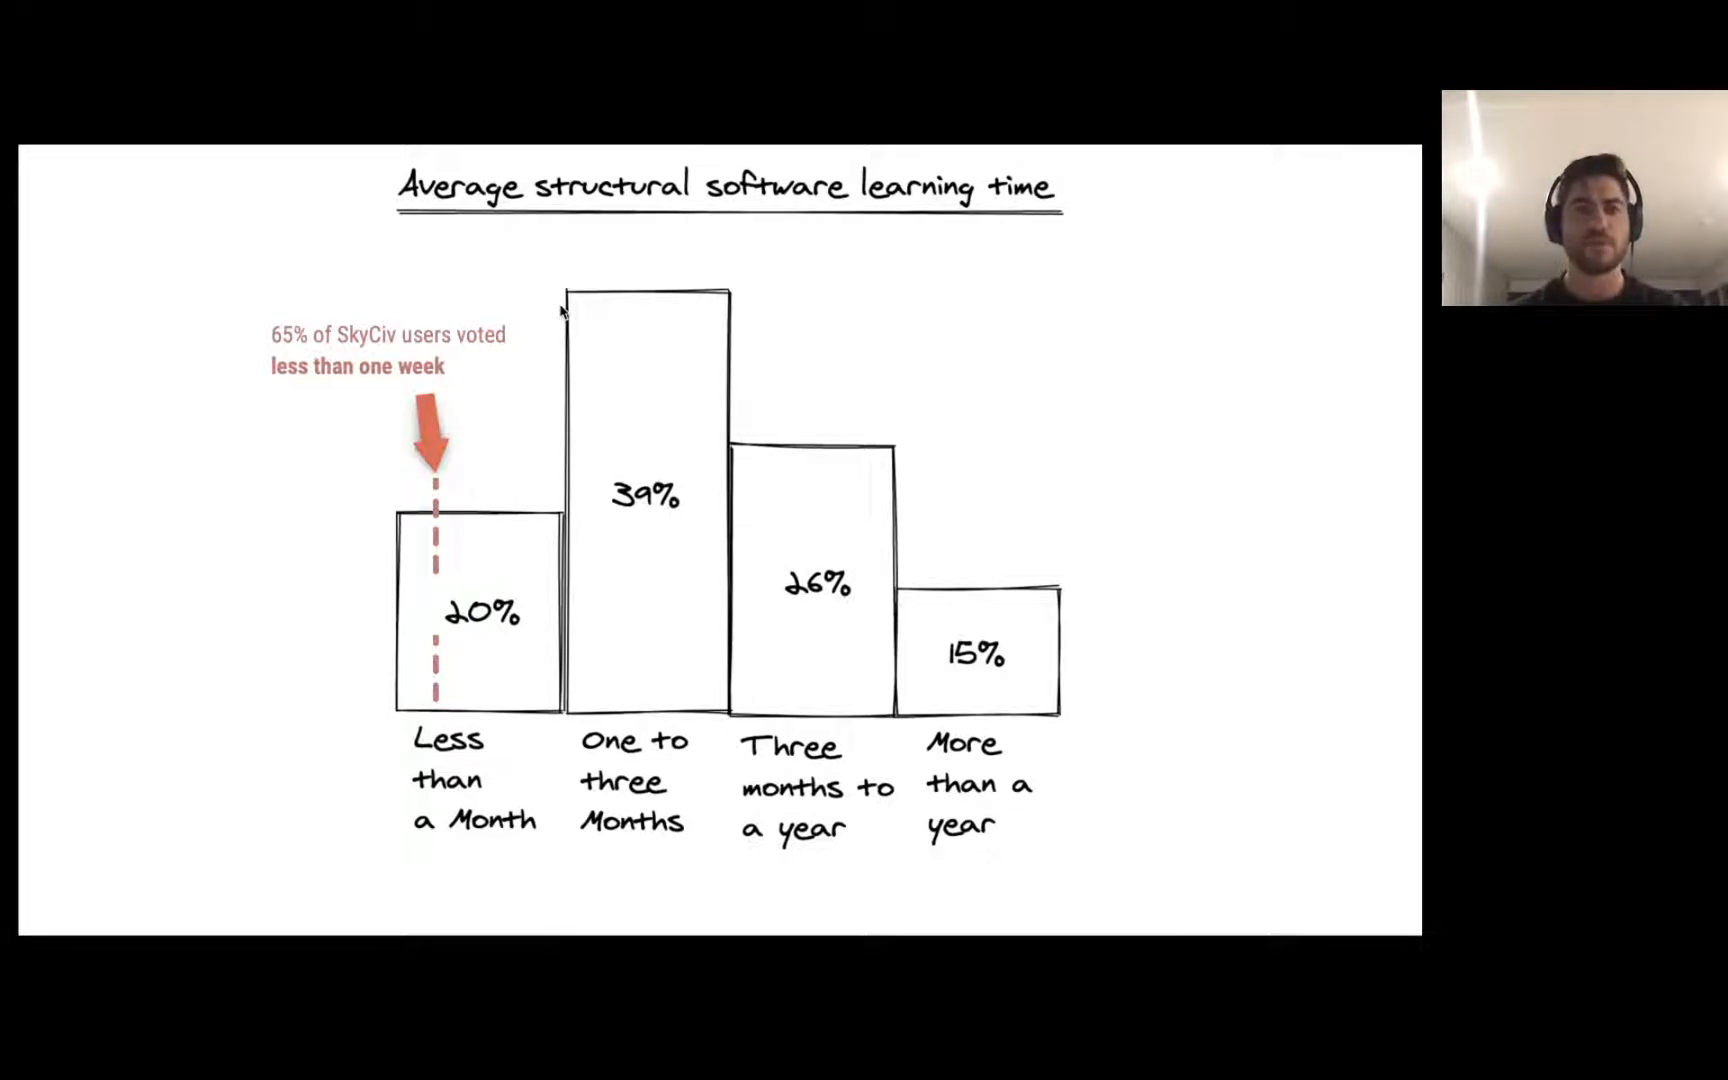
# Switch to SkyCiv and examine the Webinar-Structure model from another angle.
pyautogui.hotkey('ctrl', 'Left')
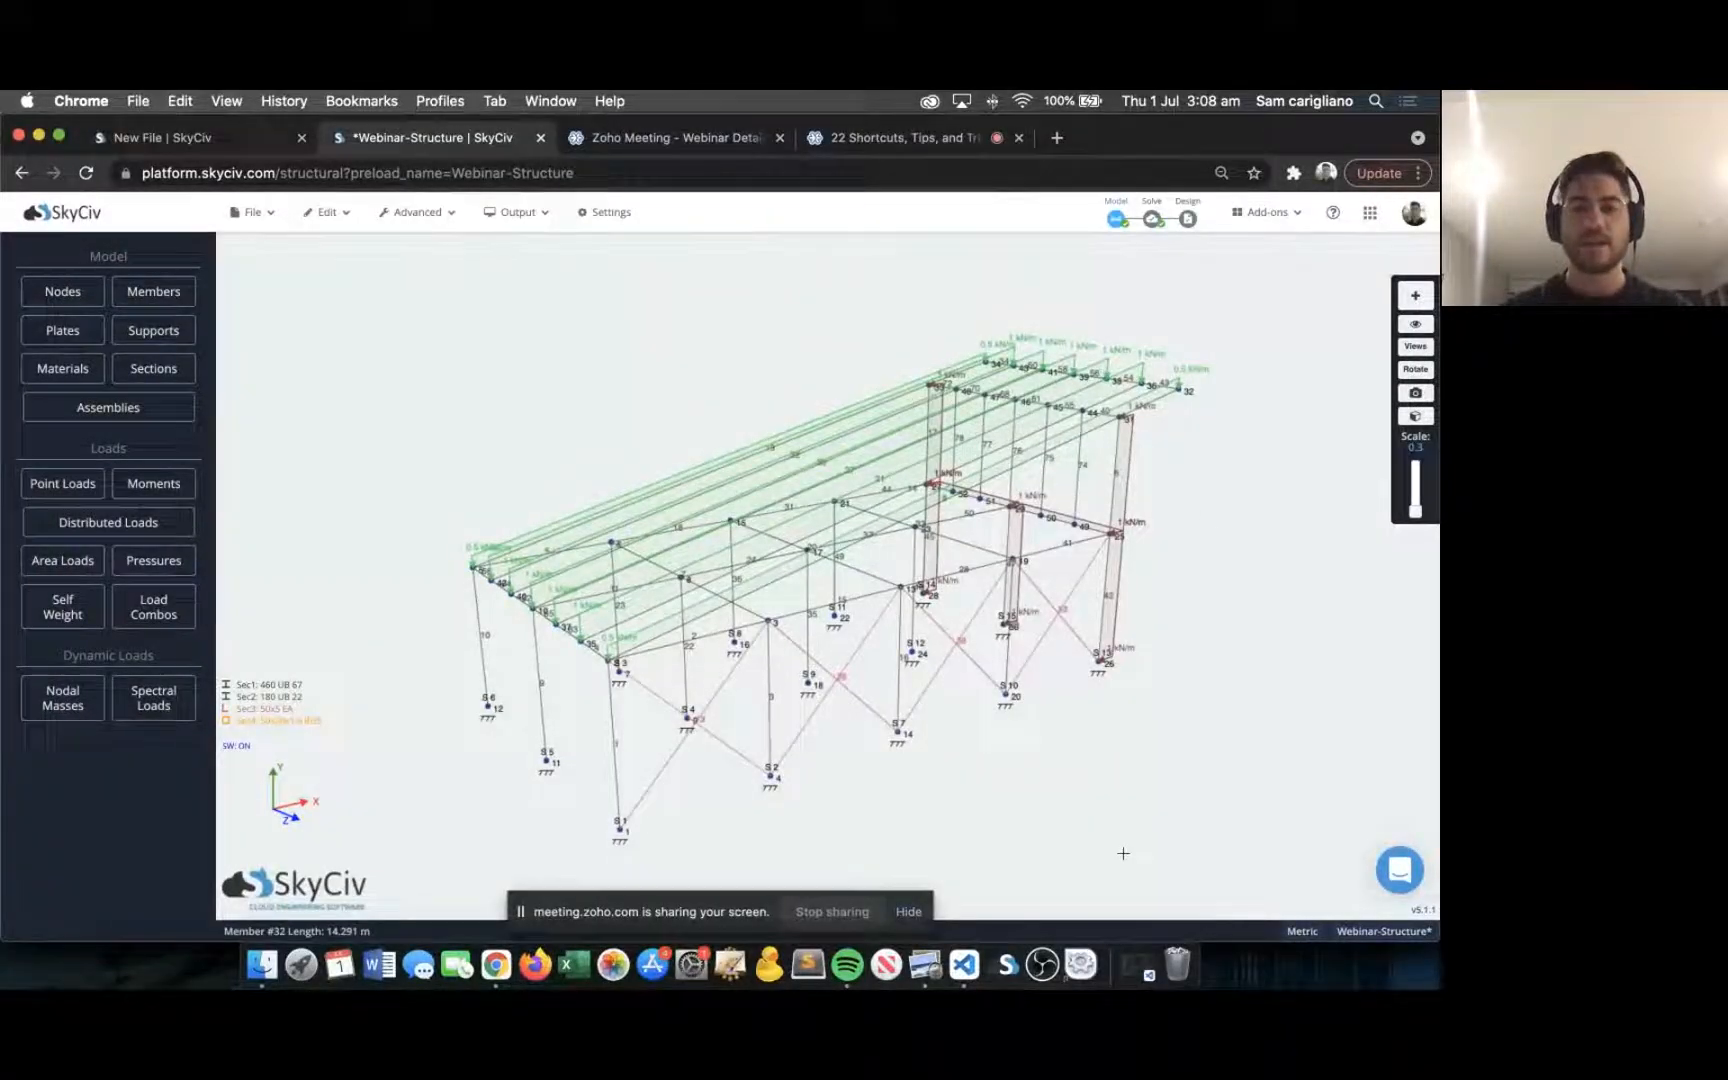
pyautogui.click(909, 912)
pyautogui.click(768, 321)
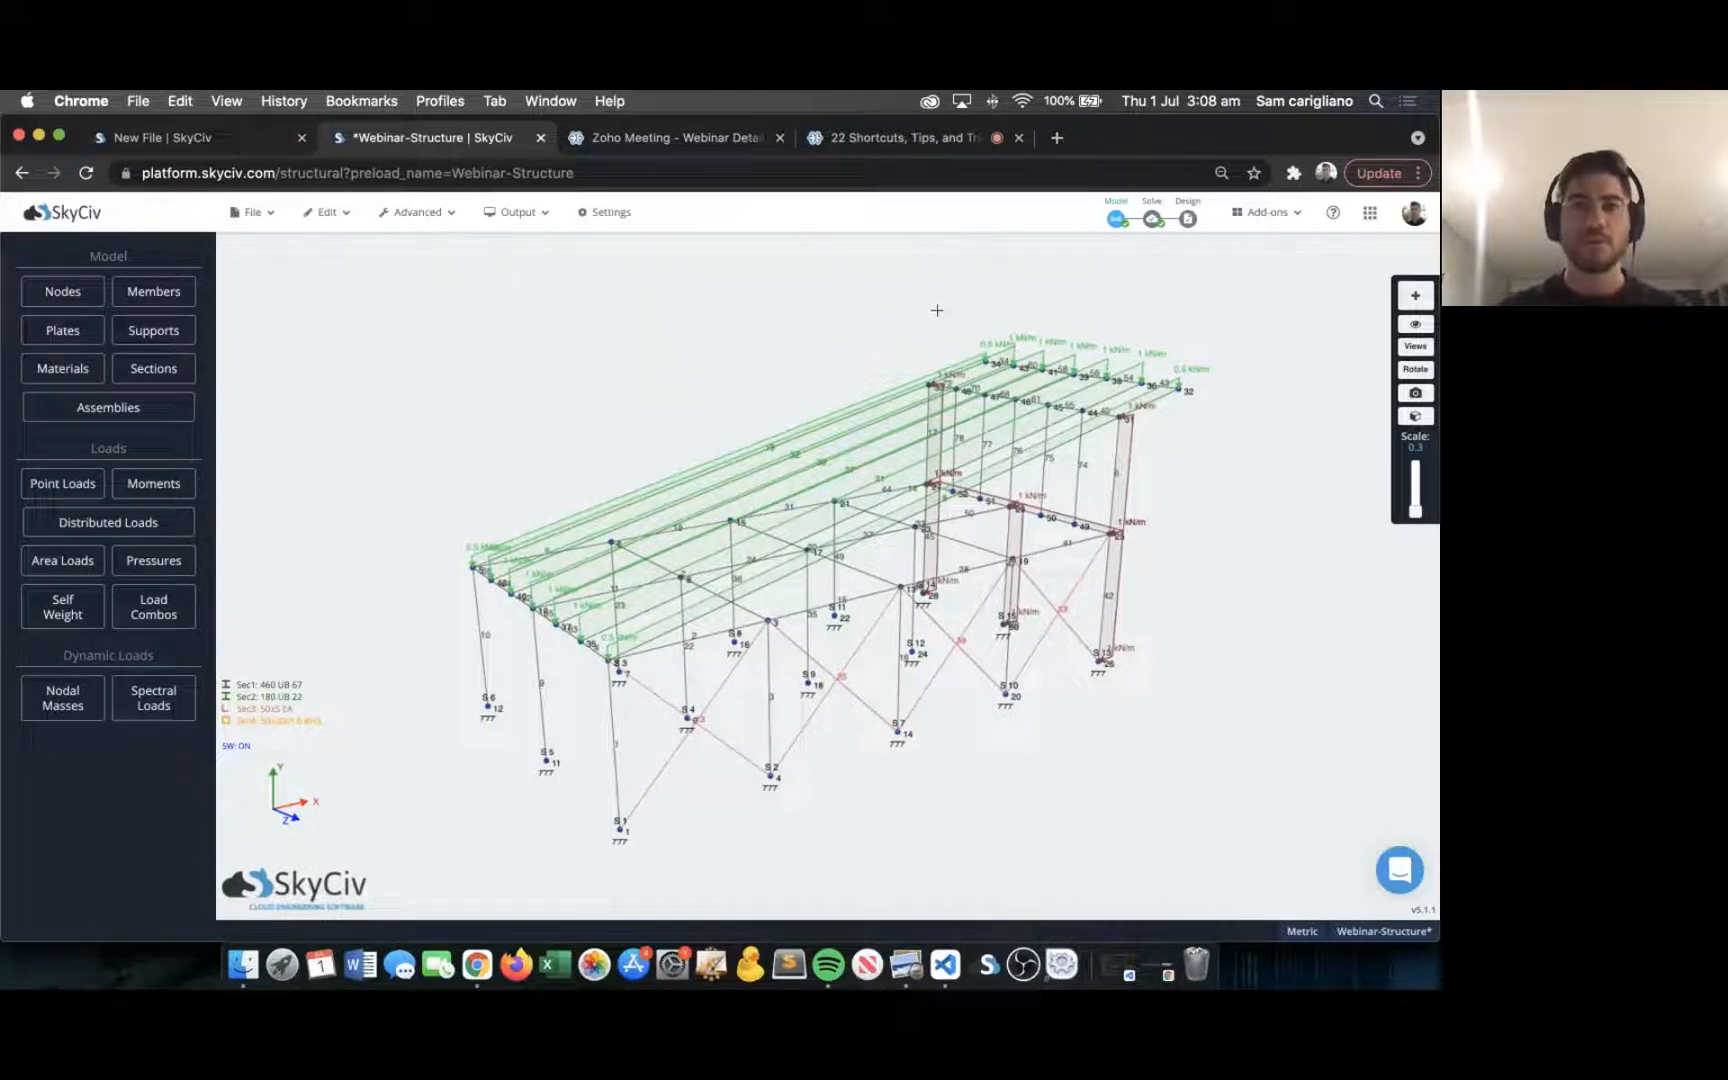
pyautogui.moveTo(884, 297); pyautogui.dragTo(675, 320)
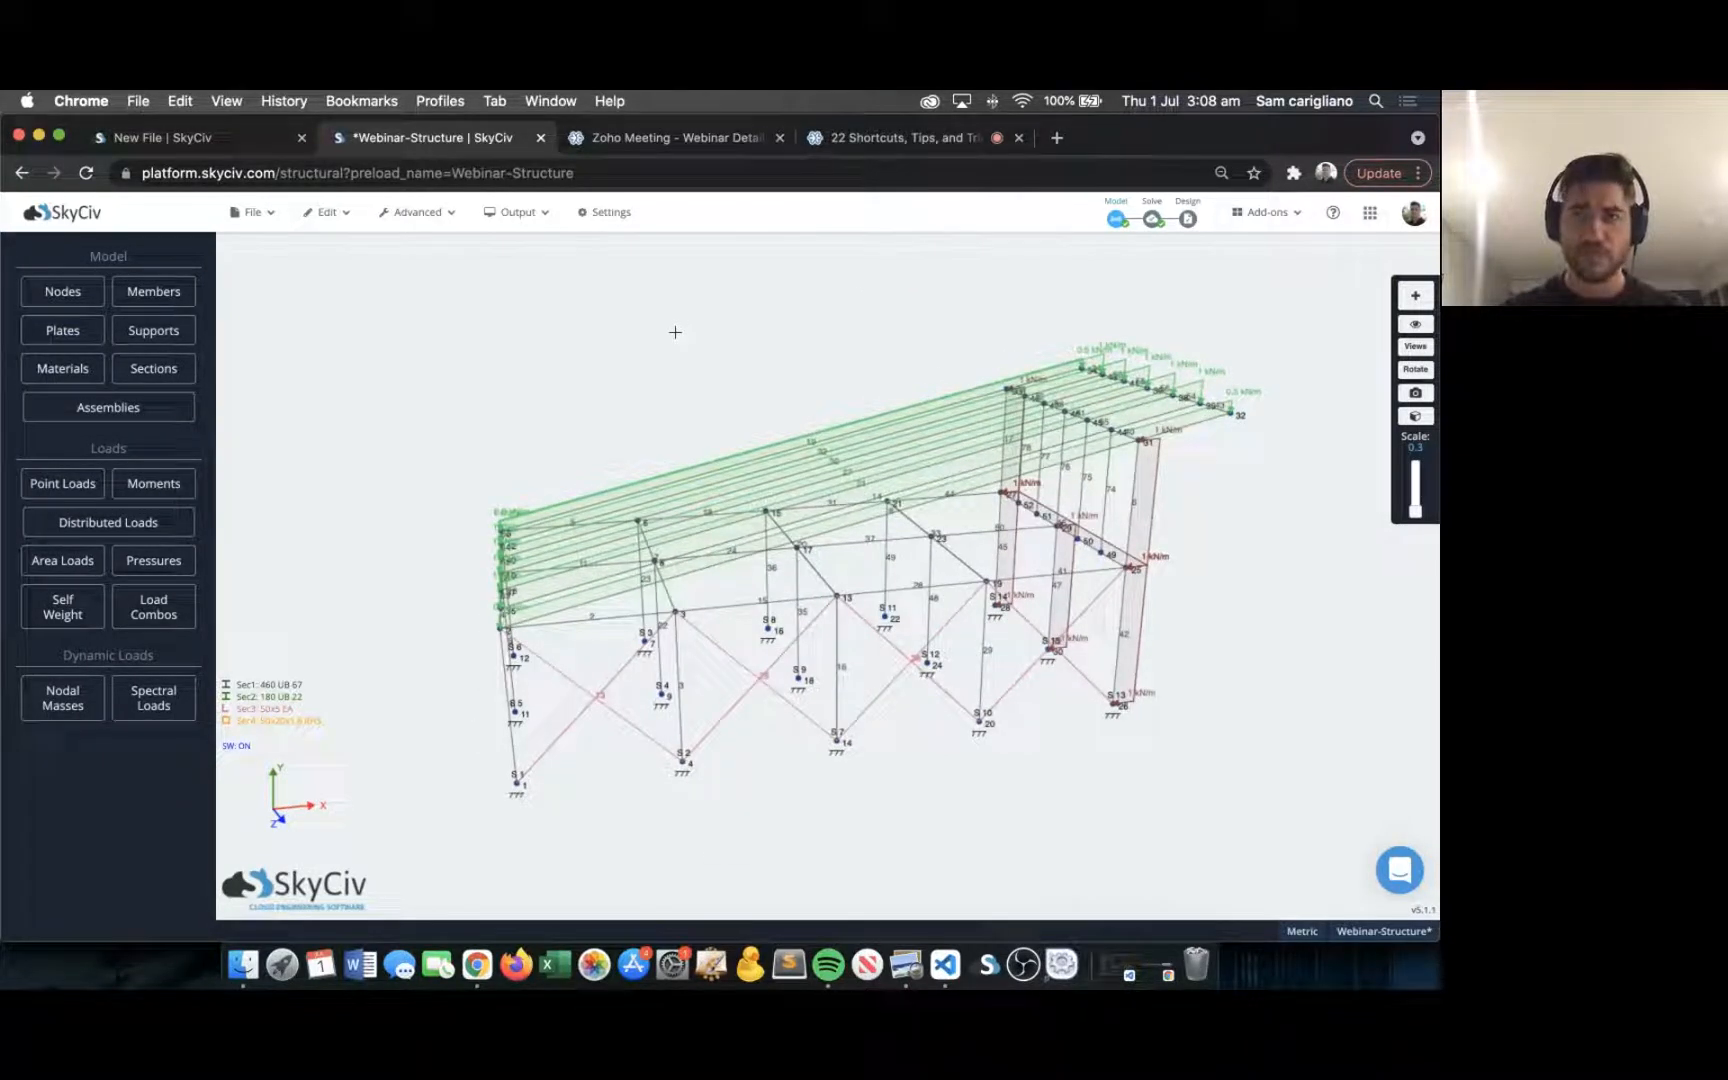
# Switch to the empty new file and review the list of S3D shortcuts and tips.
pyautogui.click(229, 145)
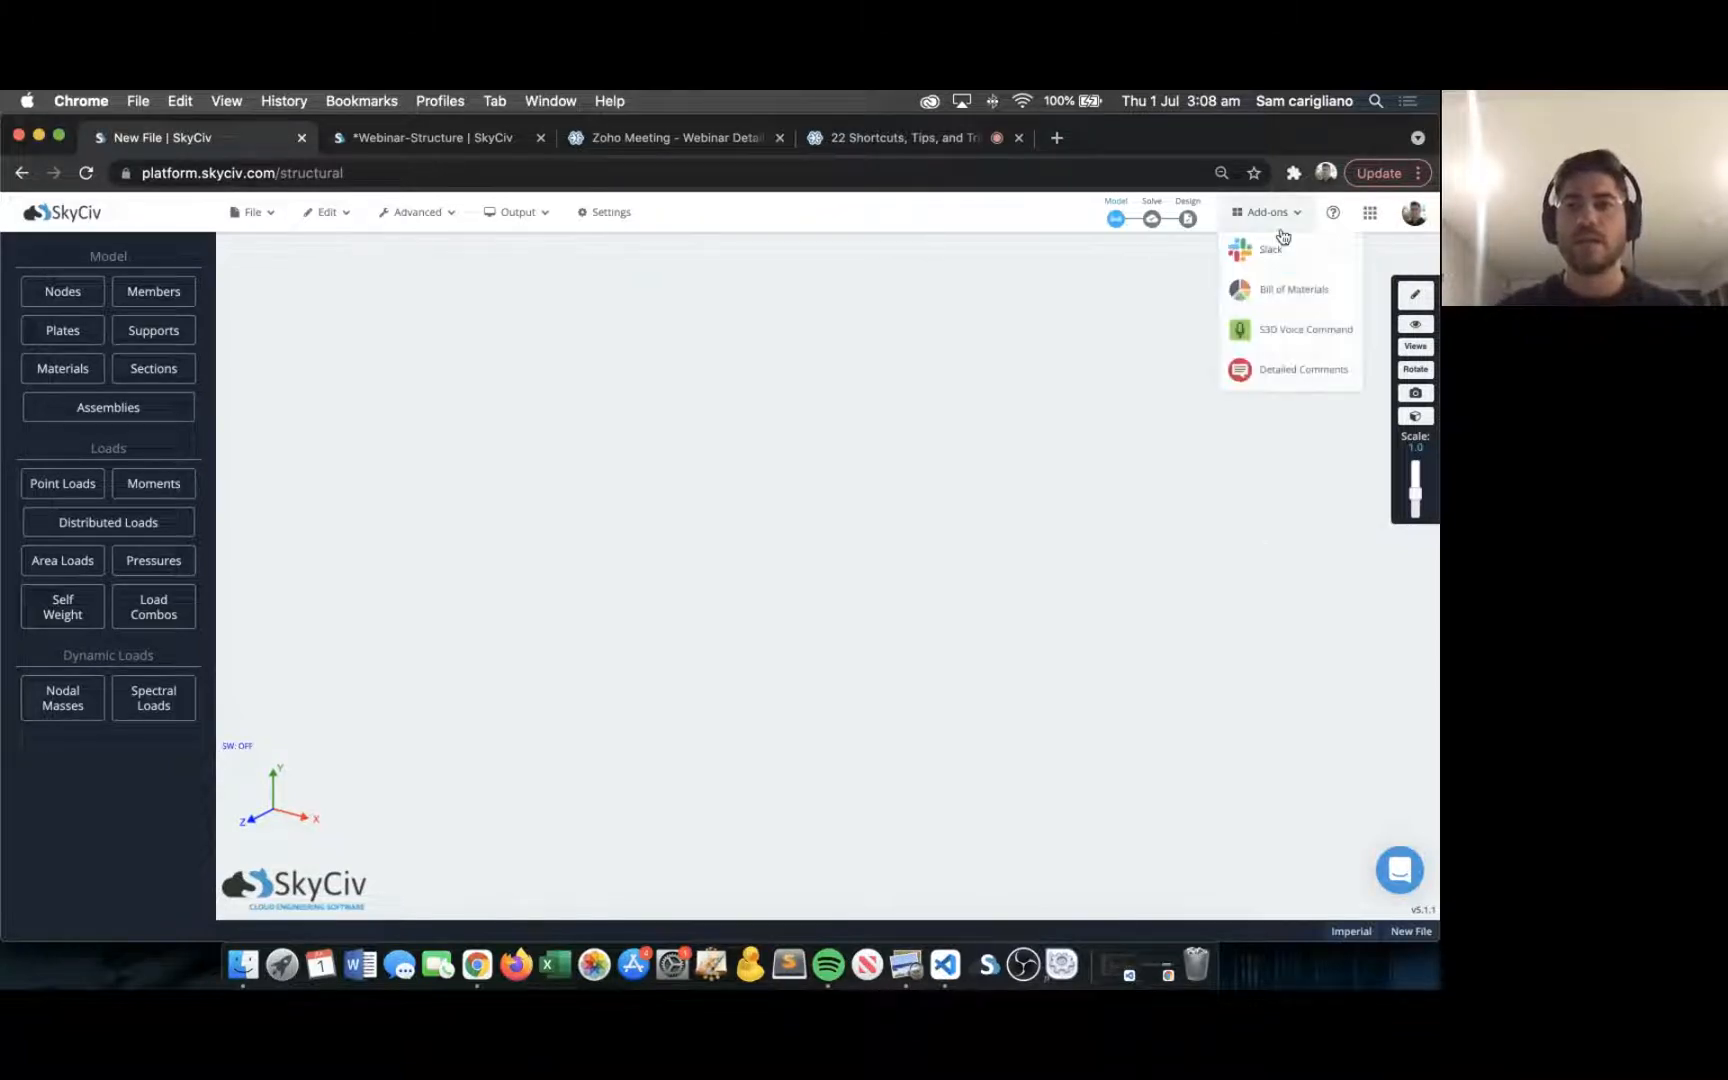
pyautogui.moveTo(1335, 226)
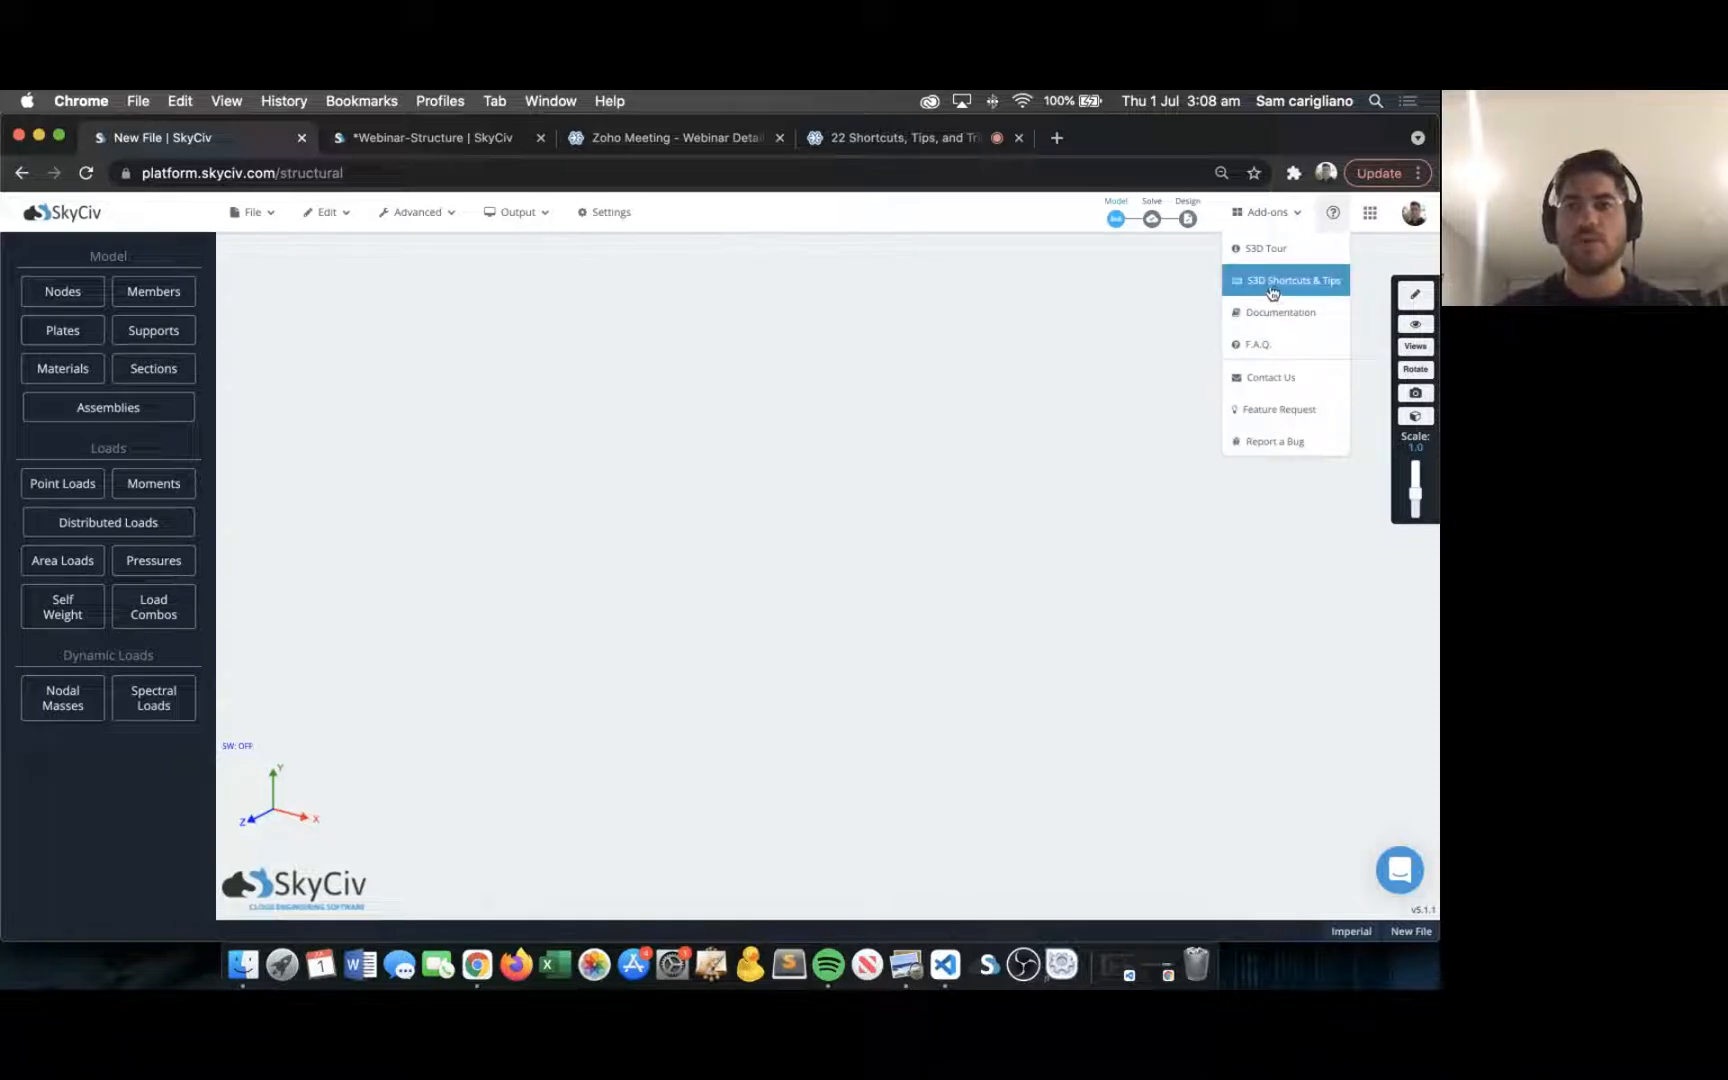
pyautogui.click(1257, 282)
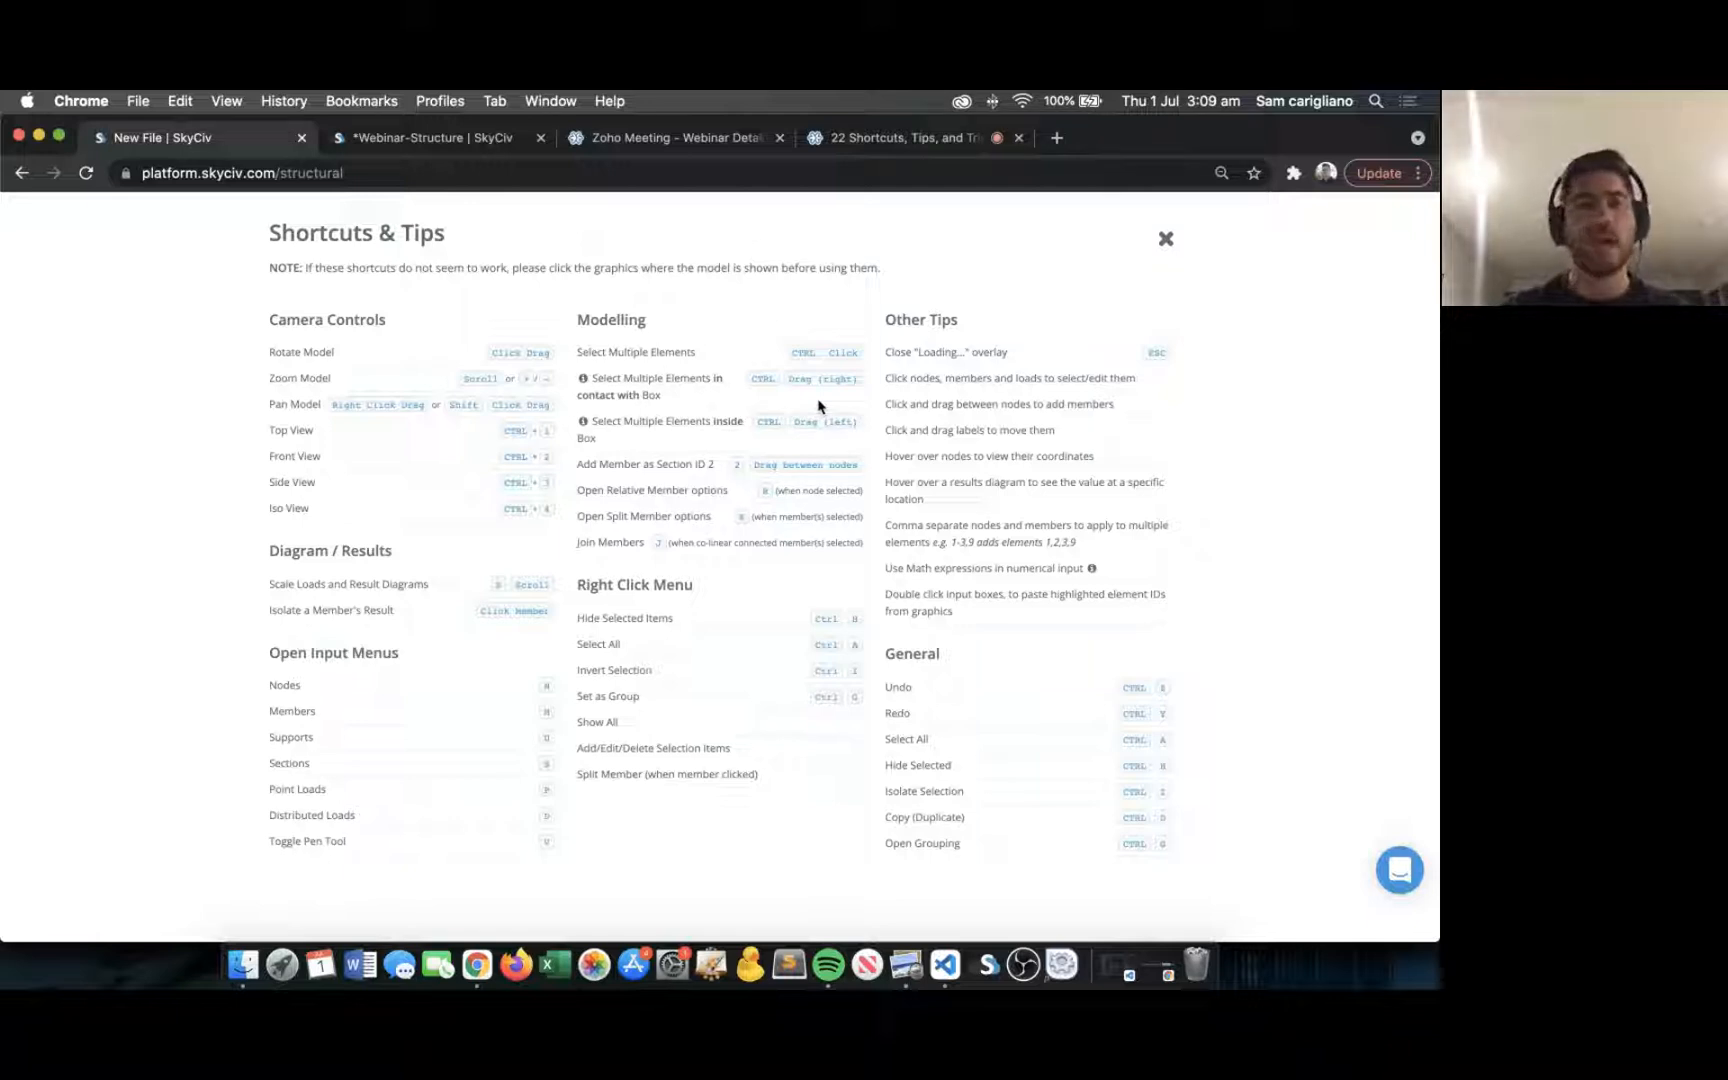
pyautogui.click(1163, 245)
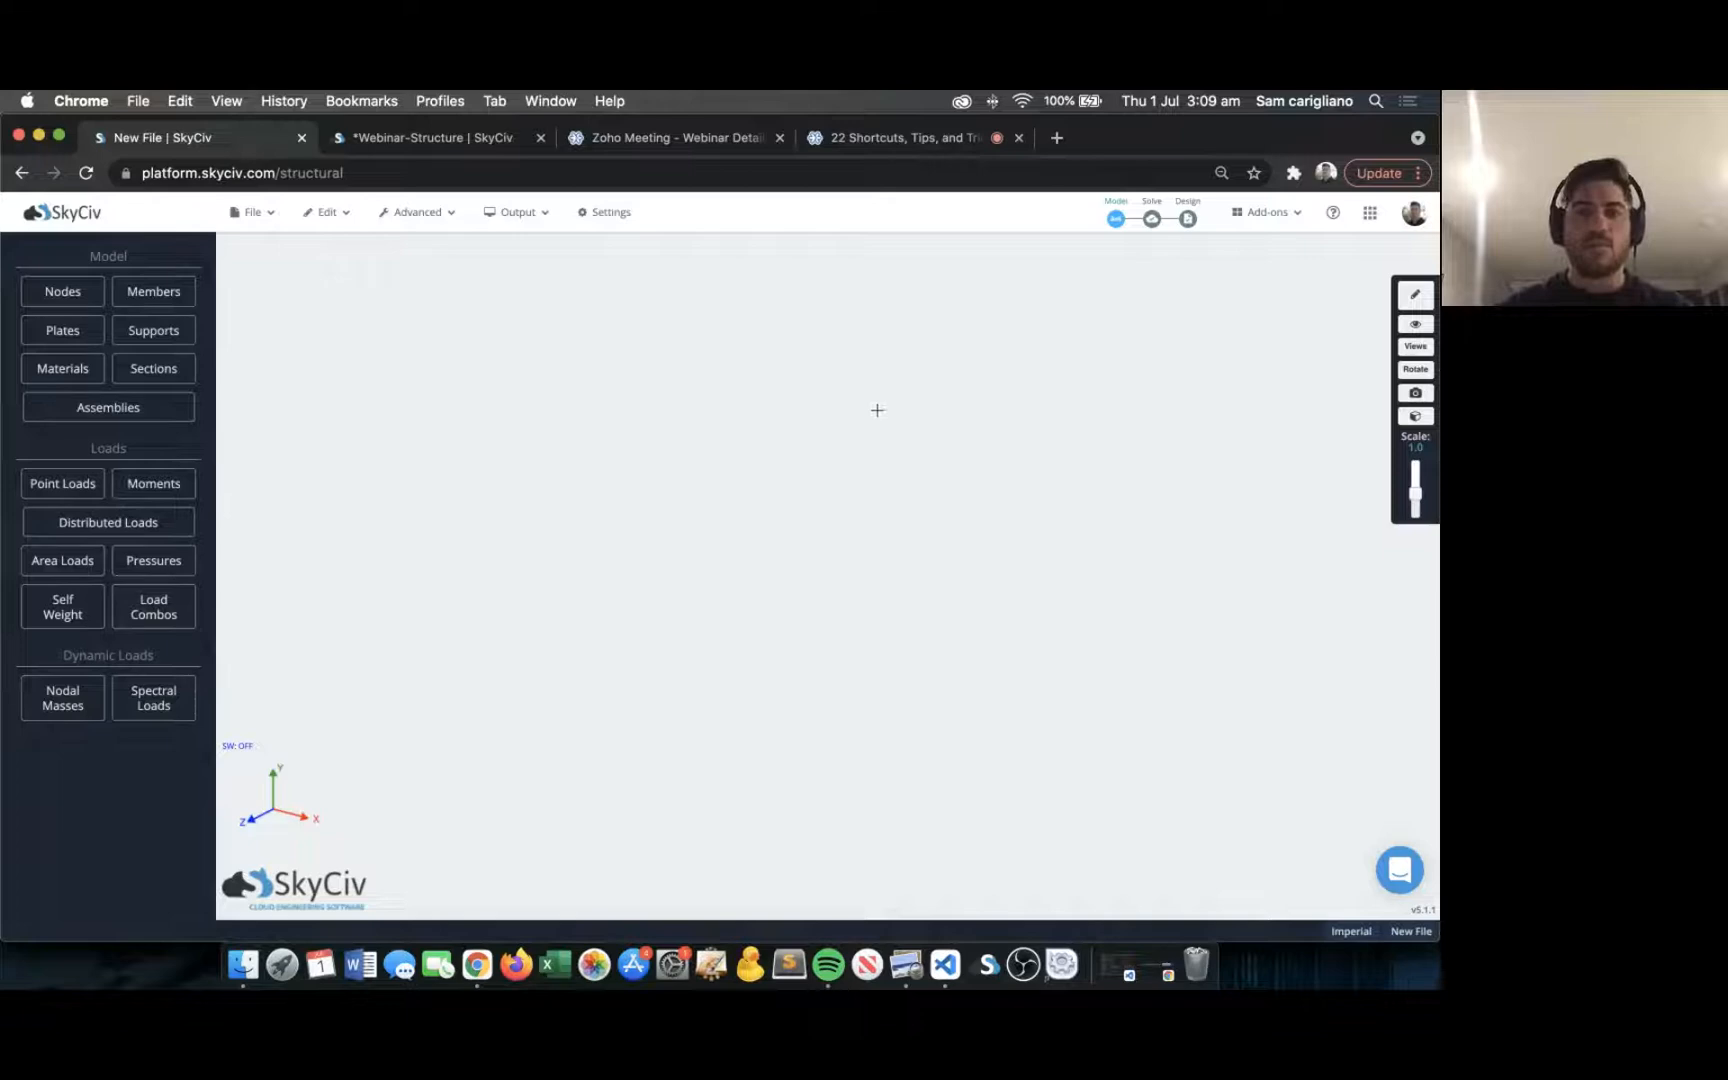
pyautogui.hotkey('ctrl', 'Right')
pyautogui.press('Right')
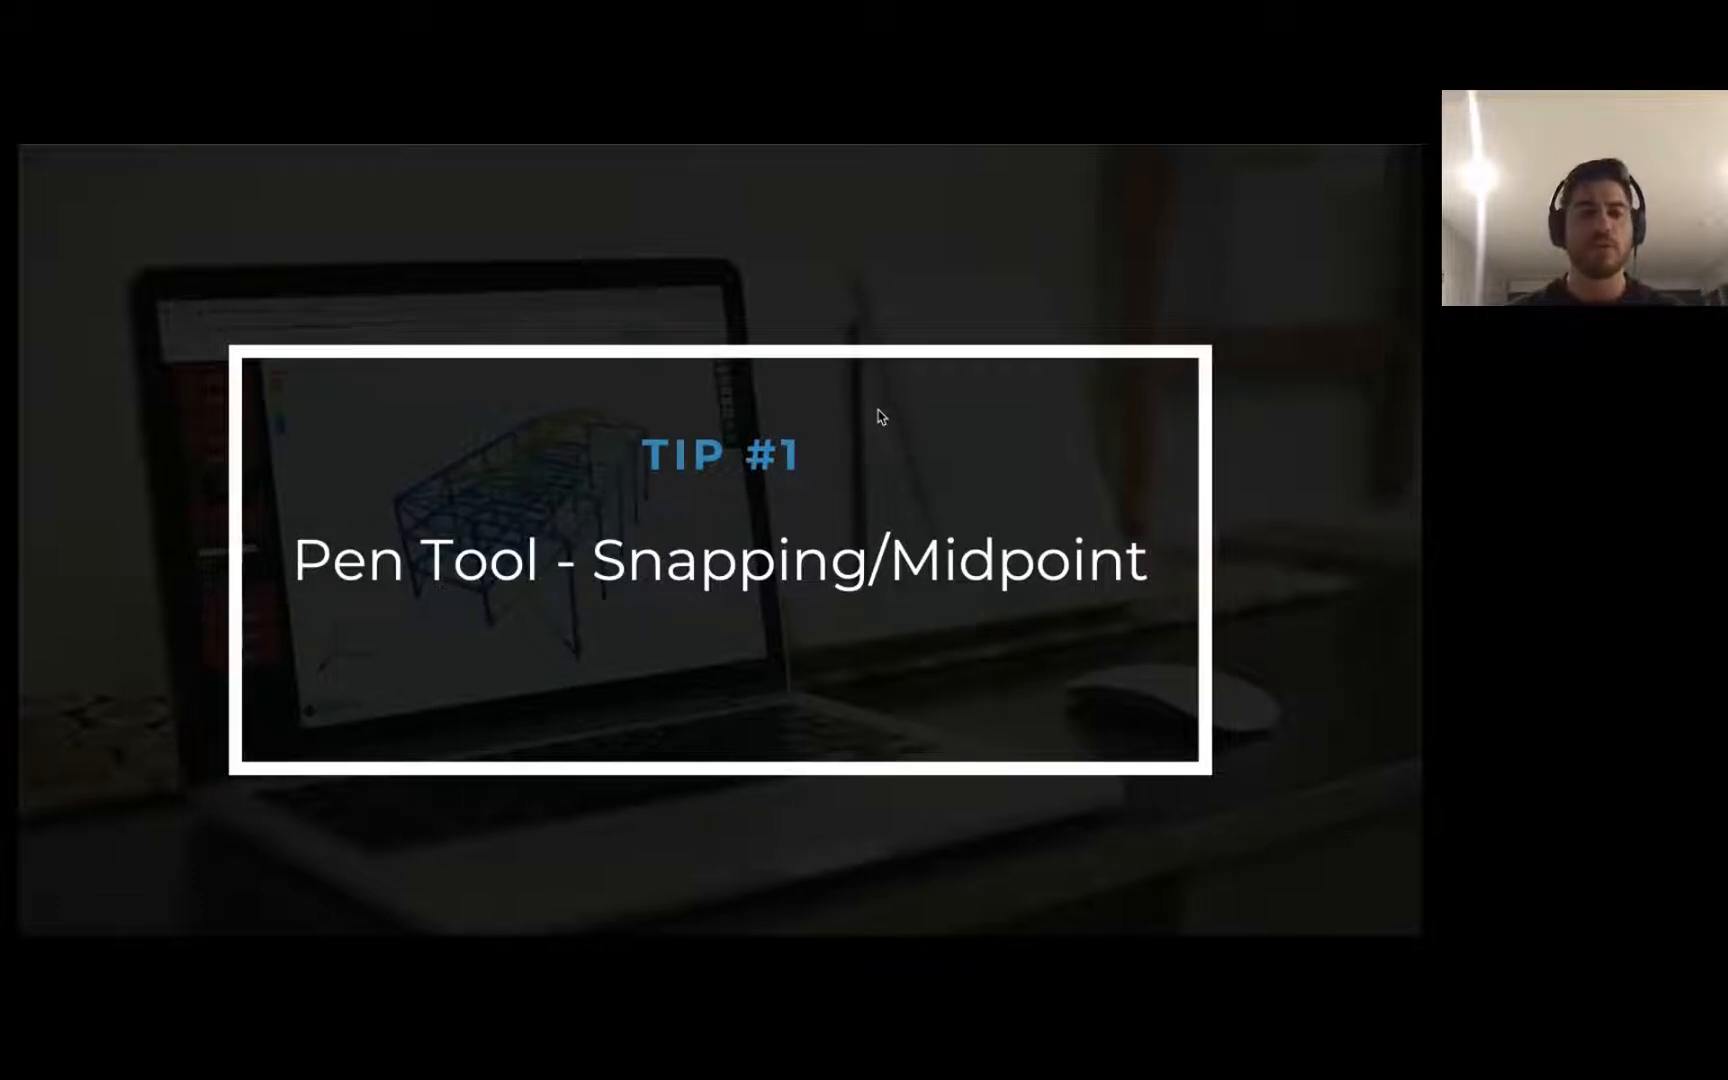
pyautogui.hotkey('ctrl', 'Left')
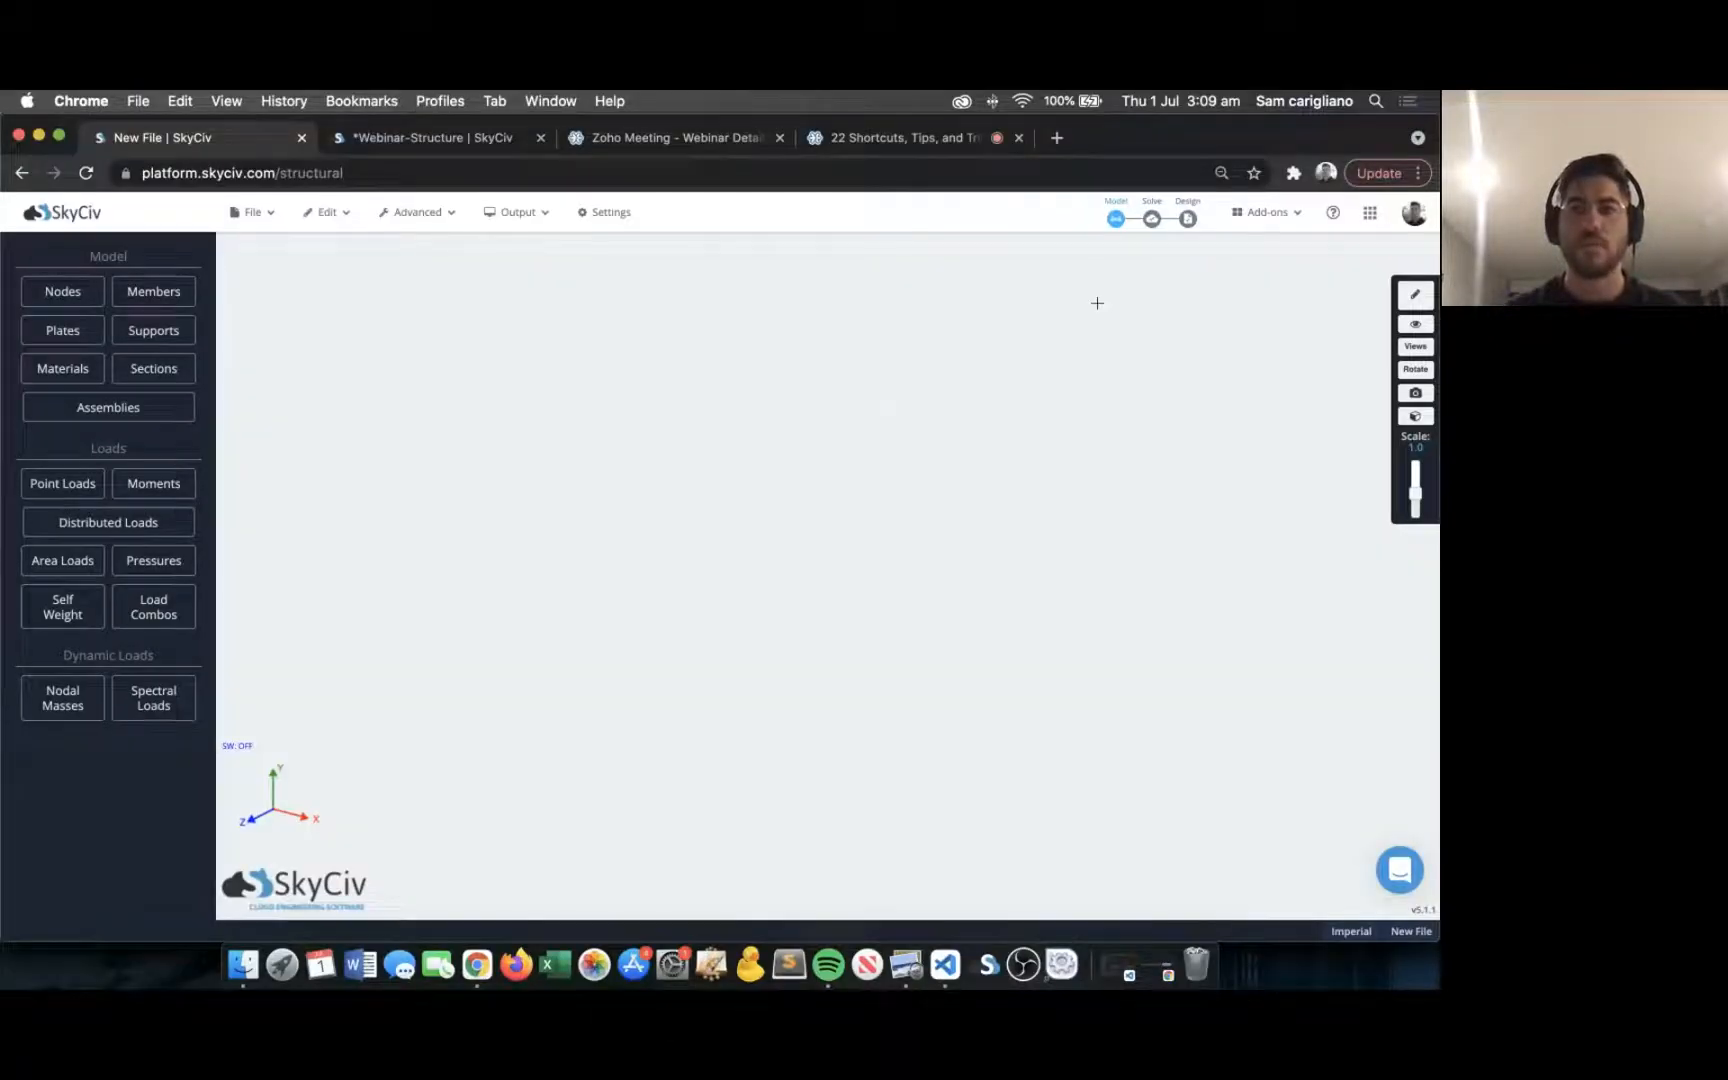
# Activate the Pen tool and draw a 5 ft vertical member upward from a new node at the origin.
pyautogui.click(1416, 296)
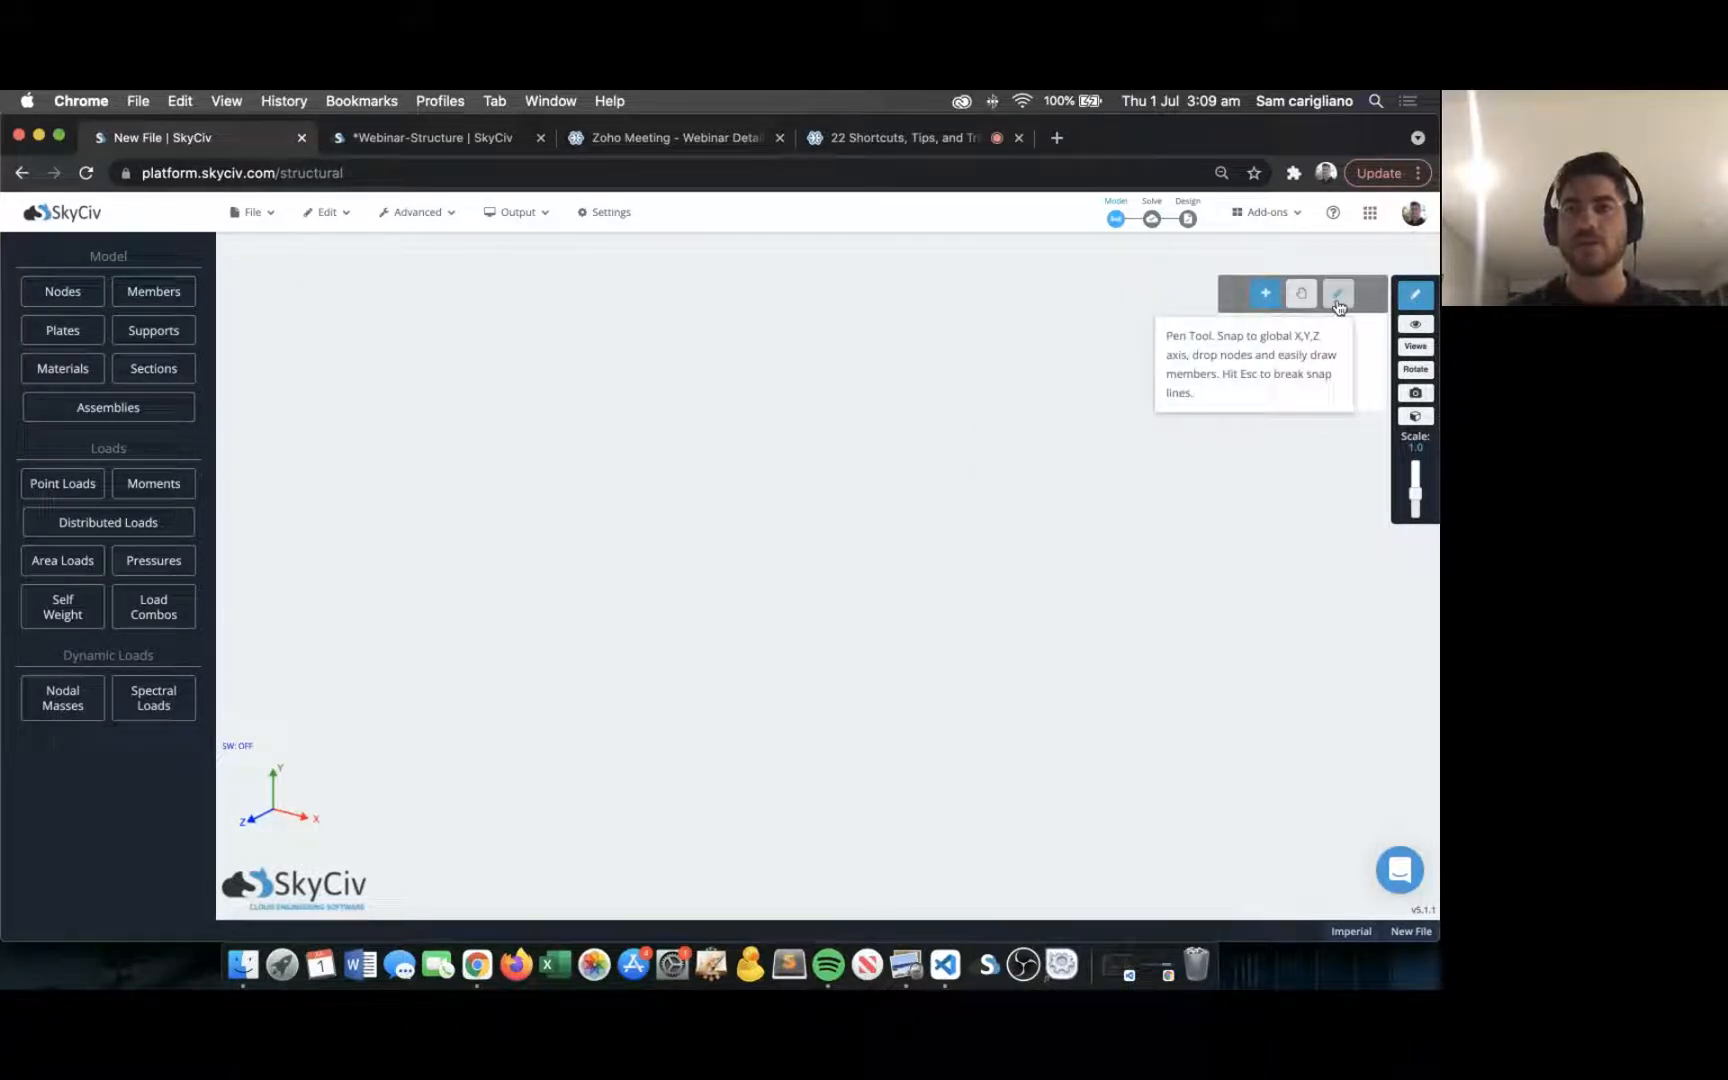
pyautogui.click(1338, 296)
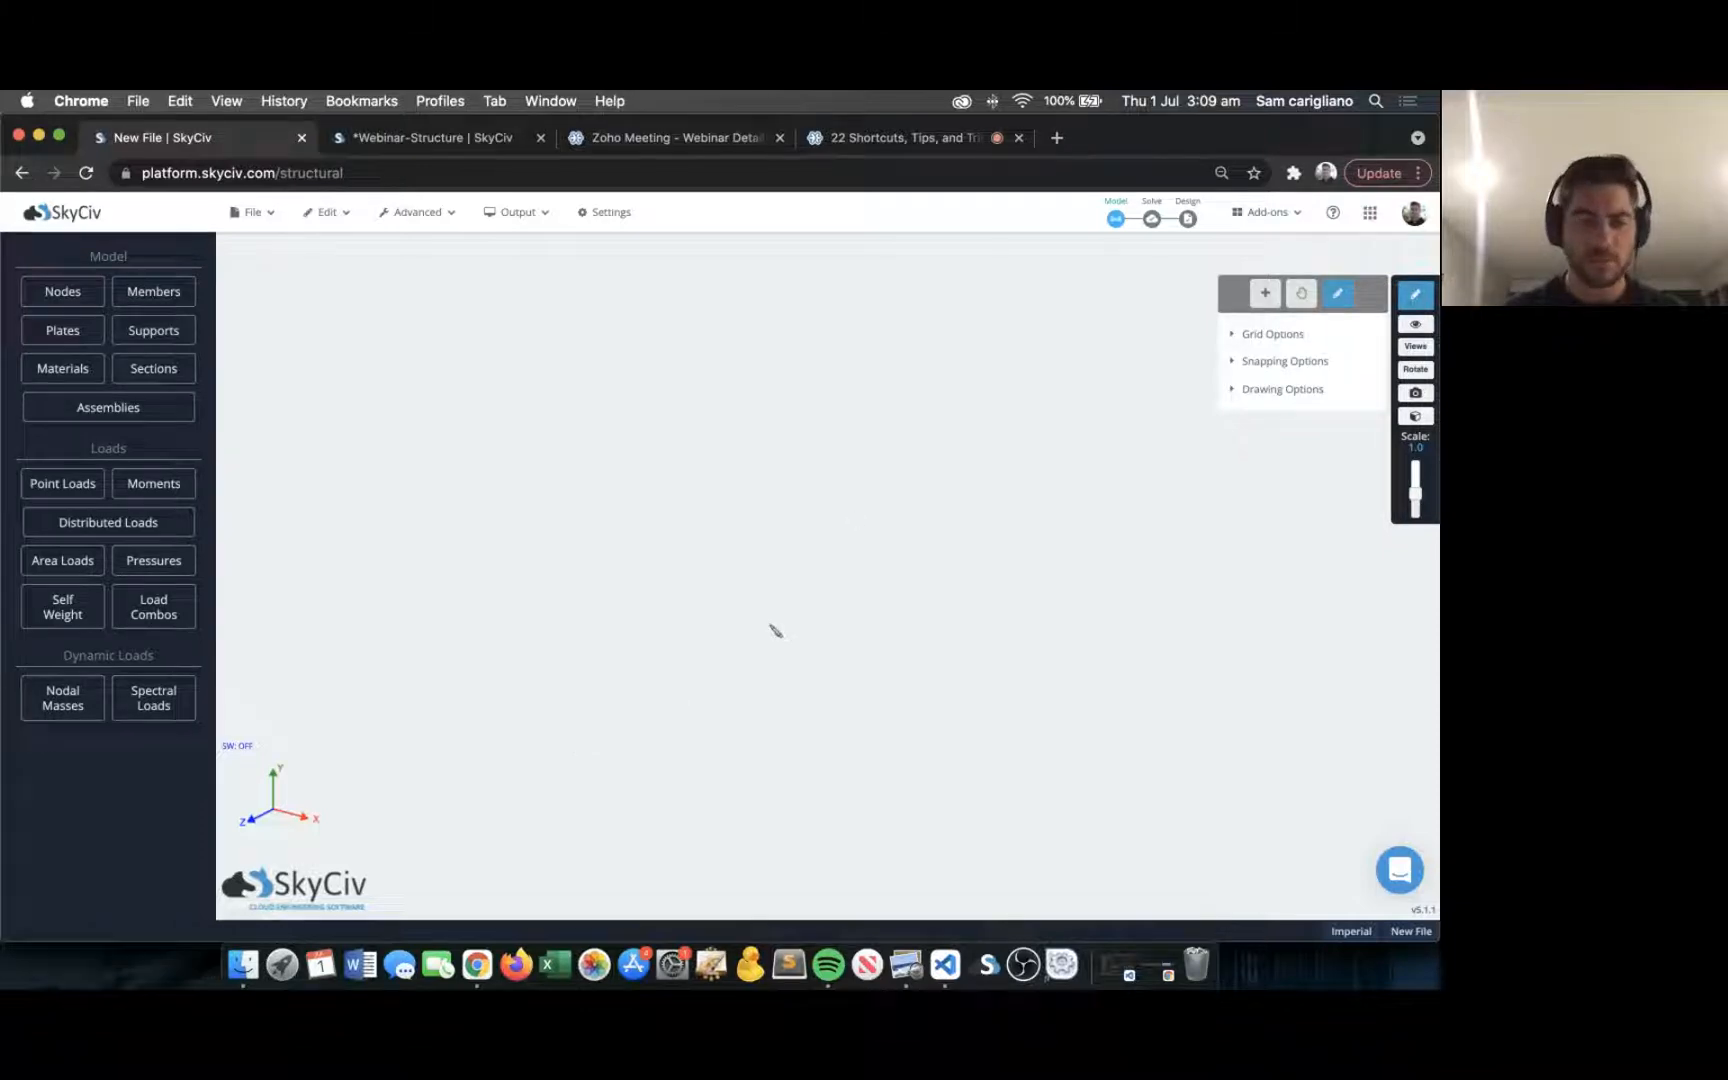
pyautogui.click(731, 664)
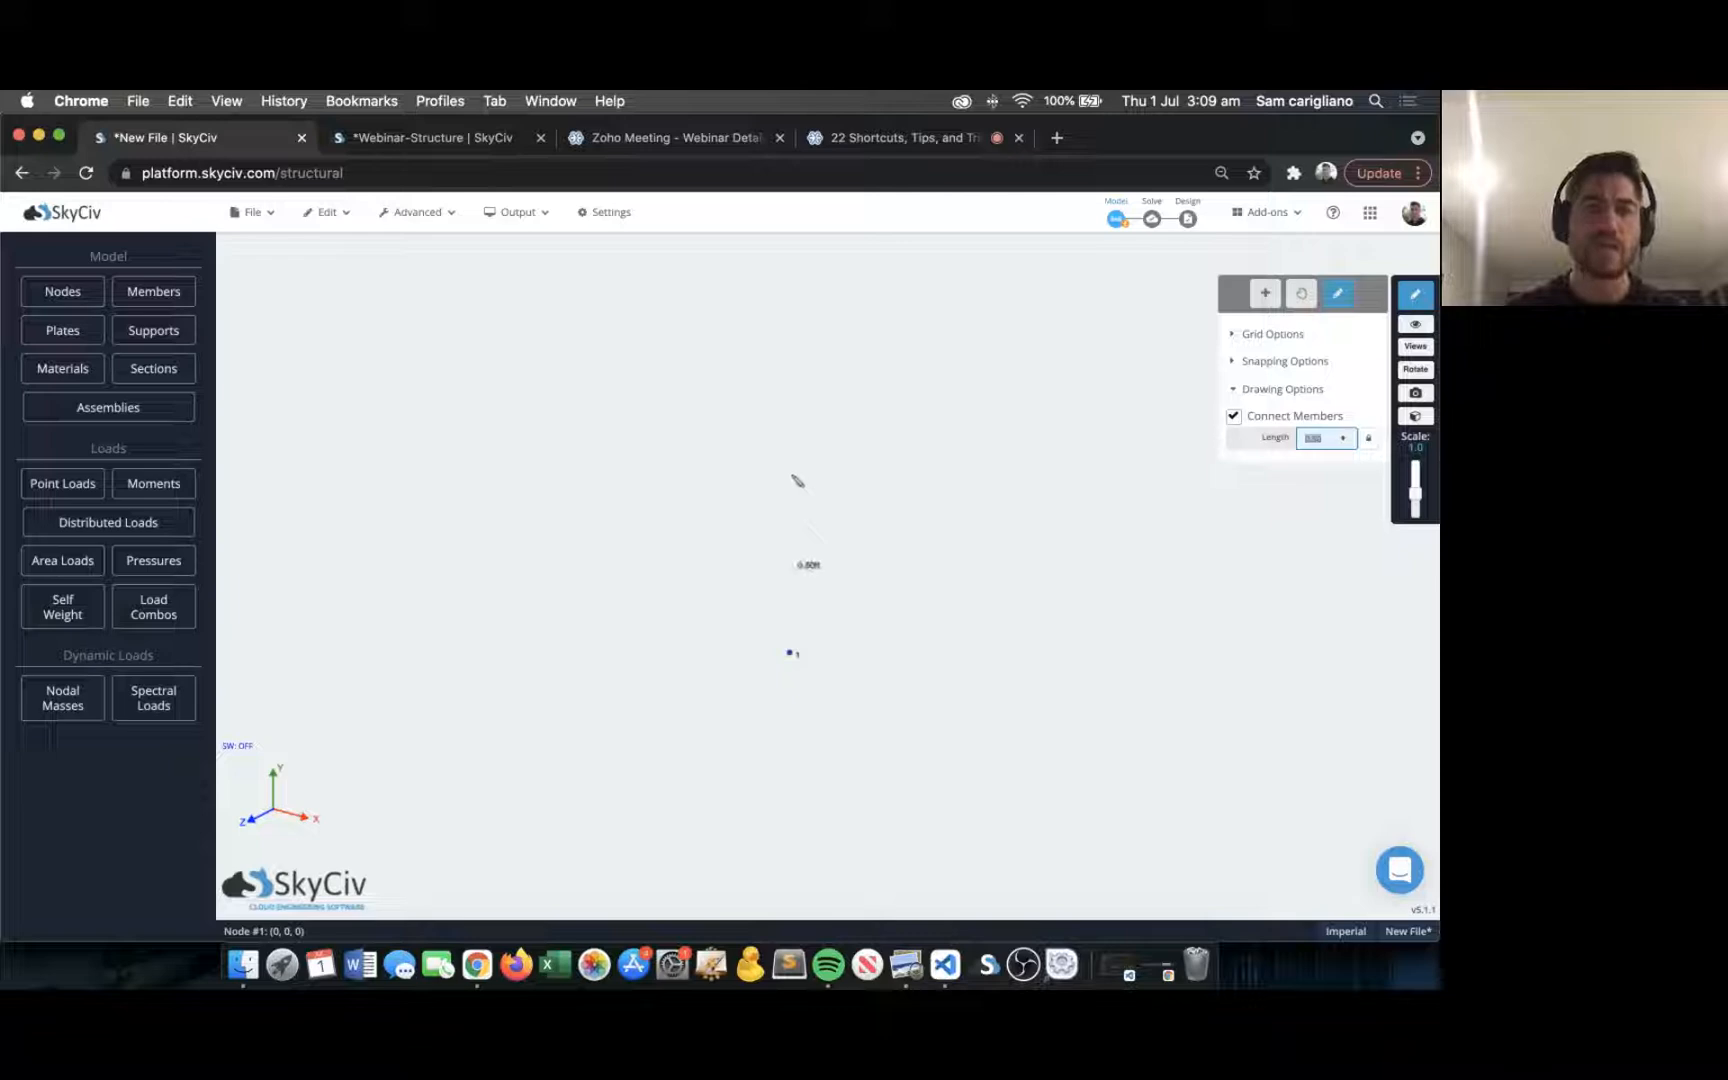
pyautogui.scroll(-2, 970, 540)
pyautogui.moveTo(968, 540); pyautogui.dragTo(583, 773, button='right')
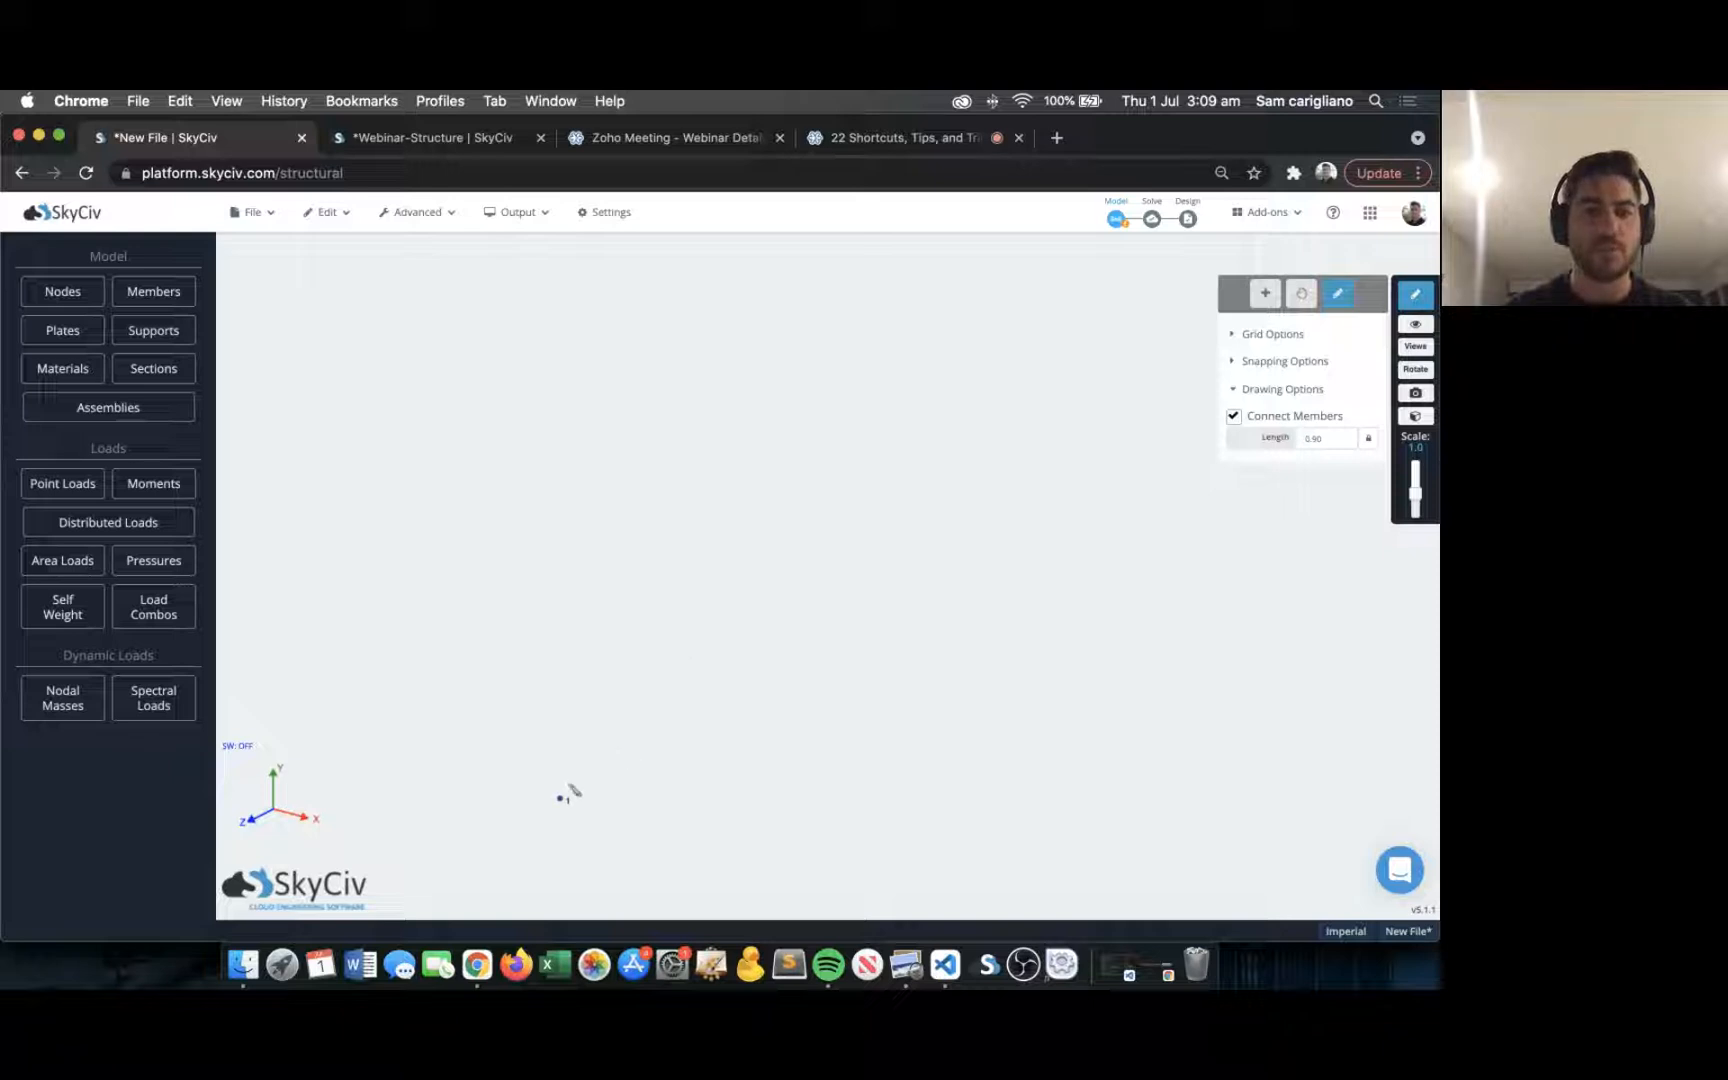
pyautogui.click(563, 797)
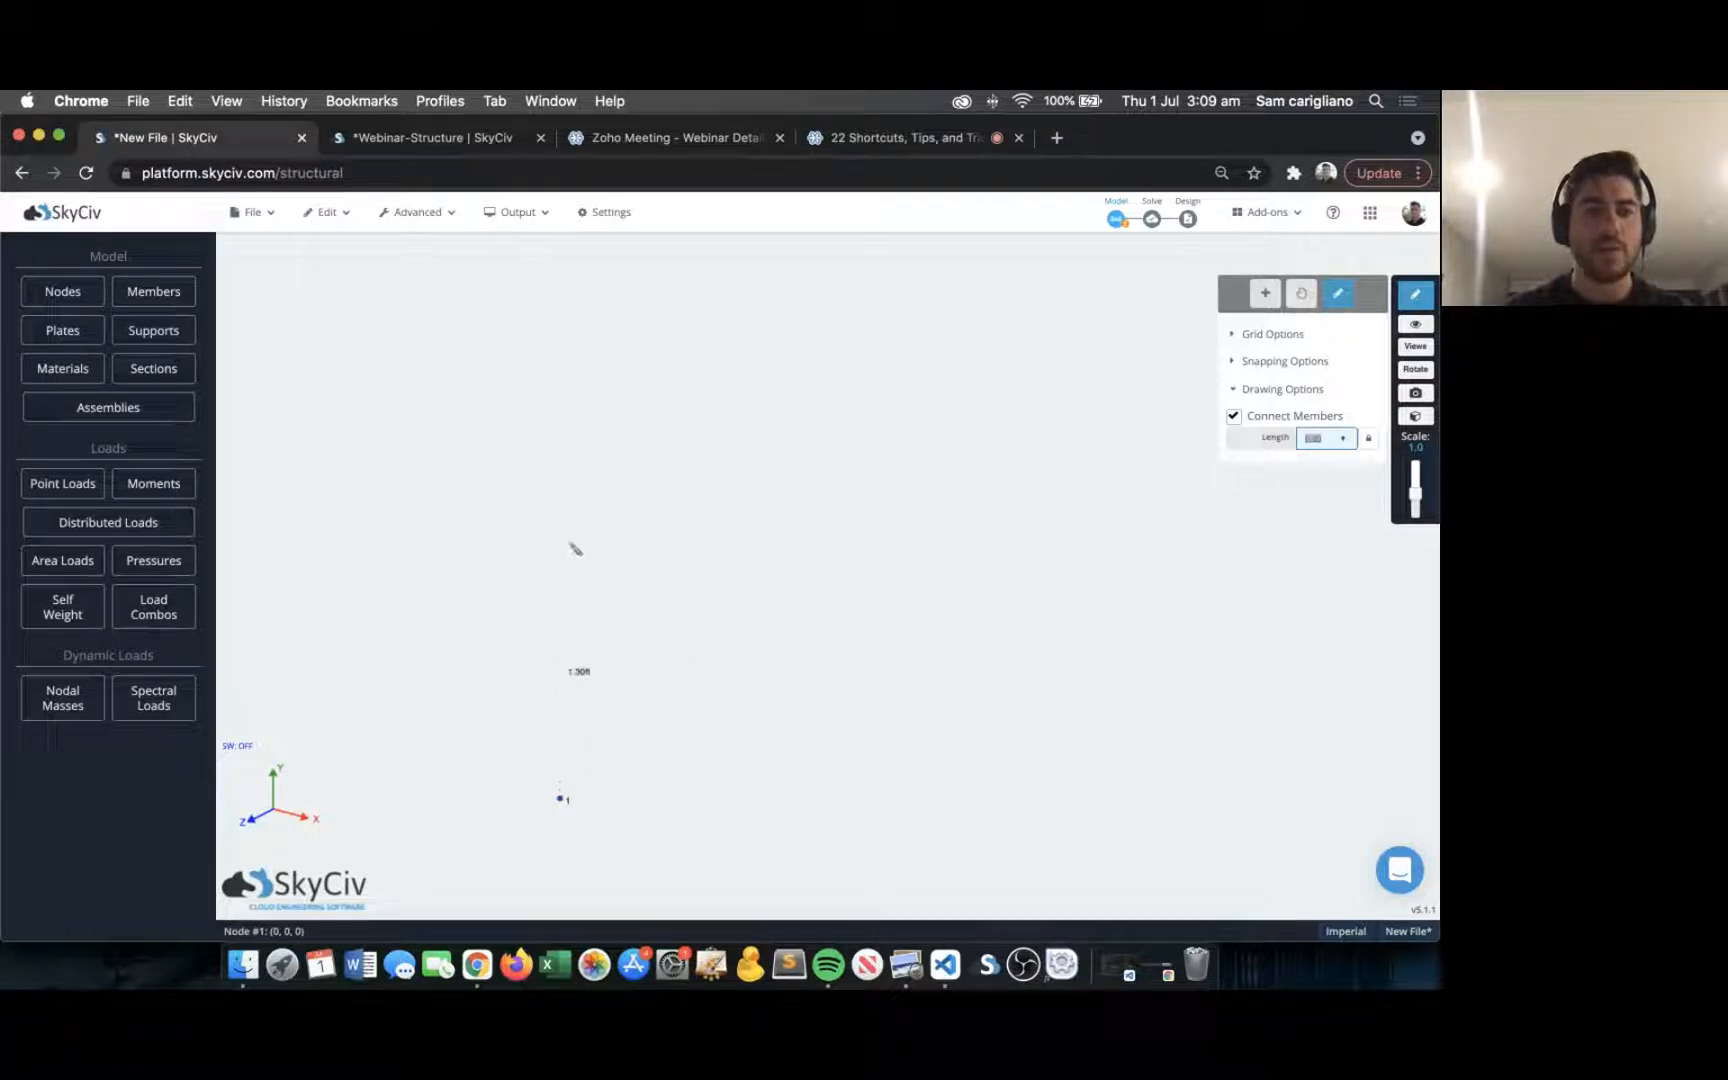
pyautogui.scroll(-3, 559, 415)
pyautogui.moveTo(555, 432); pyautogui.dragTo(536, 648, button='right')
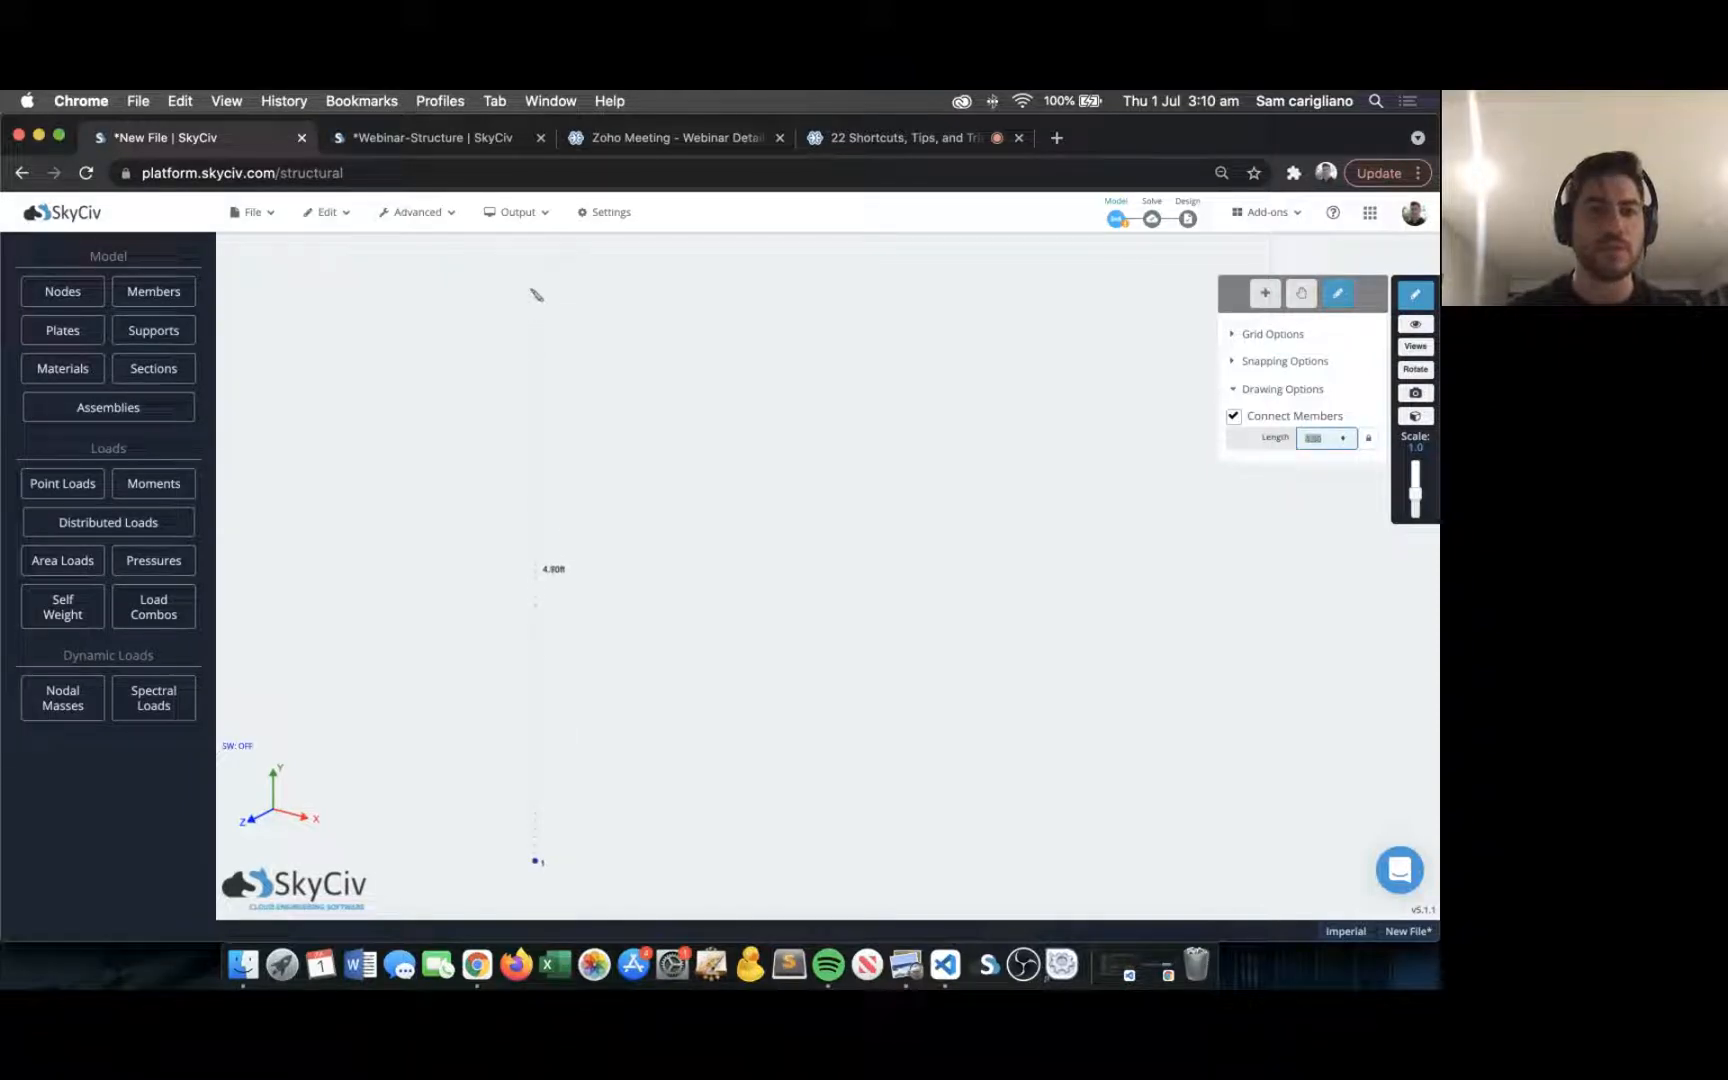
pyautogui.click(532, 276)
# Draw an 8 ft beam along the X axis from the column's upper node, with a 5 ft column down from its end.
pyautogui.scroll(-2, 1170, 440)
pyautogui.moveTo(1107, 459); pyautogui.dragTo(789, 499, button='right')
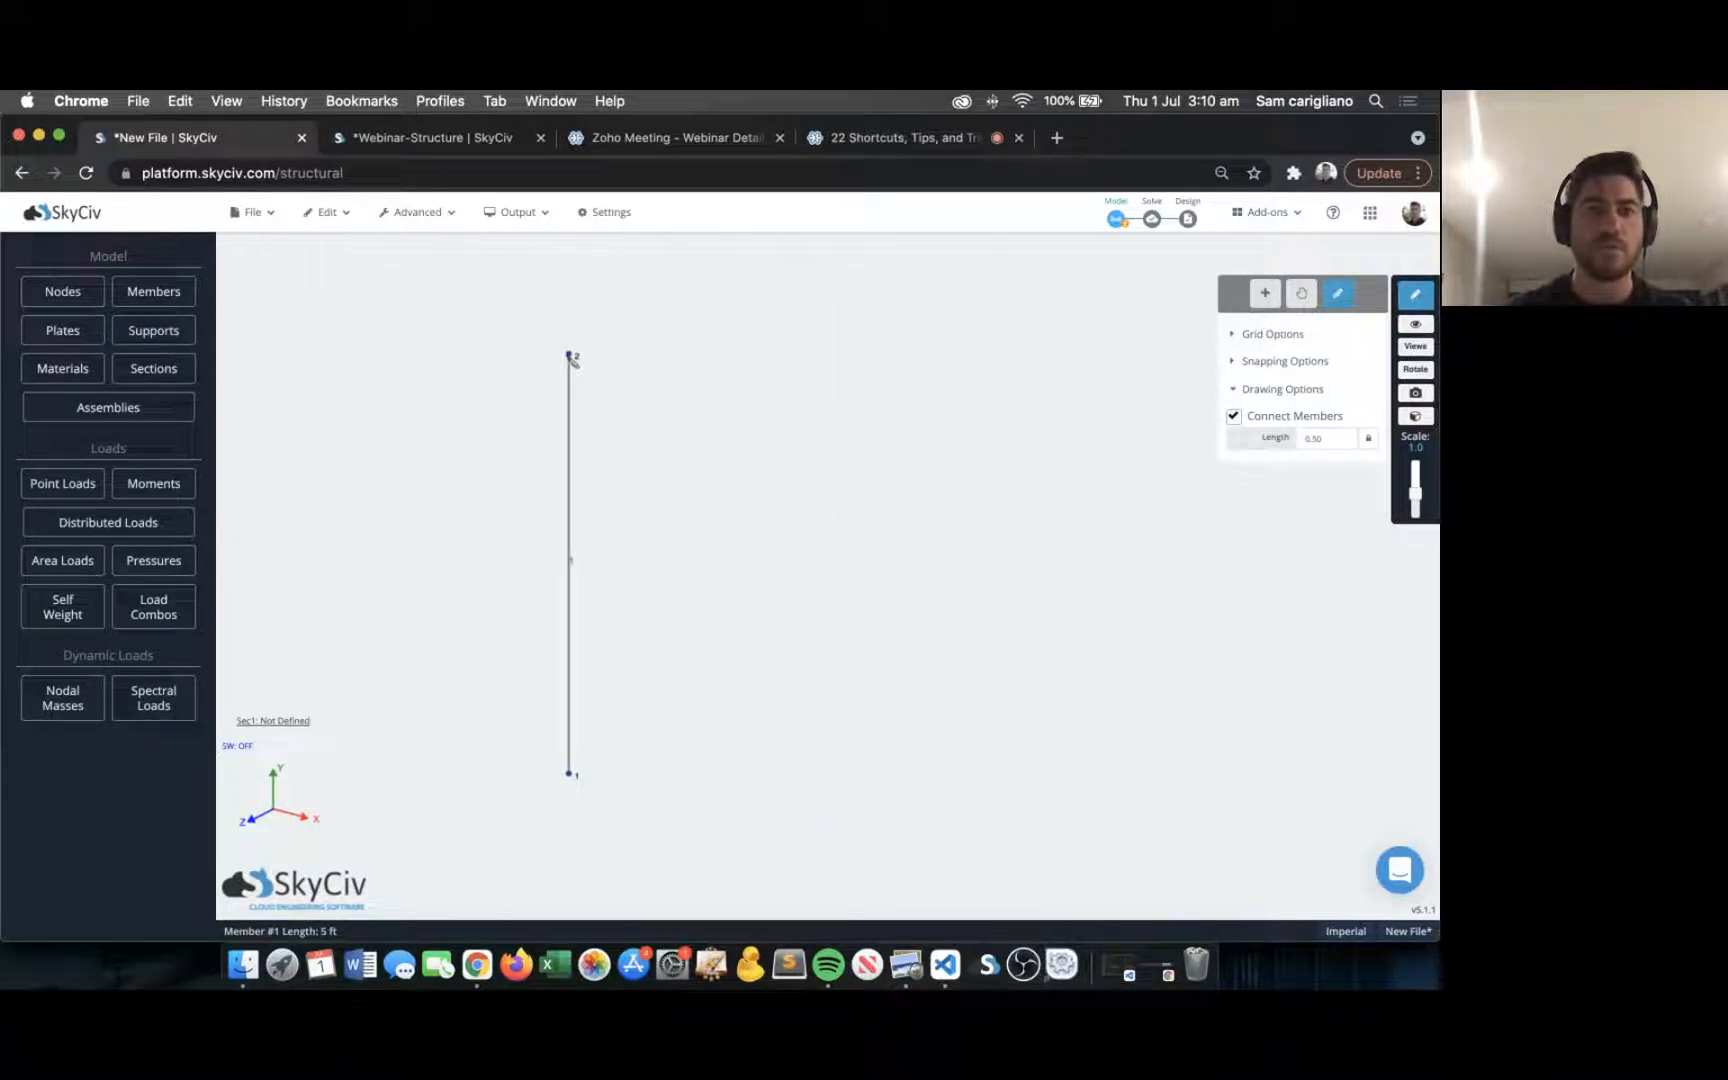
pyautogui.click(571, 357)
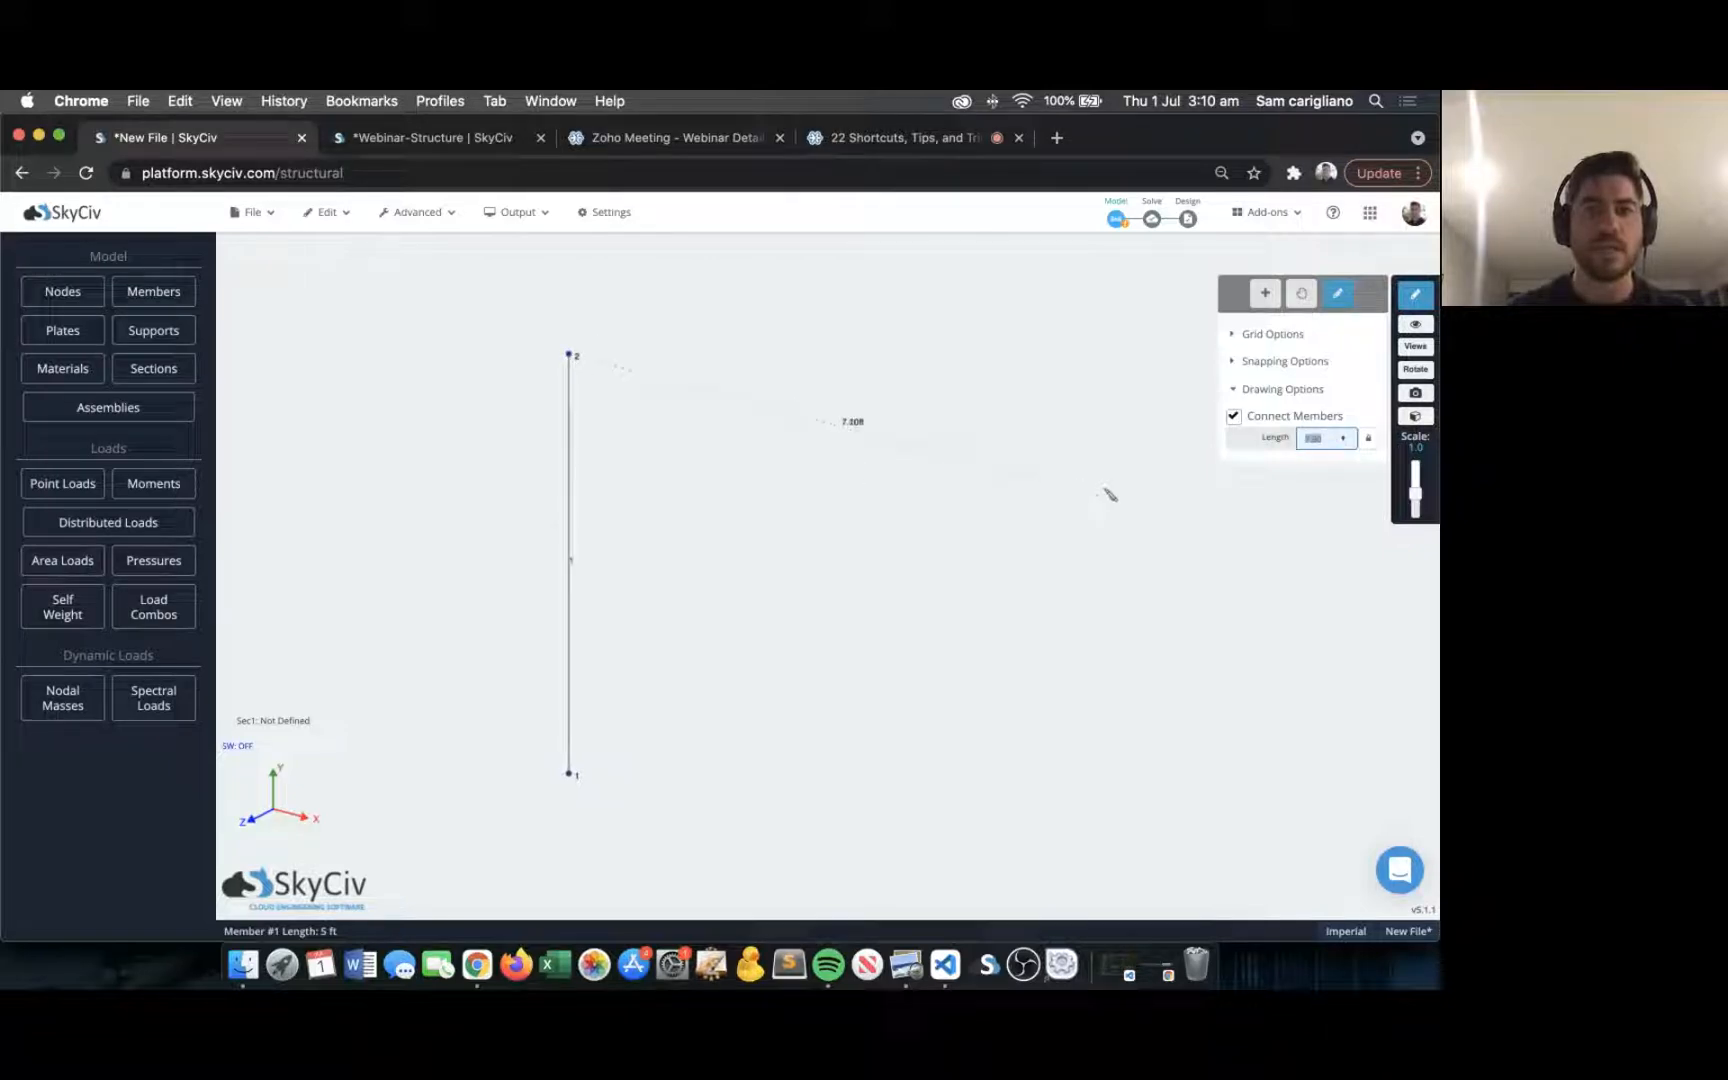
pyautogui.click(1155, 515)
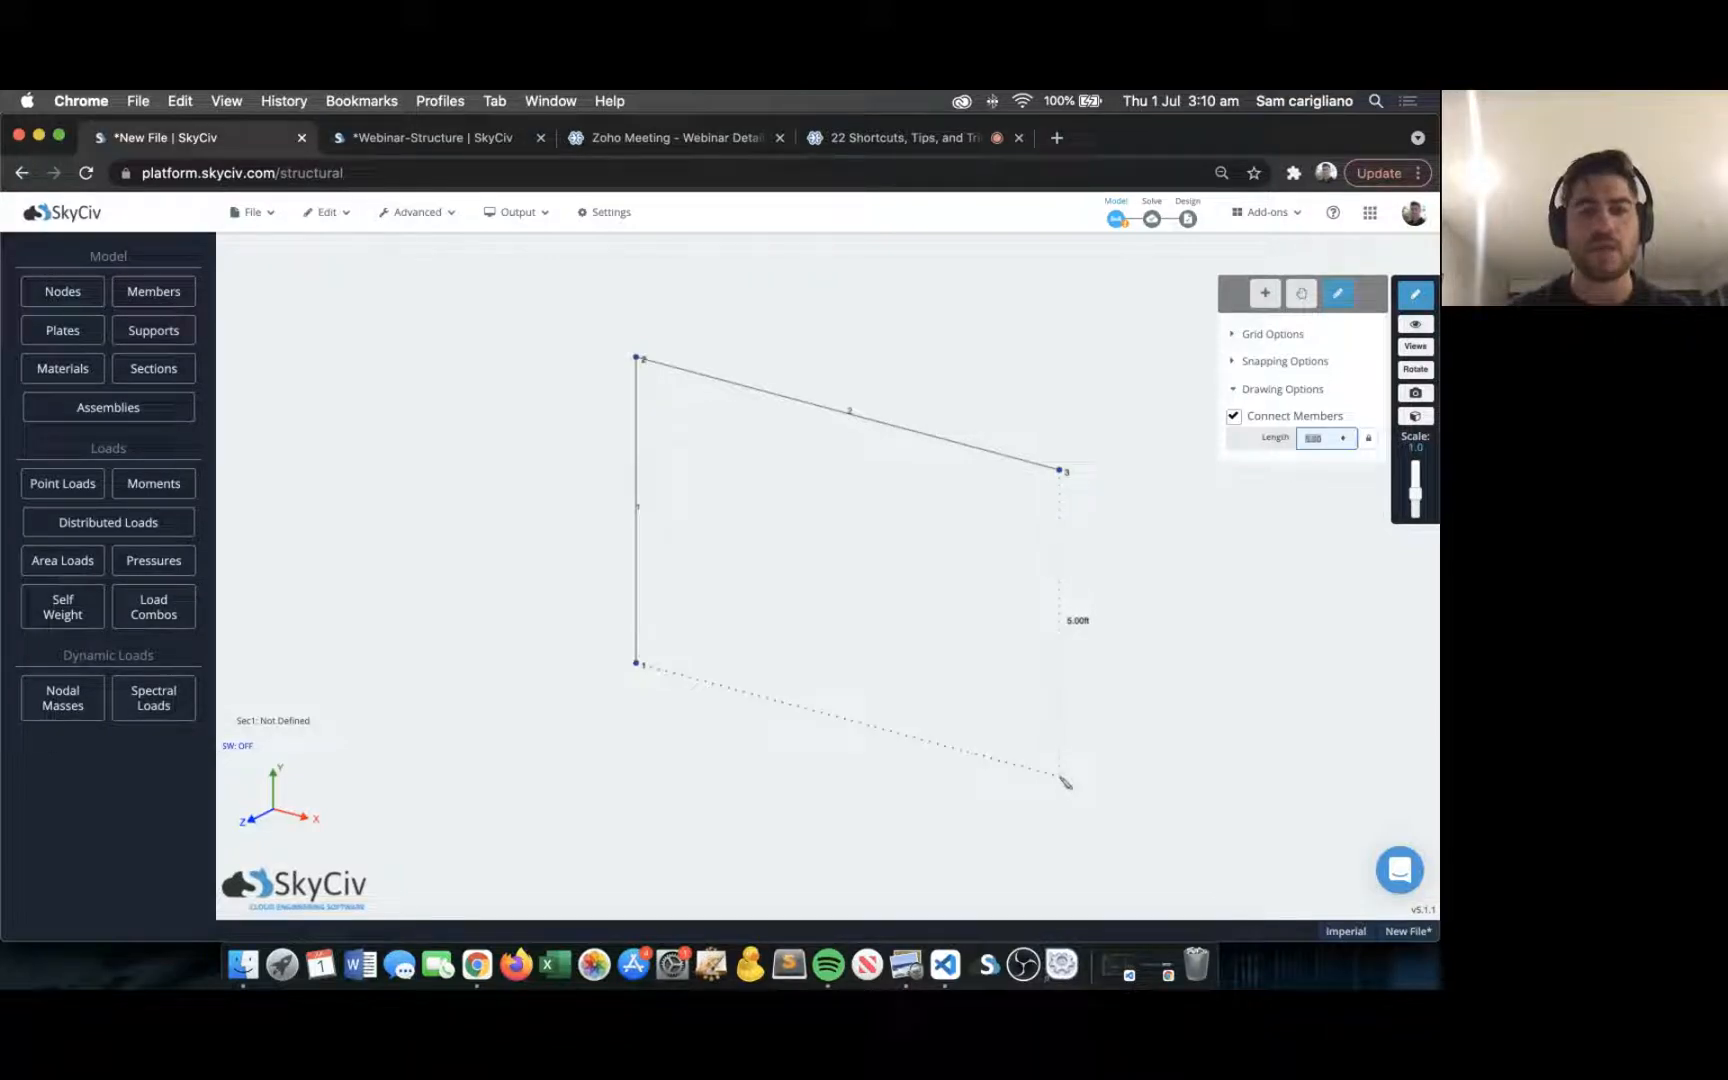
pyautogui.click(1062, 777)
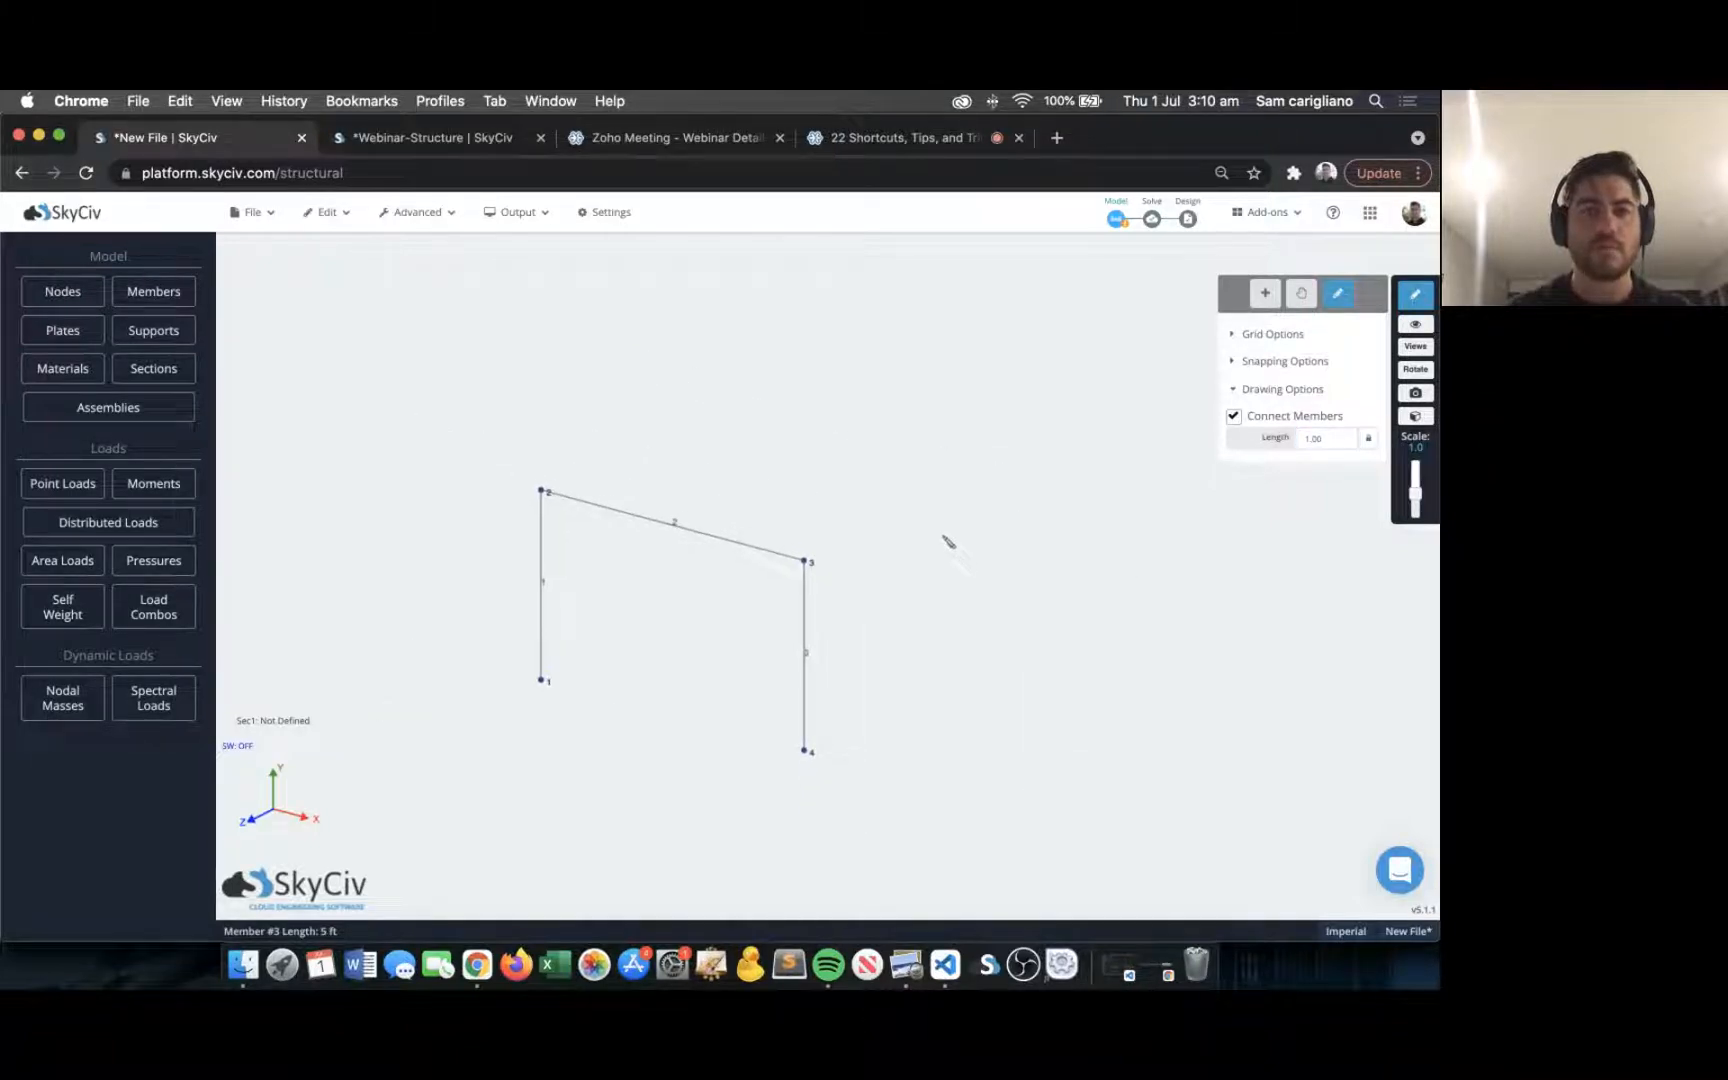
# Draw a 17 ft beam along the negative Z axis from node 2, with a 5 ft column down from its far end.
pyautogui.click(548, 484)
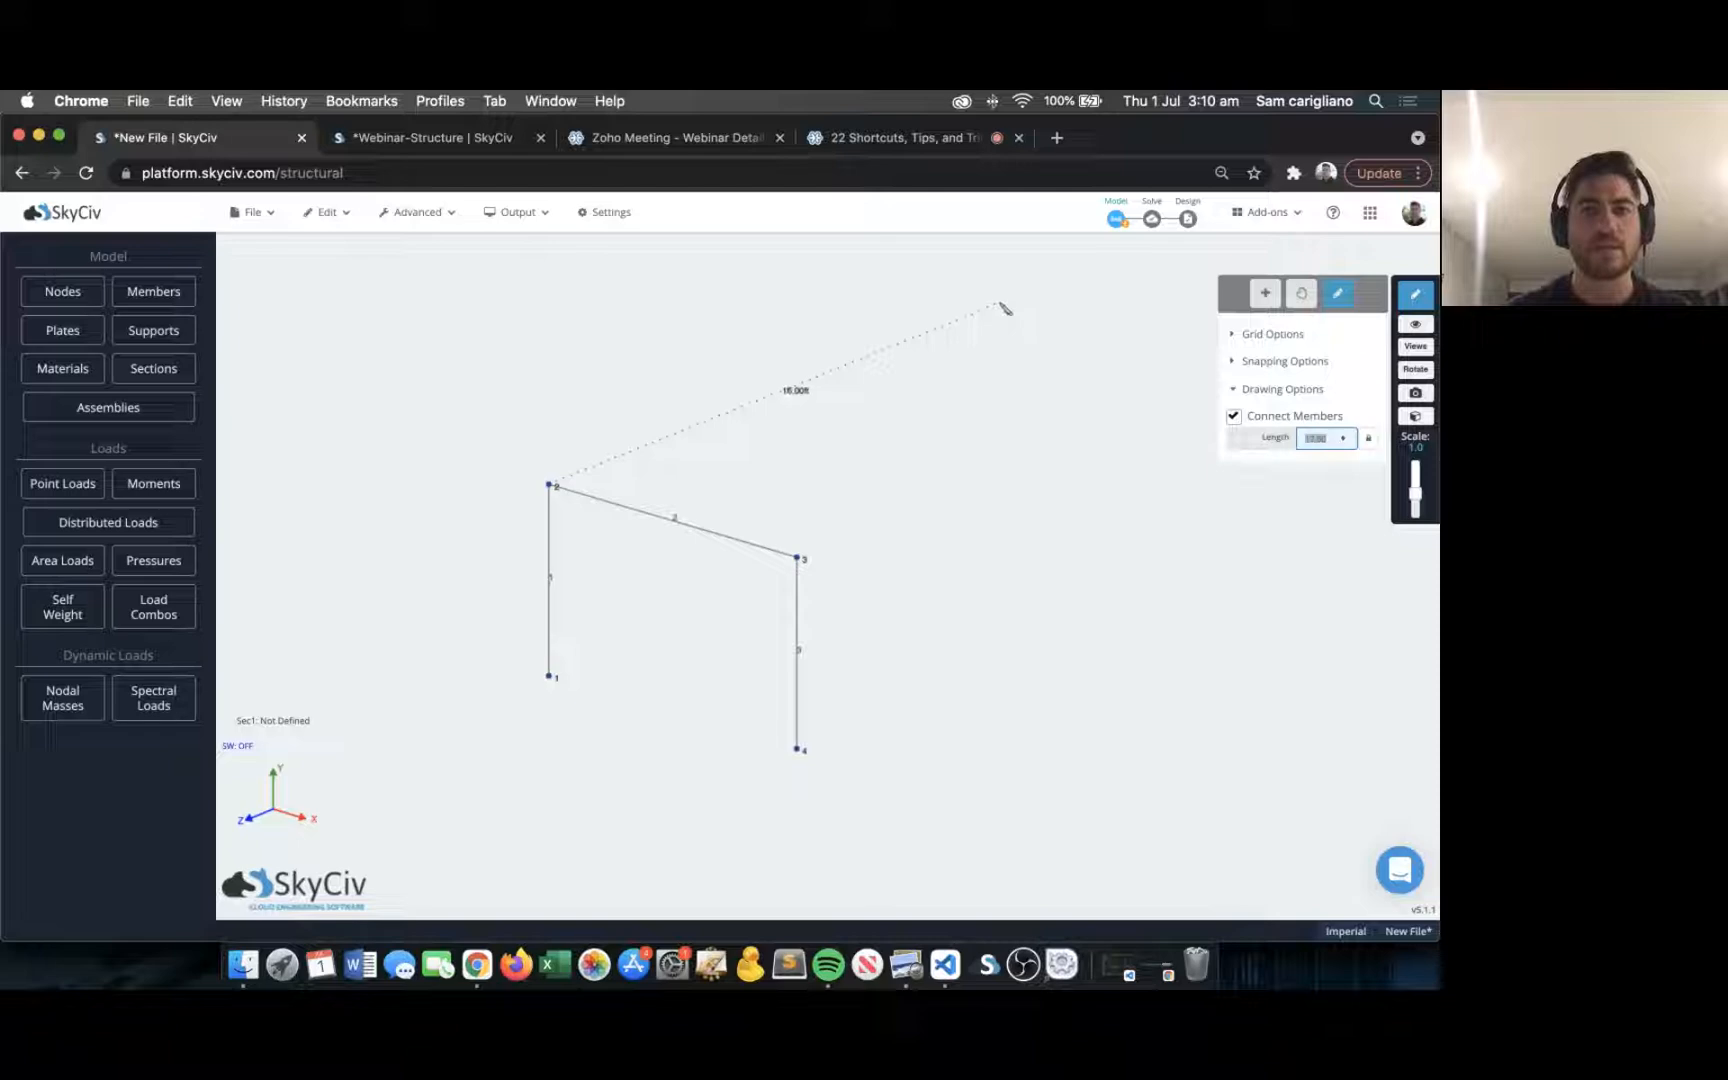
pyautogui.click(1003, 307)
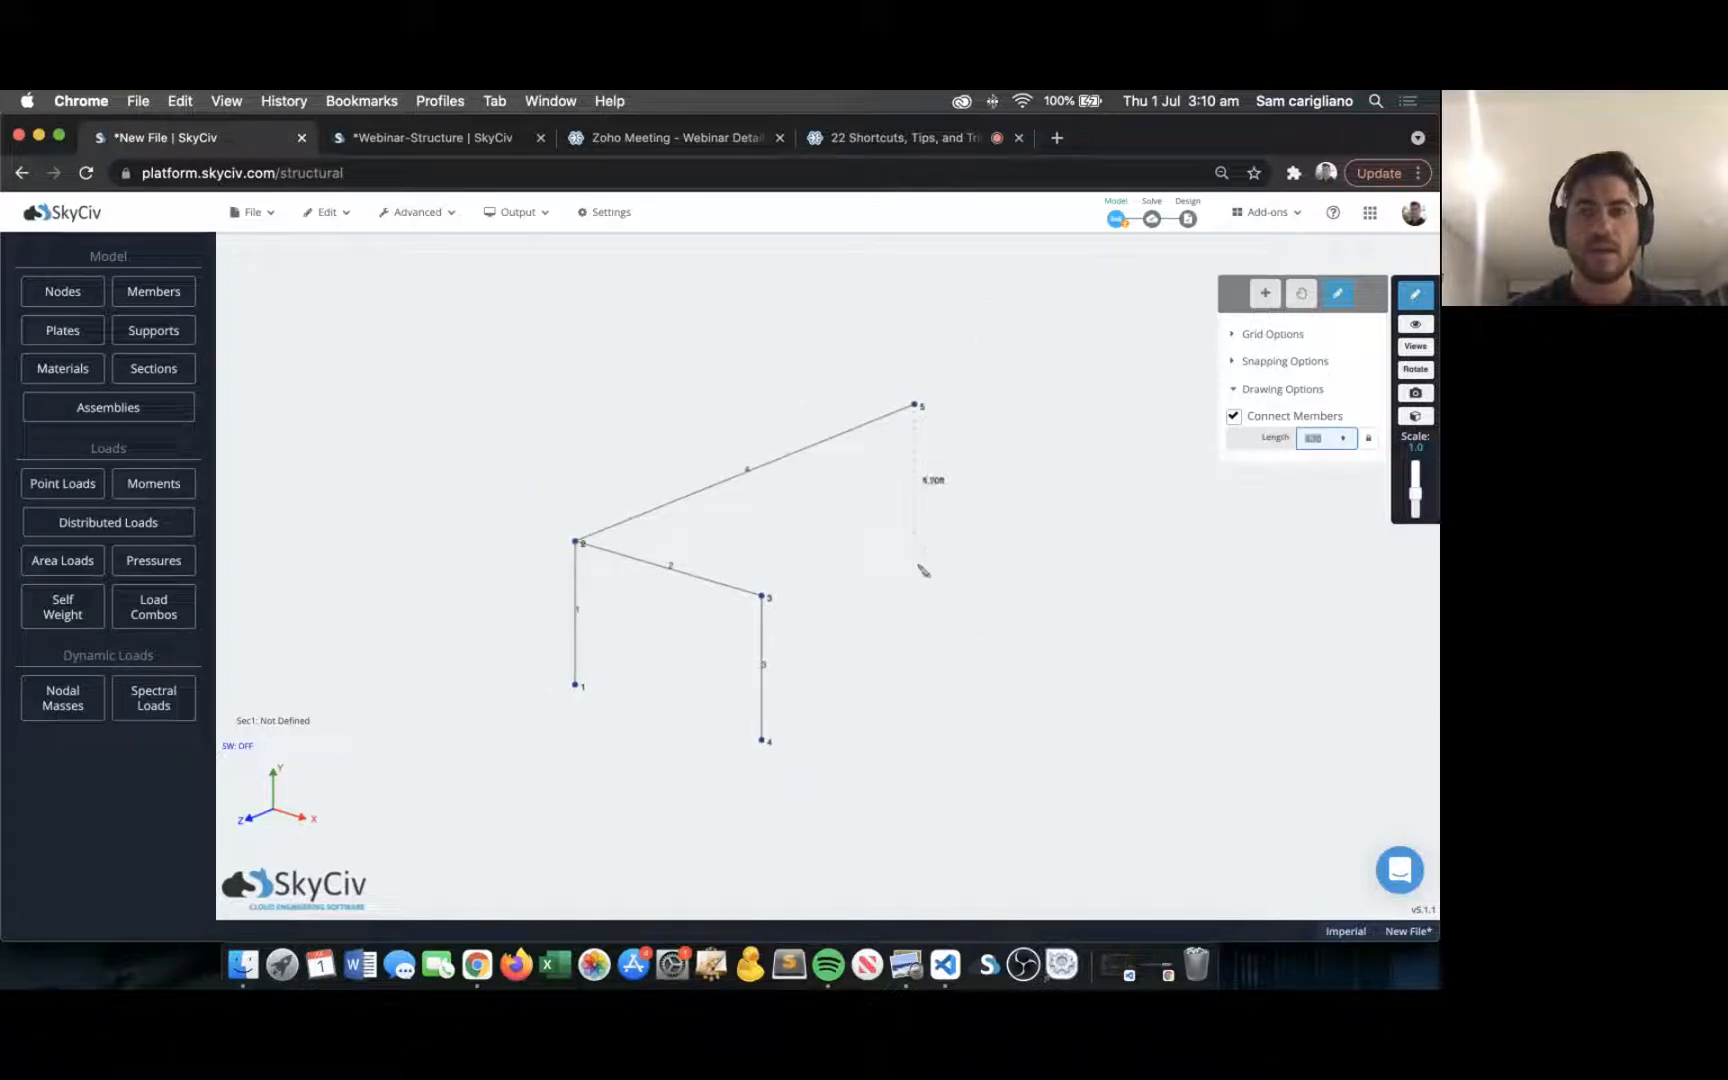
pyautogui.click(916, 550)
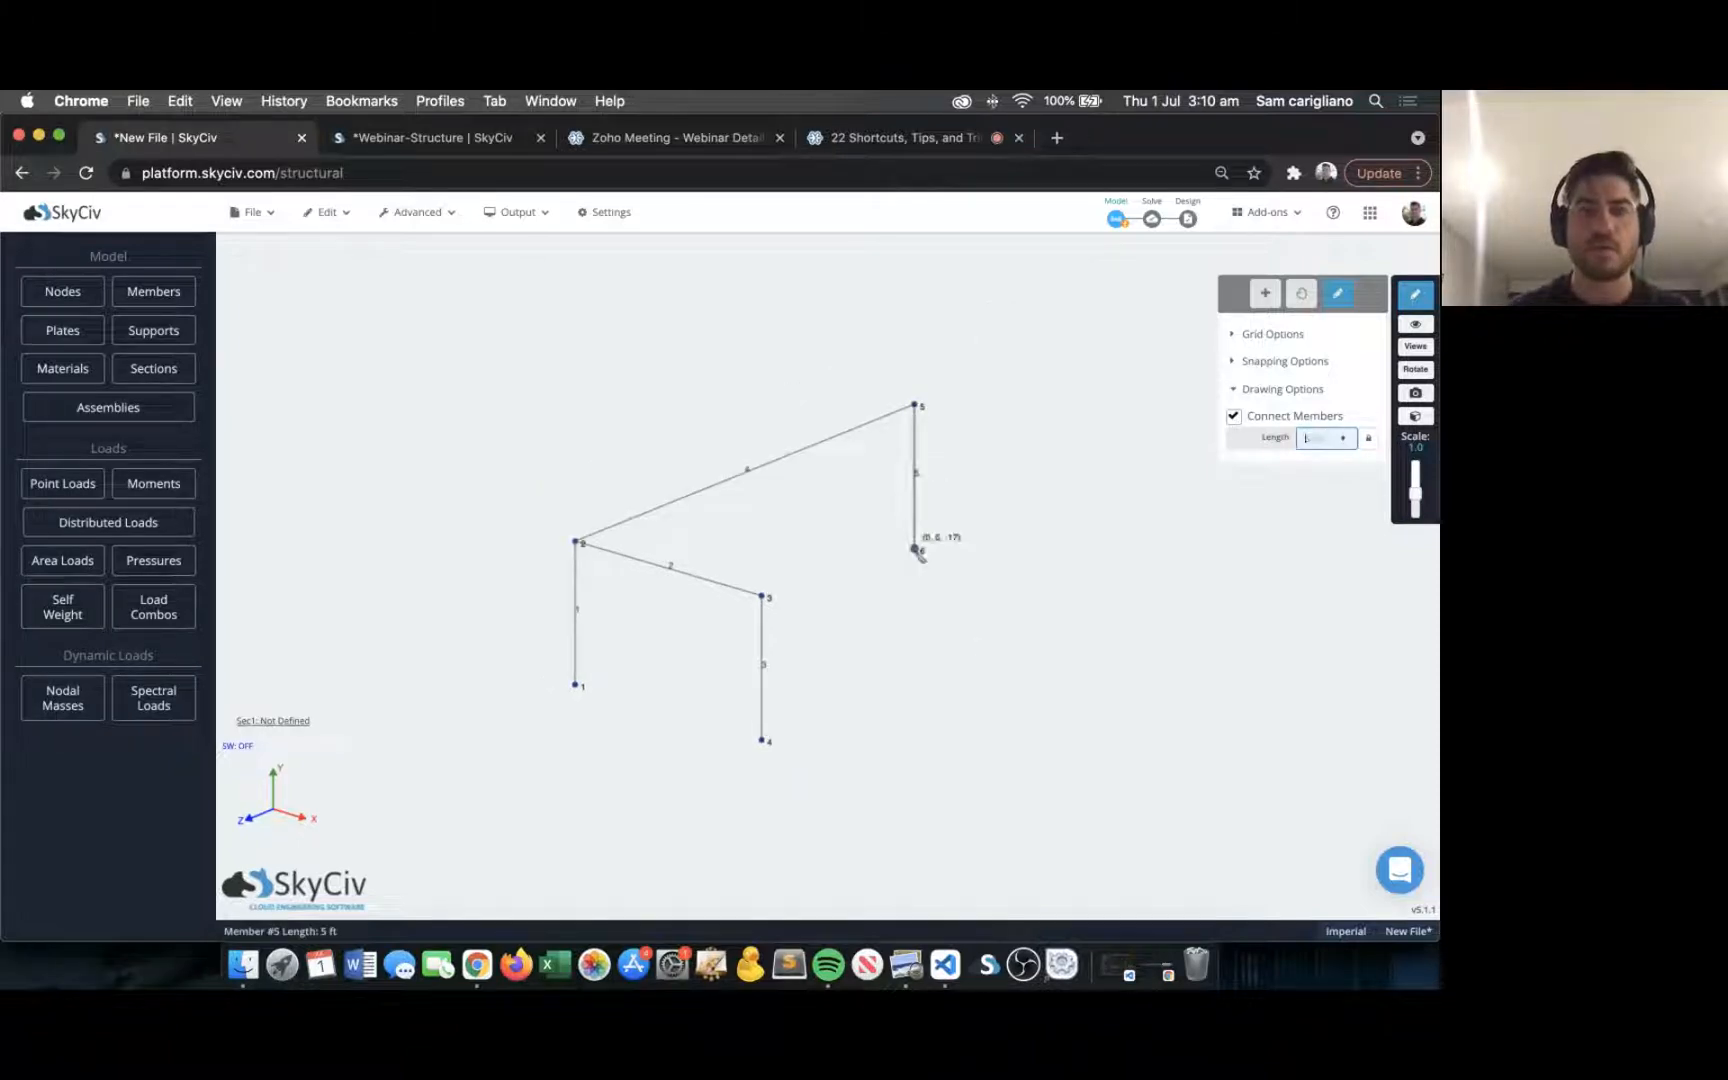
pyautogui.press('Escape')
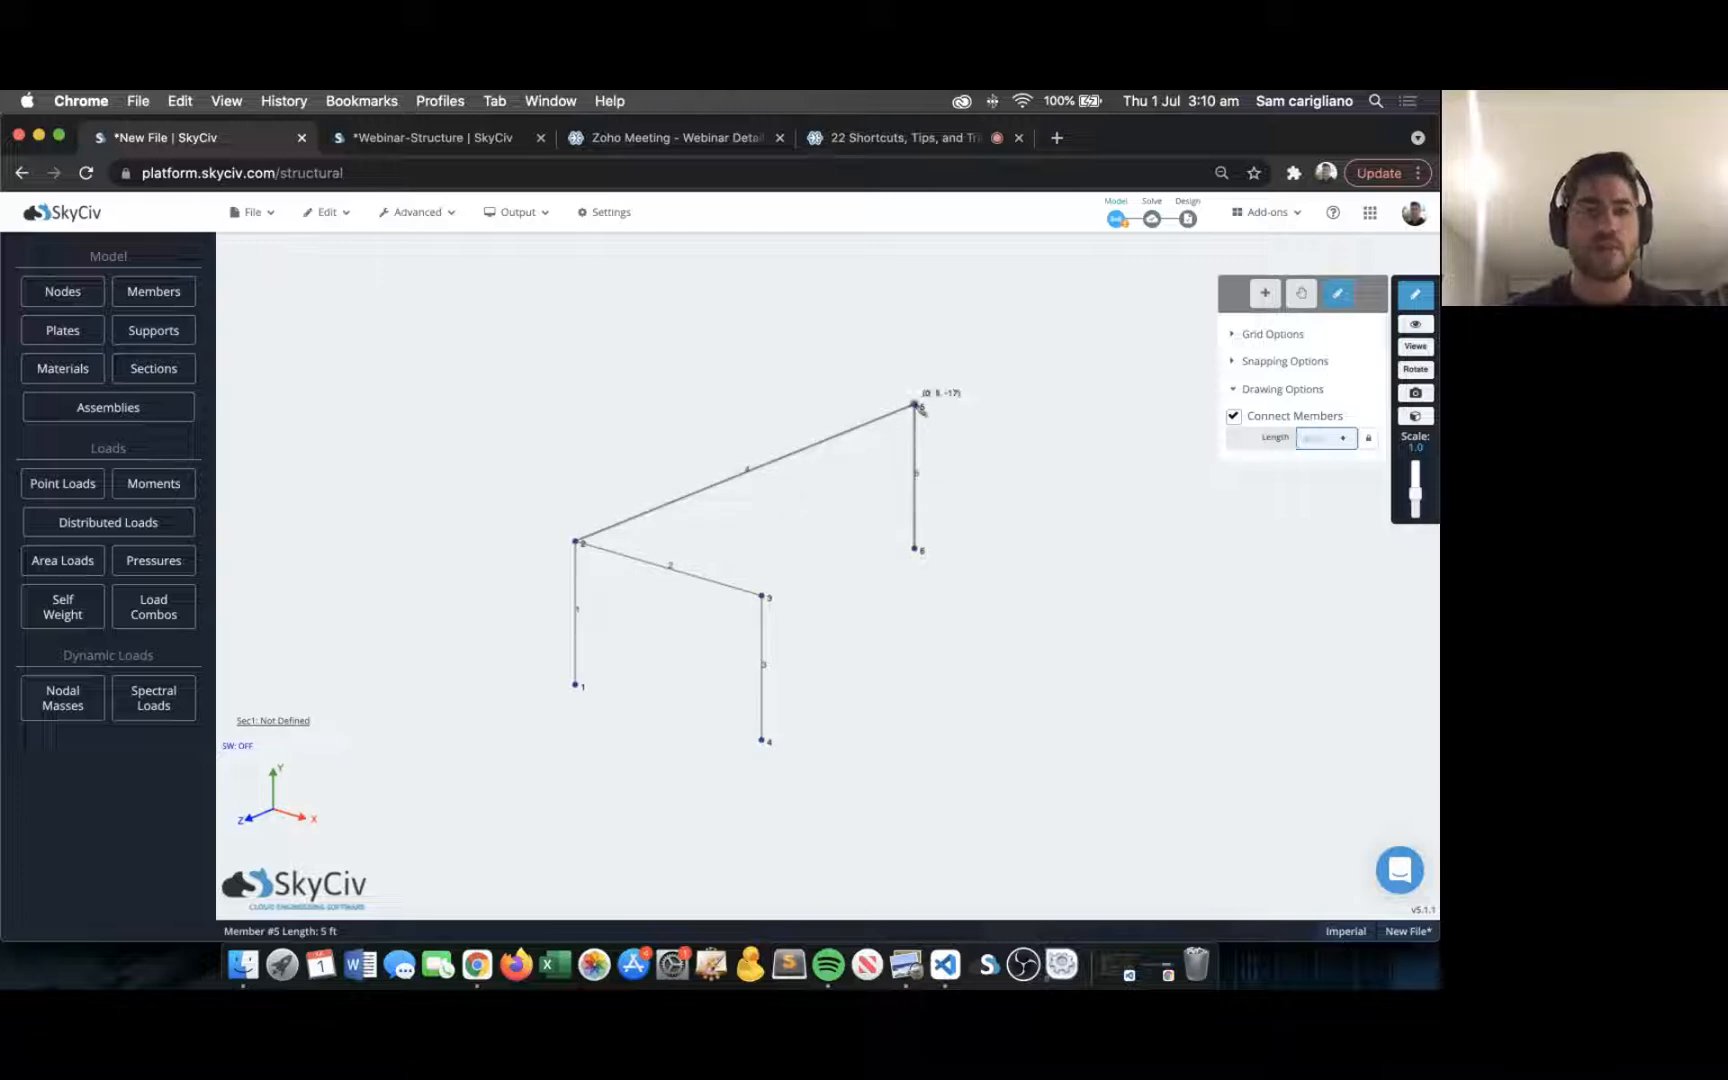
# Complete the far frame with an 8 ft beam from node 5 and a 5 ft column, and connect its upper corner to node 3.
pyautogui.click(916, 405)
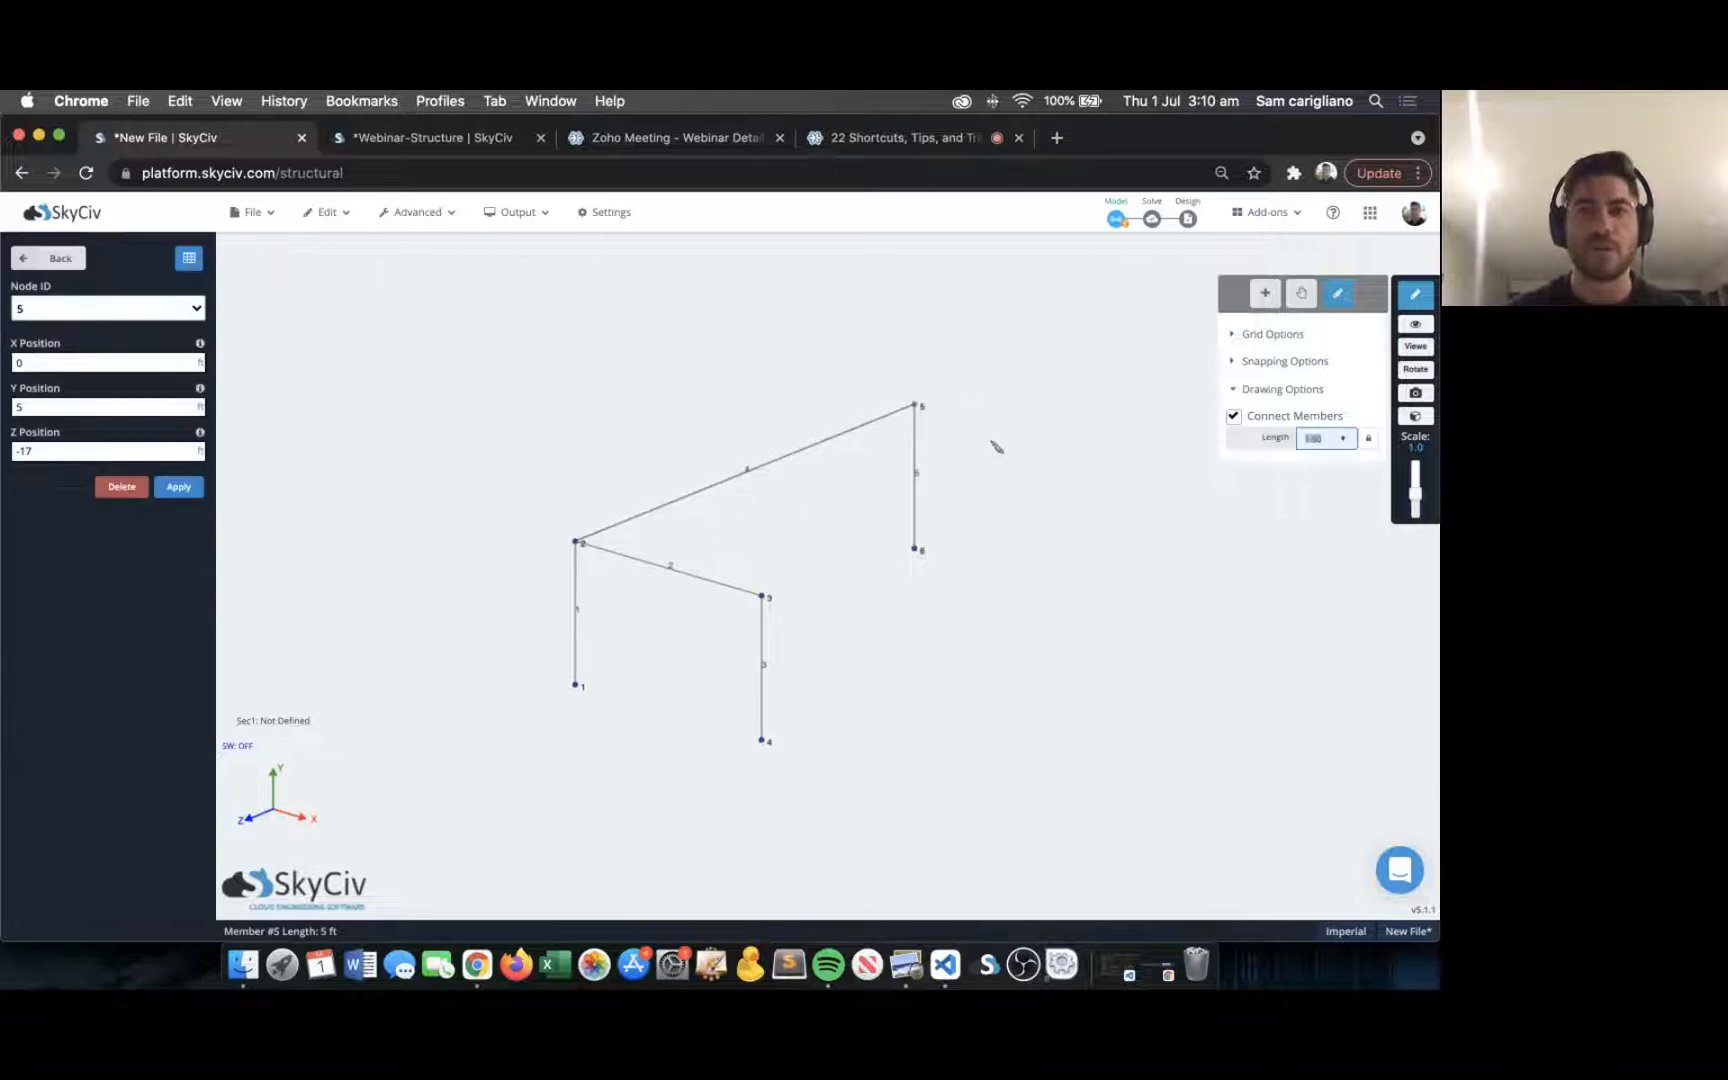
pyautogui.click(1101, 460)
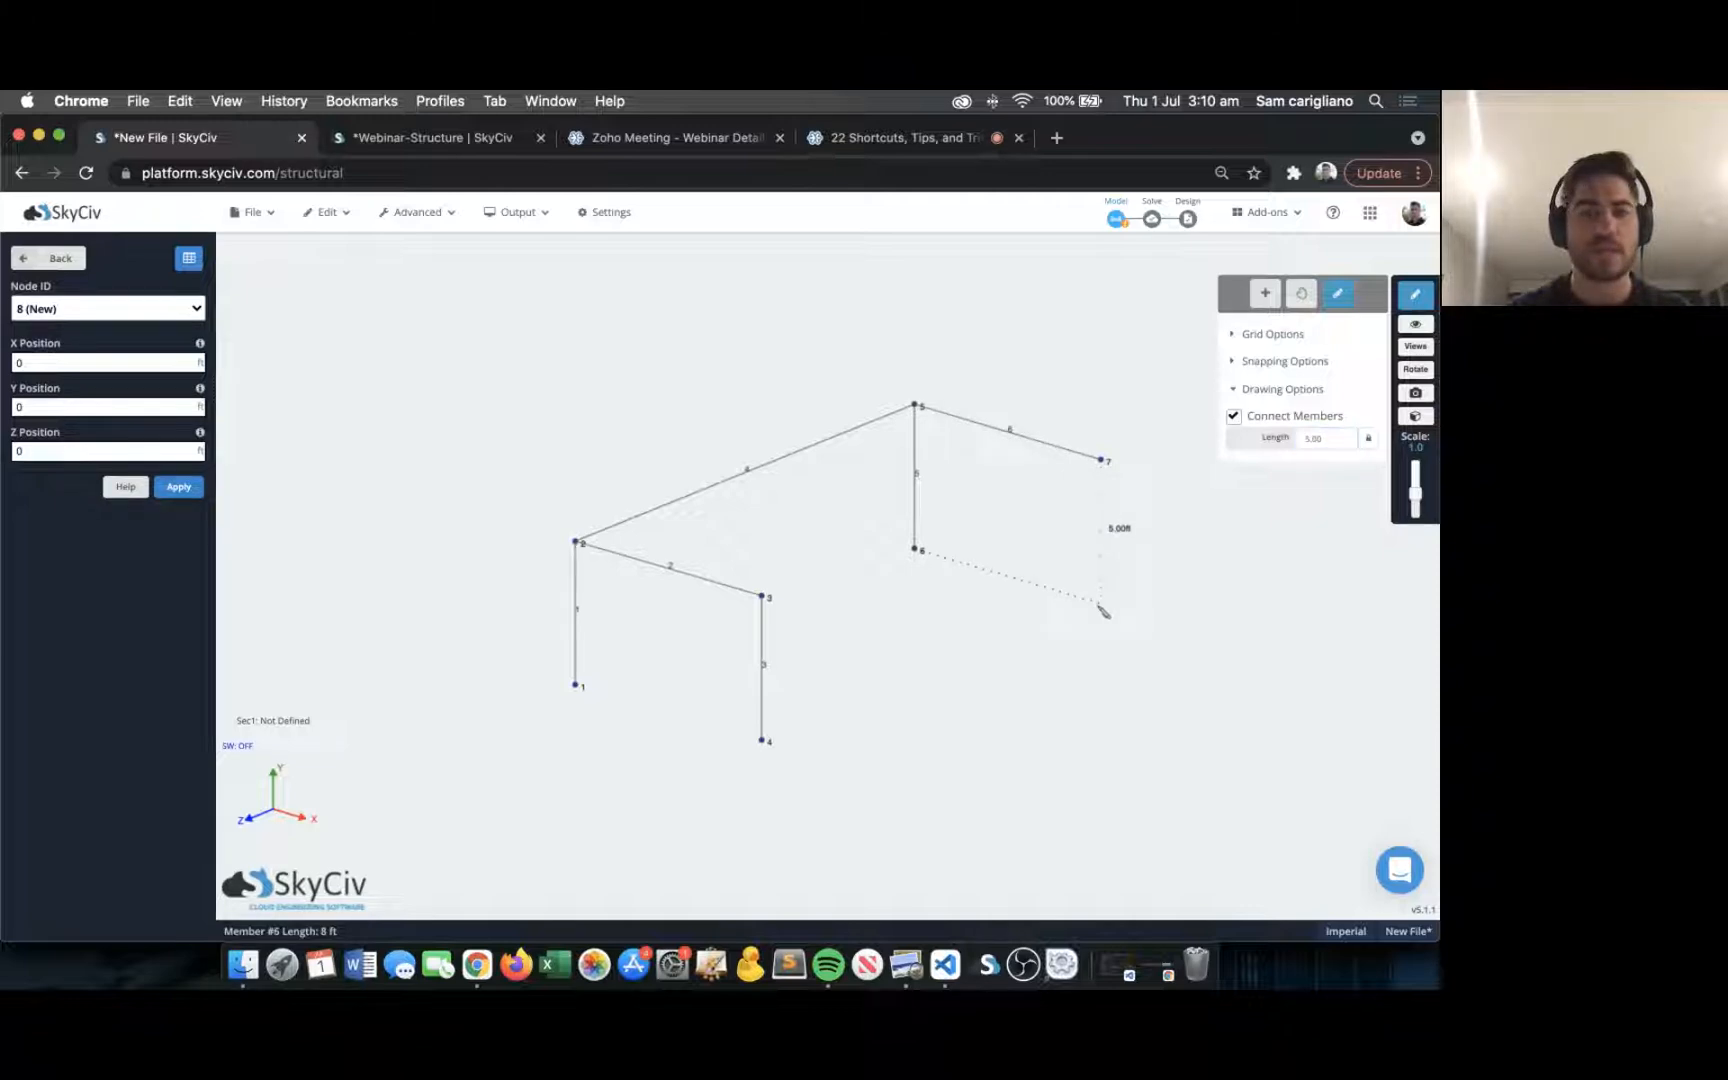
pyautogui.click(1101, 604)
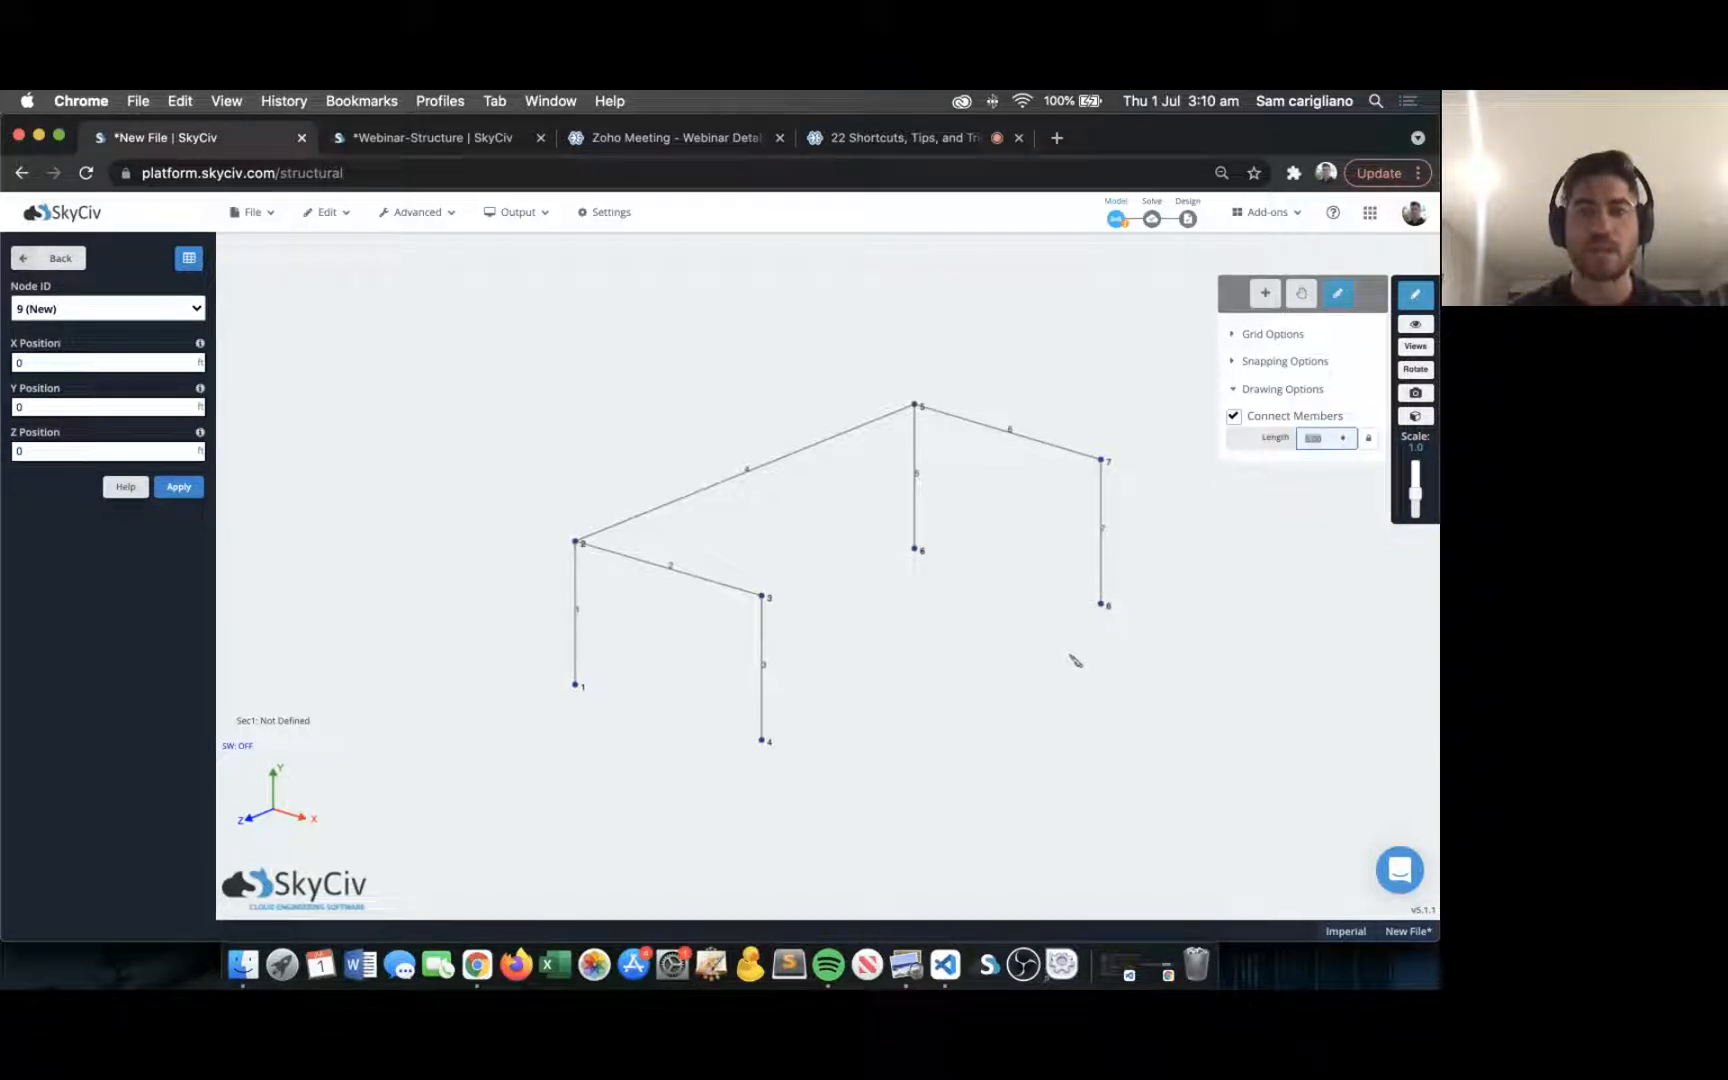
pyautogui.click(1103, 460)
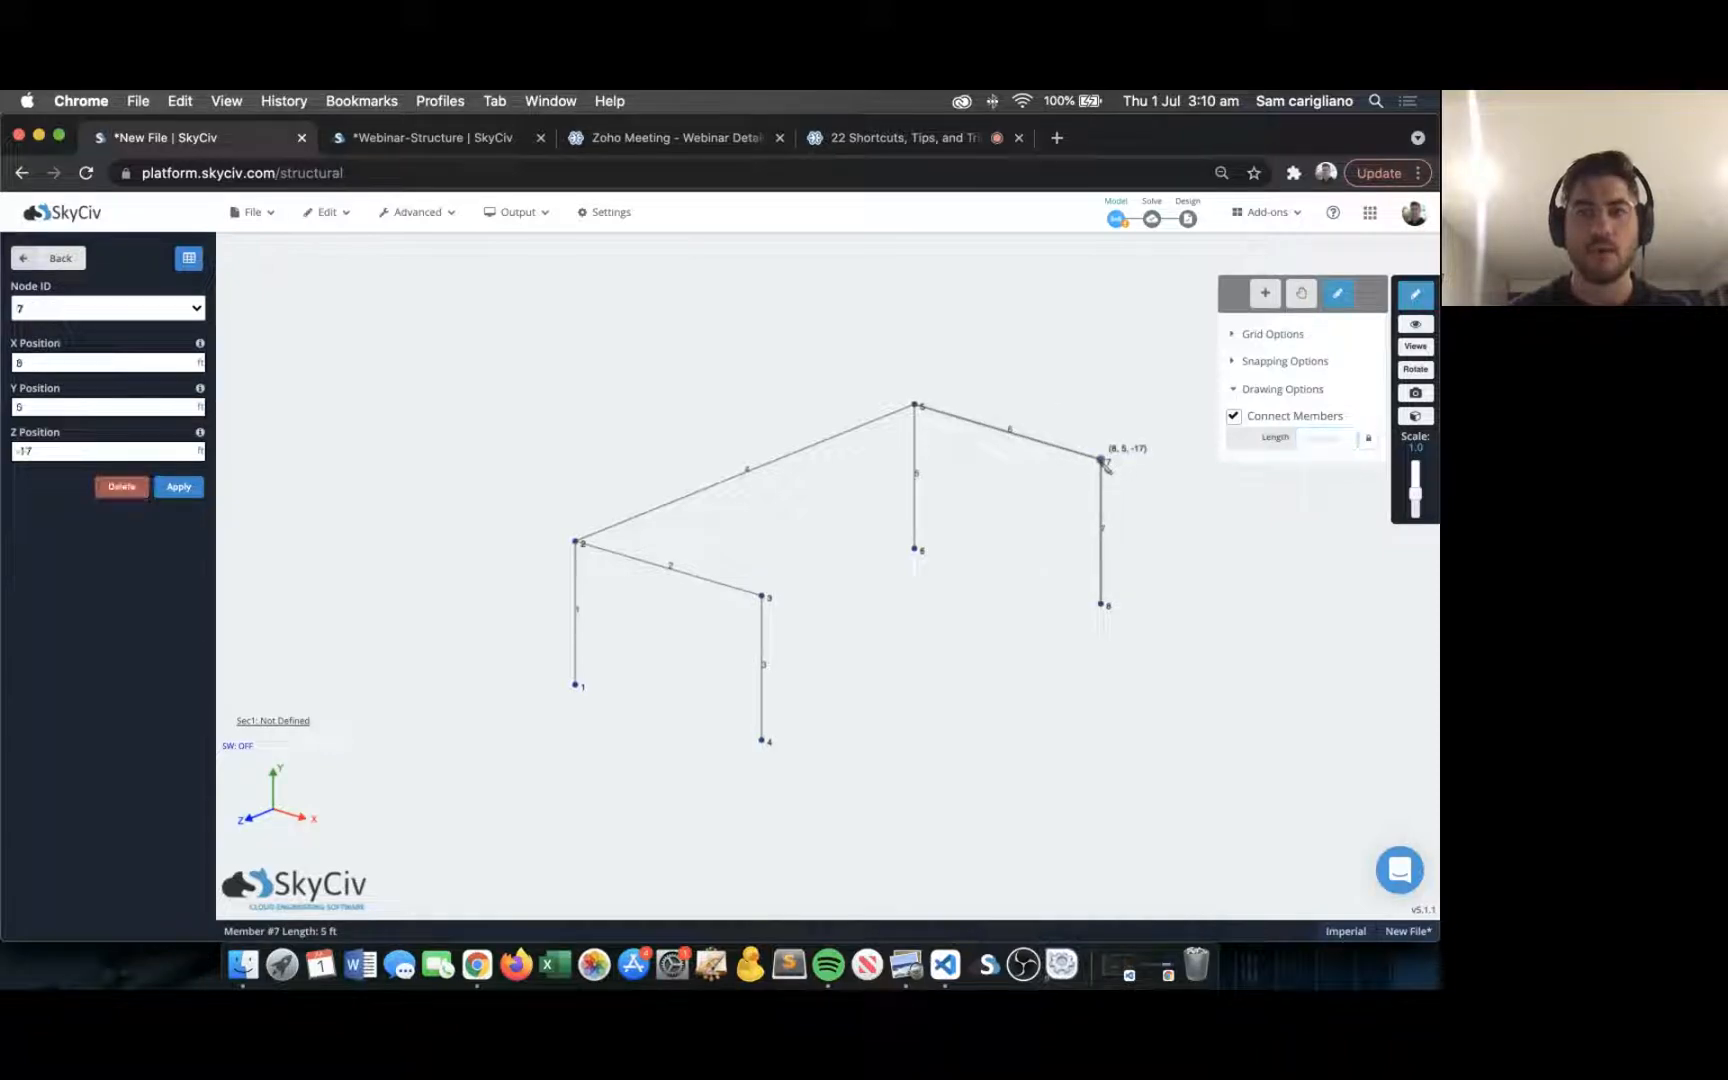
pyautogui.click(768, 599)
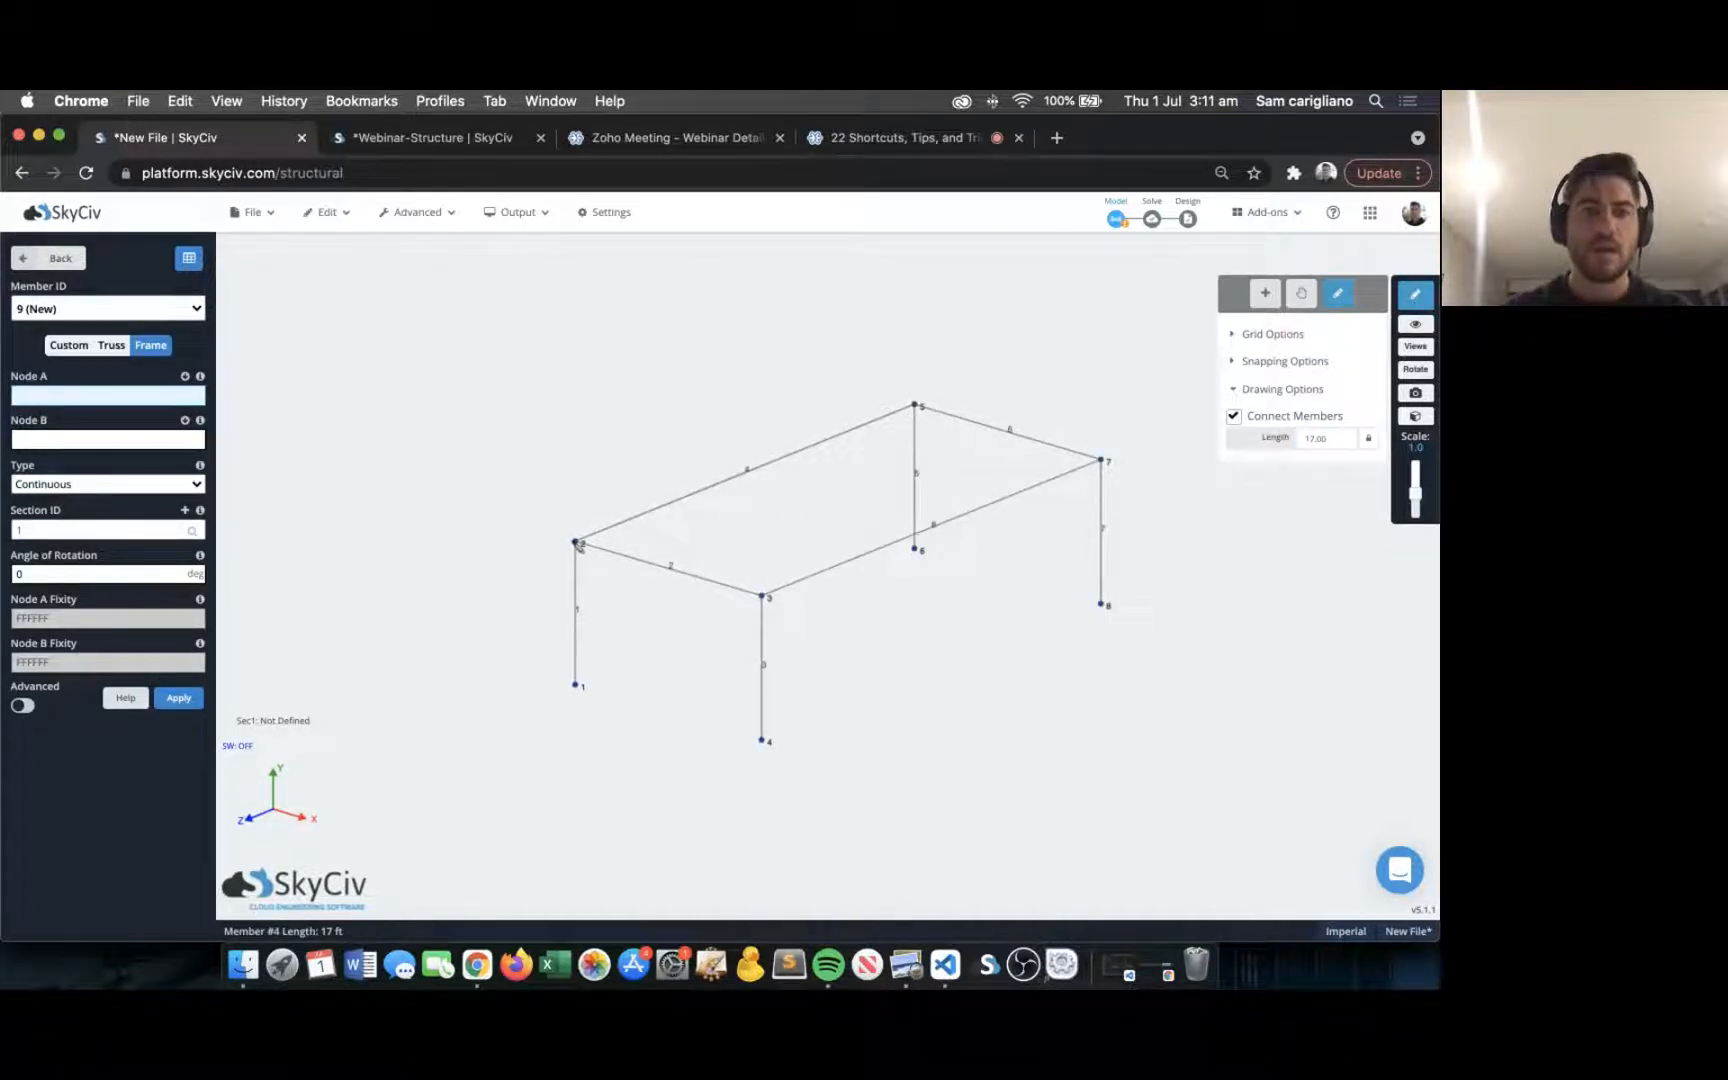
# Draw a vertical member upward from node 2 to extend the first column.
pyautogui.click(578, 543)
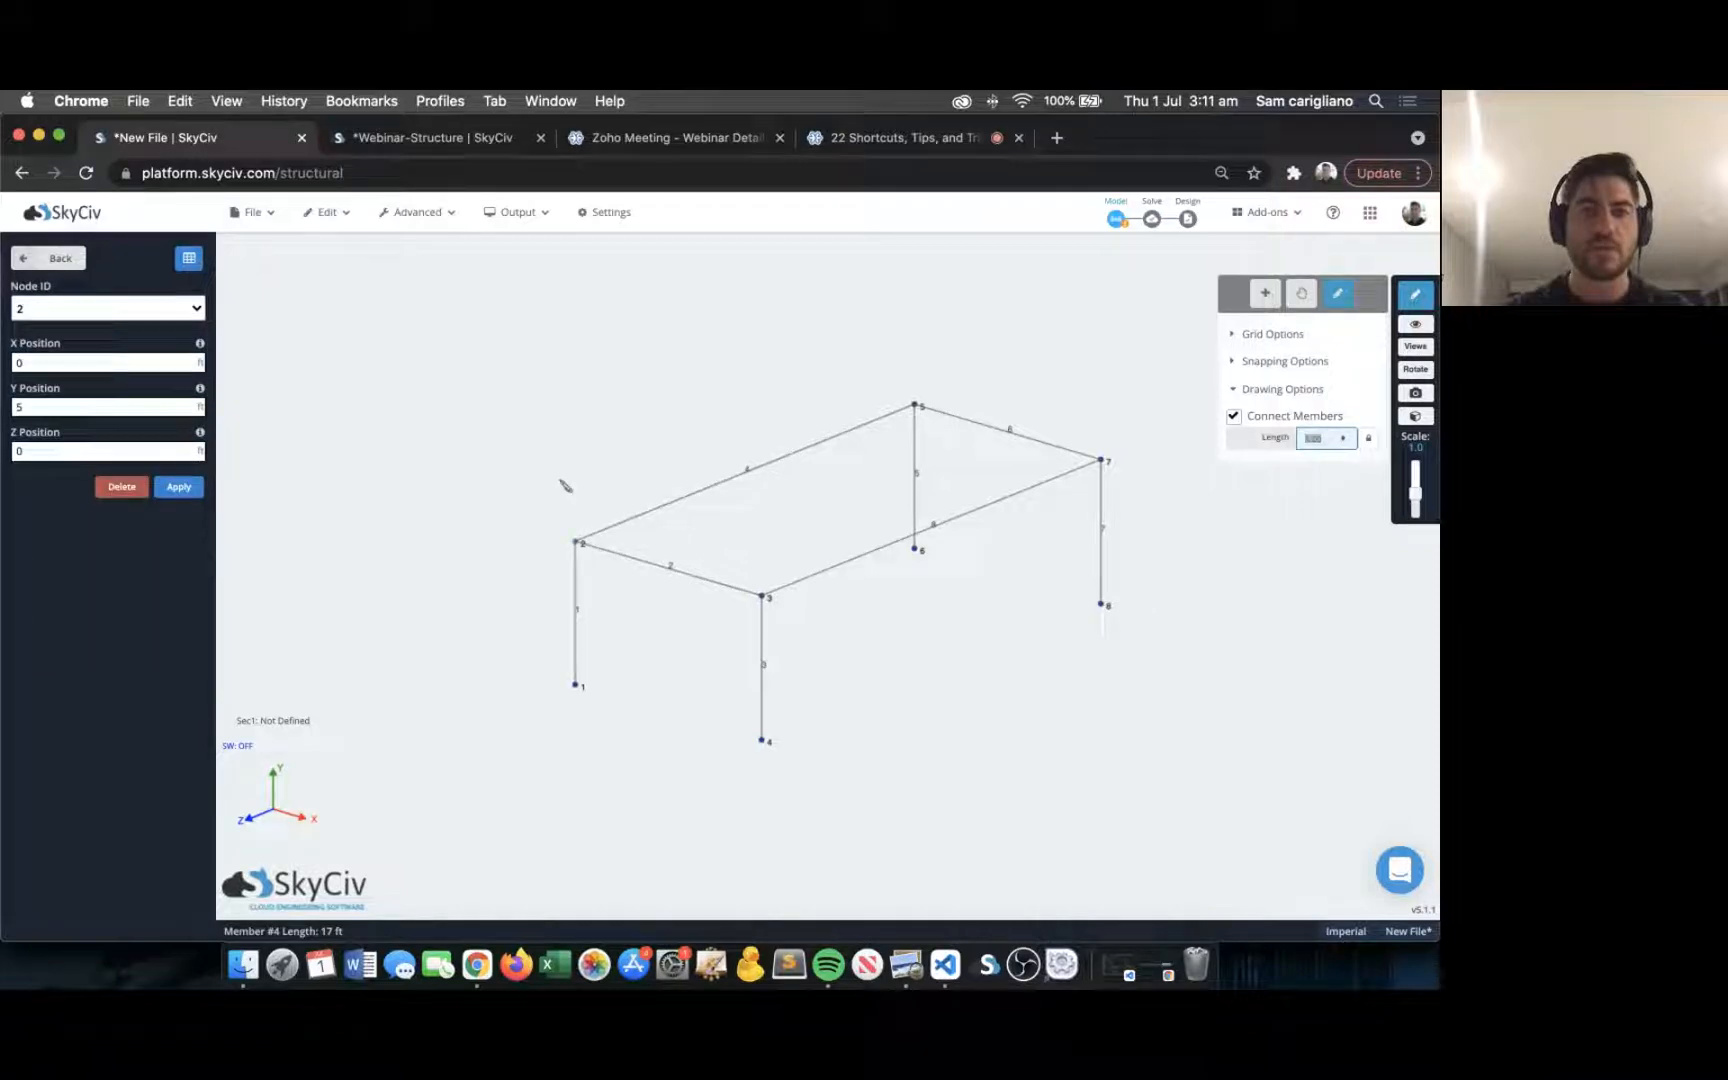
pyautogui.click(576, 411)
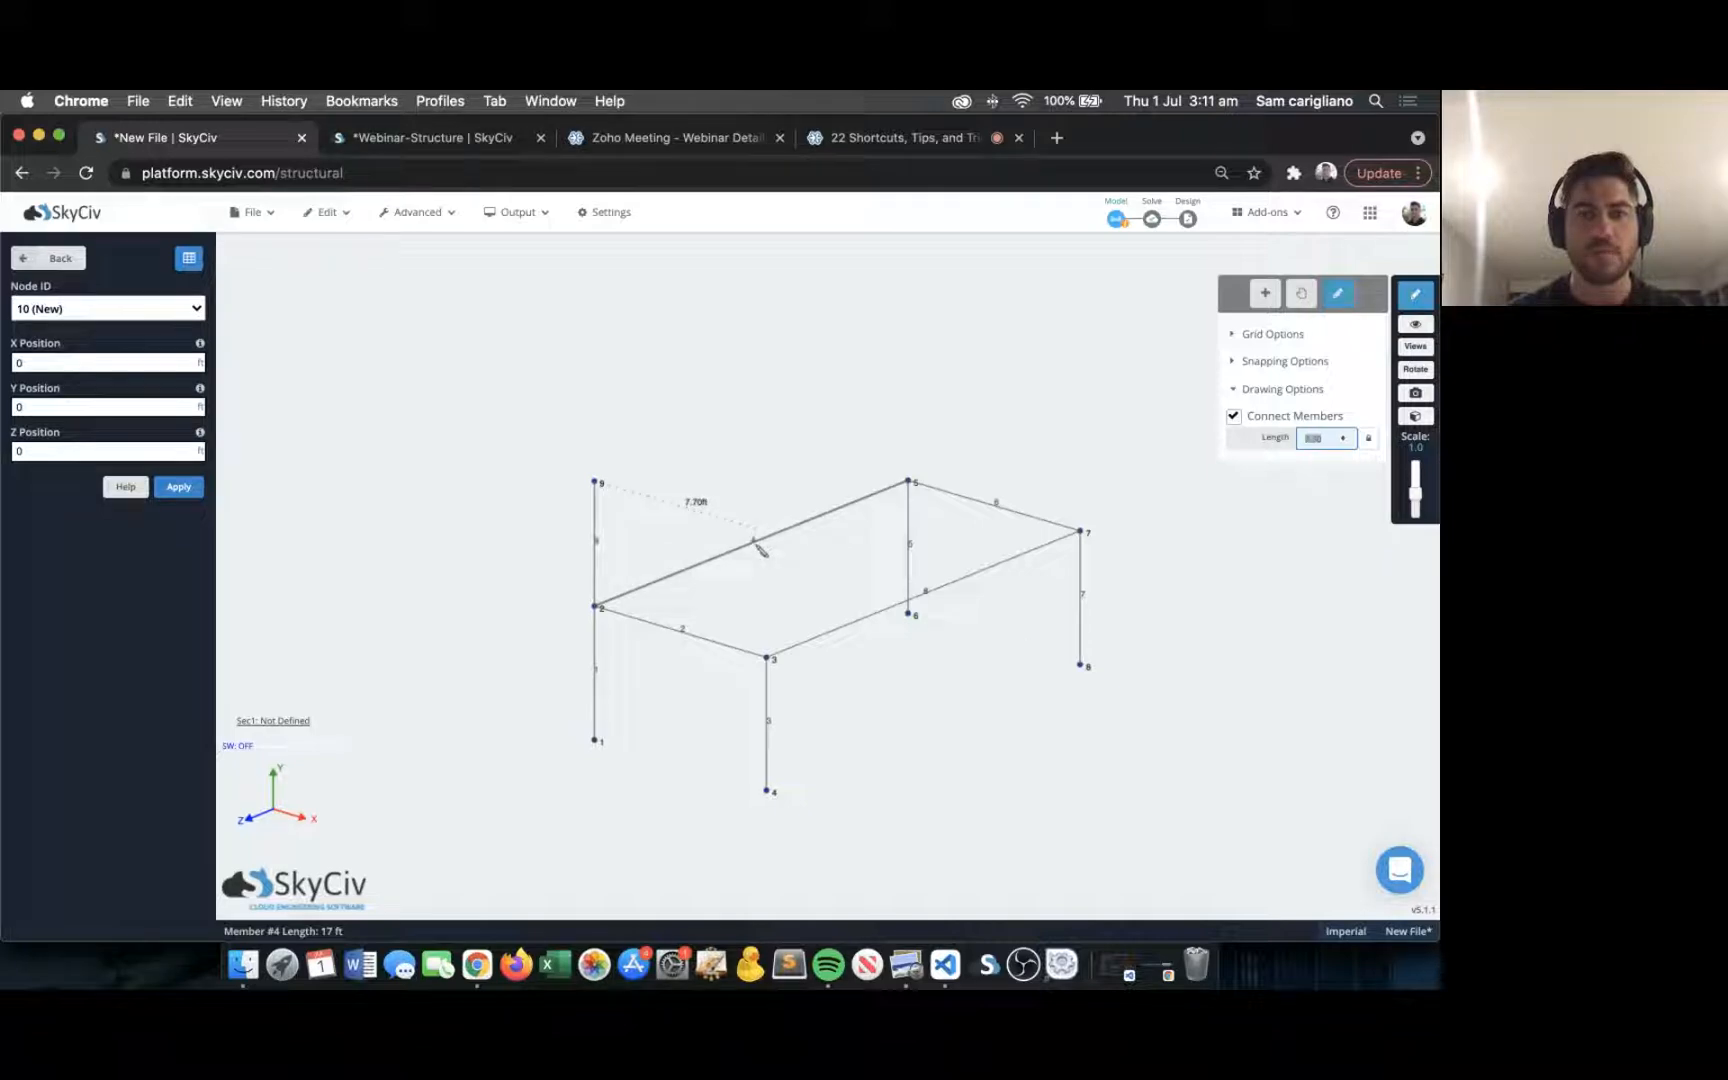
# Draw a diagonal member from node 9 to the midpoint of the 17 ft beam between nodes 2 and 5, and undo it.
pyautogui.scroll(3, 755, 540)
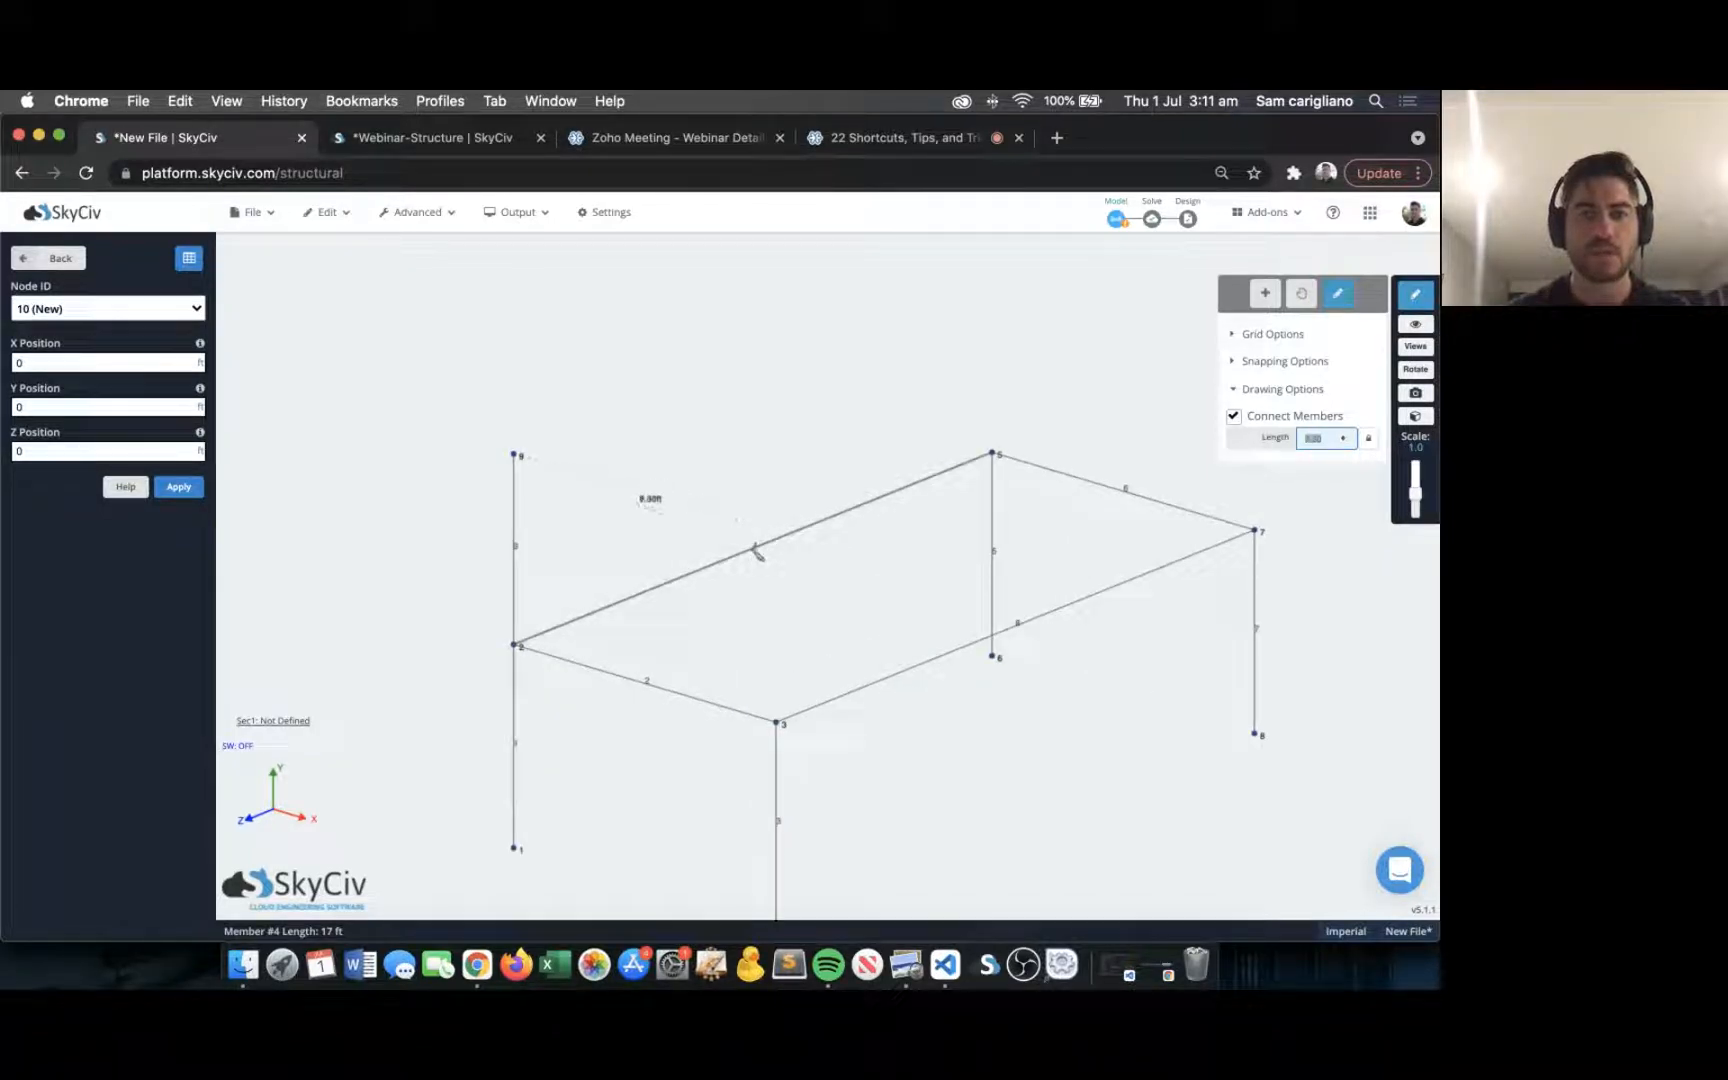
pyautogui.scroll(3, 712, 537)
pyautogui.moveTo(731, 524); pyautogui.dragTo(738, 519, button='middle')
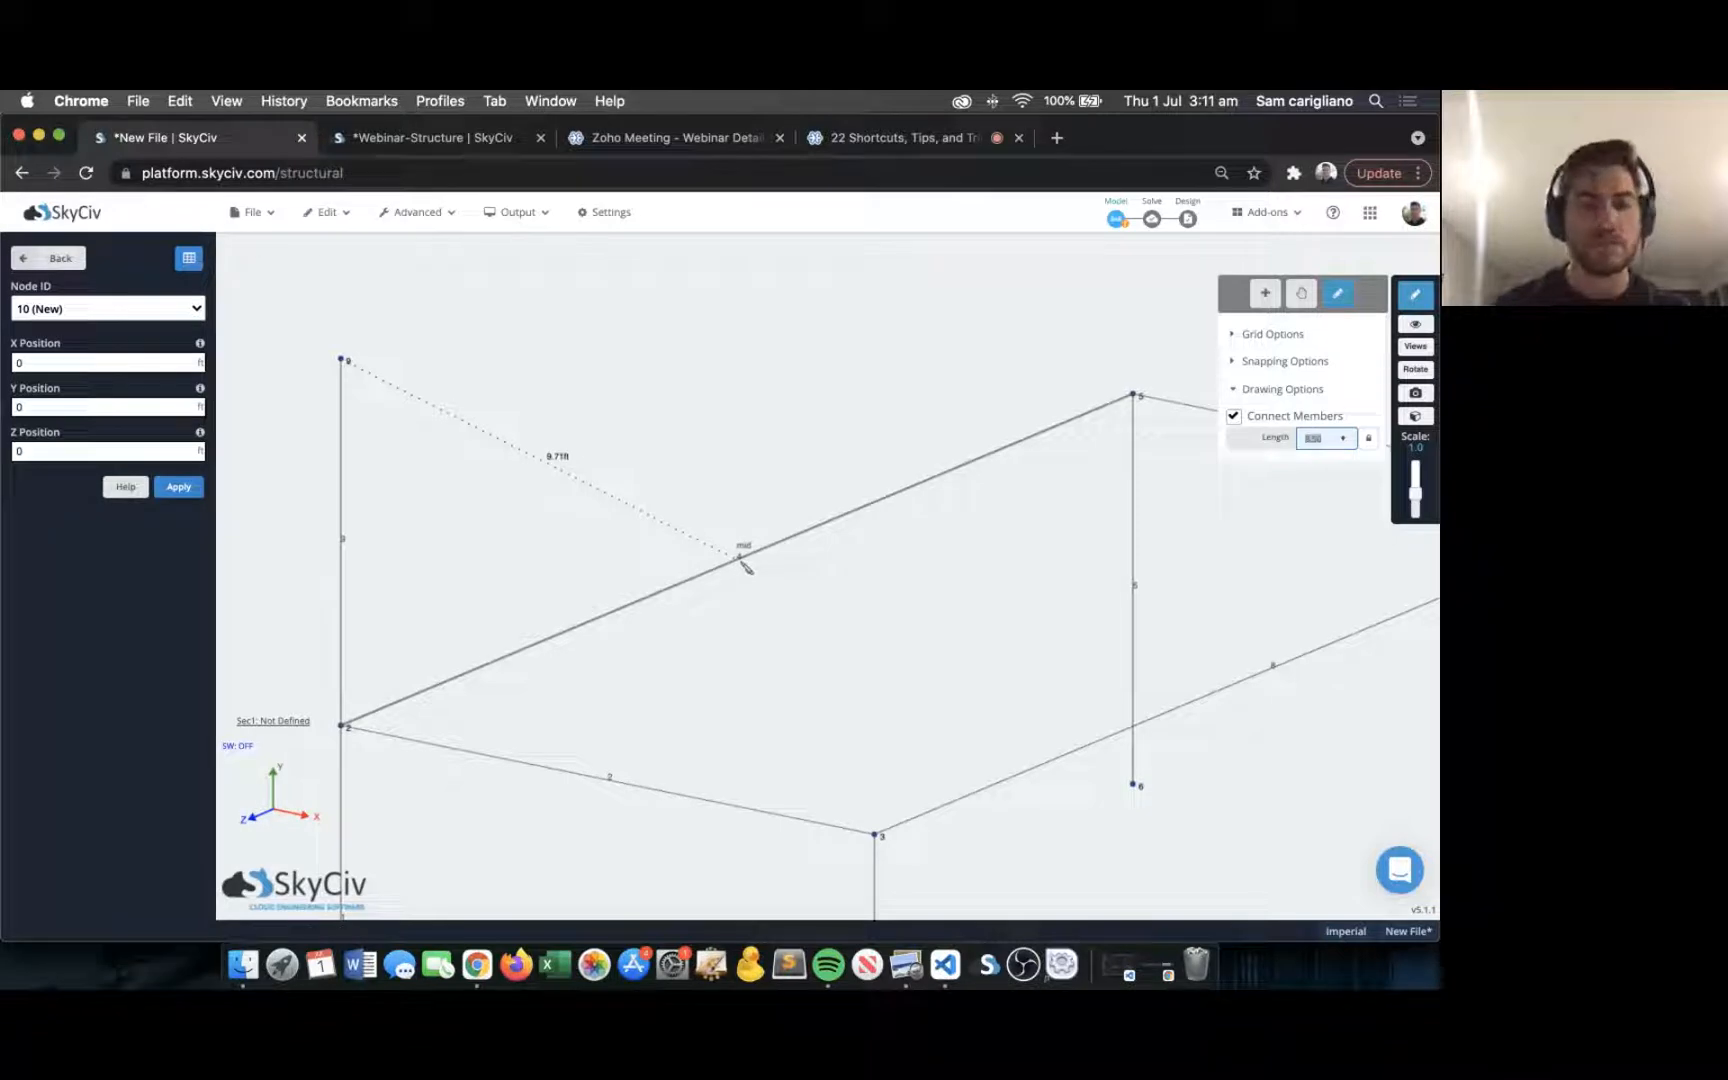
pyautogui.click(741, 562)
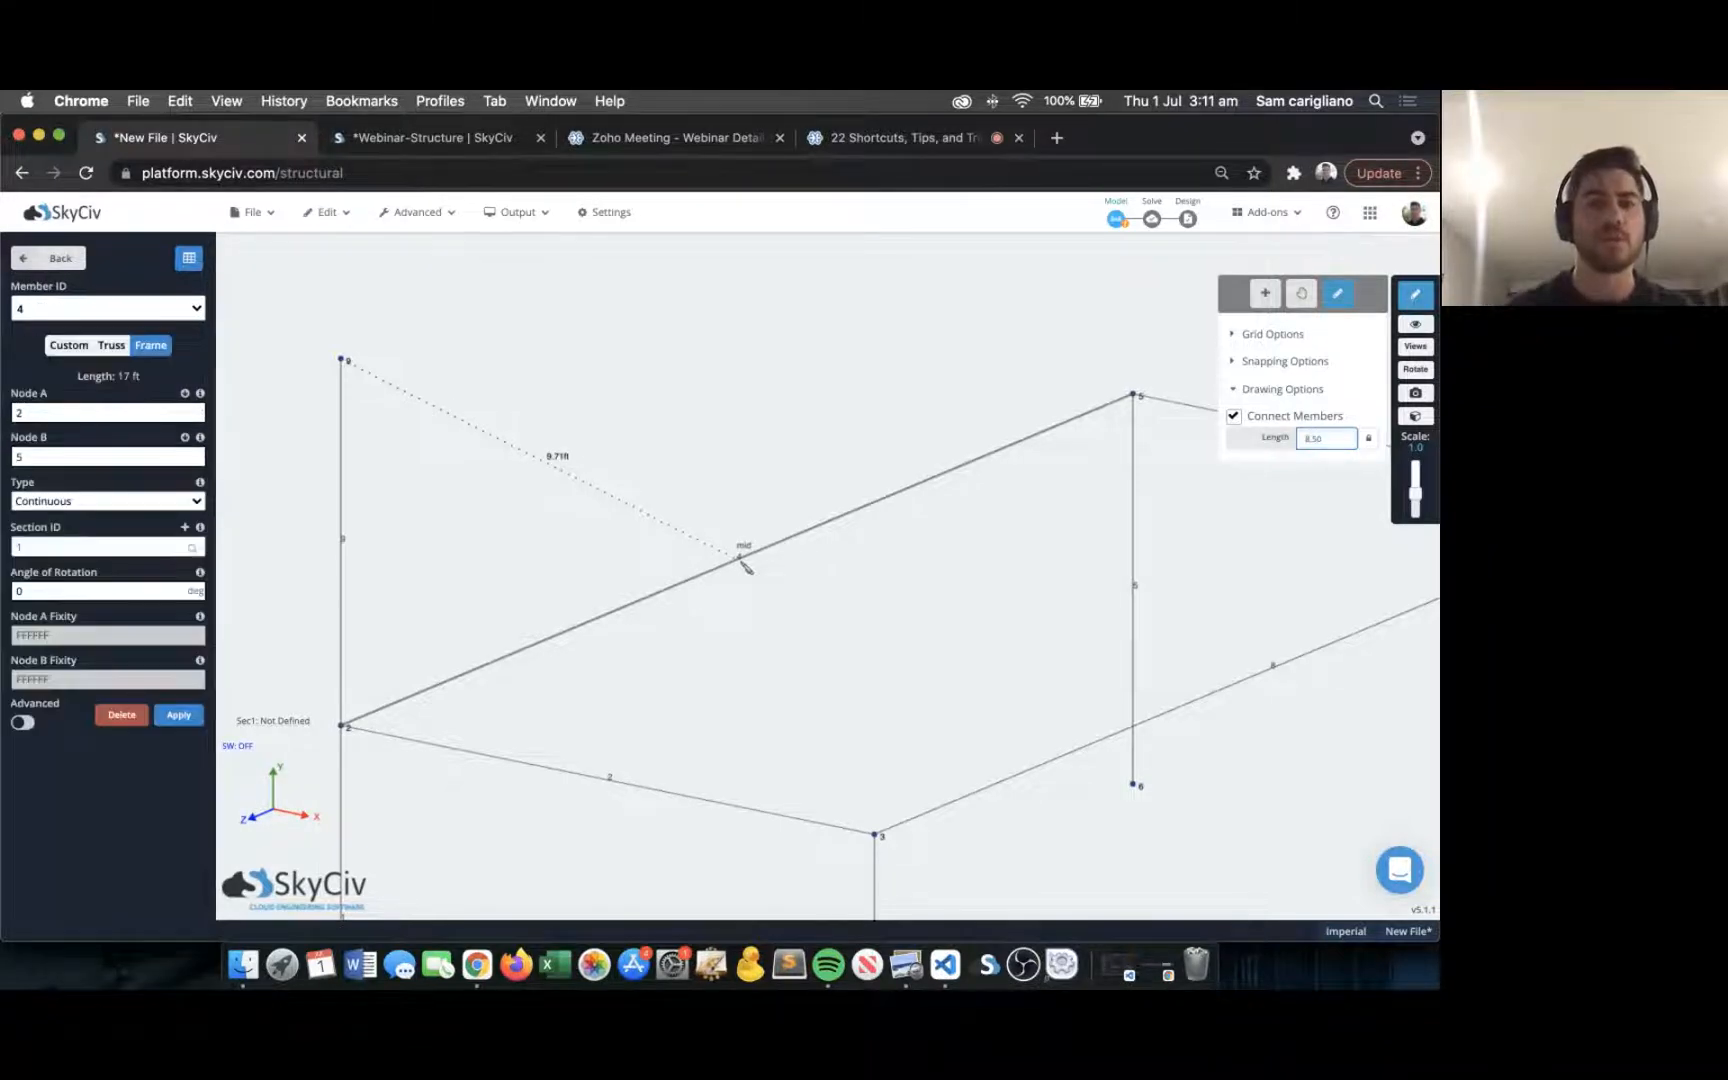
pyautogui.scroll(-5, 720, 305)
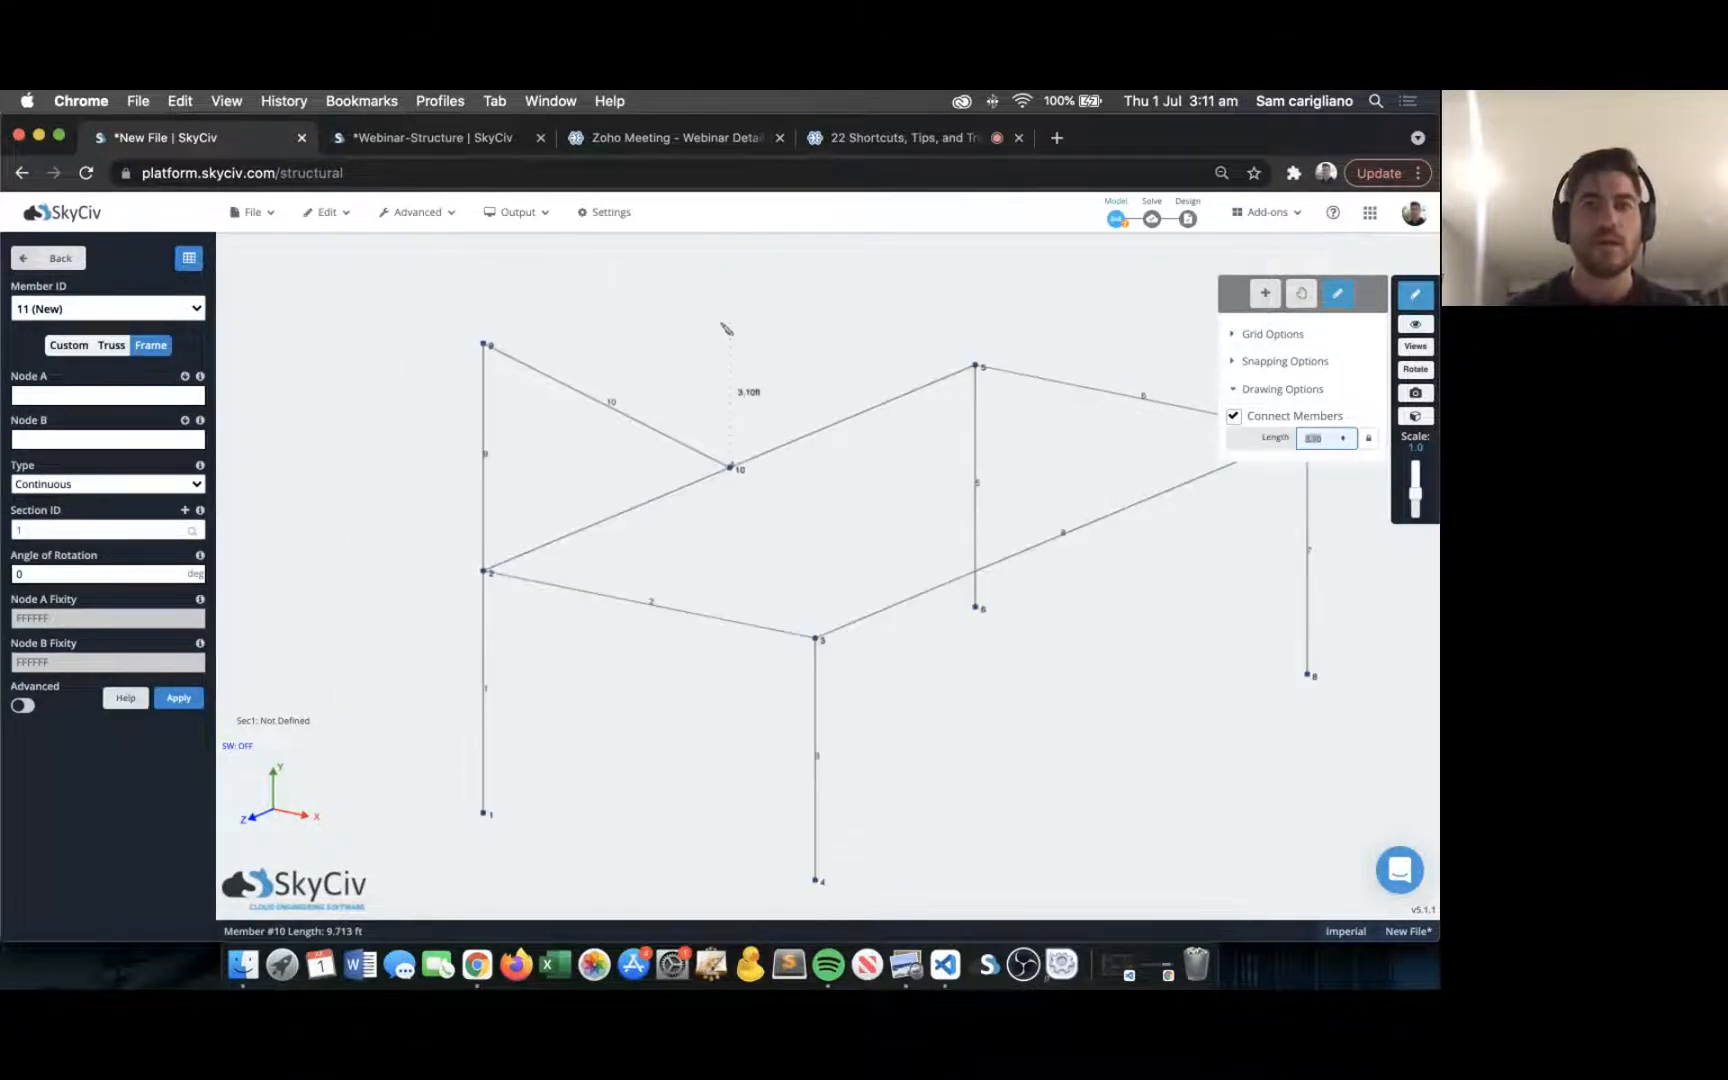
pyautogui.press('super+z')
pyautogui.press('super+z')
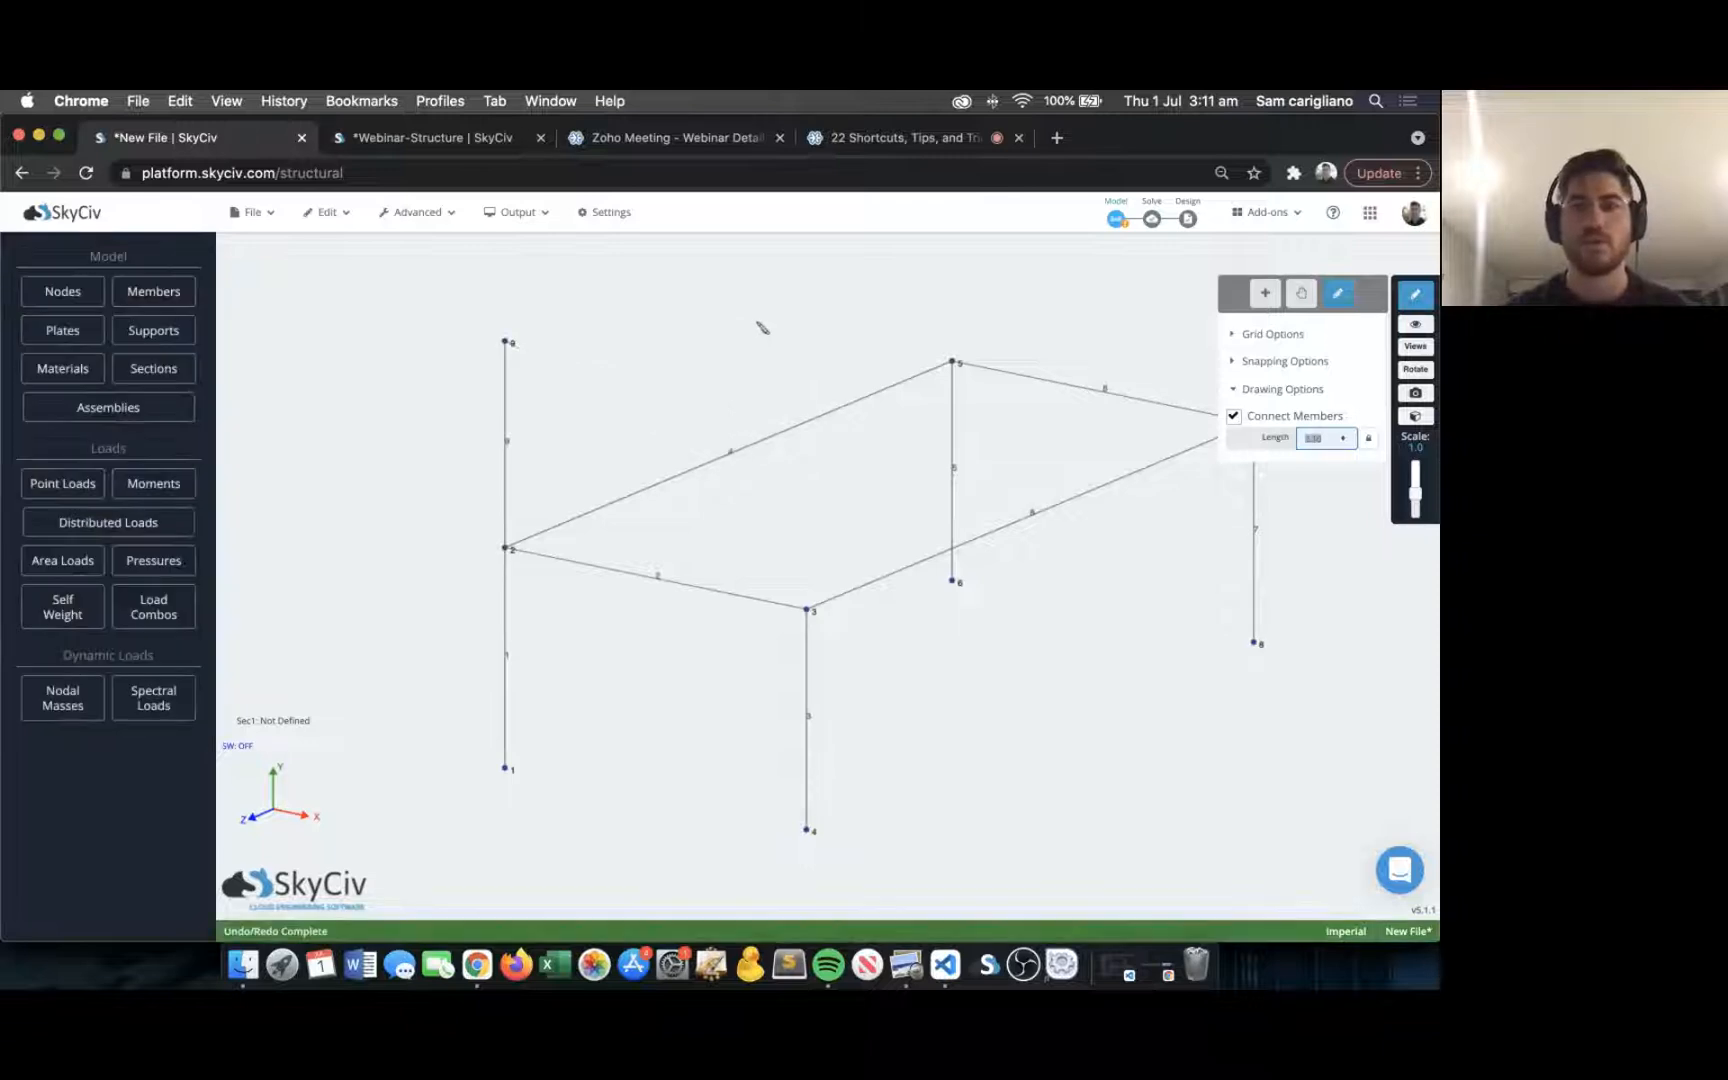
# Leave the Pen tool for the default selection tool and bring the whole frame into view.
pyautogui.click(1265, 292)
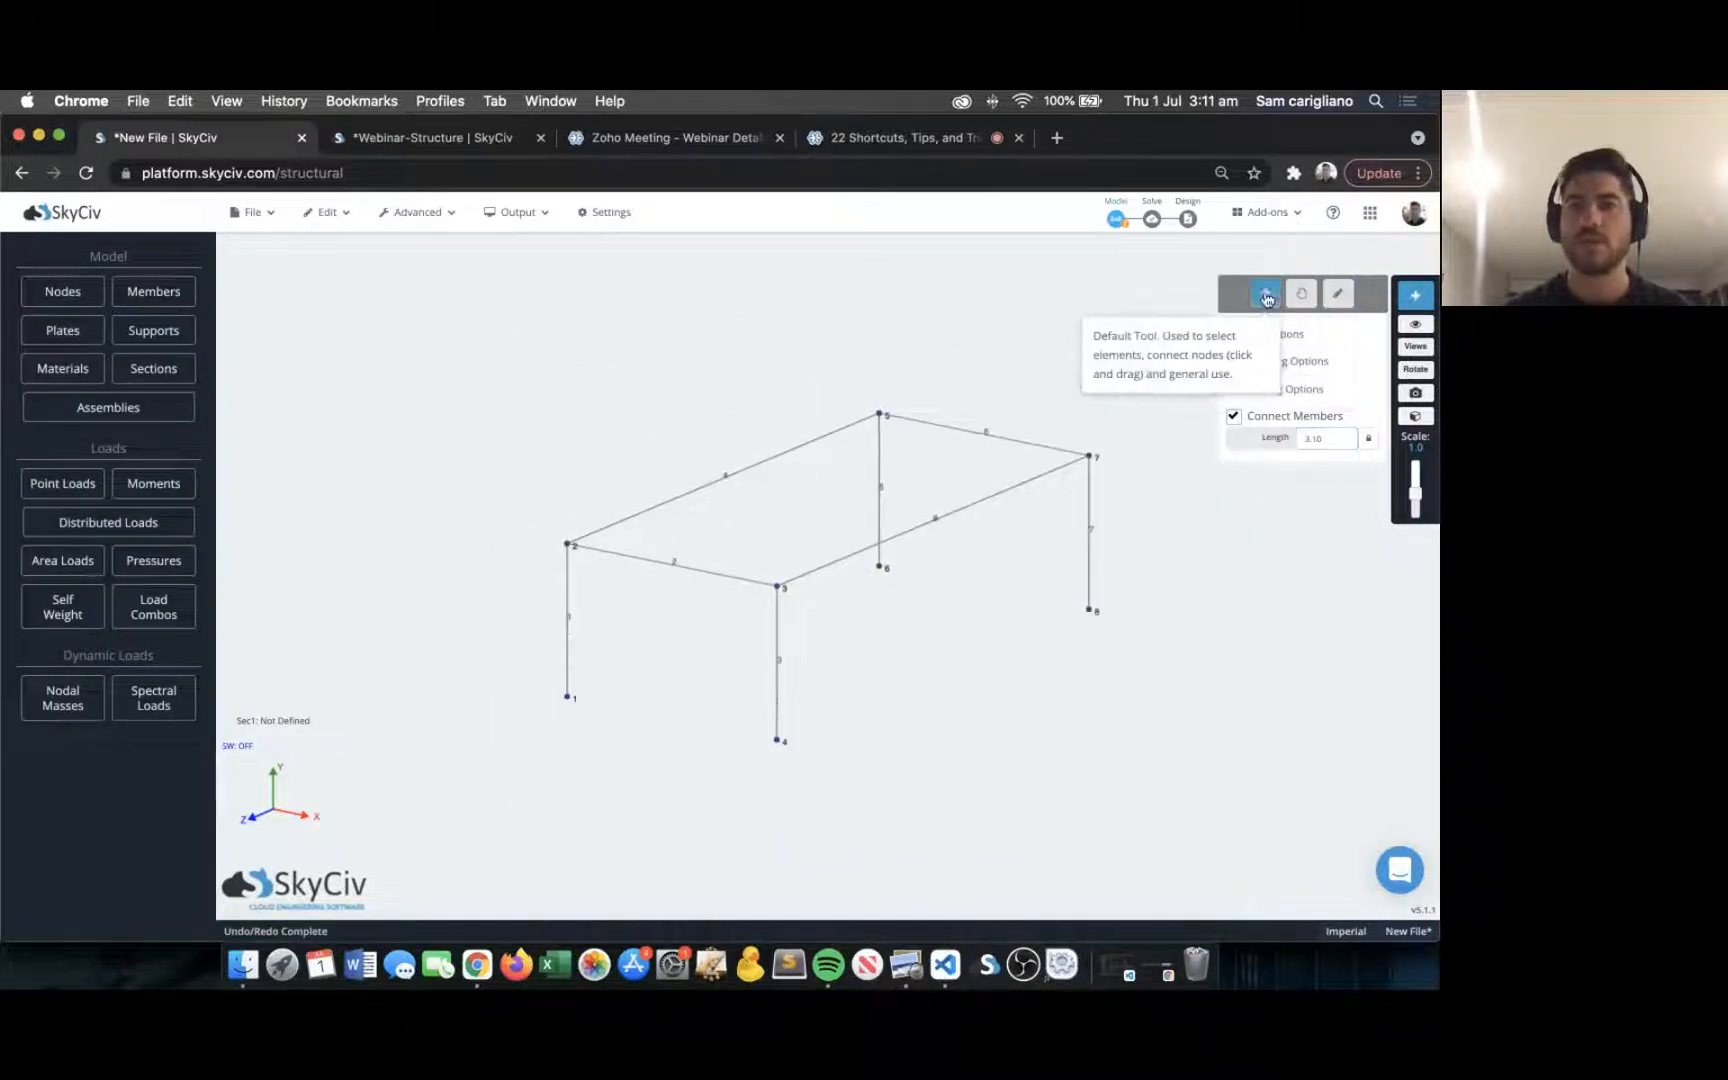
pyautogui.scroll(-2, 1100, 396)
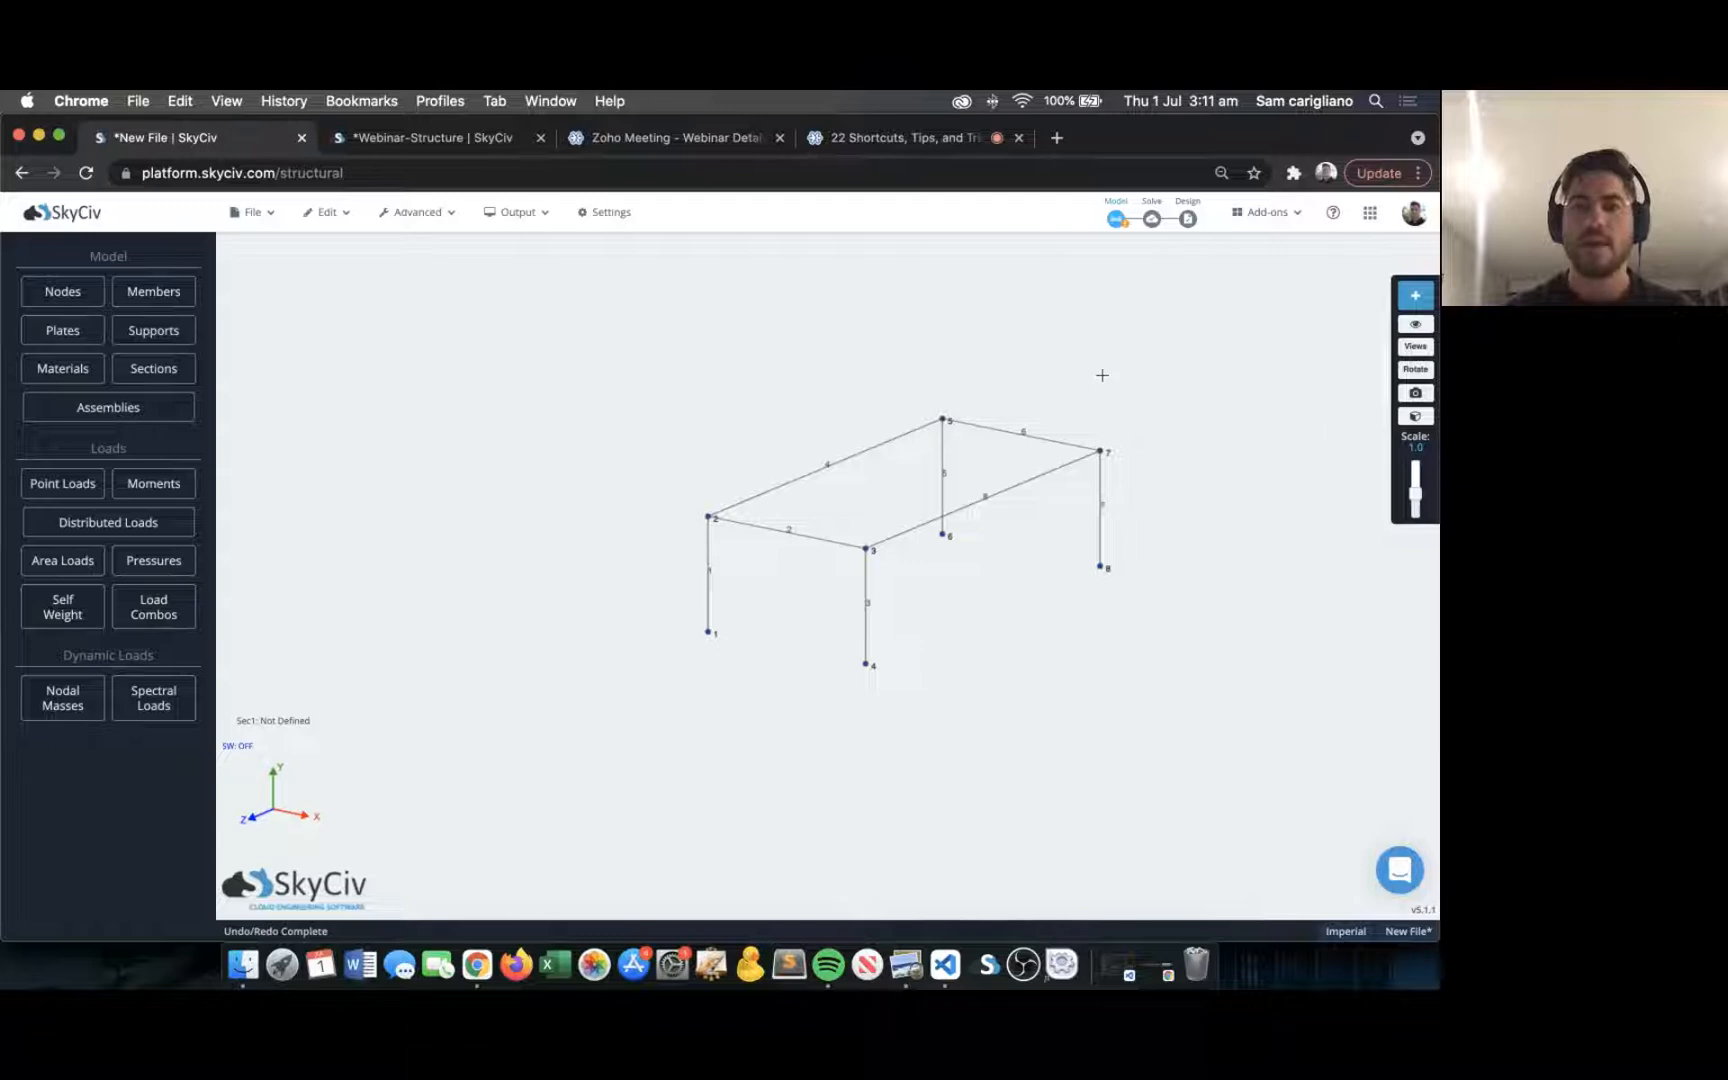
pyautogui.moveTo(1102, 375); pyautogui.dragTo(936, 401, button='right')
pyautogui.press('super+Tab')
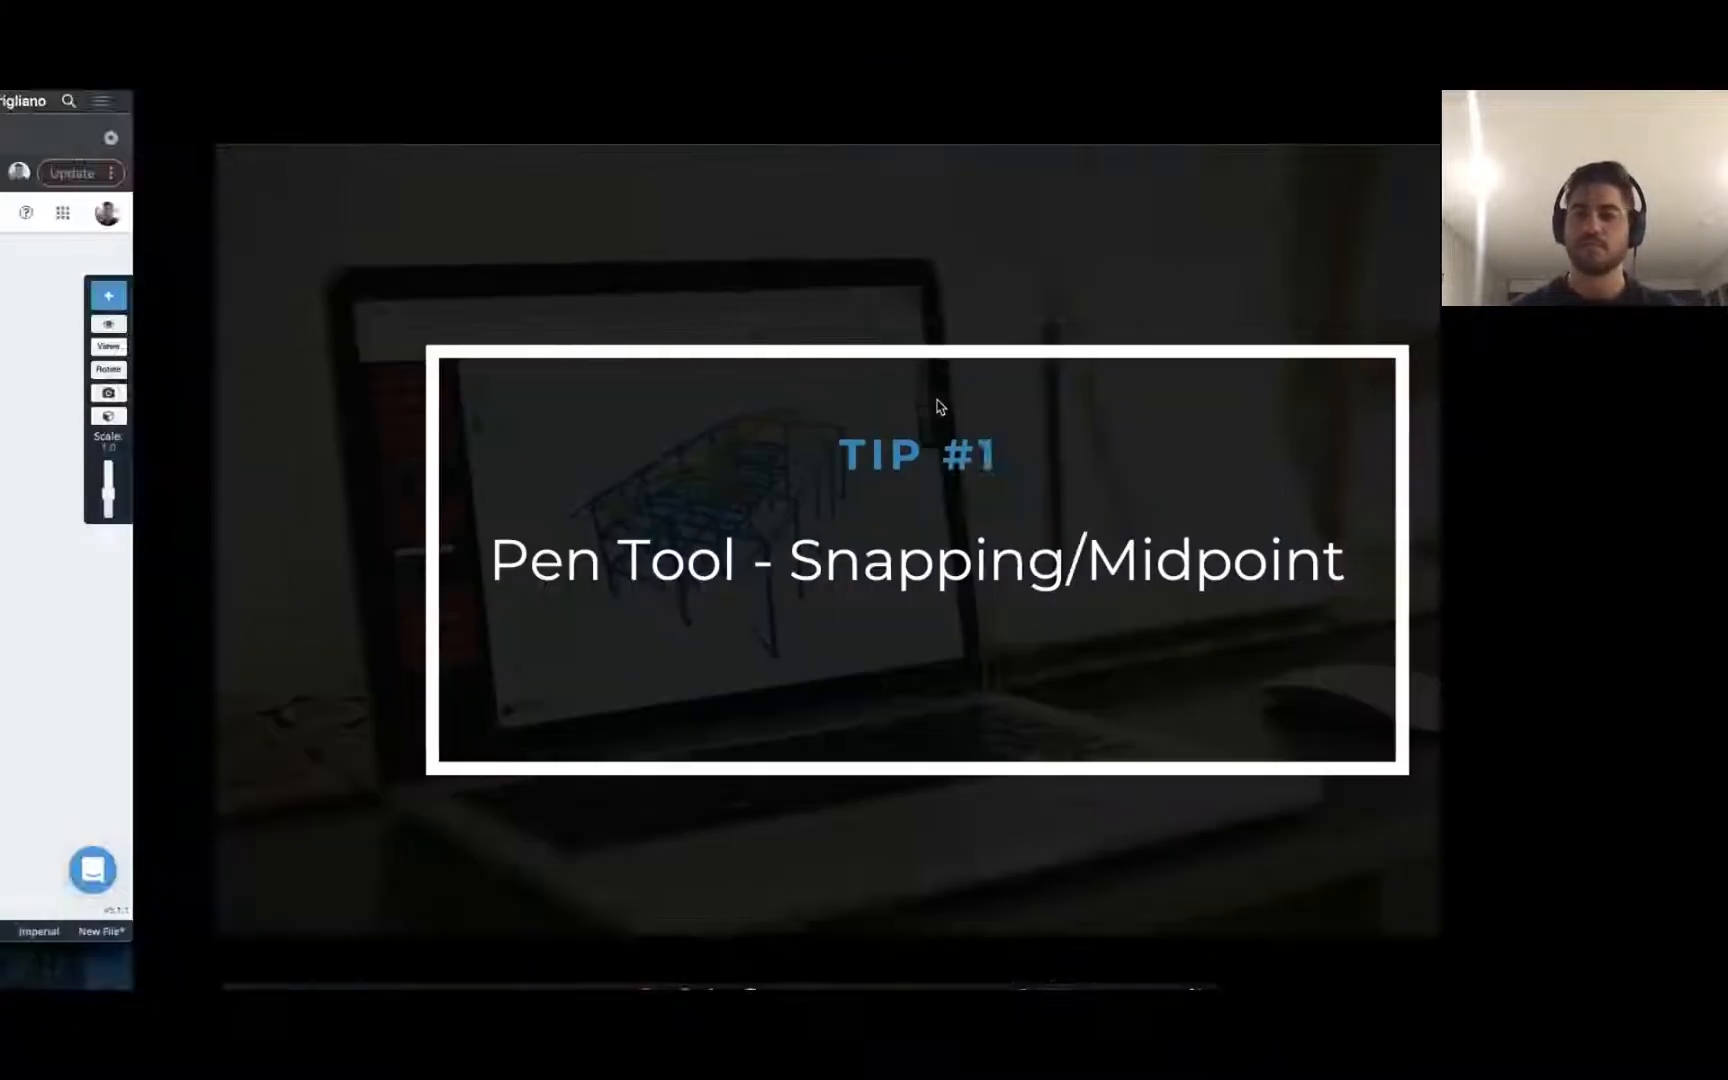
pyautogui.press('Right')
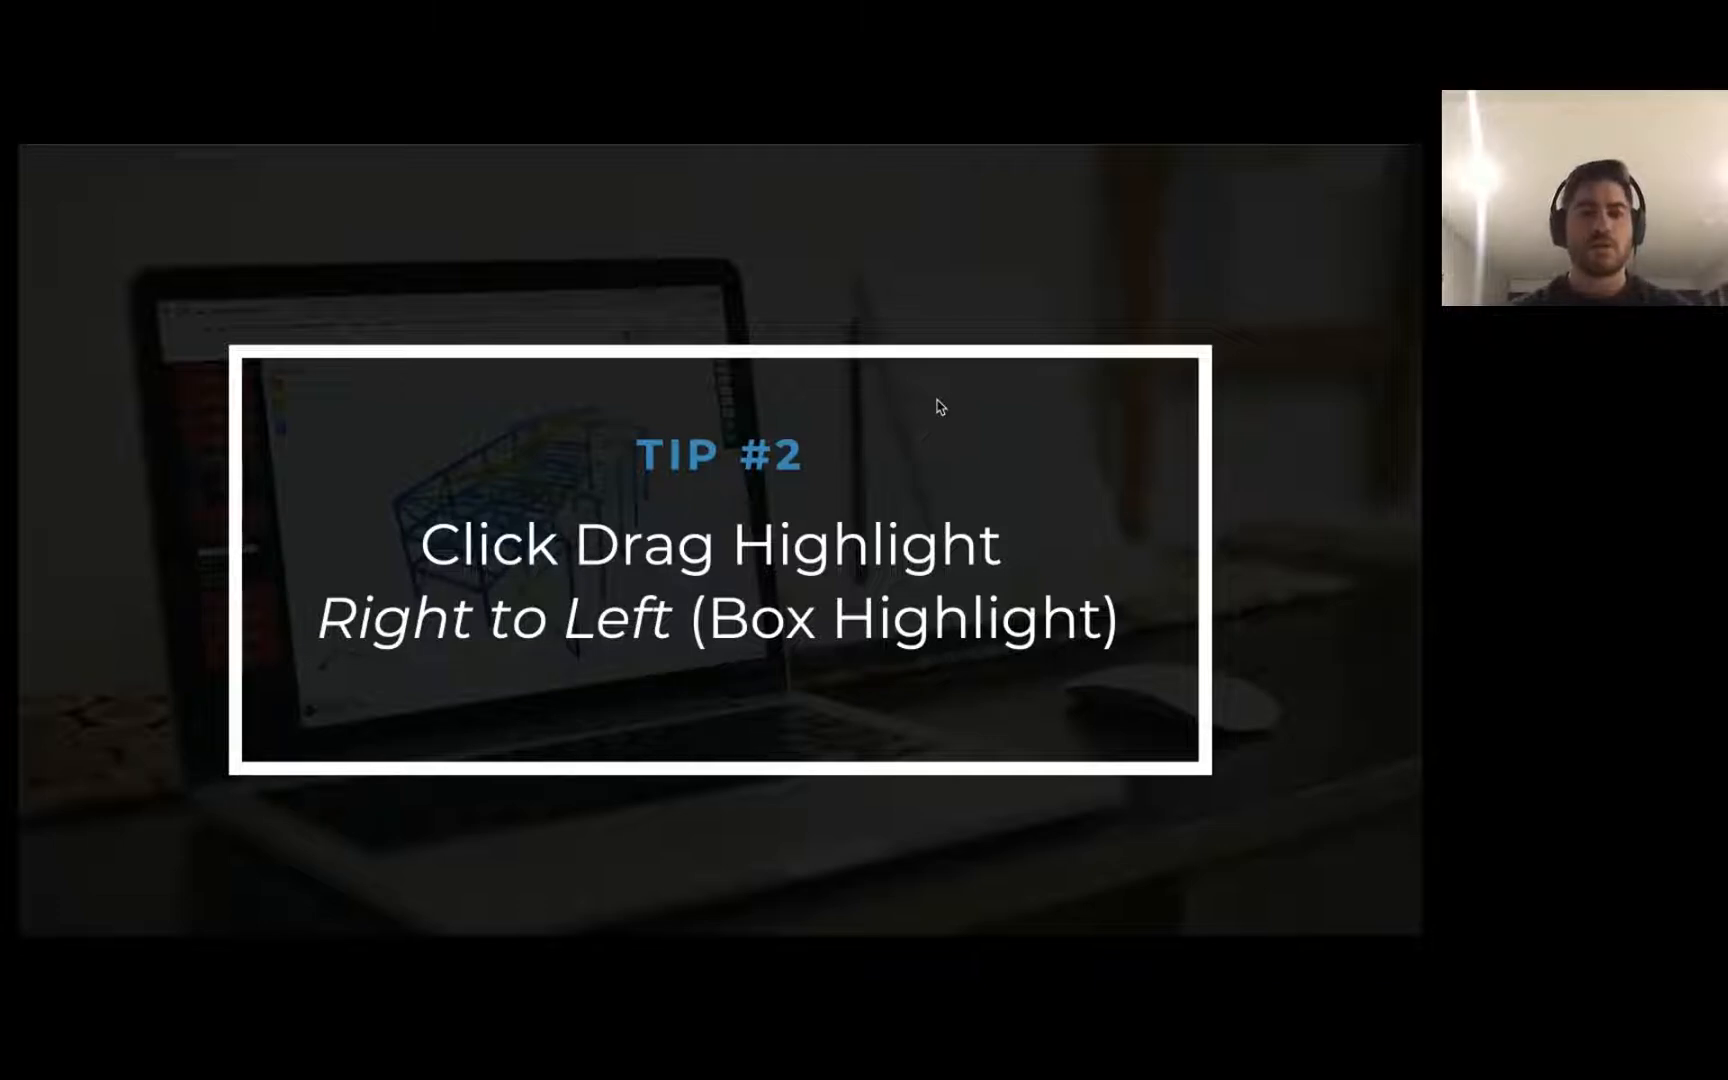
pyautogui.press('super+Tab')
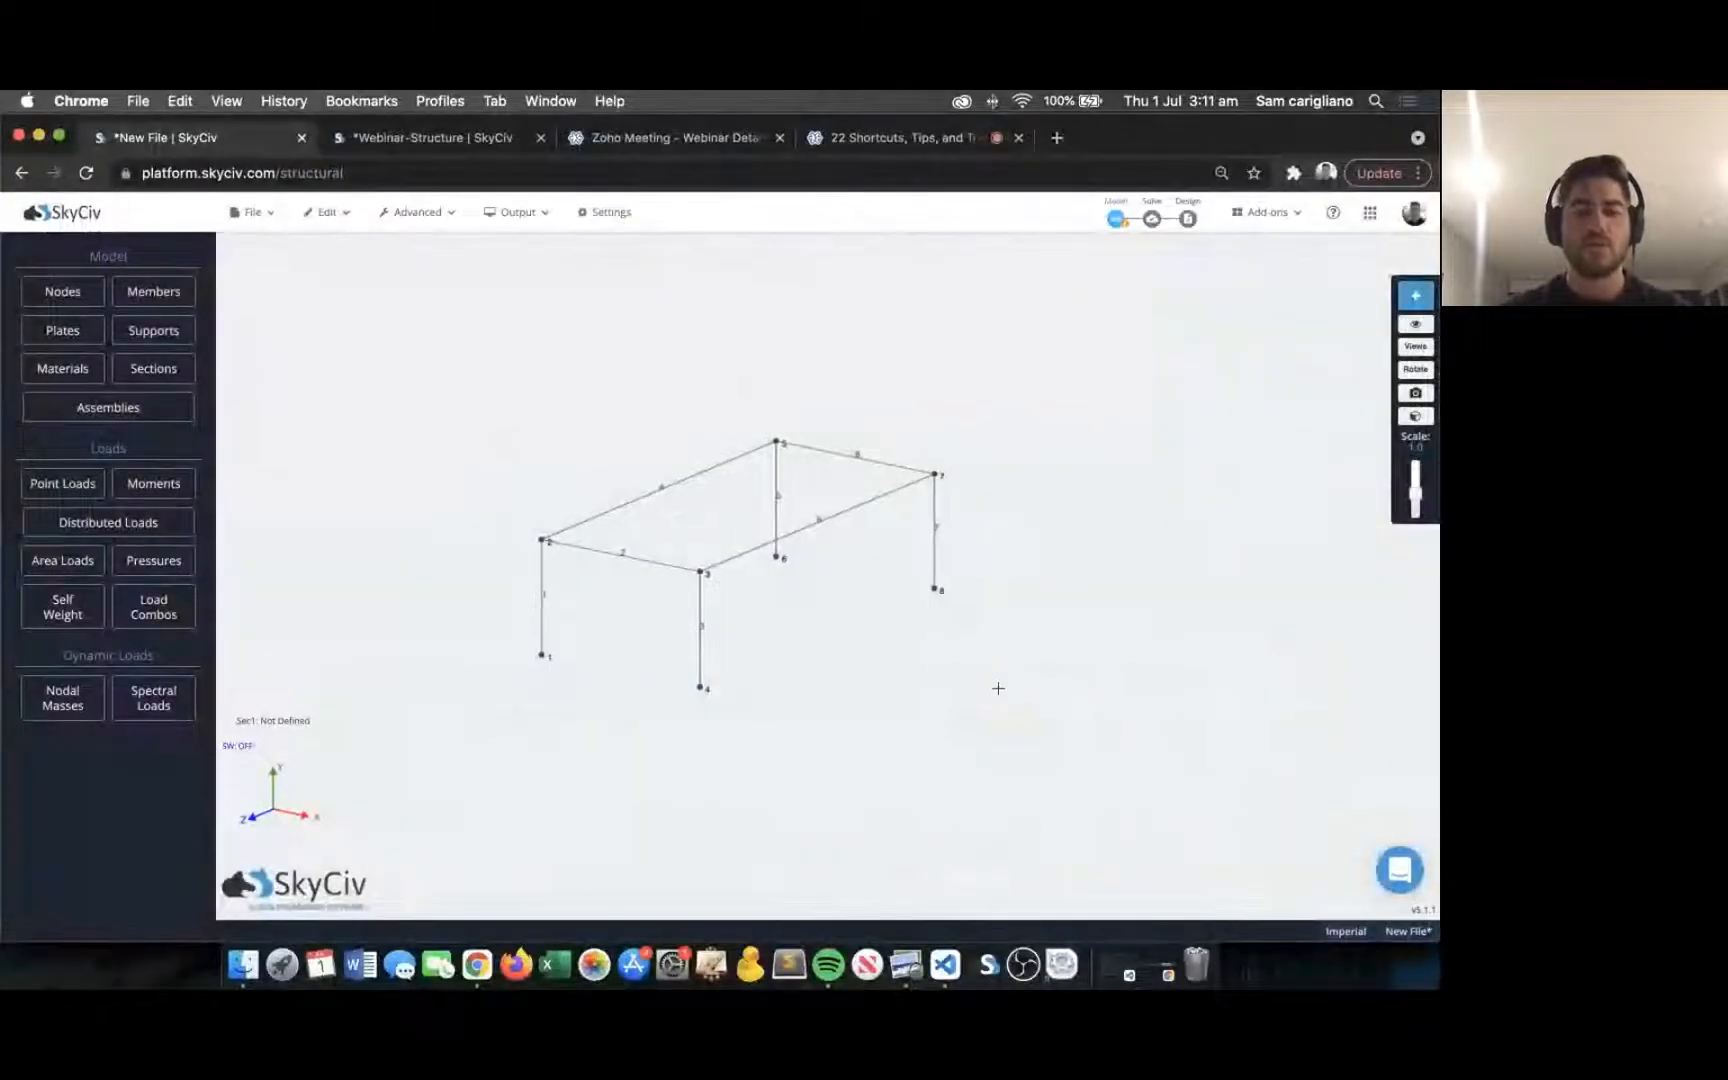
# Box-select only the fully enclosed end frame at nodes 5 to 8 using a right-to-left selection, and clear it.
pyautogui.moveTo(1036, 578); pyautogui.dragTo(907, 394)
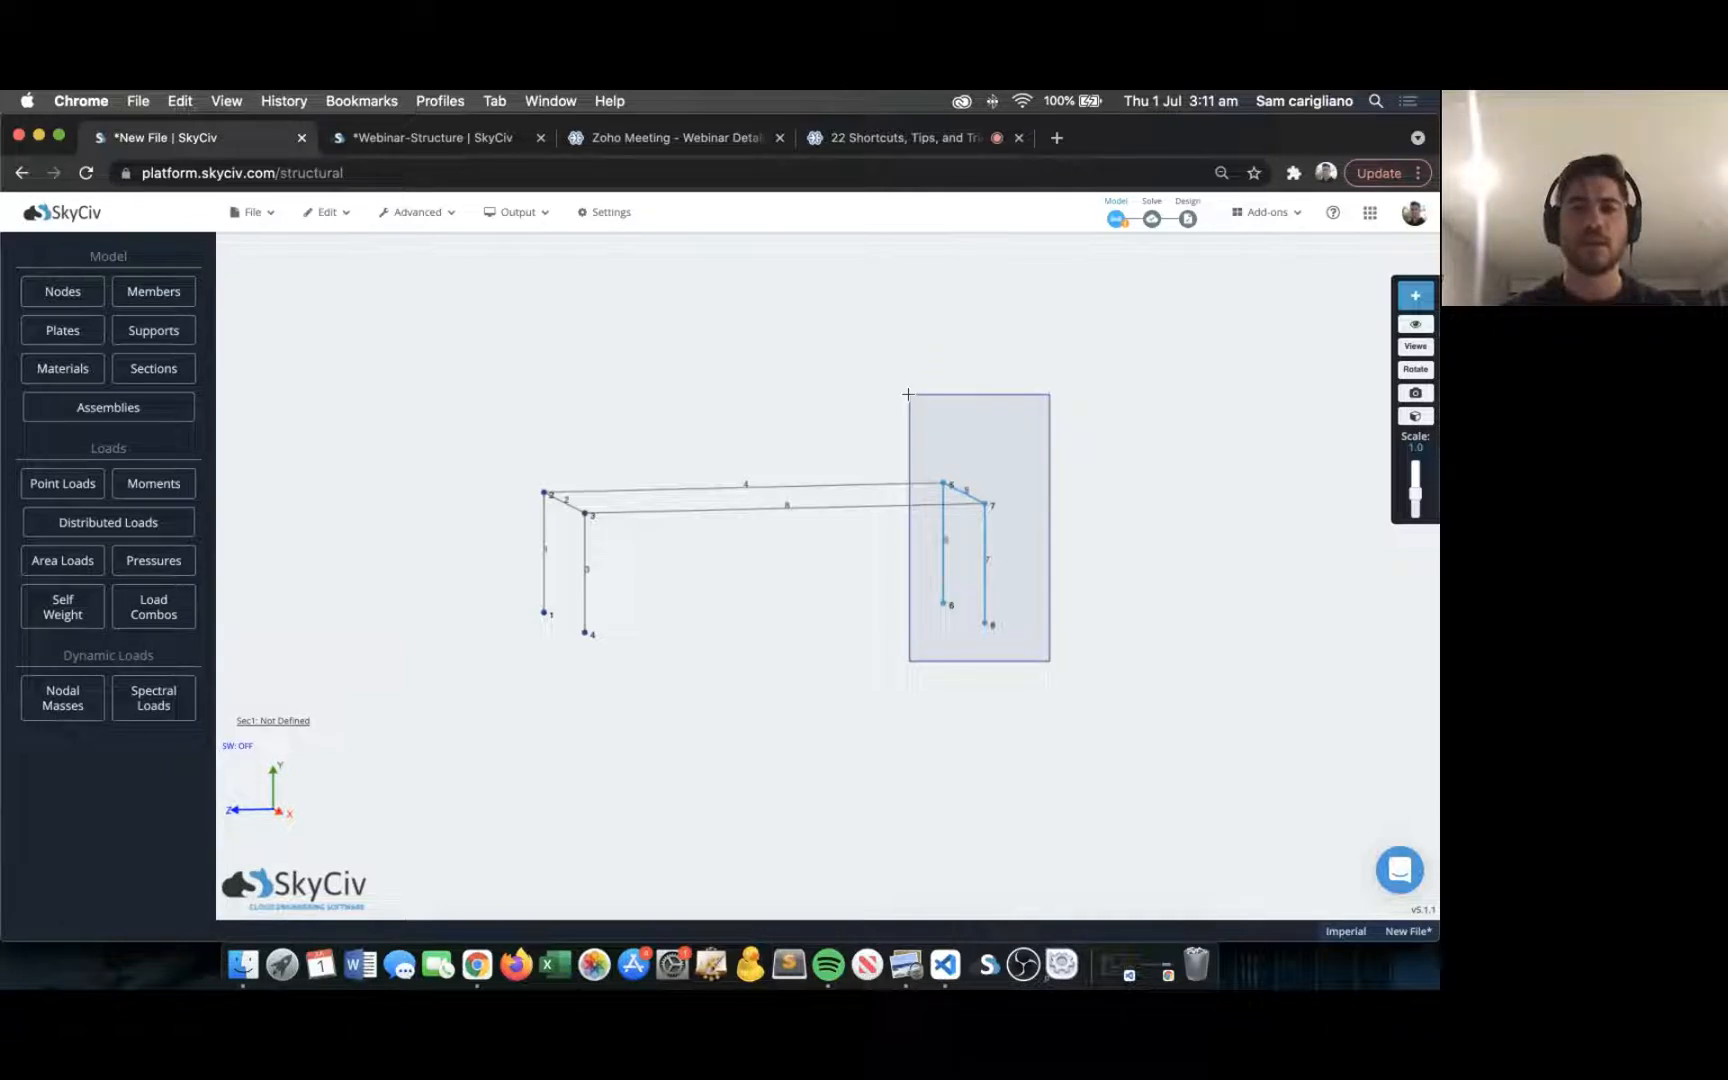
pyautogui.moveTo(907, 394)
pyautogui.mouseDown()
pyautogui.moveTo(894, 388)
pyautogui.moveTo(898, 424)
pyautogui.mouseUp()
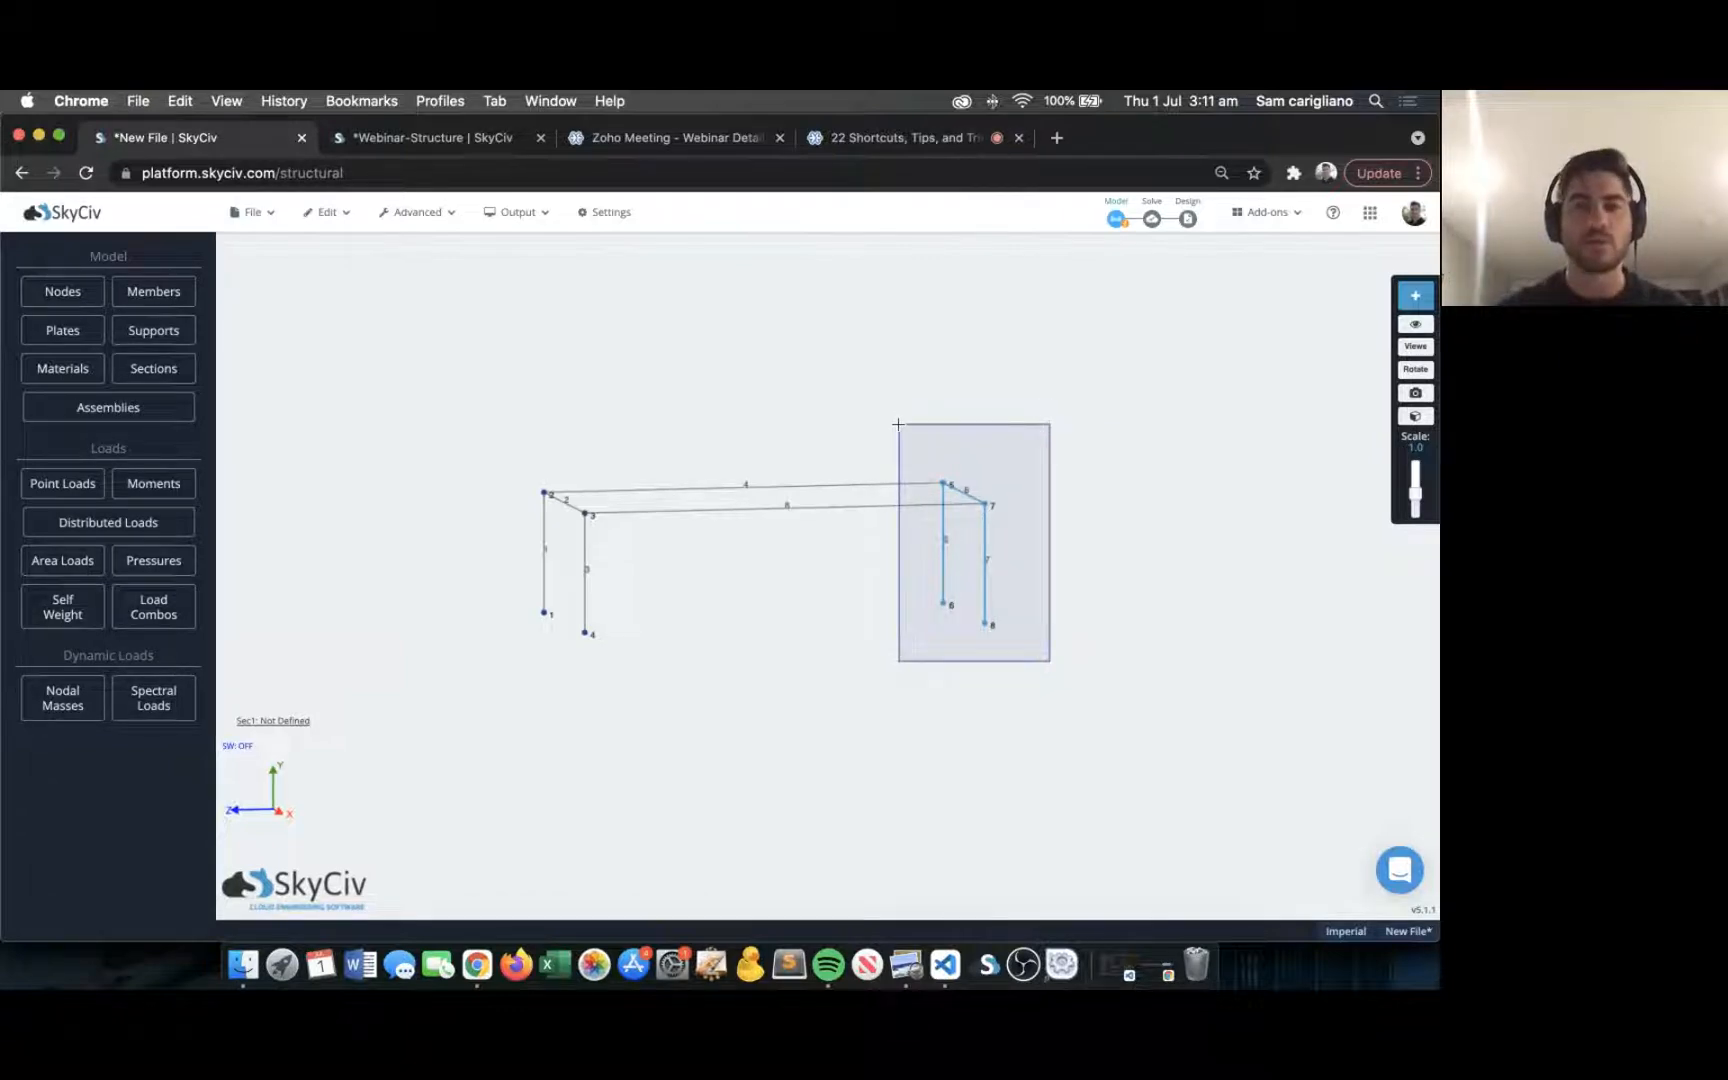
pyautogui.moveTo(898, 424); pyautogui.dragTo(898, 424)
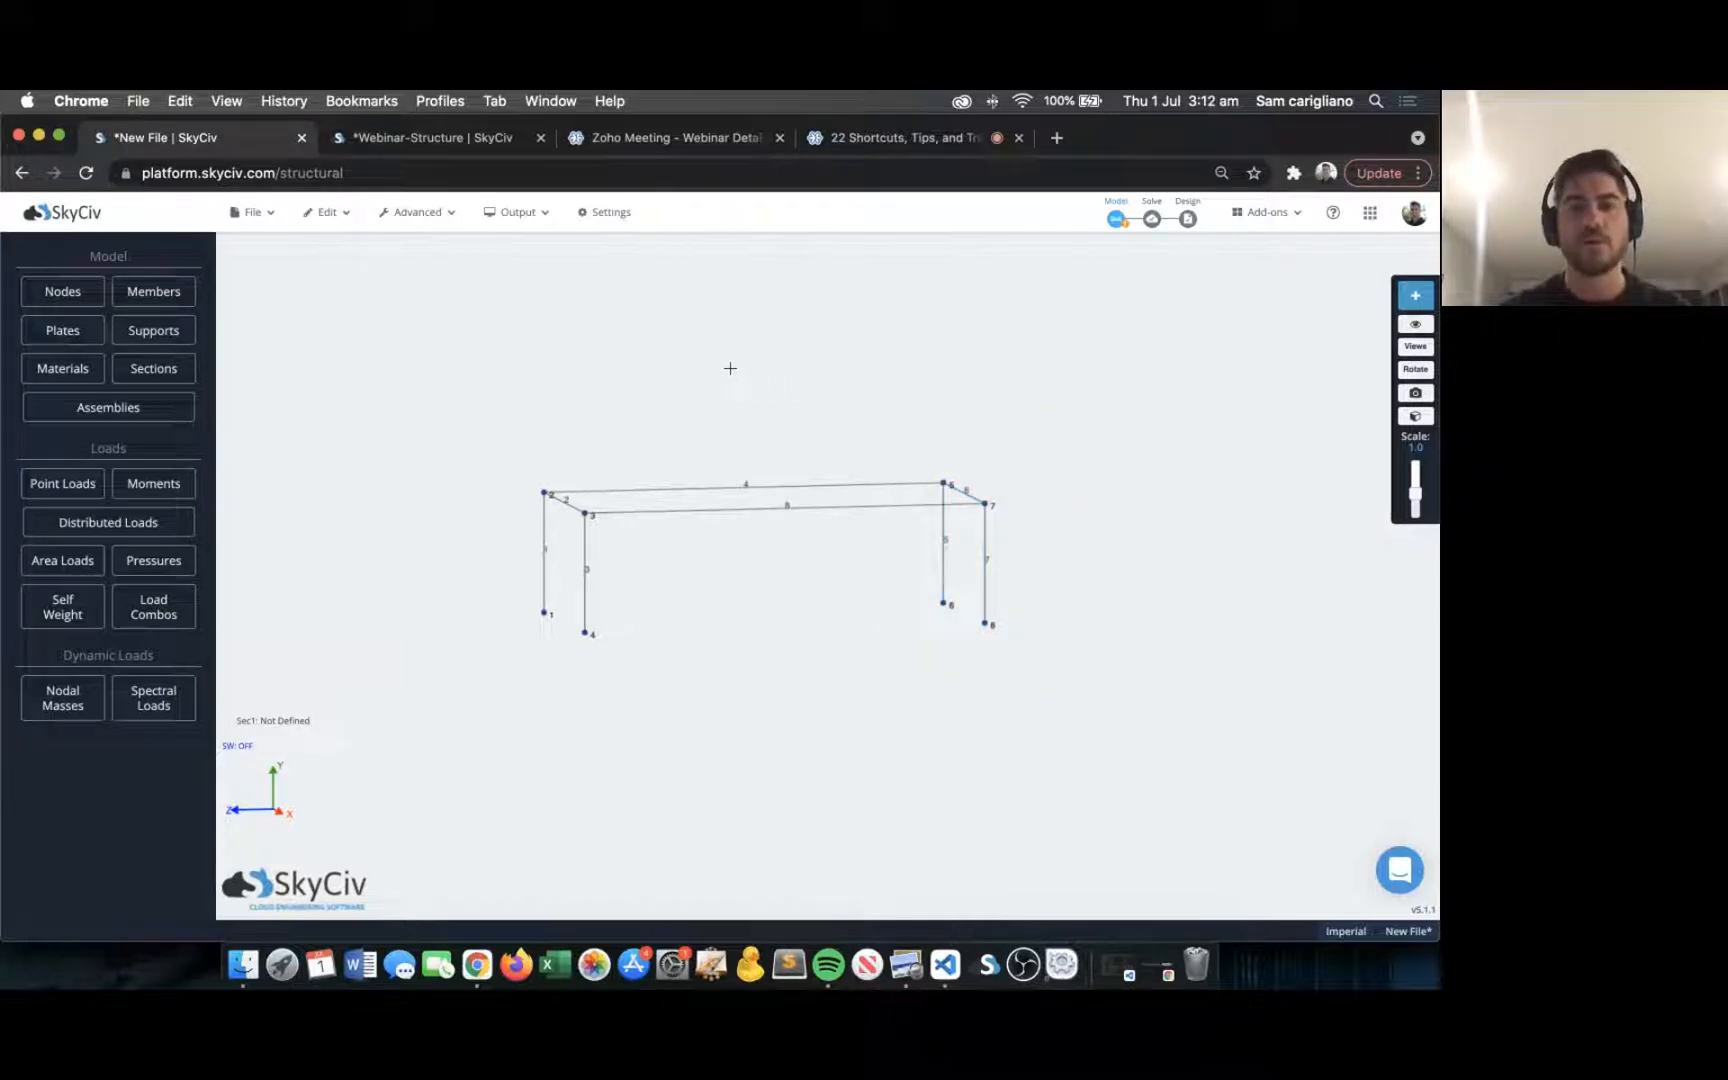
# Select the end frame at nodes 5 to 8 plus the crossing 17 ft beams using a left-to-right box, and clear the selection.
pyautogui.moveTo(731, 368); pyautogui.dragTo(1040, 665)
pyautogui.moveTo(899, 422); pyautogui.dragTo(1081, 673)
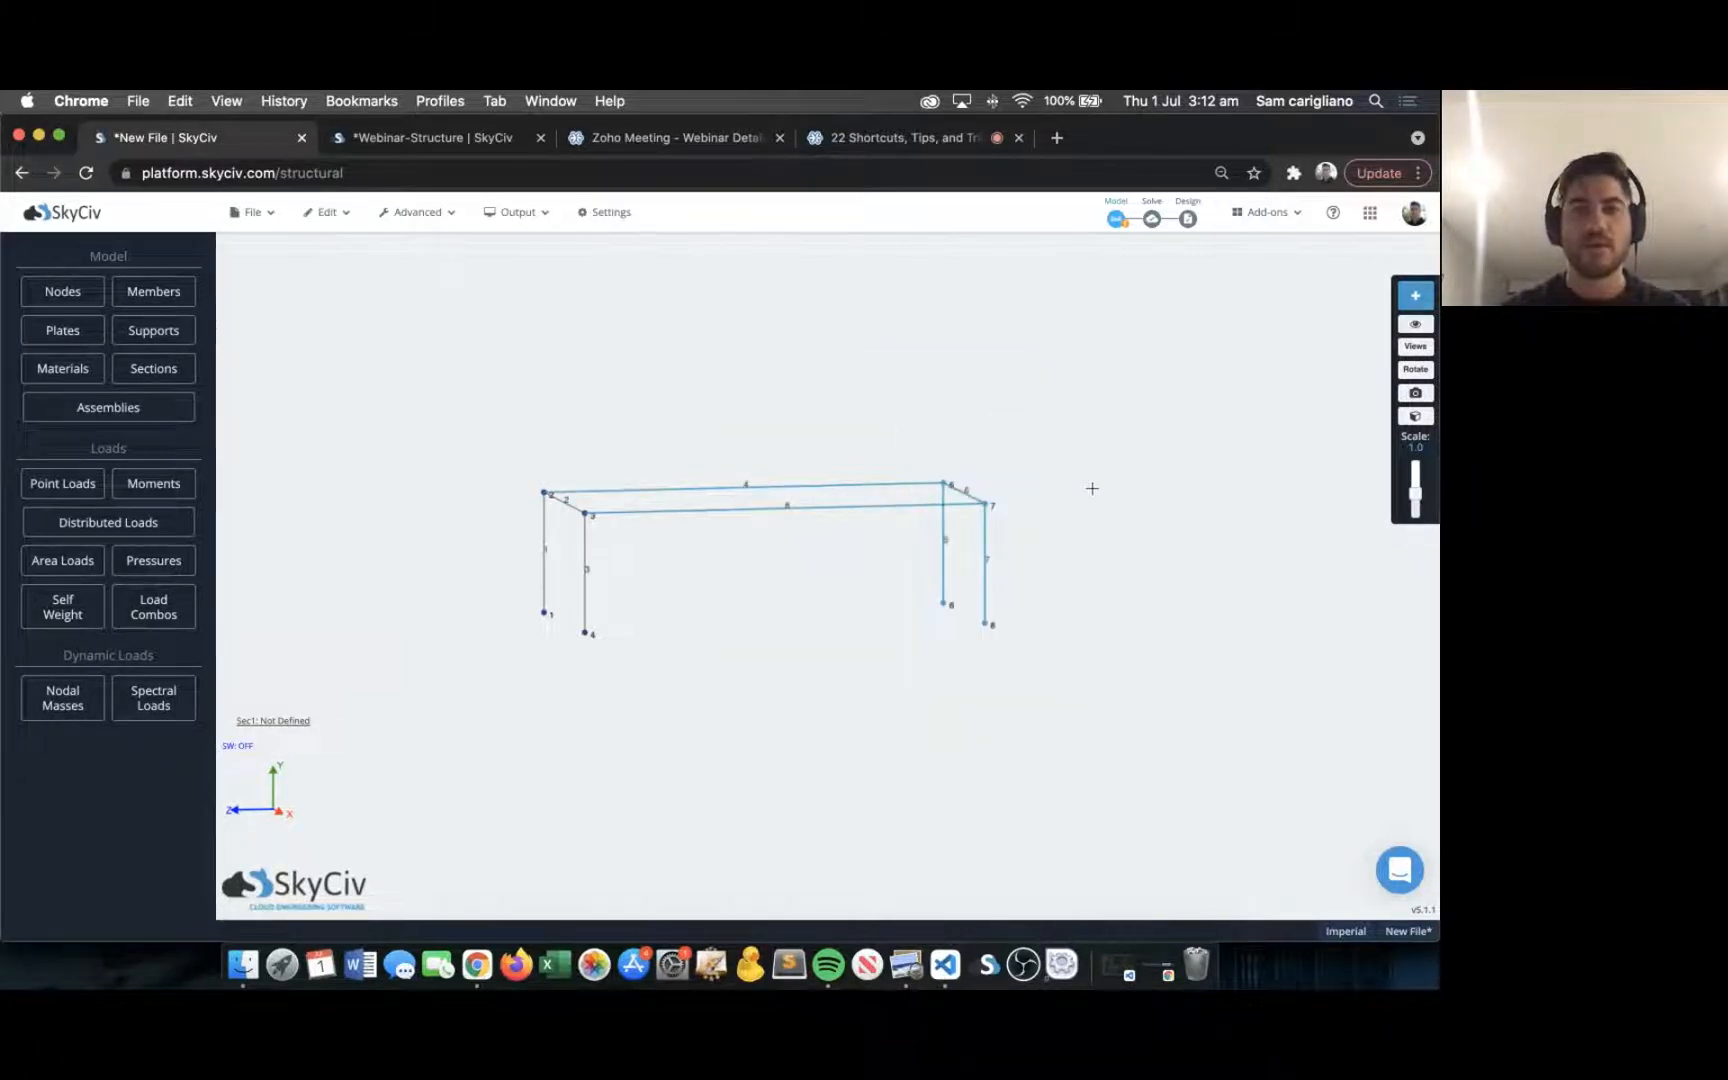
pyautogui.moveTo(1092, 488); pyautogui.dragTo(1060, 483, button='right')
pyautogui.click(699, 399)
# Try further box selections on the frame, including a right-to-left box around the upper beams, and clear the selection.
pyautogui.moveTo(706, 402); pyautogui.dragTo(719, 406, button='right')
pyautogui.moveTo(730, 411); pyautogui.dragTo(799, 563)
pyautogui.click(1052, 640)
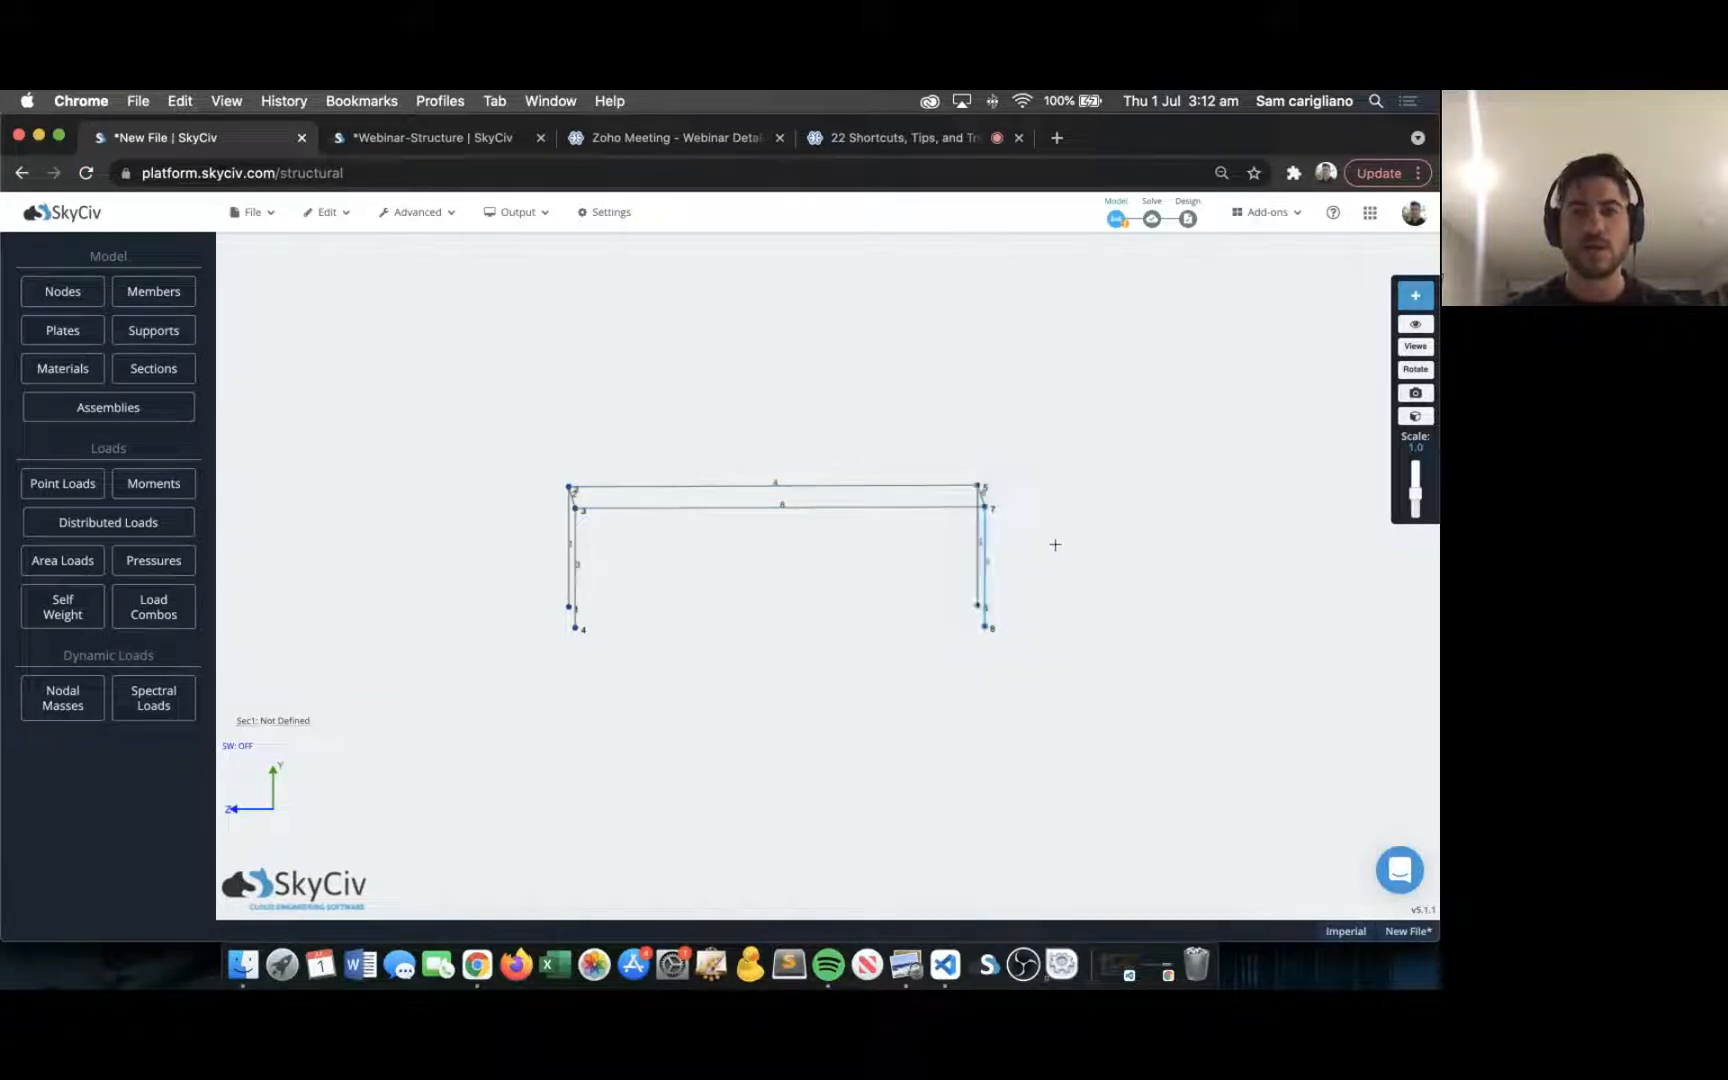
pyautogui.moveTo(1053, 529); pyautogui.dragTo(502, 396)
pyautogui.moveTo(528, 417); pyautogui.dragTo(621, 393, button='right')
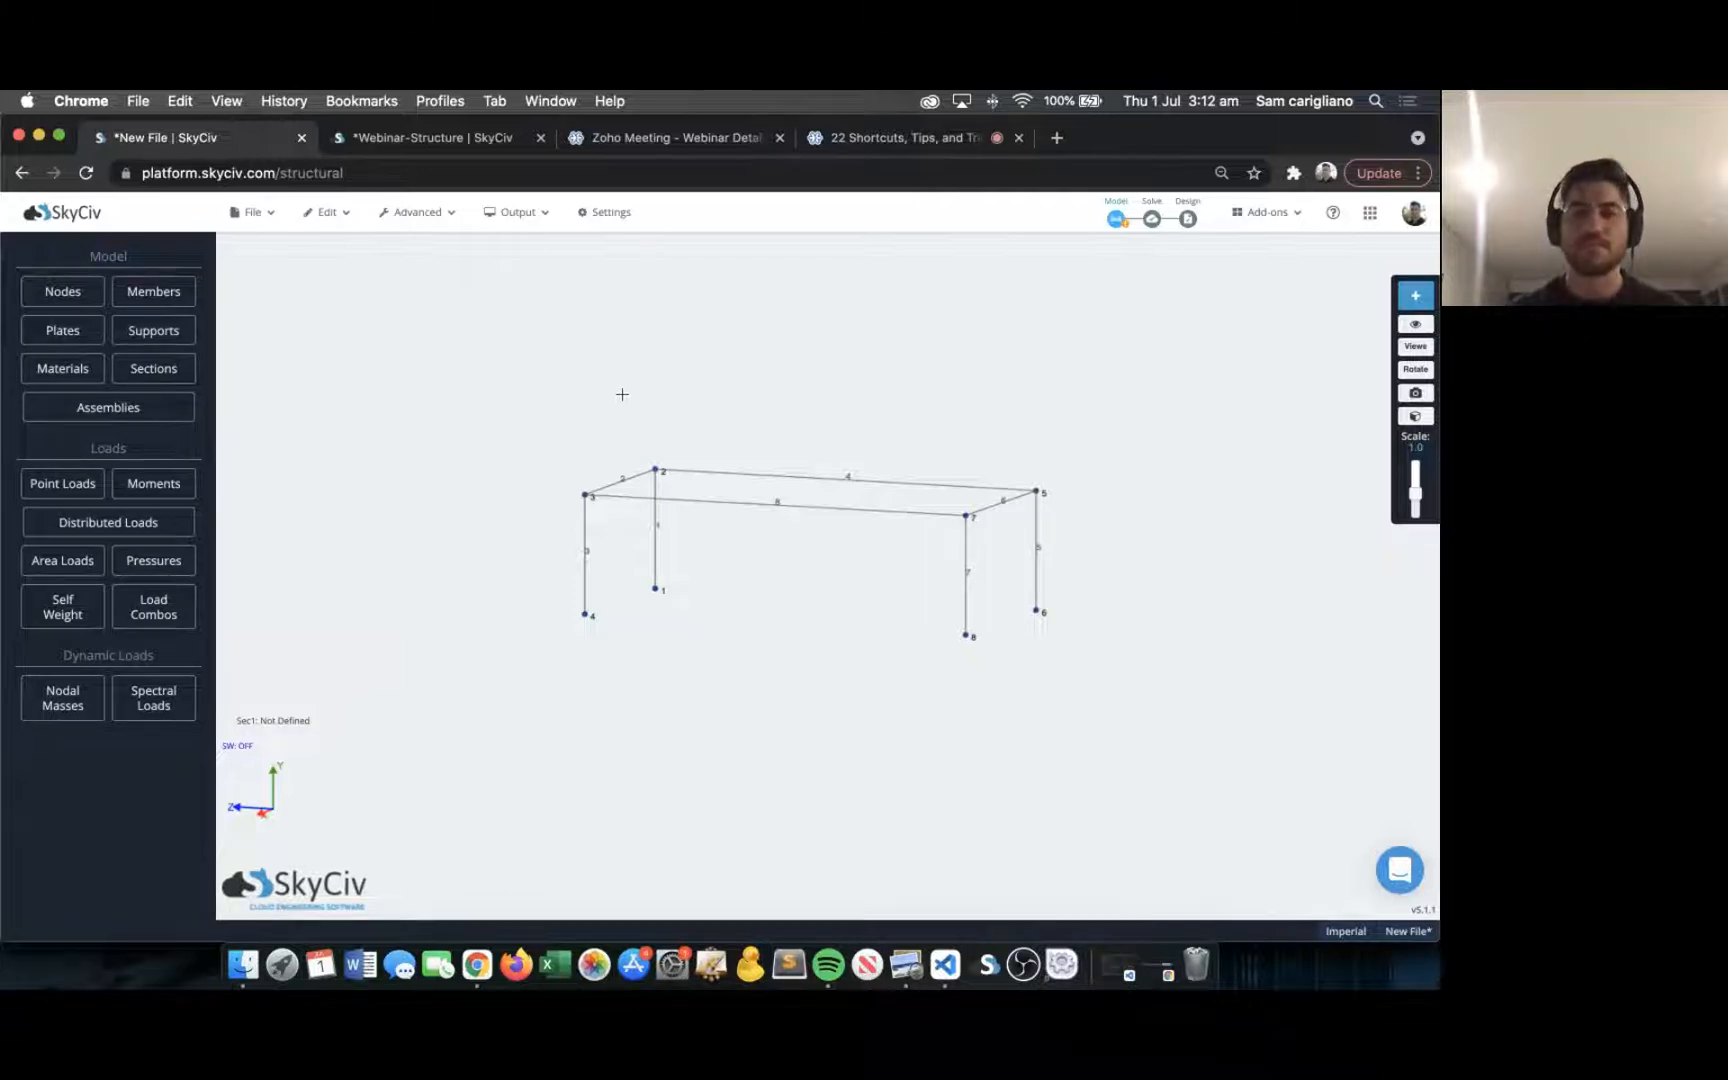
pyautogui.hotkey('ctrl', 'Right')
pyautogui.press('Right')
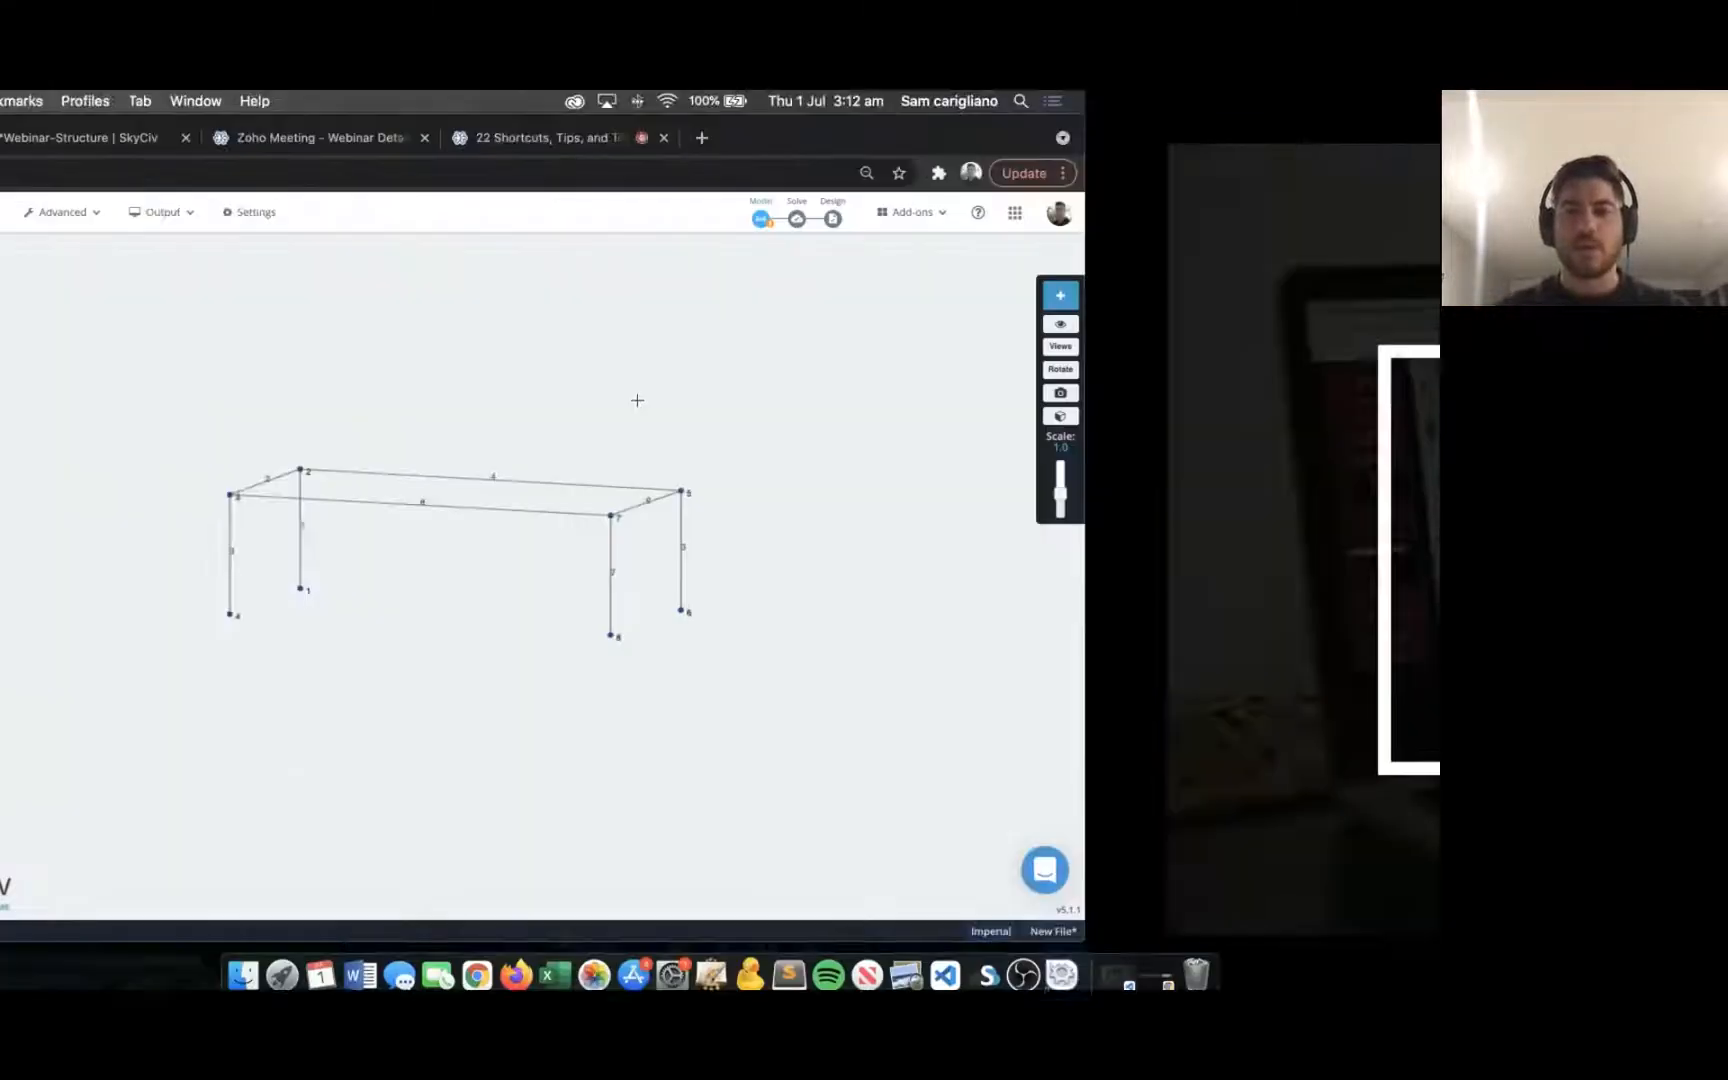
pyautogui.hotkey('ctrl', 'Left')
# Box-select the end frame at nodes 5, 6, 7 and 8 and add cross bracing to it.
pyautogui.moveTo(1116, 555); pyautogui.dragTo(1161, 552)
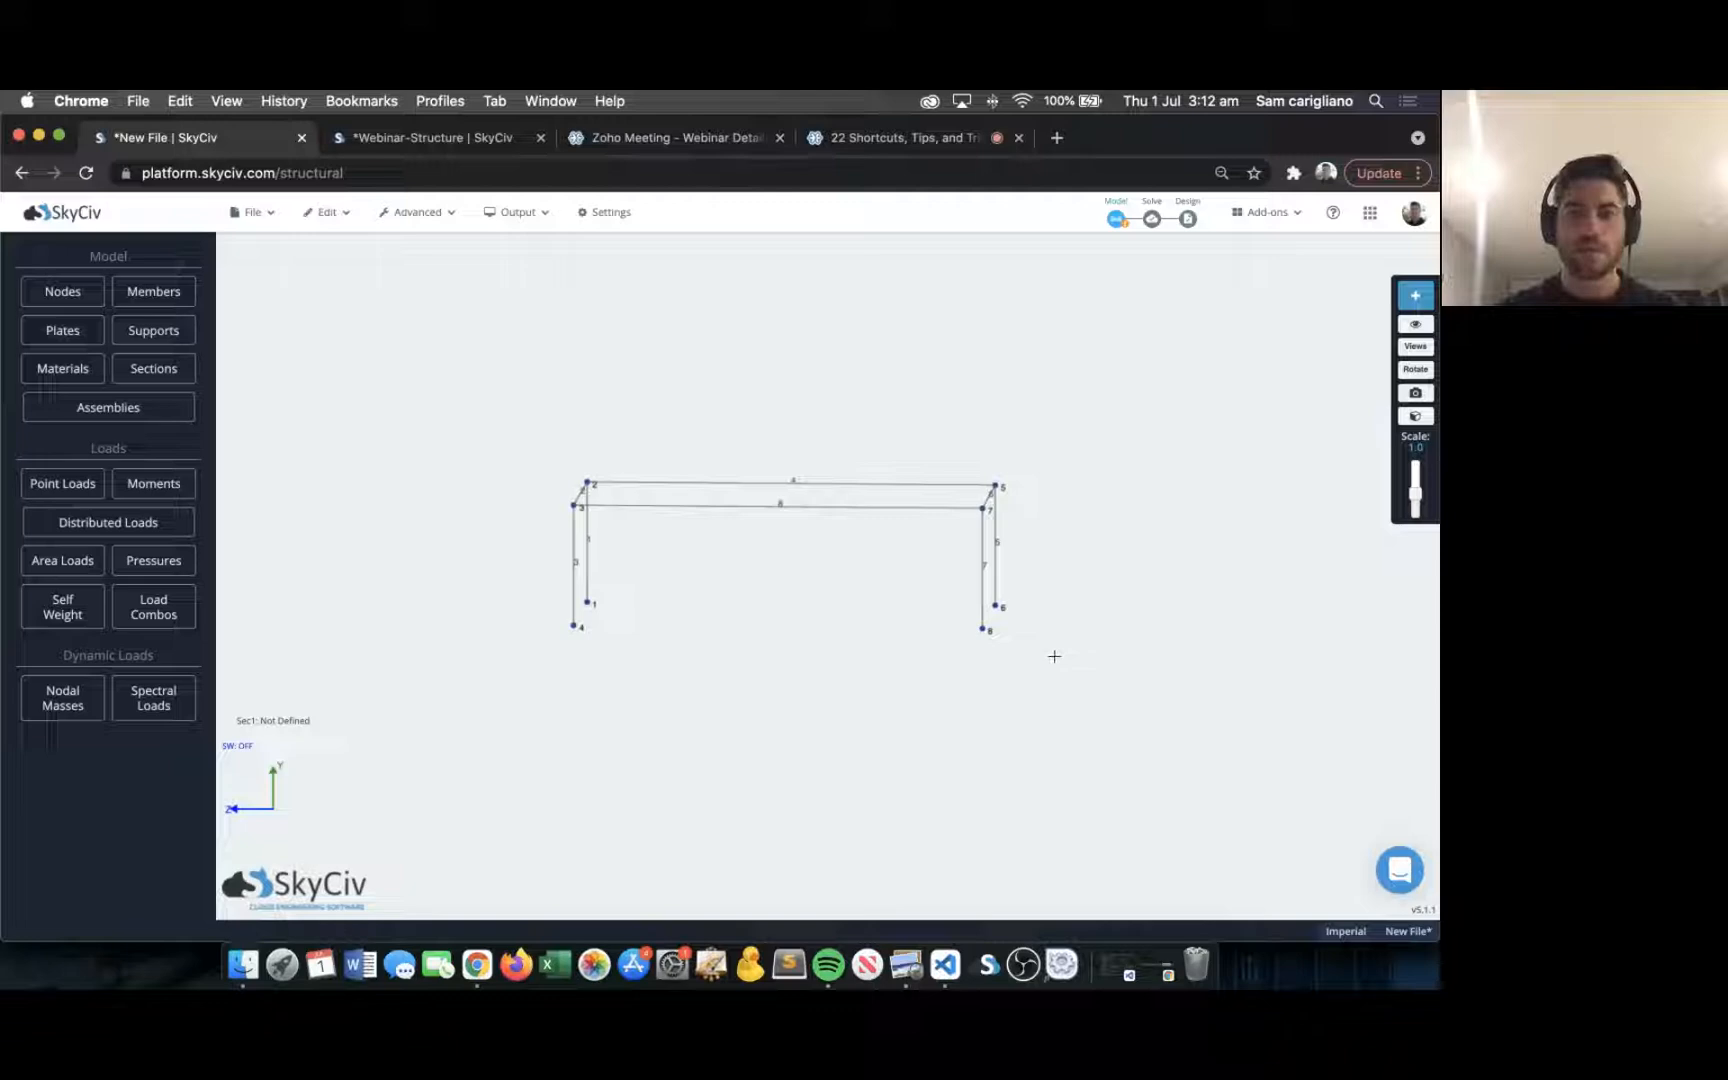
pyautogui.moveTo(1060, 657); pyautogui.dragTo(946, 422)
pyautogui.moveTo(1157, 389); pyautogui.dragTo(1120, 391)
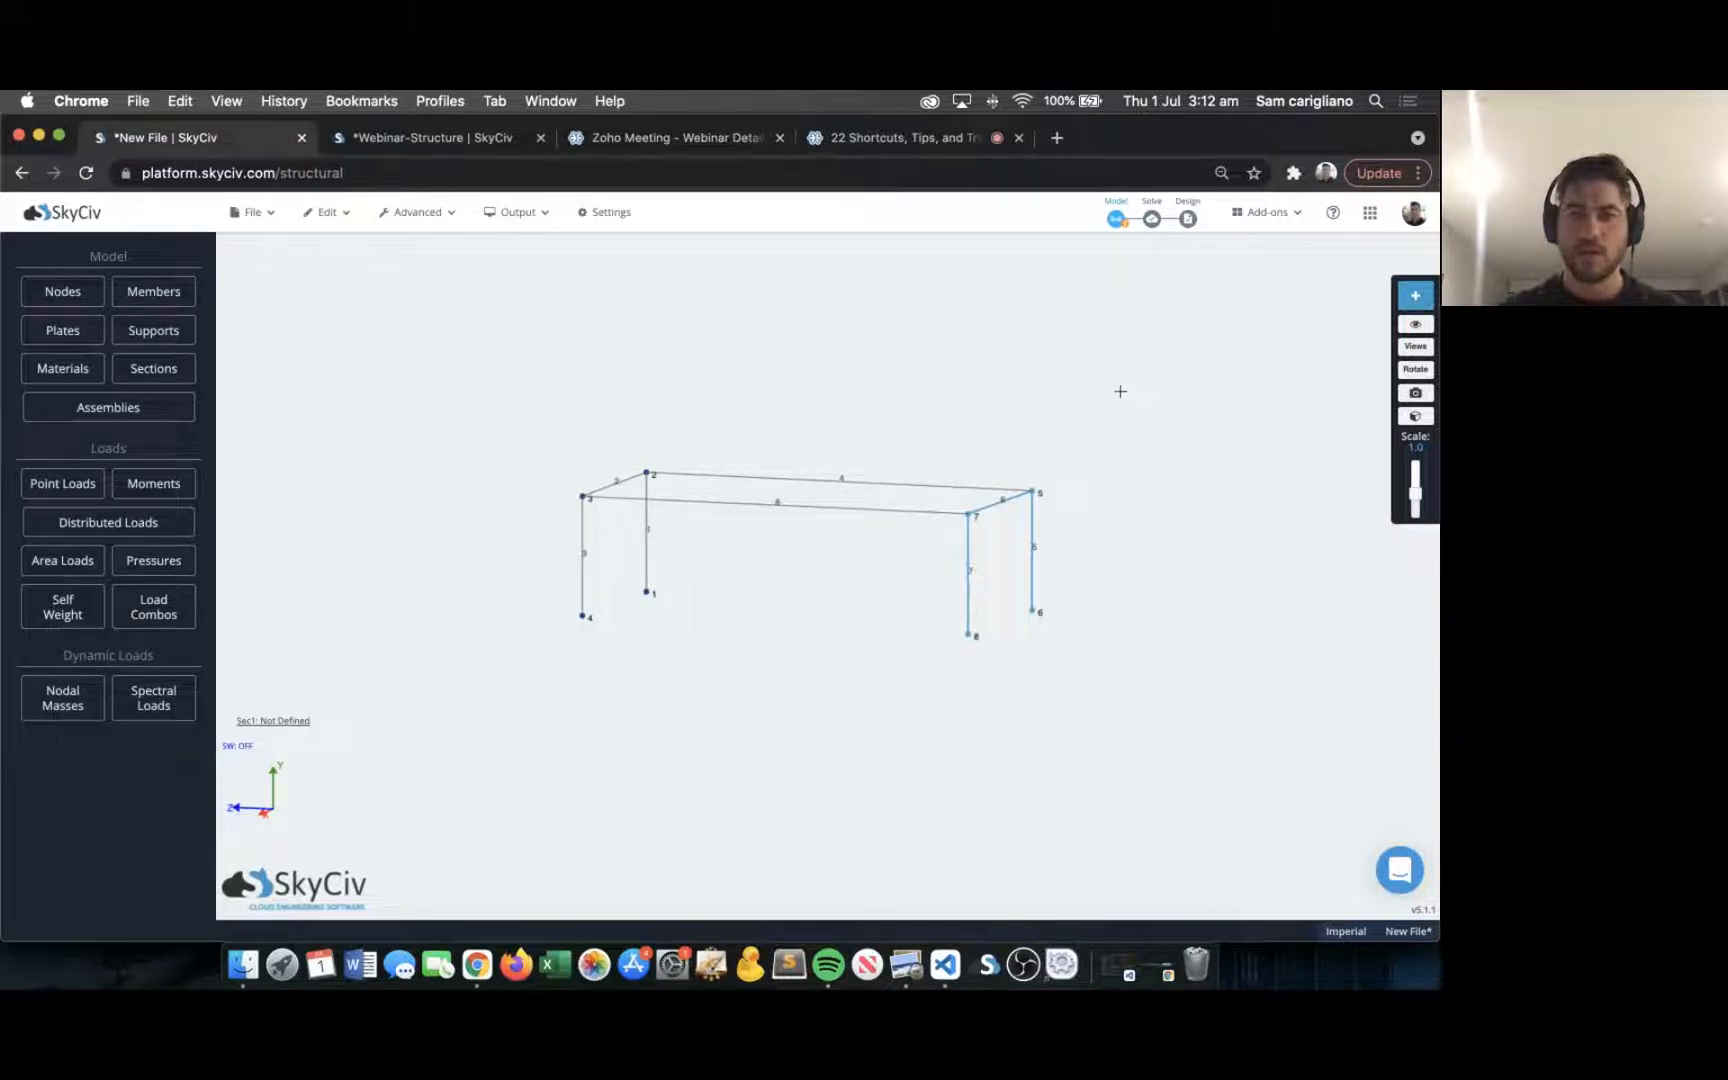
pyautogui.rightClick(1148, 449)
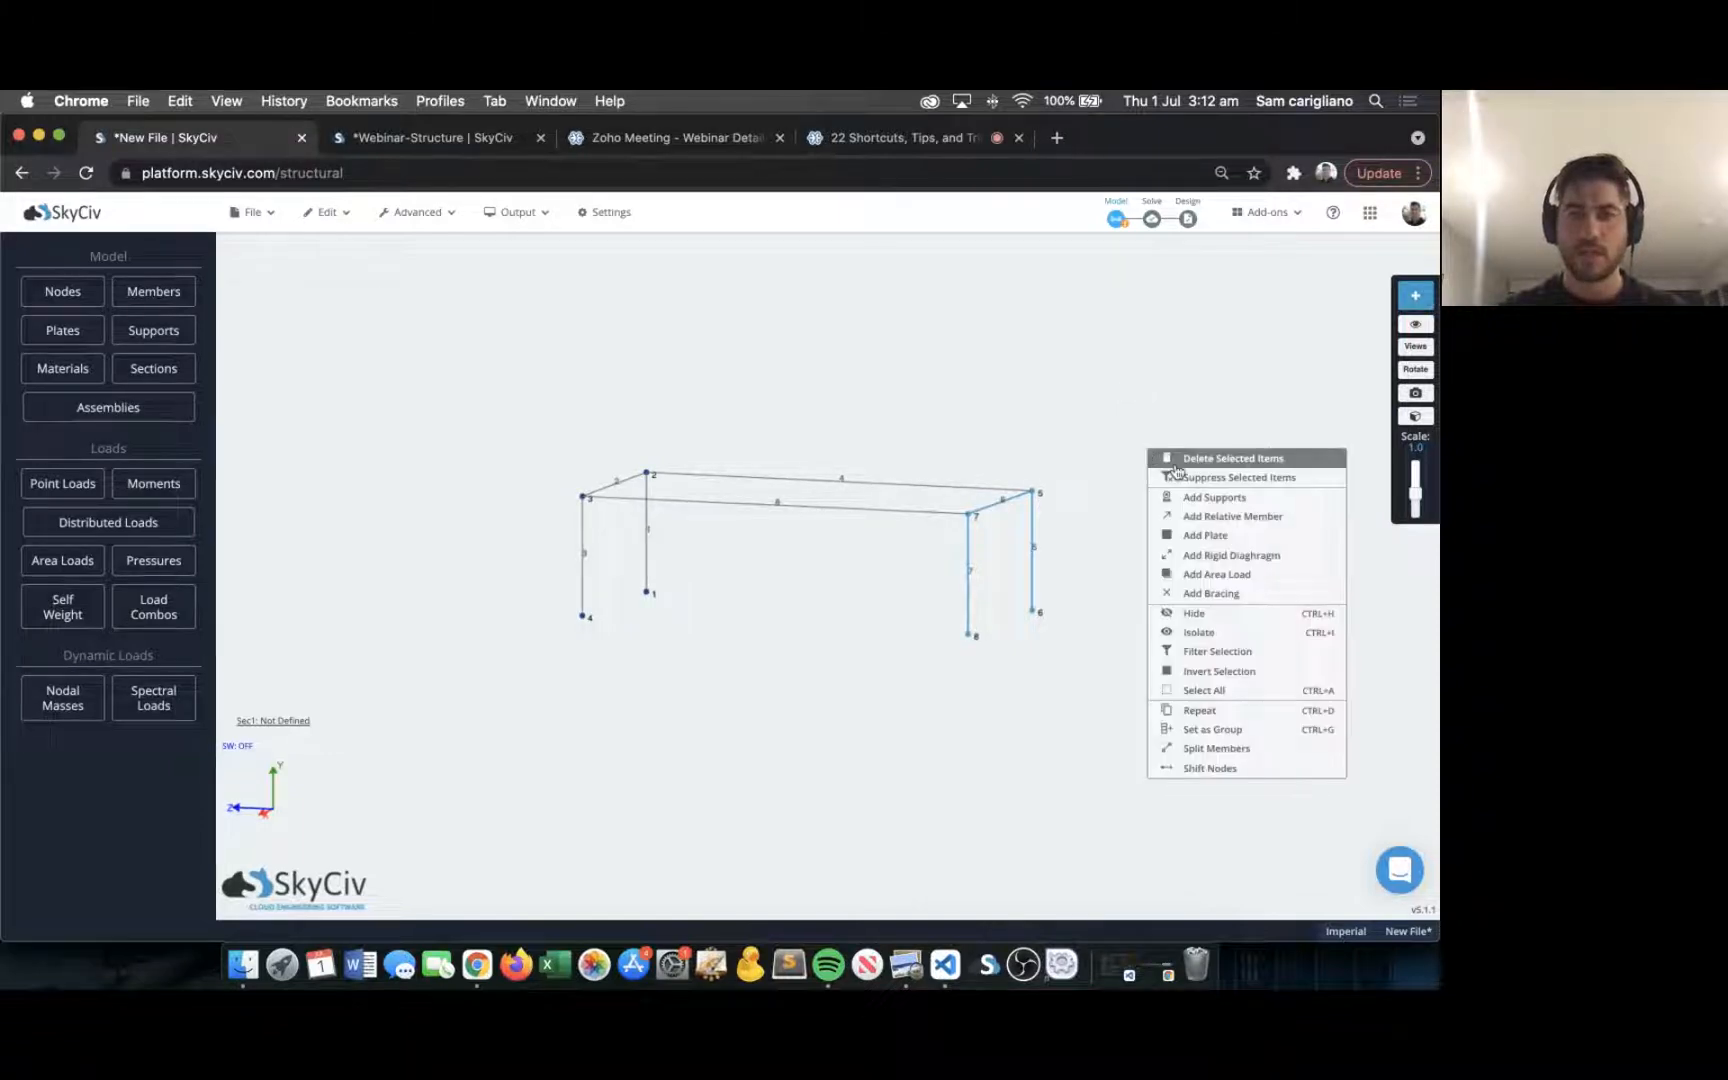
pyautogui.click(1260, 594)
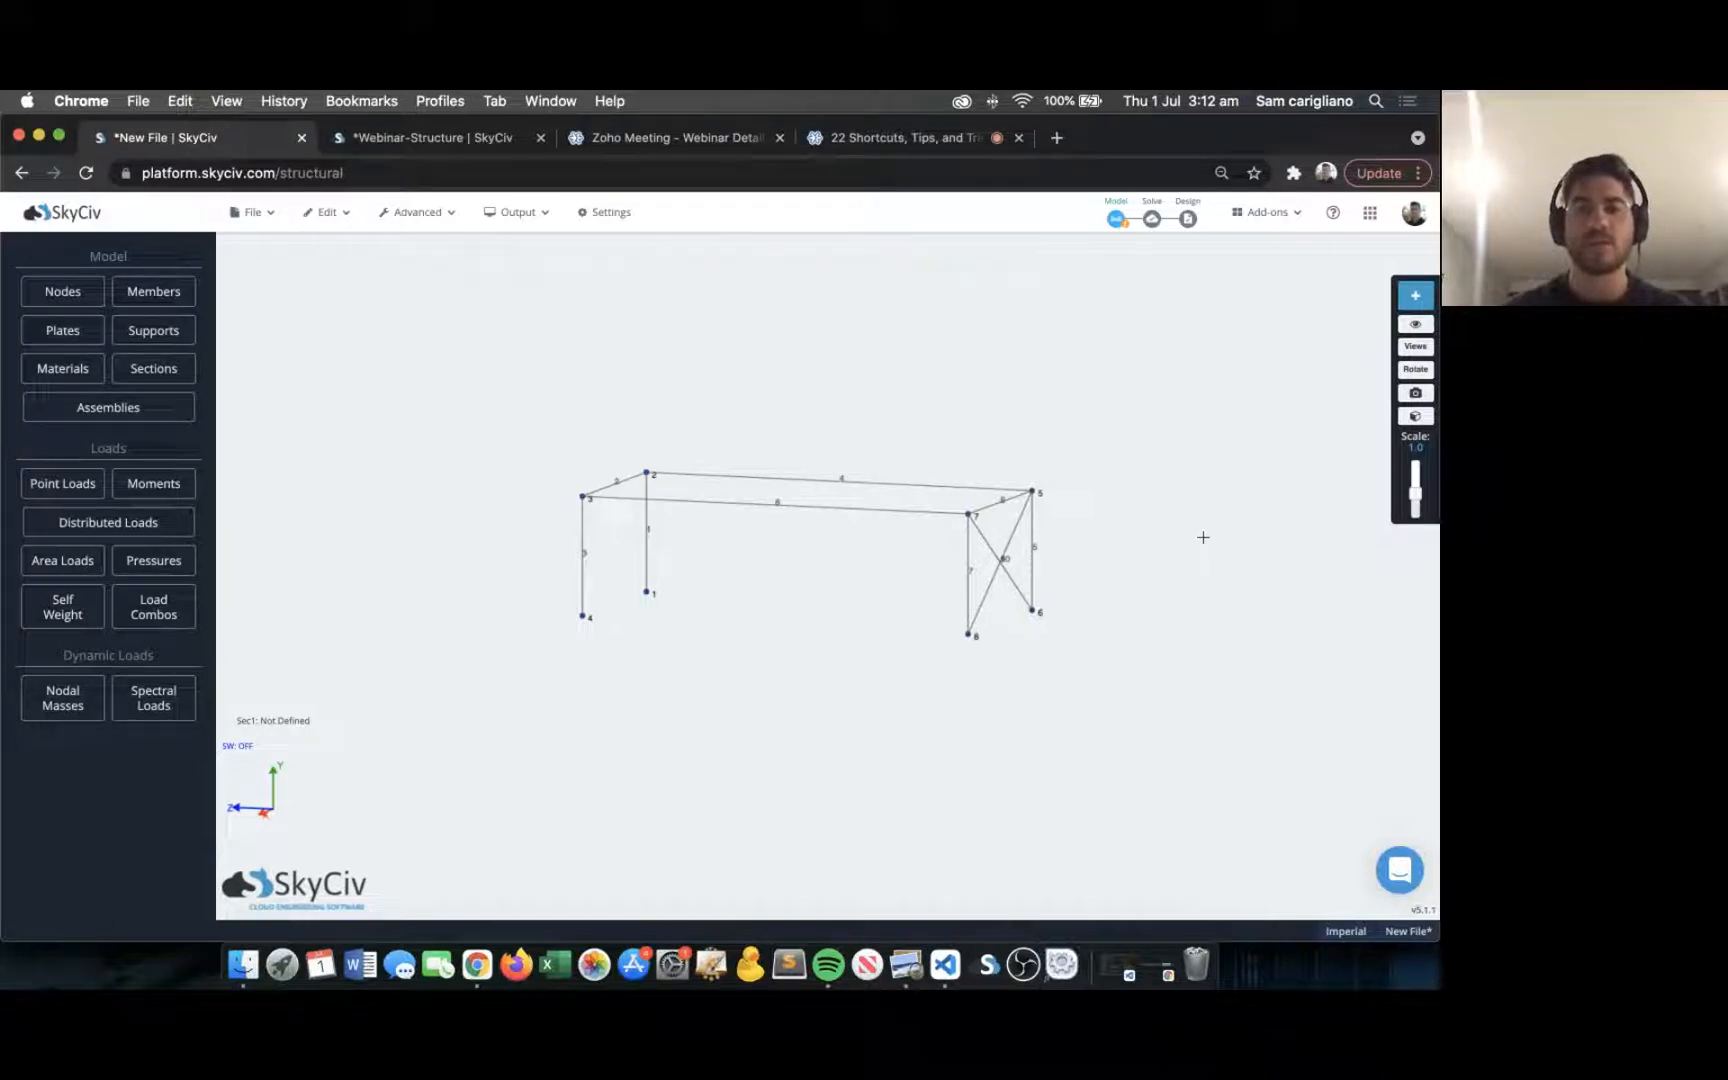
pyautogui.scroll(3, 1100, 548)
pyautogui.scroll(-2, 1086, 557)
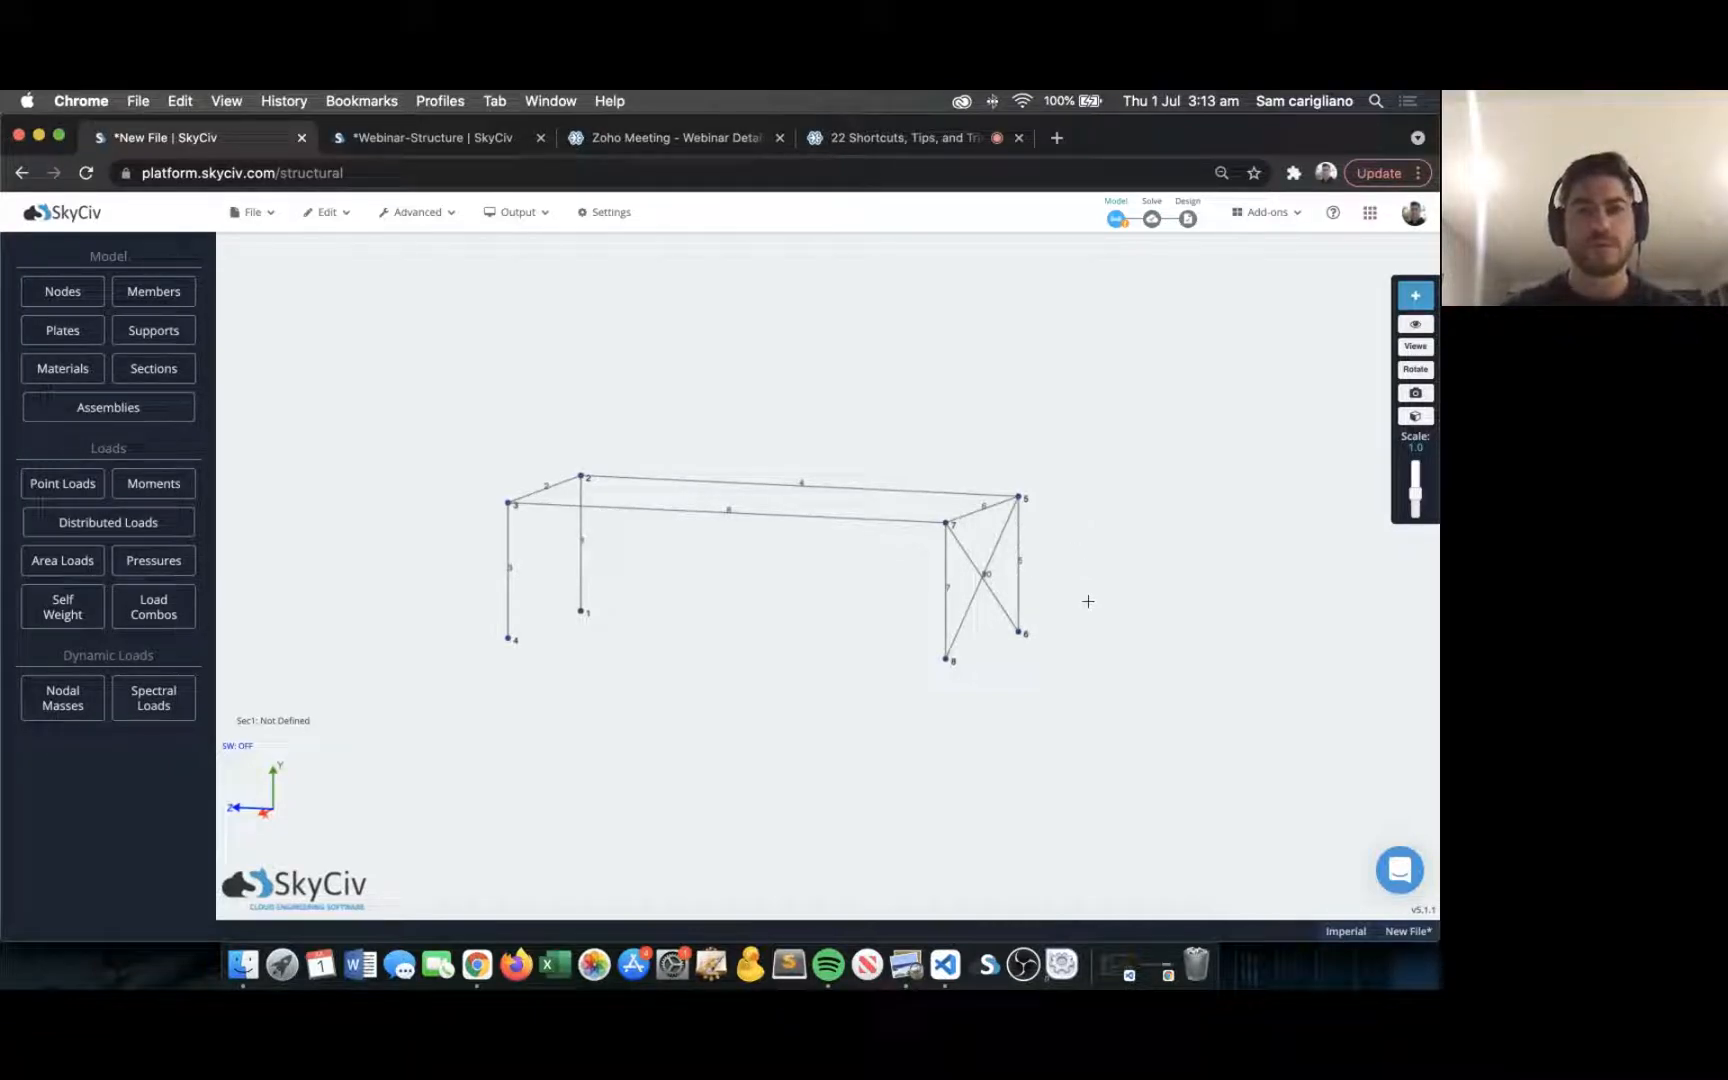
pyautogui.press('super+Tab')
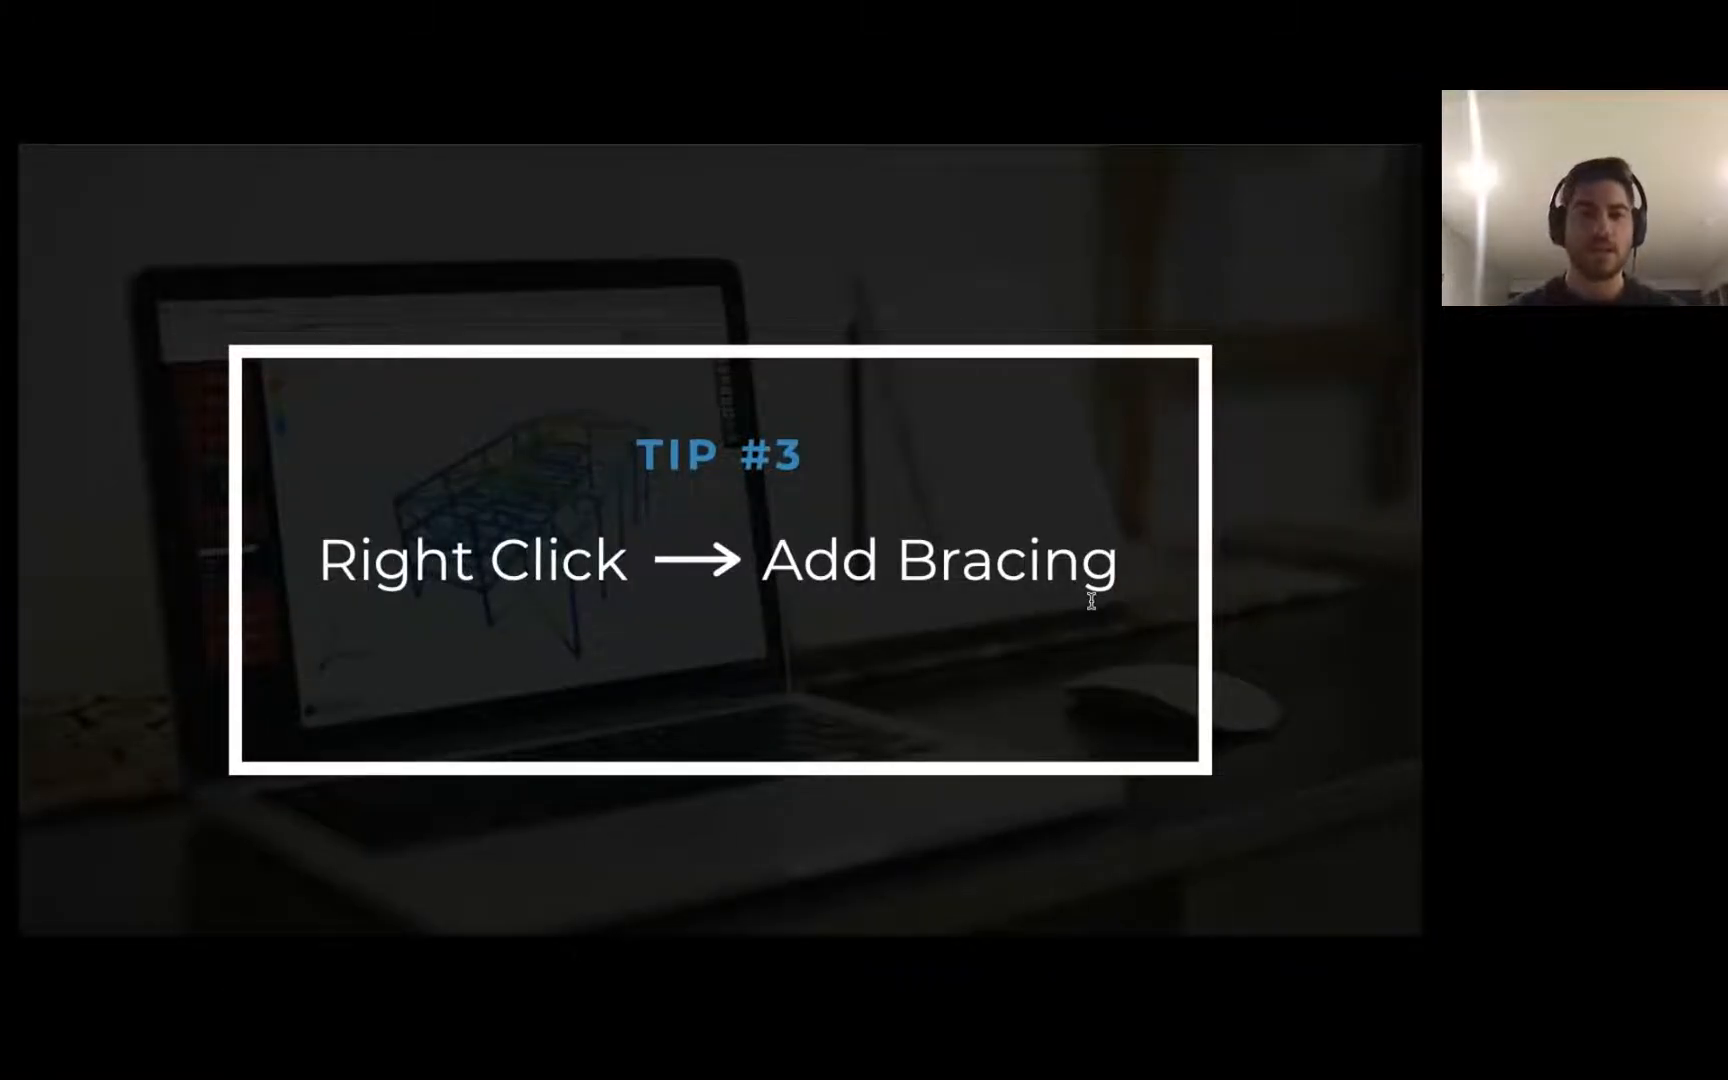
pyautogui.press('Right')
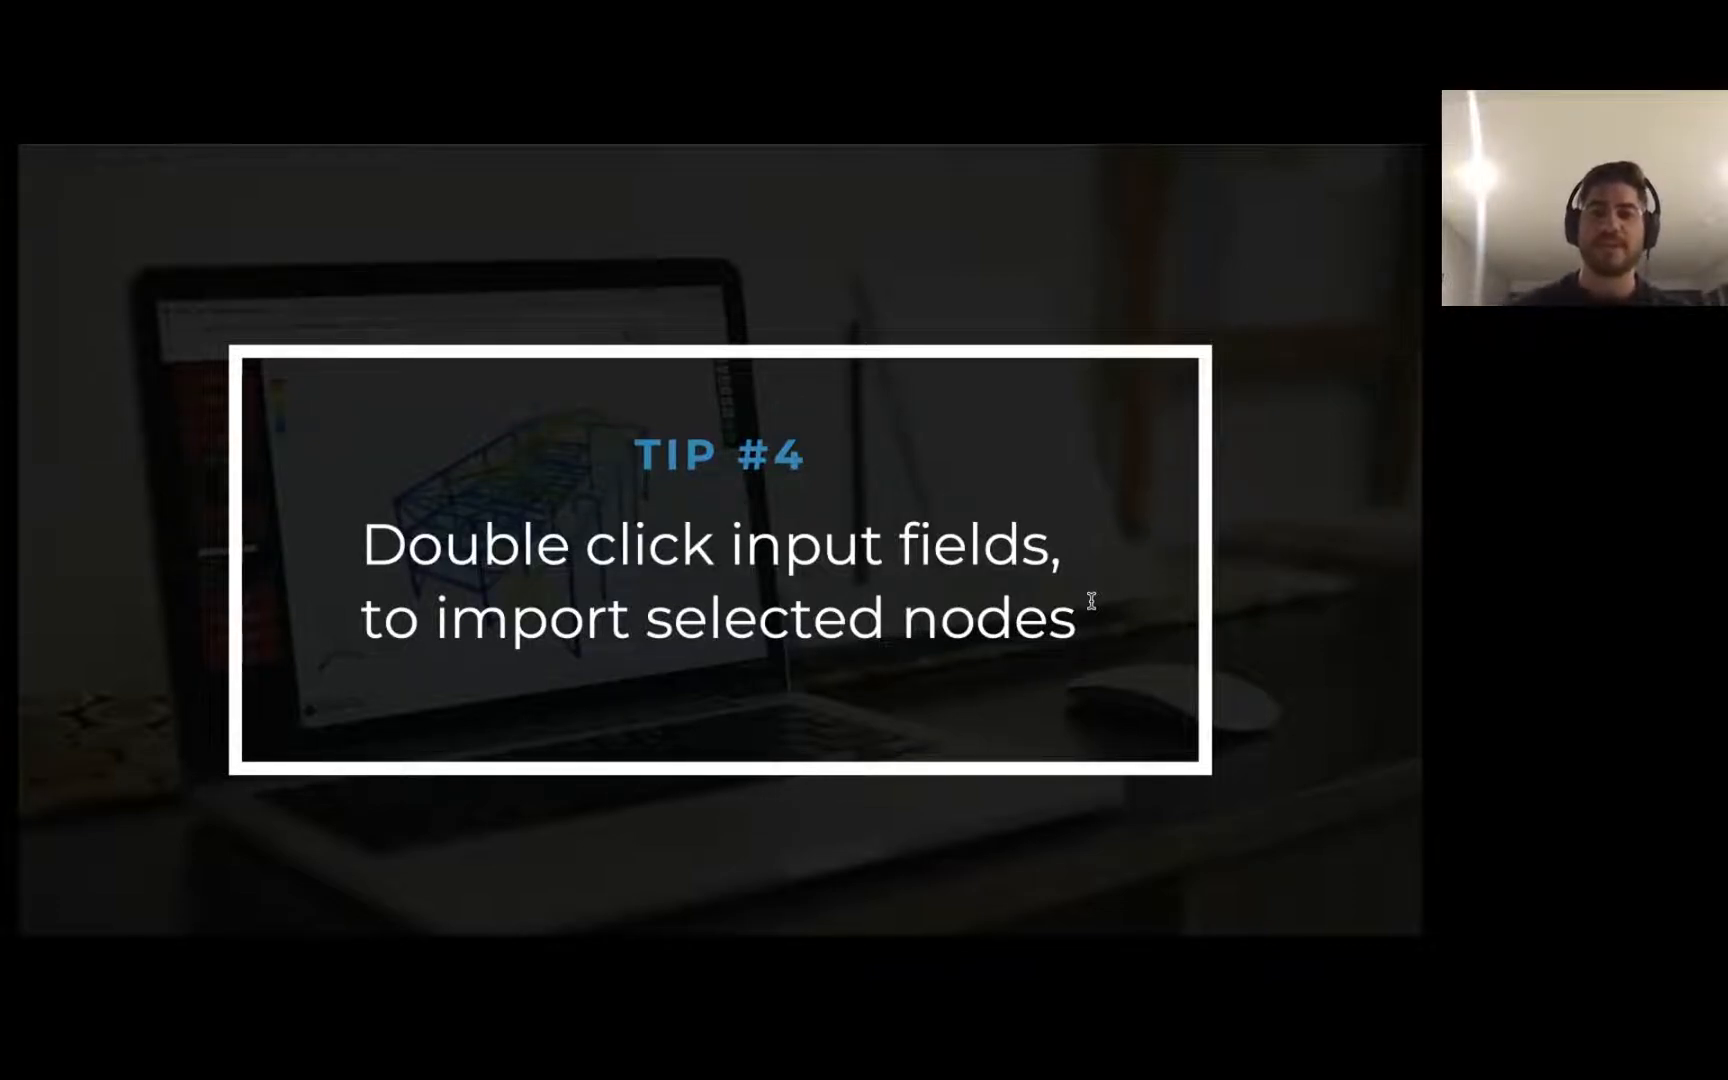
pyautogui.hotkey('ctrl', 'Left')
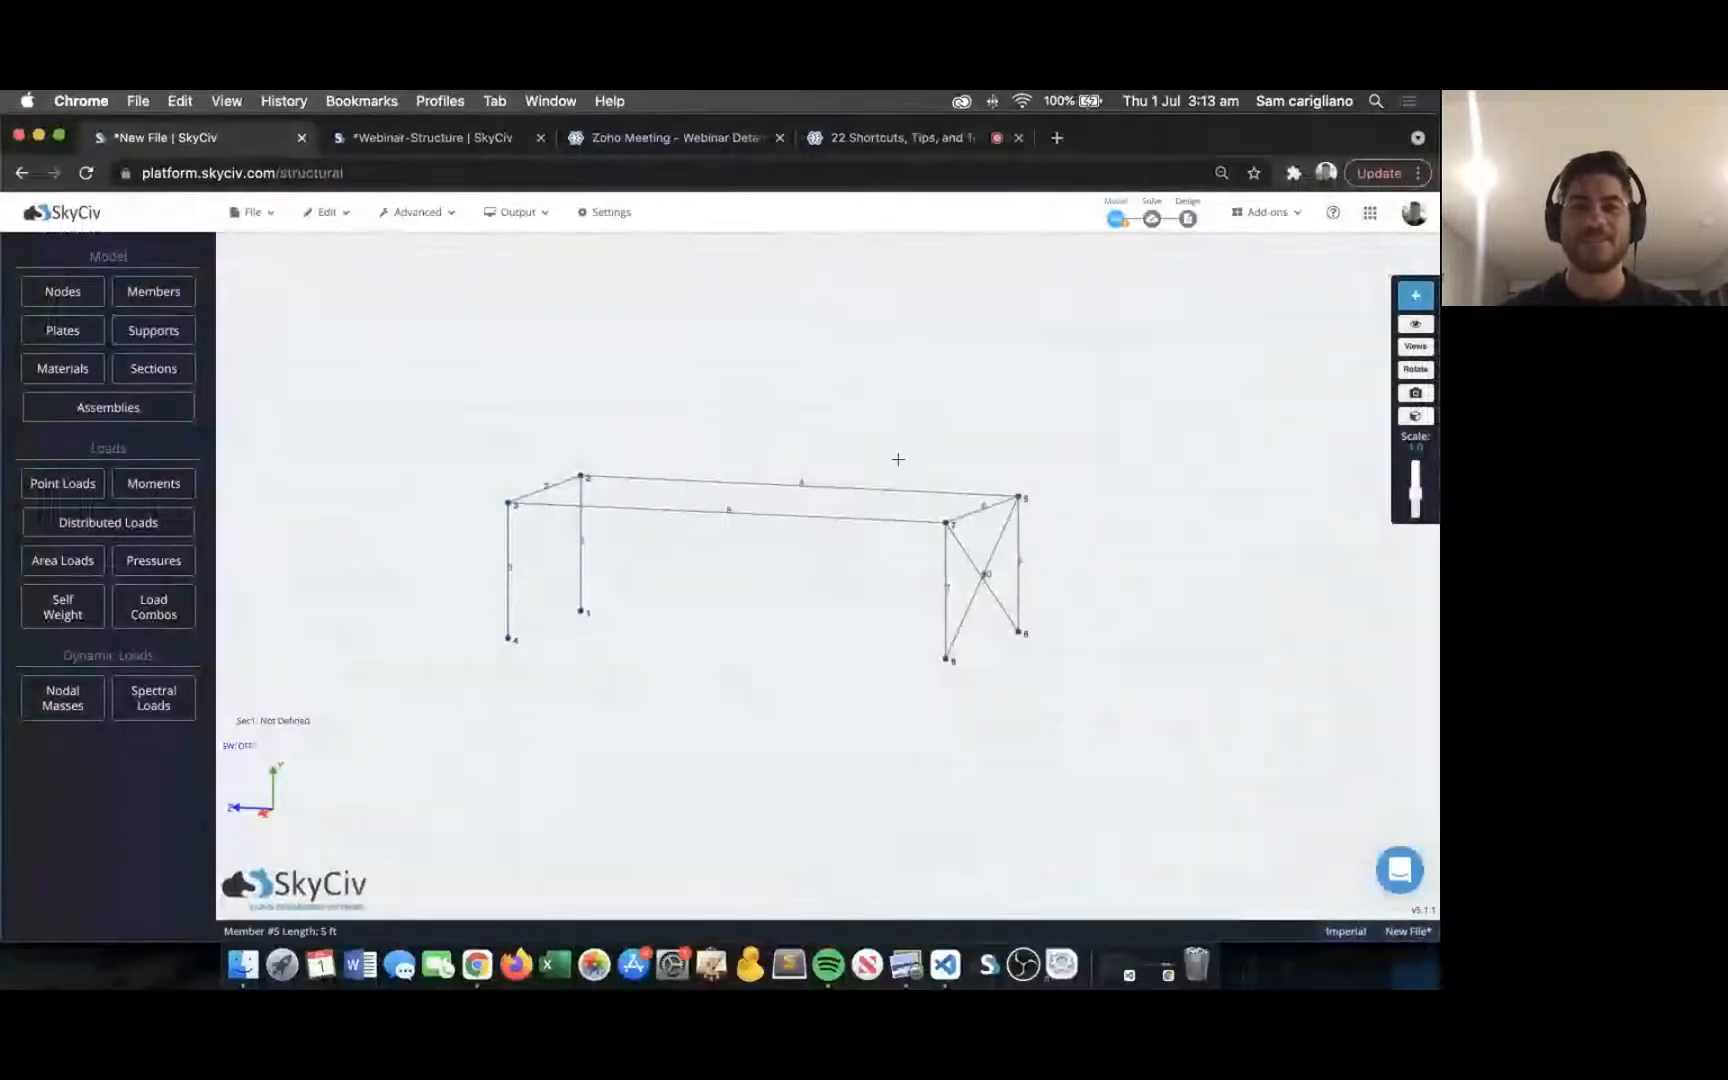
# Select the column base nodes and apply fixed supports with restraint code FFFFFF to nodes 1, 4, 6 and 8.
pyautogui.moveTo(890, 439); pyautogui.dragTo(1025, 391)
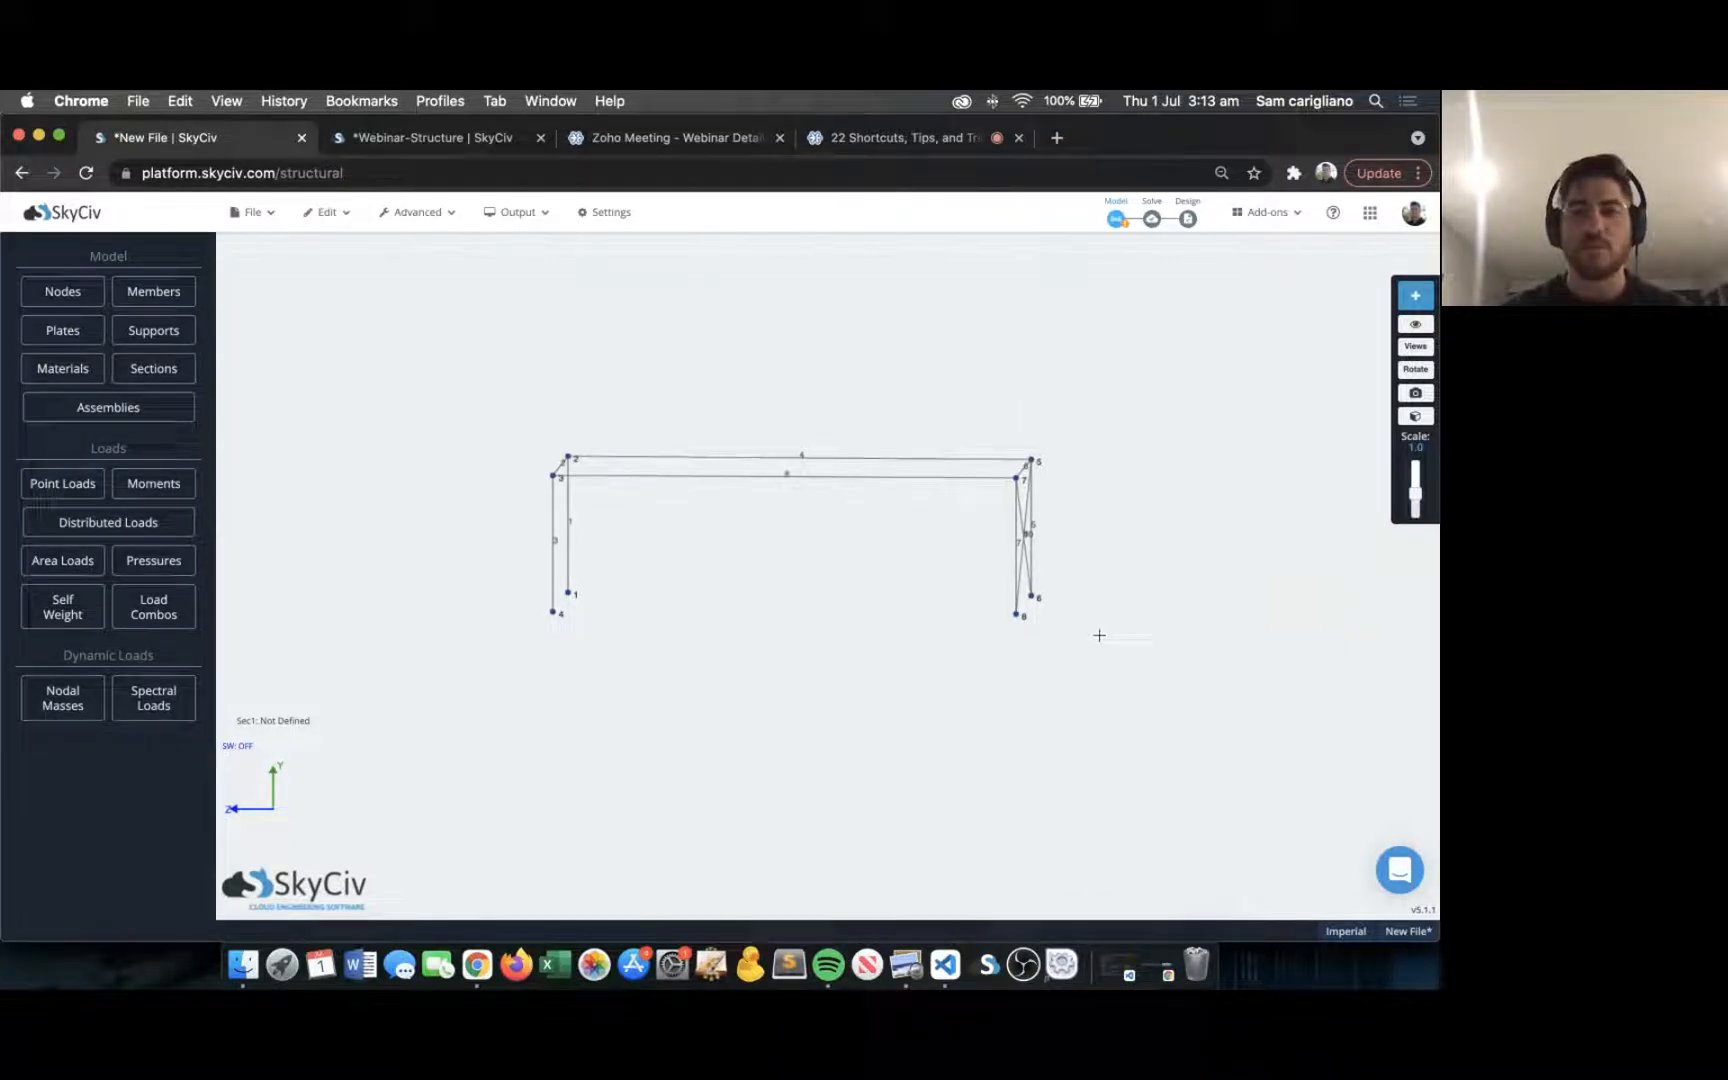
pyautogui.moveTo(1077, 637); pyautogui.dragTo(476, 566)
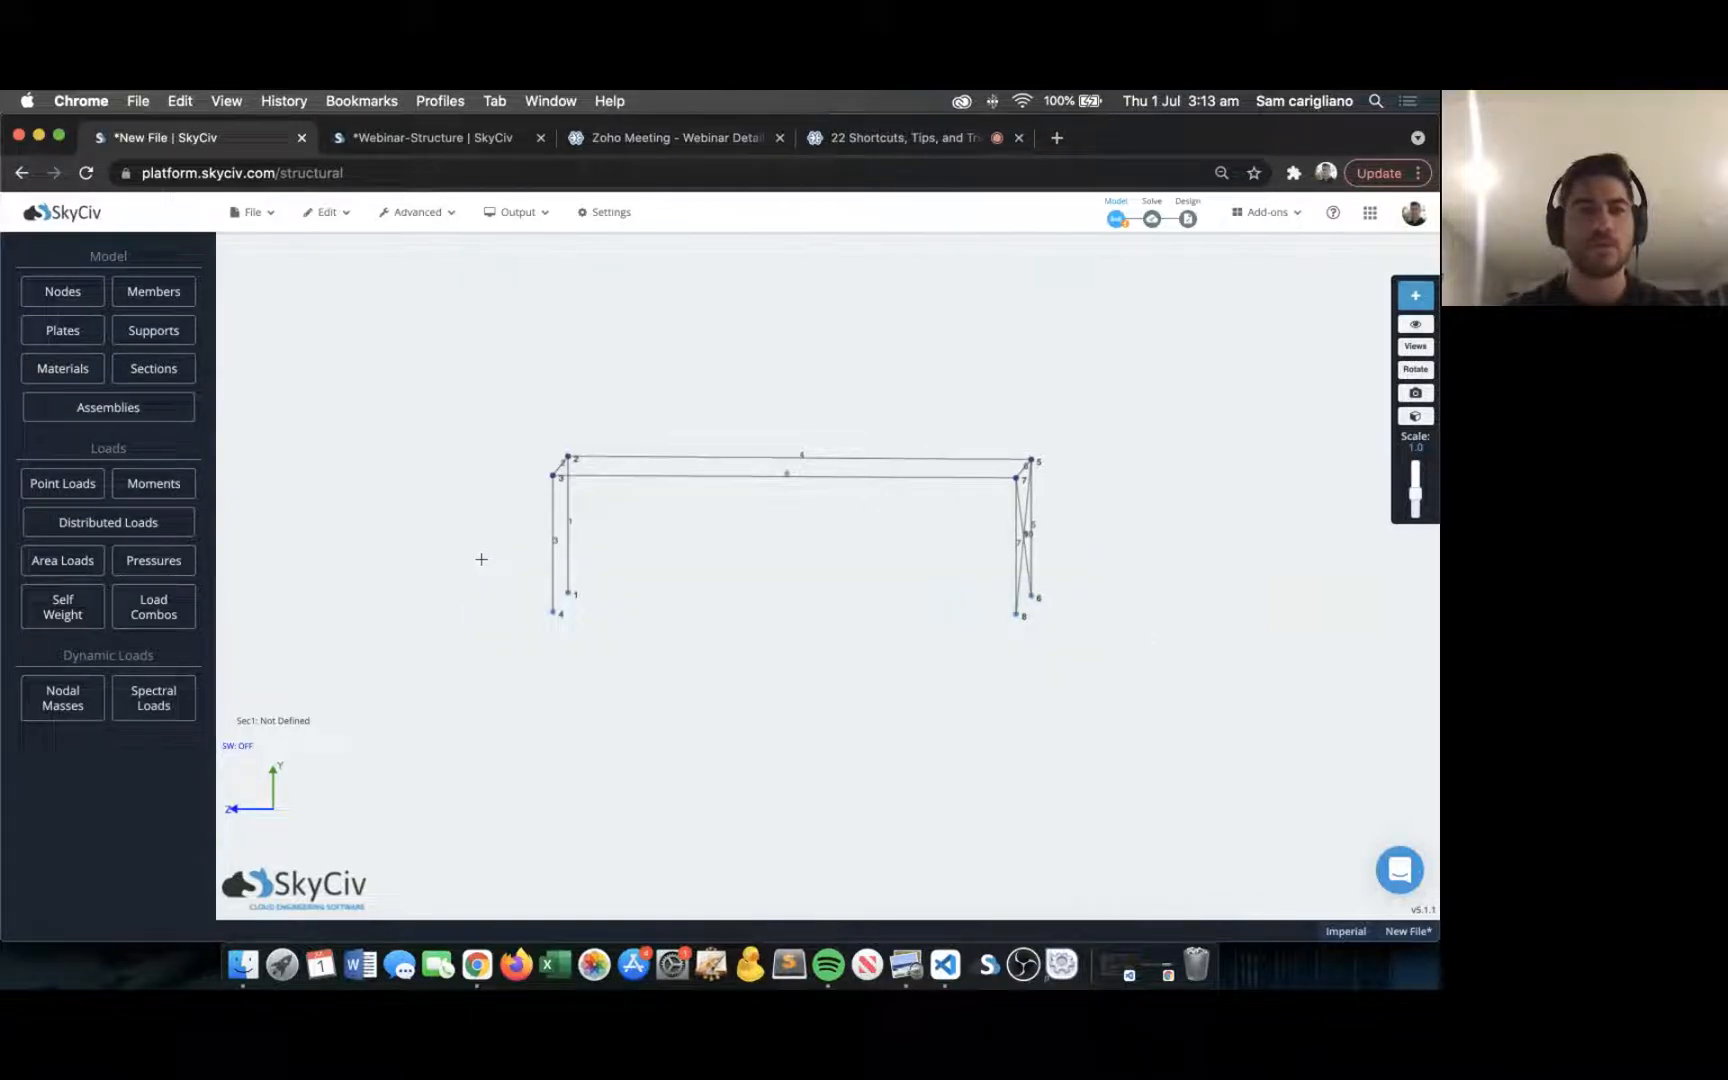
pyautogui.click(140, 335)
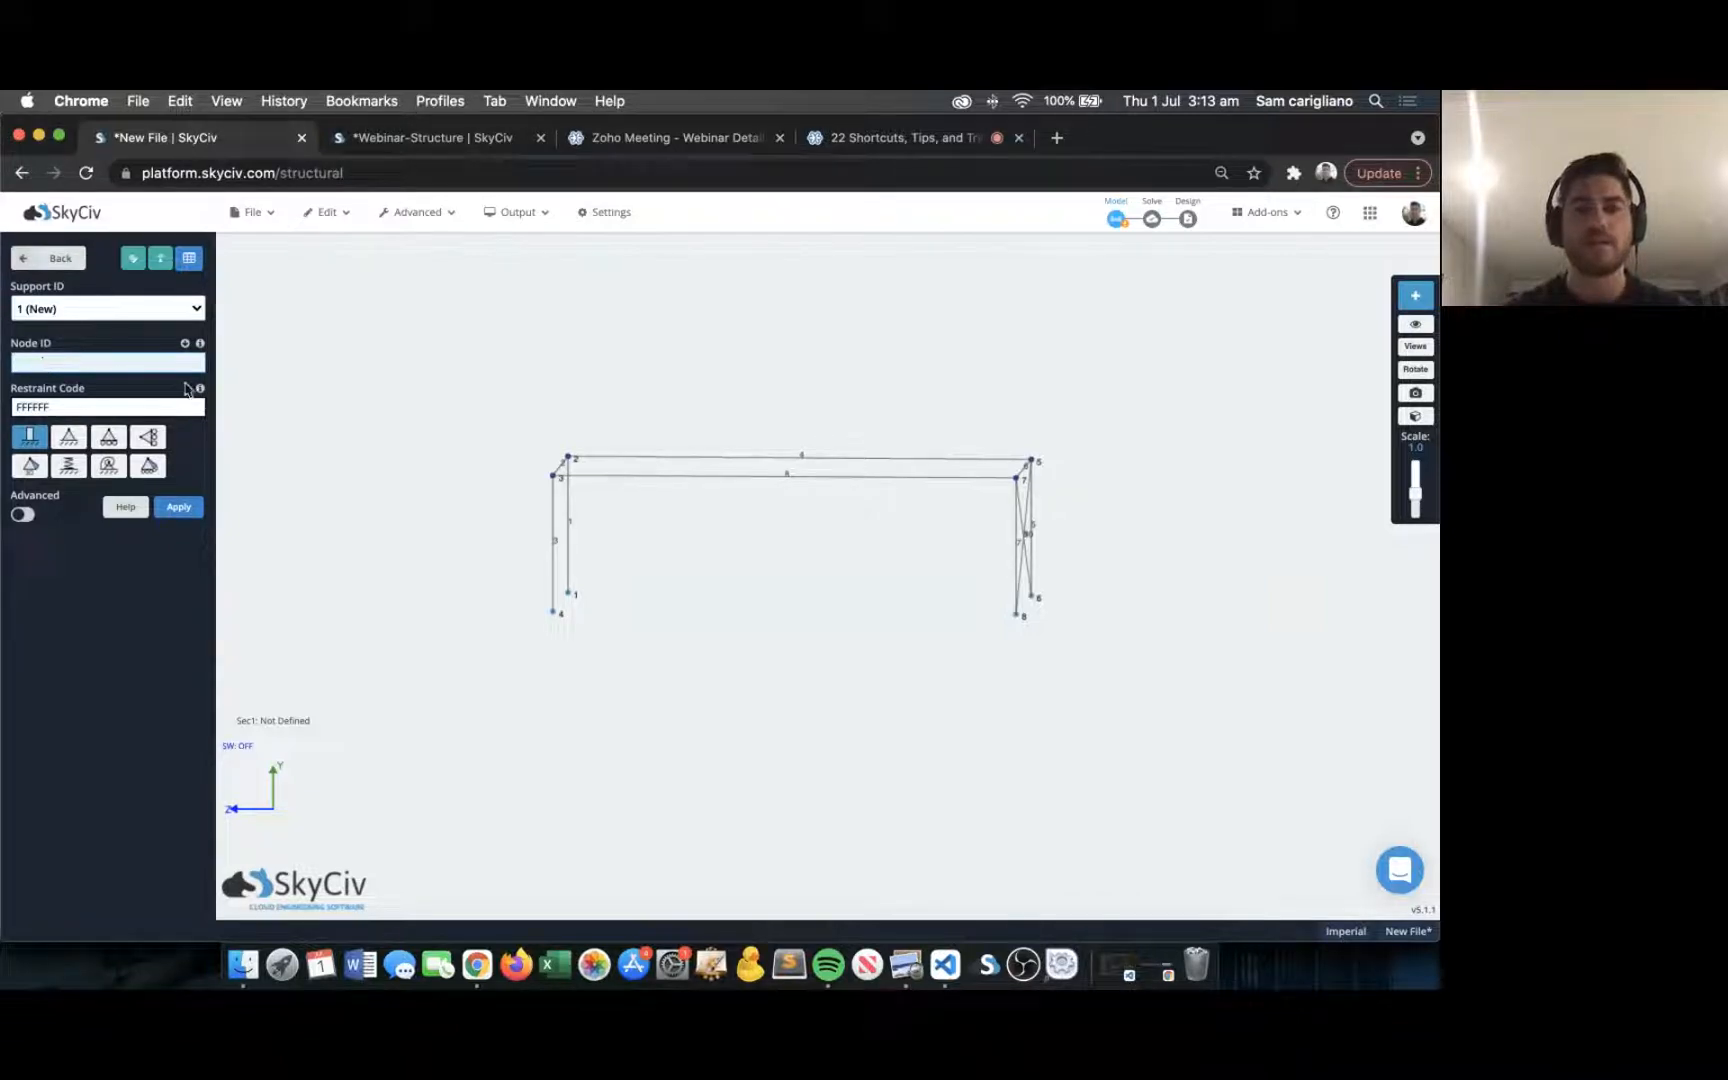
pyautogui.write('1,4,6,8')
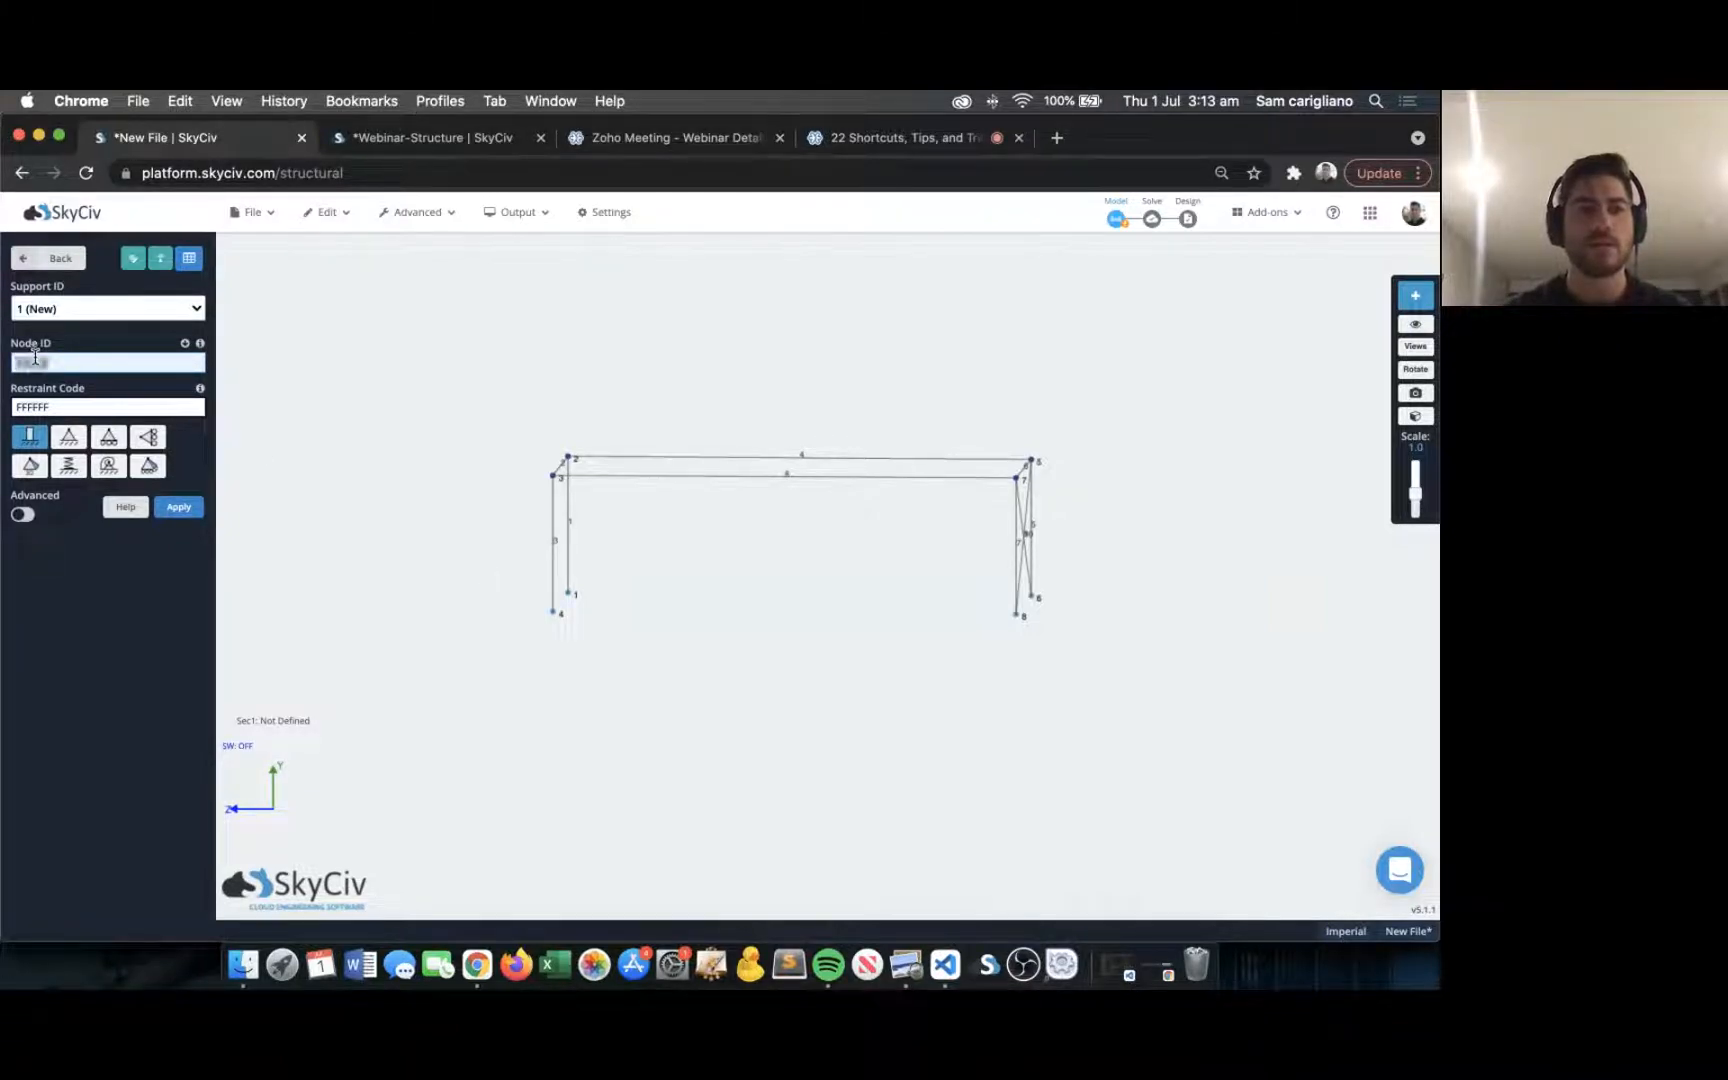
pyautogui.click(176, 509)
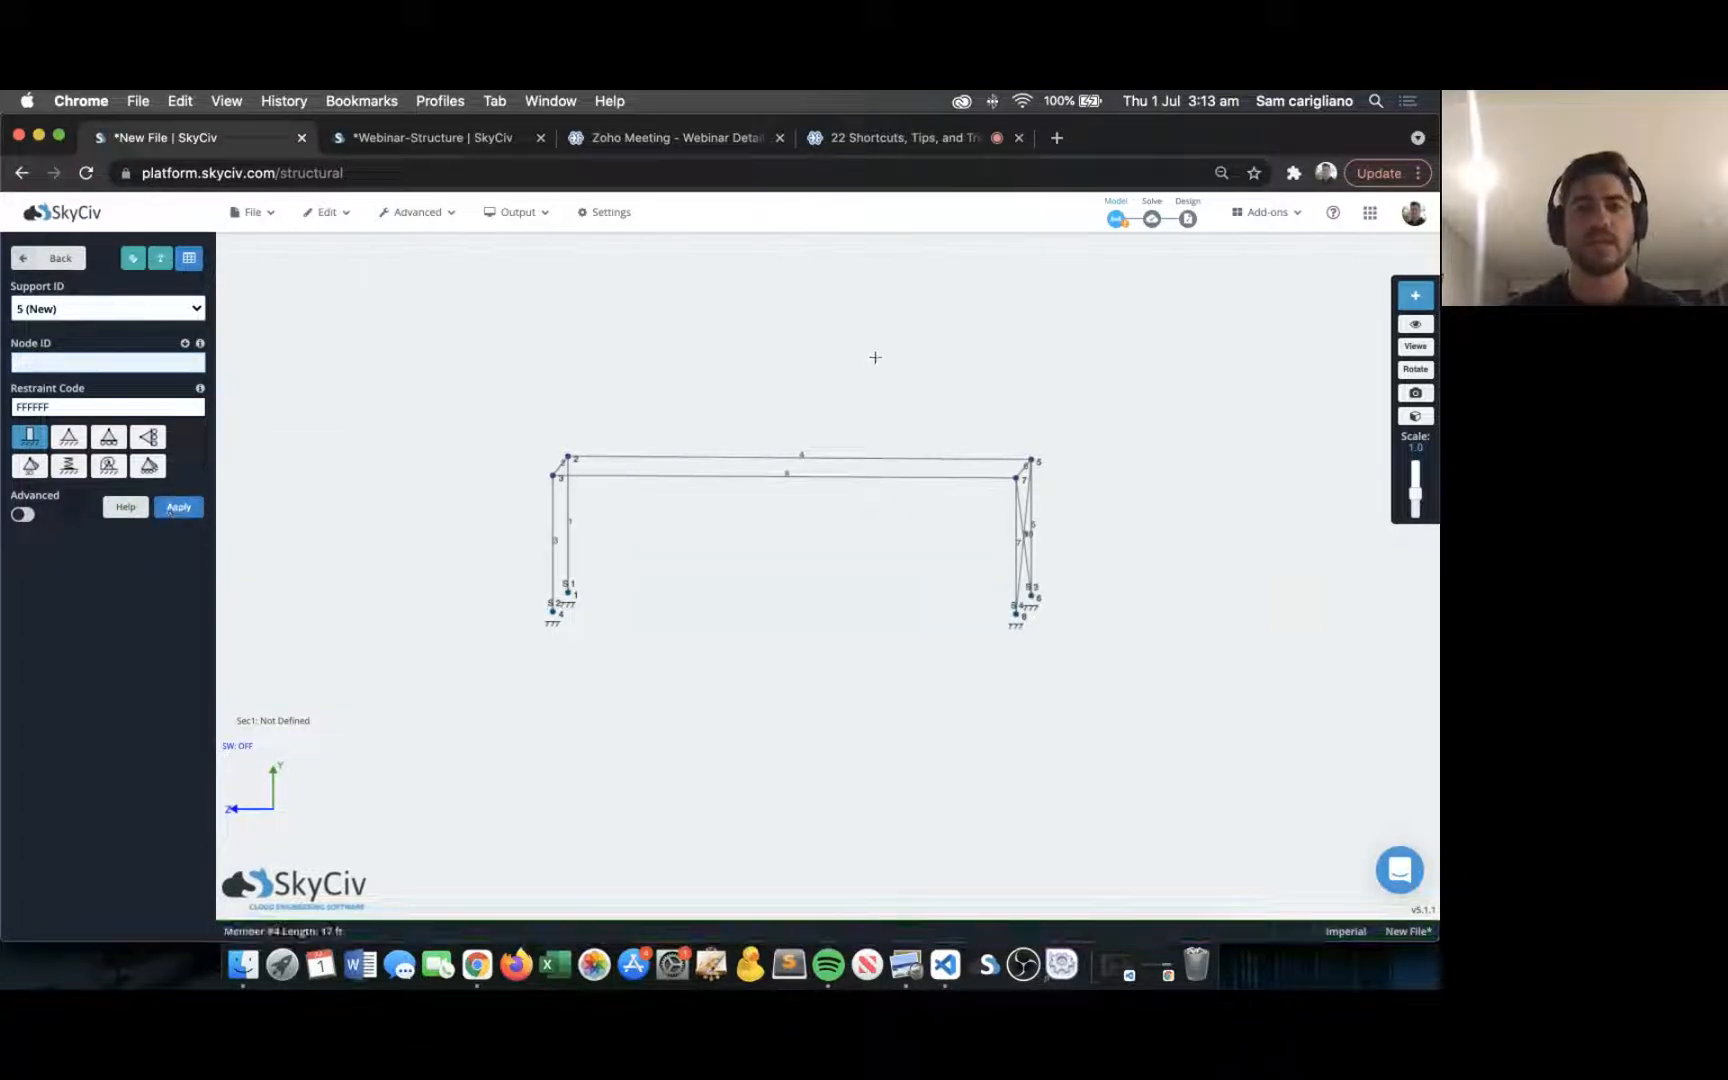
pyautogui.moveTo(875, 357); pyautogui.dragTo(791, 366)
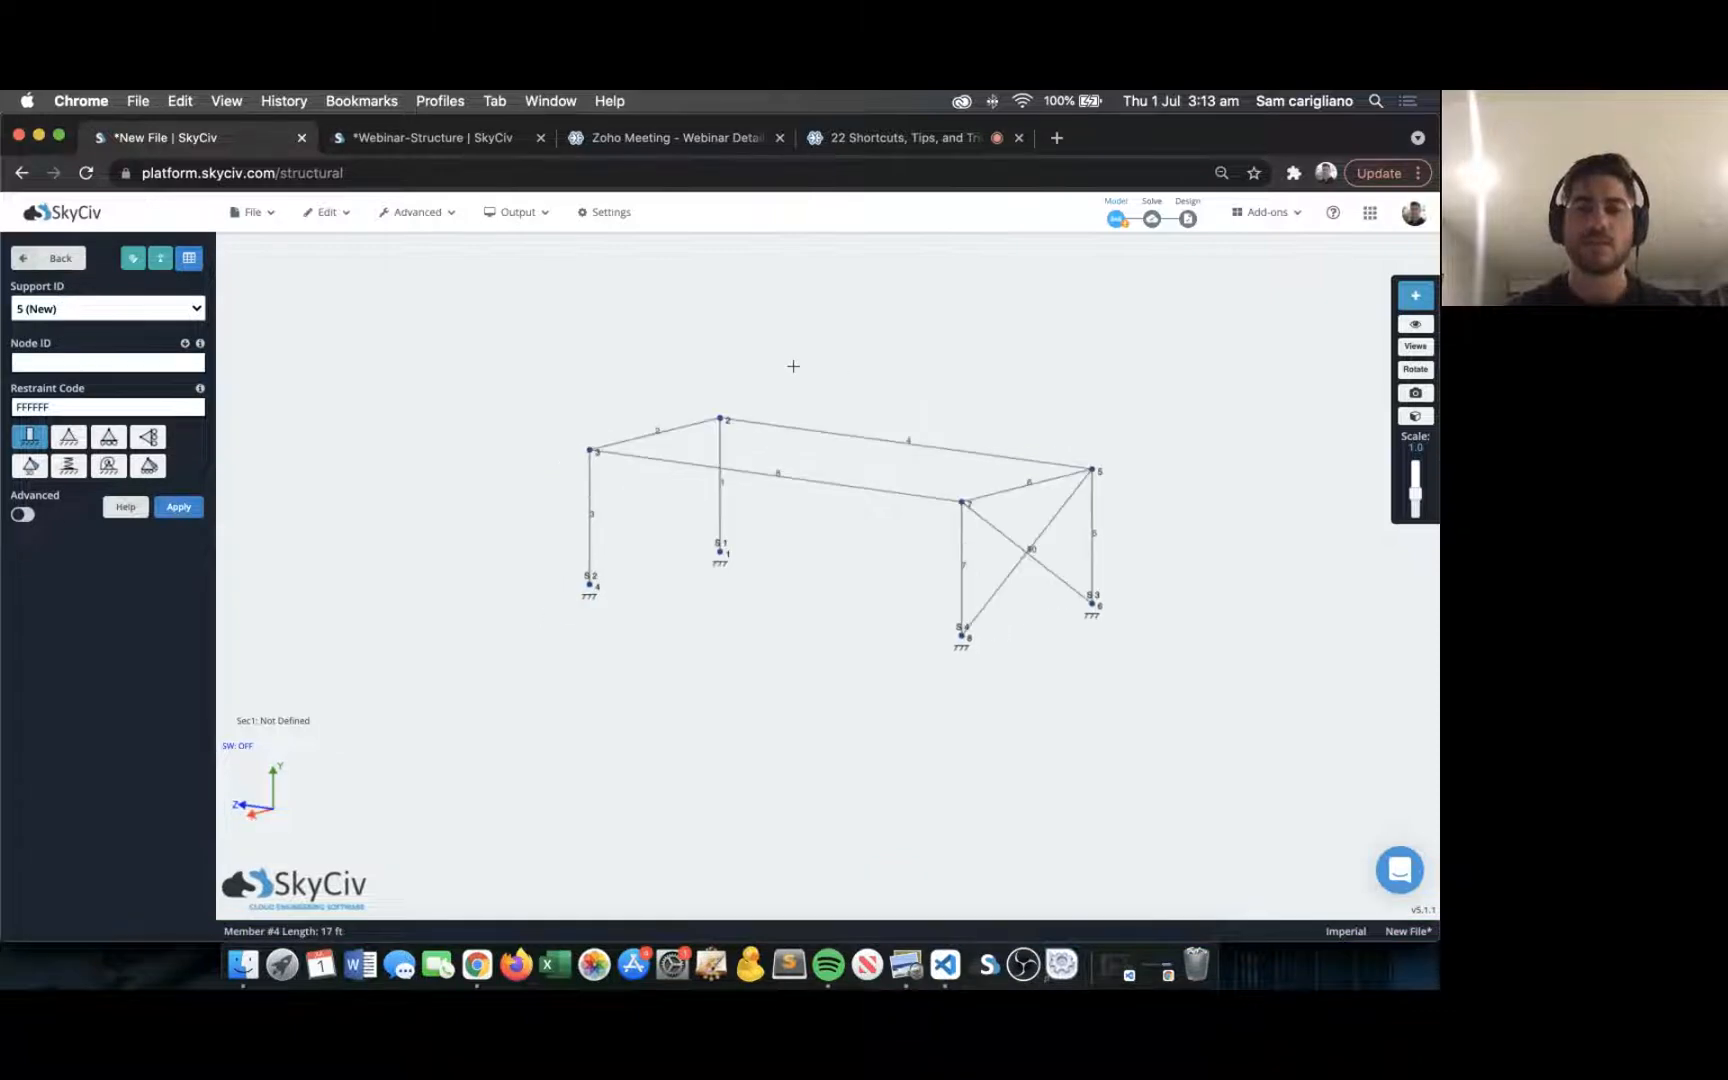
pyautogui.click(45, 264)
# Box-select the four upper beams and import them as the member IDs 2,4,6,8 of a new distributed load.
pyautogui.moveTo(883, 368); pyautogui.dragTo(843, 383)
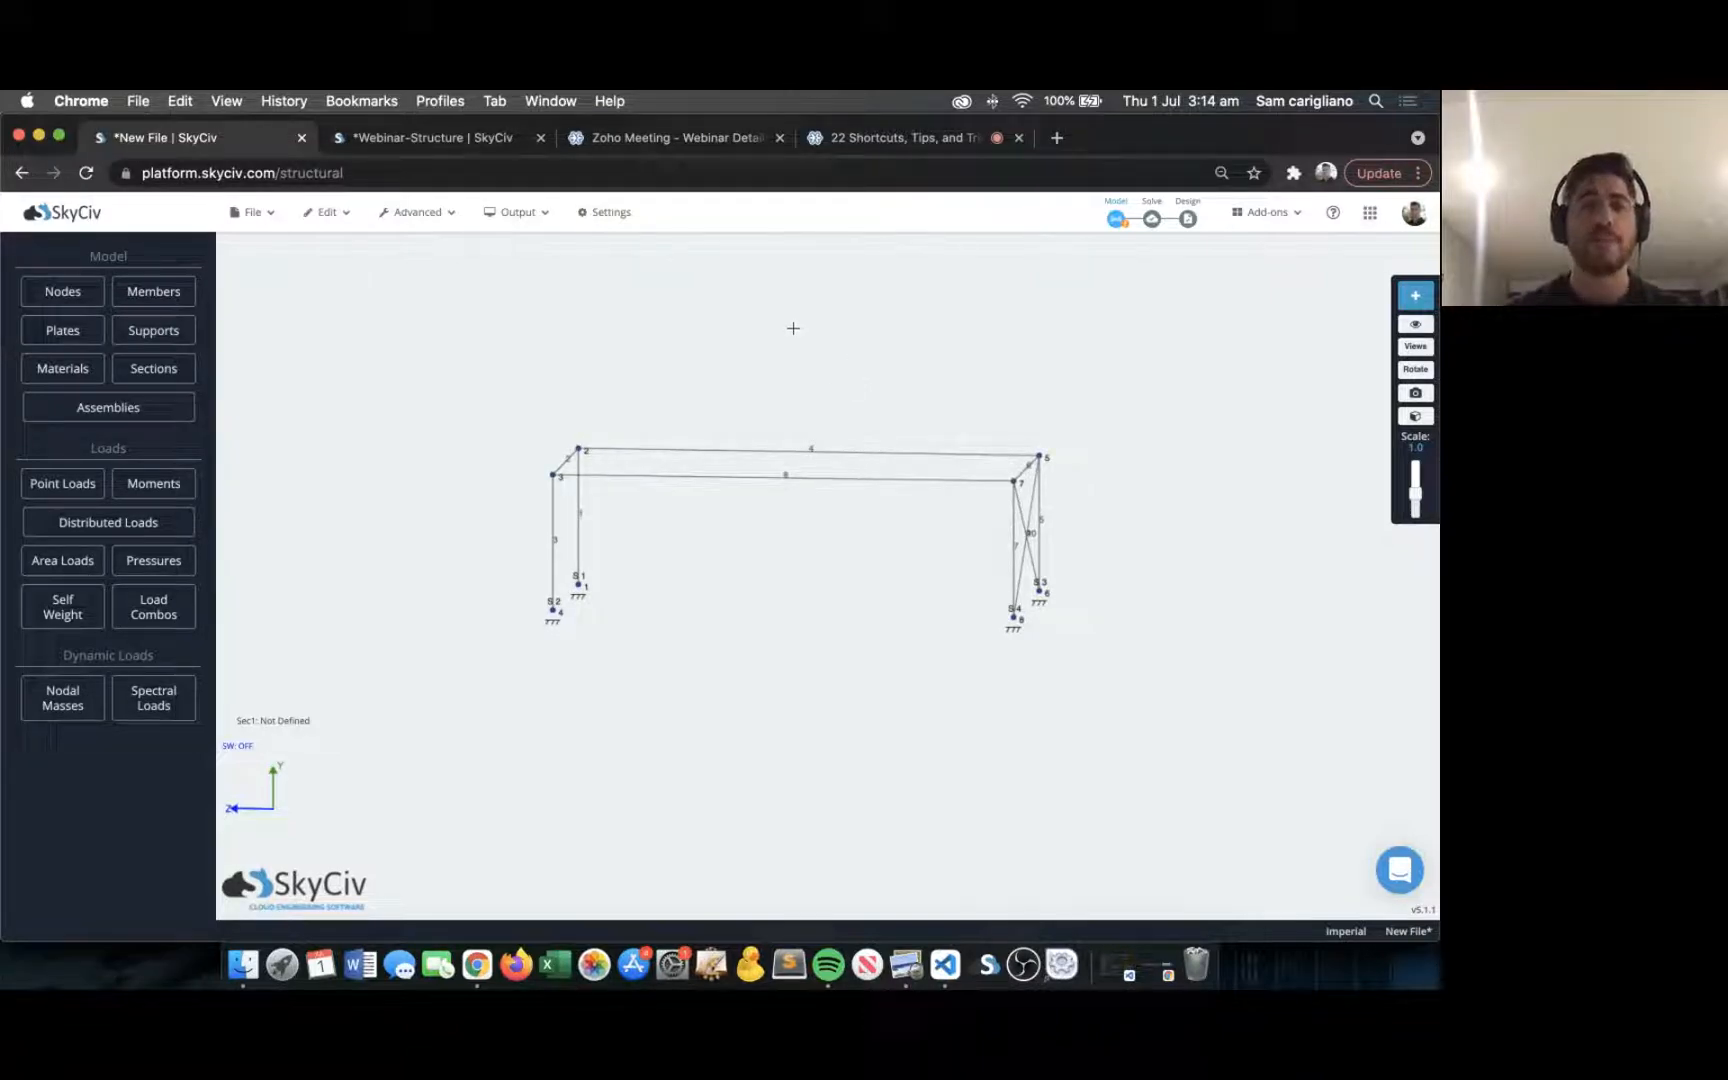
pyautogui.moveTo(793, 328); pyautogui.dragTo(739, 346)
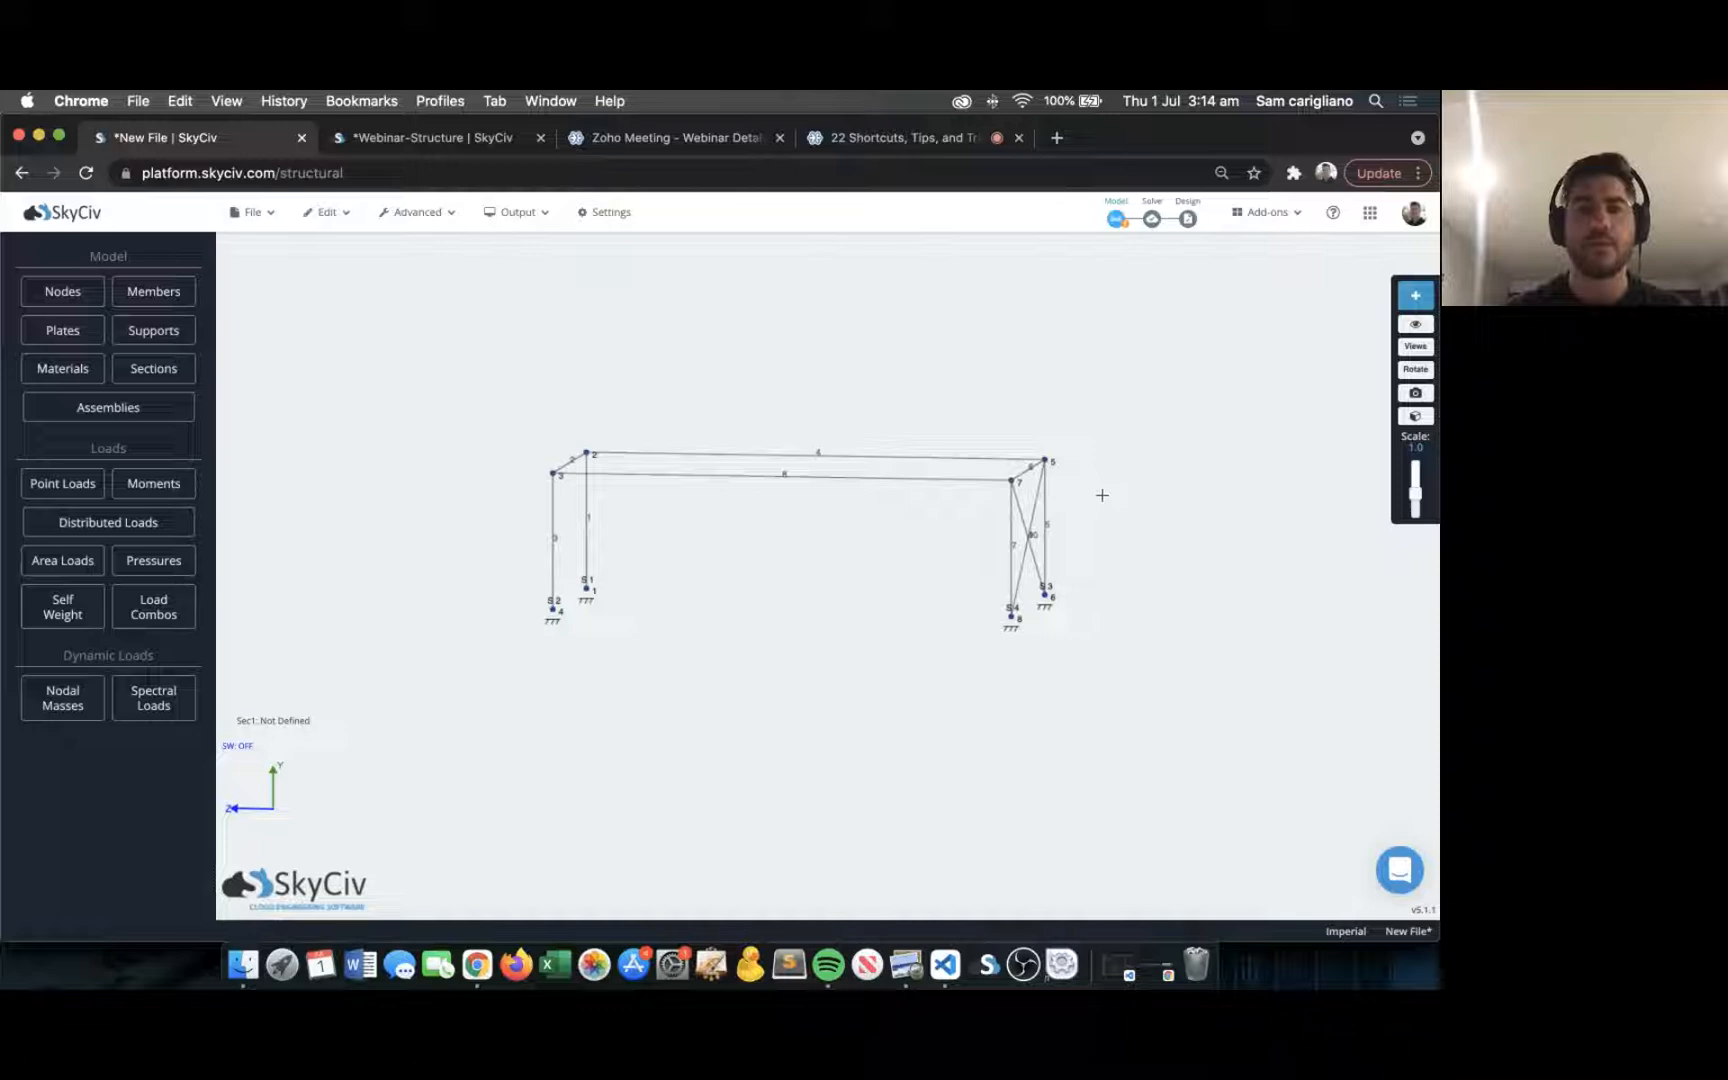
pyautogui.moveTo(1100, 497); pyautogui.dragTo(501, 401)
pyautogui.click(128, 410)
pyautogui.click(106, 520)
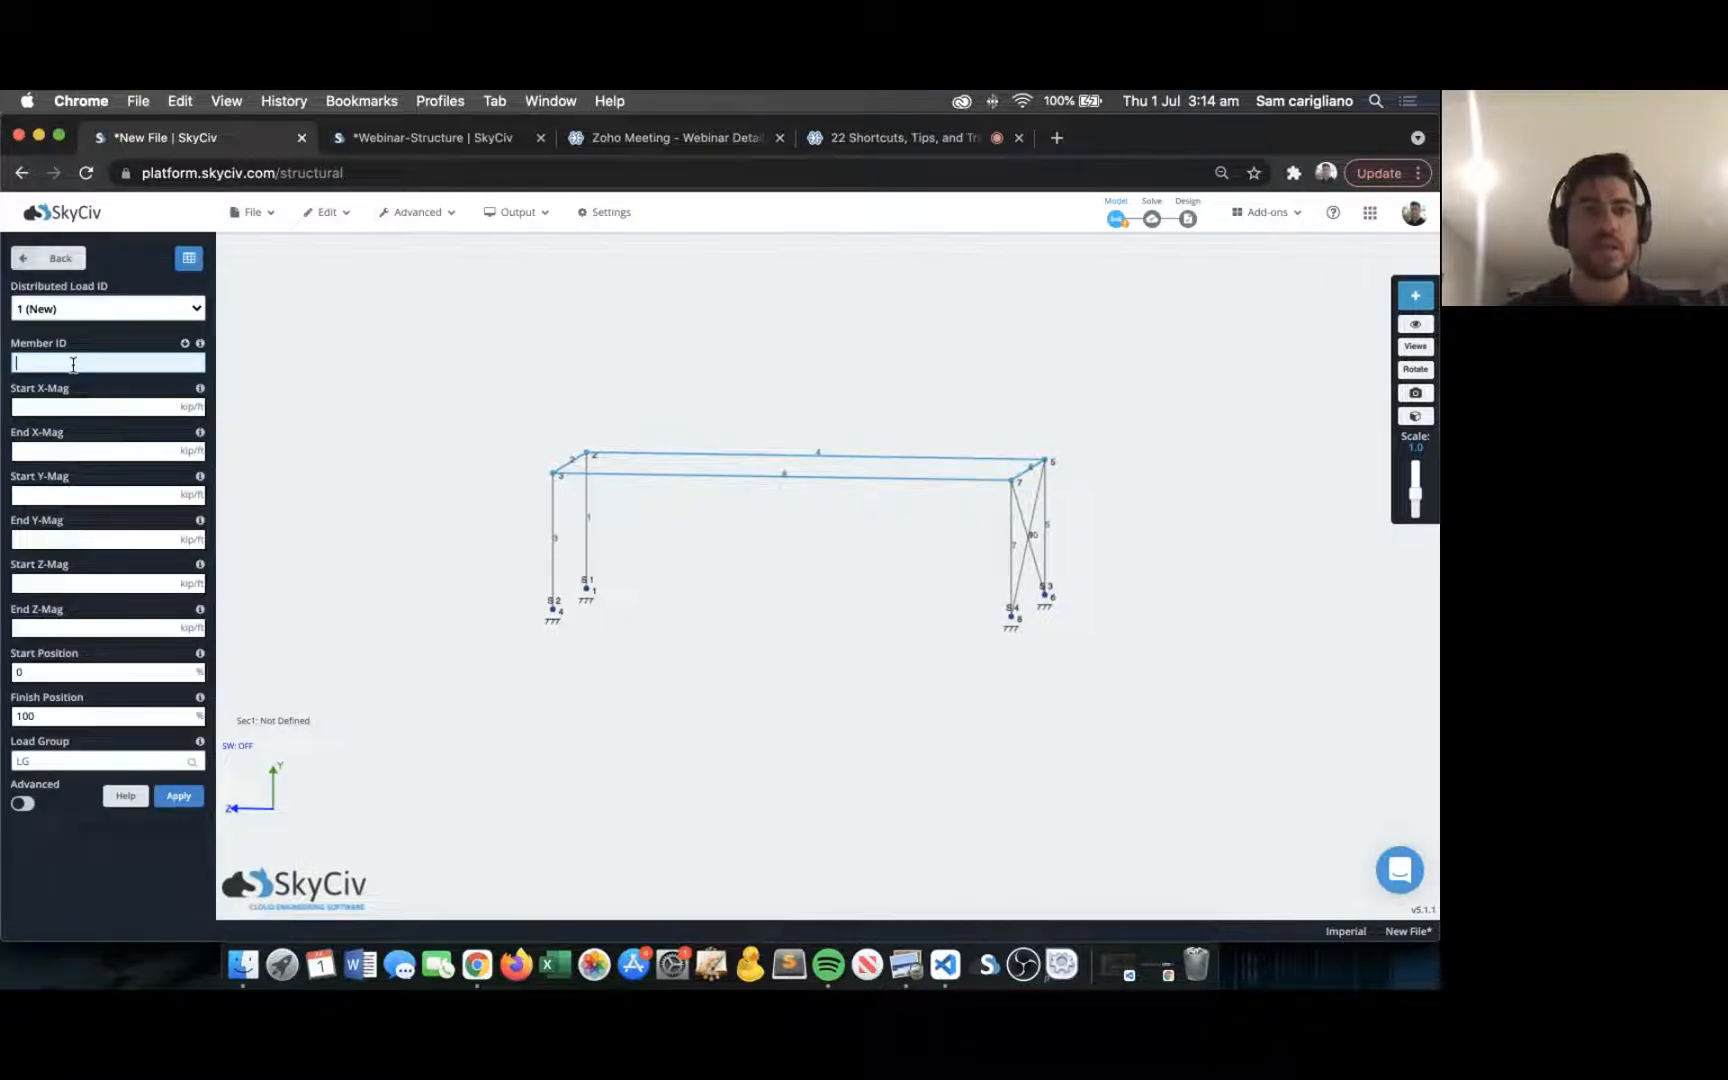
pyautogui.click(184, 345)
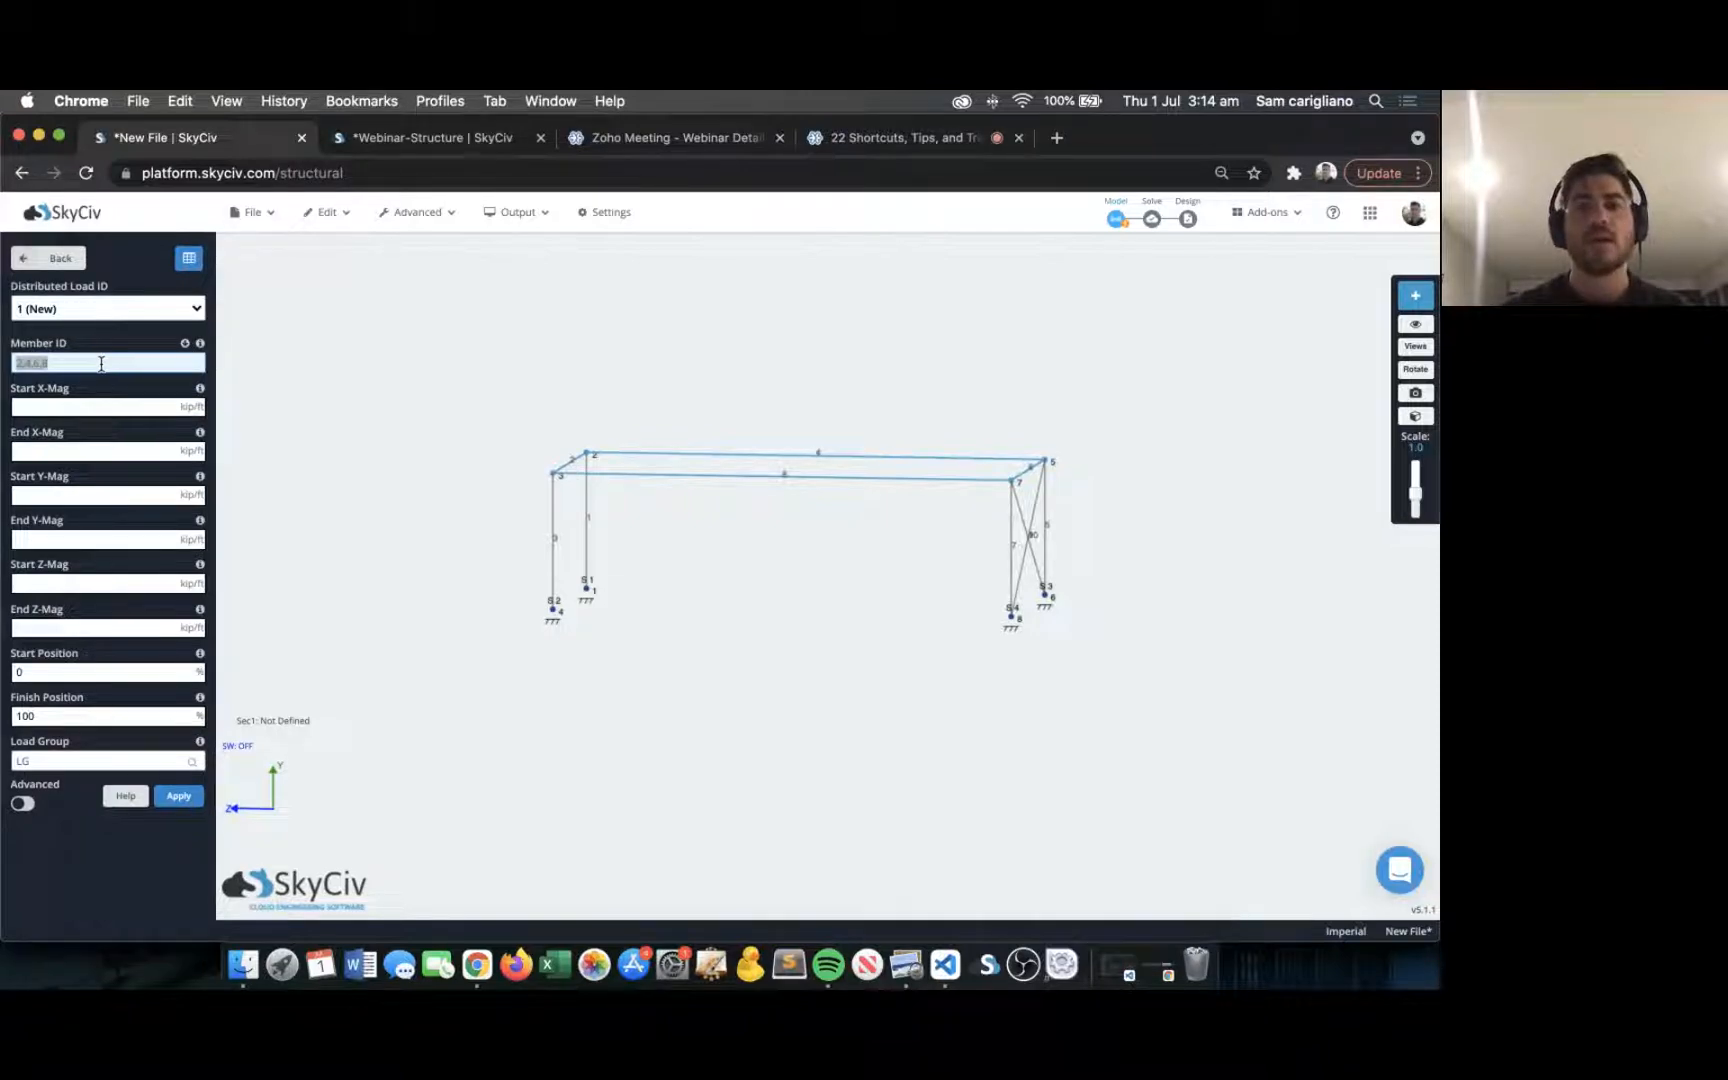
# Set the distributed load's start and end Y magnitudes to -1 kip/ft and apply it to the upper beams.
pyautogui.press('Tab')
pyautogui.press('Tab')
pyautogui.press('Tab')
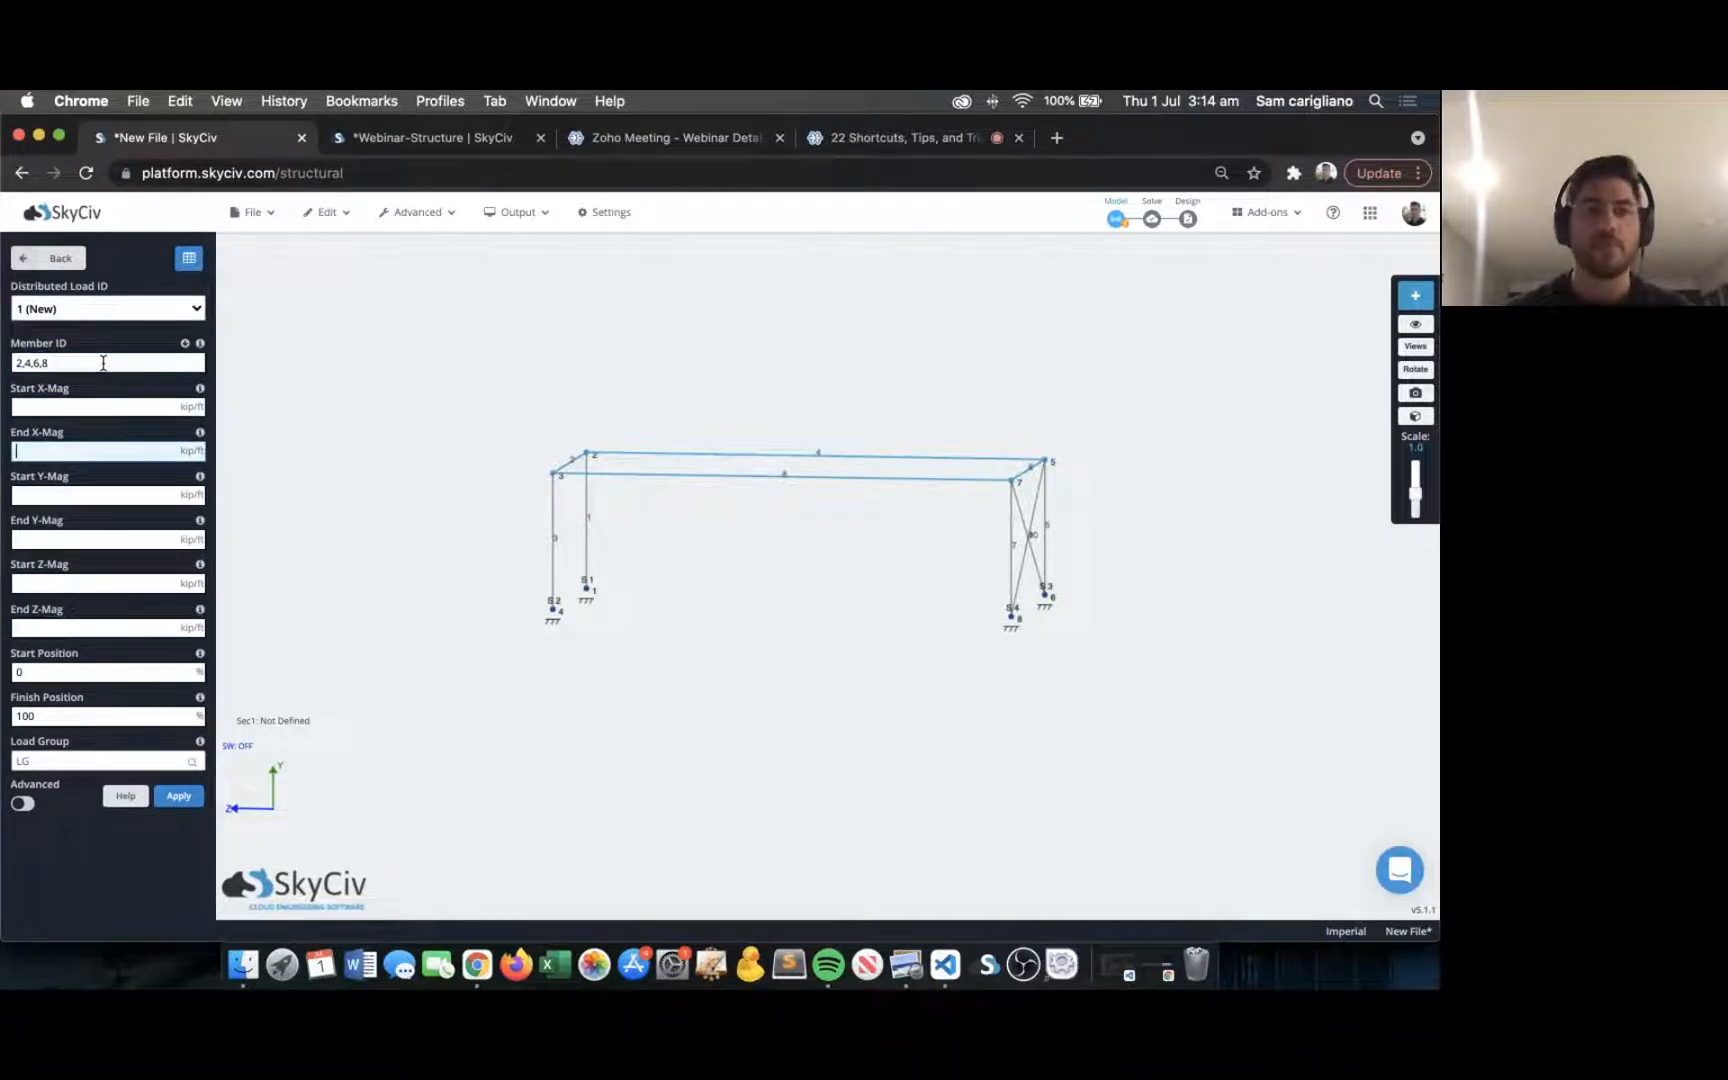
pyautogui.write('-1')
pyautogui.press('Tab')
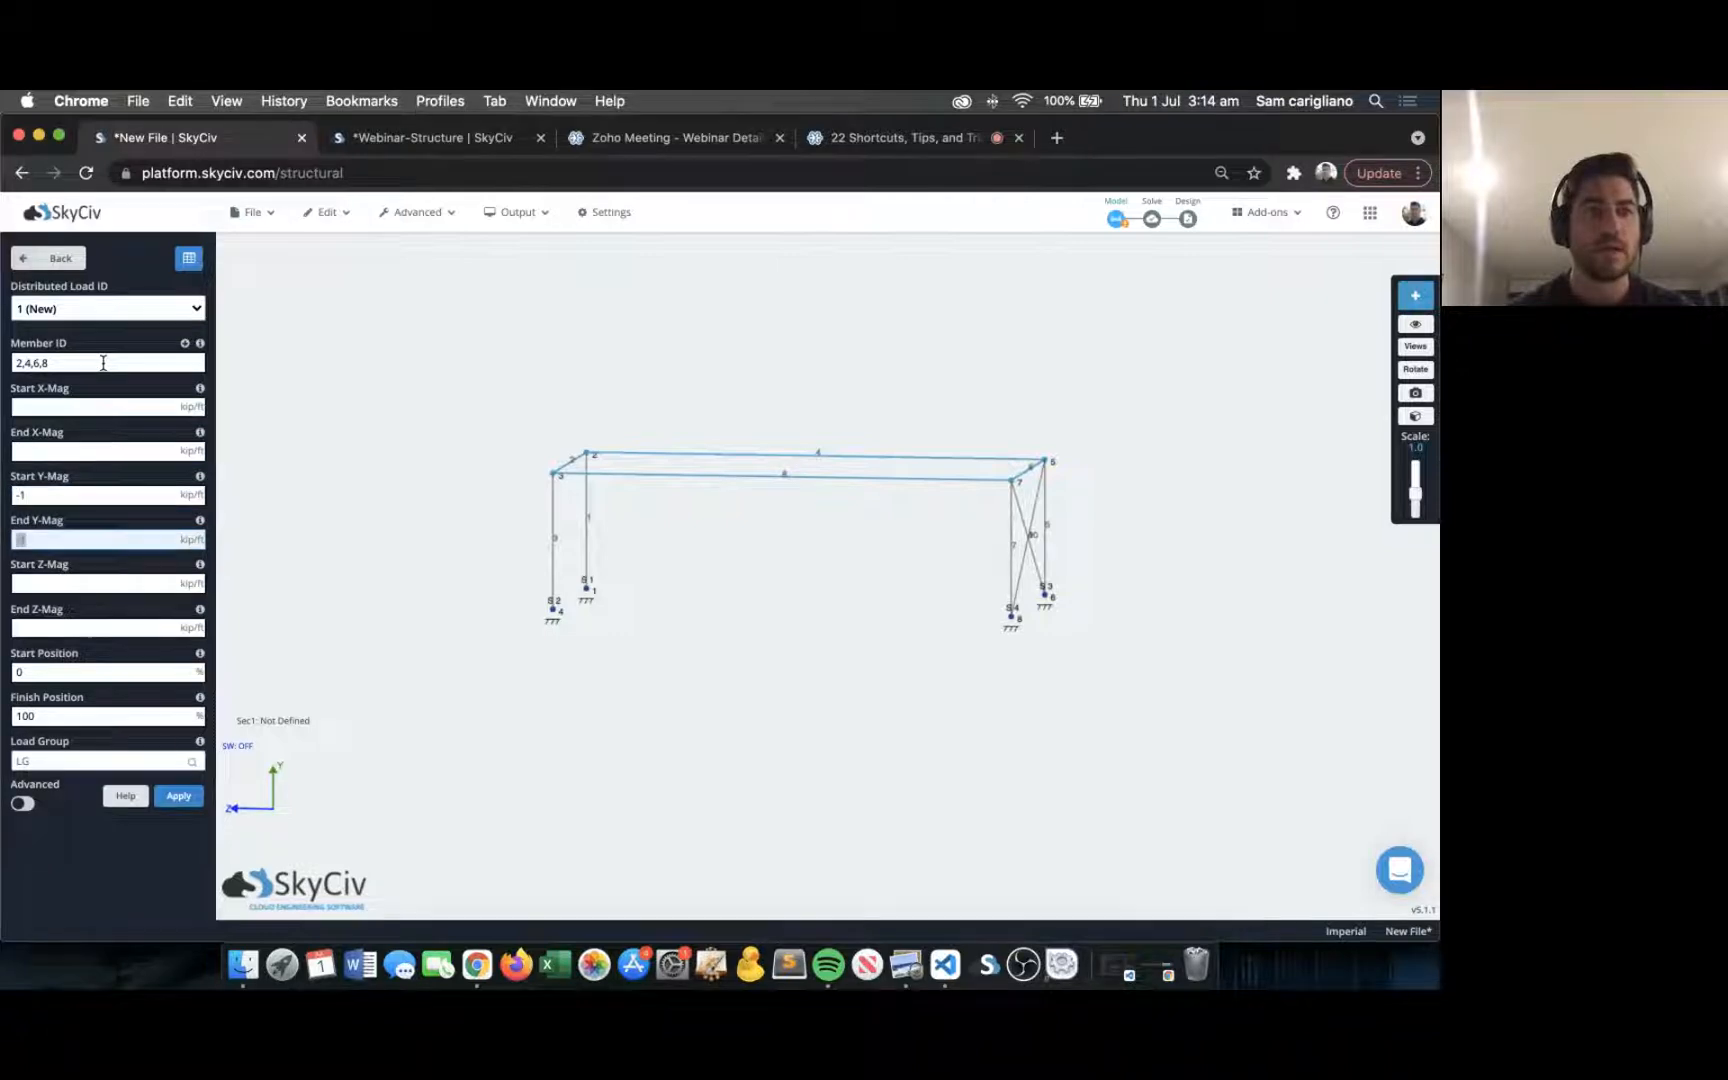
pyautogui.press('Return')
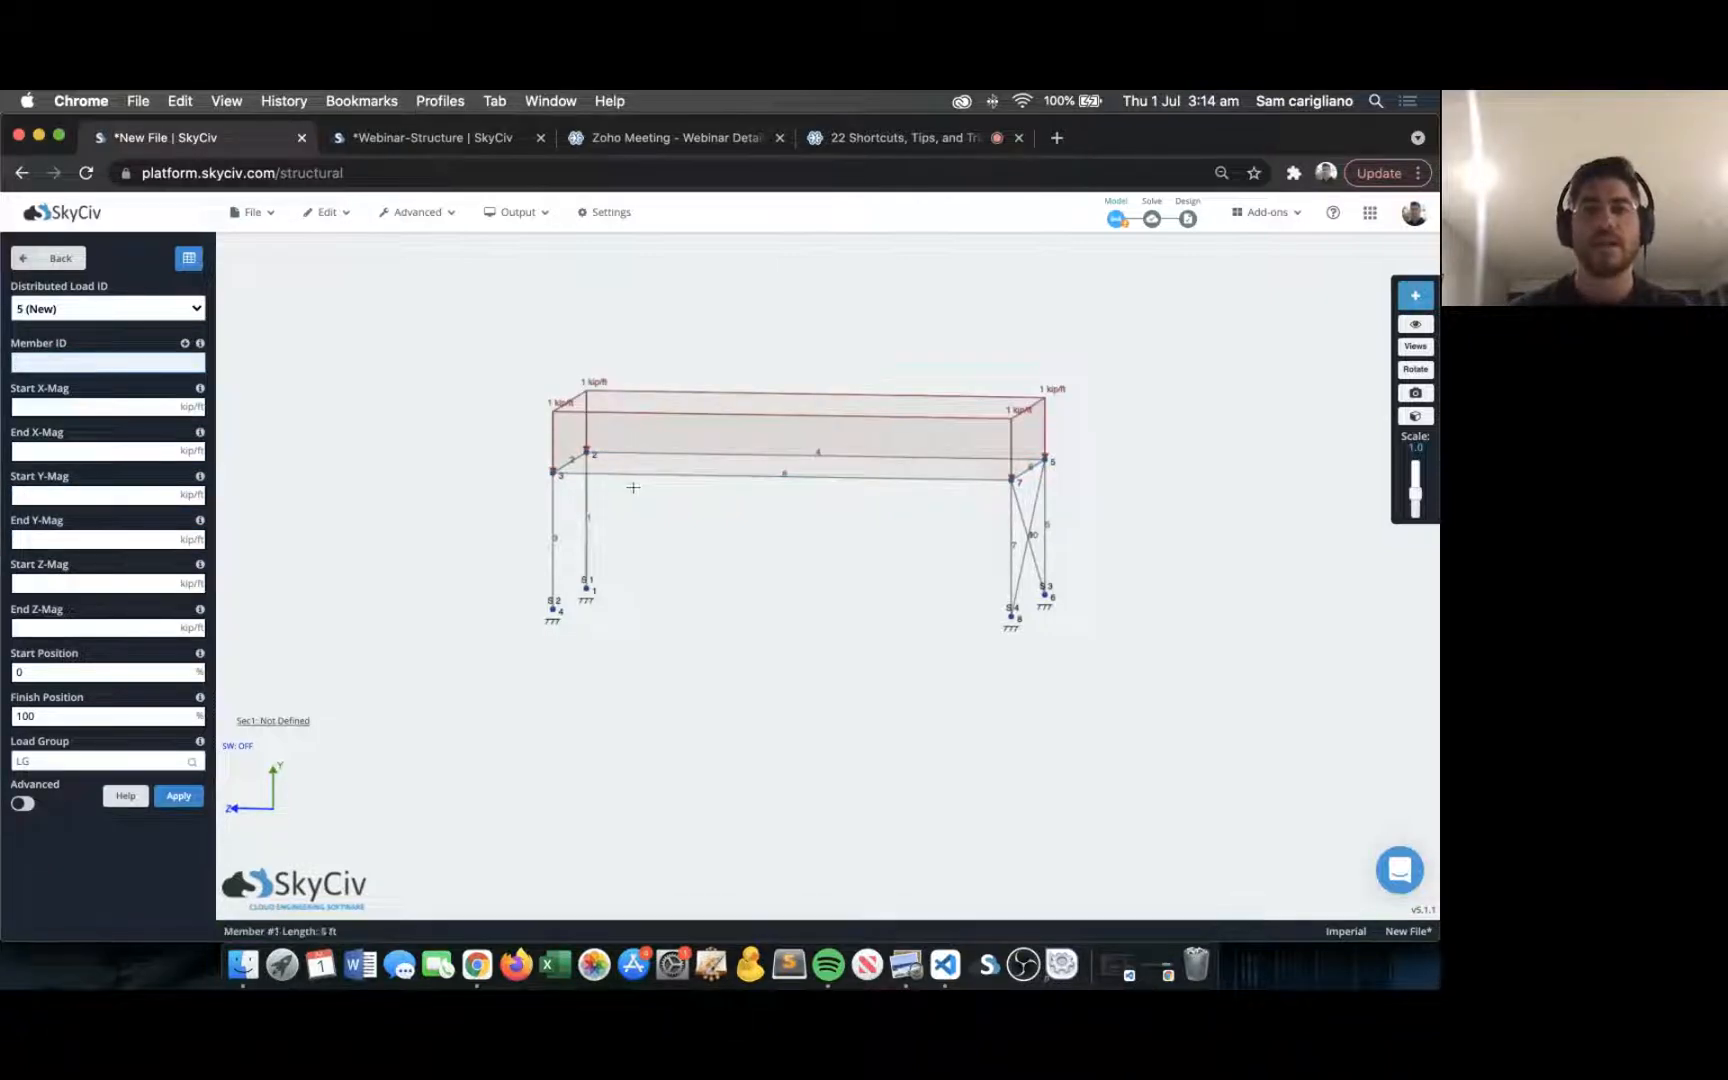
pyautogui.moveTo(1220, 405); pyautogui.dragTo(1174, 413)
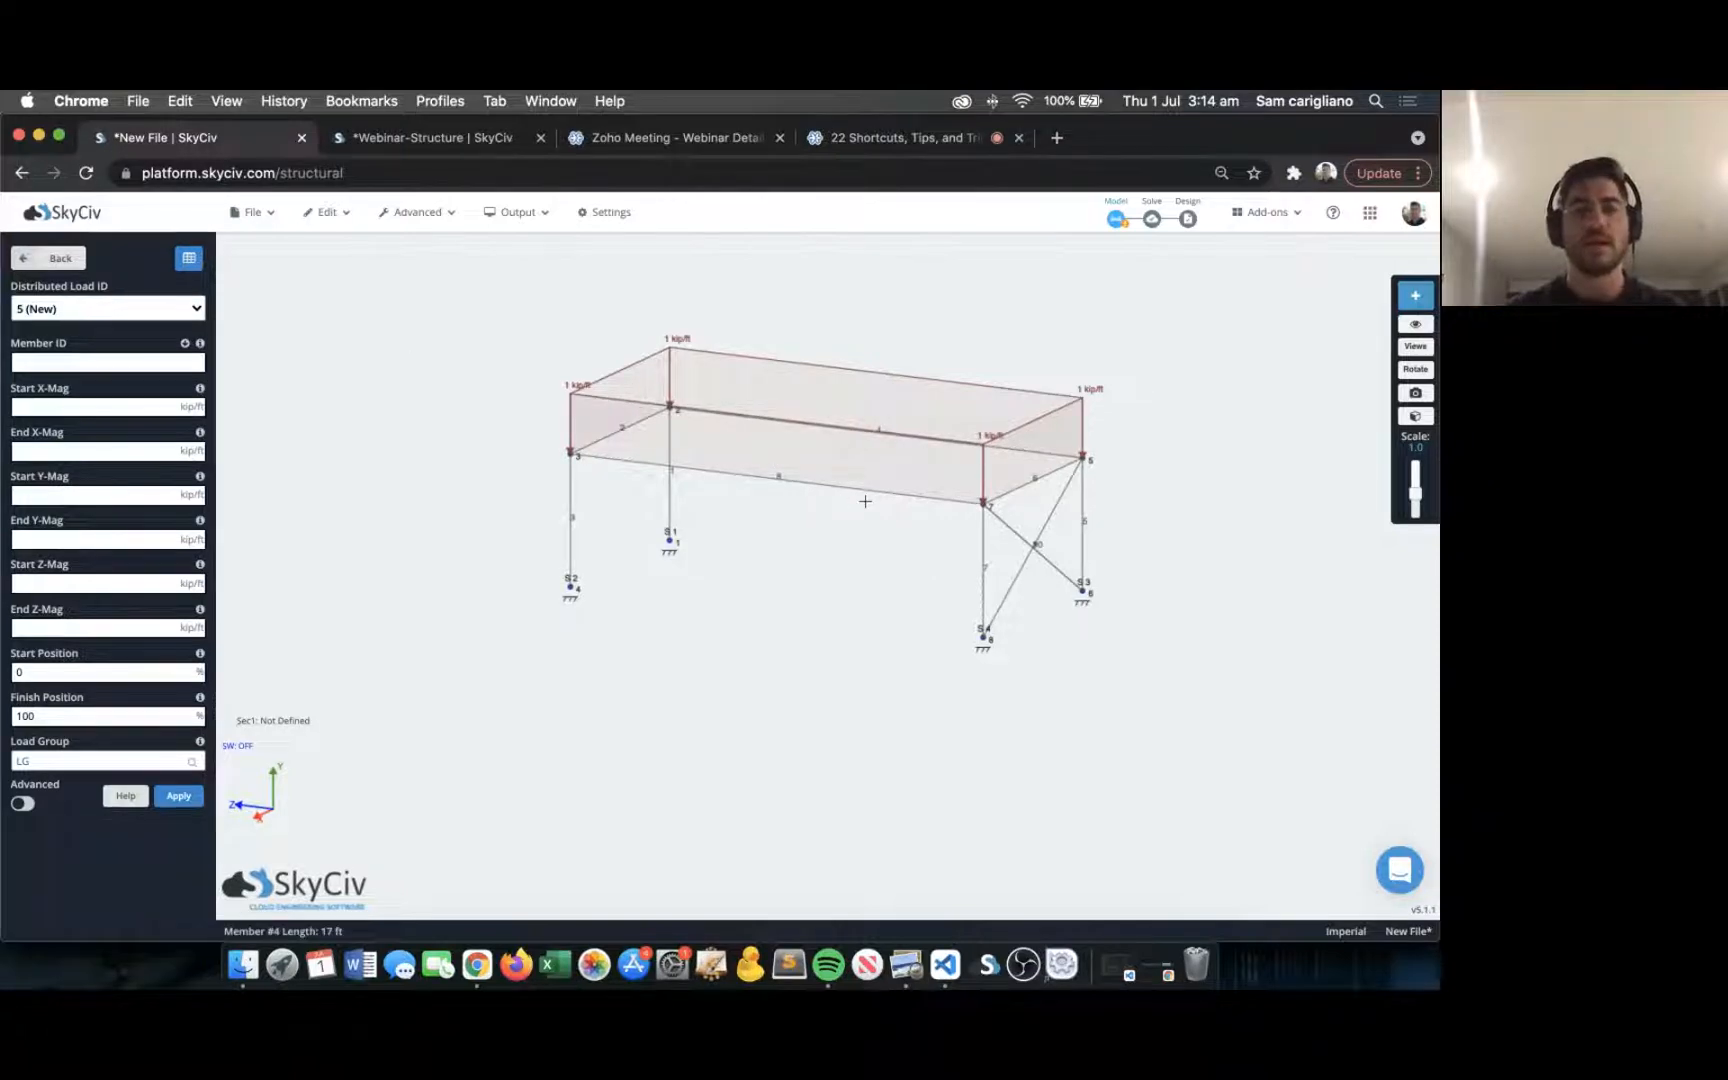
pyautogui.click(45, 259)
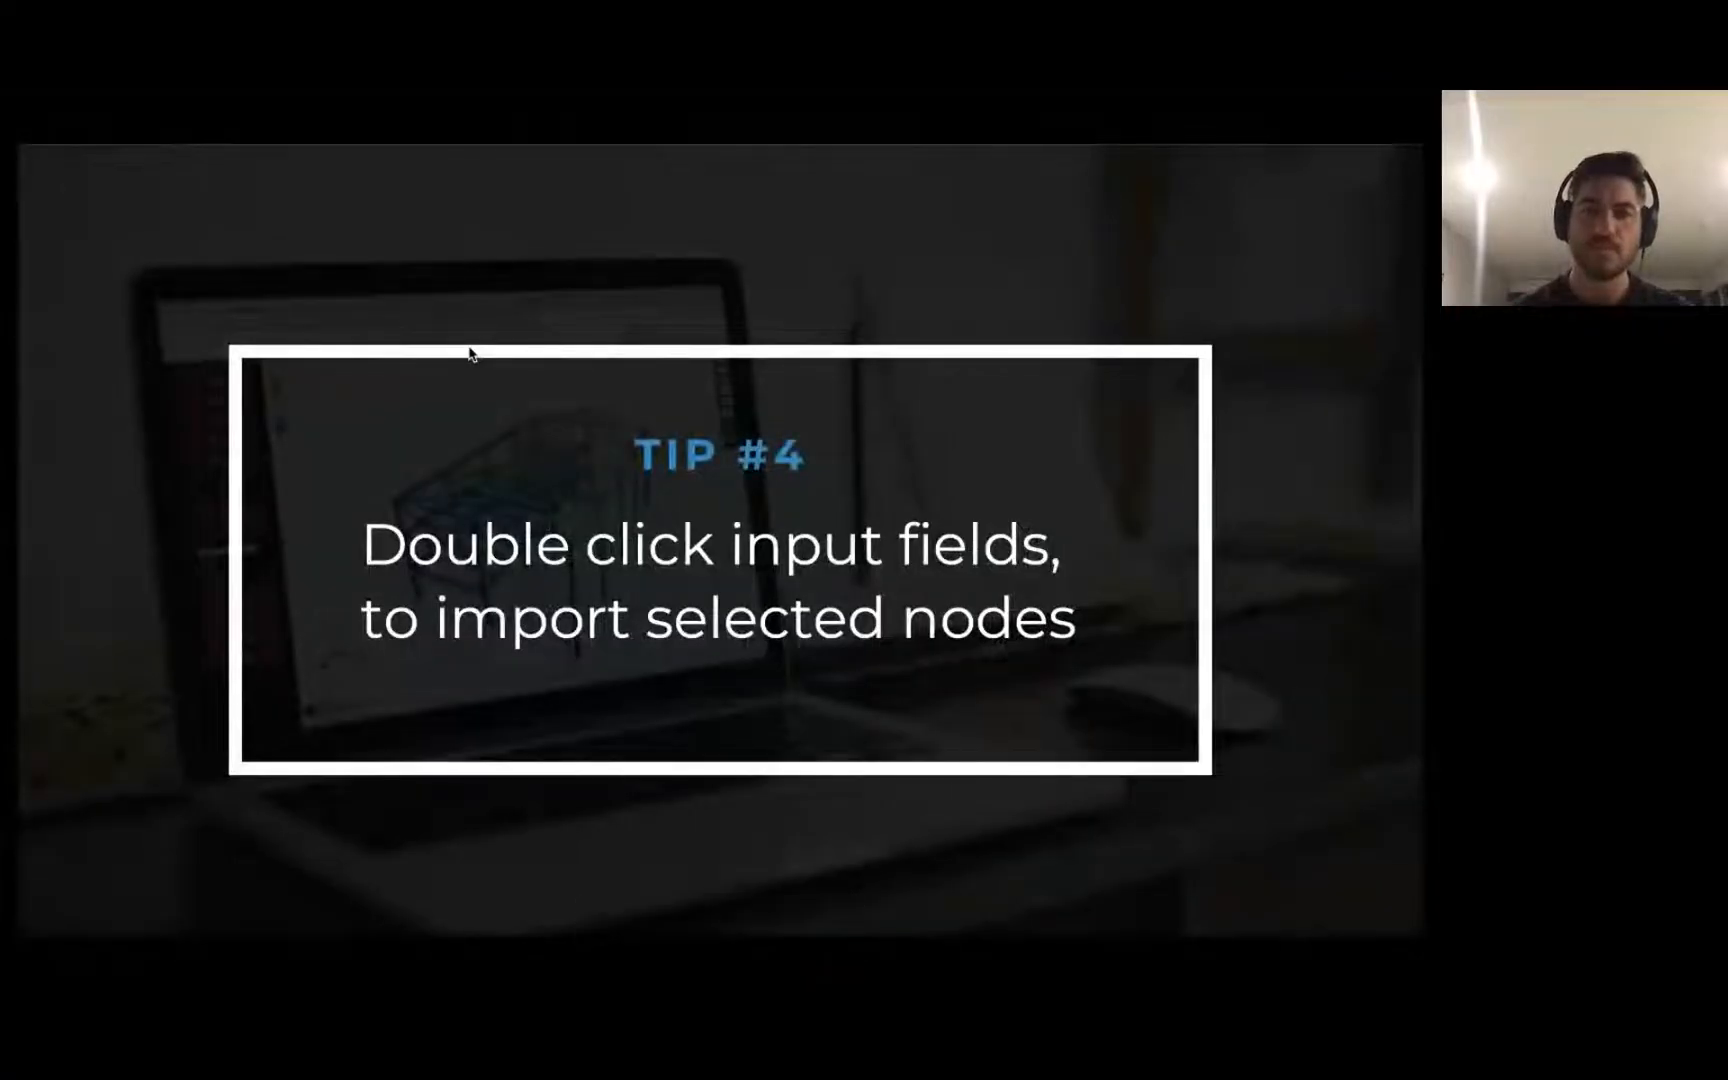
# Advance the presentation to the Tip #5 slide and return to the frame model in SkyCiv.
pyautogui.press('Right')
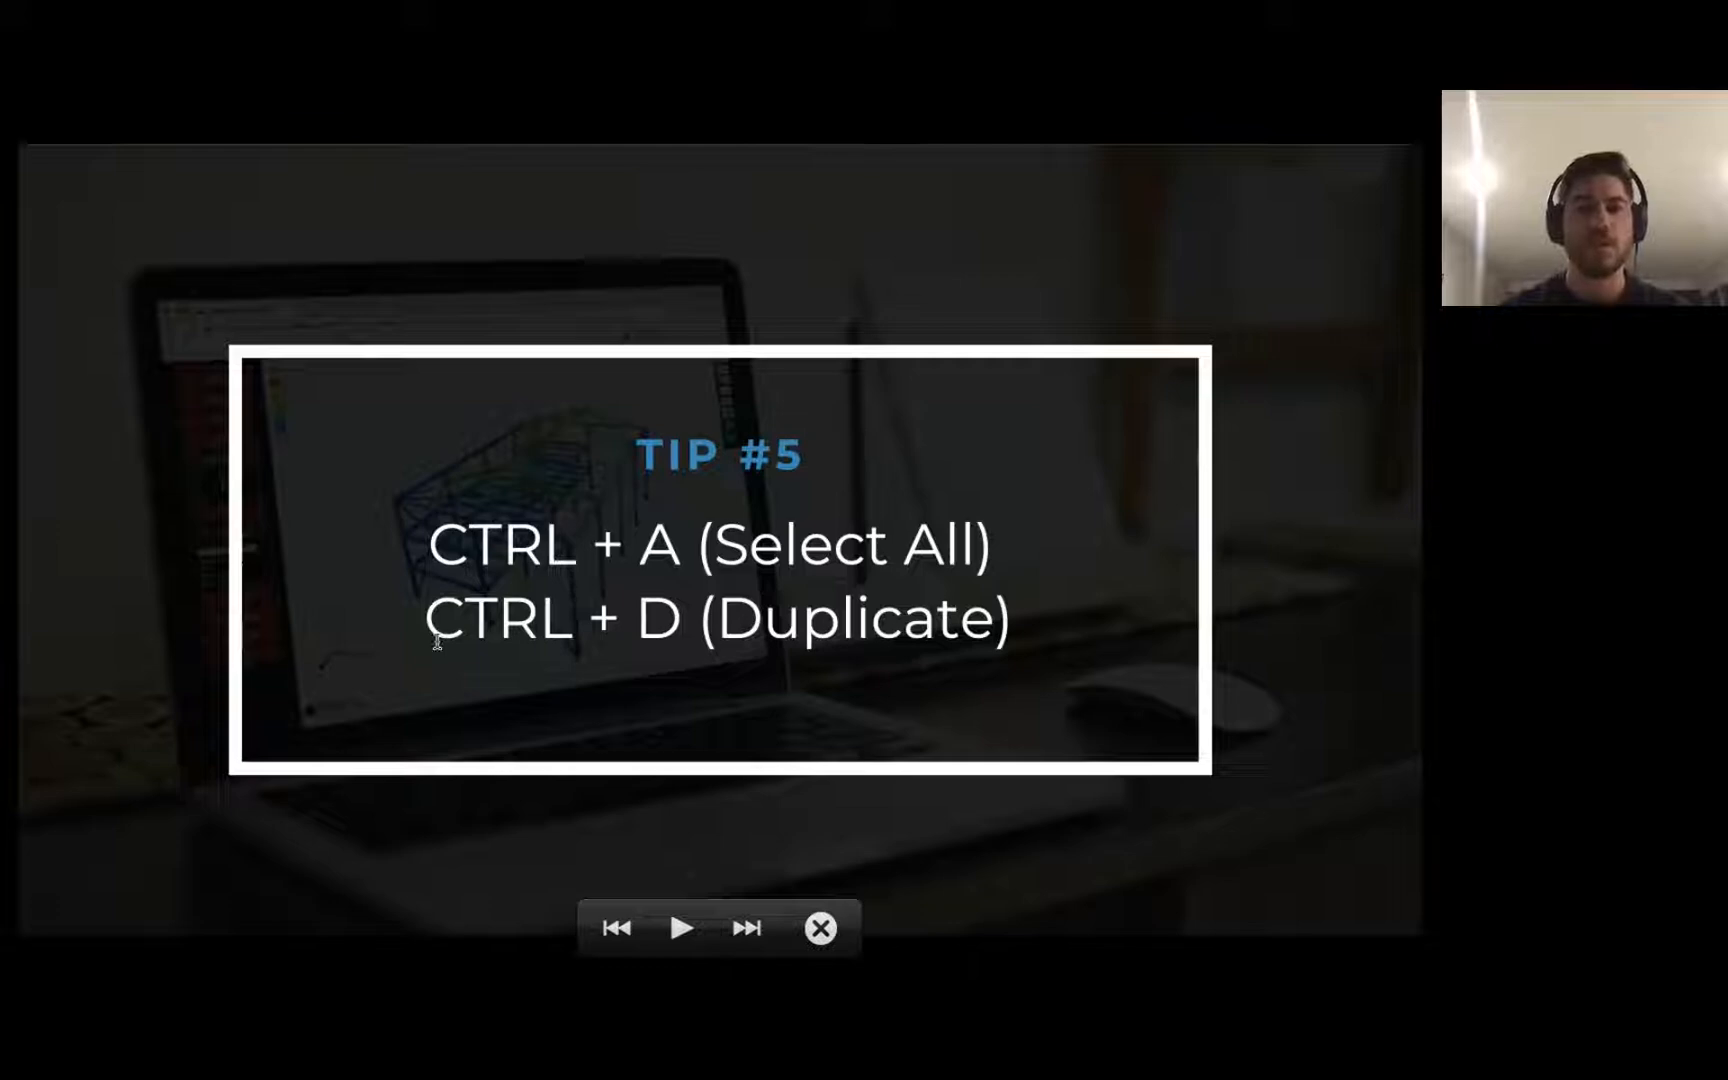
pyautogui.hotkey('ctrl', 'Left')
pyautogui.moveTo(955, 428); pyautogui.dragTo(833, 440)
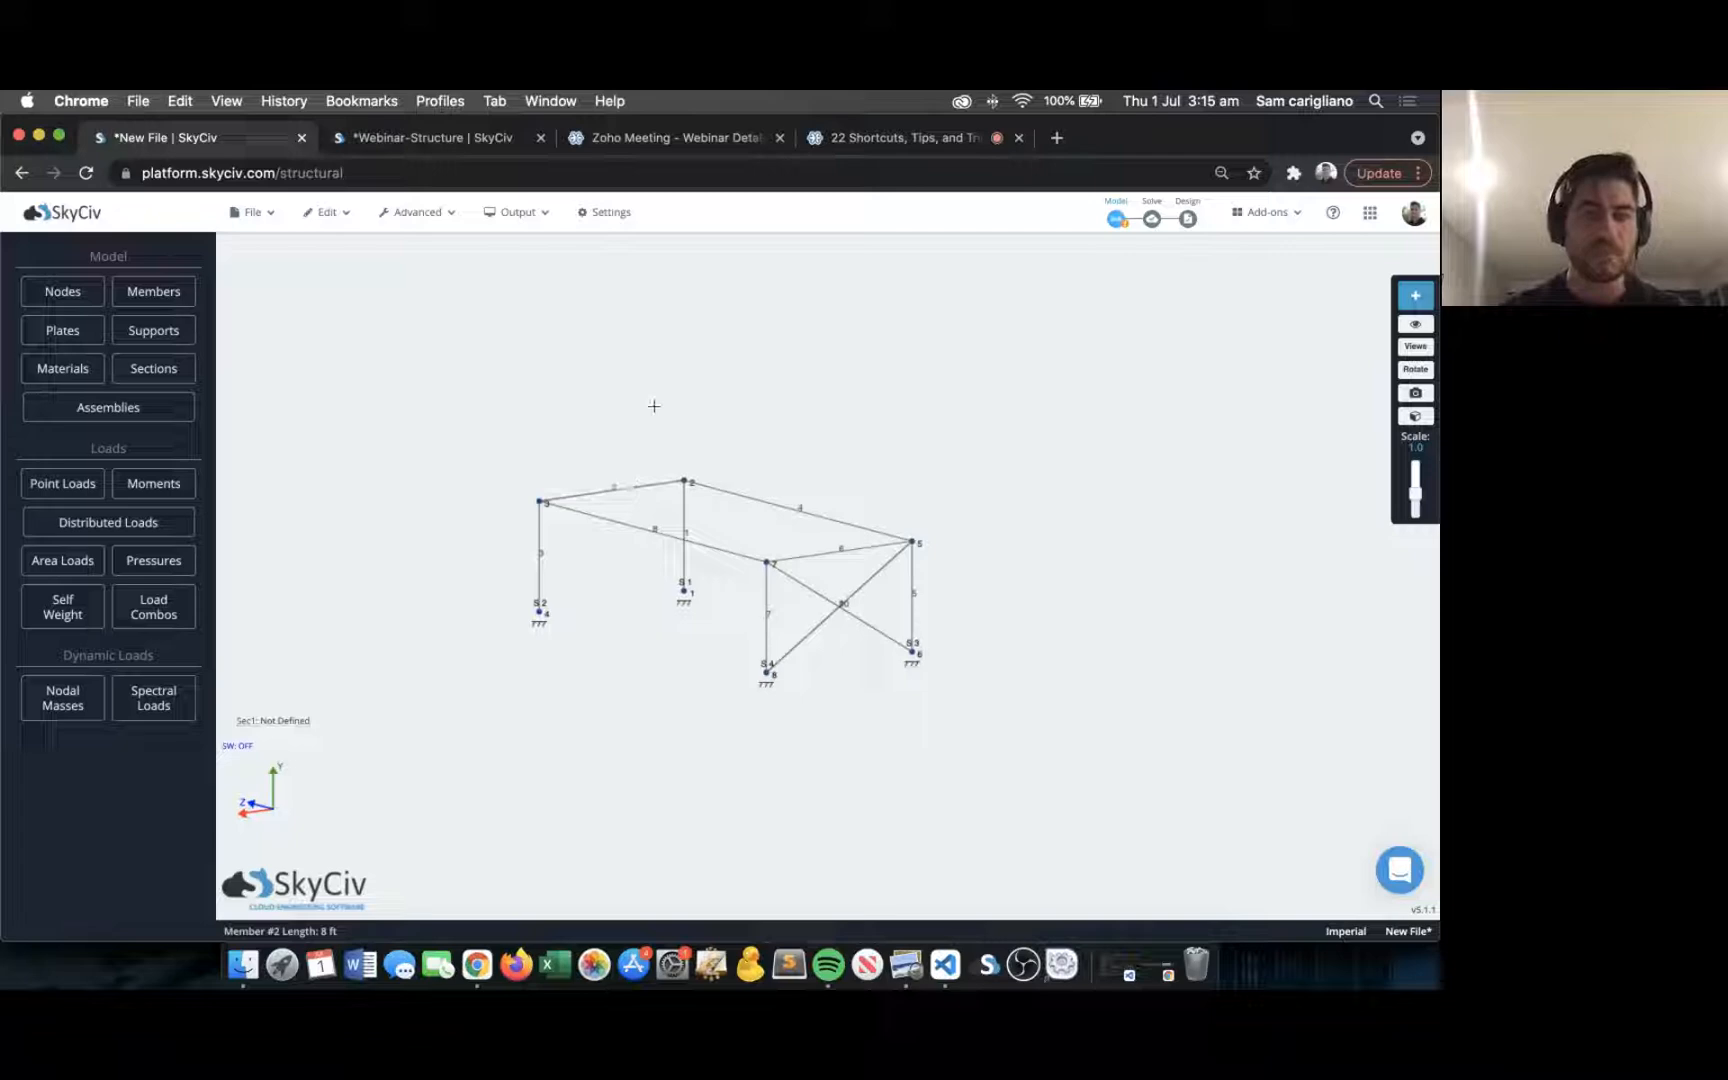
# Select the whole frame and repeat it linearly 3 times along the positive X-axis at 8 ft spacing, including connected supports and loads.
pyautogui.press('super+a')
pyautogui.press('r')
pyautogui.moveTo(675, 427); pyautogui.dragTo(862, 357)
pyautogui.click(712, 446)
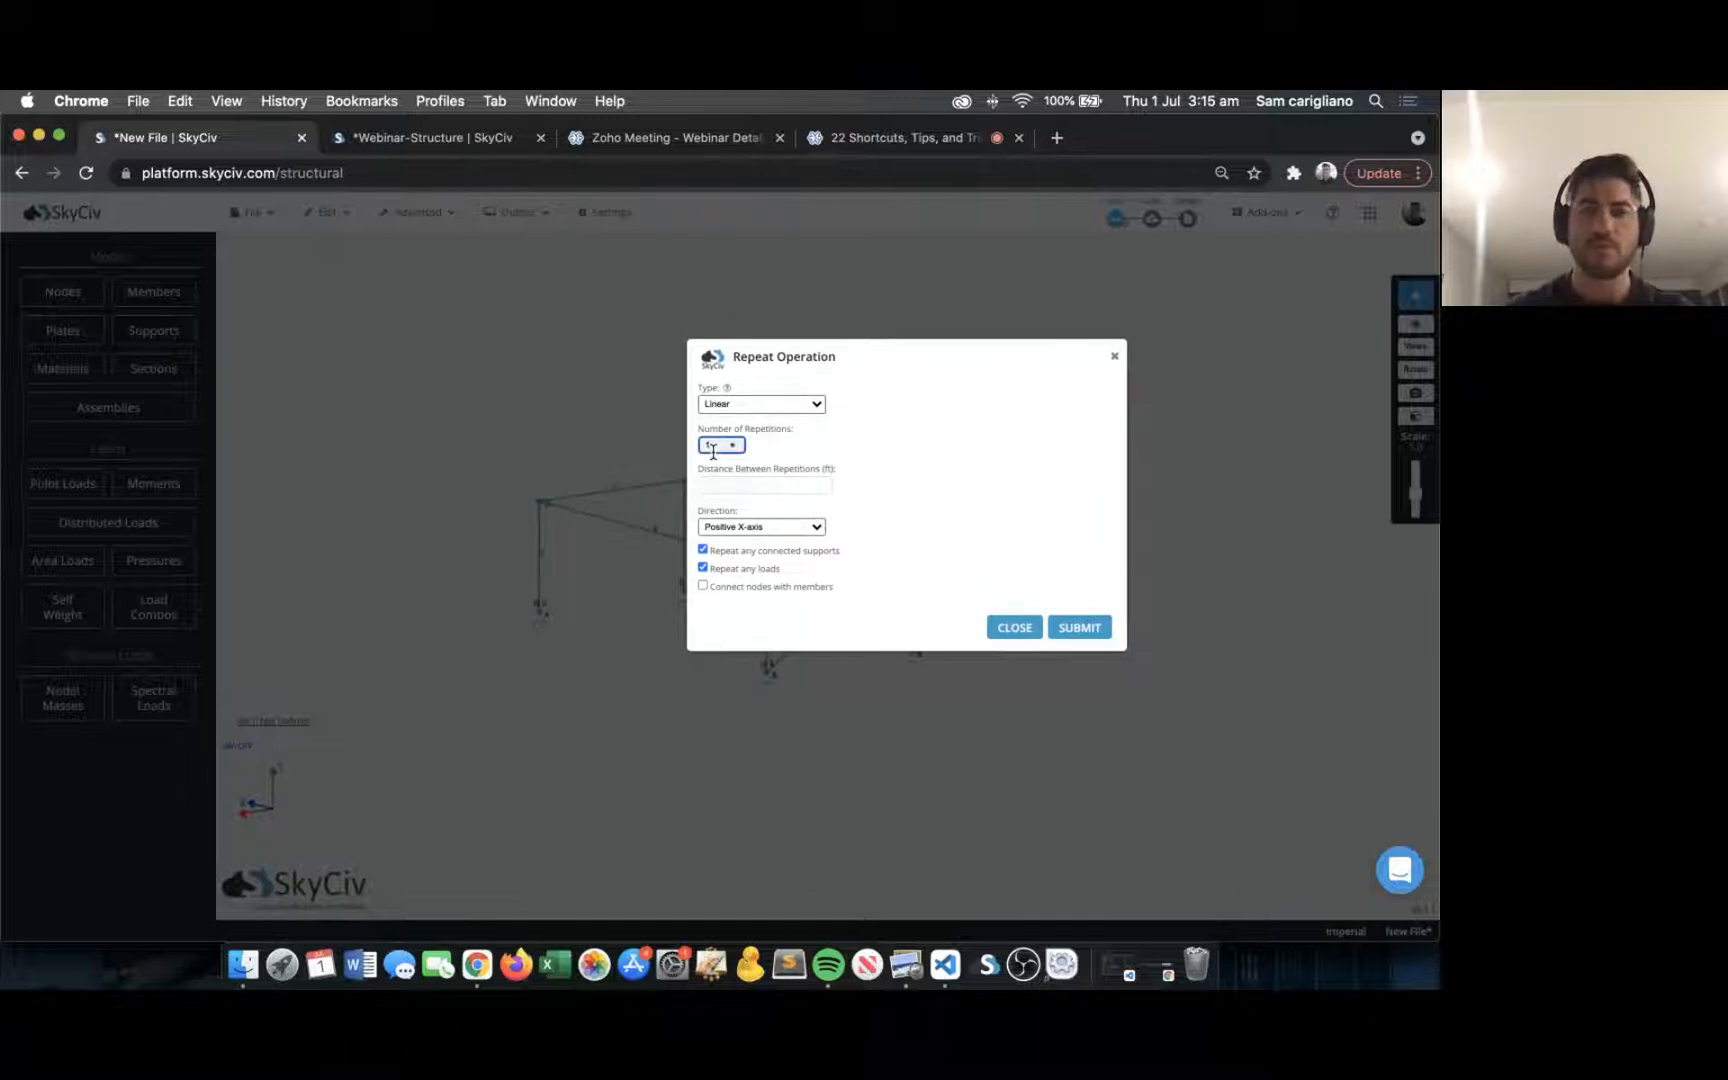
pyautogui.click(719, 488)
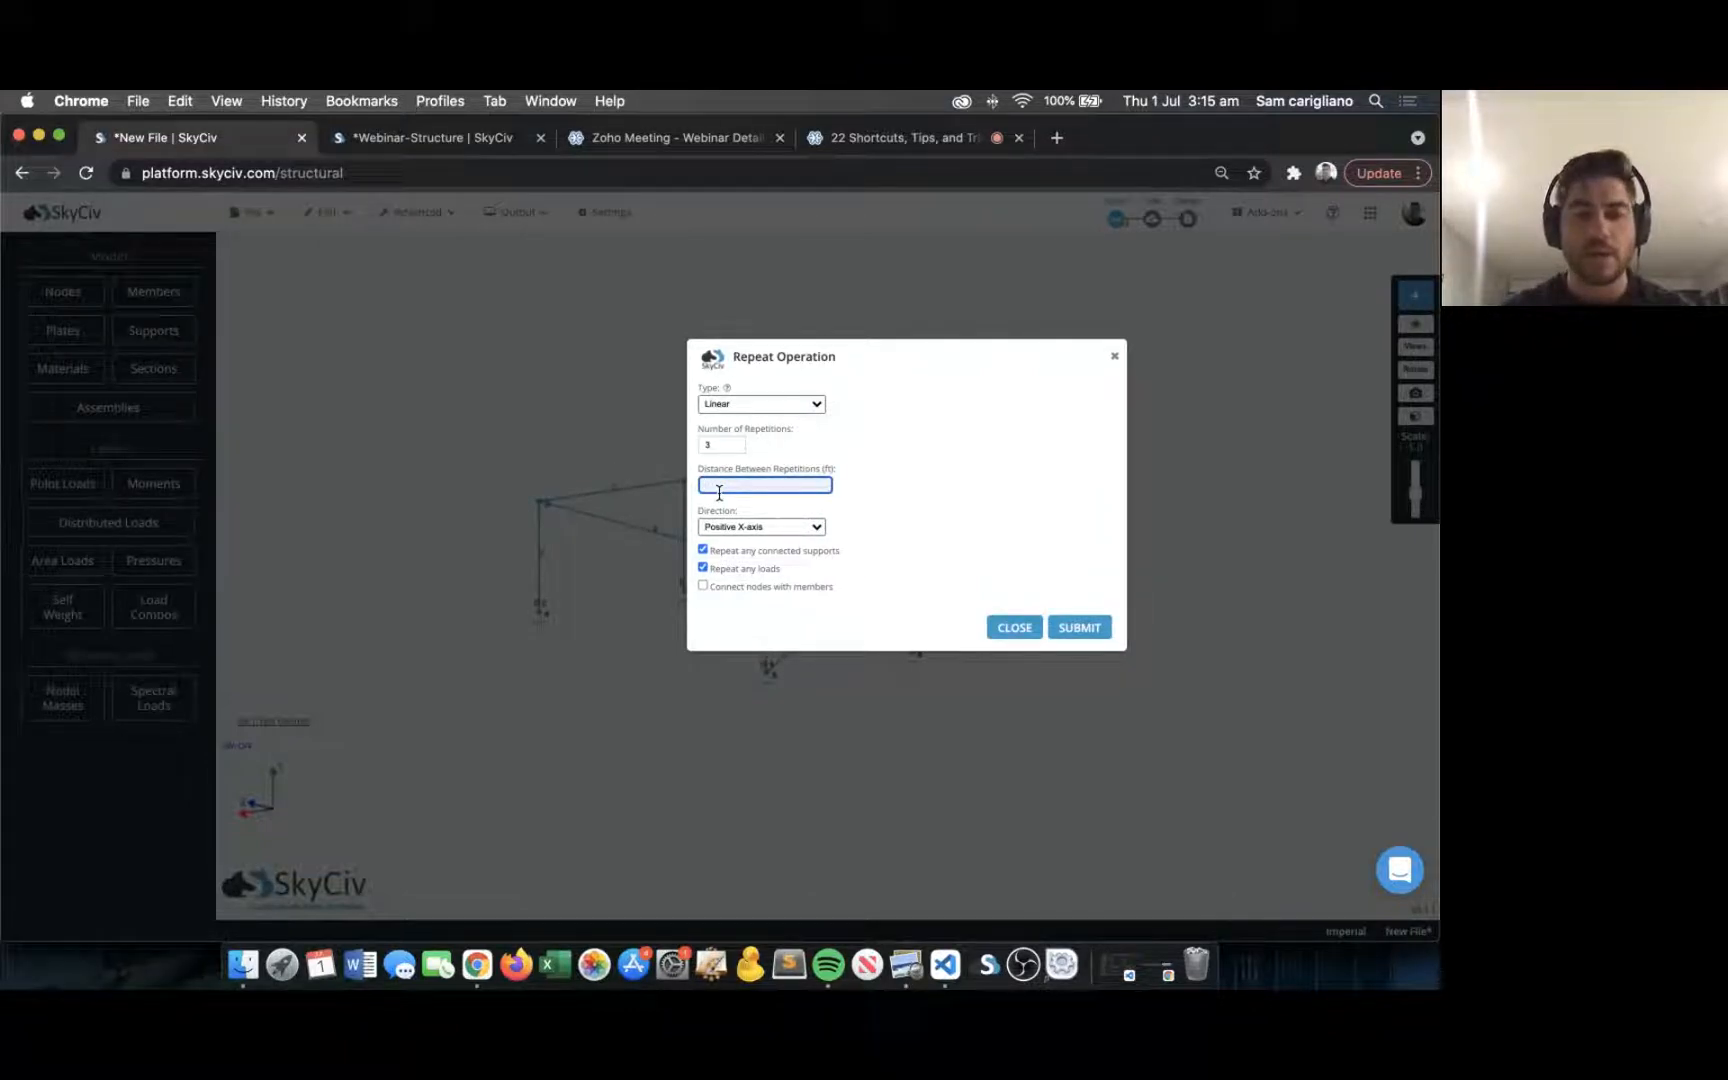
pyautogui.write('8')
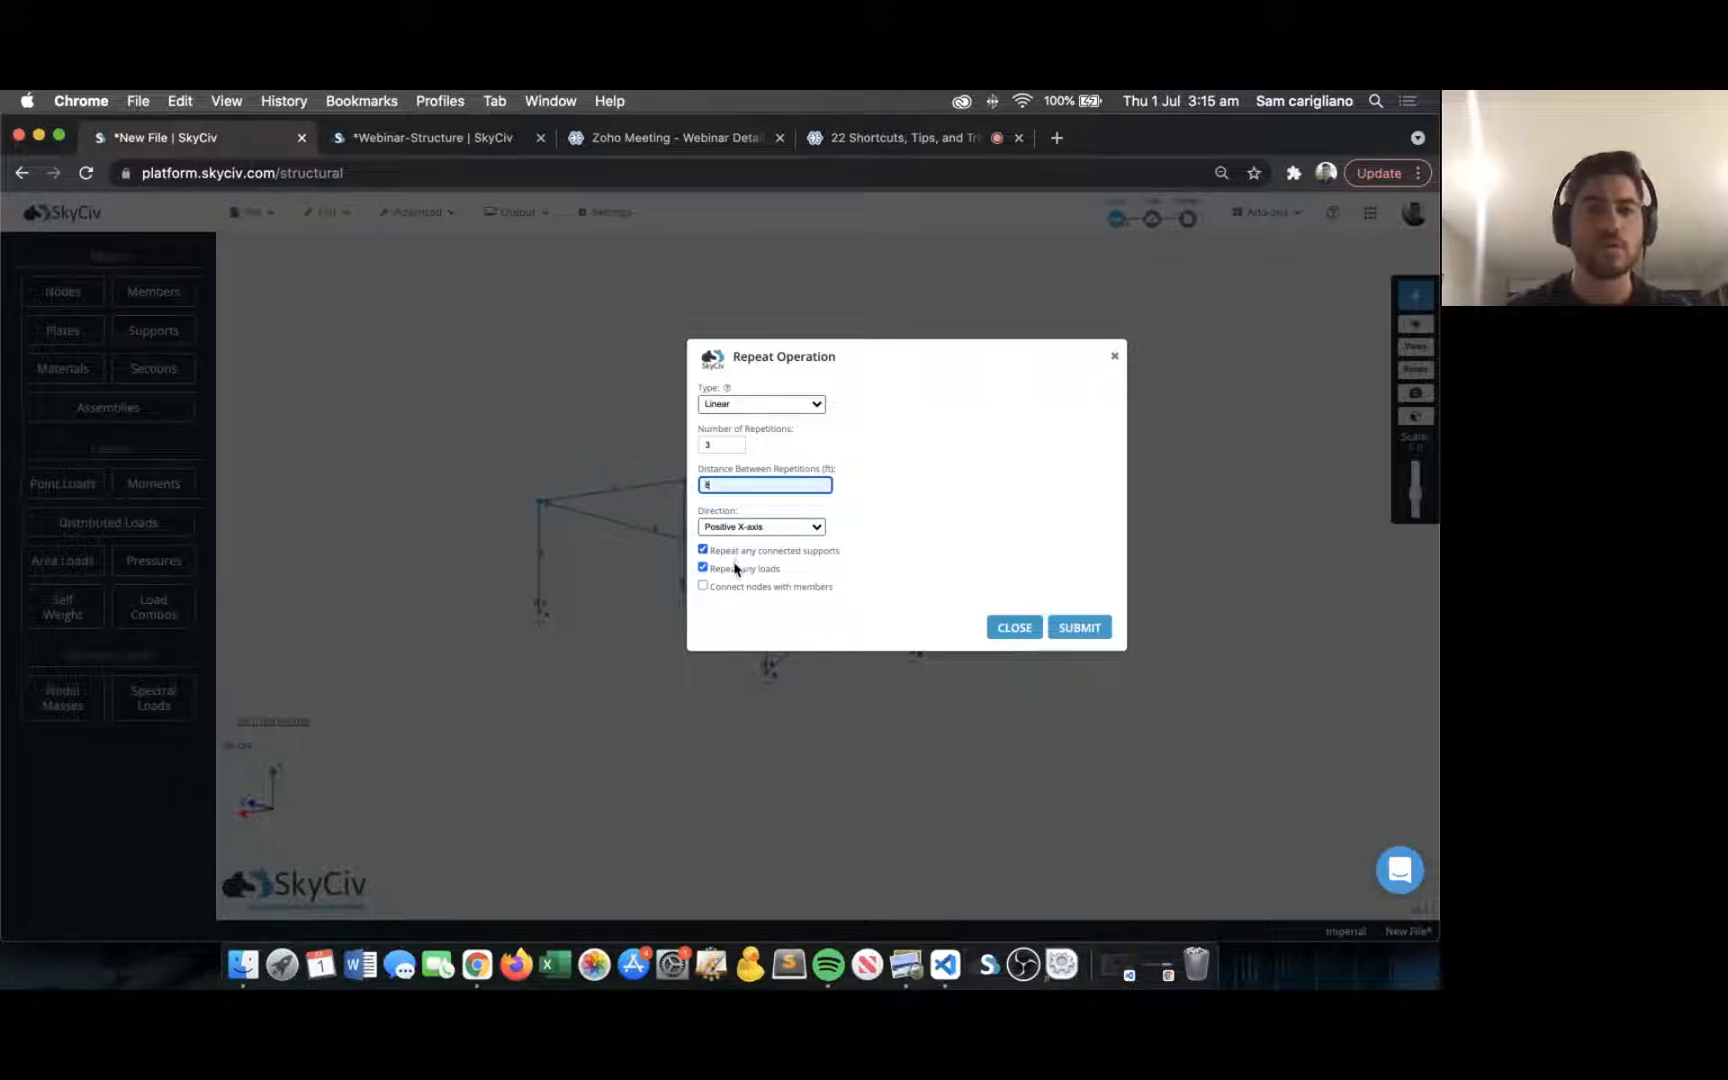
pyautogui.click(1080, 628)
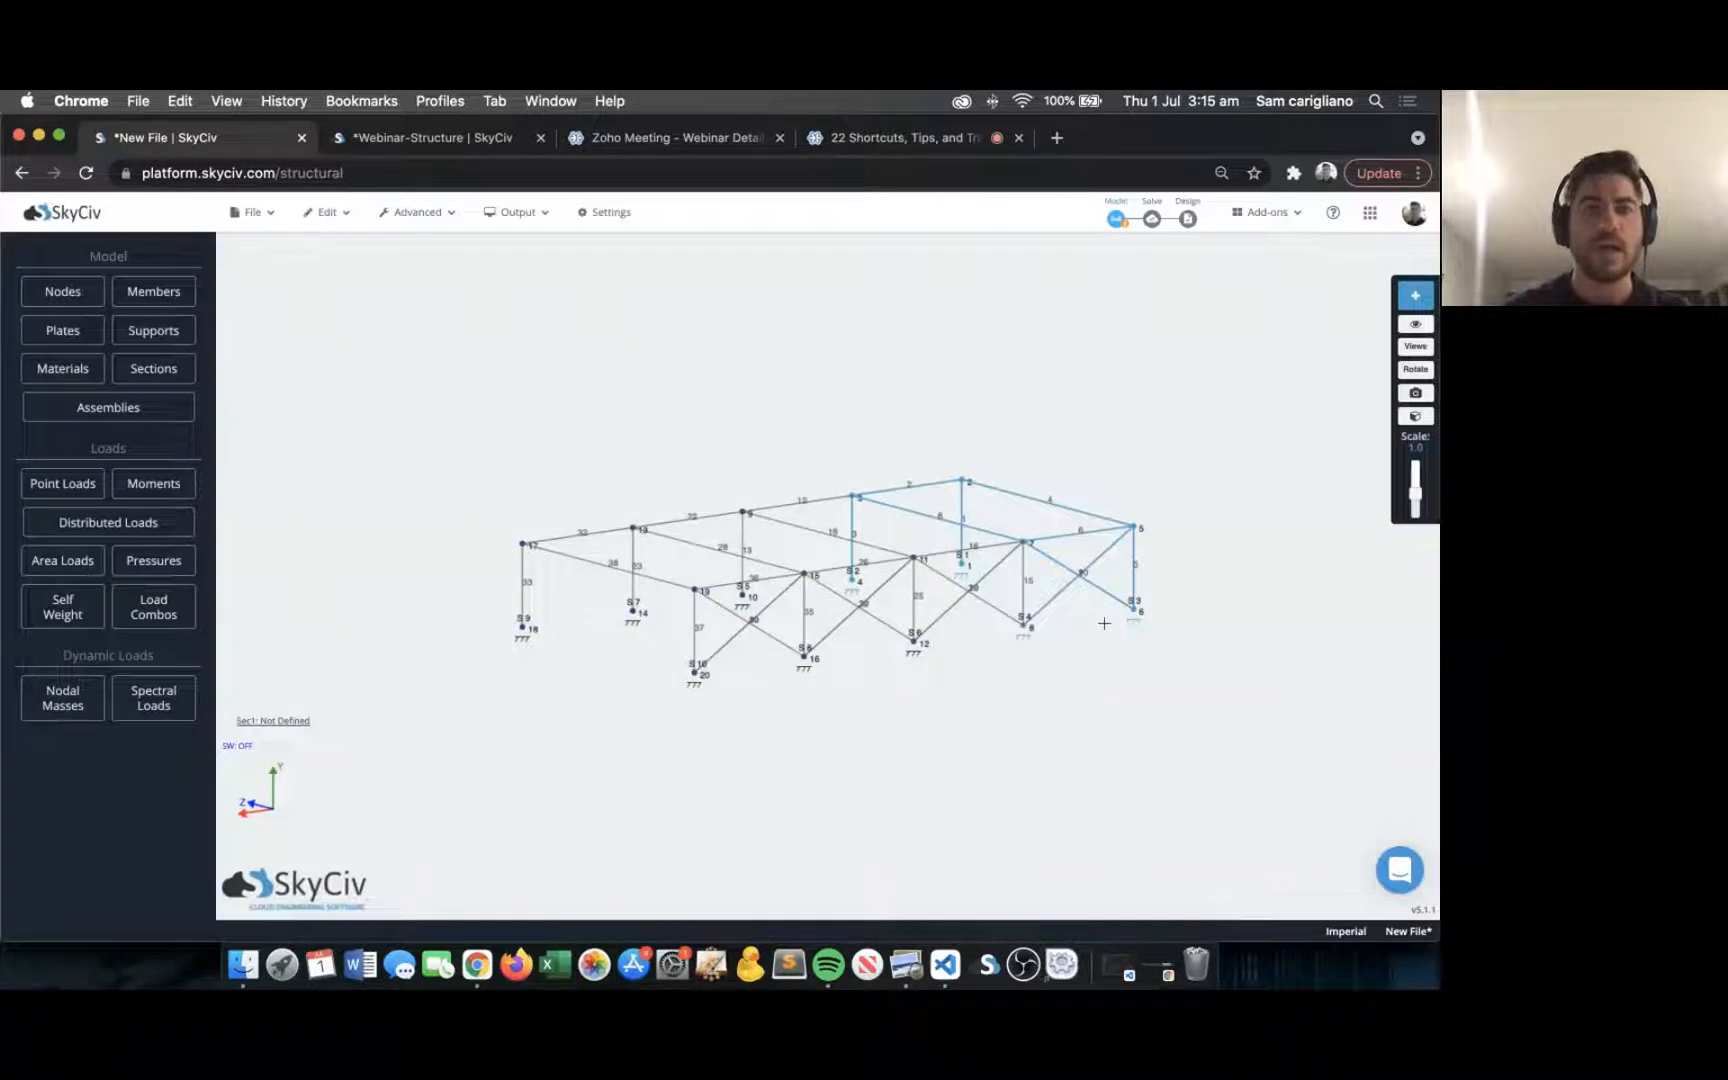
# Inspect the repeated frame and check member 2's length in its properties, closing them when finished.
pyautogui.moveTo(842, 396); pyautogui.dragTo(784, 398)
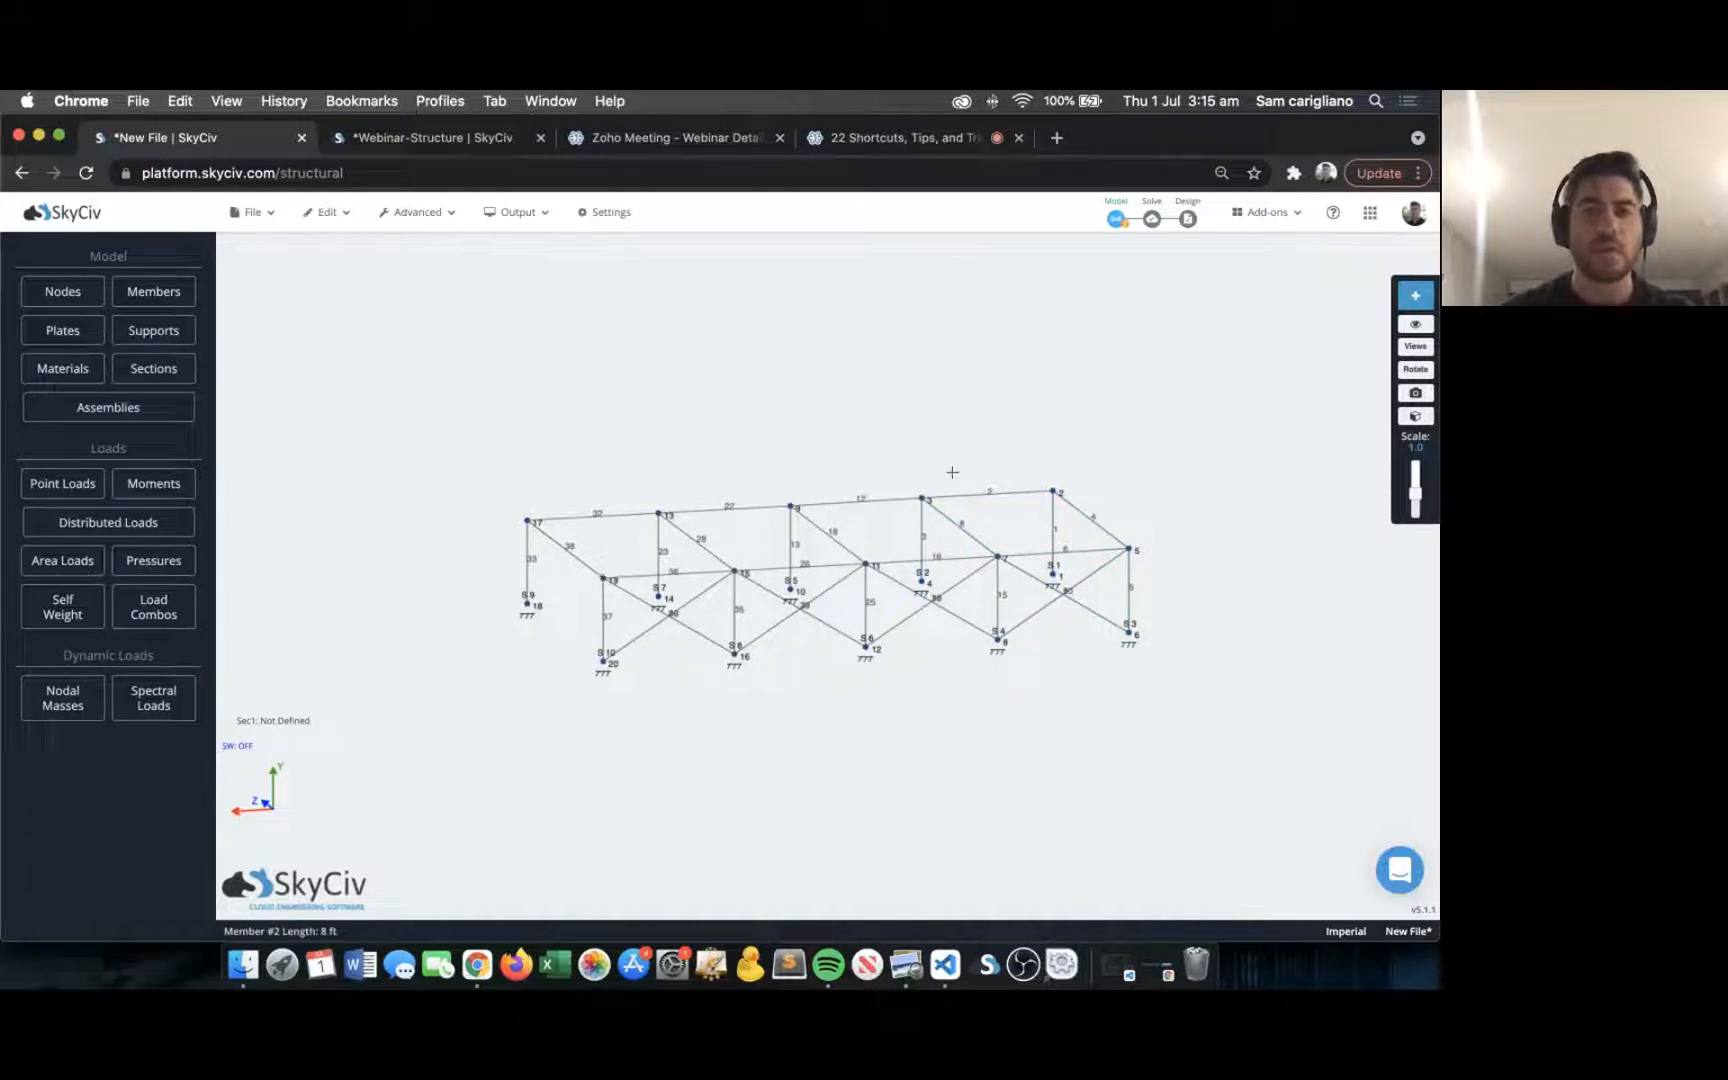
pyautogui.scroll(3, 960, 482)
pyautogui.scroll(2, 968, 495)
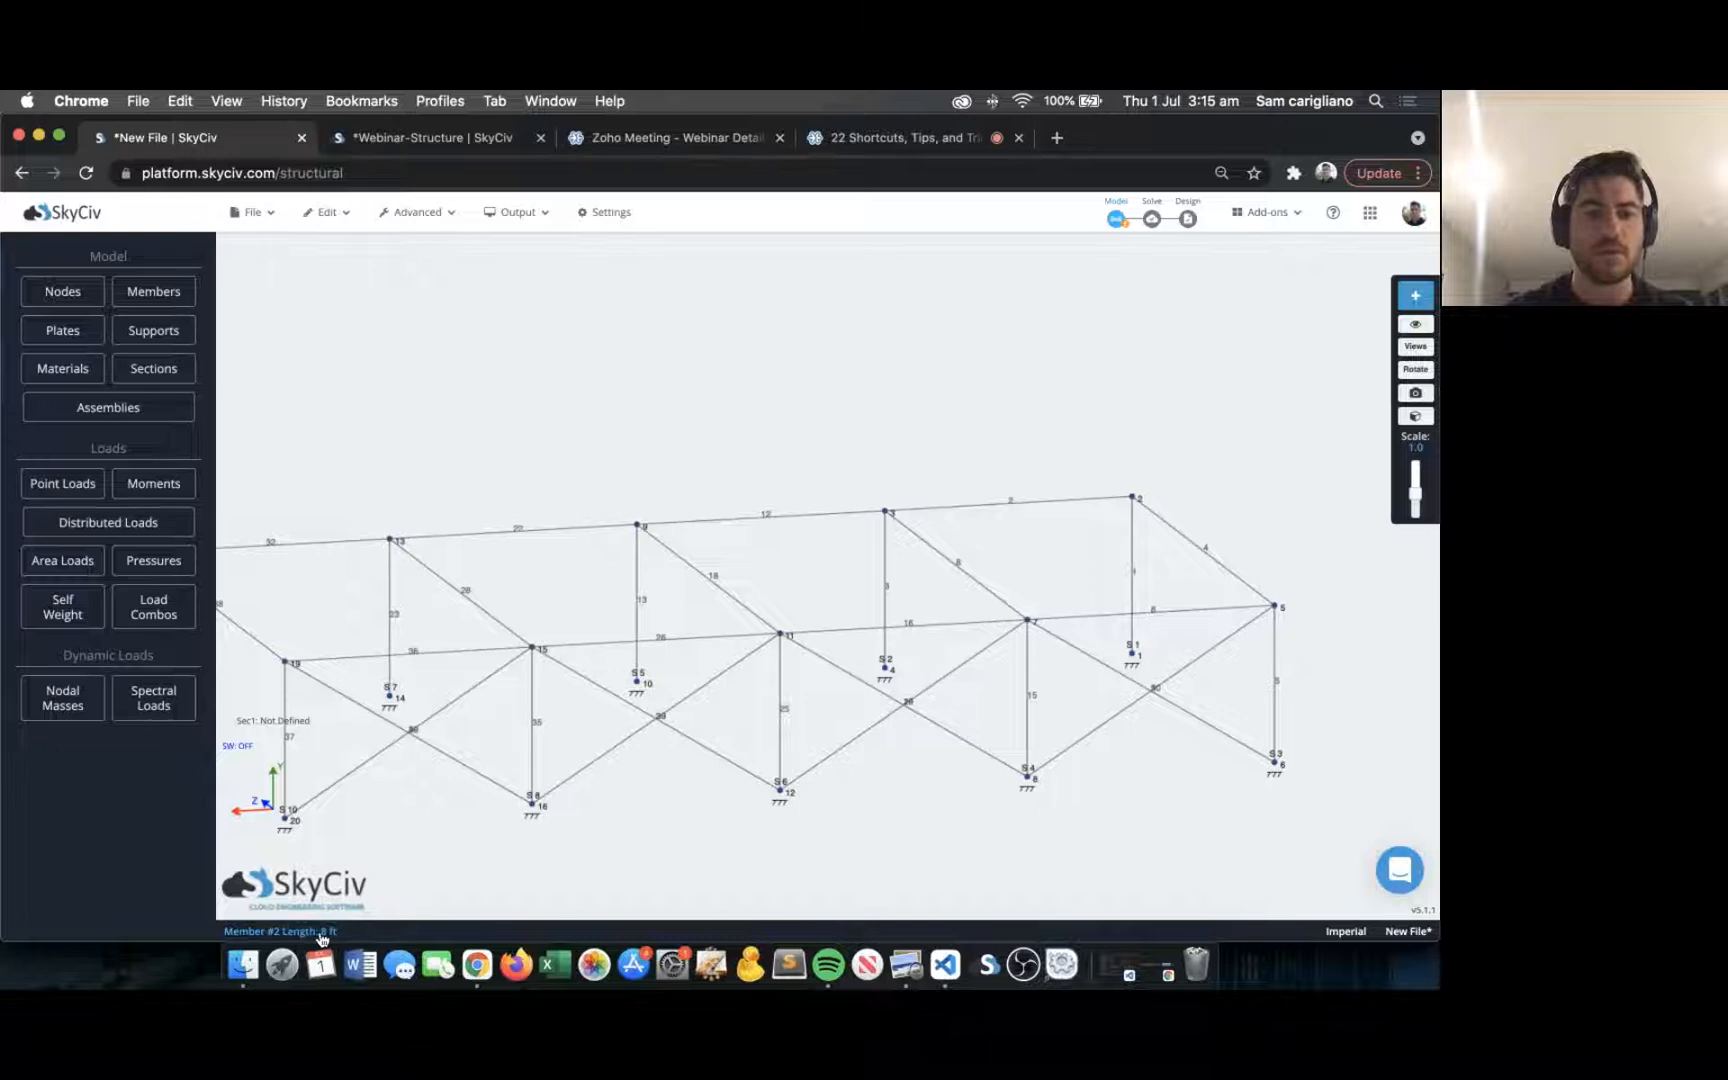
pyautogui.click(949, 506)
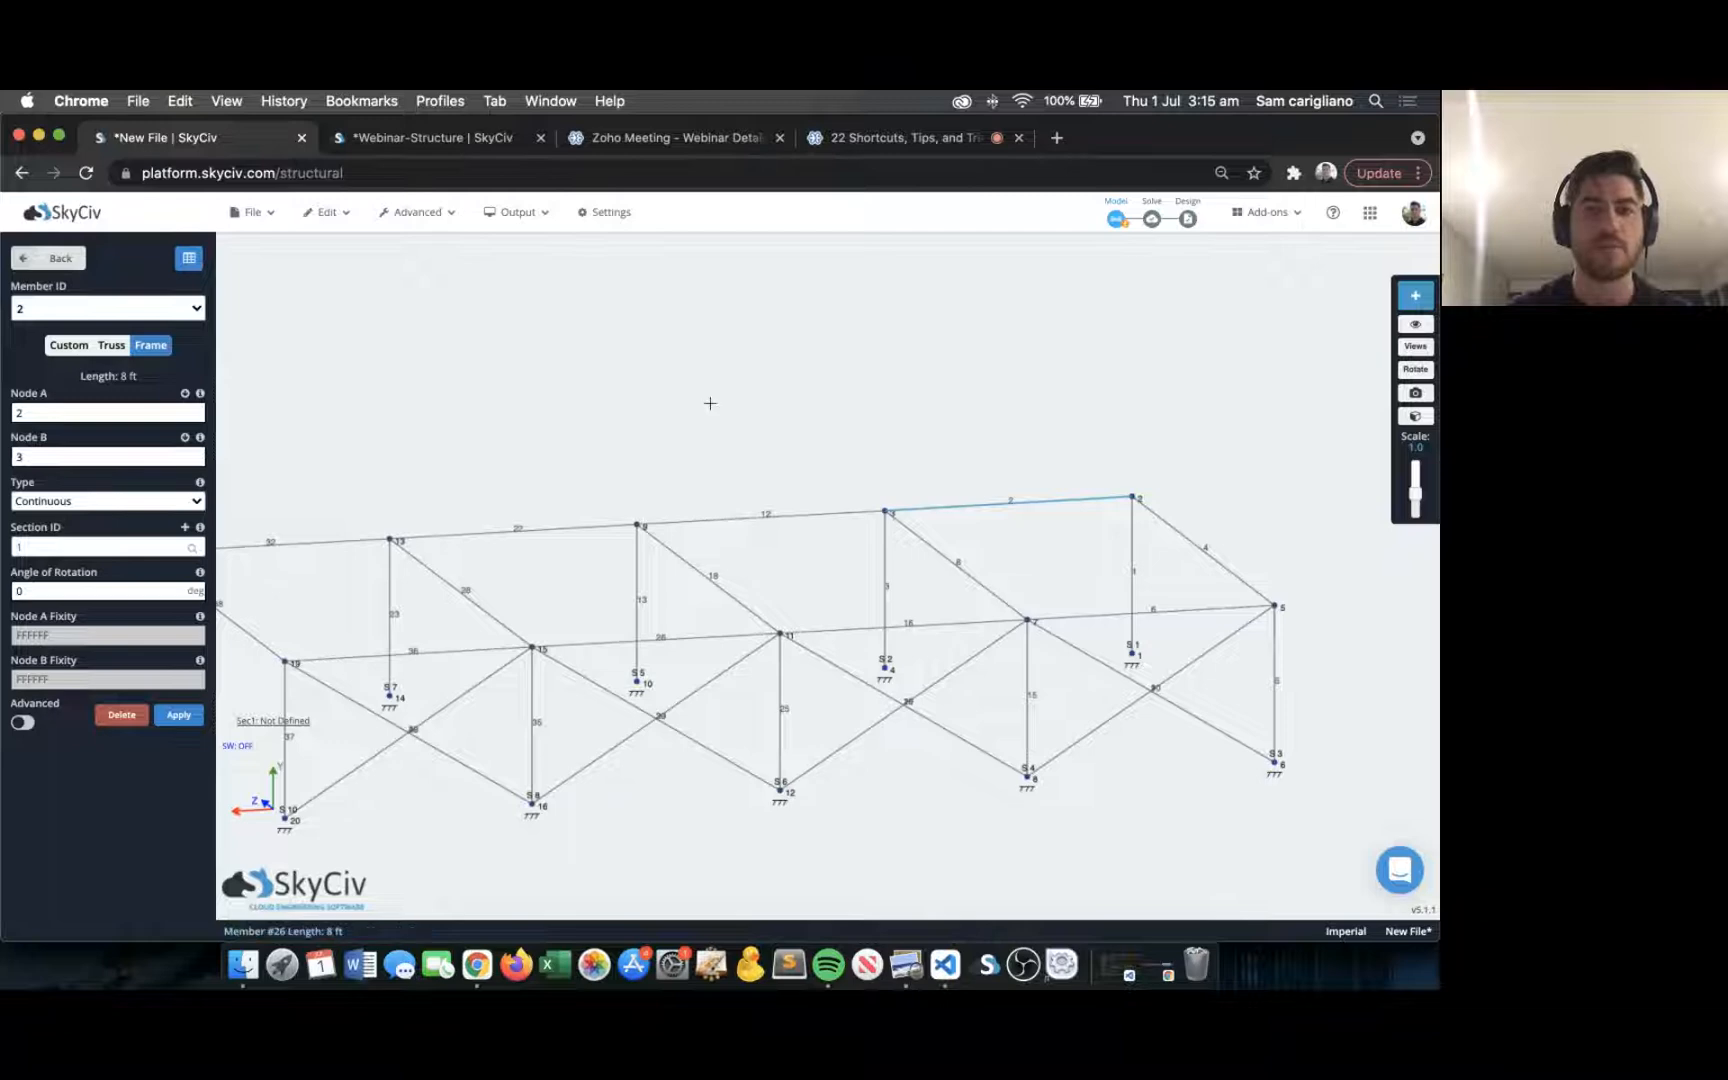
pyautogui.scroll(-5, 684, 392)
pyautogui.moveTo(687, 386); pyautogui.dragTo(721, 378, button='right')
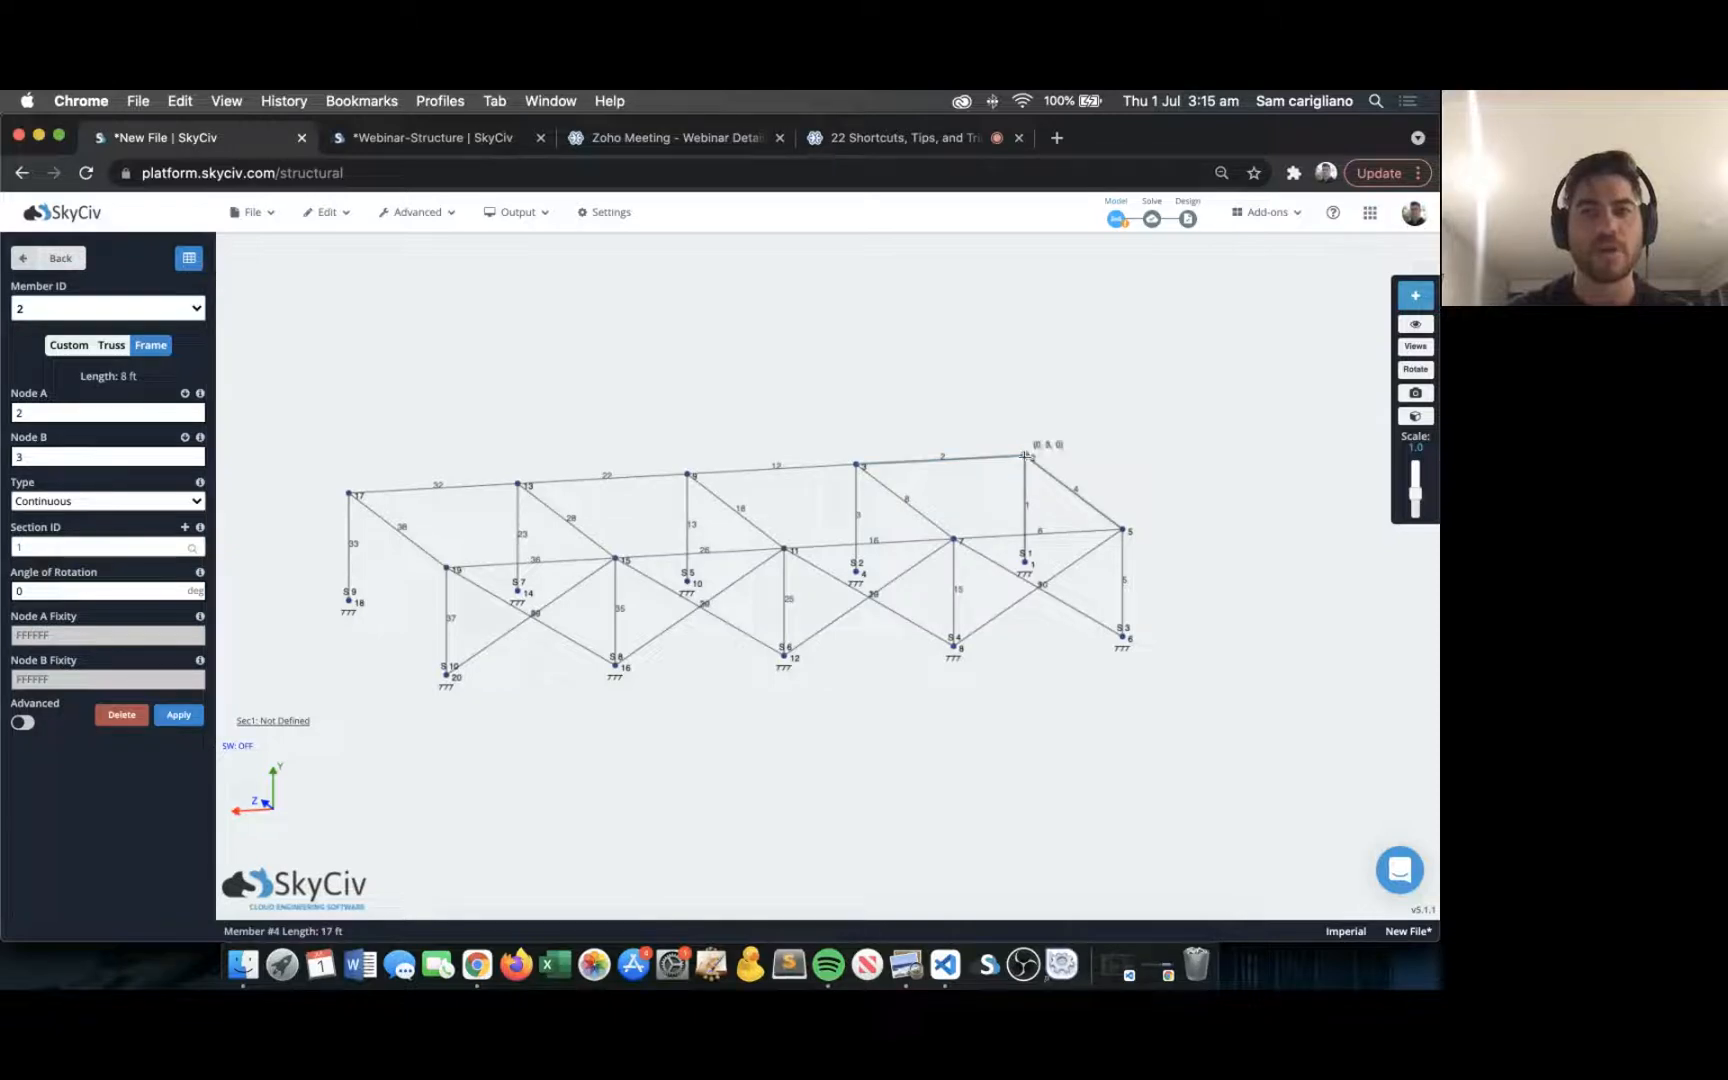
pyautogui.moveTo(868, 405); pyautogui.dragTo(881, 401)
pyautogui.scroll(-2, 818, 400)
pyautogui.moveTo(758, 389); pyautogui.dragTo(799, 396, button='right')
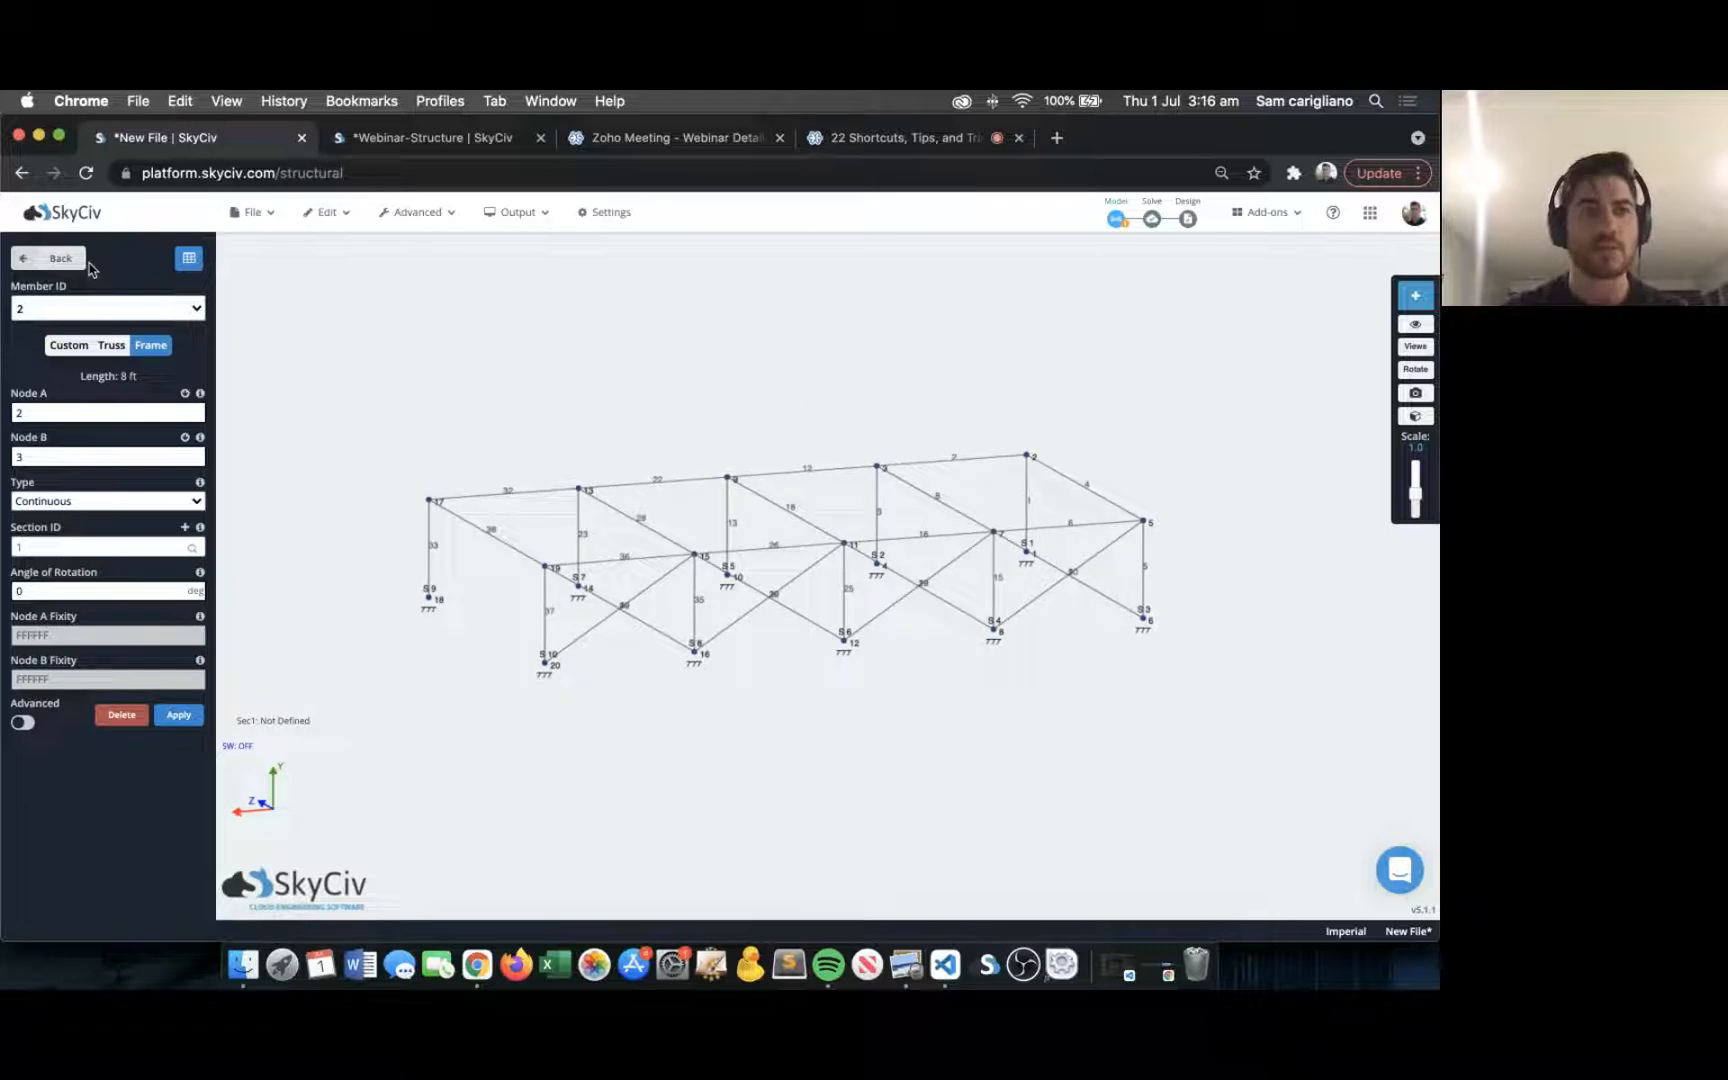
pyautogui.click(87, 261)
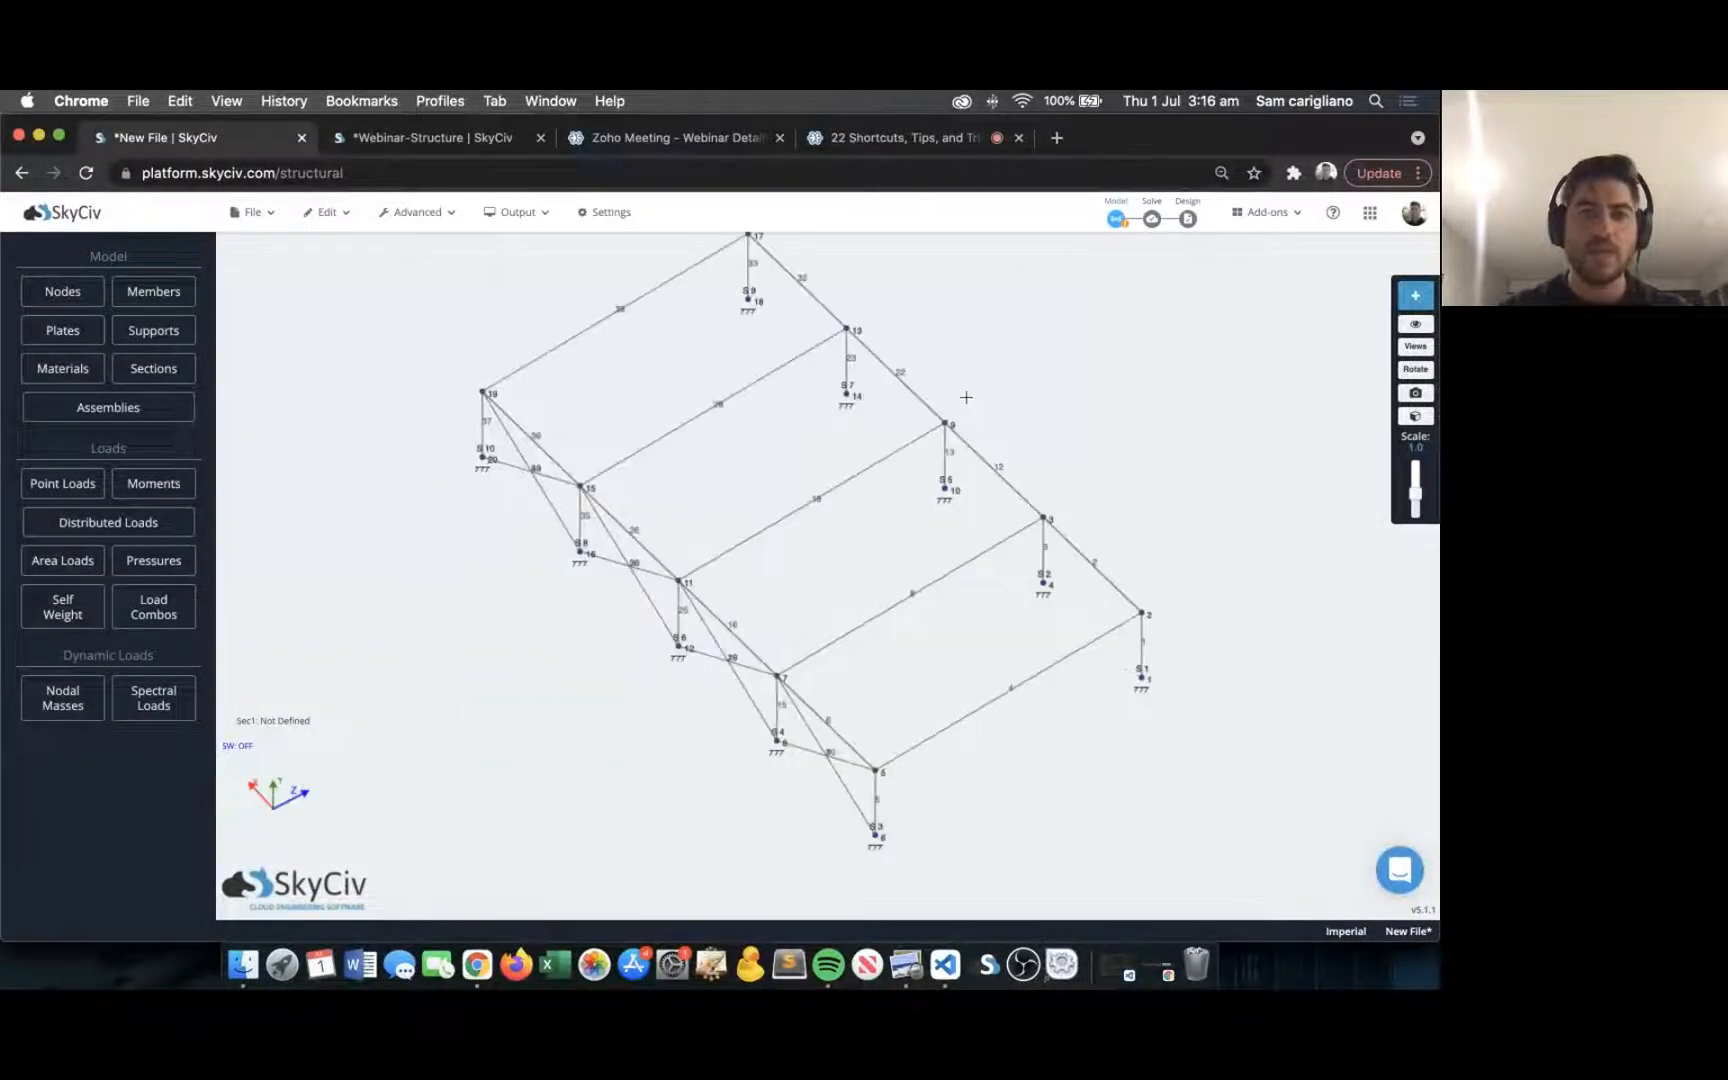
# Box-select end beam 4 with its nodes 2 and 5, and open the relative member input beside the frame.
pyautogui.moveTo(966, 397); pyautogui.dragTo(706, 336)
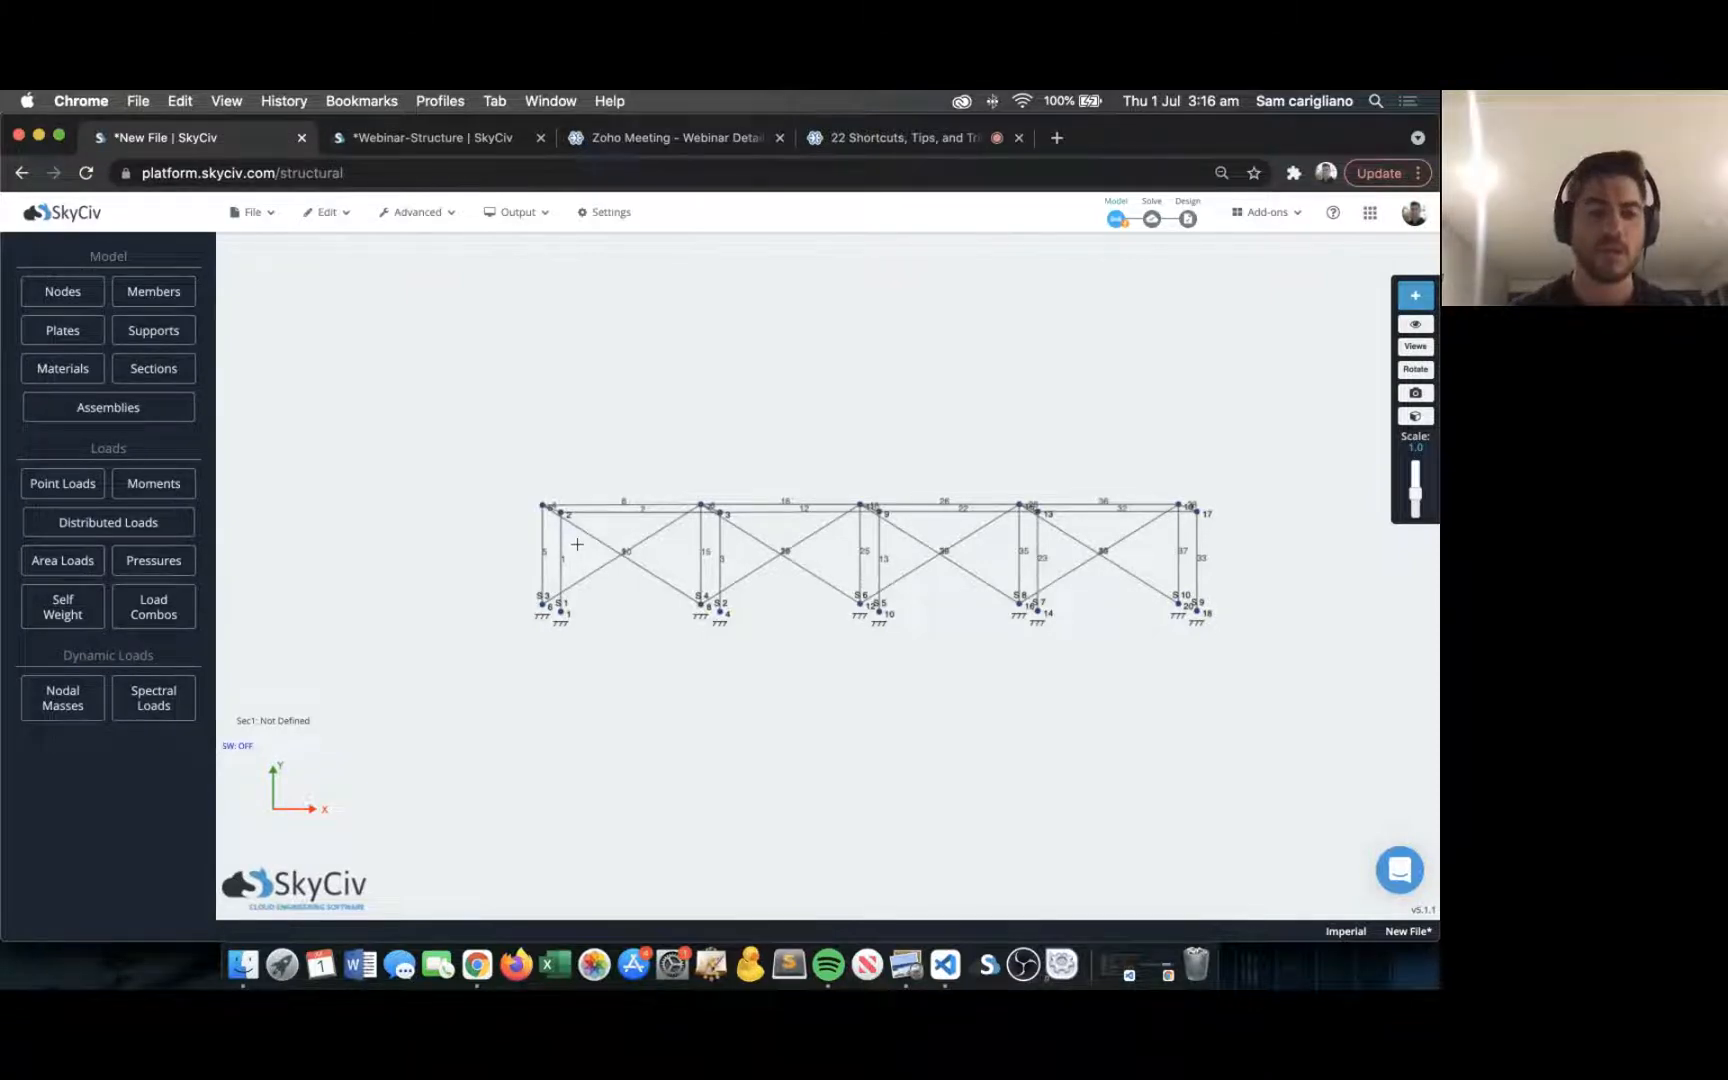
pyautogui.moveTo(583, 548); pyautogui.dragTo(508, 459)
pyautogui.moveTo(514, 414)
pyautogui.mouseDown(button='middle')
pyautogui.moveTo(495, 427)
pyautogui.moveTo(520, 427)
pyautogui.mouseUp(button='middle')
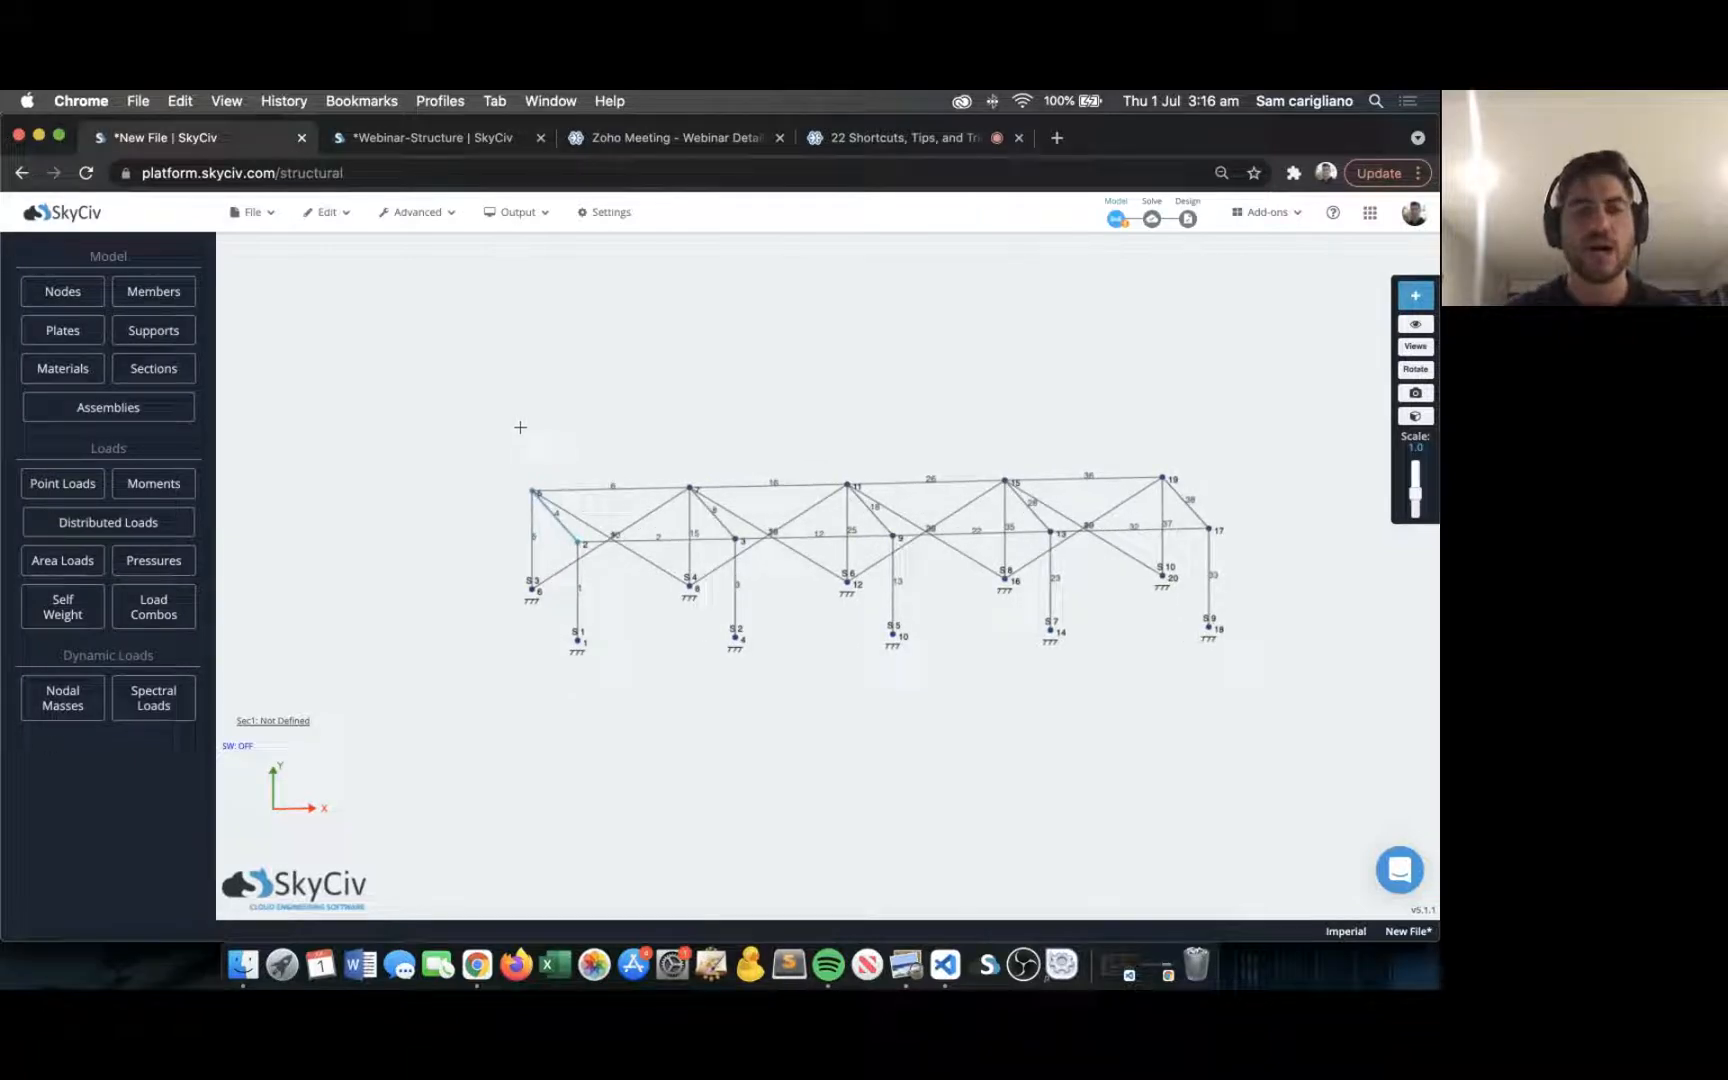
pyautogui.press('super+v')
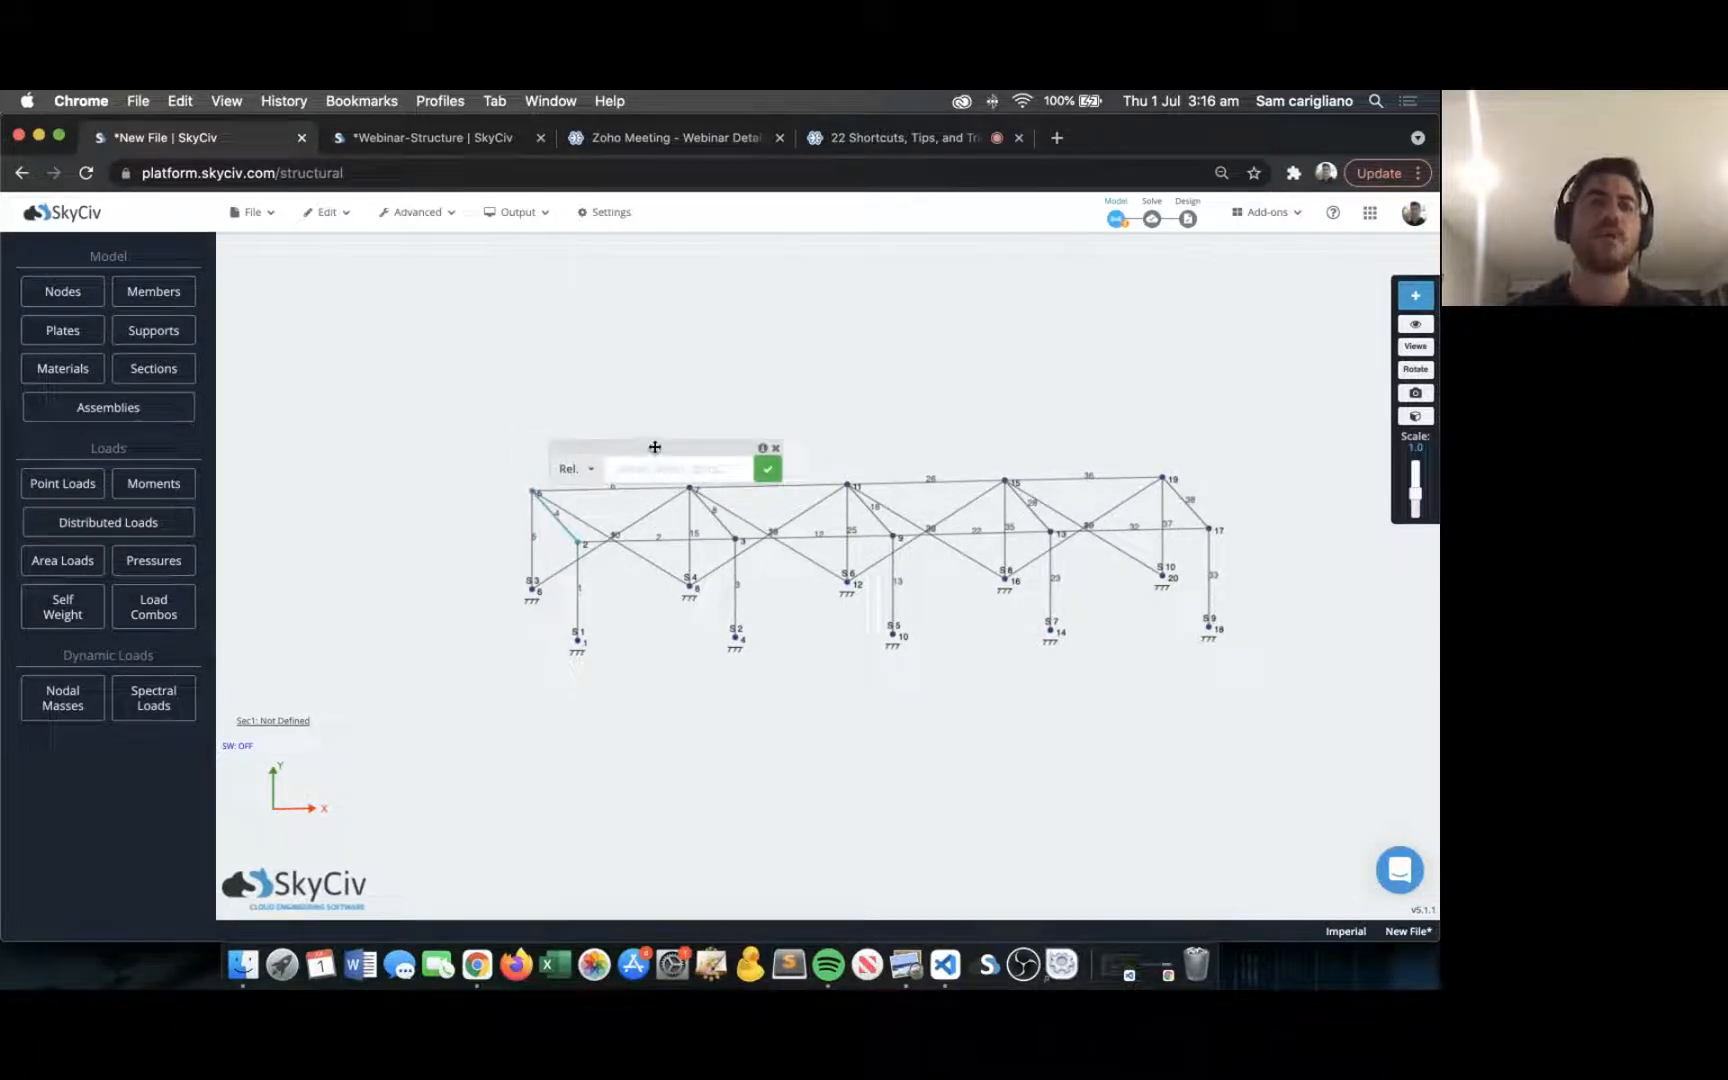
pyautogui.moveTo(655, 447); pyautogui.dragTo(500, 388)
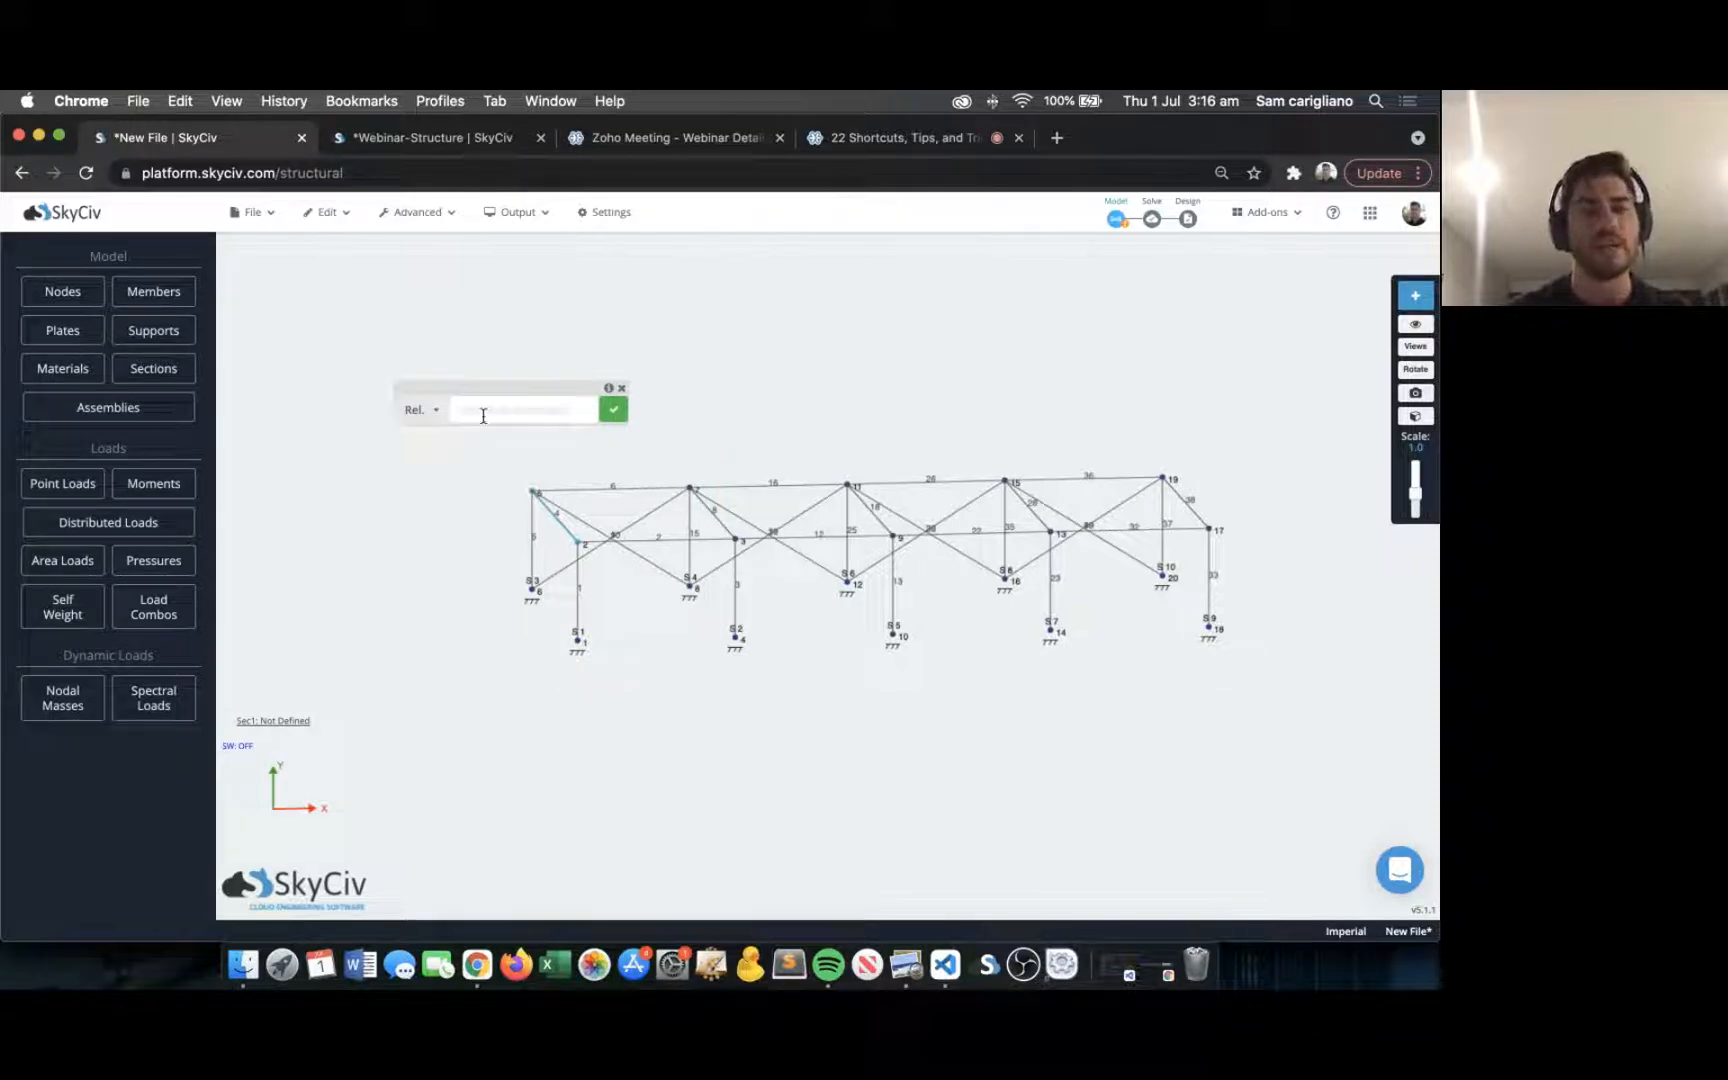
pyautogui.moveTo(466, 385); pyautogui.dragTo(482, 397)
pyautogui.click(503, 418)
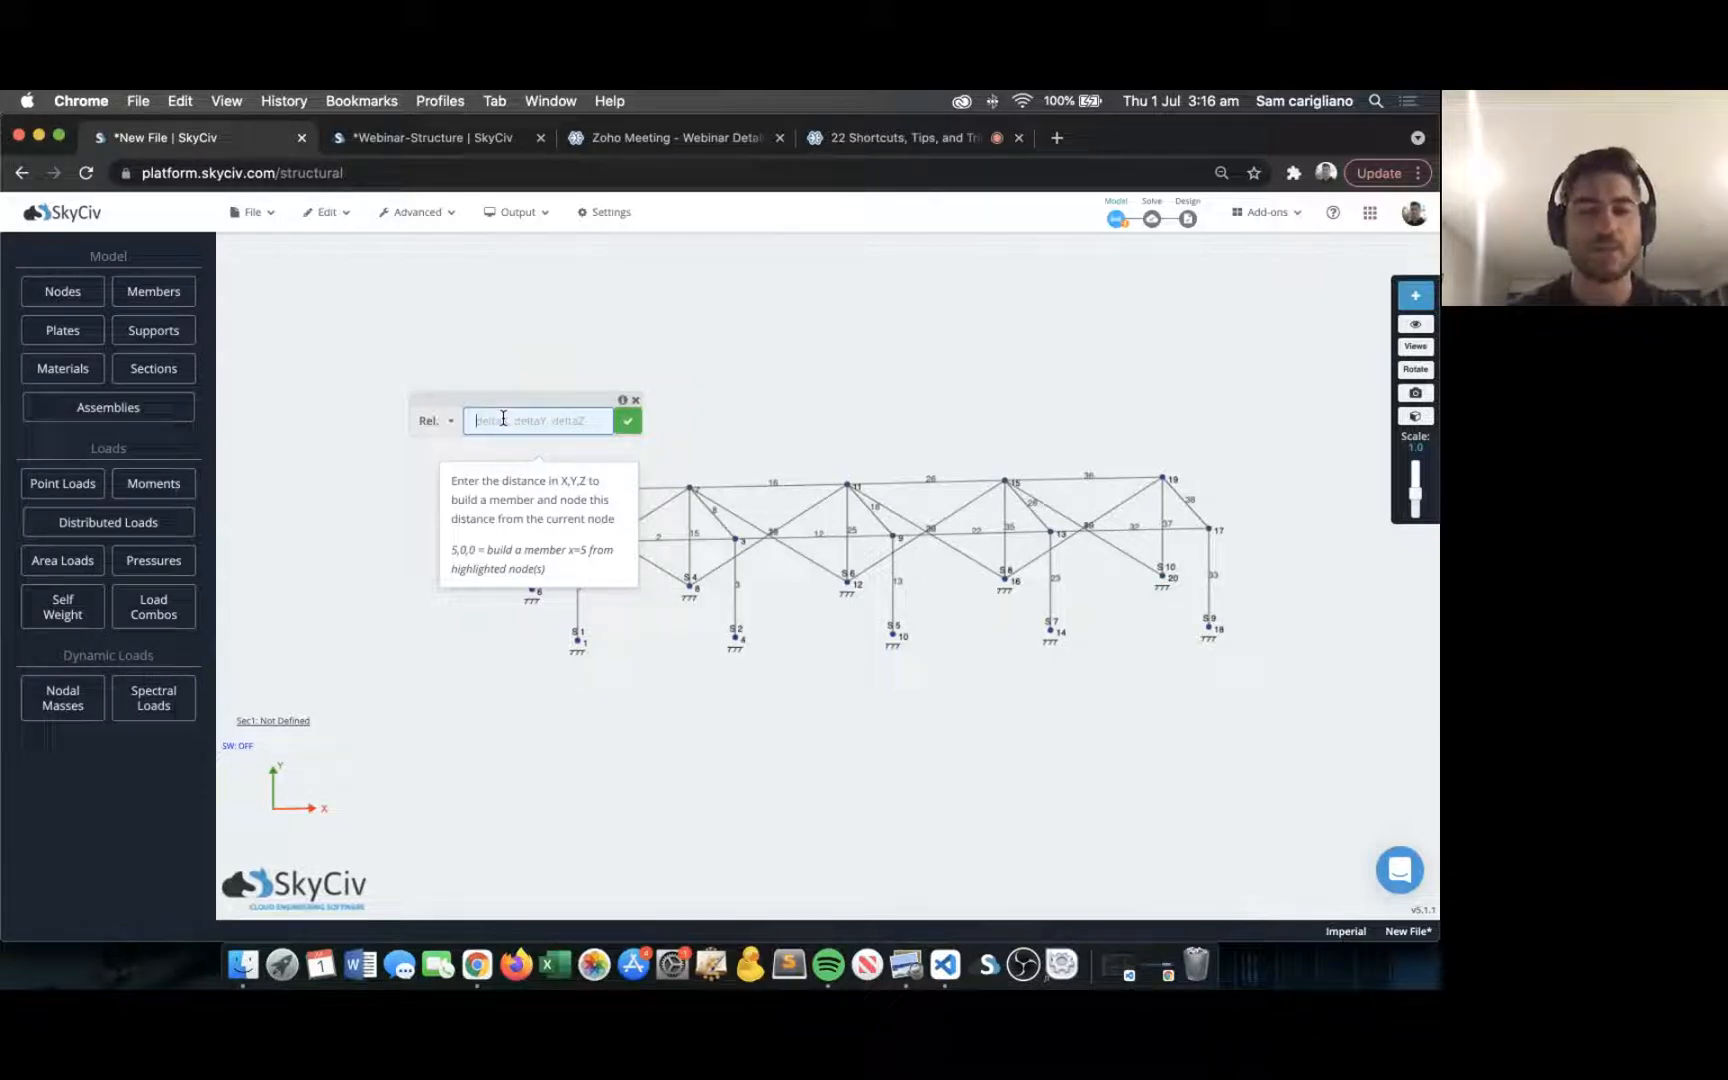
# Preview relative member offsets of 20,5 and 25,5 from the selected nodes.
pyautogui.write('20')
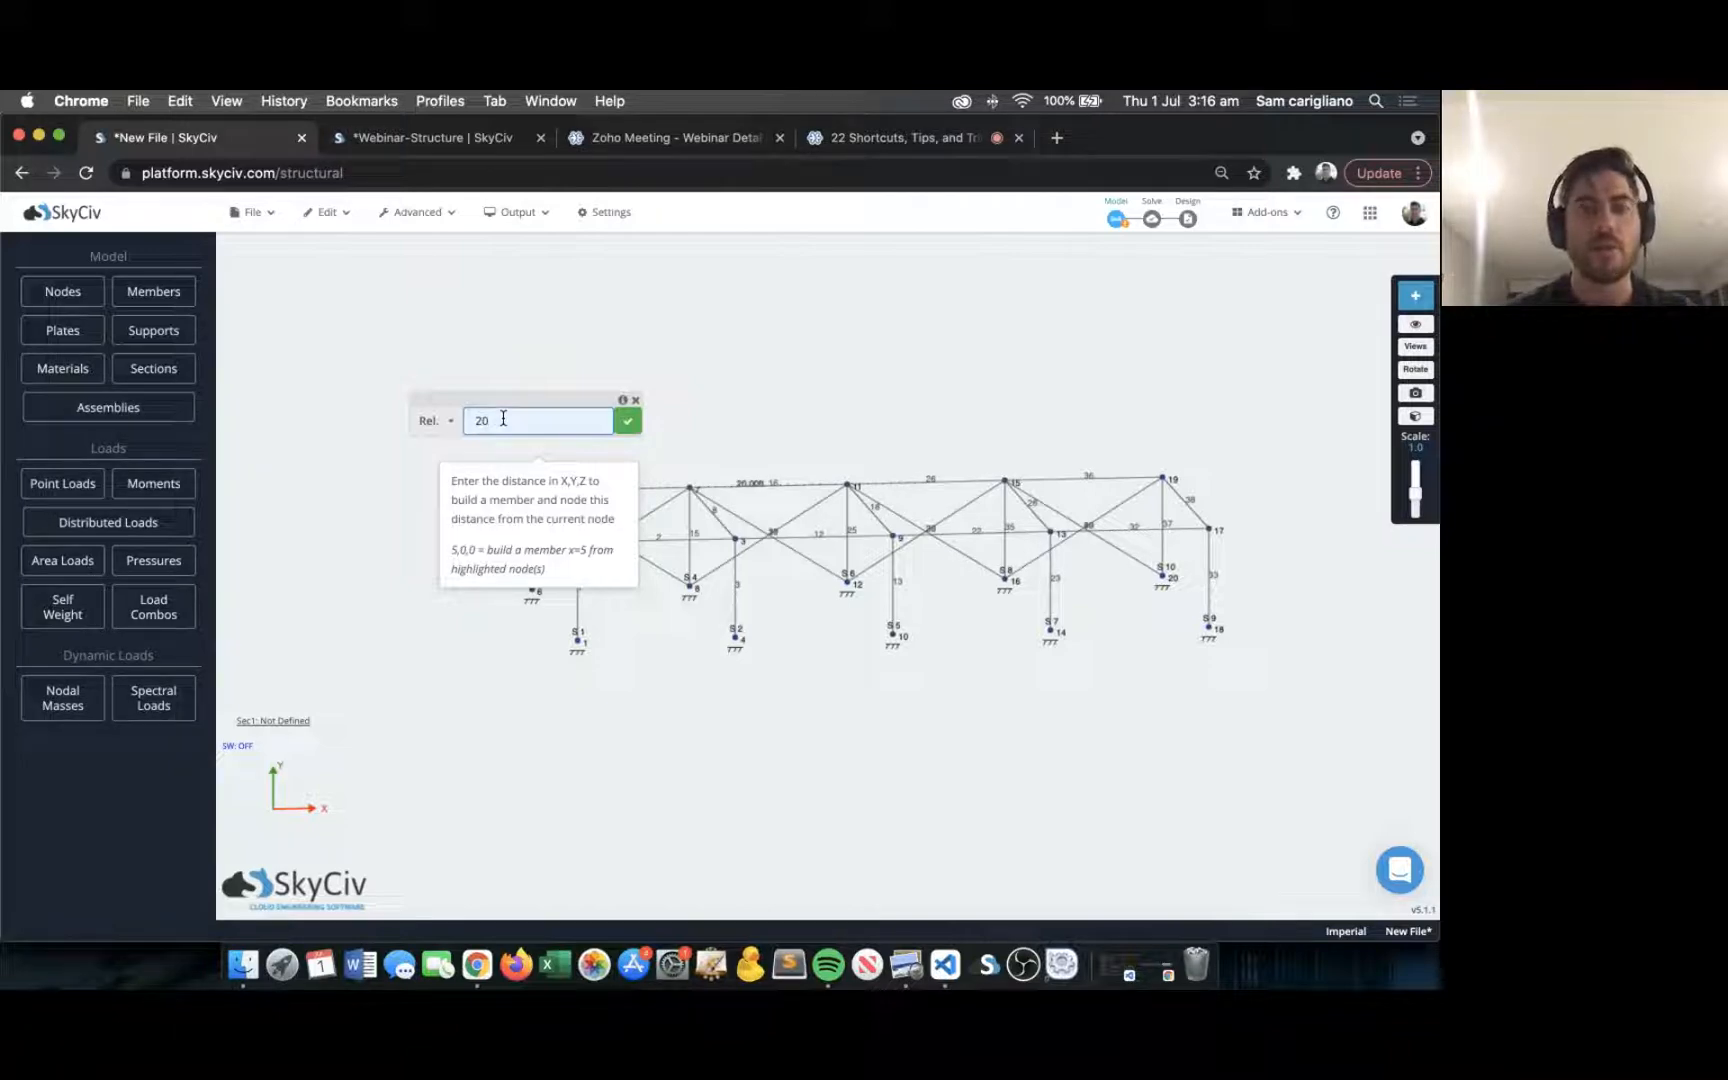
pyautogui.write(',5')
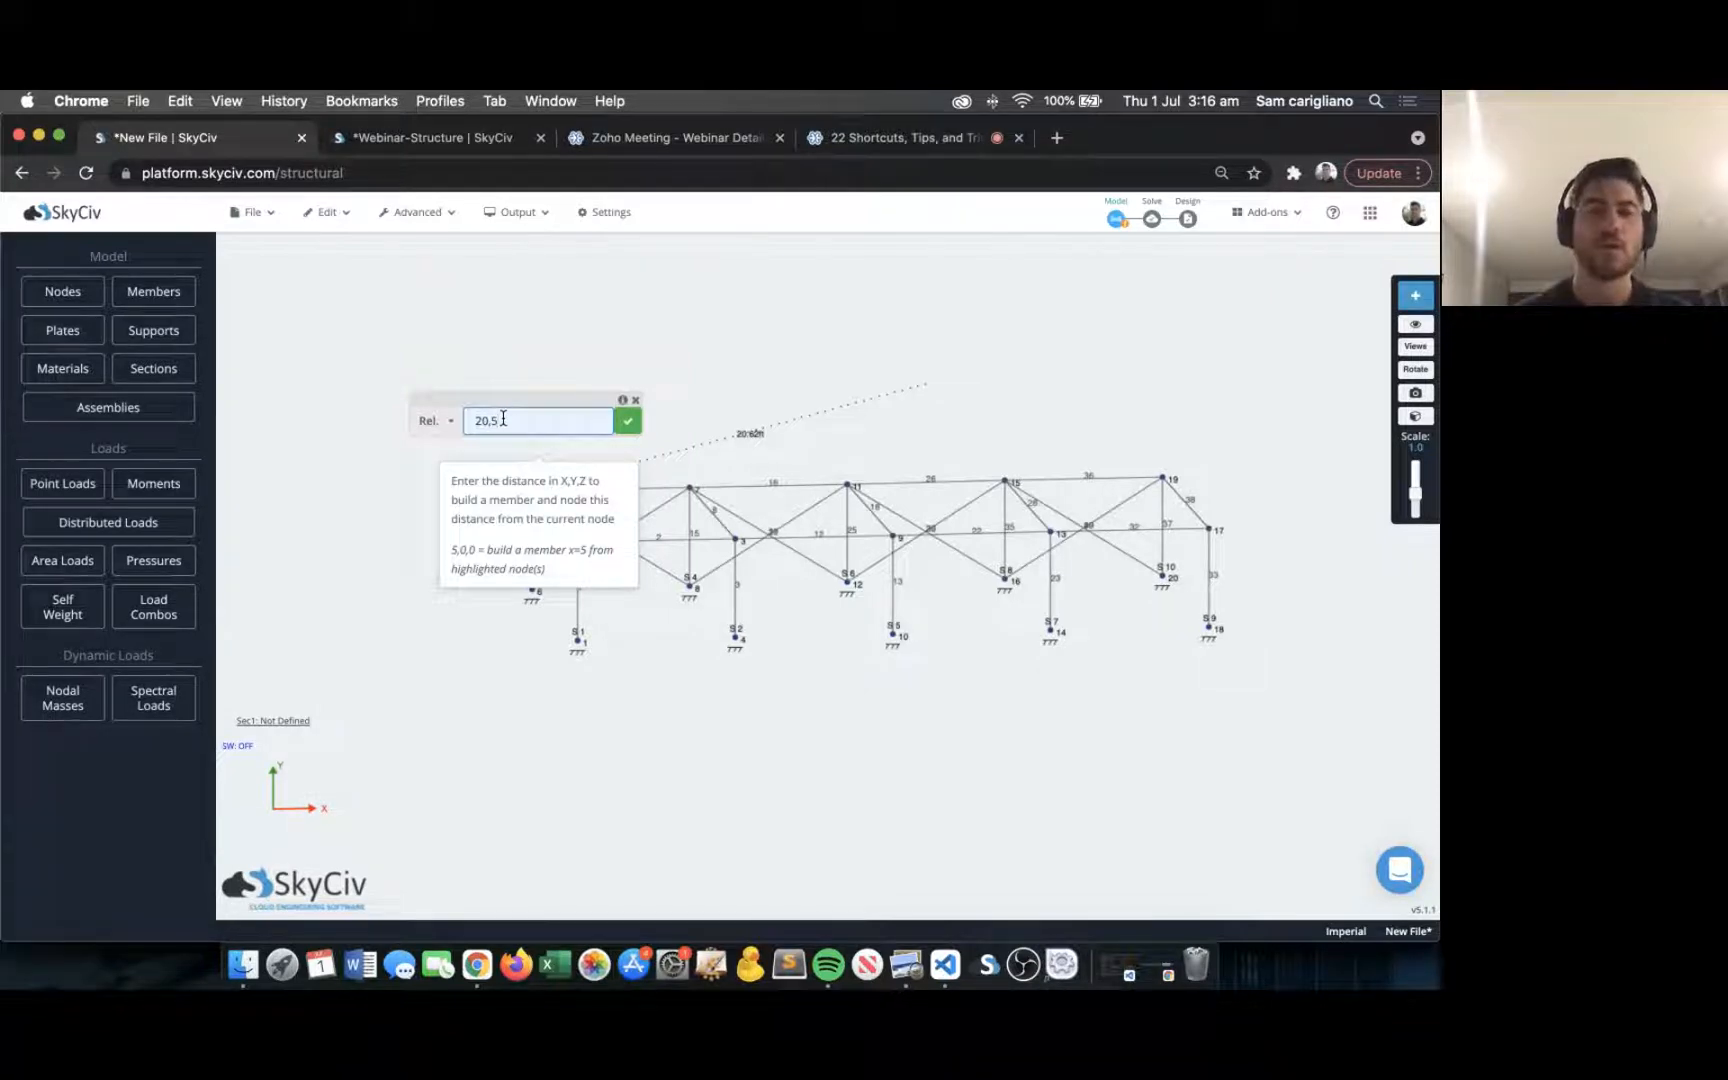
pyautogui.press('Left')
pyautogui.press('Left')
pyautogui.press('BackSpace')
pyautogui.write('5')
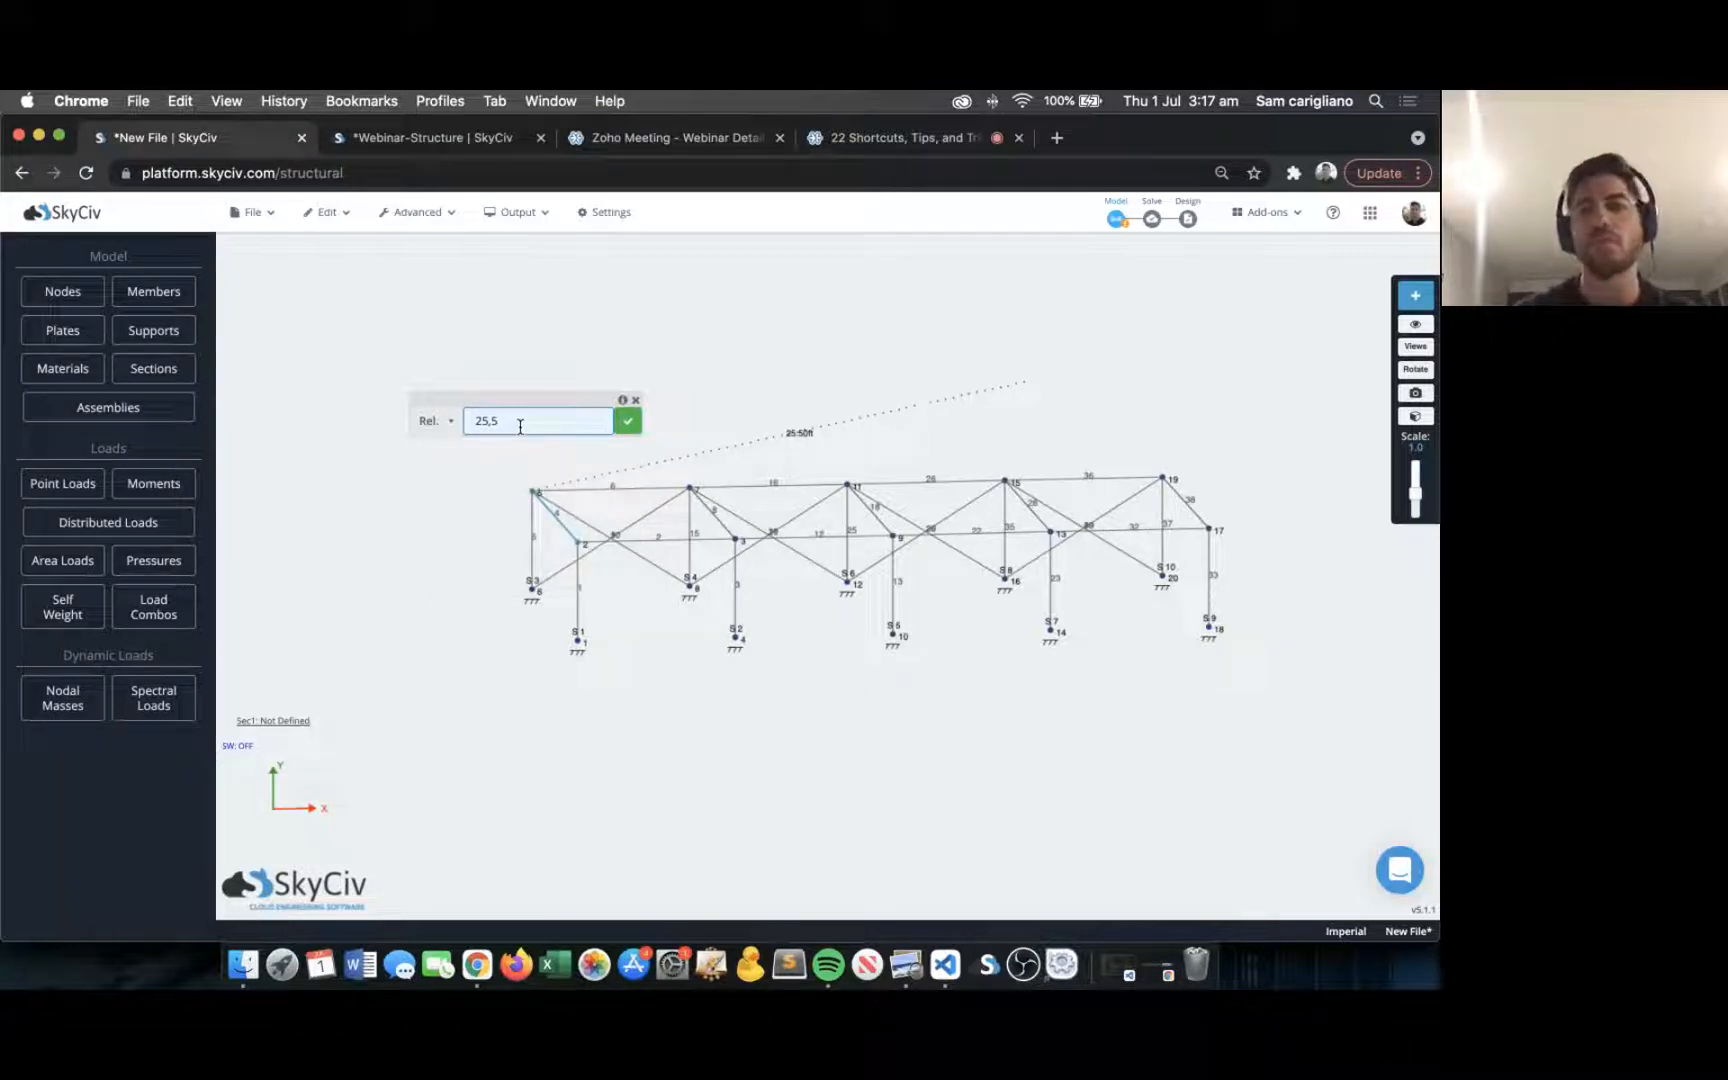
# Switch the relative input to XY angle mode and build 40 ft members at 12 degrees from nodes 2 and 5.
pyautogui.click(447, 424)
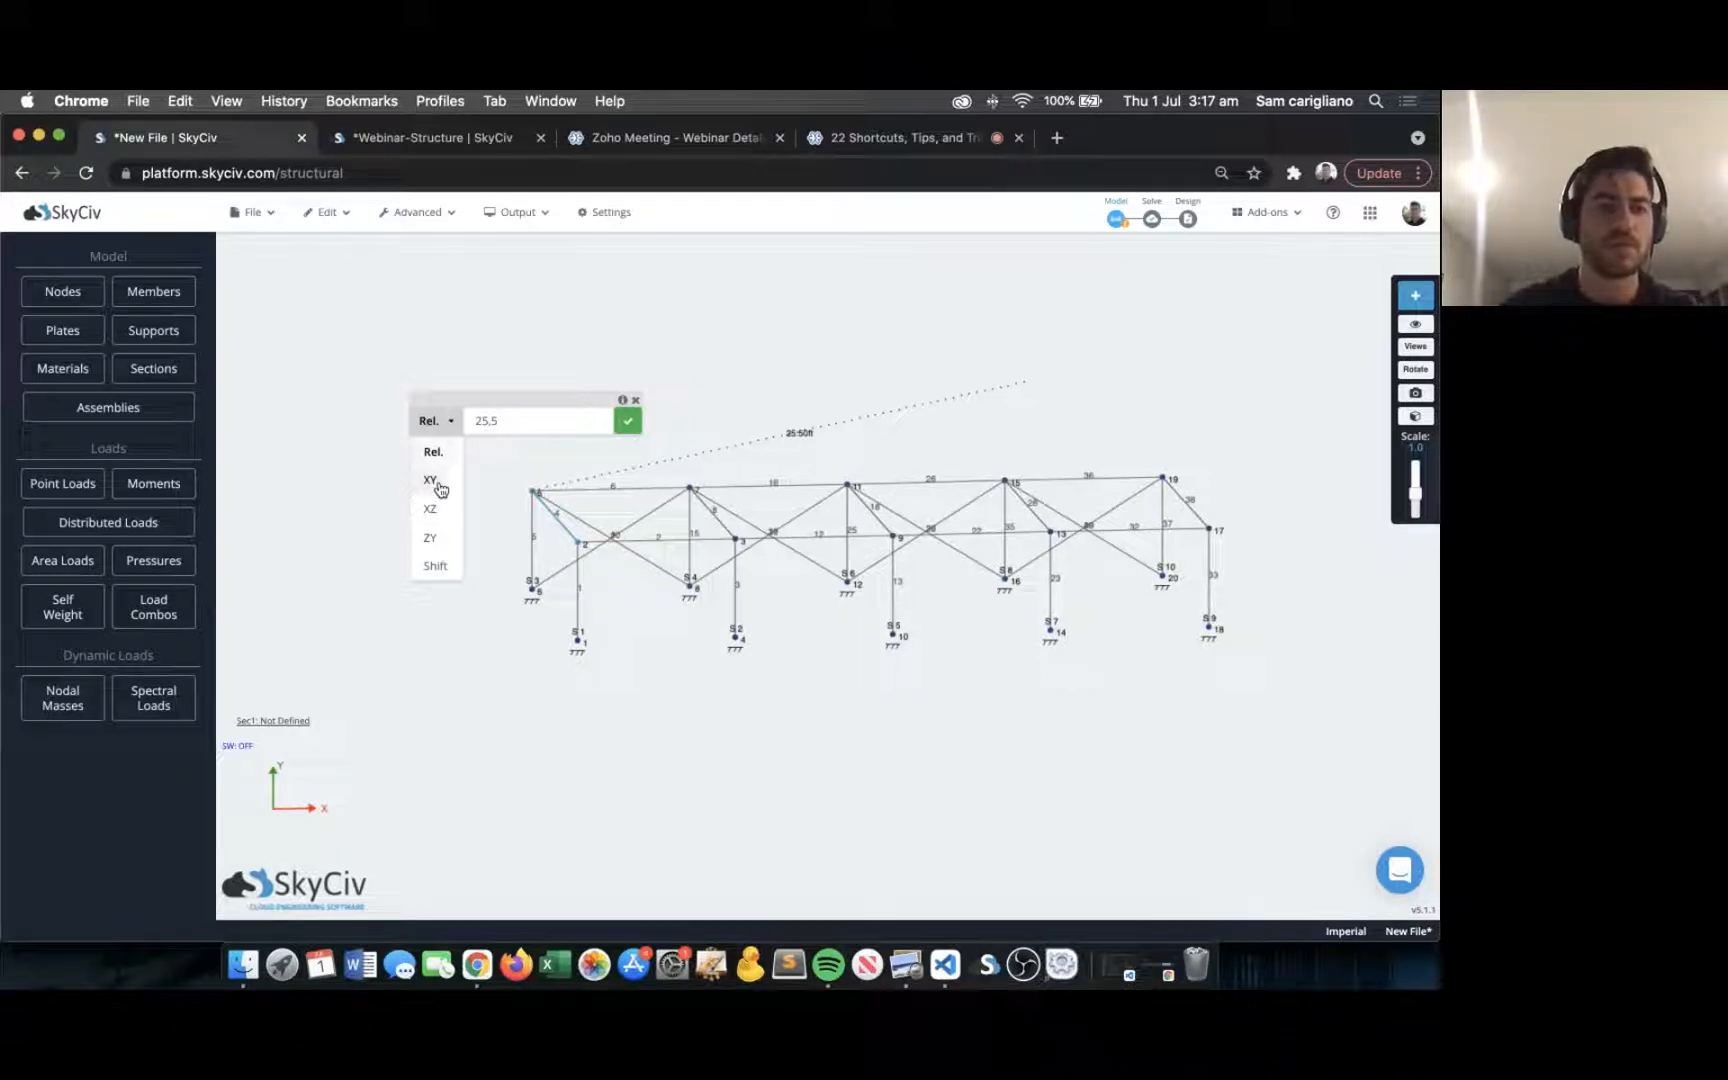
pyautogui.click(440, 488)
pyautogui.click(502, 426)
pyautogui.press('super+a')
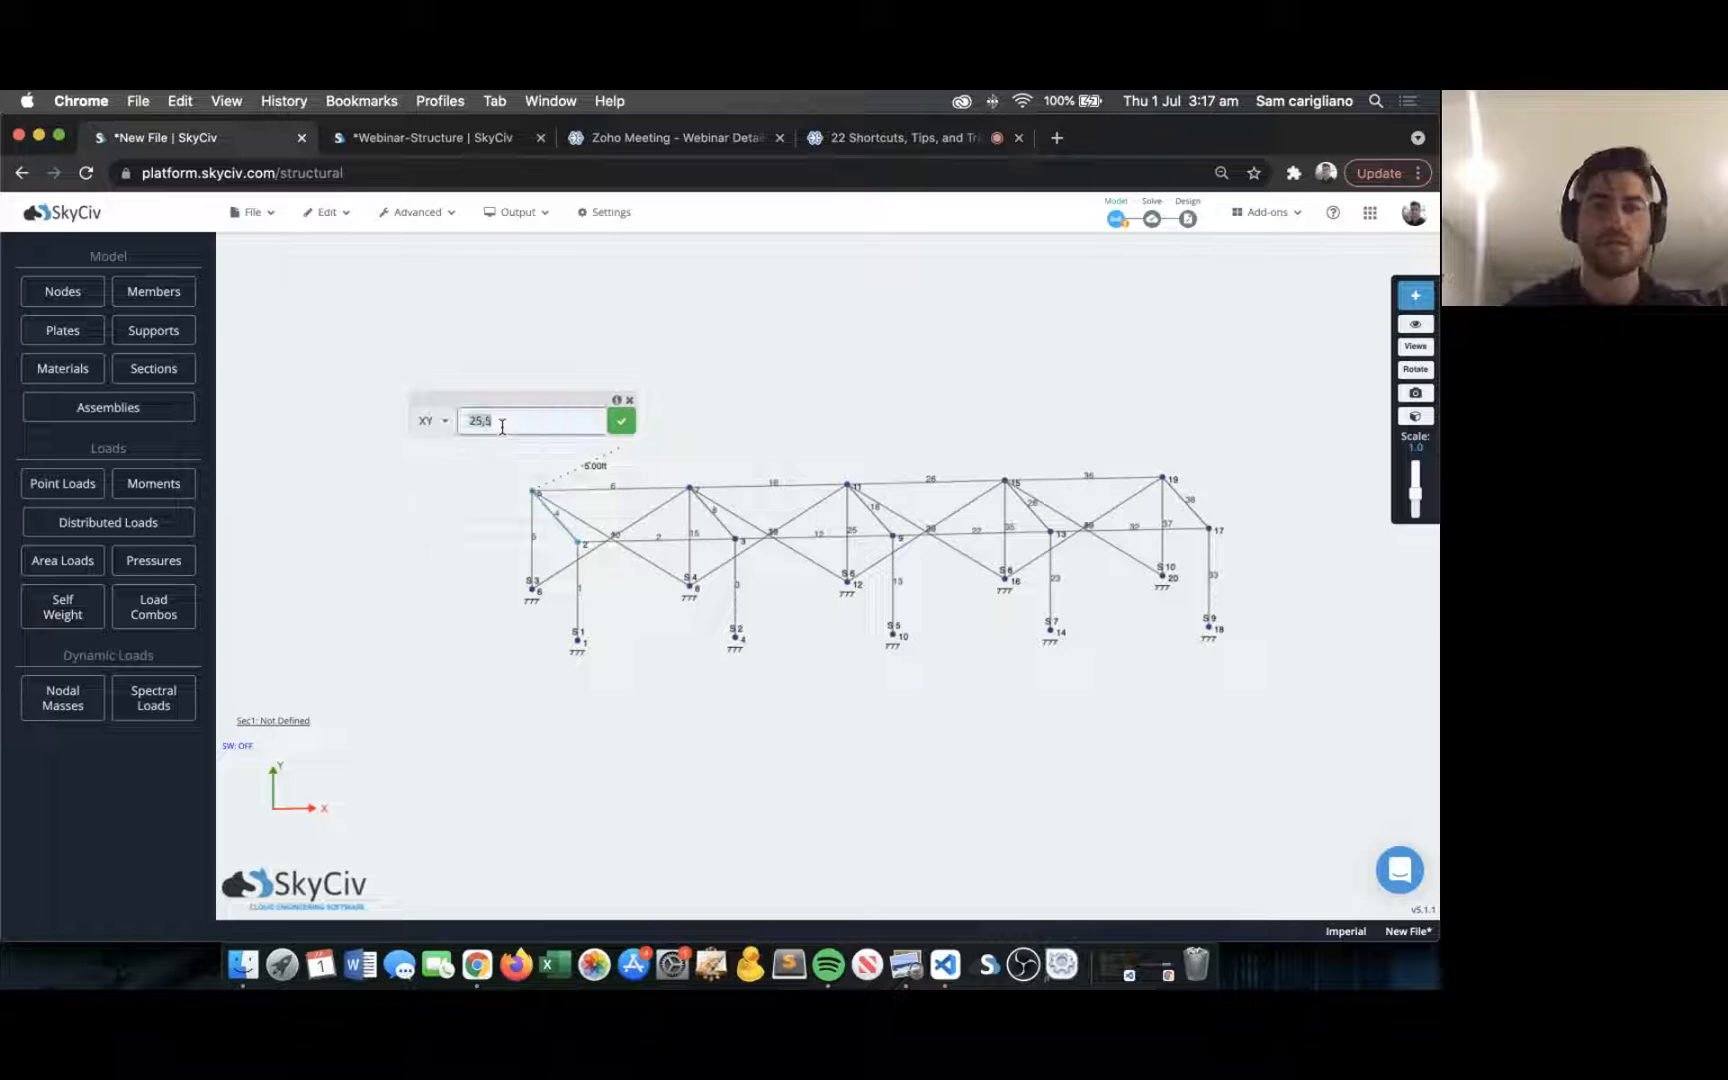
pyautogui.press('BackSpace')
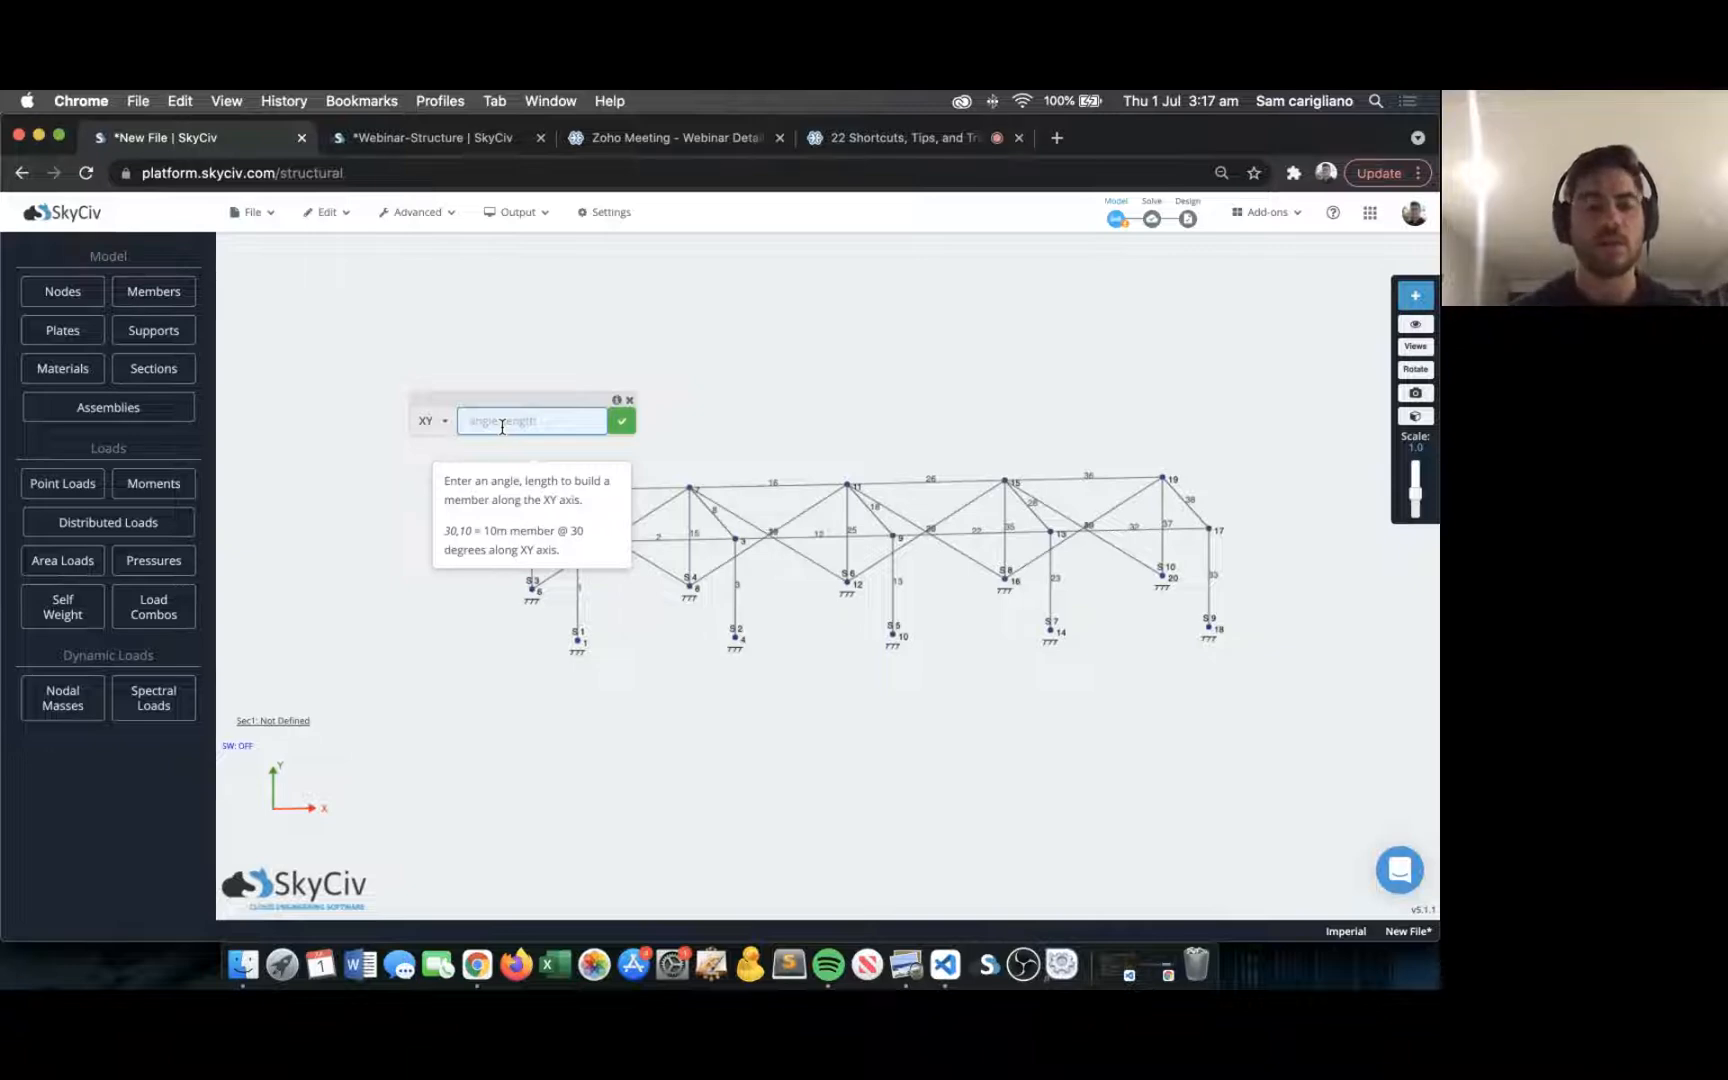
pyautogui.write('12')
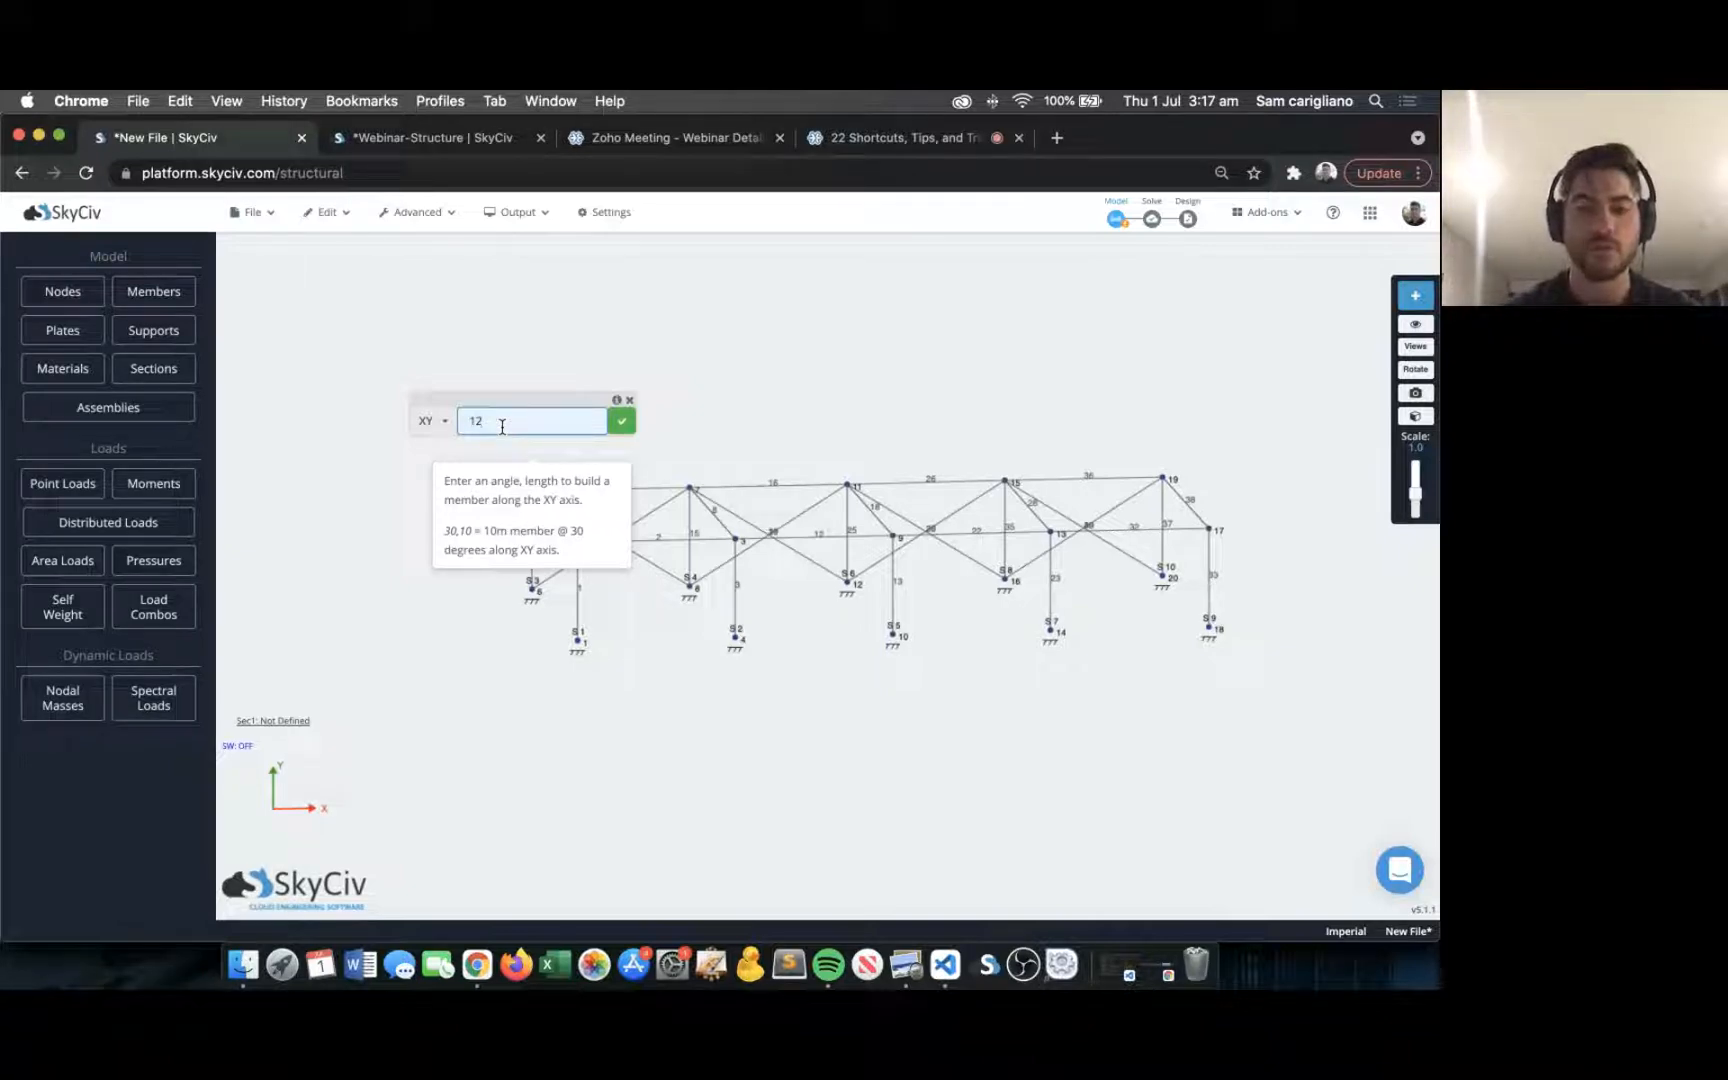
pyautogui.write(',40')
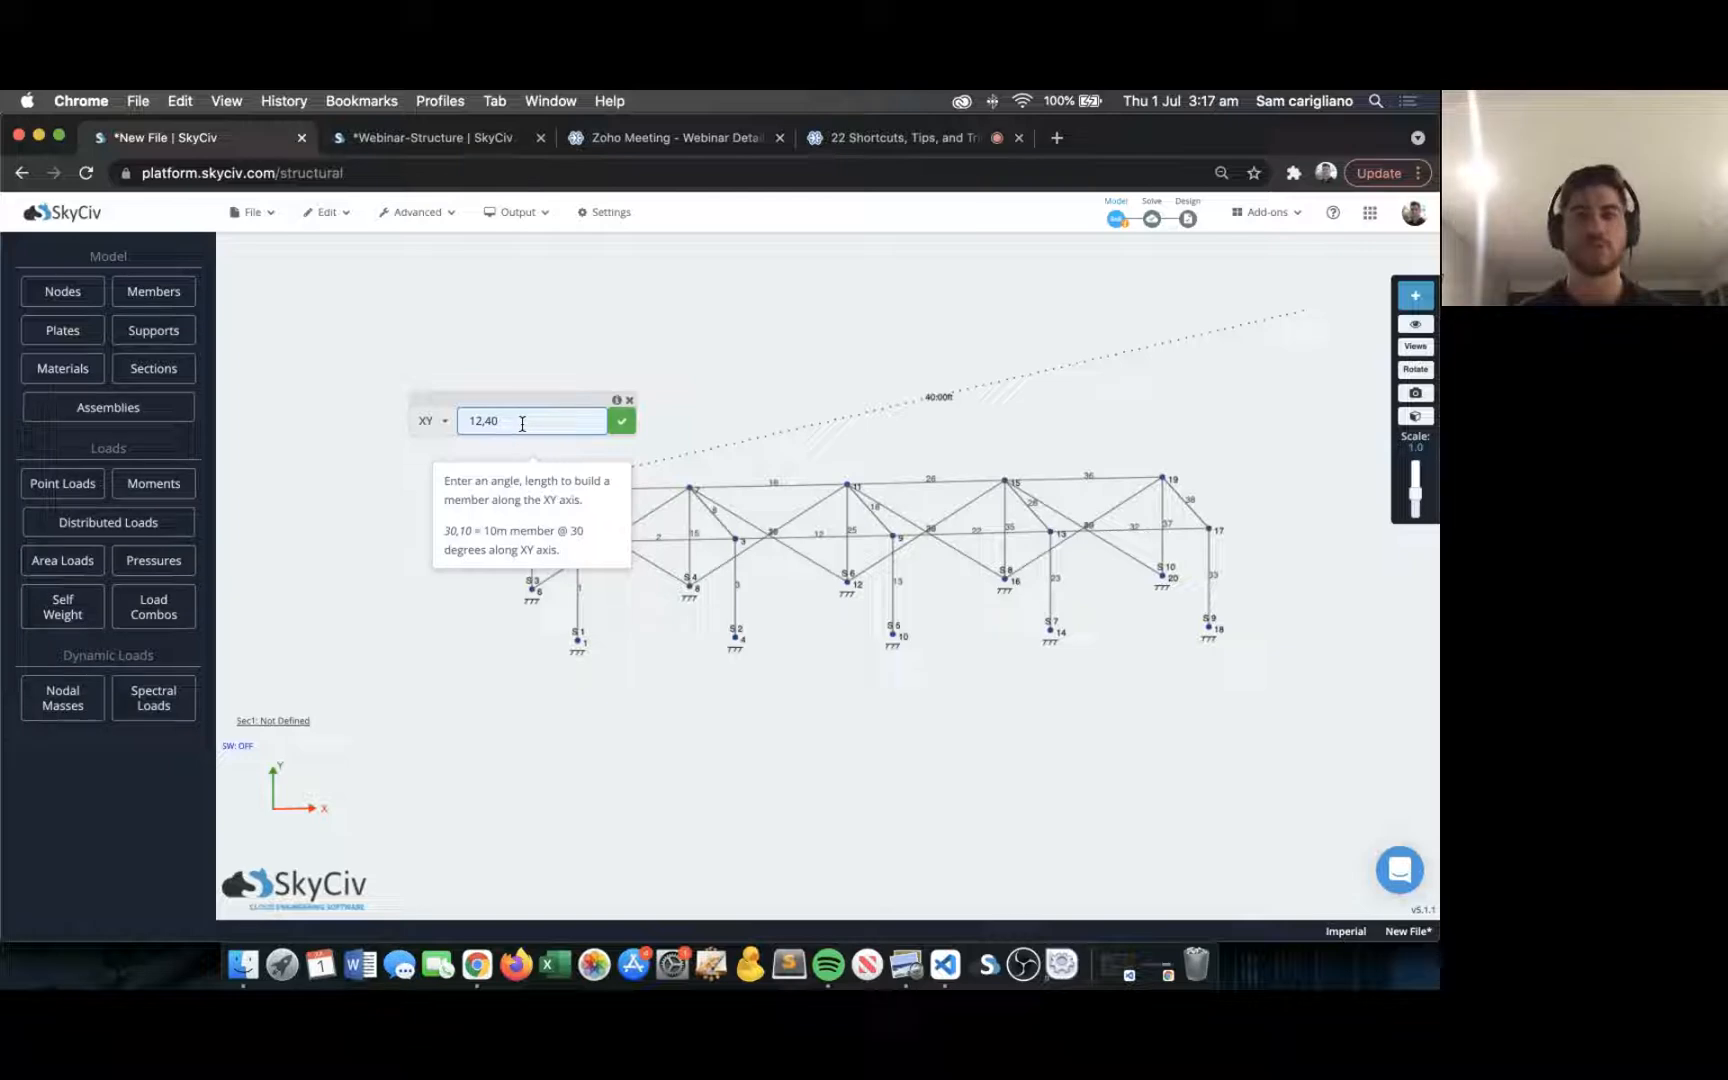
pyautogui.click(622, 430)
pyautogui.click(624, 434)
pyautogui.press('Escape')
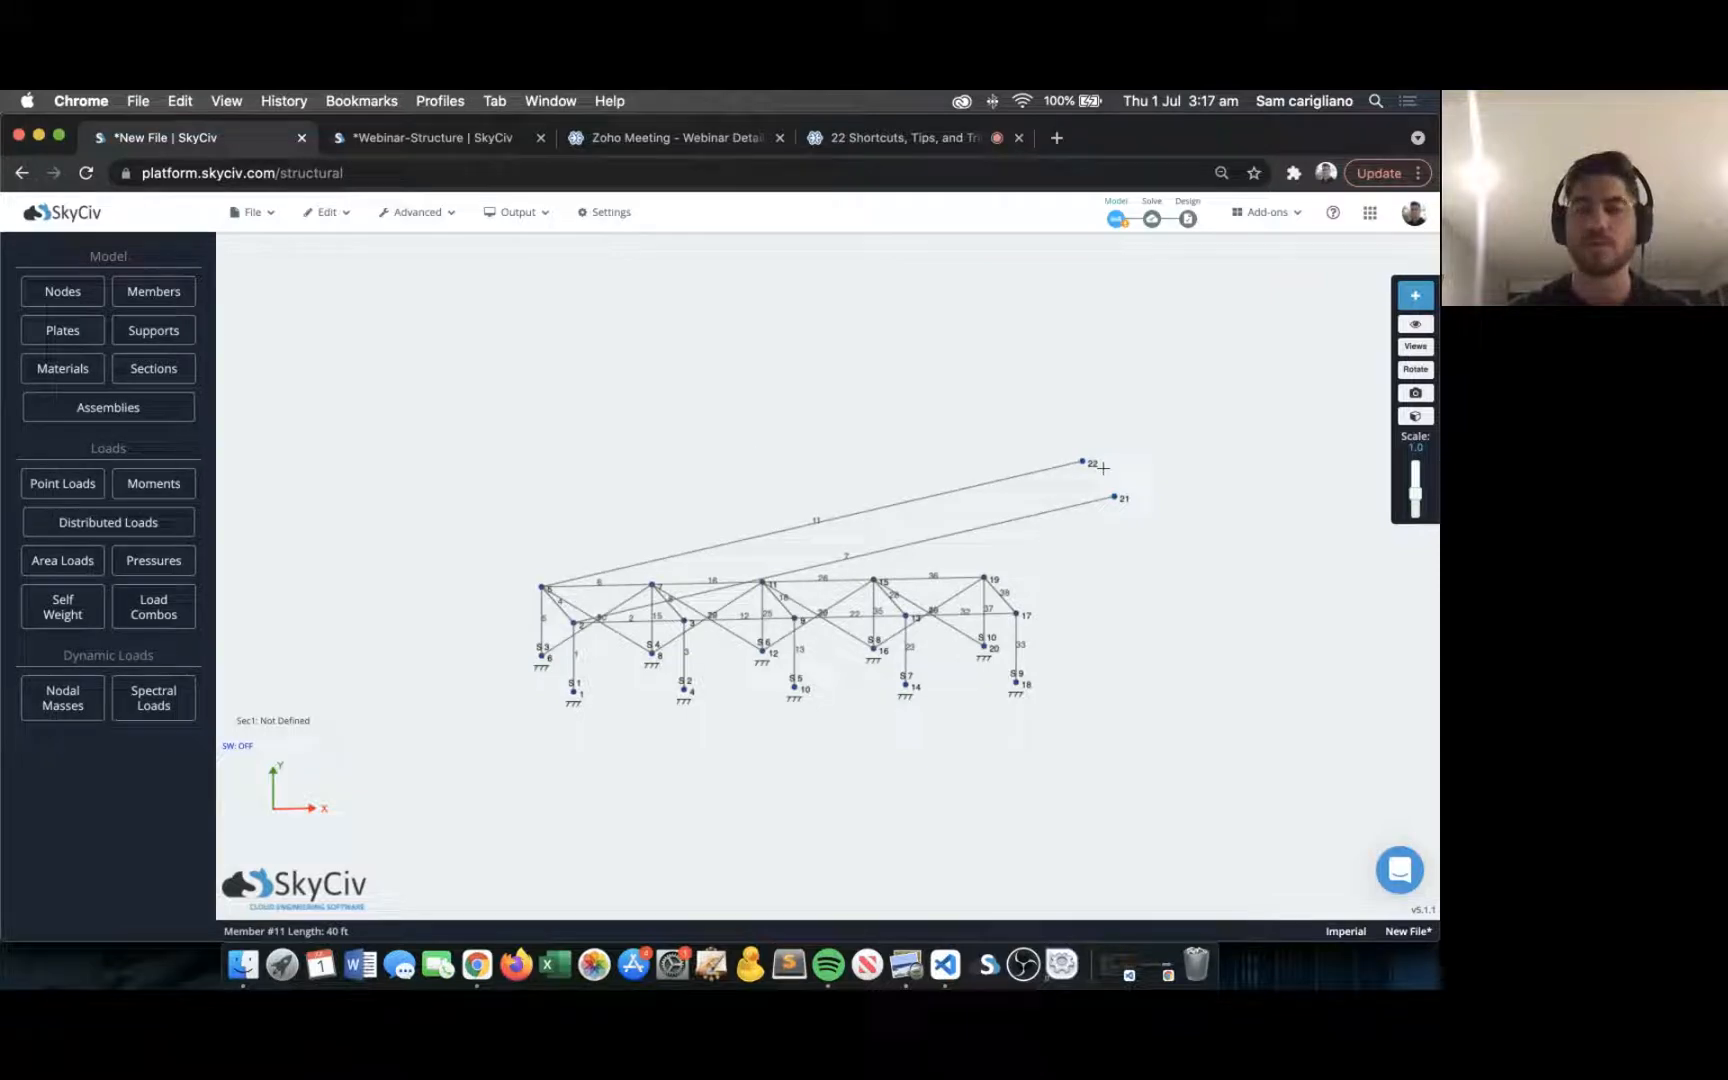
# View the new angled members, advance the presentation to the Tip #7 slide and return to the SkyCiv model.
pyautogui.scroll(2, 1103, 467)
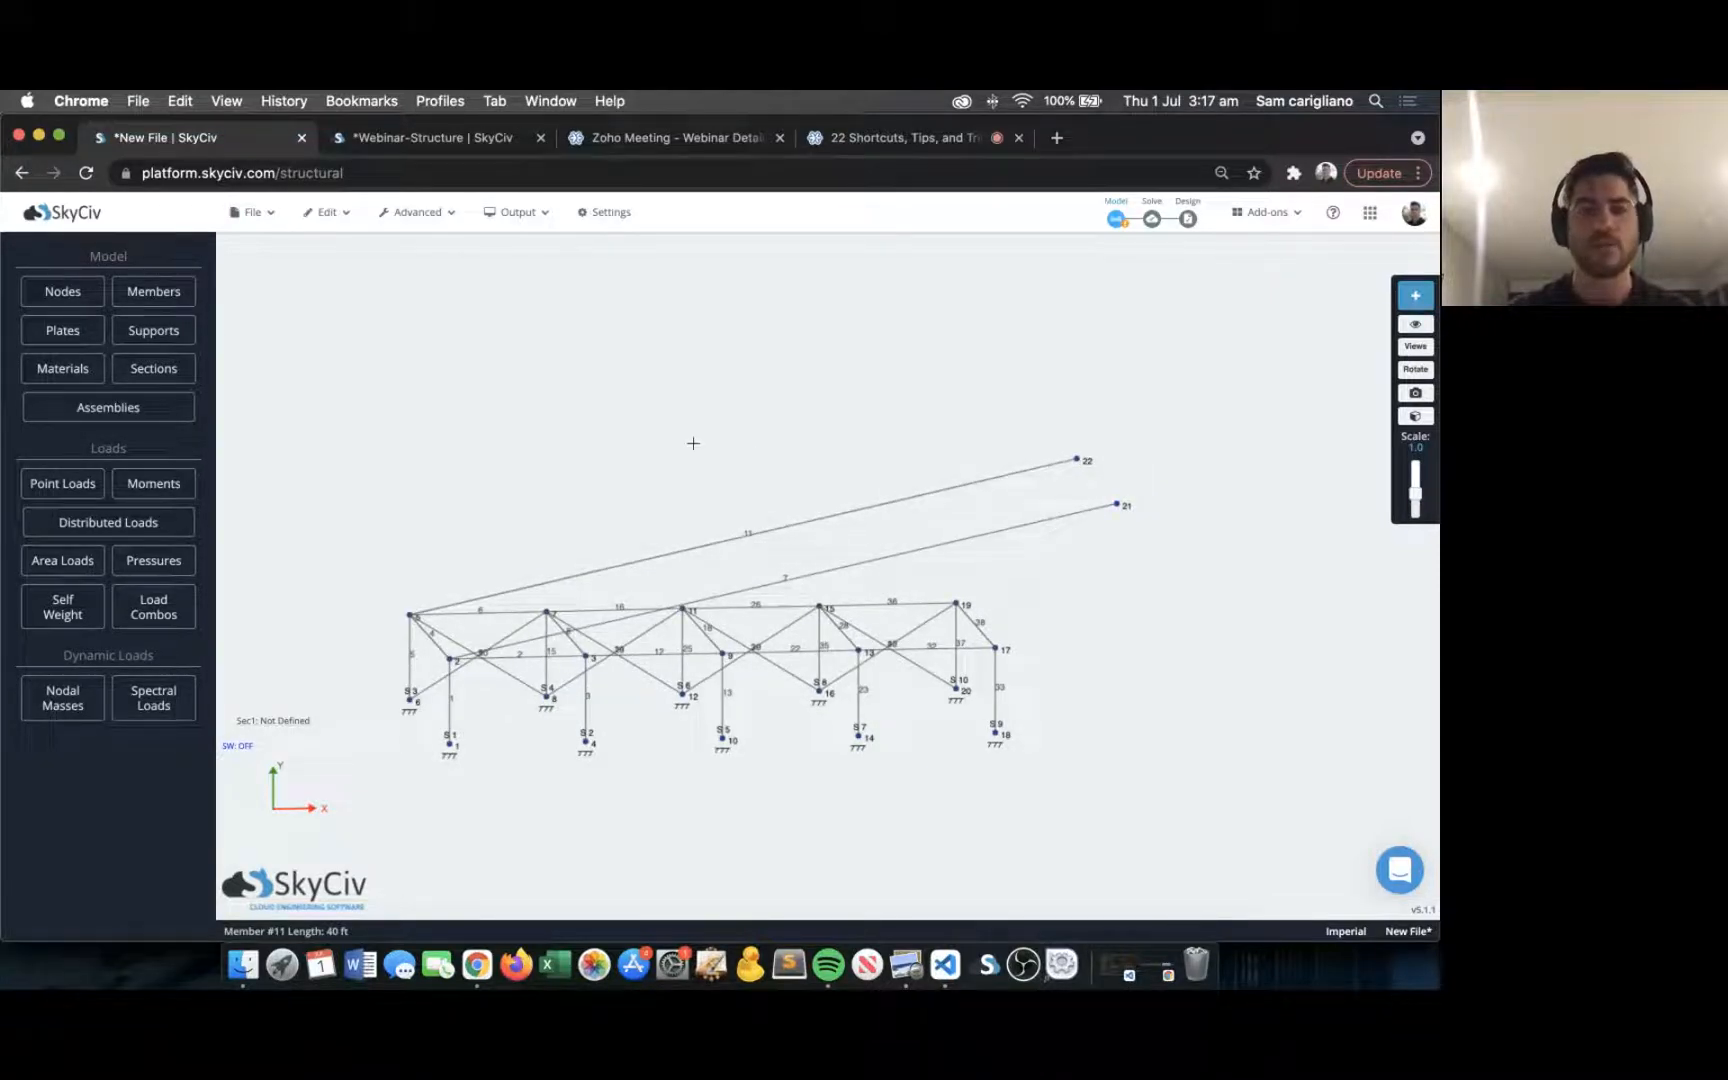
pyautogui.moveTo(686, 405)
pyautogui.mouseDown()
pyautogui.moveTo(737, 397)
pyautogui.moveTo(682, 405)
pyautogui.mouseUp()
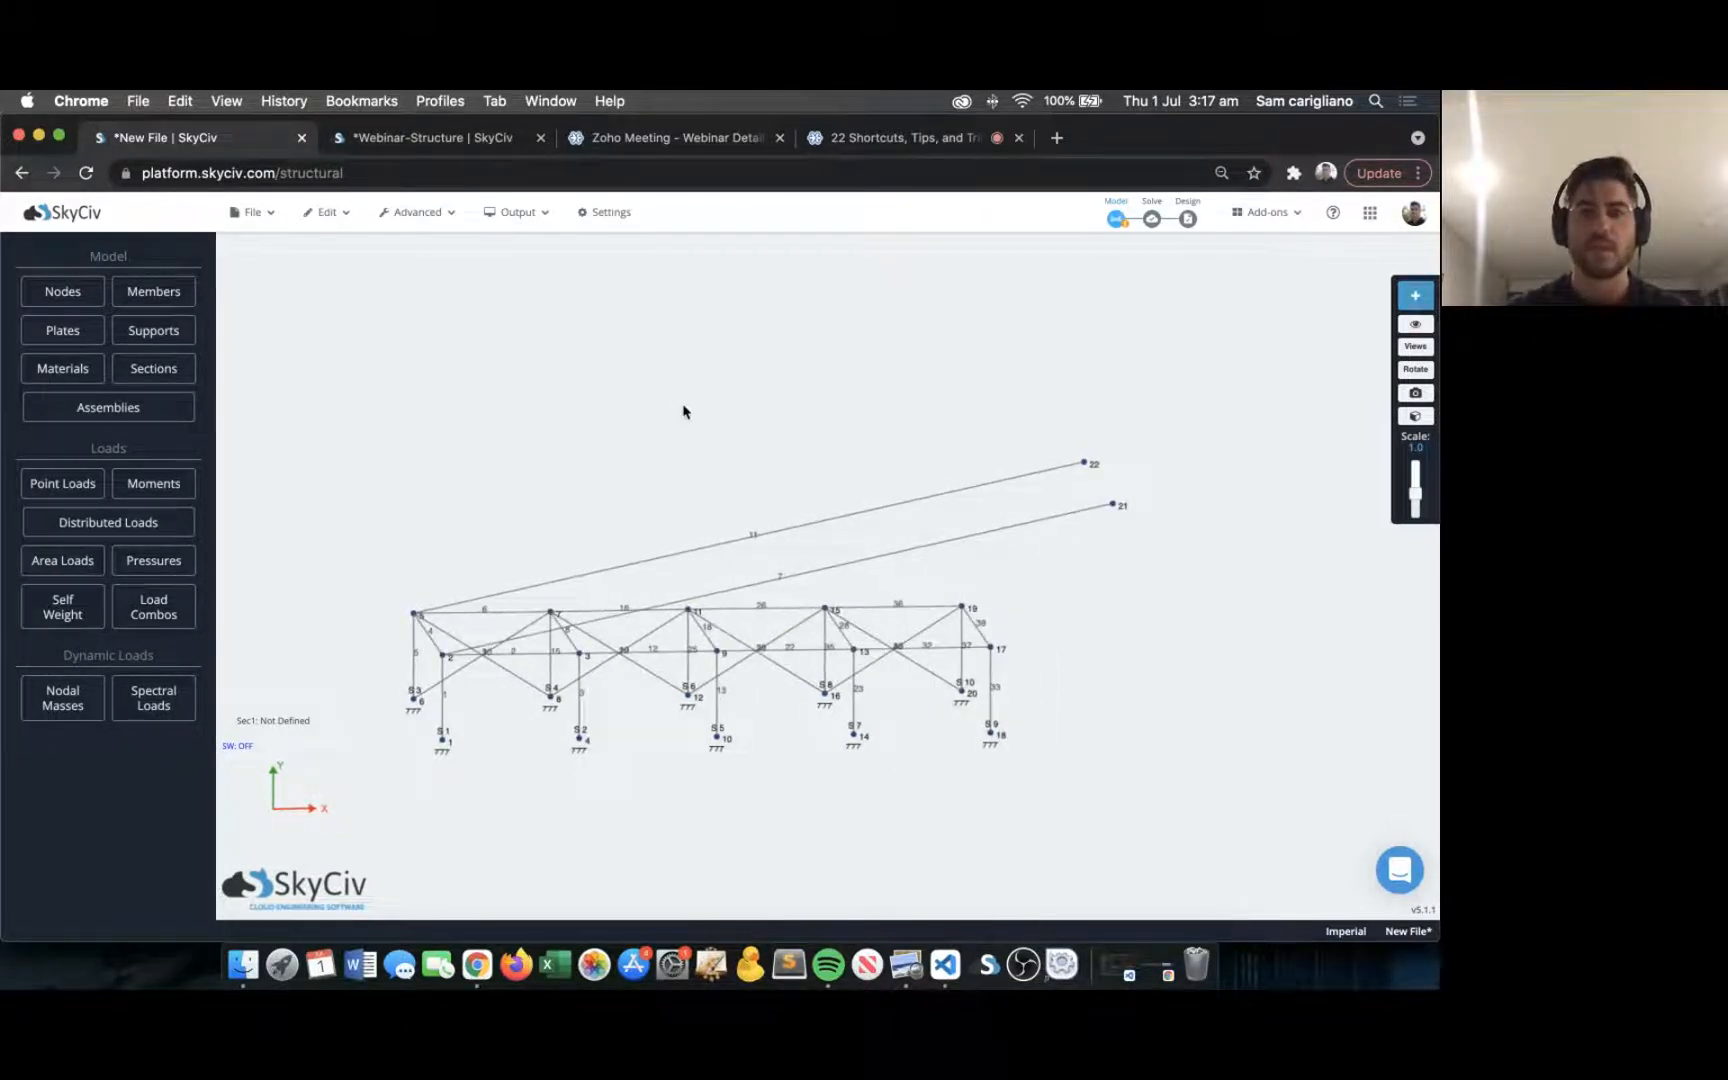
pyautogui.hotkey('ctrl', 'Right')
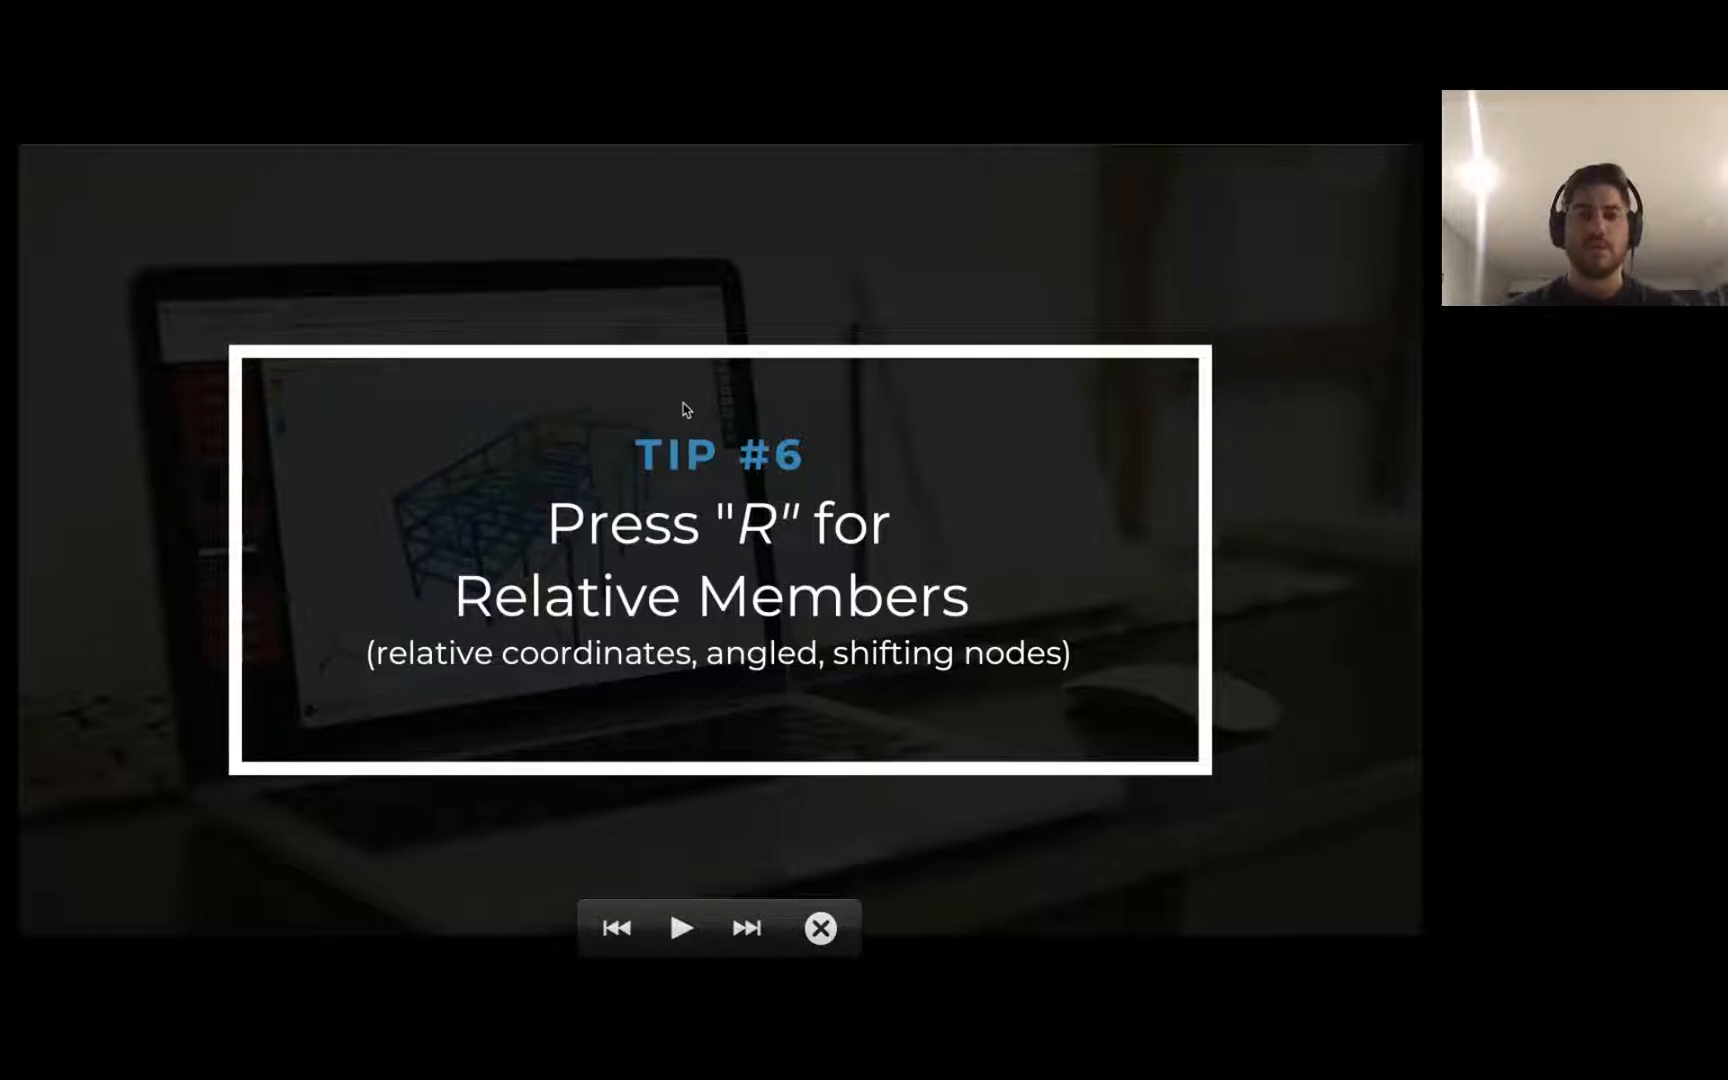
pyautogui.press('Right')
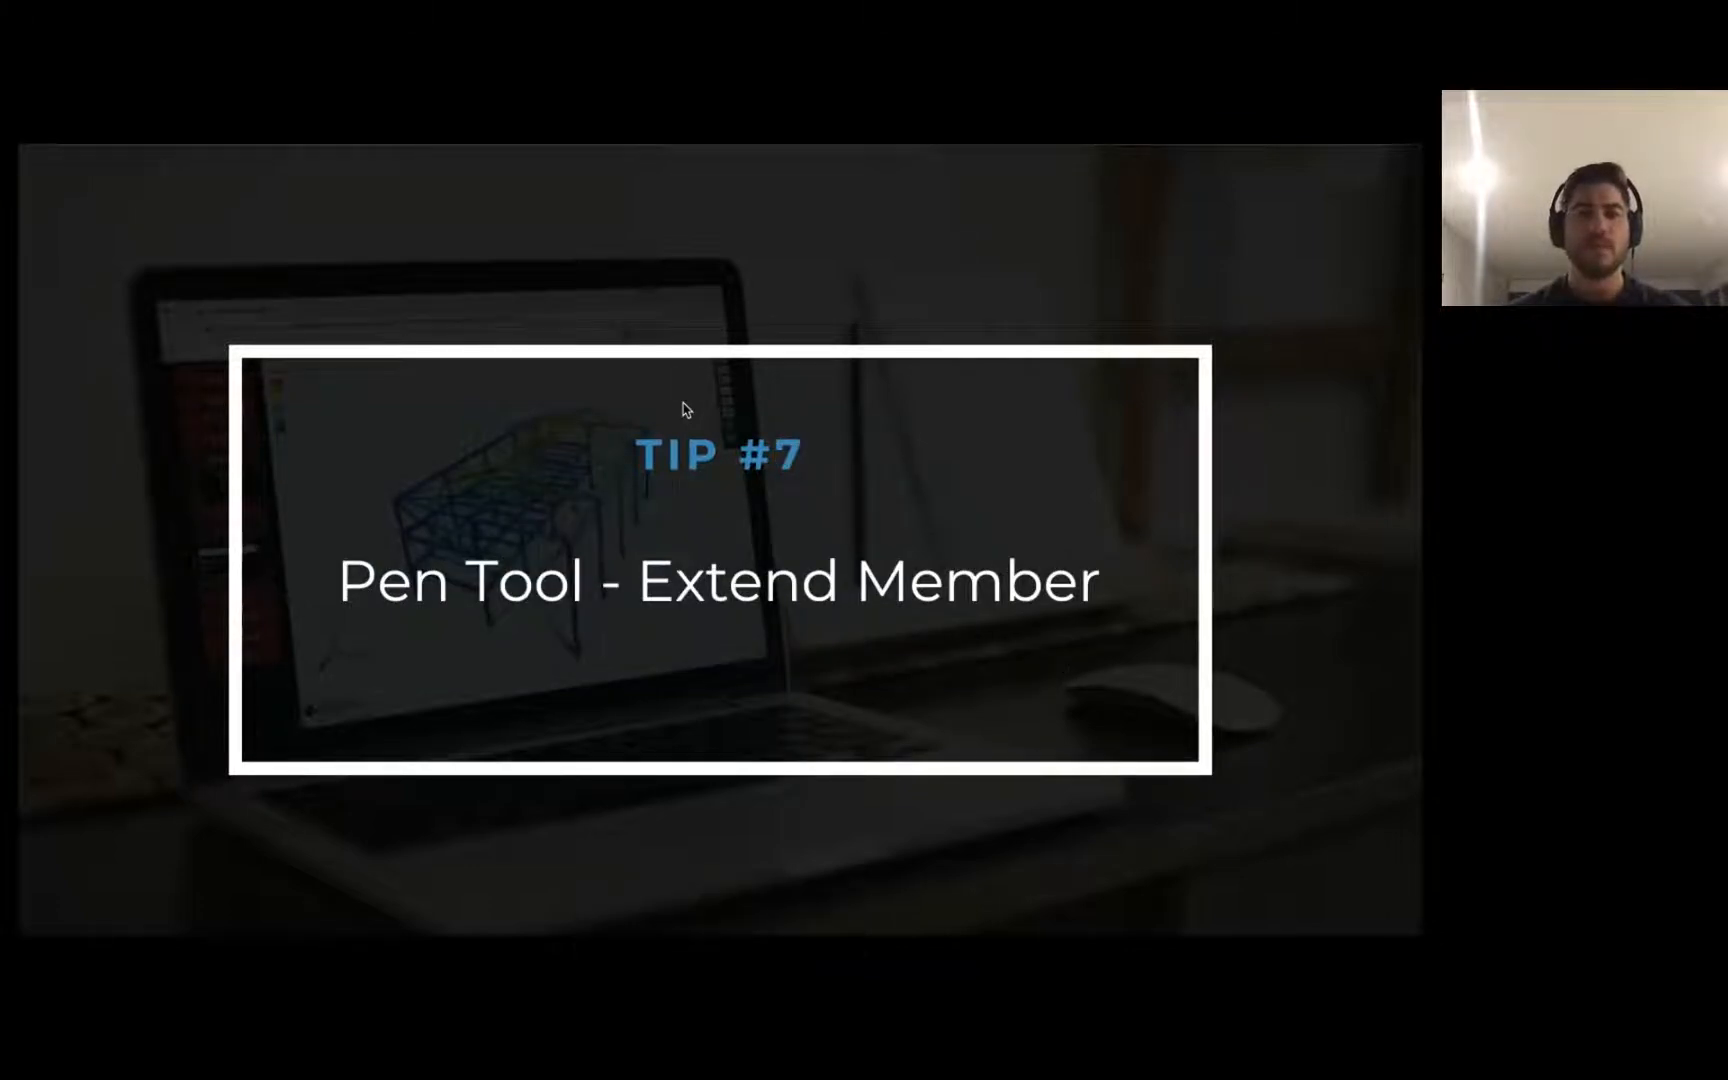
pyautogui.hotkey('ctrl', 'Left')
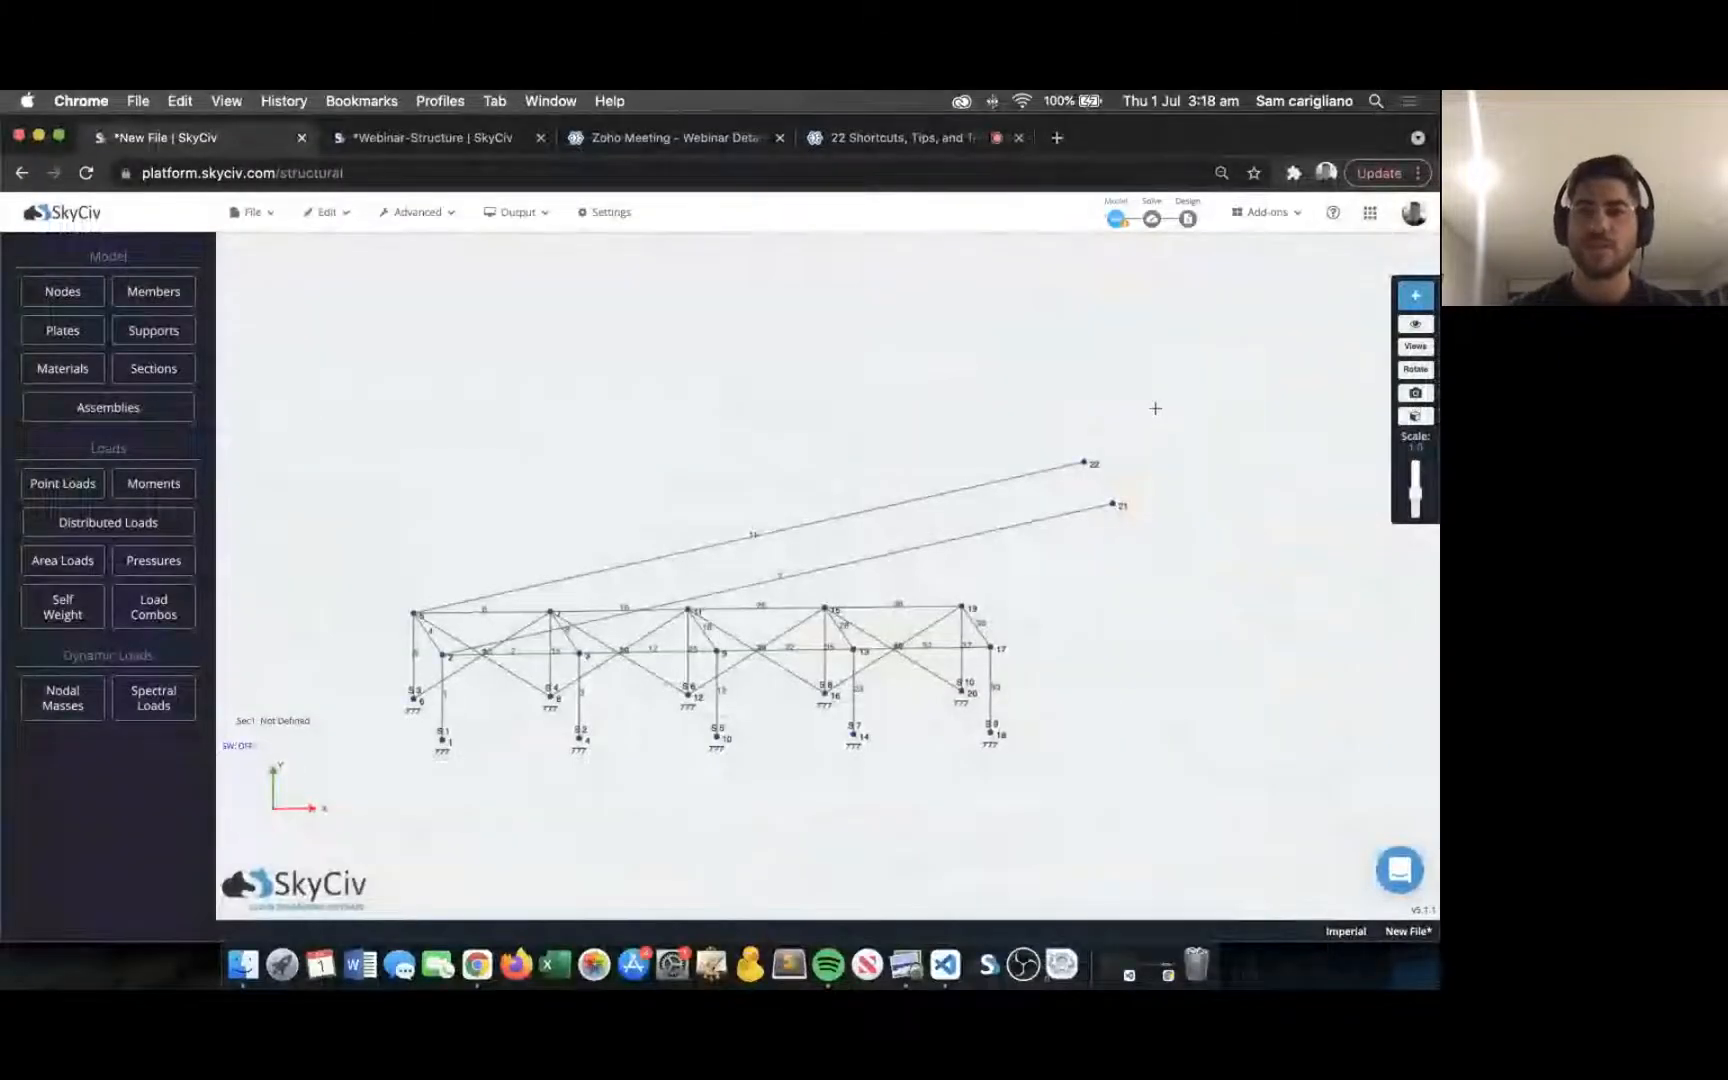
# Extend member 11 beyond node 22 with the pen, drawing an in-line member 8.25 ft long.
pyautogui.moveTo(855, 396); pyautogui.dragTo(928, 403)
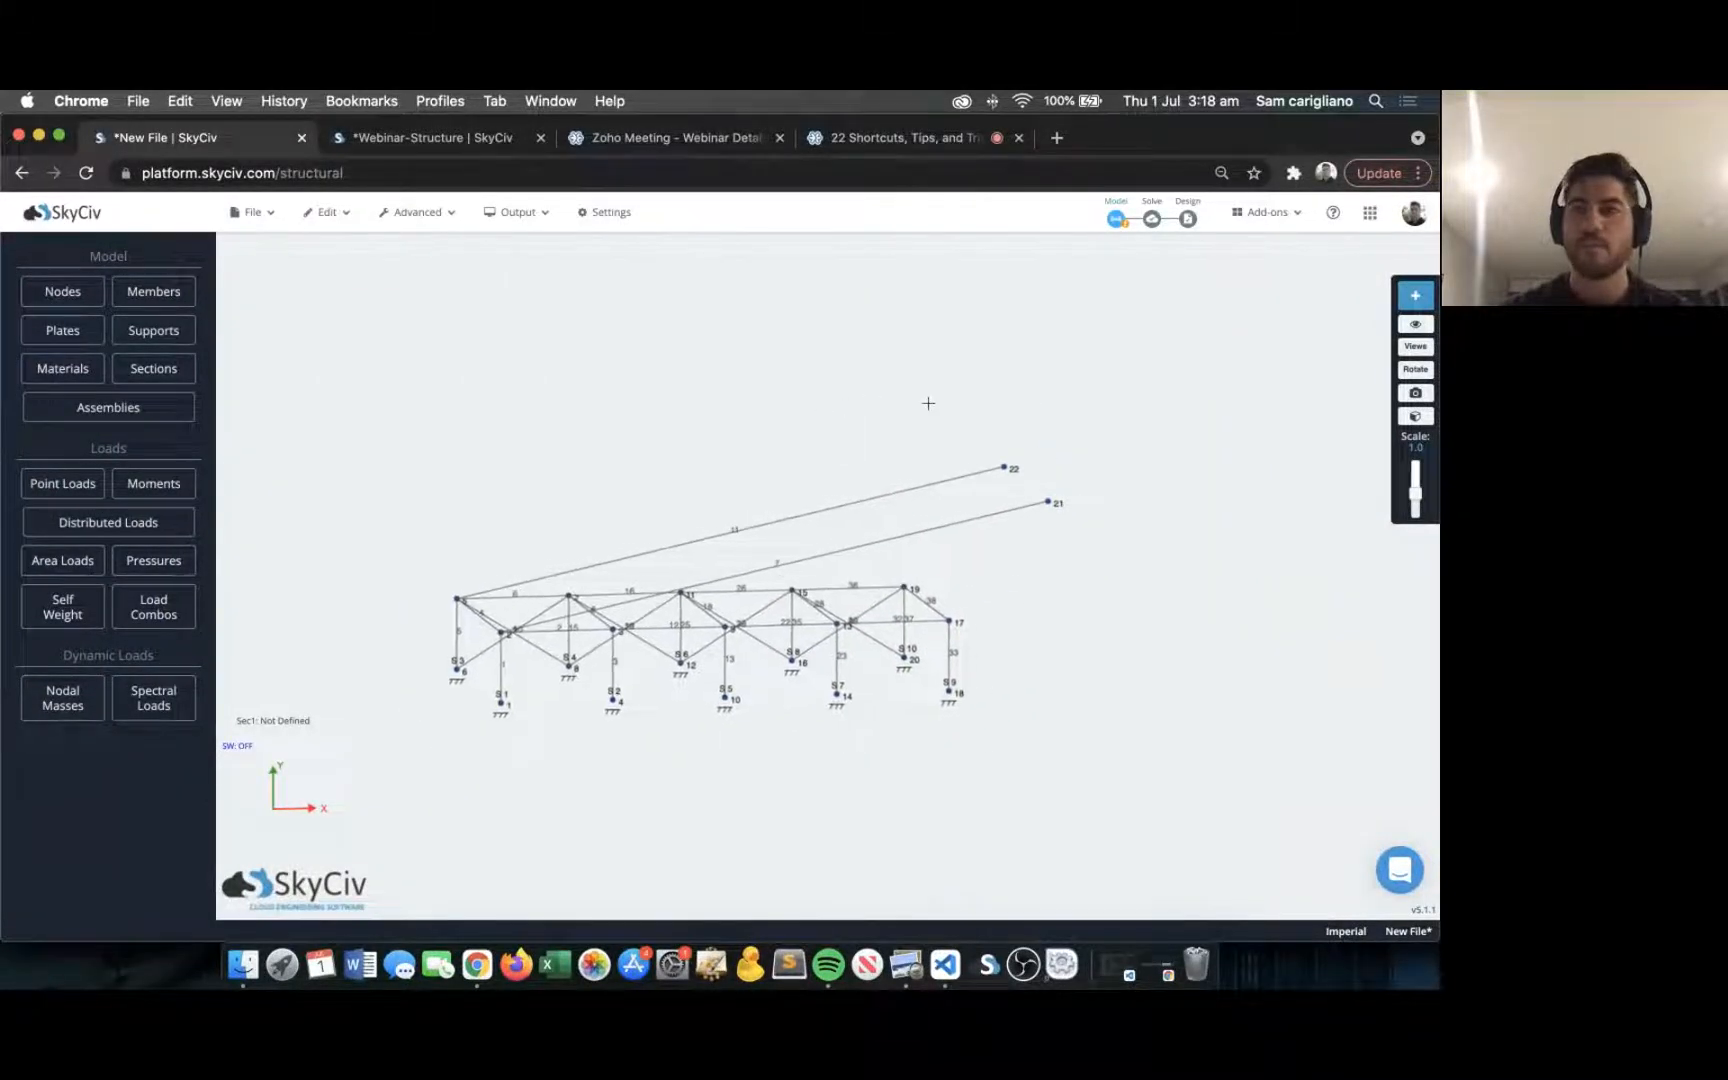
pyautogui.click(1413, 295)
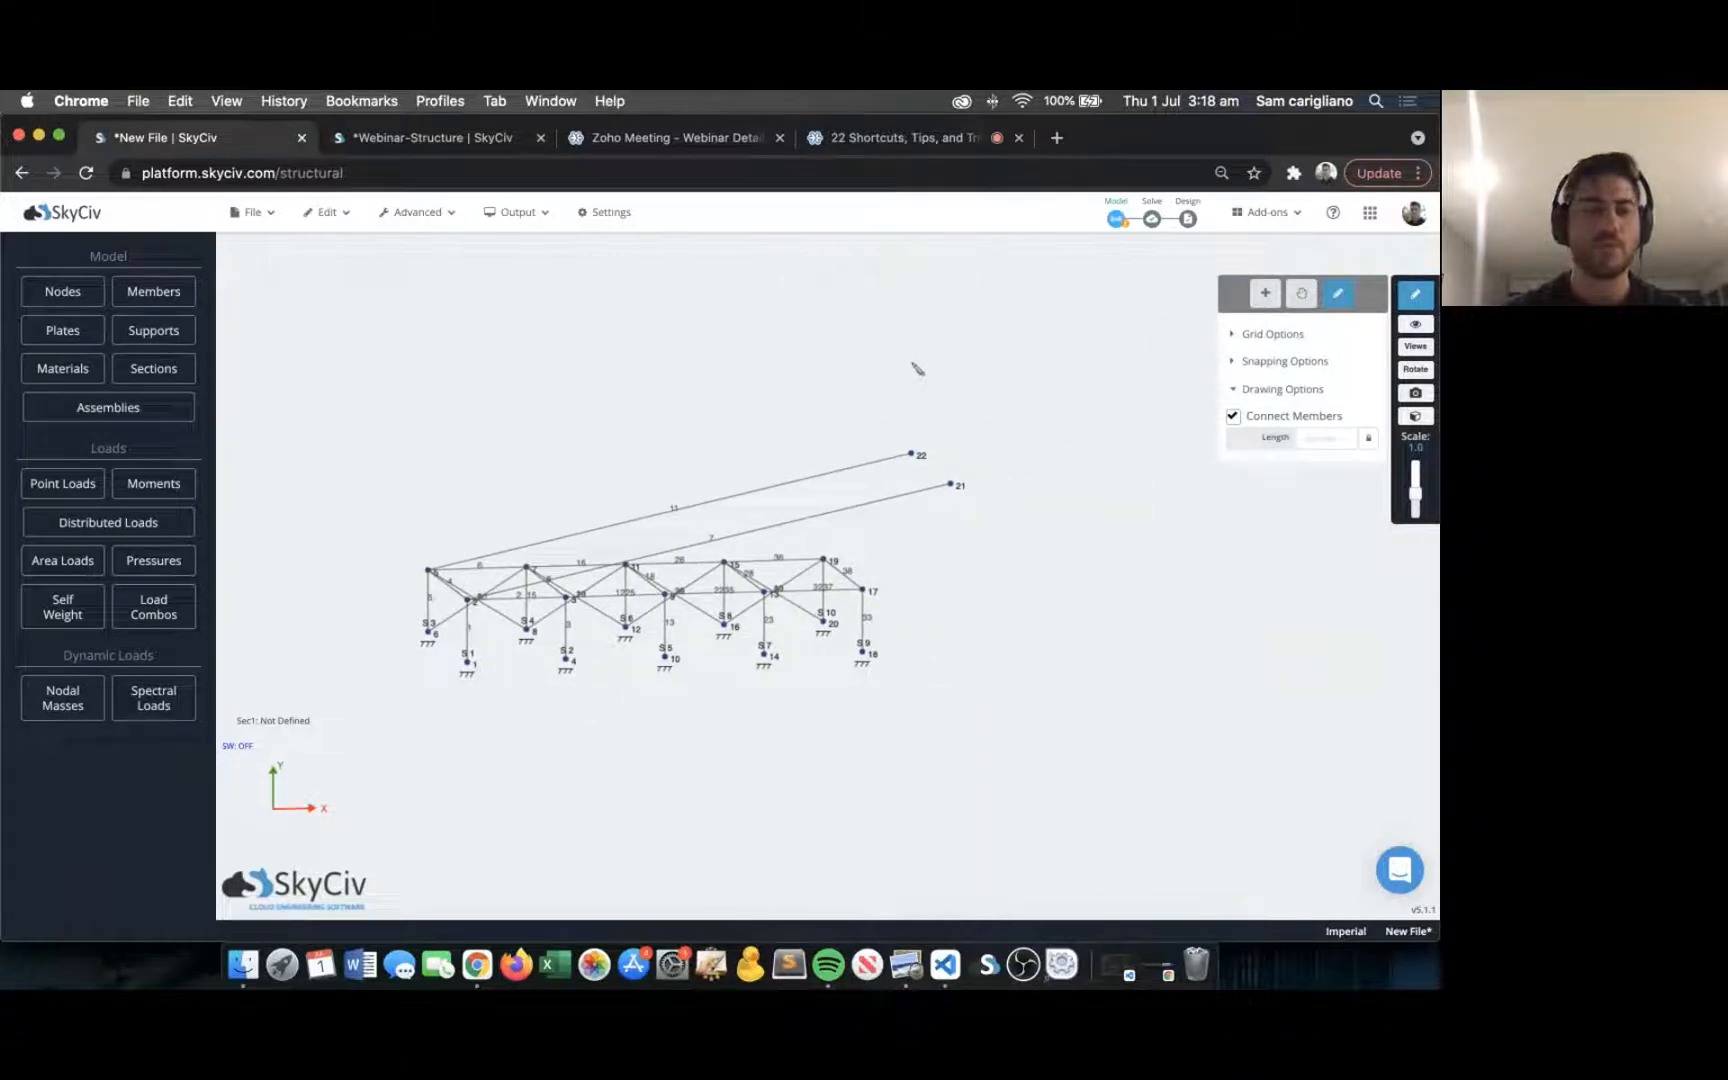
pyautogui.click(913, 455)
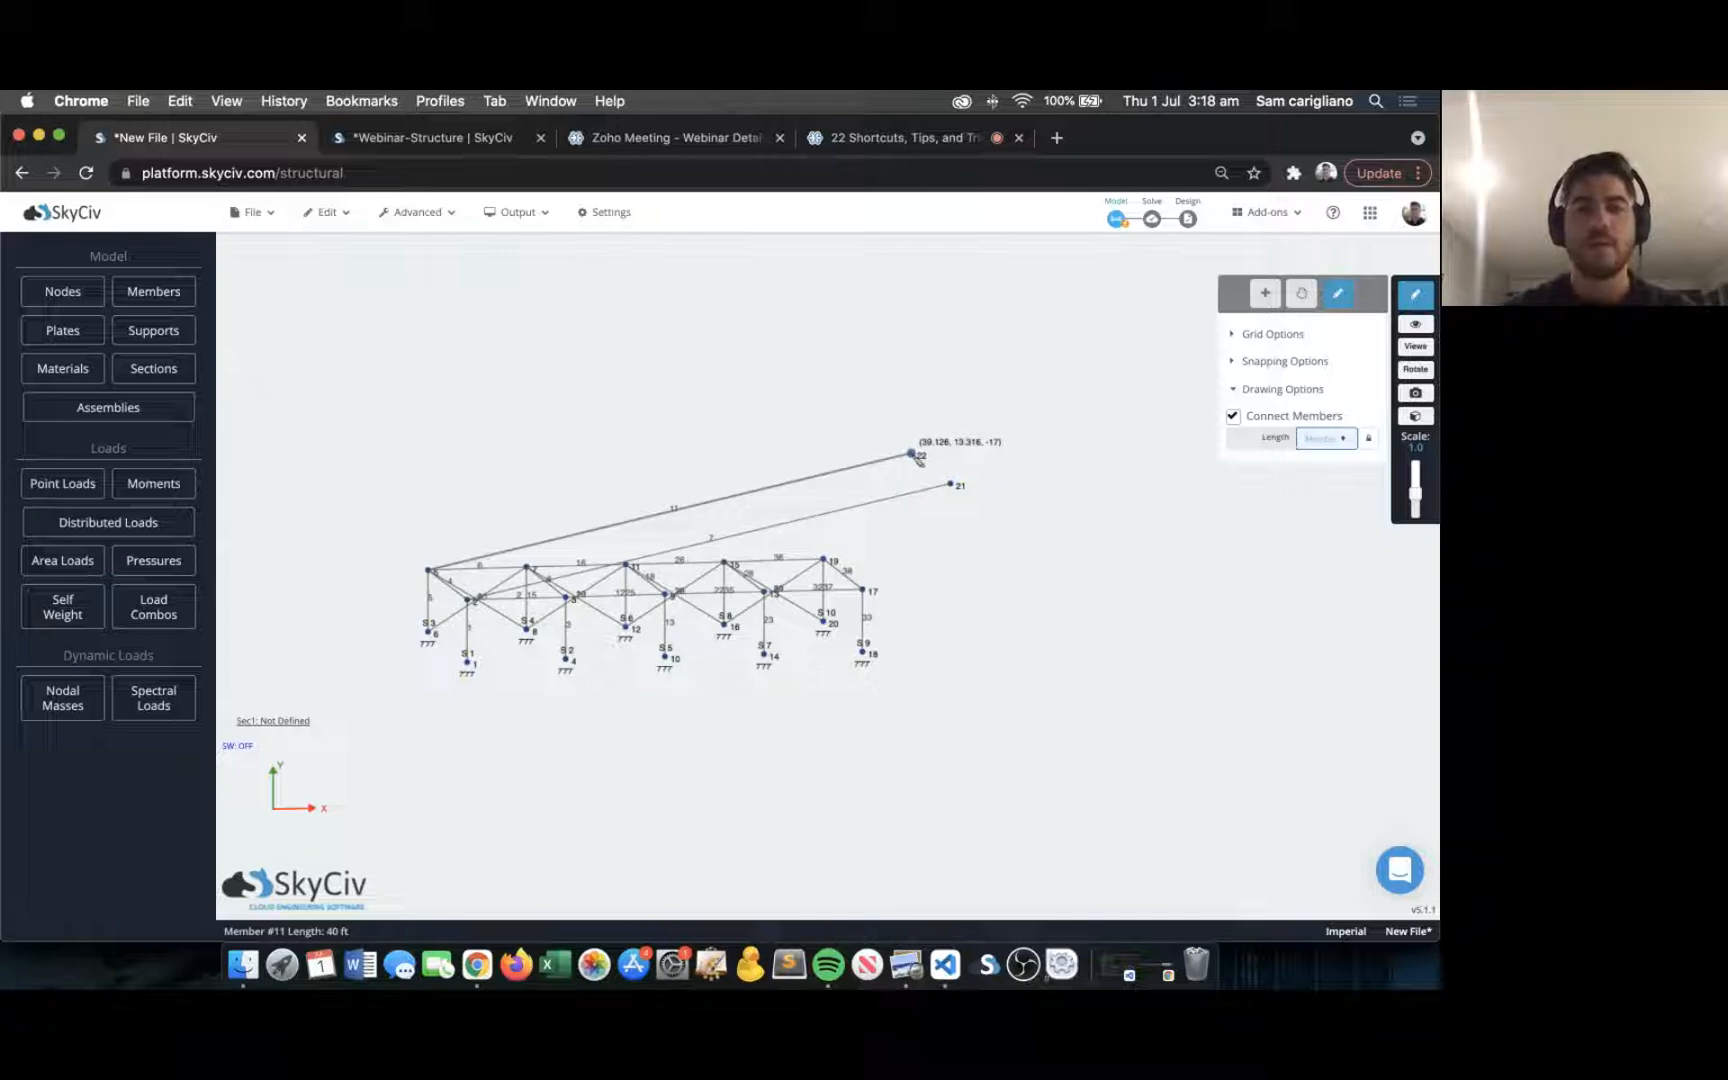
pyautogui.click(913, 455)
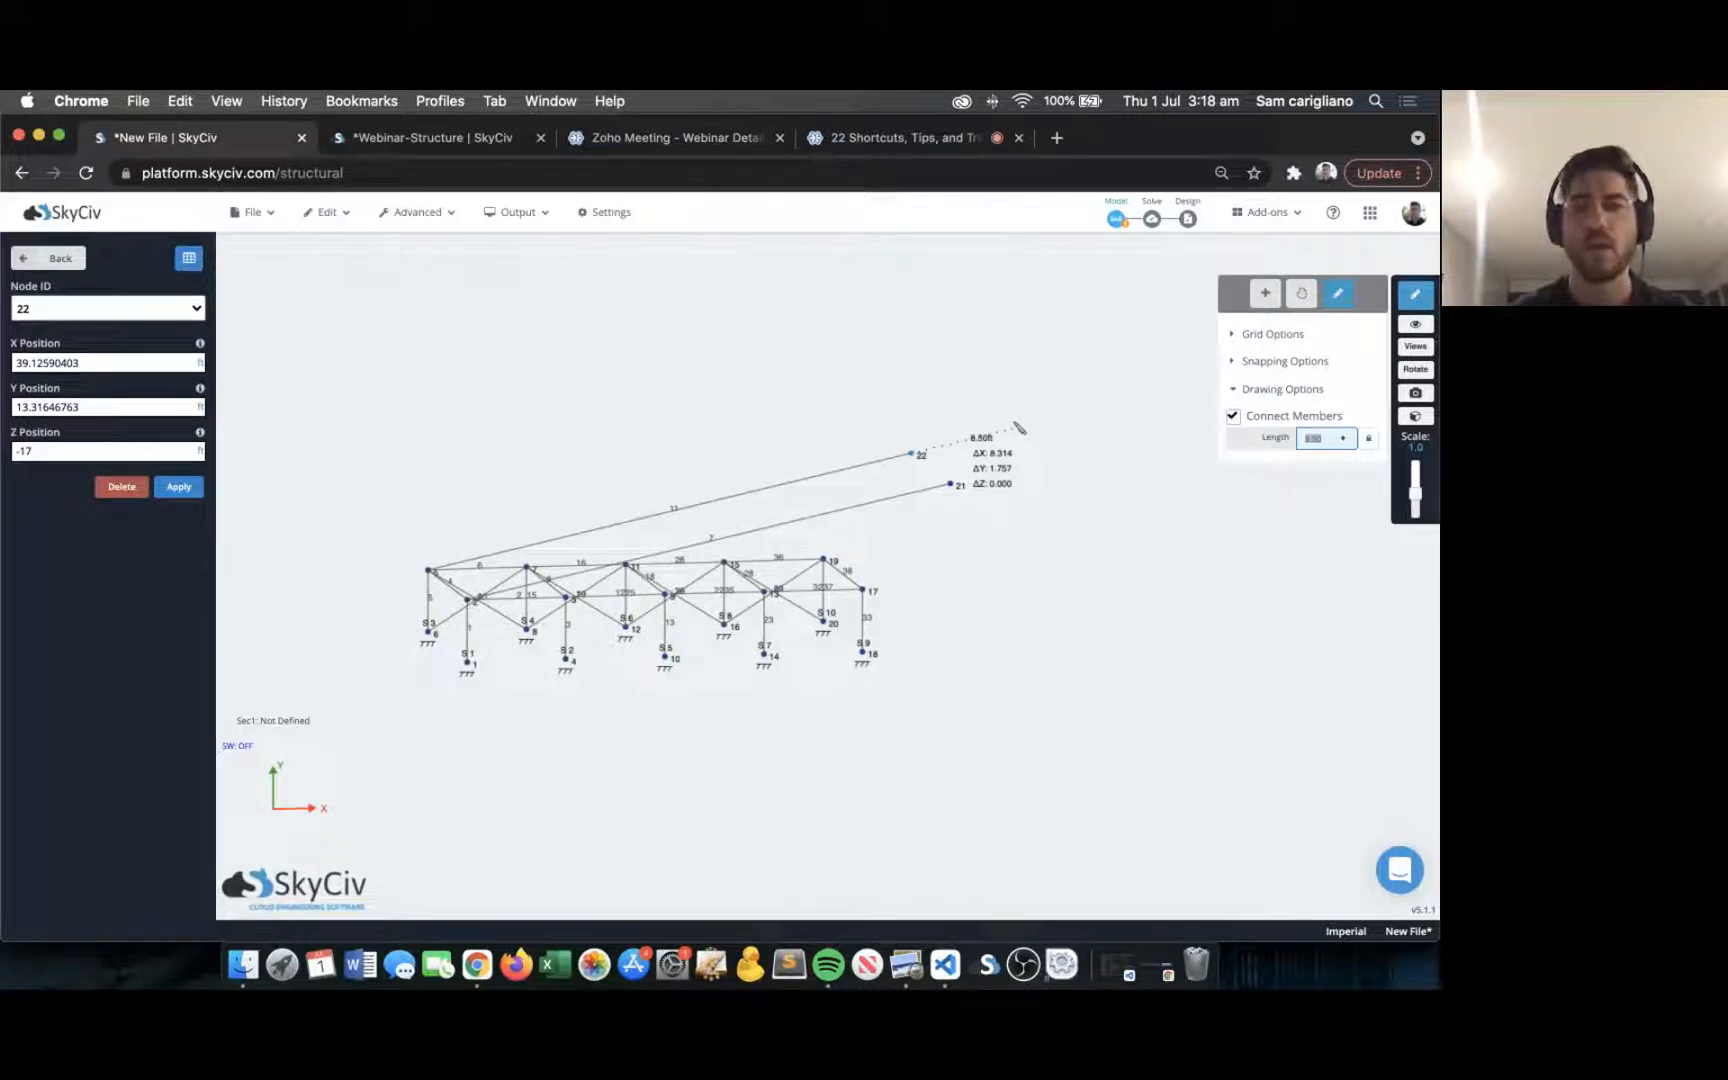
pyautogui.write('8')
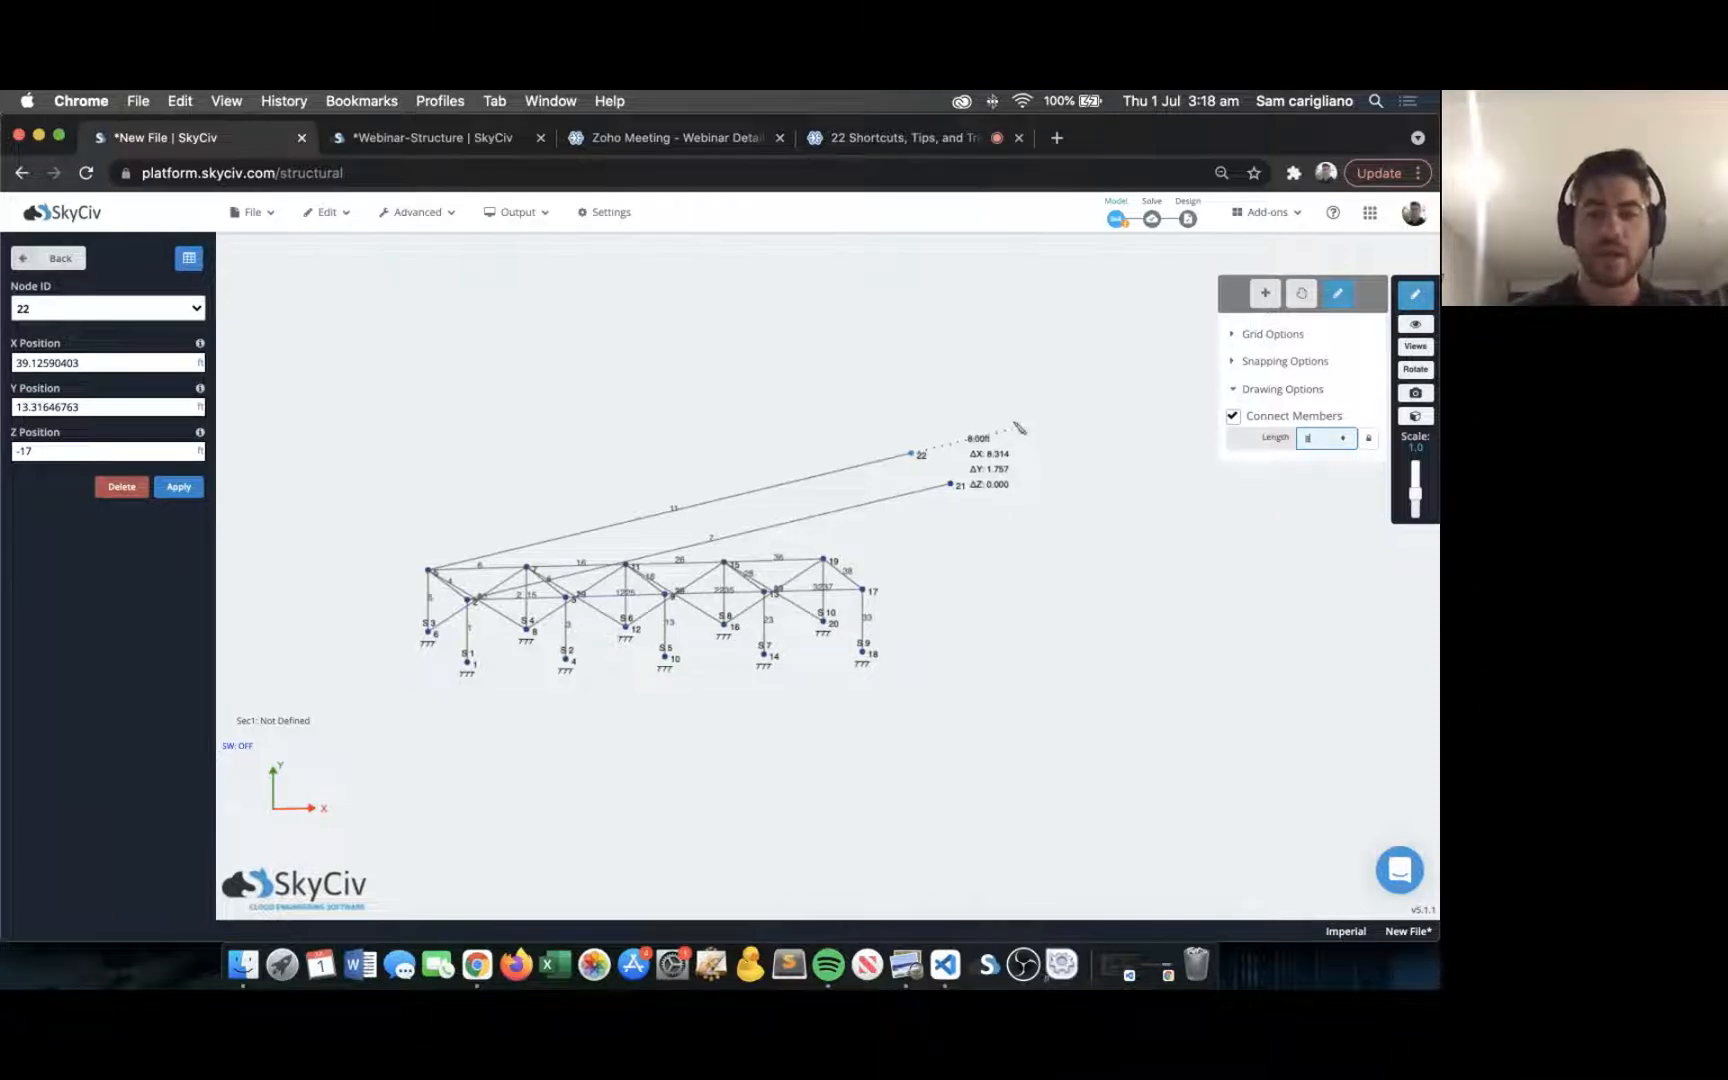
pyautogui.write('.25')
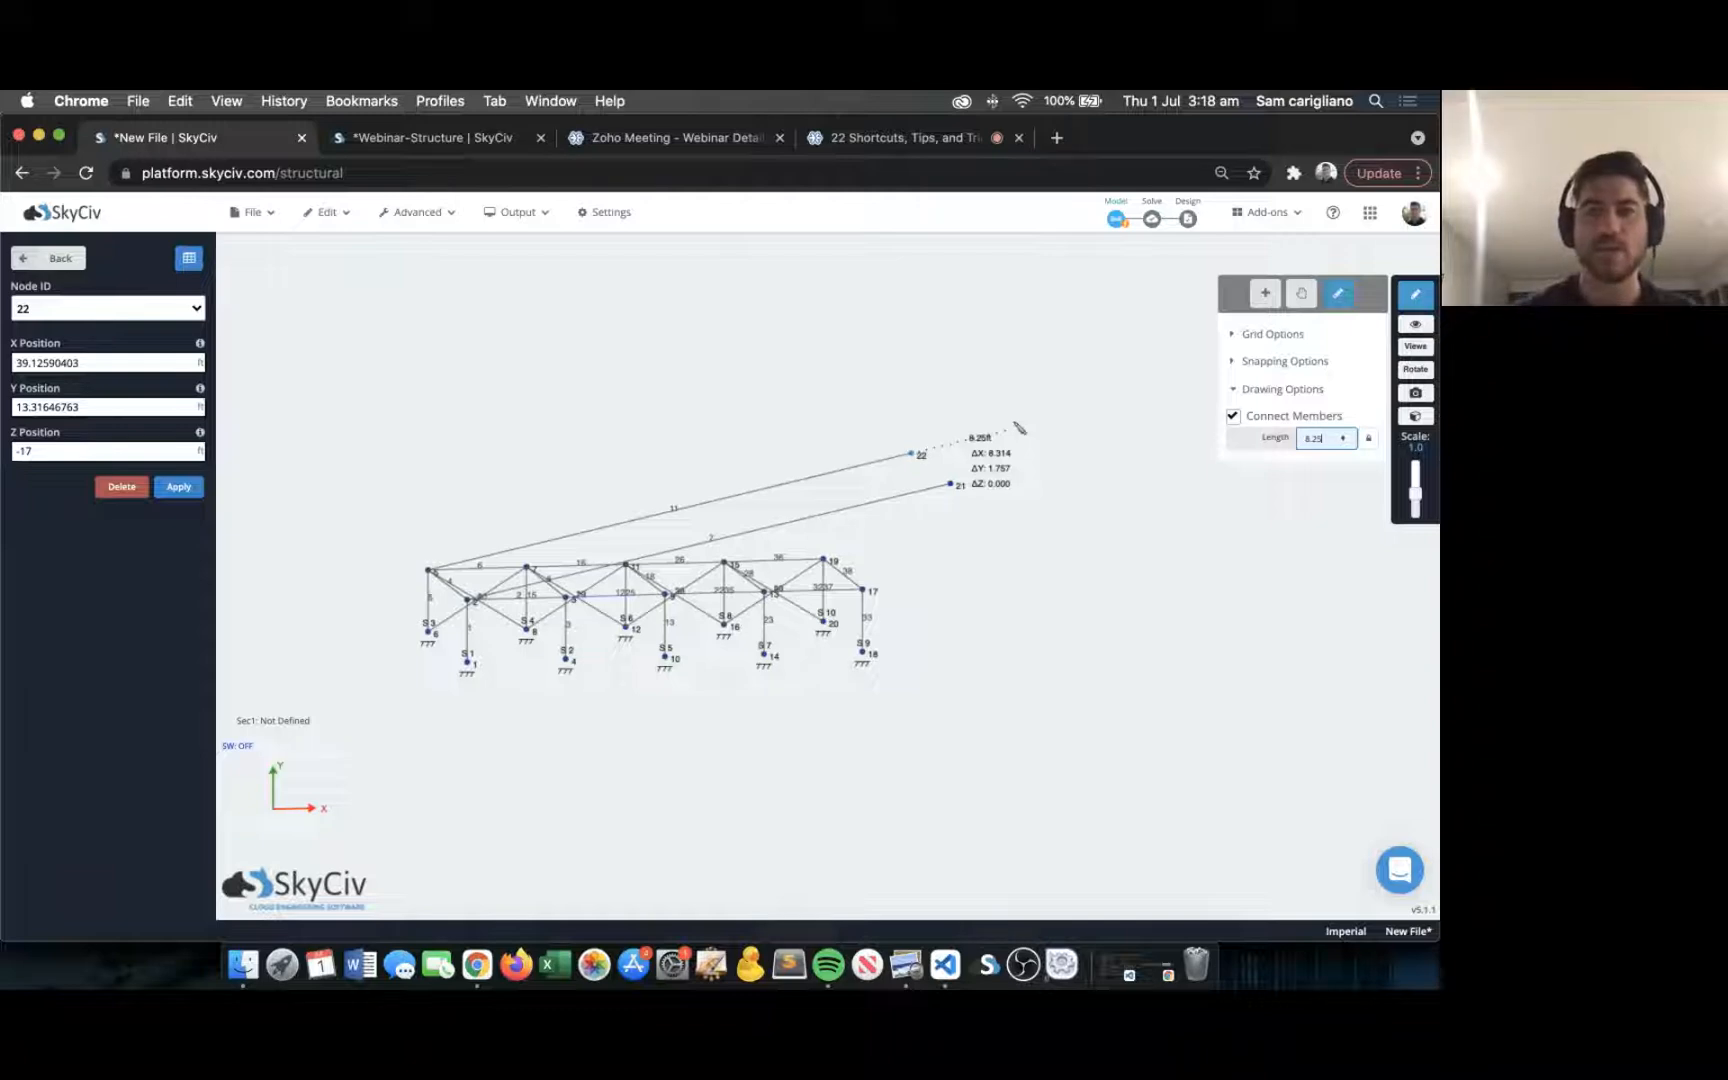
pyautogui.click(1018, 428)
pyautogui.press('Escape')
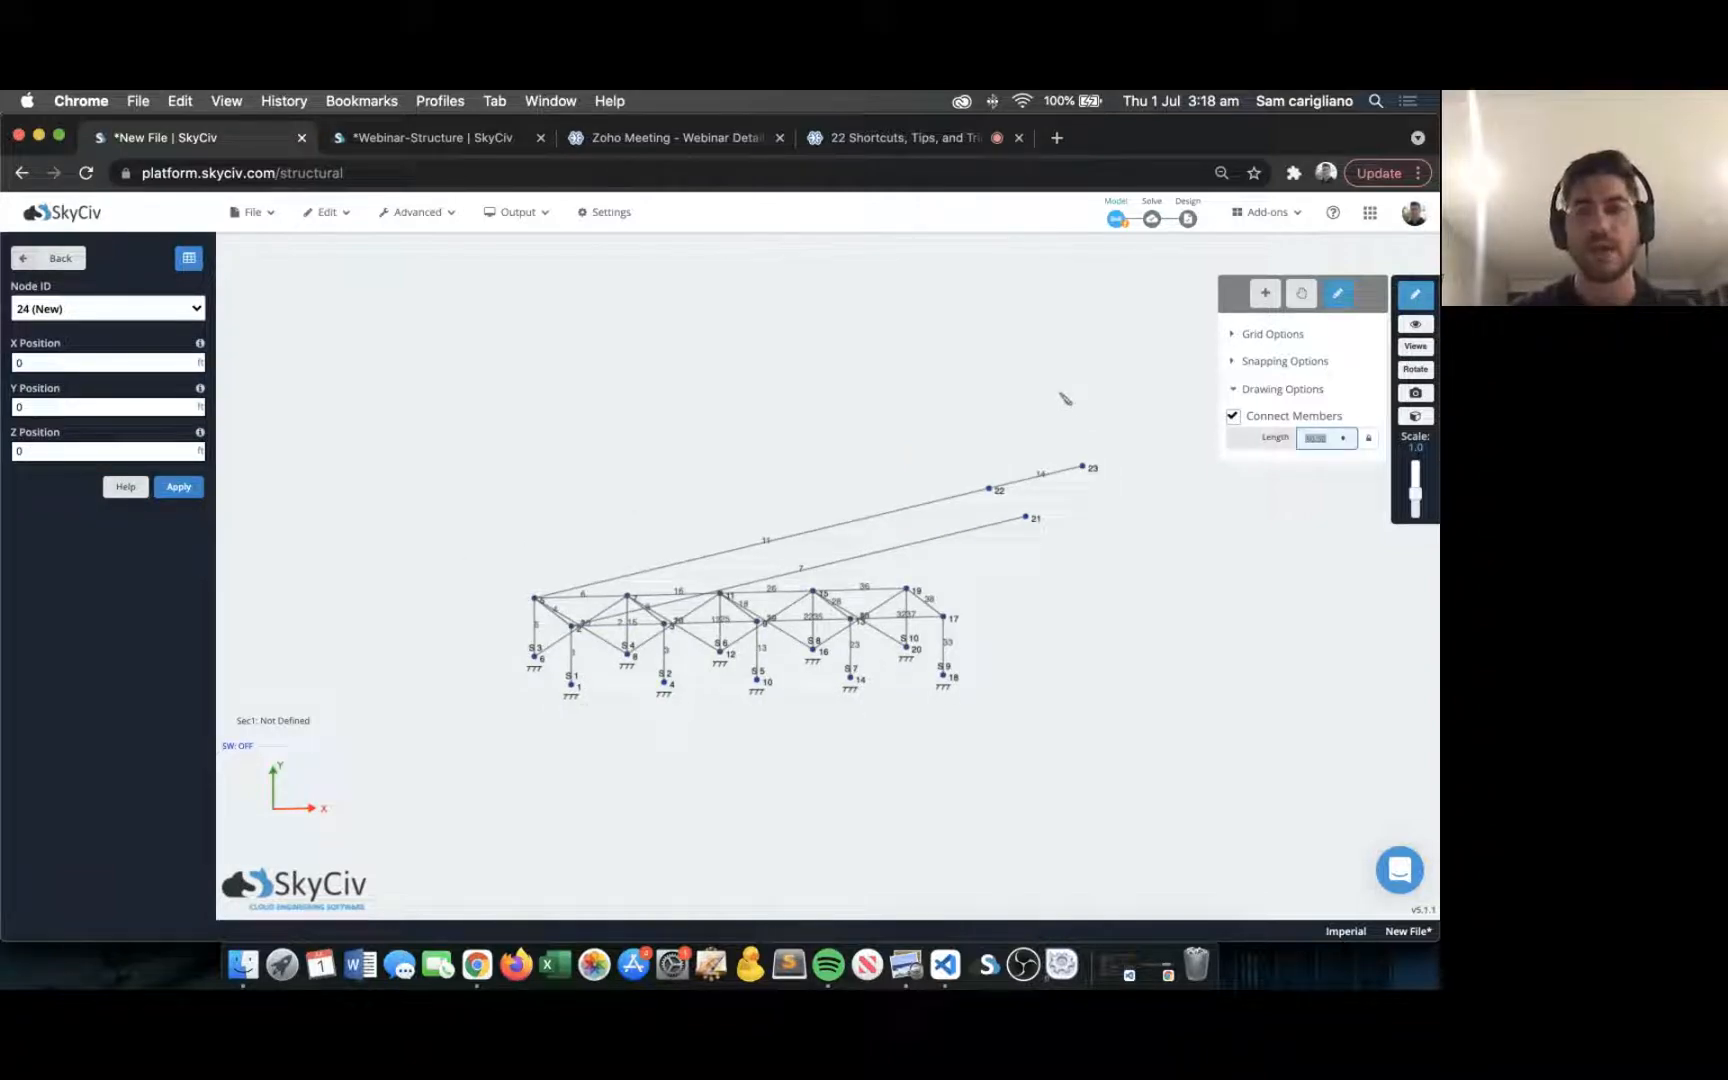
pyautogui.moveTo(1065, 396); pyautogui.dragTo(1048, 419)
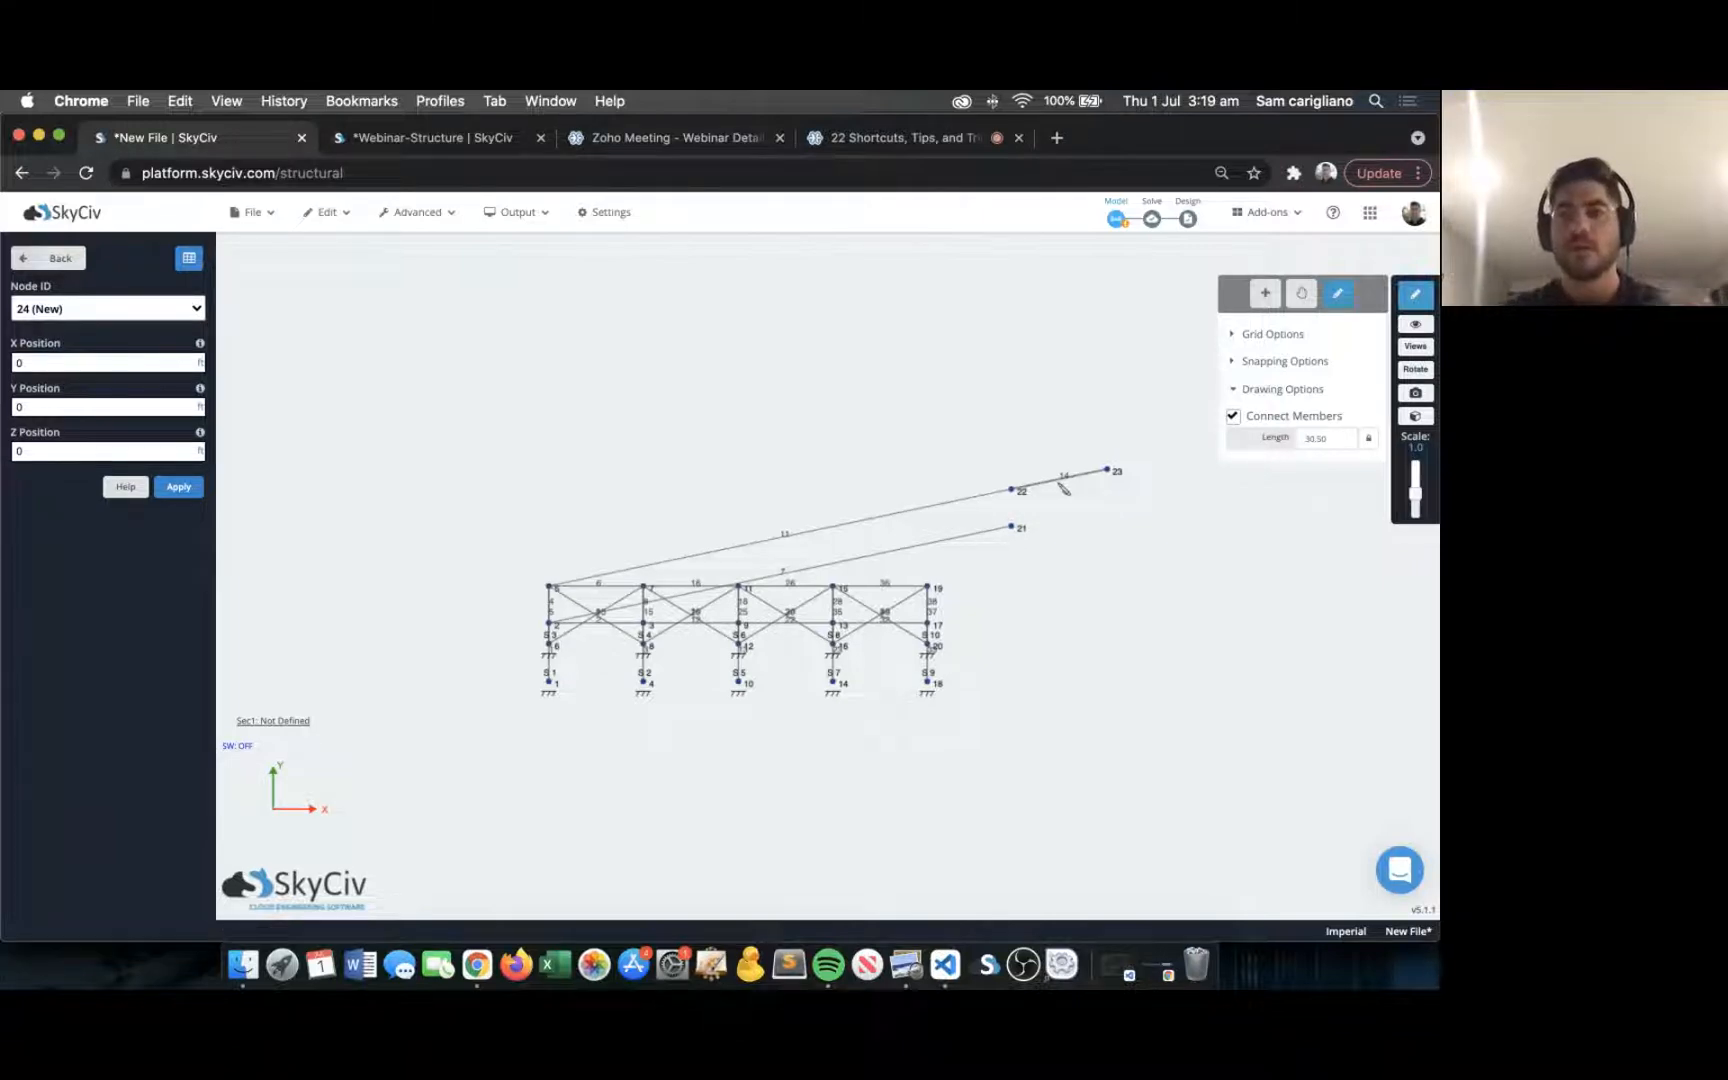
# Leave pen mode and undo the member drawn beyond node 22.
pyautogui.click(1260, 295)
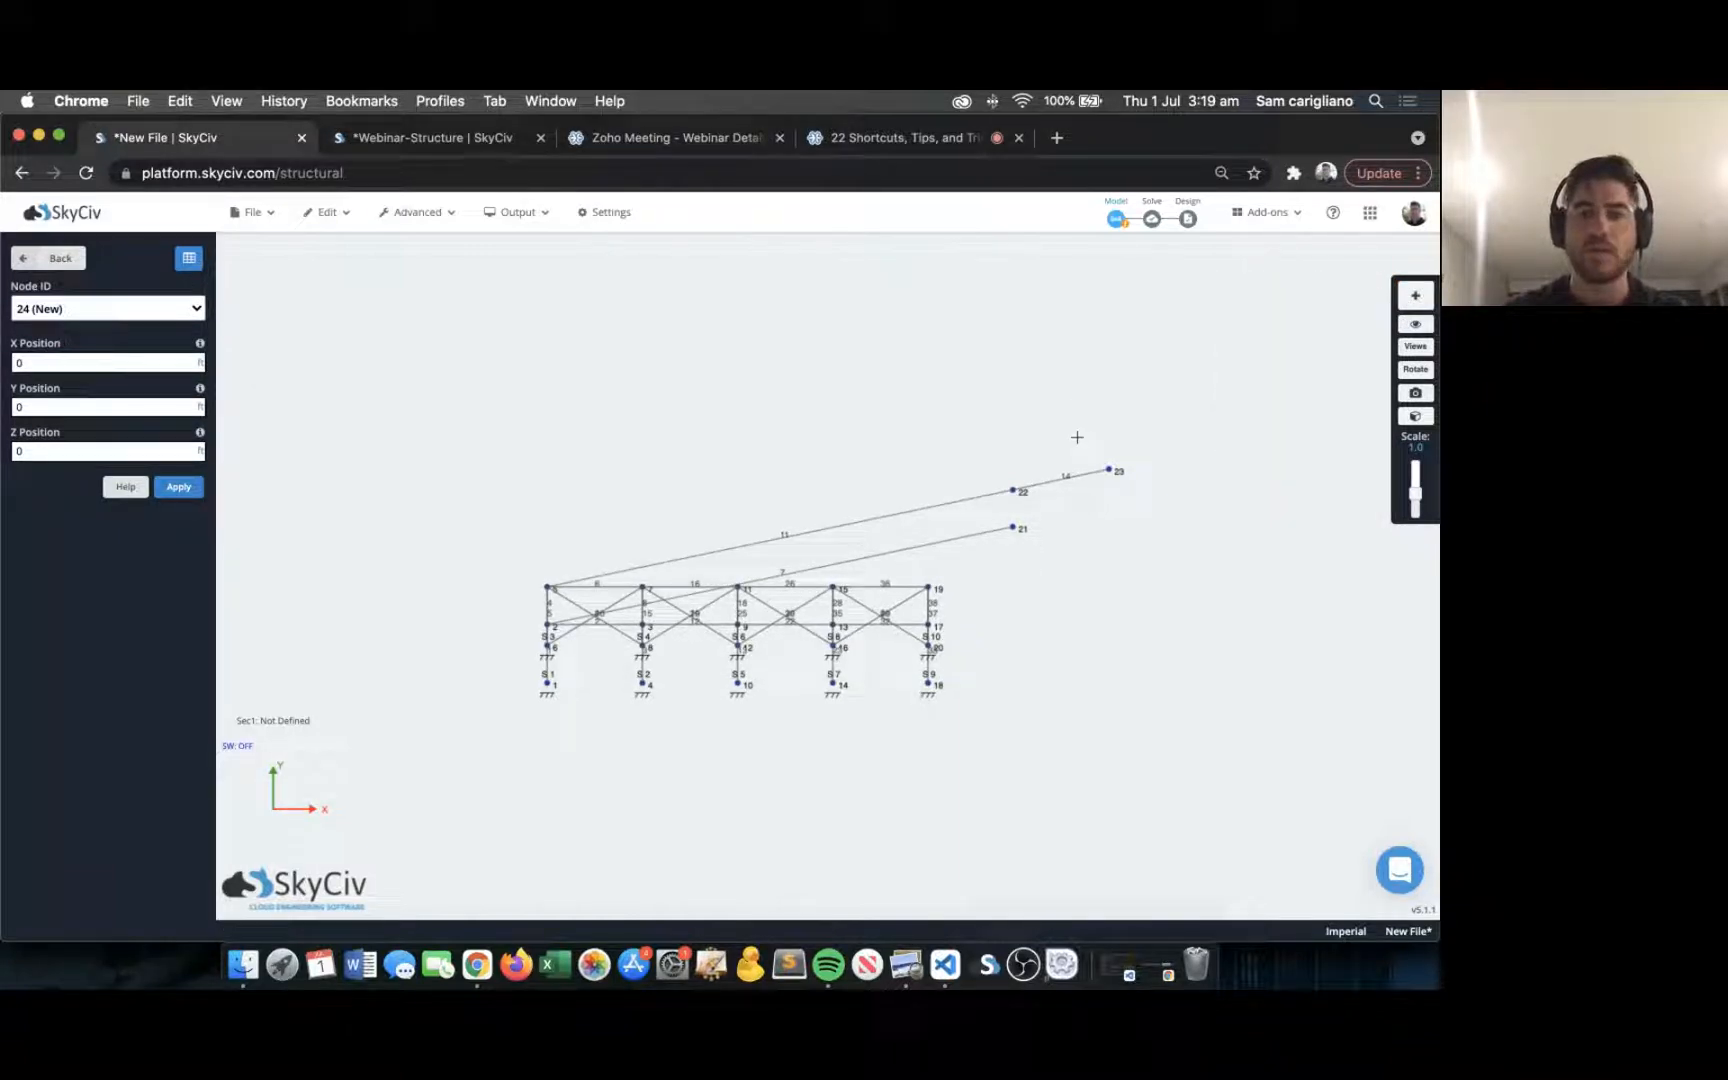
pyautogui.hotkey('ctrl', 'z')
pyautogui.moveTo(1026, 432); pyautogui.dragTo(771, 410)
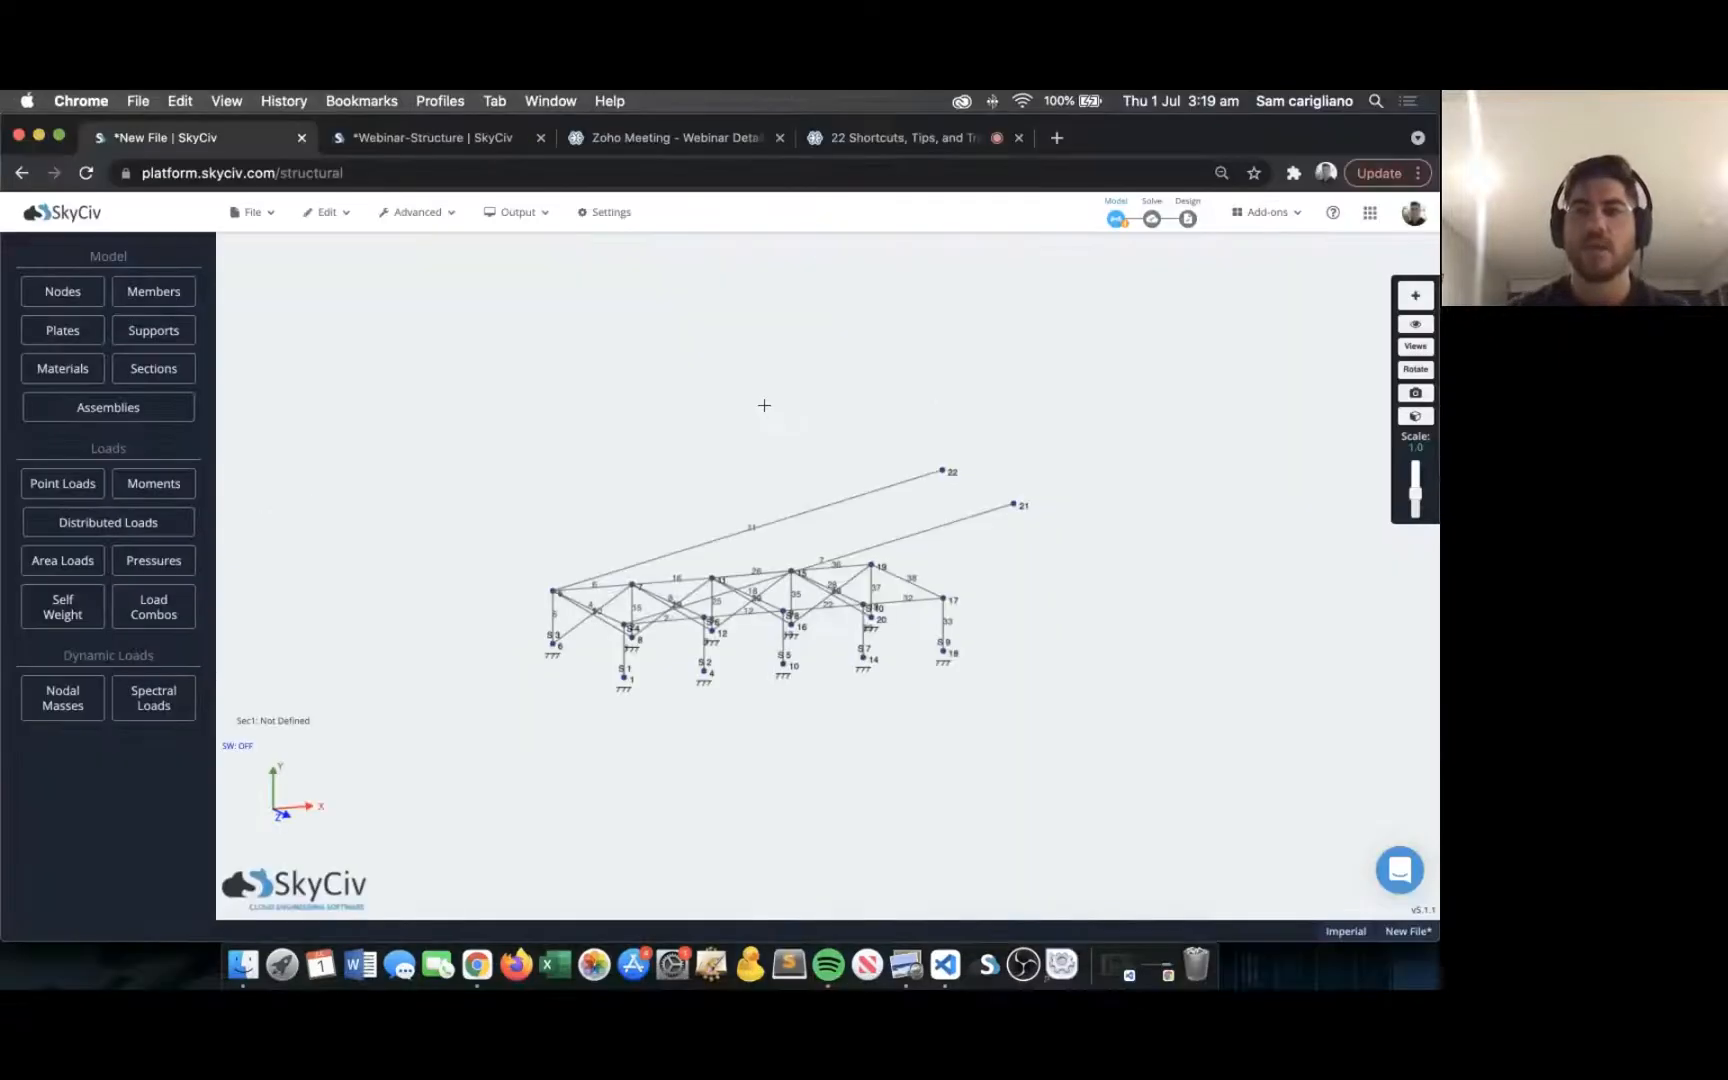
# Connect nodes 22 and 21 with a new member directly in the model and dismiss the save reminder.
pyautogui.moveTo(791, 382); pyautogui.dragTo(818, 386)
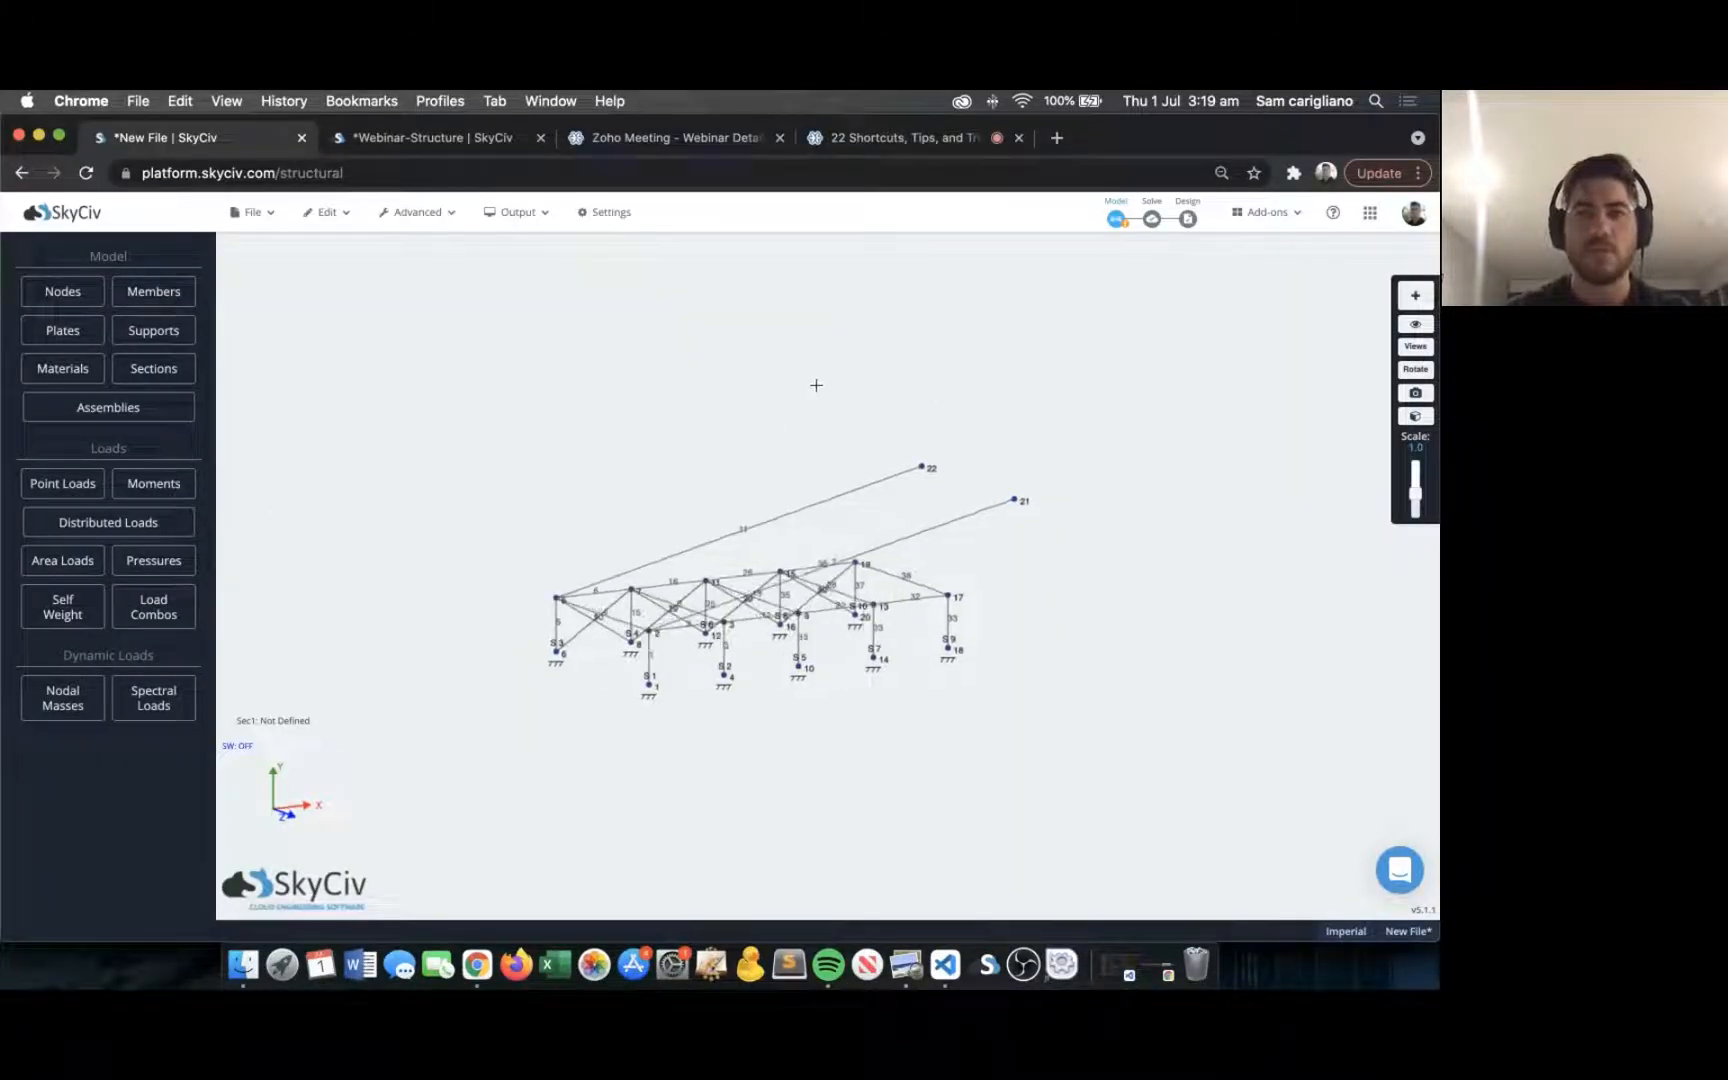
pyautogui.click(917, 465)
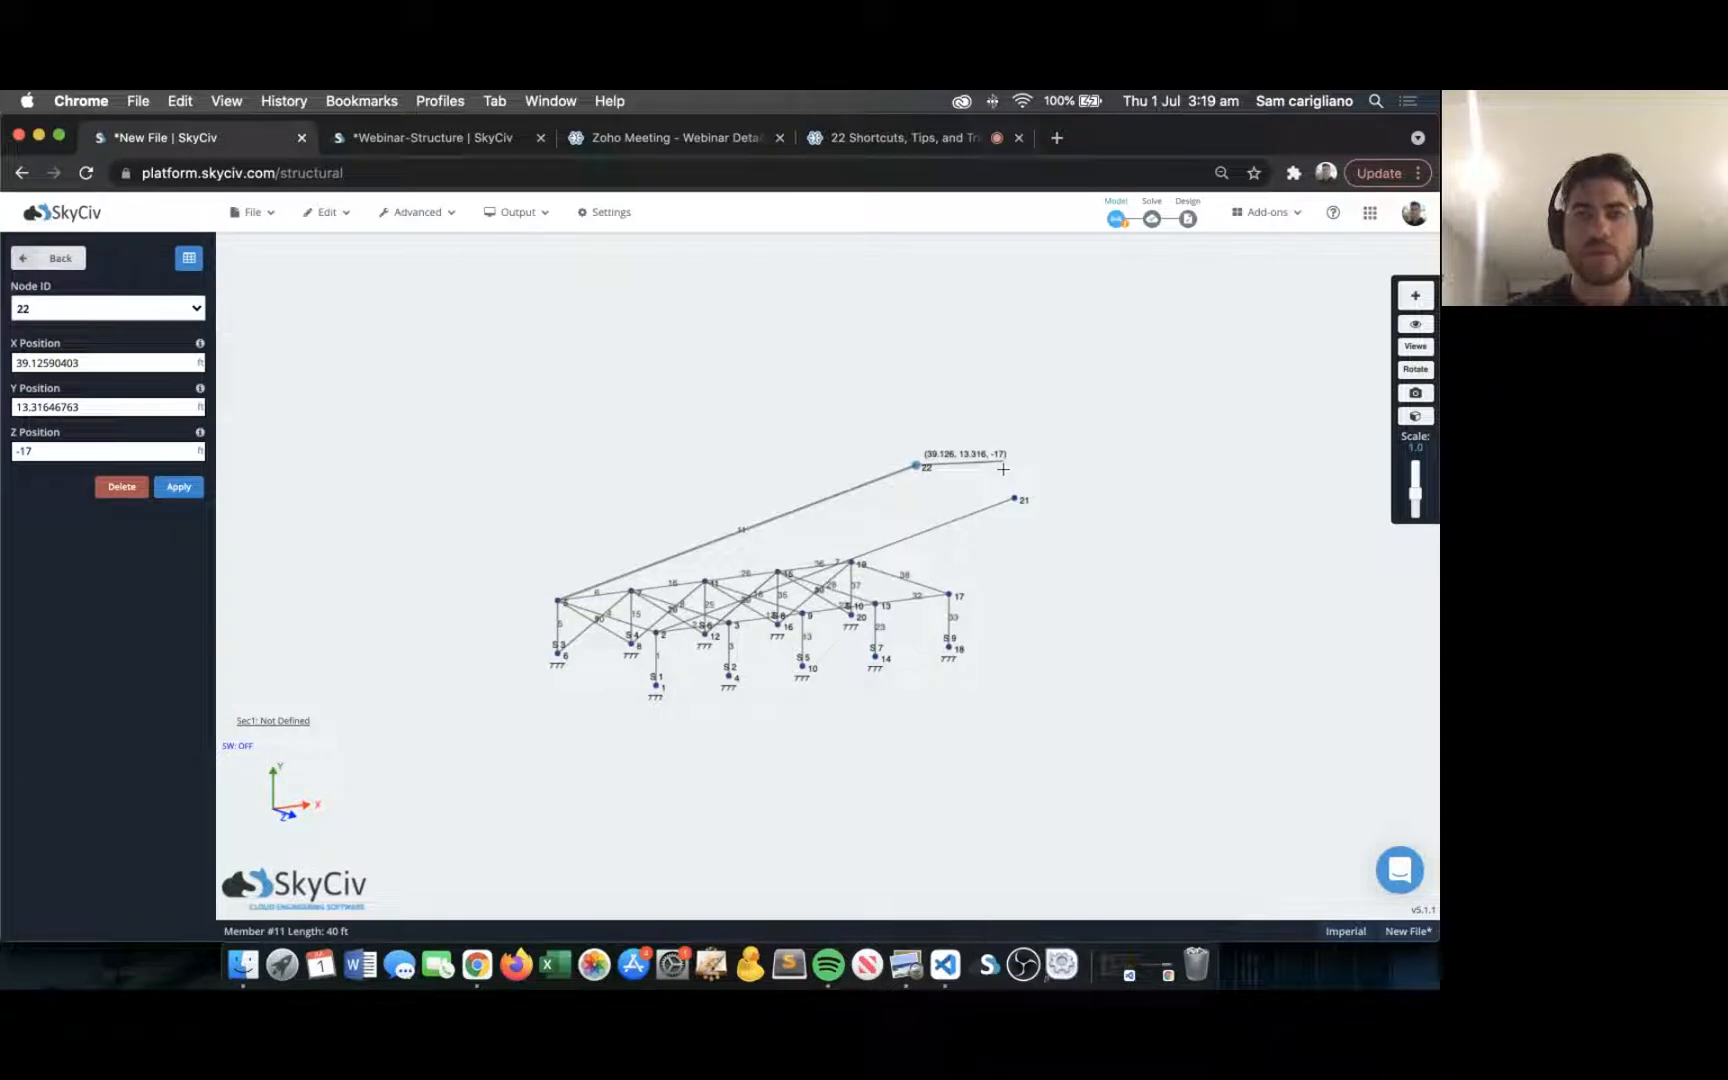
pyautogui.press('Escape')
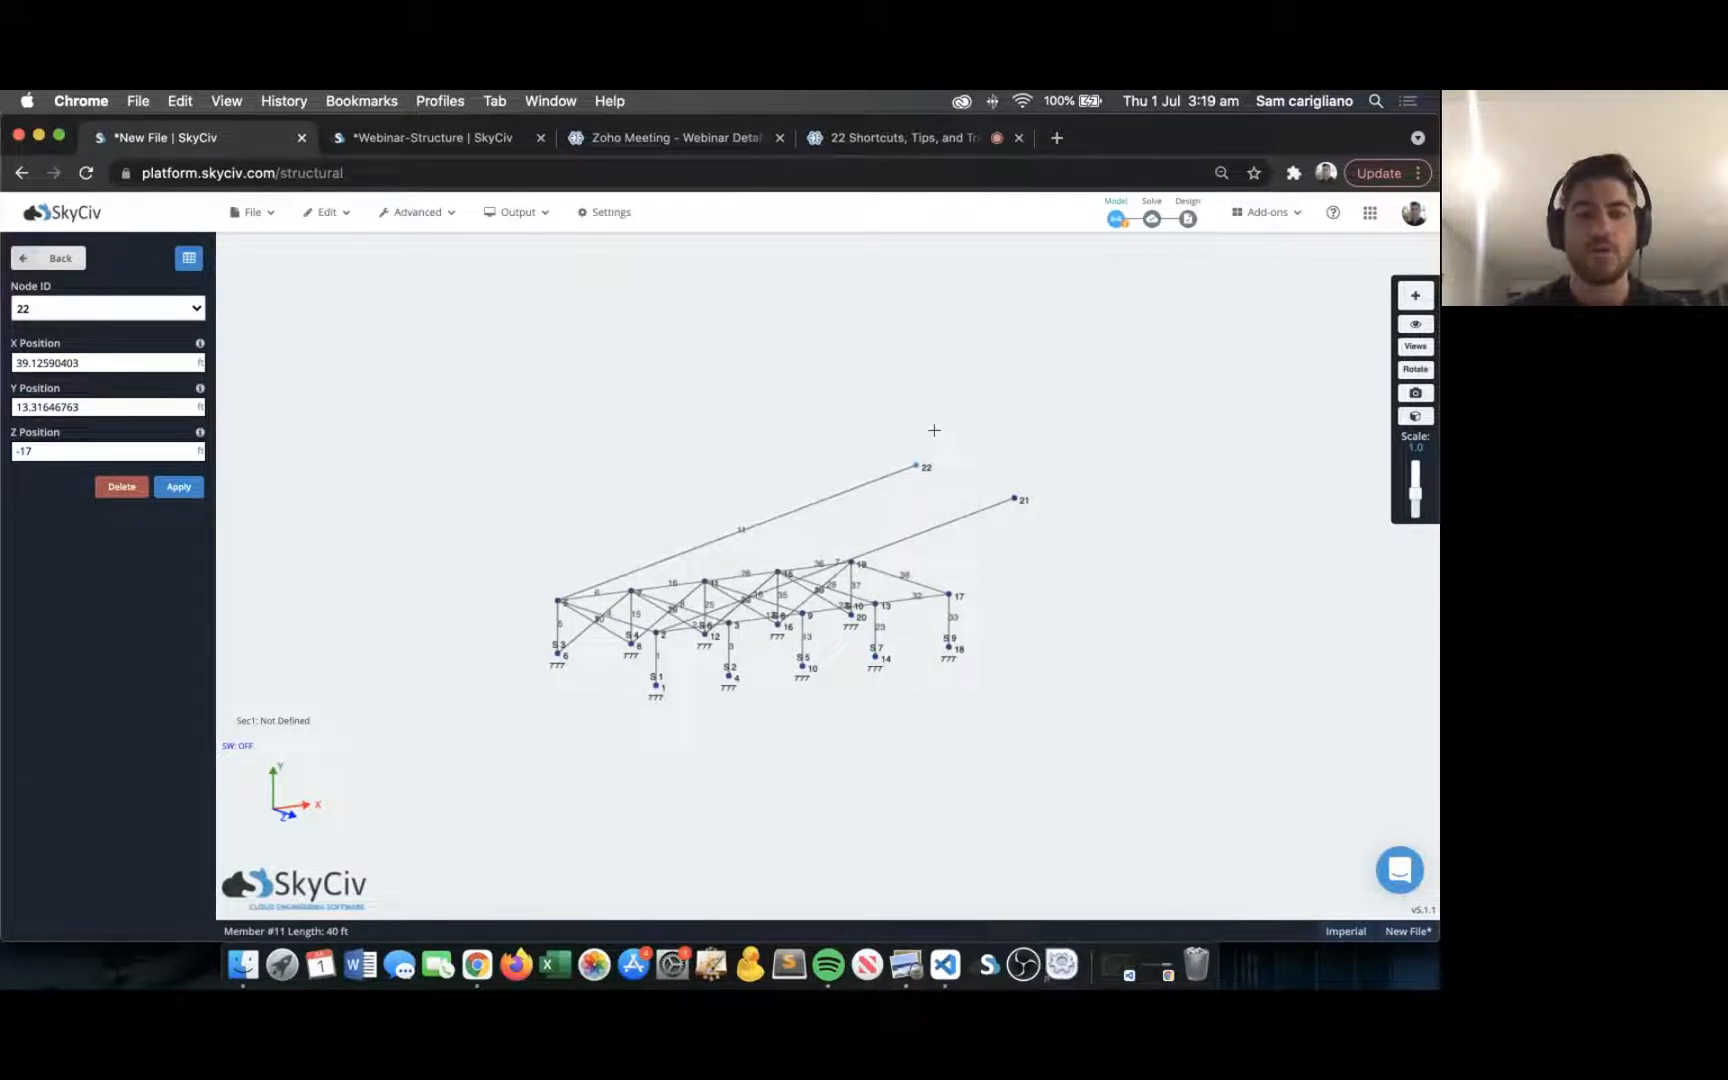
pyautogui.click(915, 466)
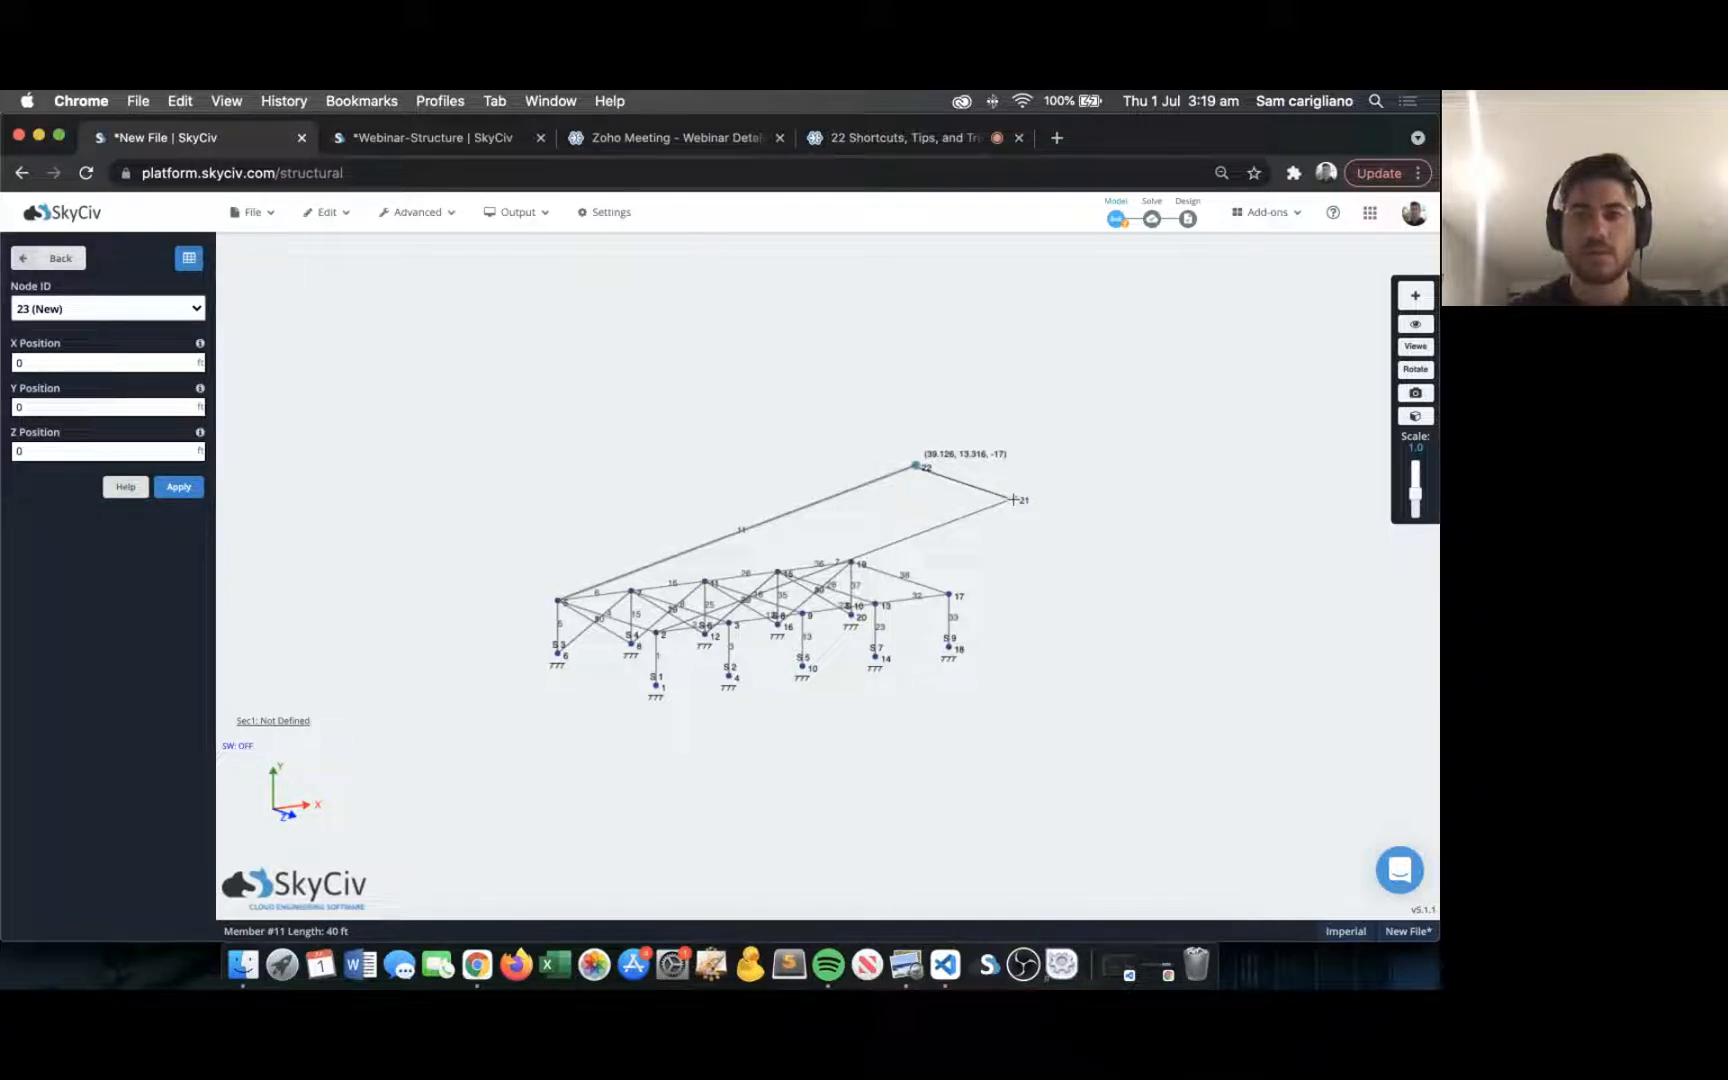
pyautogui.click(1013, 499)
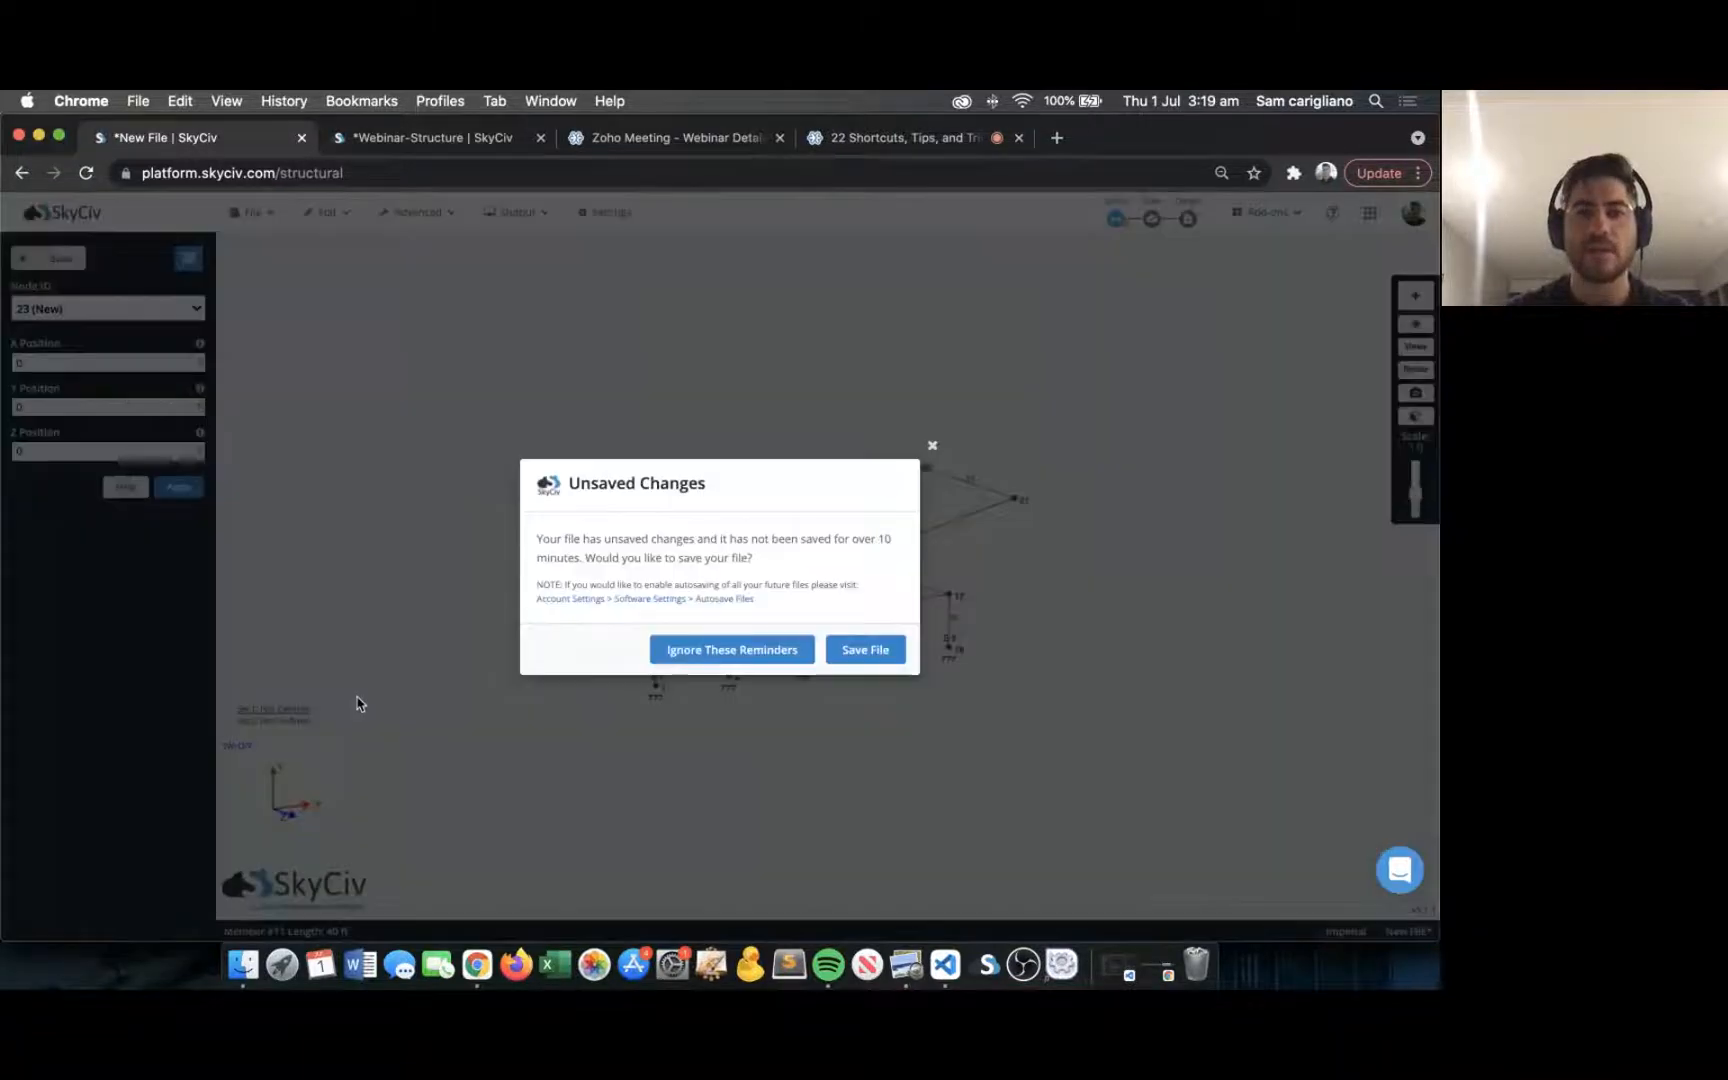
pyautogui.click(932, 446)
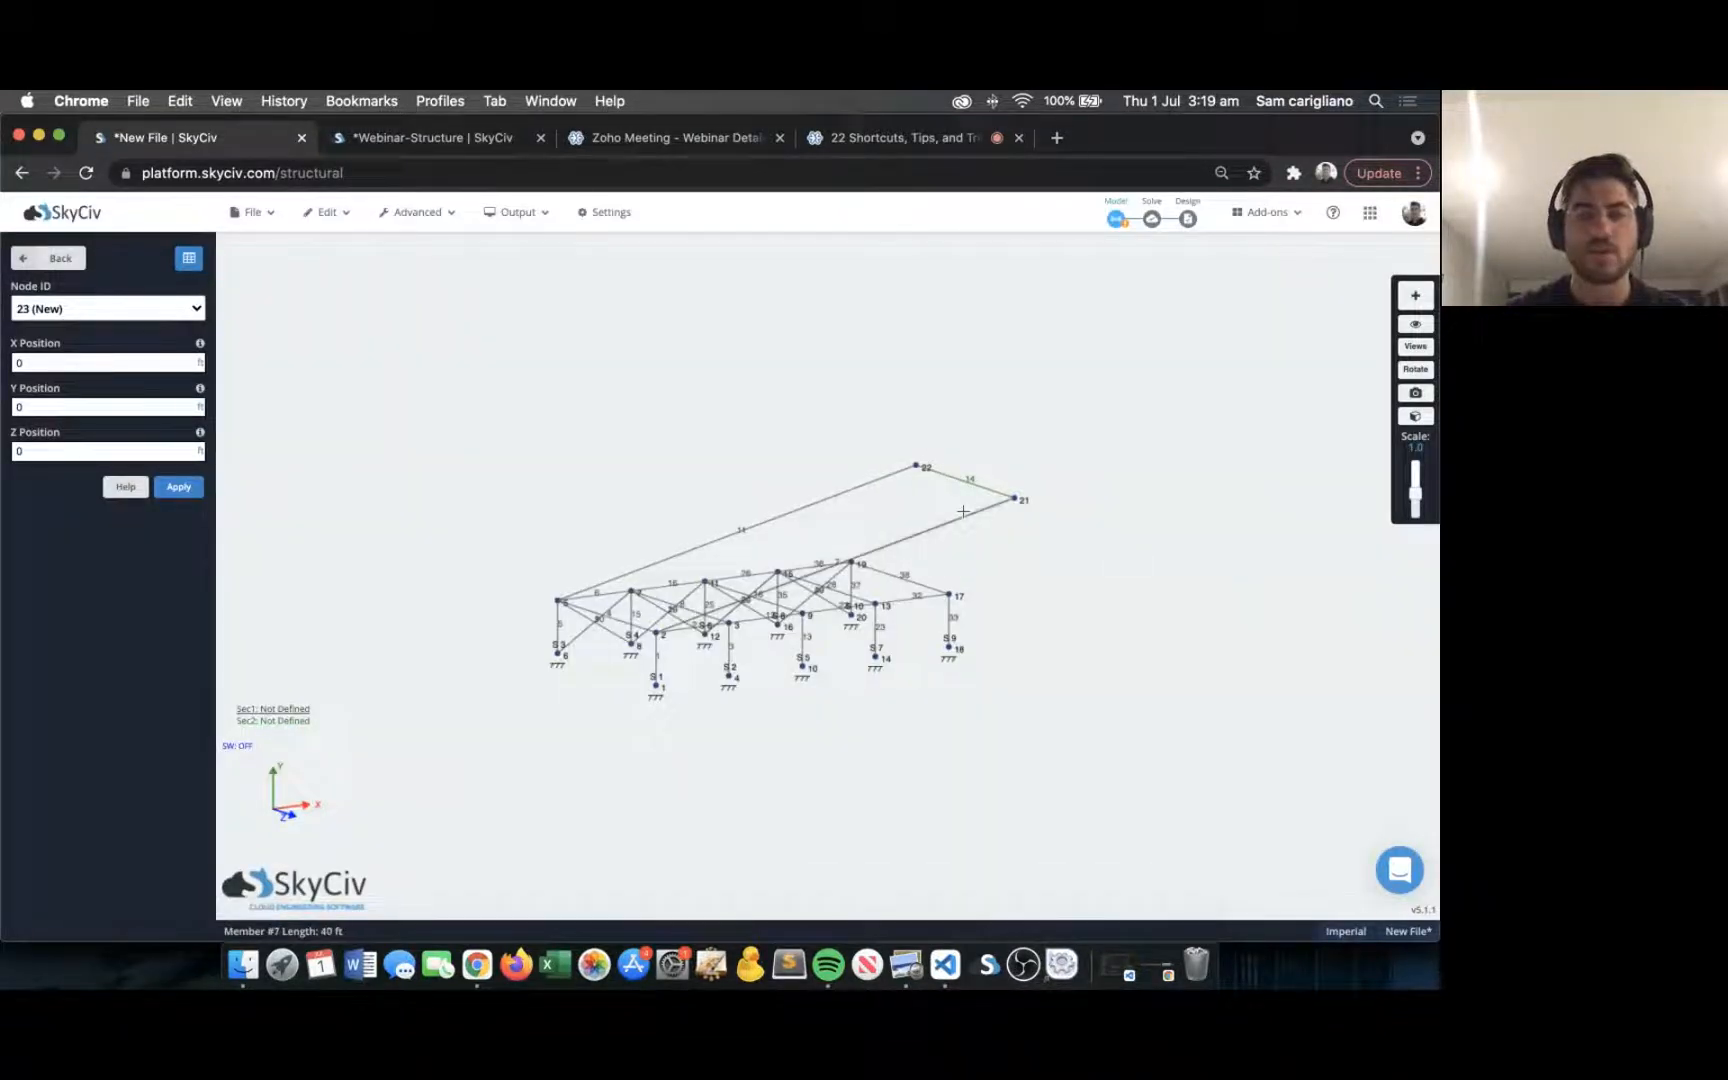
# Box-select and delete the crossing braces in the end bay between nodes 15, 16, 19 and 20.
pyautogui.scroll(3, 925, 511)
pyautogui.moveTo(517, 463); pyautogui.dragTo(771, 466)
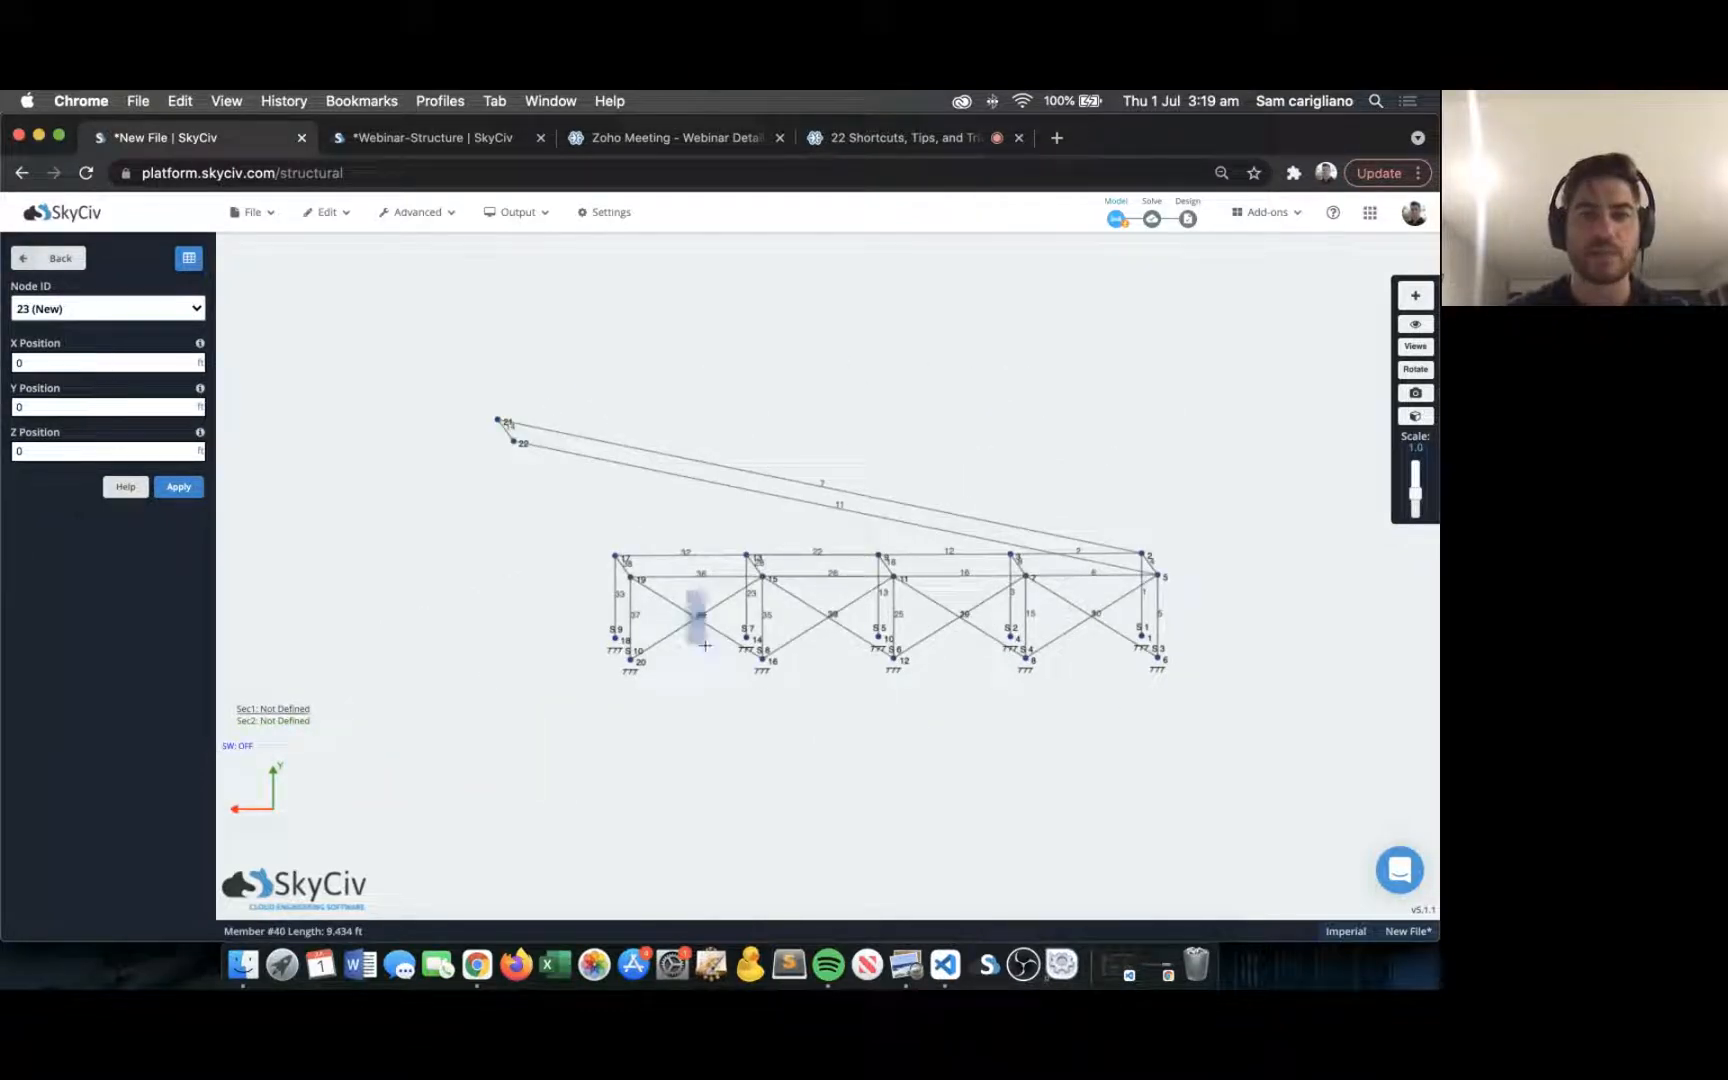
pyautogui.press('Delete')
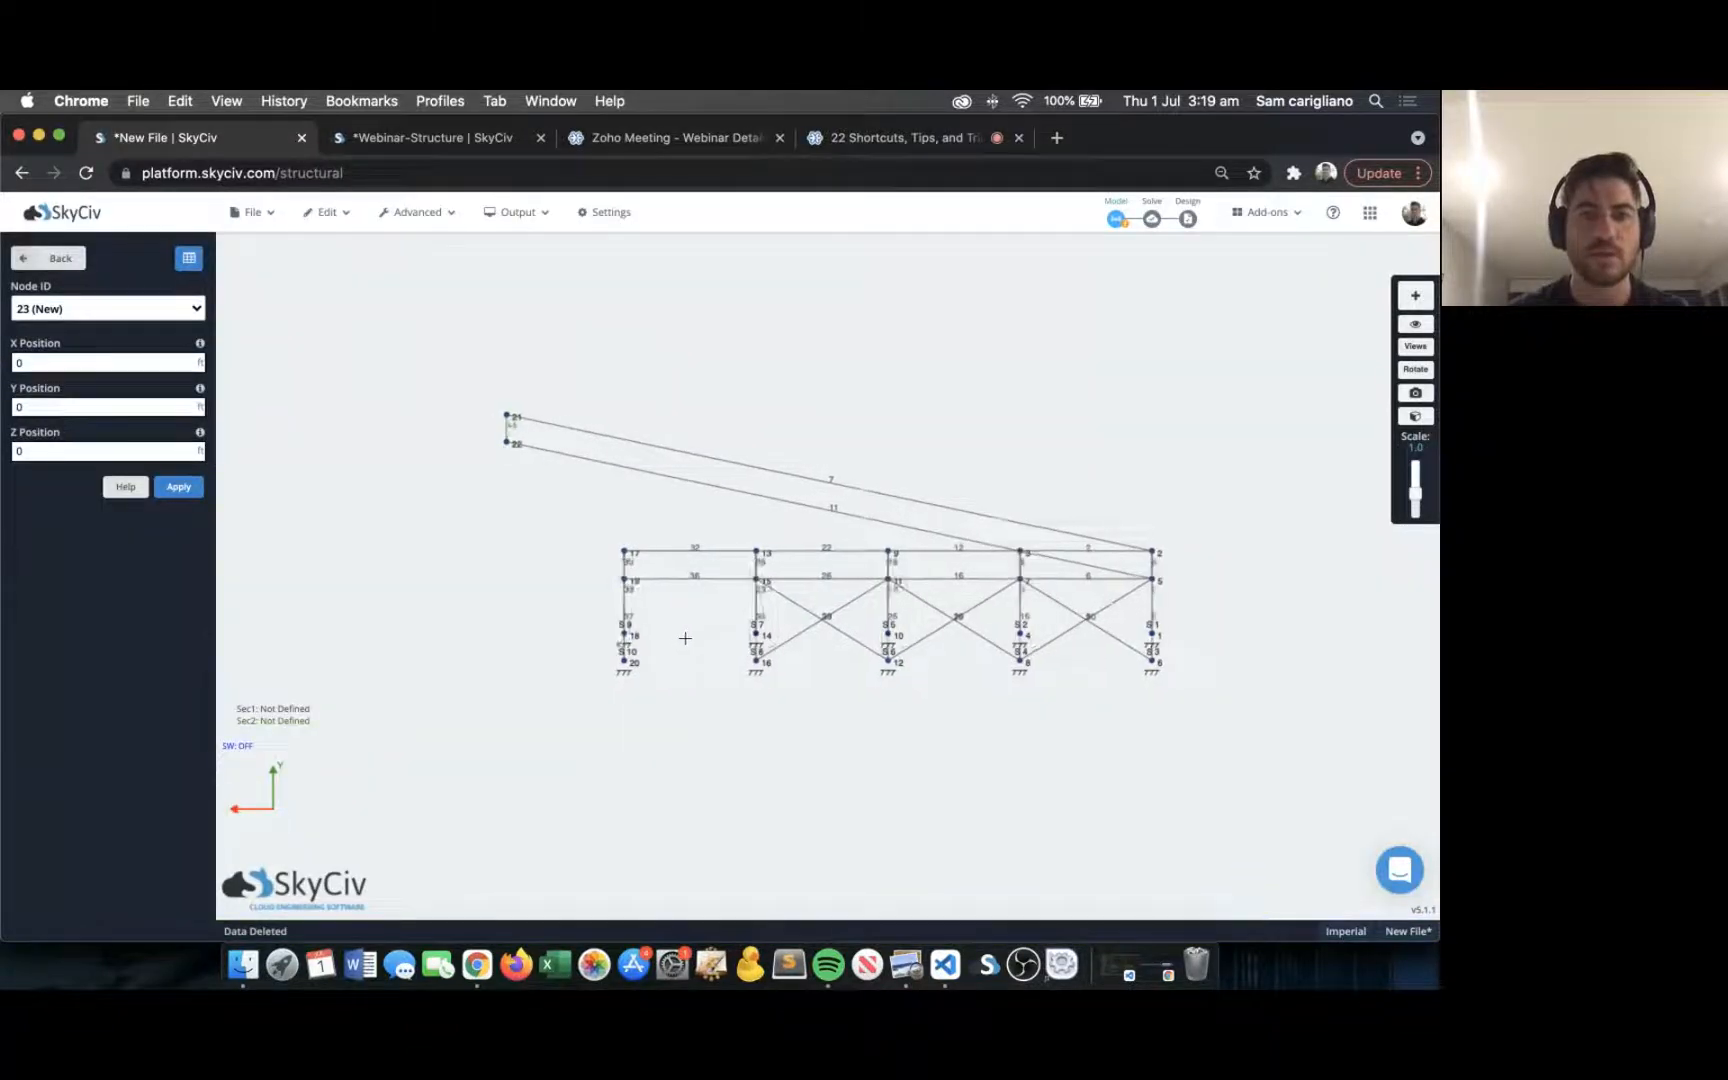
# Redraw the end bay's cross bracing with members from node 19 to 16 and from node 15 to 20.
pyautogui.click(626, 576)
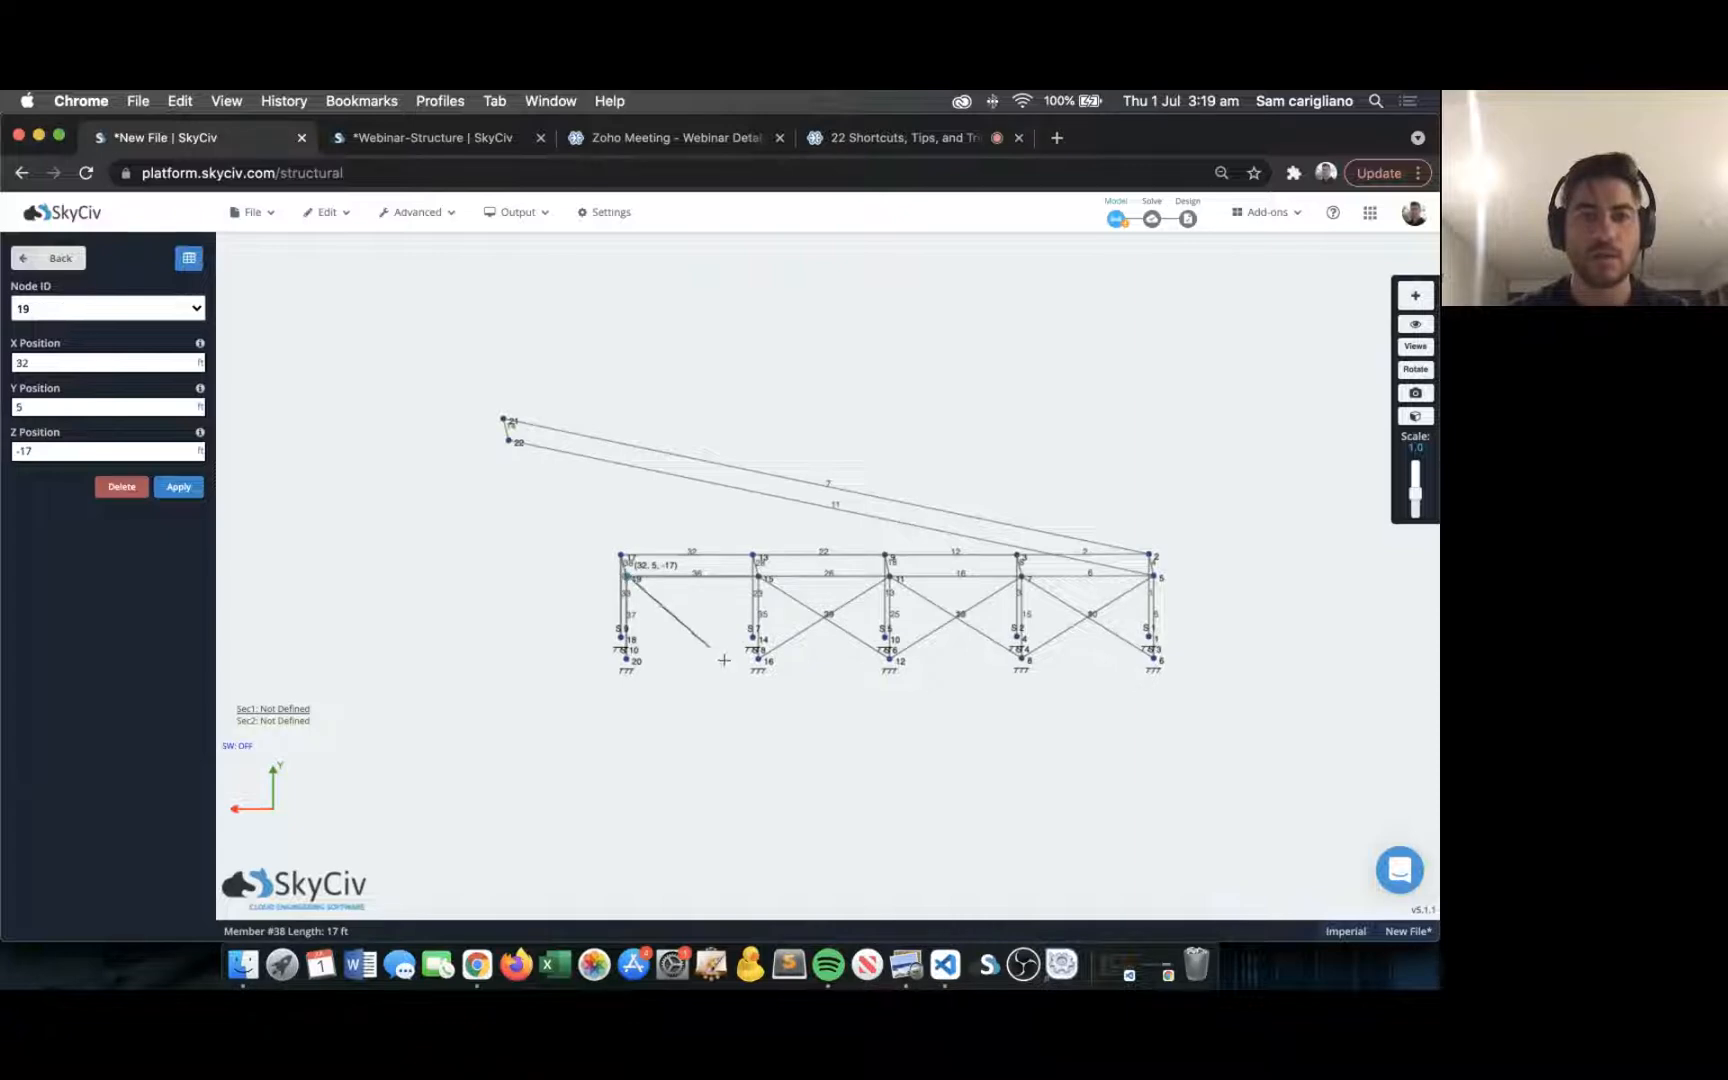
pyautogui.click(757, 656)
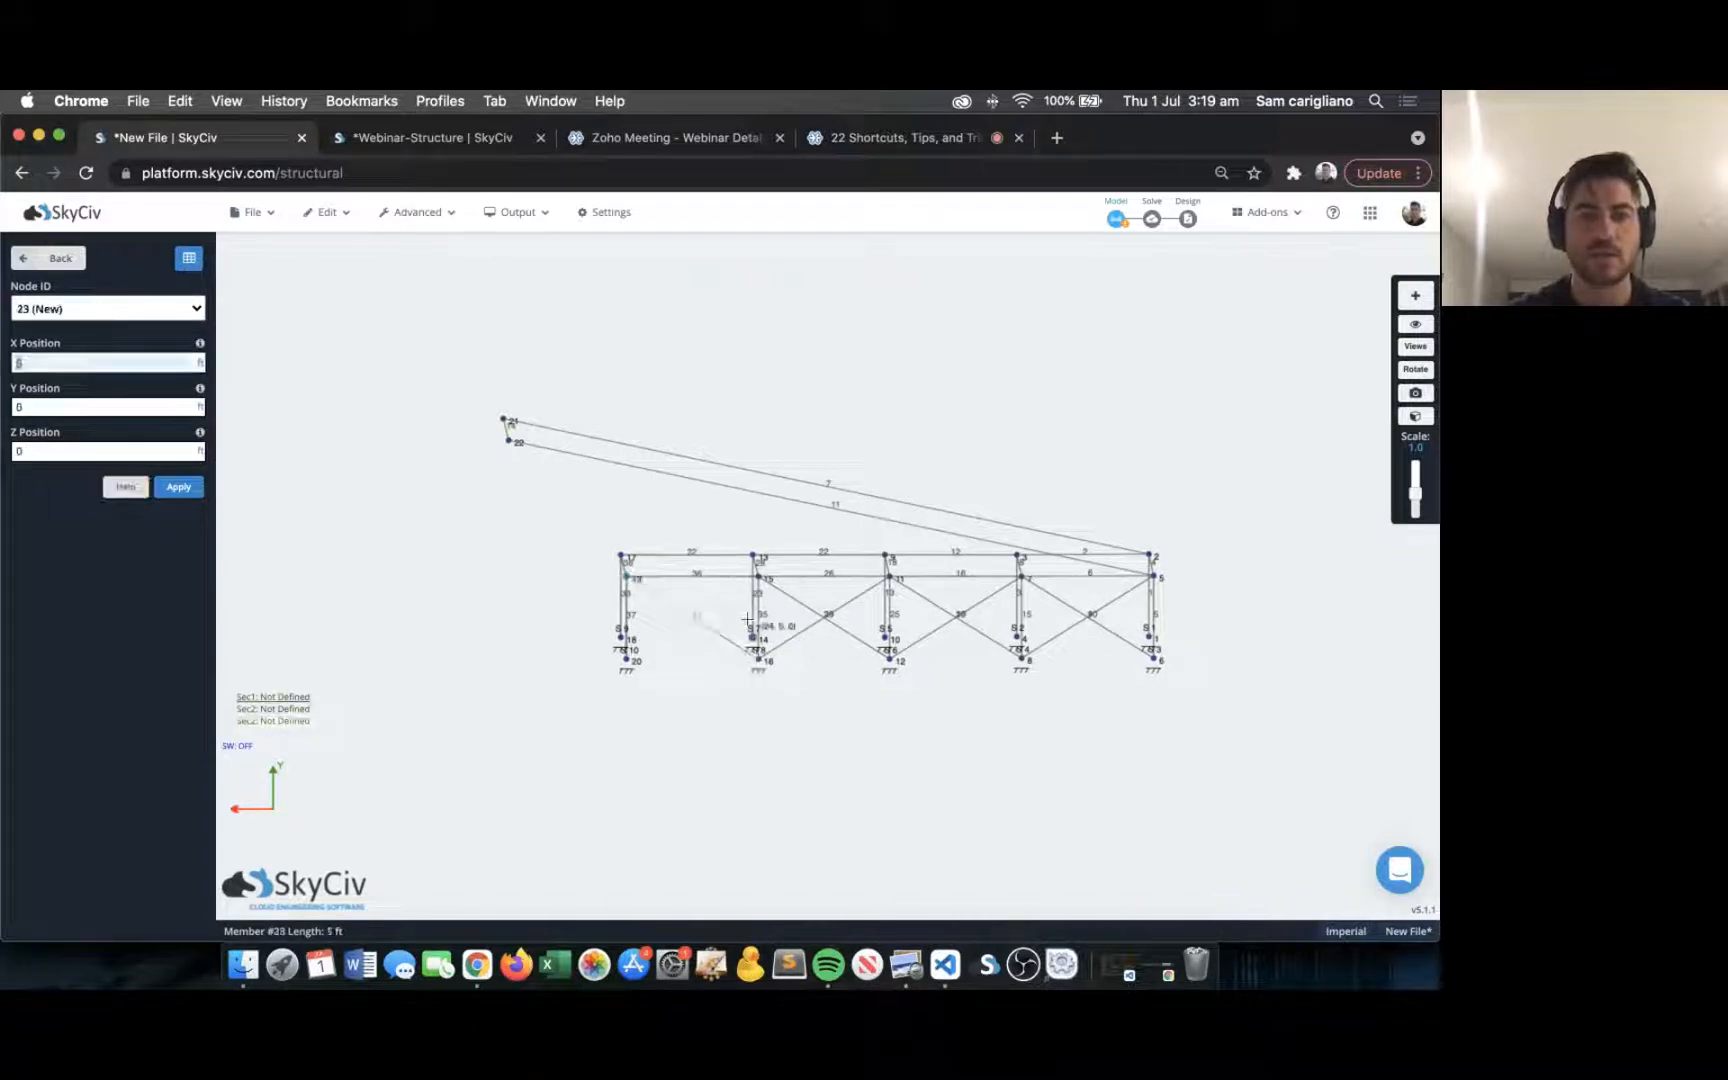
pyautogui.click(758, 578)
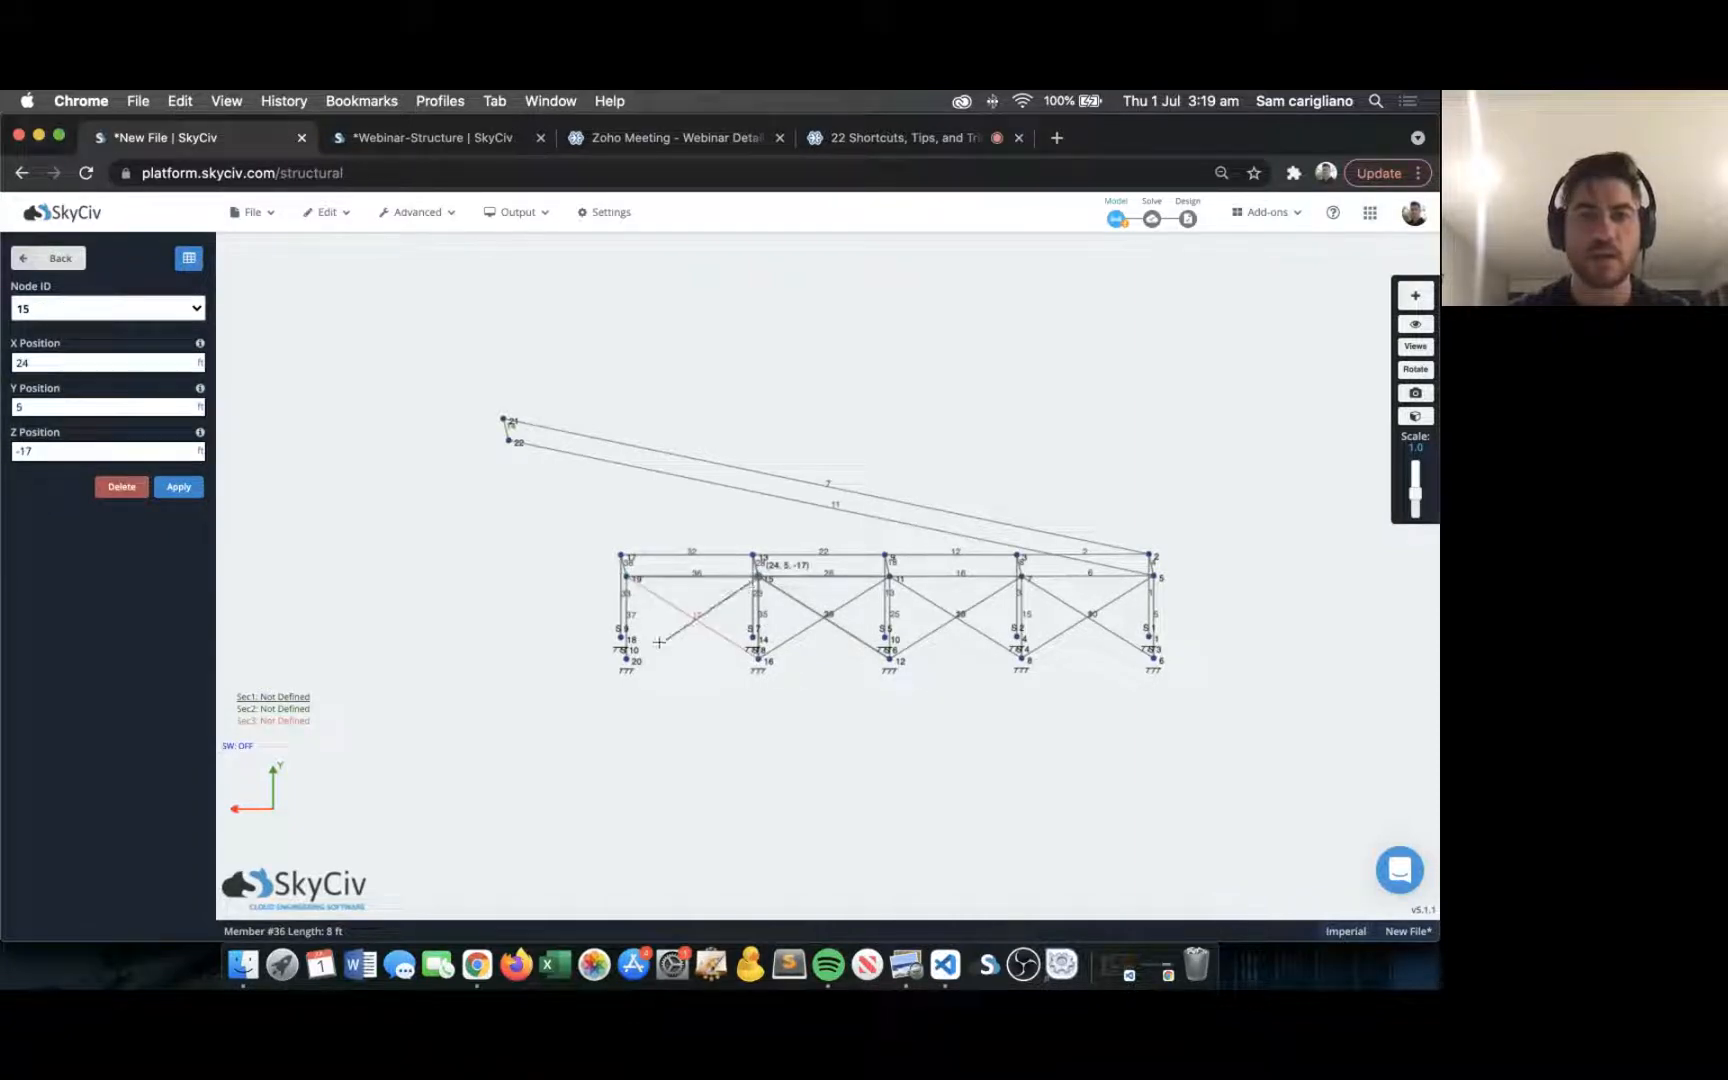
pyautogui.click(627, 658)
pyautogui.moveTo(1045, 351); pyautogui.dragTo(946, 372)
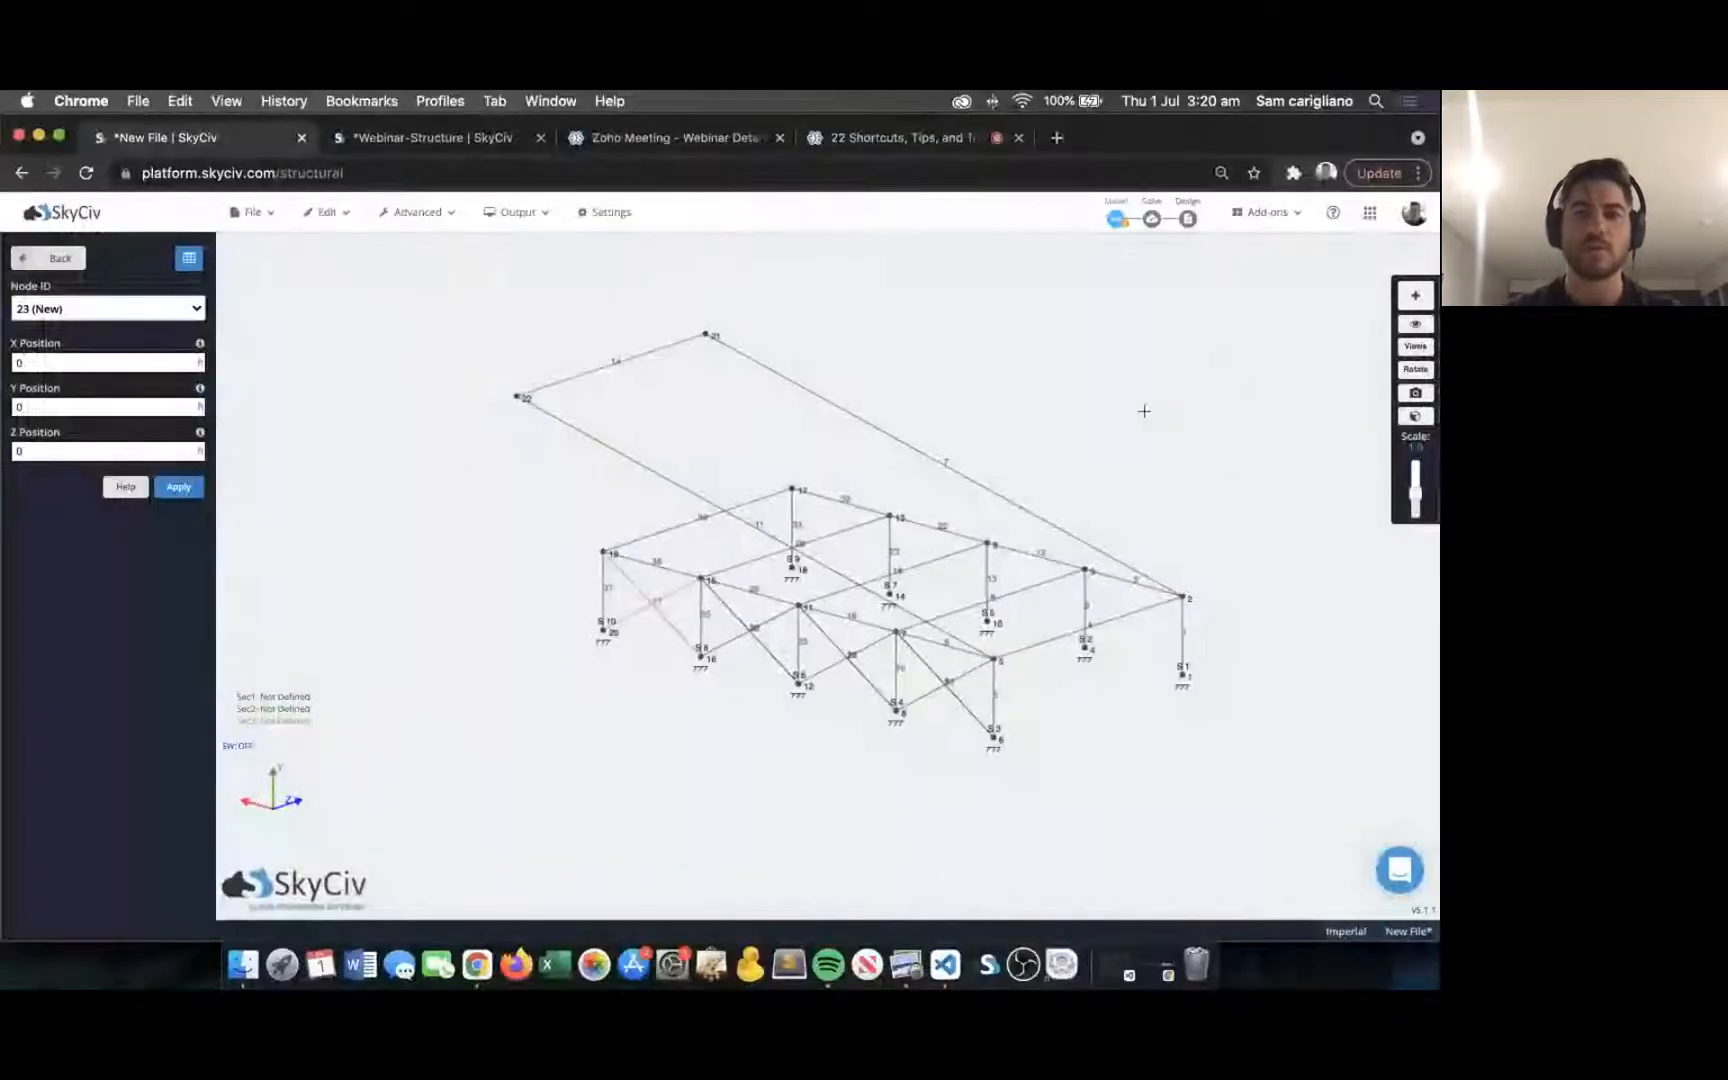
# Select members 7 and 11 together and check the Split Member options without splitting them.
pyautogui.moveTo(1142, 409); pyautogui.dragTo(930, 406)
pyautogui.scroll(2, 1131, 505)
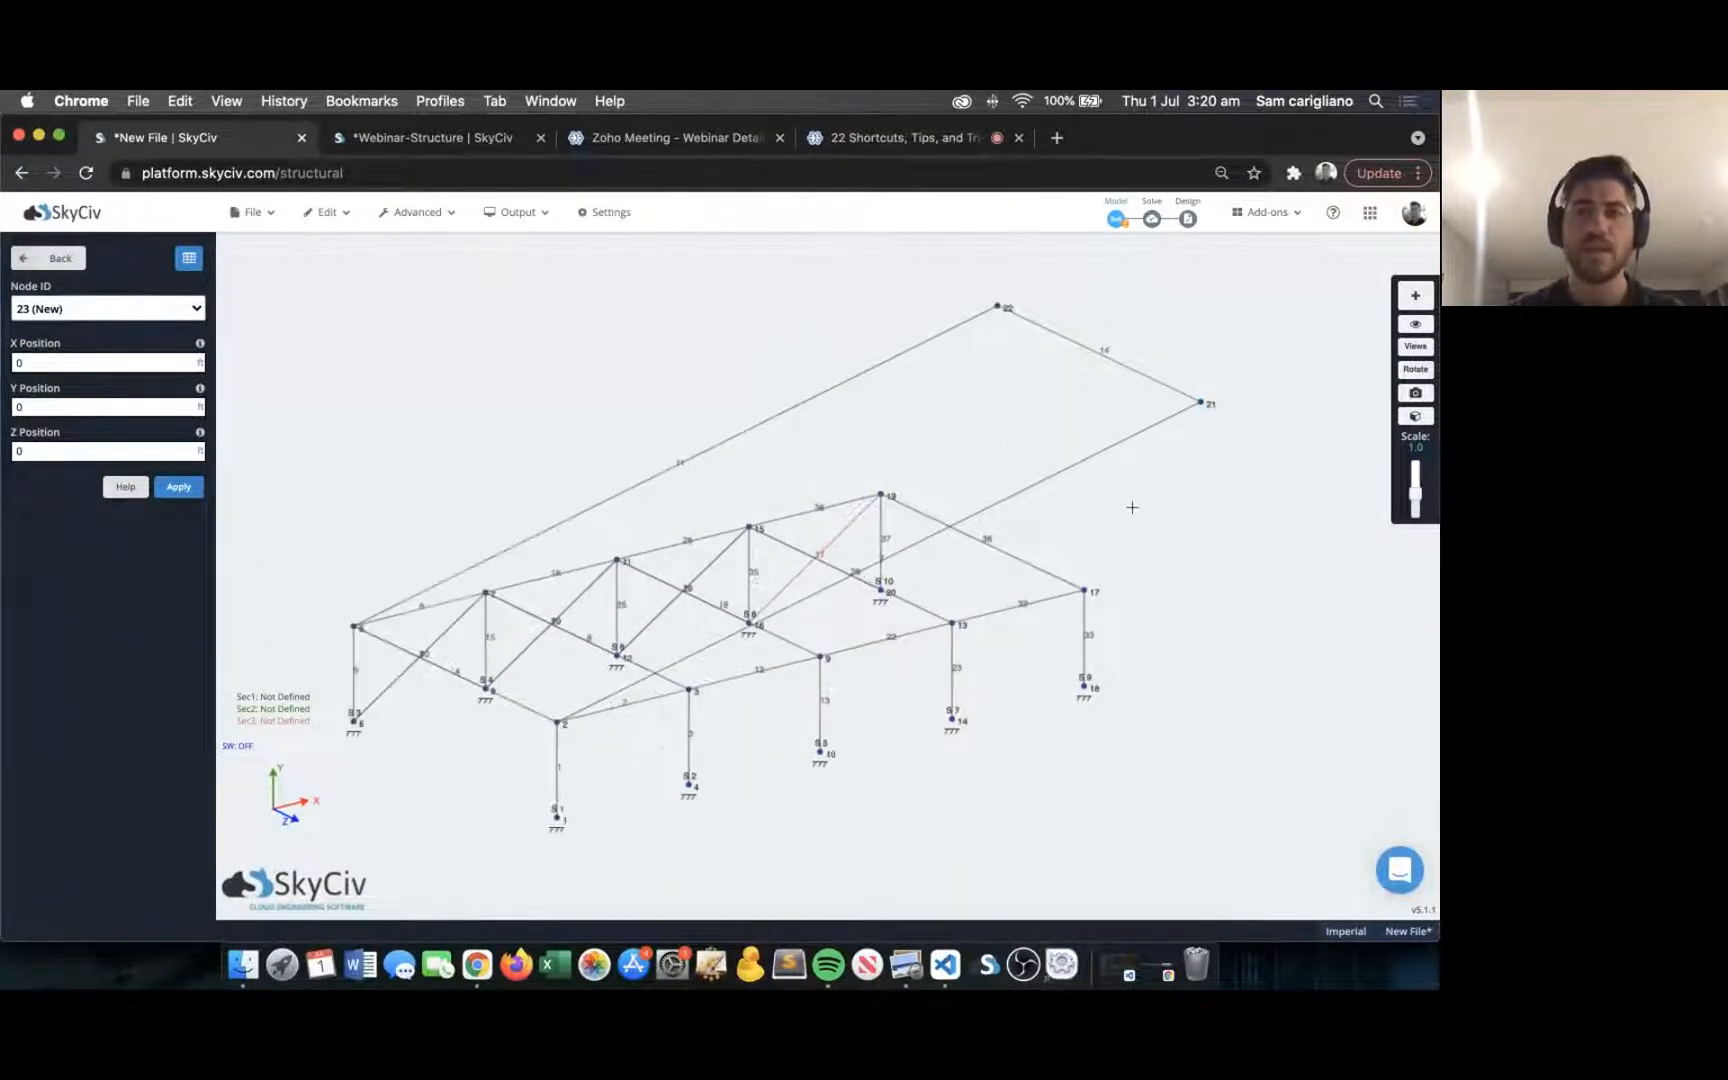
pyautogui.scroll(-3, 1150, 483)
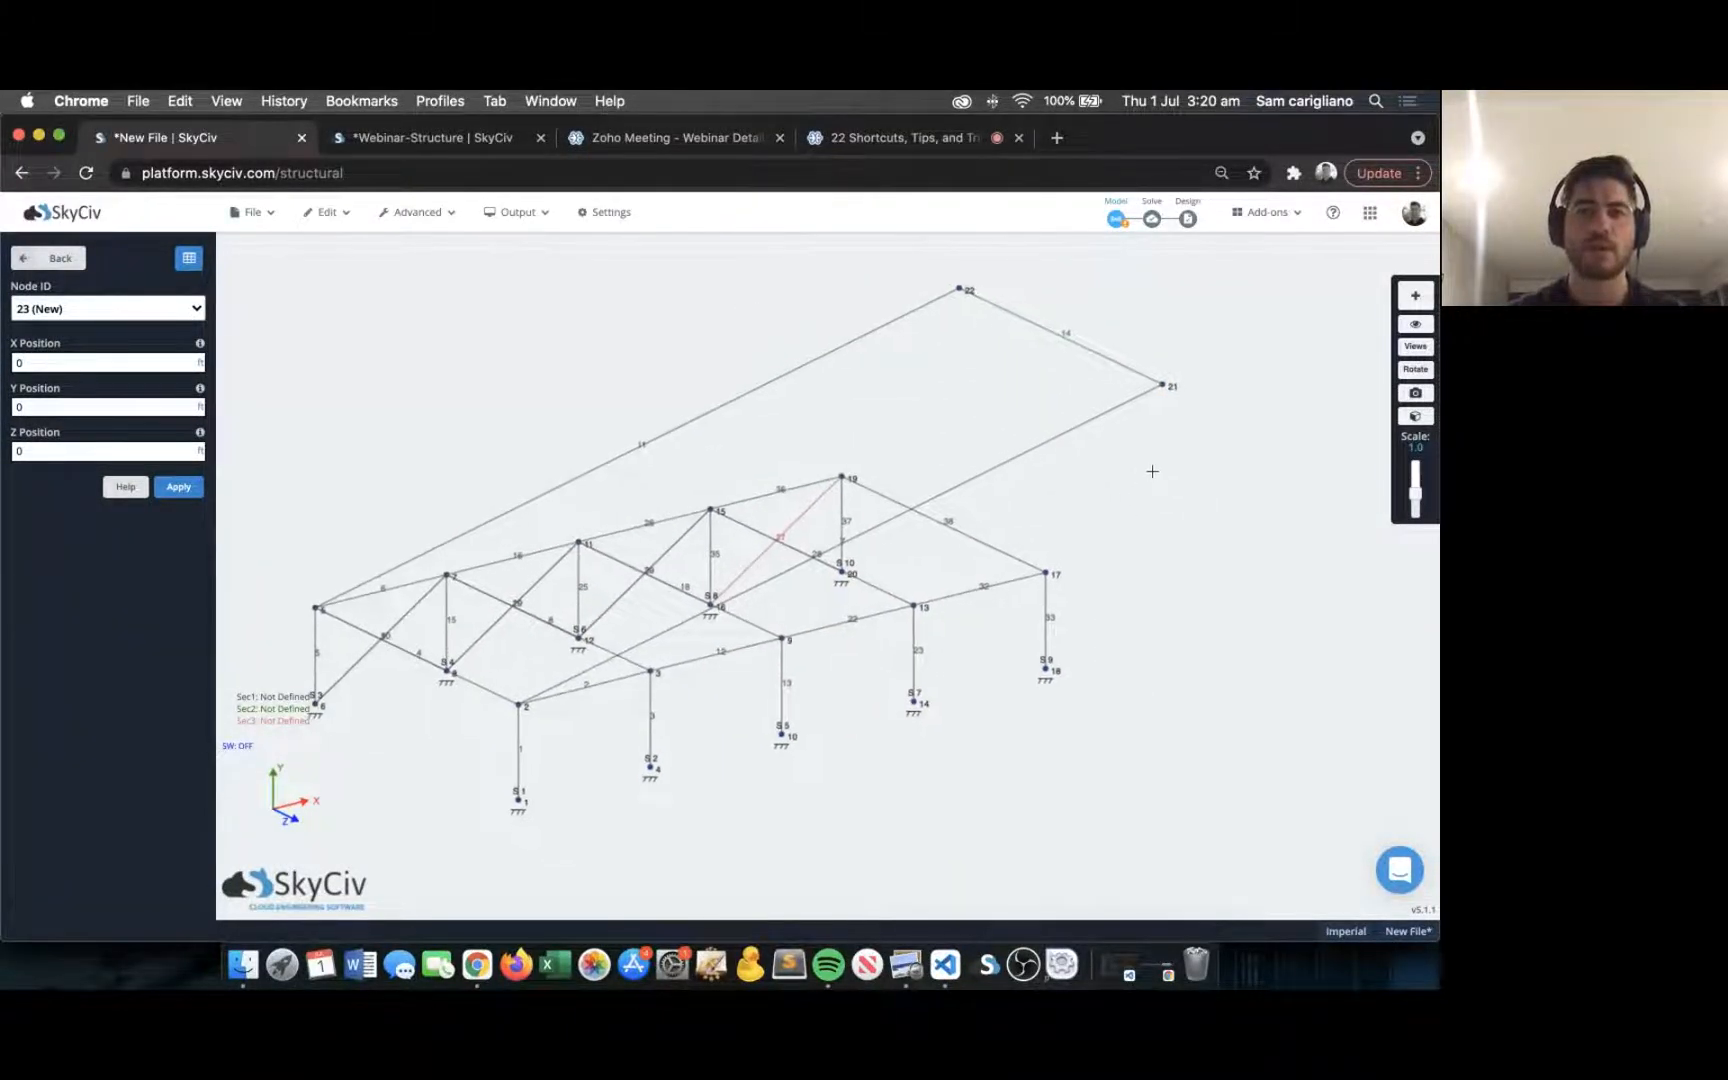
pyautogui.click(1081, 444)
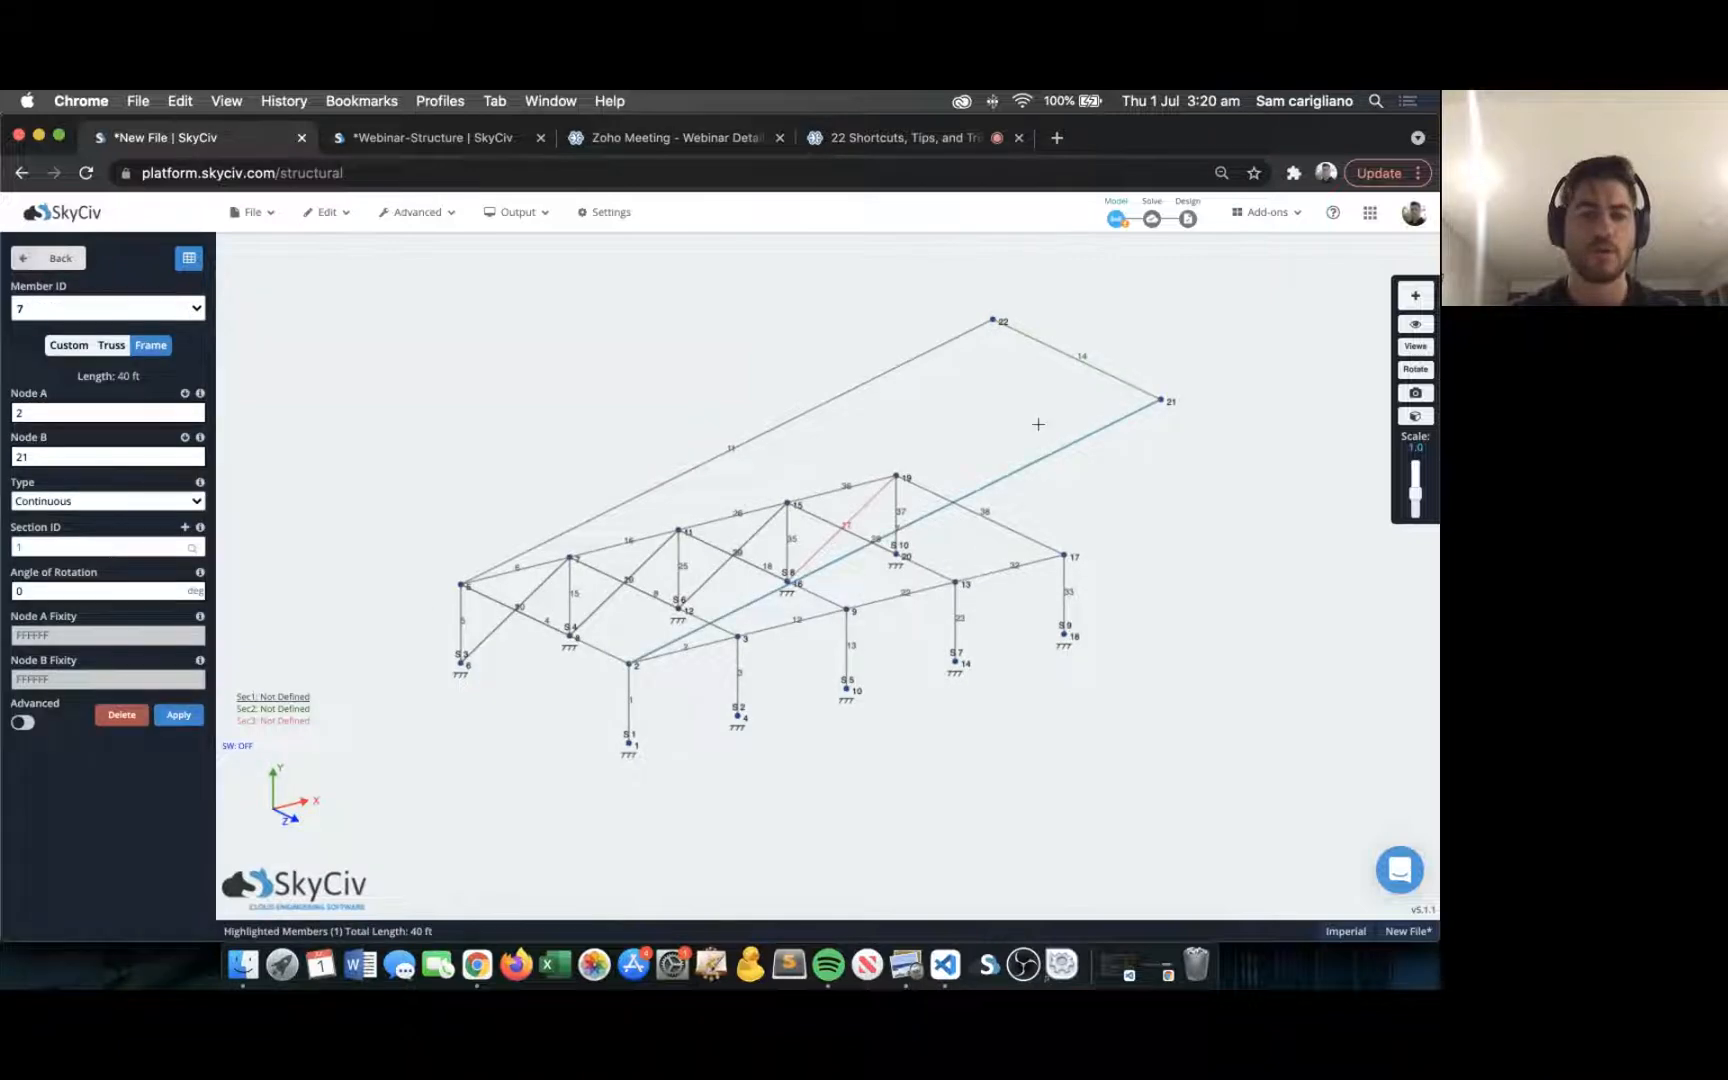
pyautogui.click(921, 362)
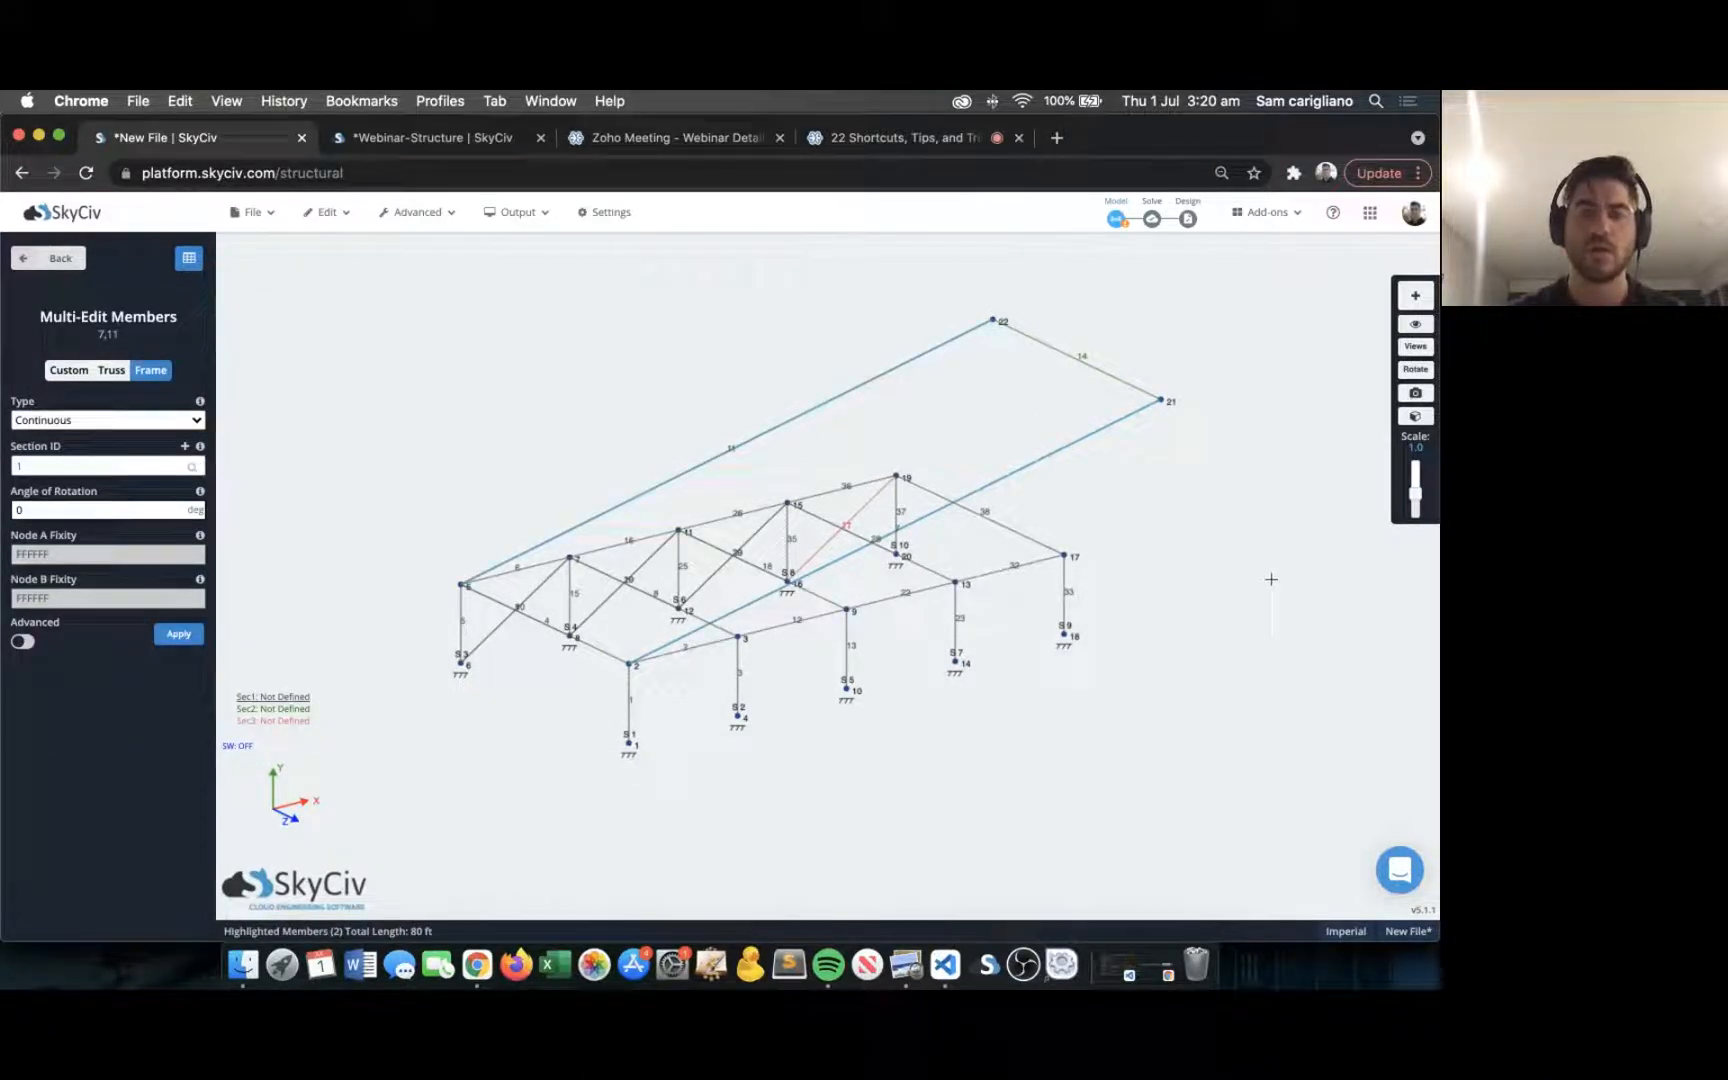
pyautogui.rightClick(1190, 520)
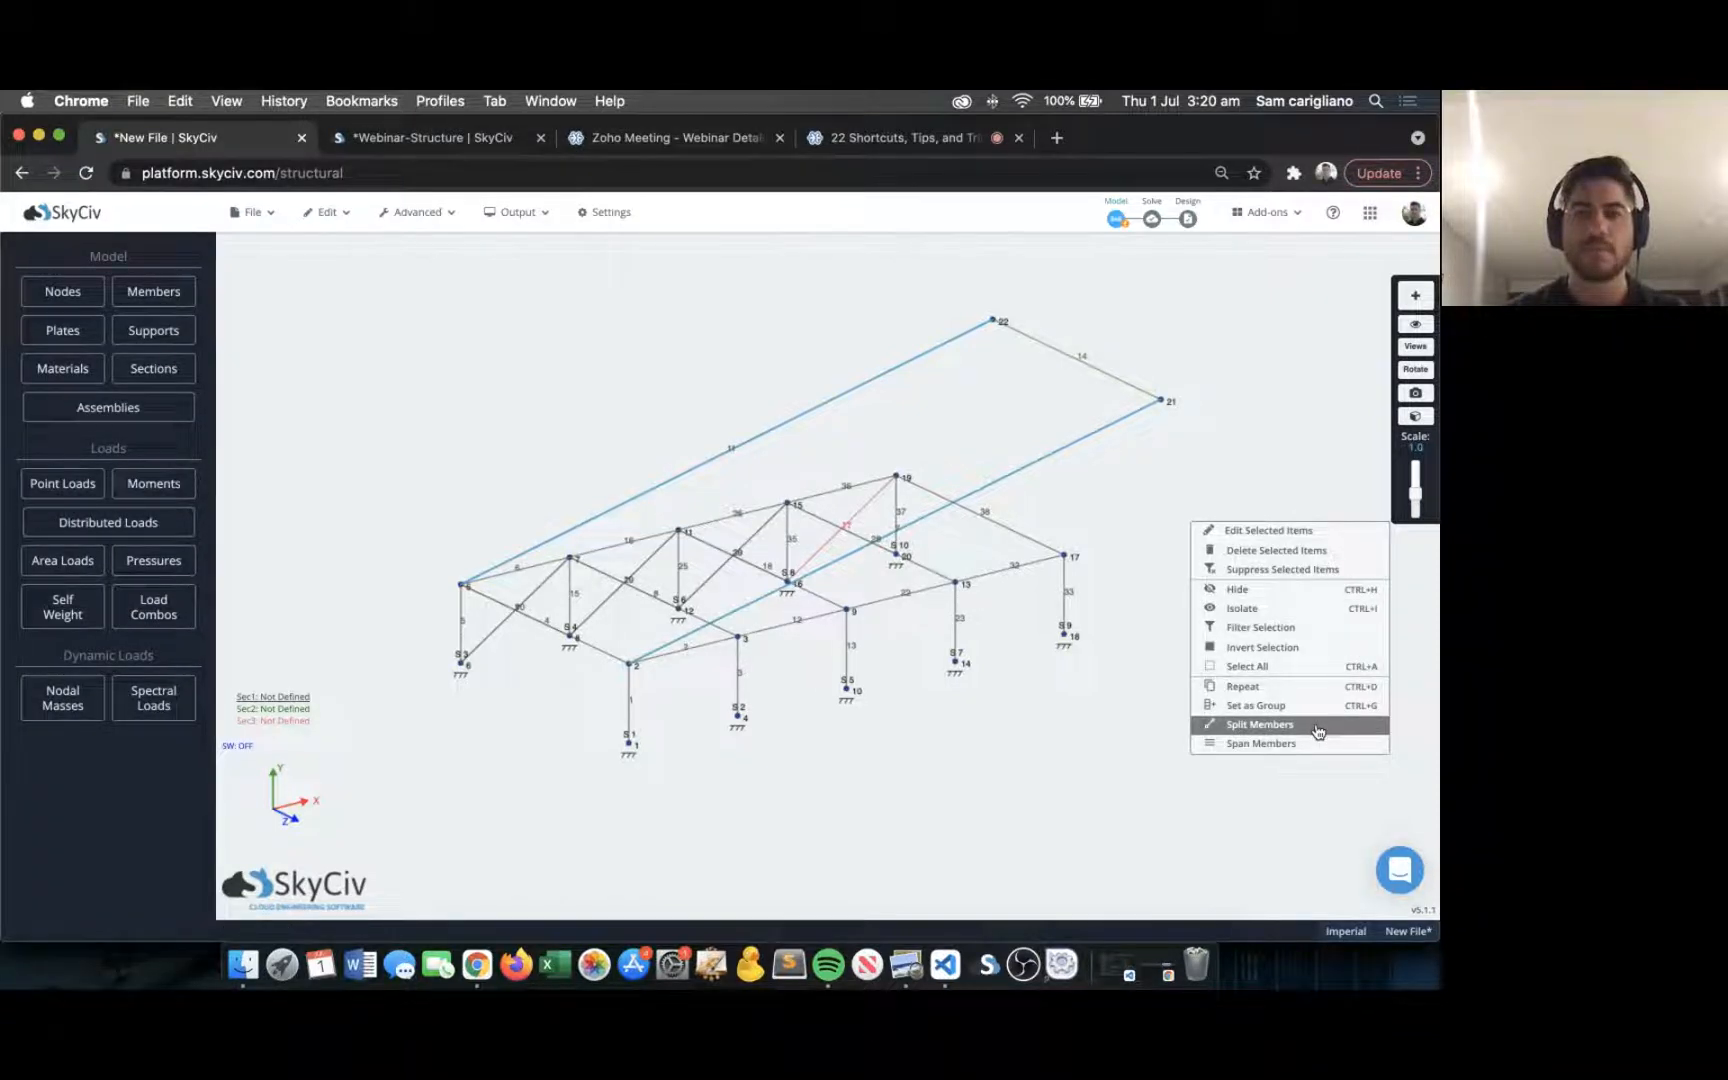
pyautogui.click(1319, 731)
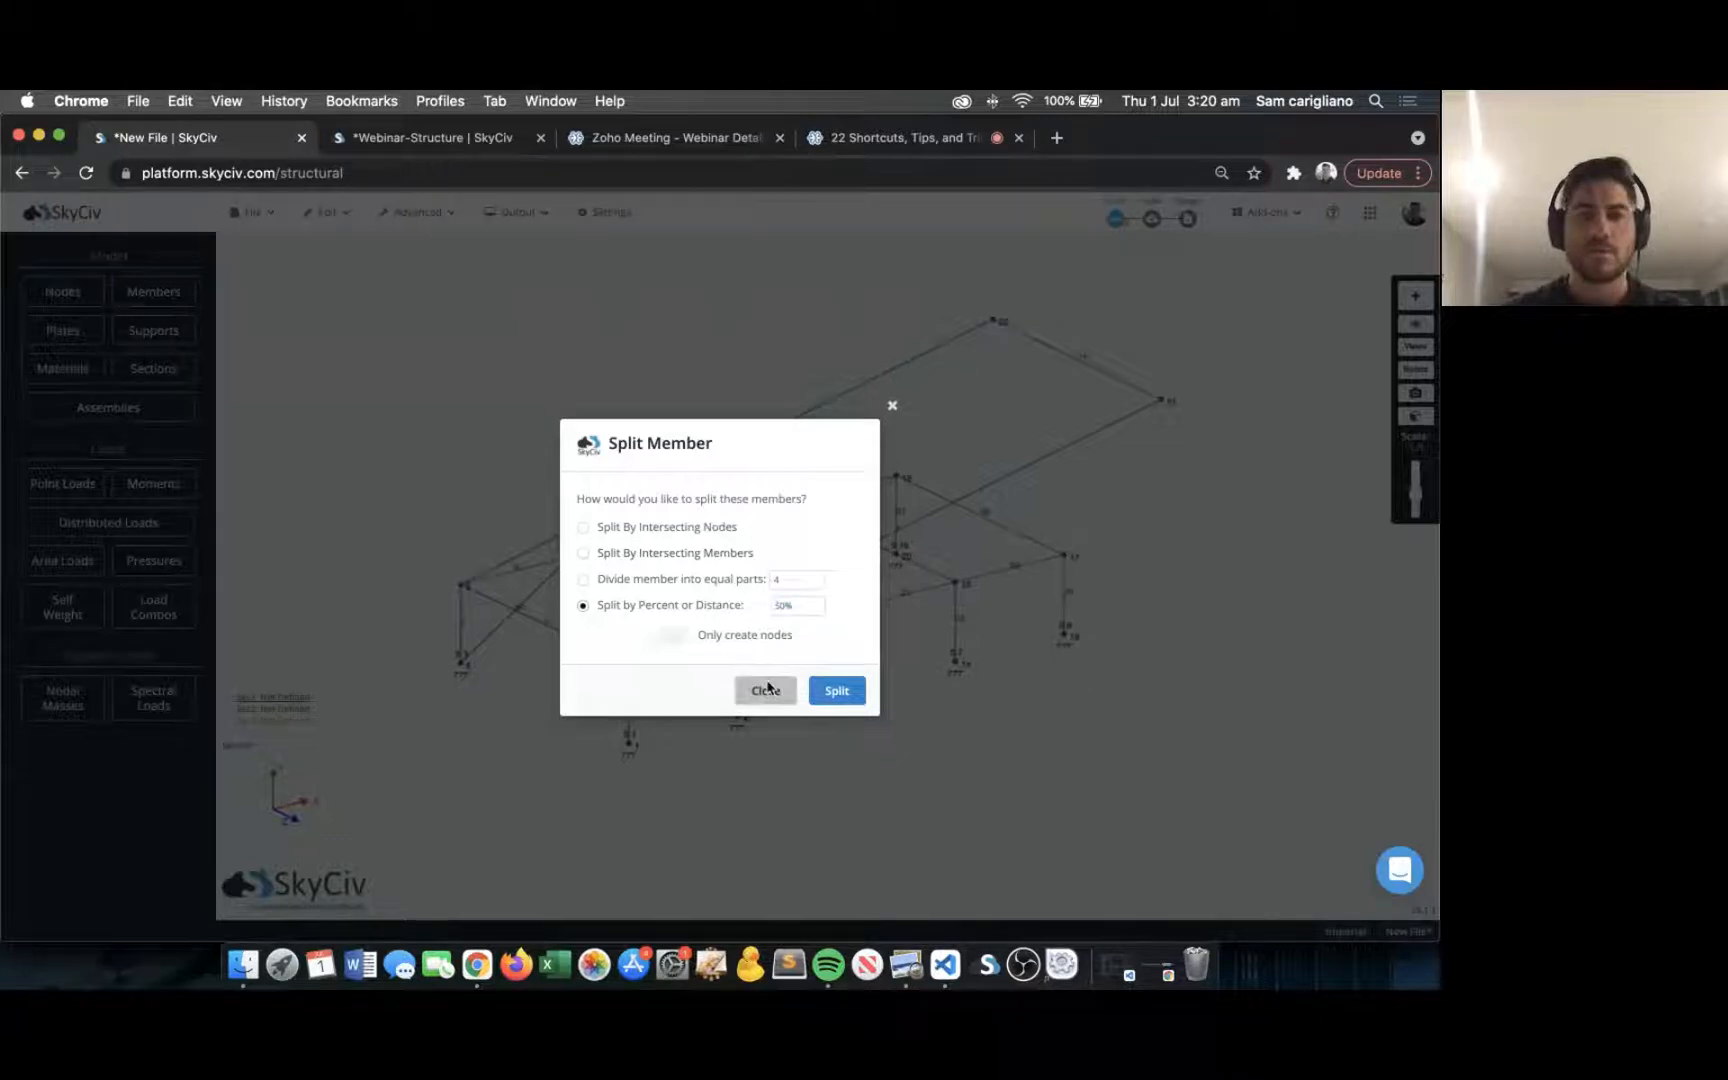
pyautogui.click(762, 687)
# Span members between members 7 and 11 using 4 spacings.
pyautogui.rightClick(1280, 533)
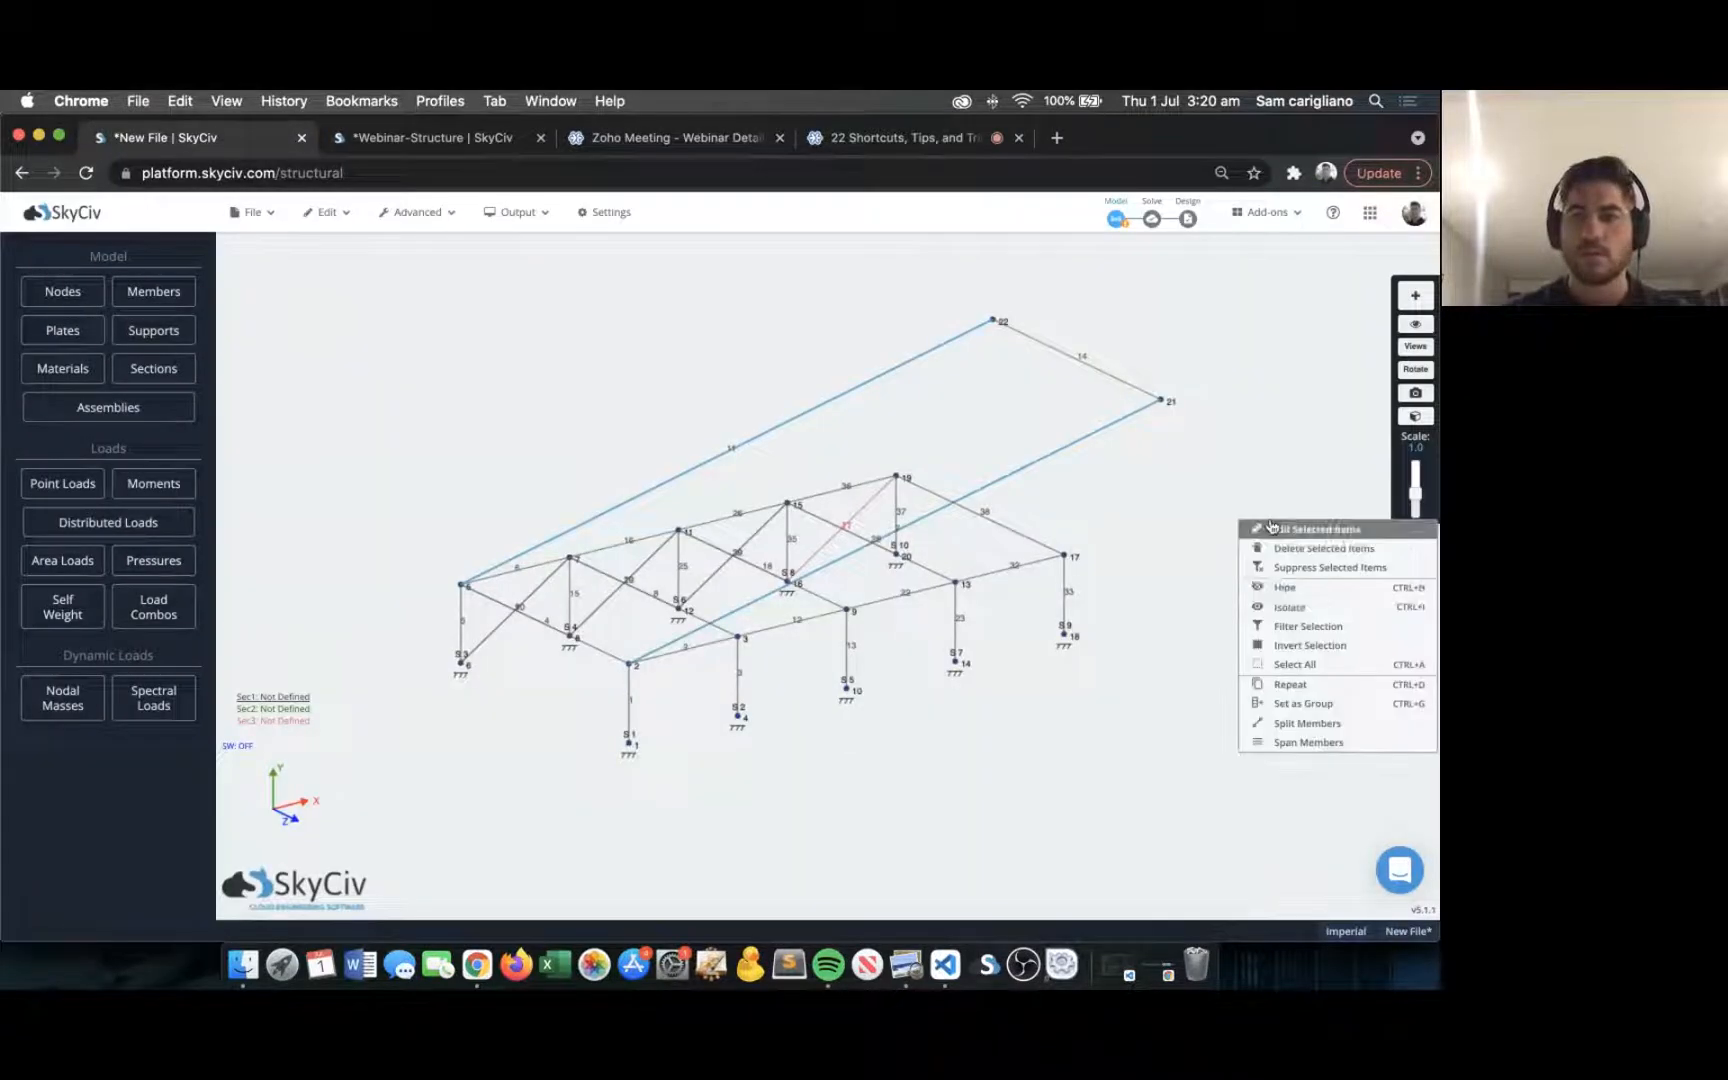
pyautogui.click(1301, 743)
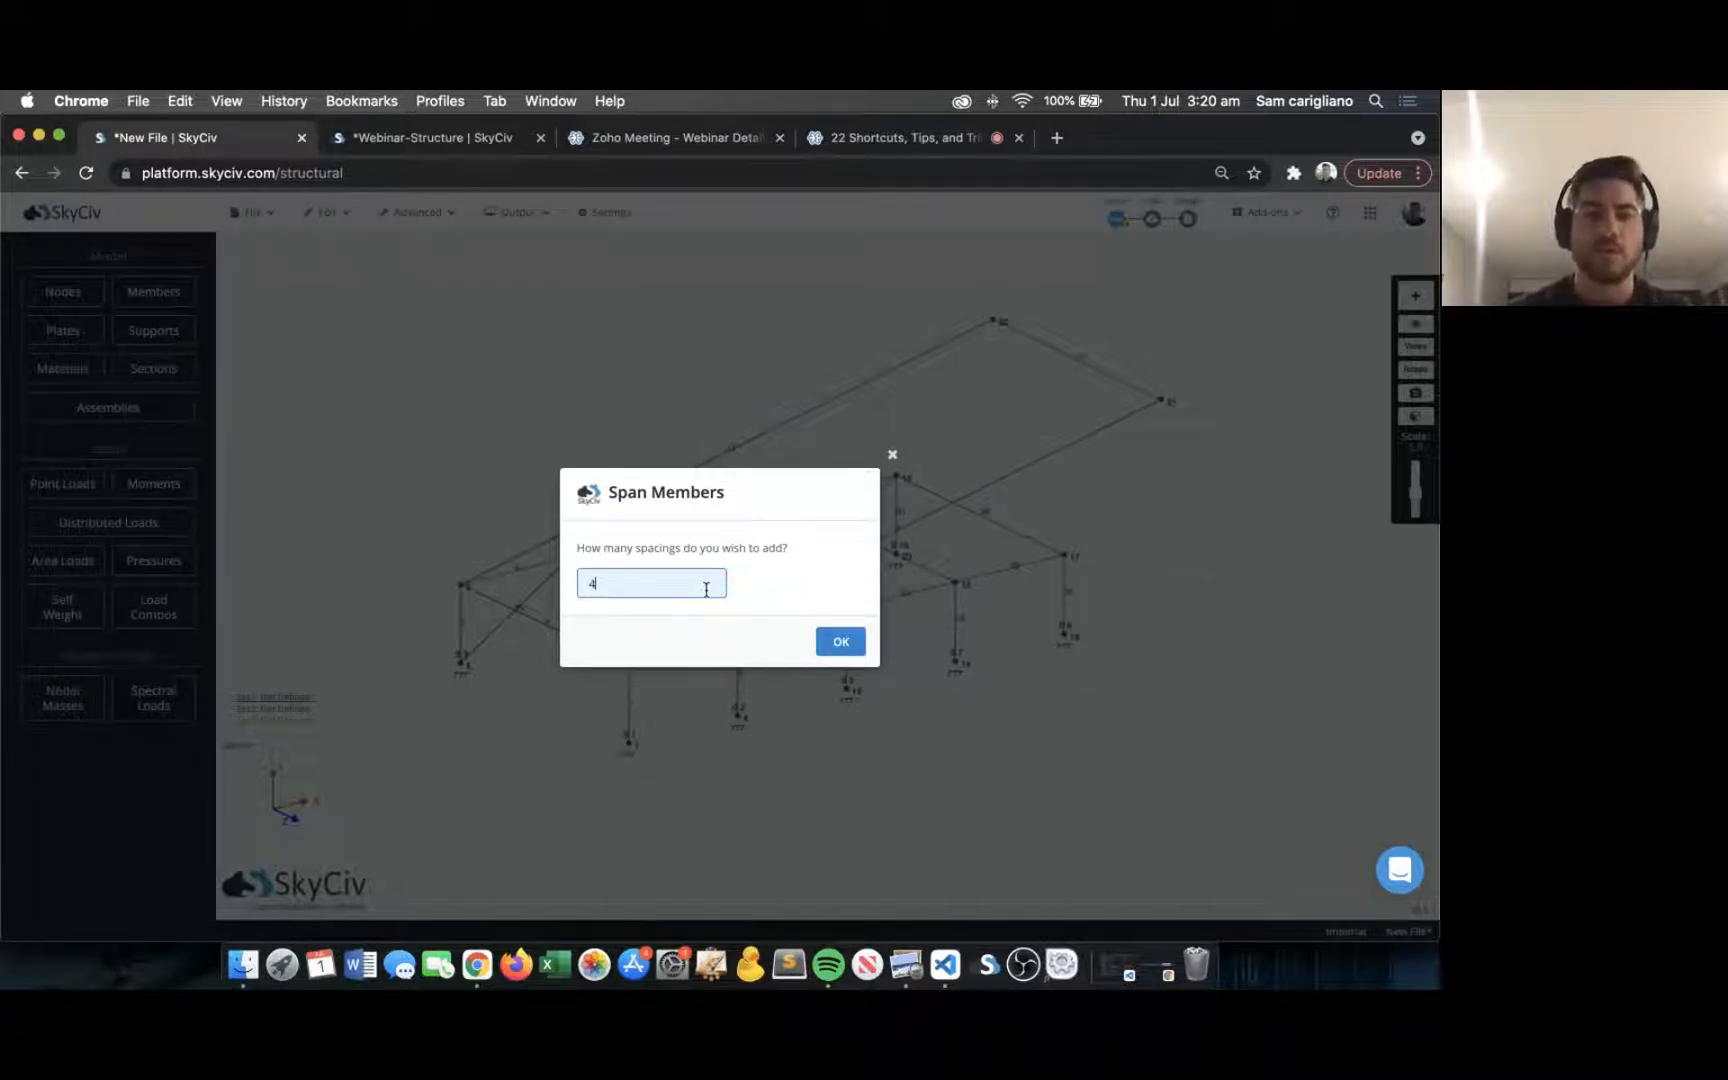
pyautogui.click(840, 642)
# Examine the spanned members and their end nodes from several angles.
pyautogui.moveTo(1173, 483); pyautogui.dragTo(1135, 478, button='right')
pyautogui.scroll(2, 764, 440)
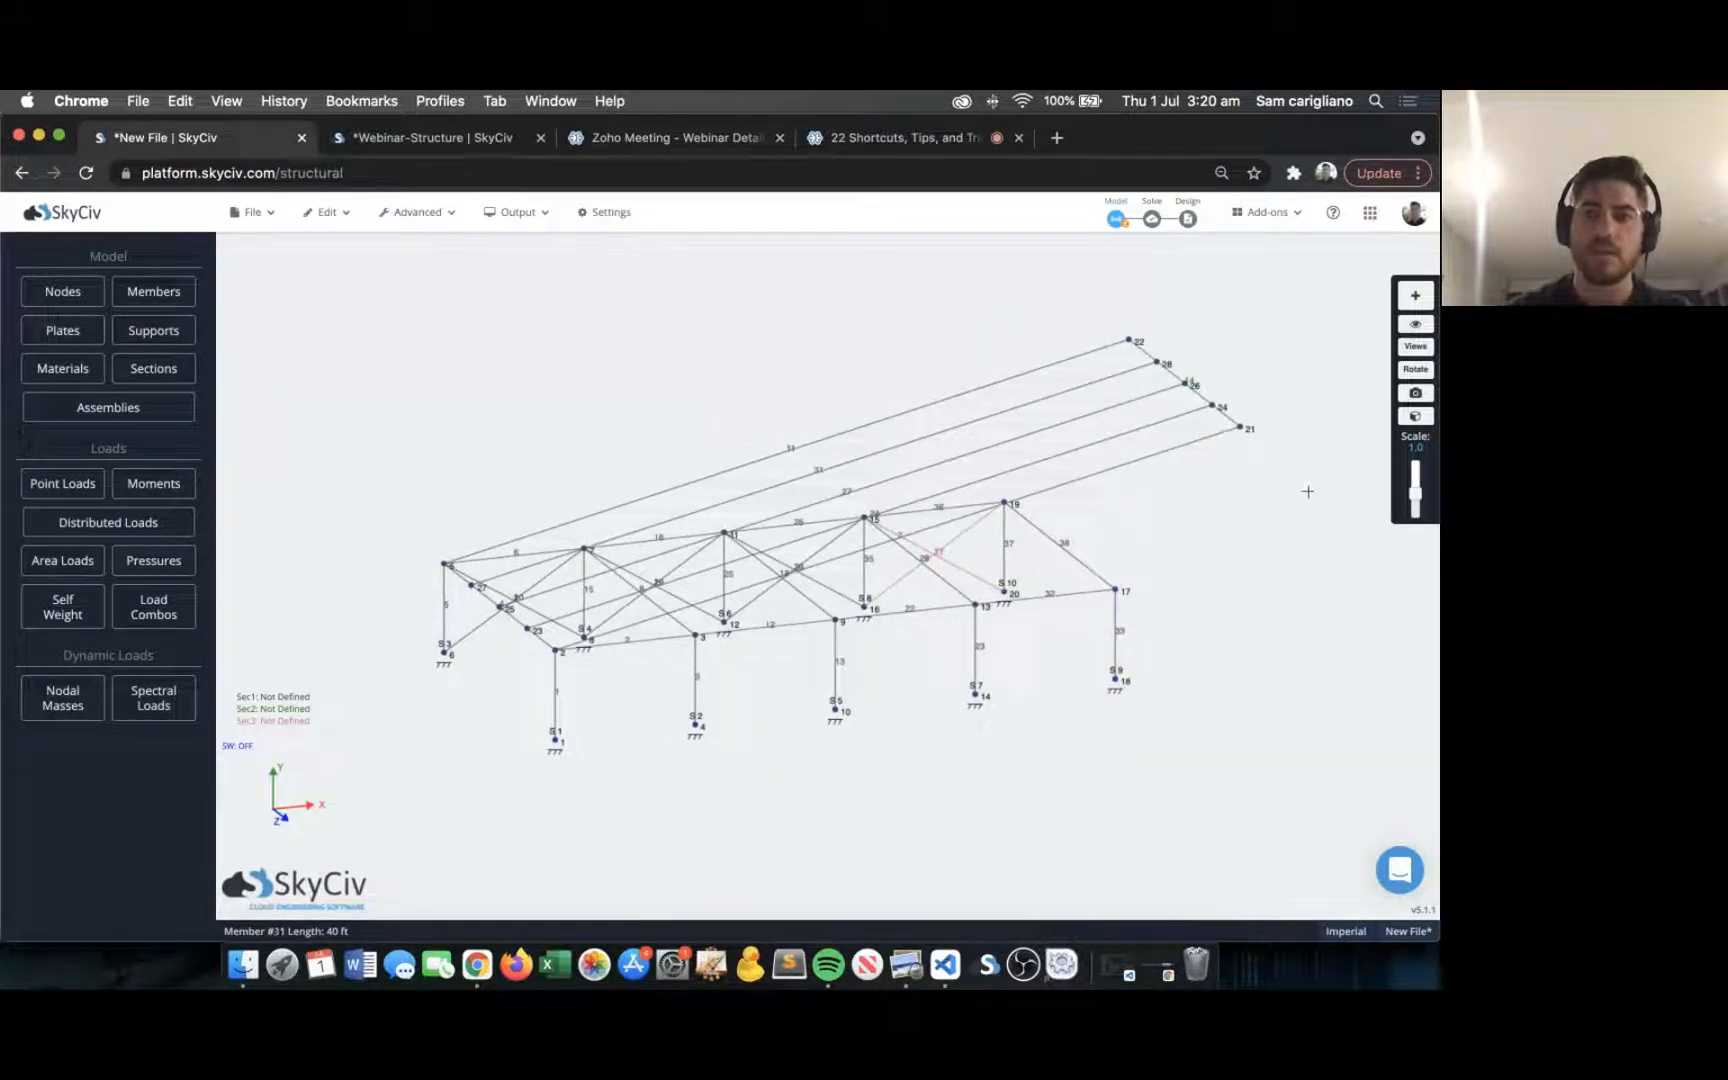
pyautogui.moveTo(1178, 515); pyautogui.dragTo(1095, 459, button='right')
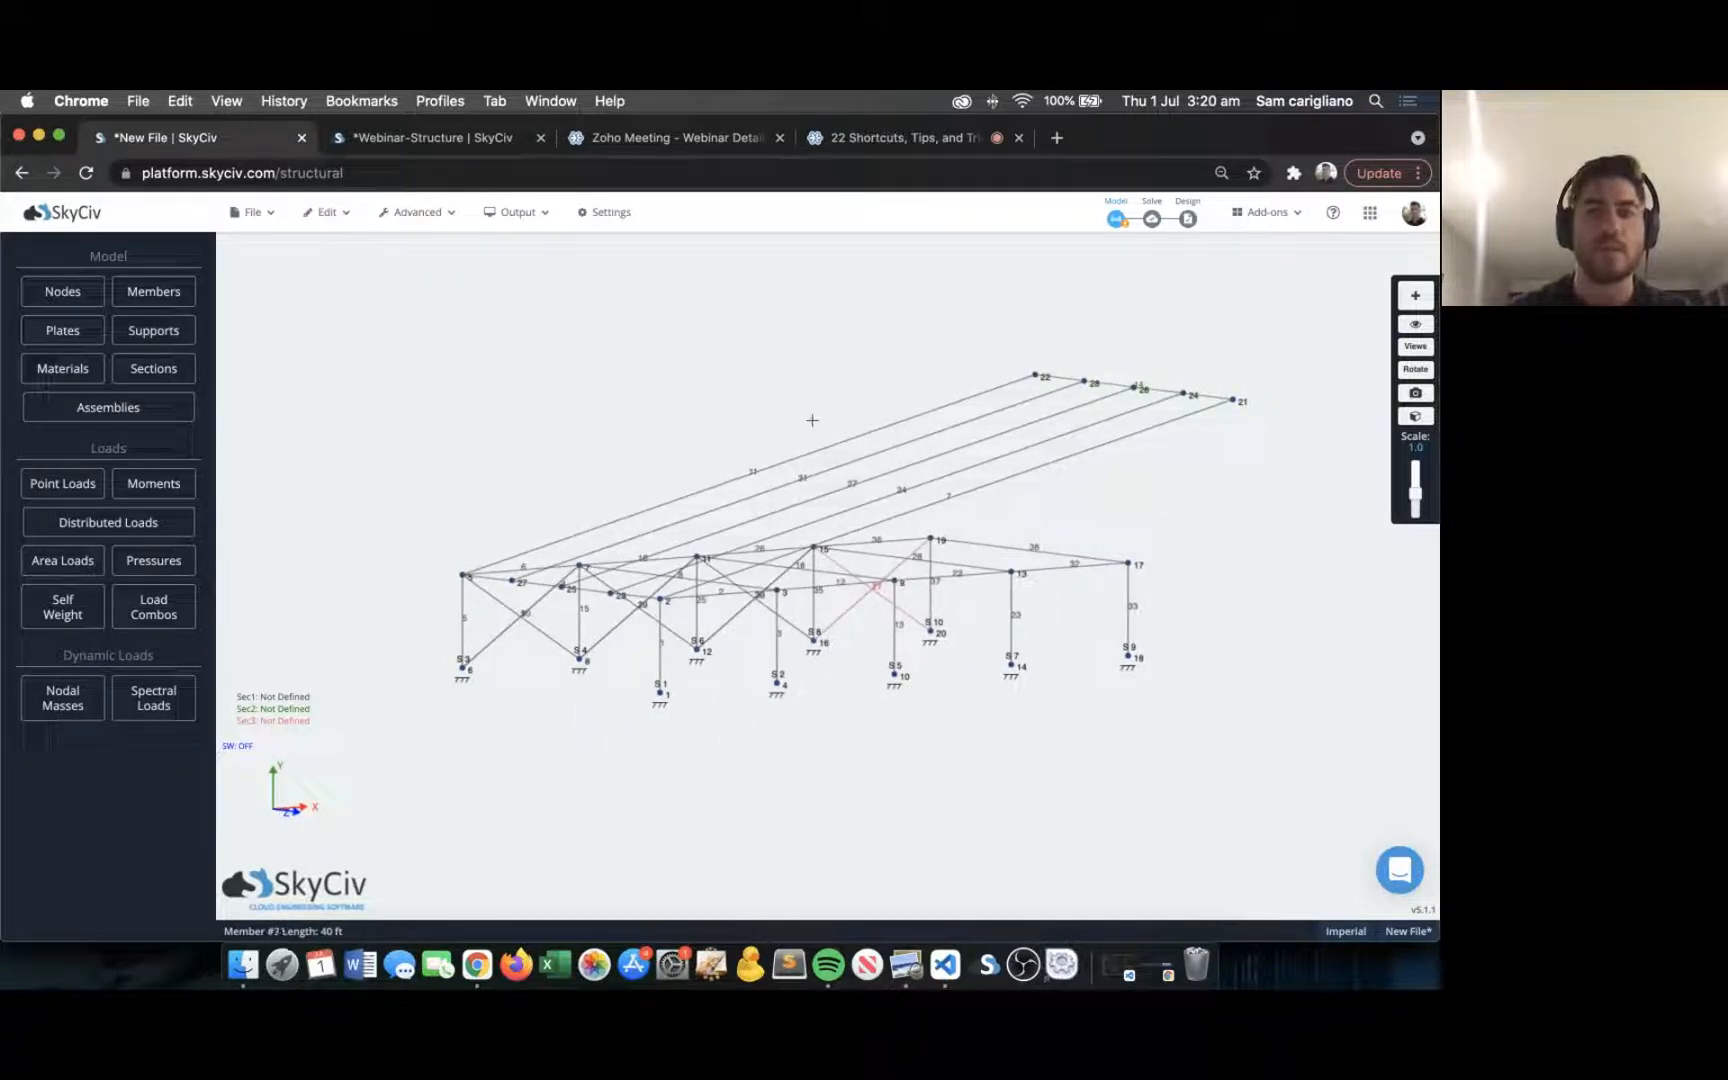
pyautogui.scroll(1, 1019, 475)
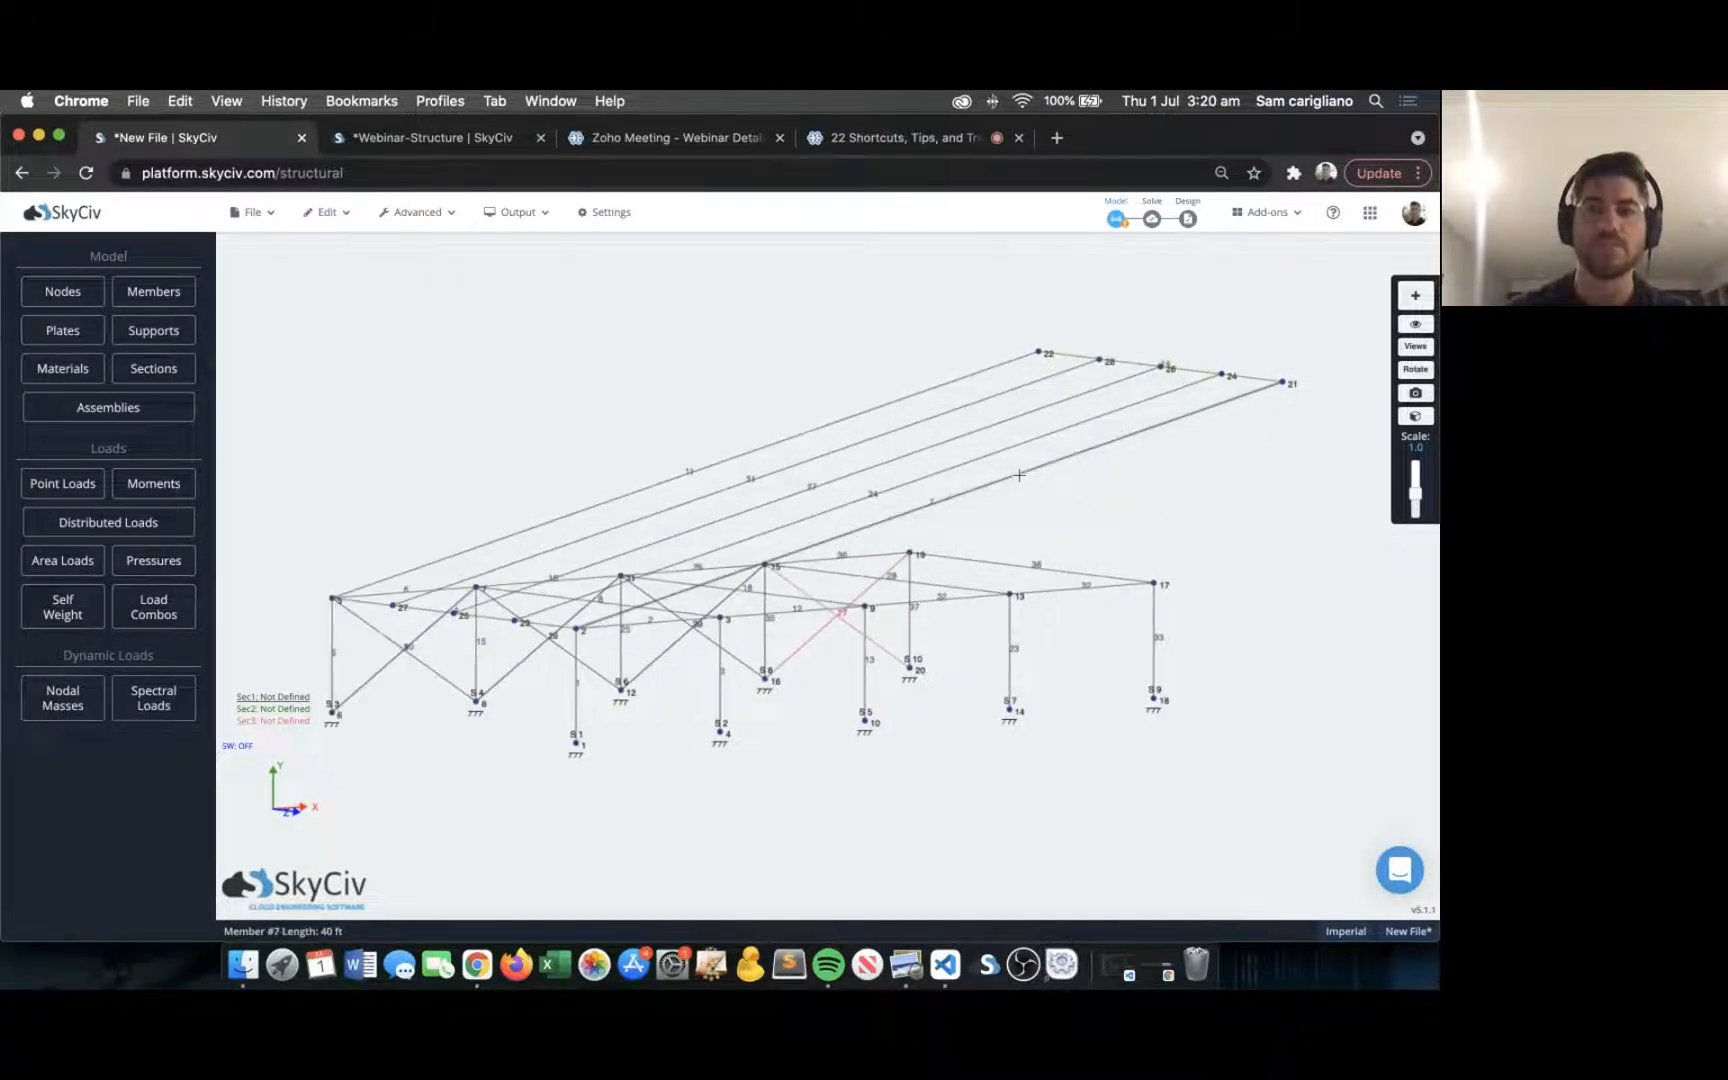
pyautogui.scroll(1, 1019, 475)
pyautogui.scroll(-2, 1218, 481)
pyautogui.moveTo(1224, 487); pyautogui.dragTo(1208, 489, button='right')
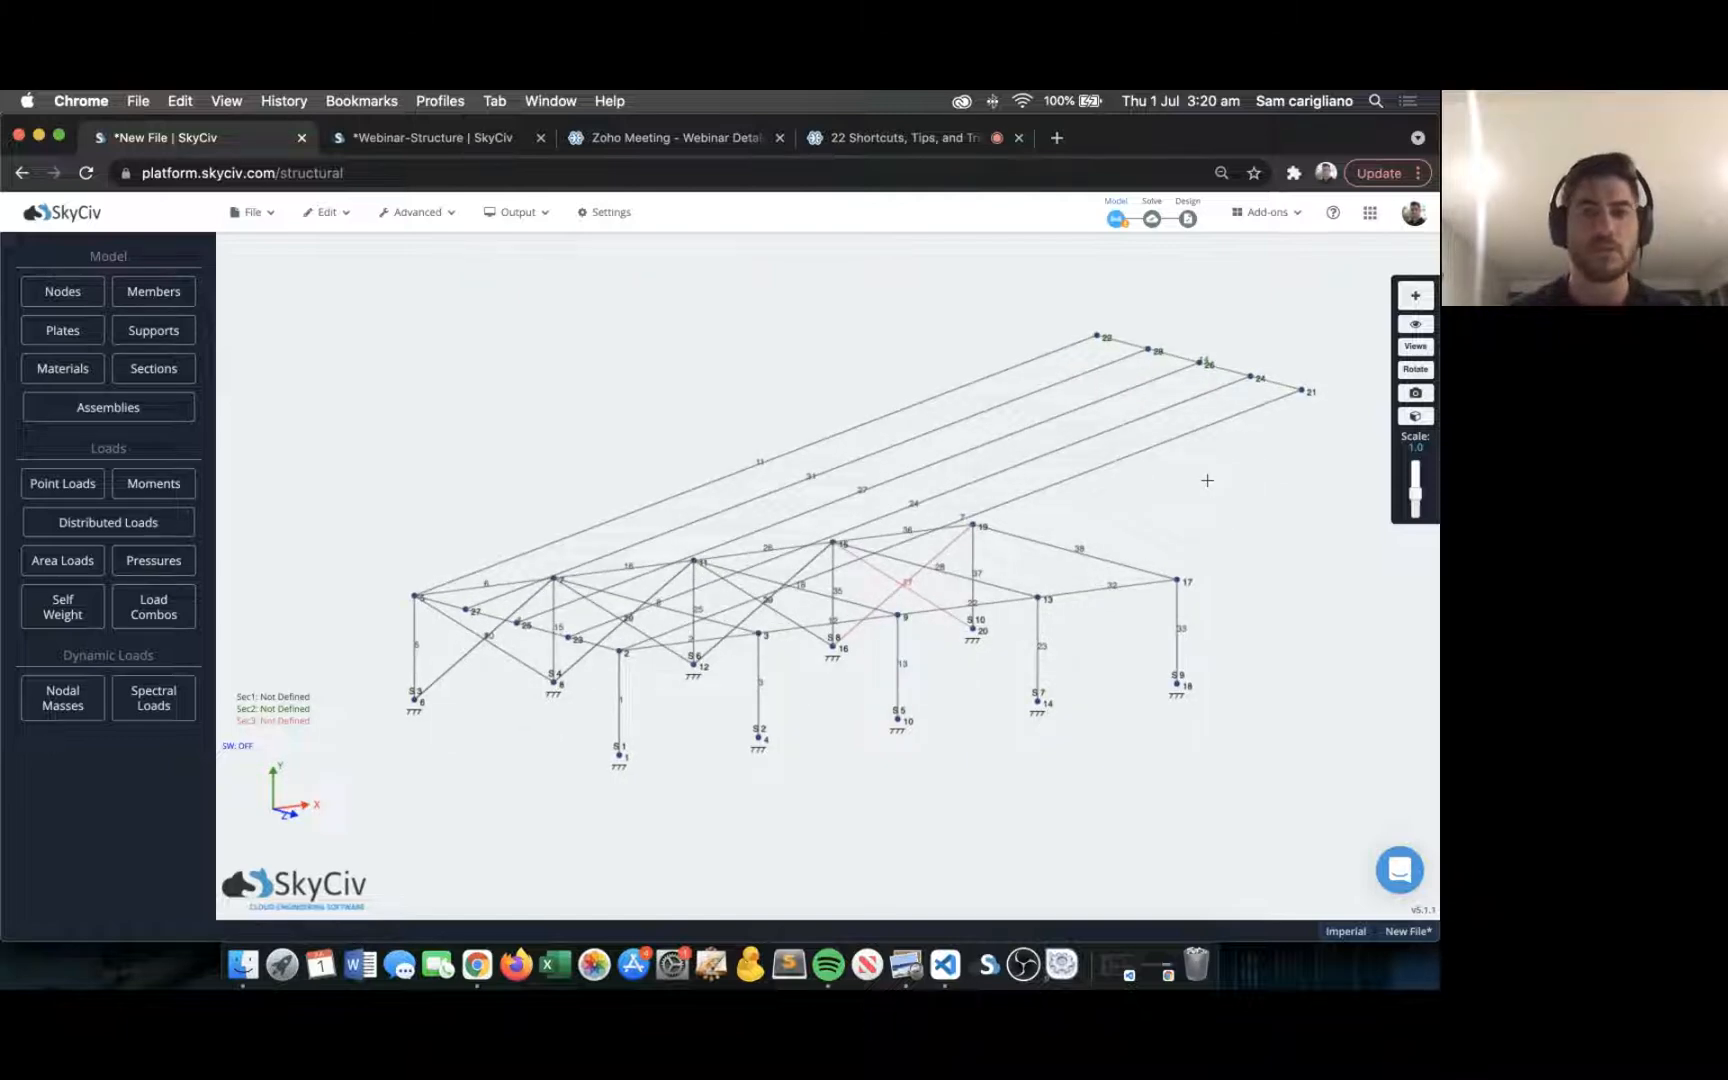
pyautogui.scroll(-2, 1247, 490)
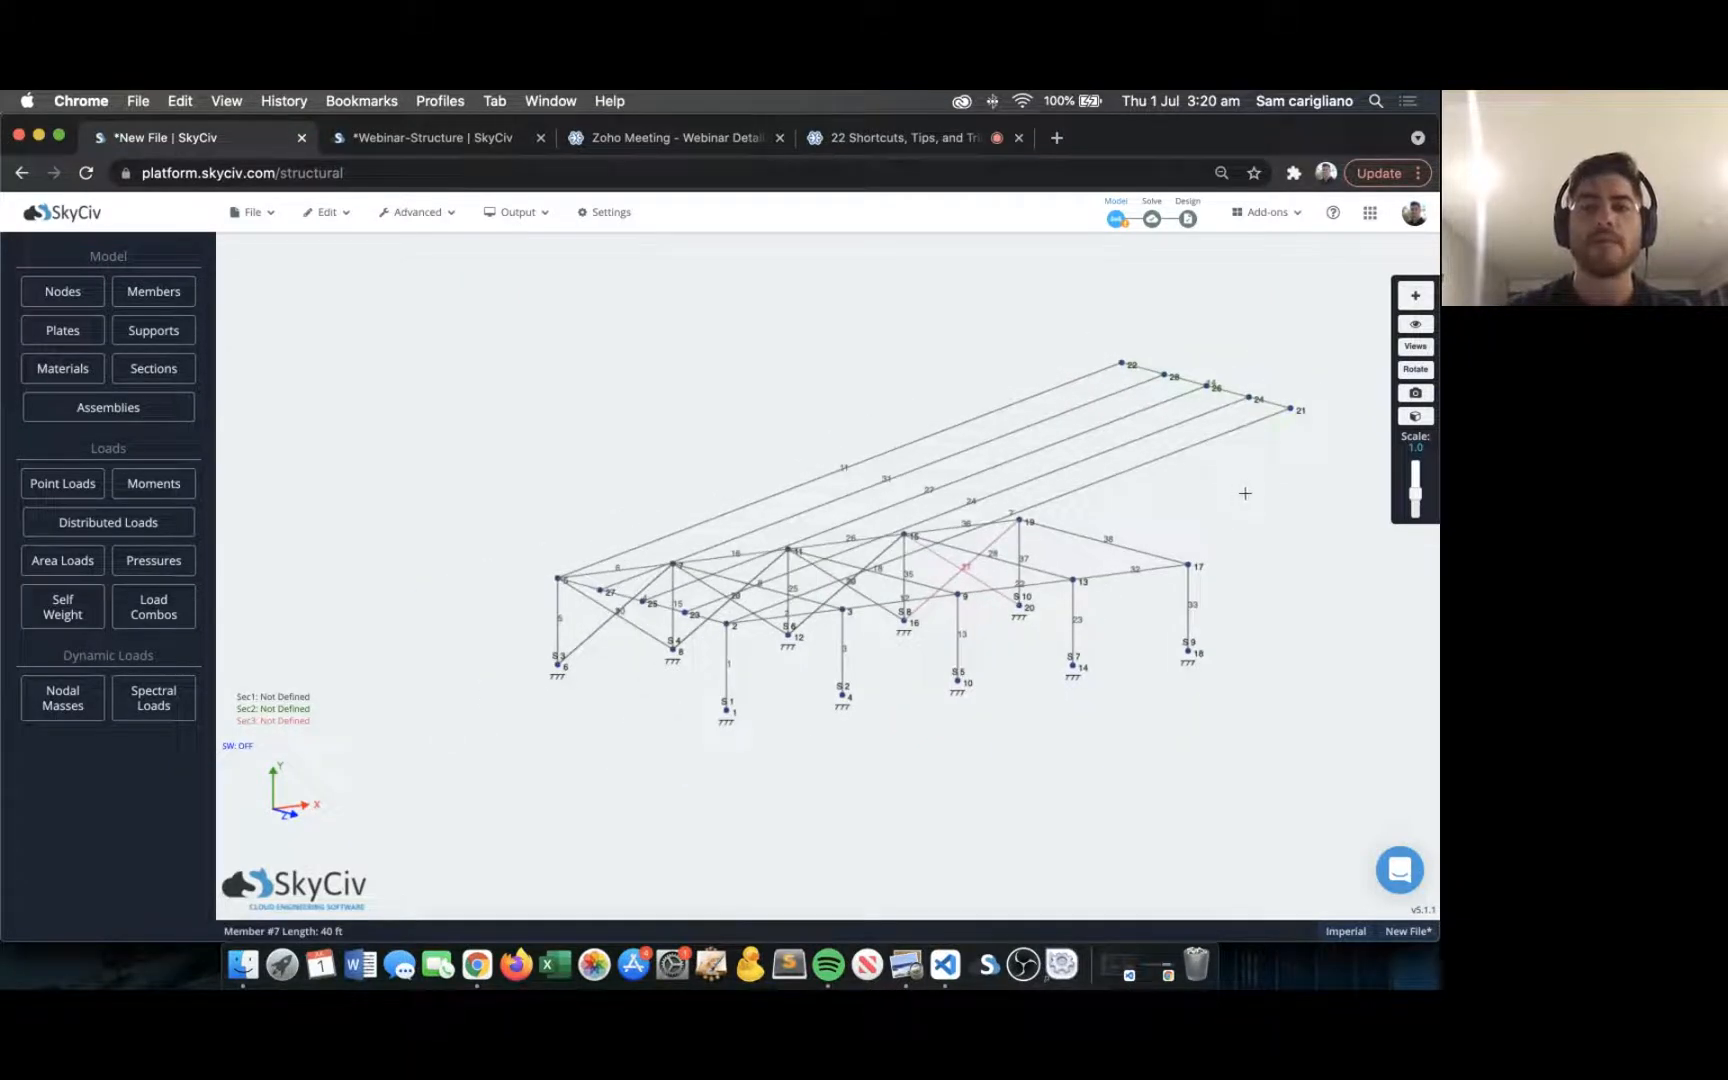
pyautogui.moveTo(1248, 490); pyautogui.dragTo(1211, 494, button='right')
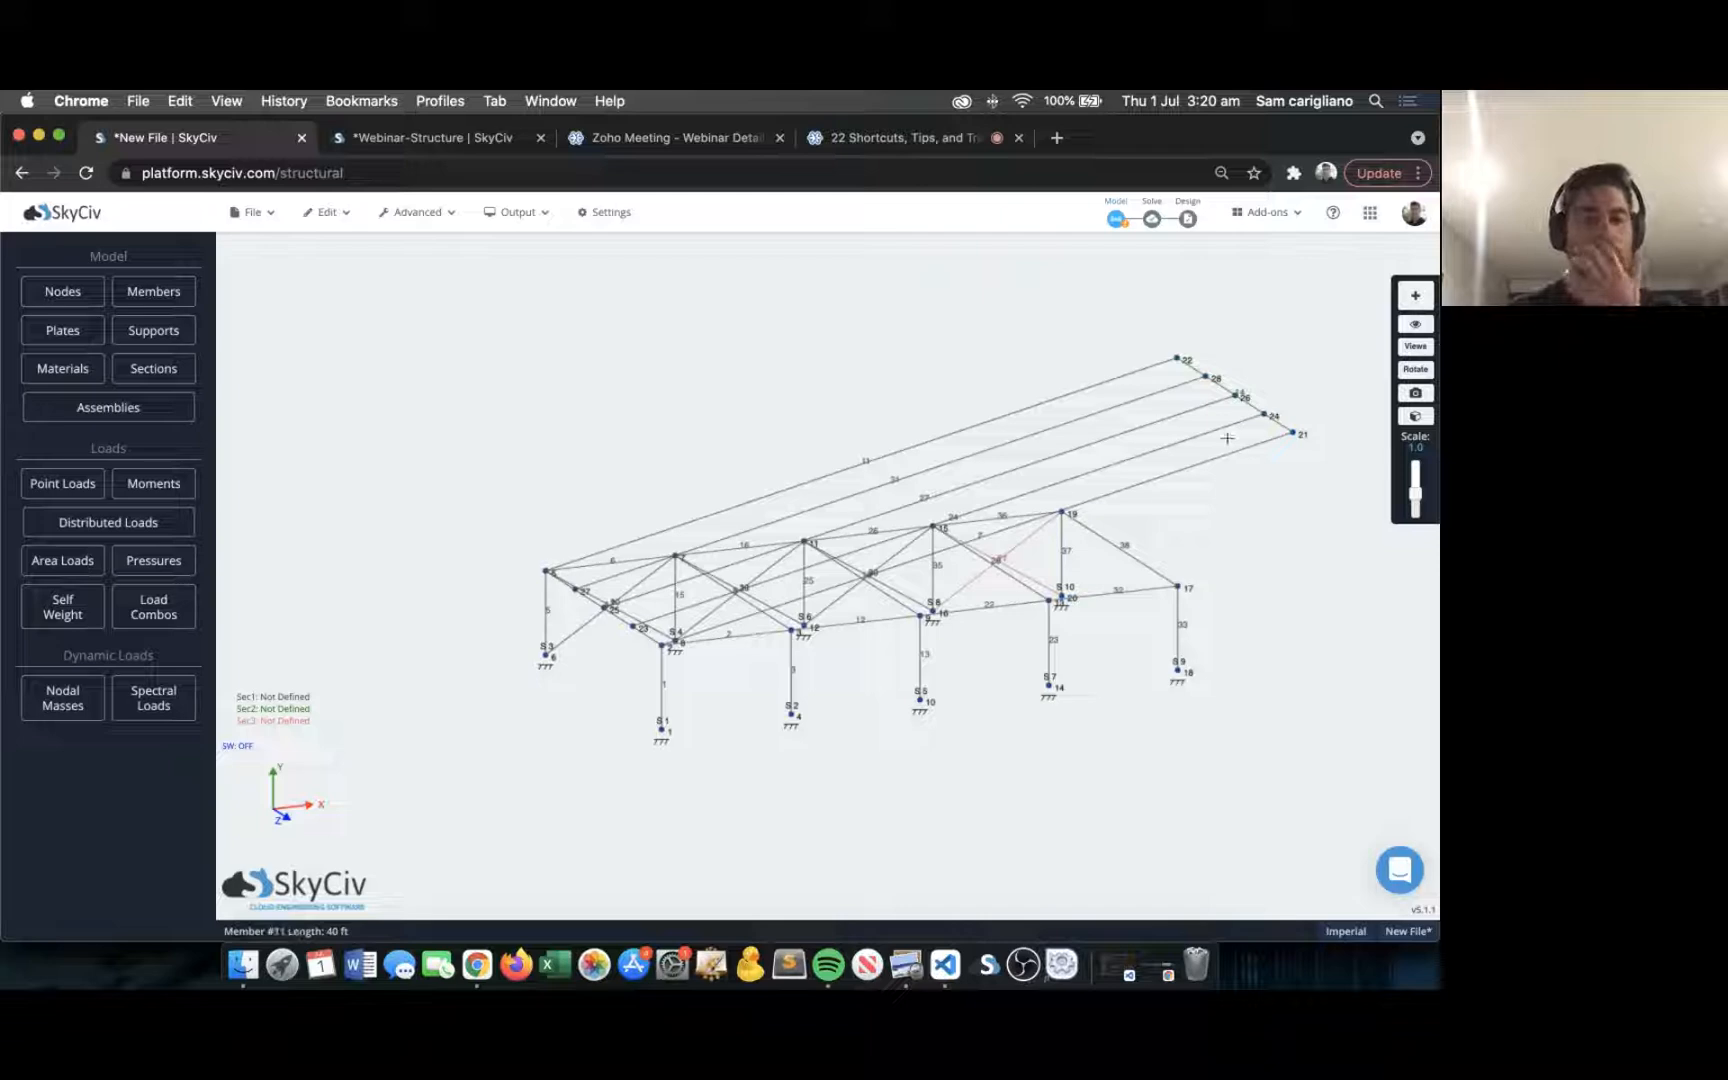
pyautogui.moveTo(1269, 521); pyautogui.dragTo(1184, 532, button='right')
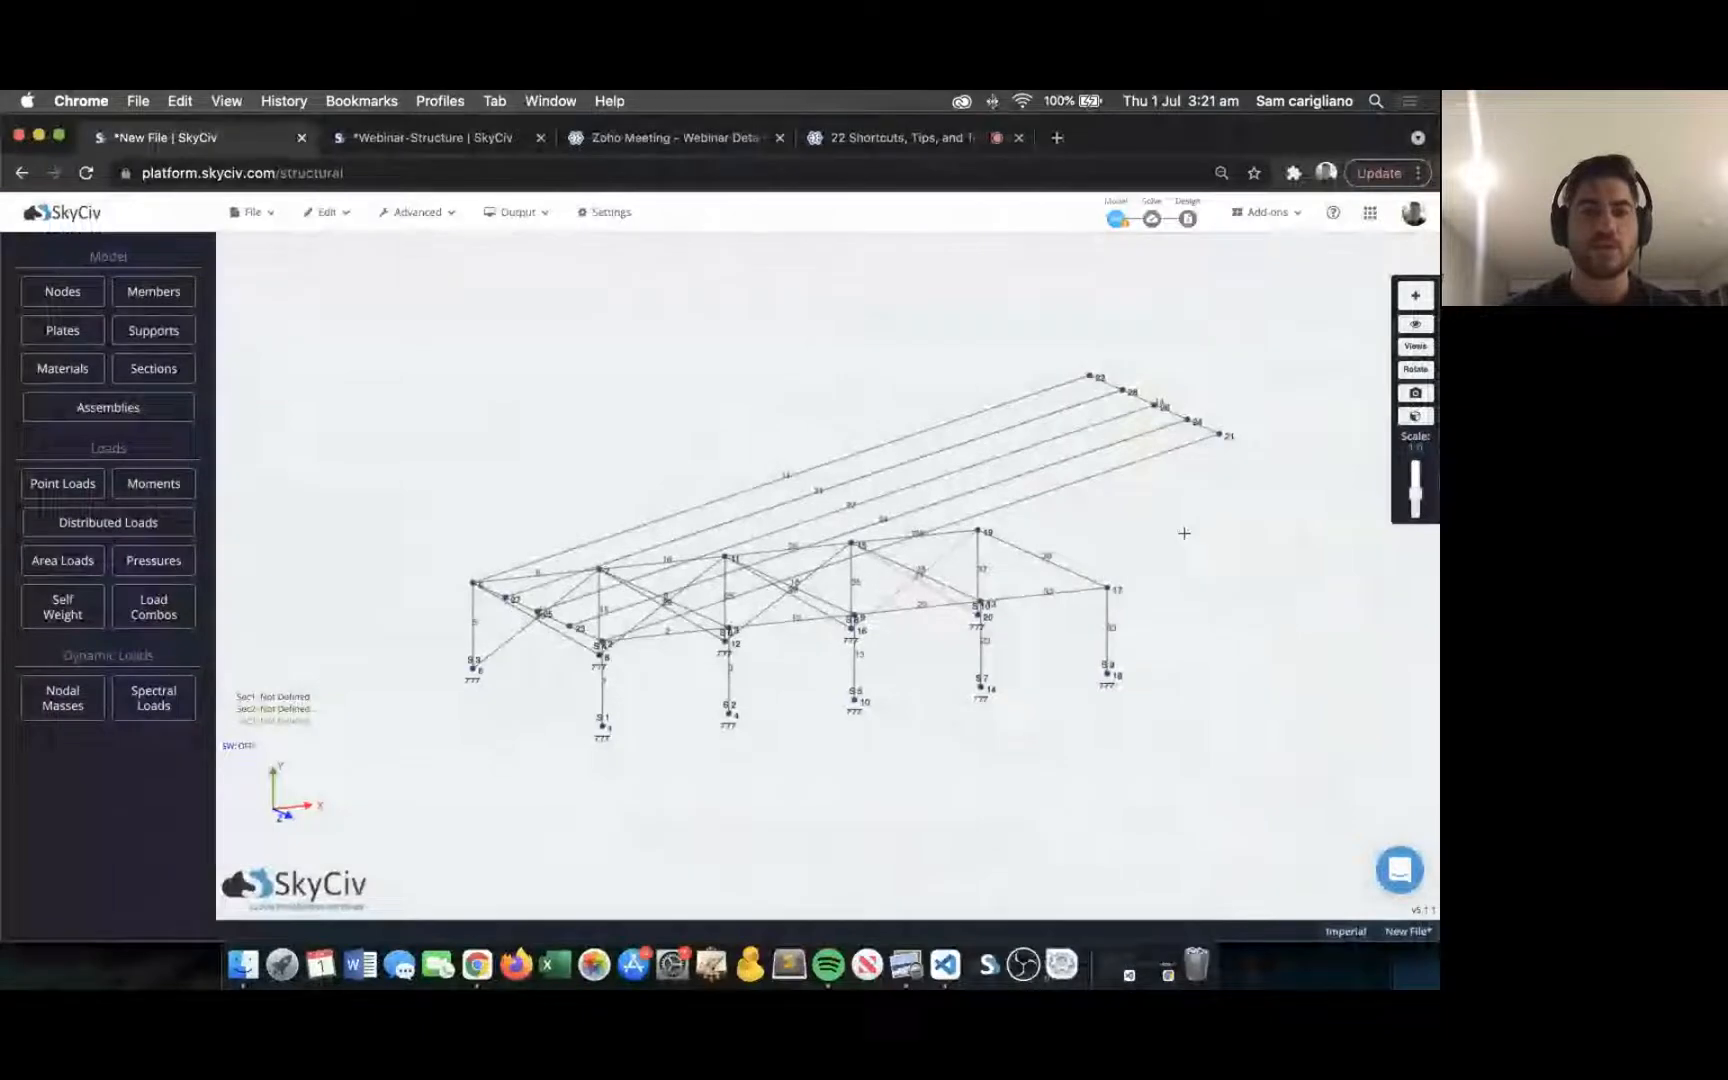
pyautogui.moveTo(510, 373); pyautogui.dragTo(544, 379)
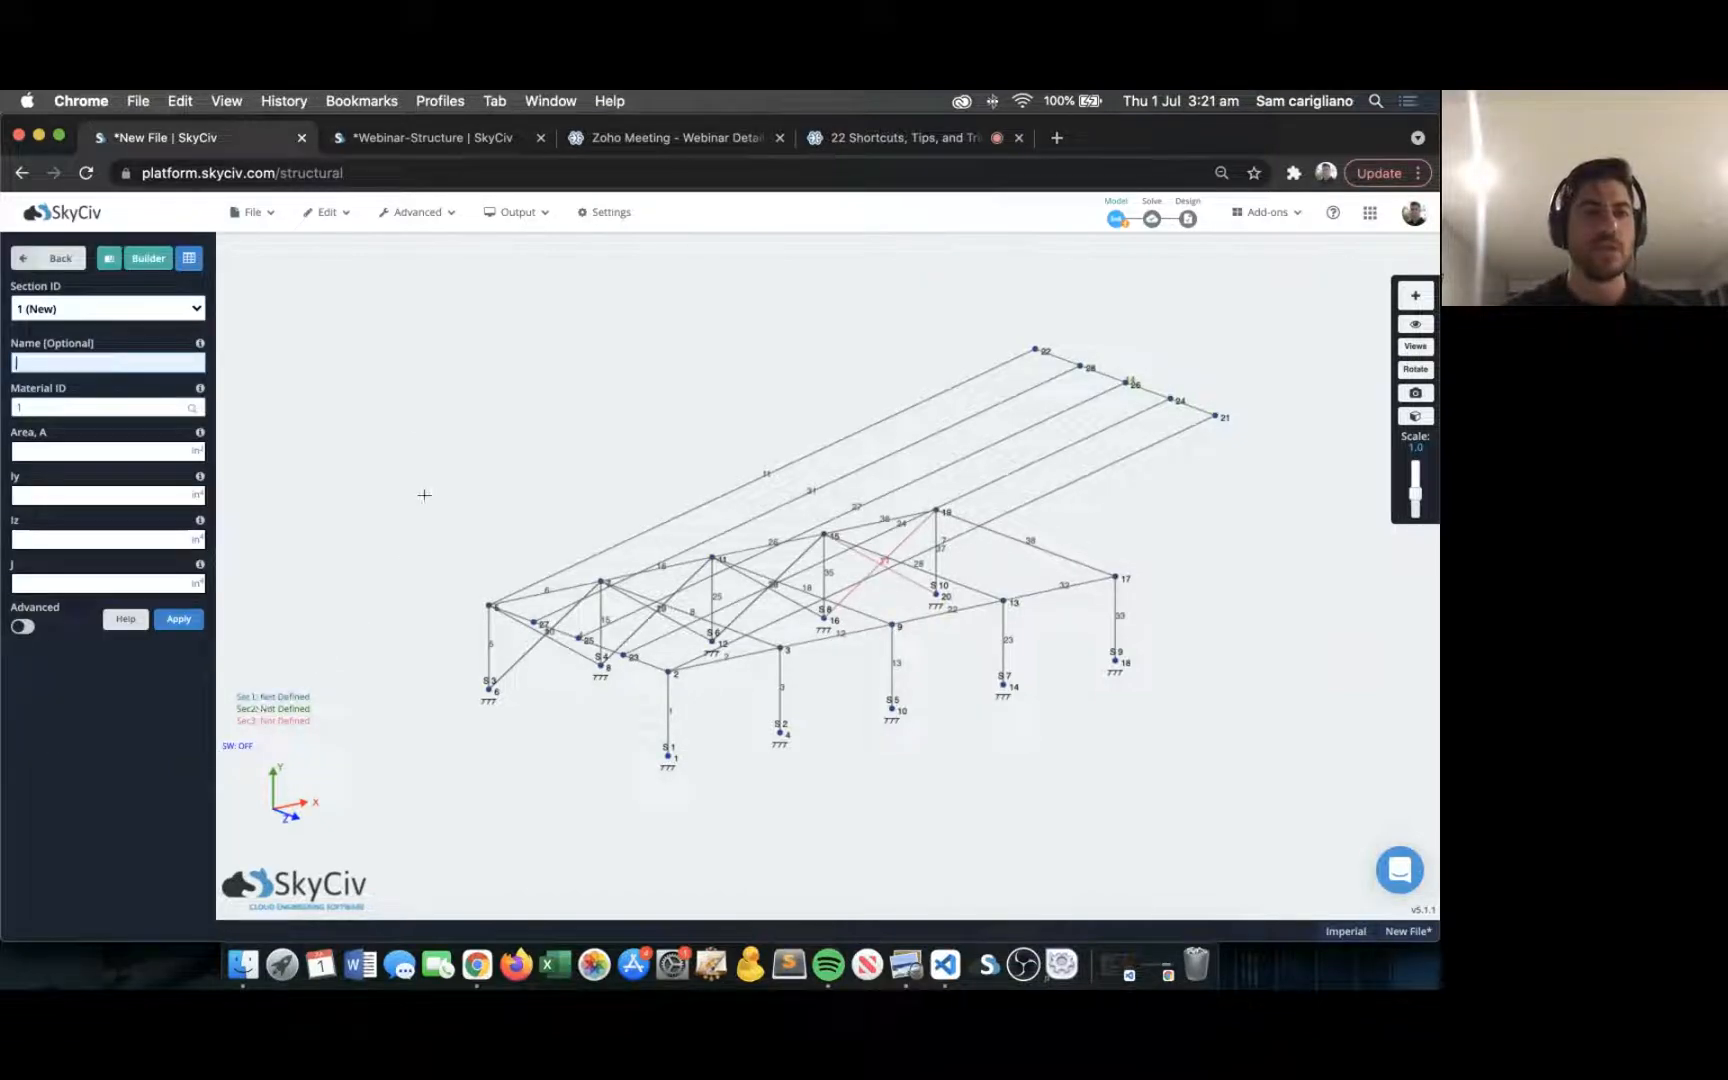
# Define section 1 as a W8x10 in structural steel from the section database.
pyautogui.click(110, 262)
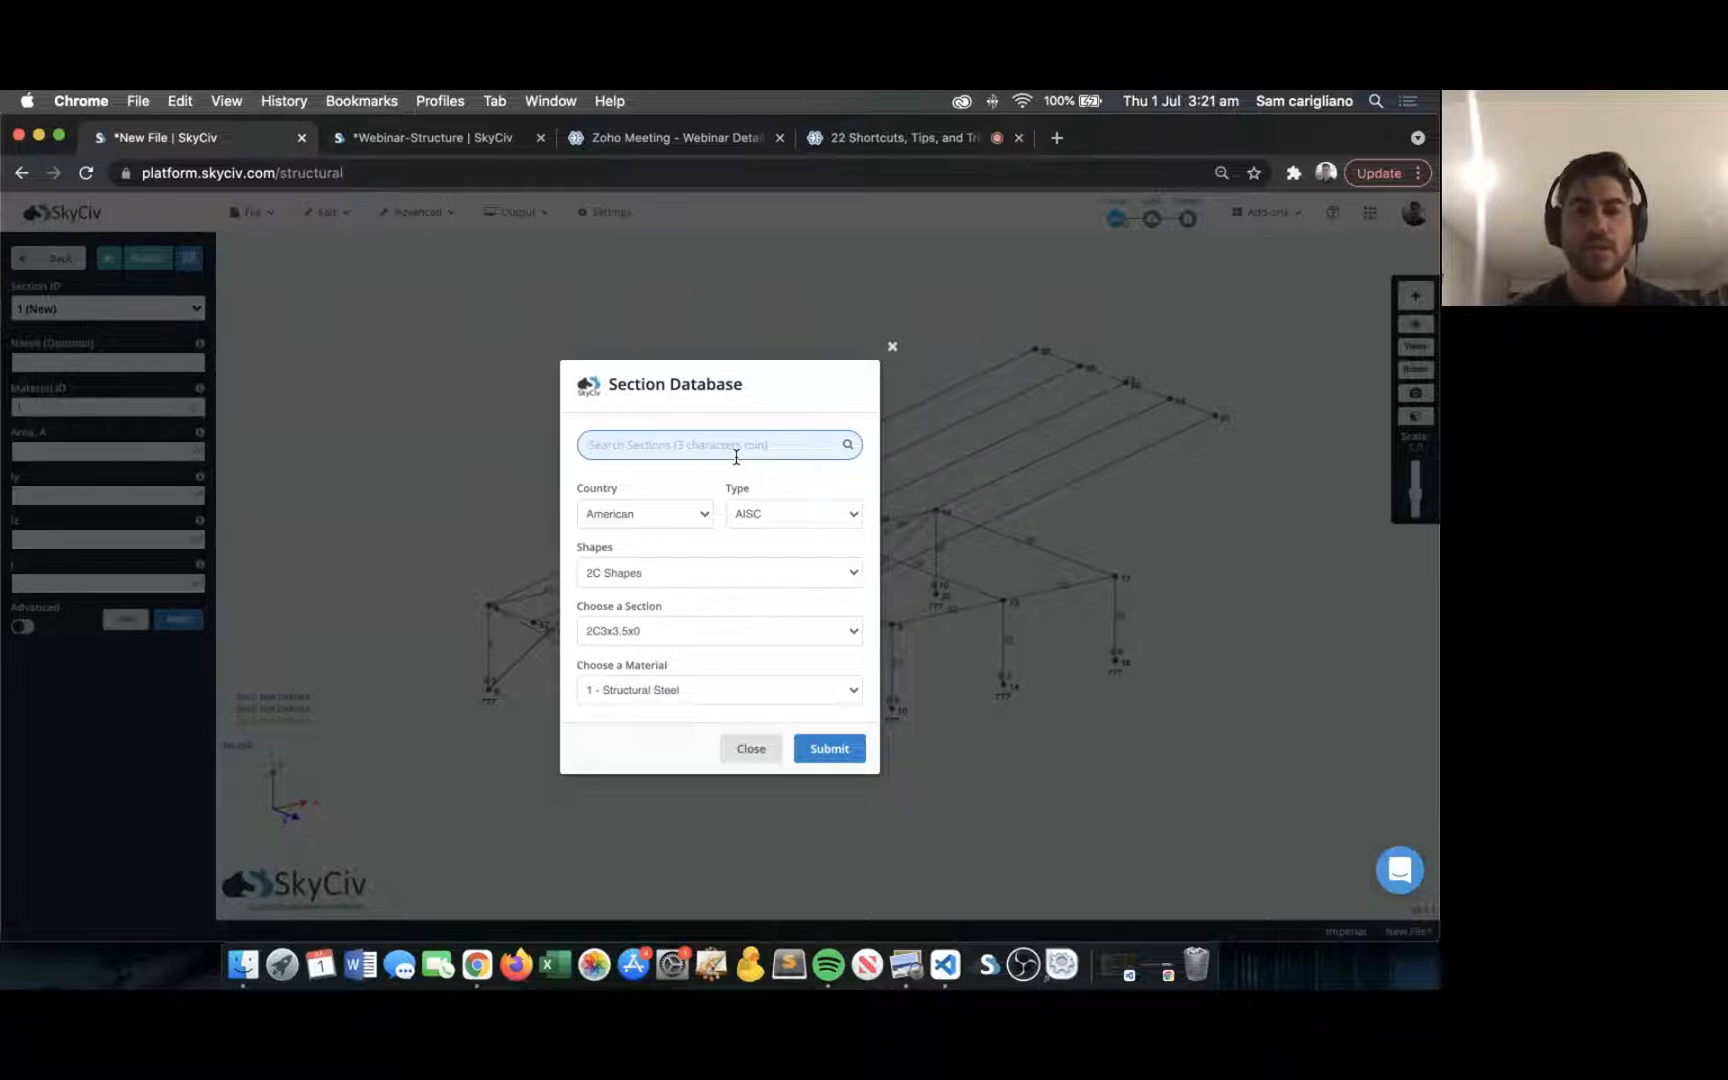
pyautogui.write('W8')
pyautogui.press('Down')
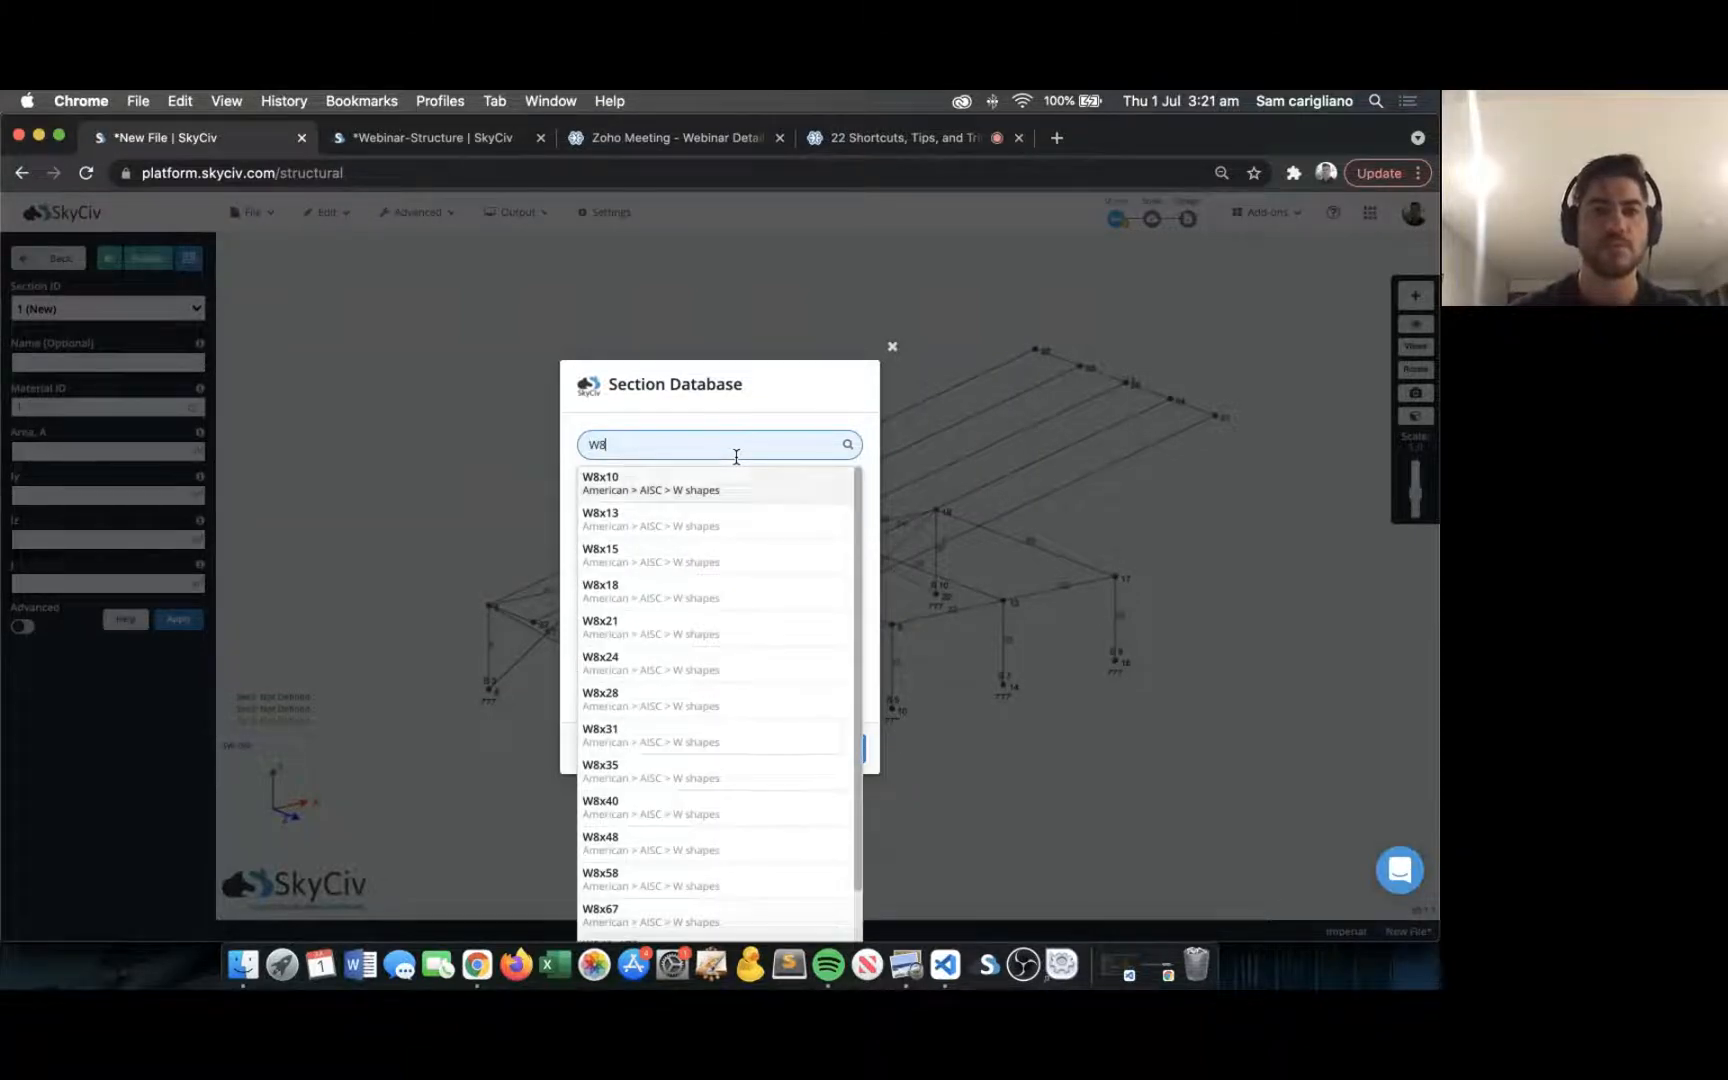
pyautogui.press('Return')
pyautogui.click(850, 743)
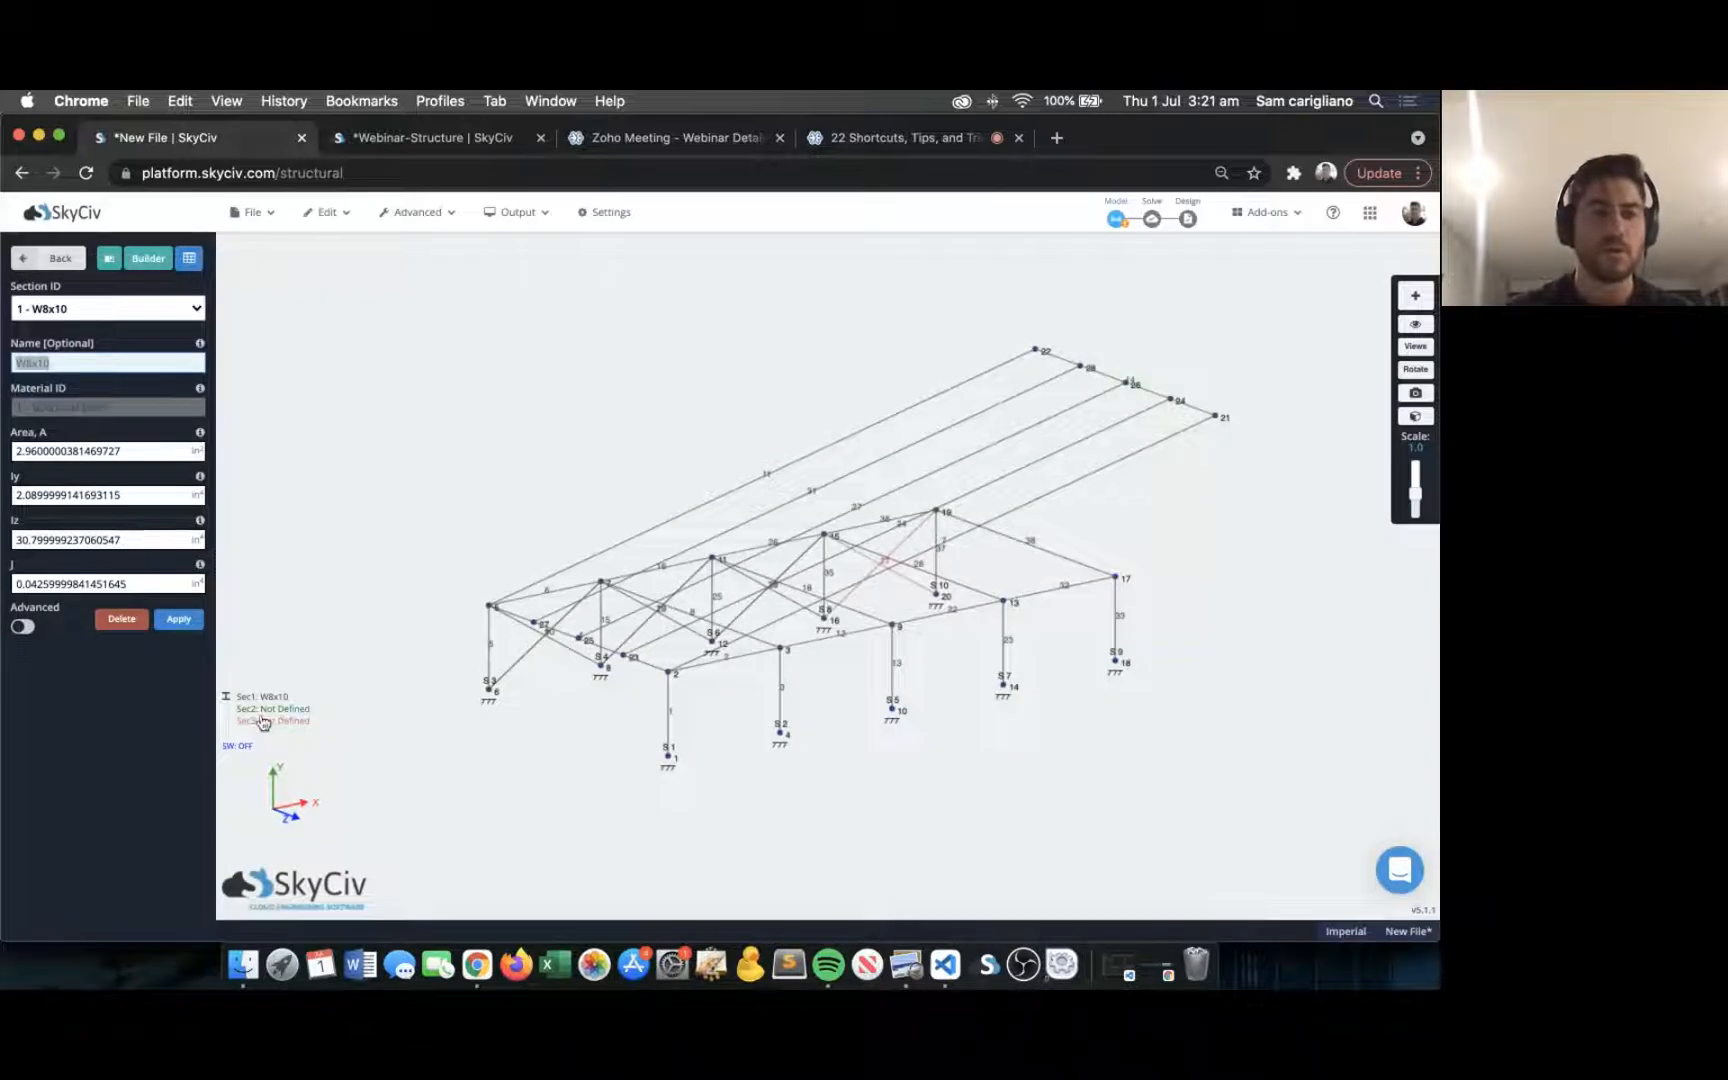
pyautogui.click(178, 619)
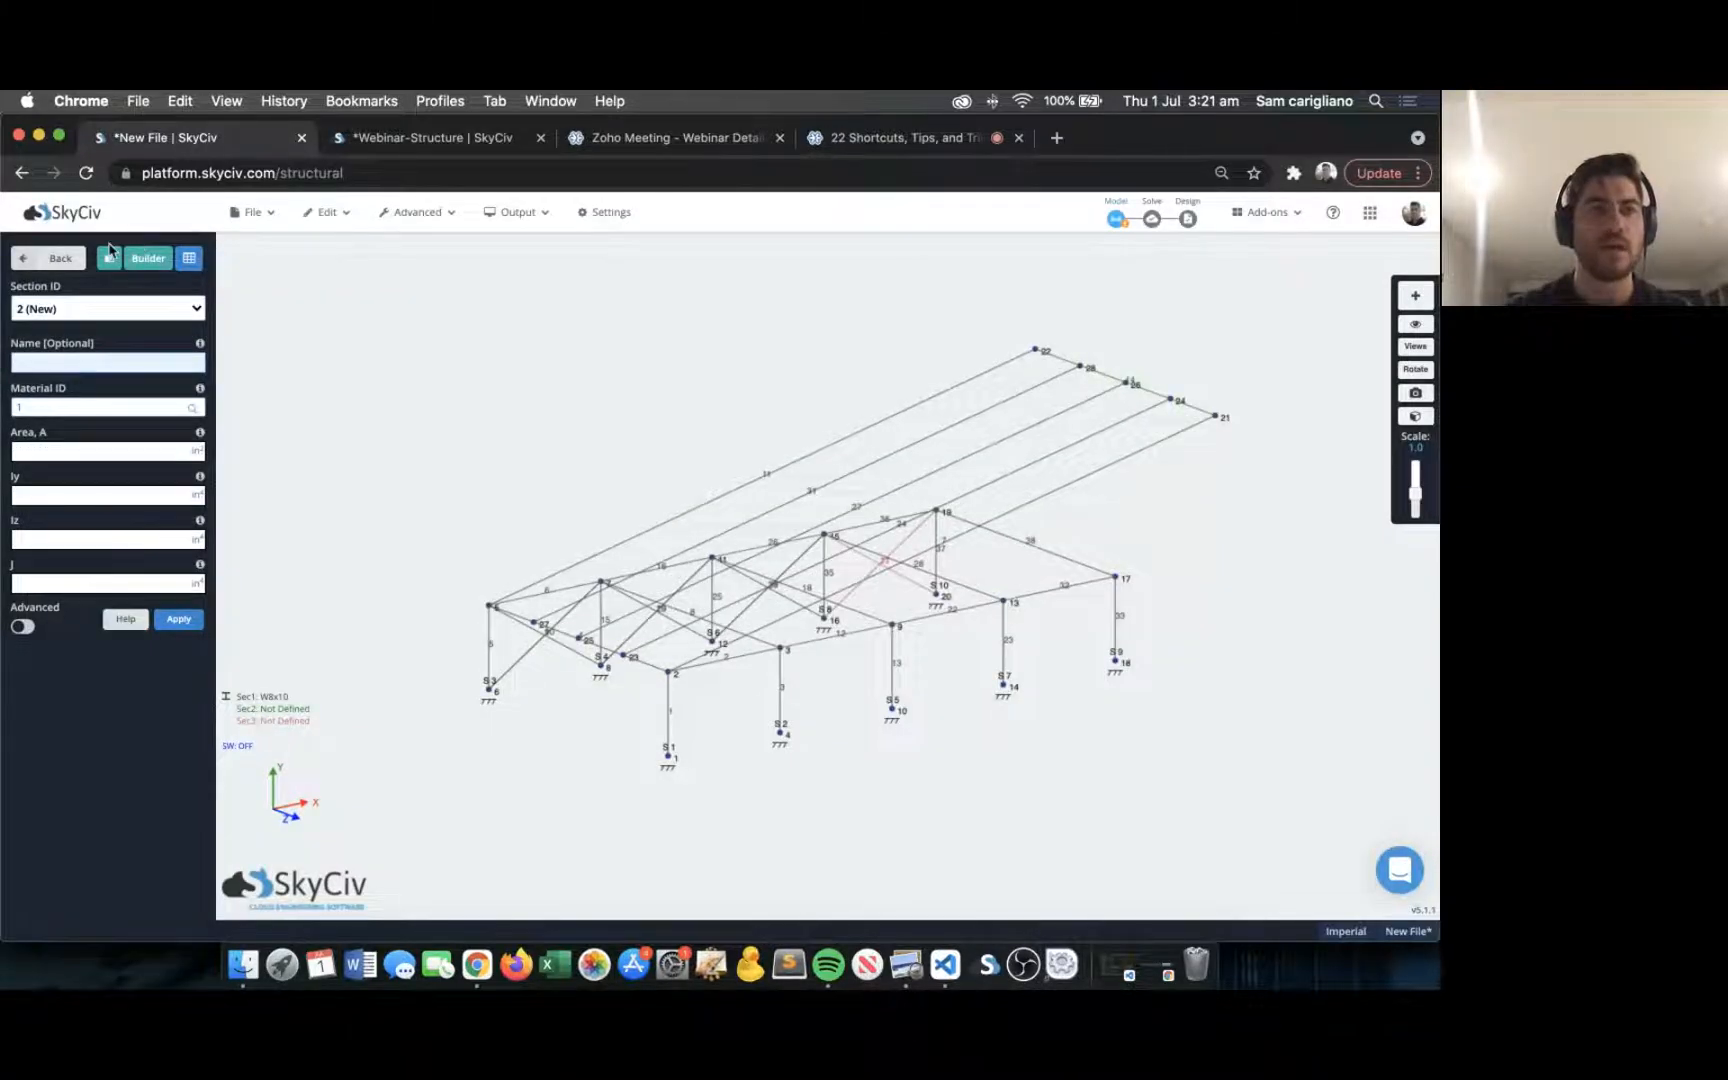
# Define section 2 as a rectangular HSS4x2x3/16 in structural steel from the section database.
pyautogui.click(110, 254)
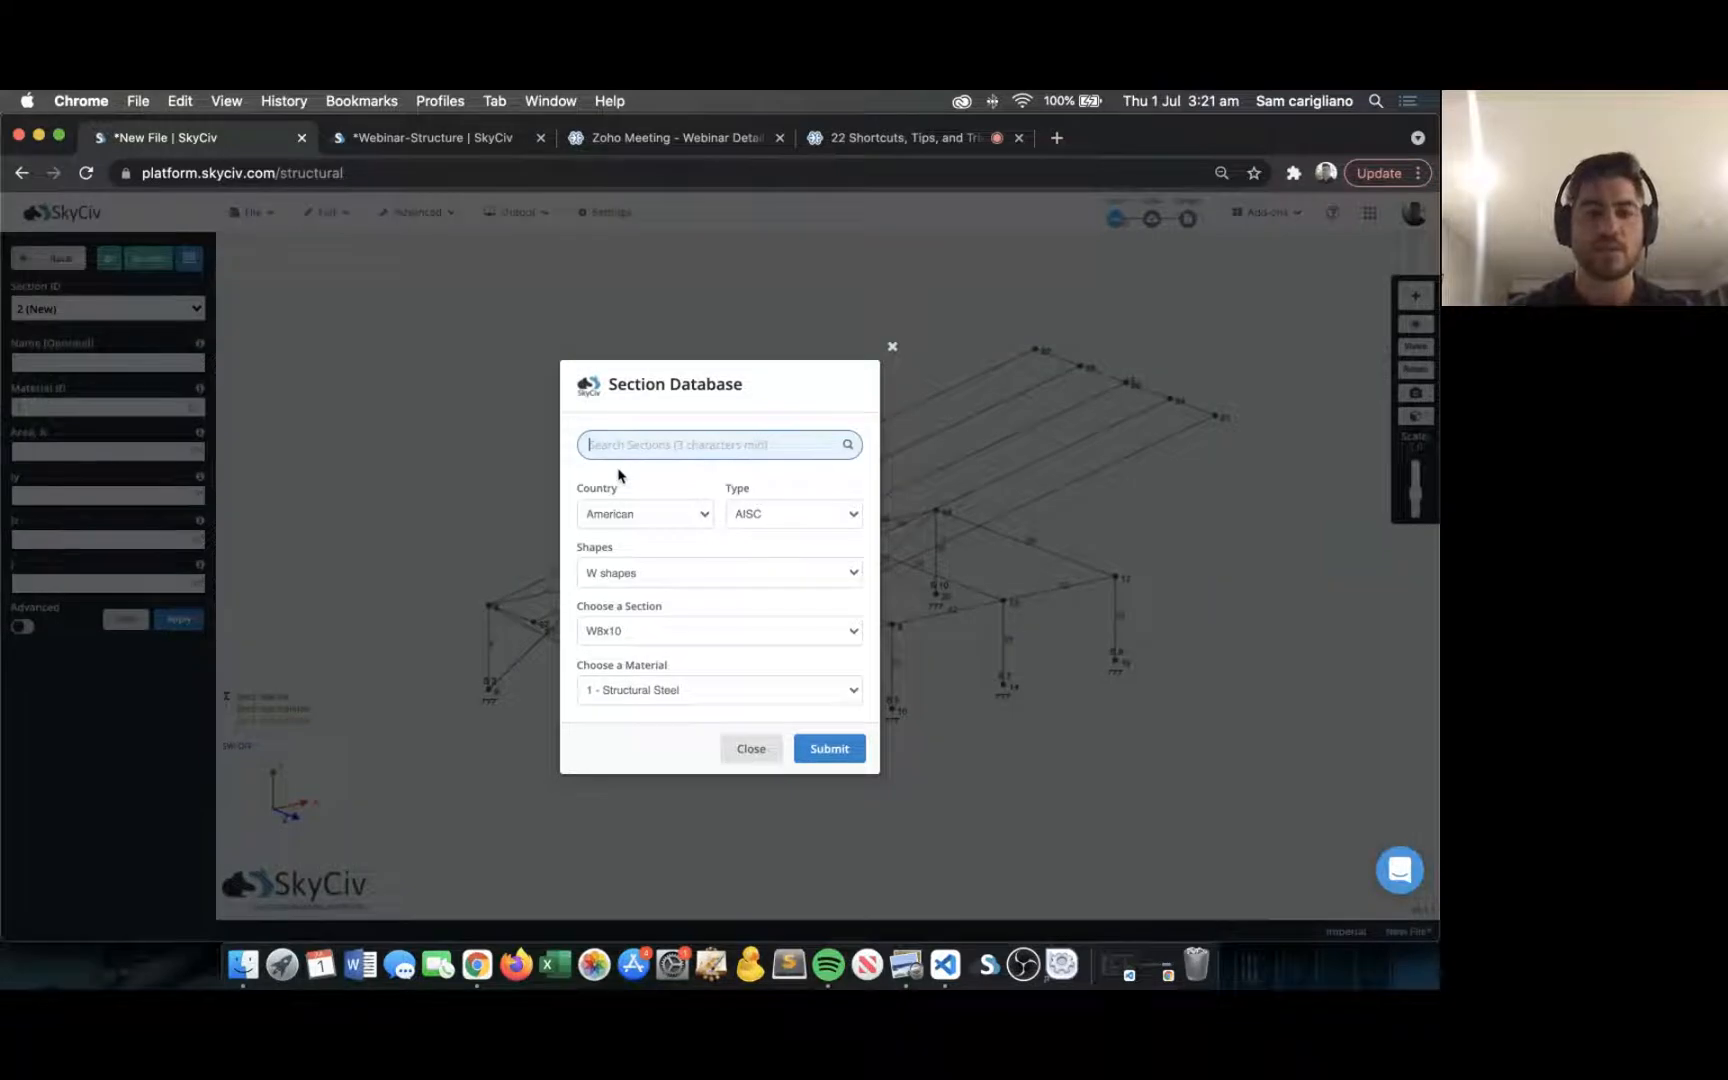
pyautogui.write('HSS4')
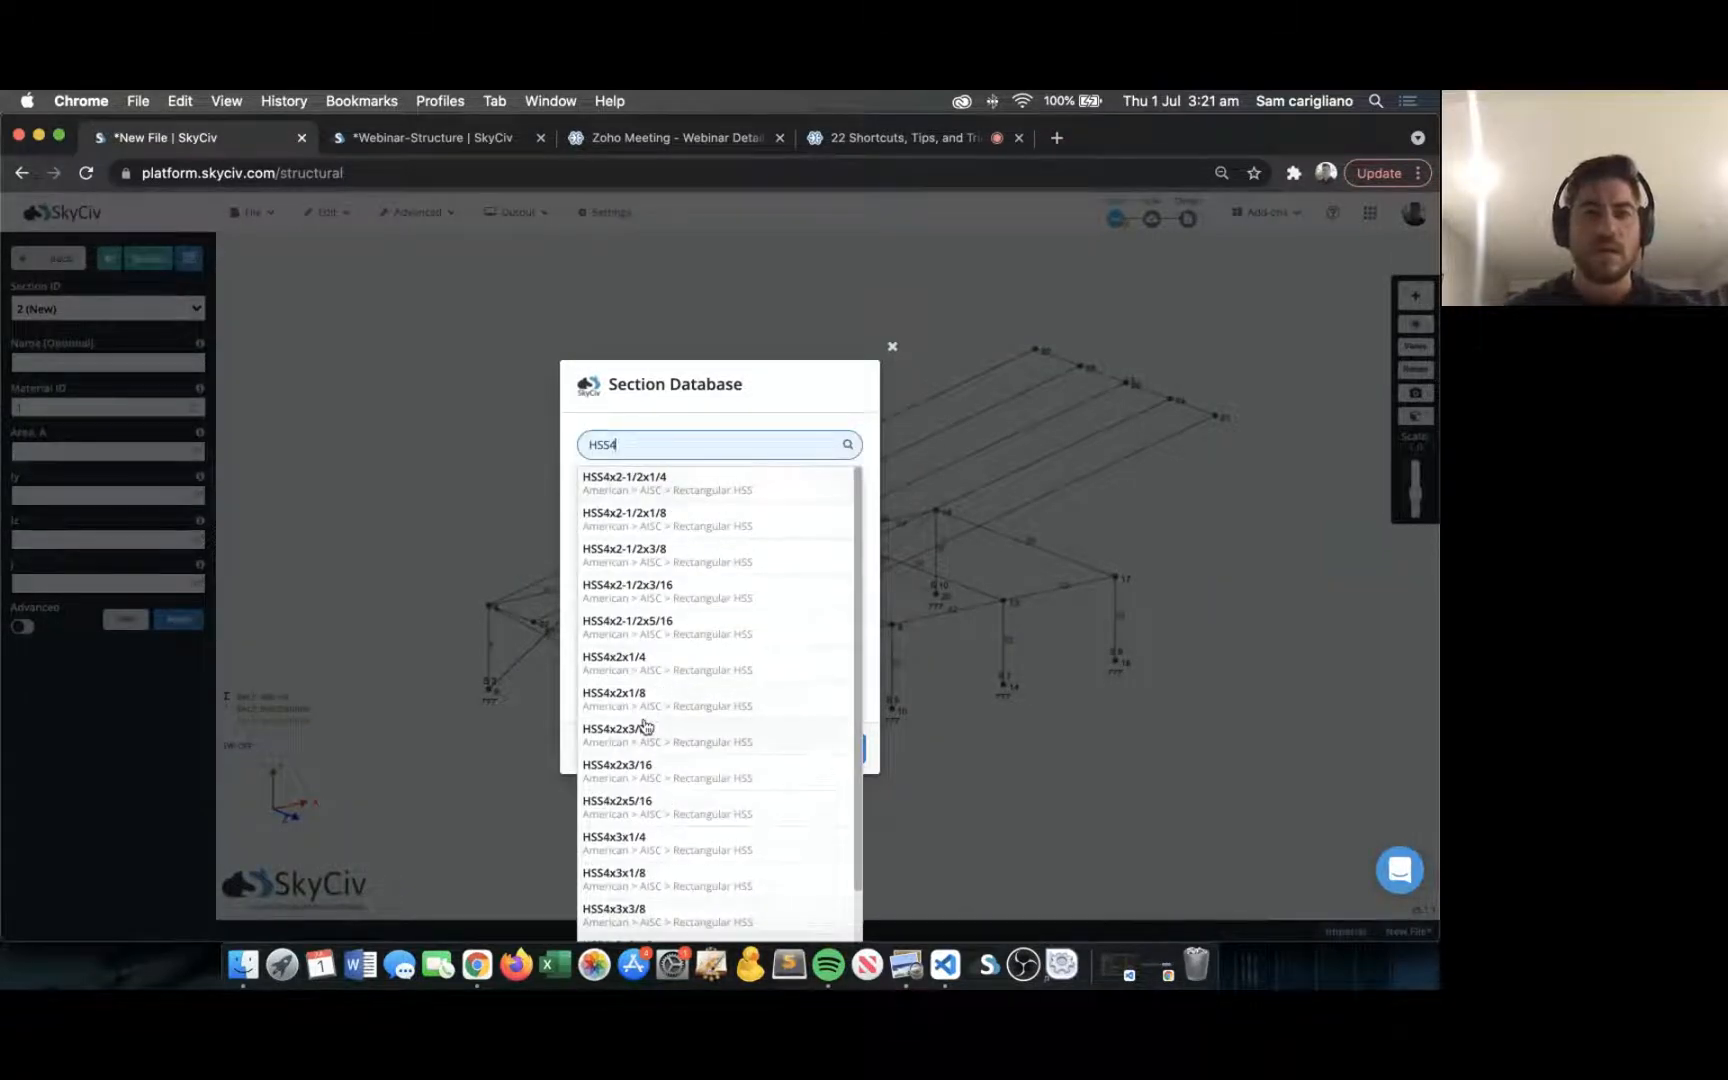
pyautogui.scroll(-2, 648, 724)
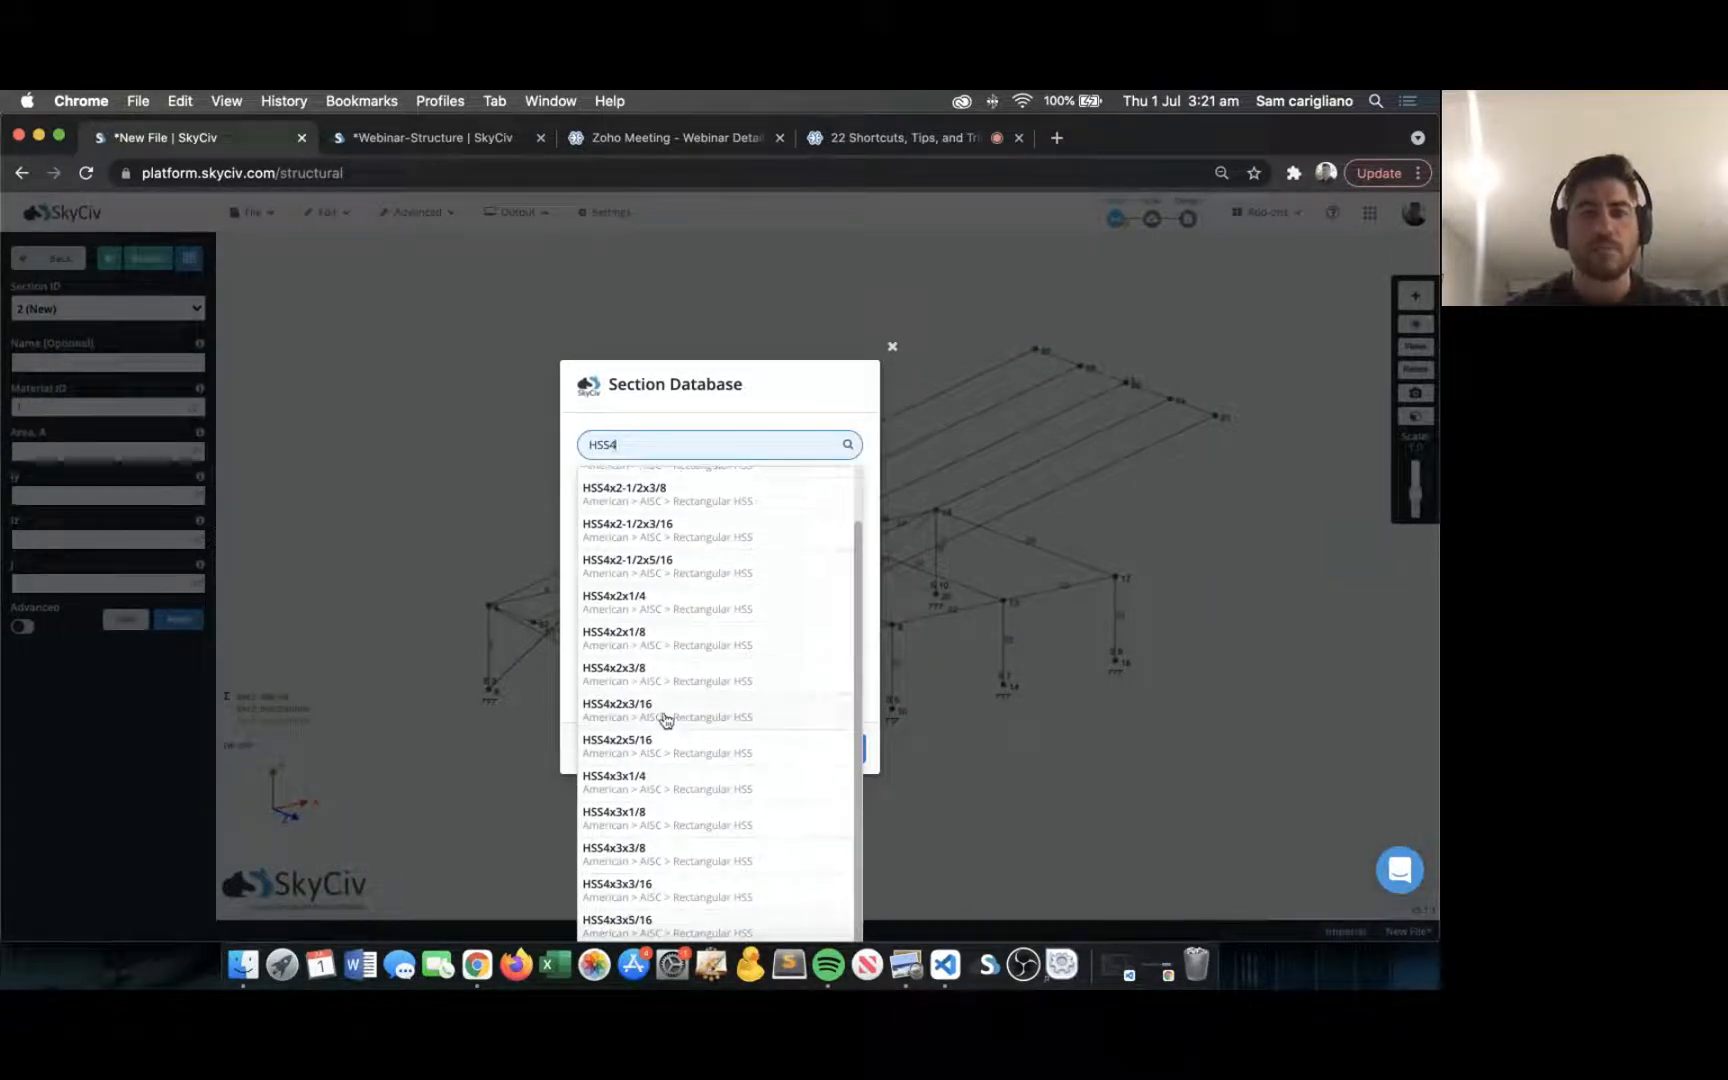
pyautogui.click(665, 712)
pyautogui.click(826, 749)
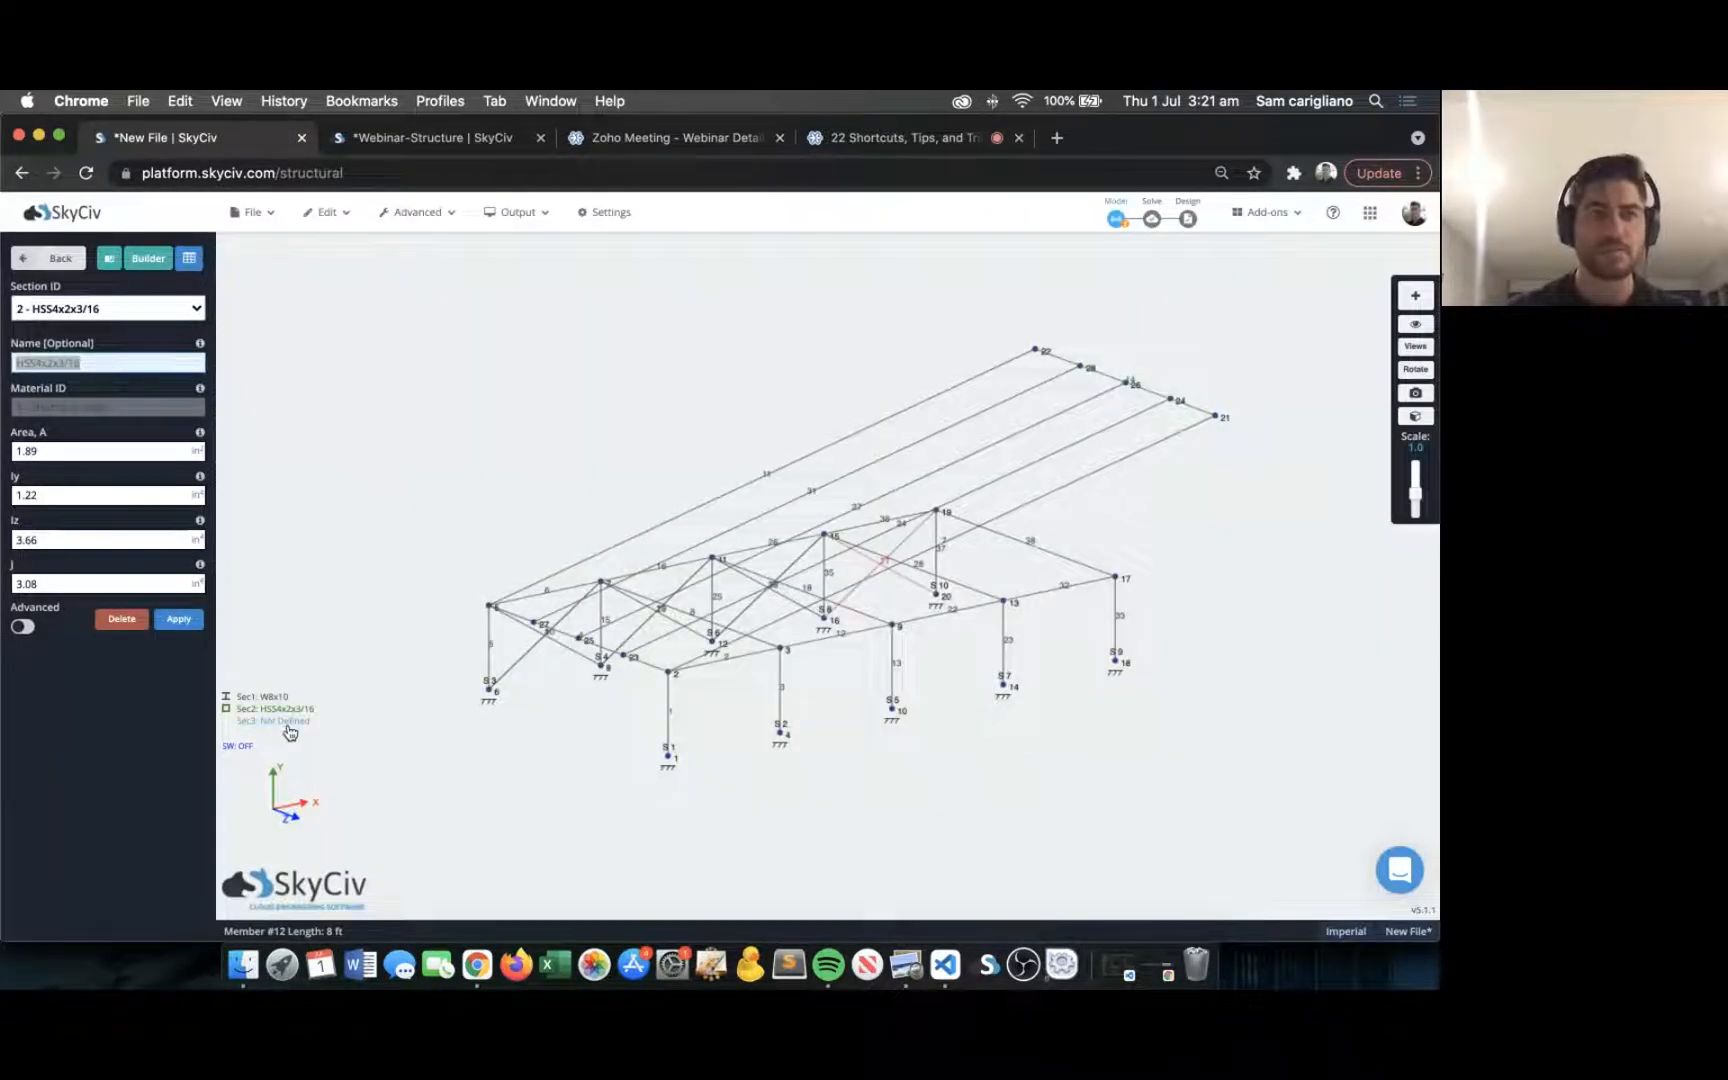
# Define section 3 as an L5x5x3/4 in structural steel from the American AISC equal angles.
pyautogui.click(290, 732)
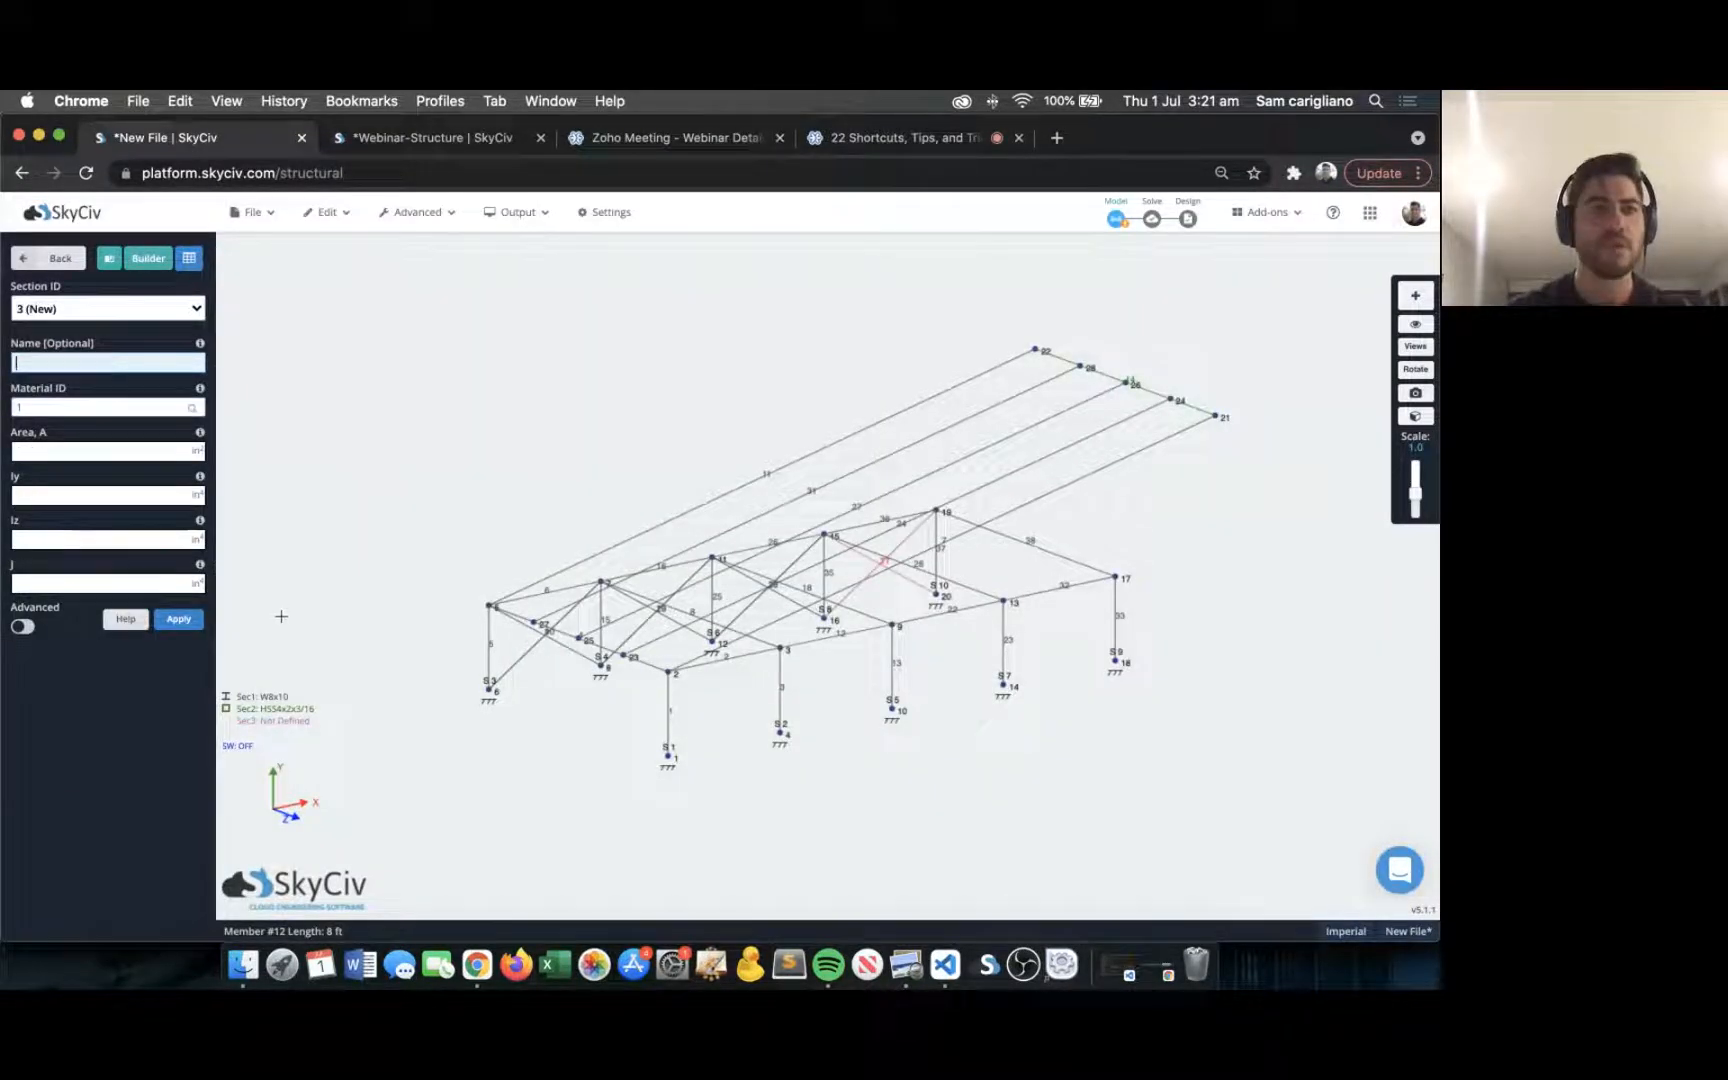
pyautogui.click(109, 258)
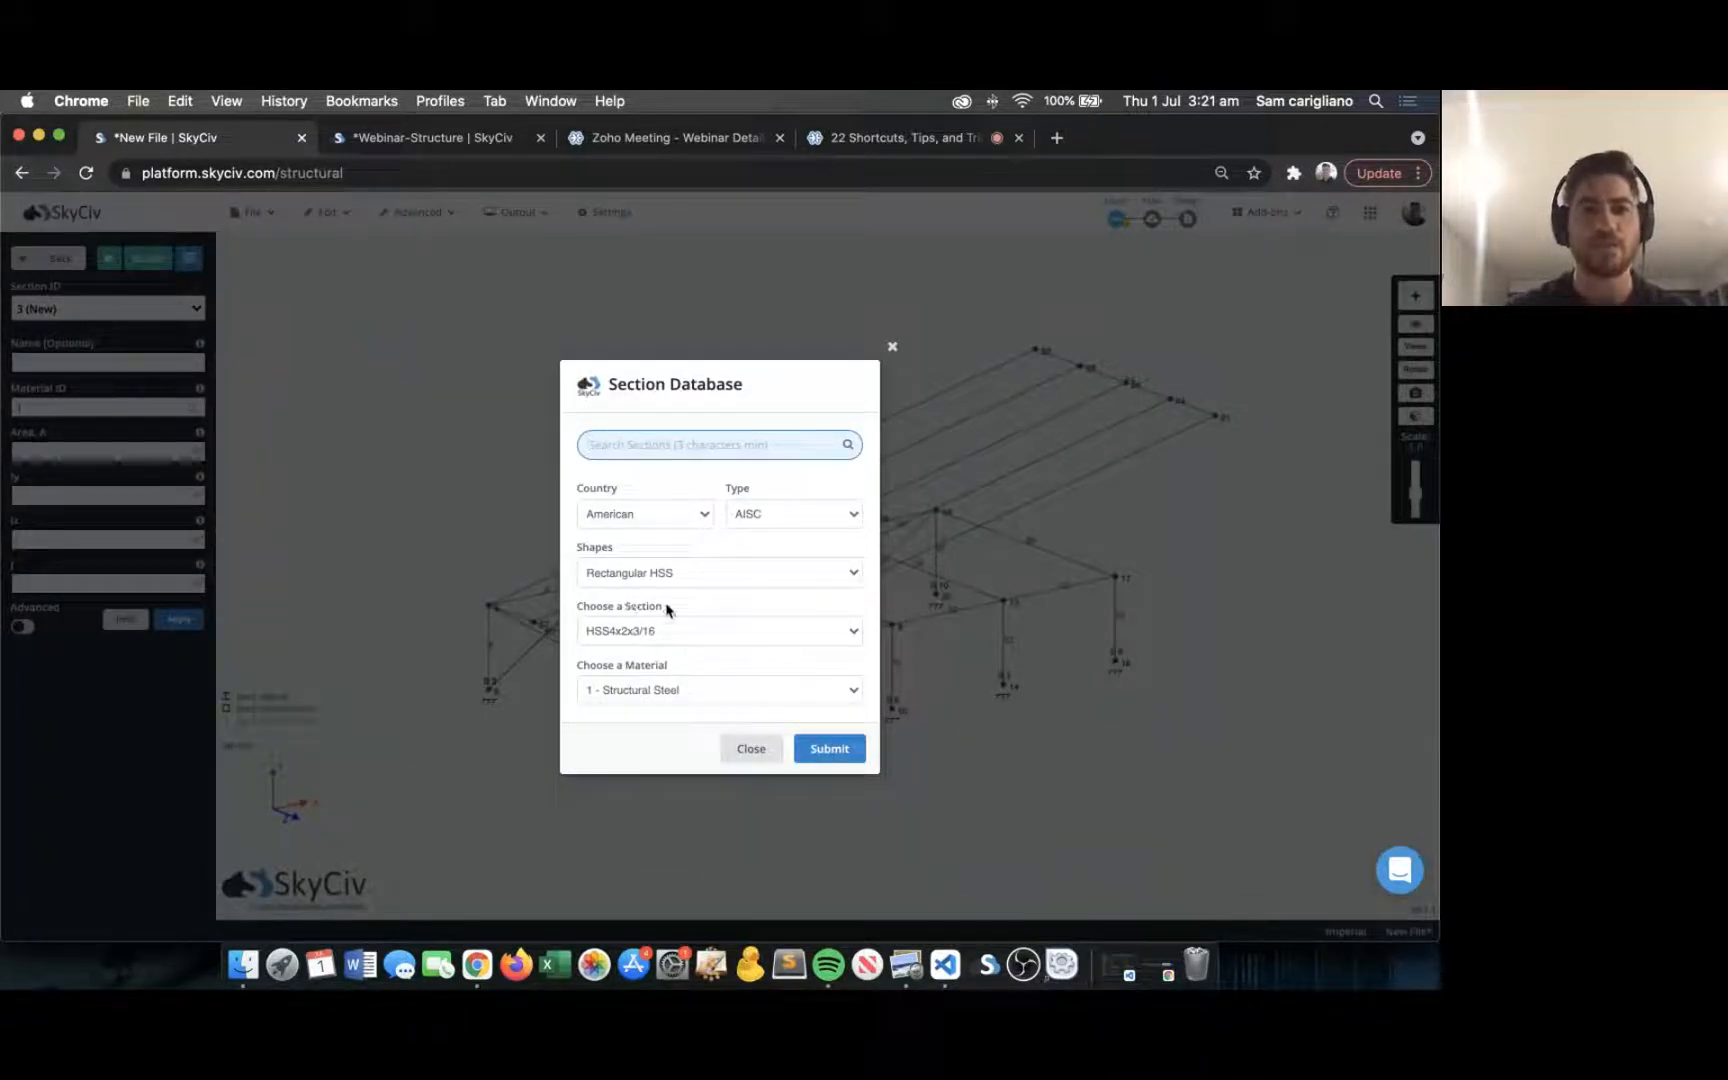
pyautogui.click(645, 573)
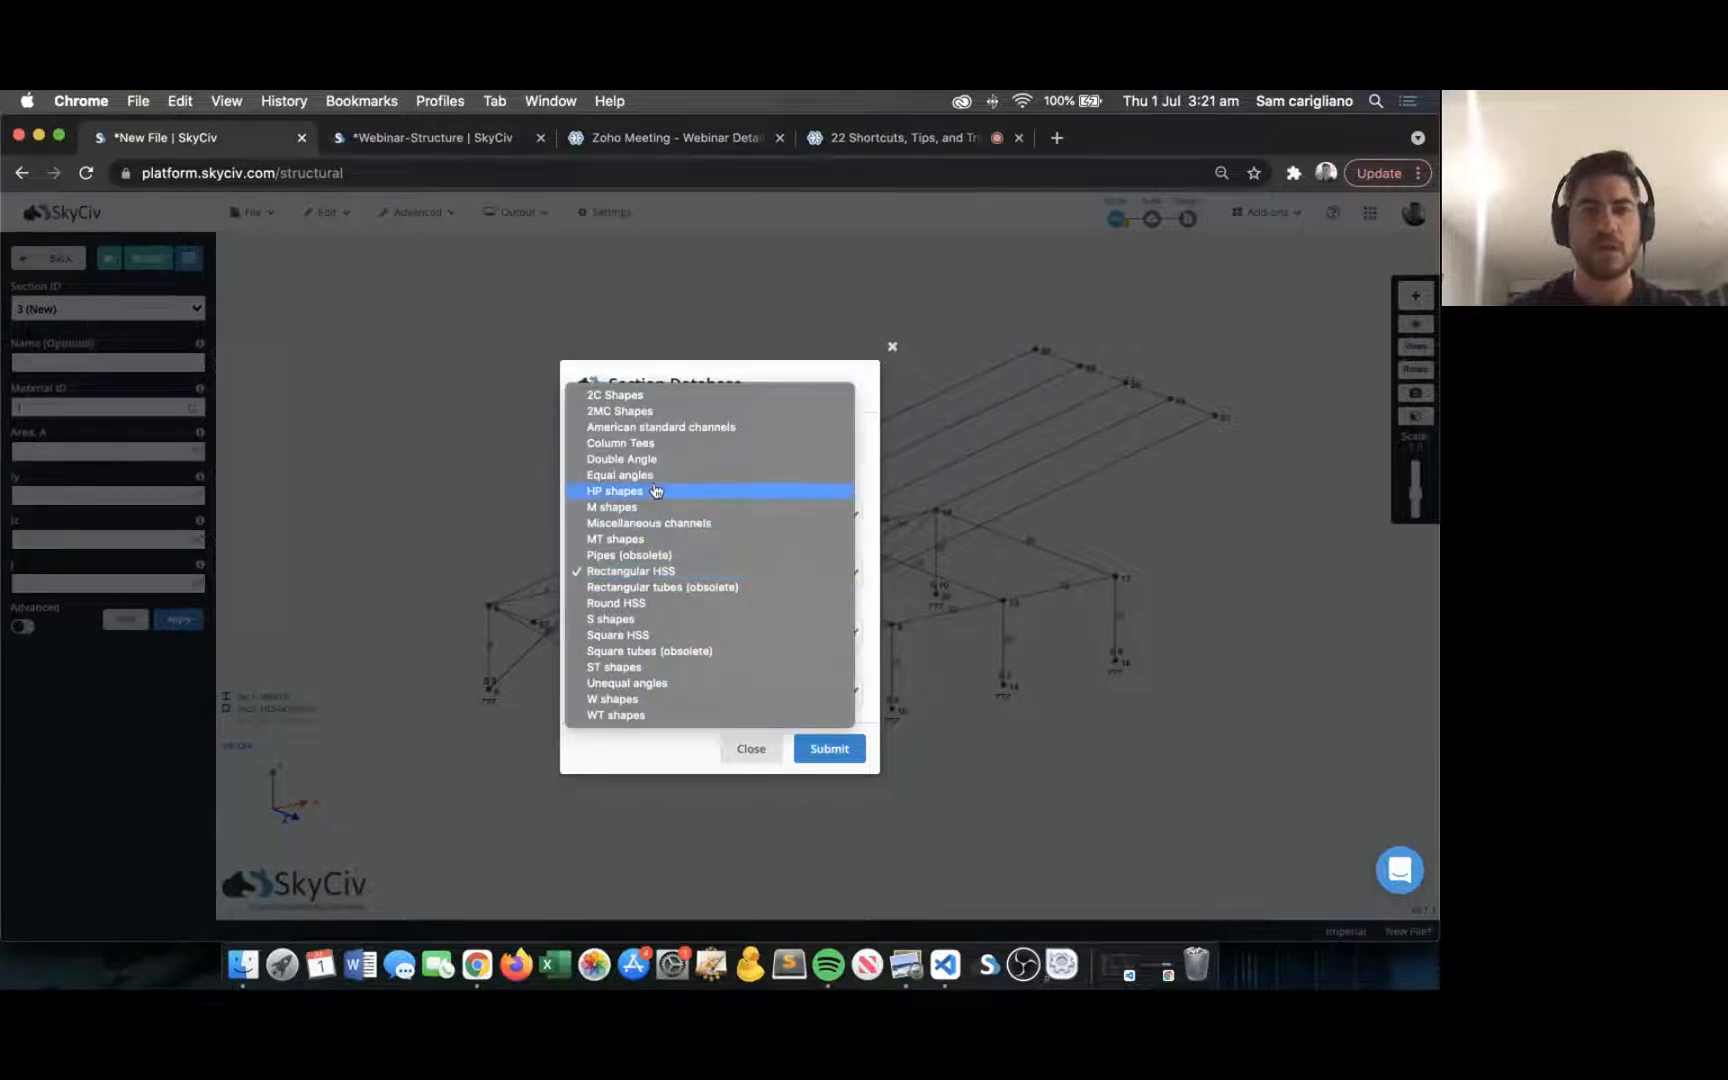
pyautogui.click(725, 476)
pyautogui.click(670, 630)
pyautogui.scroll(-8, 760, 690)
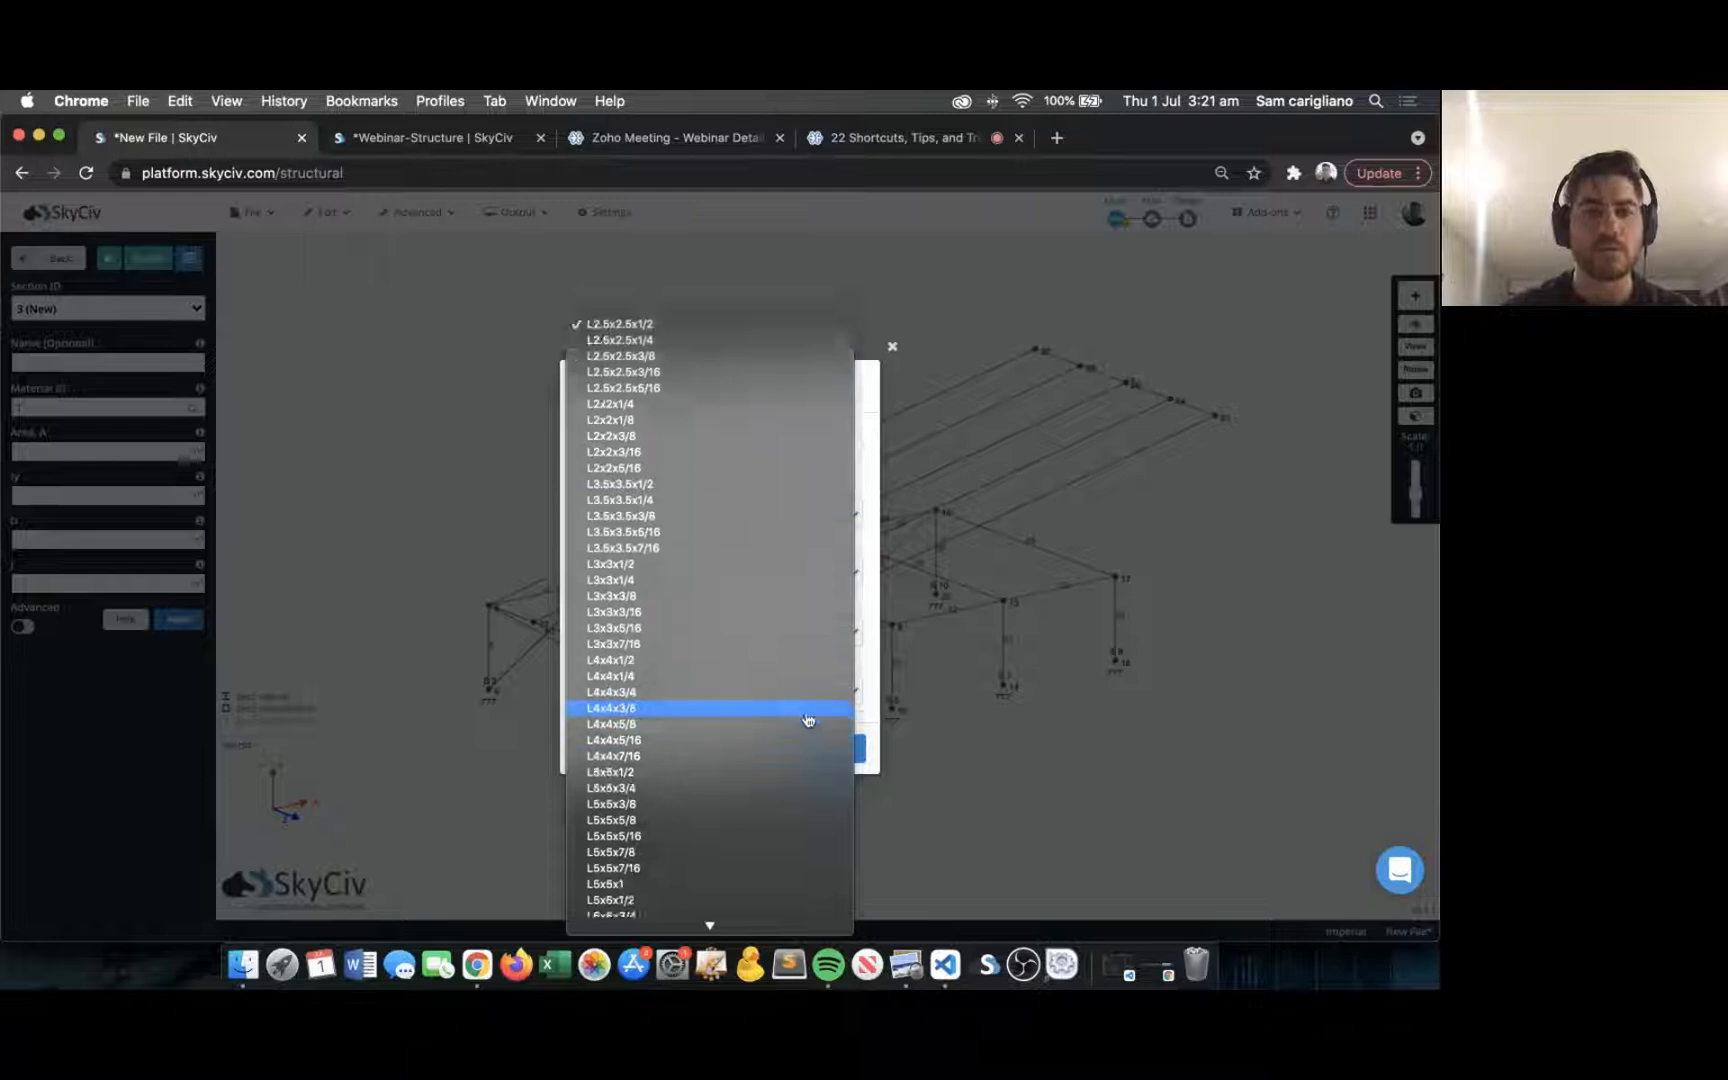
pyautogui.click(766, 686)
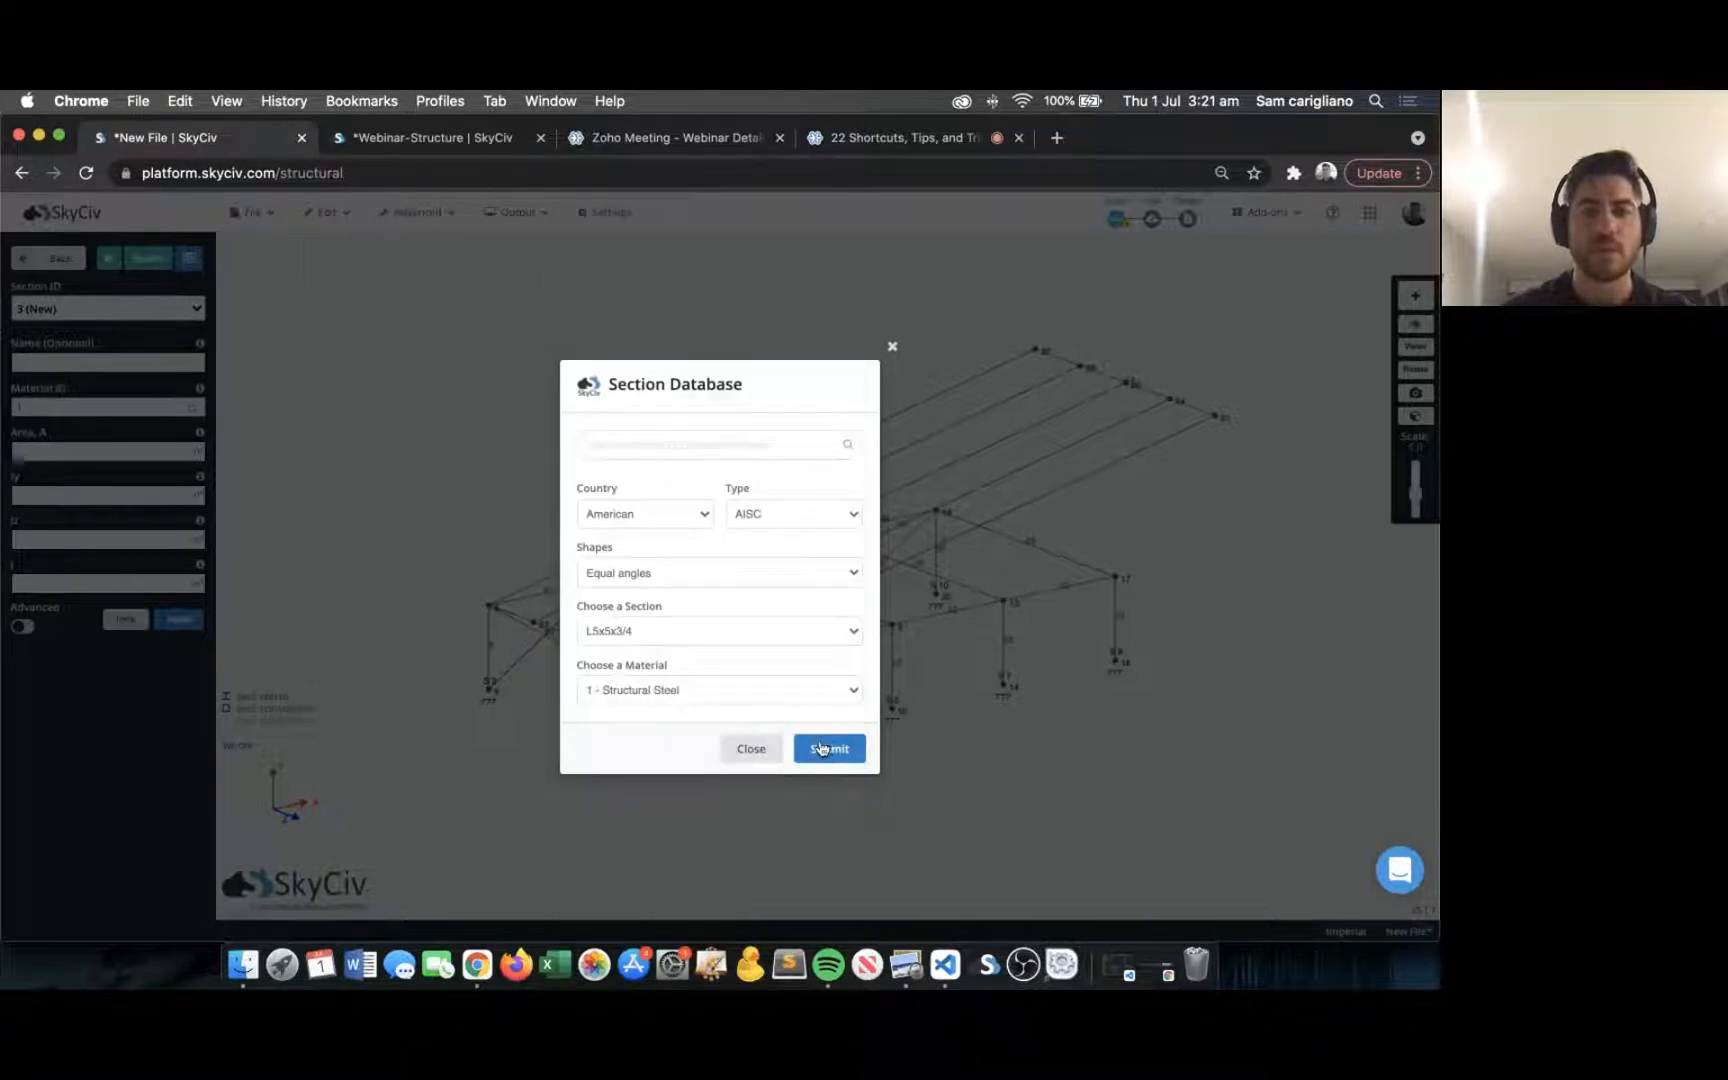
pyautogui.click(819, 743)
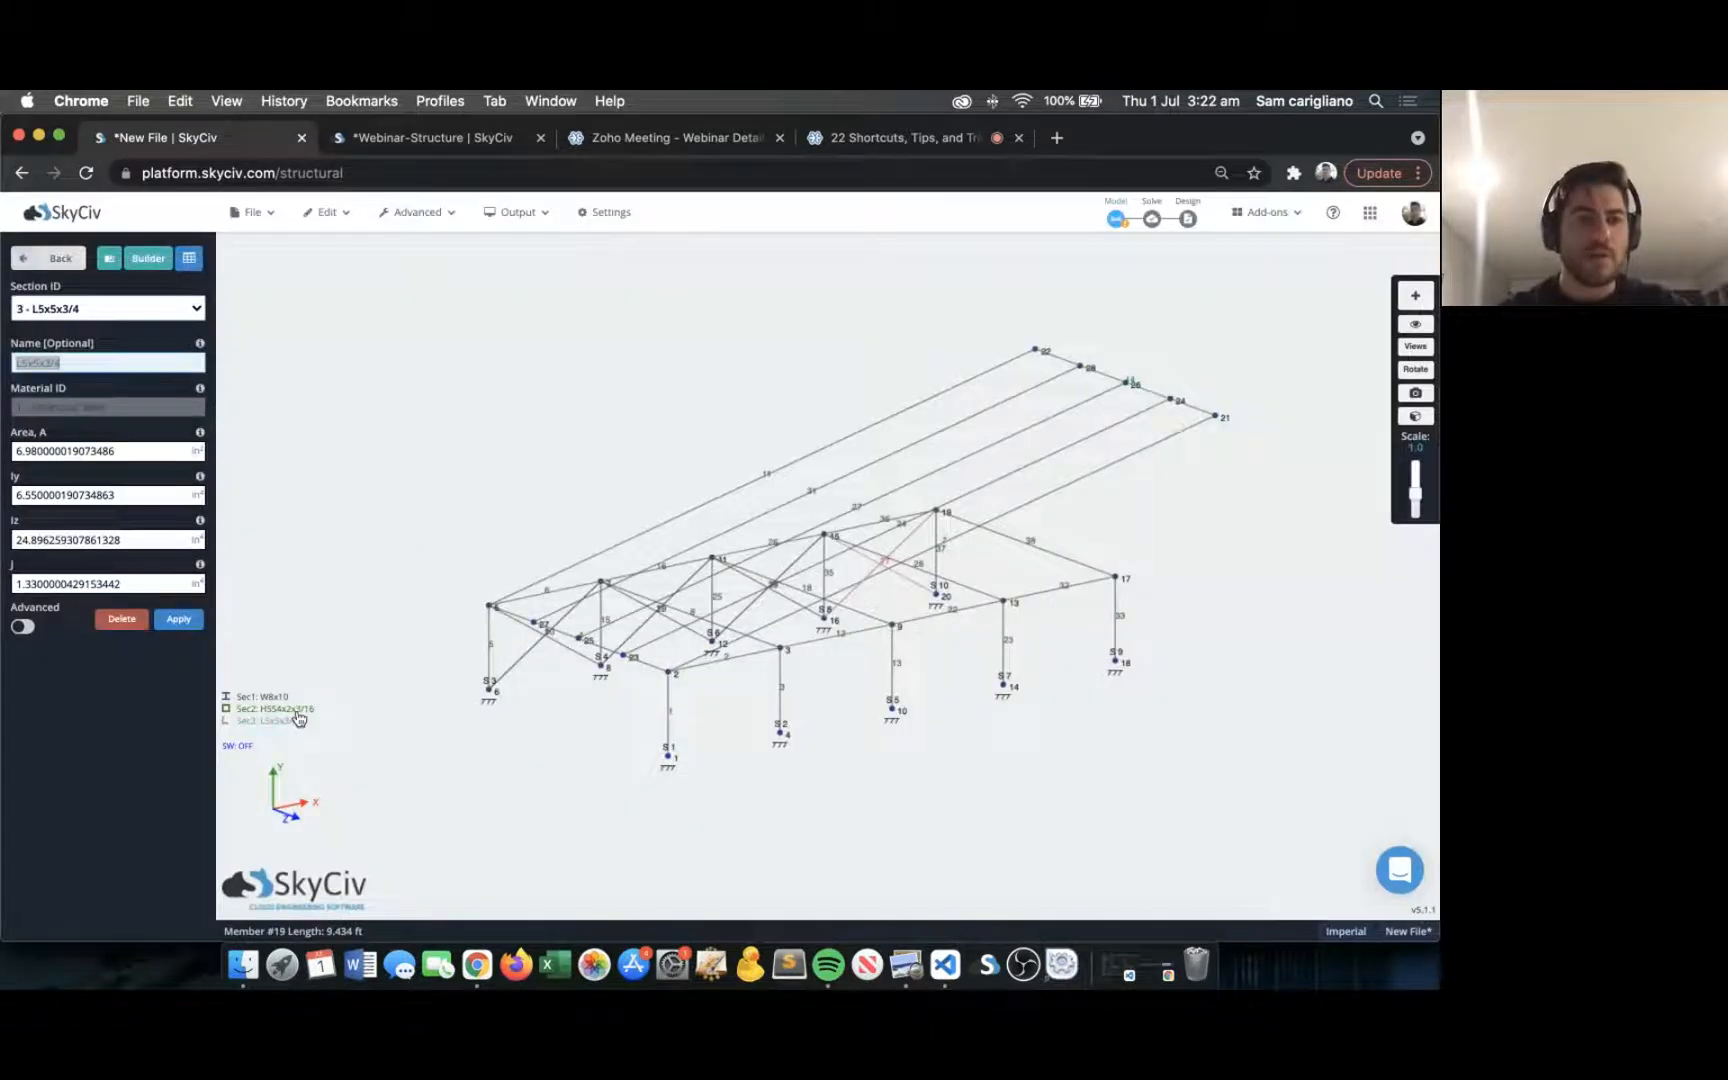
# Display the members in 3D, examine the section shapes on the roof and bracing members, and restore the line display.
pyautogui.moveTo(389, 470); pyautogui.dragTo(509, 396)
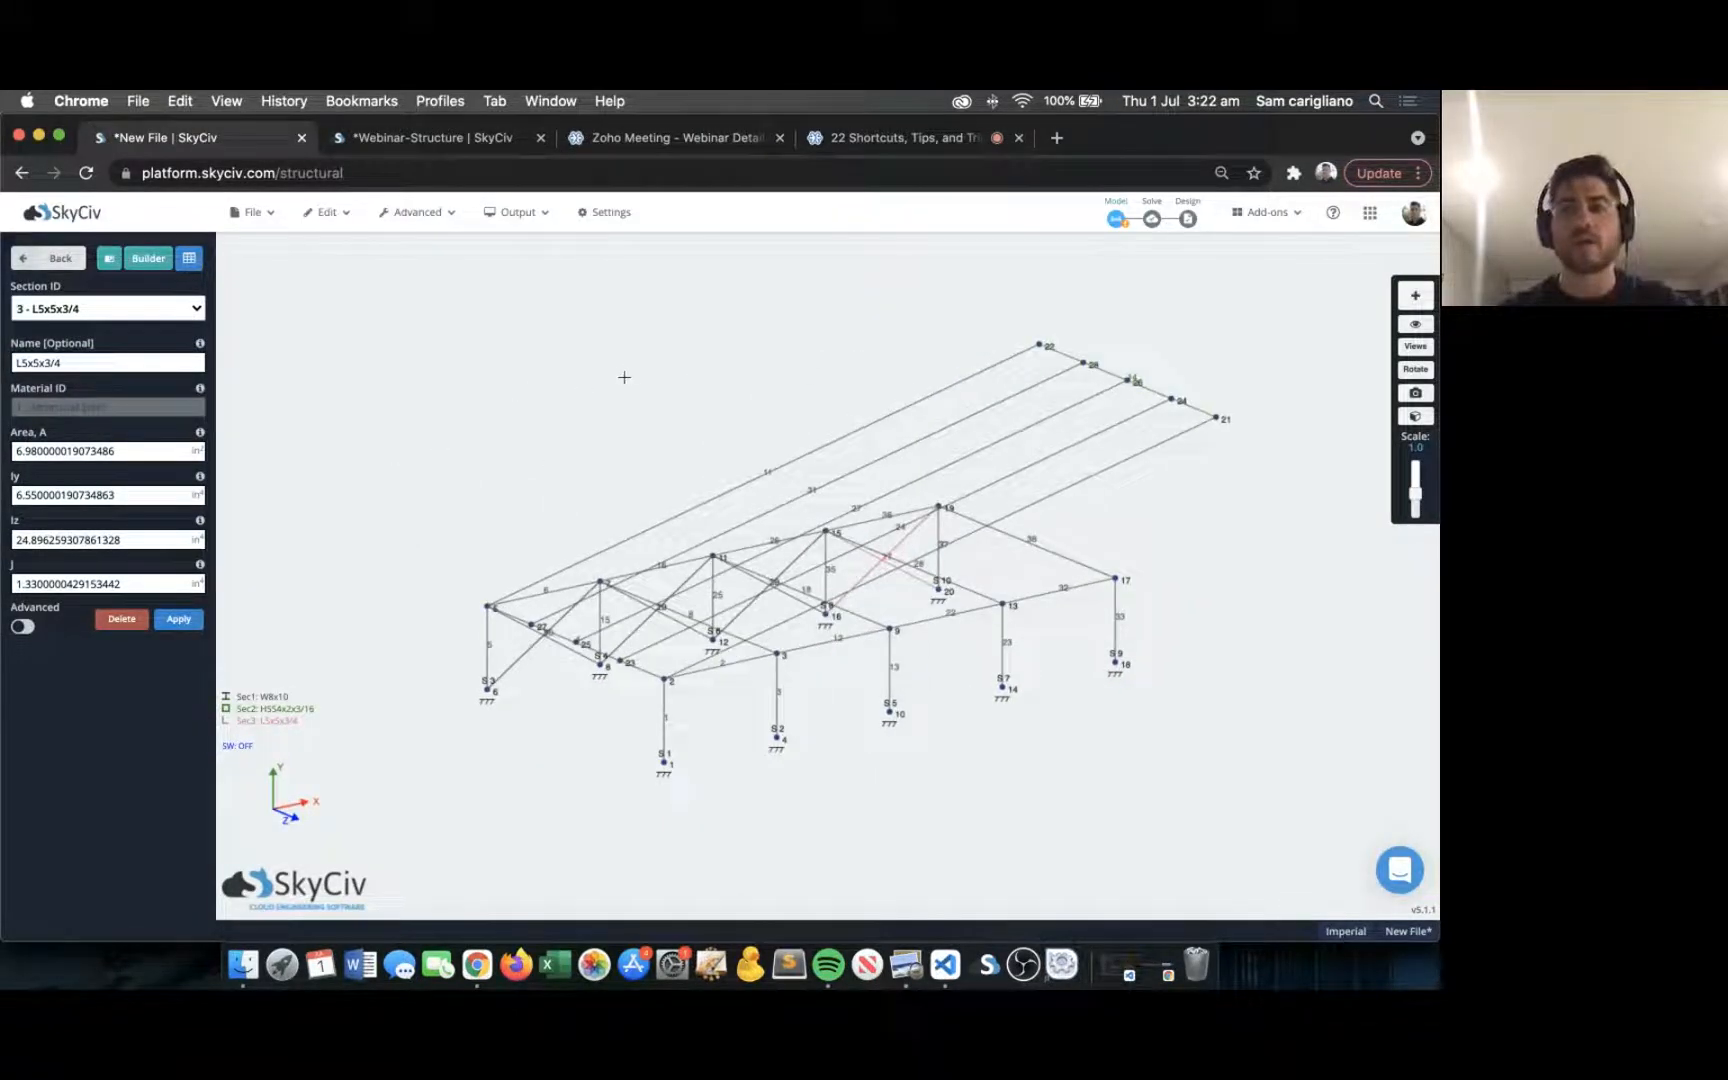
pyautogui.click(1405, 325)
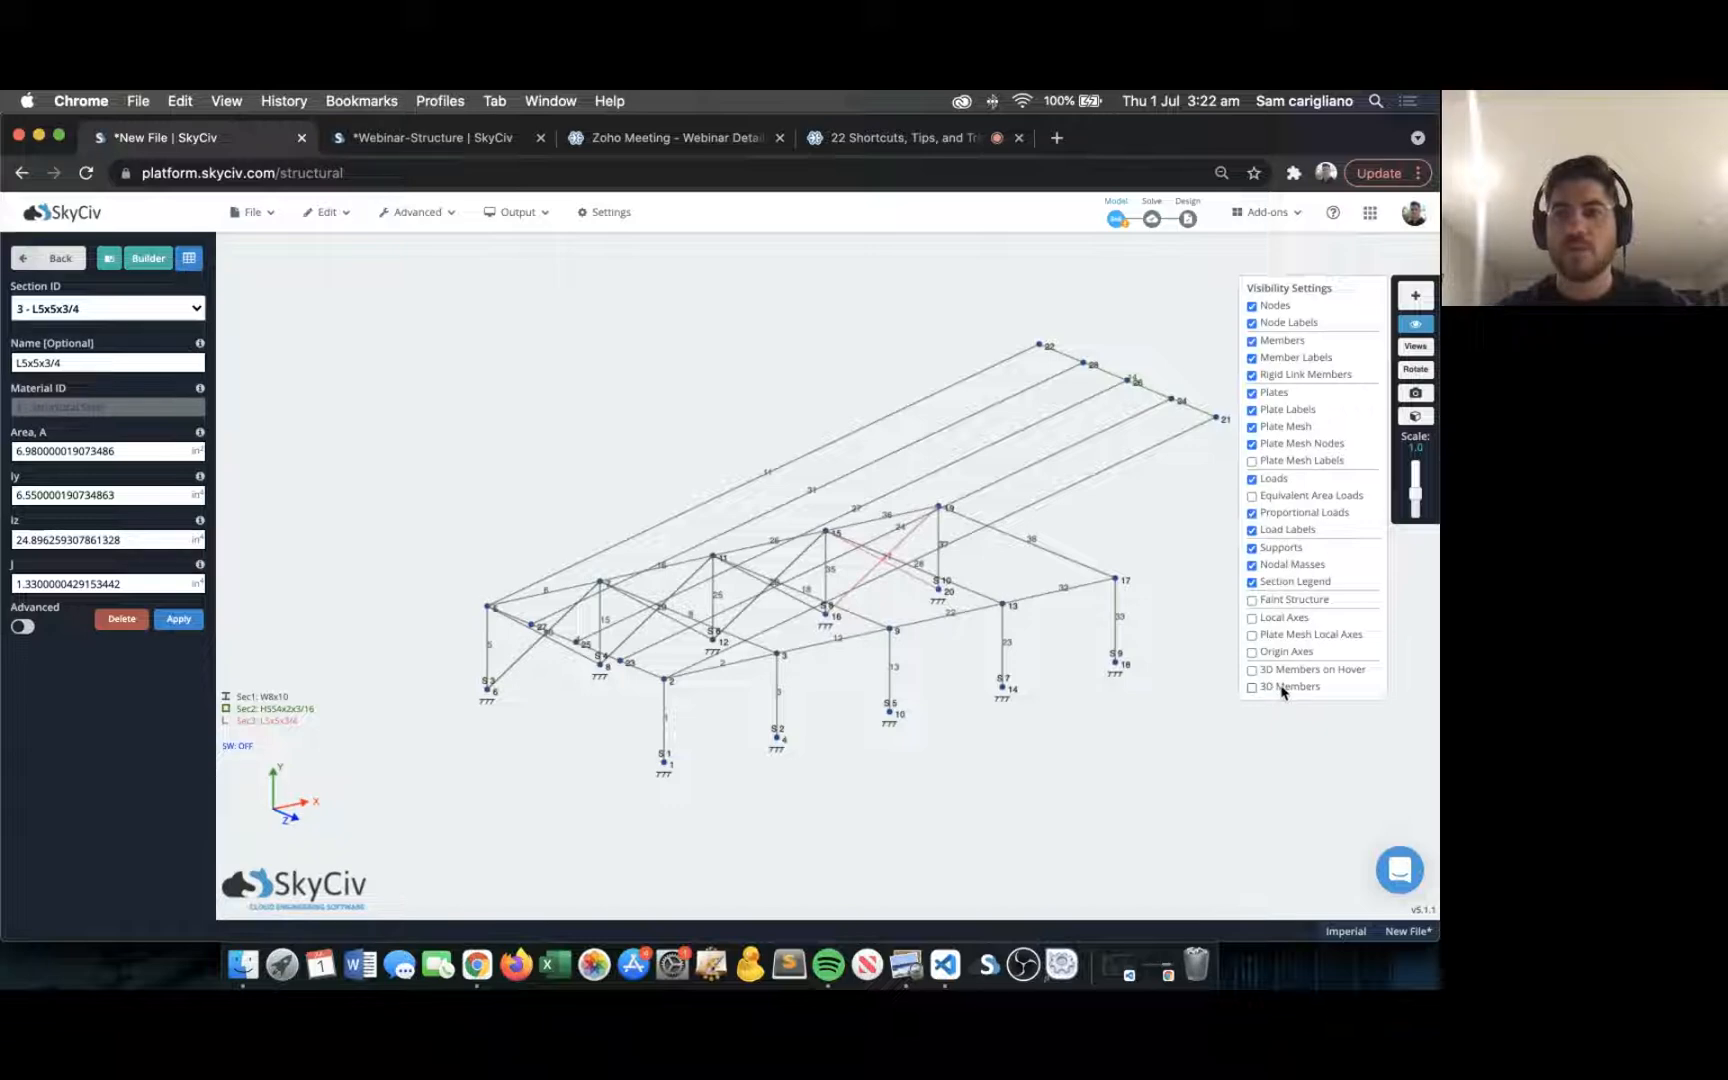
pyautogui.click(1283, 689)
pyautogui.scroll(1, 545, 417)
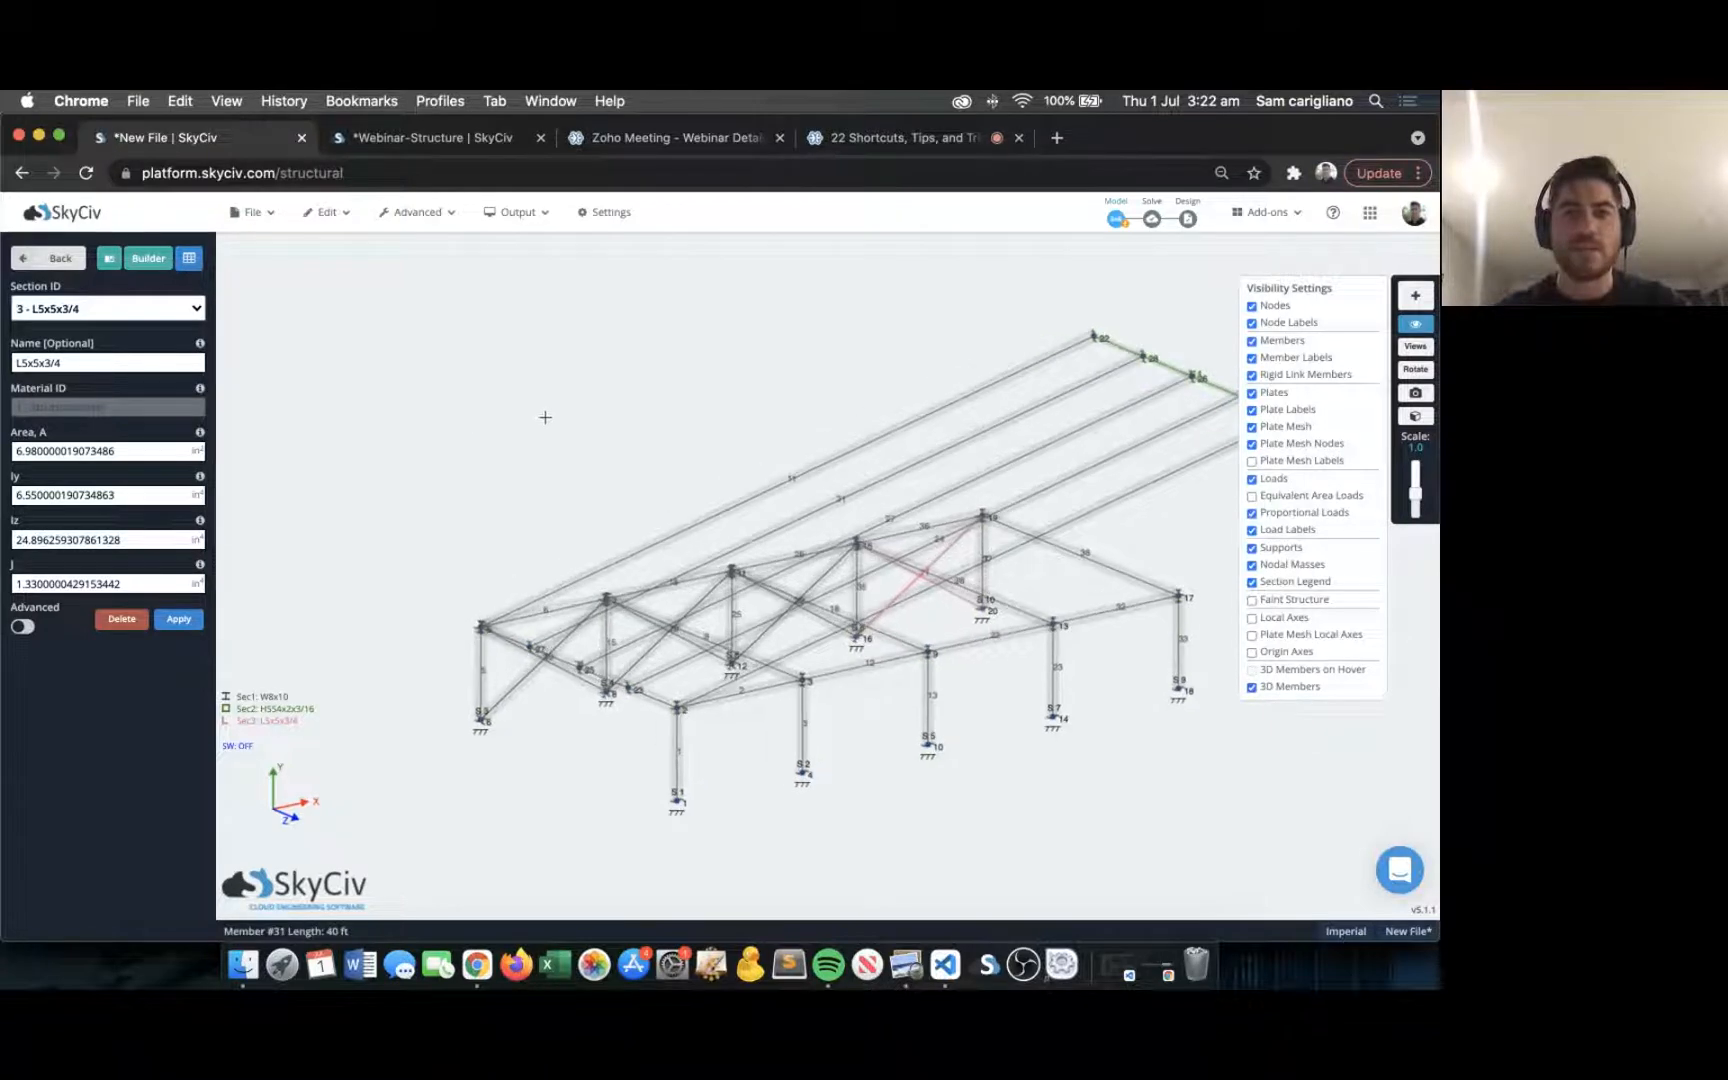
pyautogui.scroll(6, 598, 405)
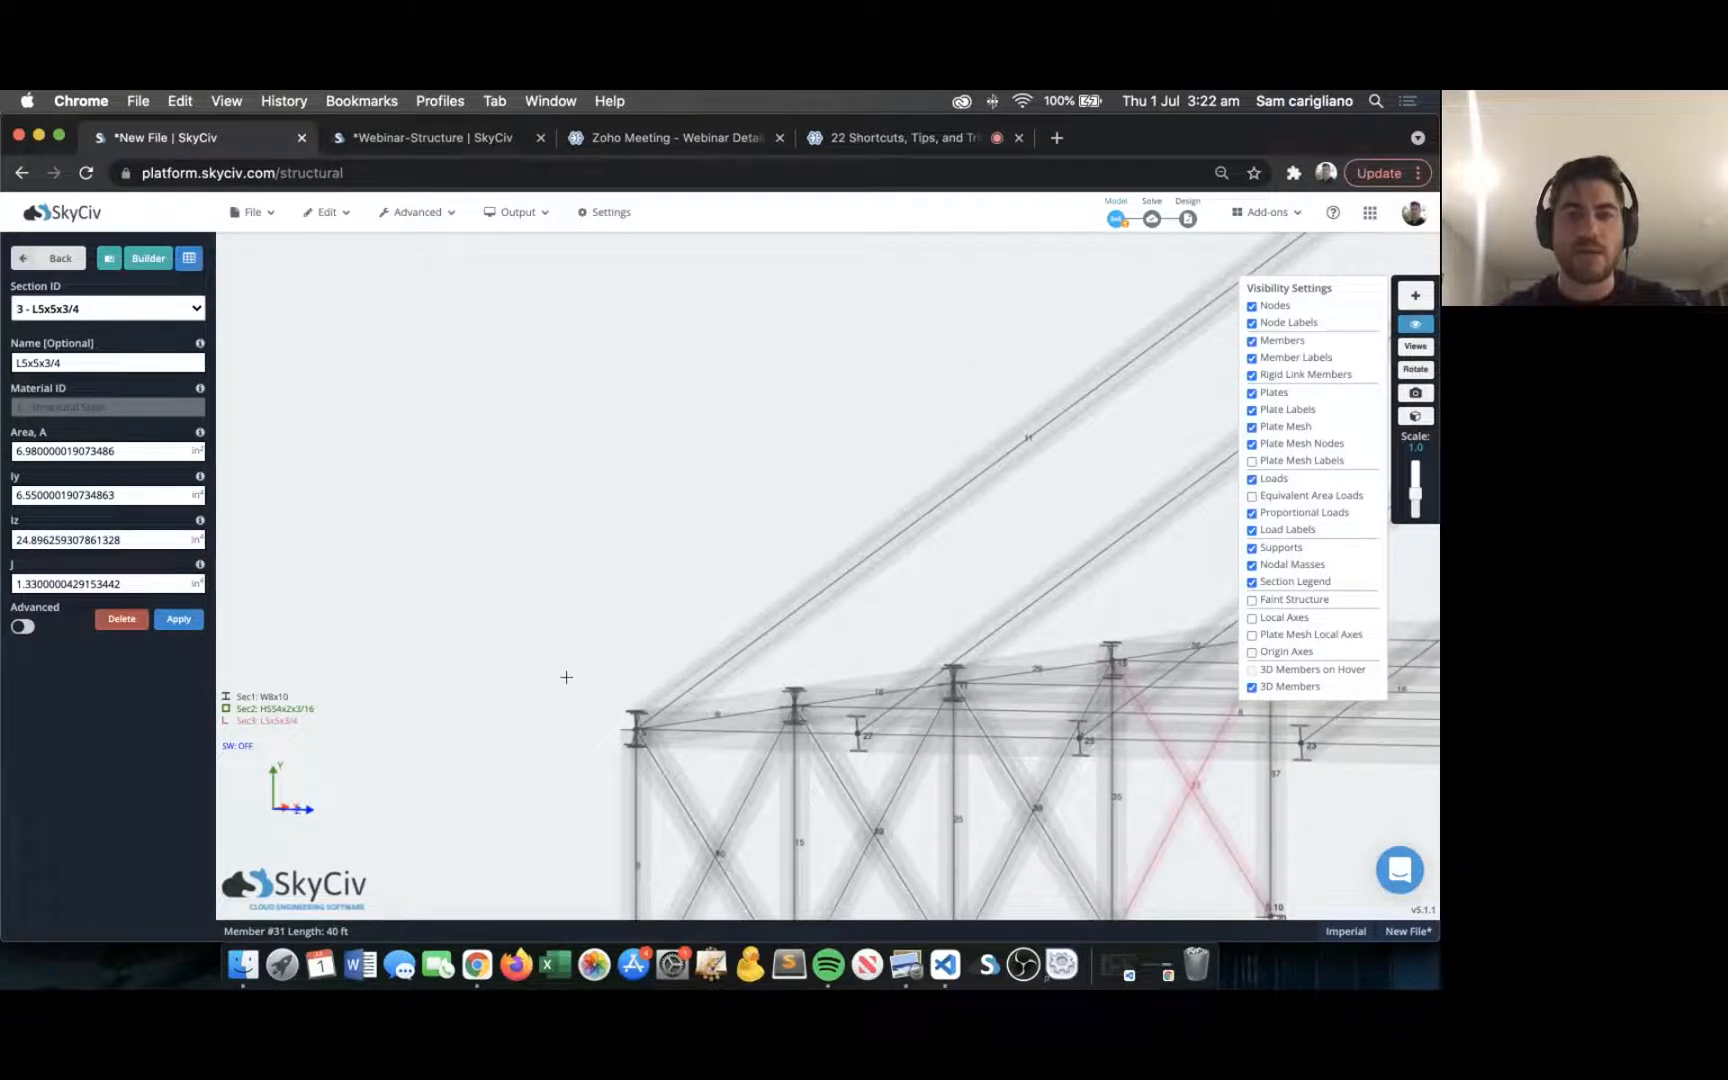
pyautogui.scroll(3, 548, 630)
pyautogui.moveTo(531, 593); pyautogui.dragTo(532, 470, button='right')
pyautogui.moveTo(464, 543); pyautogui.dragTo(533, 542)
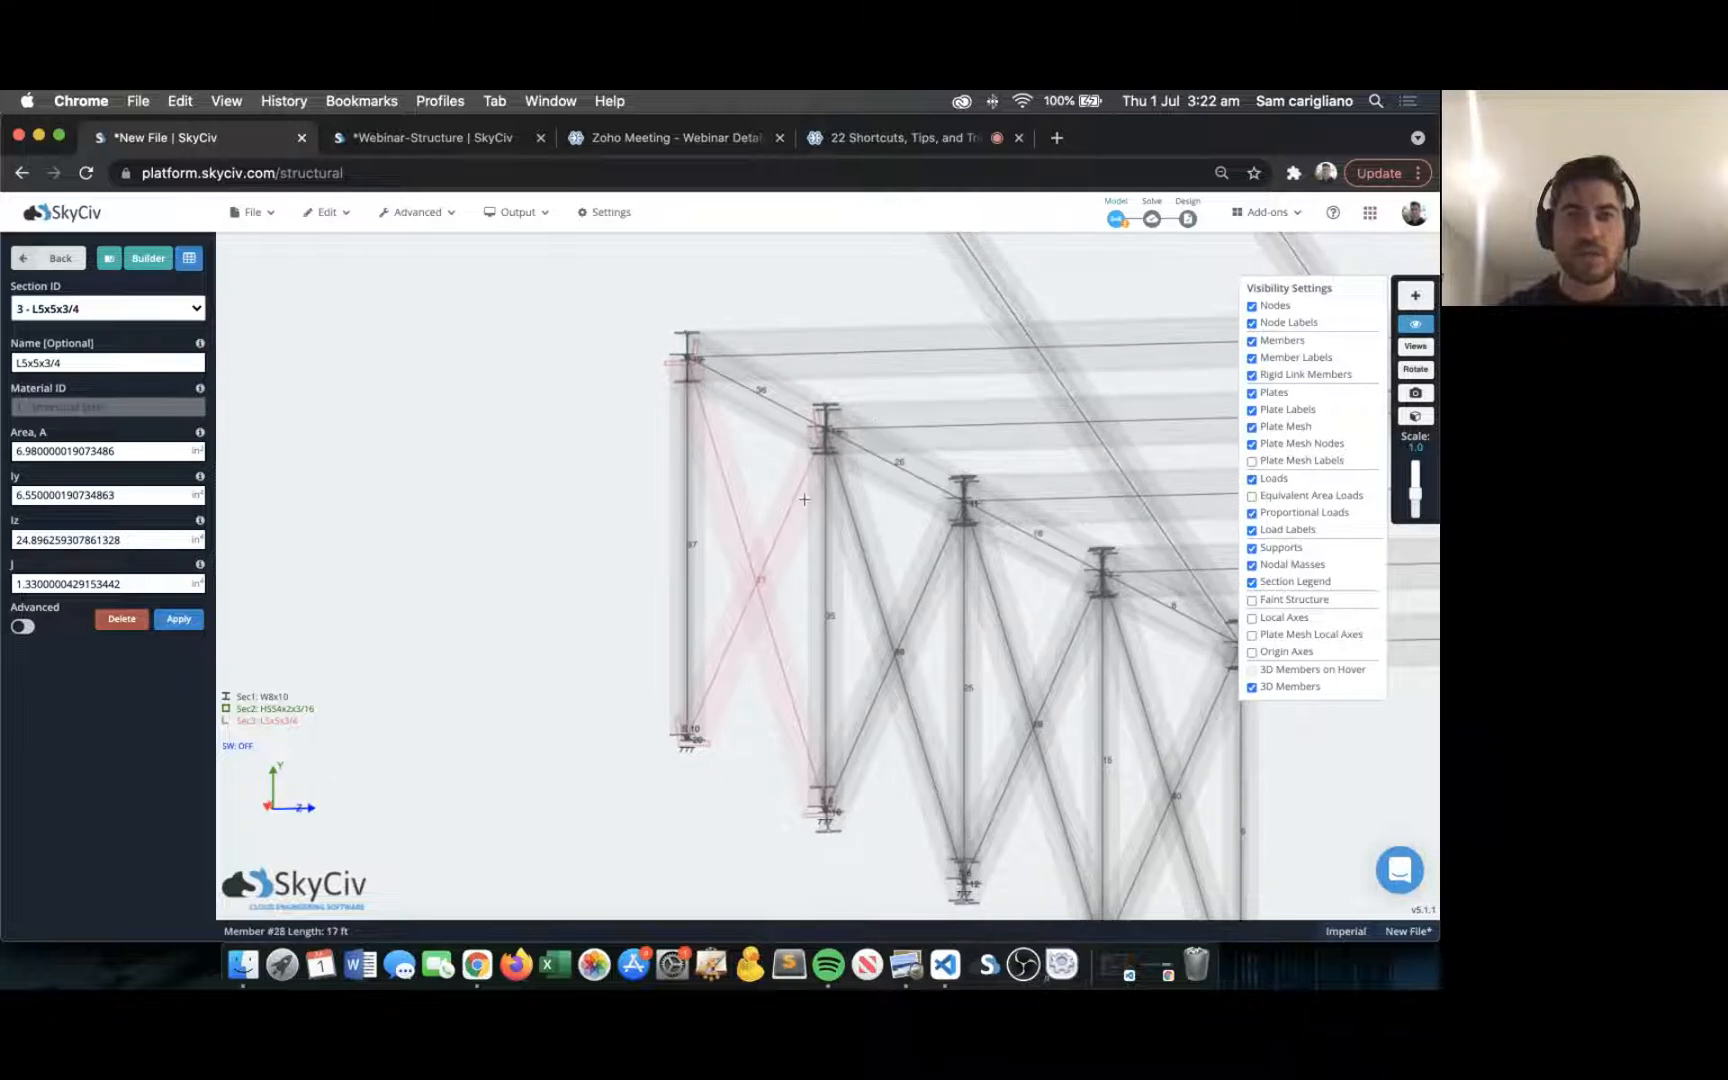
pyautogui.scroll(-5, 813, 449)
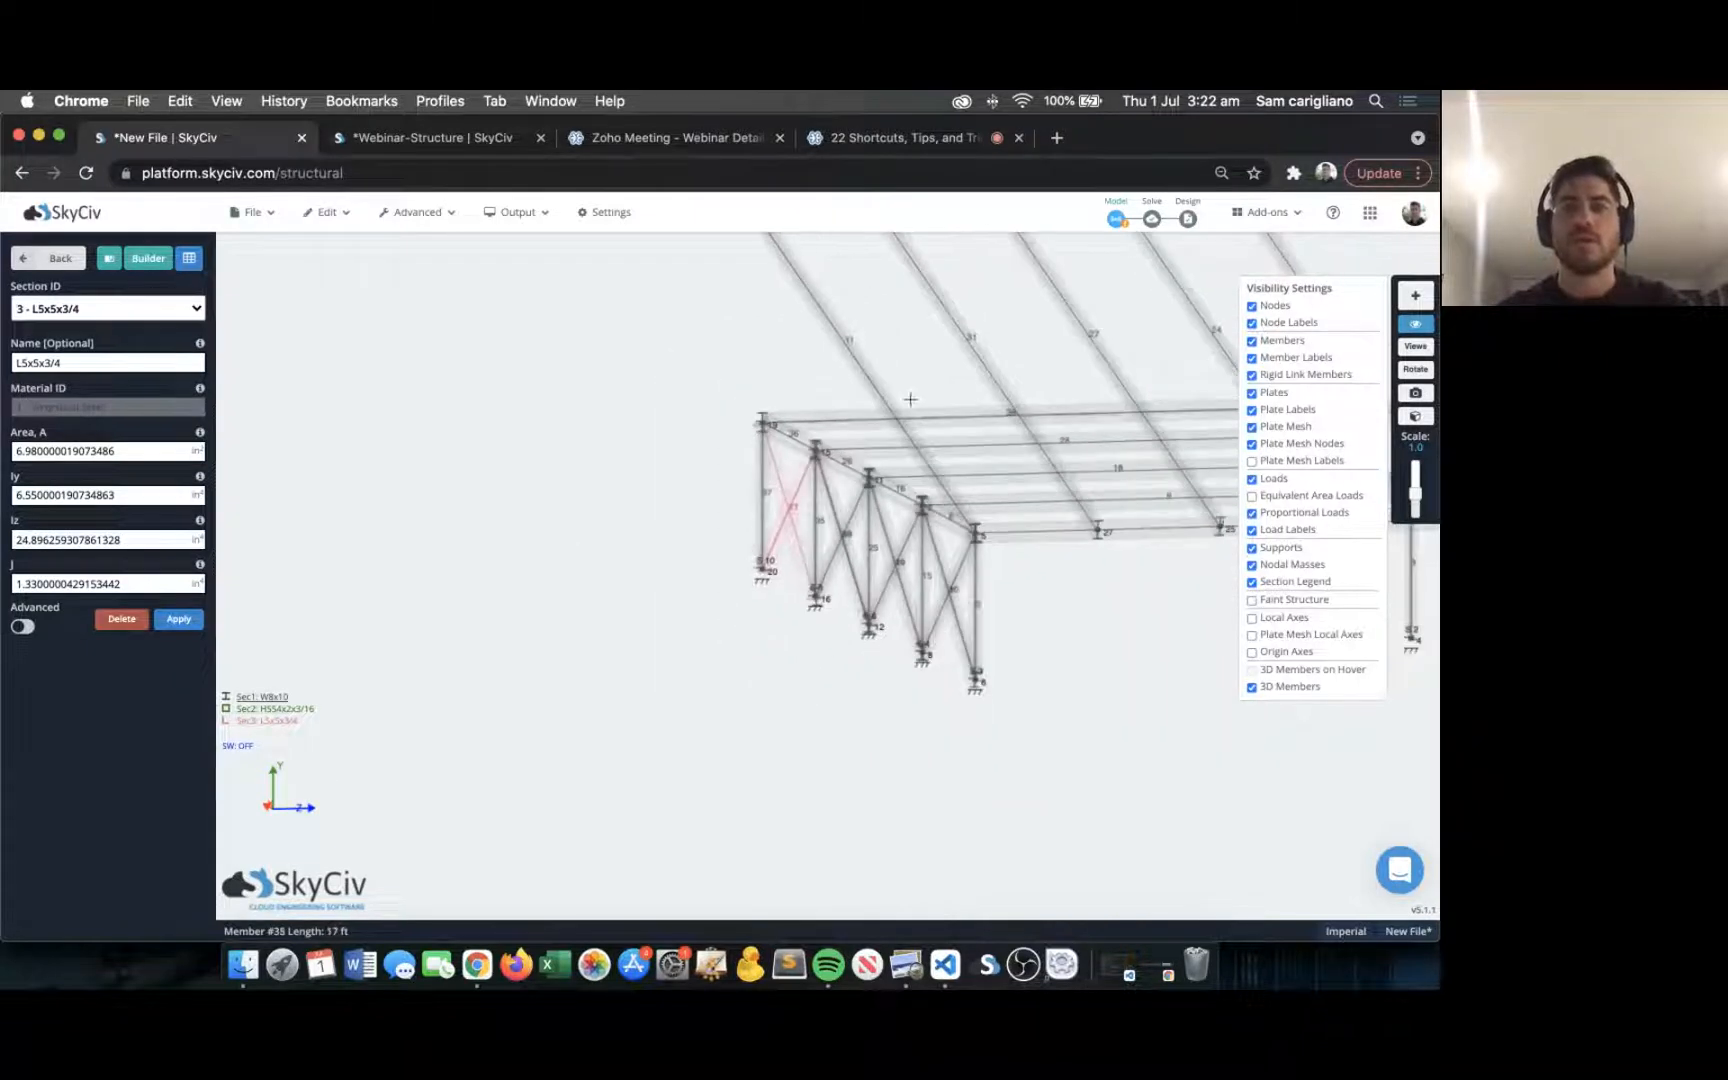
pyautogui.moveTo(993, 352); pyautogui.dragTo(596, 419)
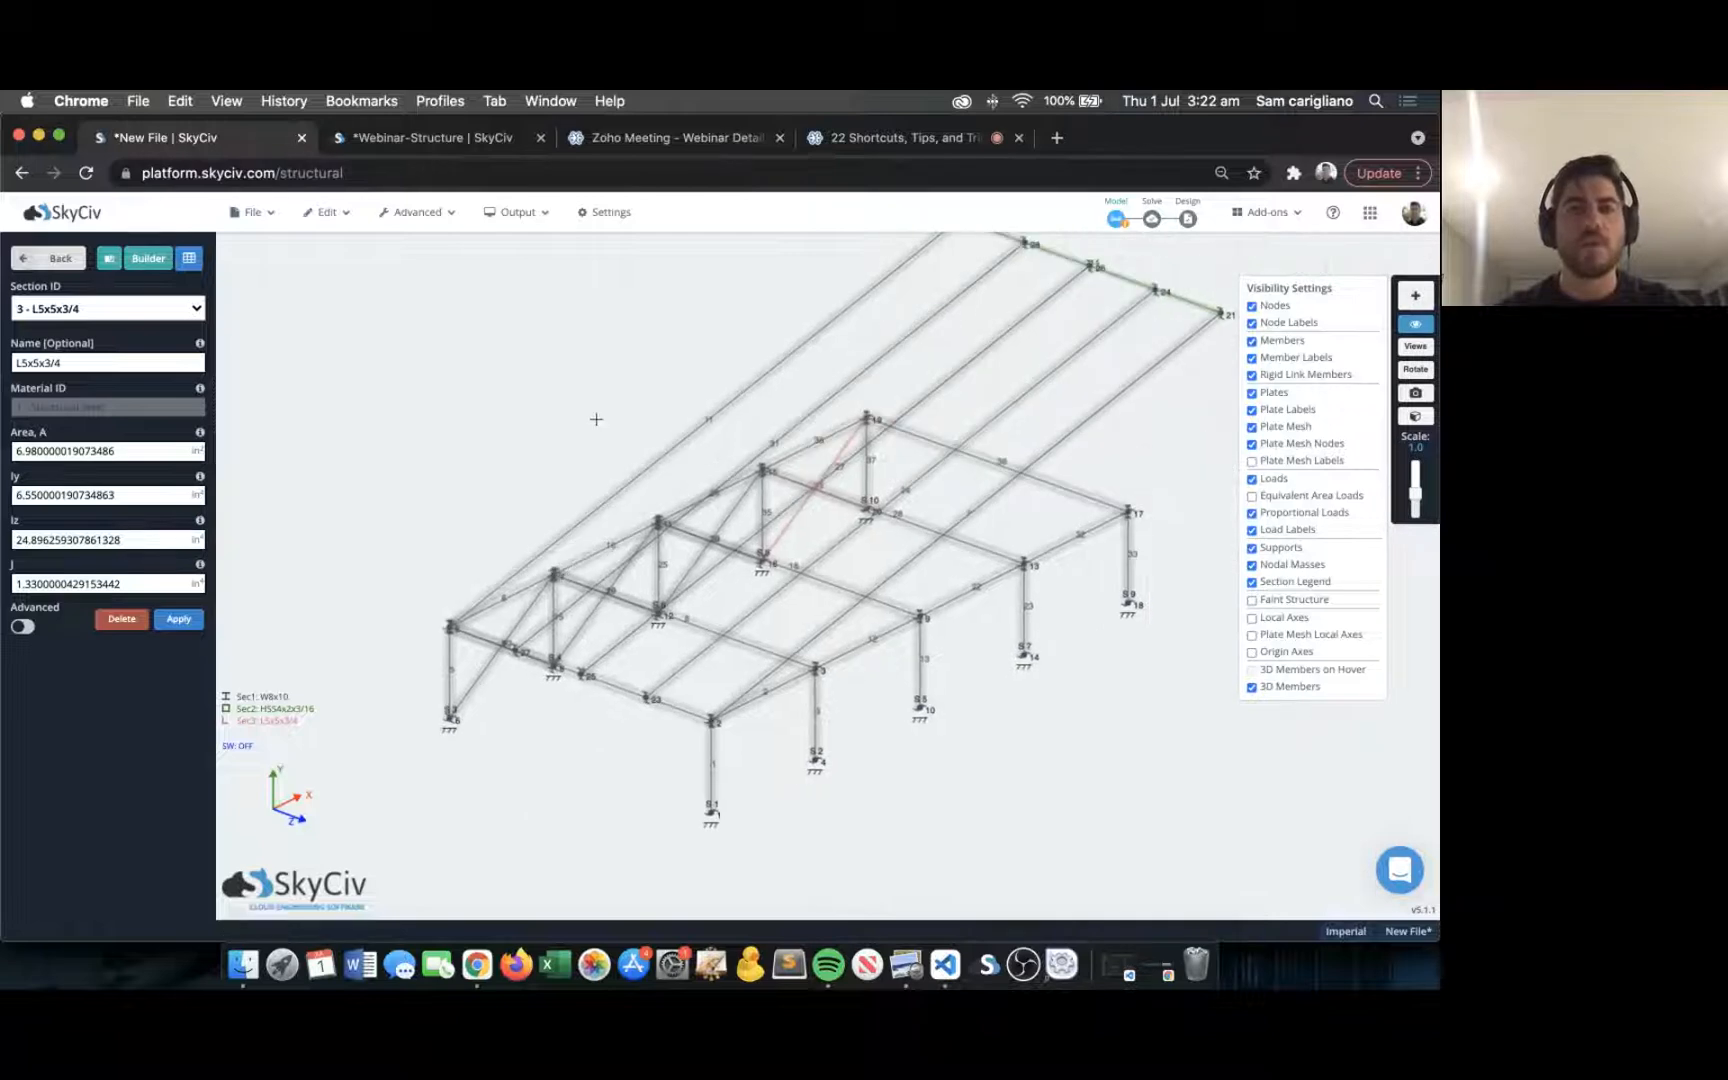
pyautogui.click(1290, 688)
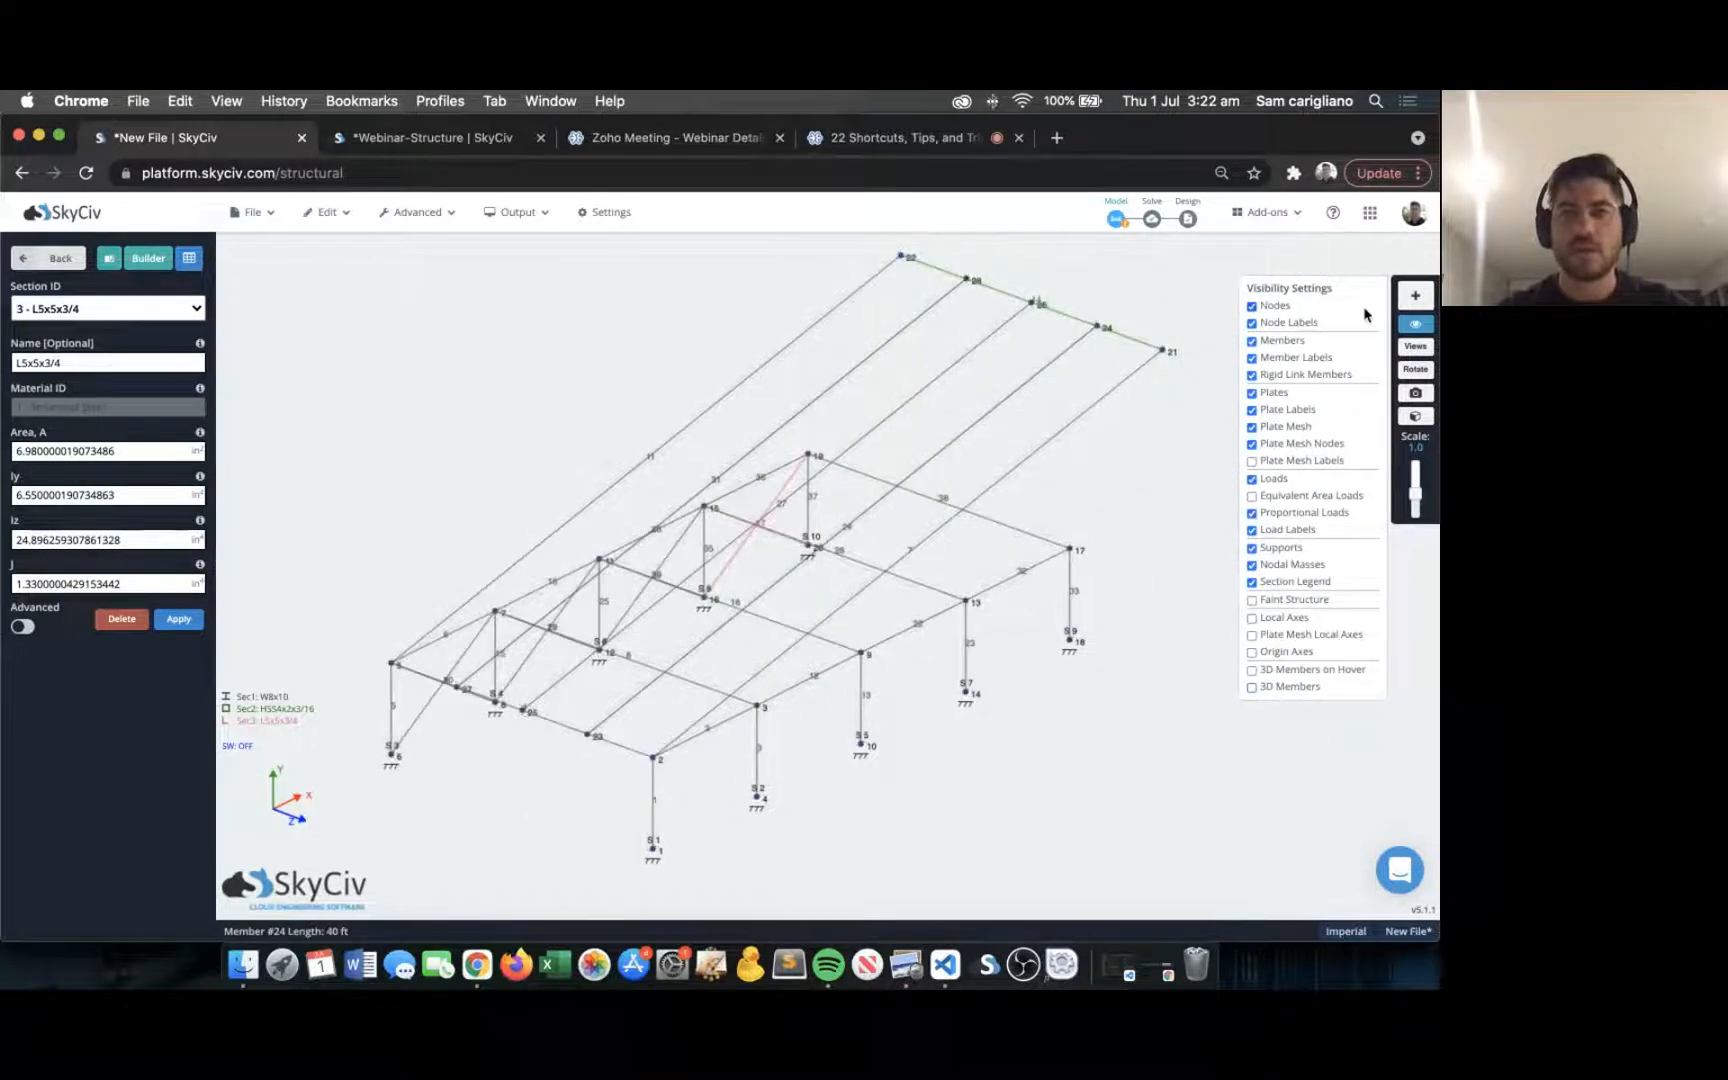
# Assign section 2 - HSS4x2x3/16 to members 7, 11, 24, 27 and 31 in one multi-edit and suppress further confirmation messages.
pyautogui.scroll(-5, 1205, 487)
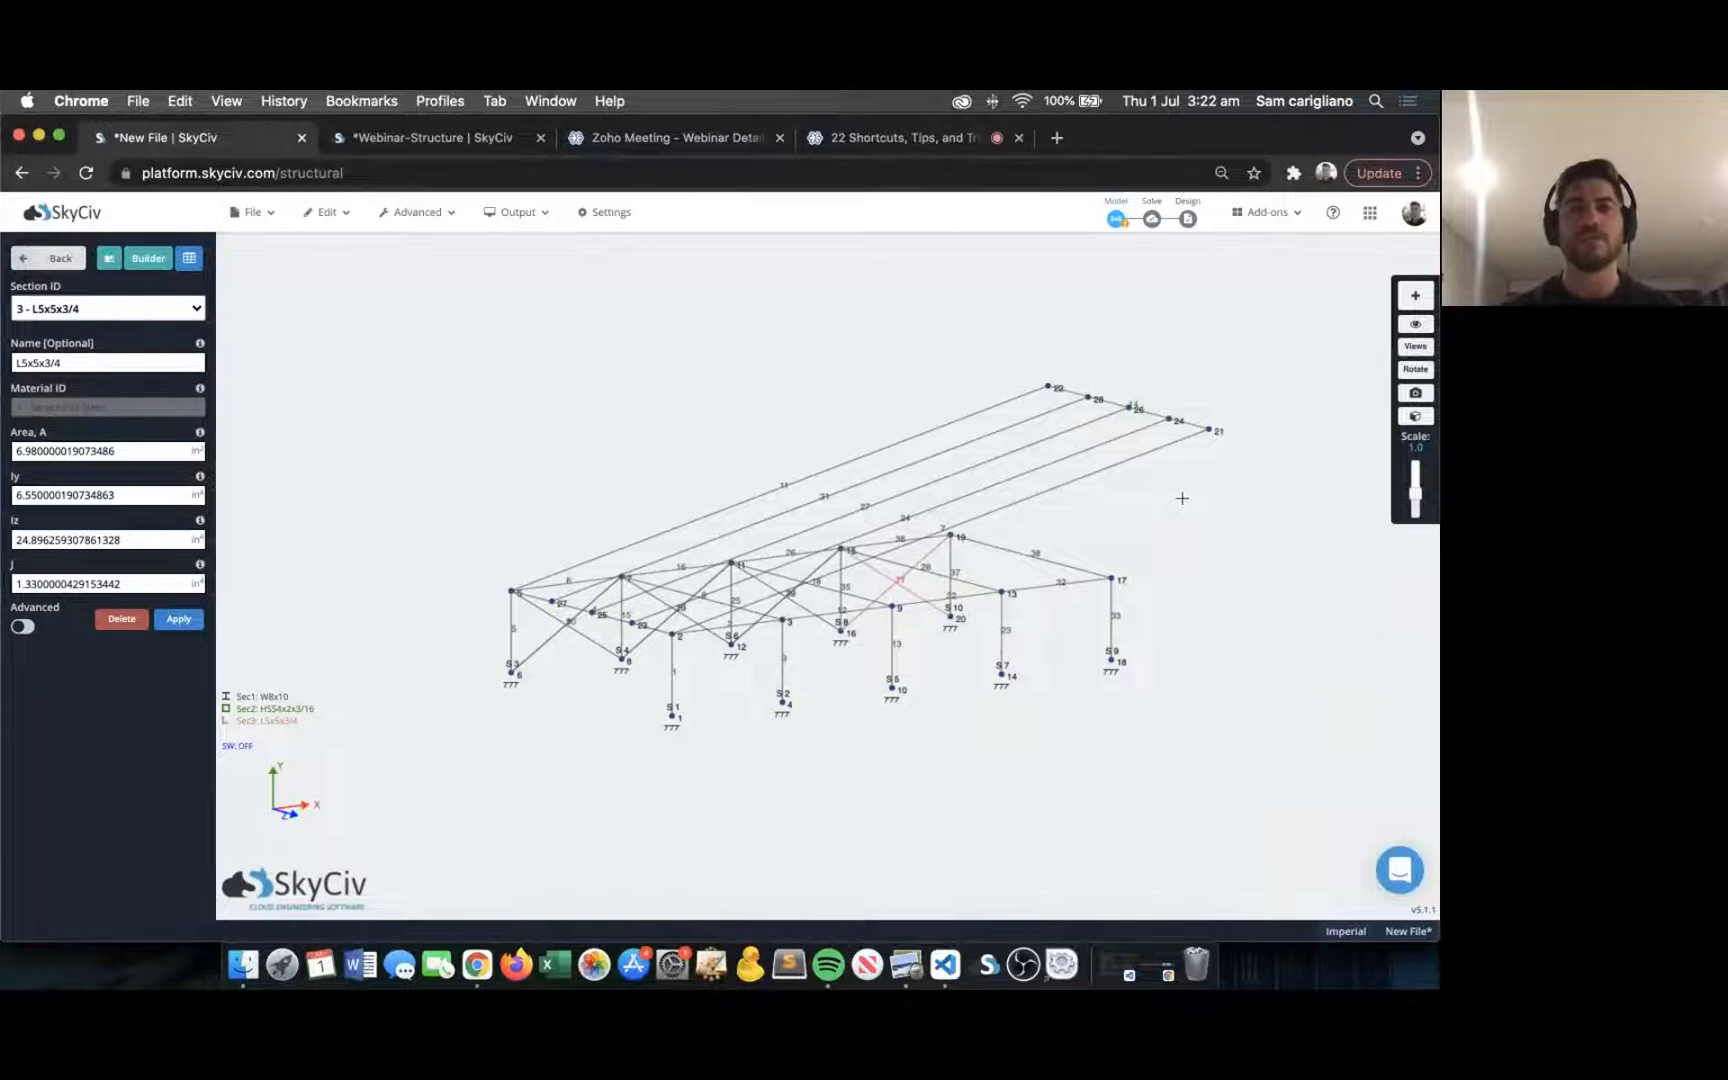
pyautogui.moveTo(1282, 522); pyautogui.dragTo(1209, 519)
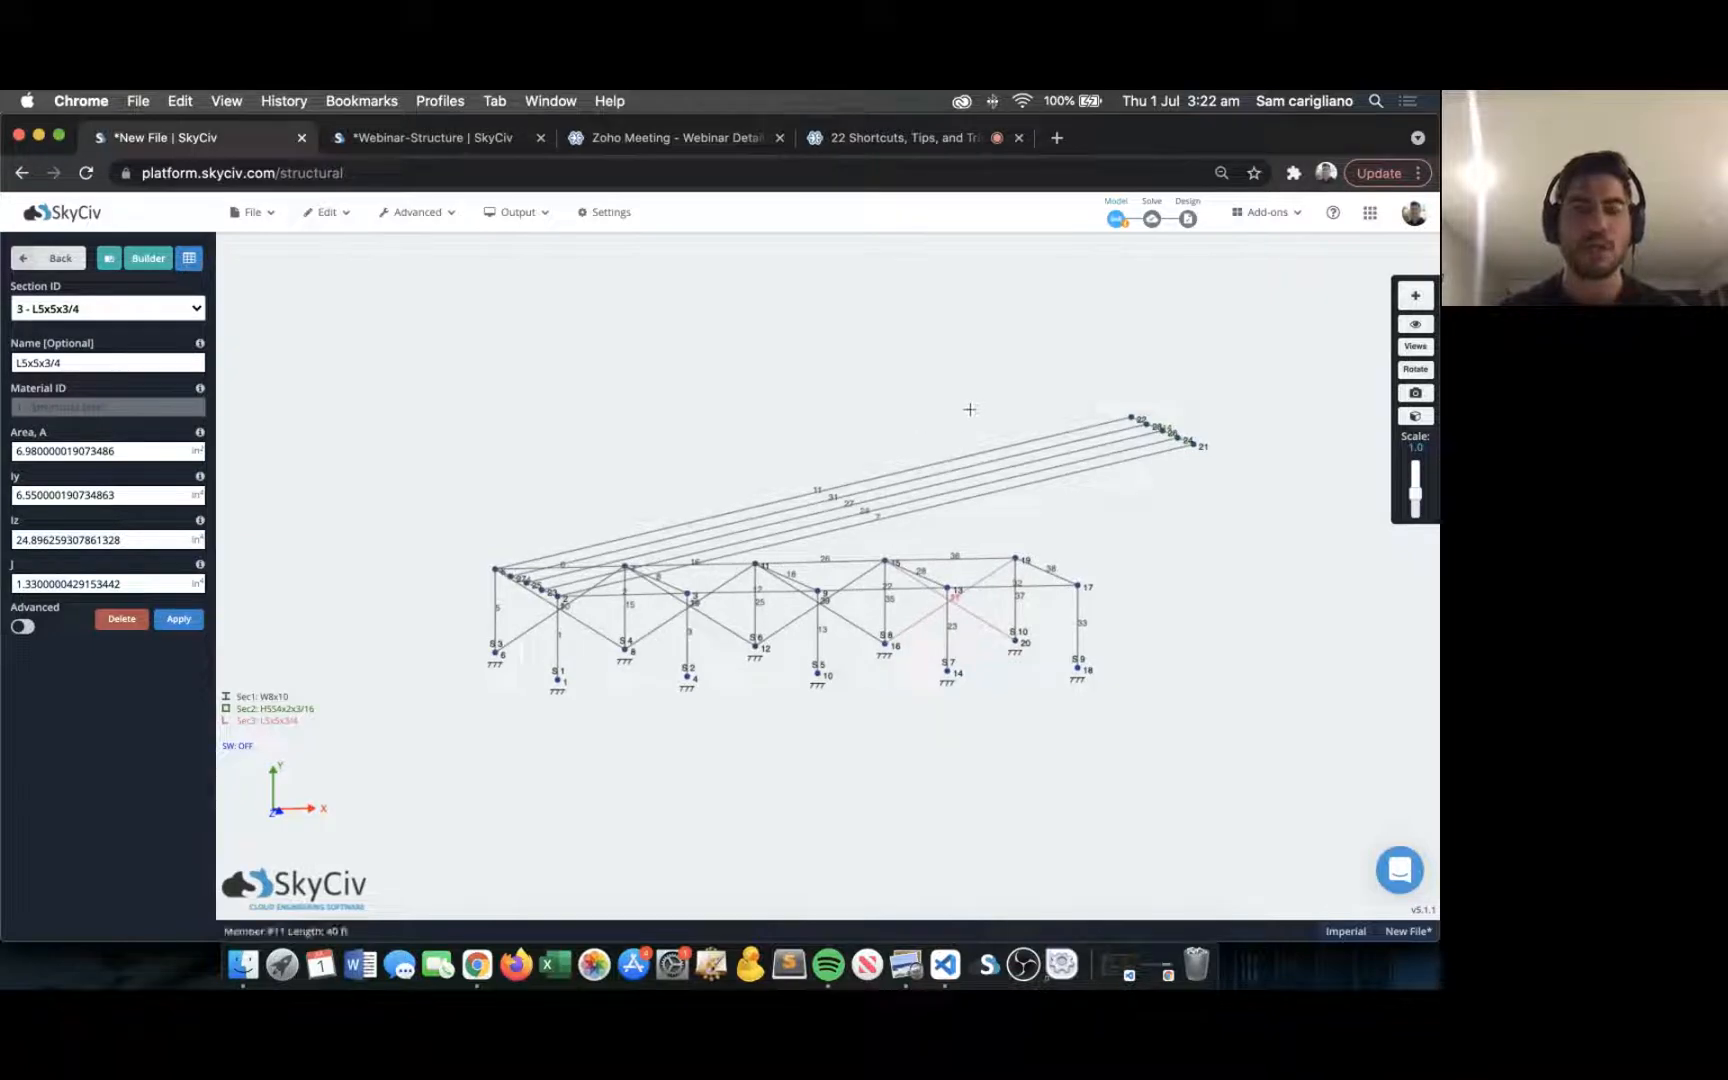
pyautogui.moveTo(970, 409); pyautogui.dragTo(1070, 516)
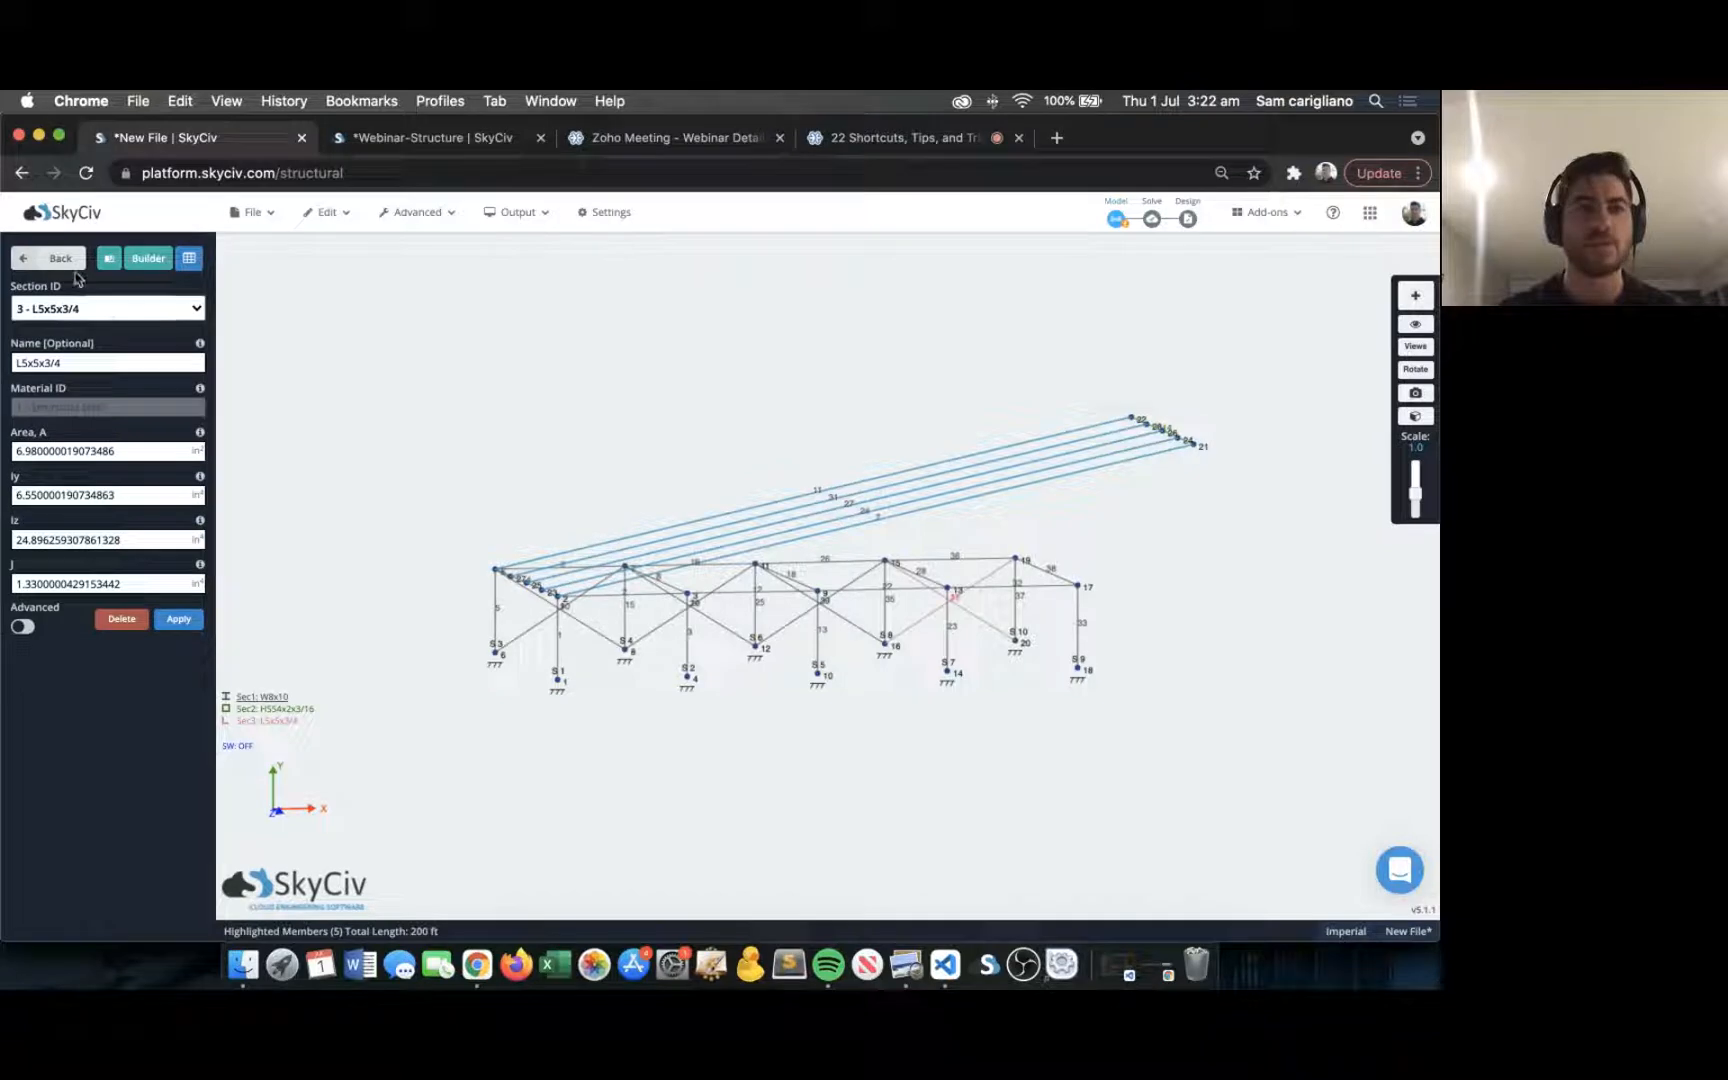
pyautogui.click(58, 259)
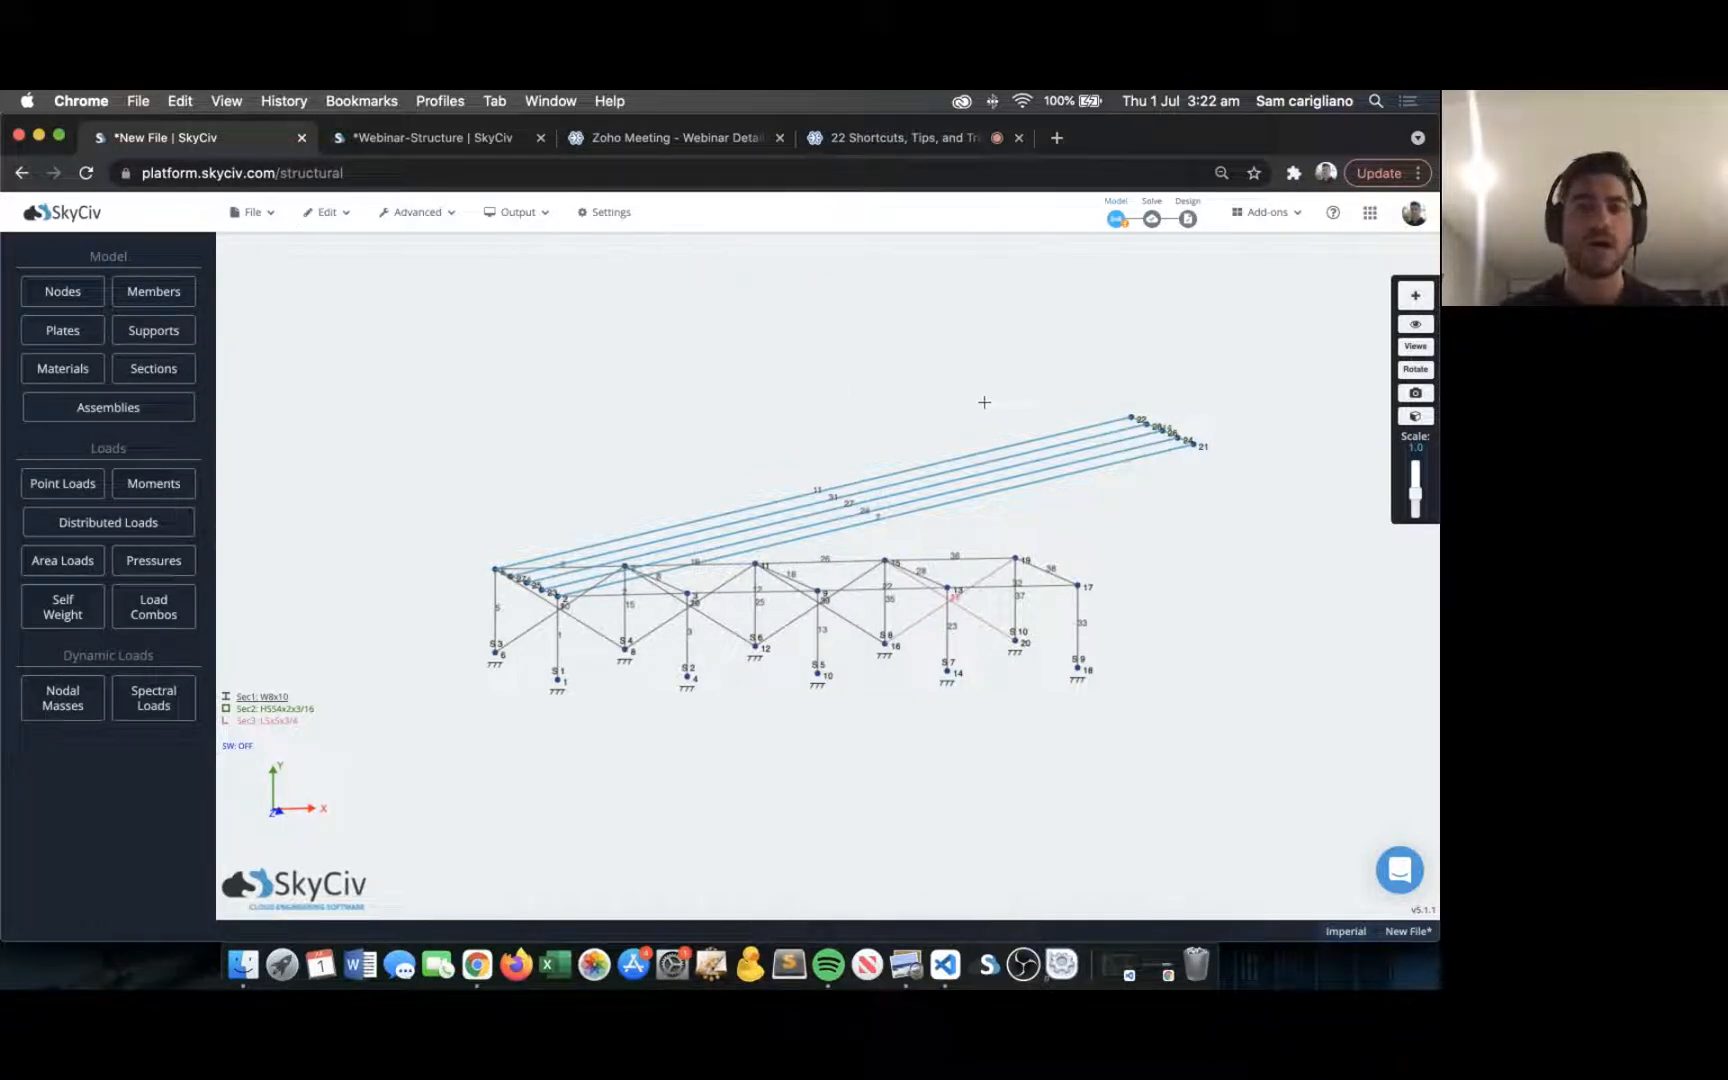
pyautogui.click(150, 292)
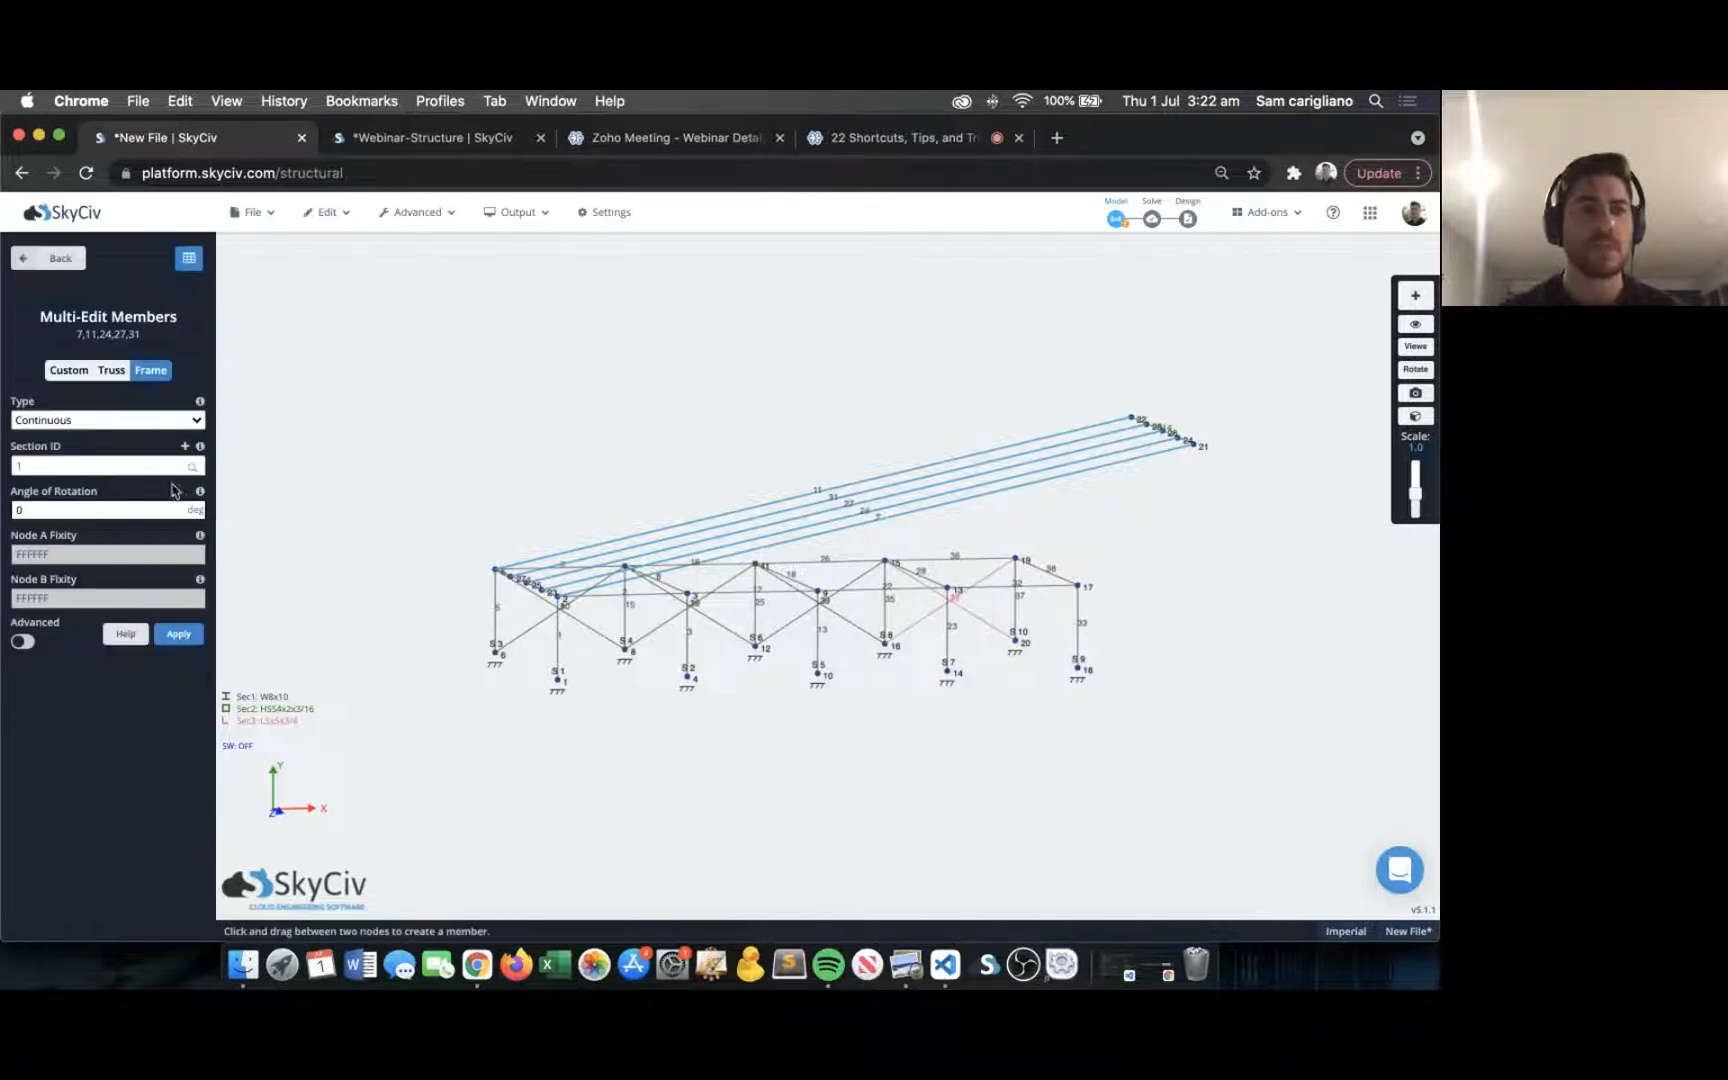
pyautogui.click(66, 465)
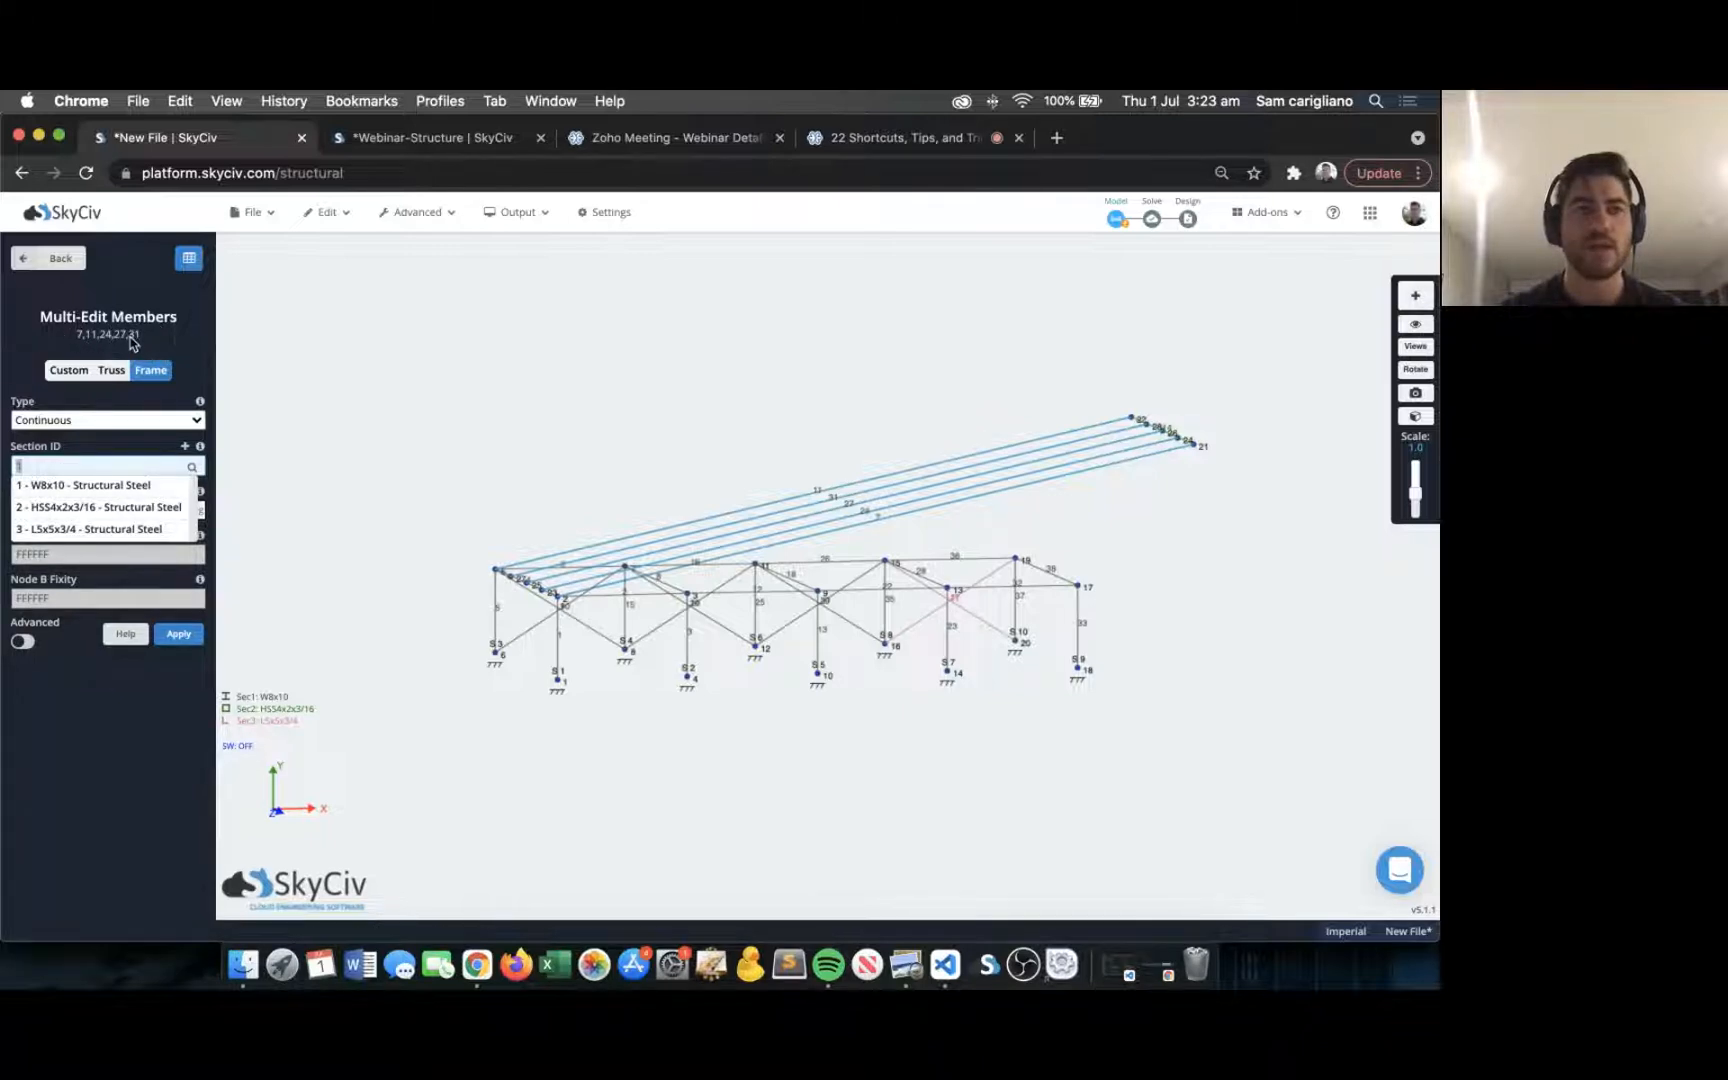
pyautogui.click(95, 507)
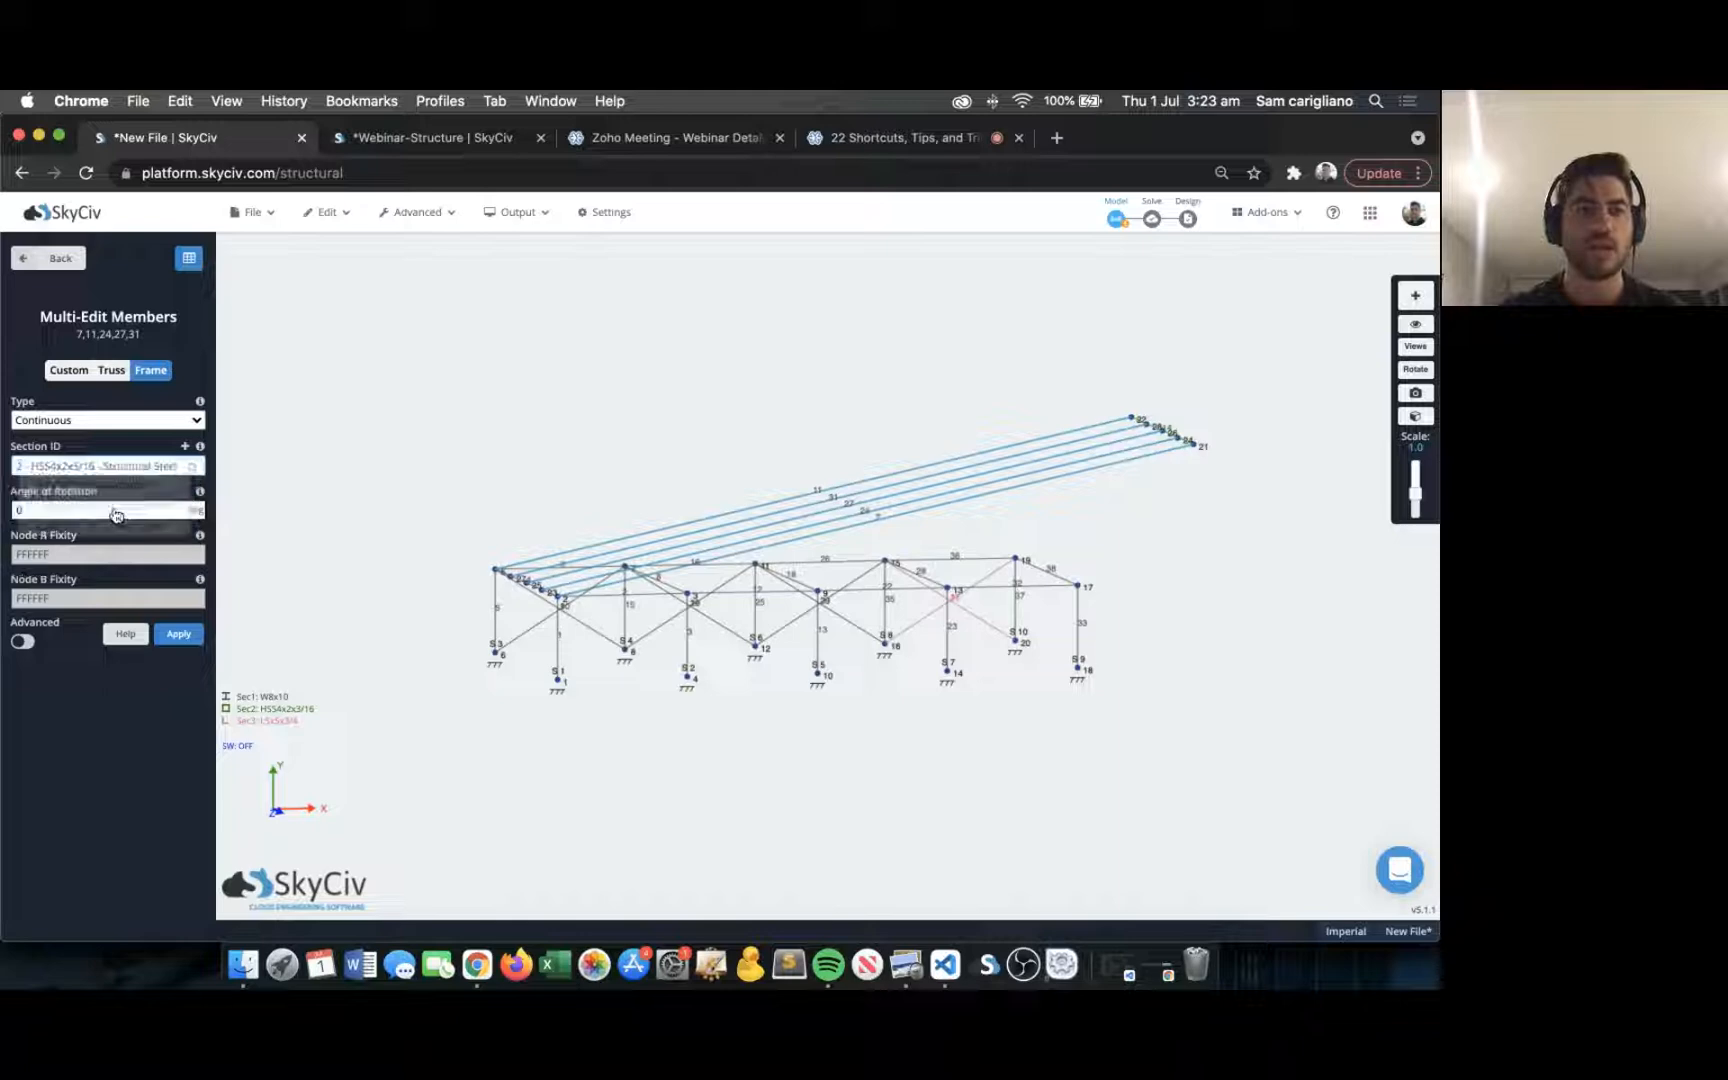
pyautogui.click(178, 634)
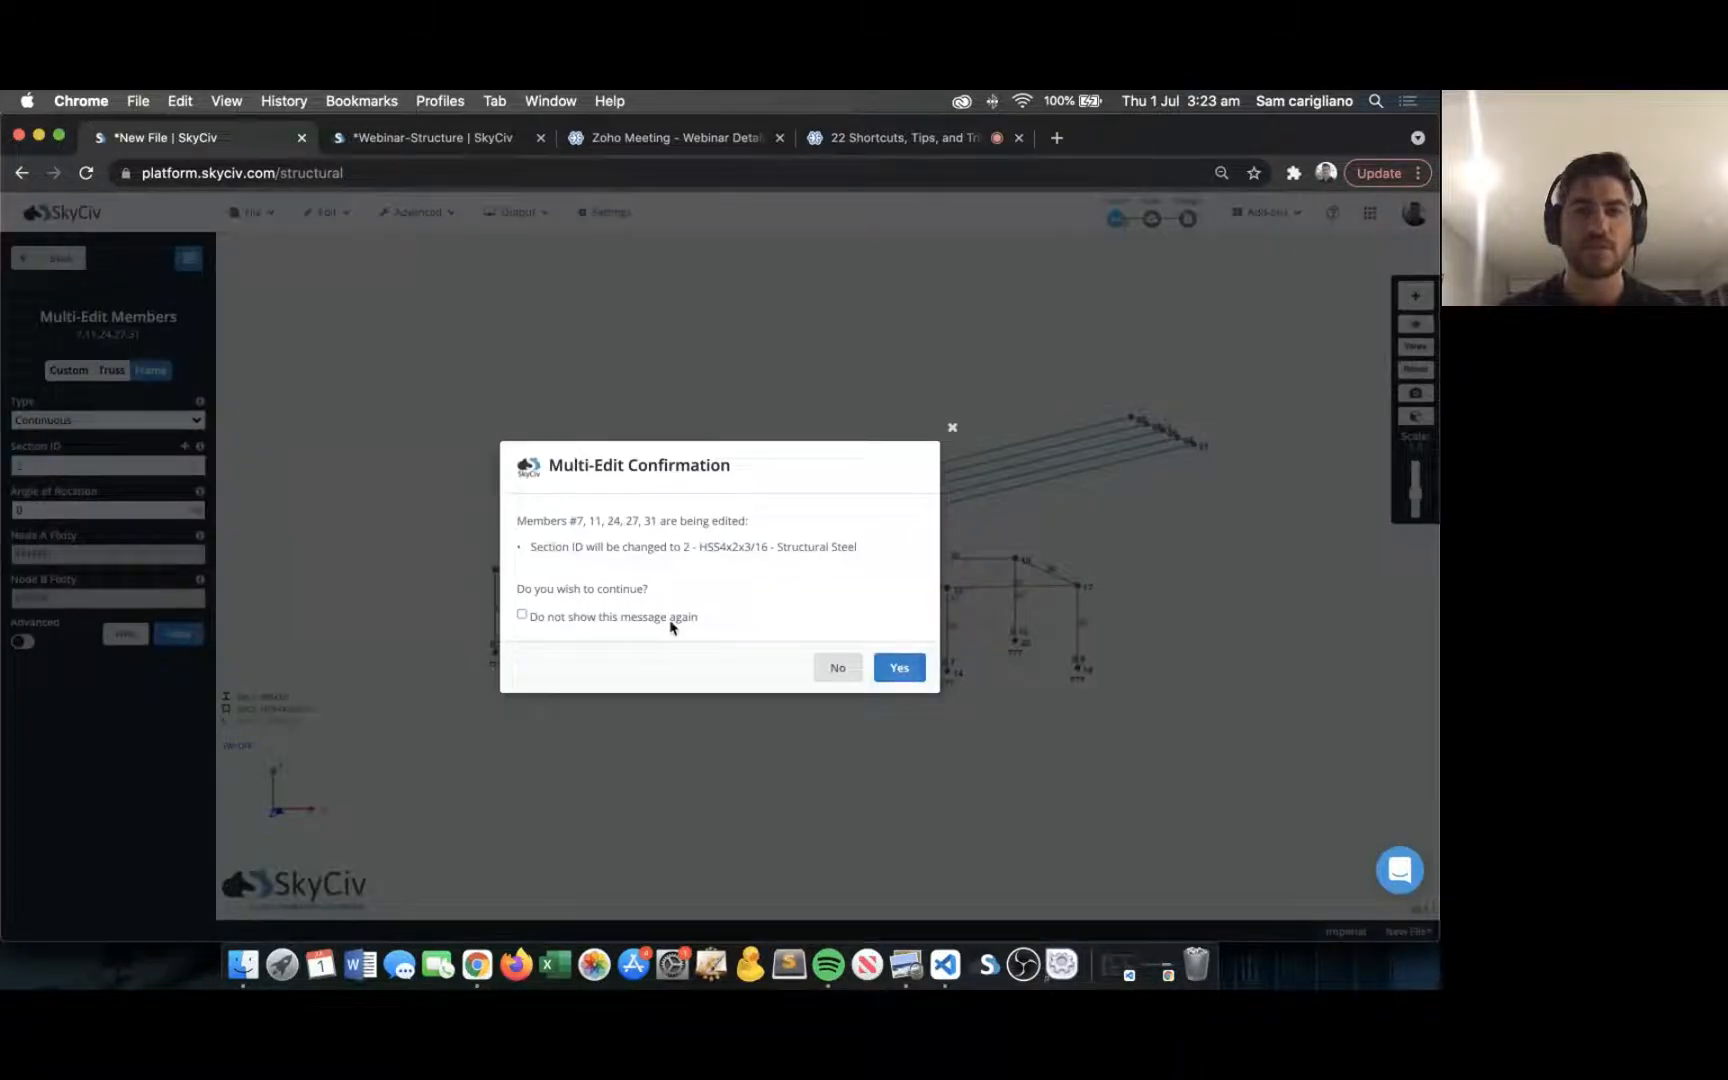
pyautogui.click(606, 618)
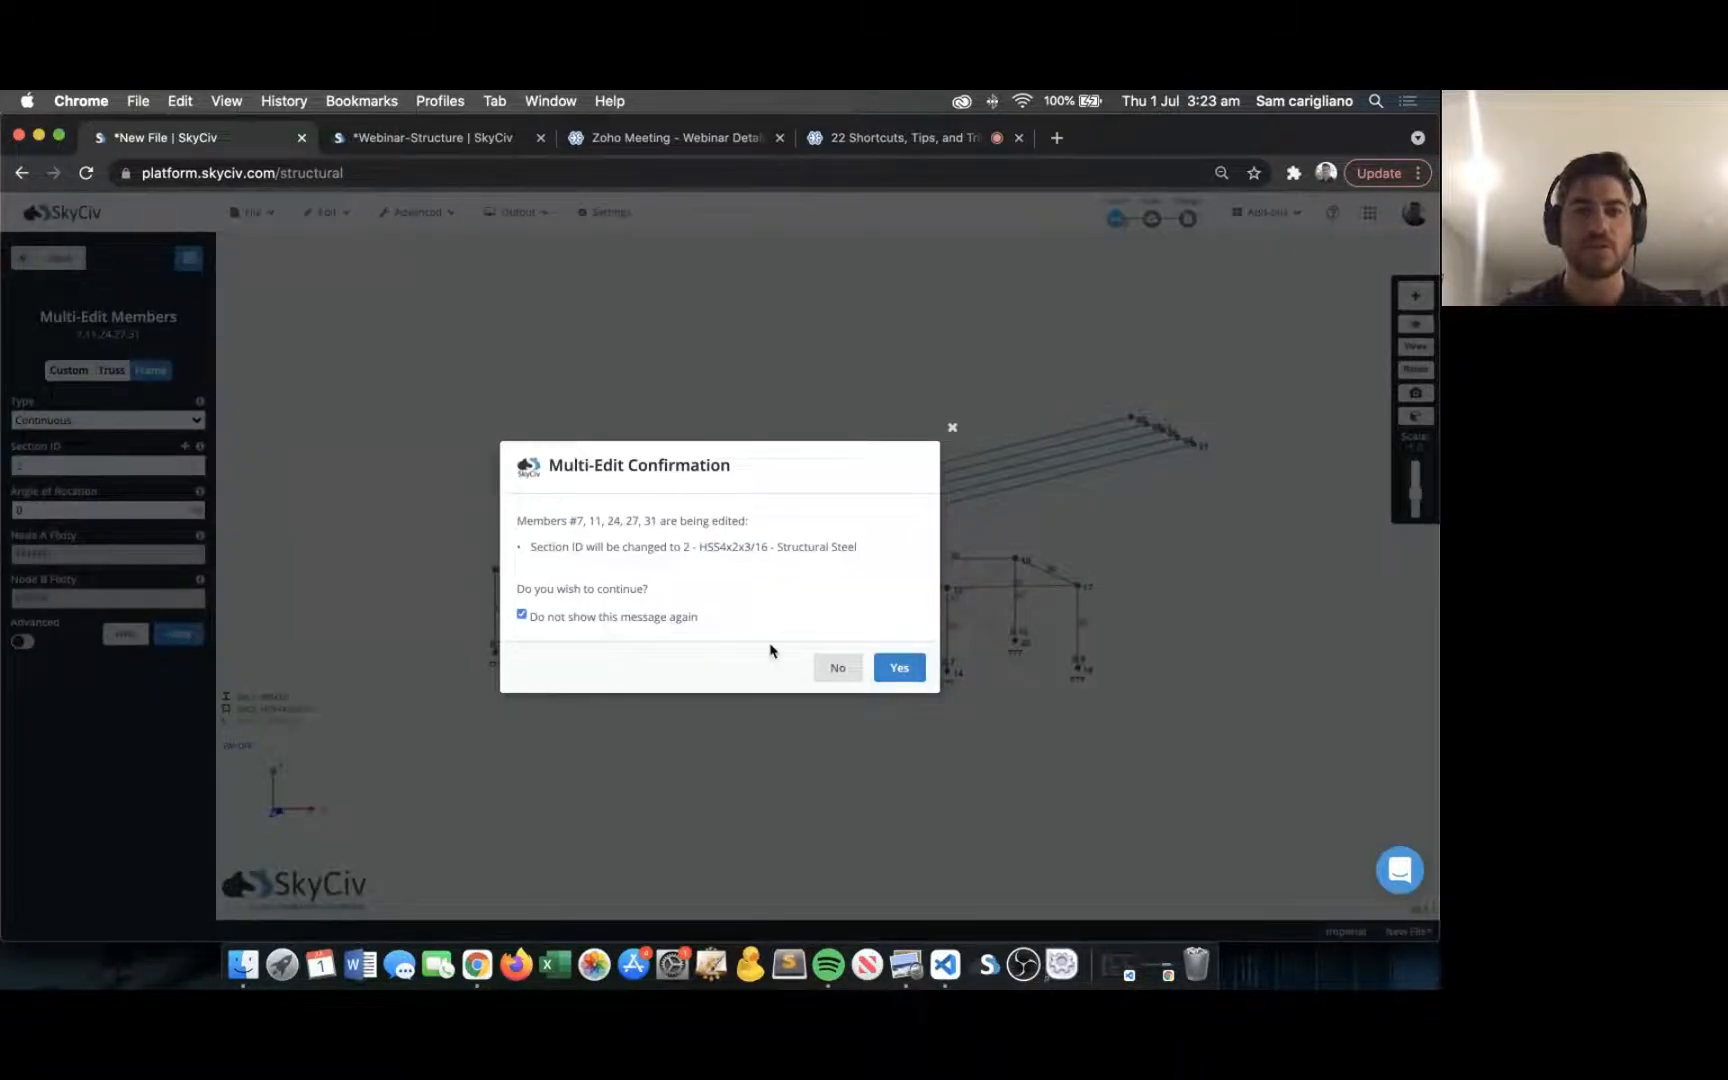
pyautogui.click(899, 668)
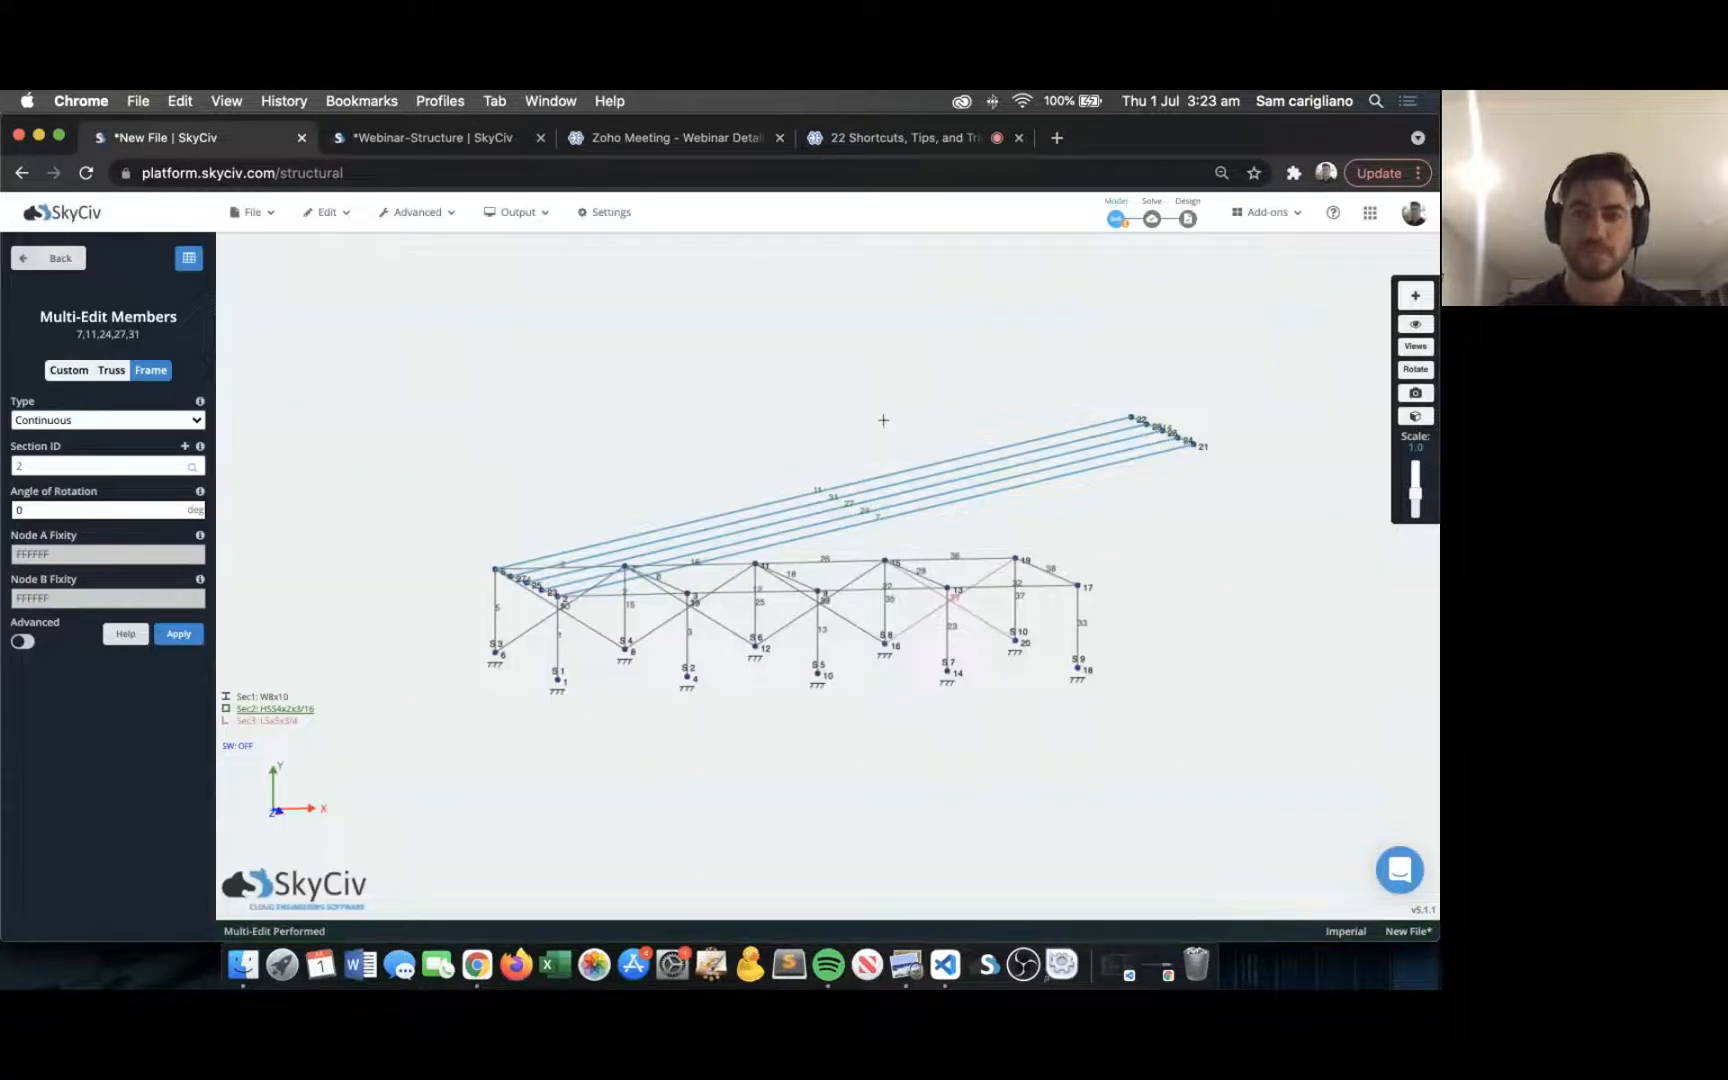
# Try raising all nodes along the eave beams to a Y position of 7 ft in one multi-edit, and undo the change.
pyautogui.moveTo(795, 382); pyautogui.dragTo(790, 378)
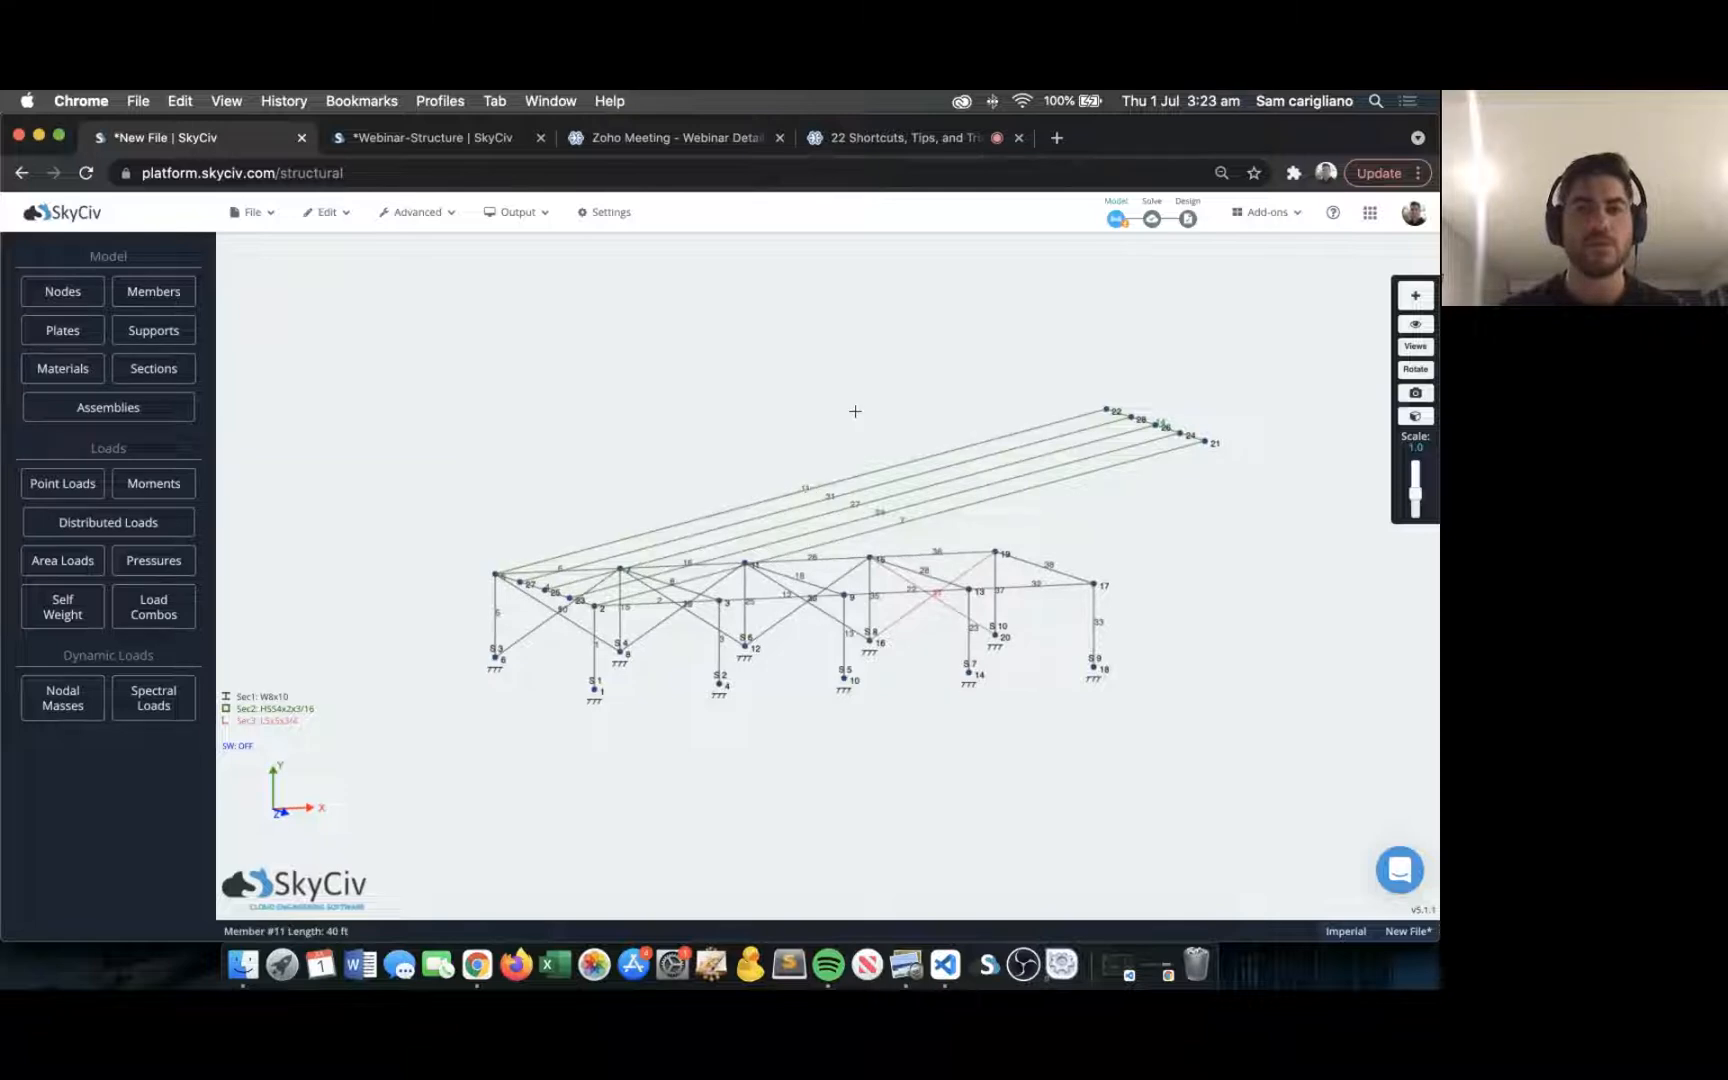
pyautogui.moveTo(849, 406); pyautogui.dragTo(729, 417)
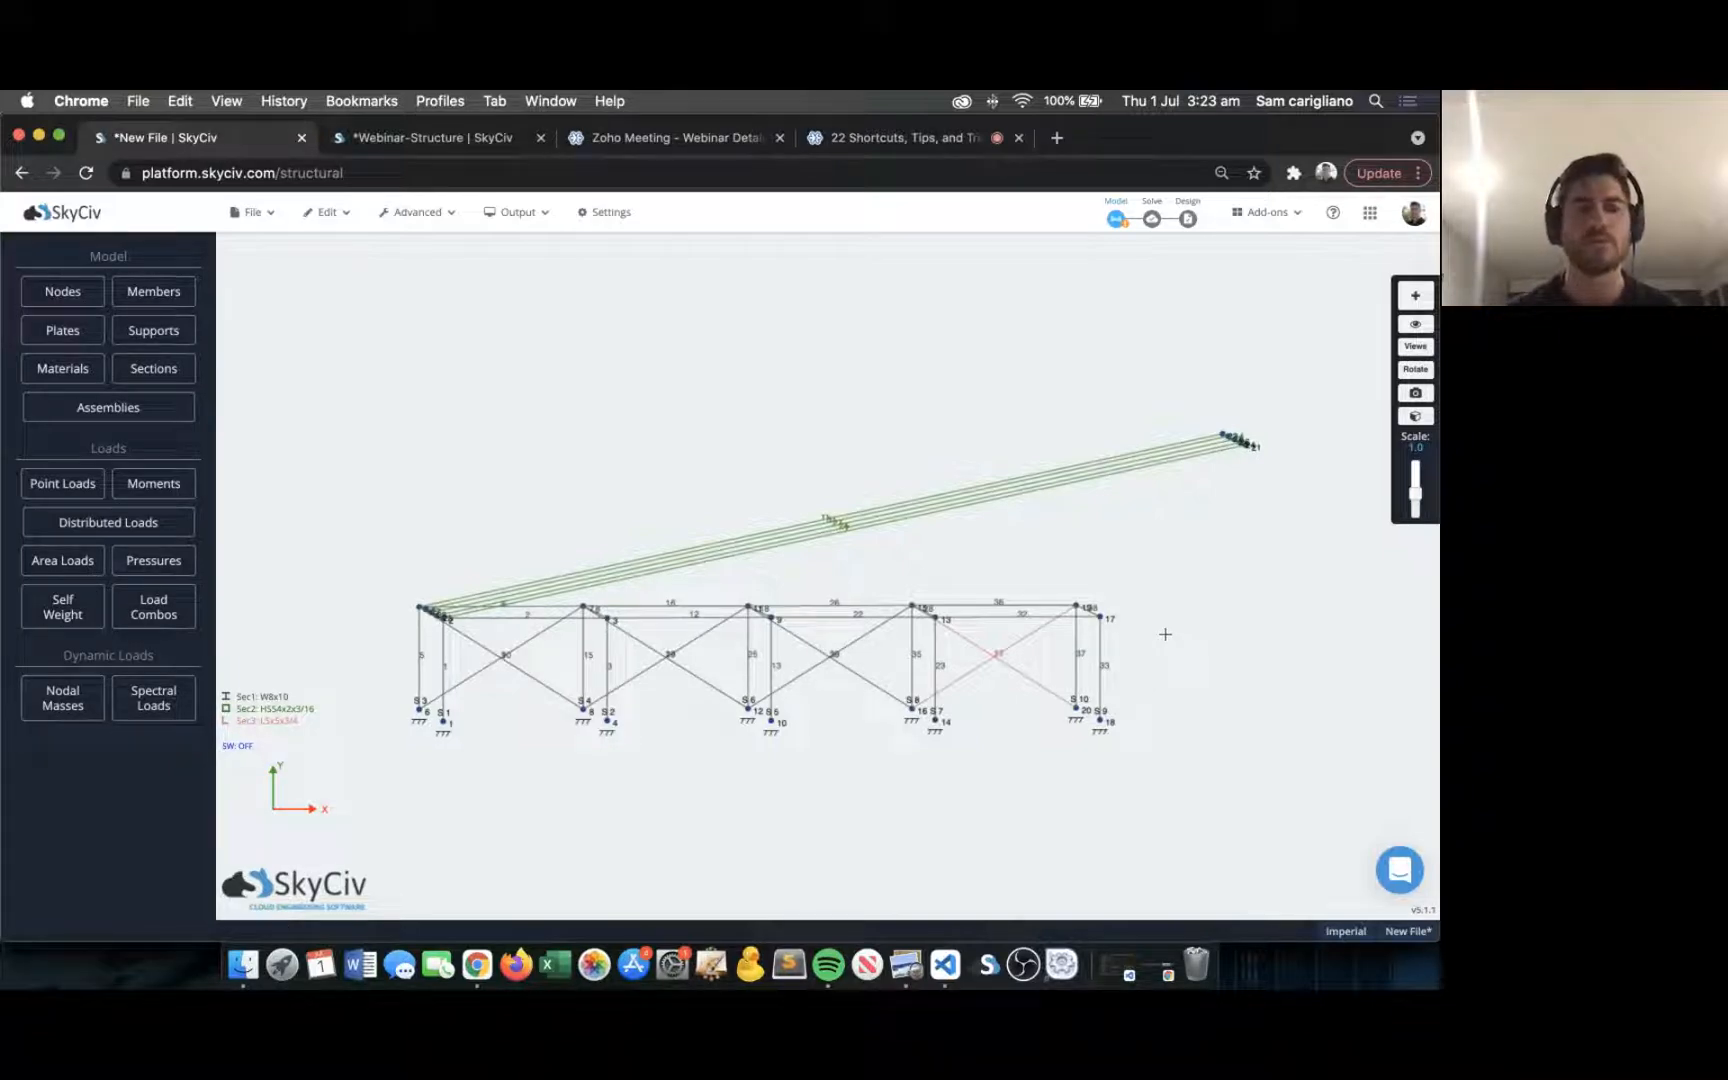
pyautogui.moveTo(1157, 632); pyautogui.dragTo(335, 593)
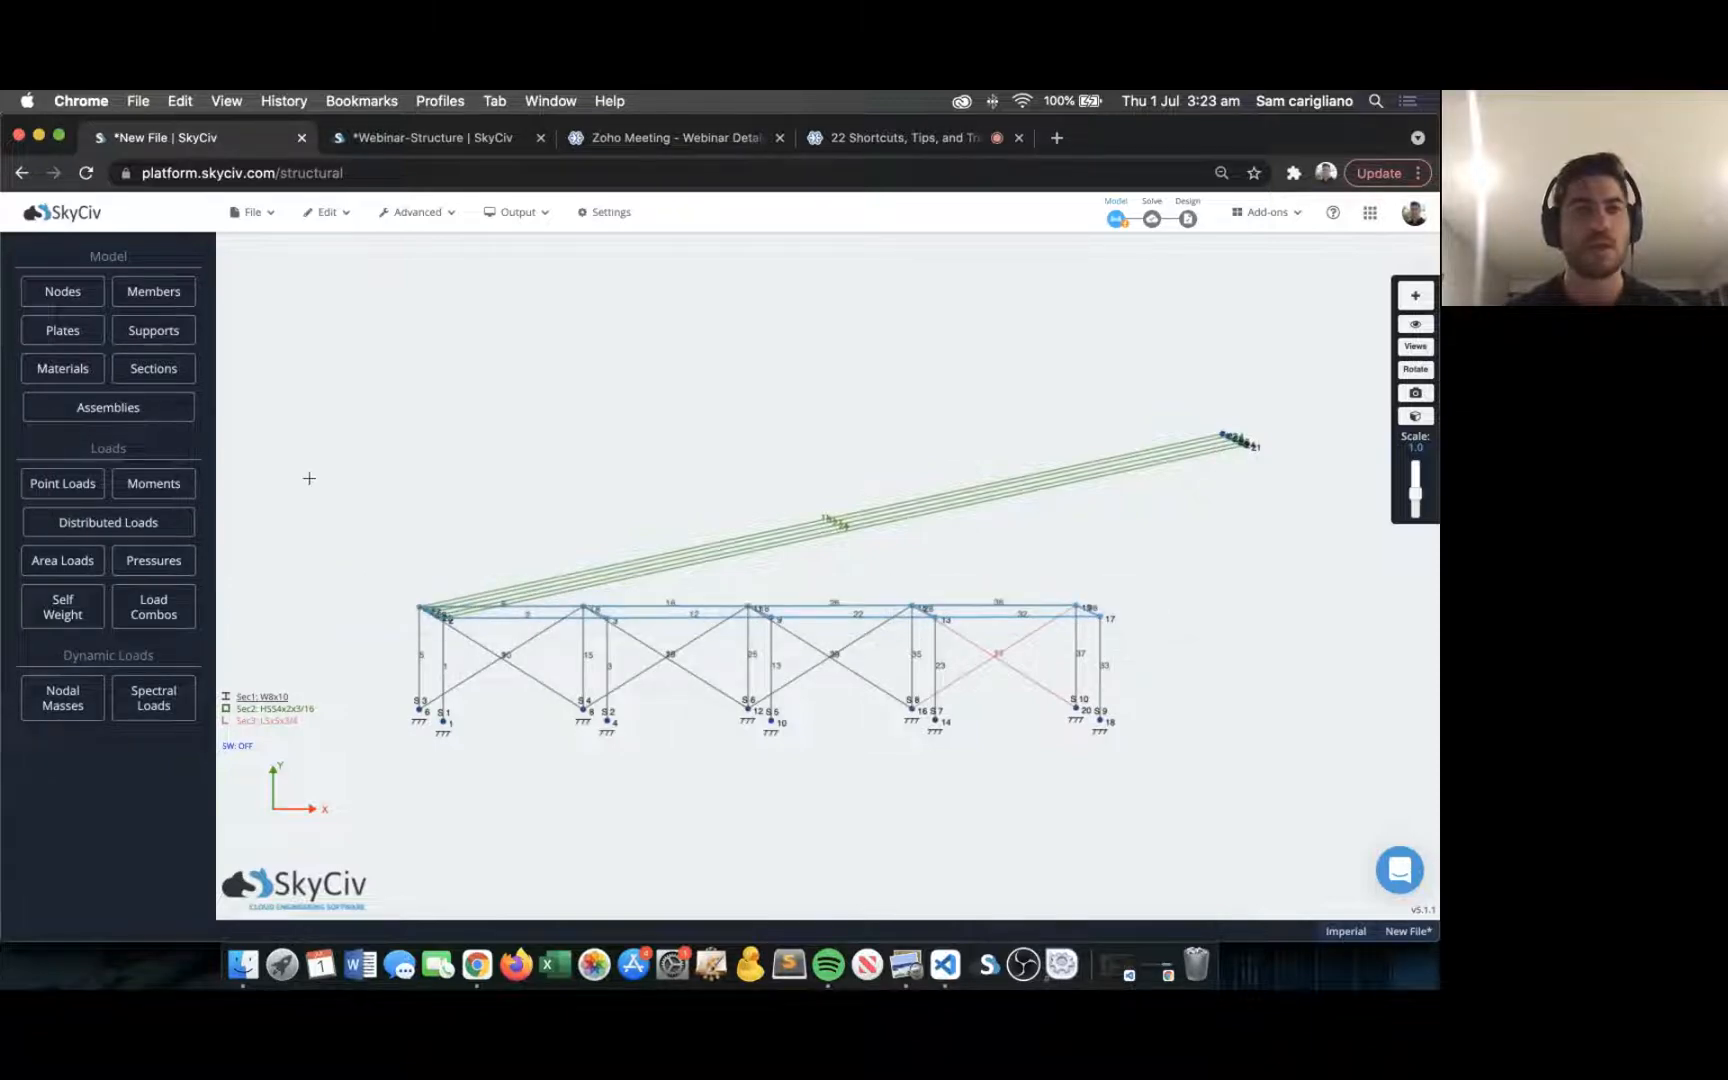
pyautogui.click(68, 296)
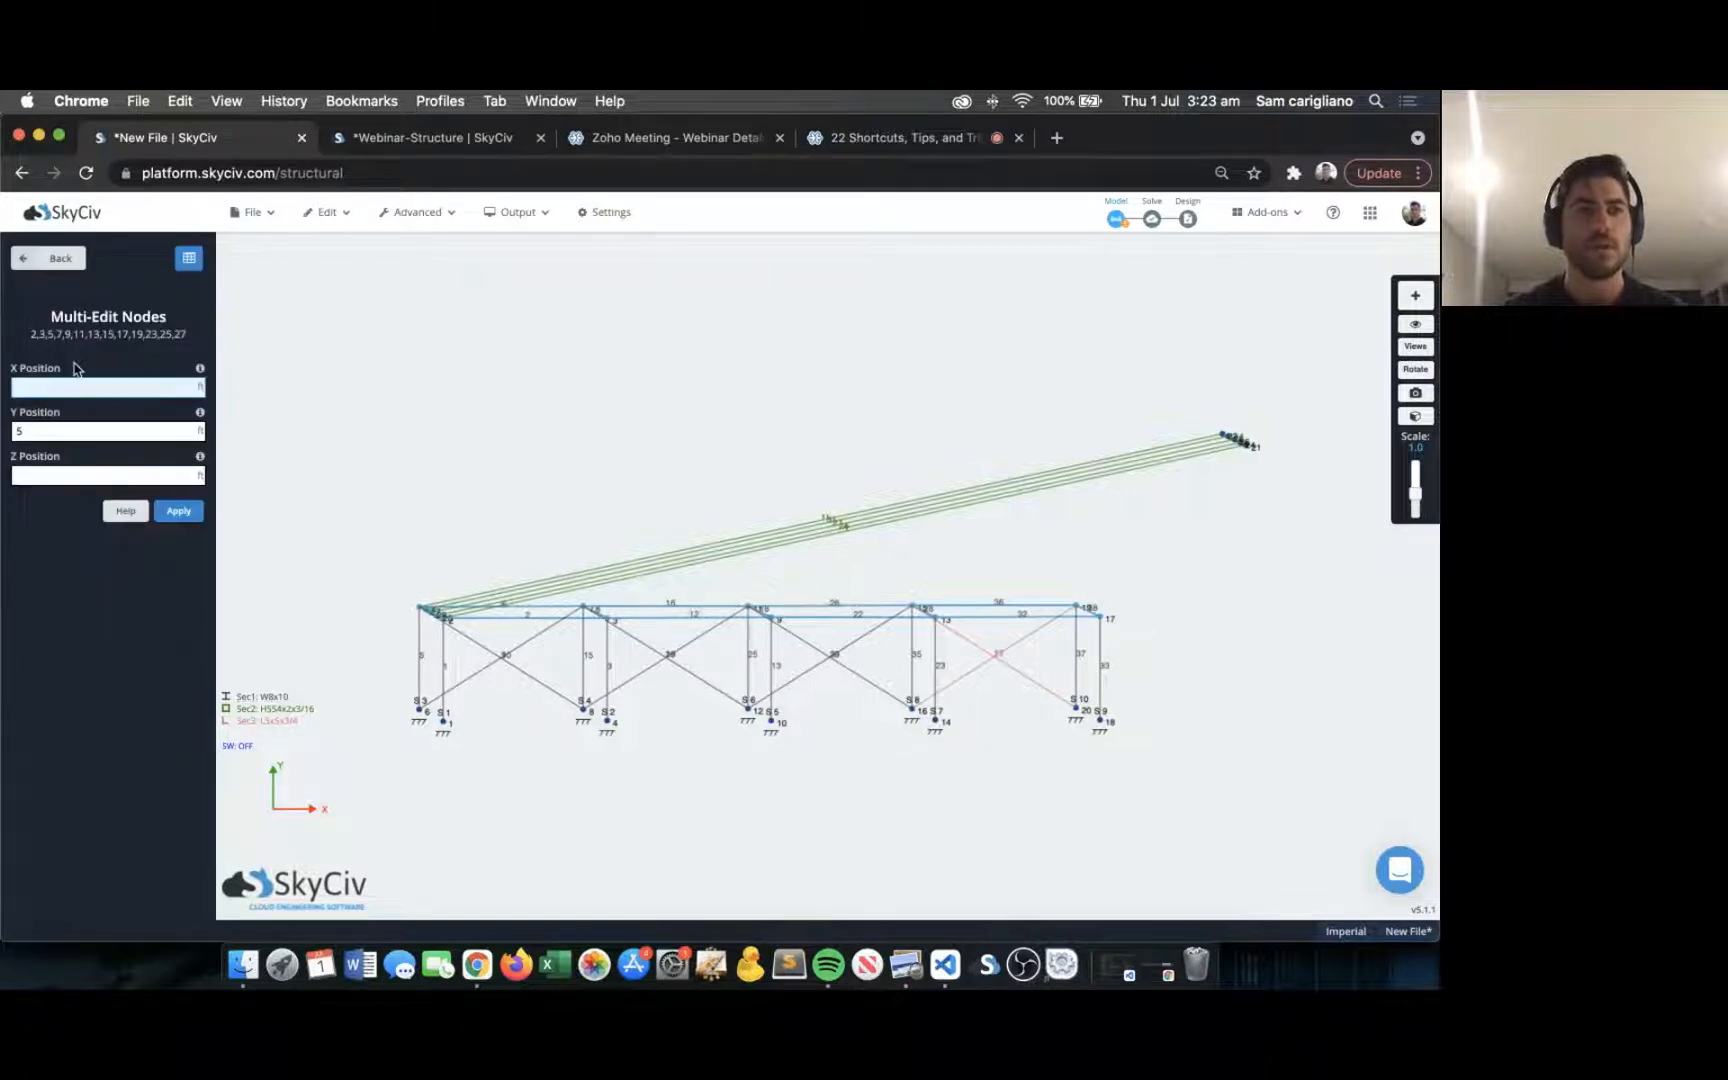
pyautogui.doubleClick(39, 431)
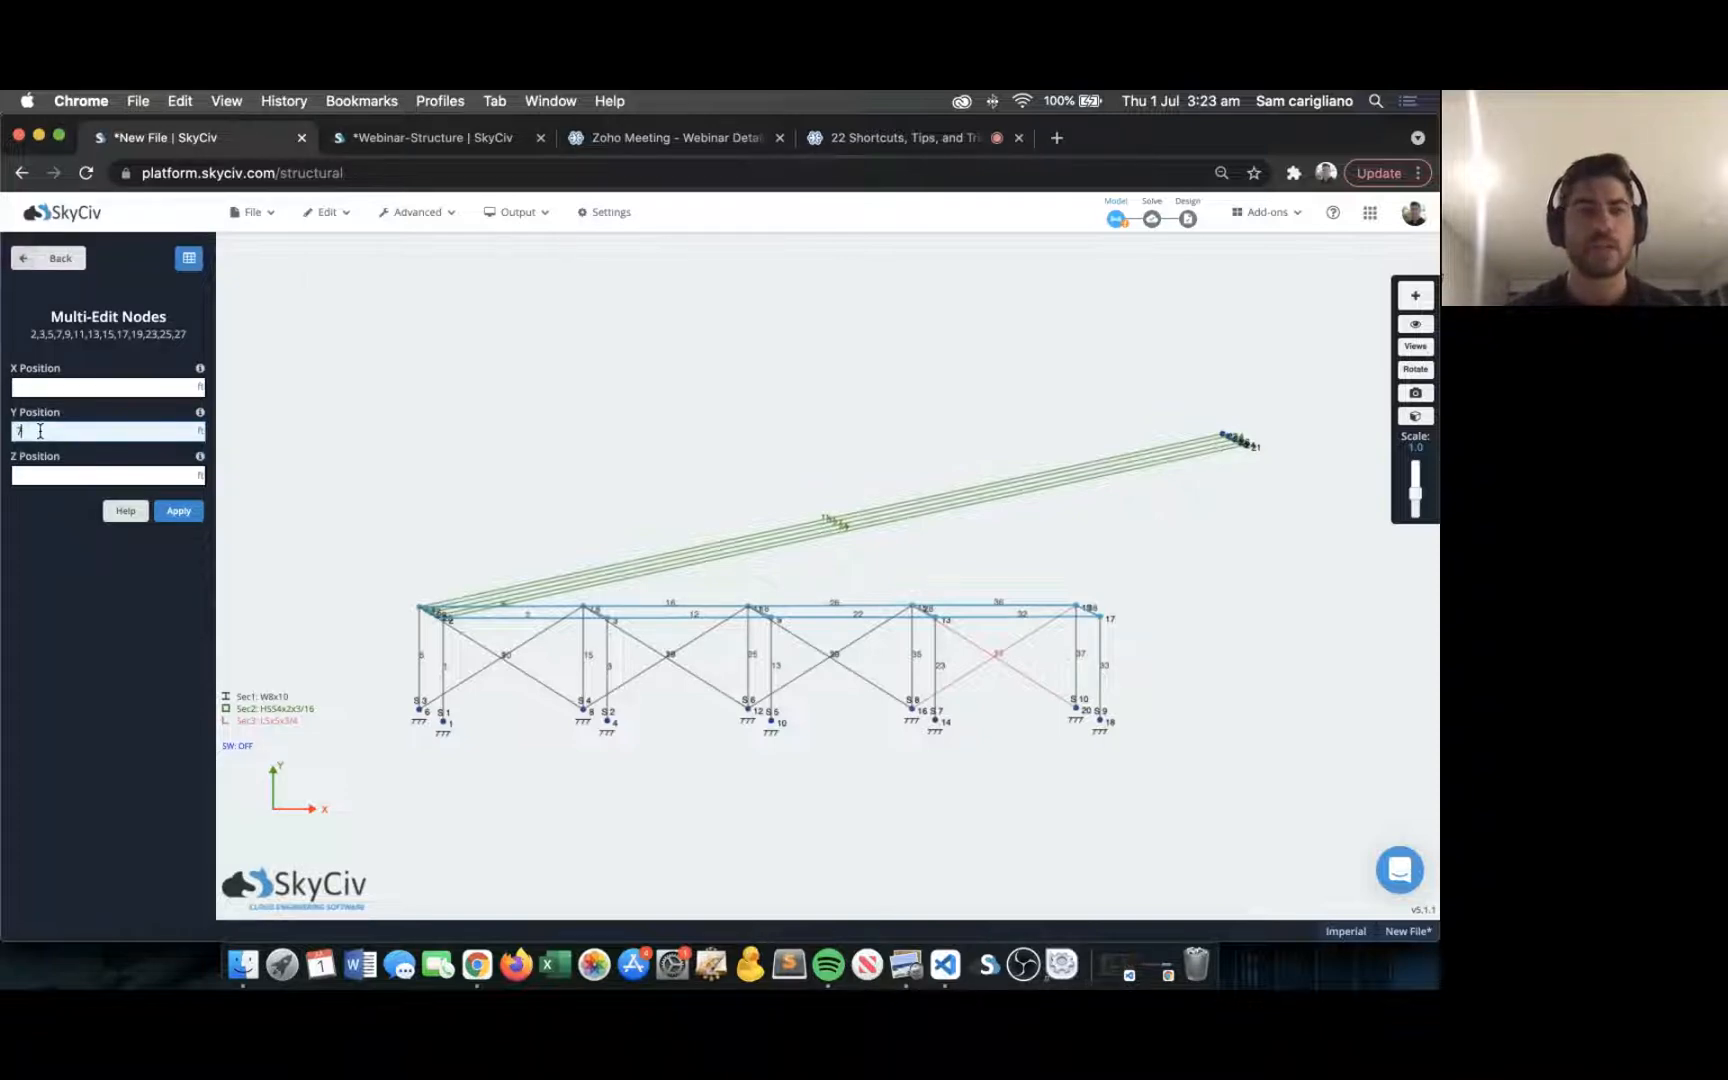
pyautogui.write('7')
pyautogui.press('Tab')
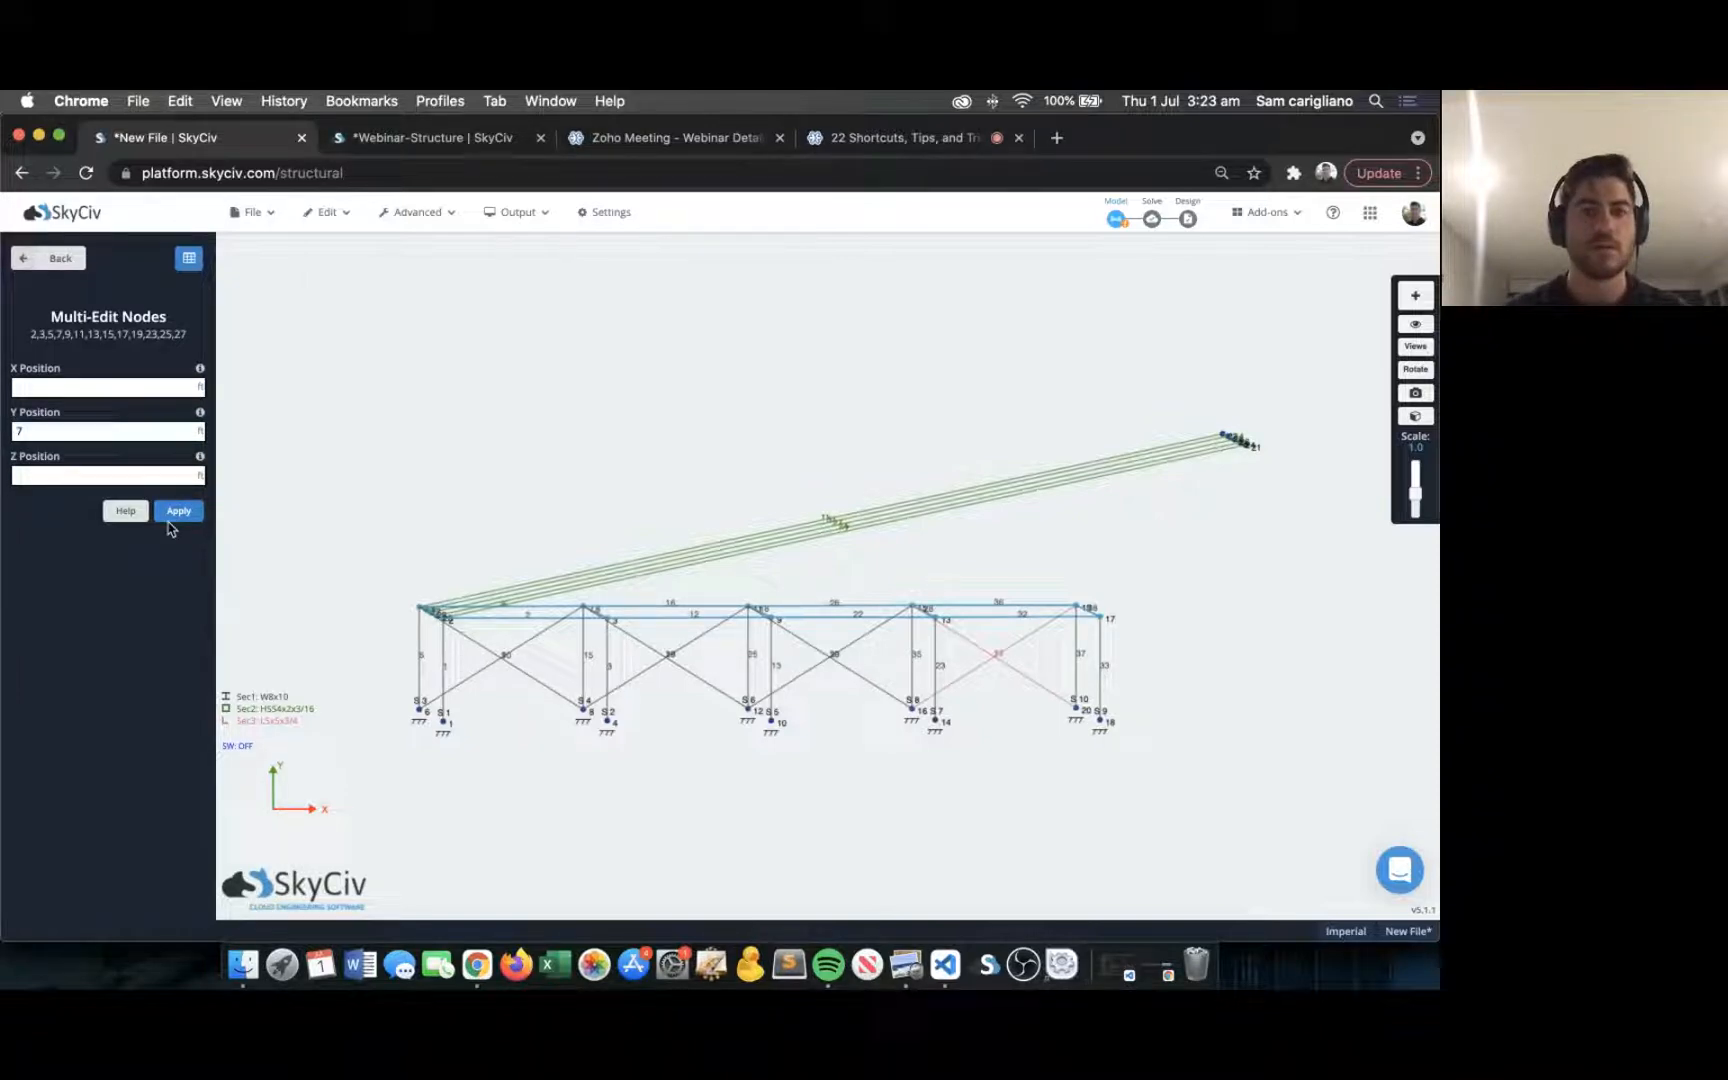
pyautogui.click(177, 512)
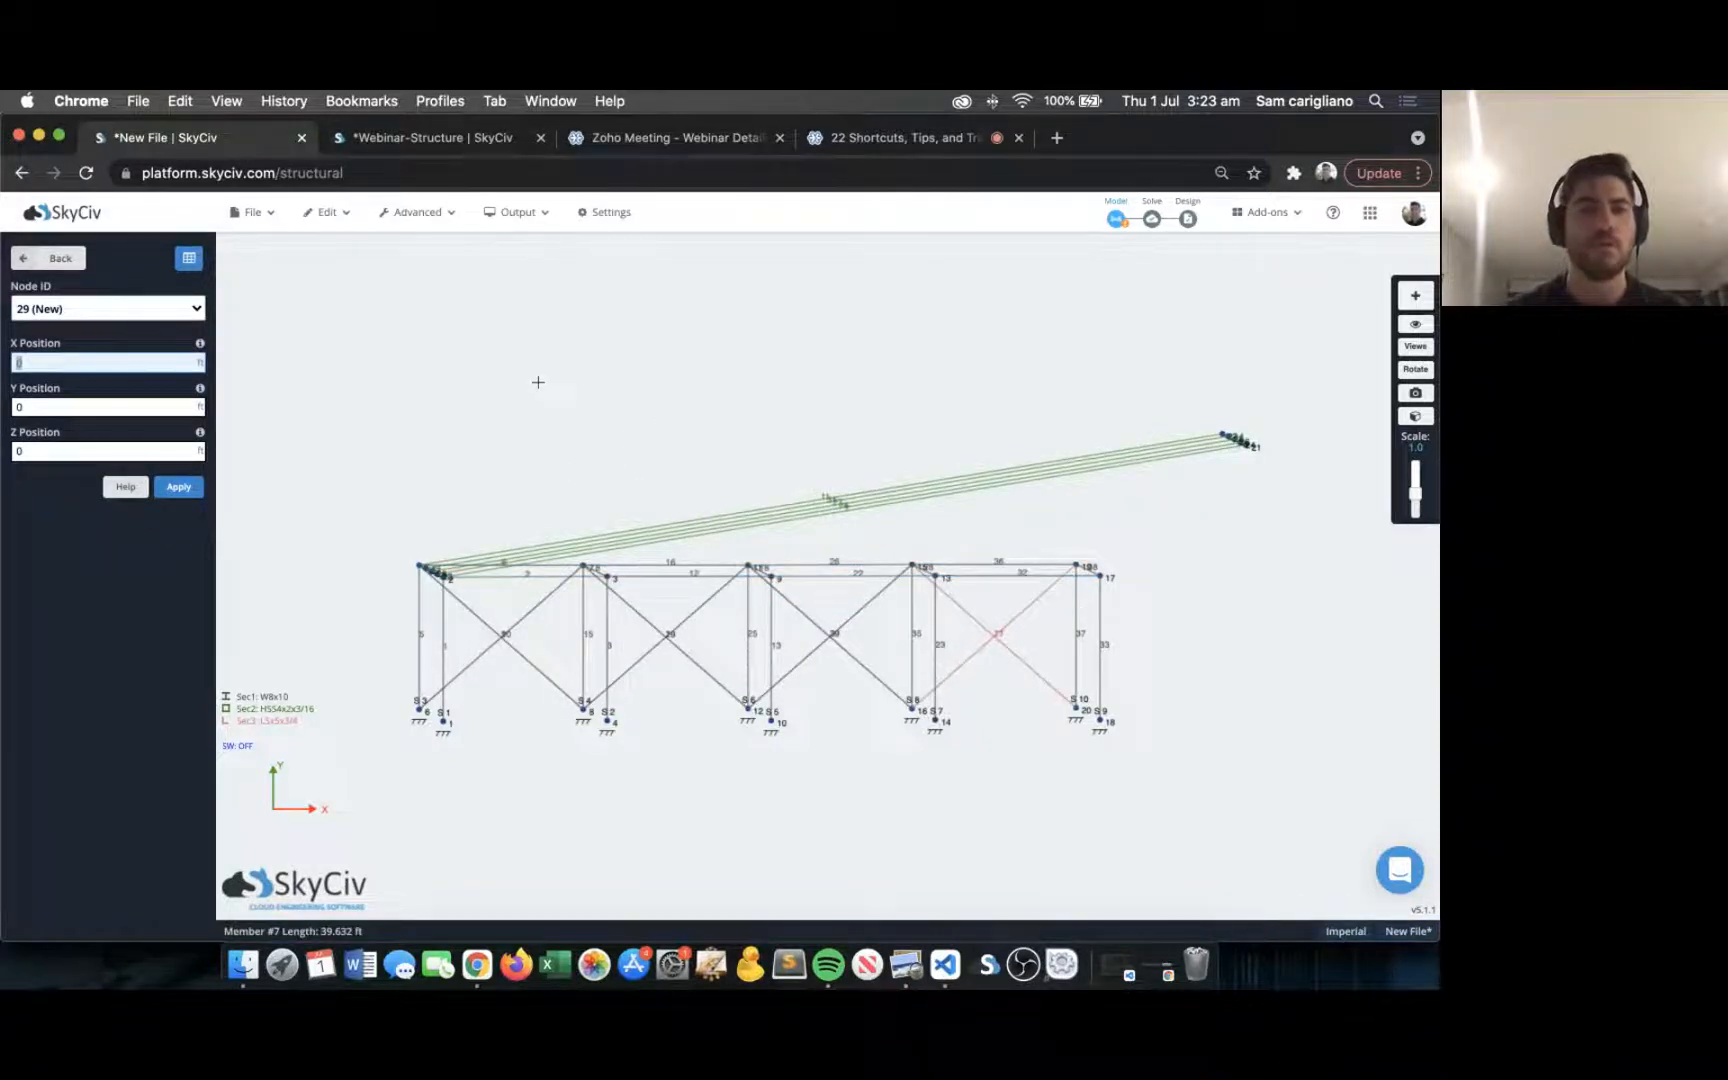
pyautogui.click(36, 259)
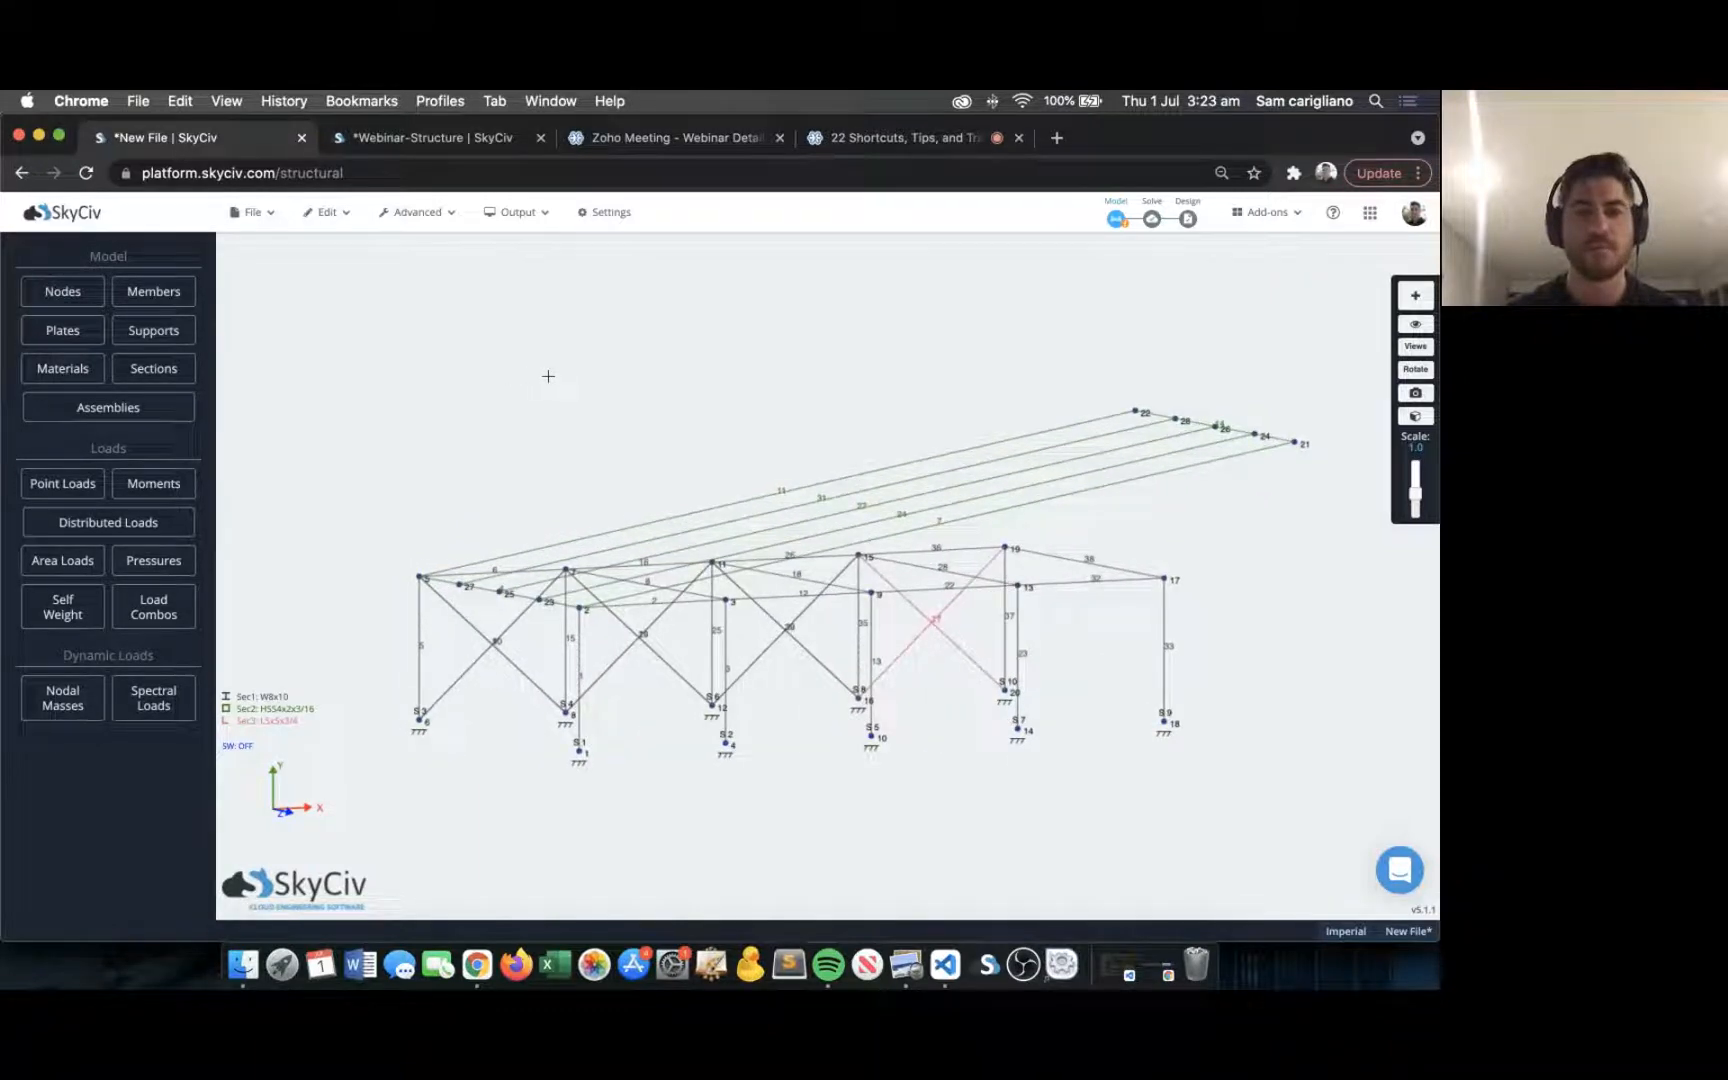
pyautogui.press('super+z')
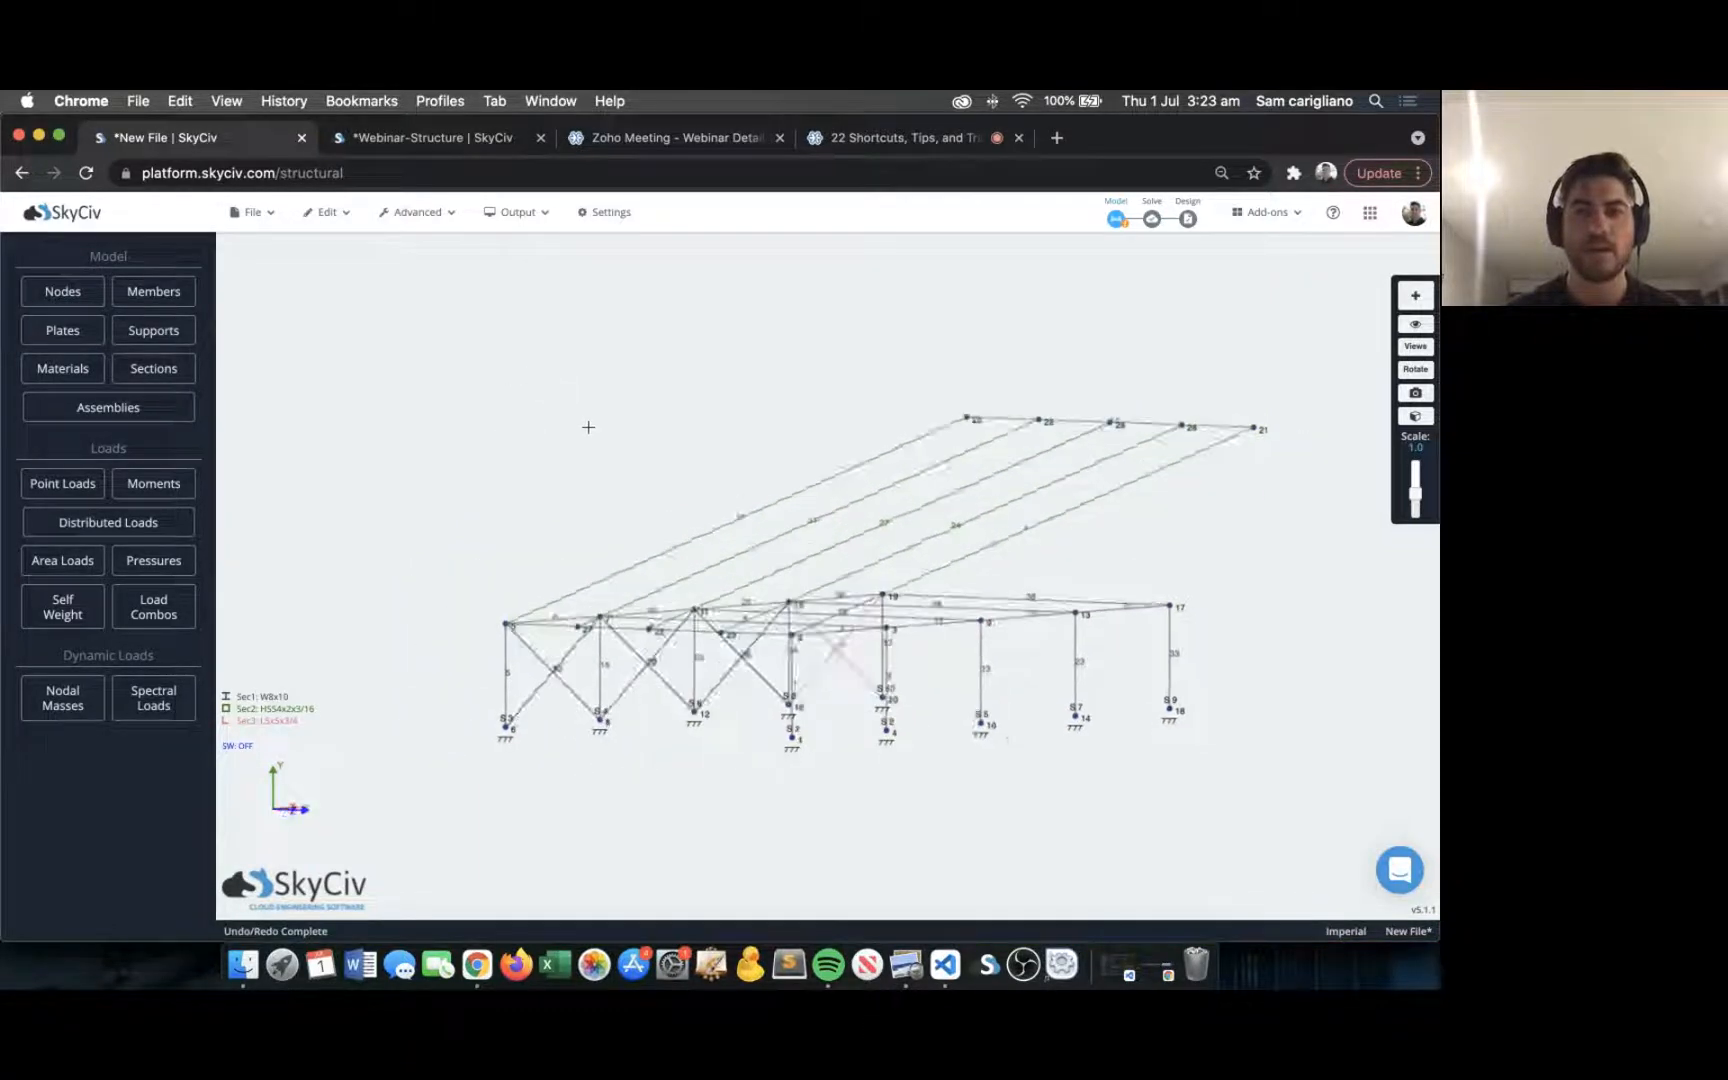
# Select everything in the end view except the braced wall and roof member 11, and hide the selected items.
pyautogui.moveTo(642, 422); pyautogui.dragTo(673, 418)
pyautogui.moveTo(708, 370); pyautogui.dragTo(707, 375, button='right')
pyautogui.moveTo(751, 375); pyautogui.dragTo(1124, 772)
pyautogui.rightClick(1206, 579)
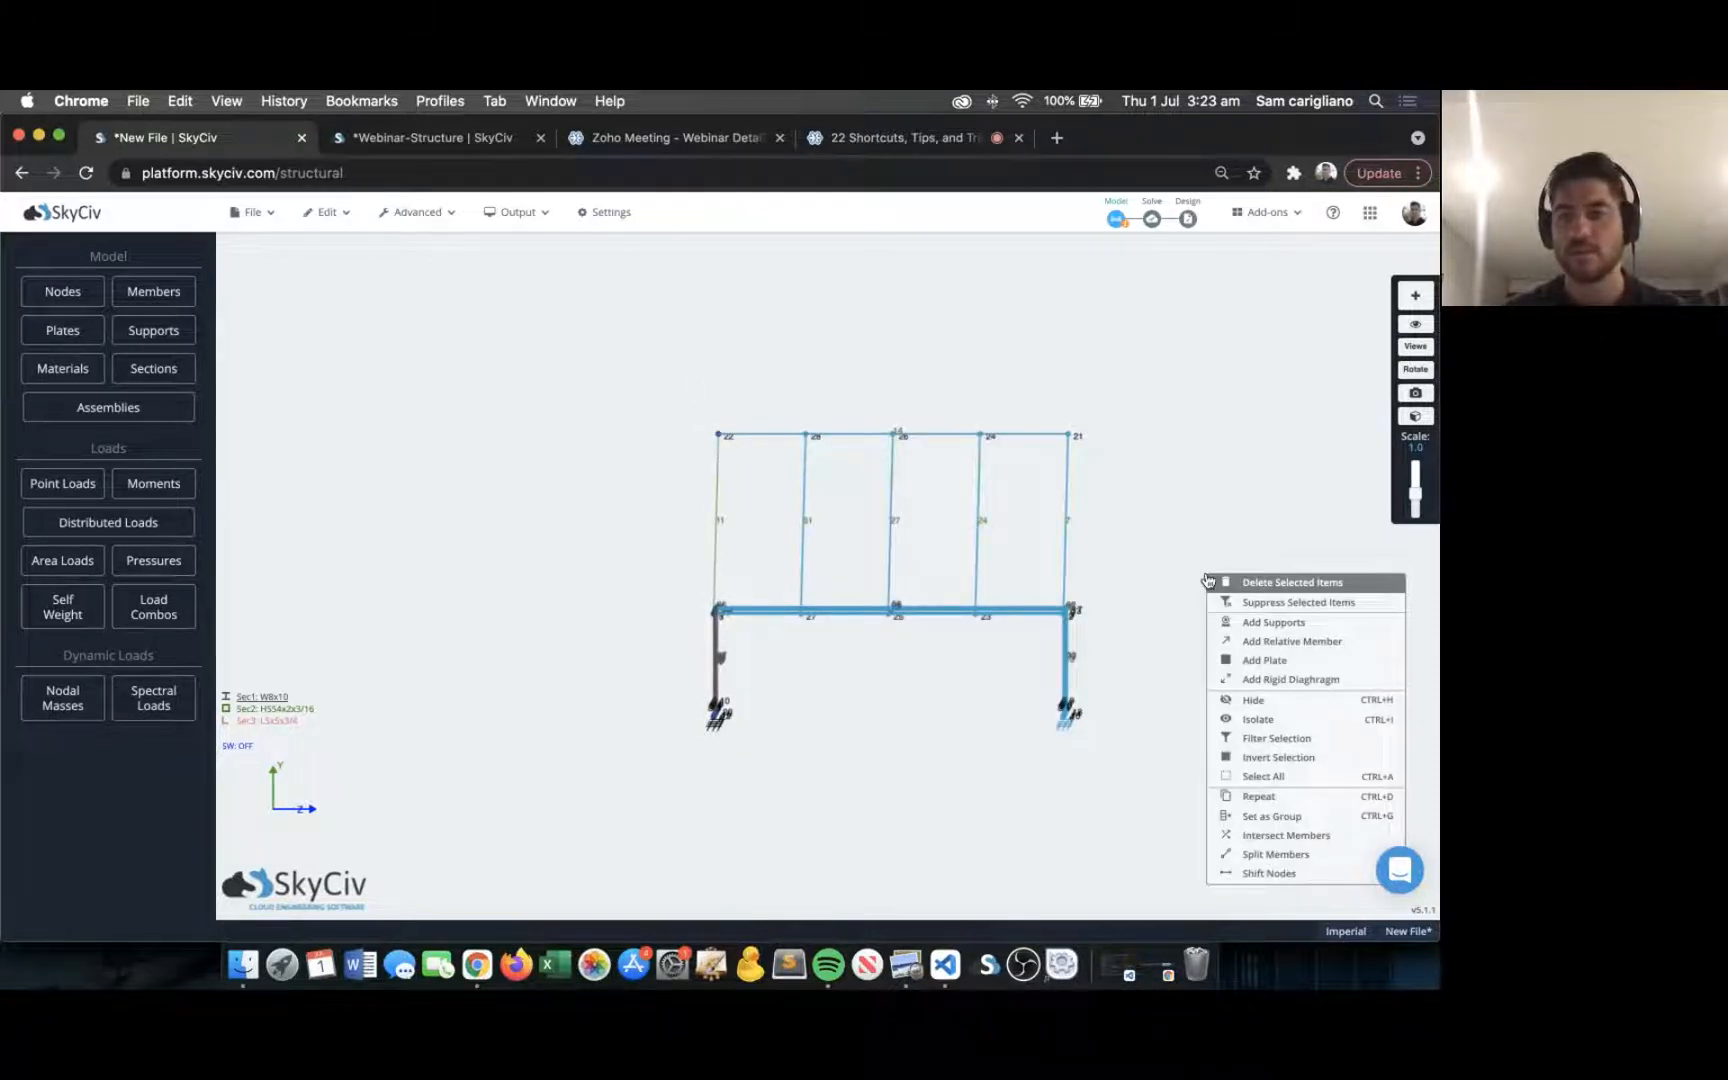
pyautogui.click(1271, 703)
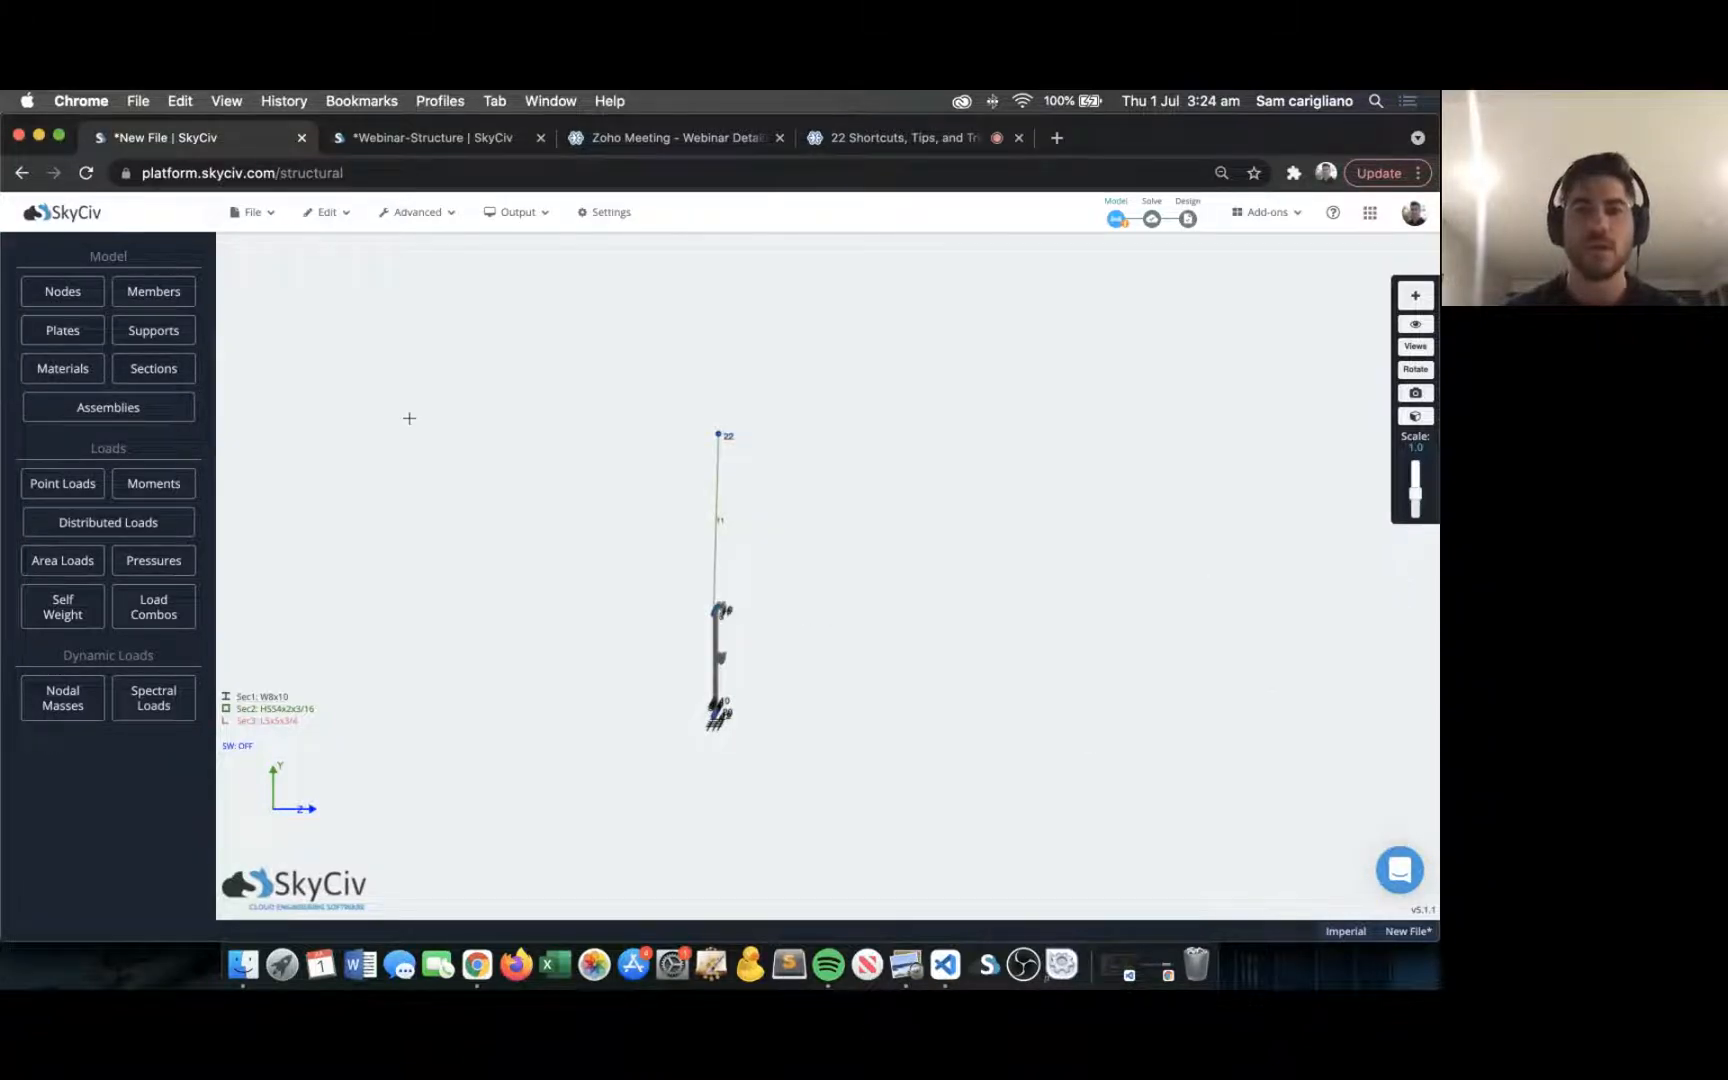
# Assign section 3 - L5x5x3/4 to bracing members 9, 10, 19, 20, 29 and 30 in one multi-edit.
pyautogui.moveTo(527, 398); pyautogui.dragTo(611, 400, button='right')
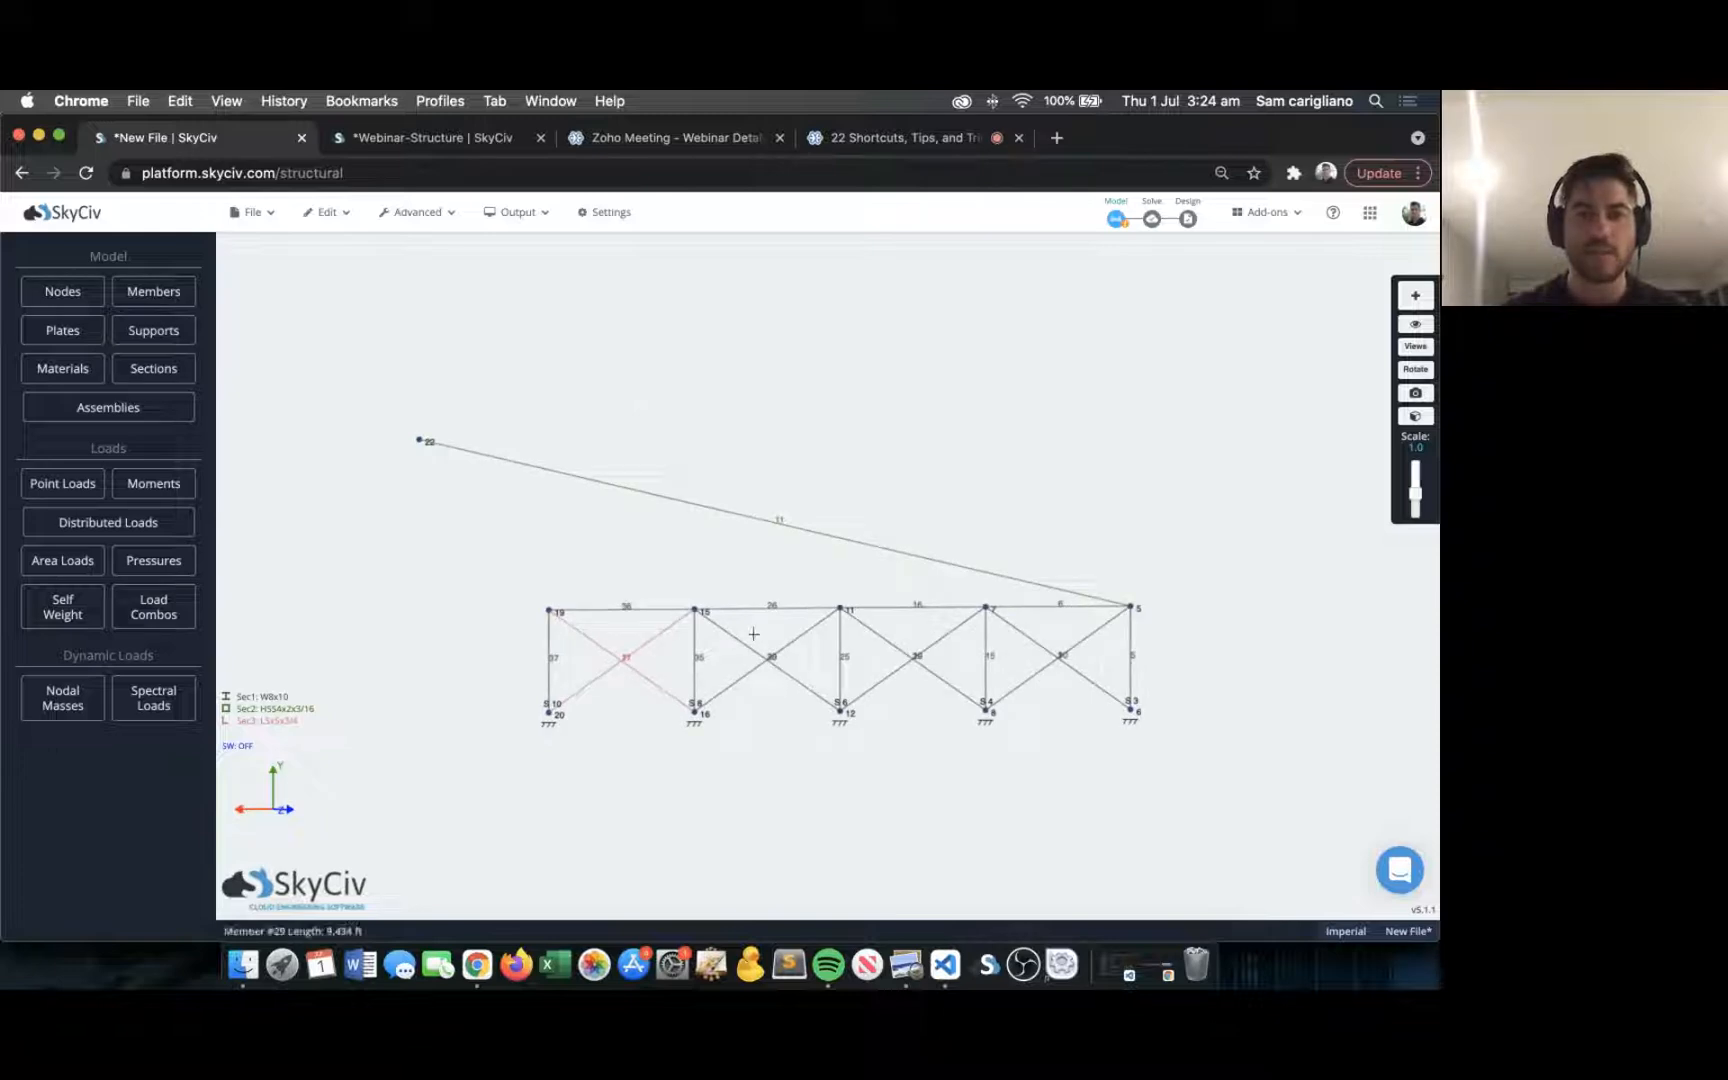
pyautogui.moveTo(901, 623); pyautogui.dragTo(961, 684)
pyautogui.moveTo(1042, 631); pyautogui.dragTo(1070, 694)
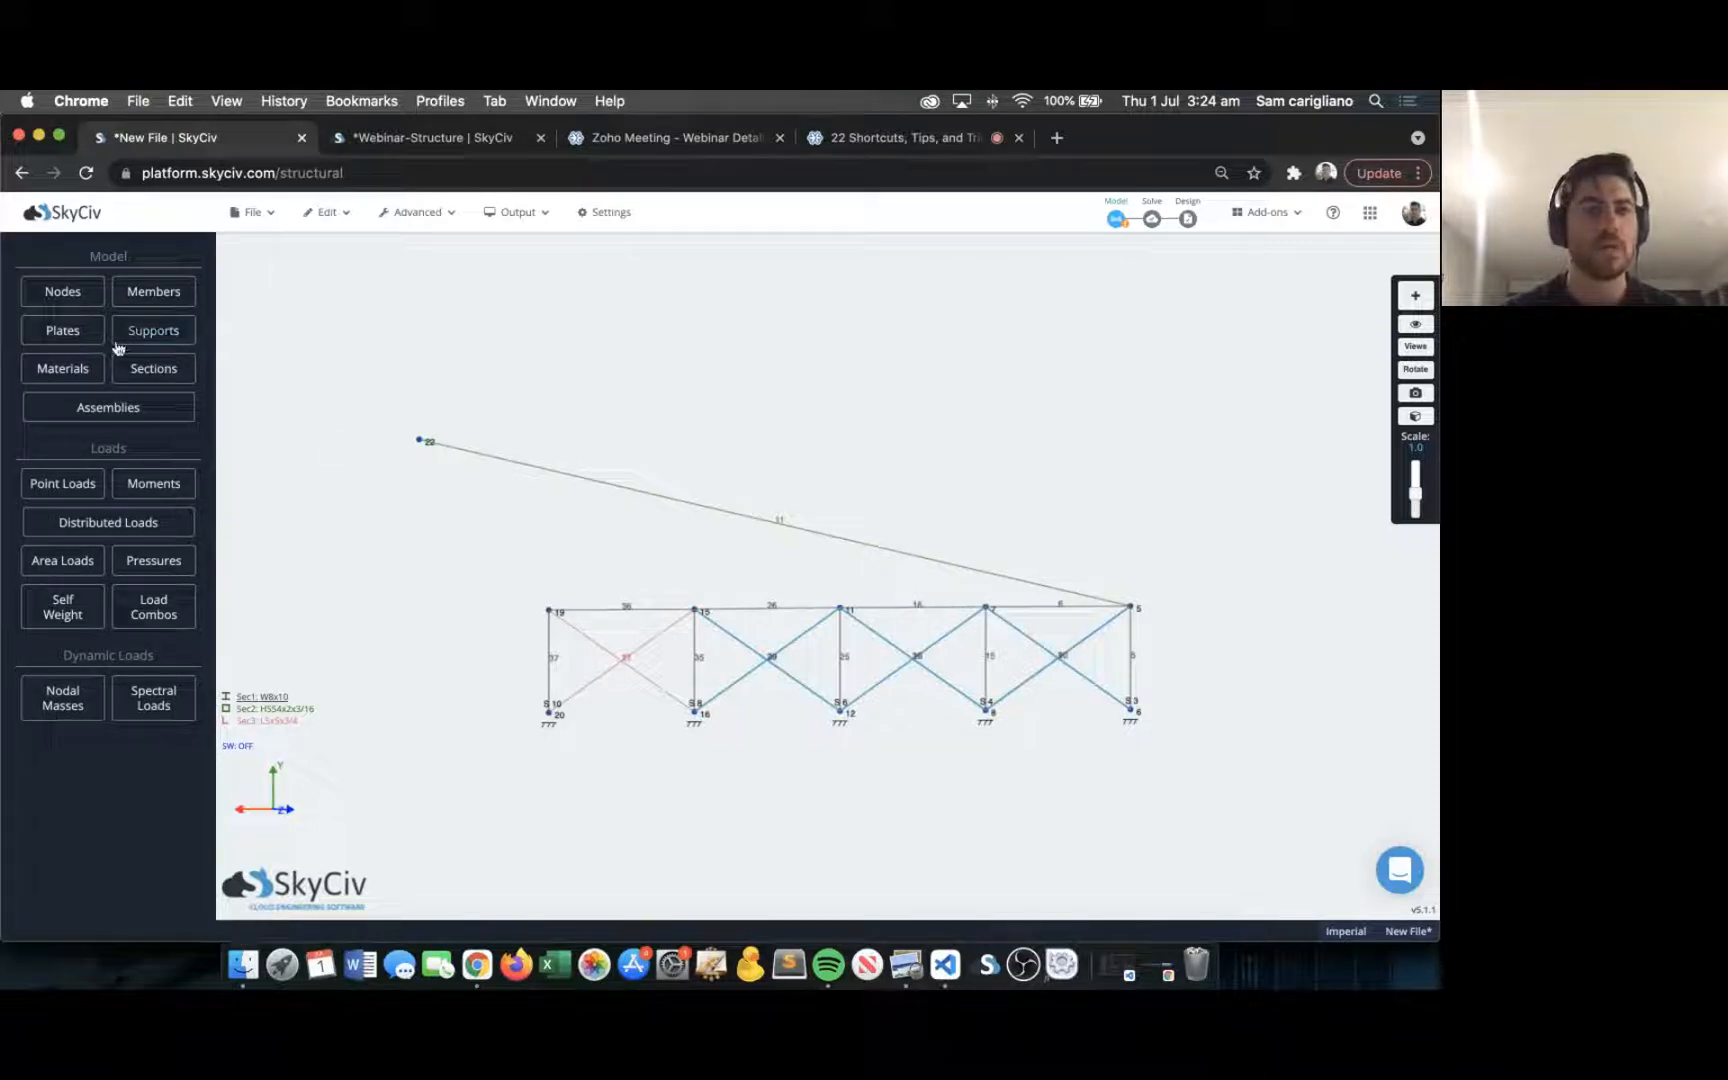
pyautogui.click(155, 293)
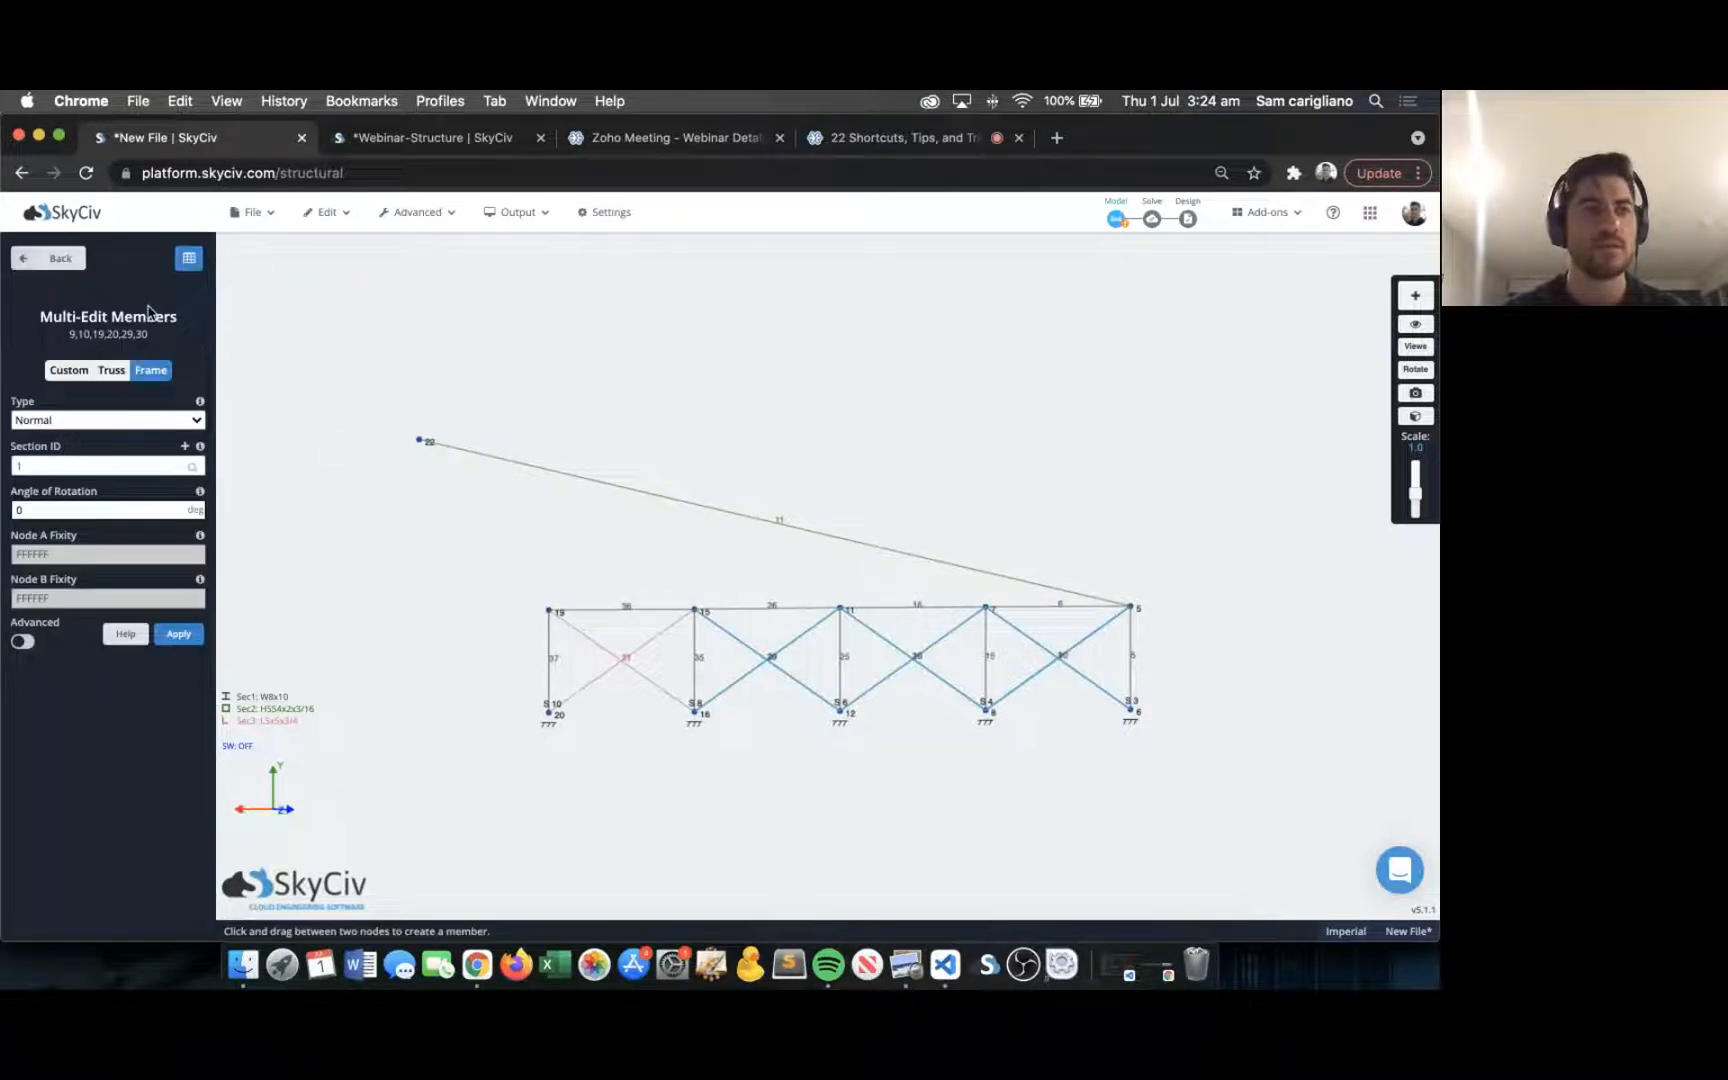
pyautogui.doubleClick(53, 462)
pyautogui.write('3')
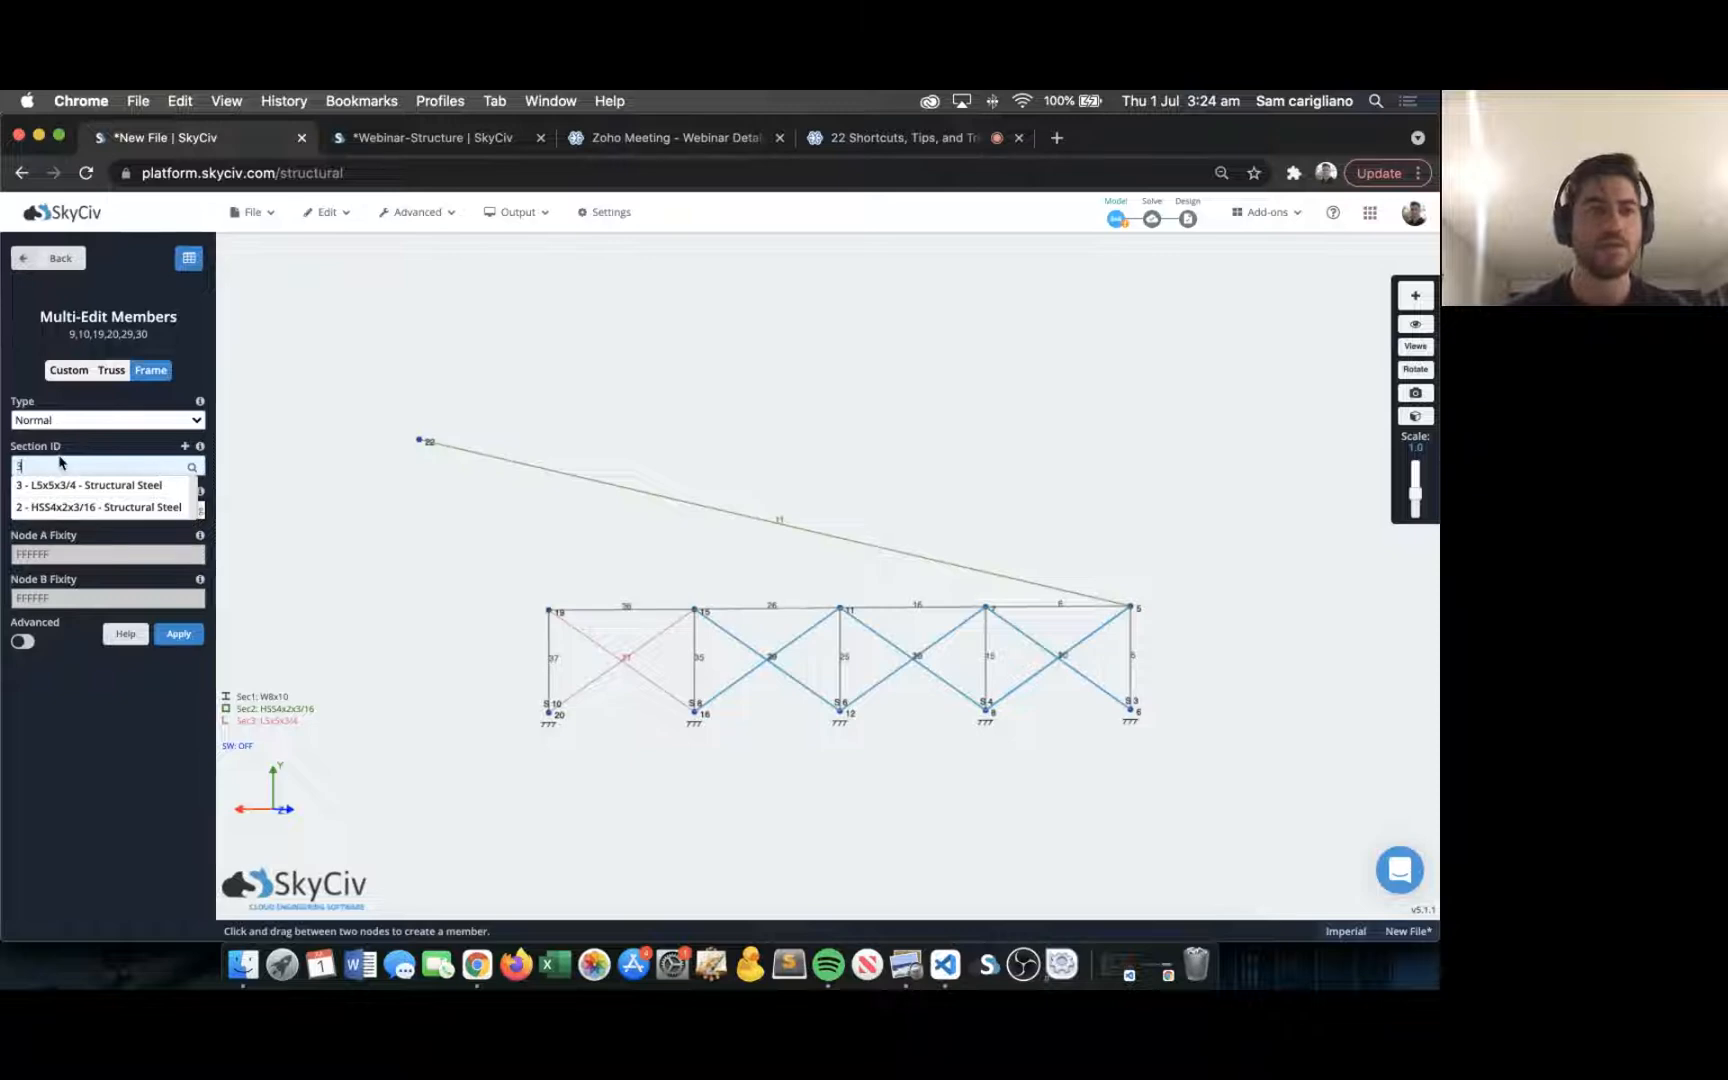
pyautogui.press('Return')
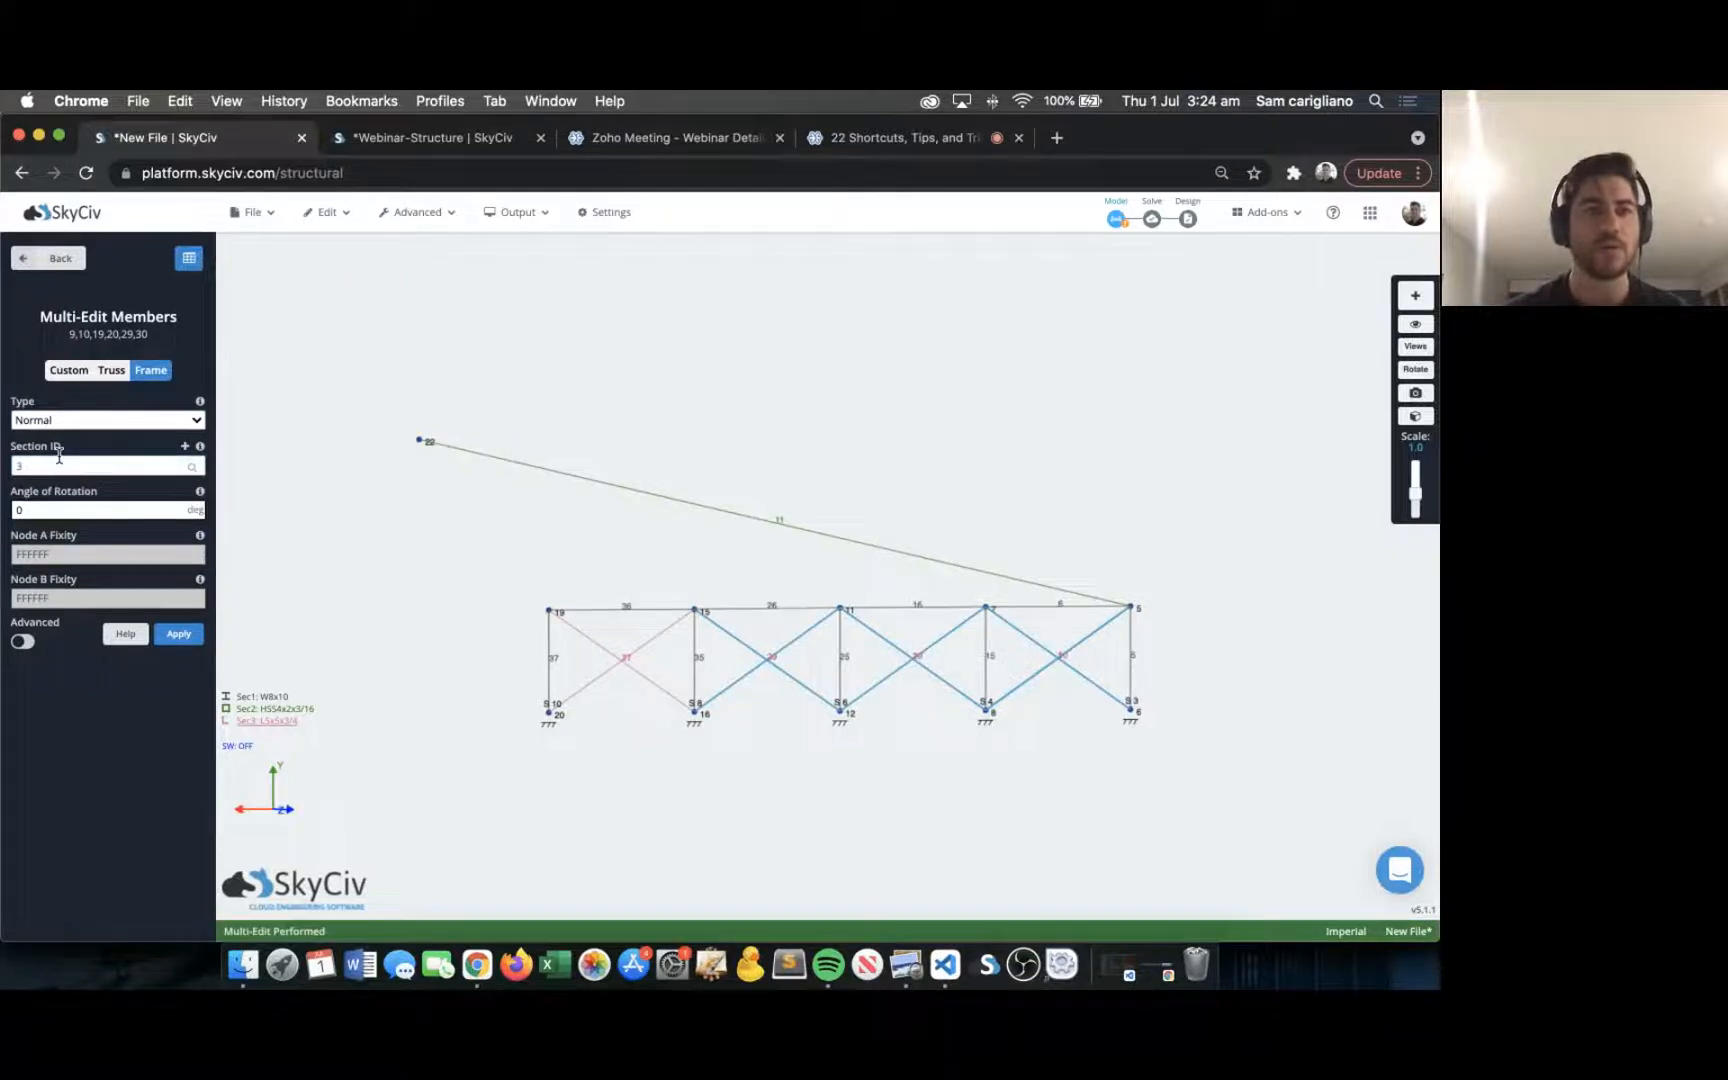
pyautogui.click(181, 634)
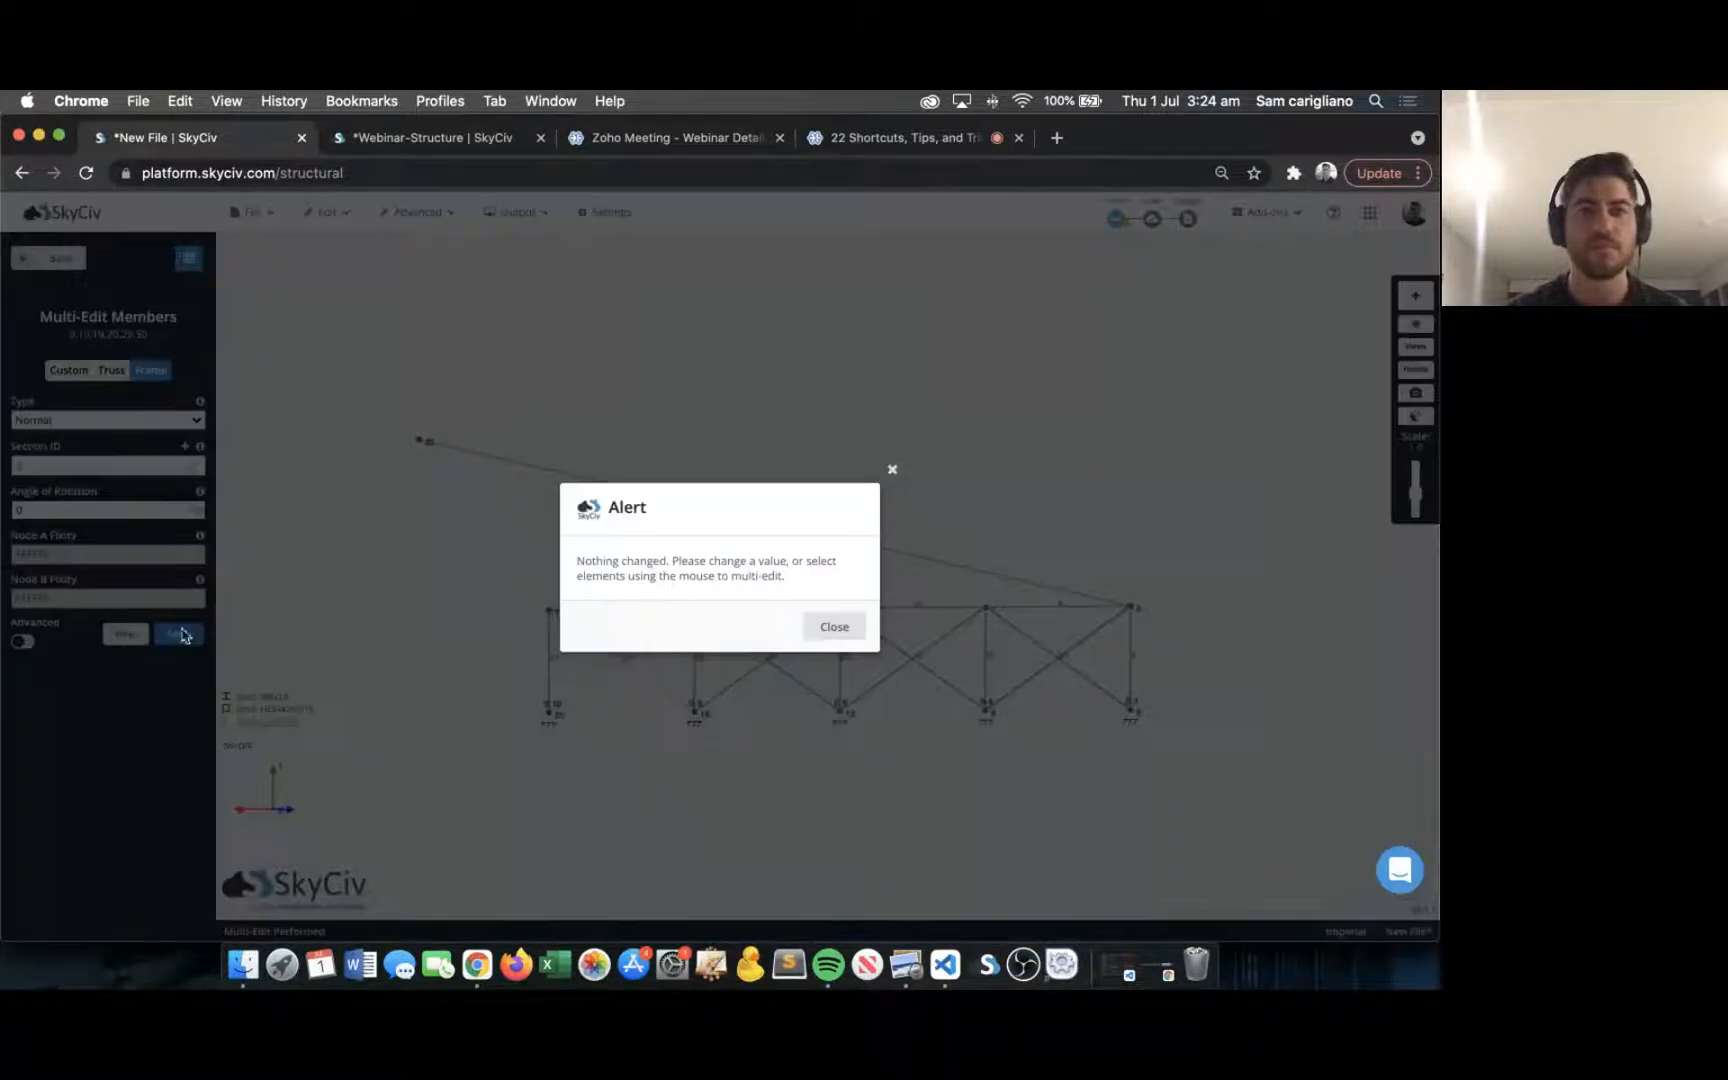
pyautogui.click(834, 627)
pyautogui.moveTo(1113, 354); pyautogui.dragTo(758, 406)
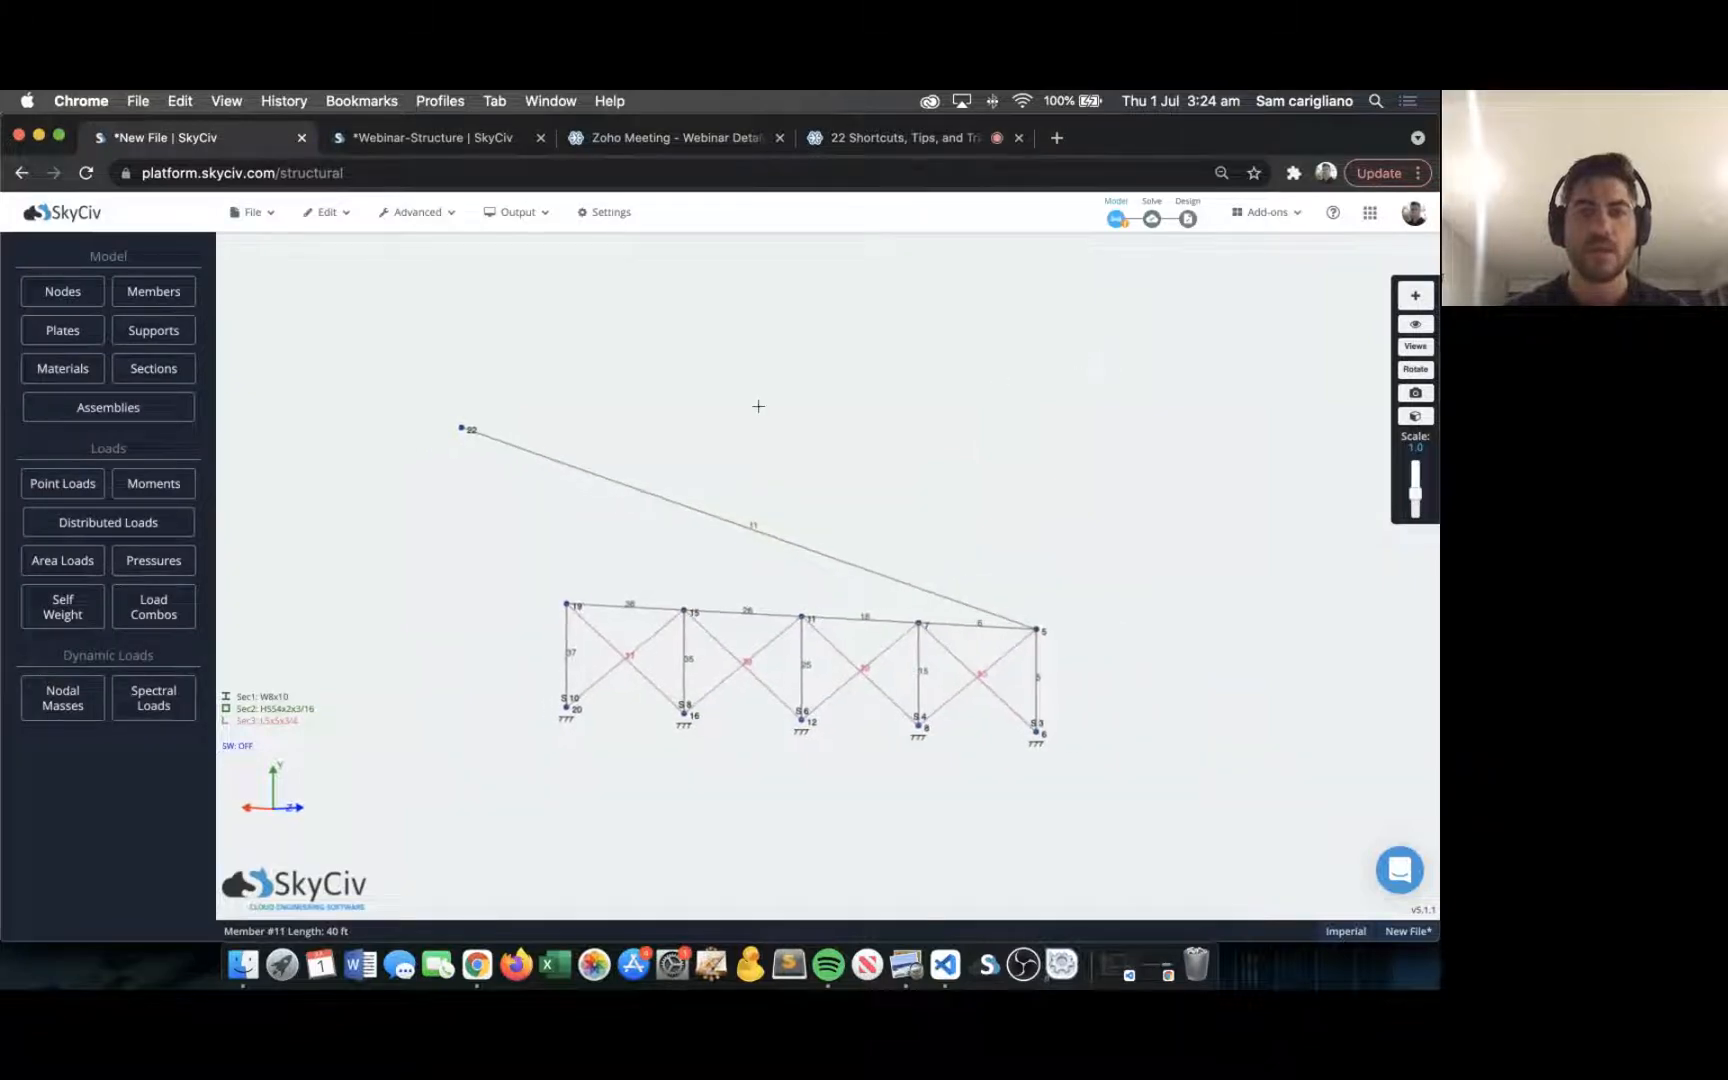
# Show all hidden parts of the structure again.
pyautogui.rightClick(905, 342)
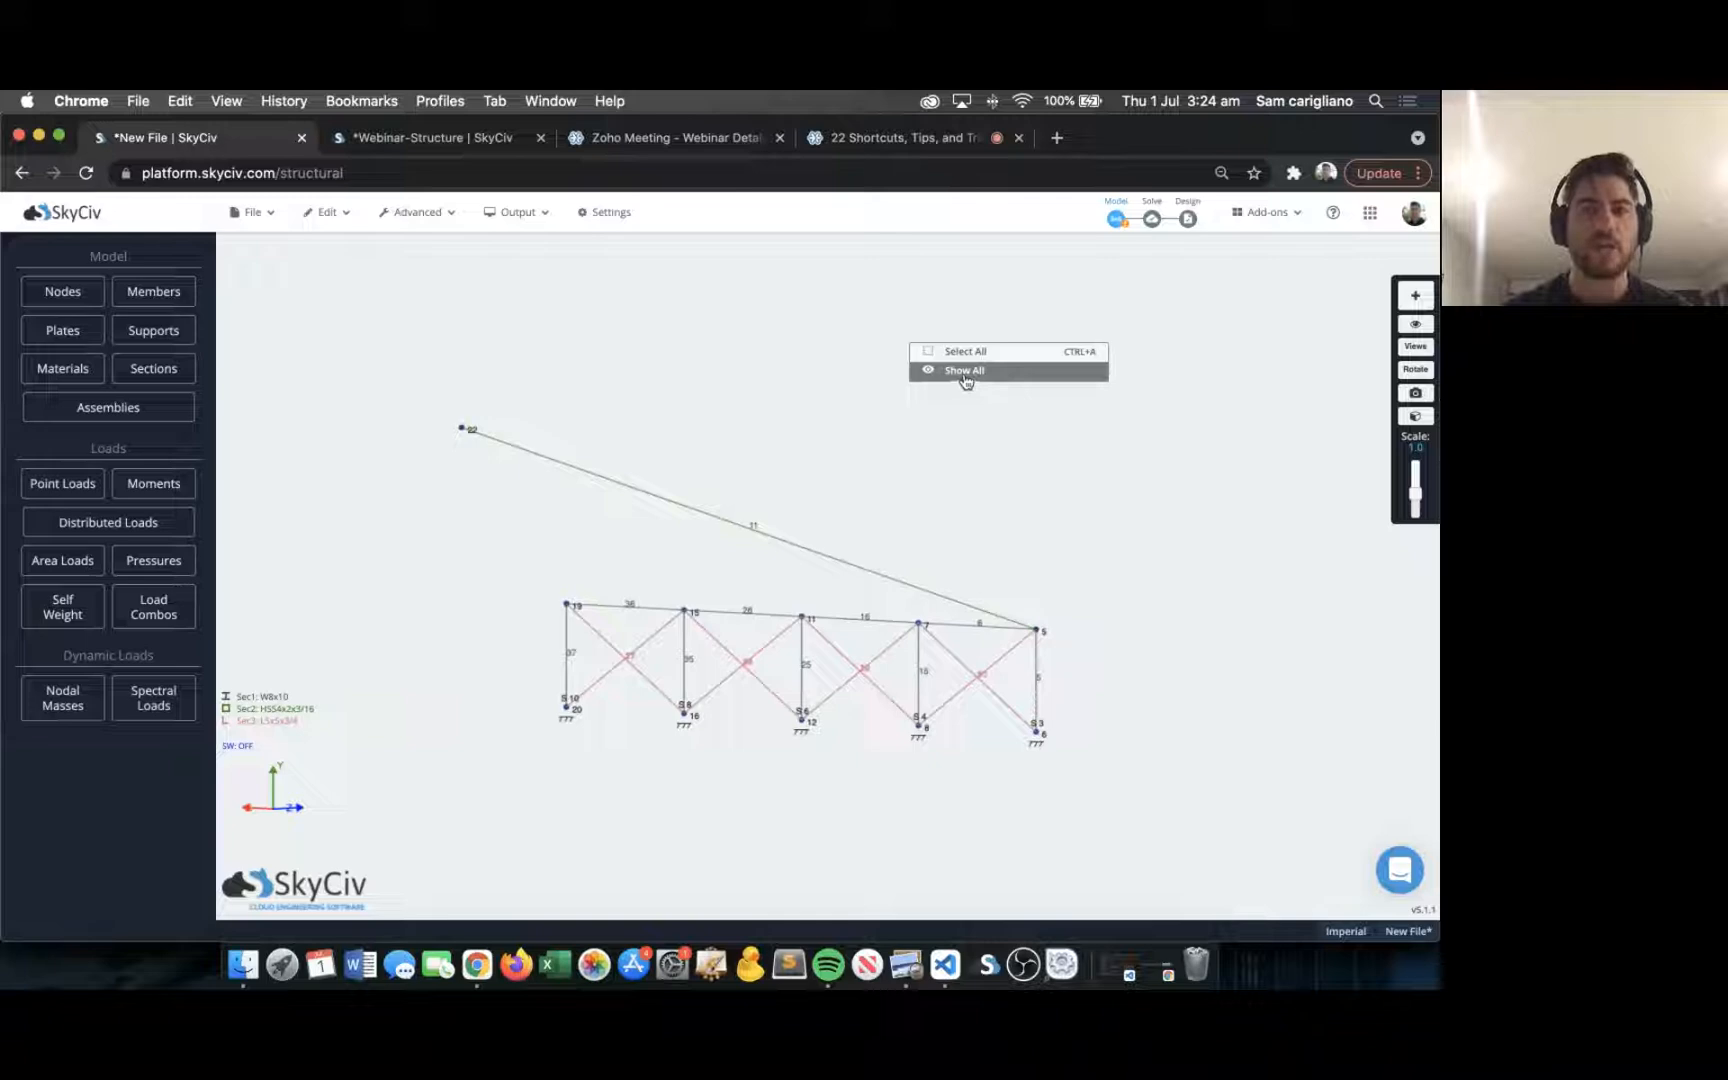
pyautogui.click(965, 372)
pyautogui.moveTo(1125, 372); pyautogui.dragTo(733, 378)
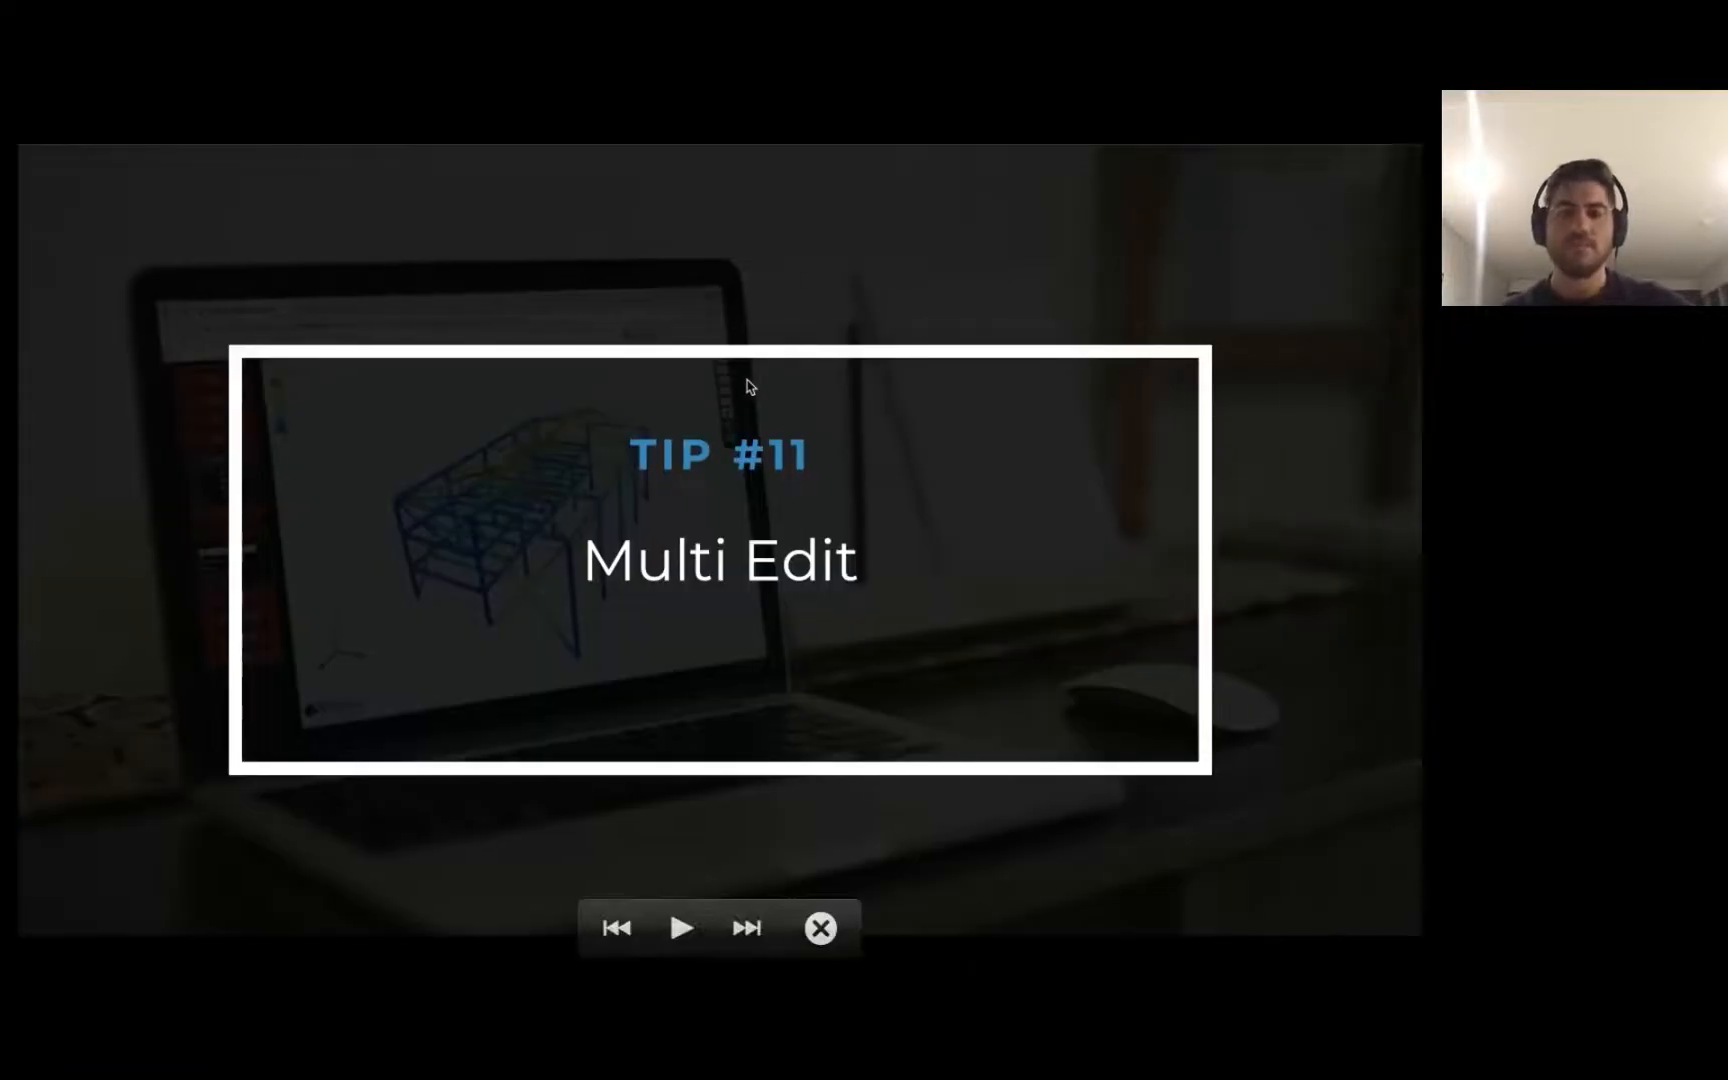
pyautogui.press('Right')
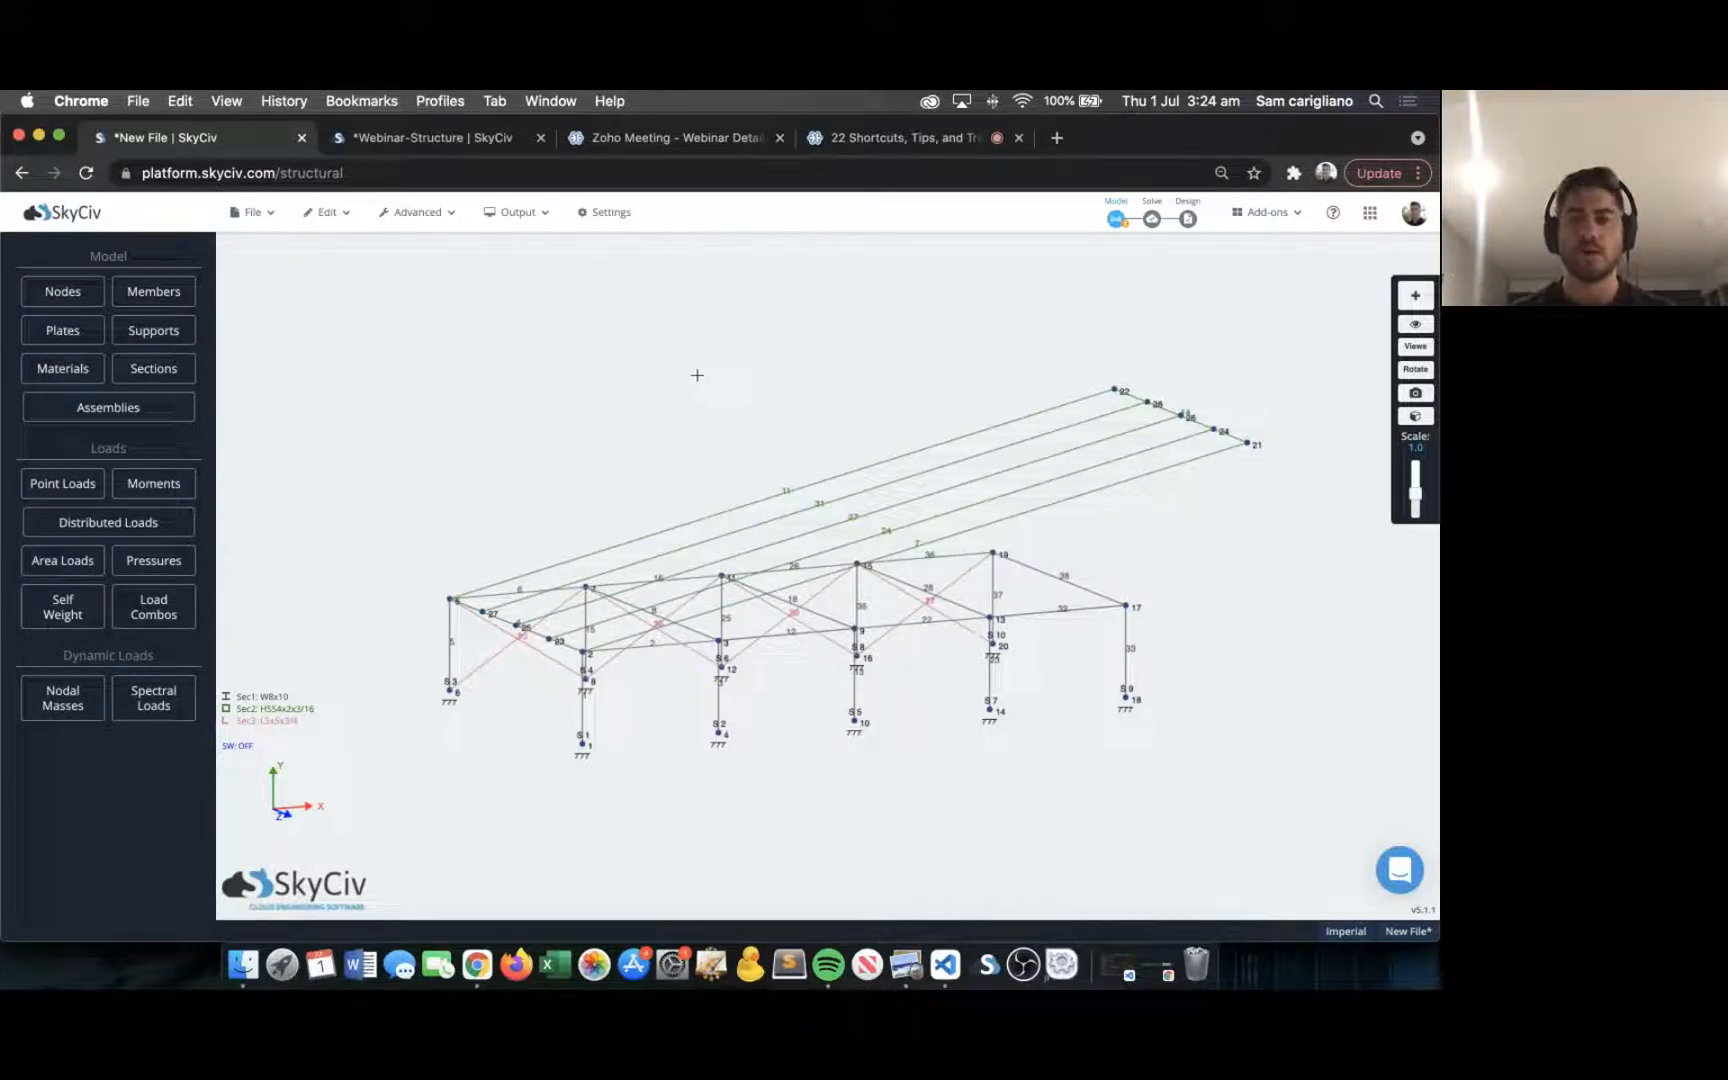
pyautogui.moveTo(629, 764)
pyautogui.mouseDown()
pyautogui.moveTo(653, 776)
pyautogui.moveTo(609, 770)
pyautogui.mouseUp()
pyautogui.scroll(-2, 521, 465)
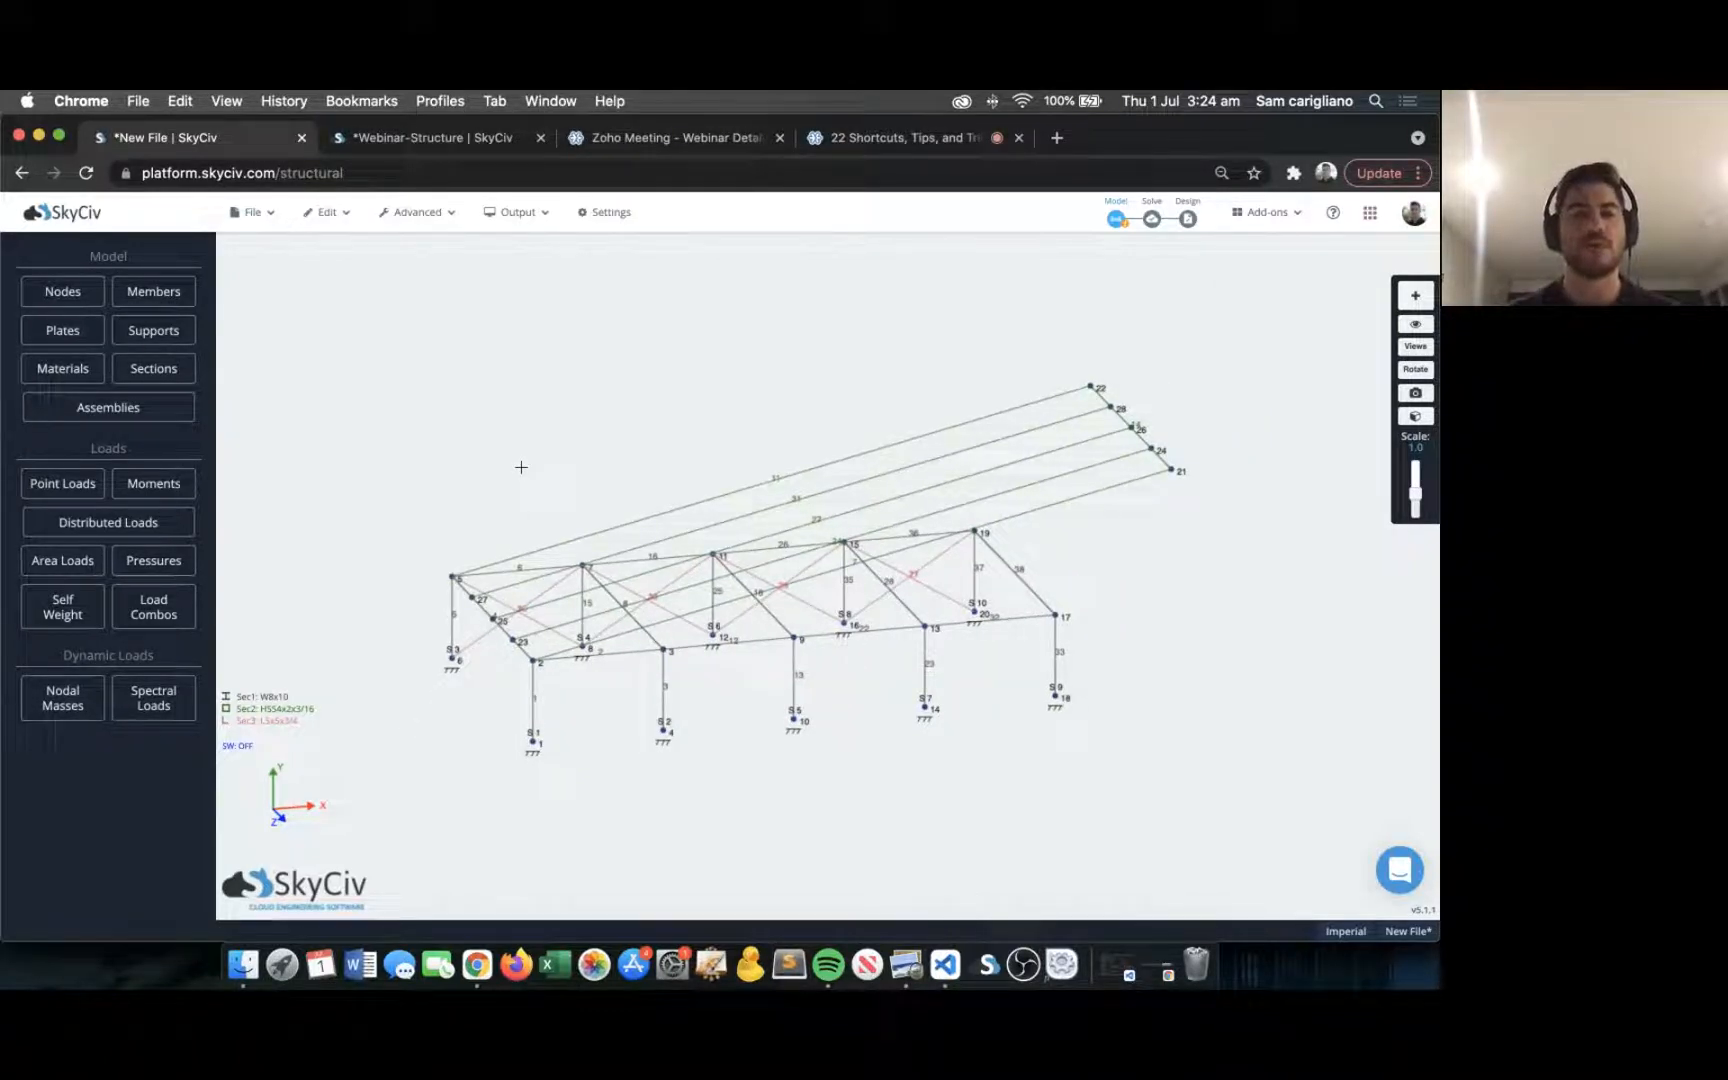
pyautogui.moveTo(521, 467); pyautogui.dragTo(547, 467)
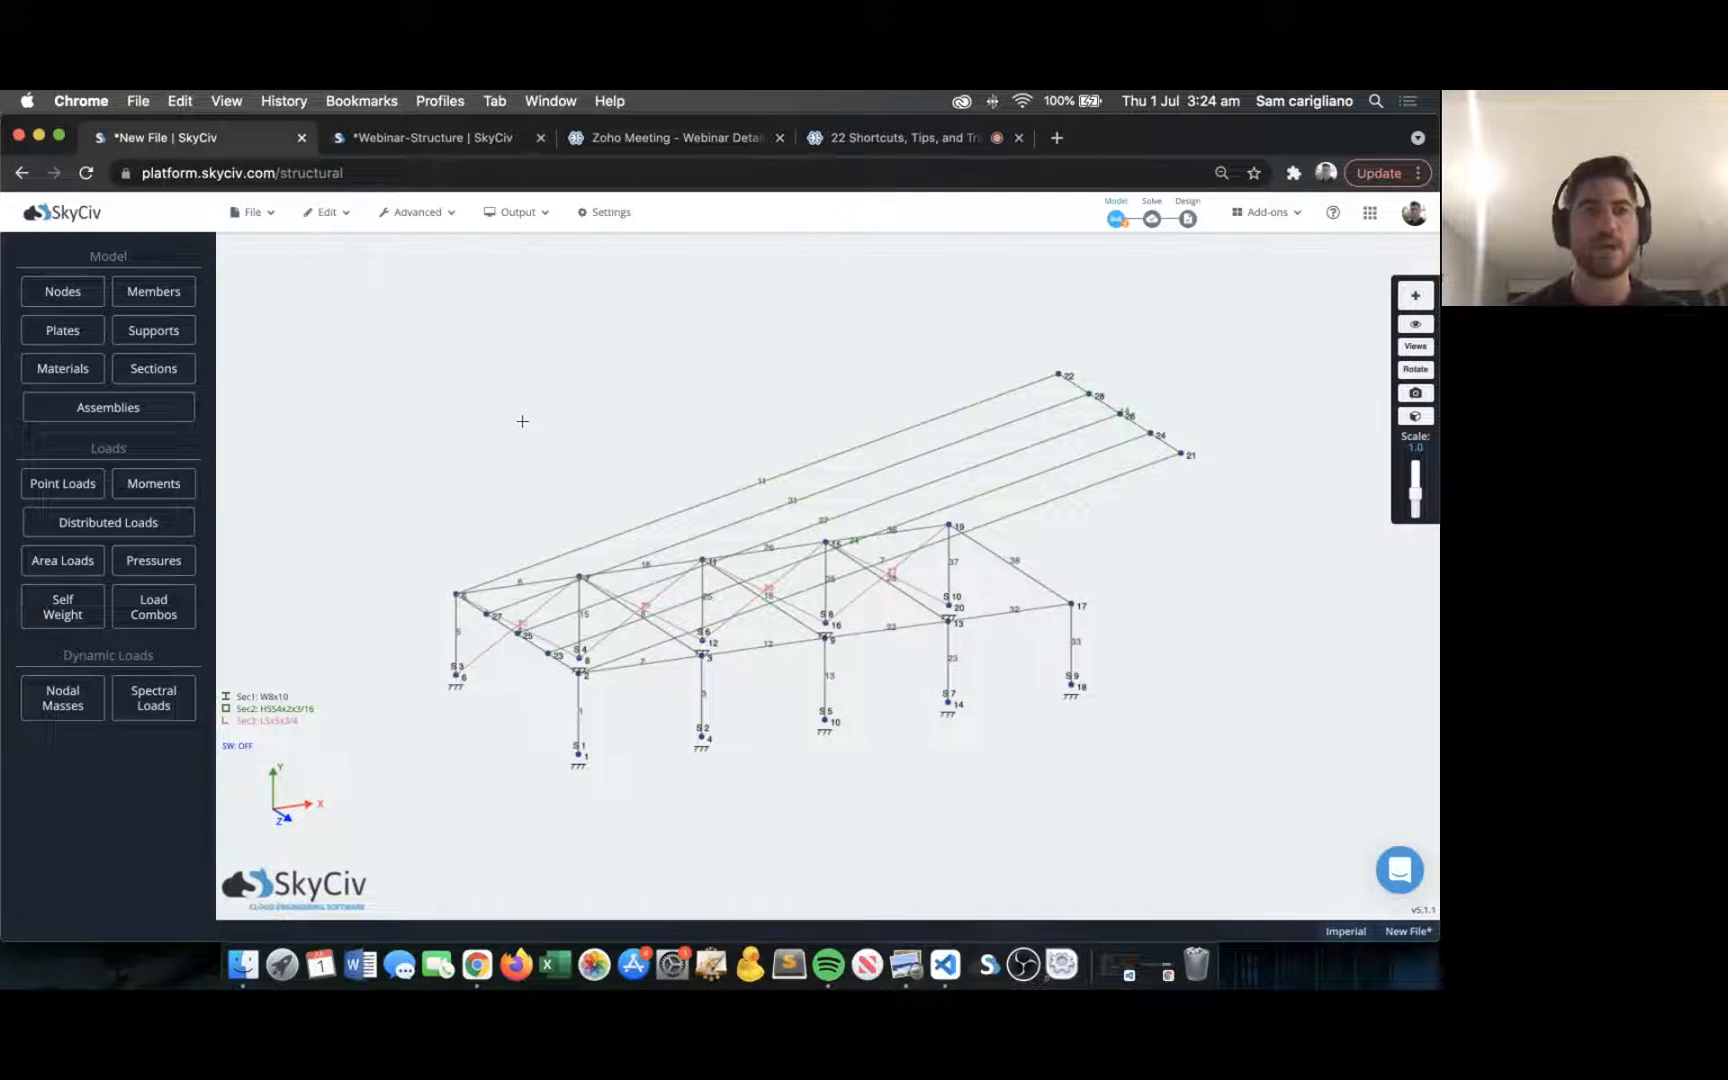
# Auto-group the members by material, direction and section, add the results to the model's groups, and delete the empty group row.
pyautogui.moveTo(415, 226)
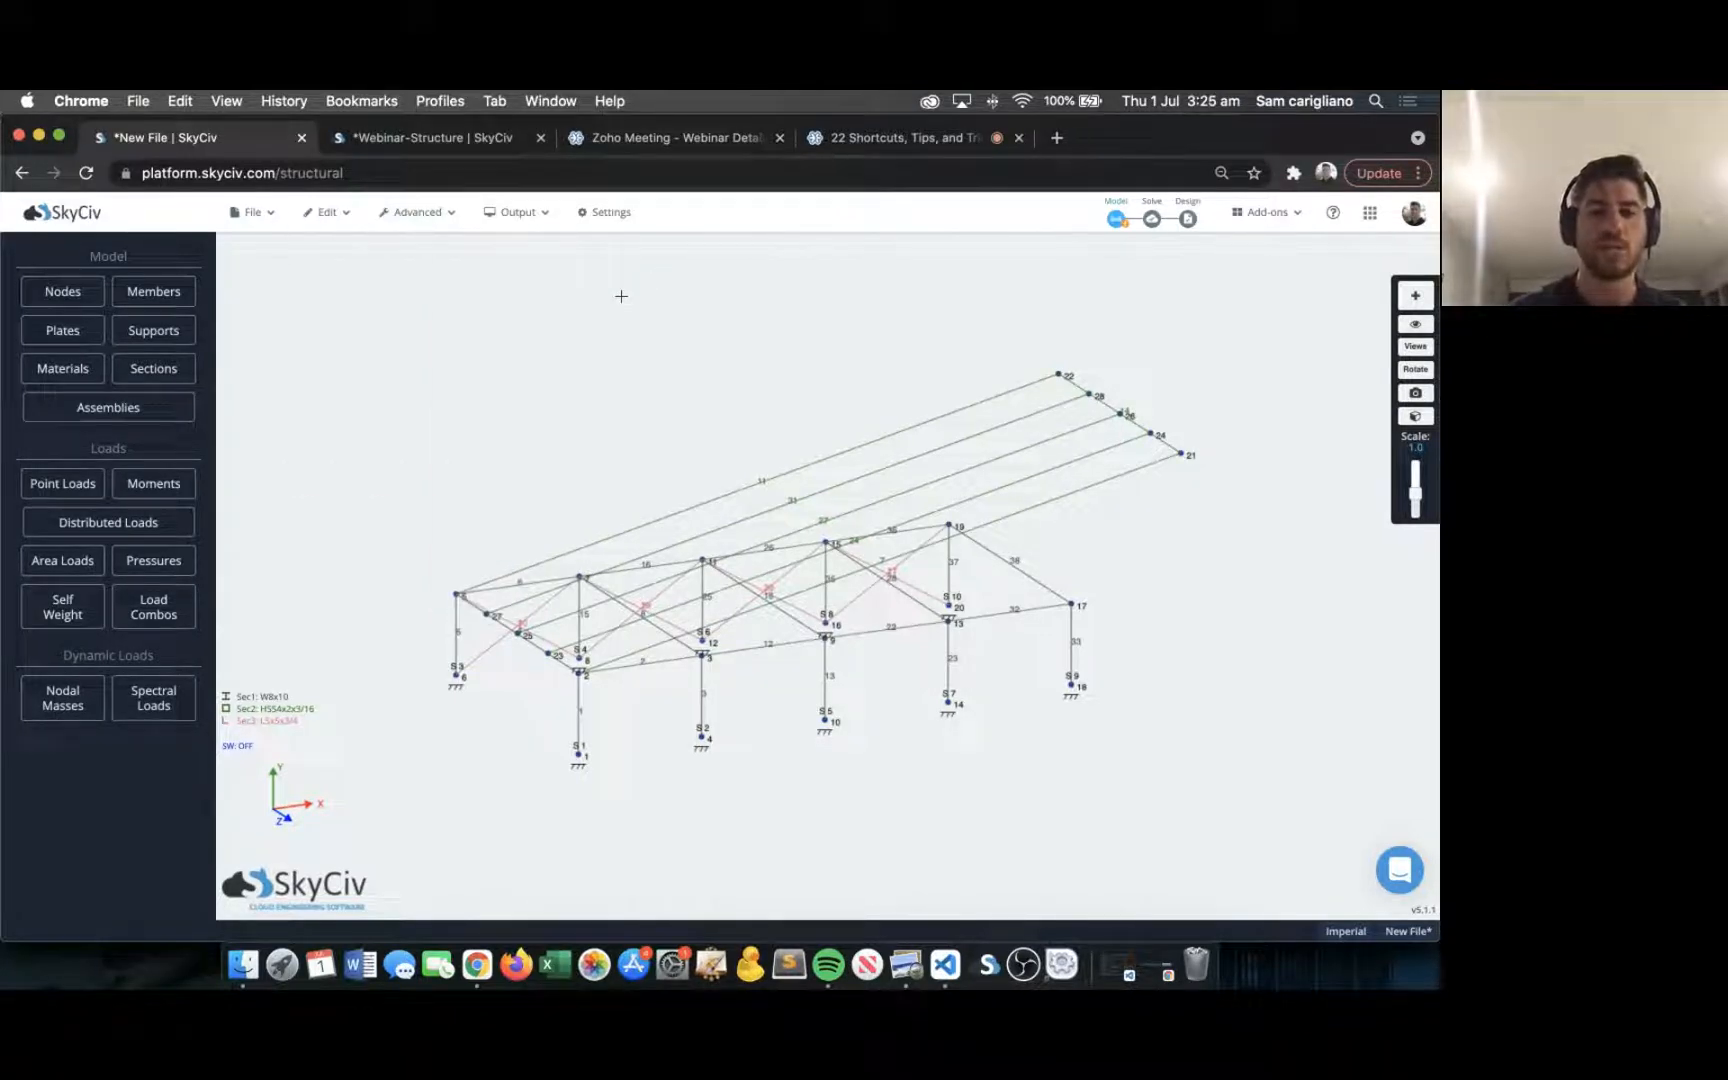
pyautogui.press('g')
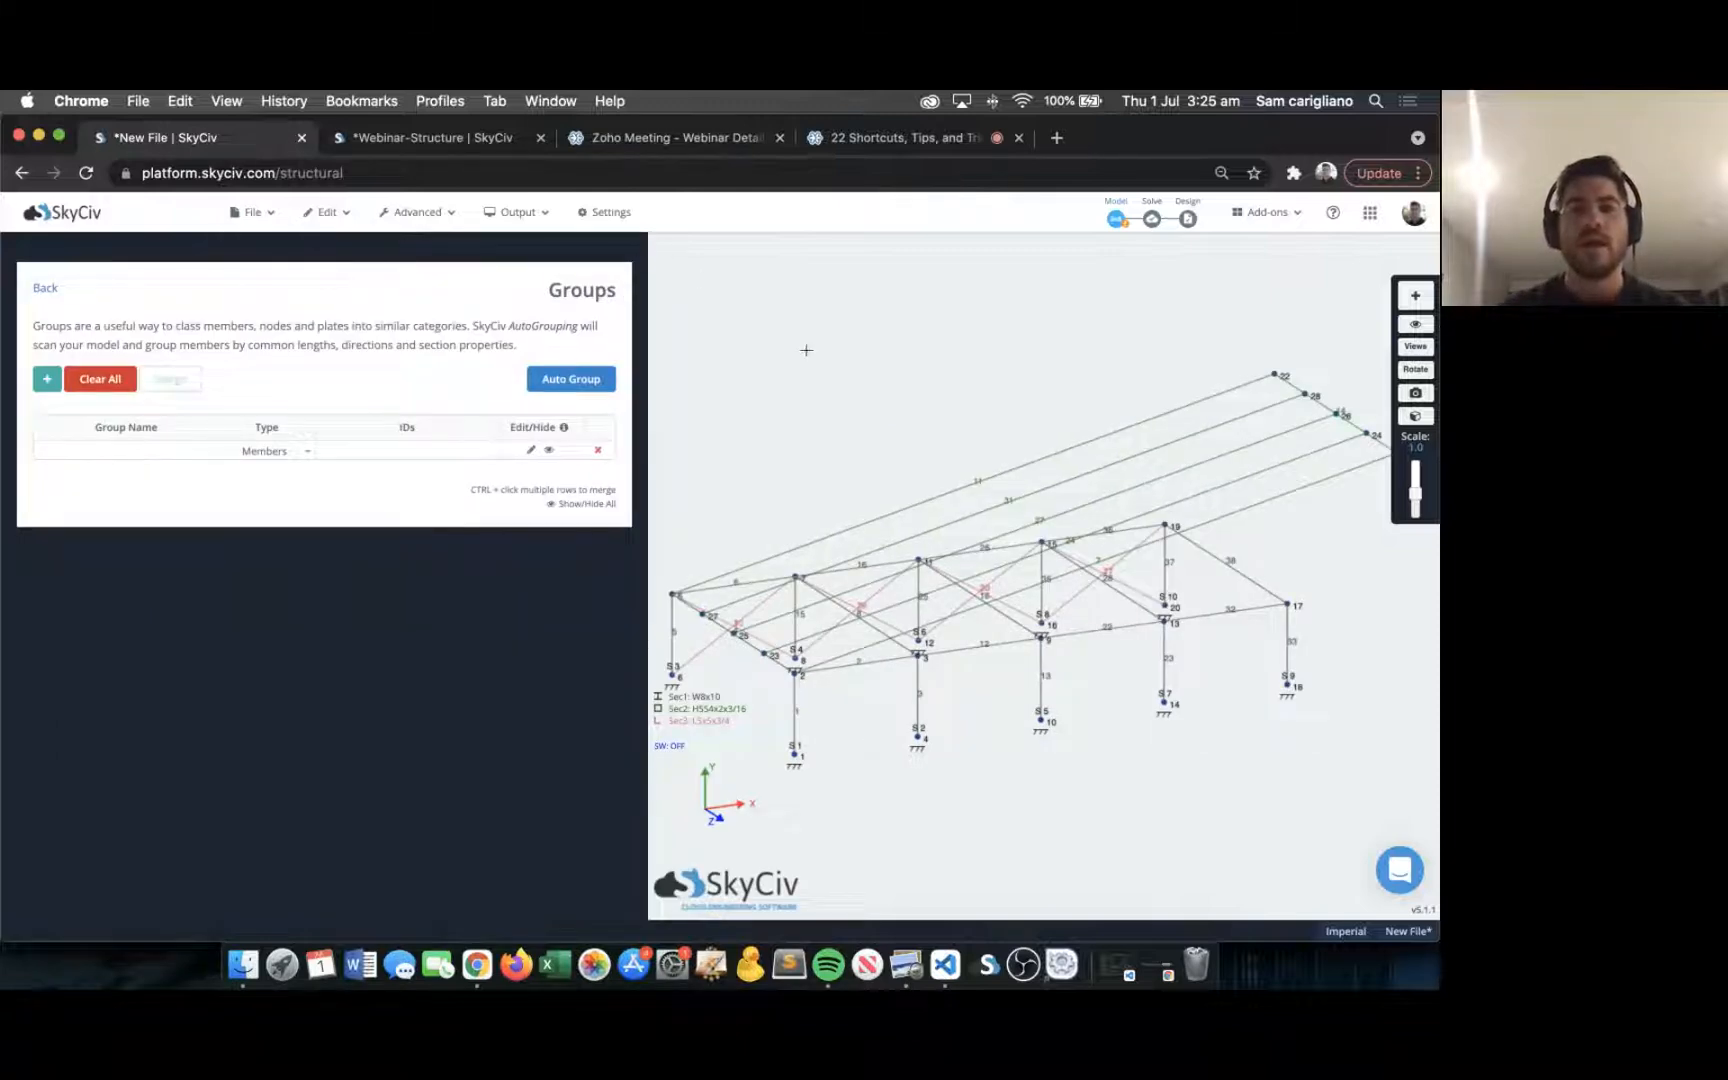
pyautogui.scroll(-2, 835, 360)
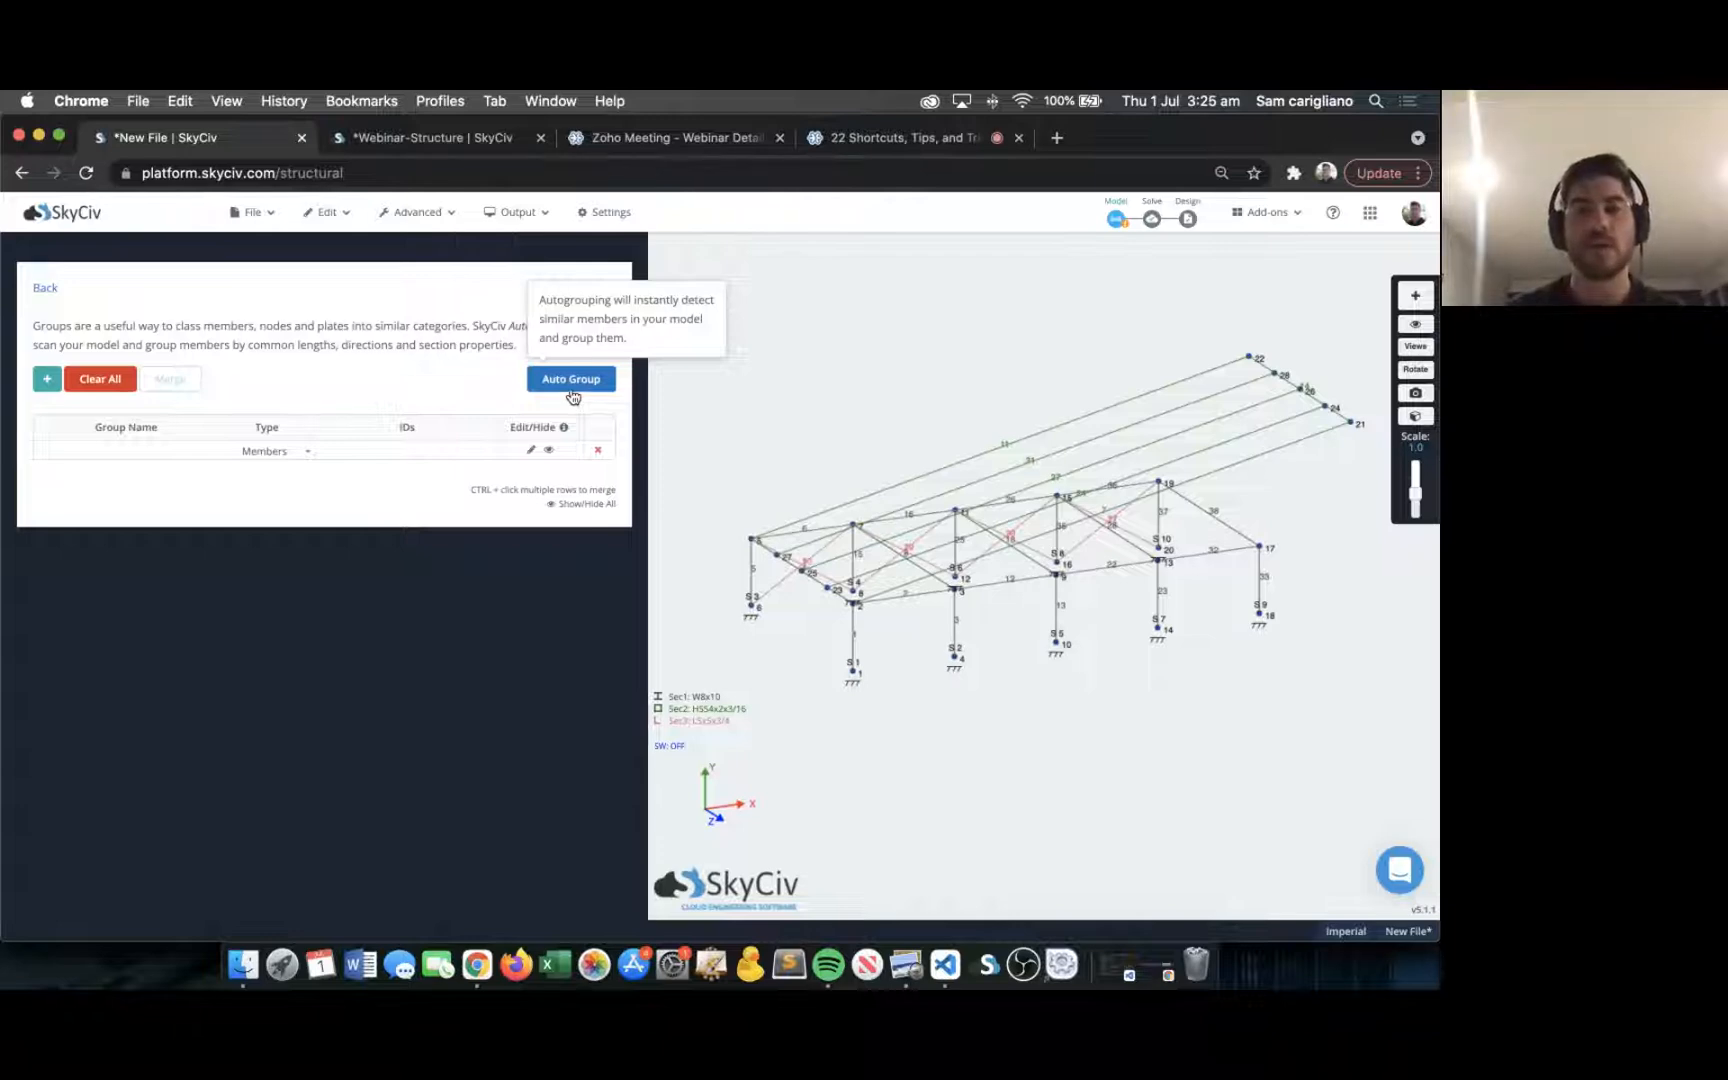
pyautogui.click(571, 380)
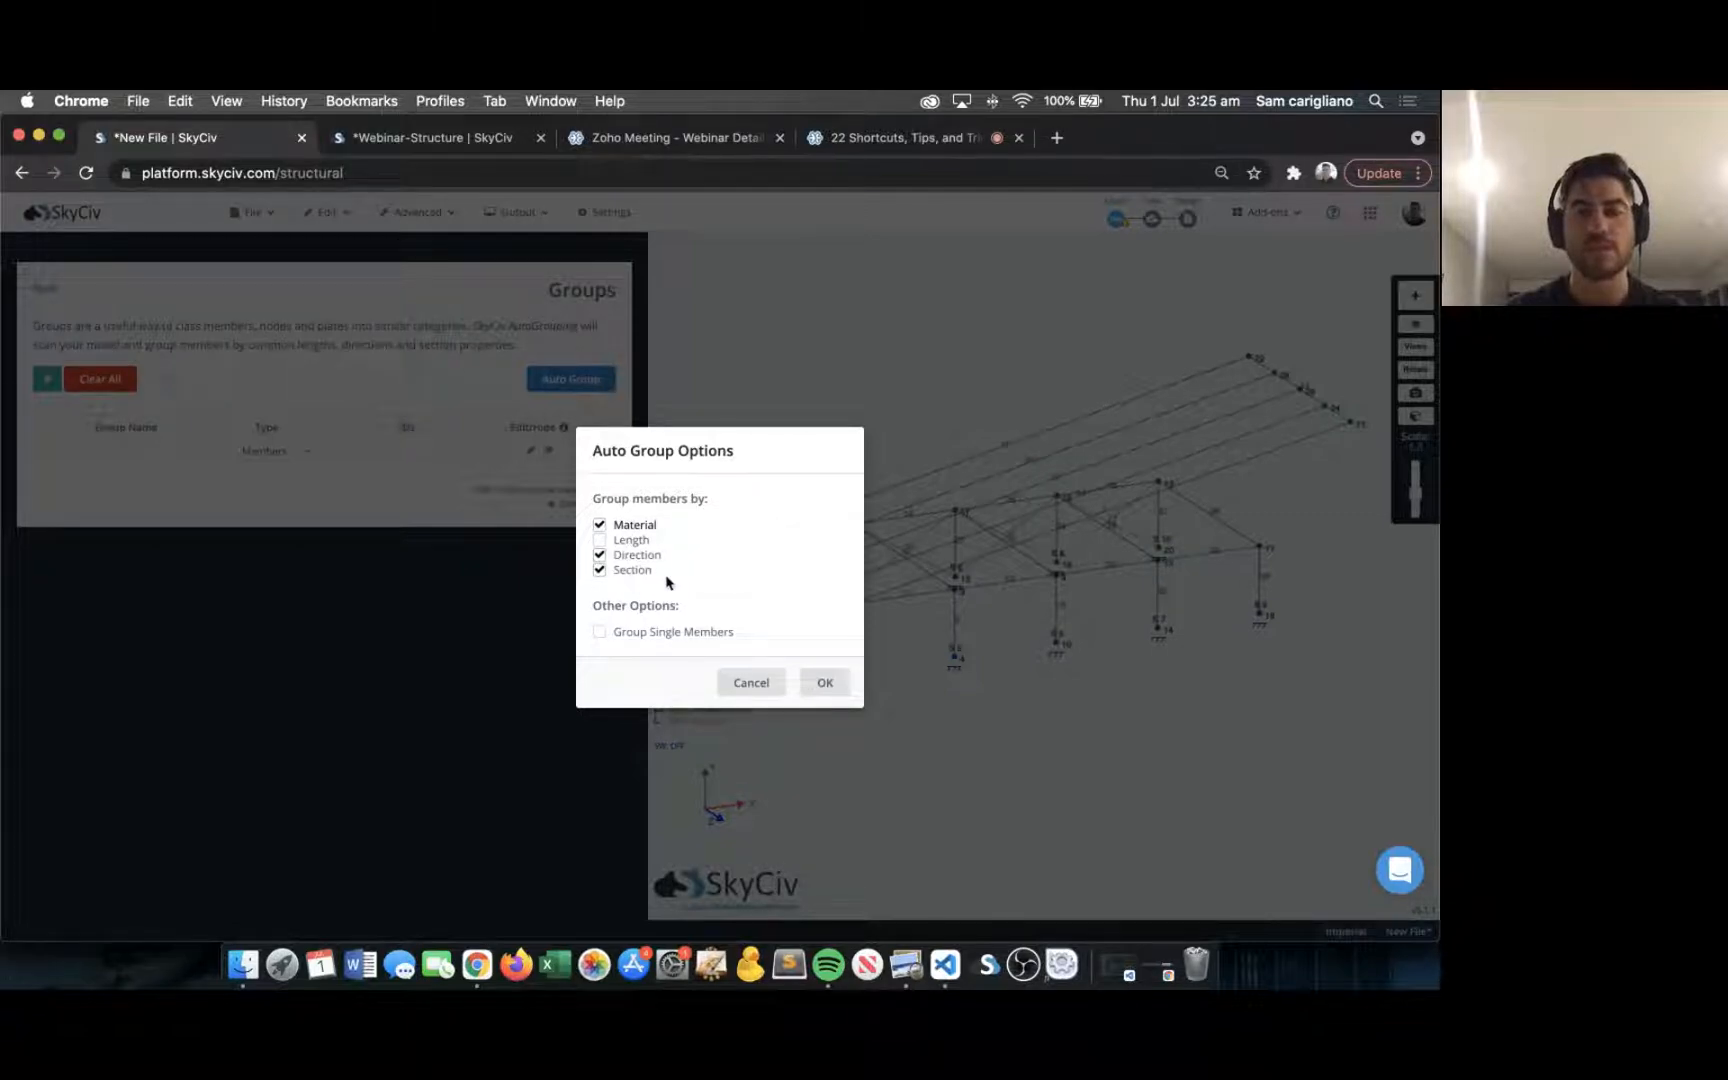
pyautogui.click(843, 684)
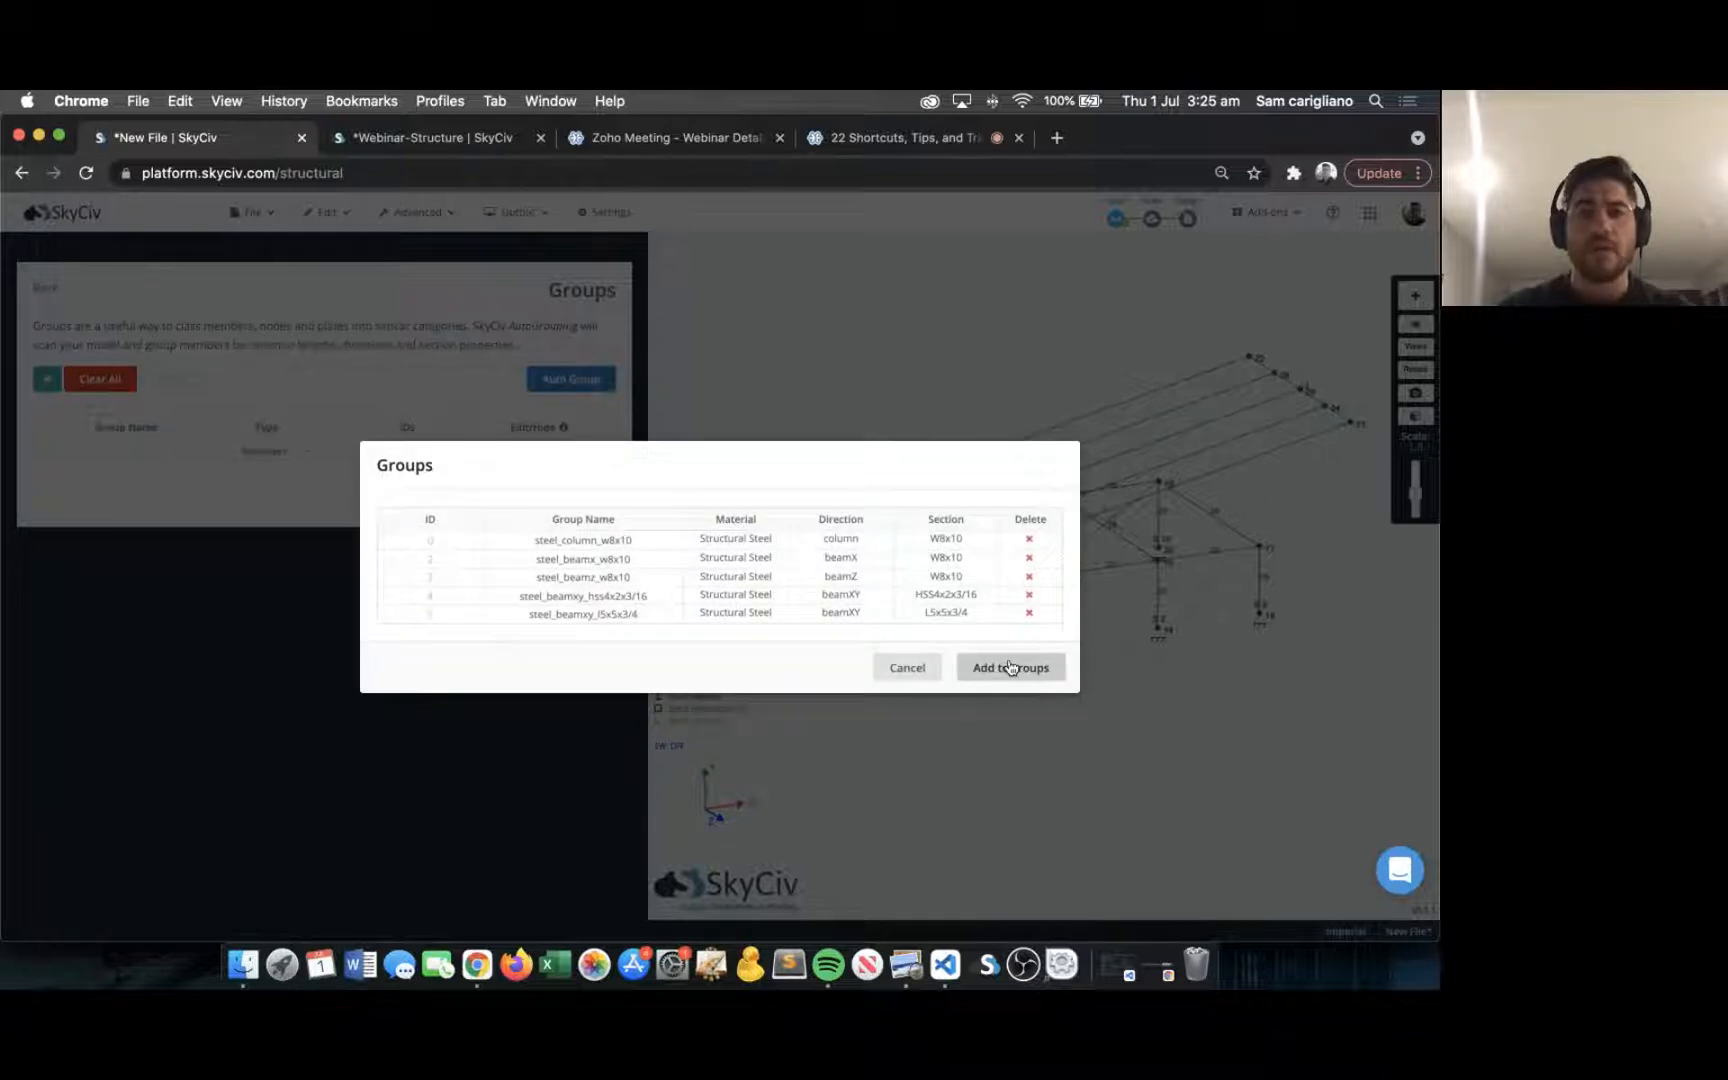
pyautogui.click(1010, 667)
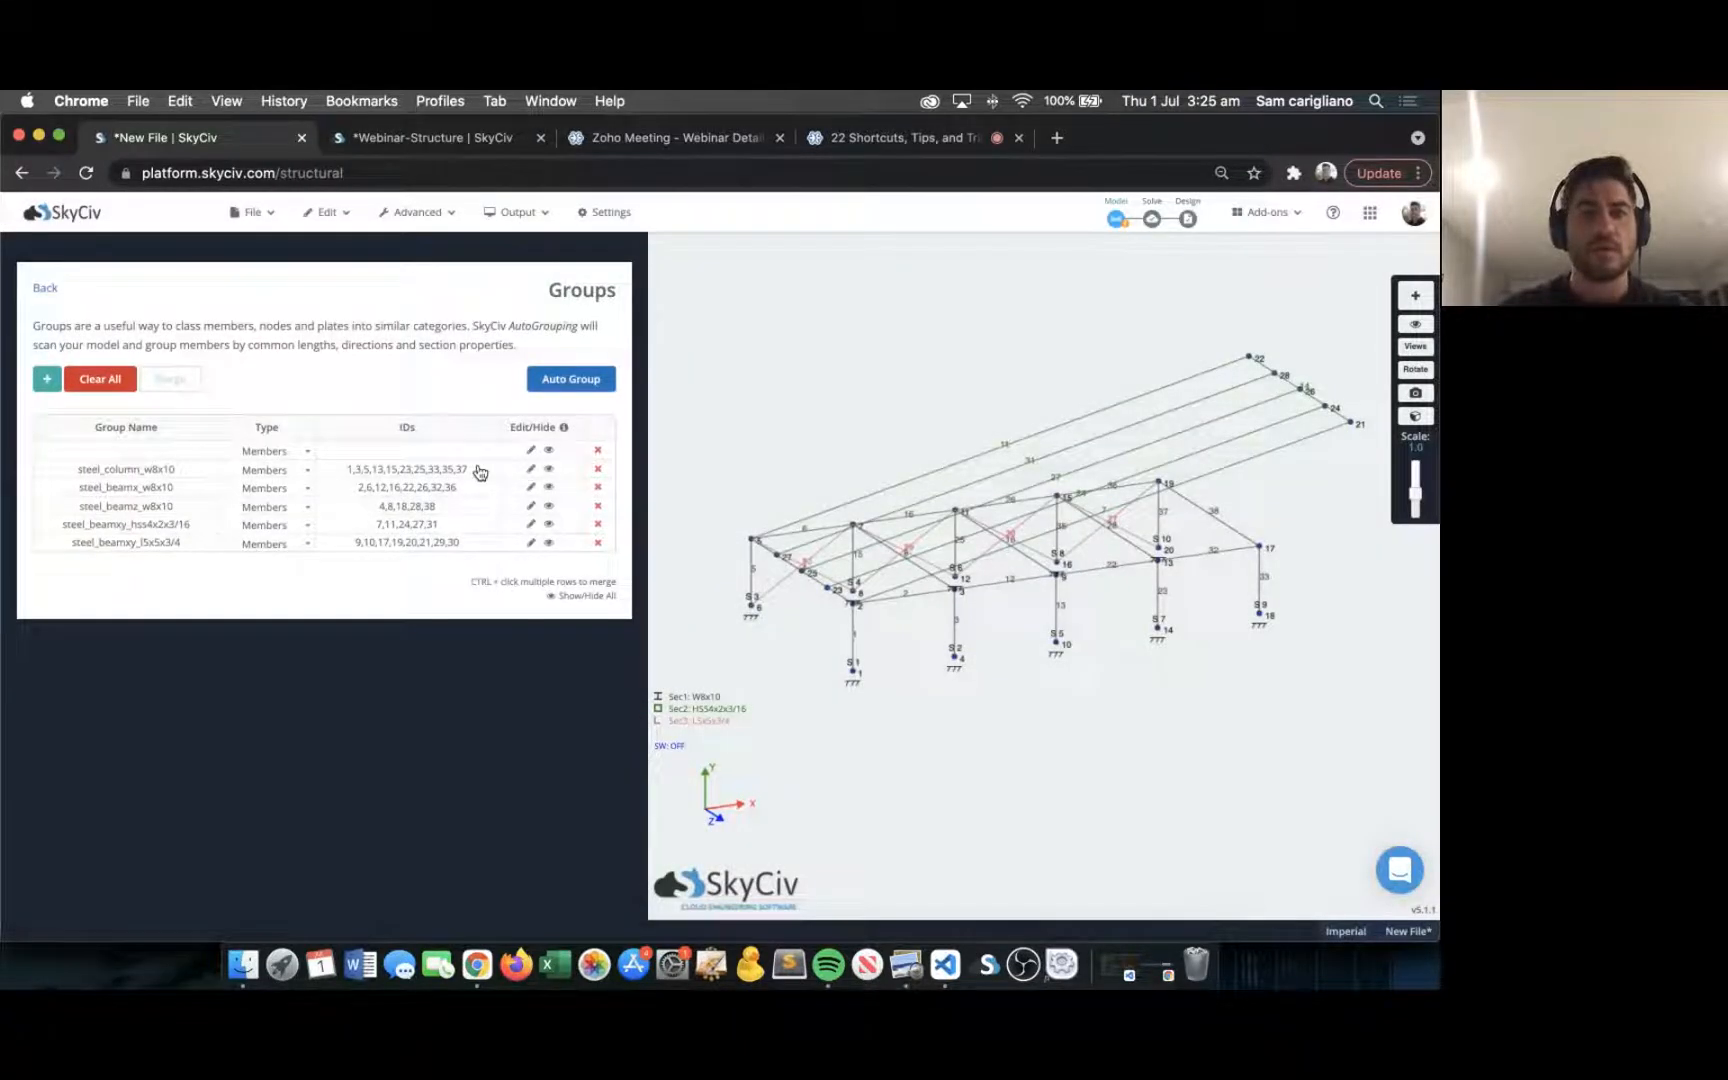
pyautogui.click(598, 452)
# Highlight each member group in turn, from the W8x10 columns and beams to the HSS4x2x3/16 roof members and L5x5x3/4 braces, to examine its members.
pyautogui.doubleClick(137, 451)
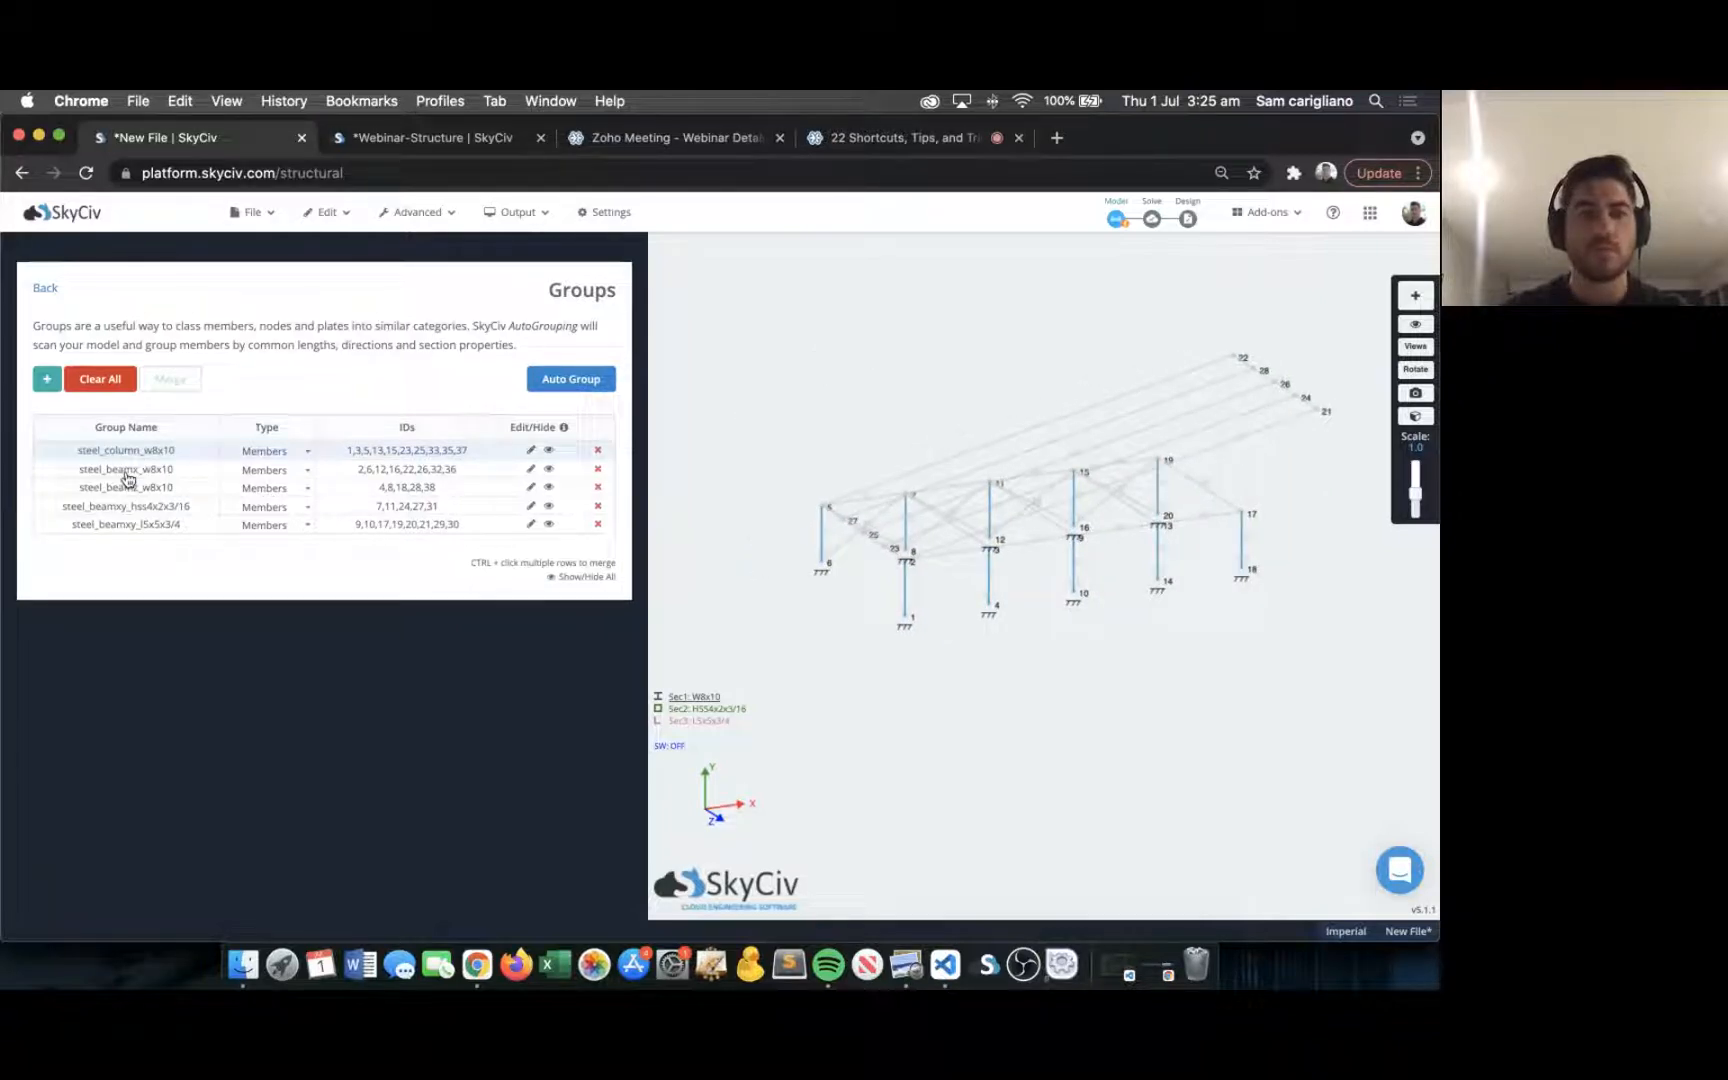
pyautogui.doubleClick(126, 470)
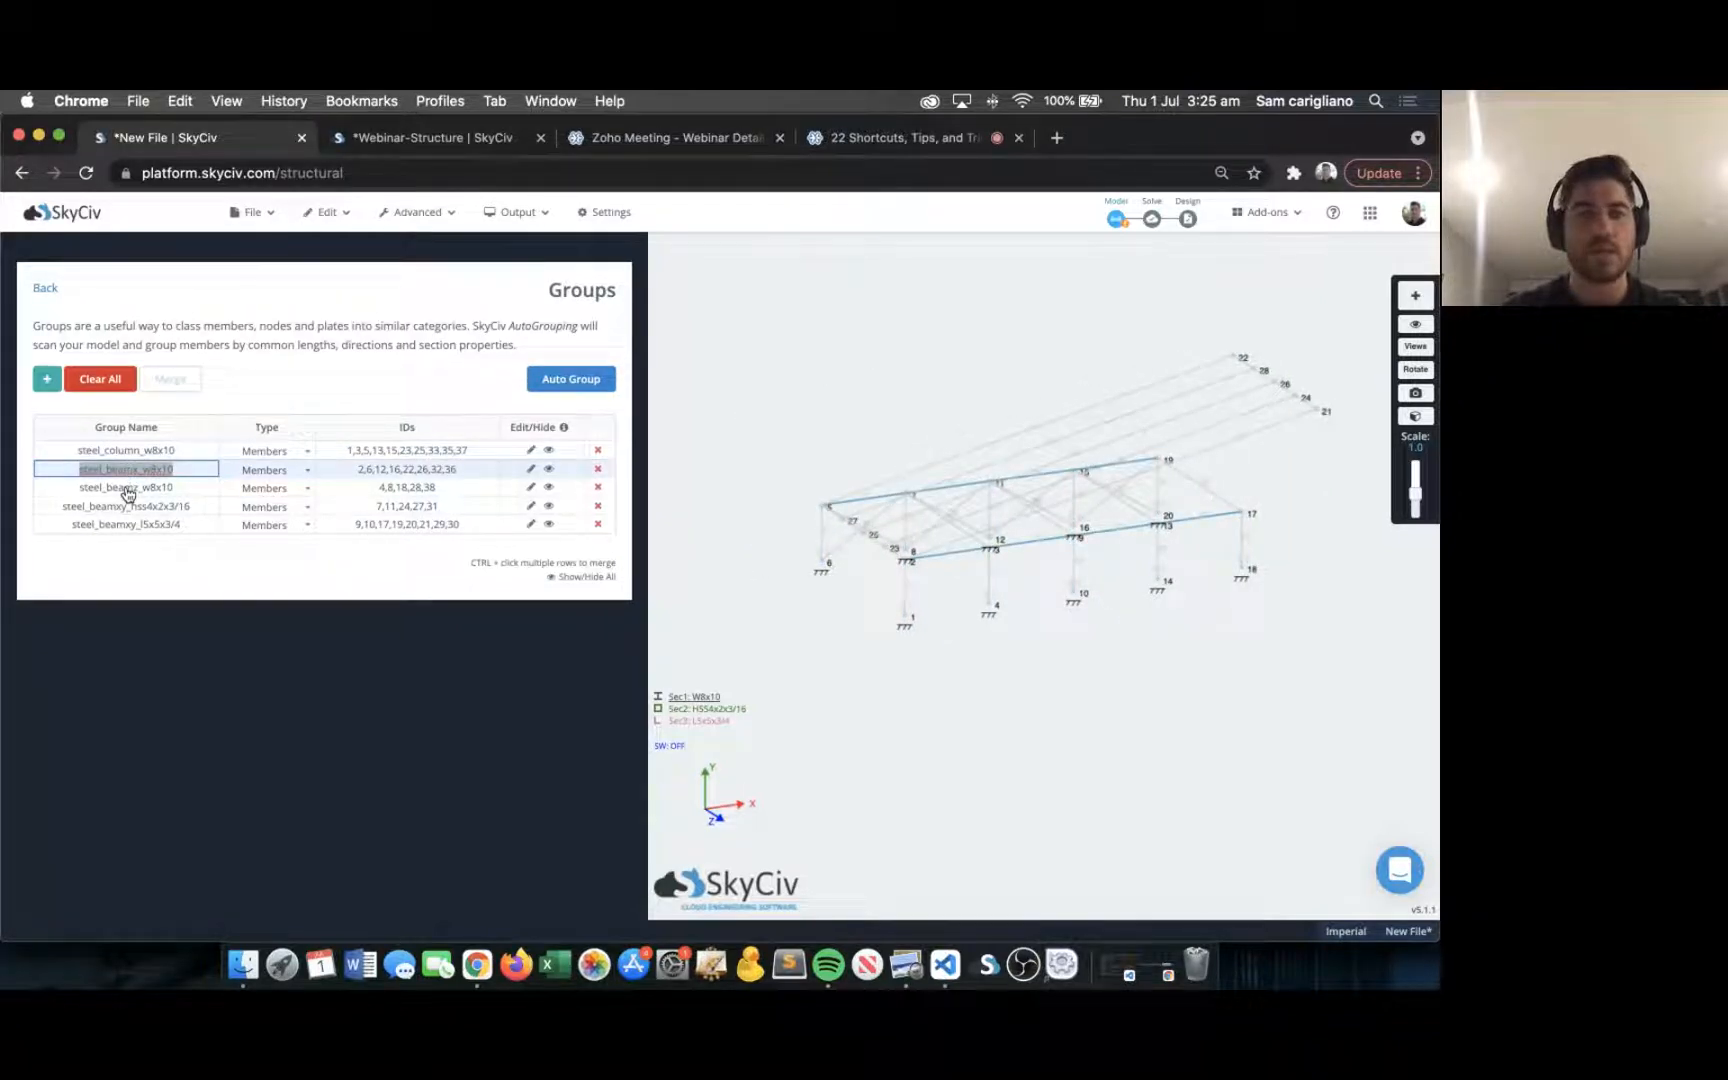
pyautogui.doubleClick(126, 487)
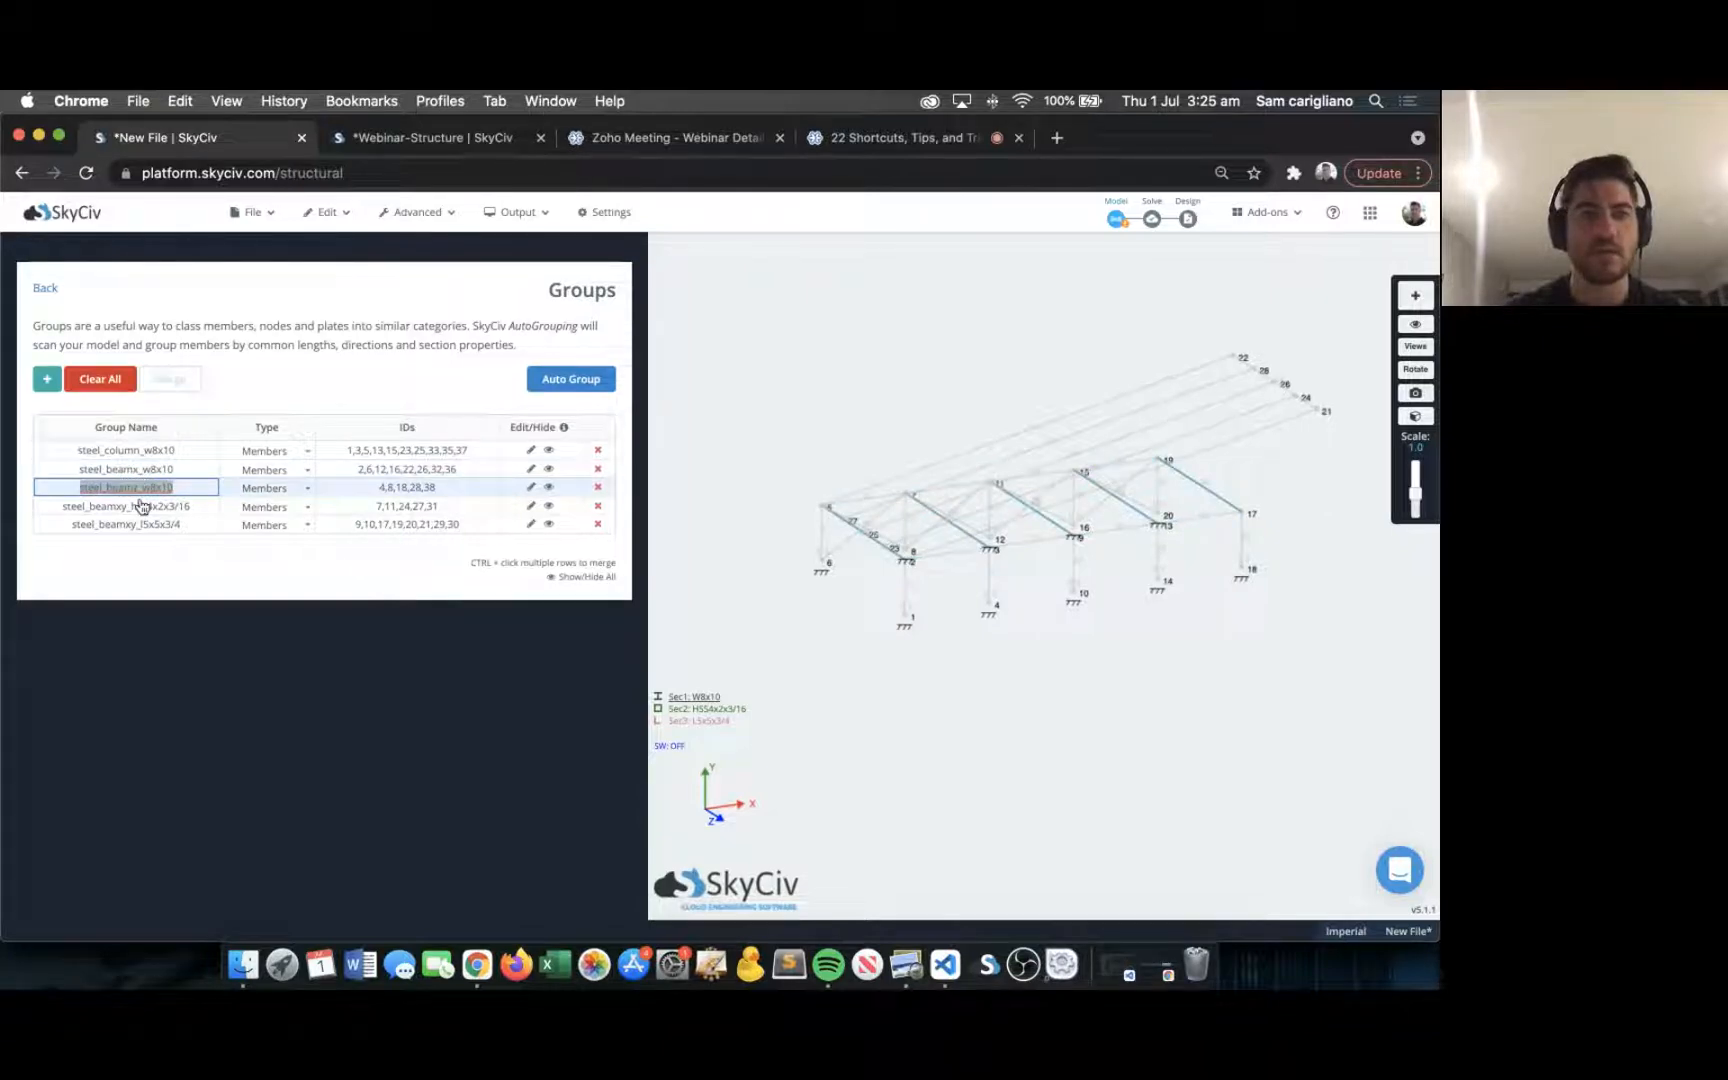
pyautogui.doubleClick(141, 506)
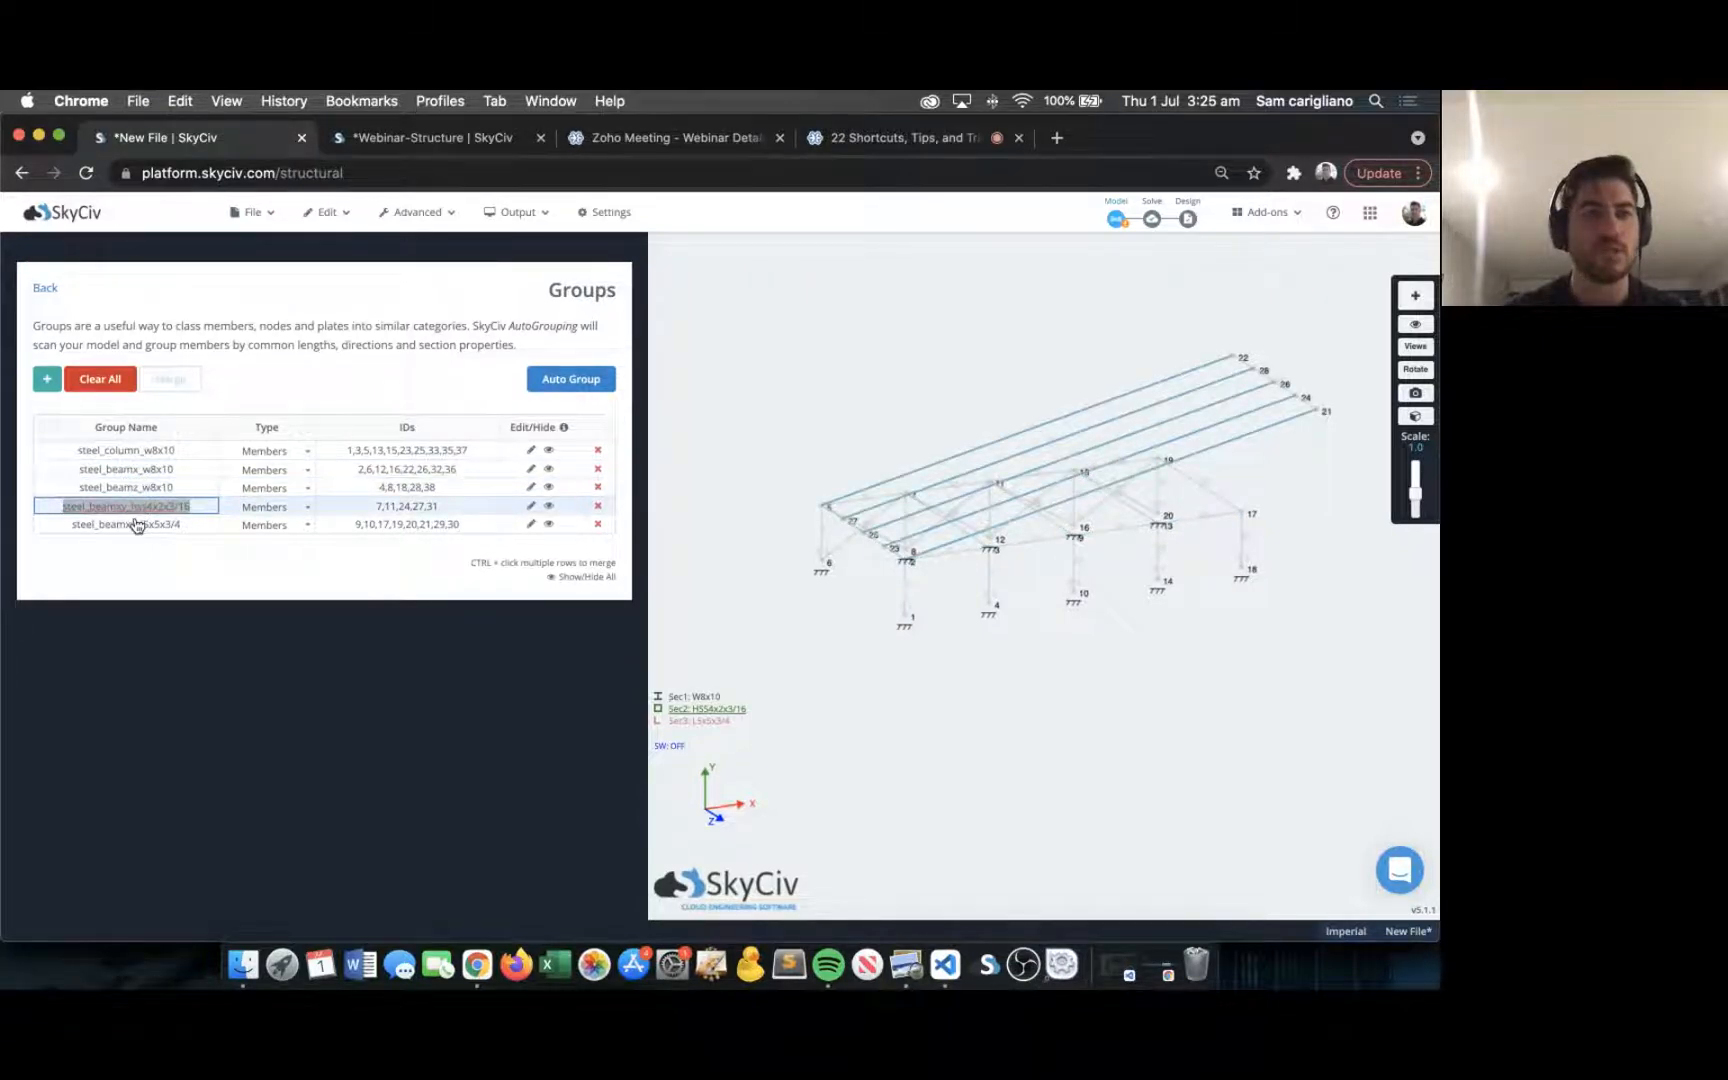
pyautogui.doubleClick(136, 525)
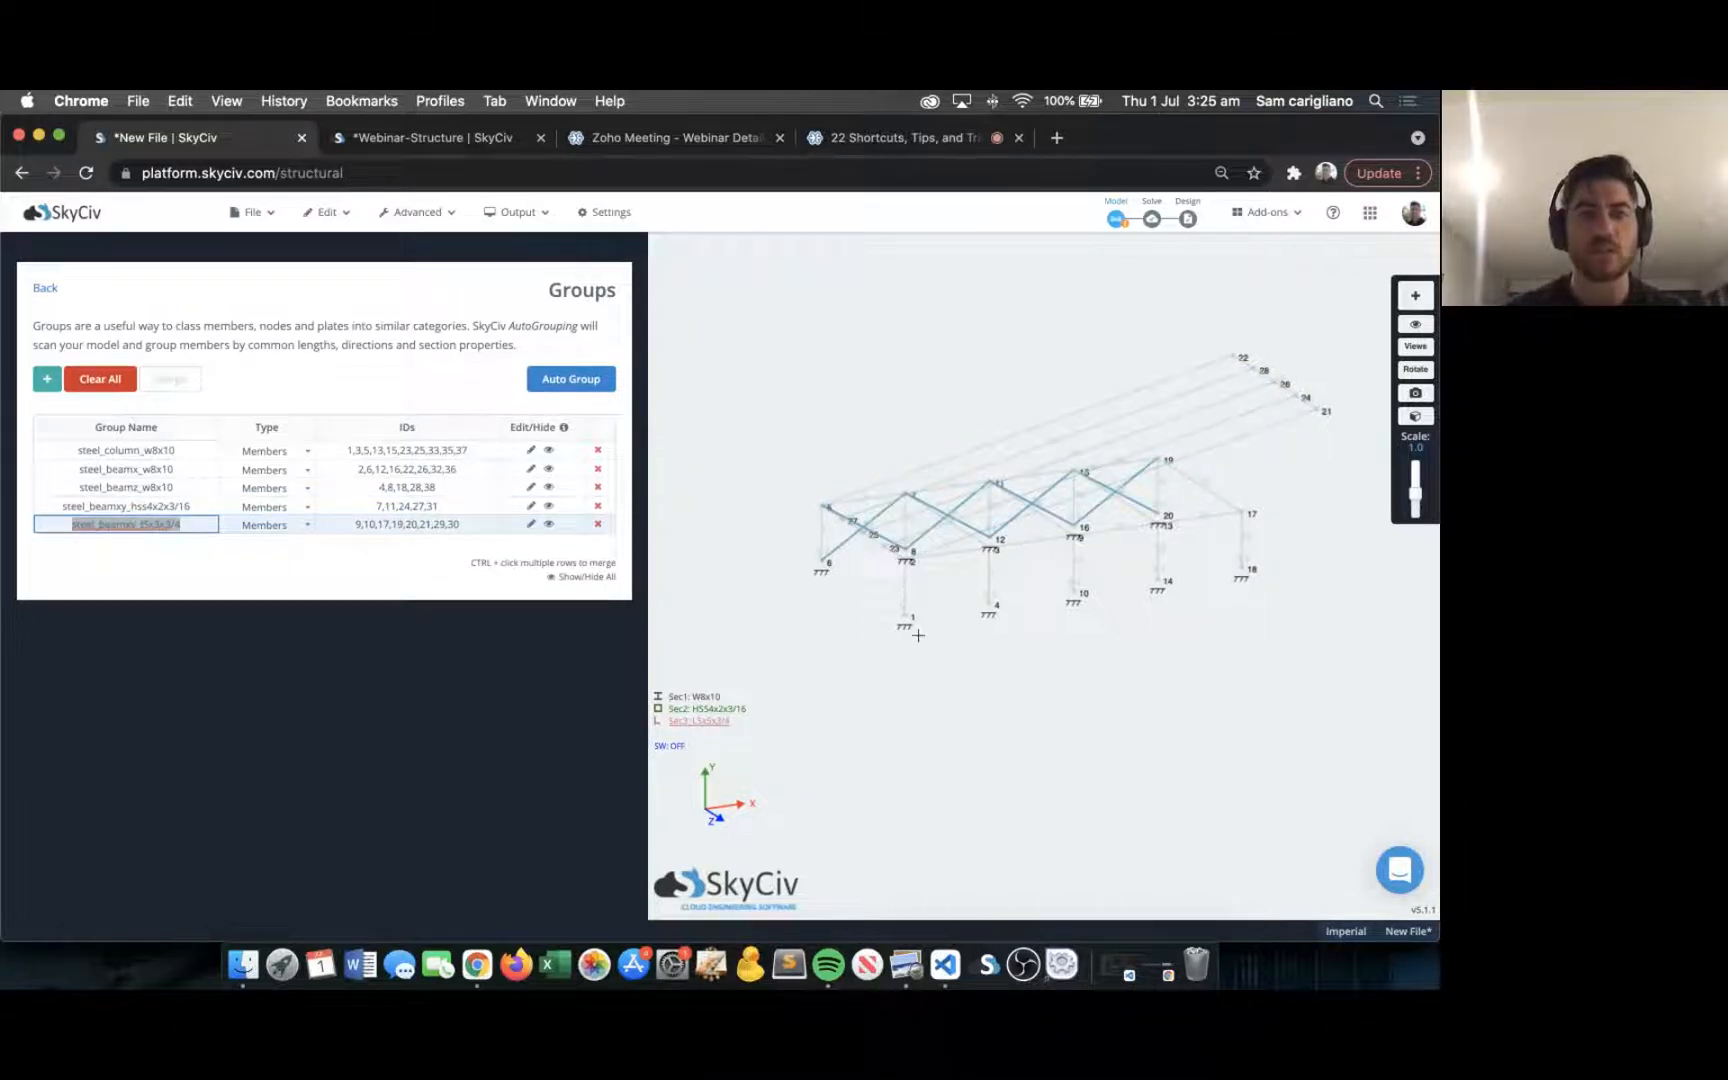
pyautogui.scroll(3, 873, 565)
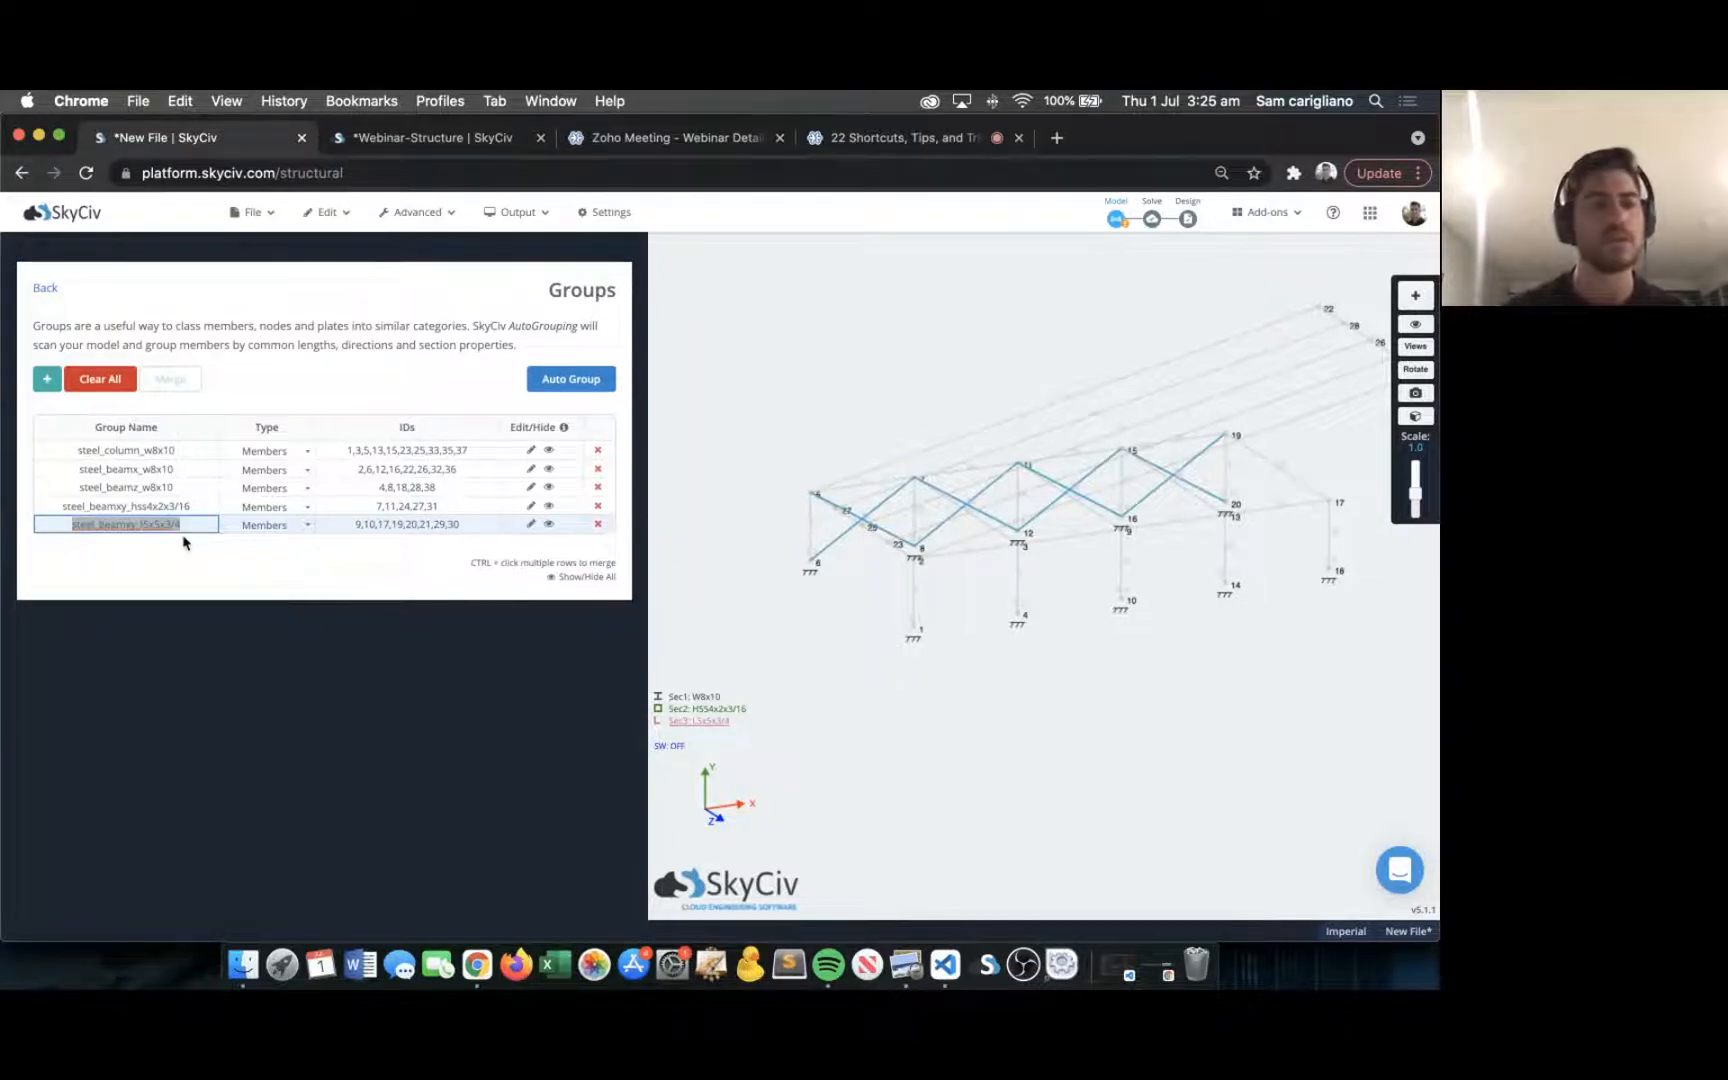
# Rename the W8x10 column group Column, the W8x10 X-direction beam group Beam, the HSS4x2x3/16 group Rafters and the L5x5x3/4 group Bracing.
pyautogui.click(145, 452)
pyautogui.write('Column')
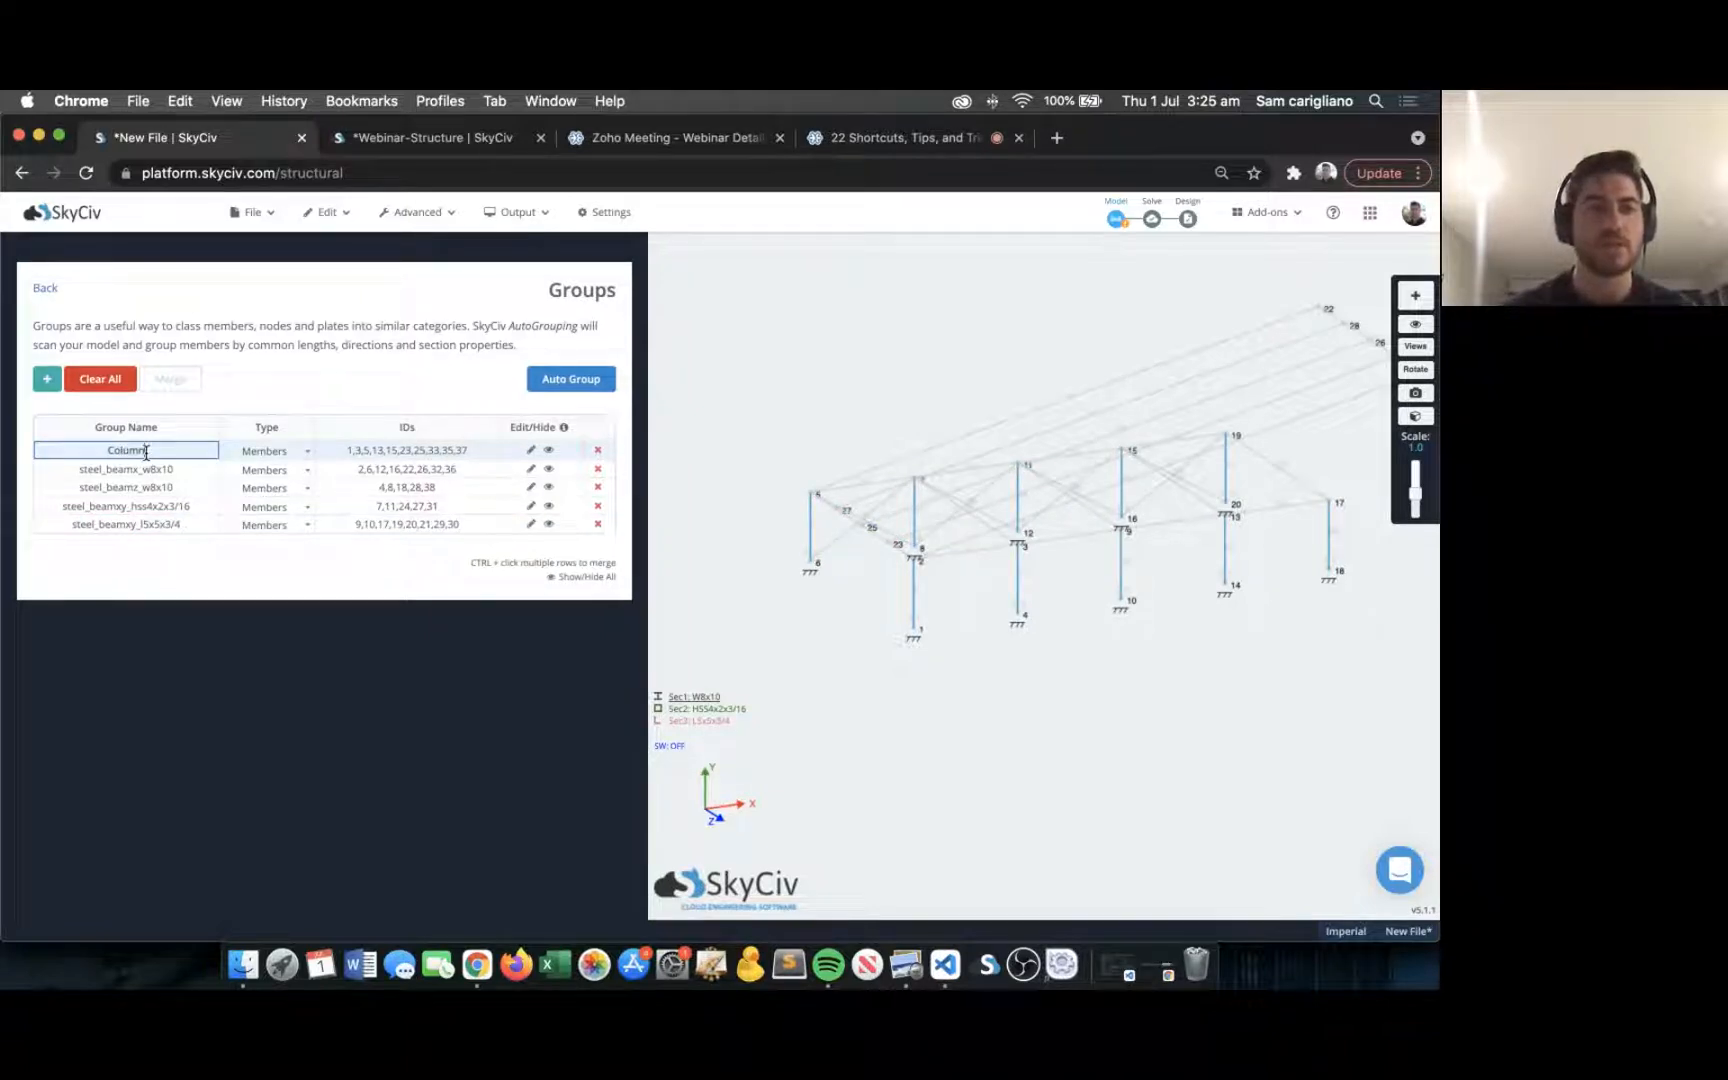
pyautogui.press('Return')
pyautogui.write('Beam')
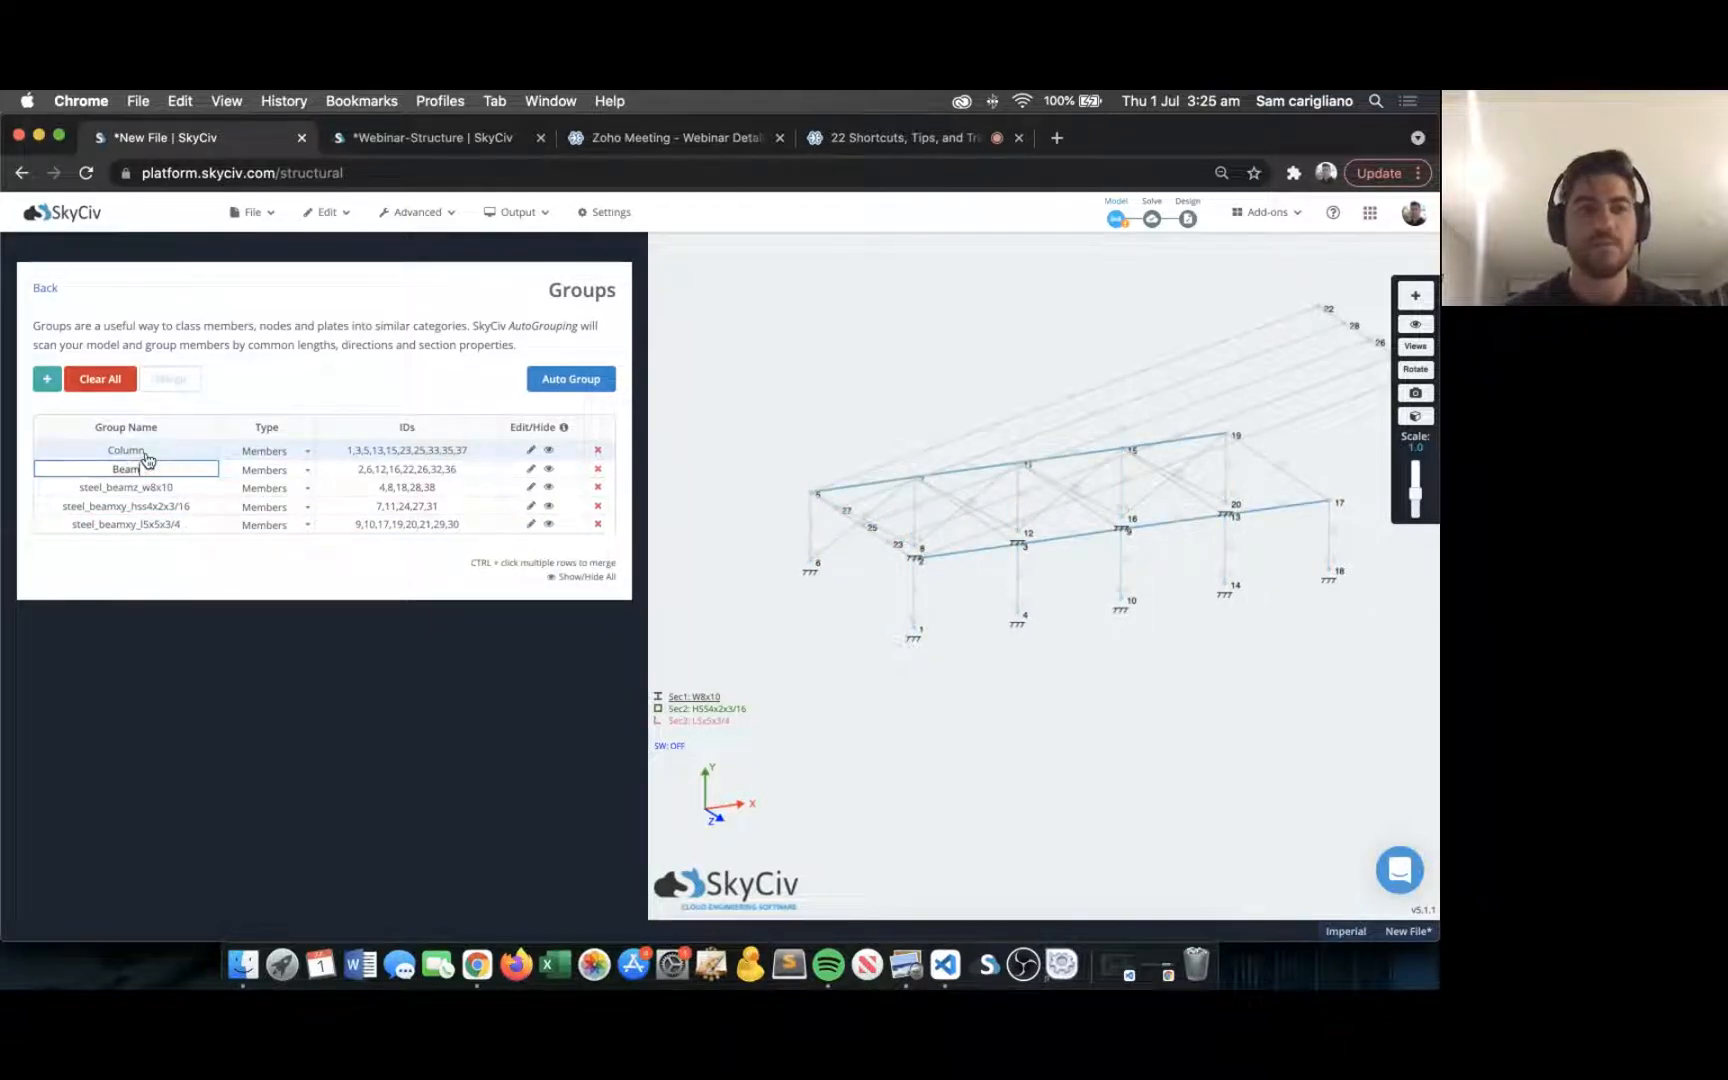
pyautogui.press('Return')
pyautogui.press('Return')
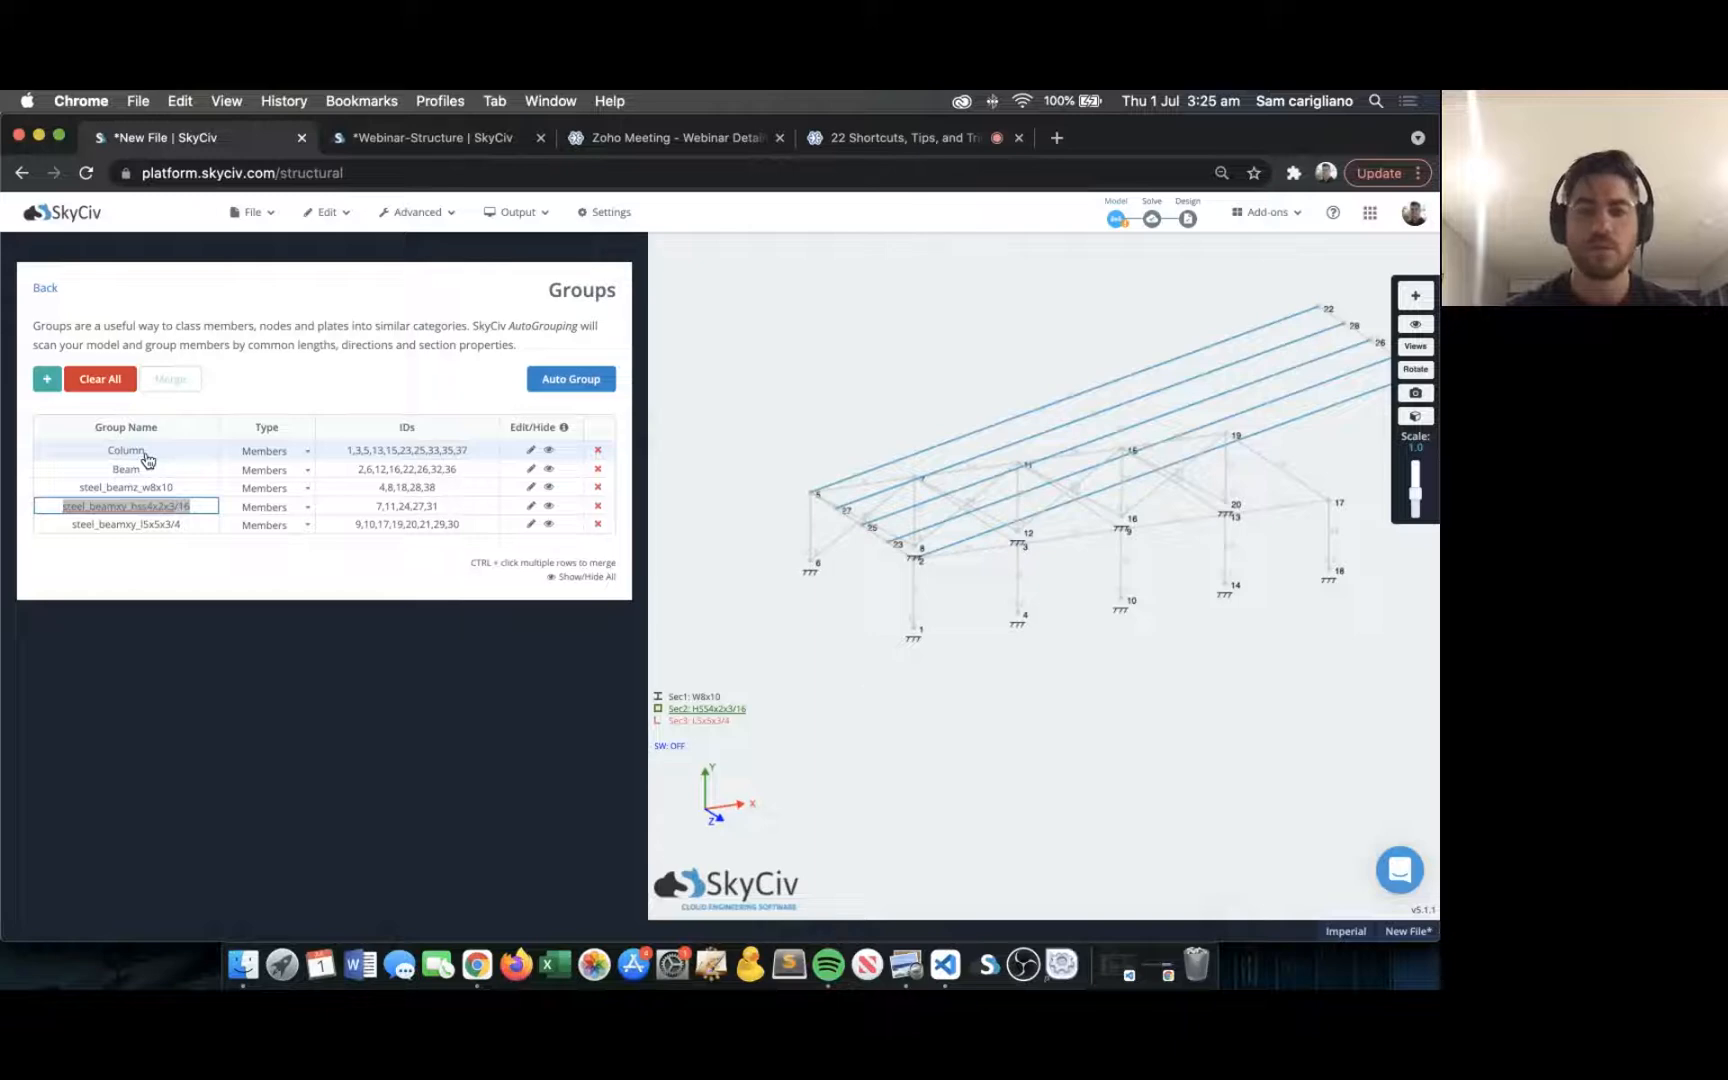
pyautogui.write('Rafters')
pyautogui.press('Return')
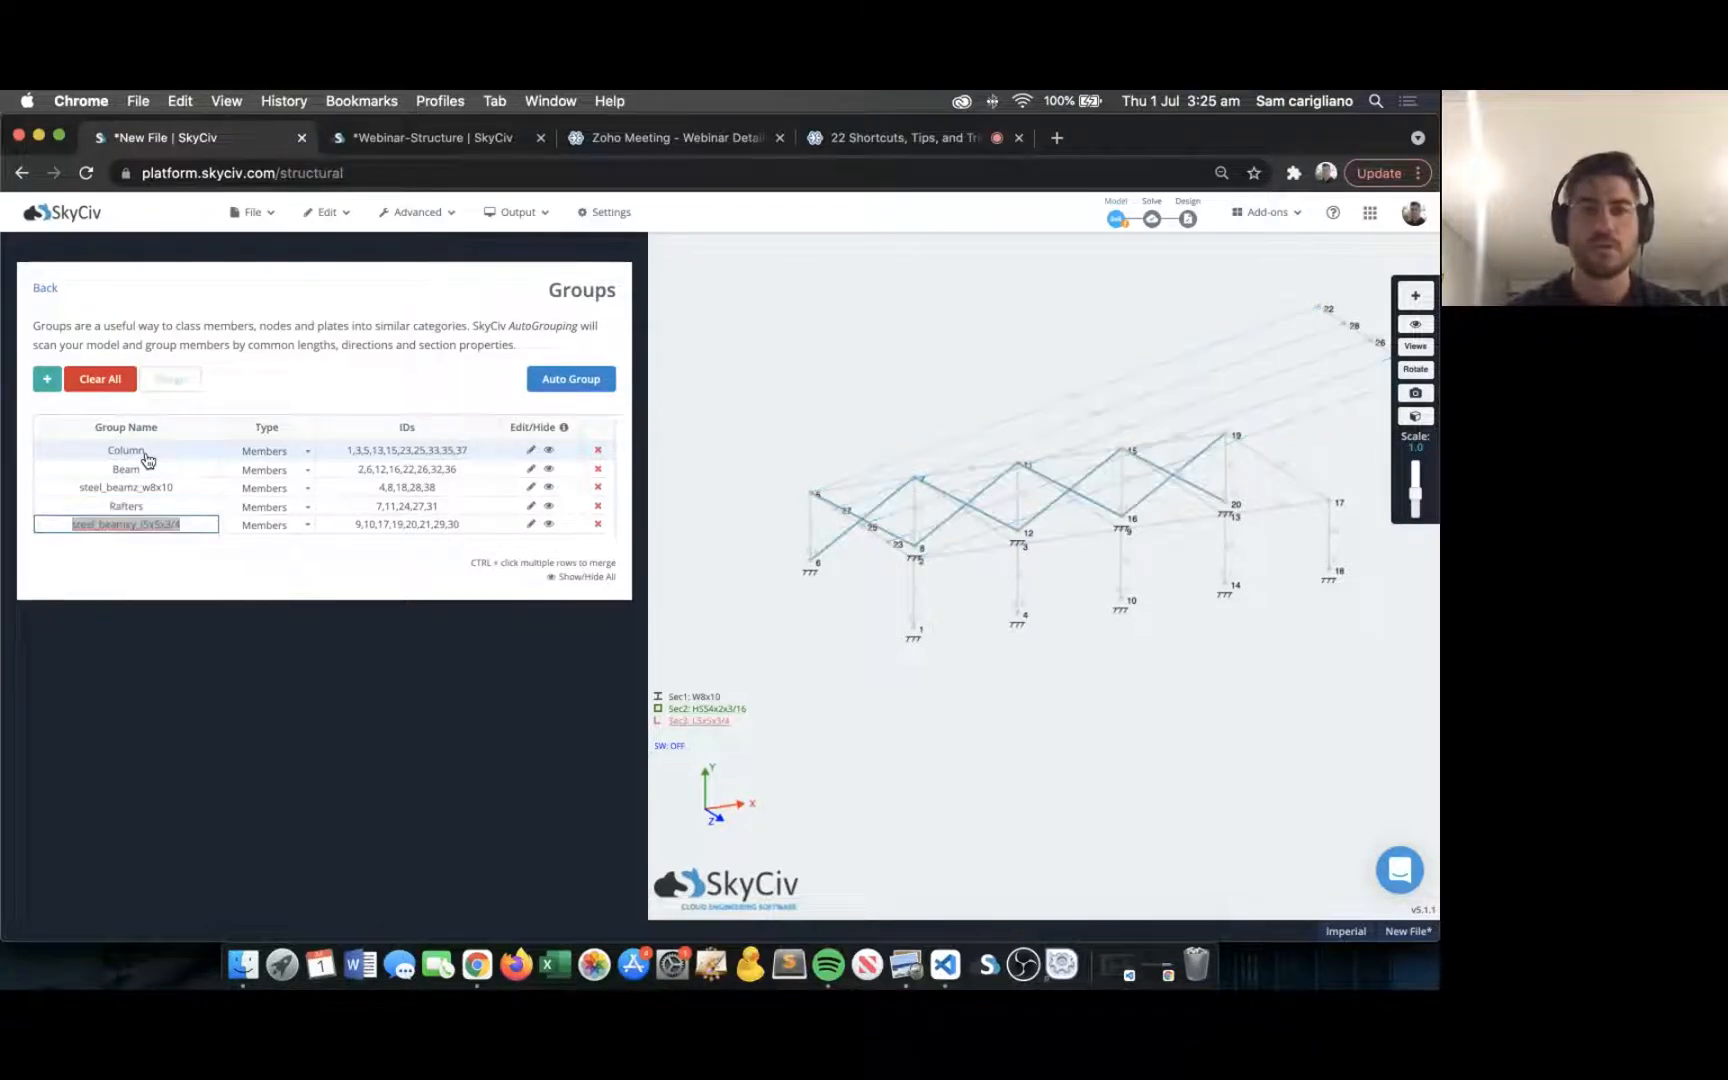
pyautogui.write('Bracing')
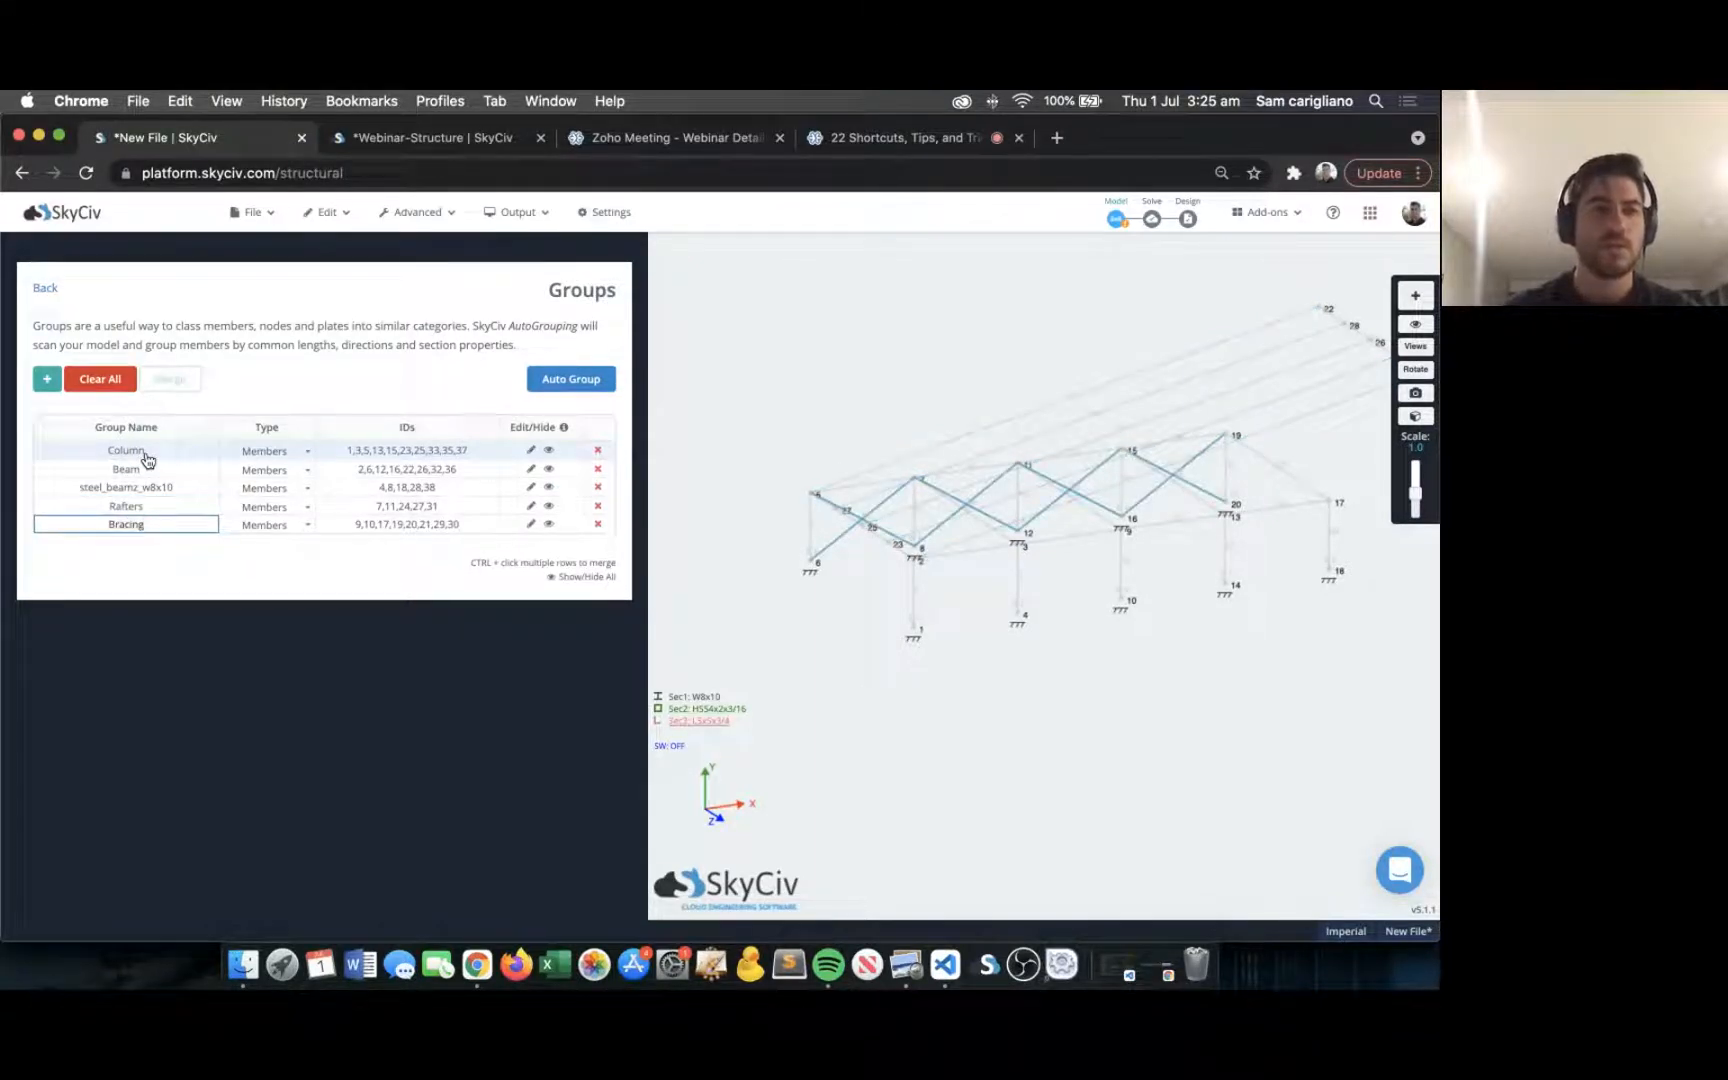
# Merge the steel_beamz_w8x10 group with the Beam group and highlight the Column and Beam groups' members.
pyautogui.click(135, 487)
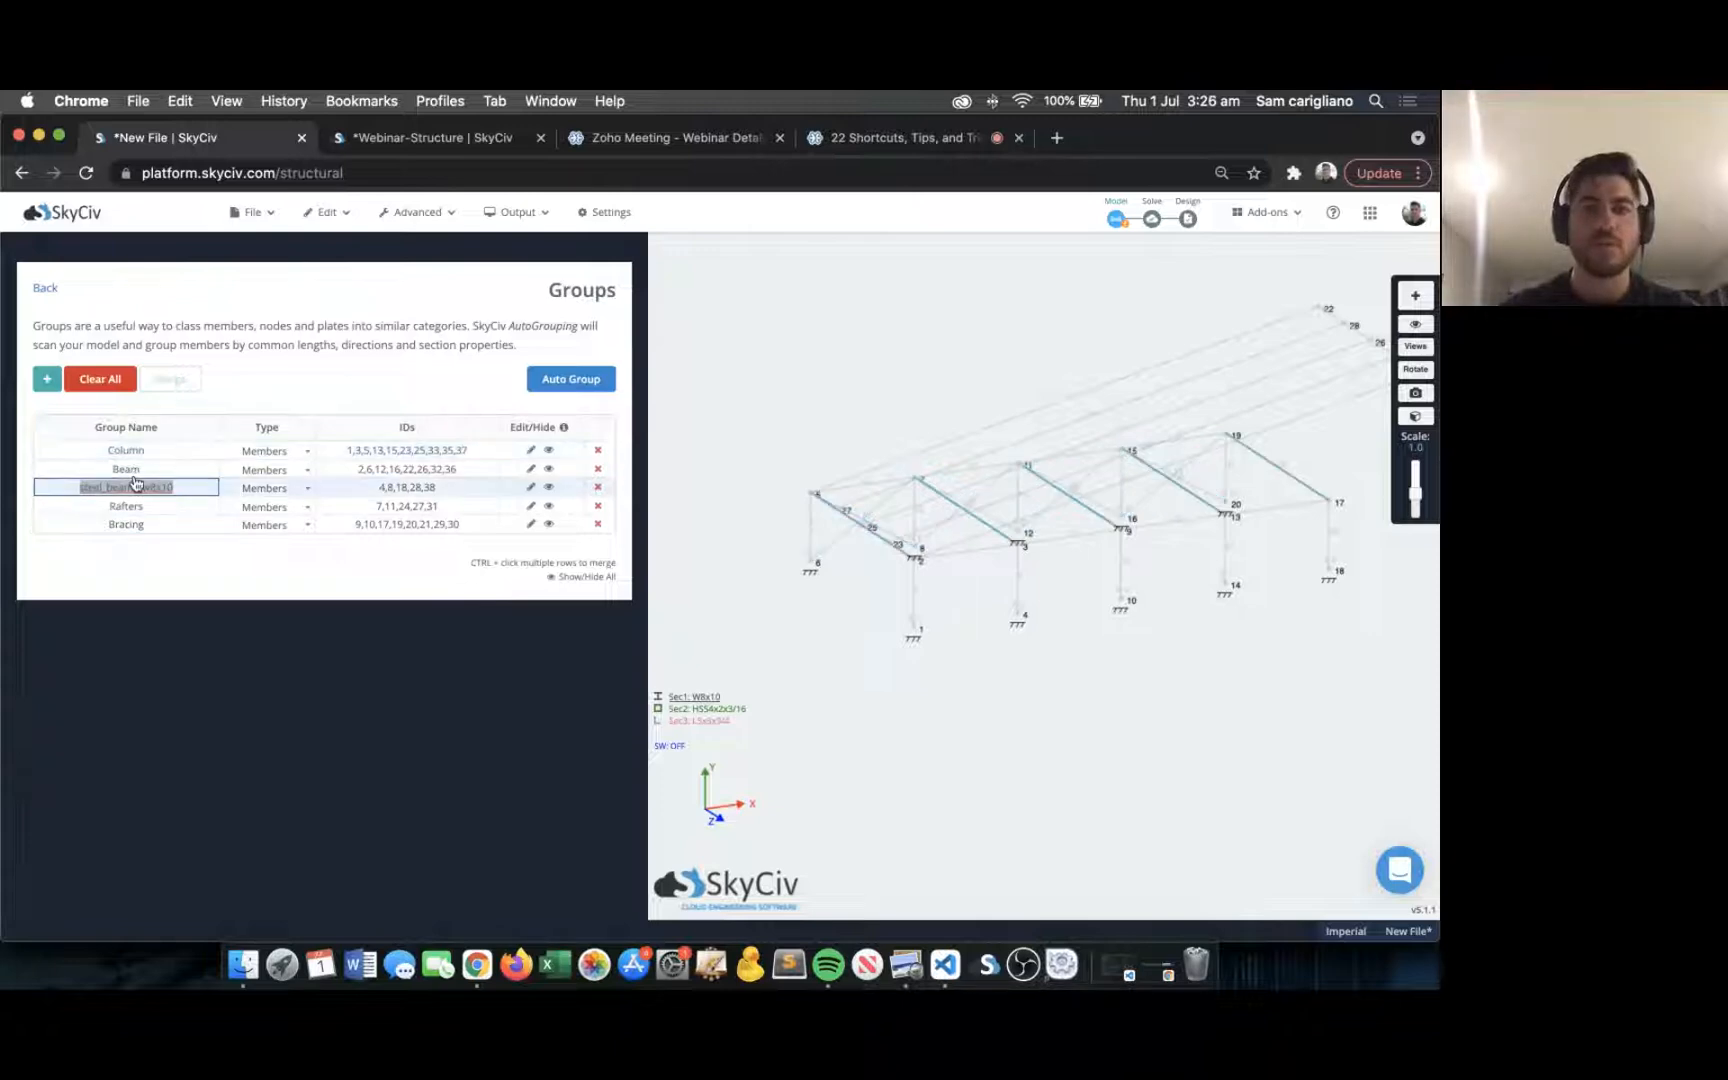
pyautogui.click(133, 470)
pyautogui.click(135, 487)
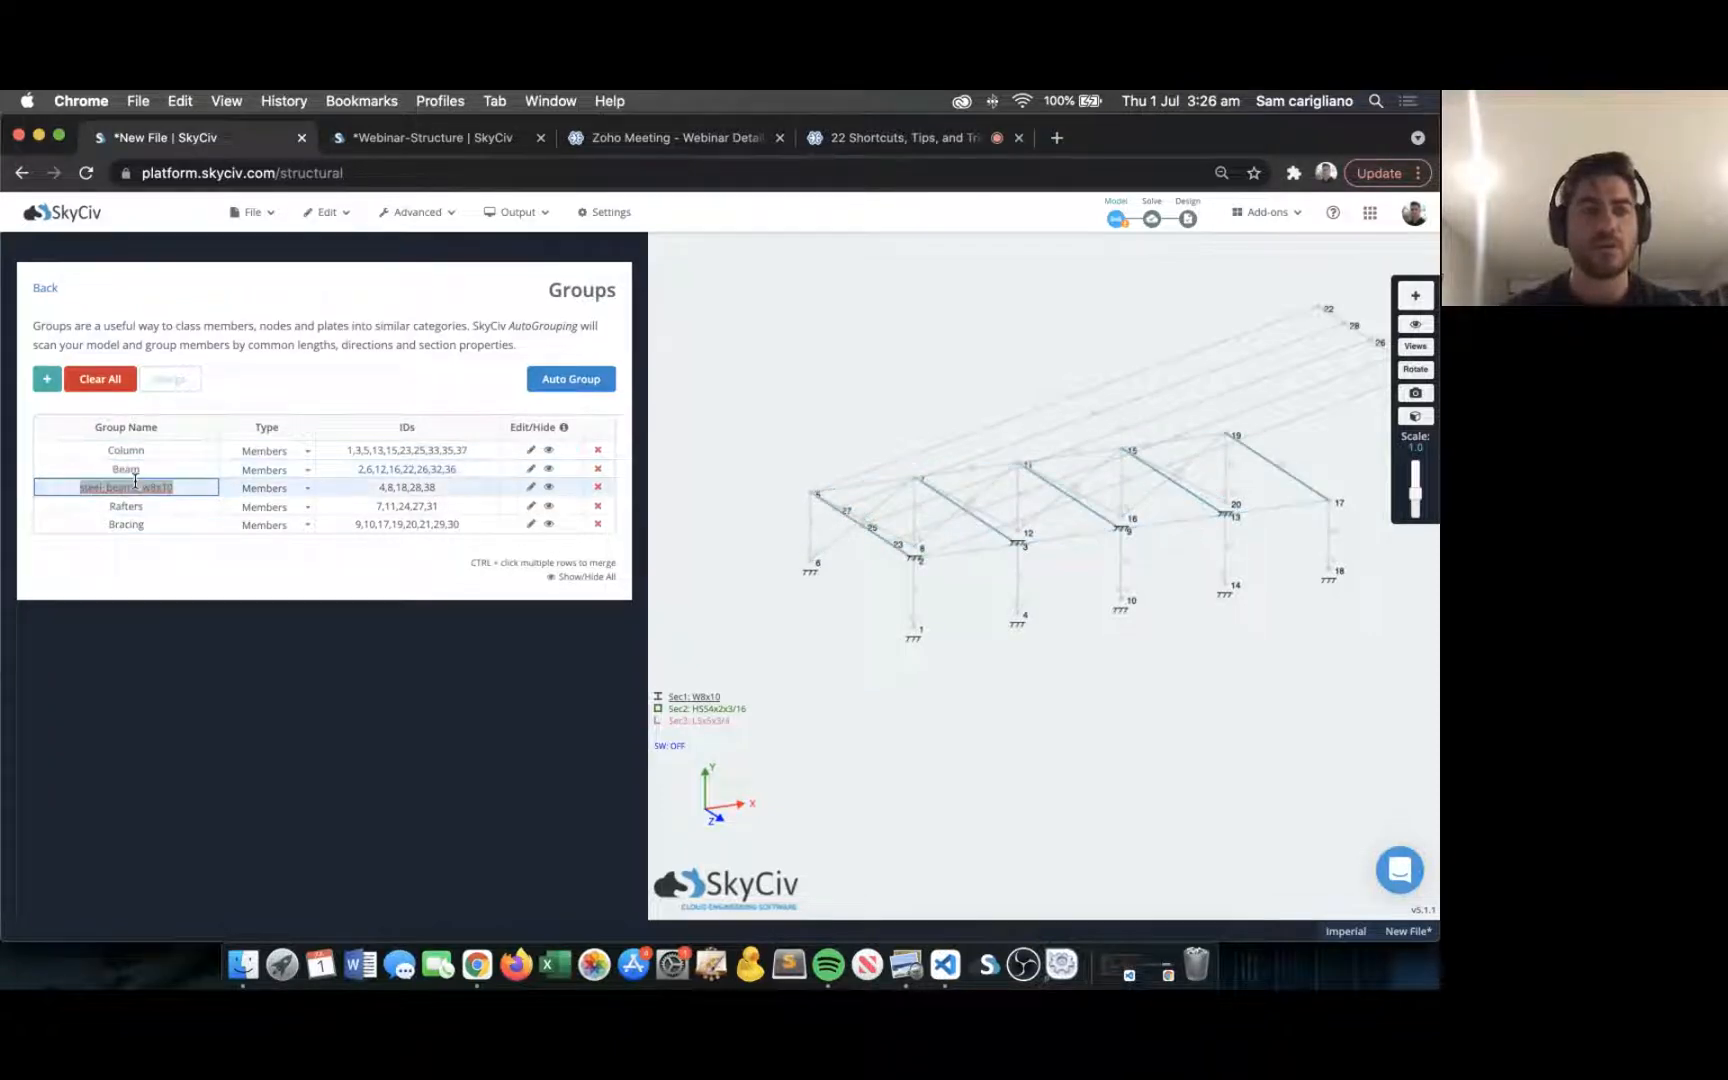
pyautogui.keyDown('ctrl'); pyautogui.click(134, 470); pyautogui.keyUp('ctrl')
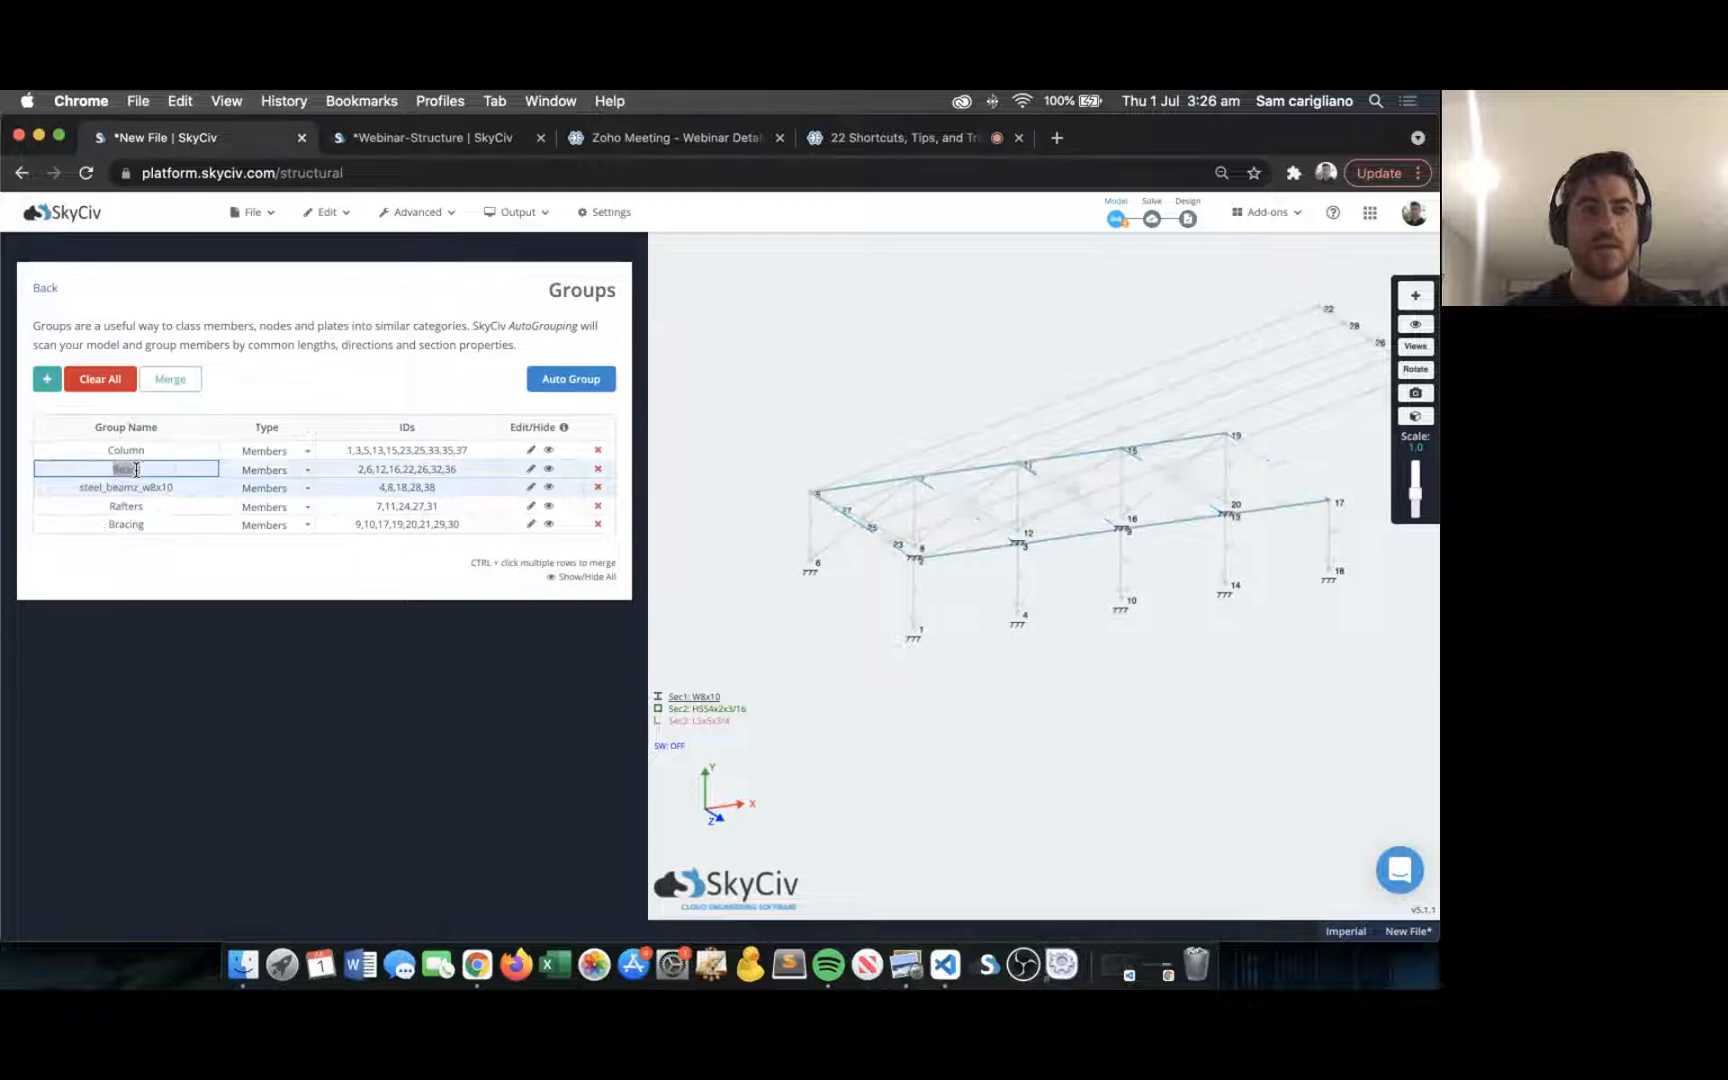
pyautogui.click(166, 386)
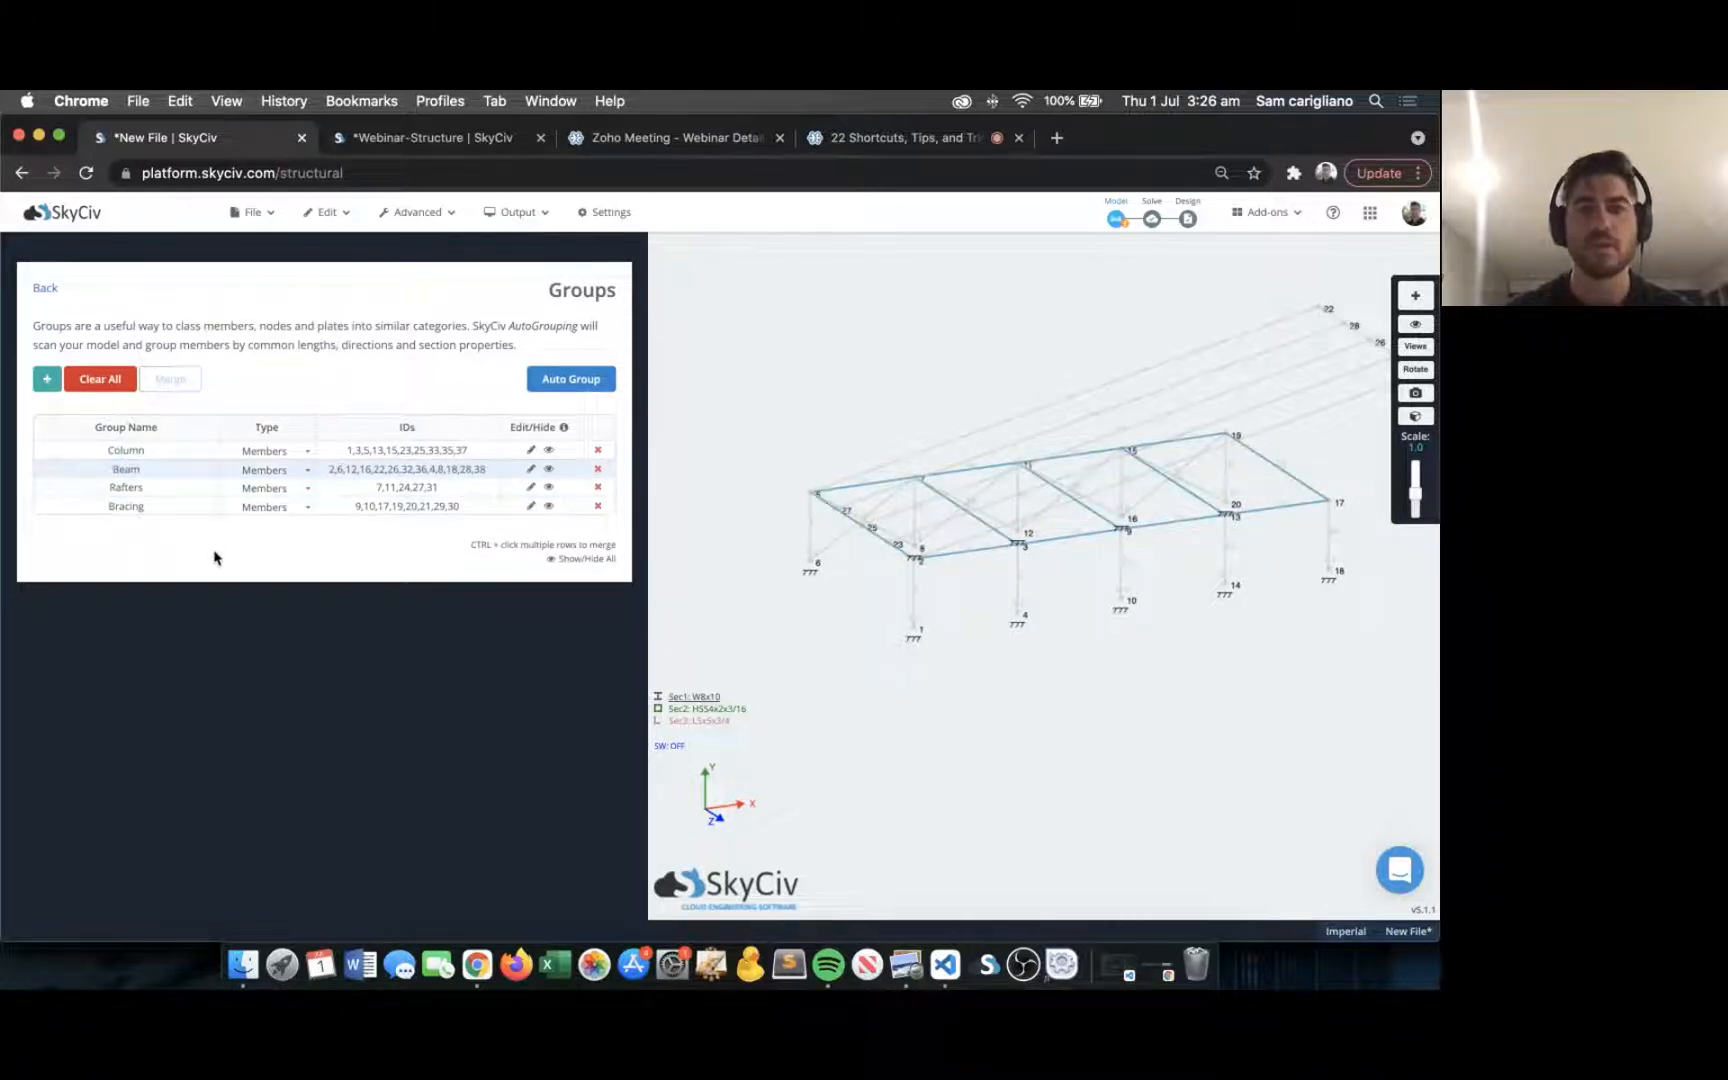
pyautogui.click(142, 452)
pyautogui.click(152, 471)
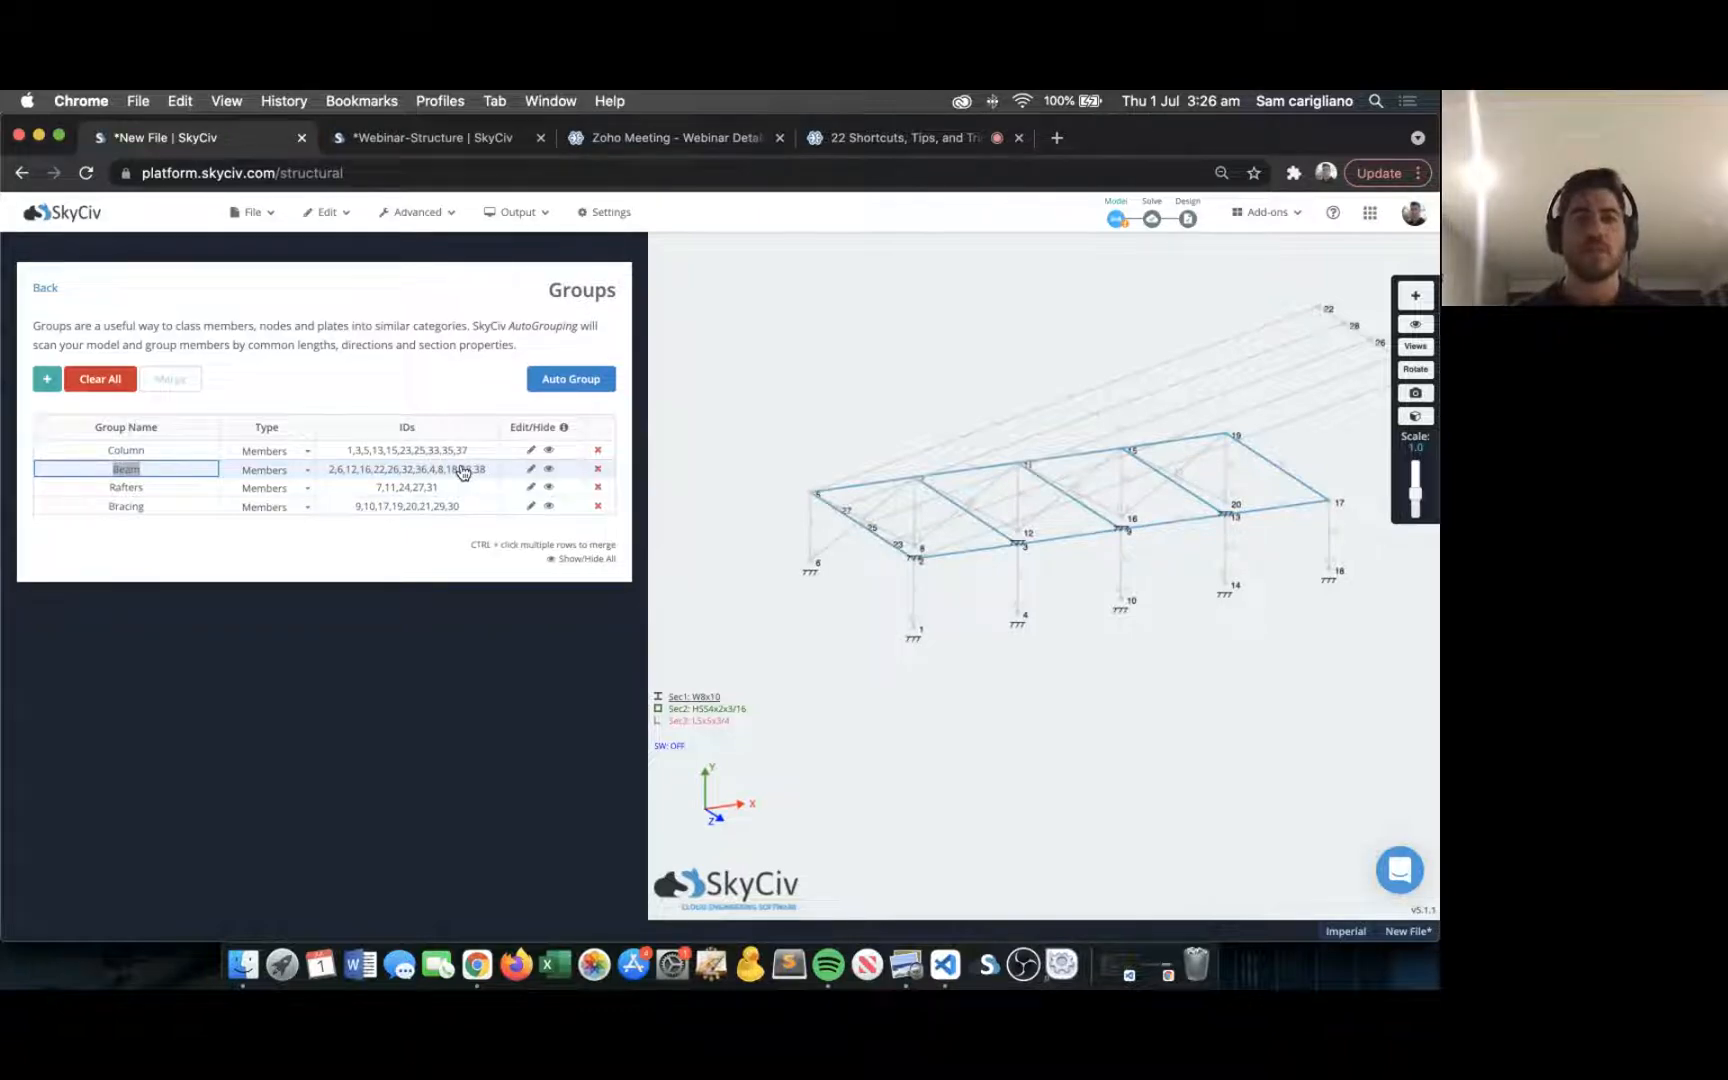
# Assign section ID 4 to all members of the Beam group in one multi-edit.
pyautogui.click(531, 471)
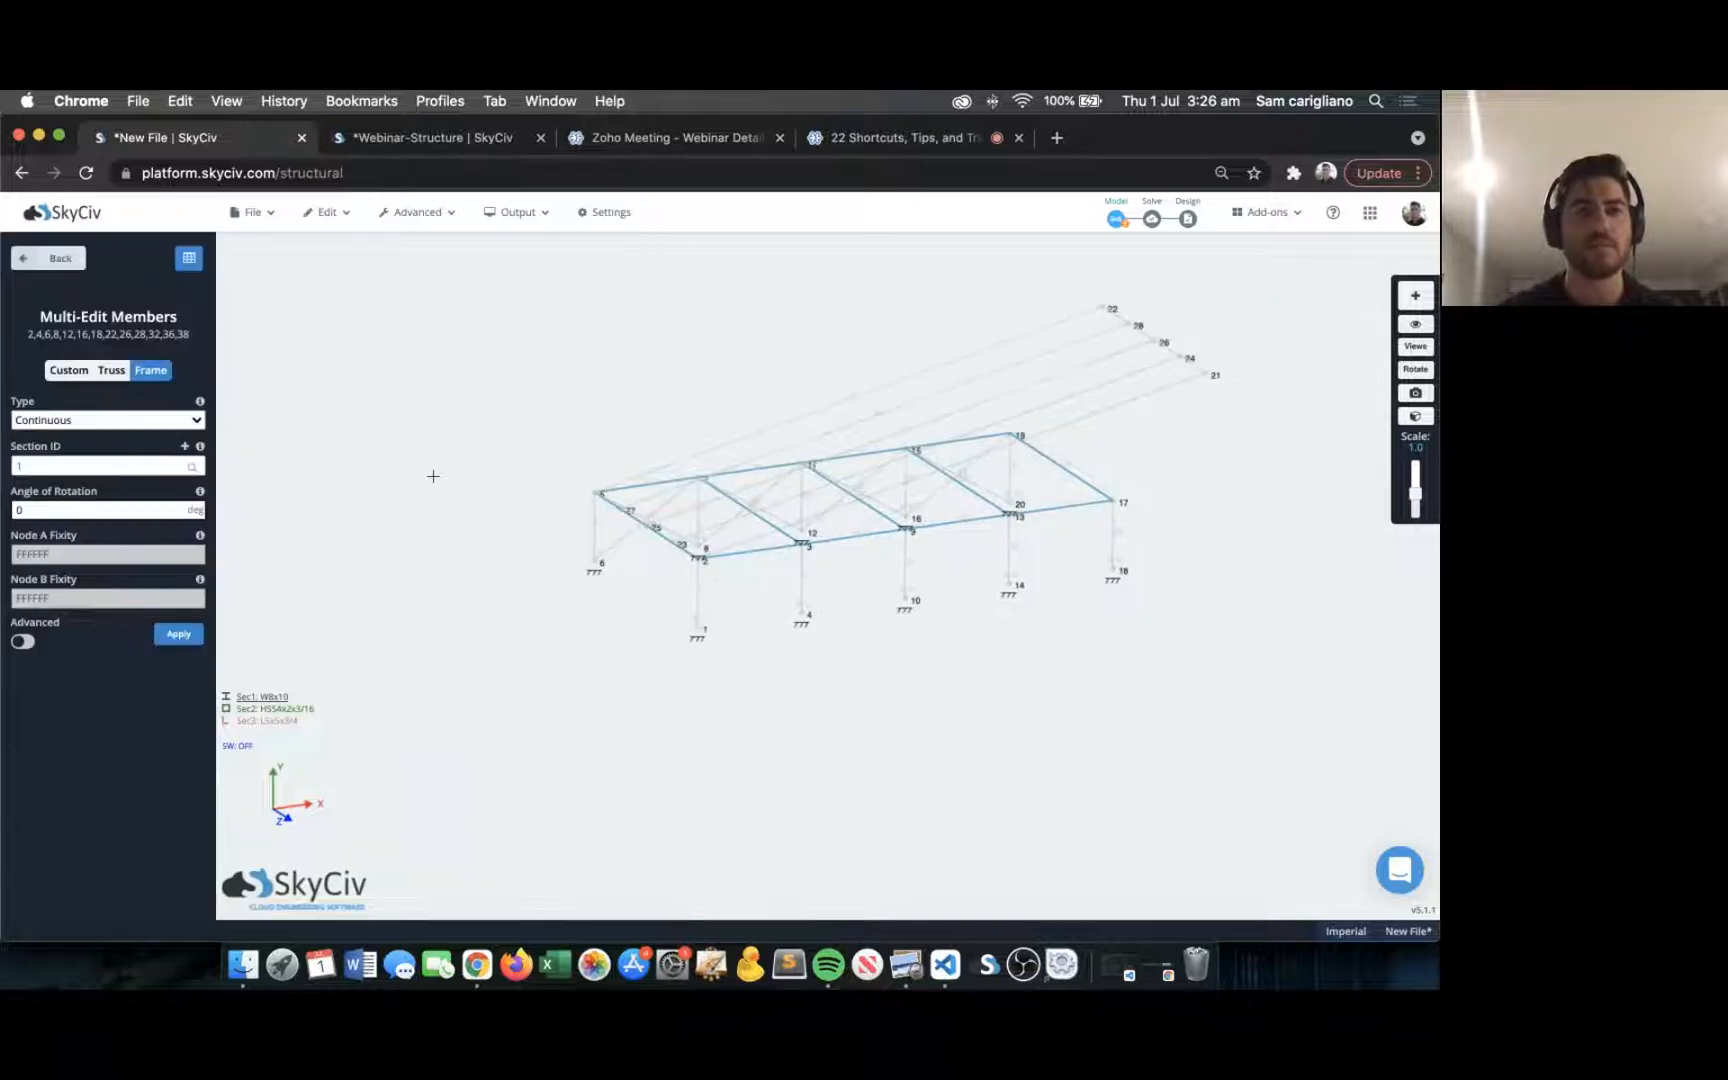
pyautogui.click(84, 468)
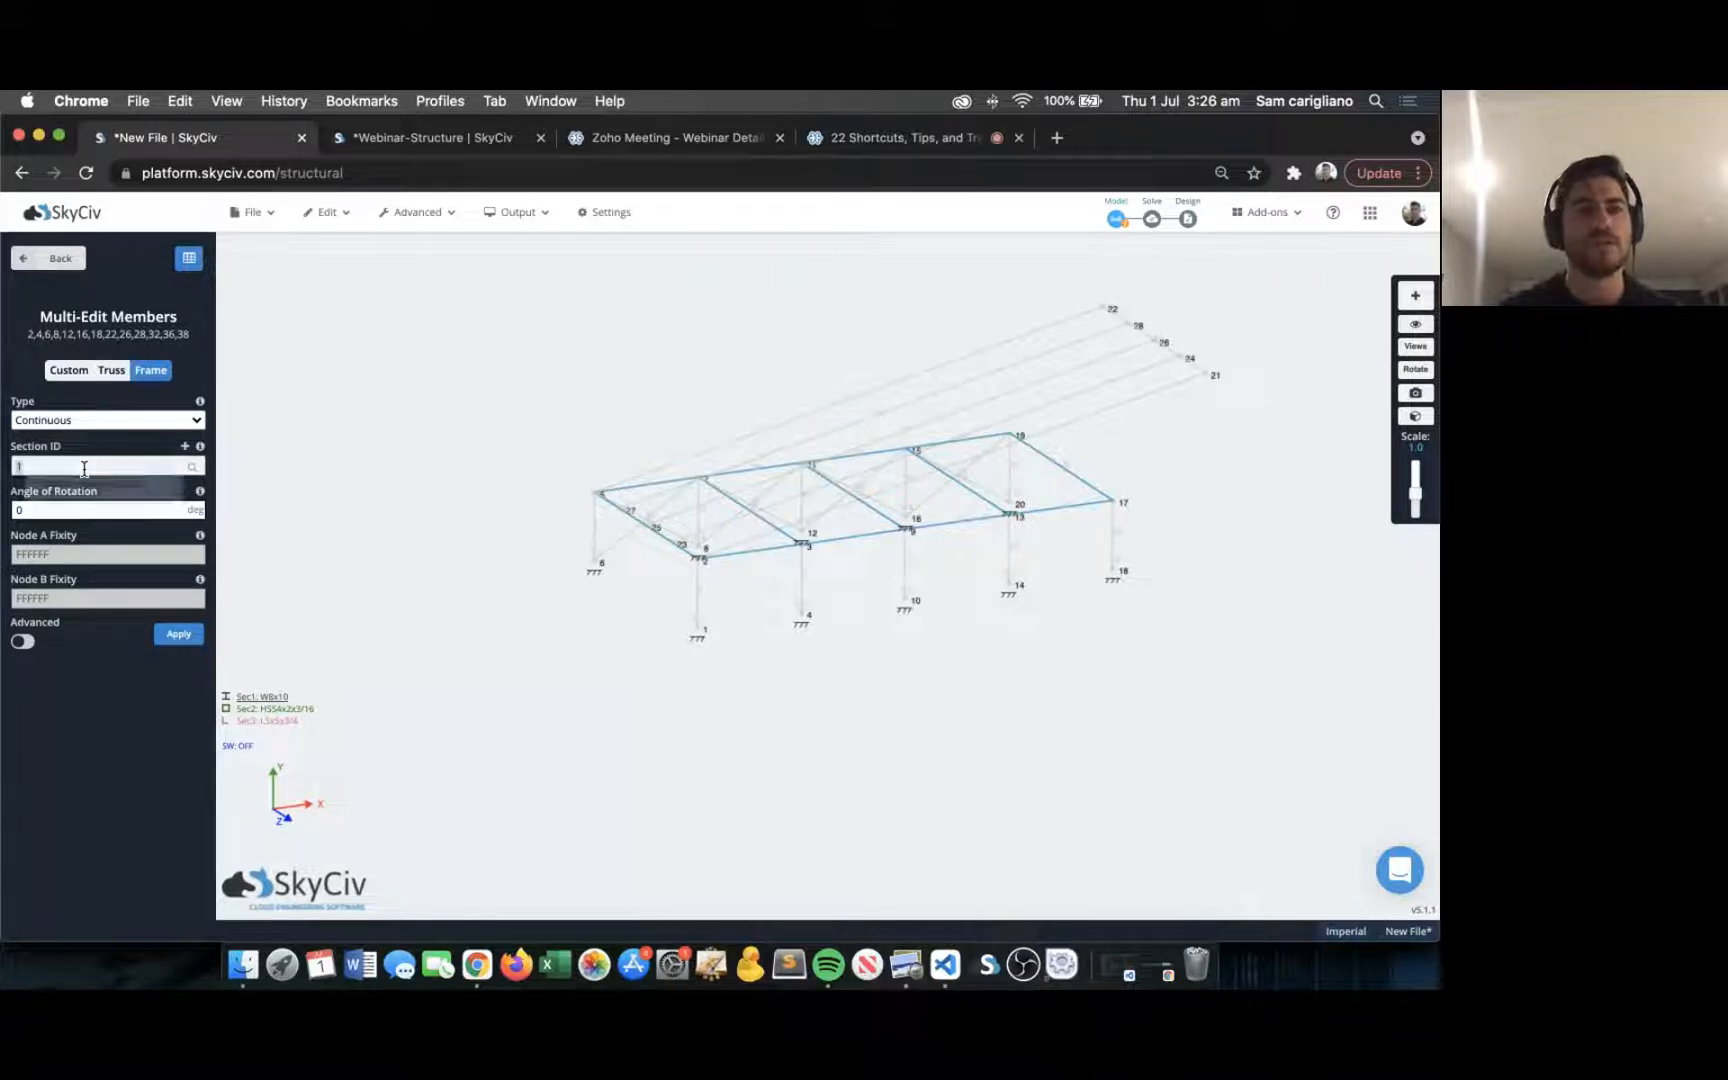
pyautogui.write('4')
pyautogui.press('Return')
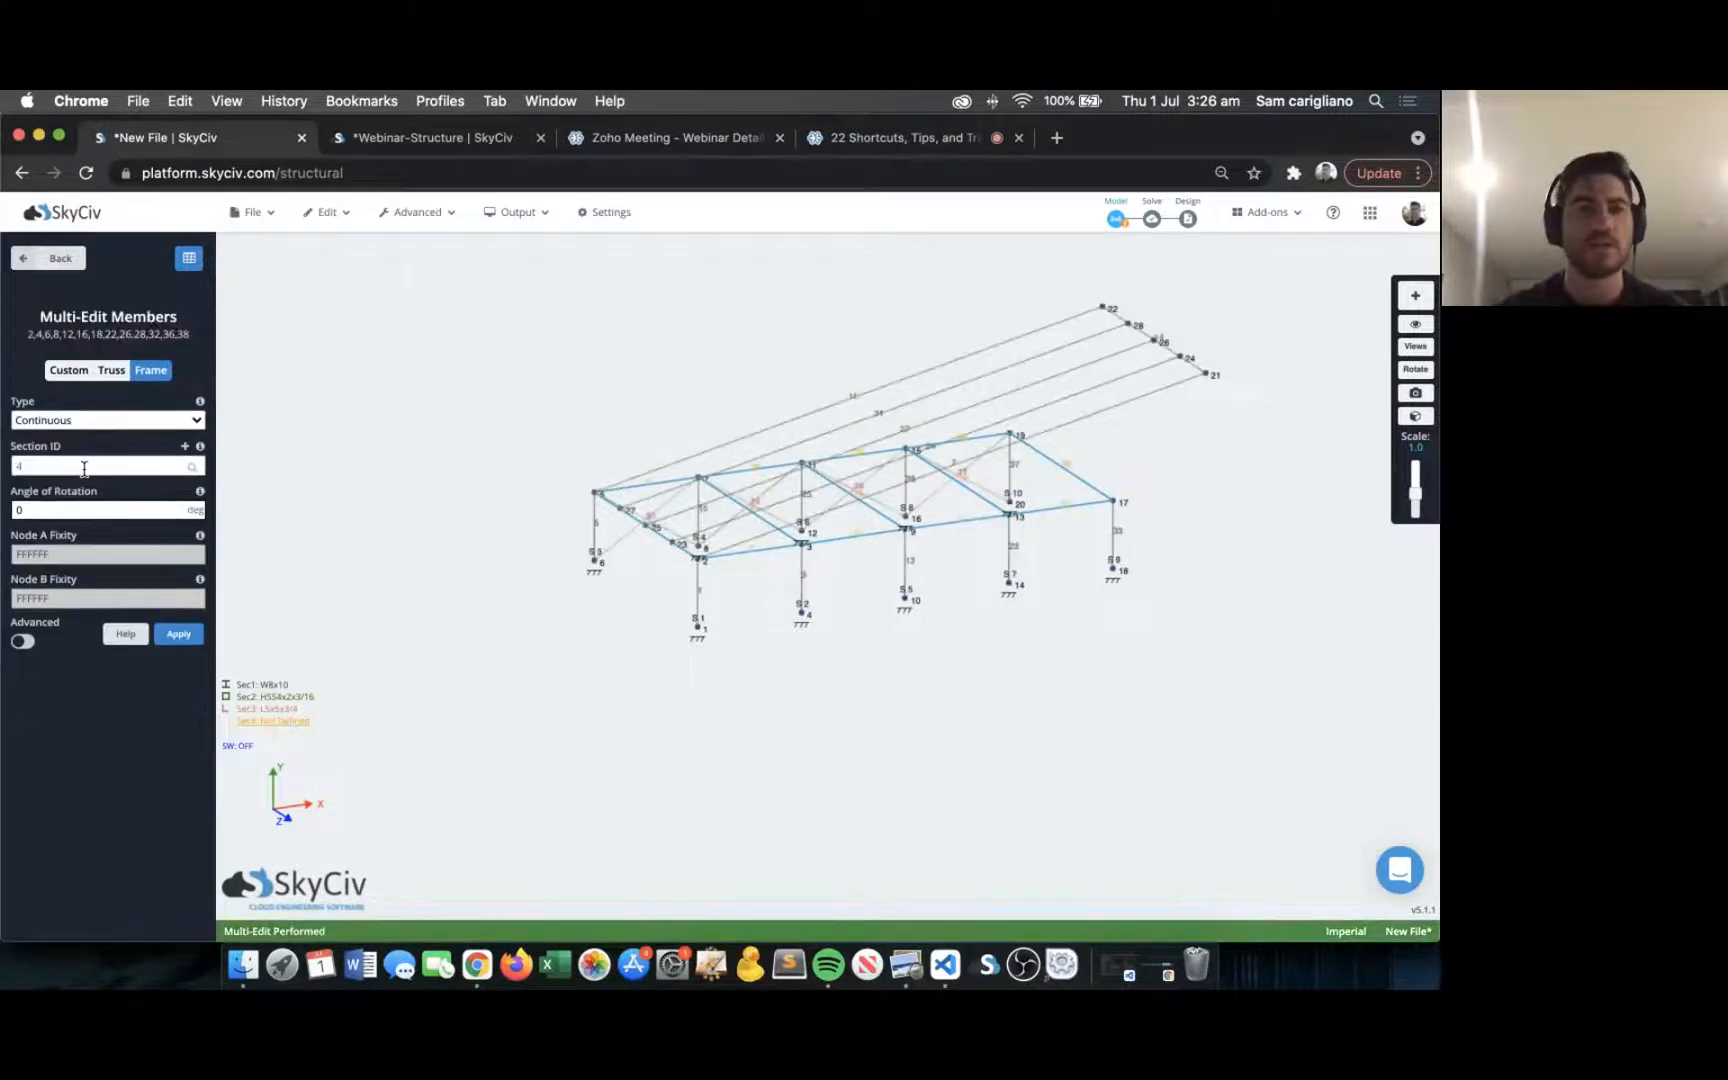
pyautogui.moveTo(504, 363); pyautogui.dragTo(471, 356)
# Define the new section 4 as the American AISC W6x9 from the section database, keeping Structural Steel as material.
pyautogui.click(259, 727)
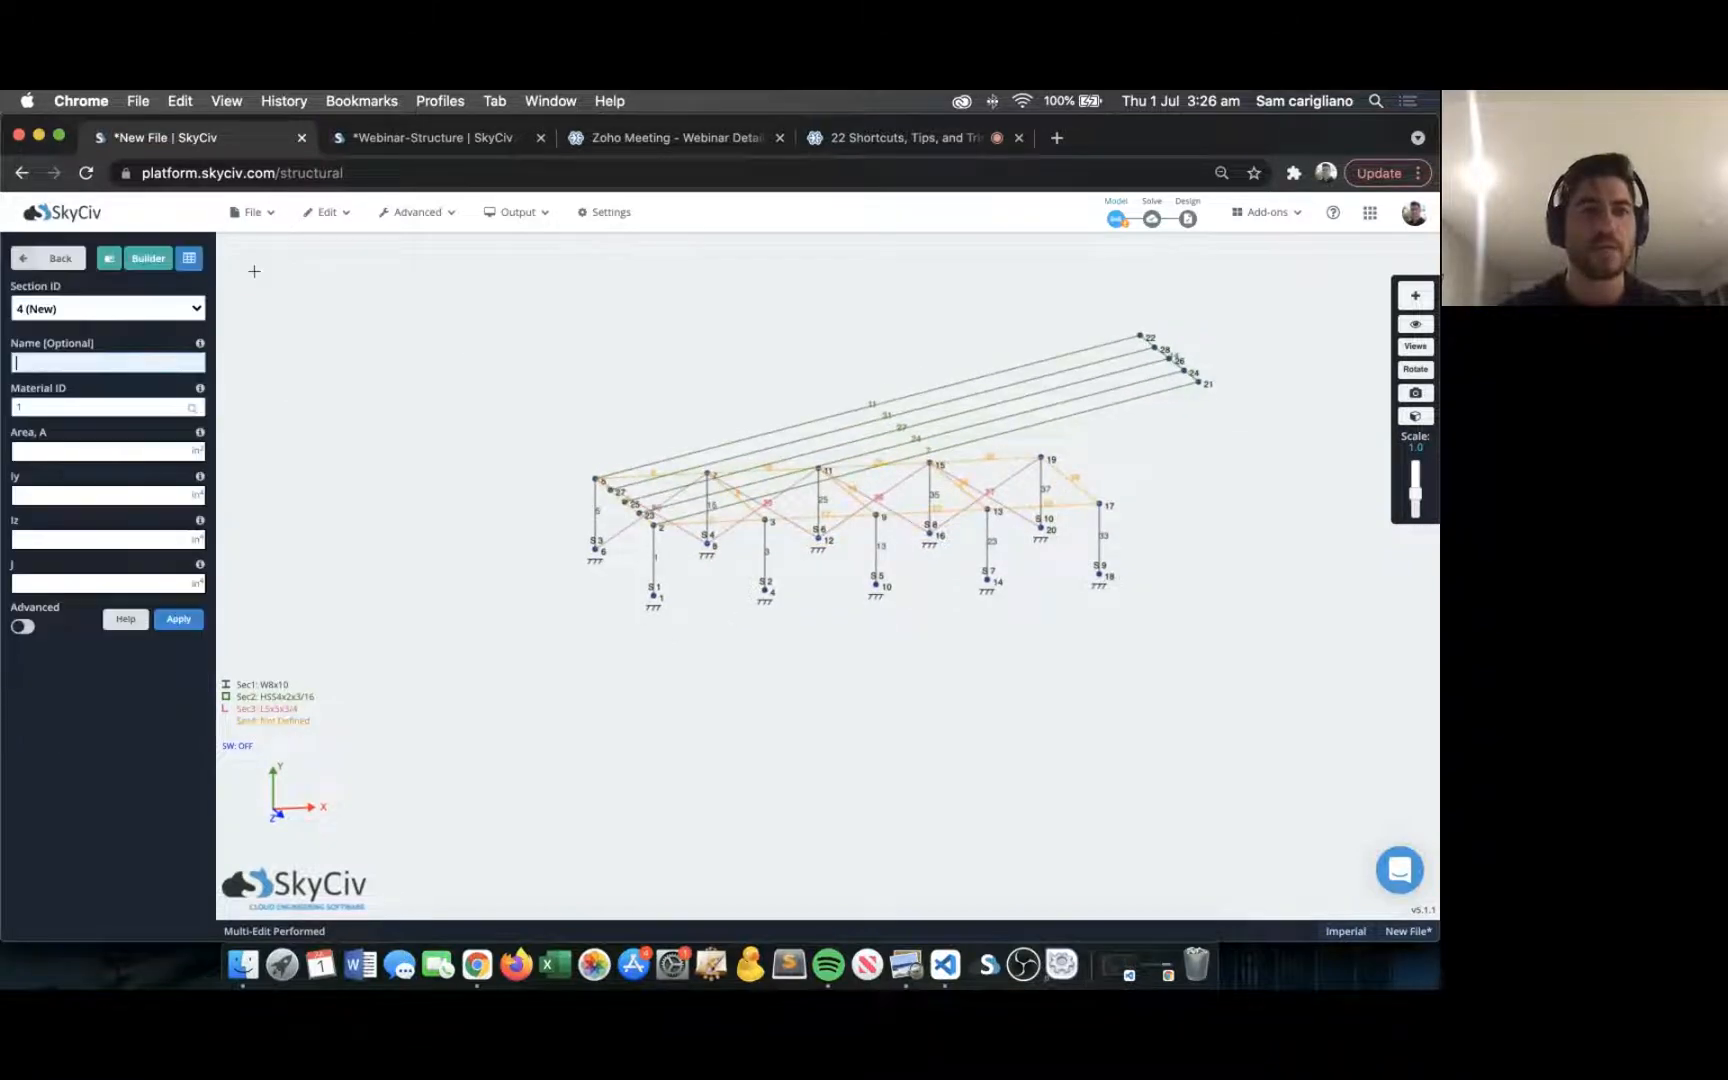
pyautogui.click(148, 258)
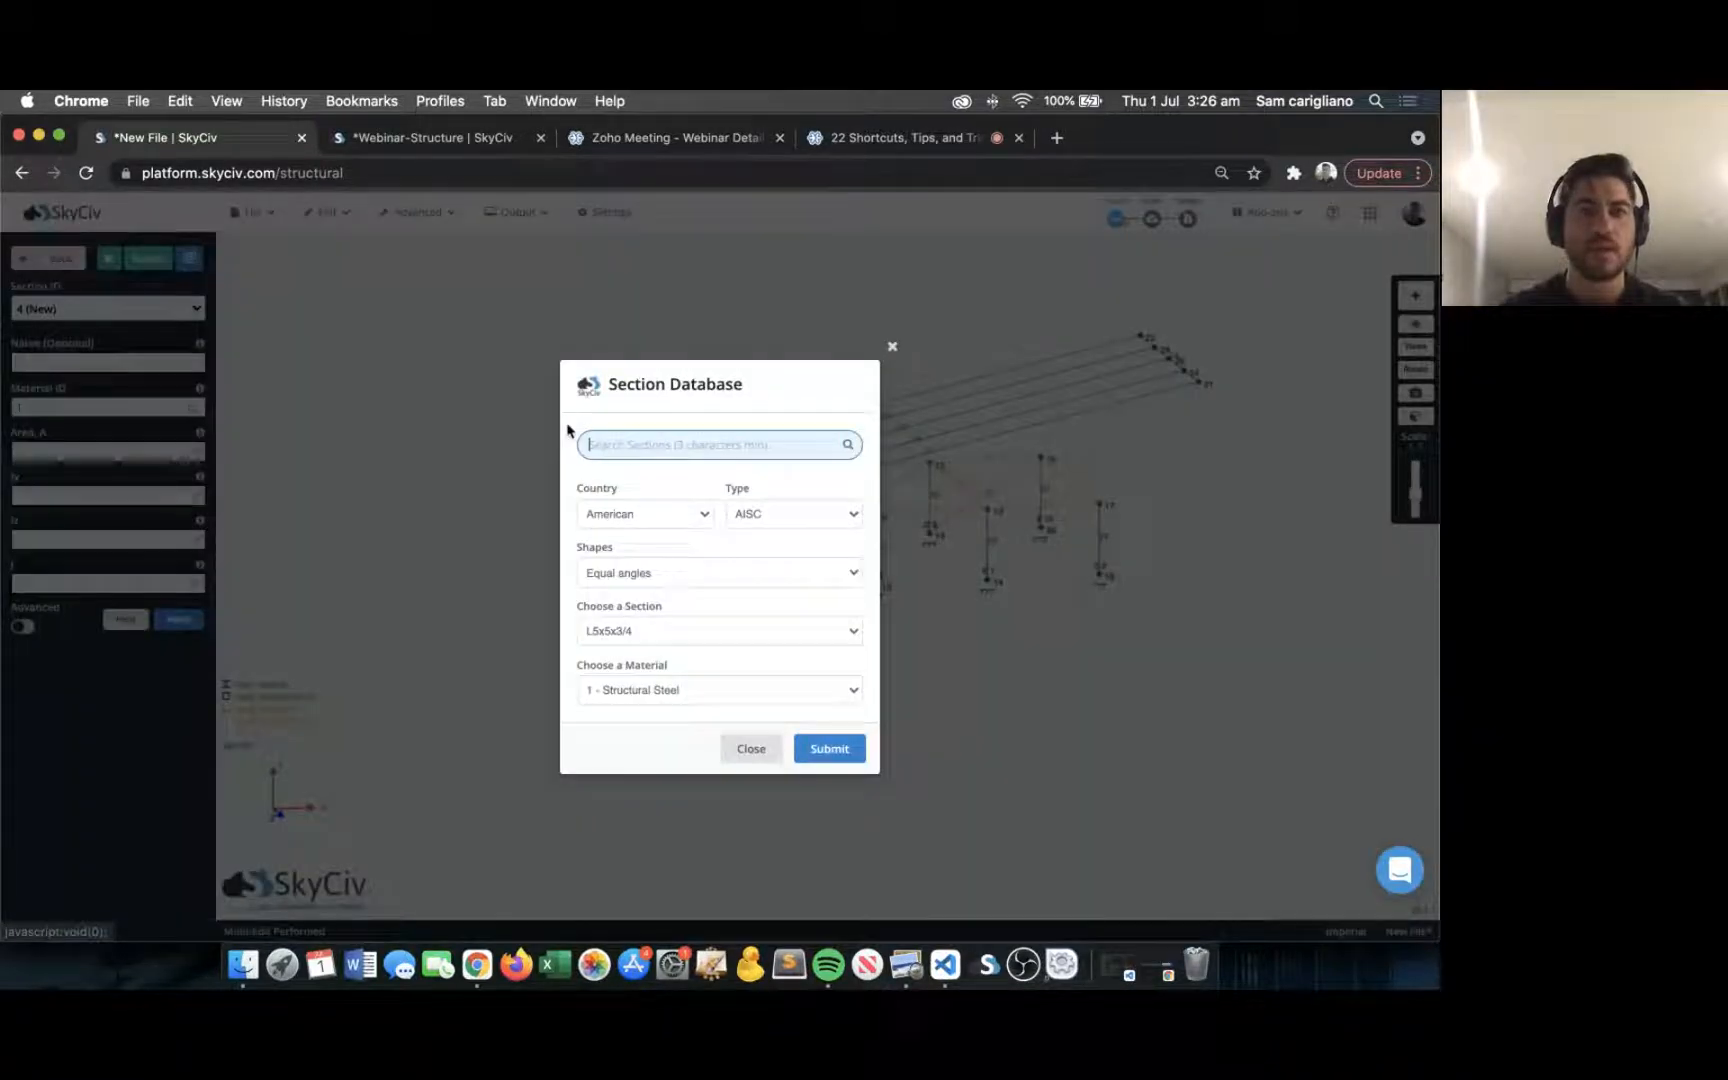
pyautogui.click(621, 451)
pyautogui.write('W6')
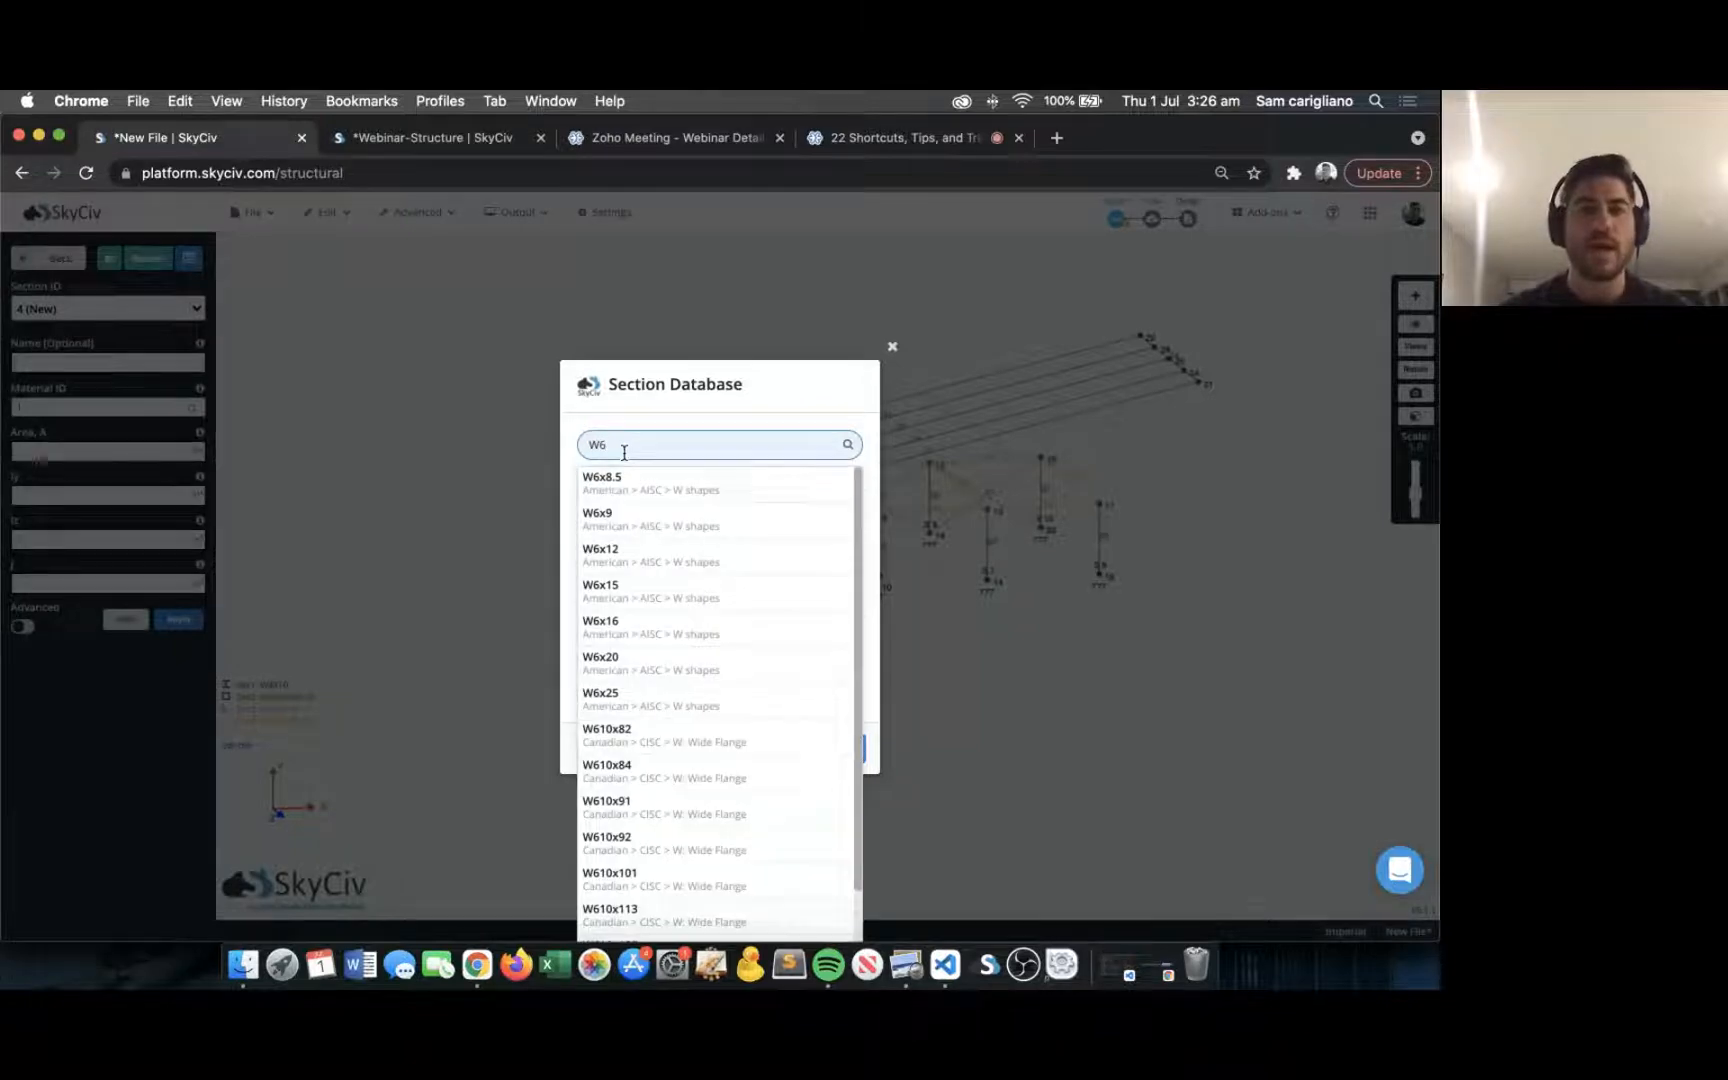
pyautogui.click(638, 519)
pyautogui.click(818, 745)
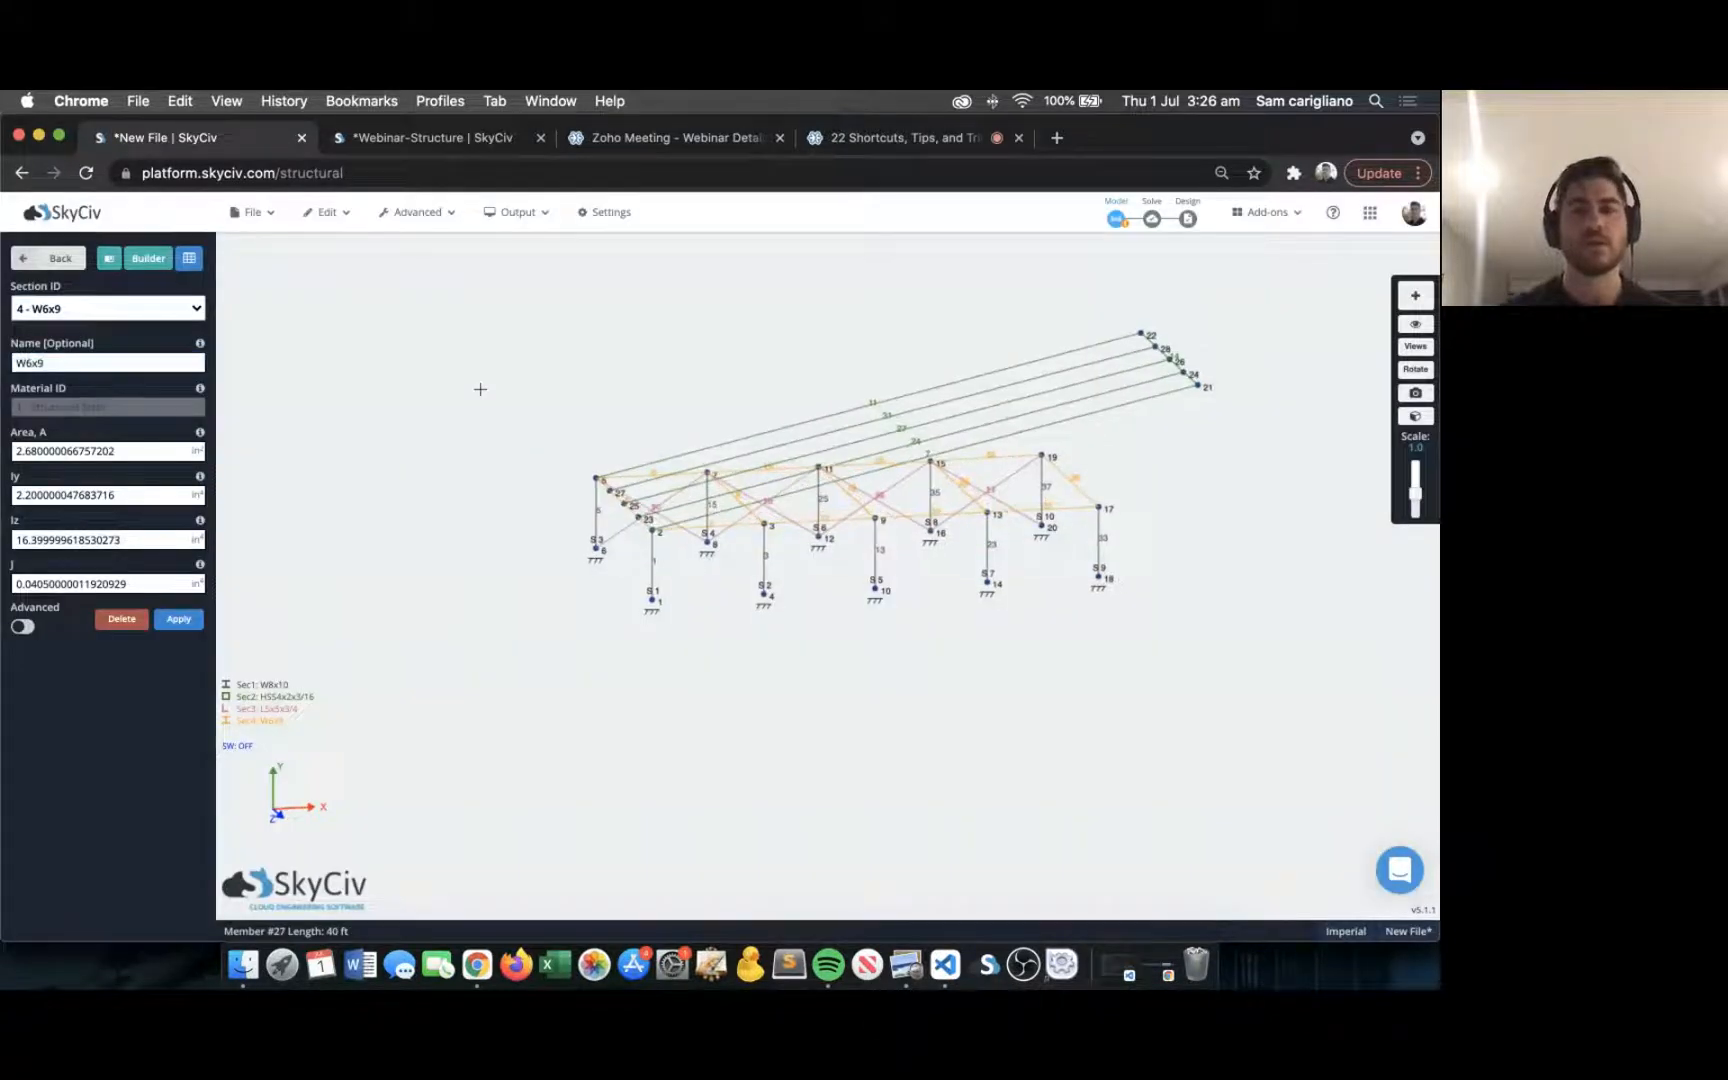
pyautogui.moveTo(480, 389); pyautogui.dragTo(501, 400)
pyautogui.moveTo(517, 395); pyautogui.dragTo(481, 433, button='right')
pyautogui.press('super+Tab')
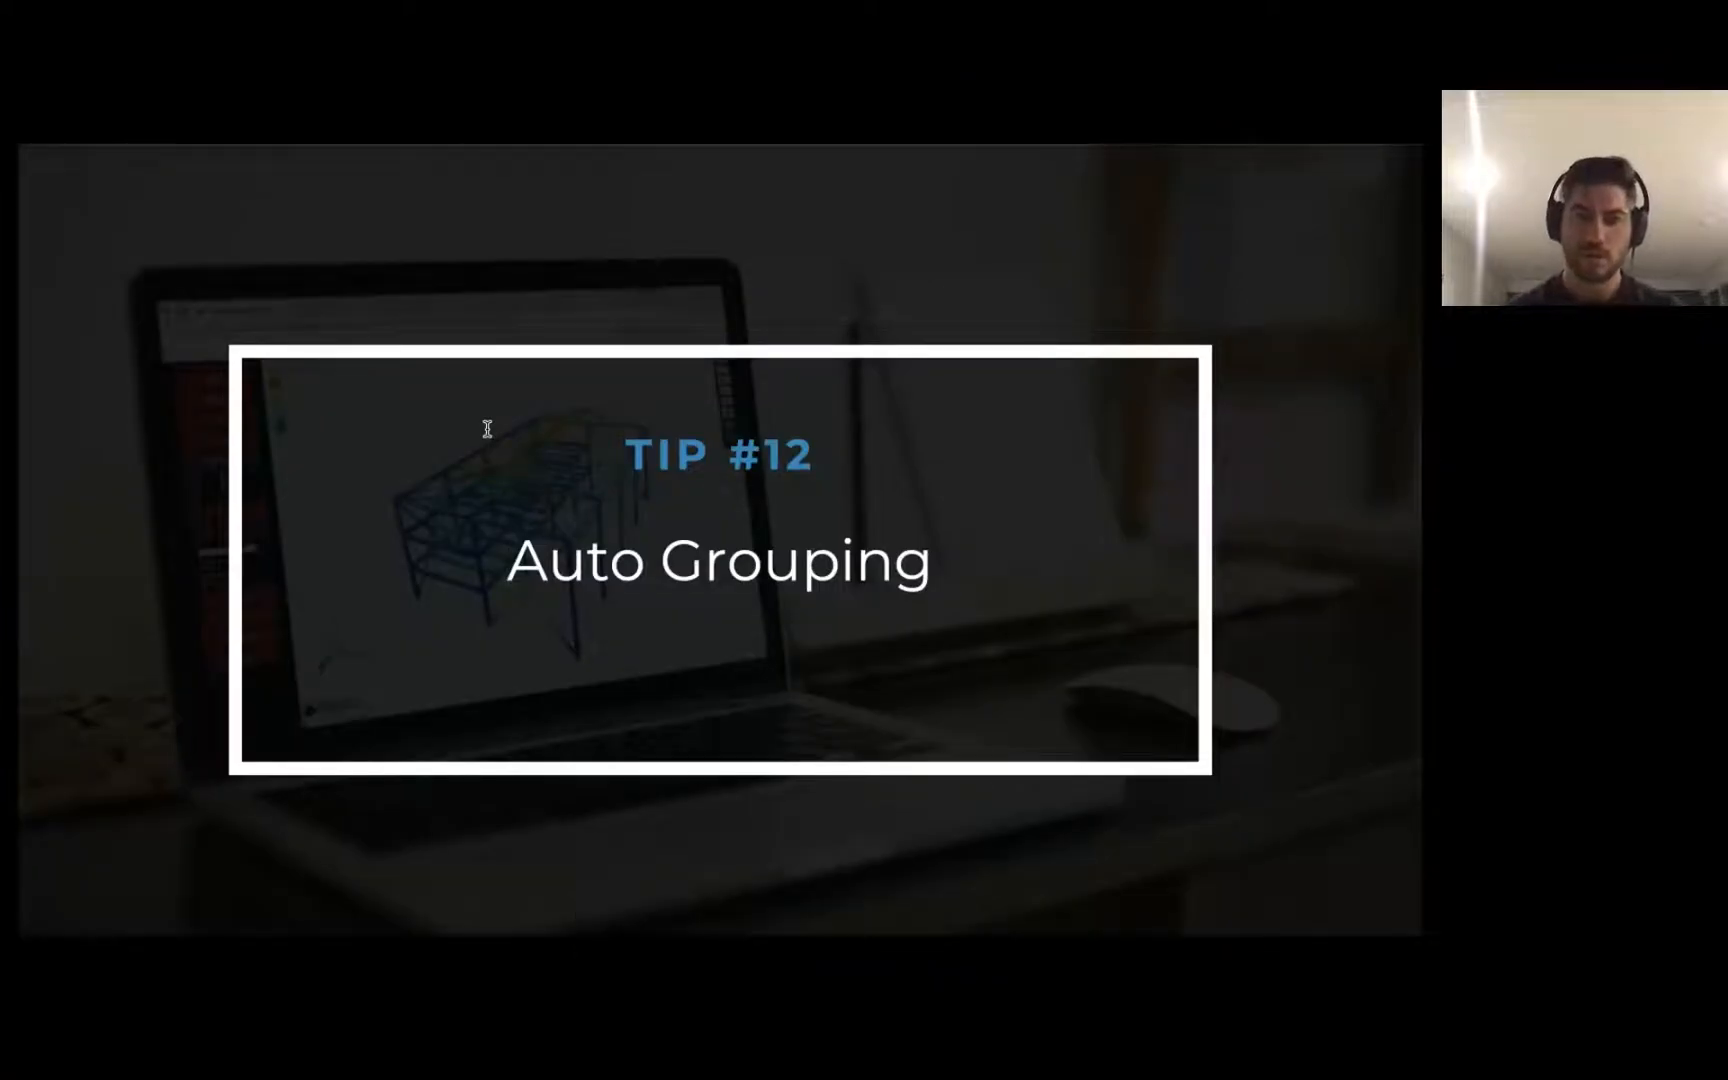
pyautogui.press('Right')
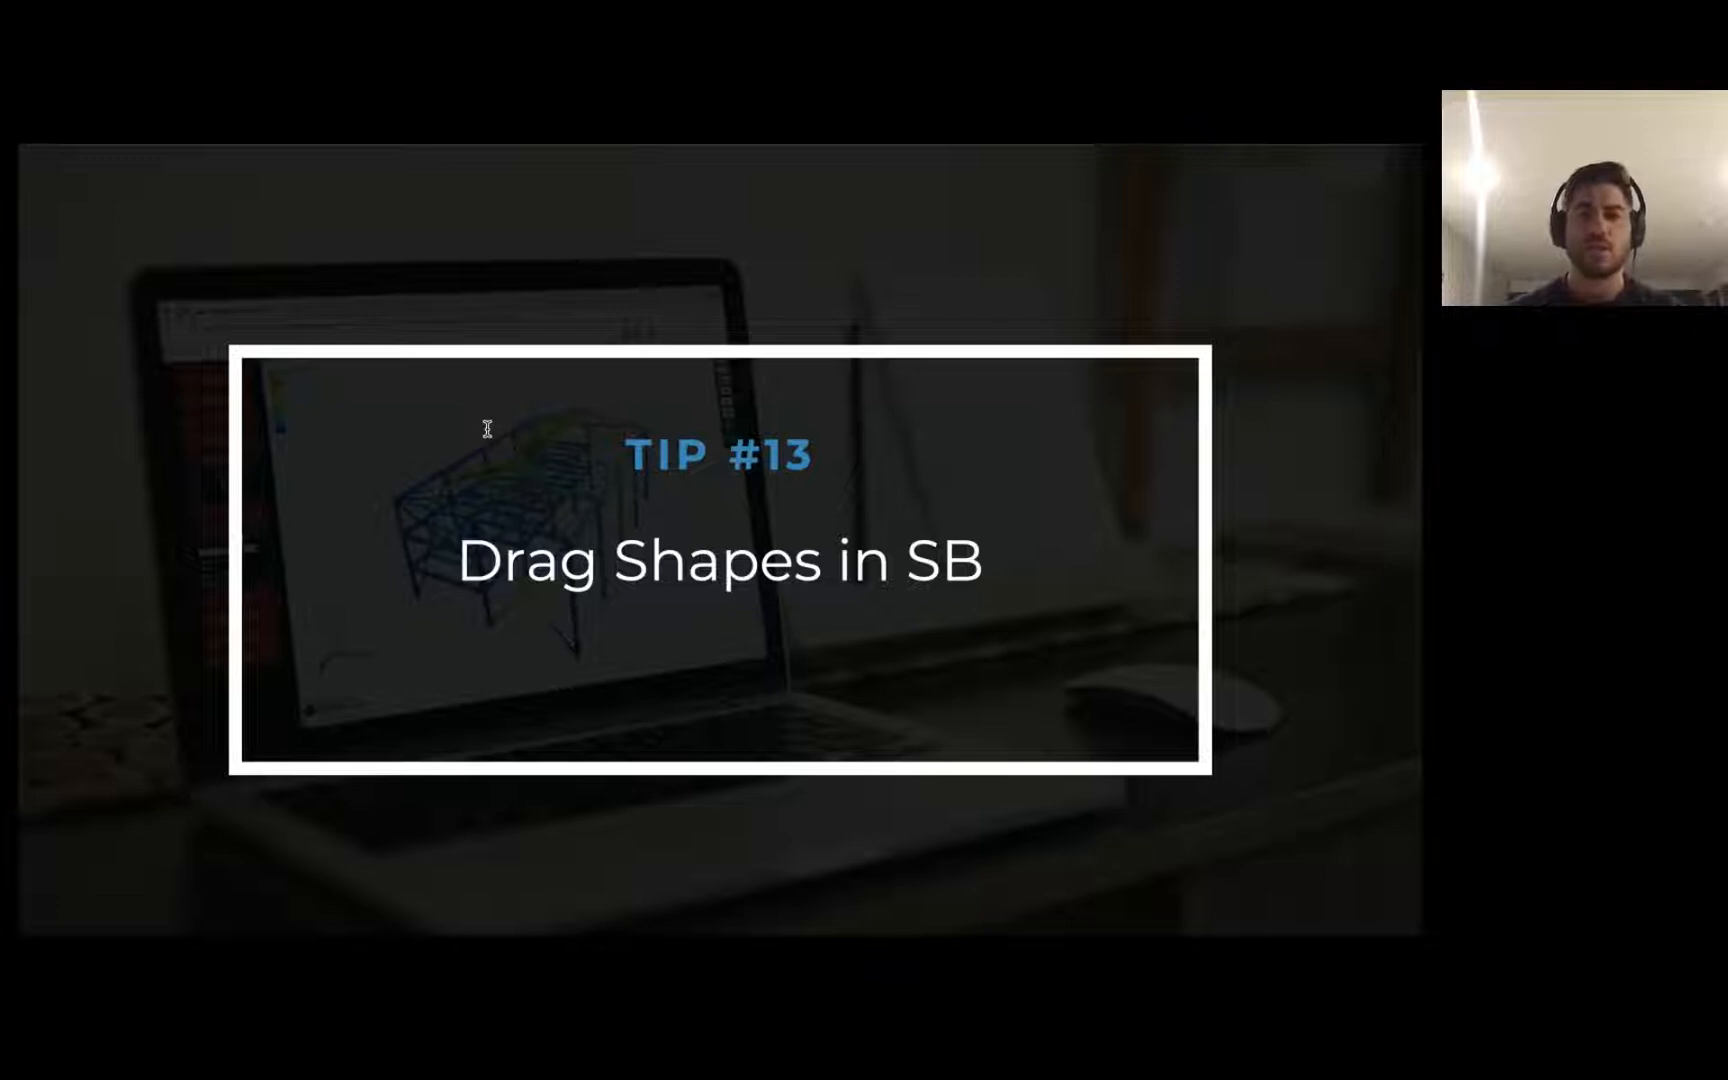
pyautogui.press('super+Tab')
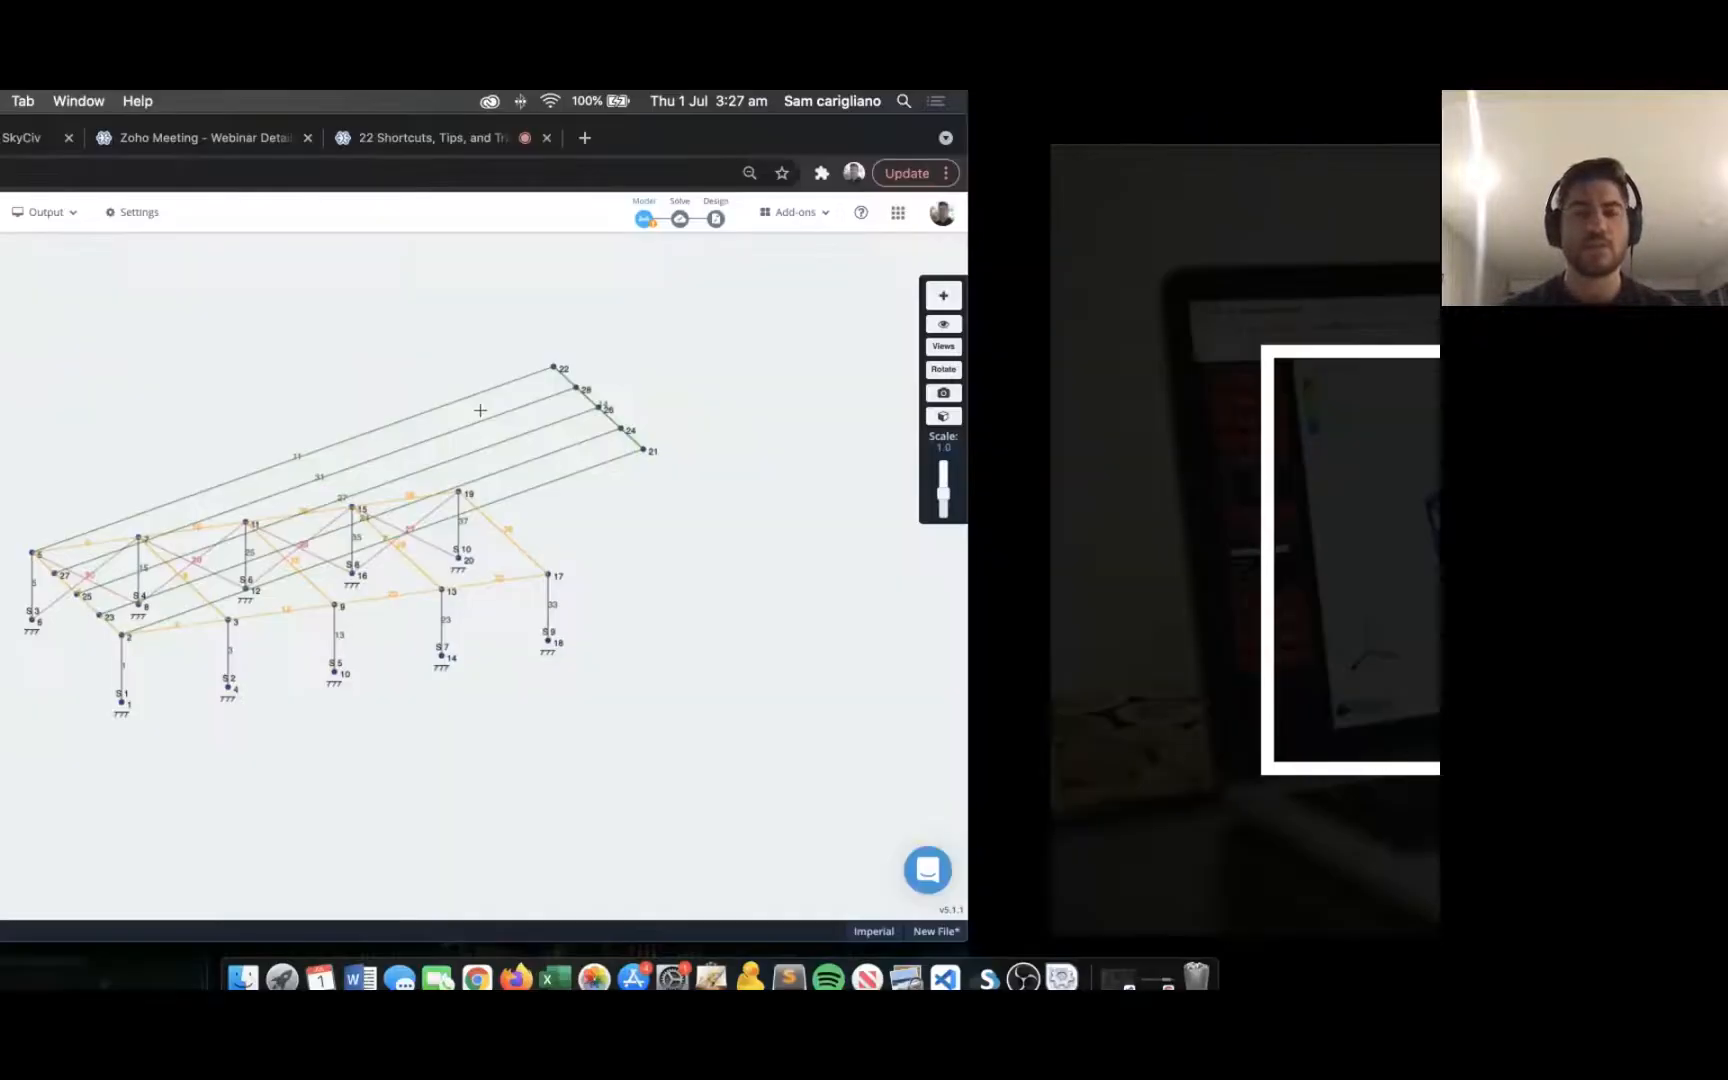
pyautogui.moveTo(571, 393); pyautogui.dragTo(563, 432)
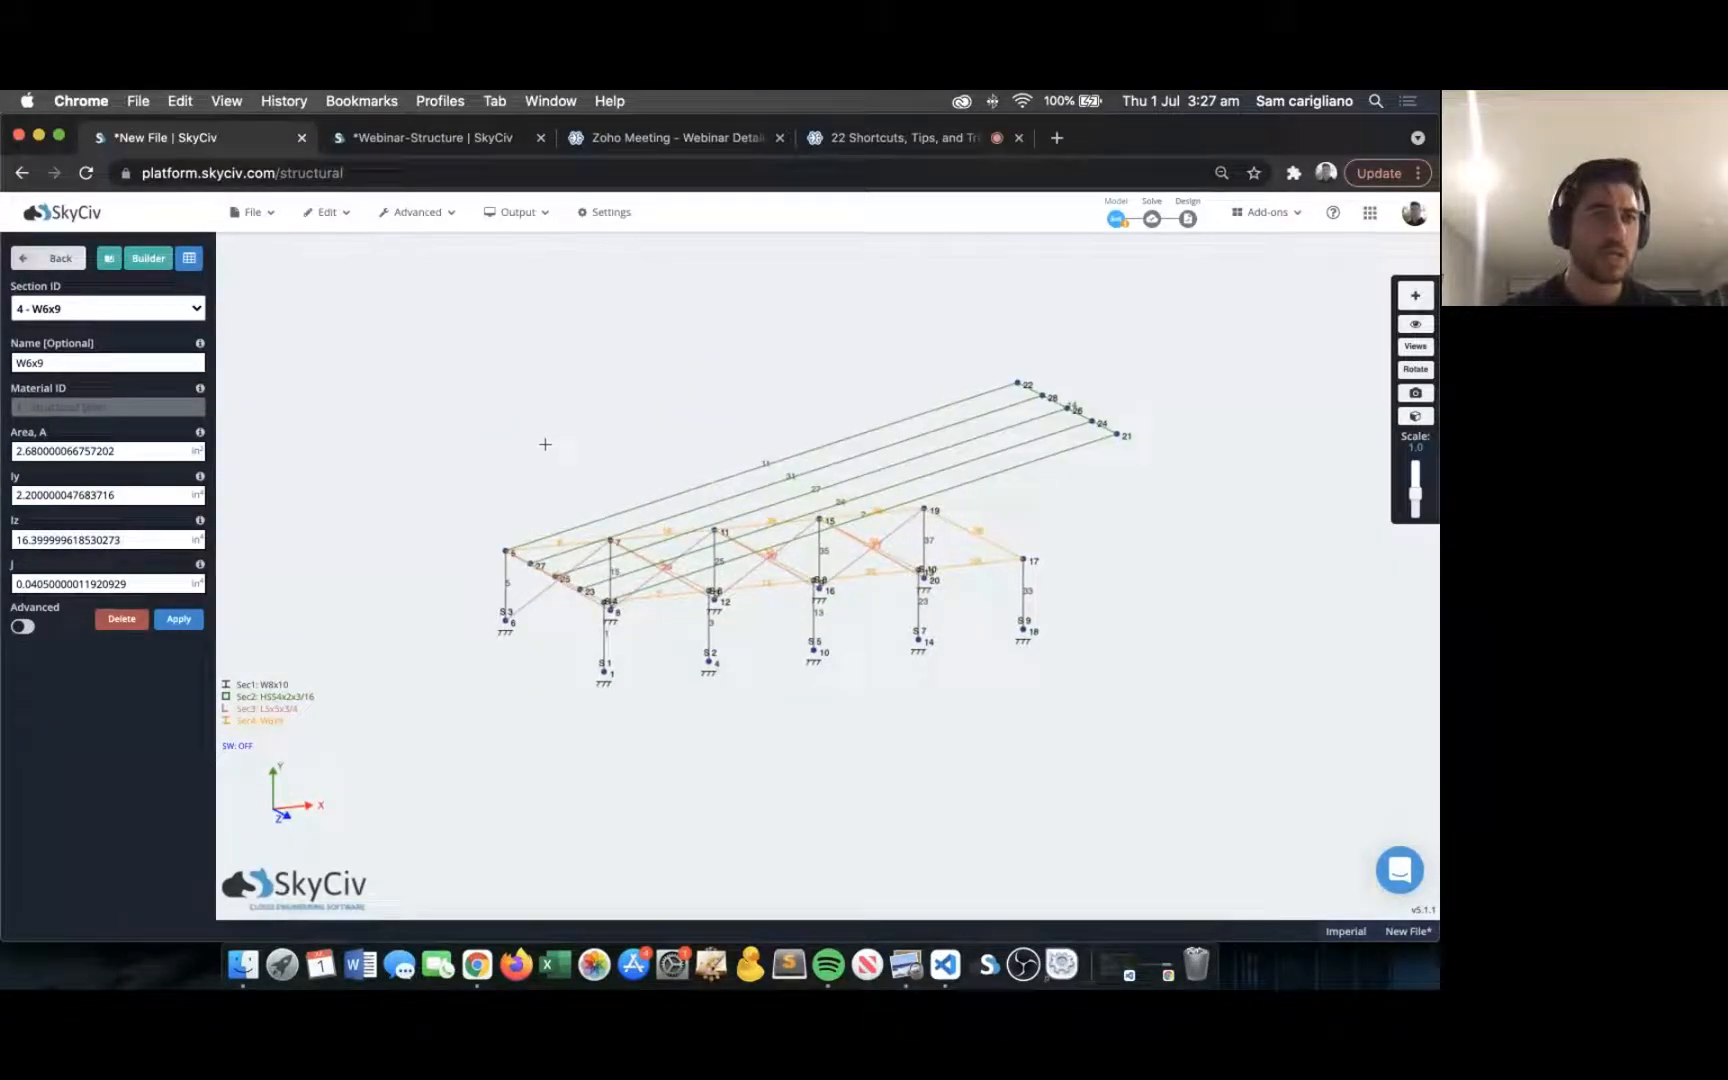
# Add a rectangular template shape to section 4 in the Section Builder while keeping the existing W6x9 shape.
pyautogui.click(143, 258)
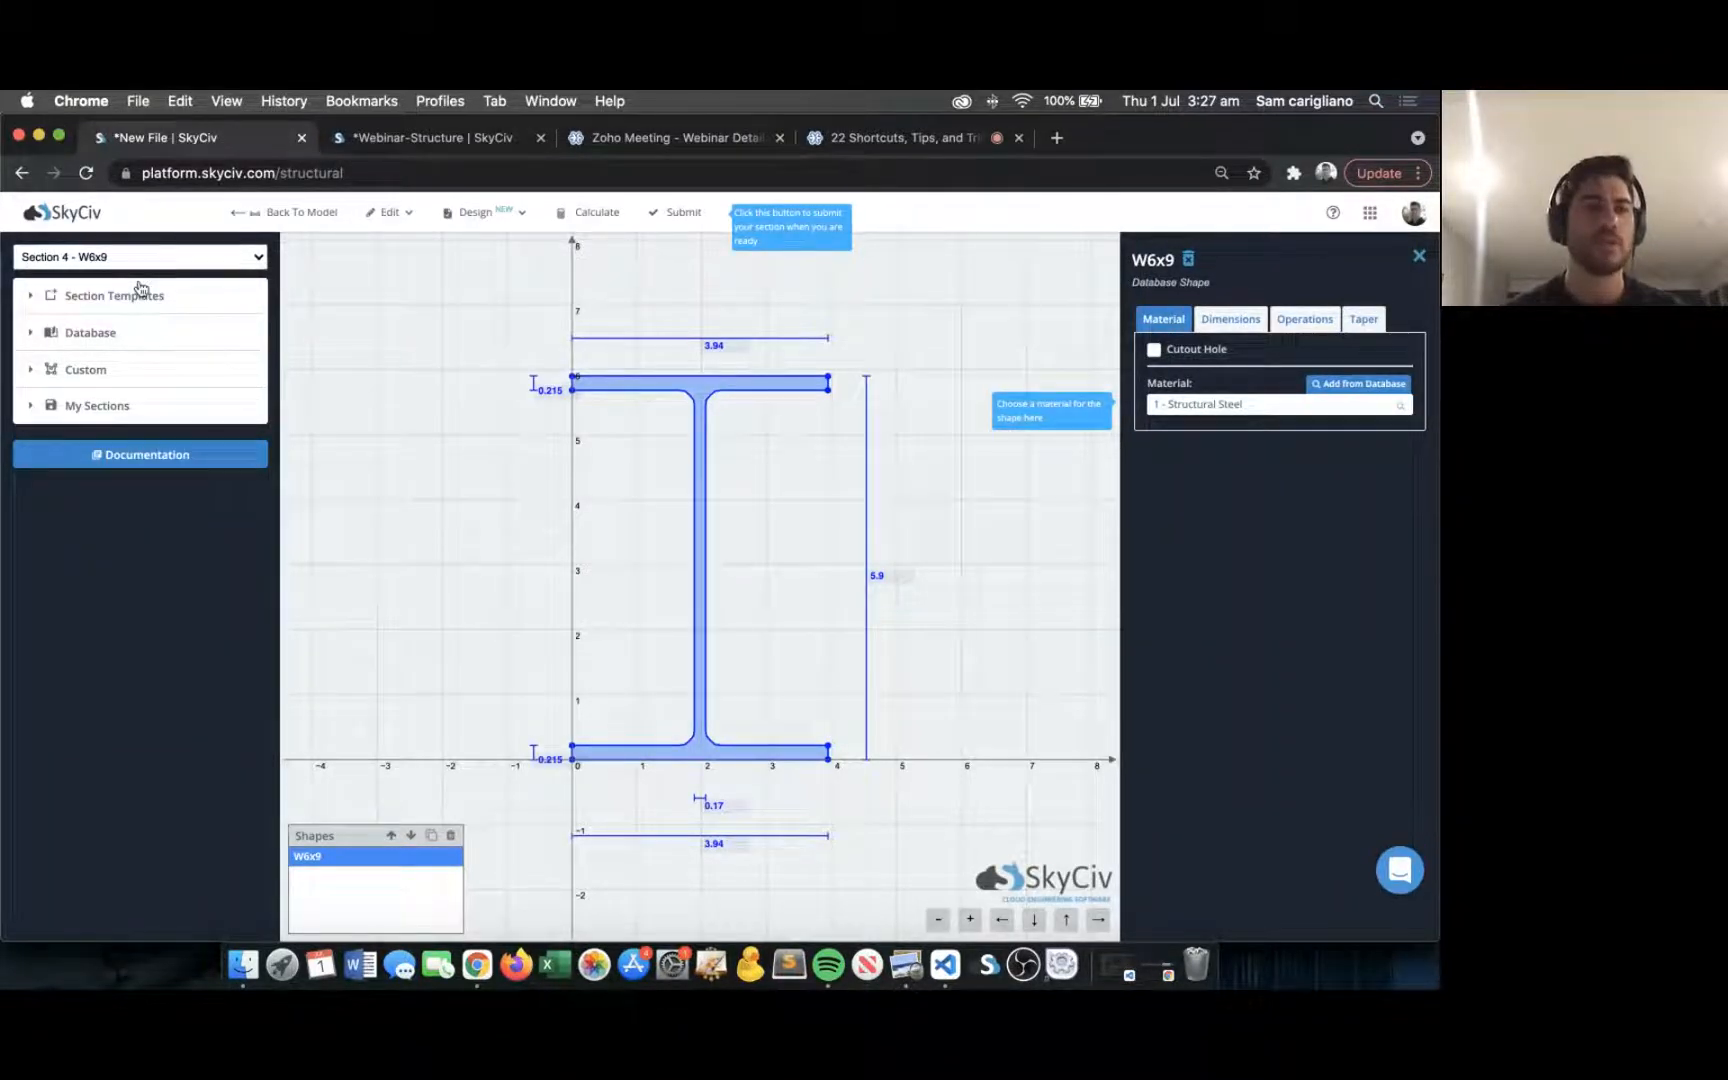
pyautogui.click(140, 294)
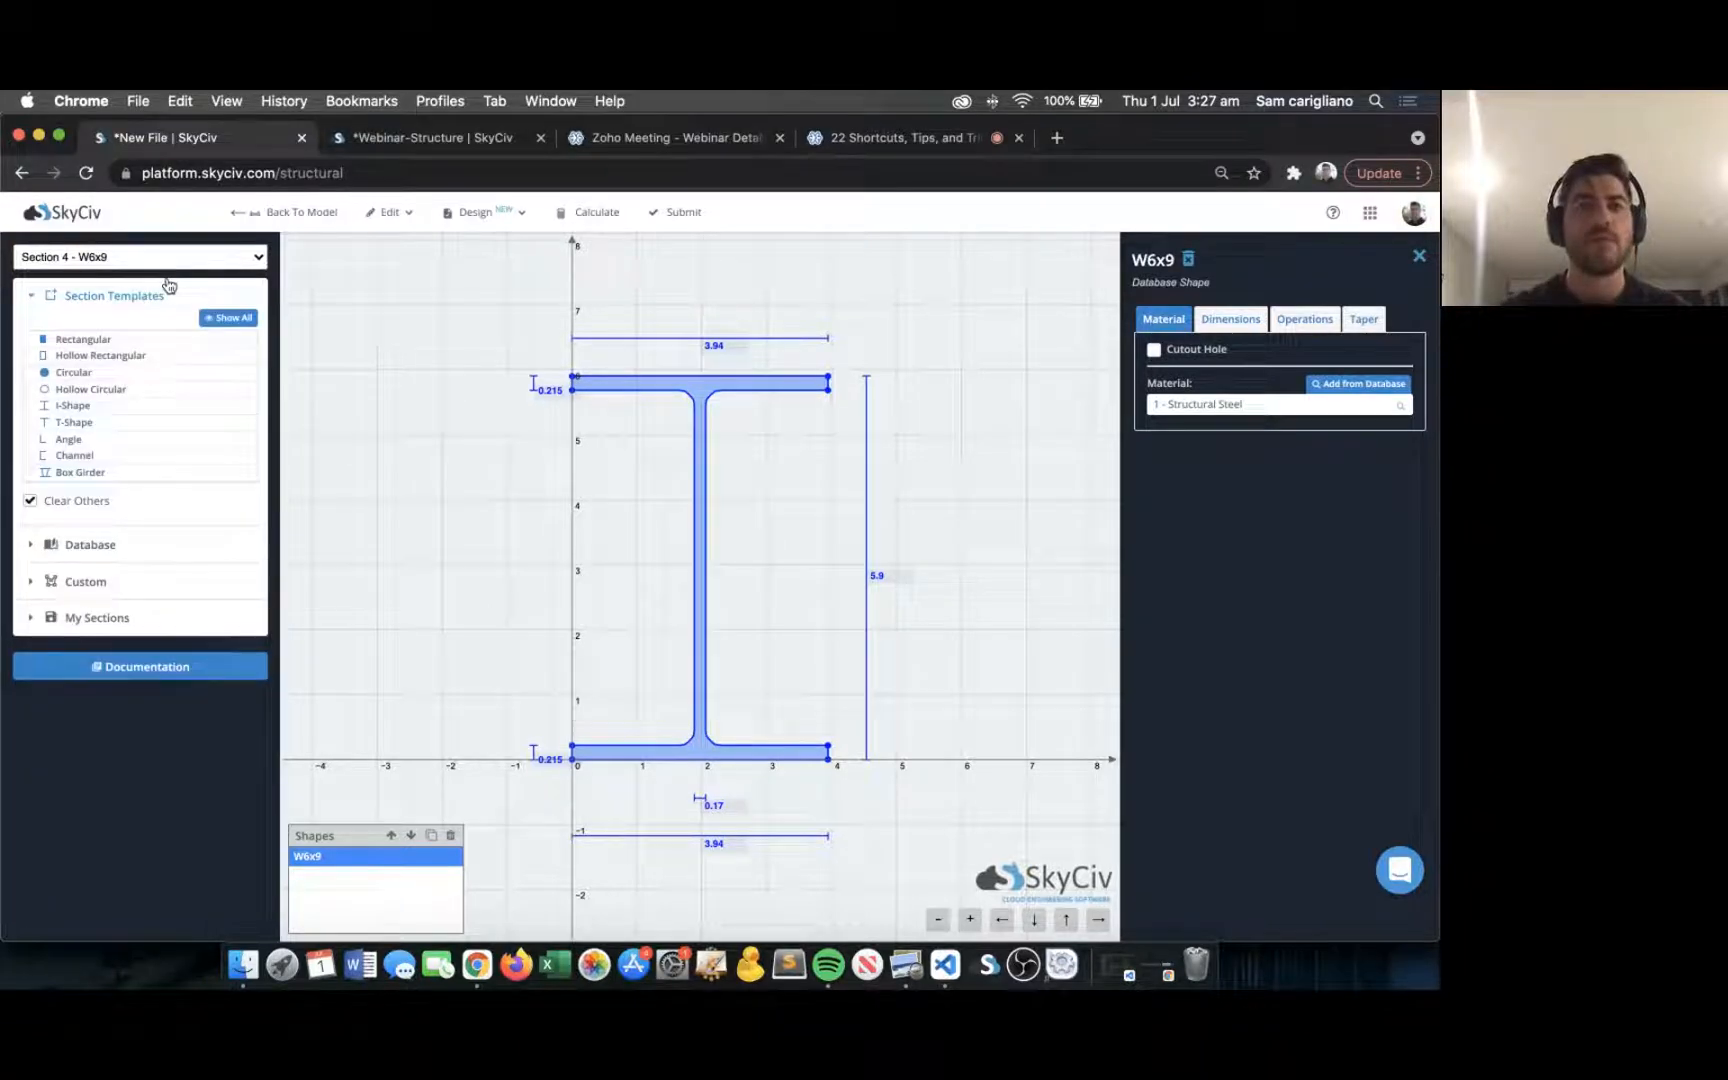
pyautogui.click(72, 509)
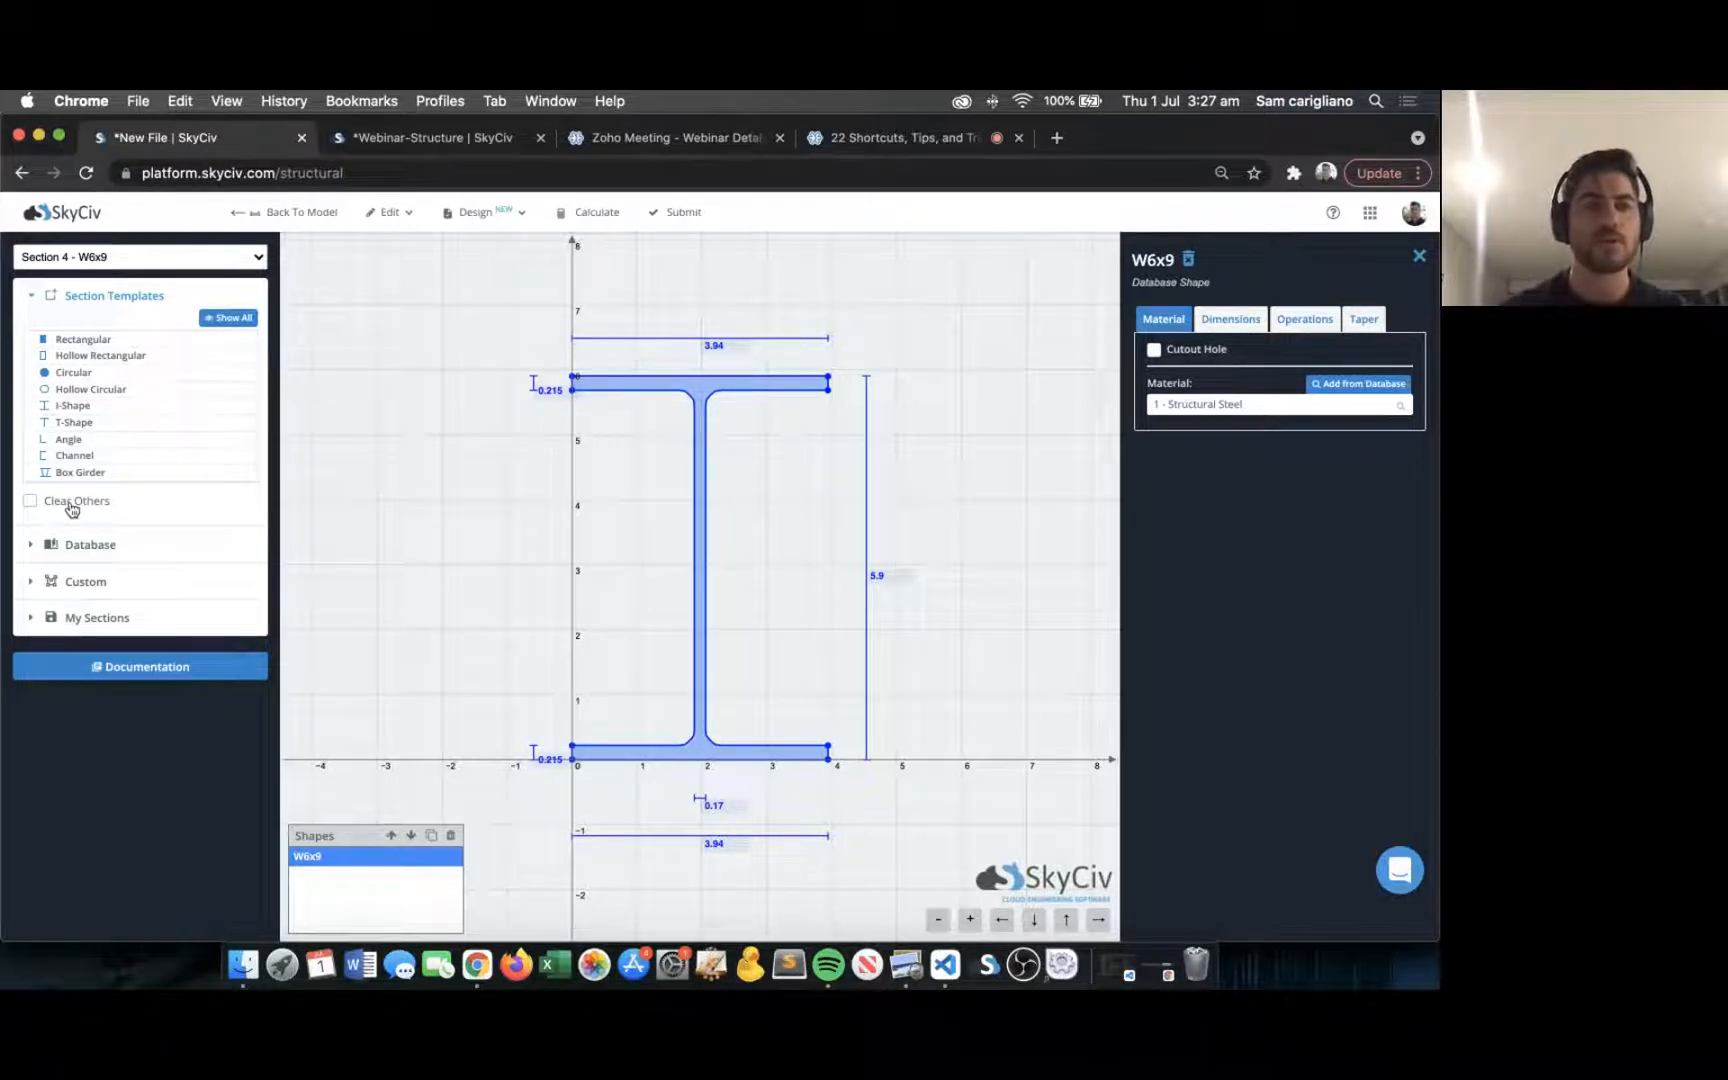
pyautogui.click(86, 341)
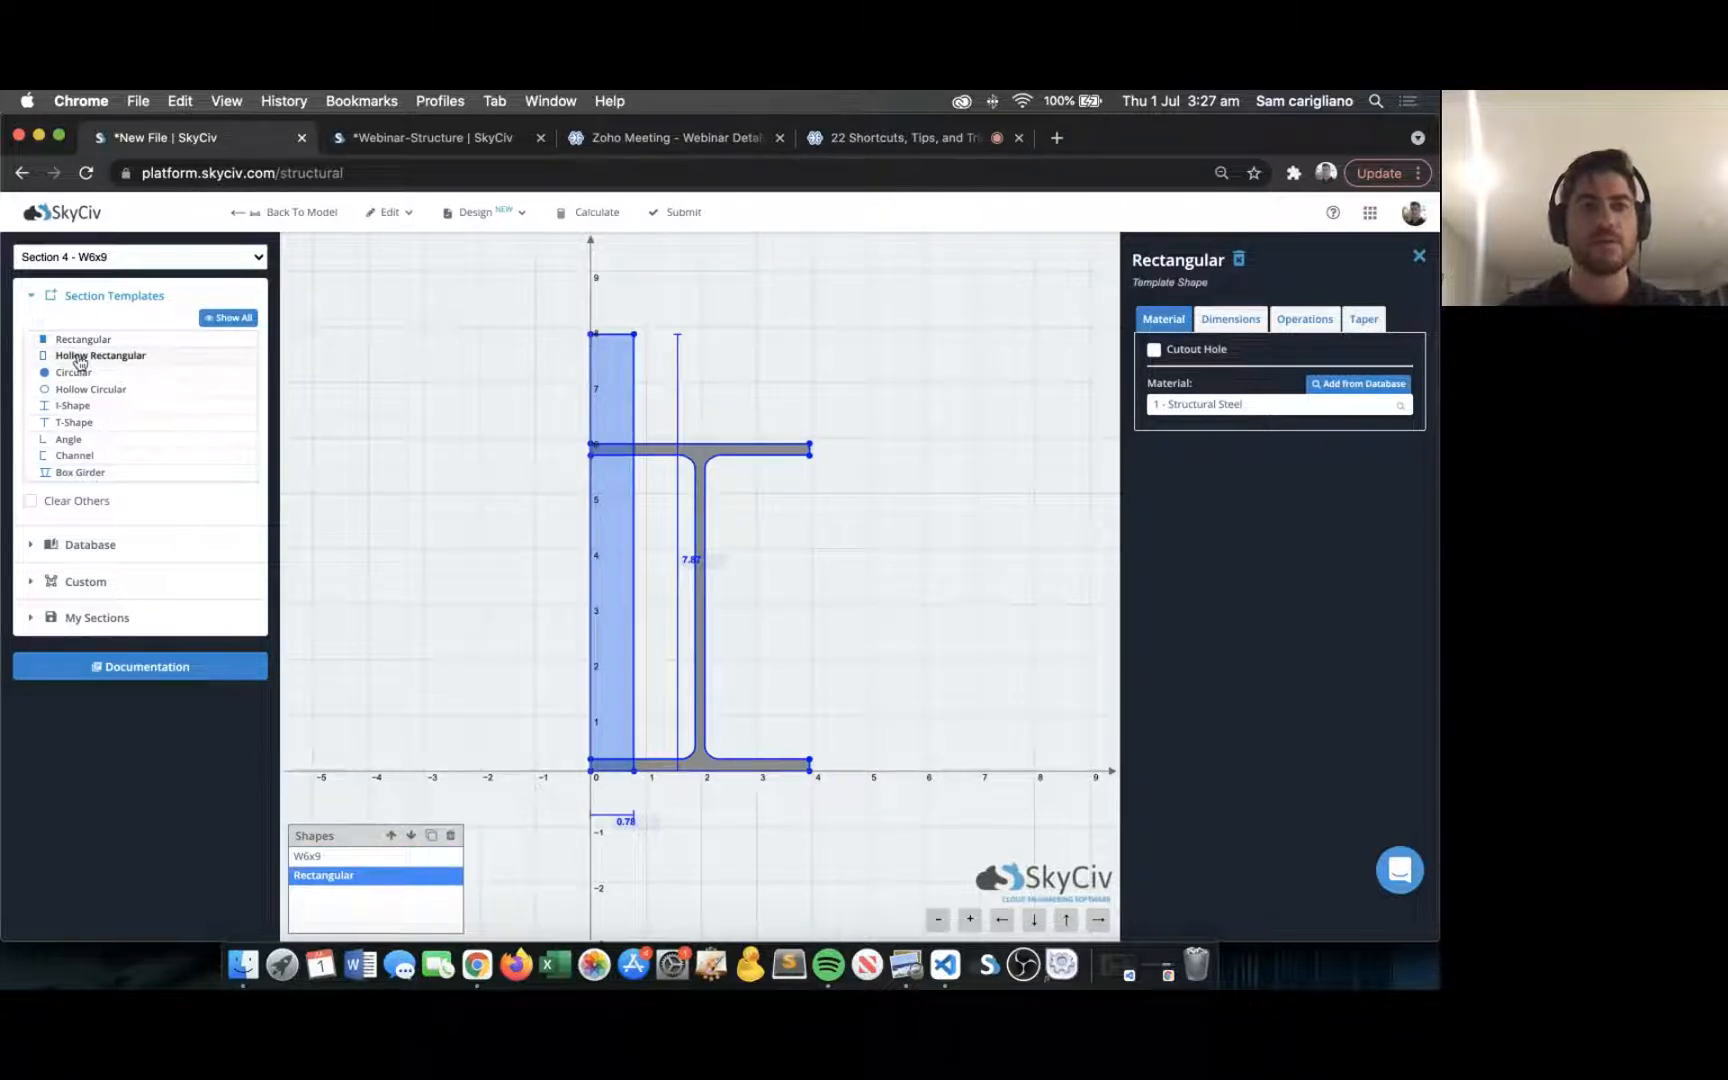
# Set the rectangle's depth to 2 in and width to 4 in, and move it onto the top flange of the W6x9.
pyautogui.click(1231, 319)
pyautogui.click(1233, 367)
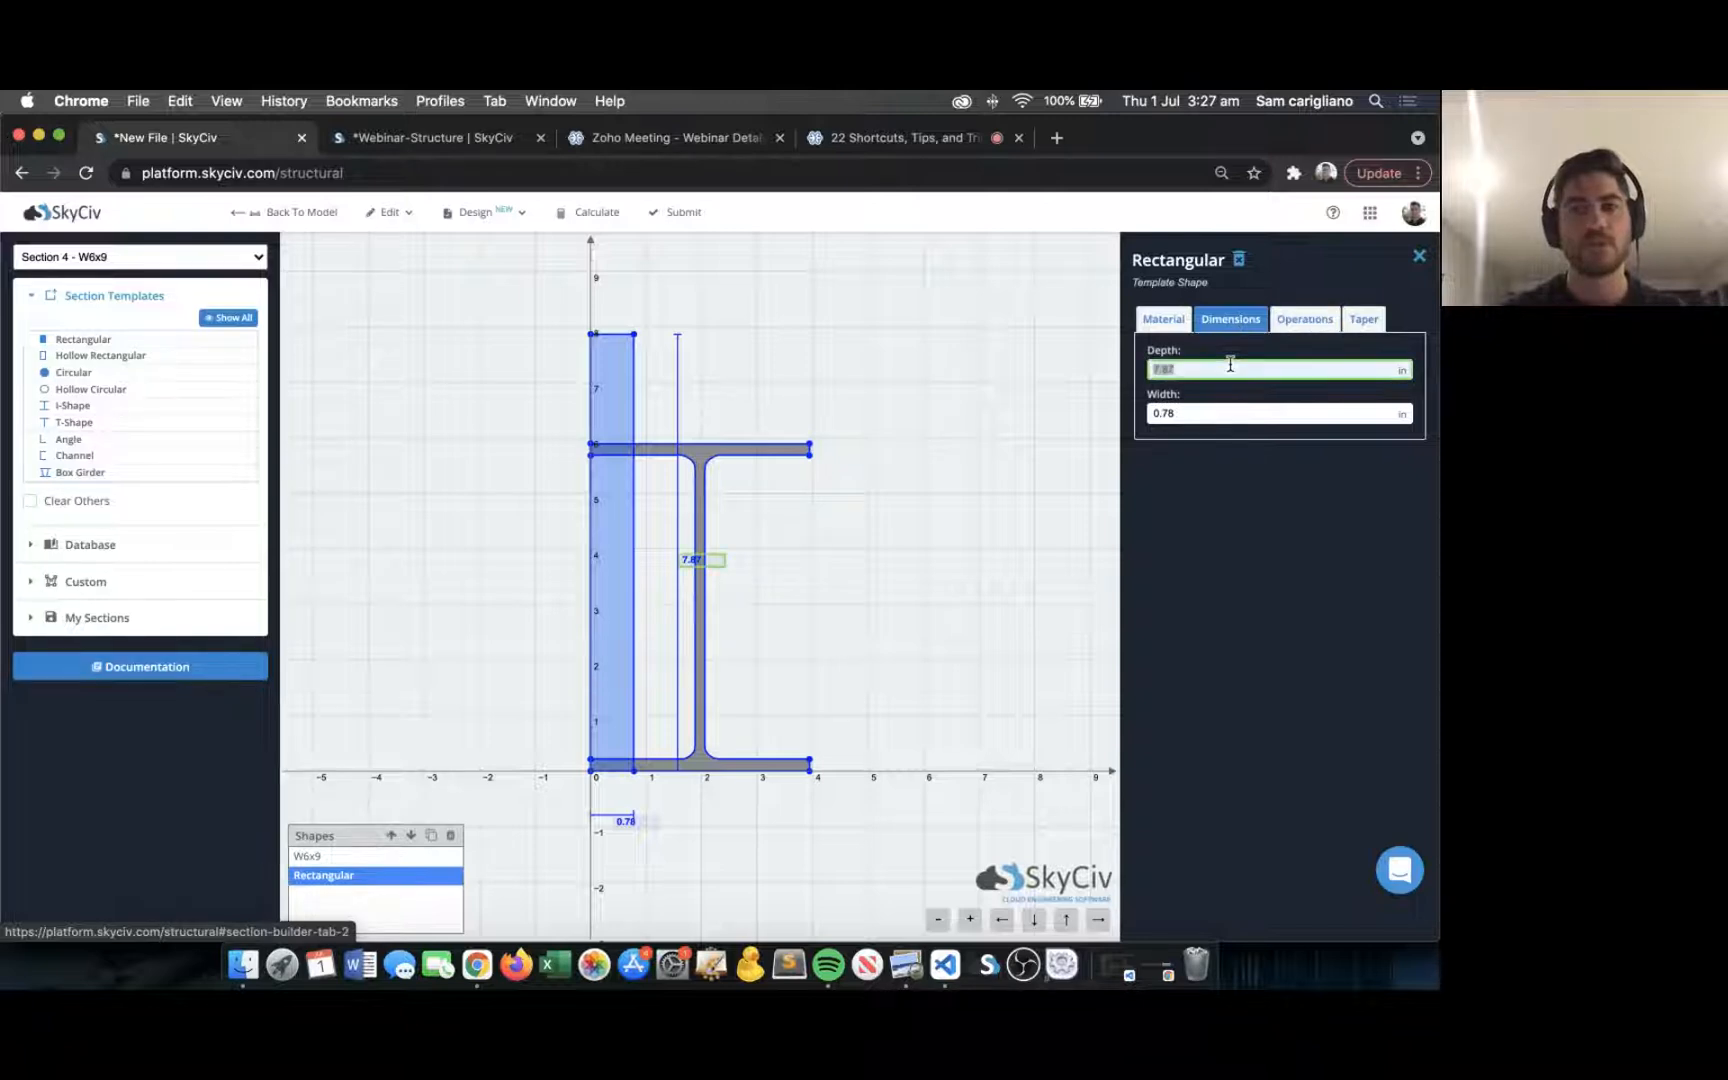
pyautogui.write('2')
pyautogui.press('Tab')
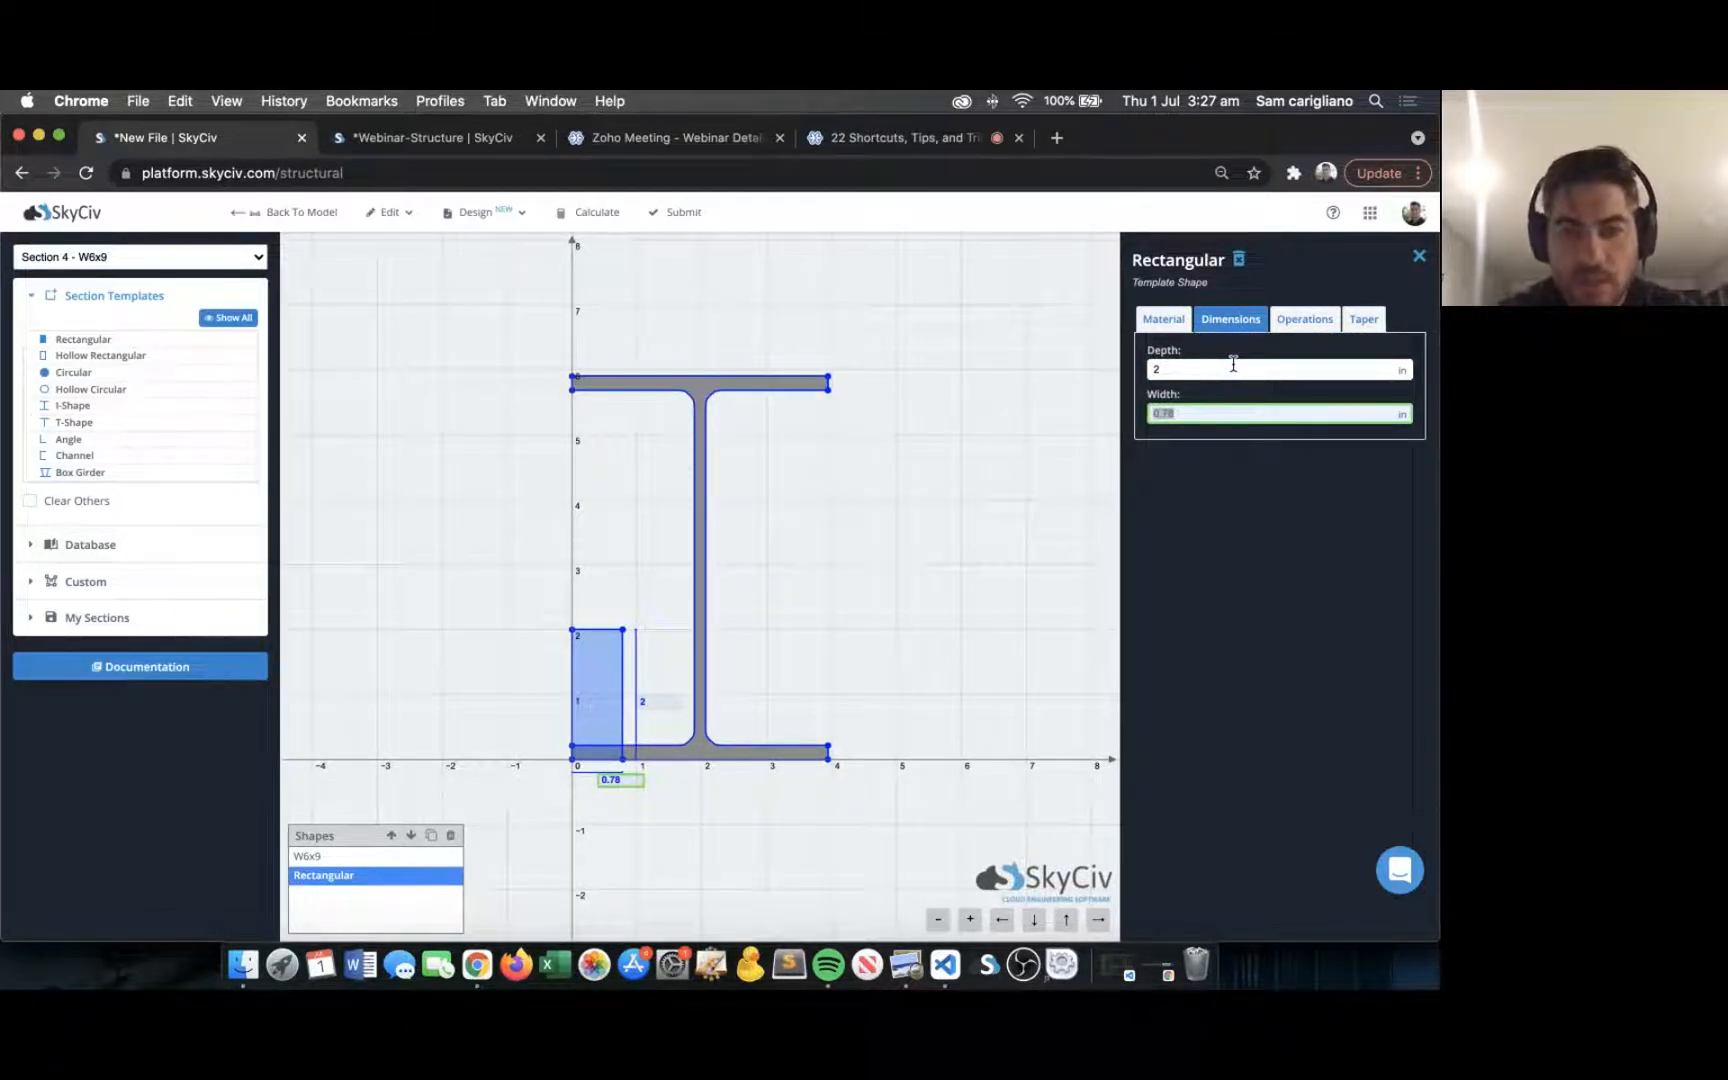
pyautogui.write('4')
pyautogui.press('Return')
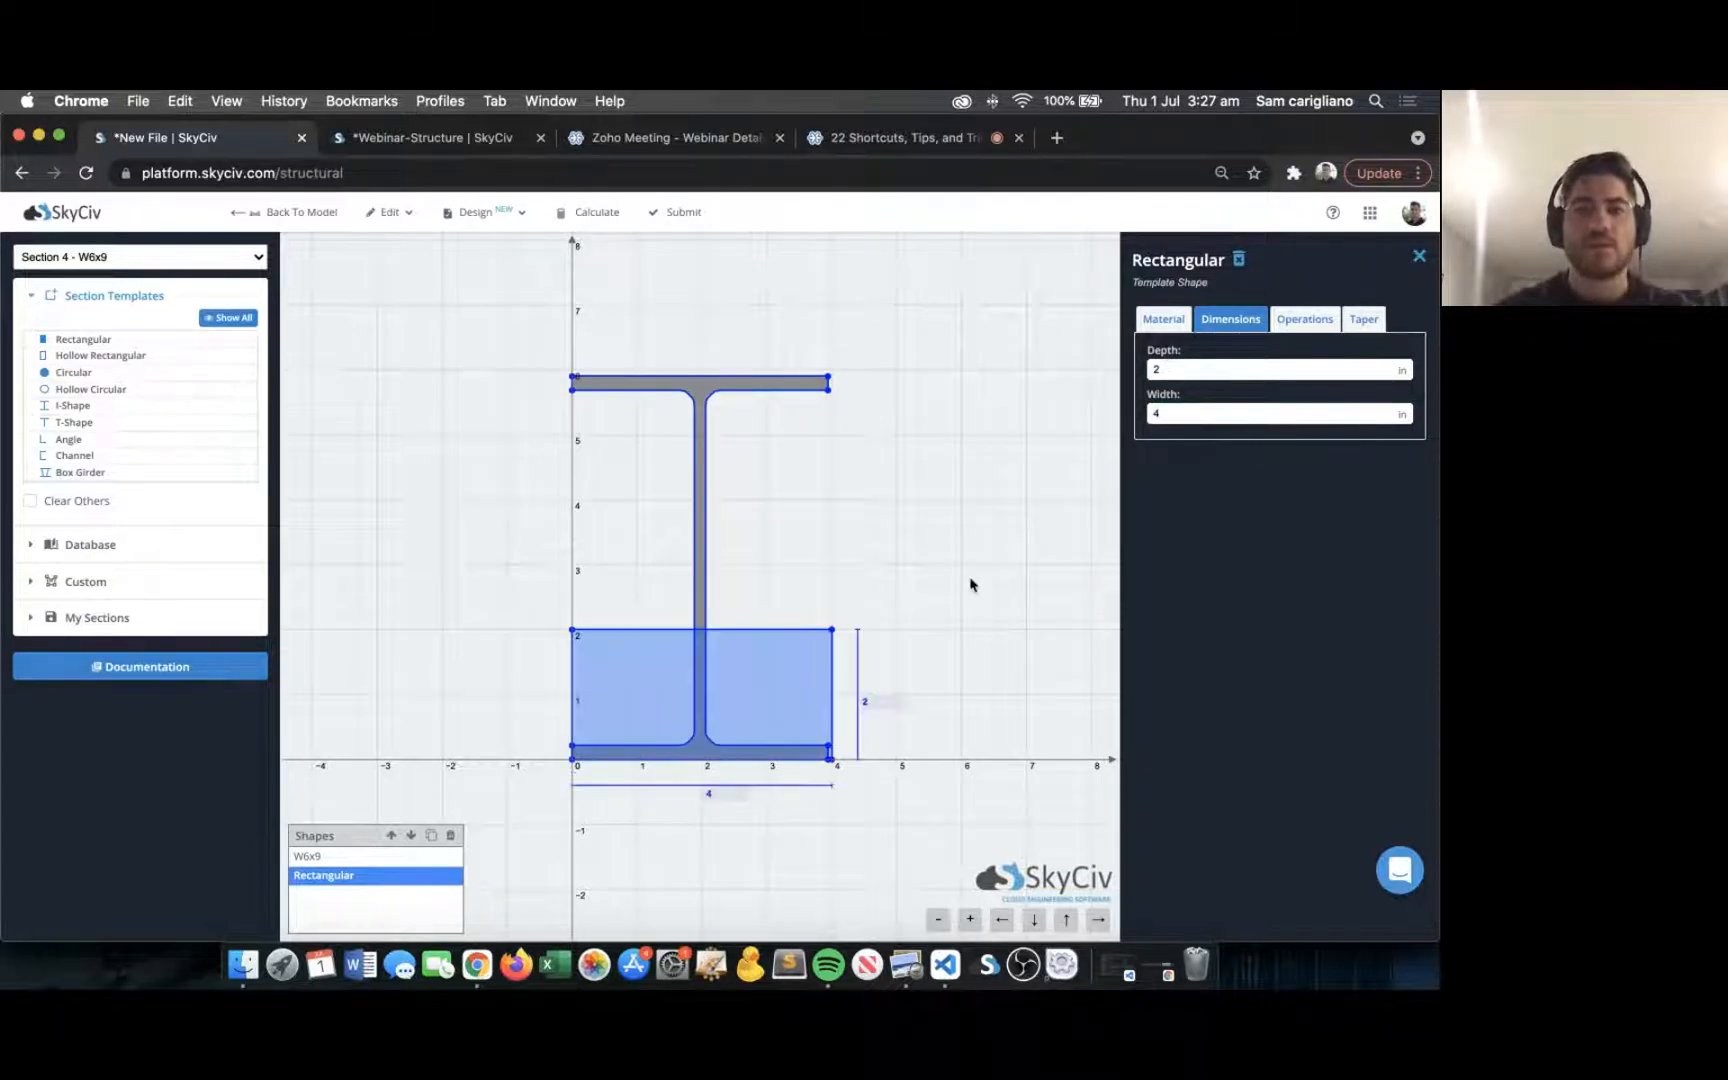
pyautogui.moveTo(786, 668); pyautogui.dragTo(791, 279)
pyautogui.scroll(-5, 922, 420)
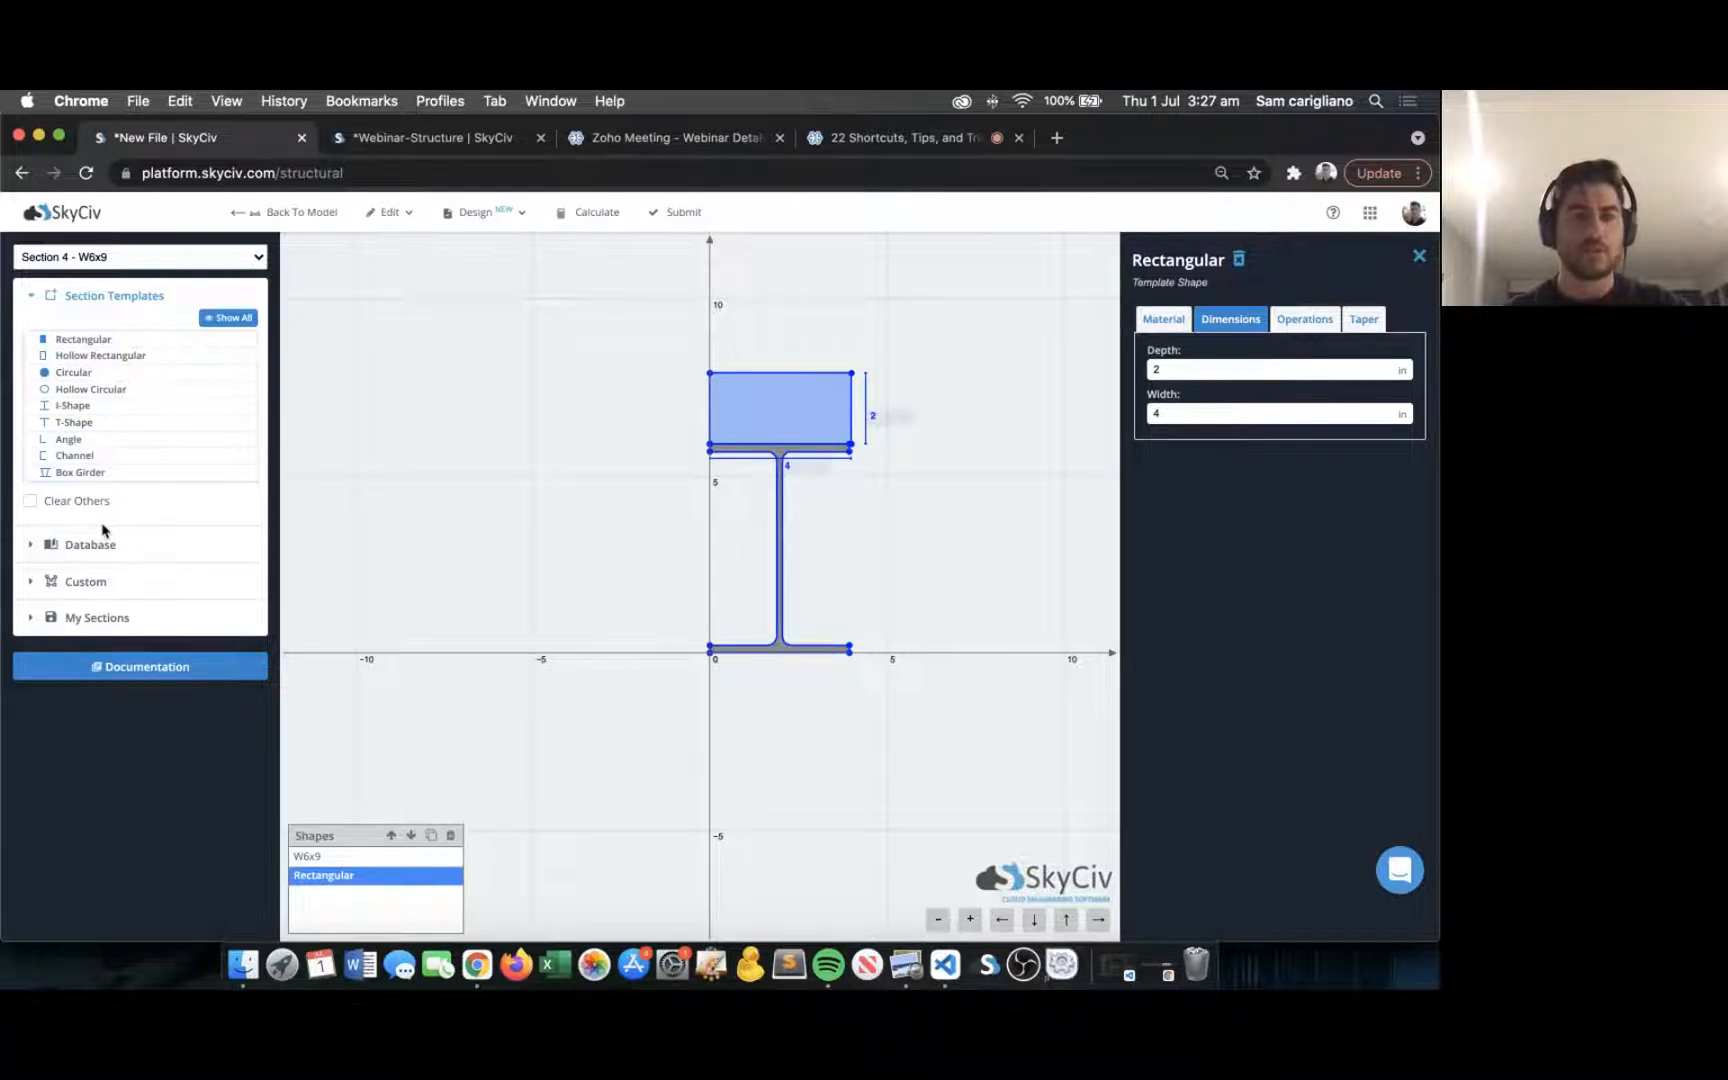
# Show the custom shape options and exit the Section Builder without saving the changes.
pyautogui.click(96, 583)
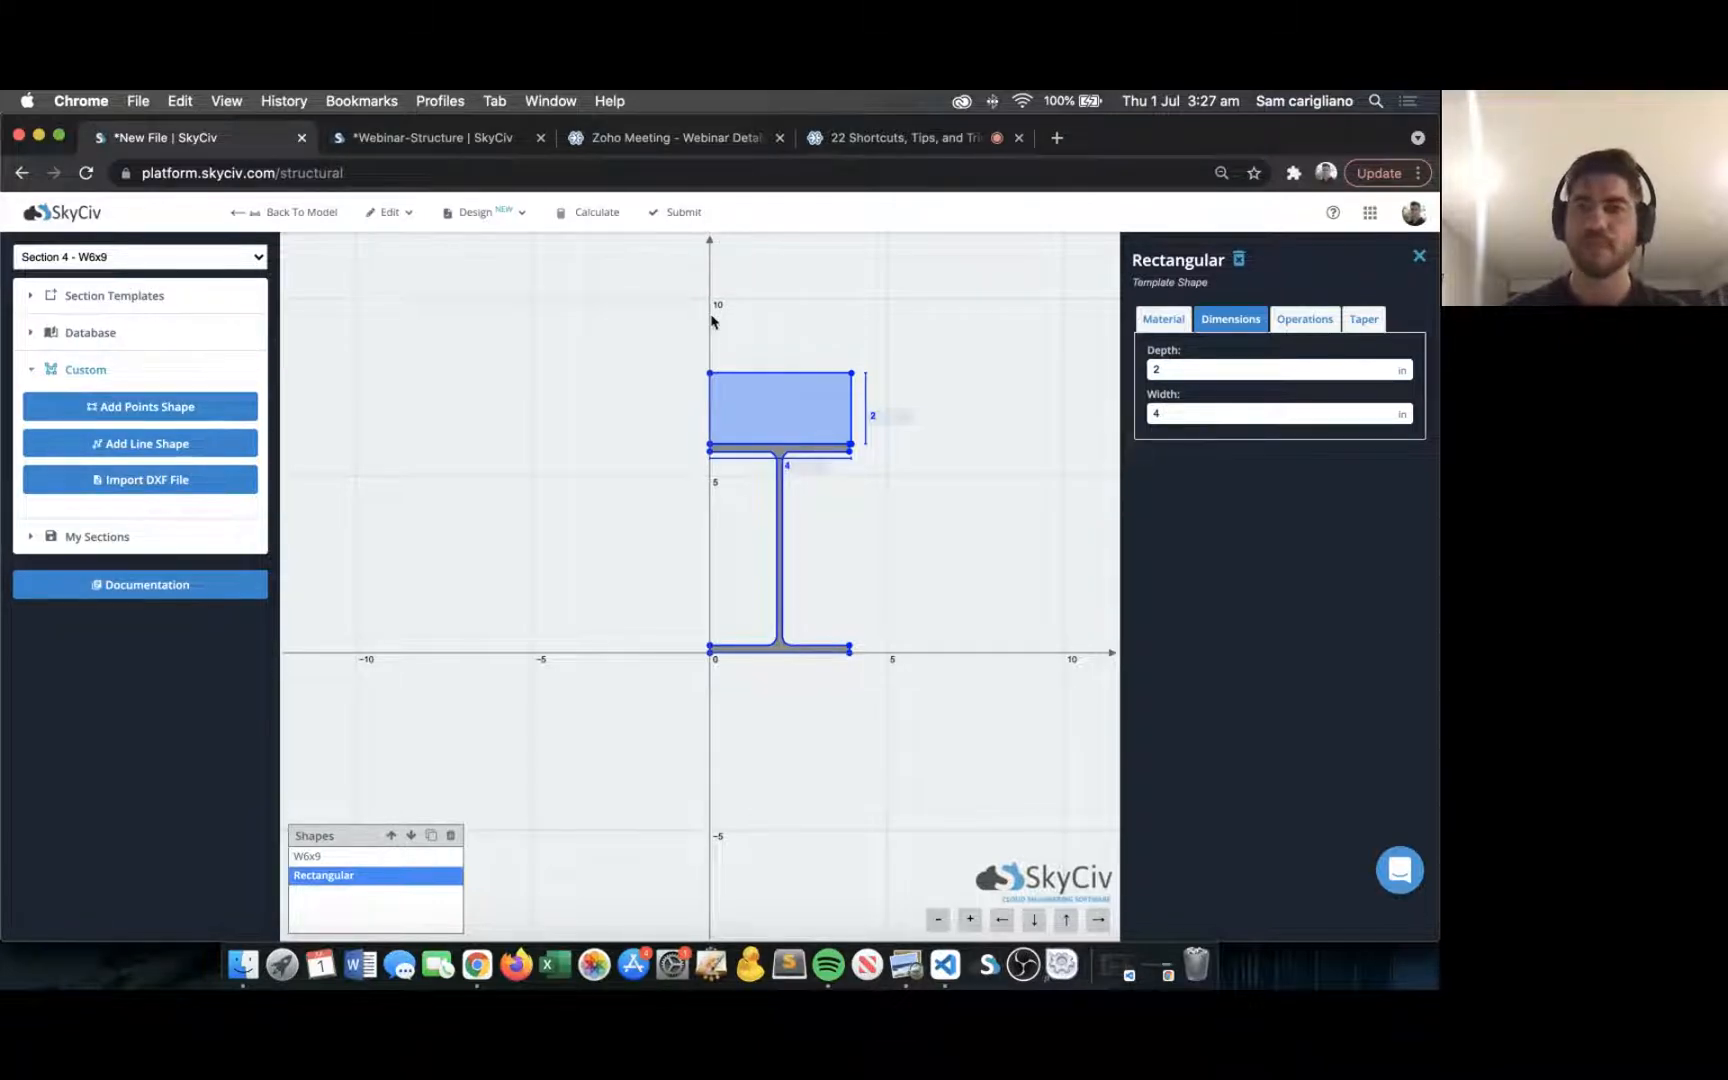
pyautogui.click(285, 229)
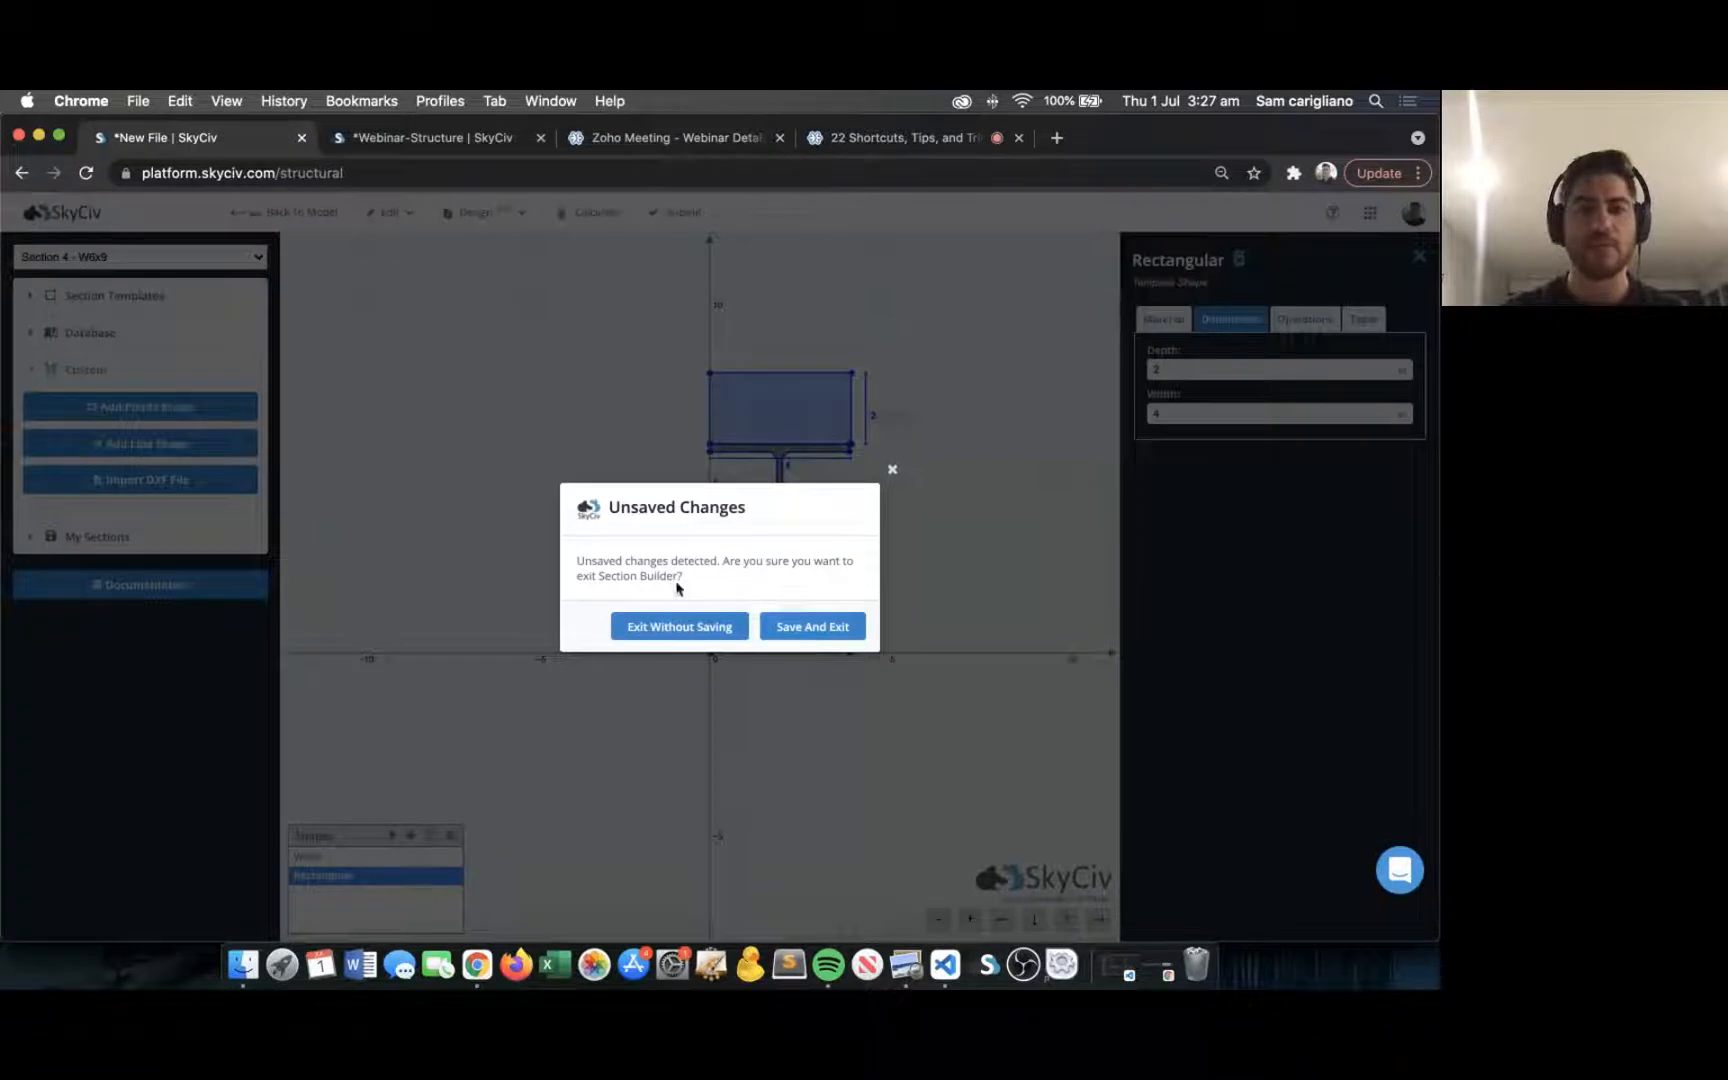
pyautogui.click(679, 627)
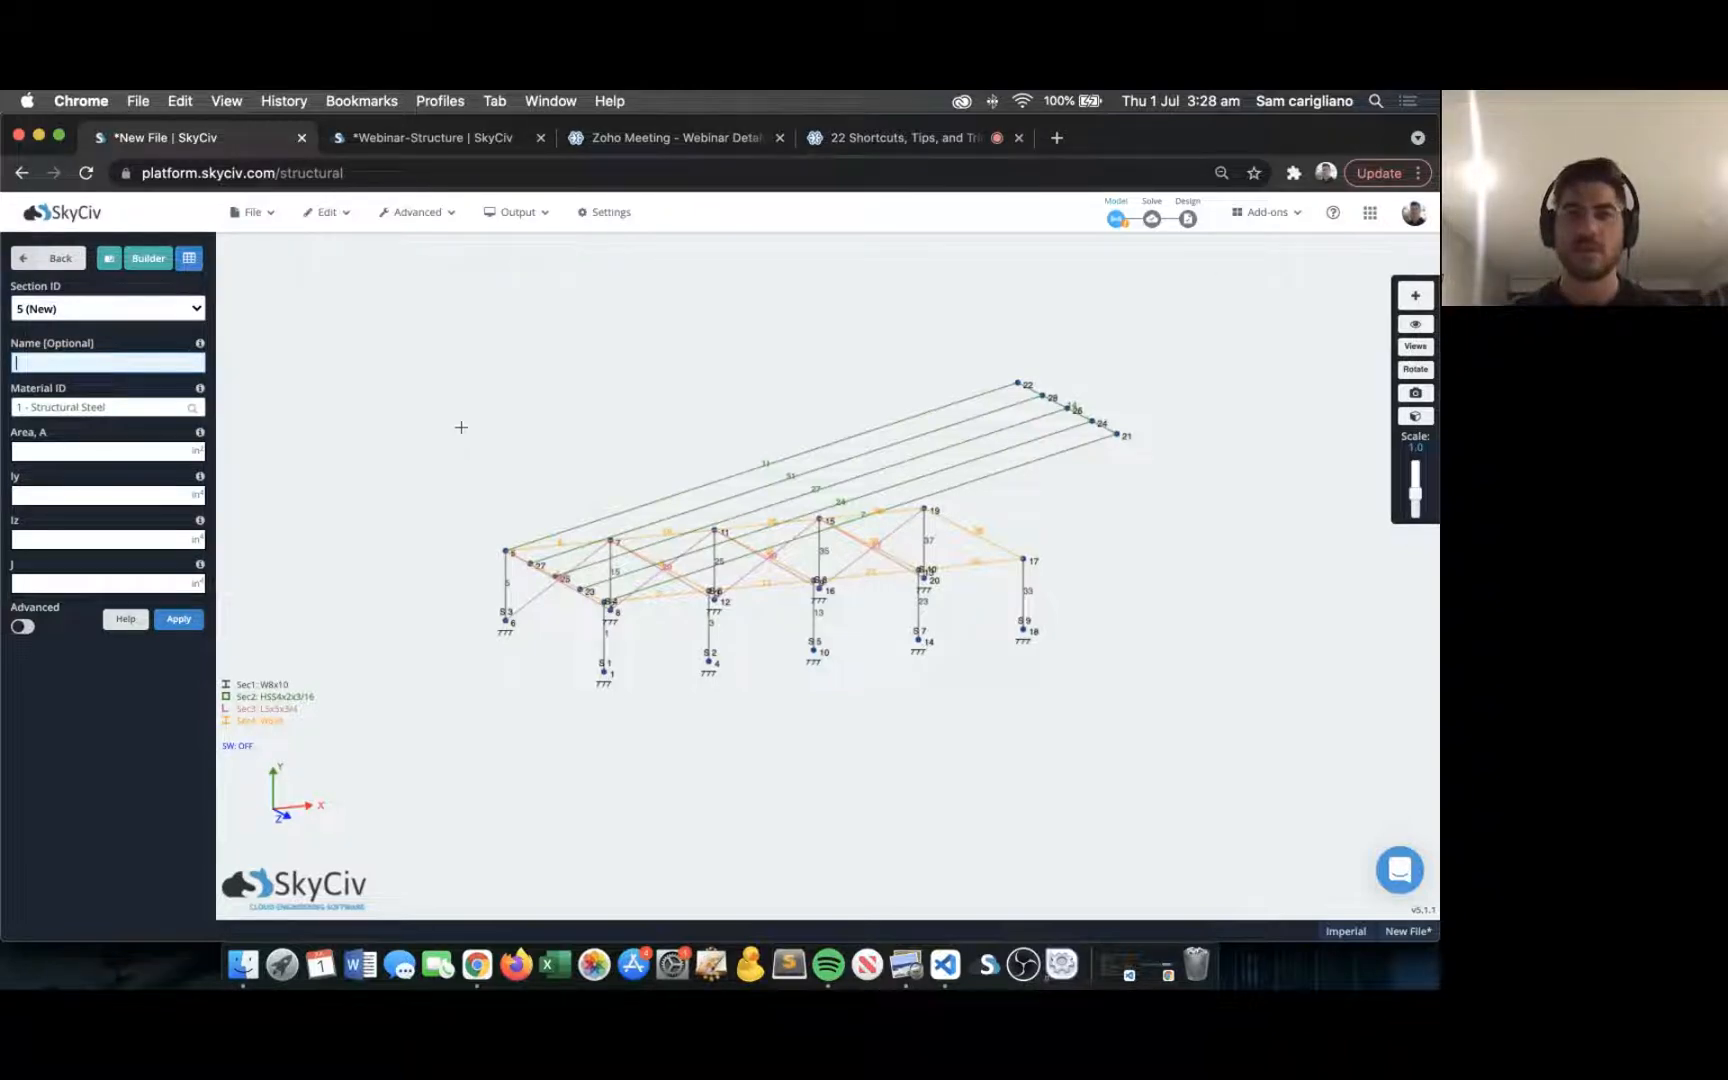
pyautogui.hotkey('ctrl', 'Right')
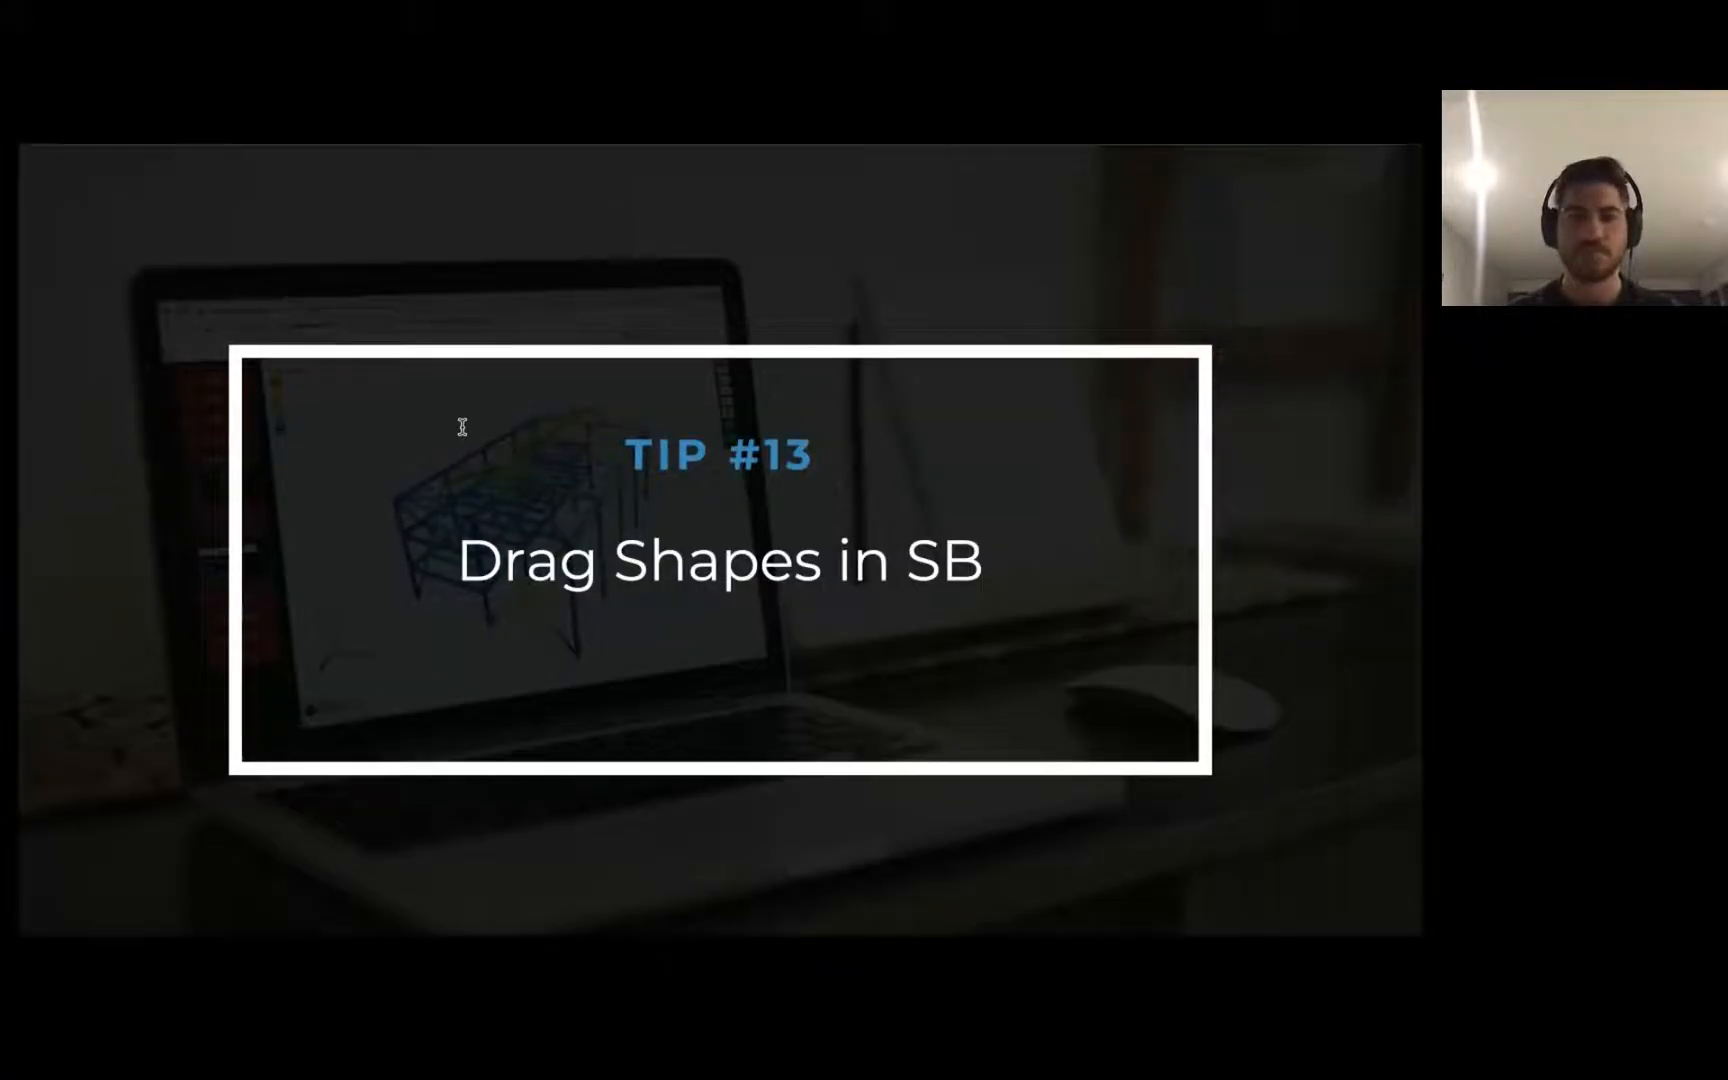
pyautogui.press('Right')
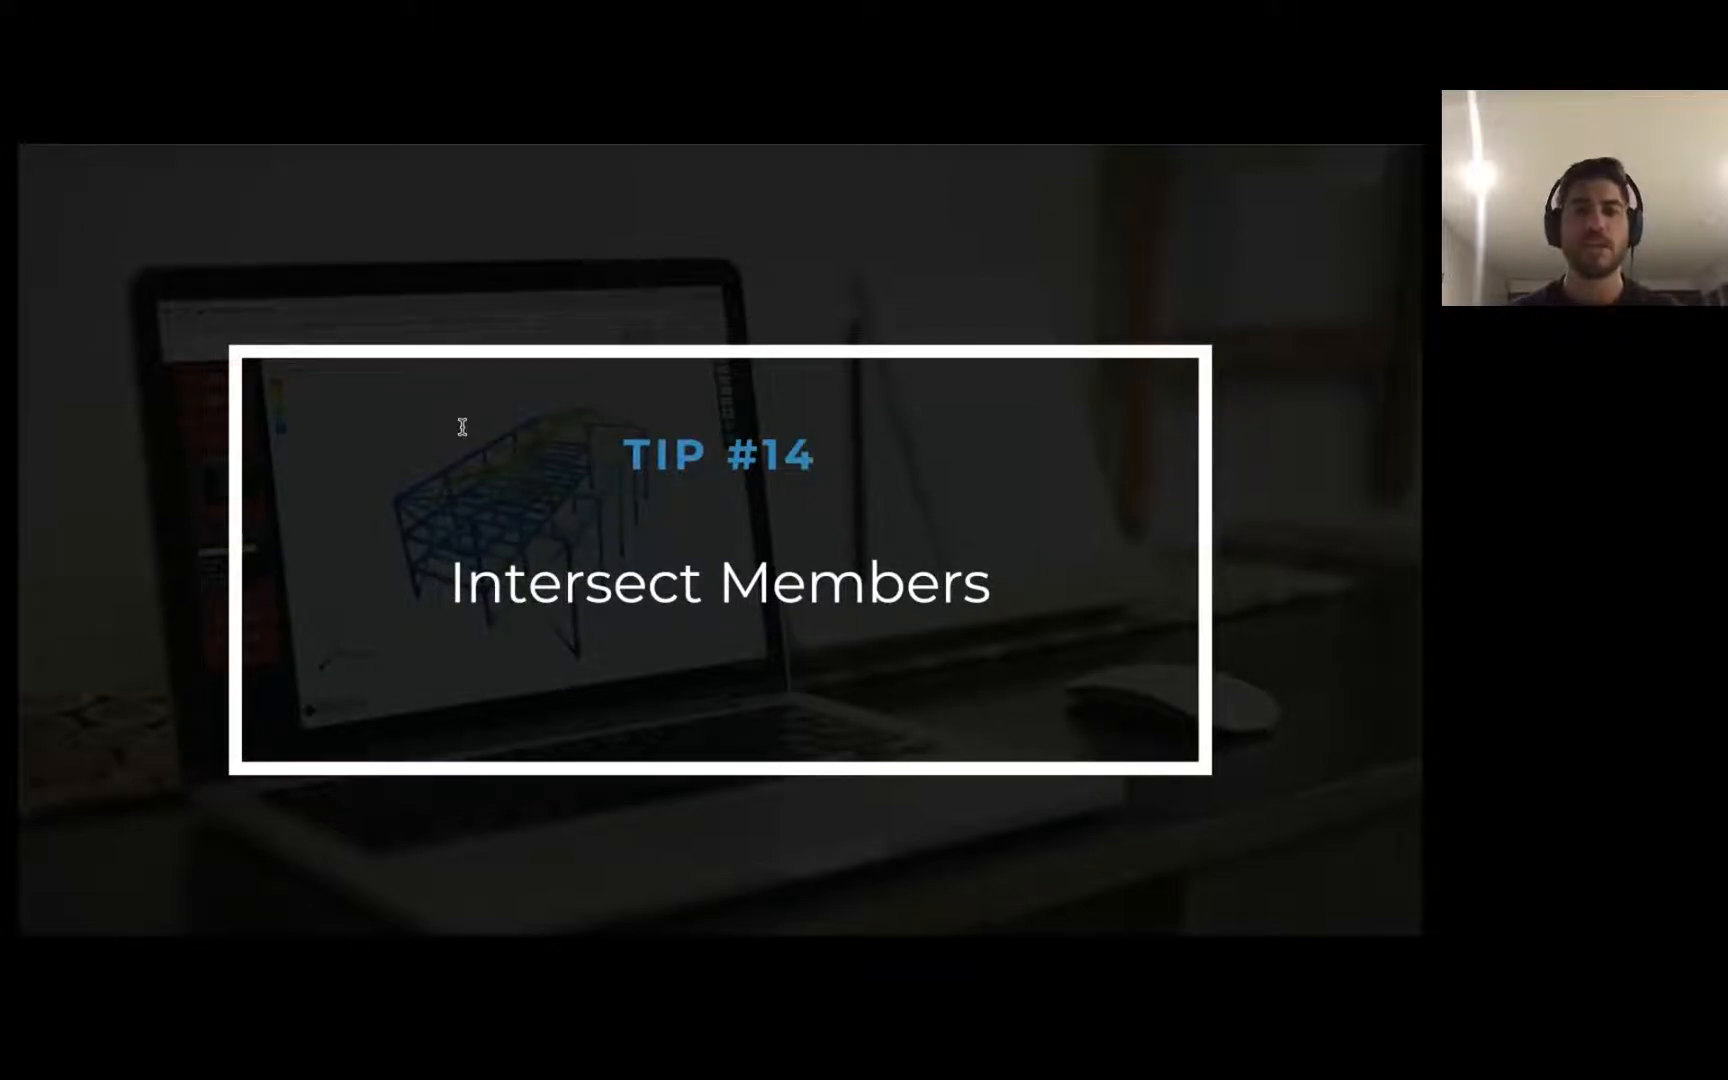
pyautogui.hotkey('ctrl', 'Left')
pyautogui.moveTo(705, 390)
pyautogui.mouseDown()
pyautogui.moveTo(660, 379)
pyautogui.moveTo(680, 380)
pyautogui.mouseUp()
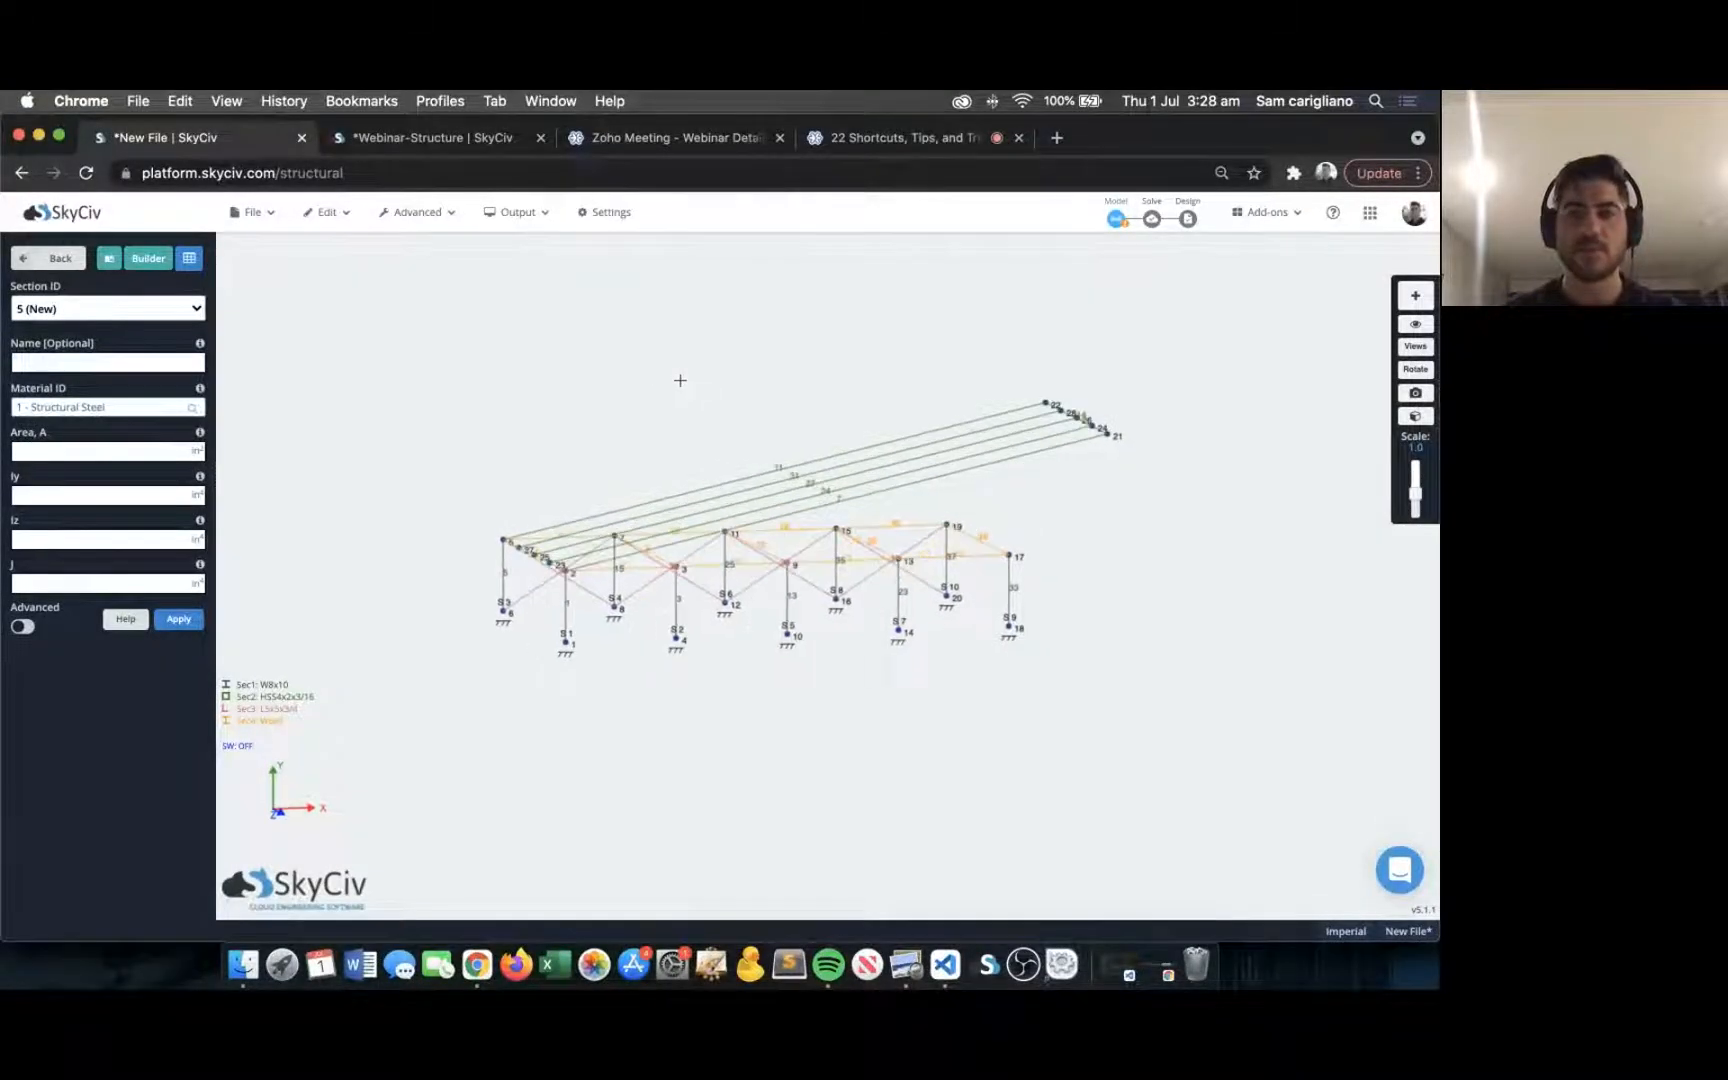
# Draw a vertical member about 15.8 ft long upward from node 17, reaching above the sloped roof members.
pyautogui.click(1415, 295)
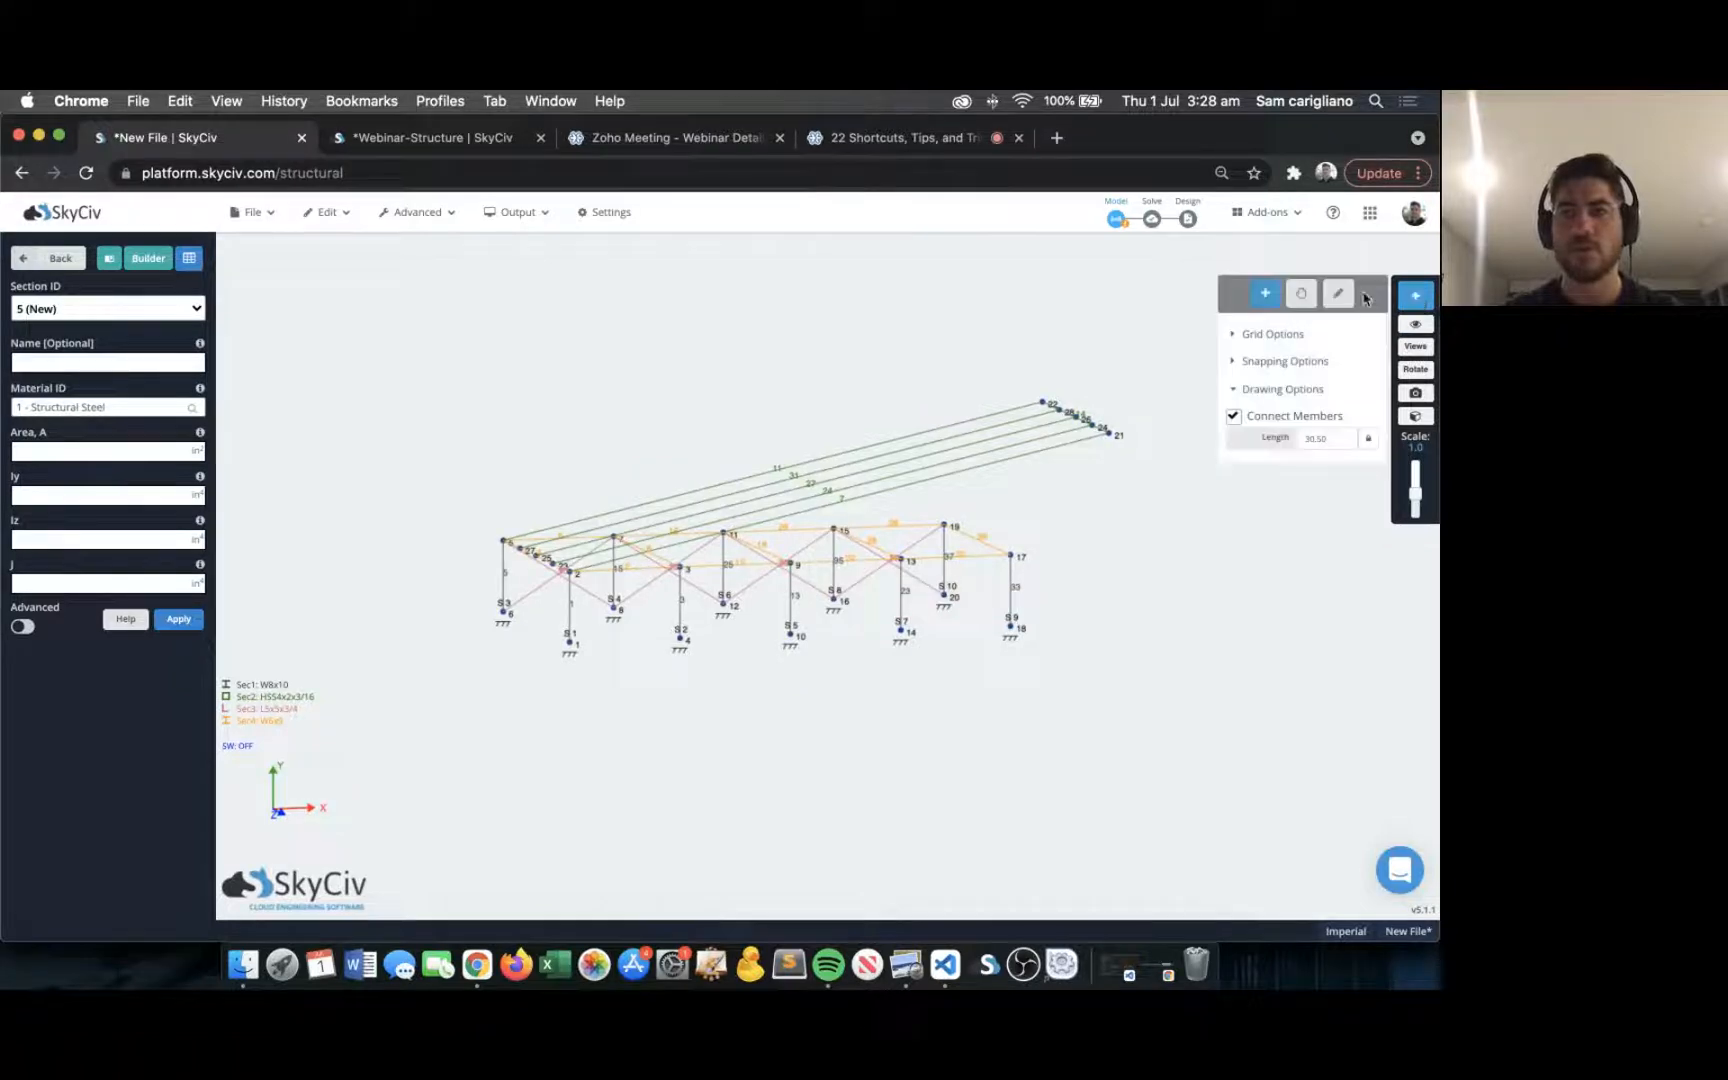
pyautogui.click(1338, 293)
pyautogui.click(1412, 296)
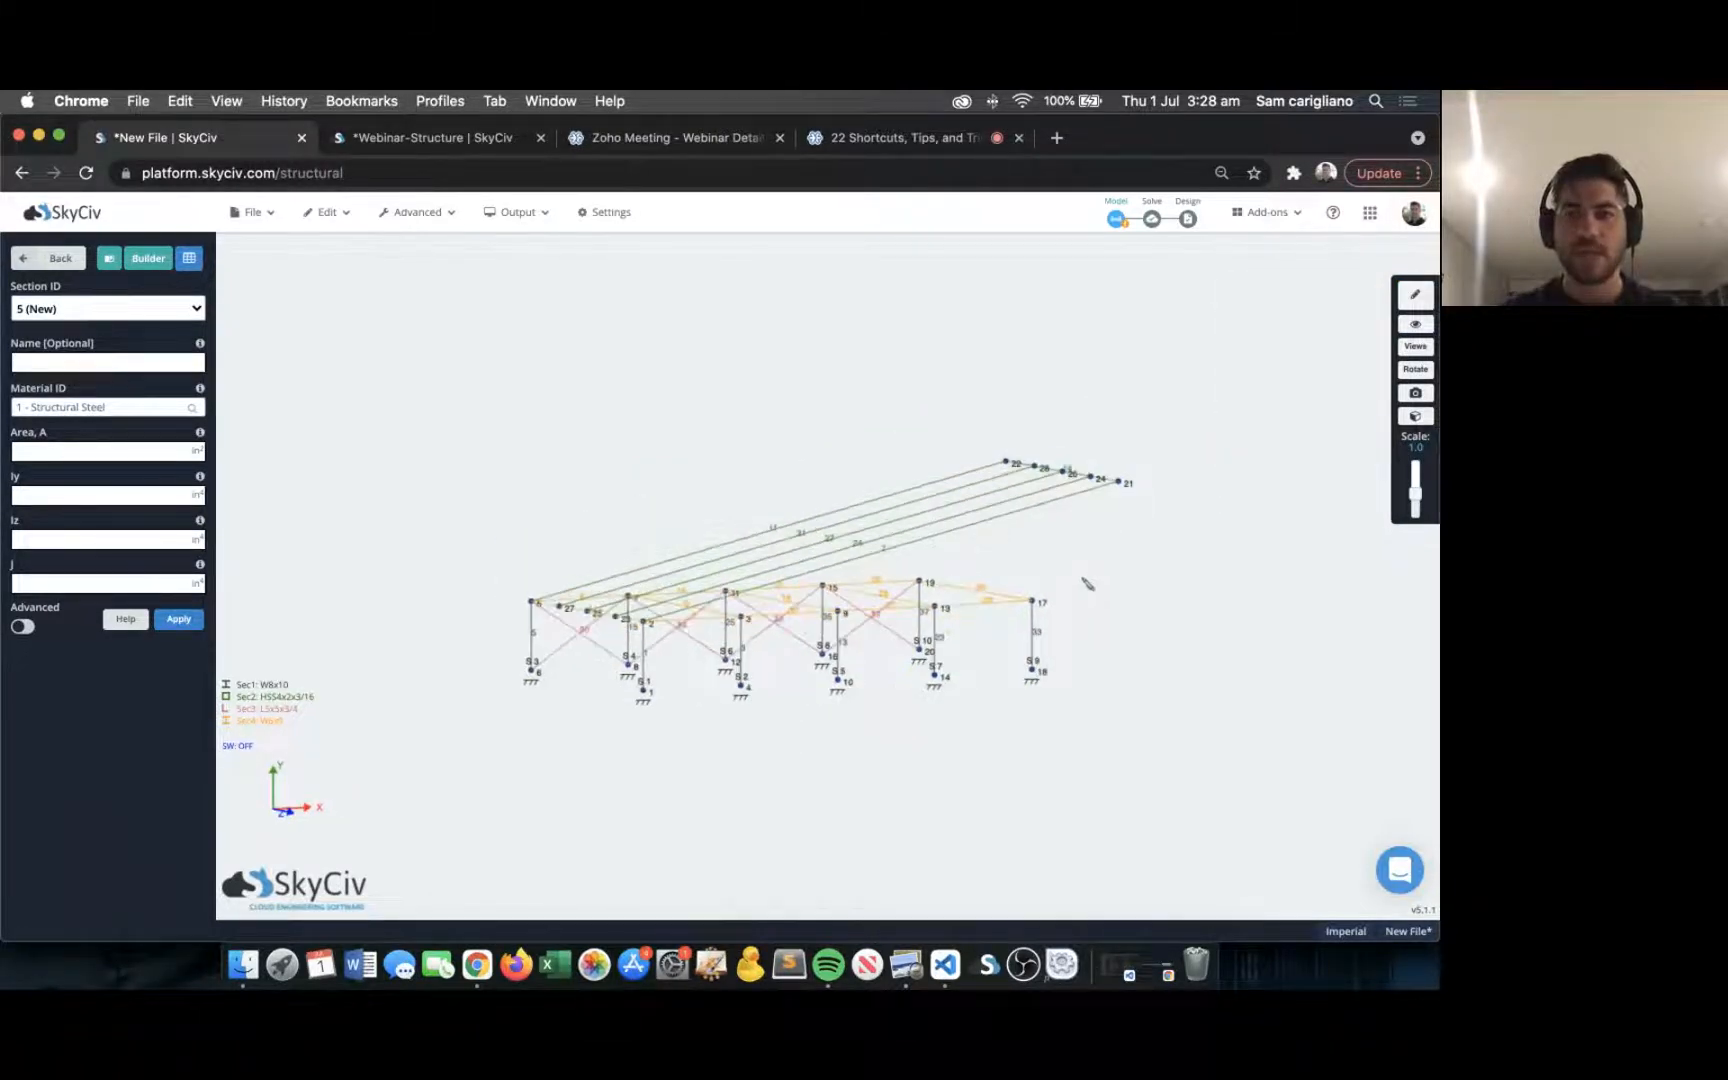
pyautogui.scroll(3, 1090, 585)
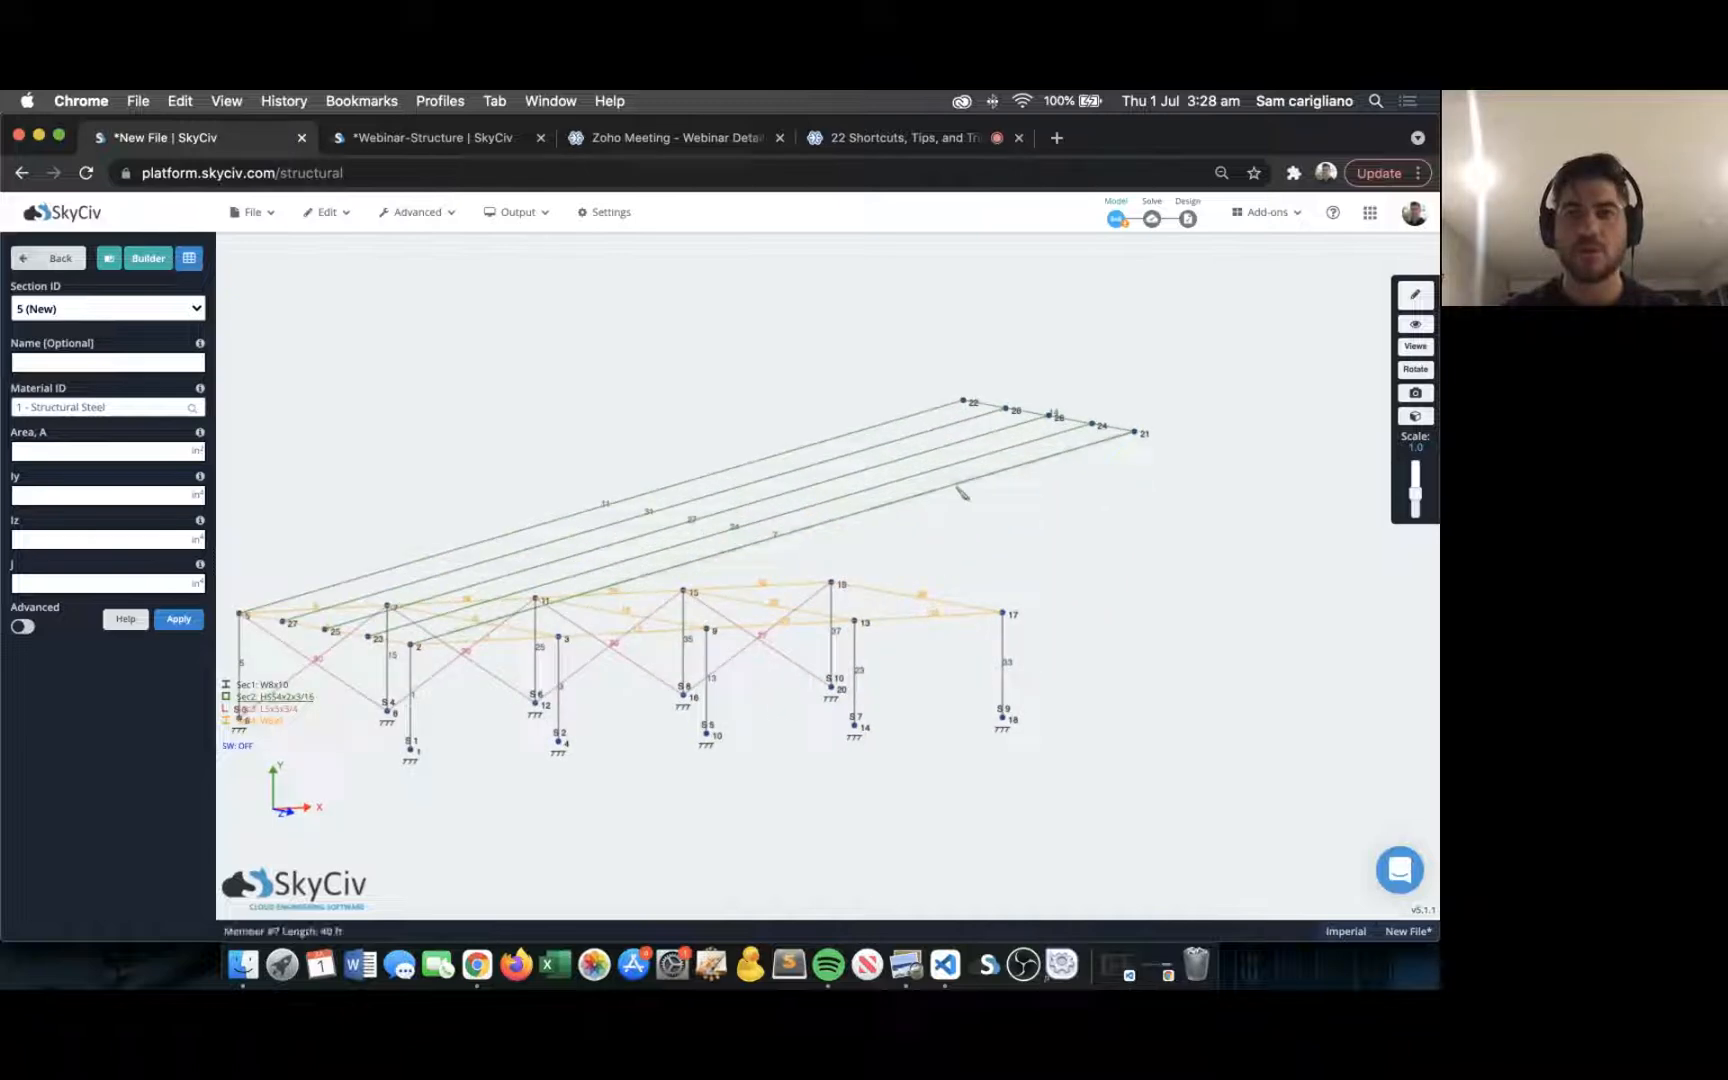
pyautogui.moveTo(1163, 568); pyautogui.dragTo(1158, 573, button='right')
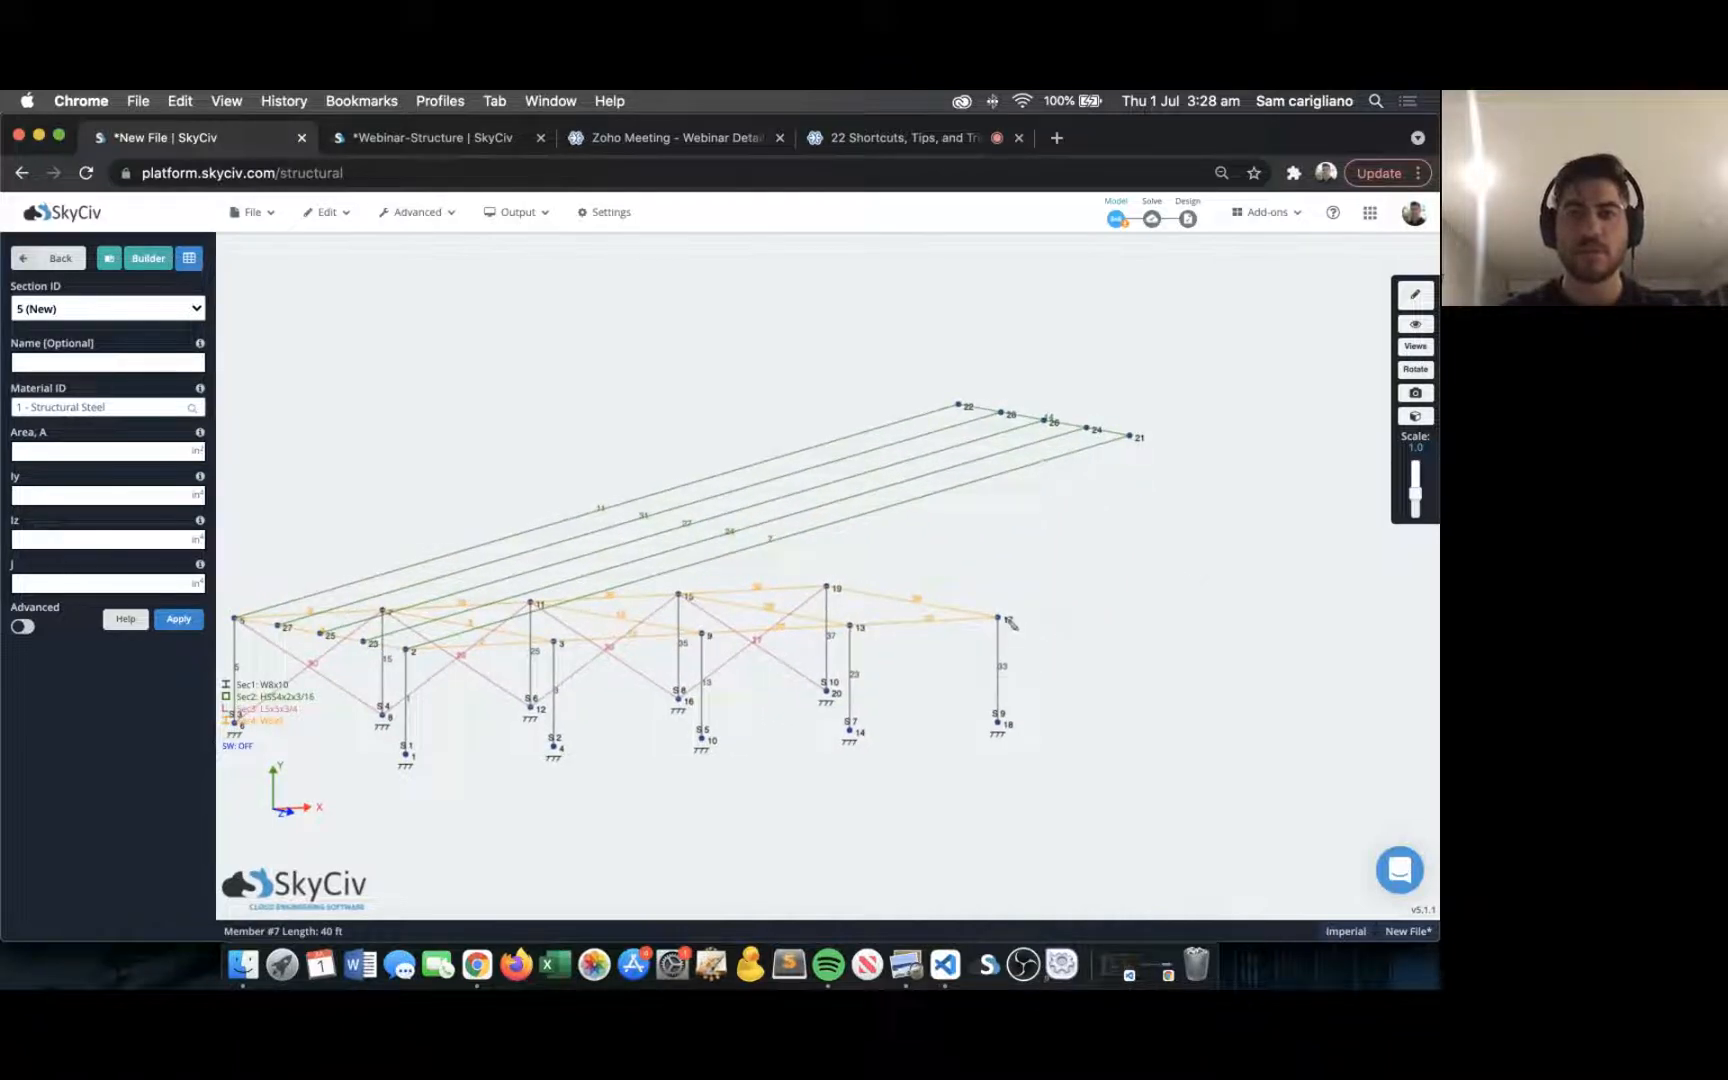
pyautogui.doubleClick(1003, 618)
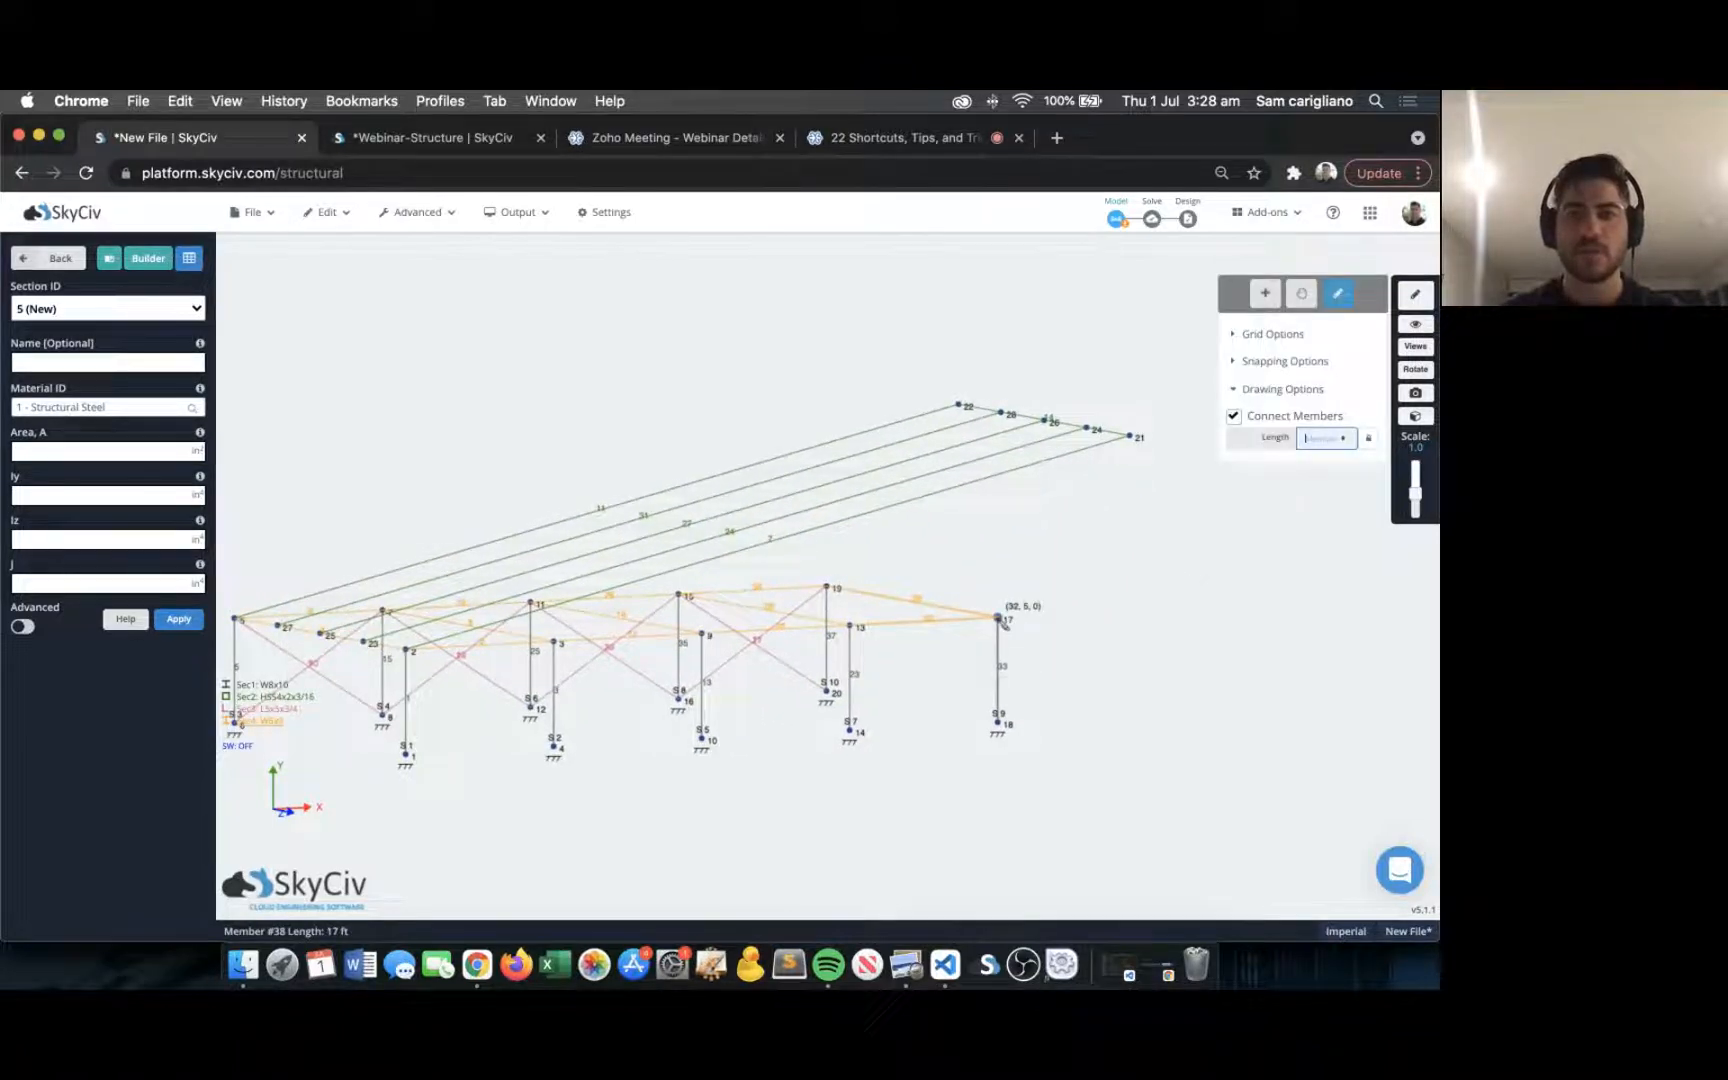
pyautogui.click(1010, 292)
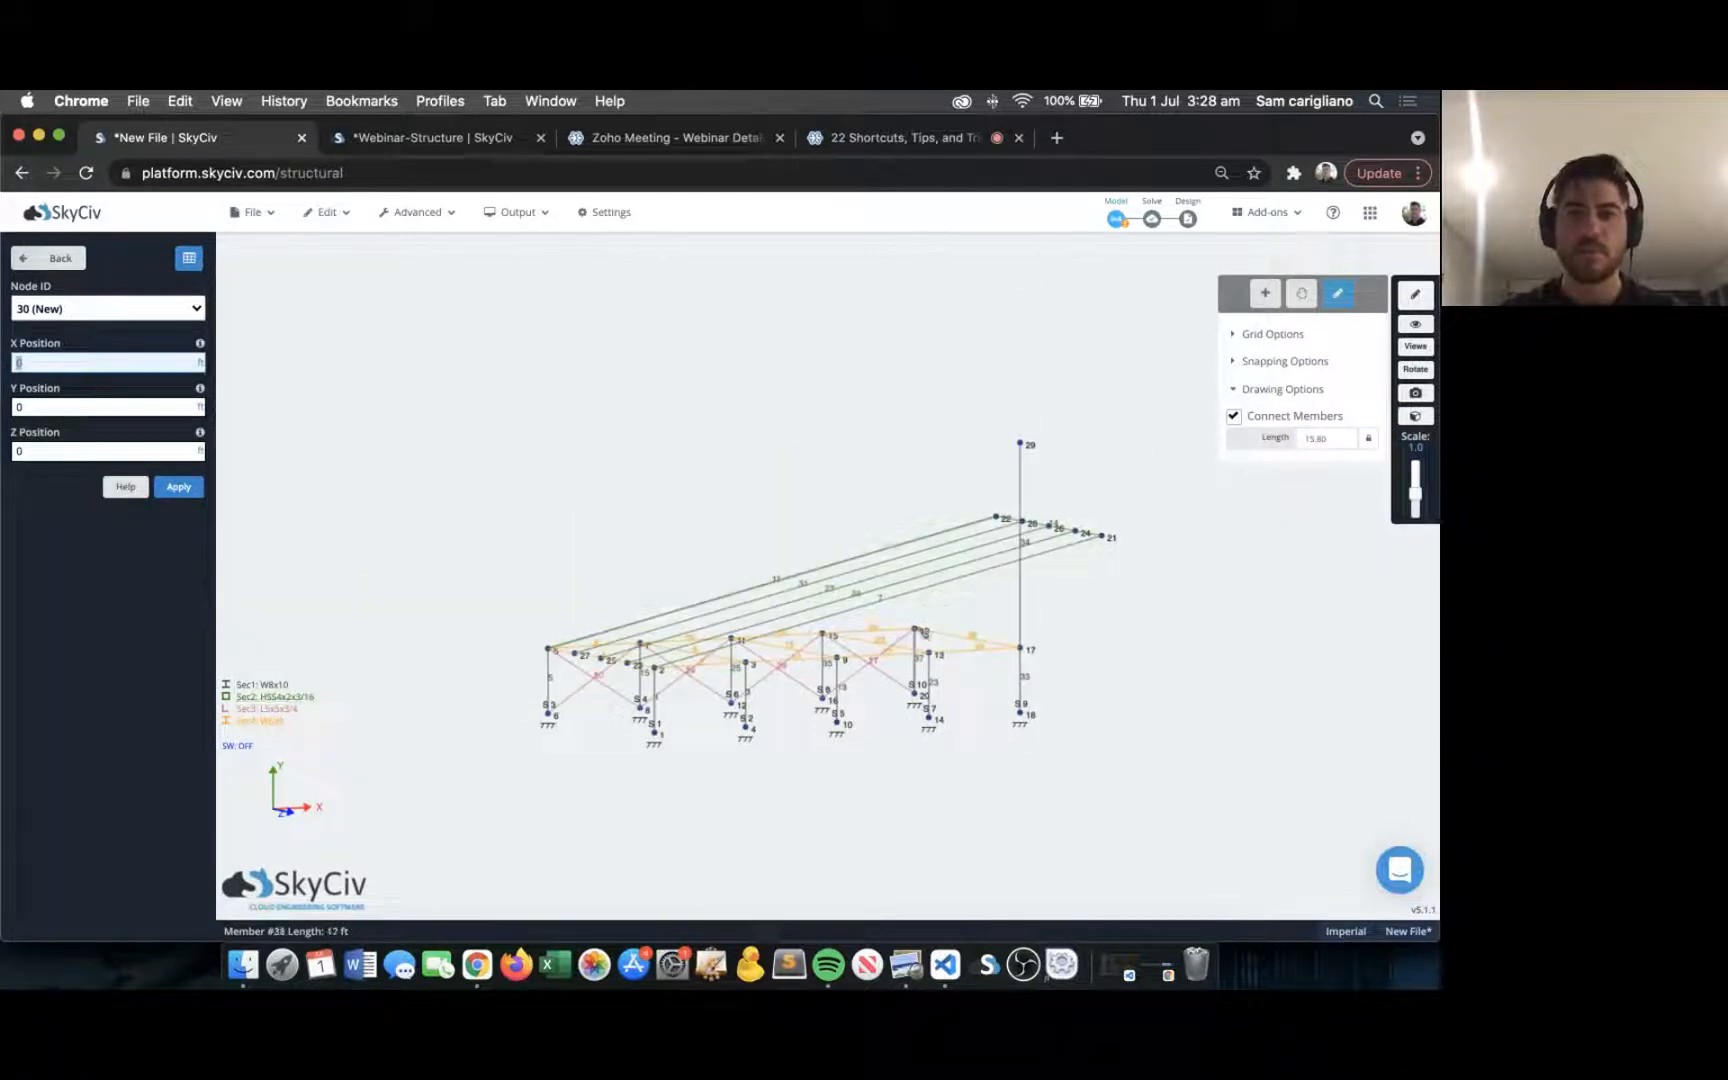
# Draw a second vertical member about 15.8 ft long upward from node 19, and return to the default selection tool.
pyautogui.click(950, 603)
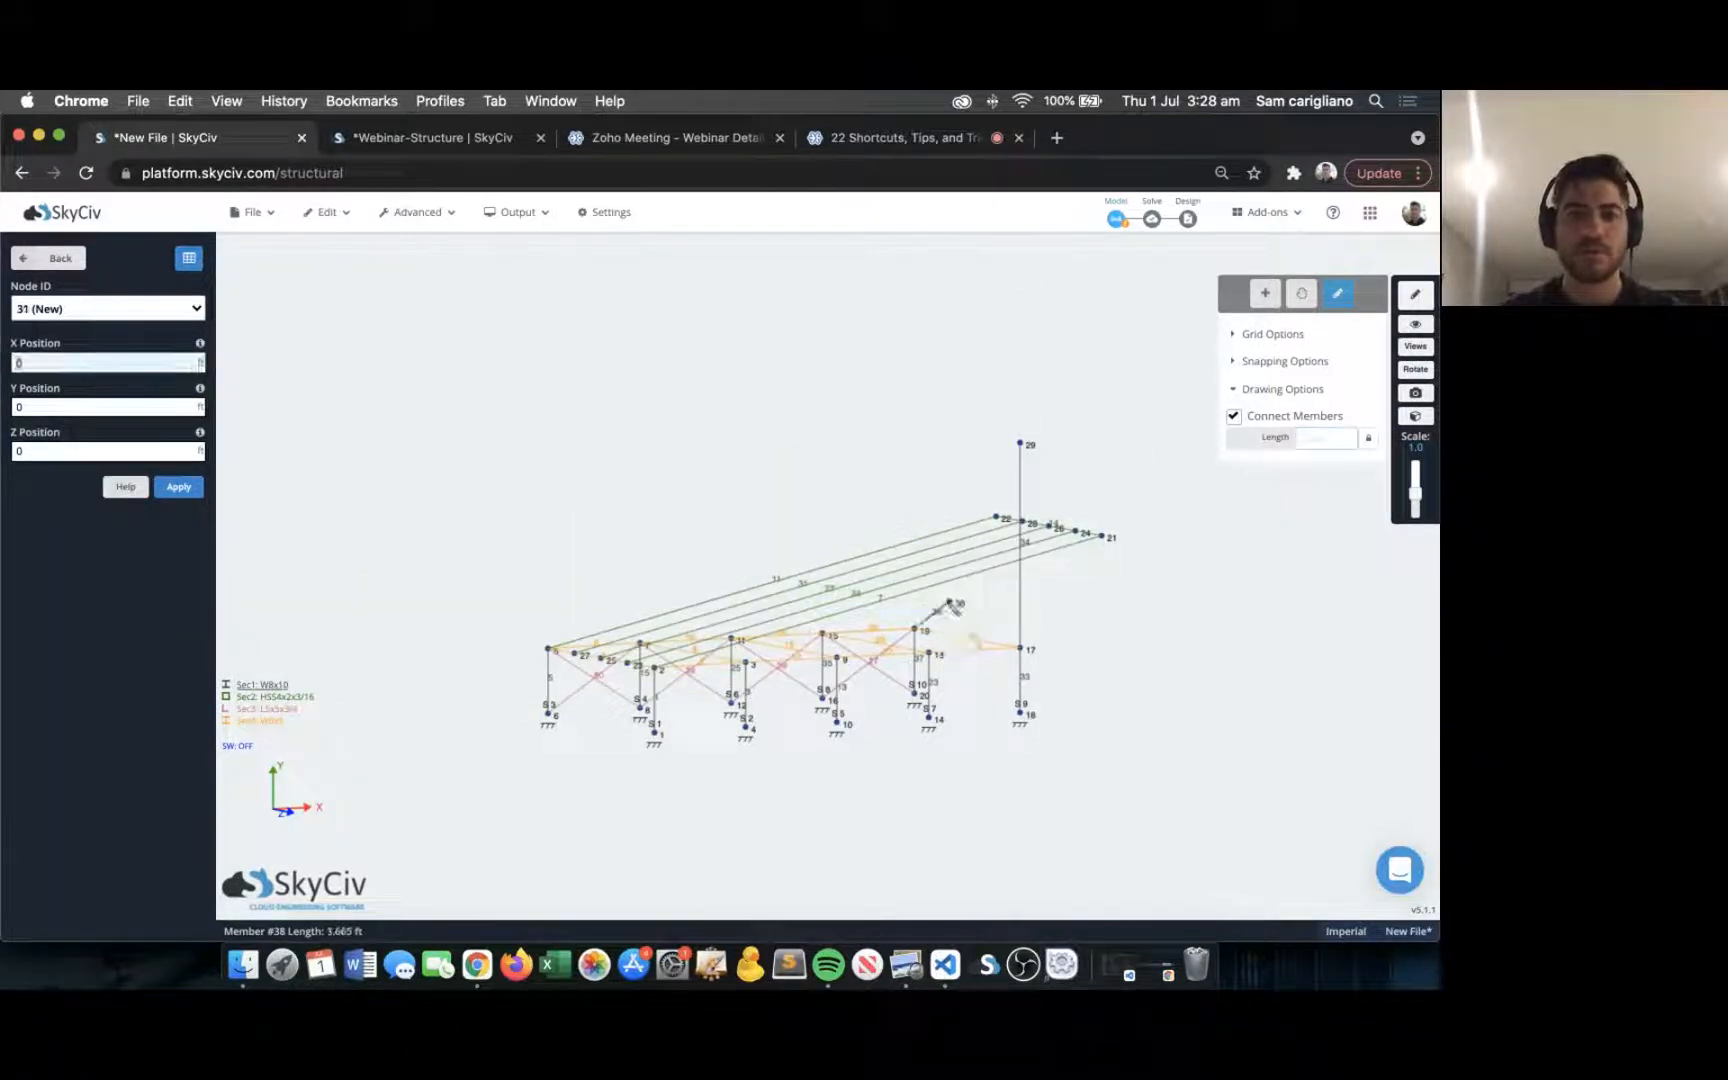
pyautogui.press('super+z')
pyautogui.click(914, 629)
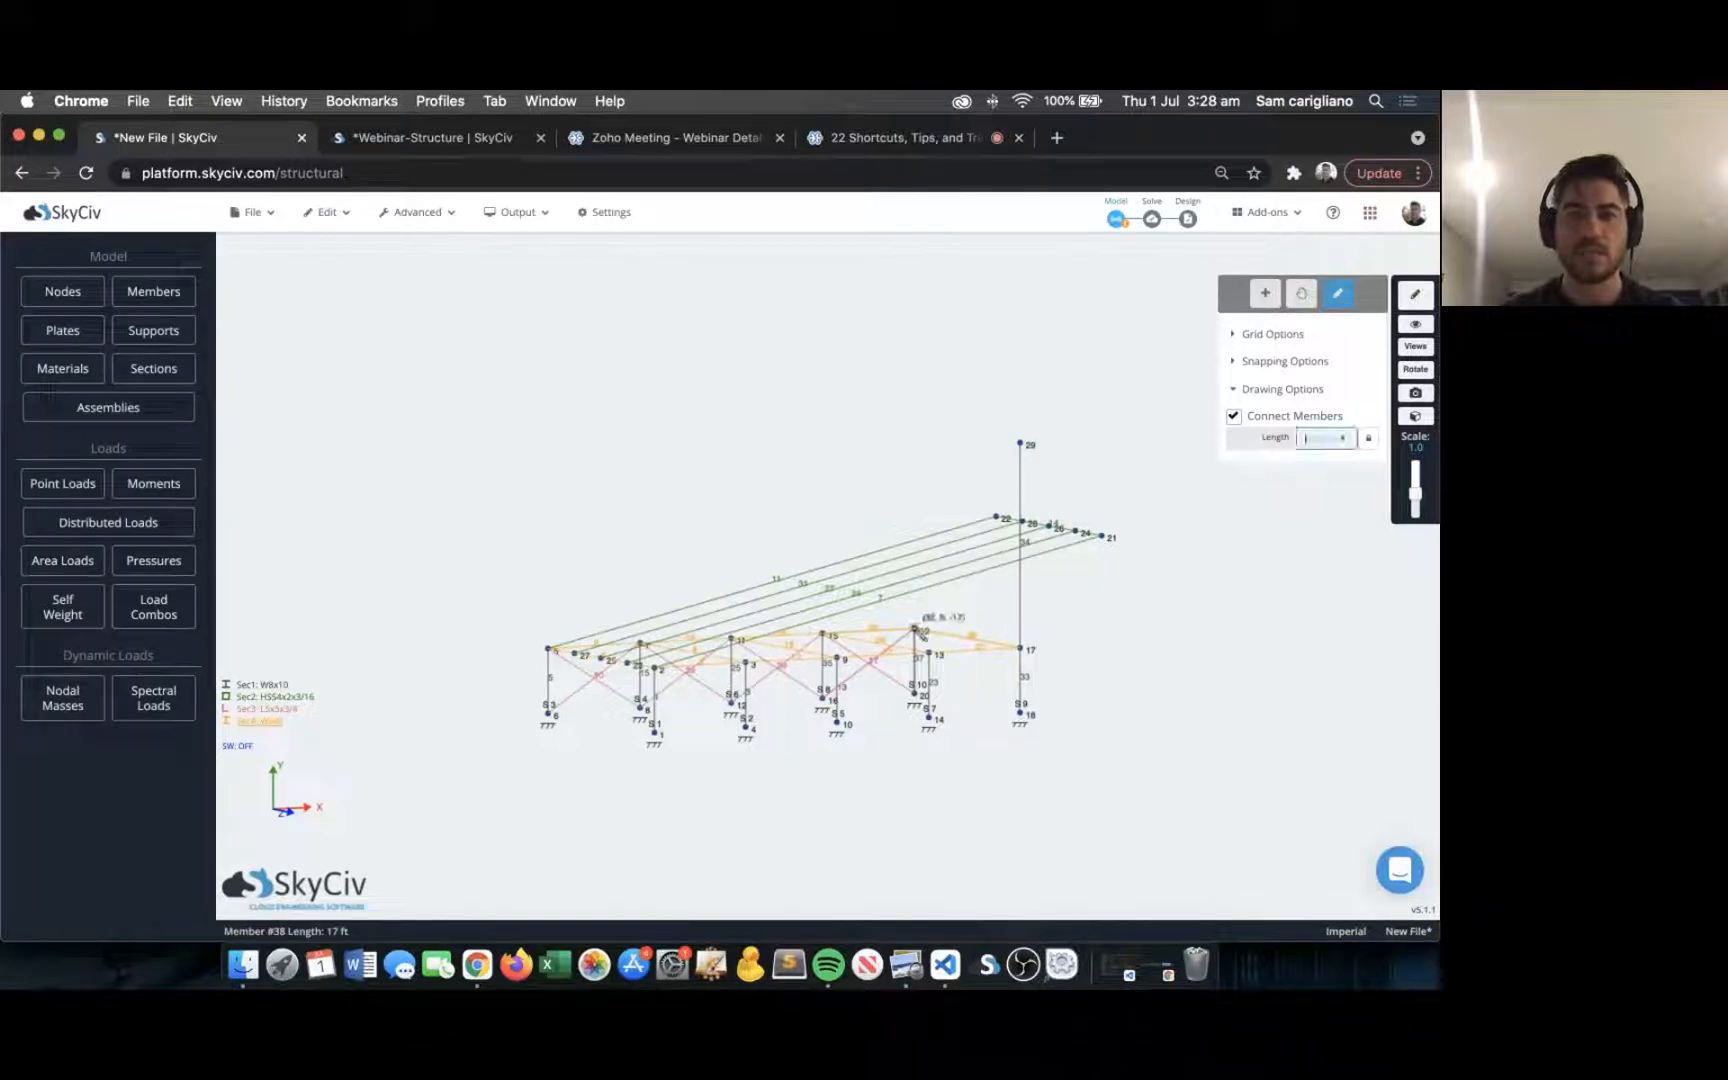
pyautogui.click(915, 425)
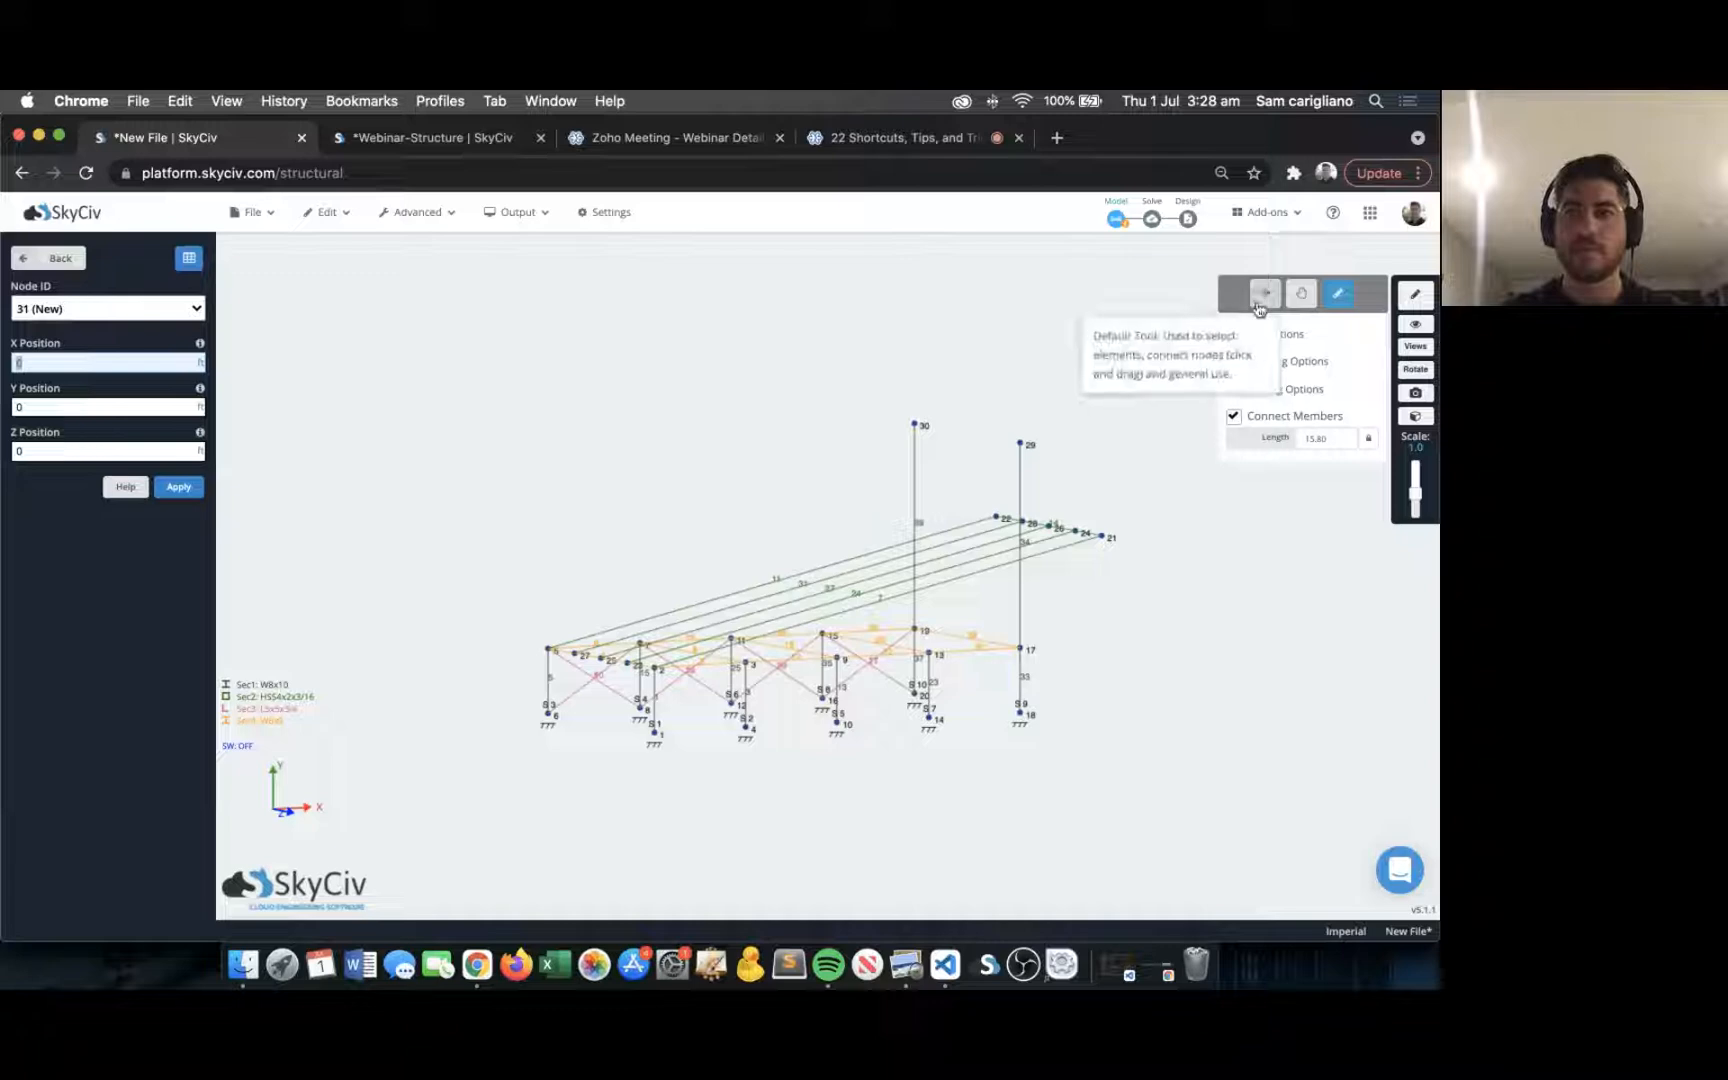
pyautogui.click(1262, 296)
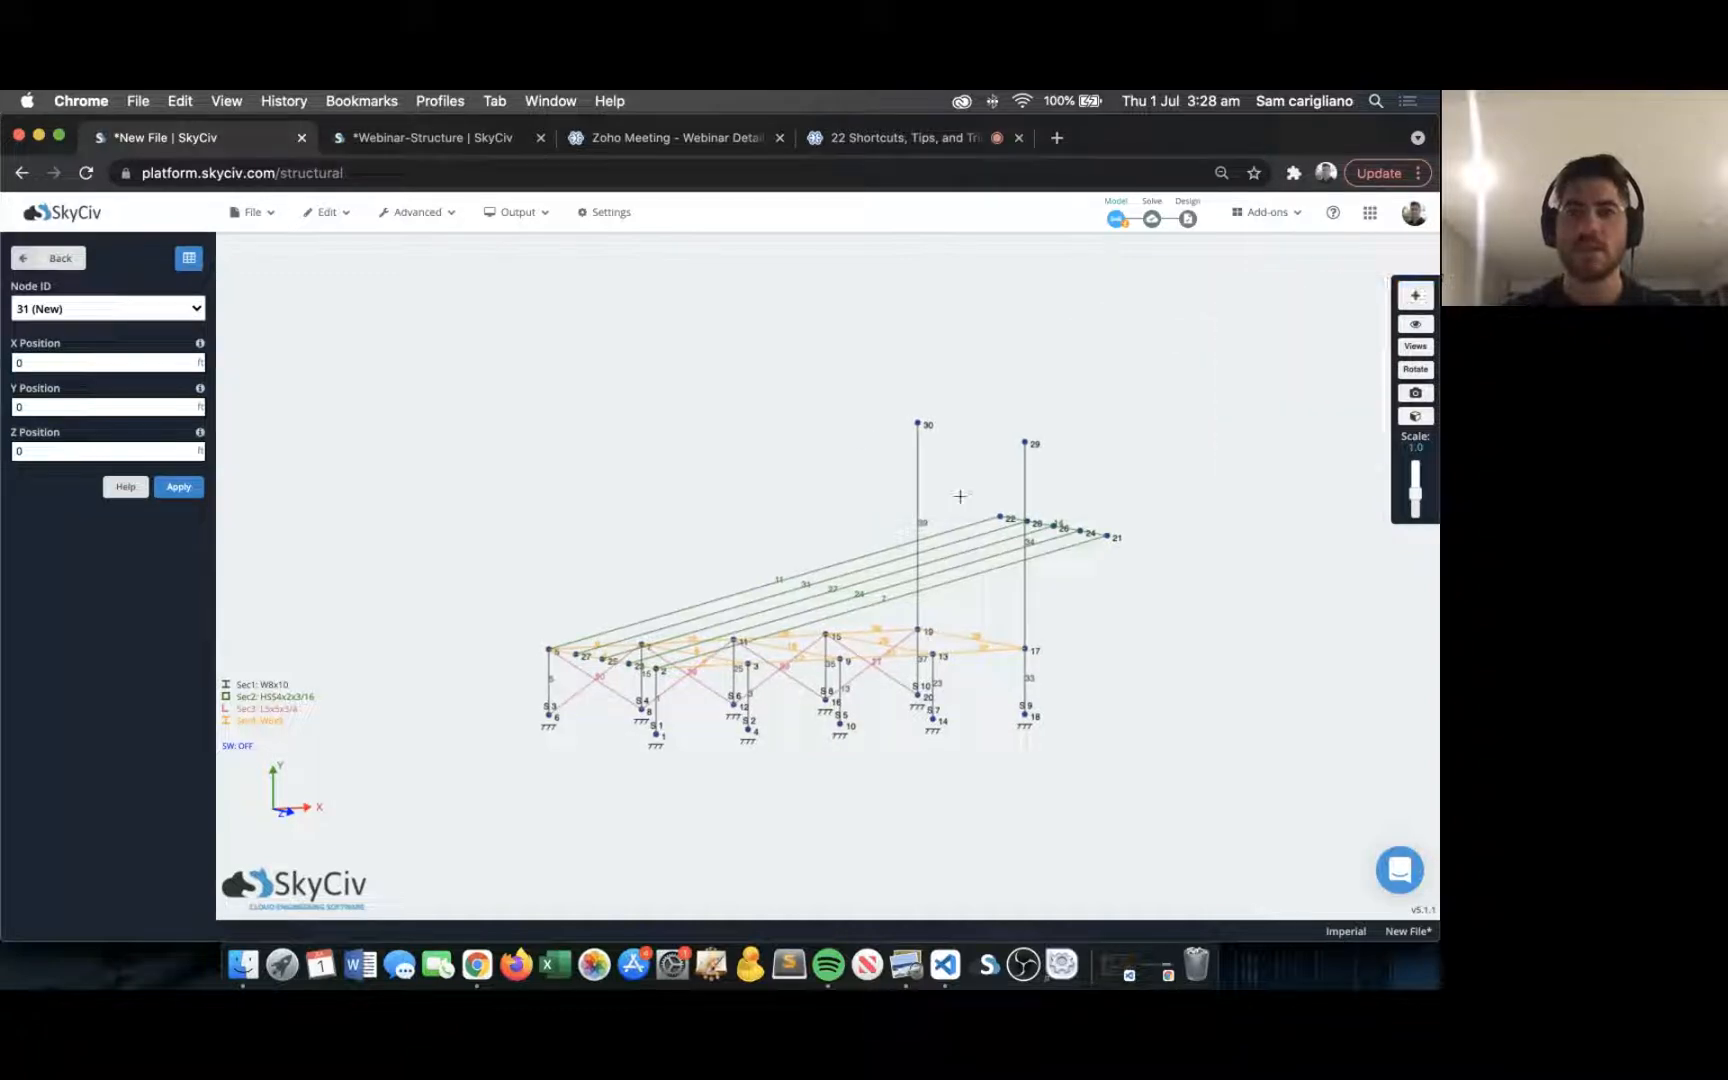
# Try intersecting only the vertical member above node 17 with the sloped edge member it crosses, and undo the intersection.
pyautogui.scroll(5, 1070, 580)
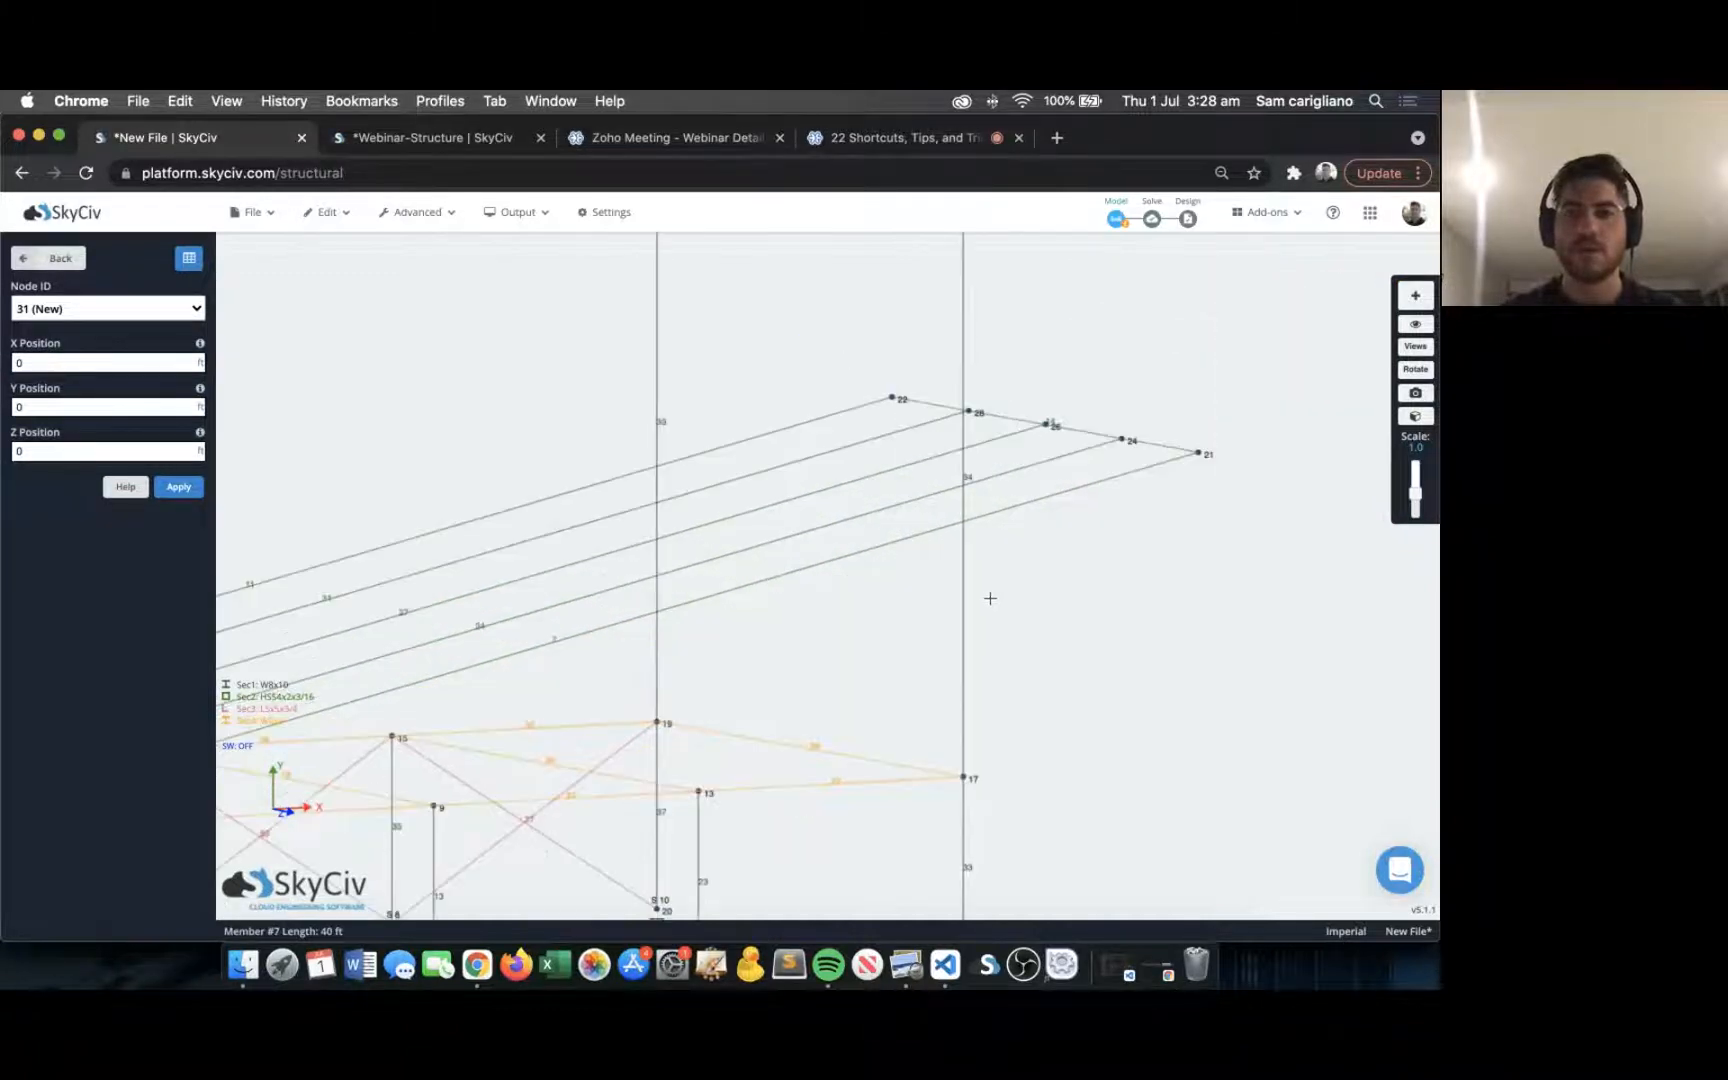
pyautogui.moveTo(990, 598); pyautogui.dragTo(1029, 601)
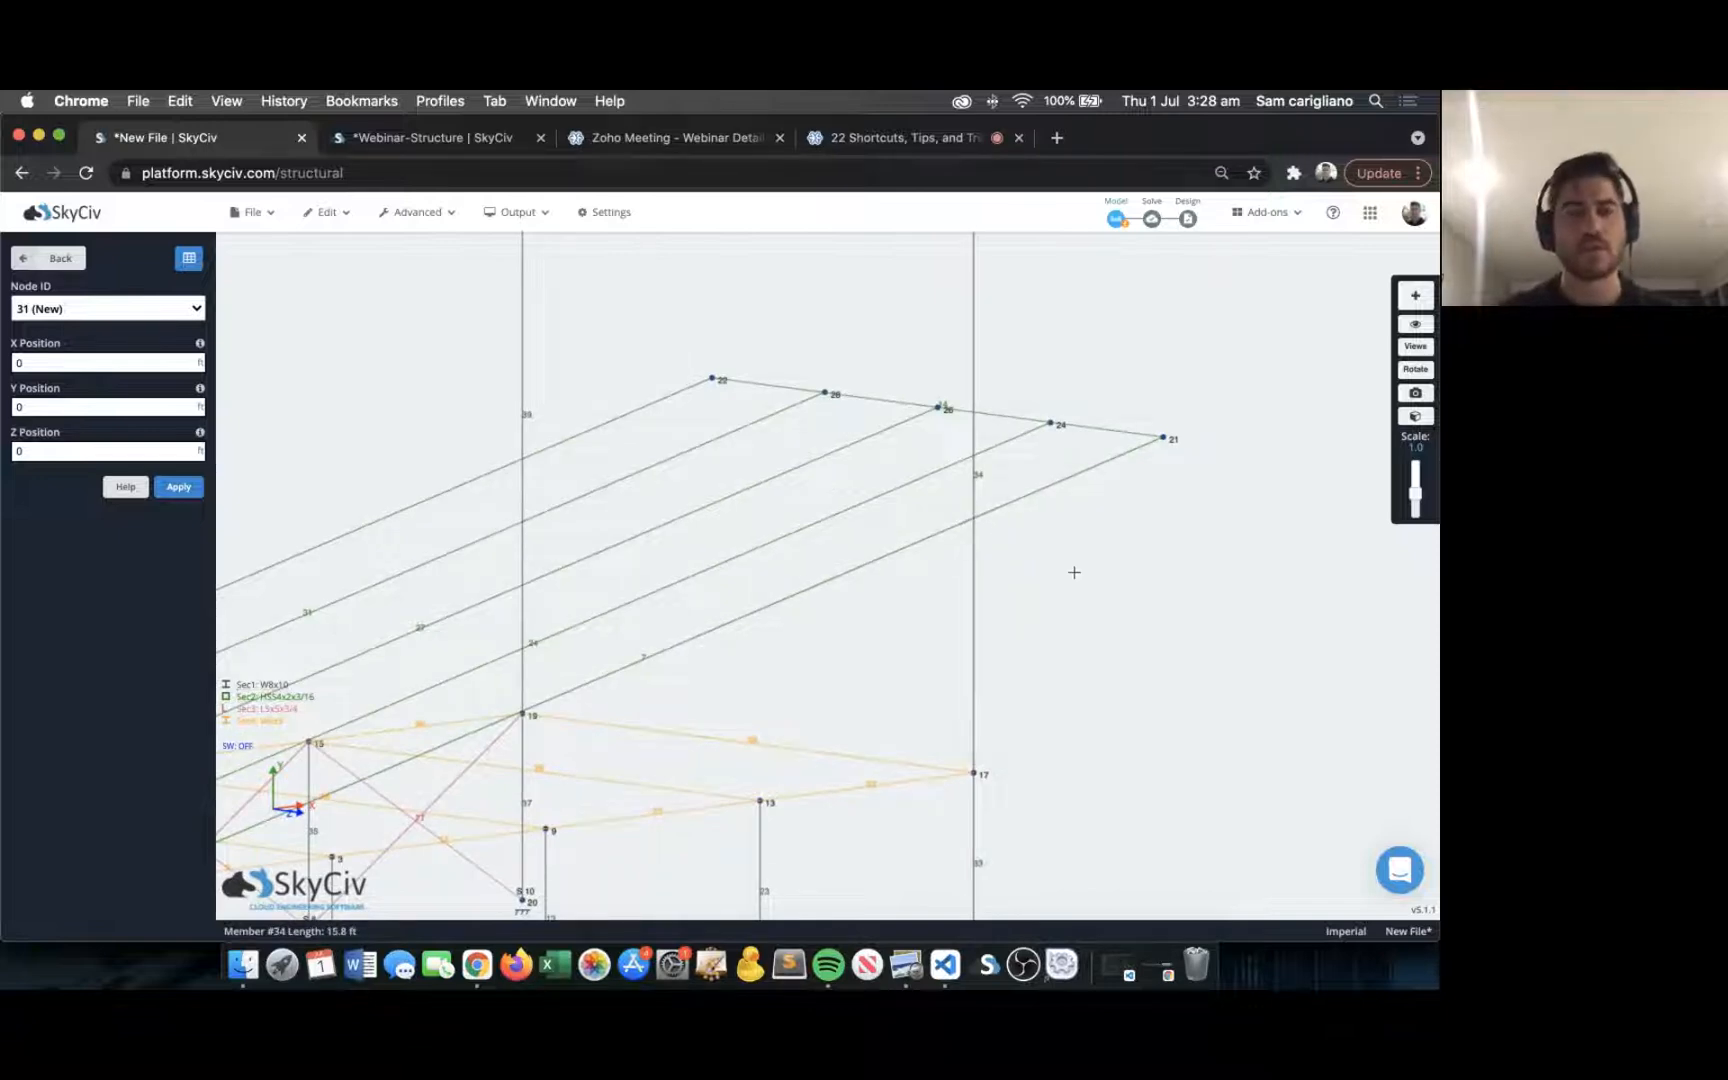
pyautogui.scroll(-1, 1074, 572)
pyautogui.moveTo(1074, 572); pyautogui.dragTo(1090, 572)
pyautogui.rightClick(999, 368)
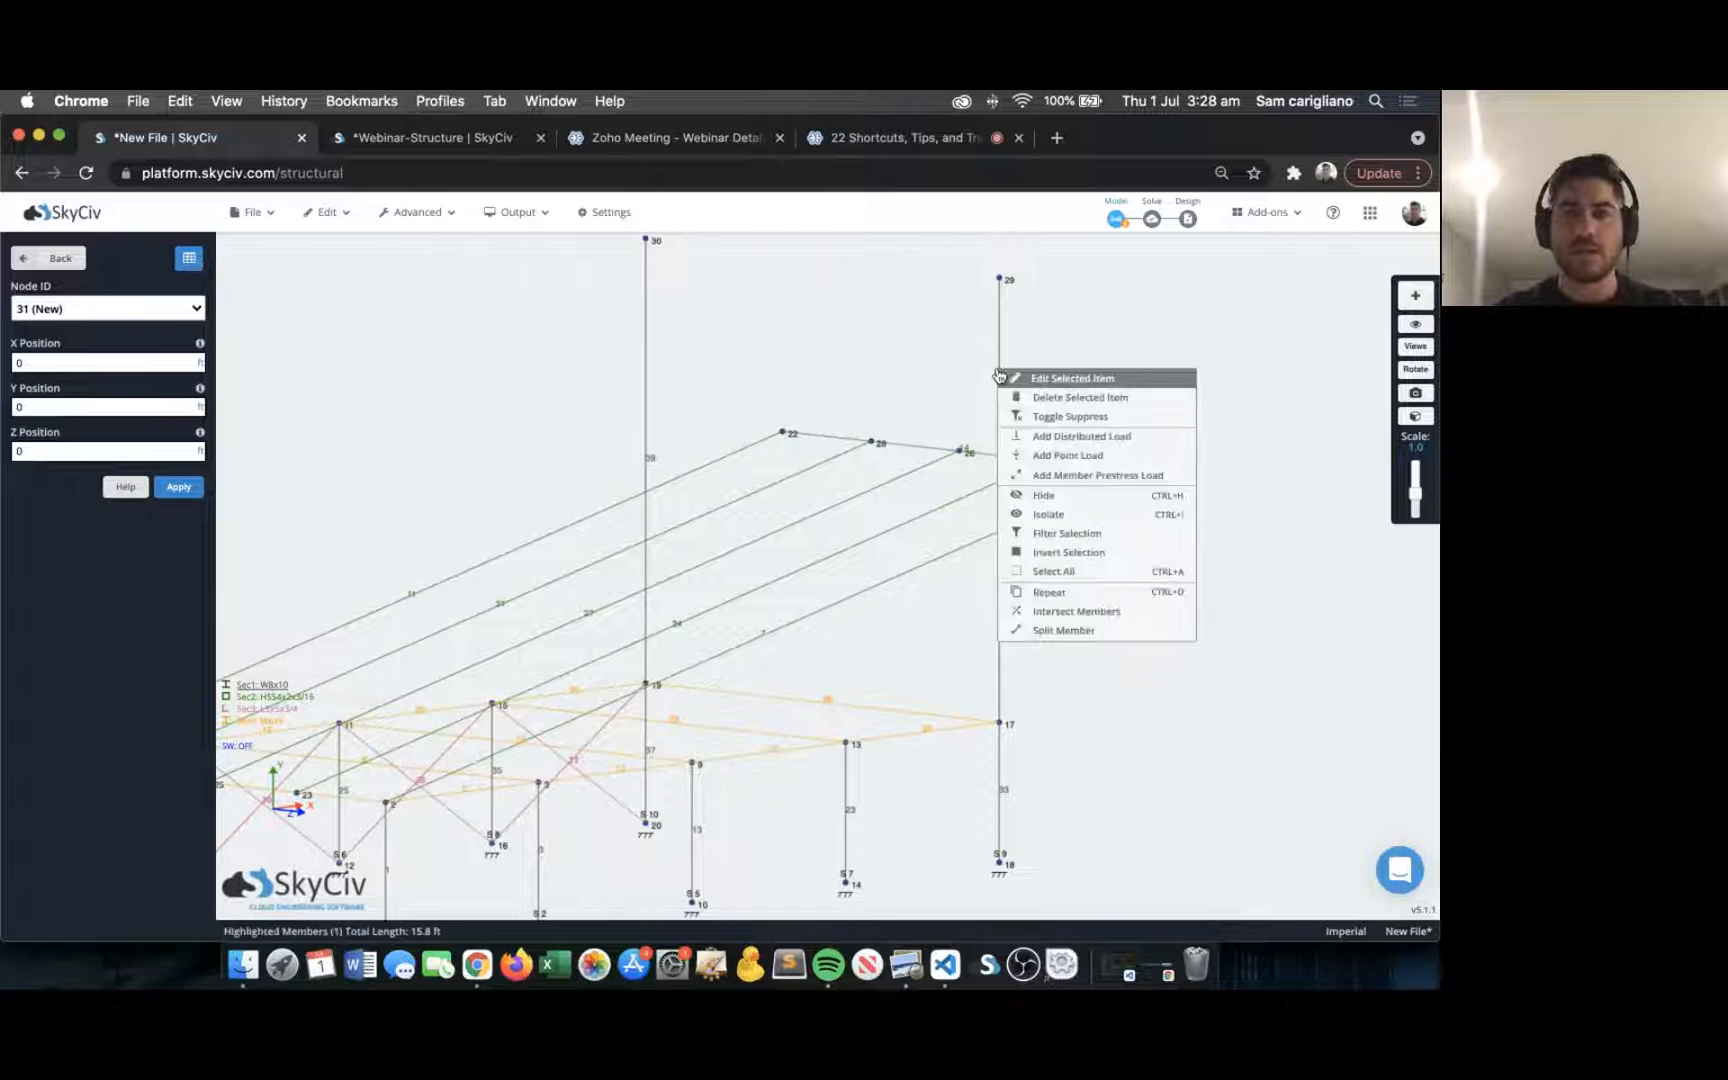
pyautogui.click(1068, 598)
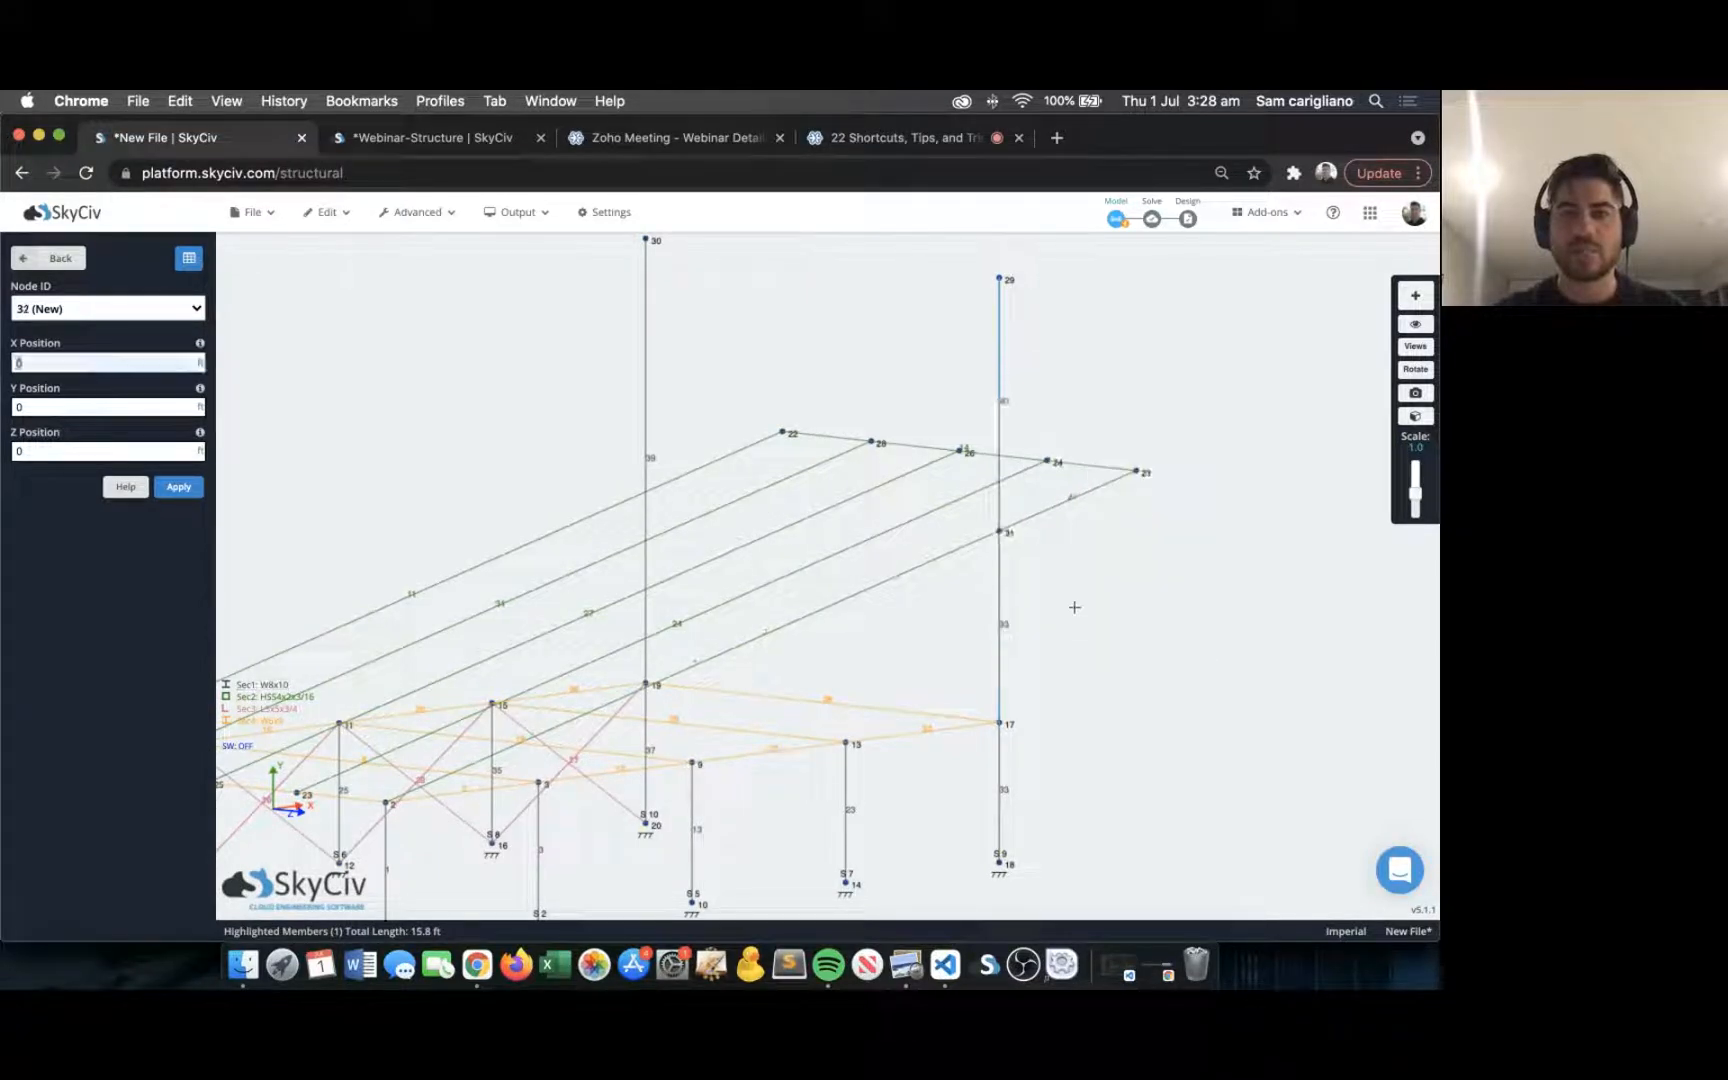
pyautogui.moveTo(1148, 587); pyautogui.dragTo(1111, 513)
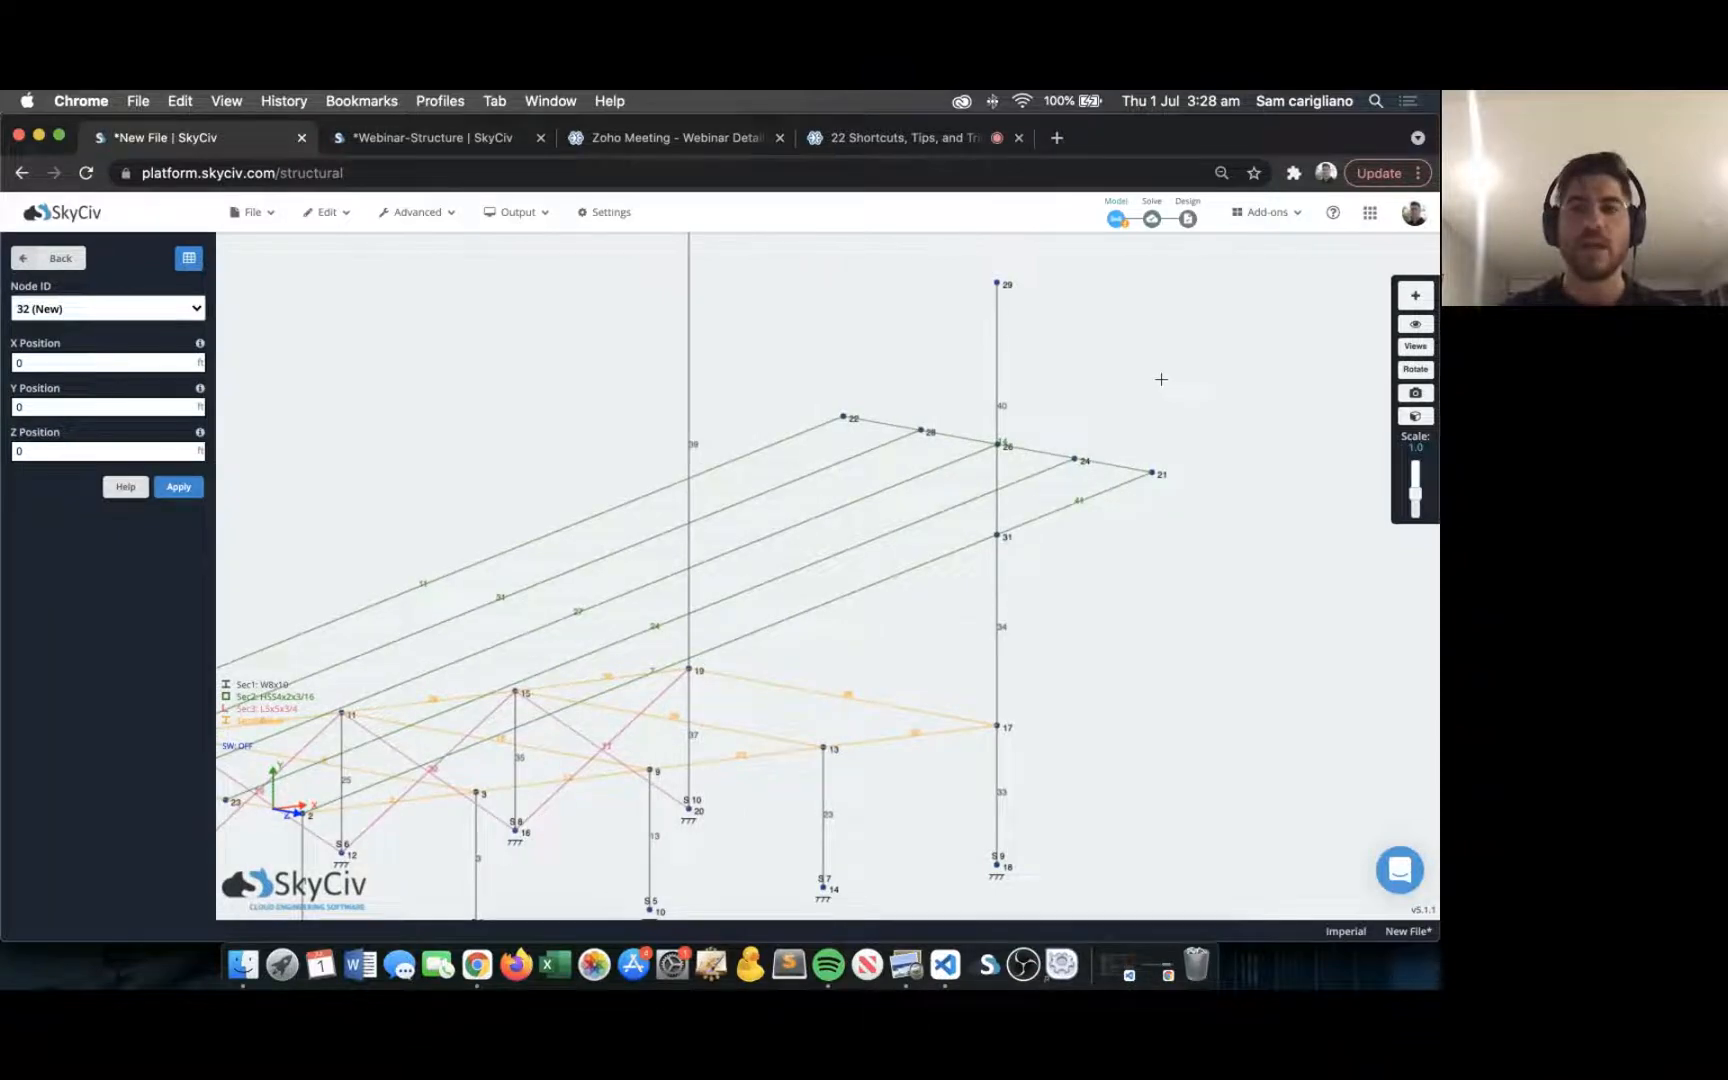
pyautogui.press('super+z')
# Intersect both new vertical members above nodes 17 and 19 with the sloped edge members they cross.
pyautogui.moveTo(828, 319); pyautogui.dragTo(1066, 420)
pyautogui.rightClick(1232, 419)
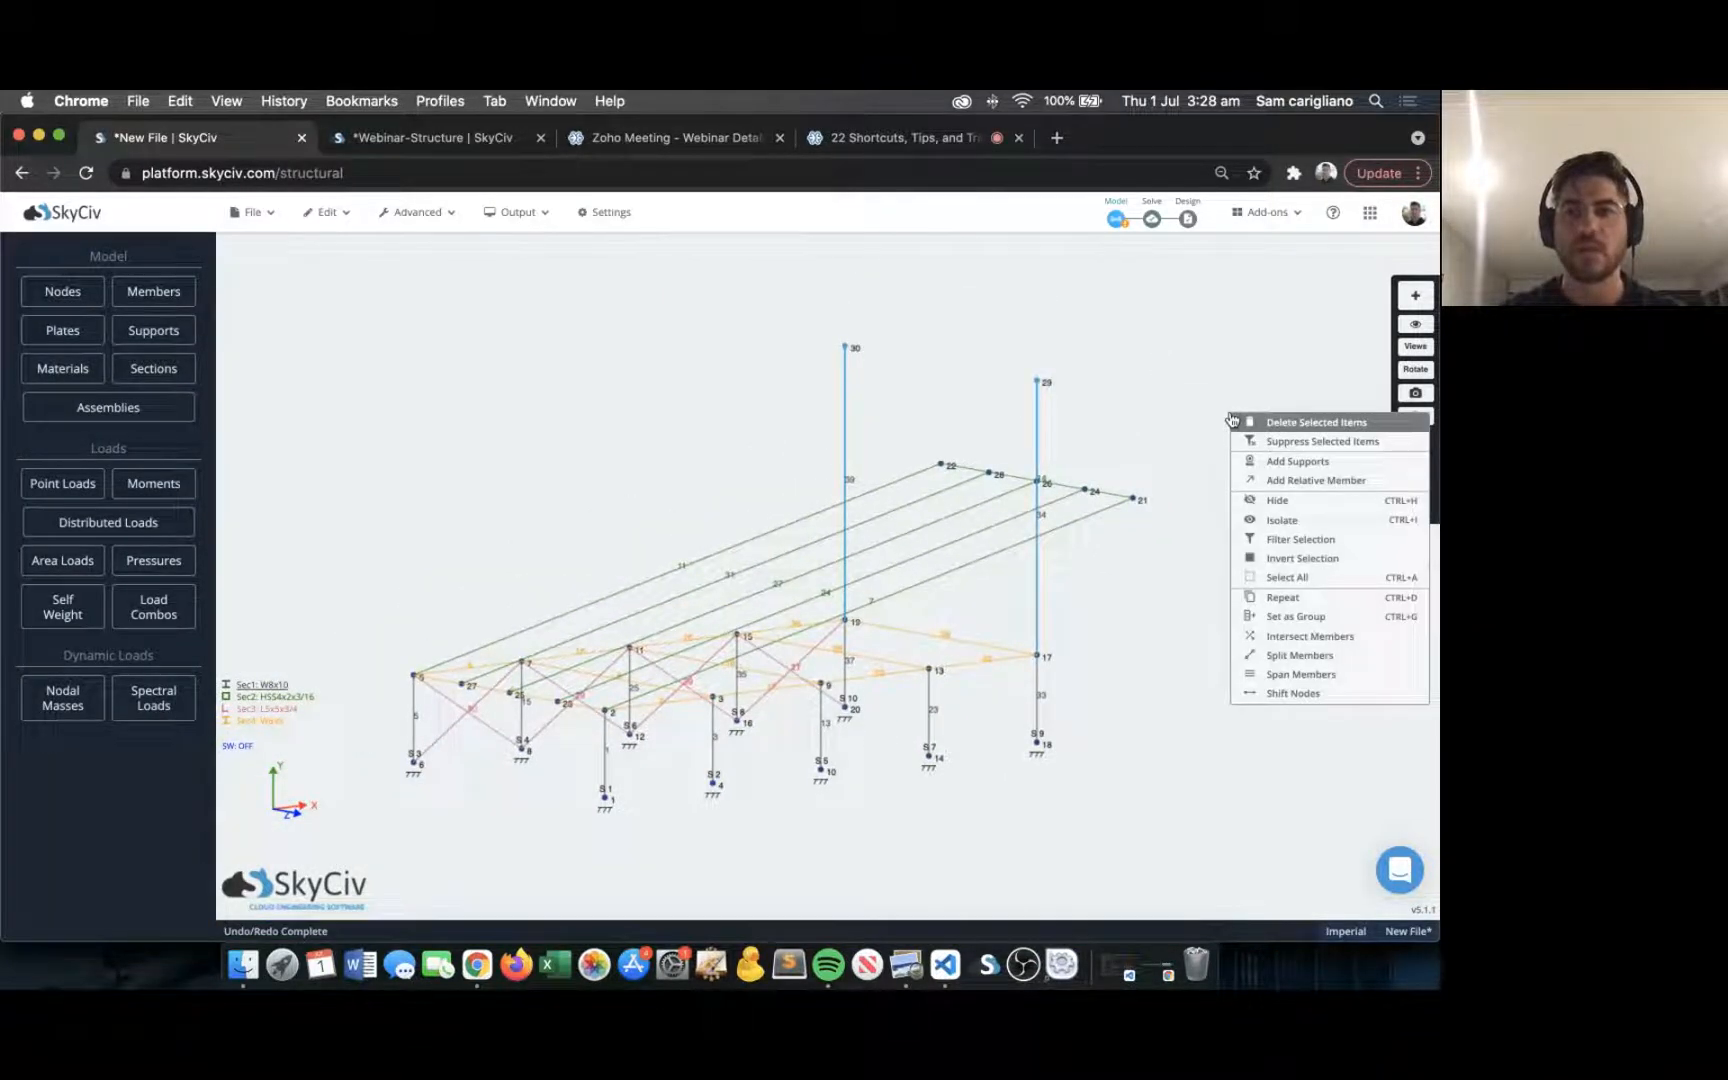
pyautogui.click(1278, 638)
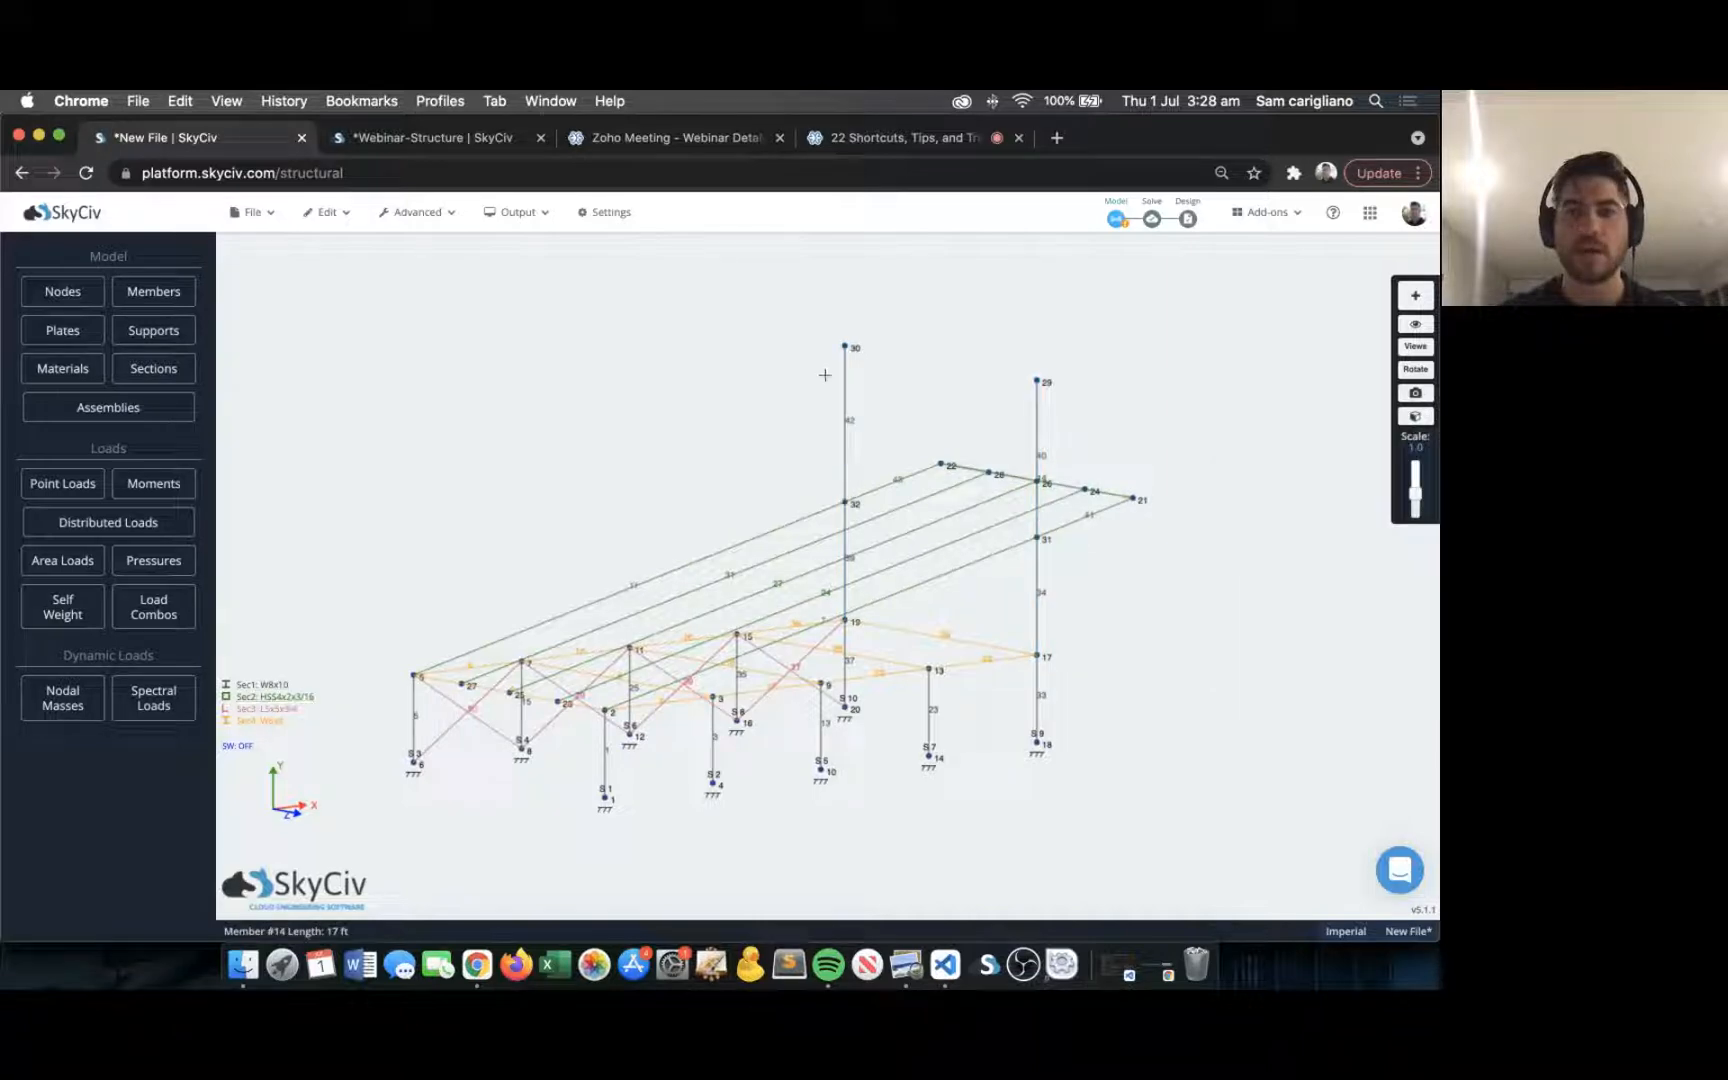
# Delete the two vertical member segments that project above the sloped roof, together with their top nodes.
pyautogui.moveTo(764, 289); pyautogui.dragTo(1028, 577)
pyautogui.press('Delete')
pyautogui.press('Return')
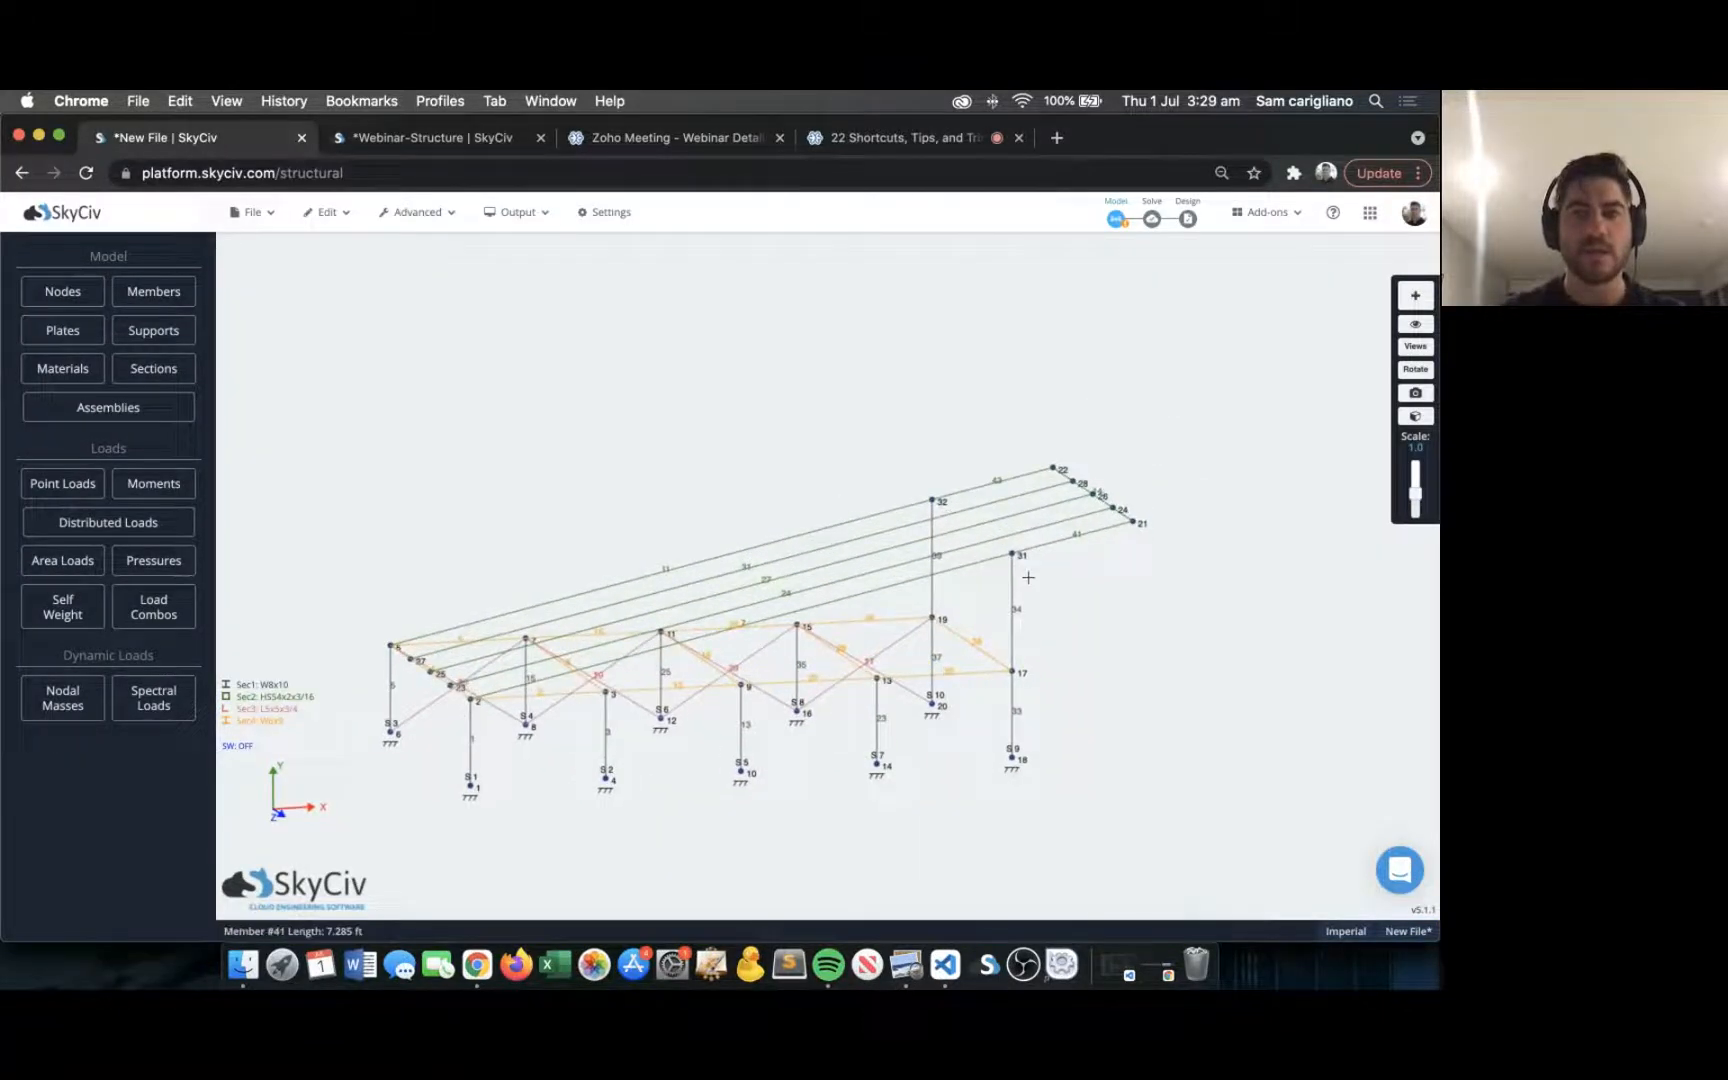
# Examine the Split Member options for the roof member from node 23 to 24, including equal parts and percent or distance, without splitting it.
pyautogui.scroll(3, 1028, 577)
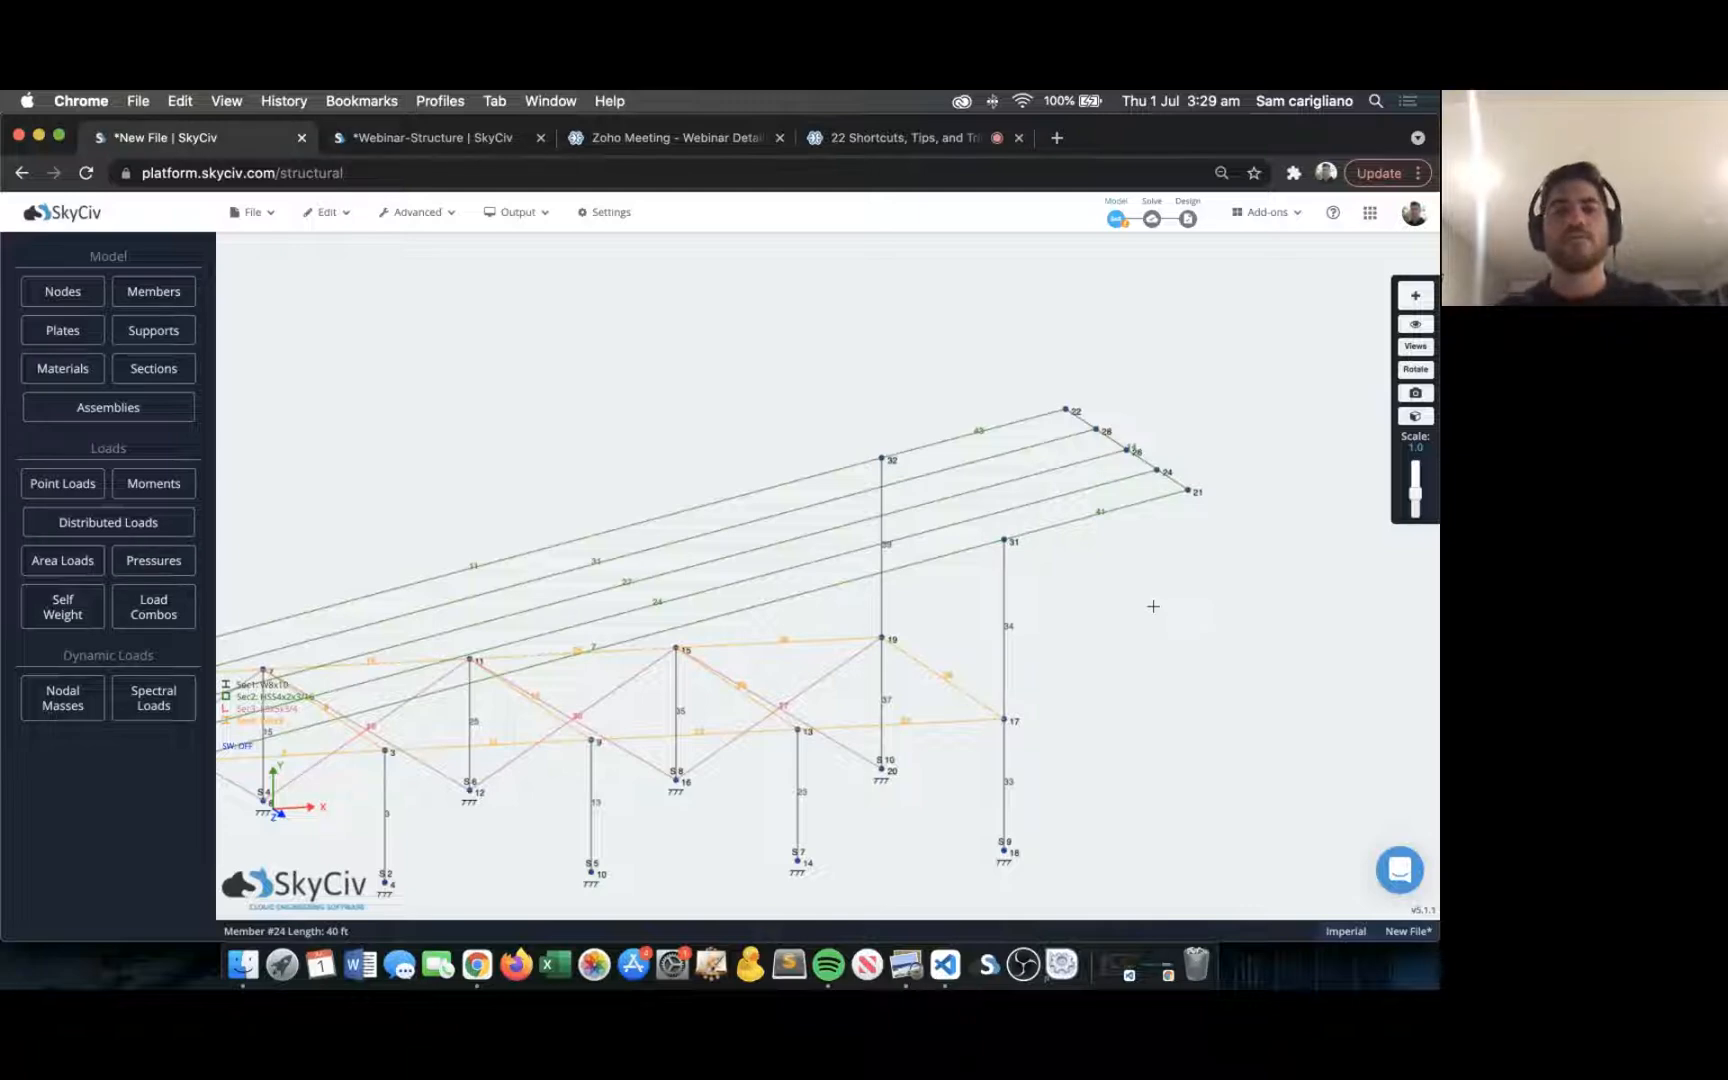
pyautogui.moveTo(1173, 599); pyautogui.dragTo(1174, 600)
pyautogui.scroll(-3, 1174, 600)
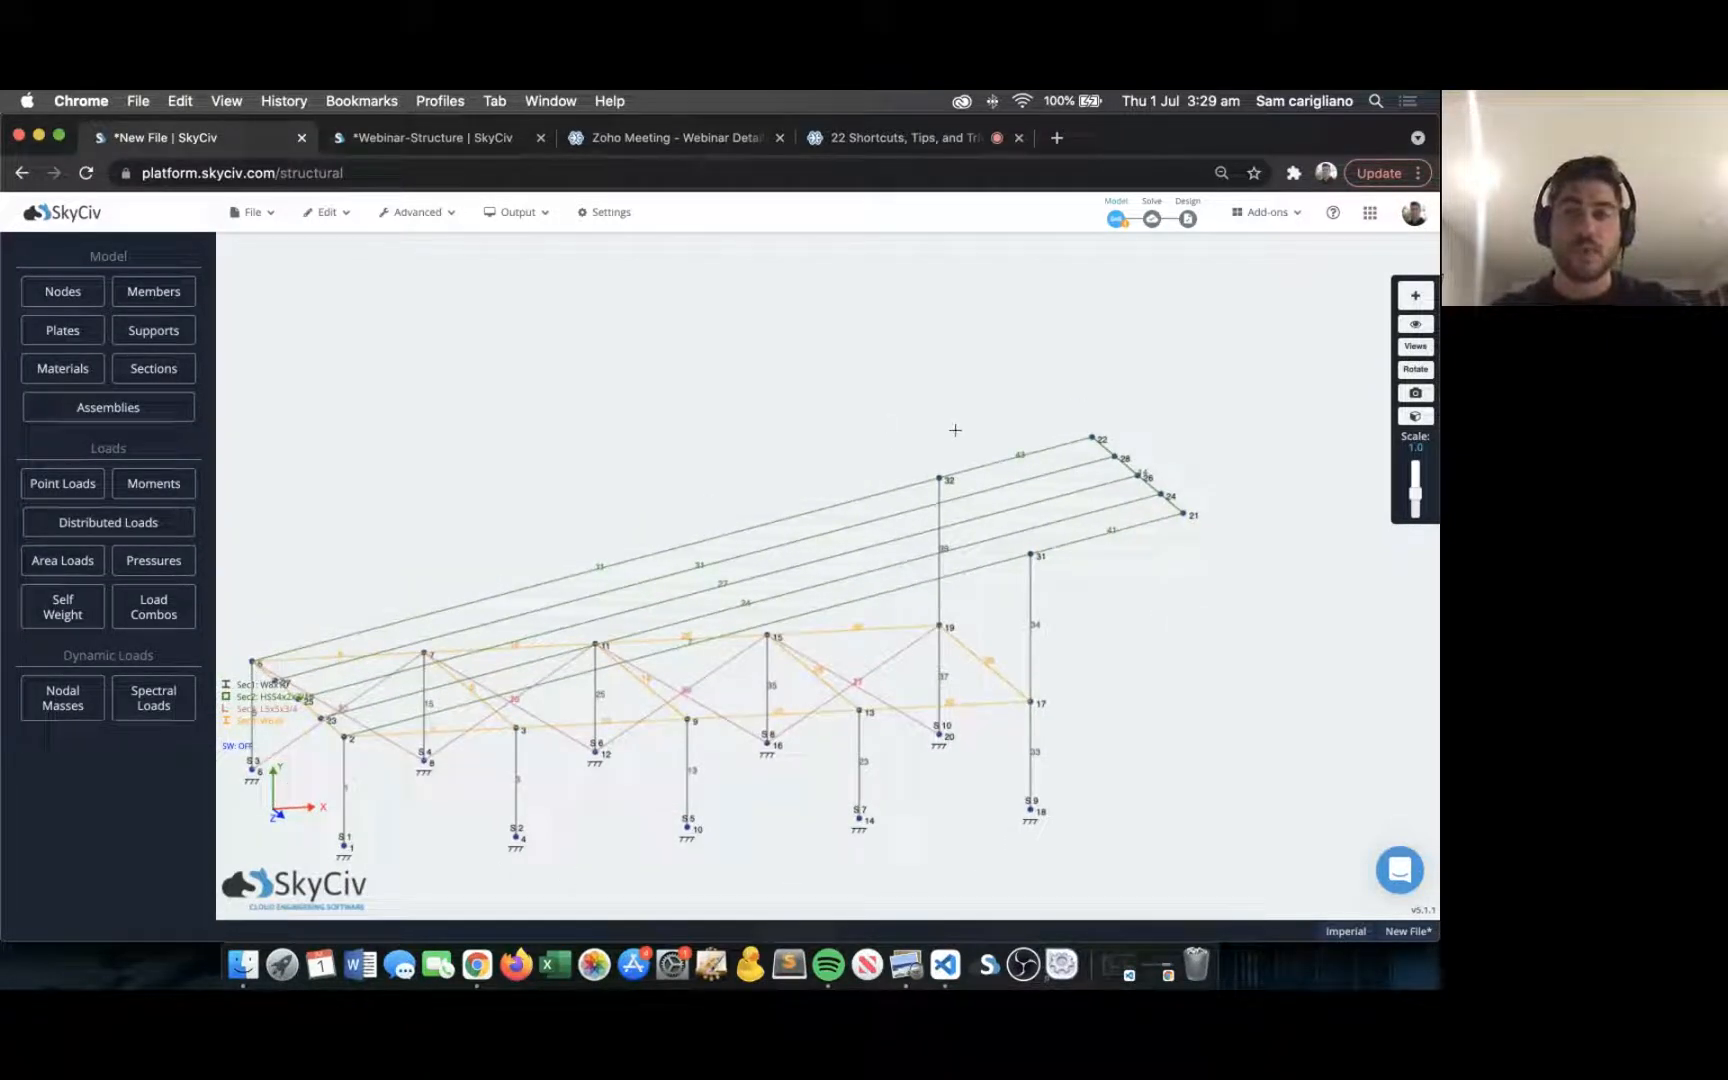
pyautogui.rightClick(1058, 520)
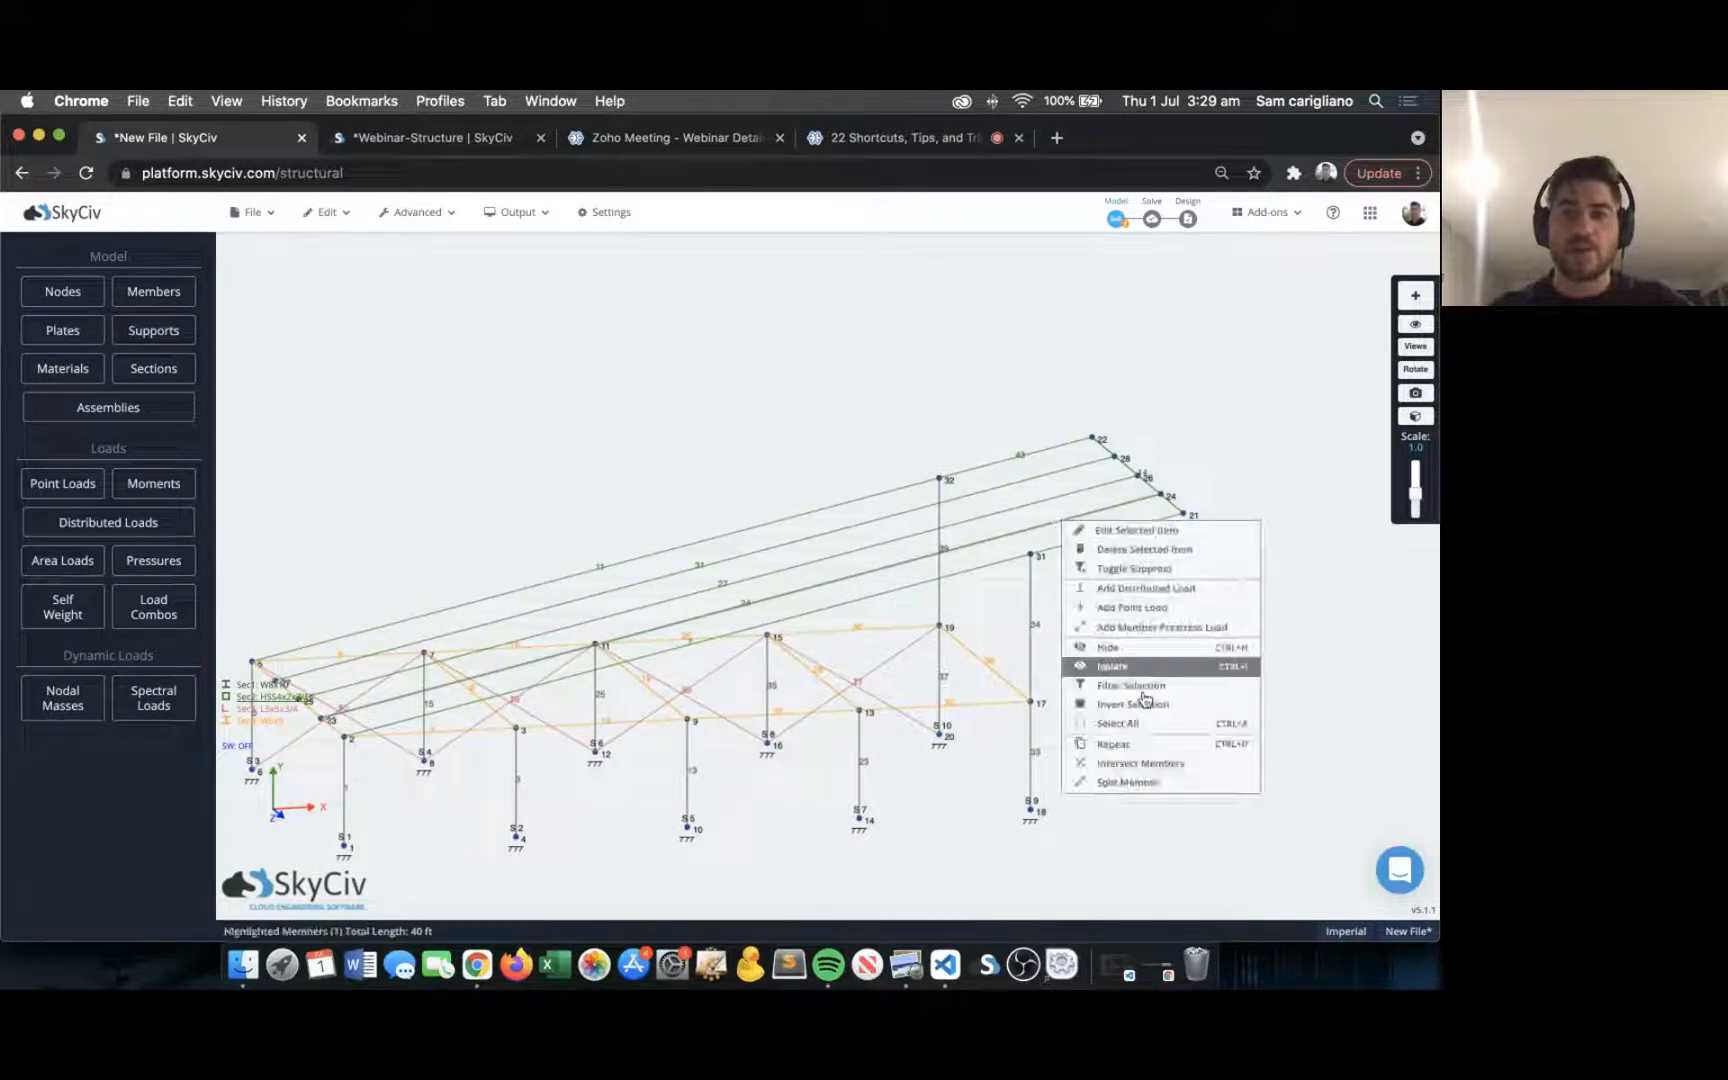
pyautogui.click(1147, 784)
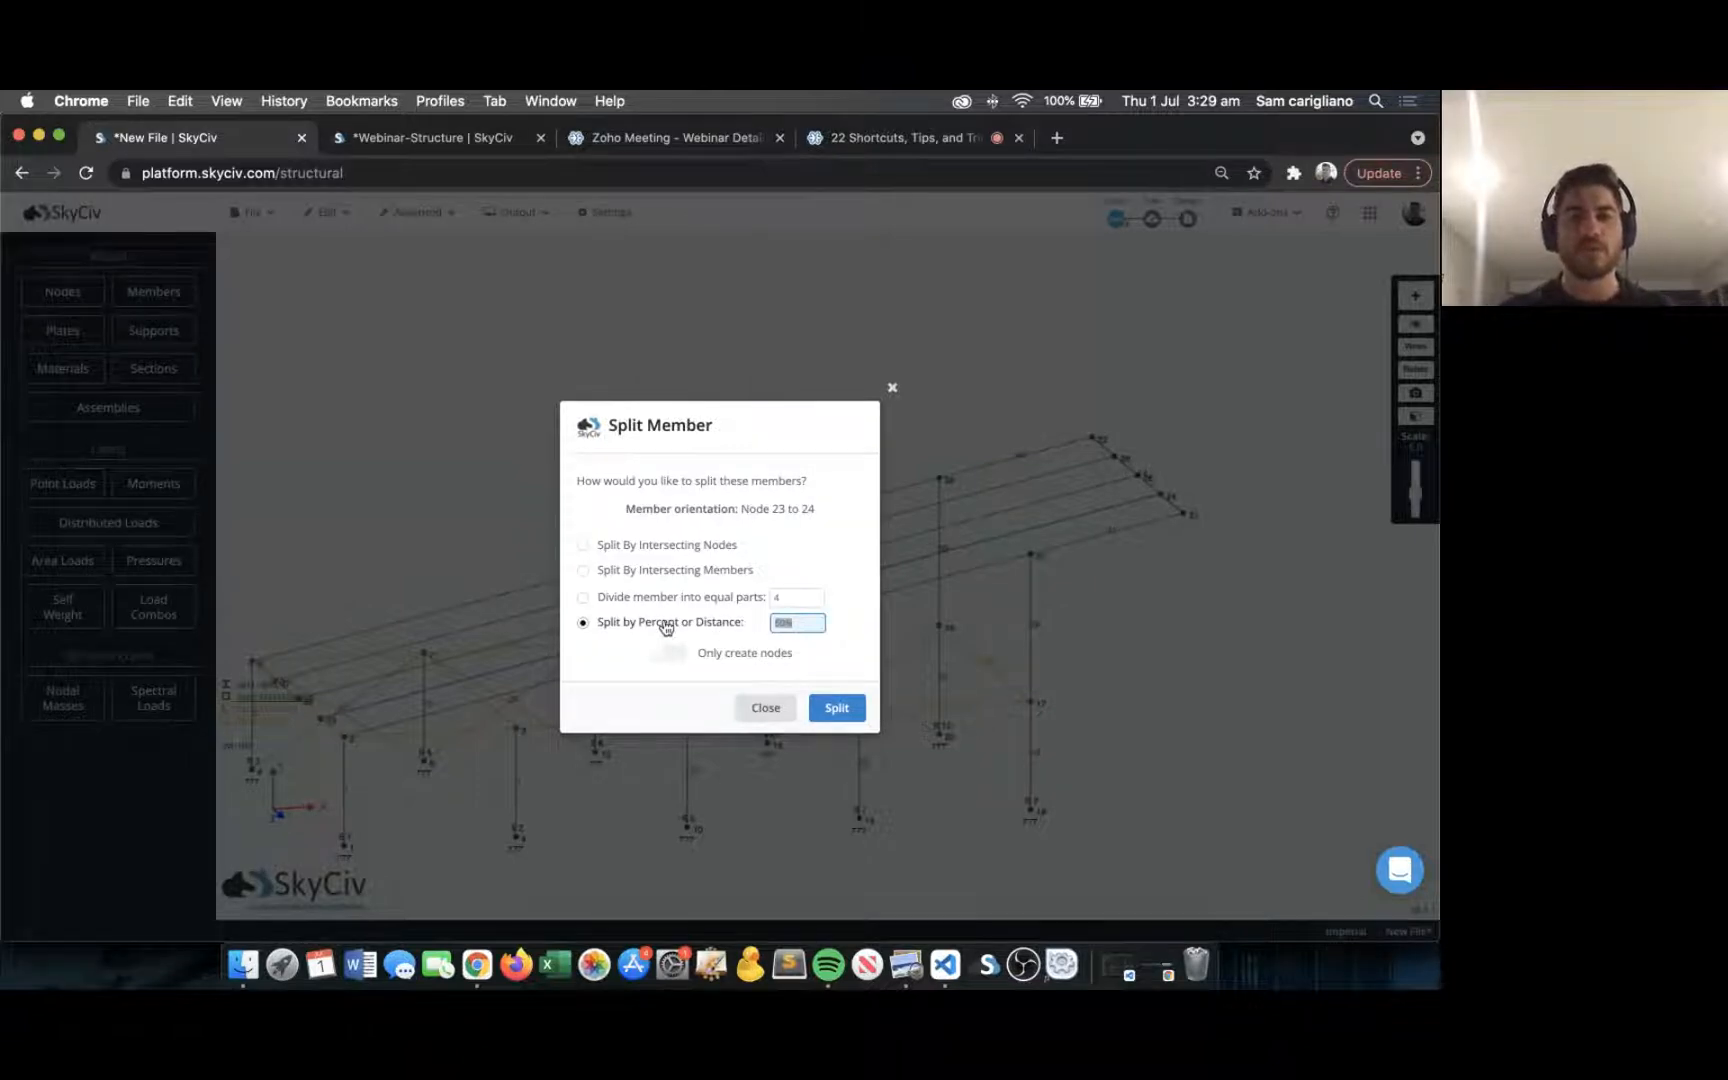
pyautogui.click(674, 605)
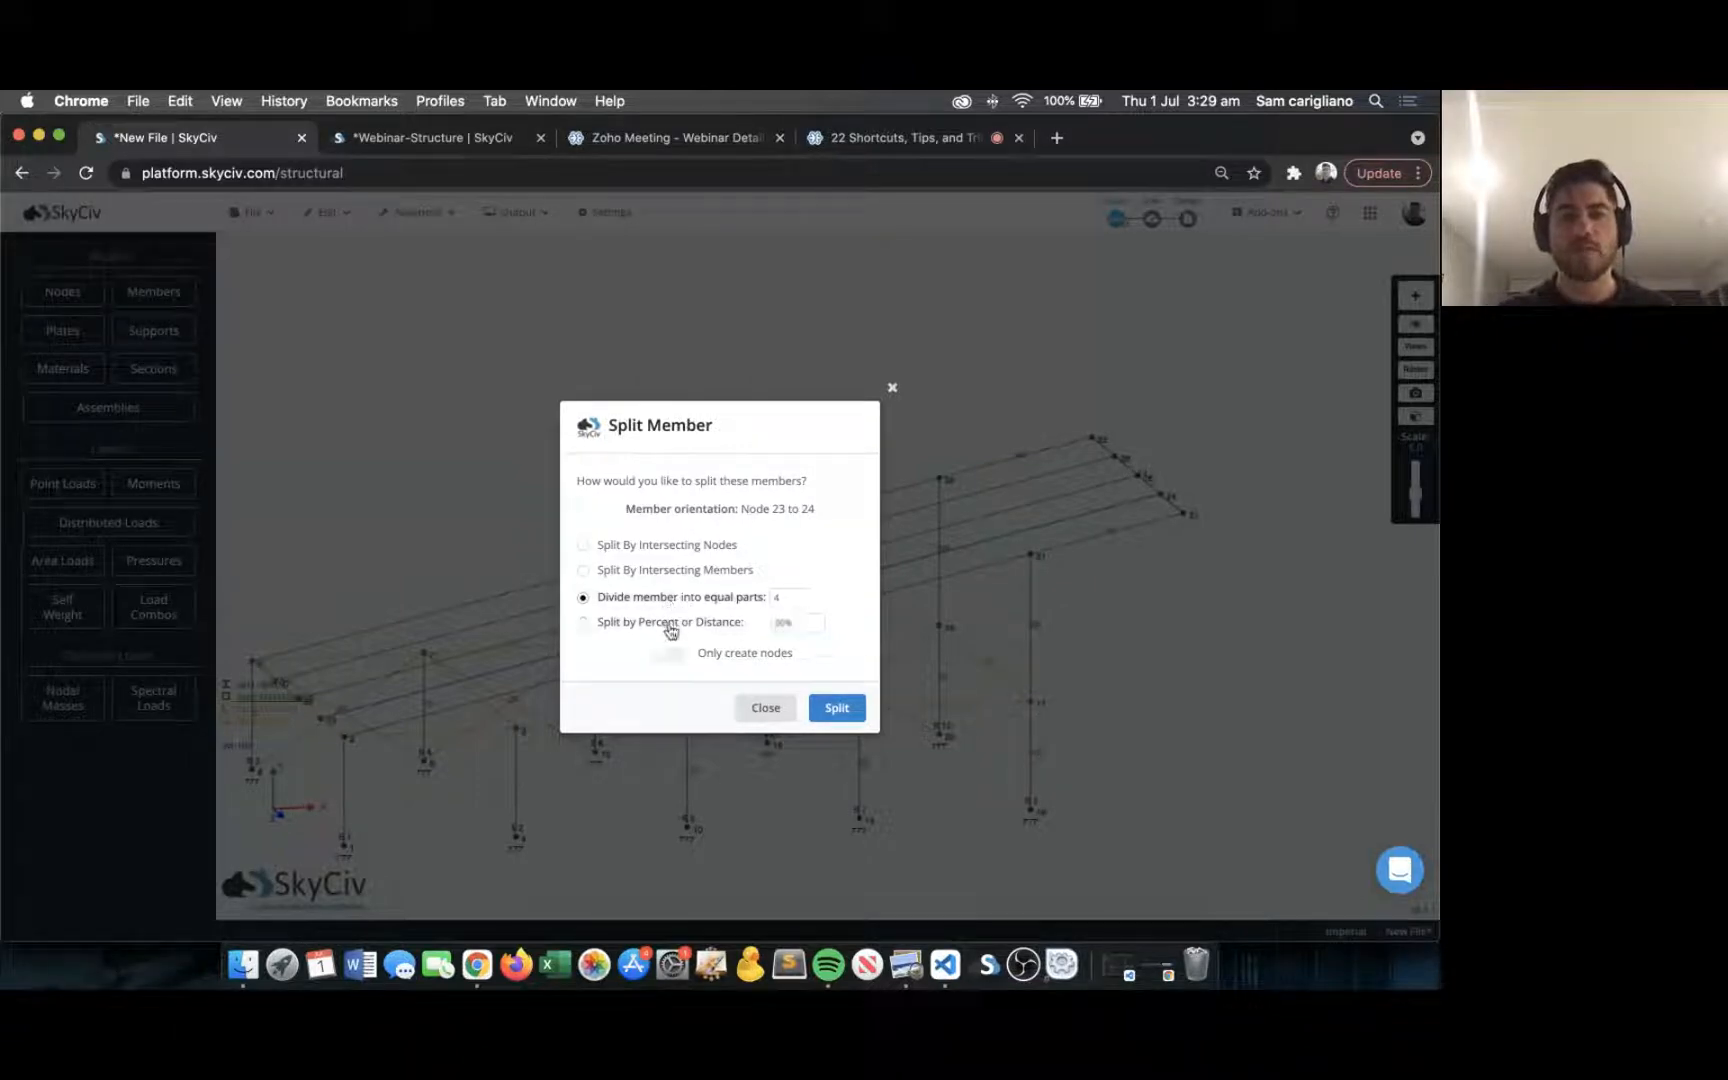
pyautogui.click(672, 626)
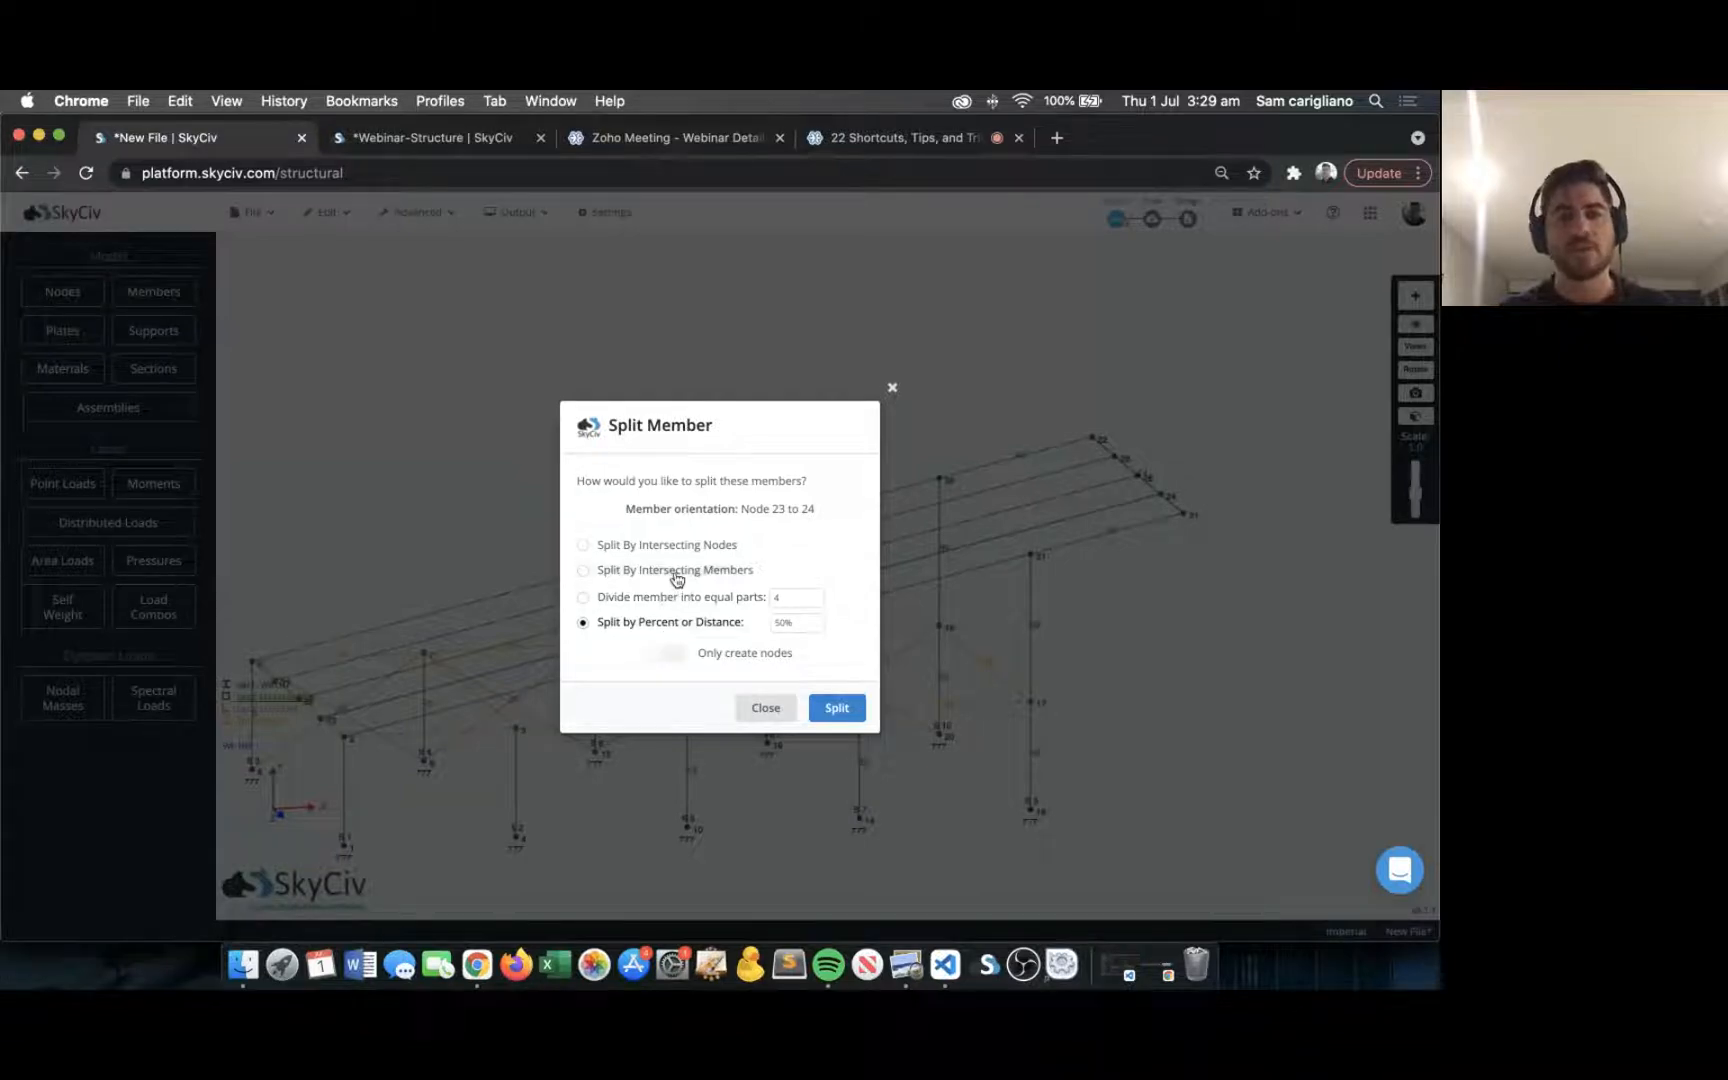
pyautogui.click(766, 708)
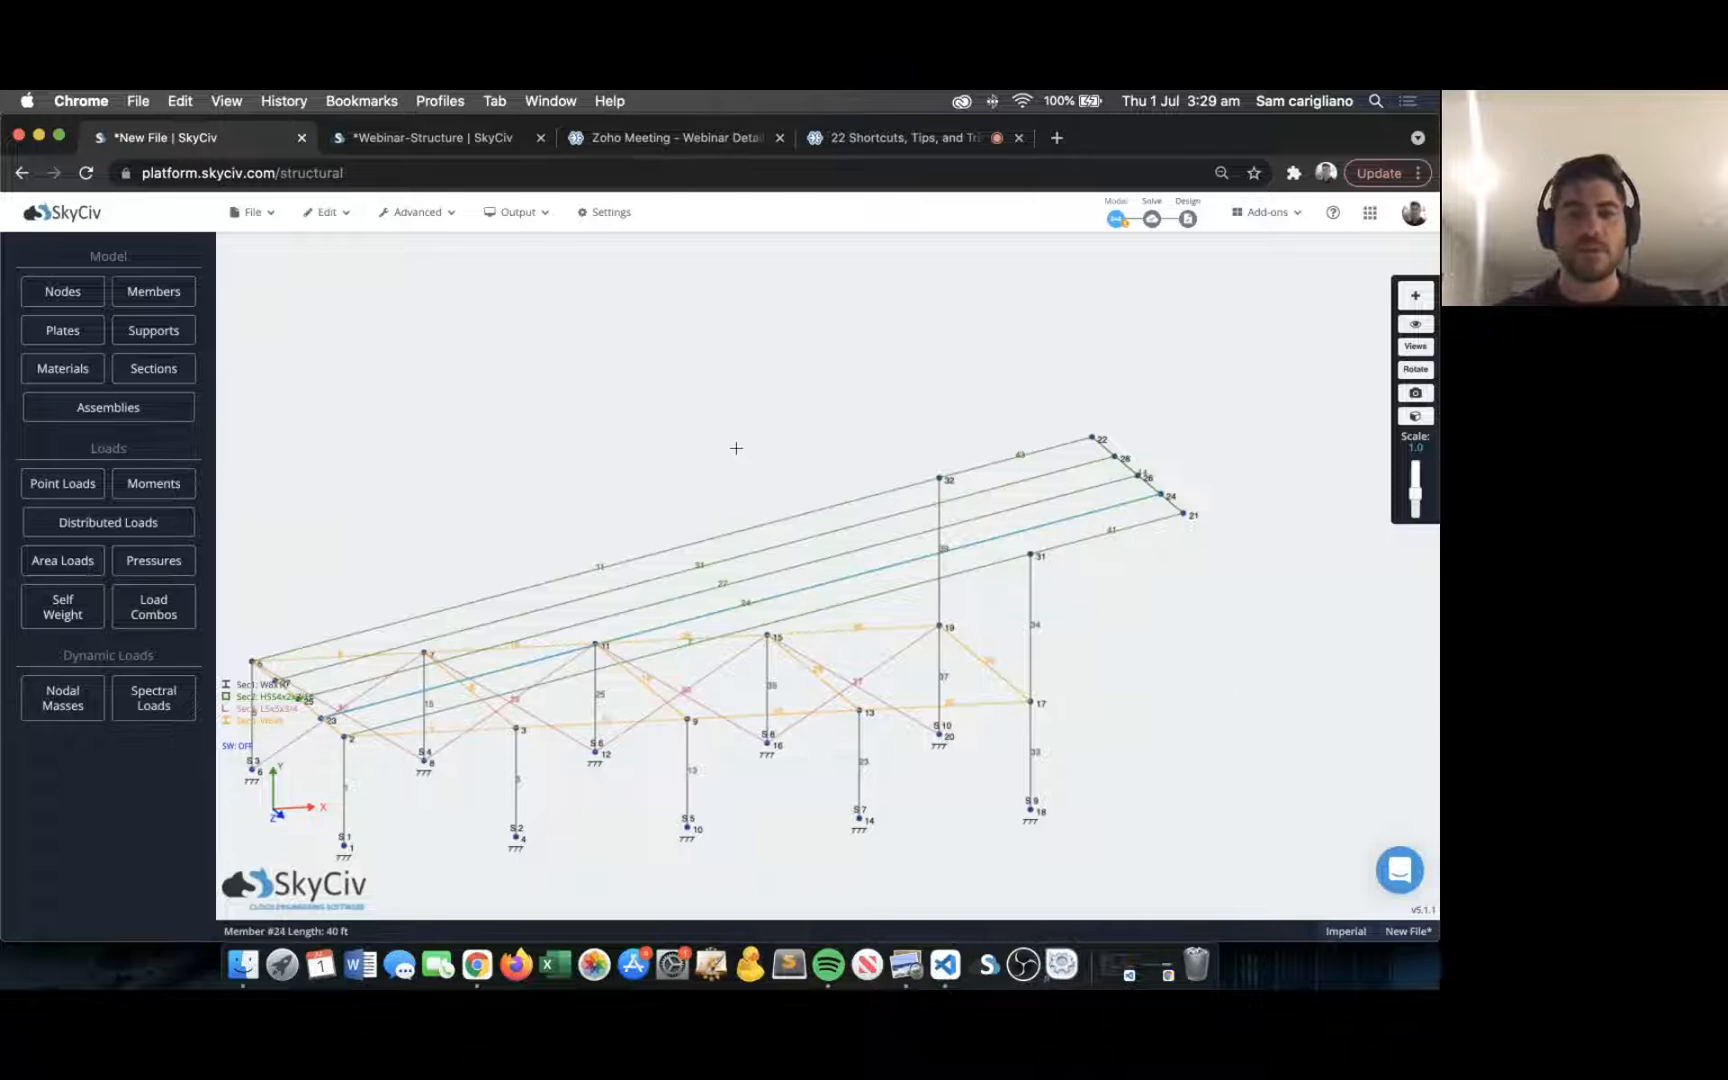
pyautogui.scroll(-3, 700, 440)
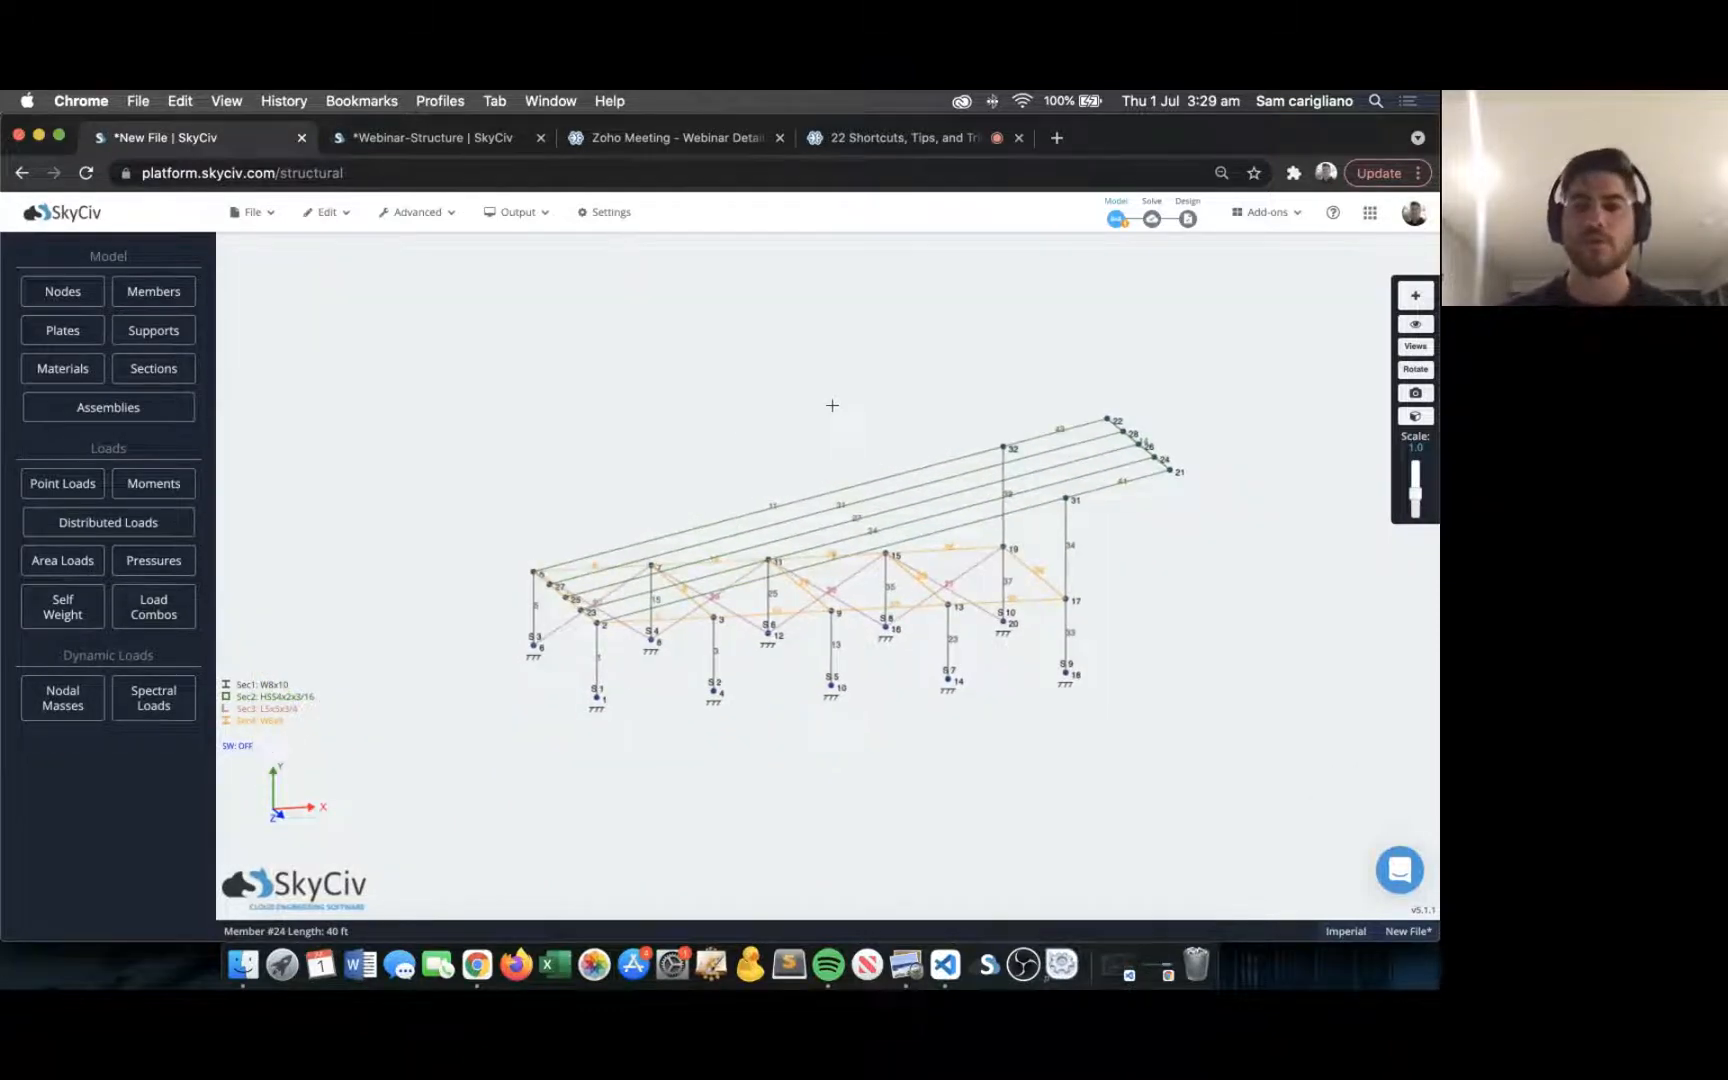
pyautogui.hotkey('ctrl', 'Right')
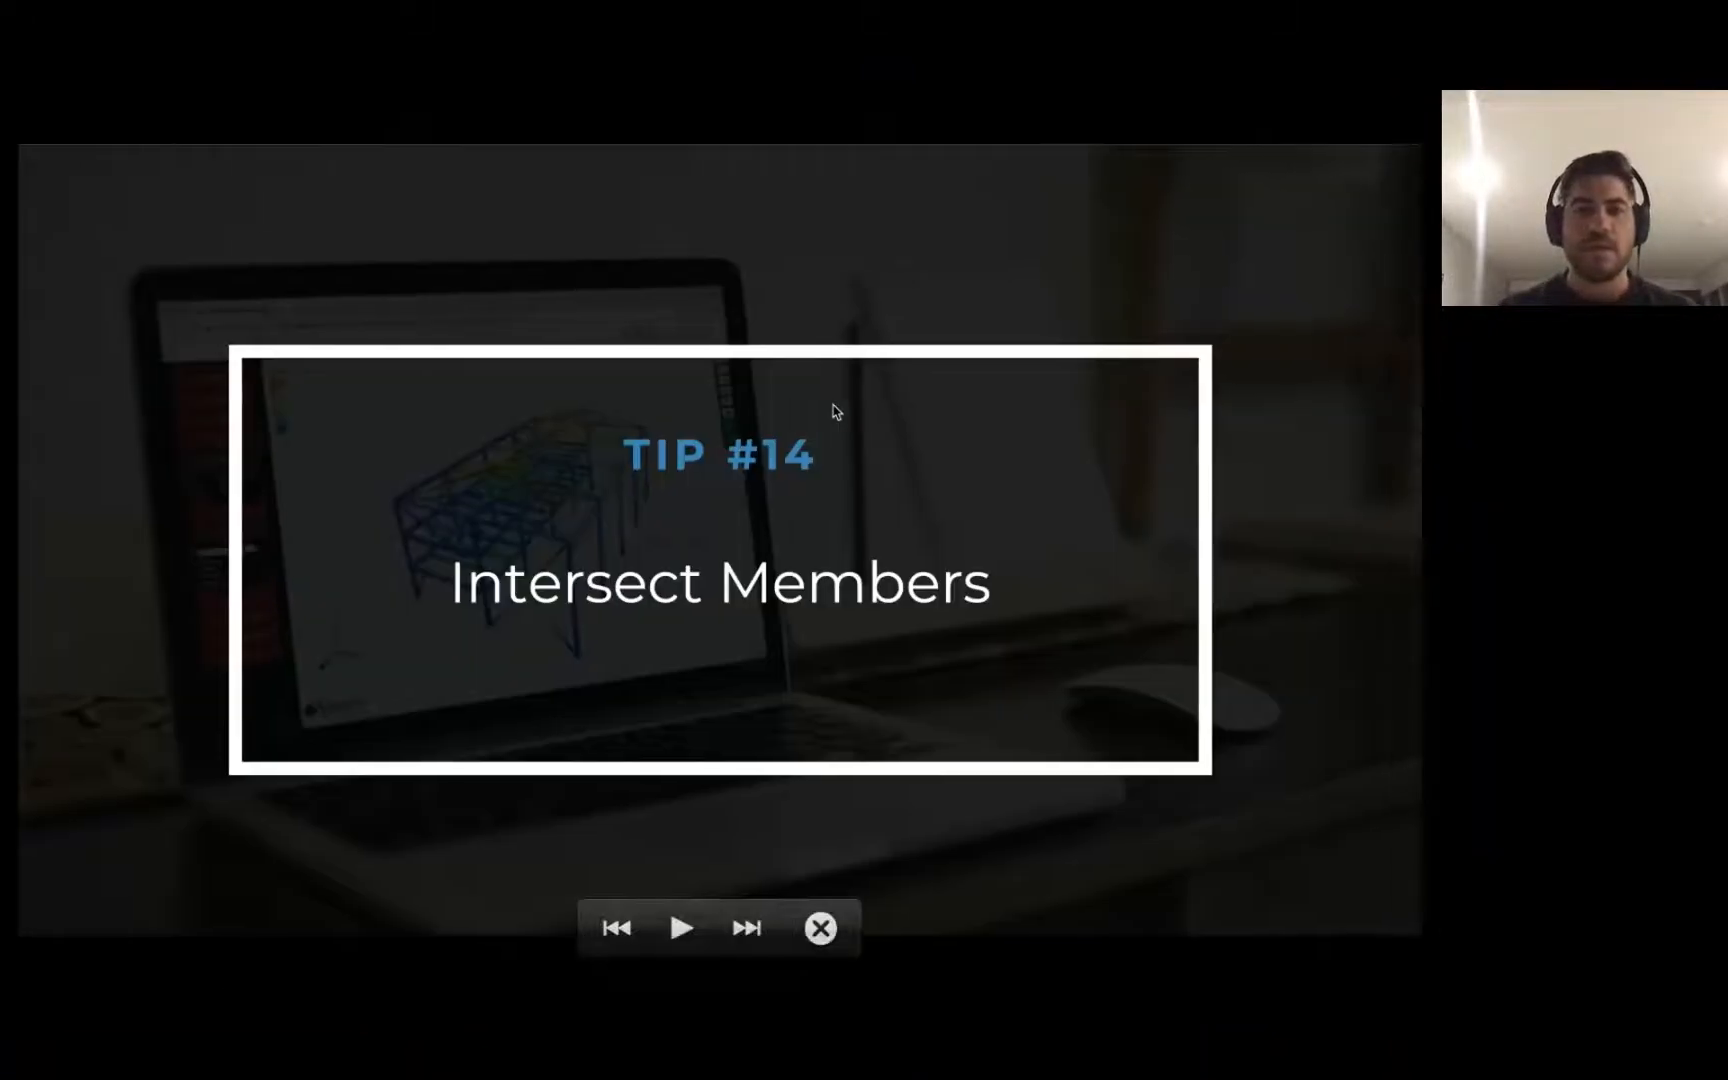
pyautogui.press('Right')
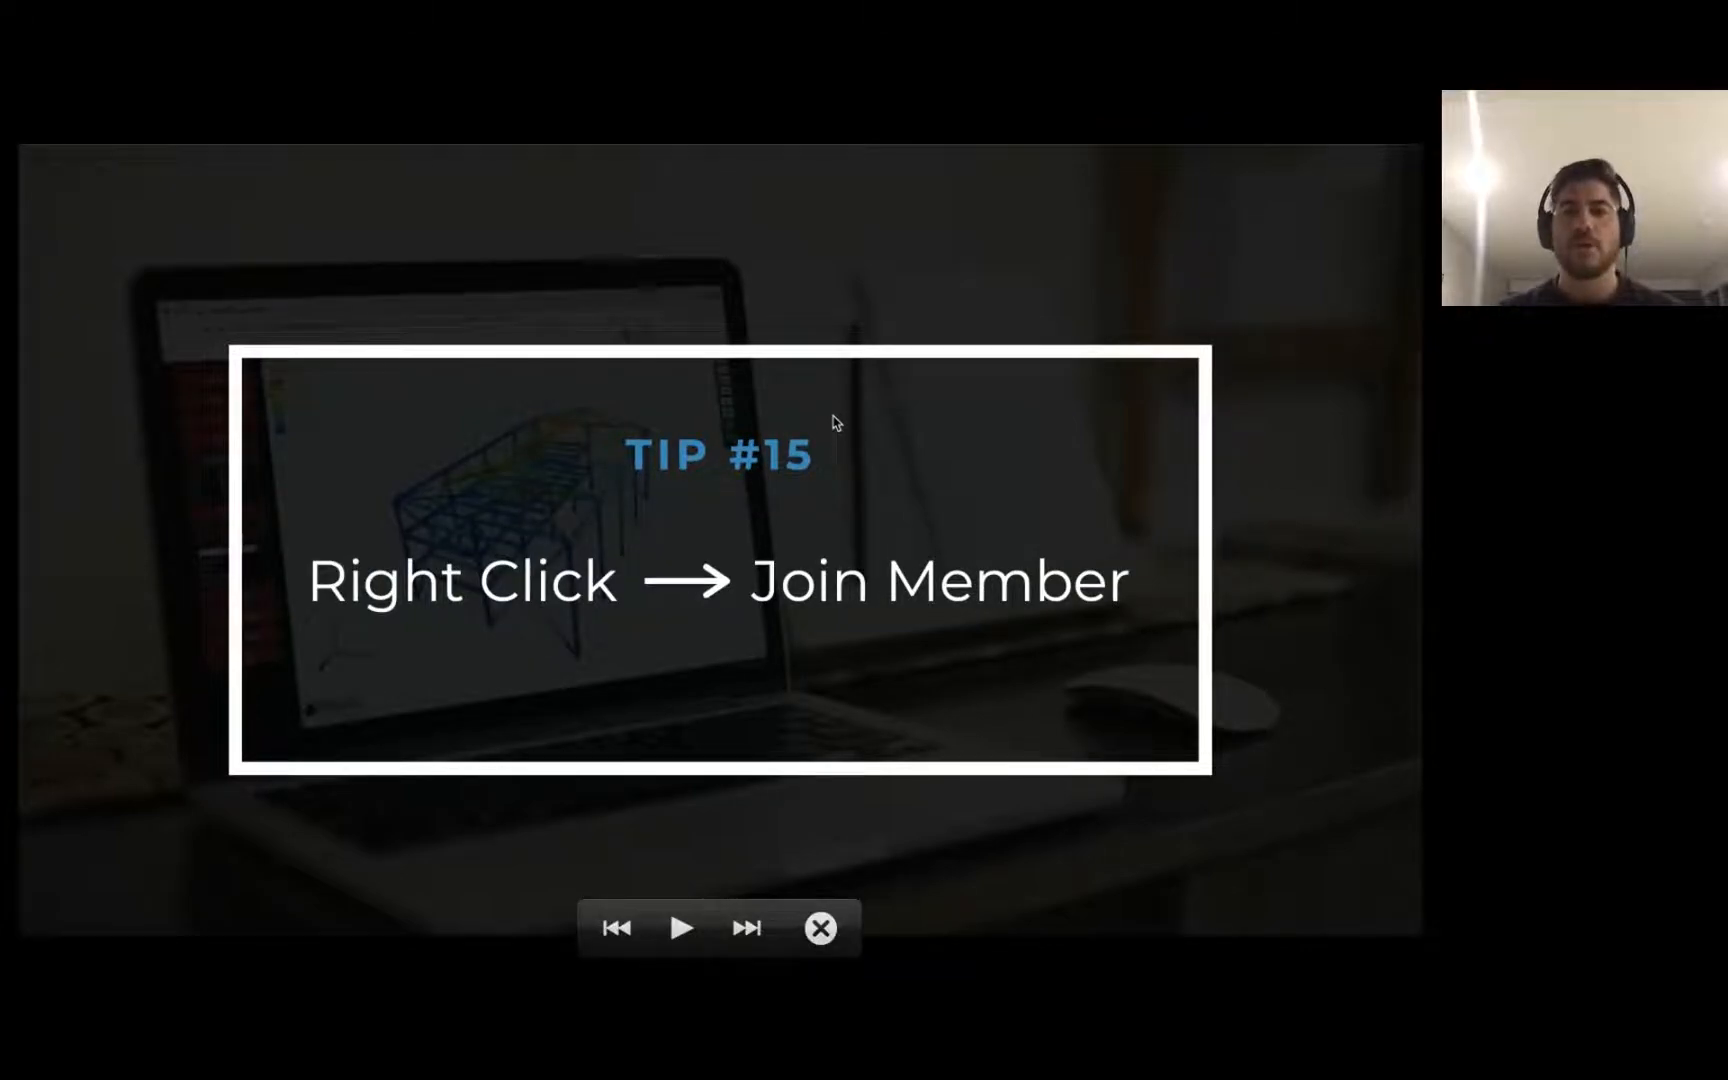
pyautogui.hotkey('ctrl', 'Left')
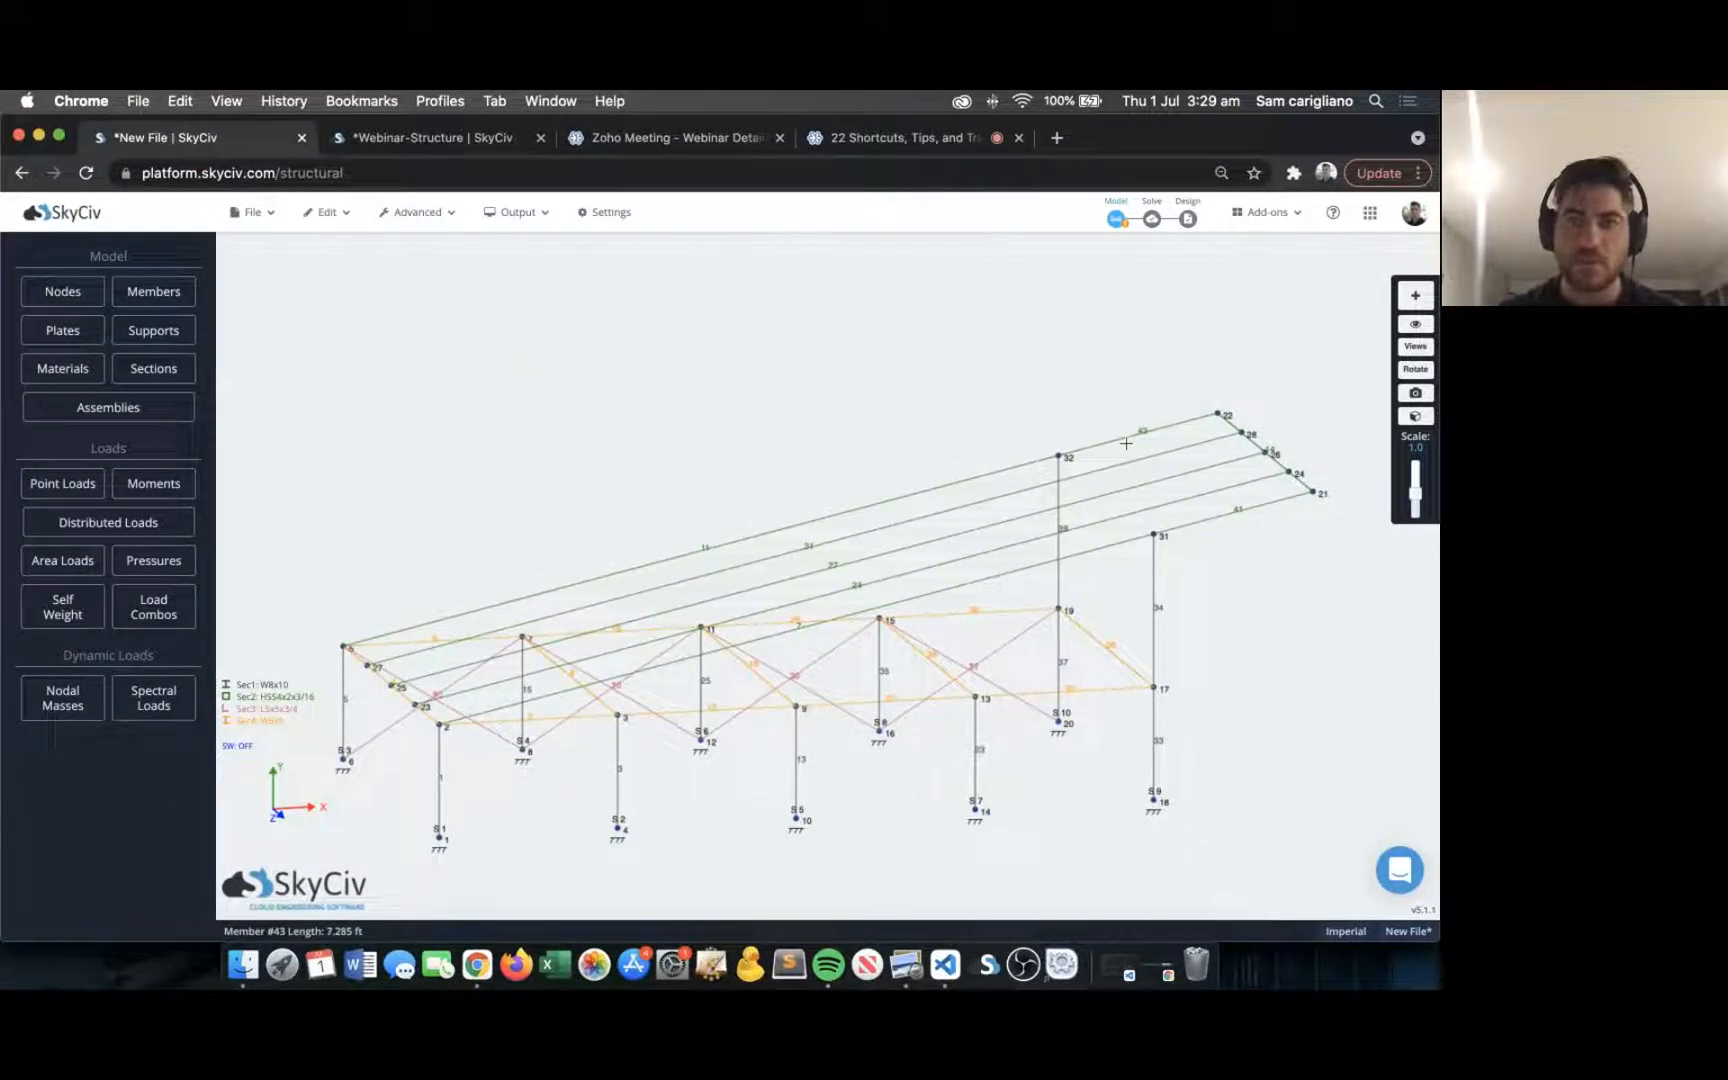
# Join the far roof edge segments 11 and 43, which meet at node 32, into one continuous member.
pyautogui.click(951, 482)
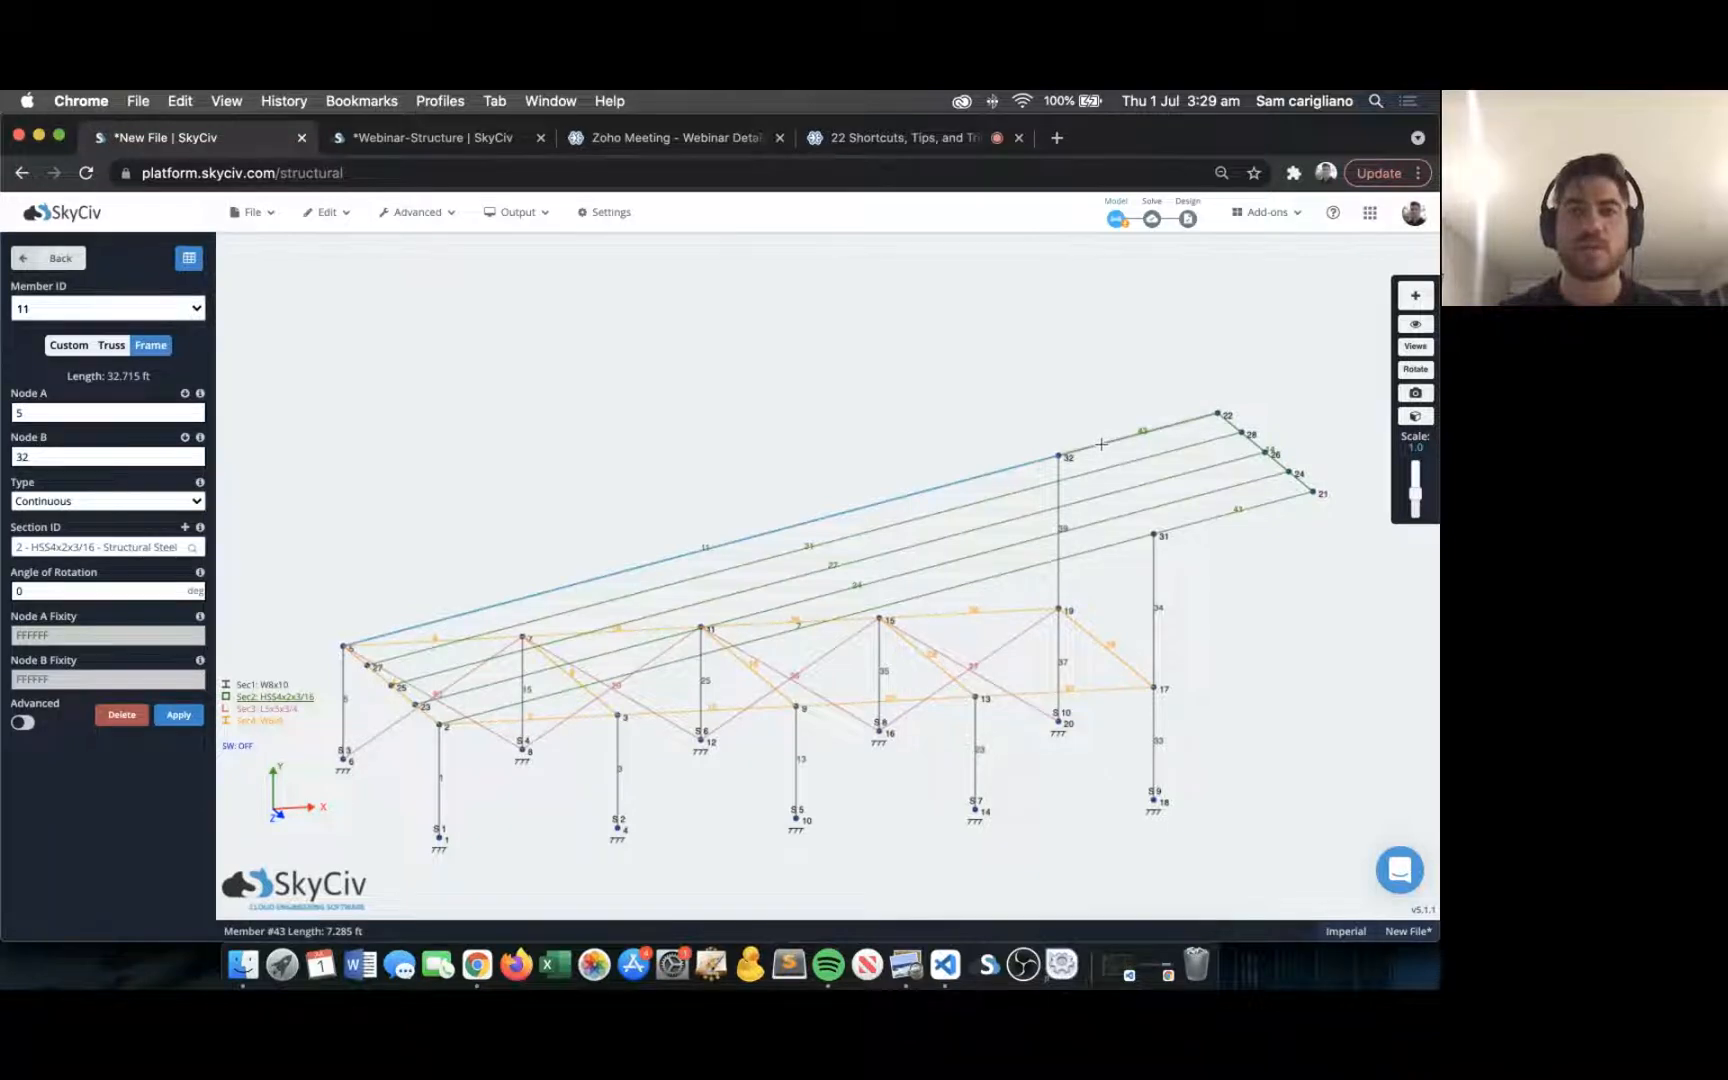
pyautogui.click(1101, 444)
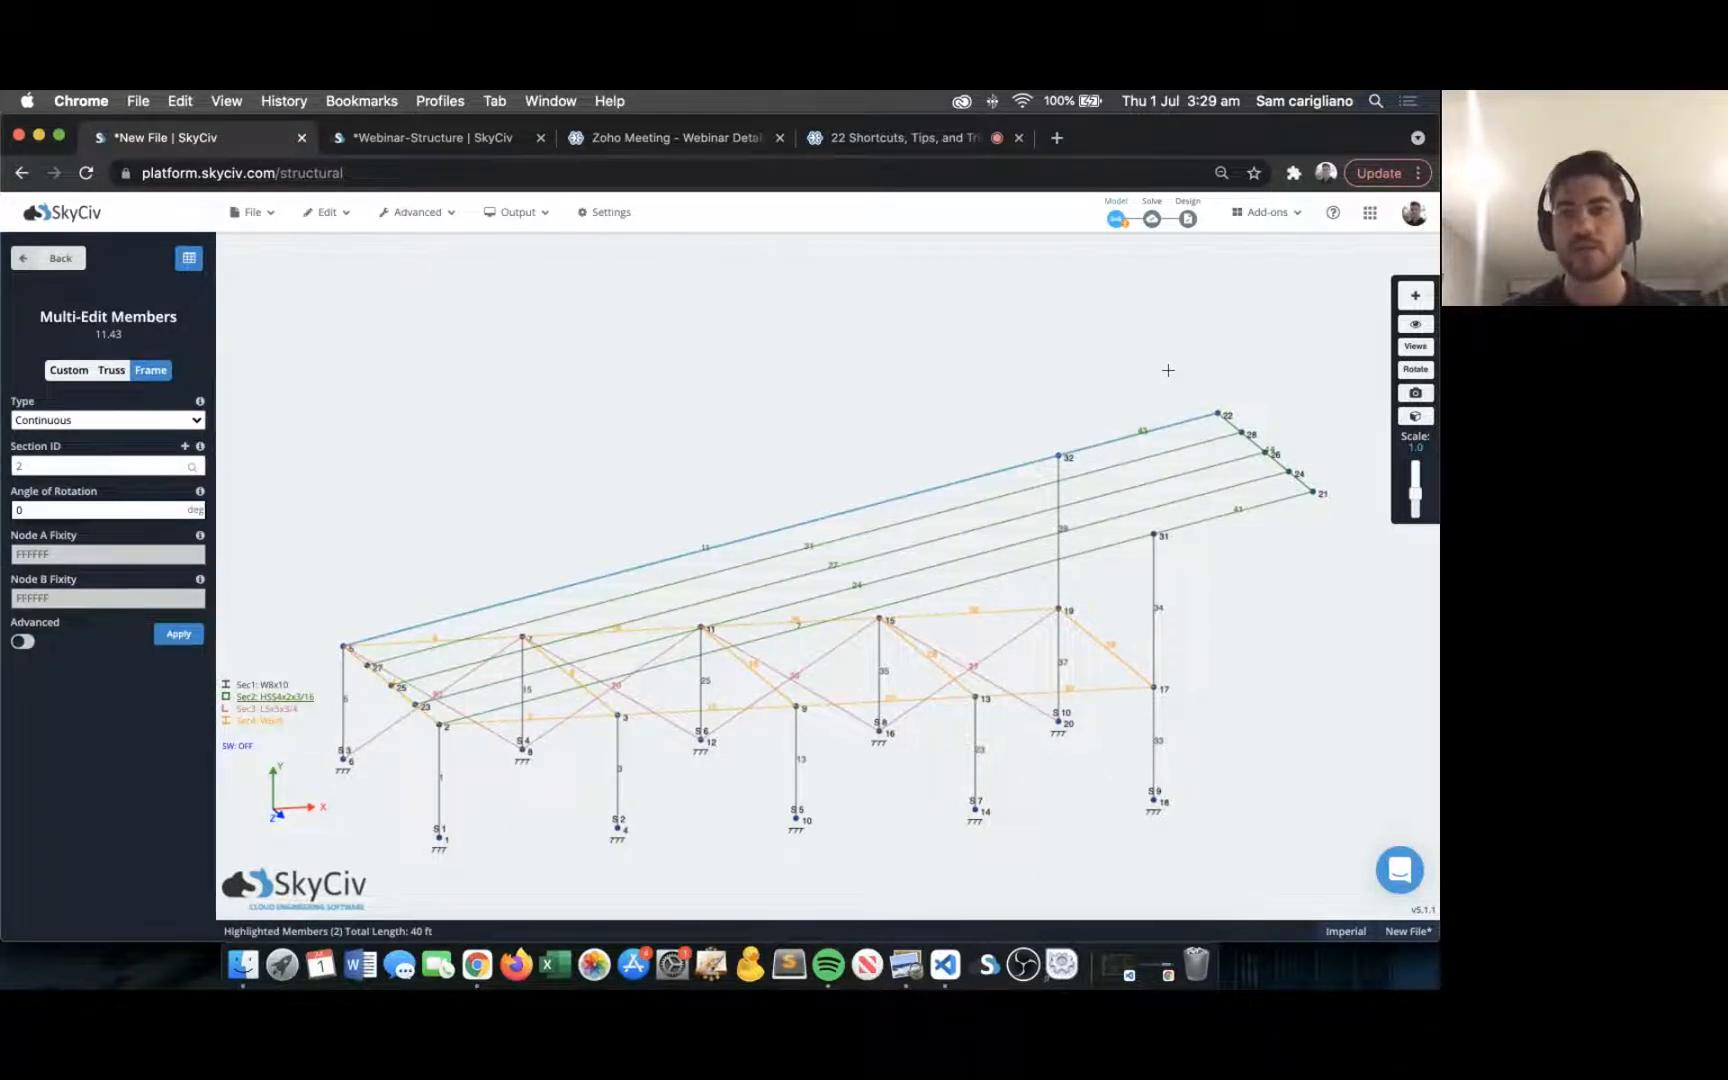
pyautogui.rightClick(784, 390)
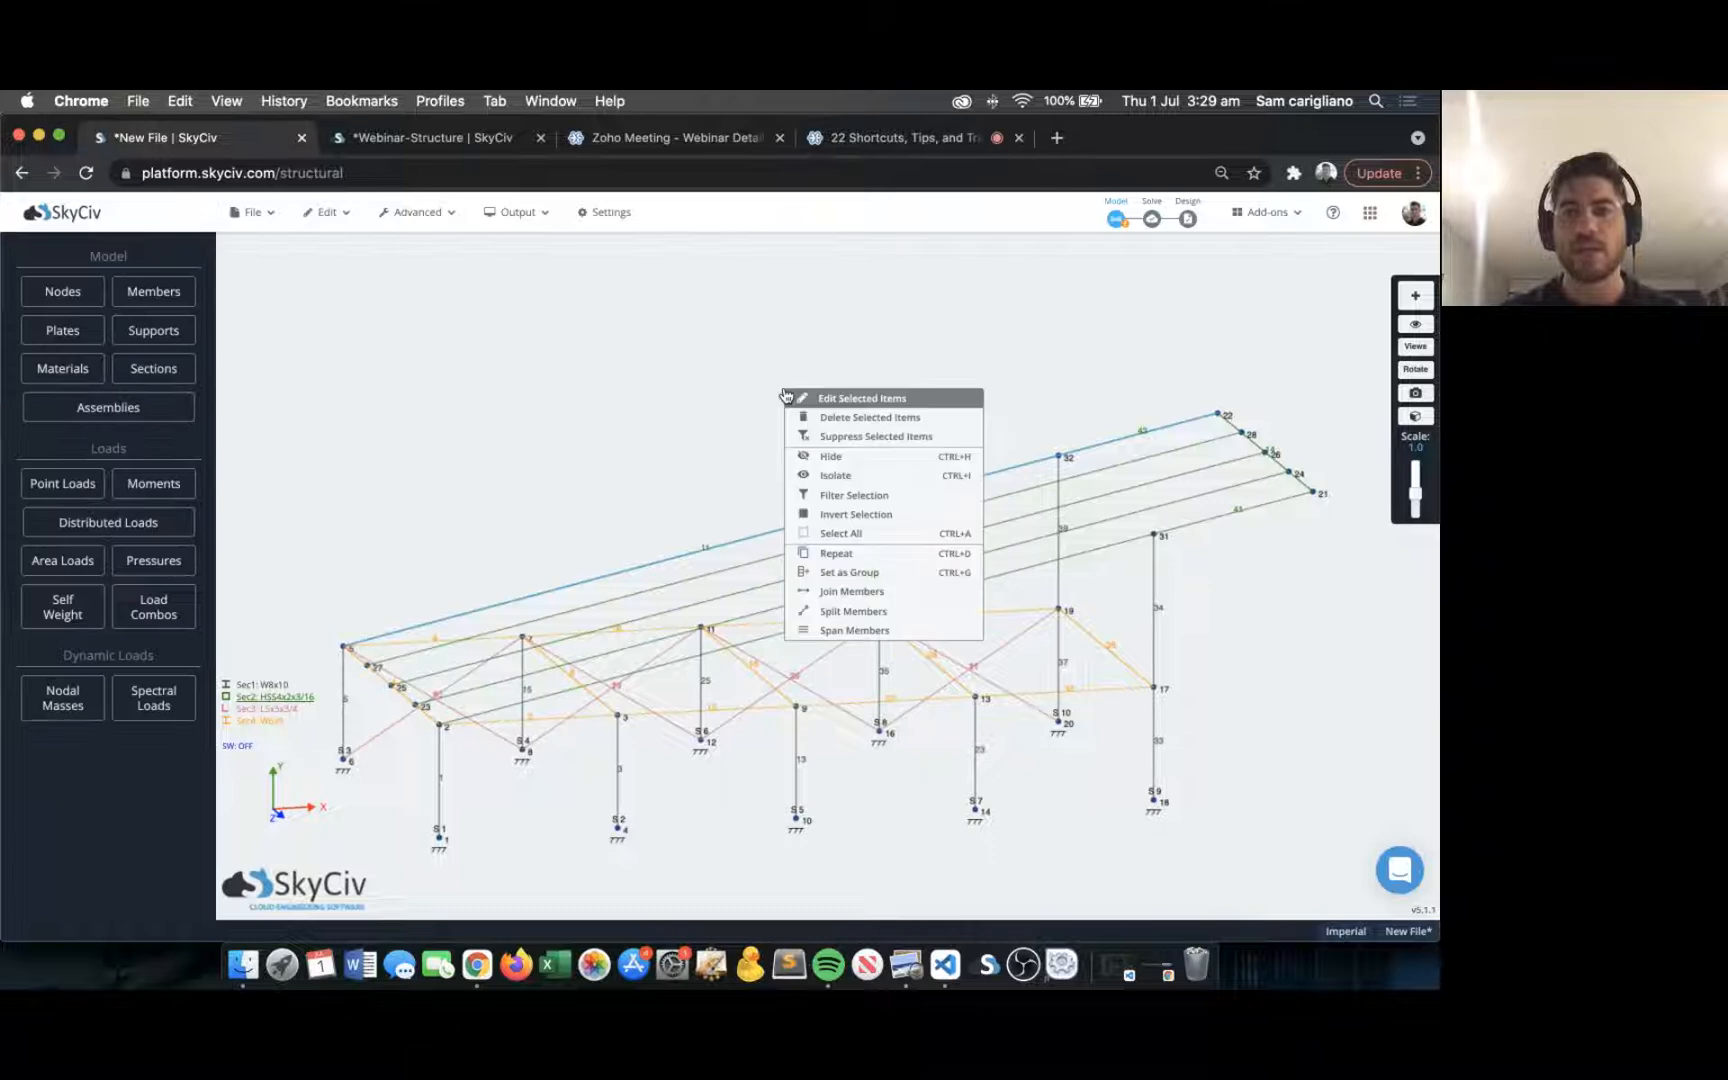
pyautogui.click(869, 601)
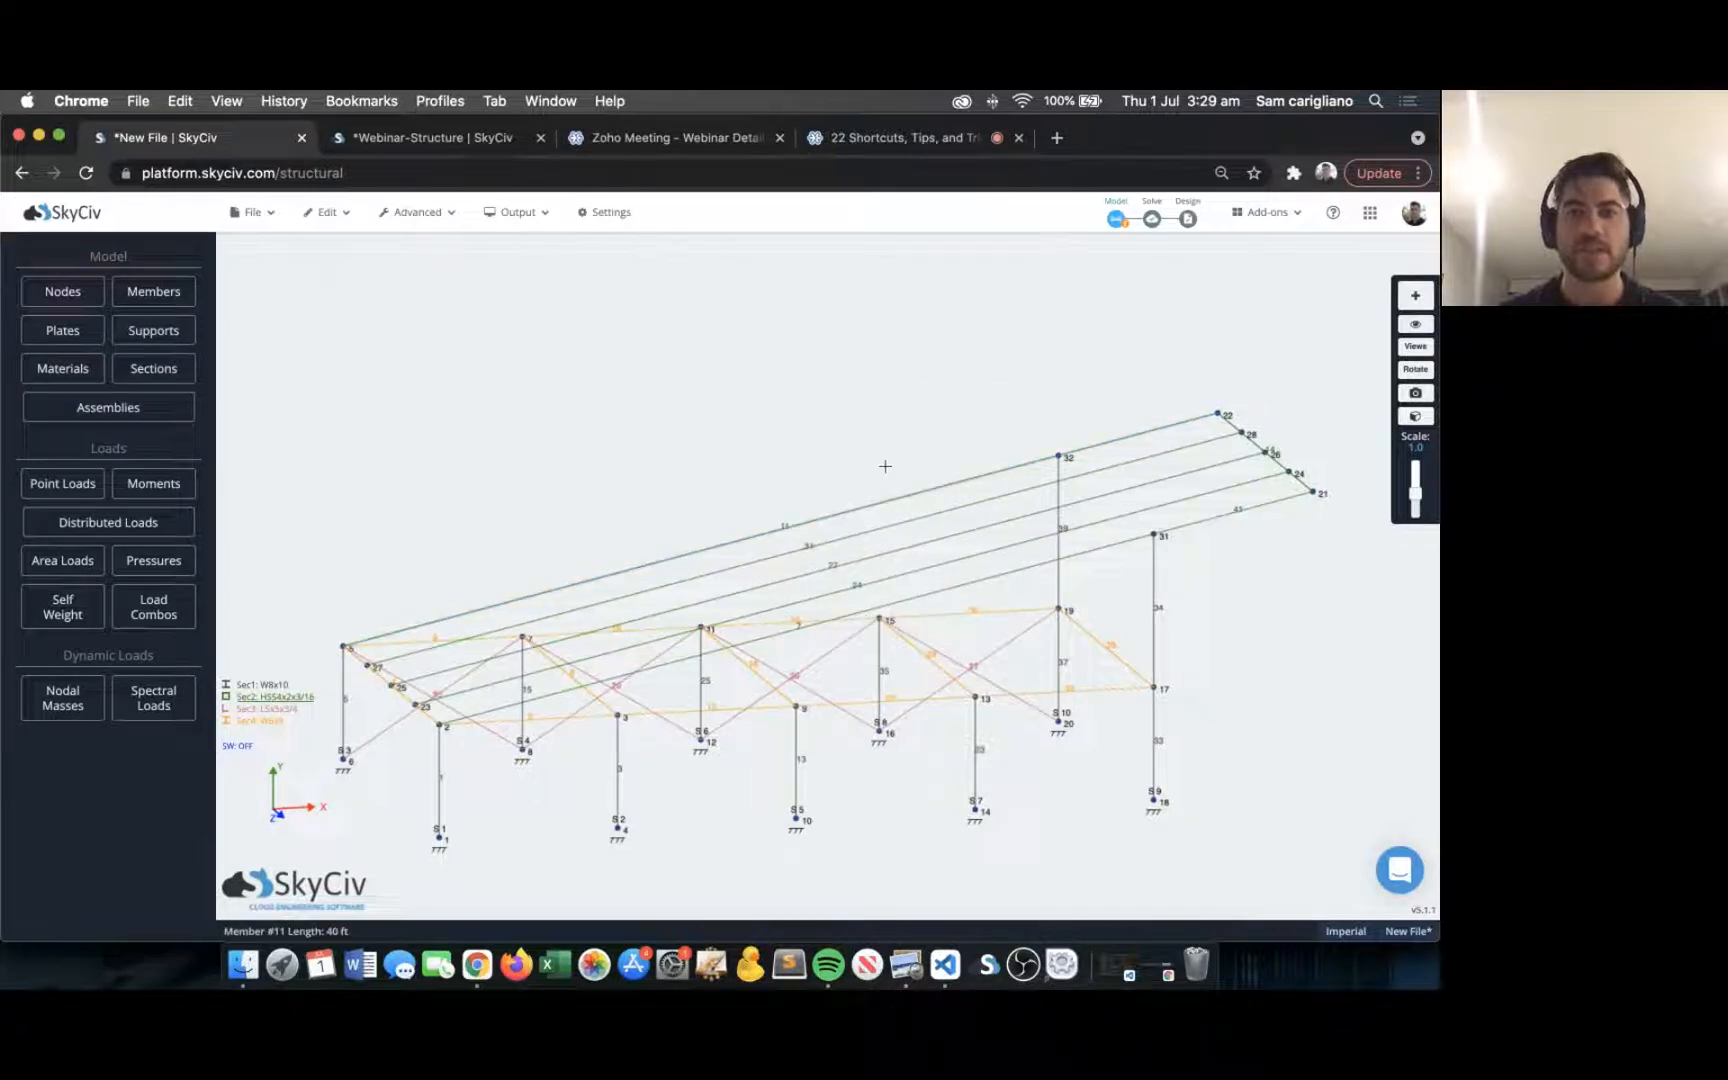
# Join the near roof edge segments 7 and 41, which meet at node 31, into one continuous member.
pyautogui.scroll(-1, 1019, 391)
pyautogui.moveTo(999, 383); pyautogui.dragTo(984, 366, button='right')
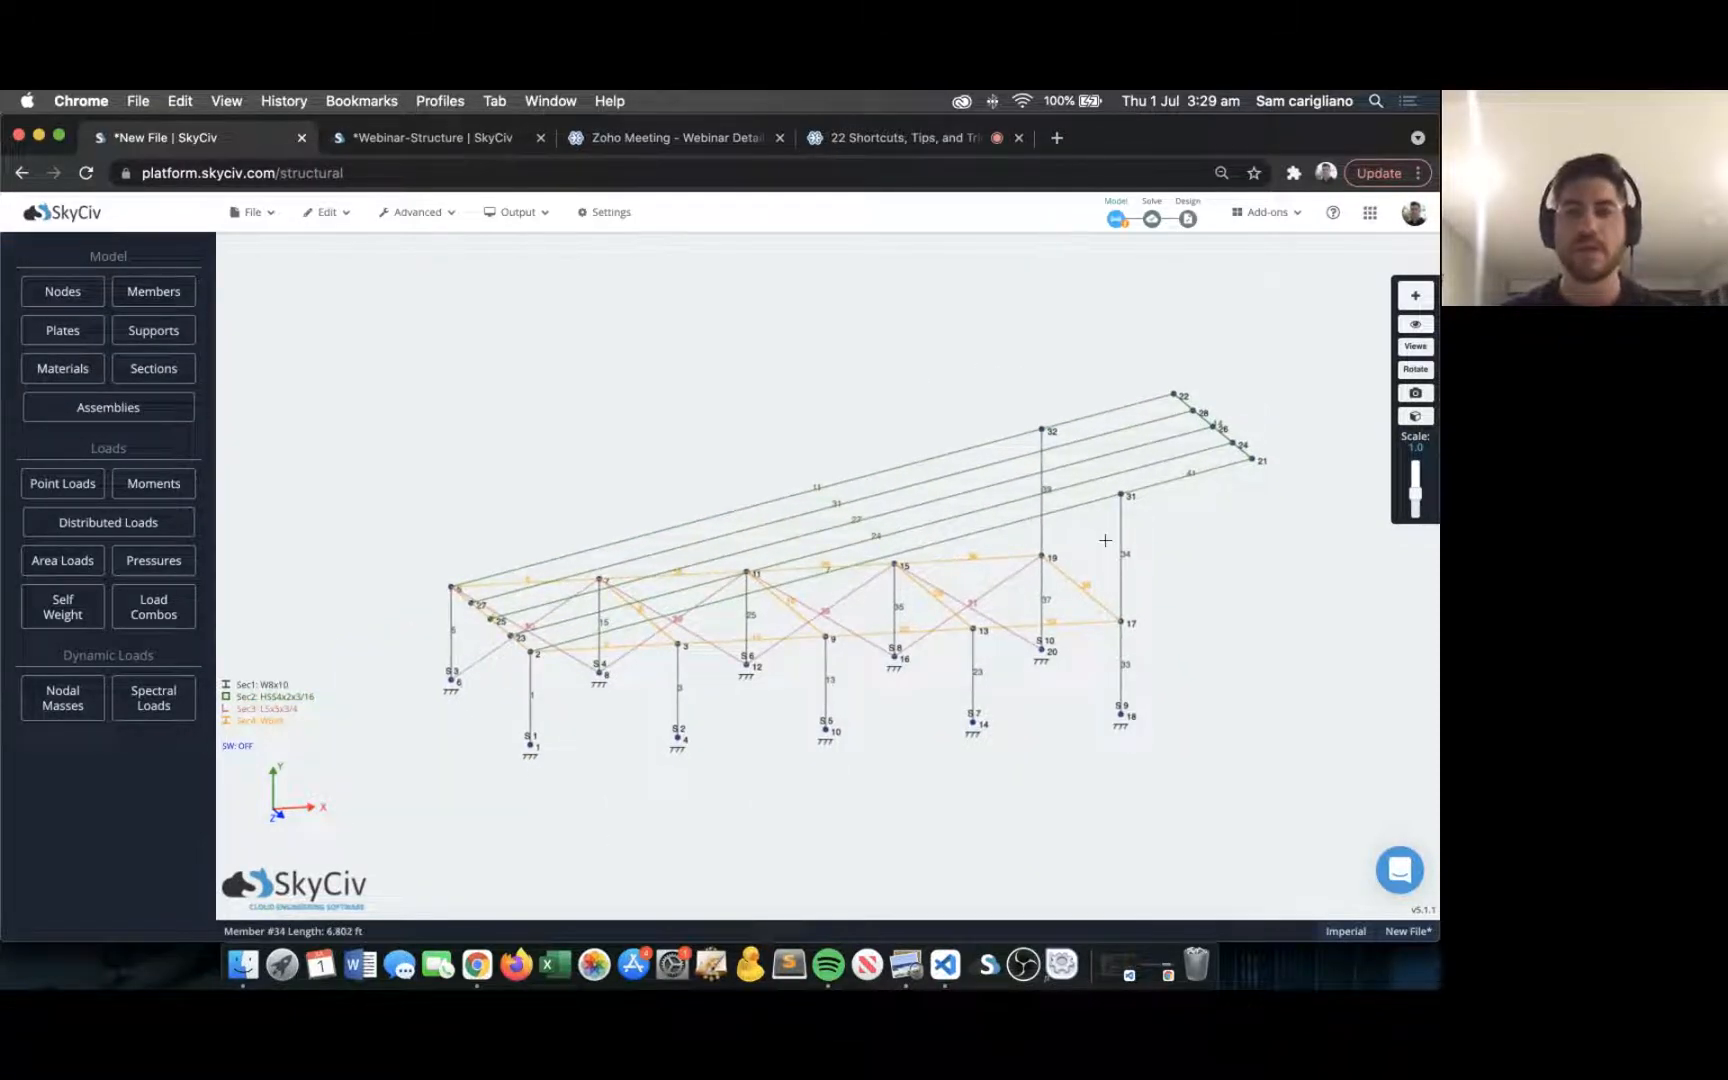
pyautogui.click(1085, 504)
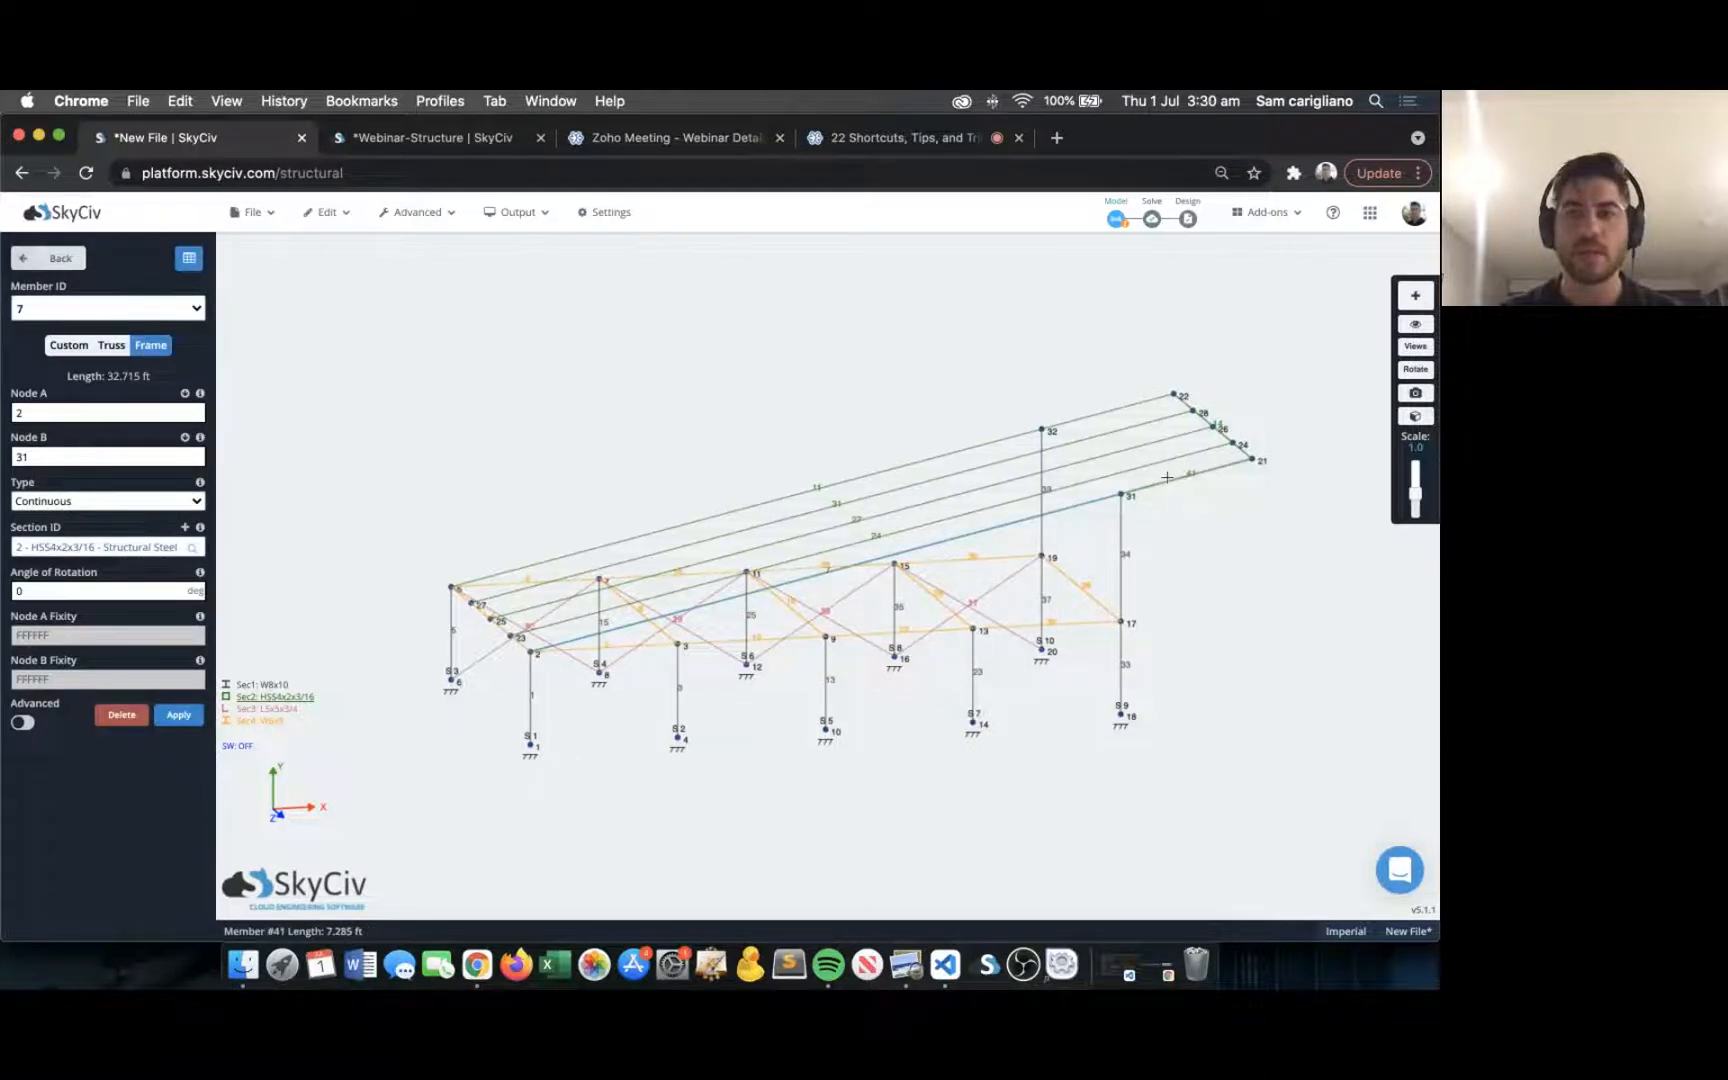
pyautogui.keyDown('shift'); pyautogui.click(1158, 483); pyautogui.keyUp('shift')
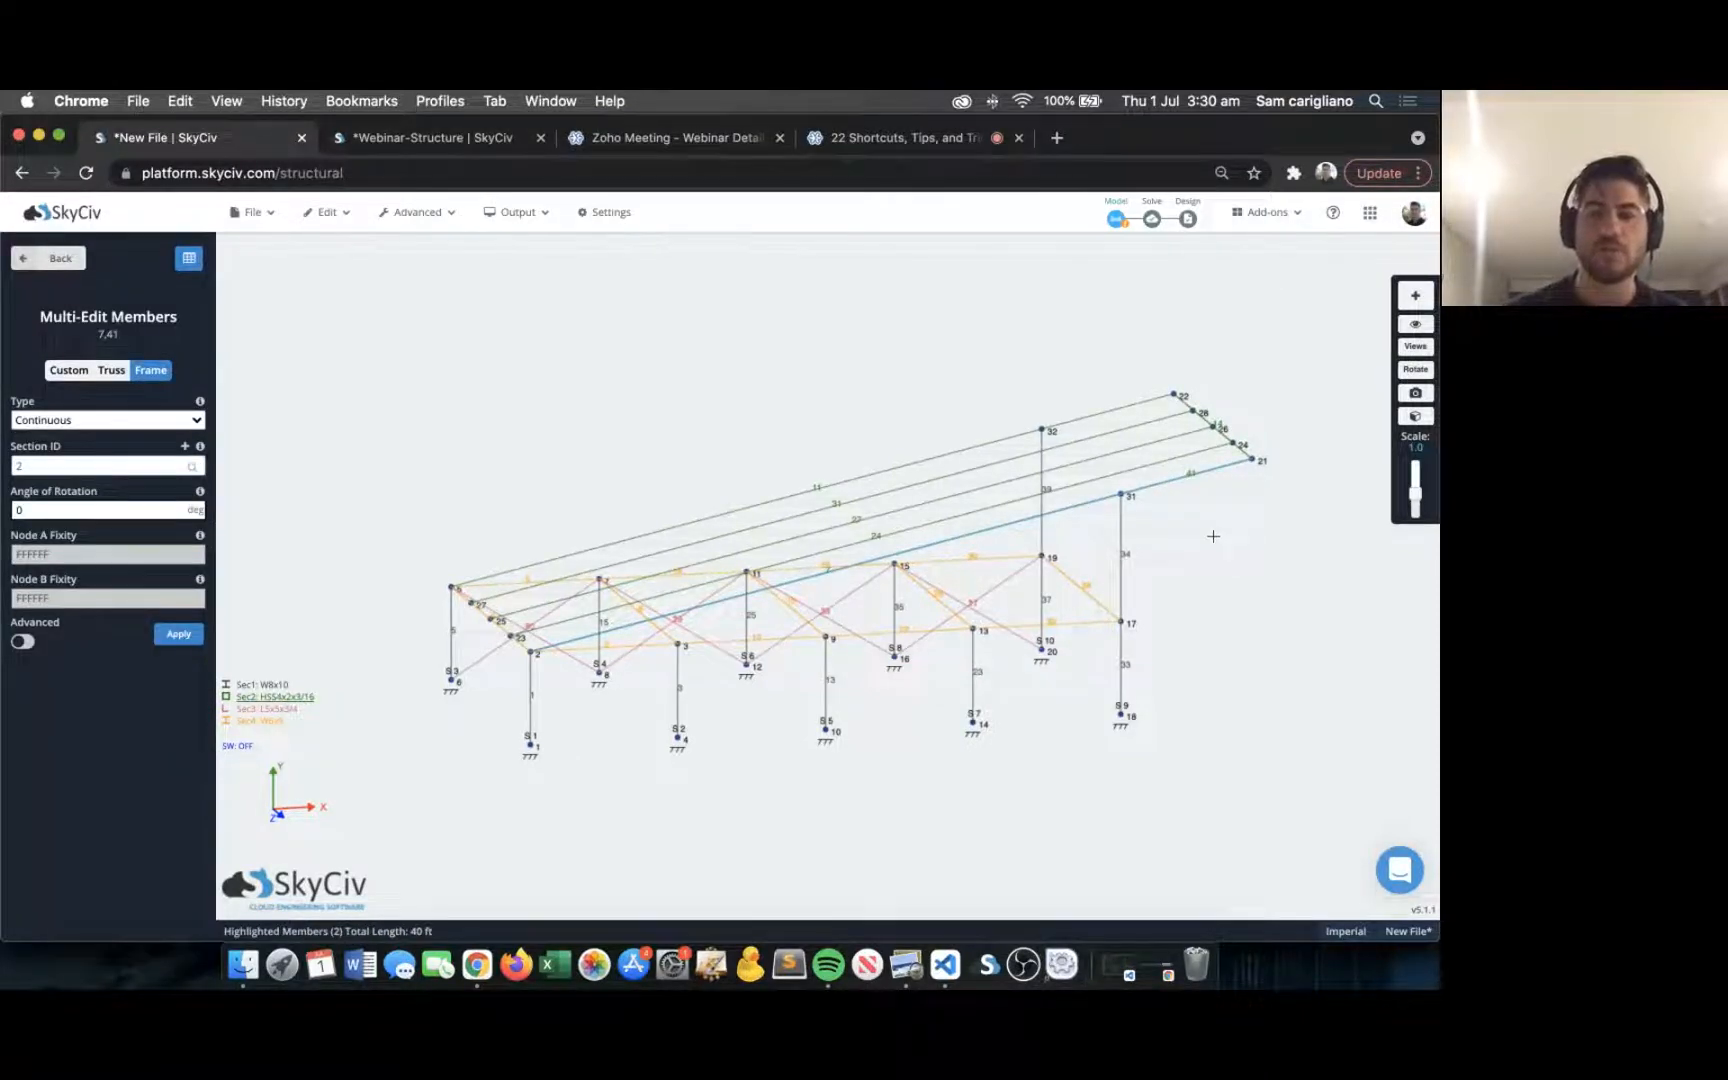
pyautogui.click(1211, 534)
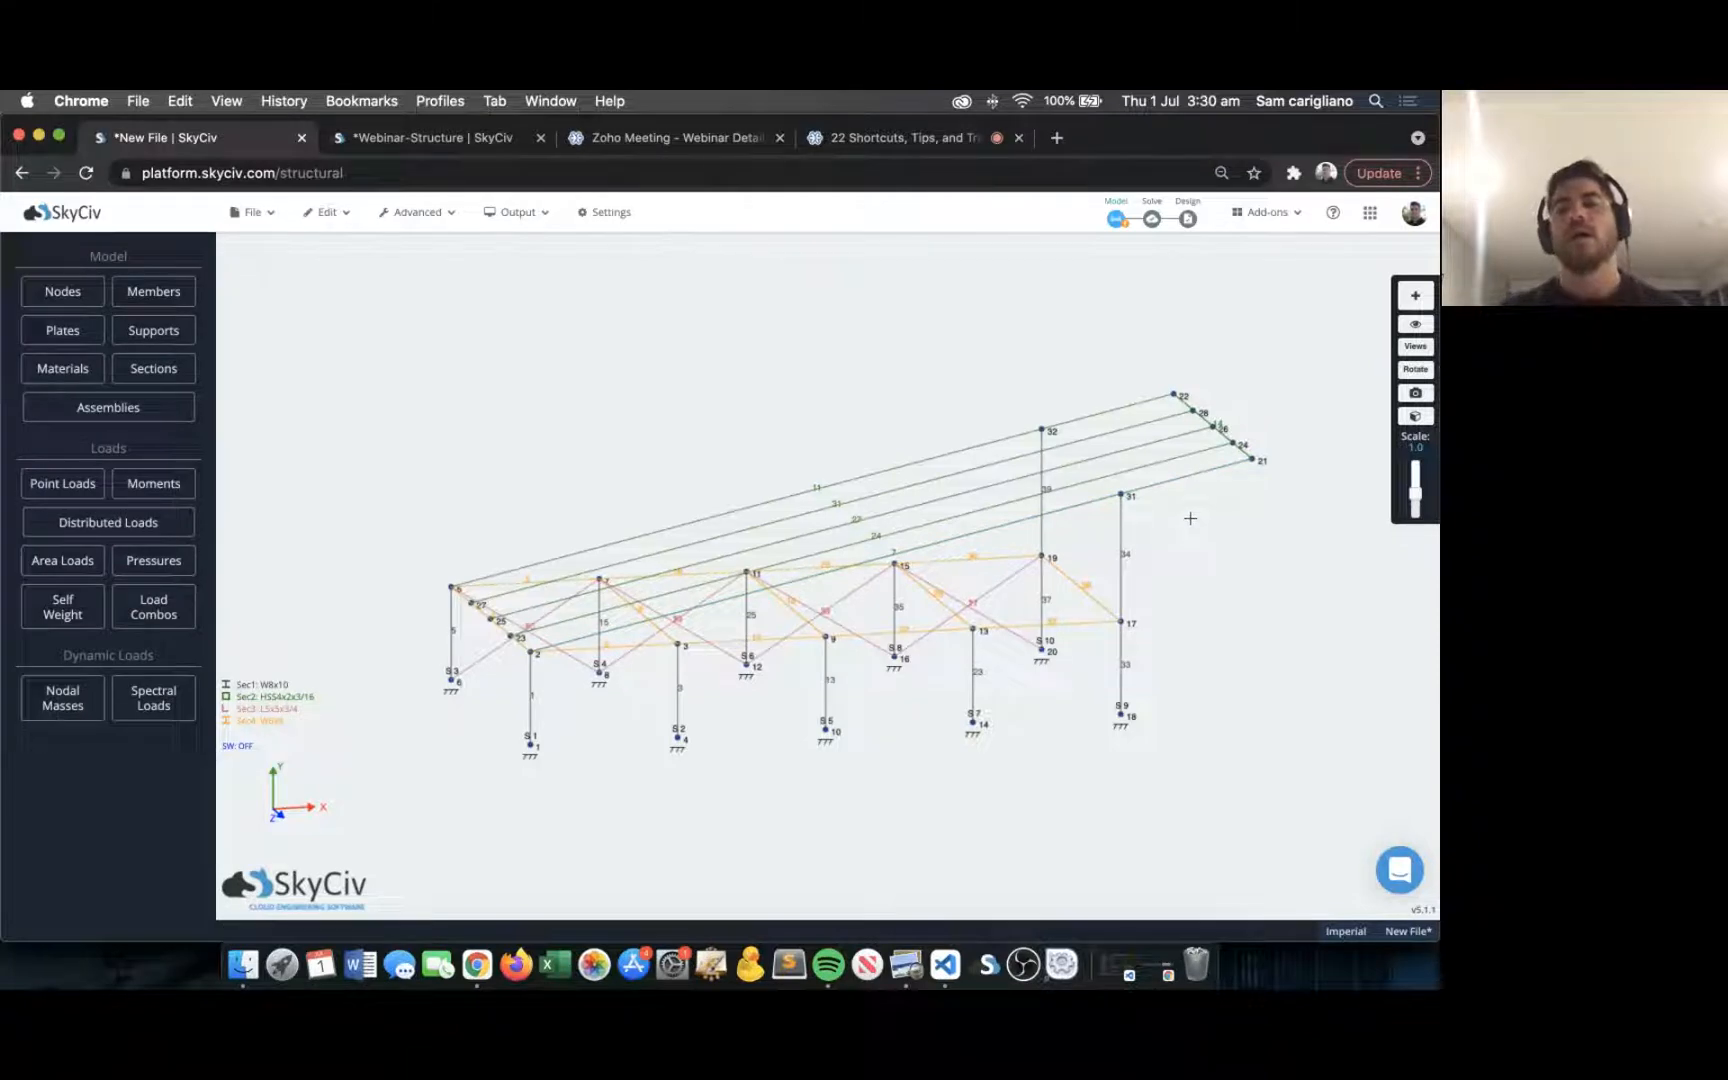
# Examine the operations offered for the near roof edge member and for column segments 33 and 34, including Join Members, without applying any.
pyautogui.scroll(5, 1205, 500)
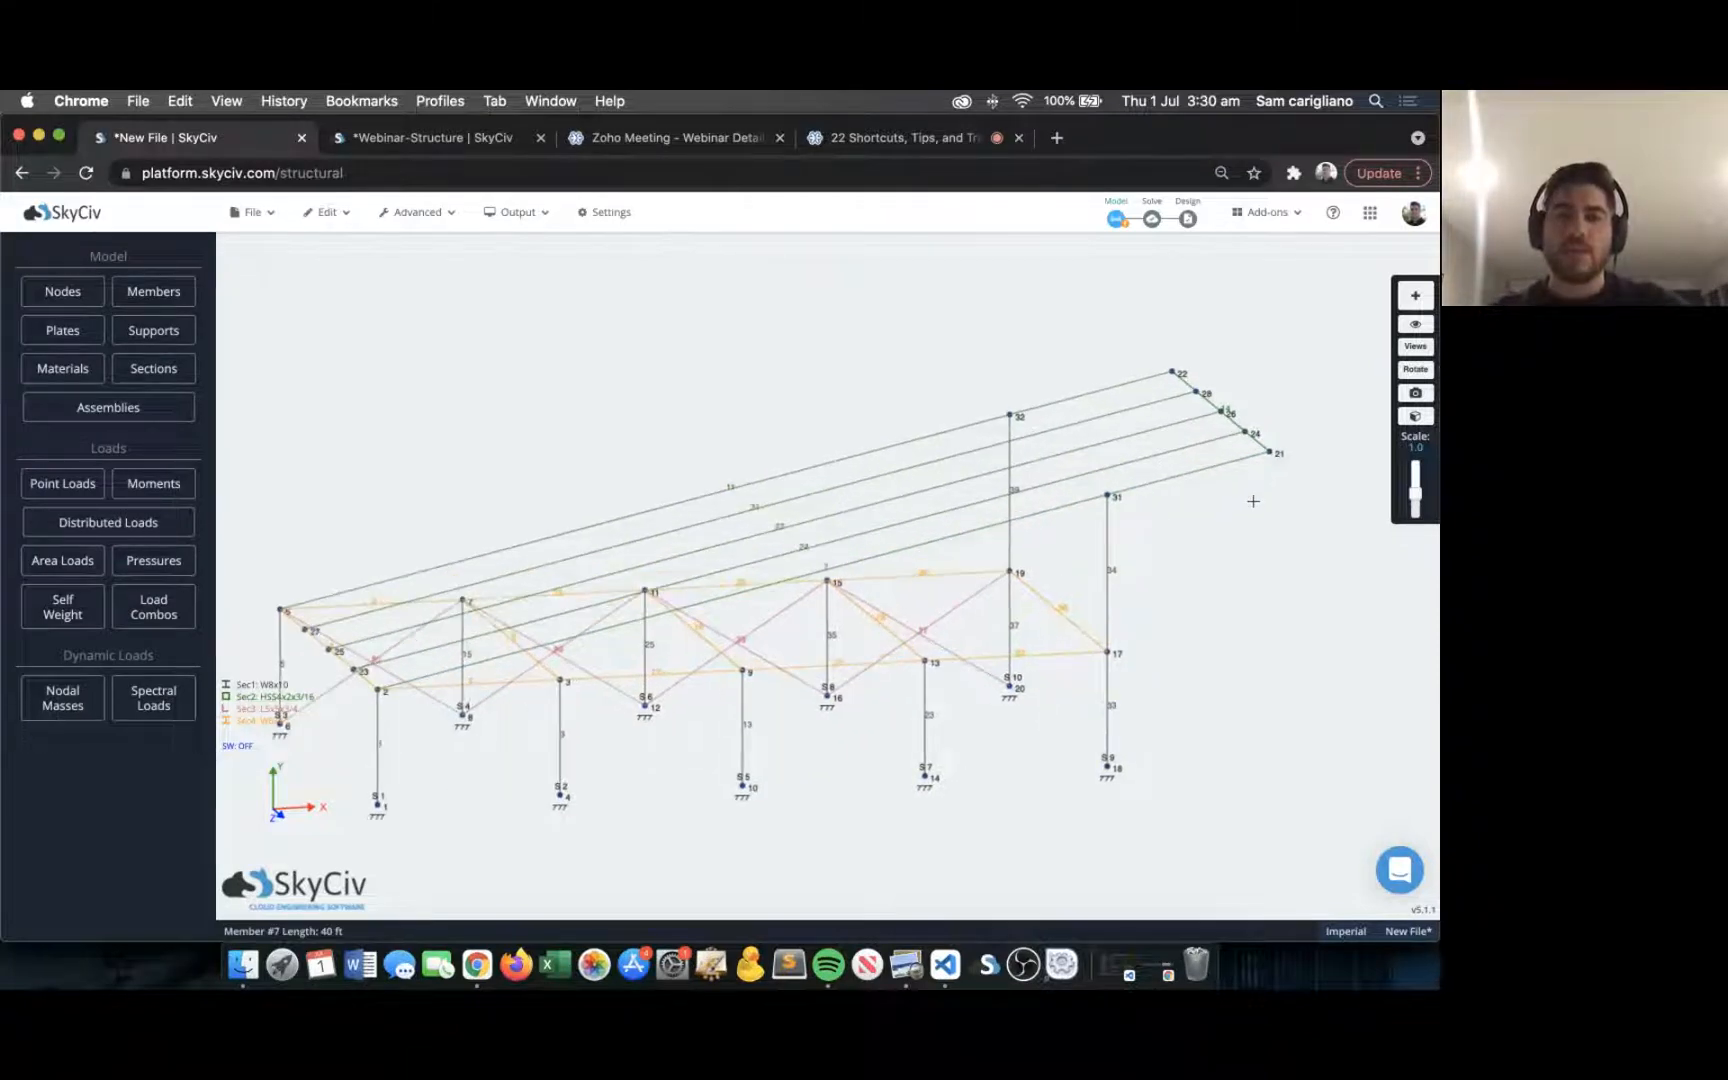
pyautogui.scroll(-4, 1221, 513)
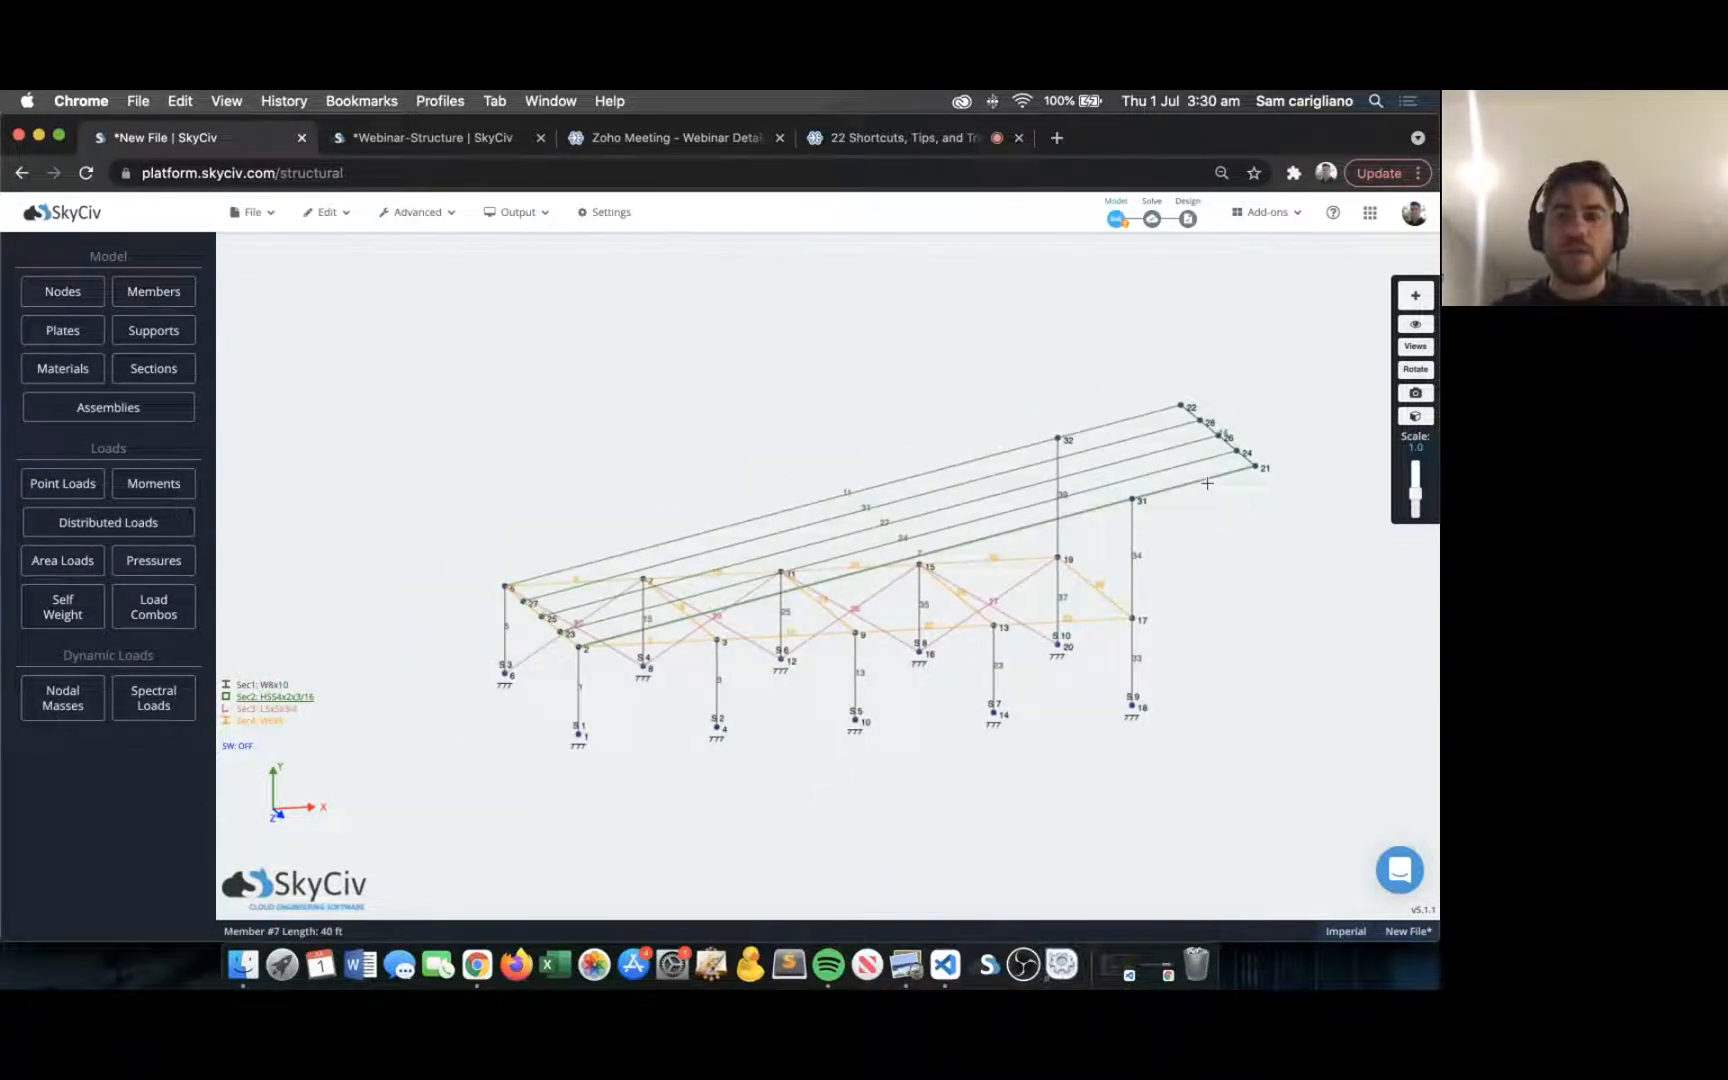
pyautogui.rightClick(1208, 484)
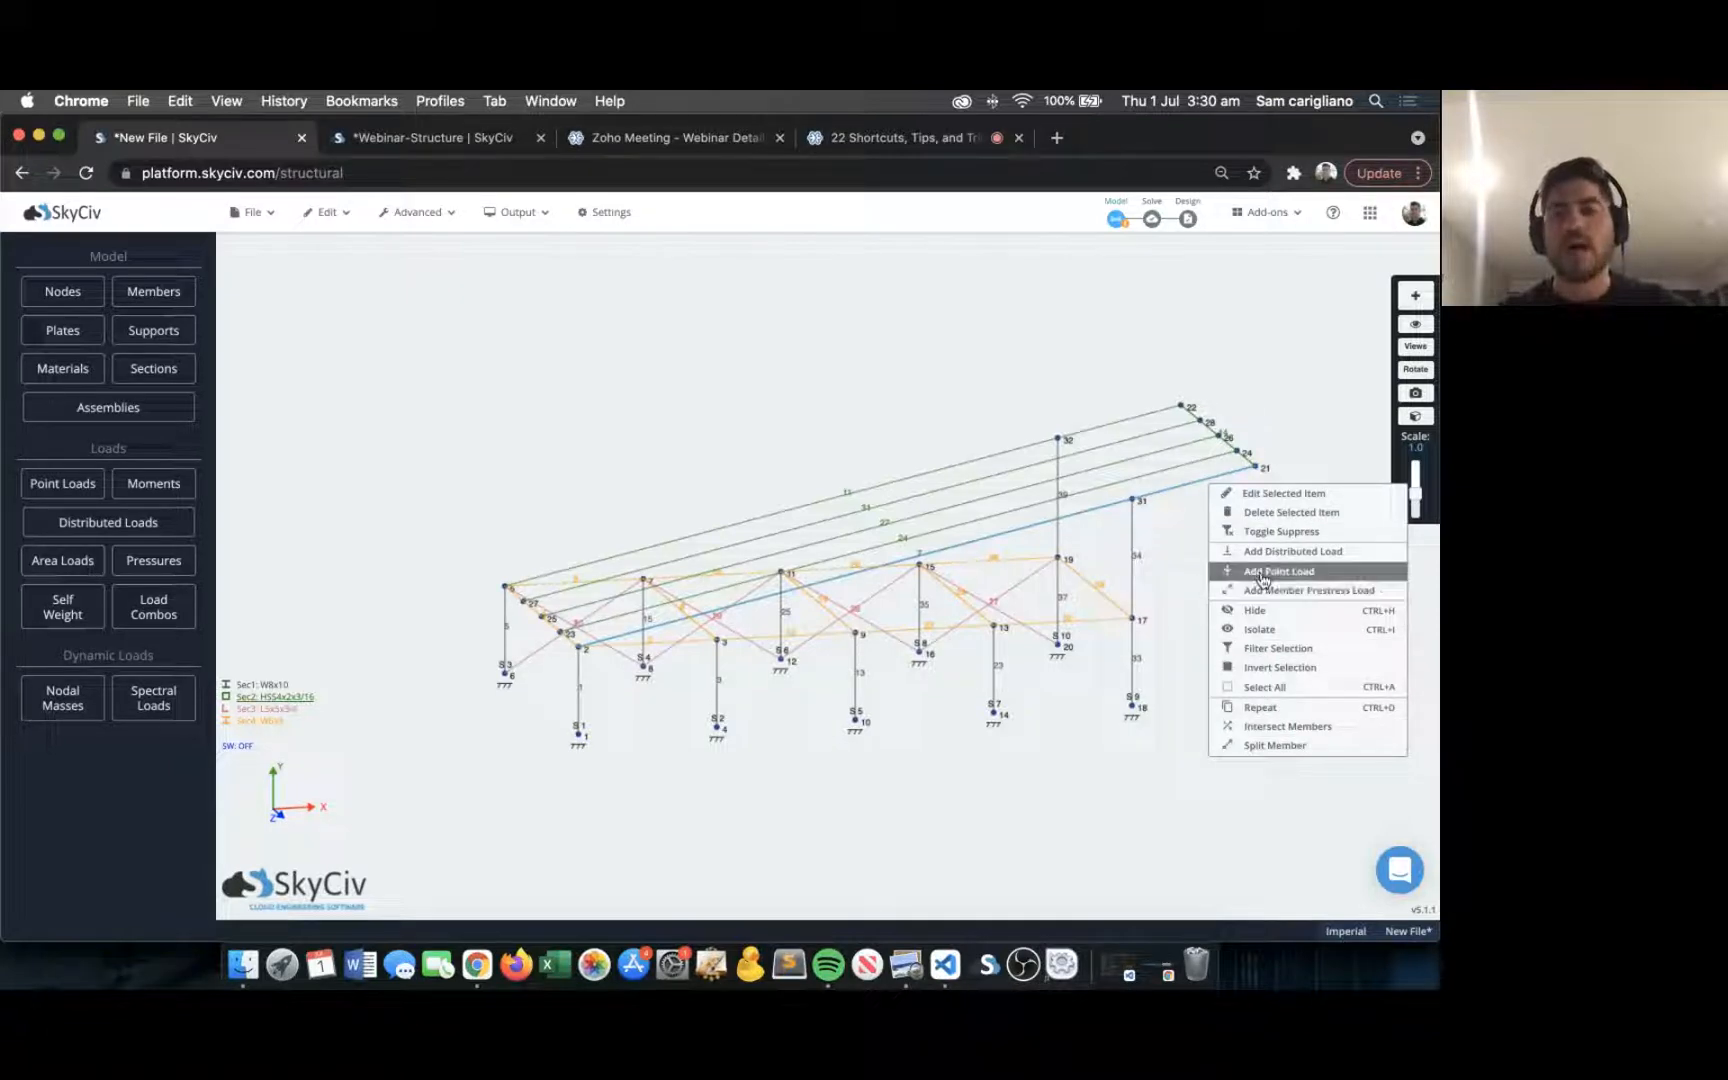
pyautogui.click(1142, 547)
pyautogui.click(1133, 555)
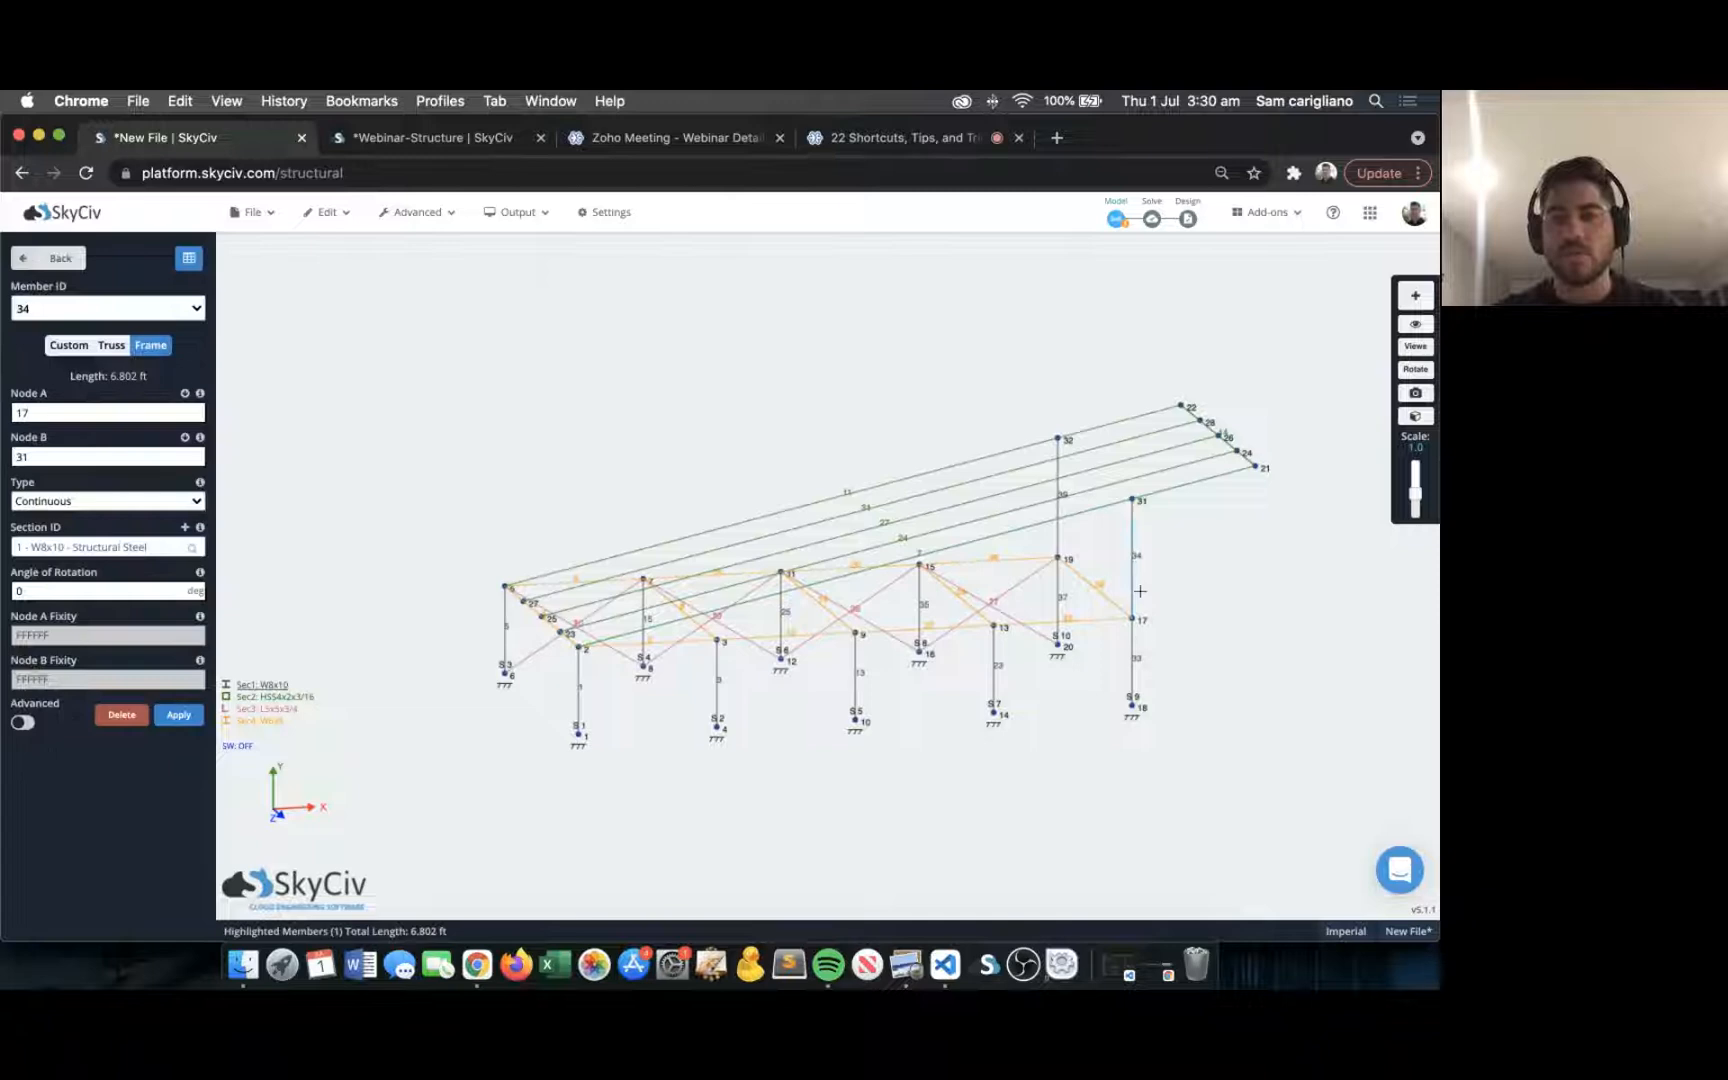
pyautogui.rightClick(1184, 618)
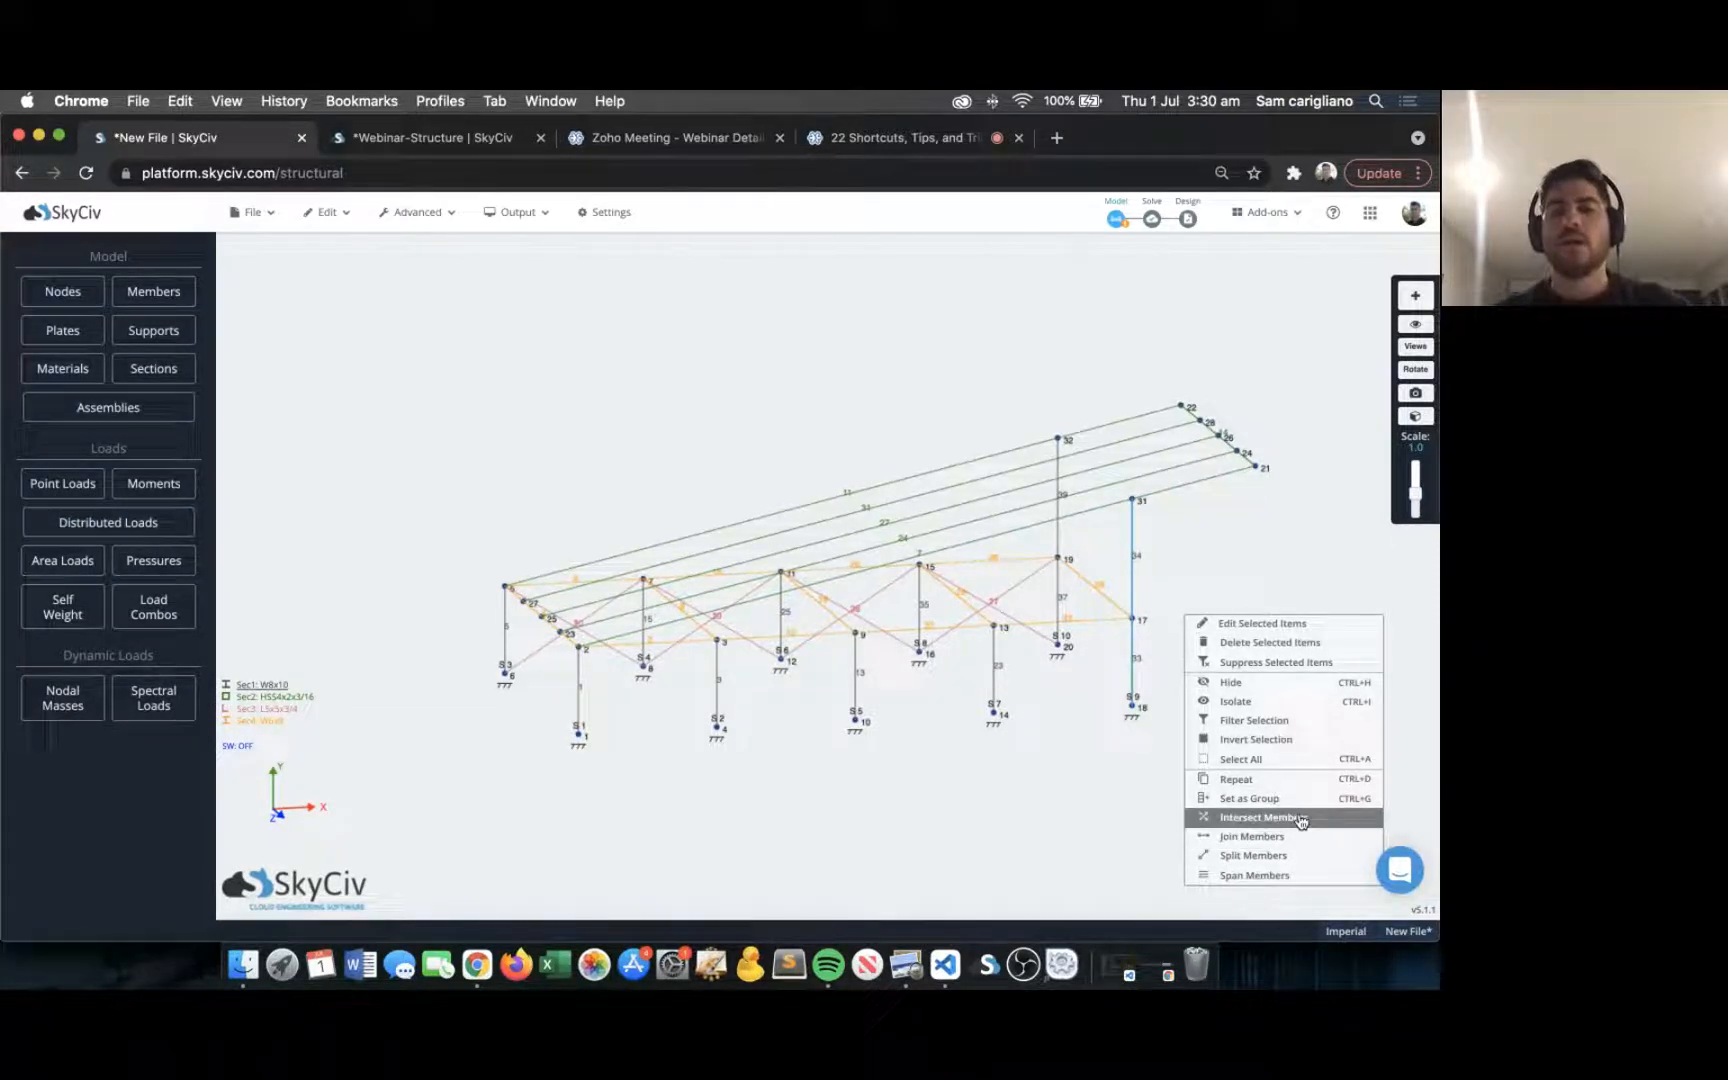
pyautogui.rightClick(1190, 518)
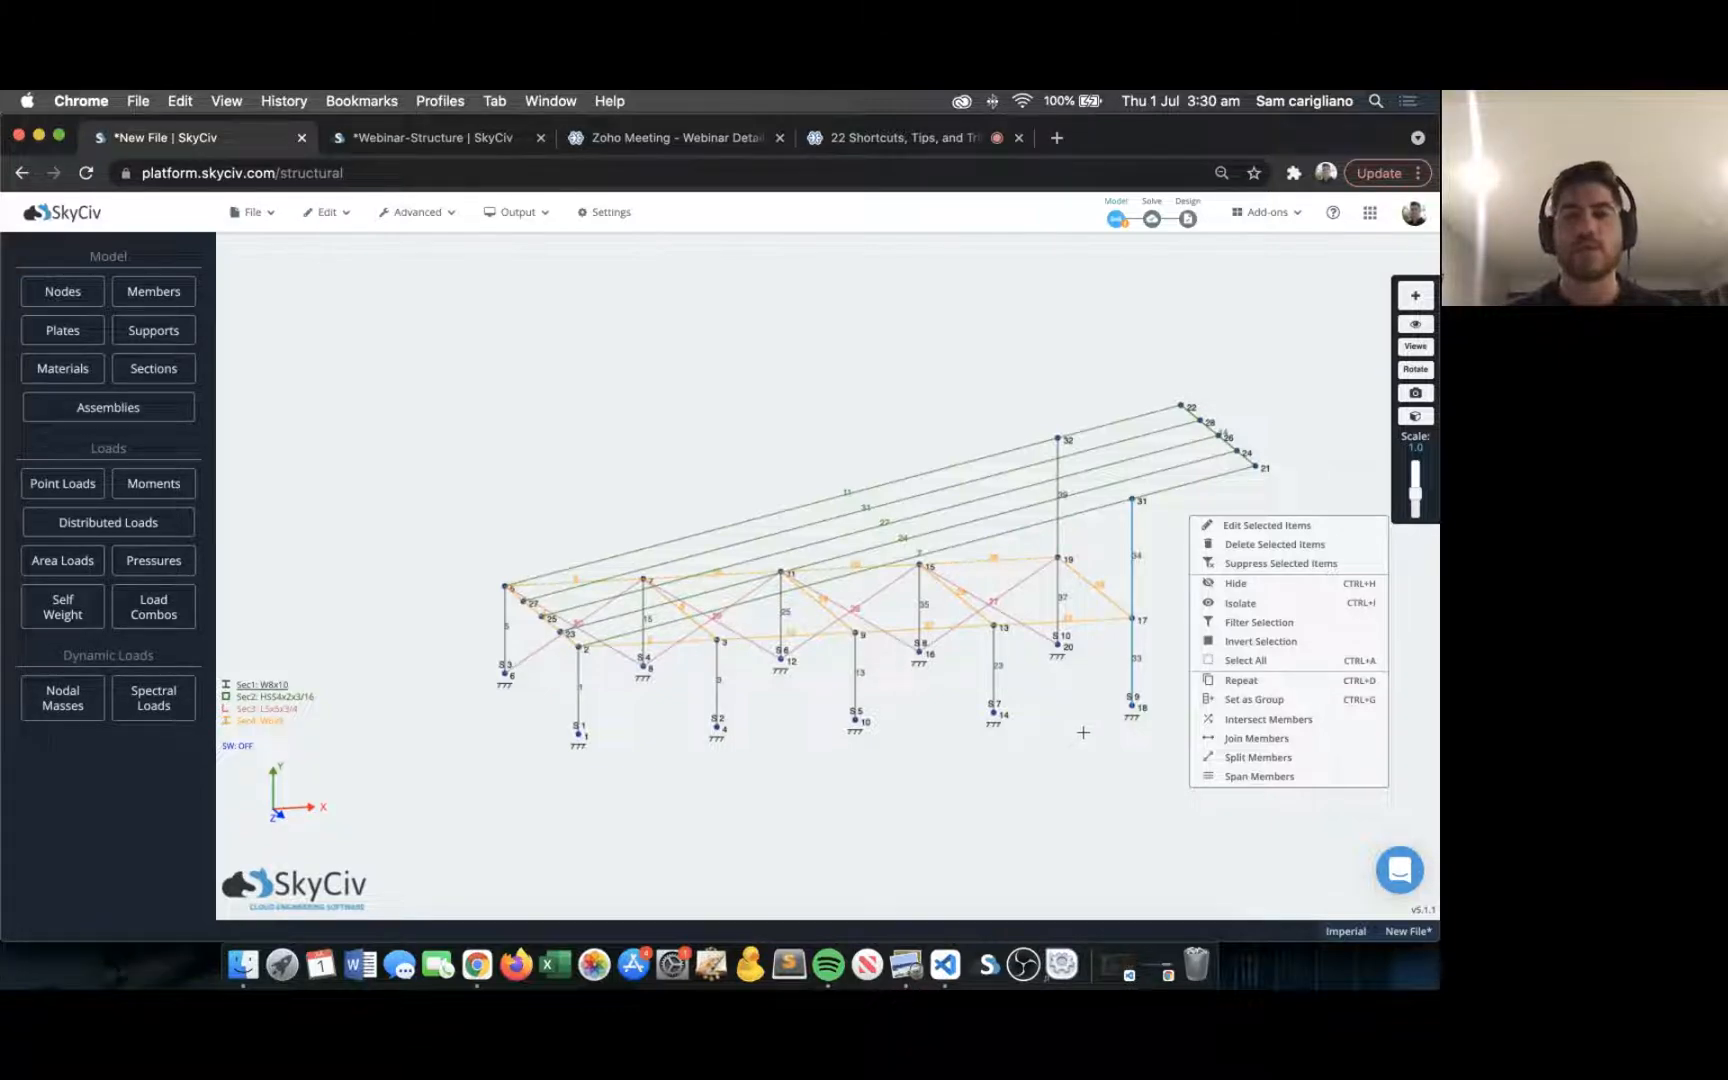
pyautogui.click(1170, 651)
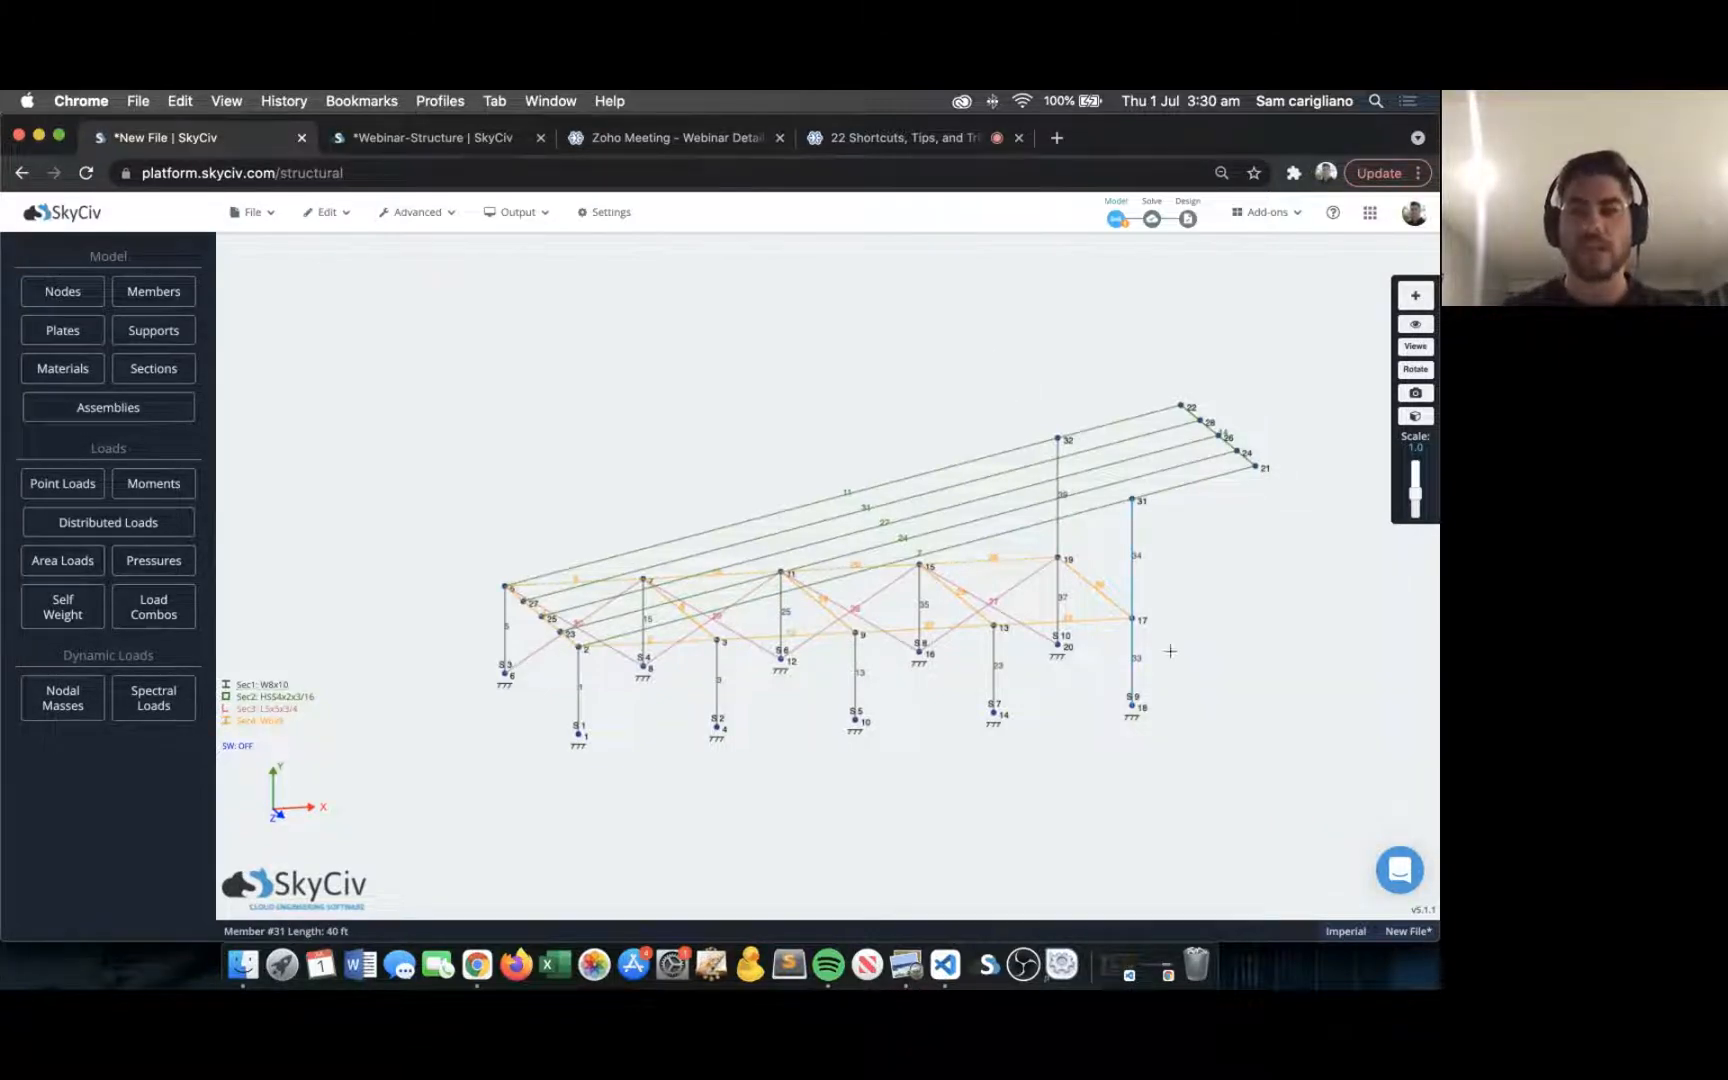
pyautogui.scroll(2, 1172, 645)
pyautogui.moveTo(1187, 579); pyautogui.dragTo(1205, 578)
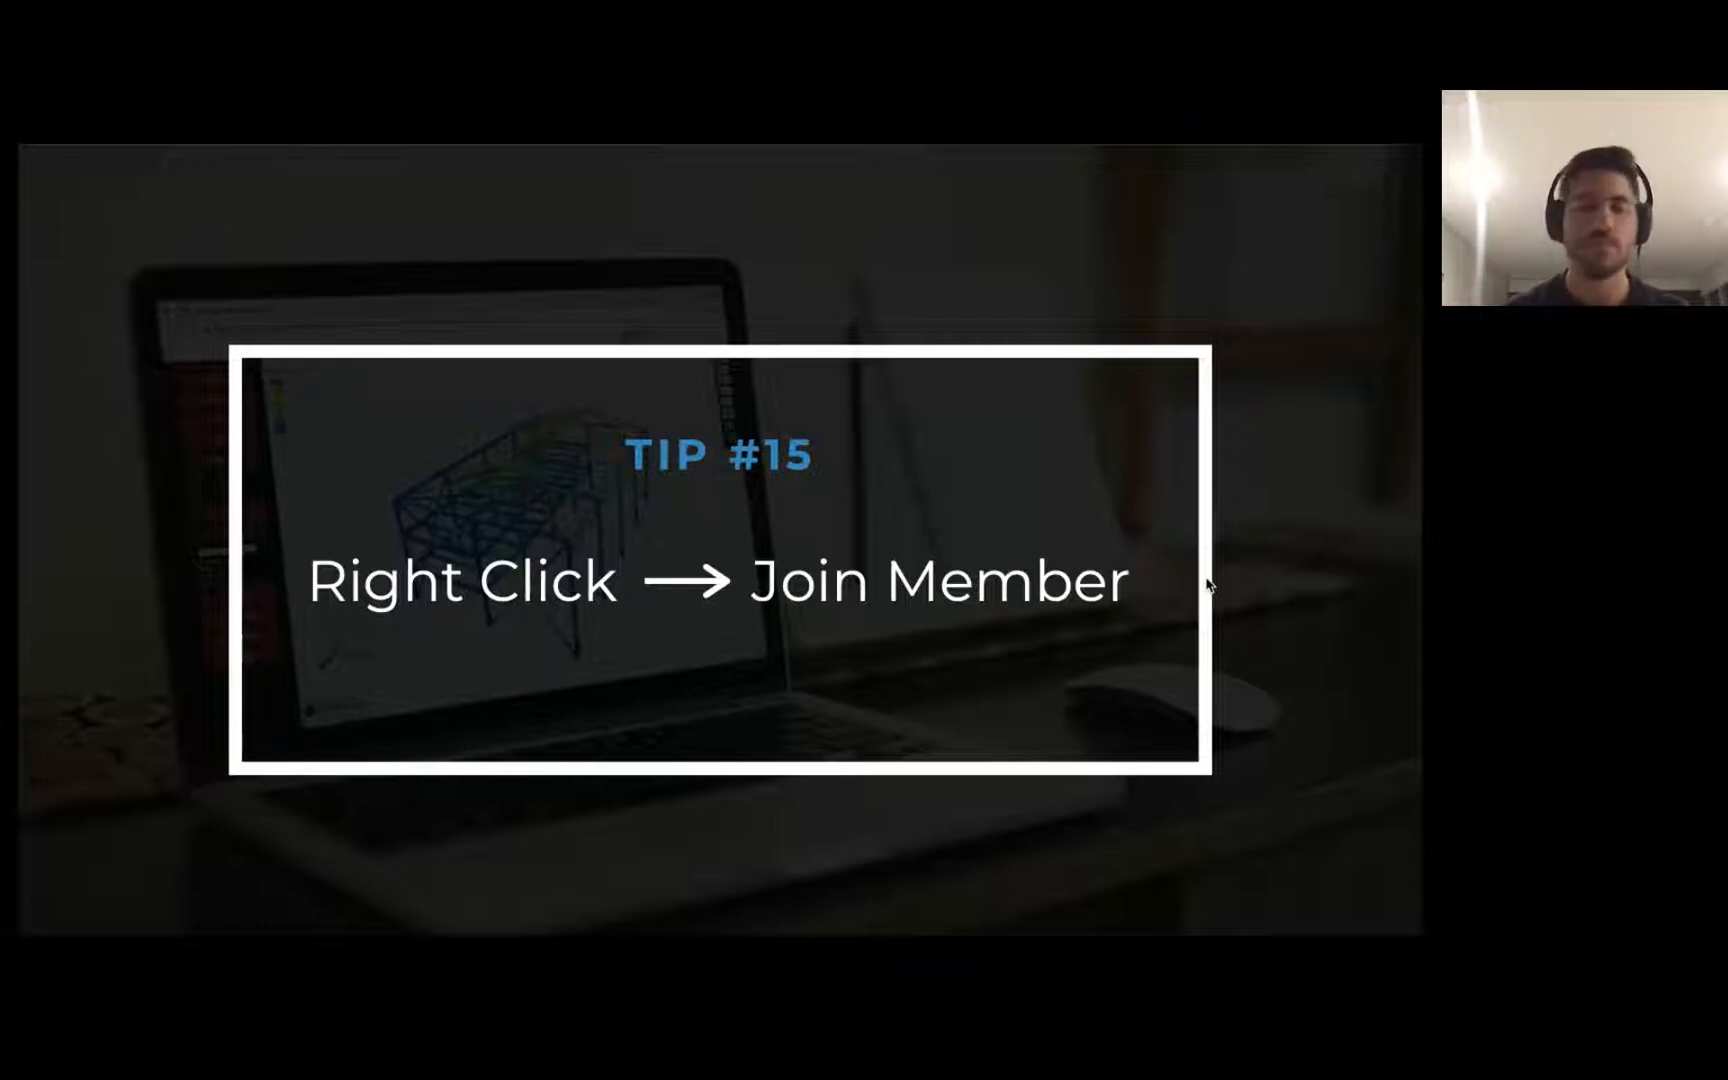
pyautogui.press('Right')
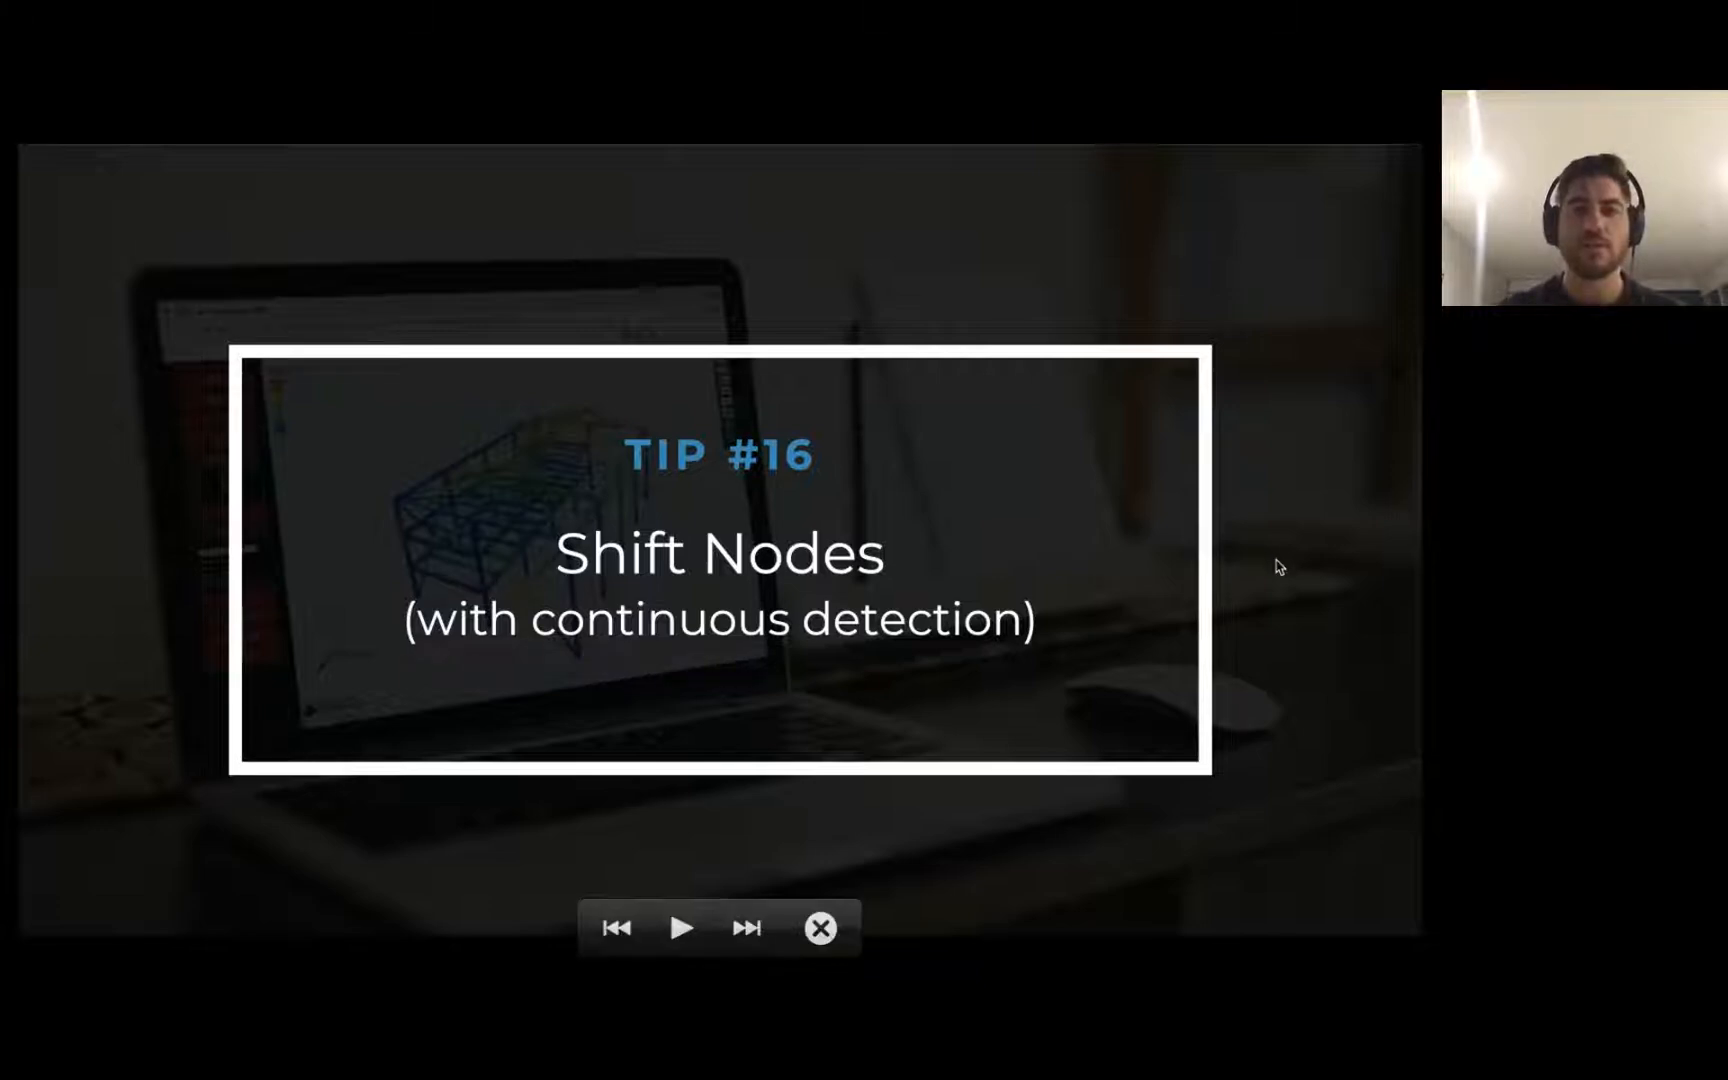
pyautogui.hotkey('ctrl', 'Left')
# Add a cross member between node 32 and node 31, connecting the tops of the two tall columns.
pyautogui.moveTo(1288, 571); pyautogui.dragTo(1338, 536)
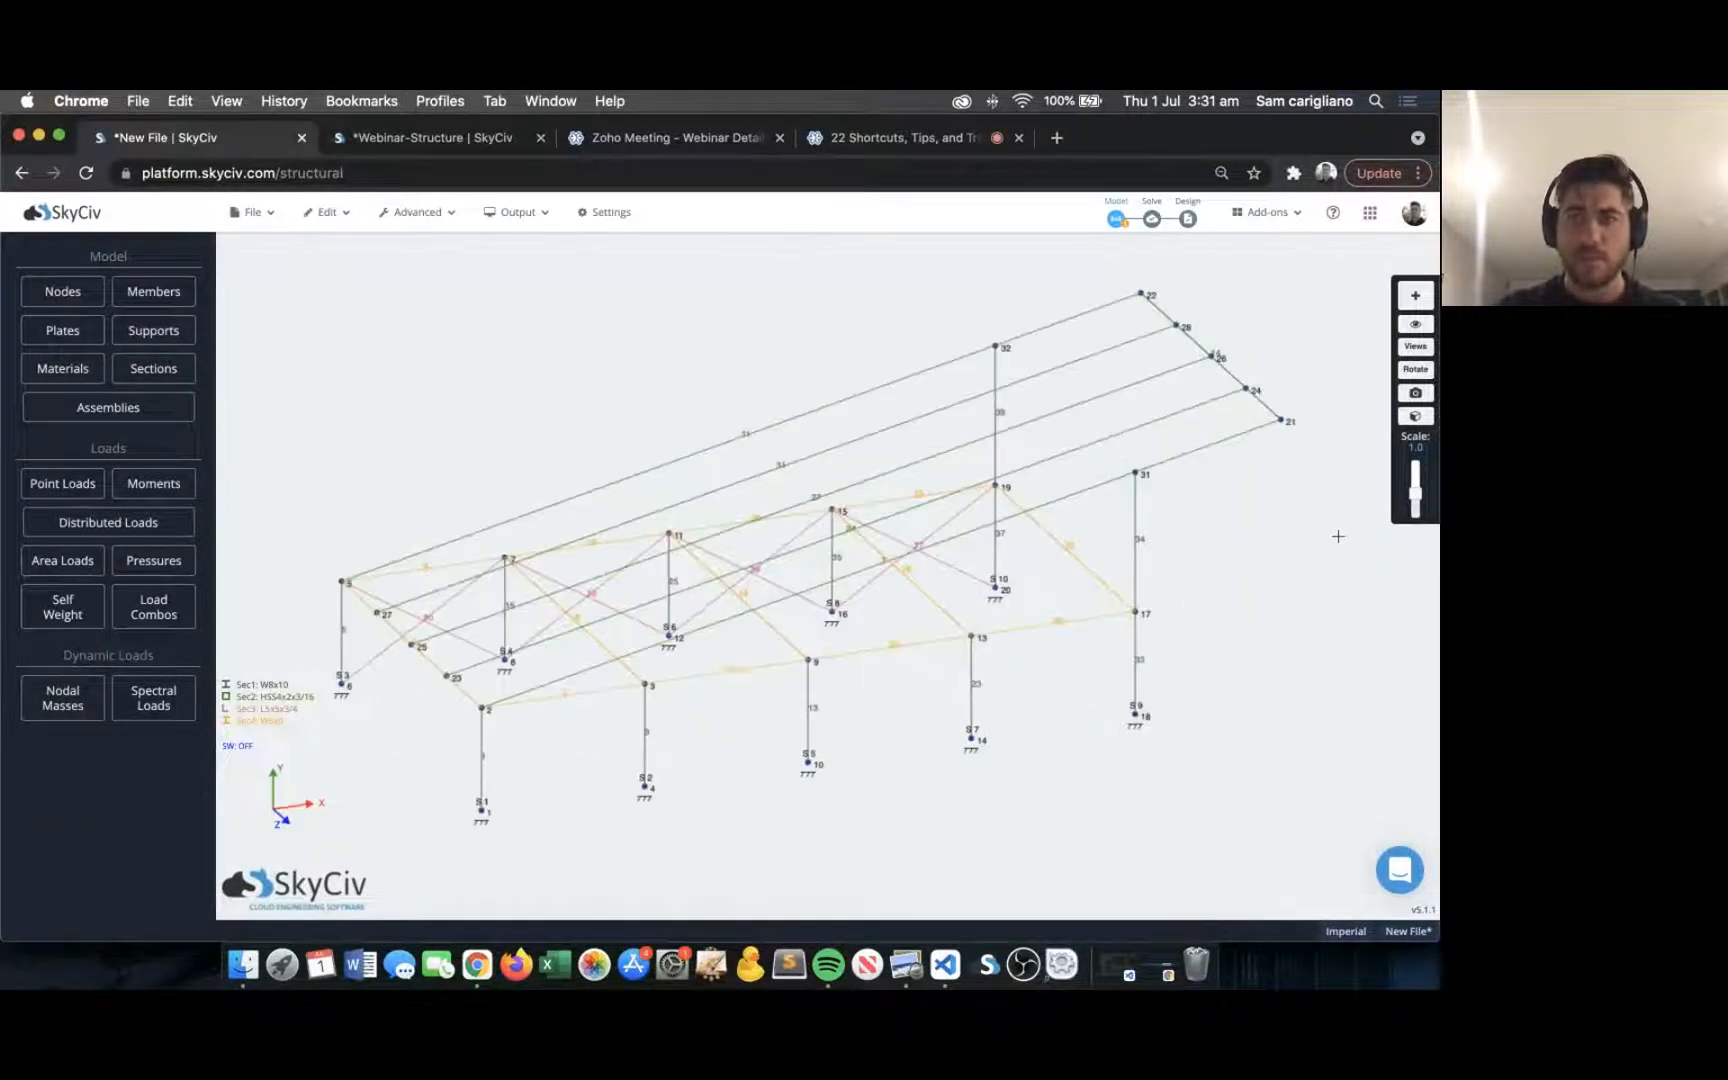
pyautogui.click(997, 345)
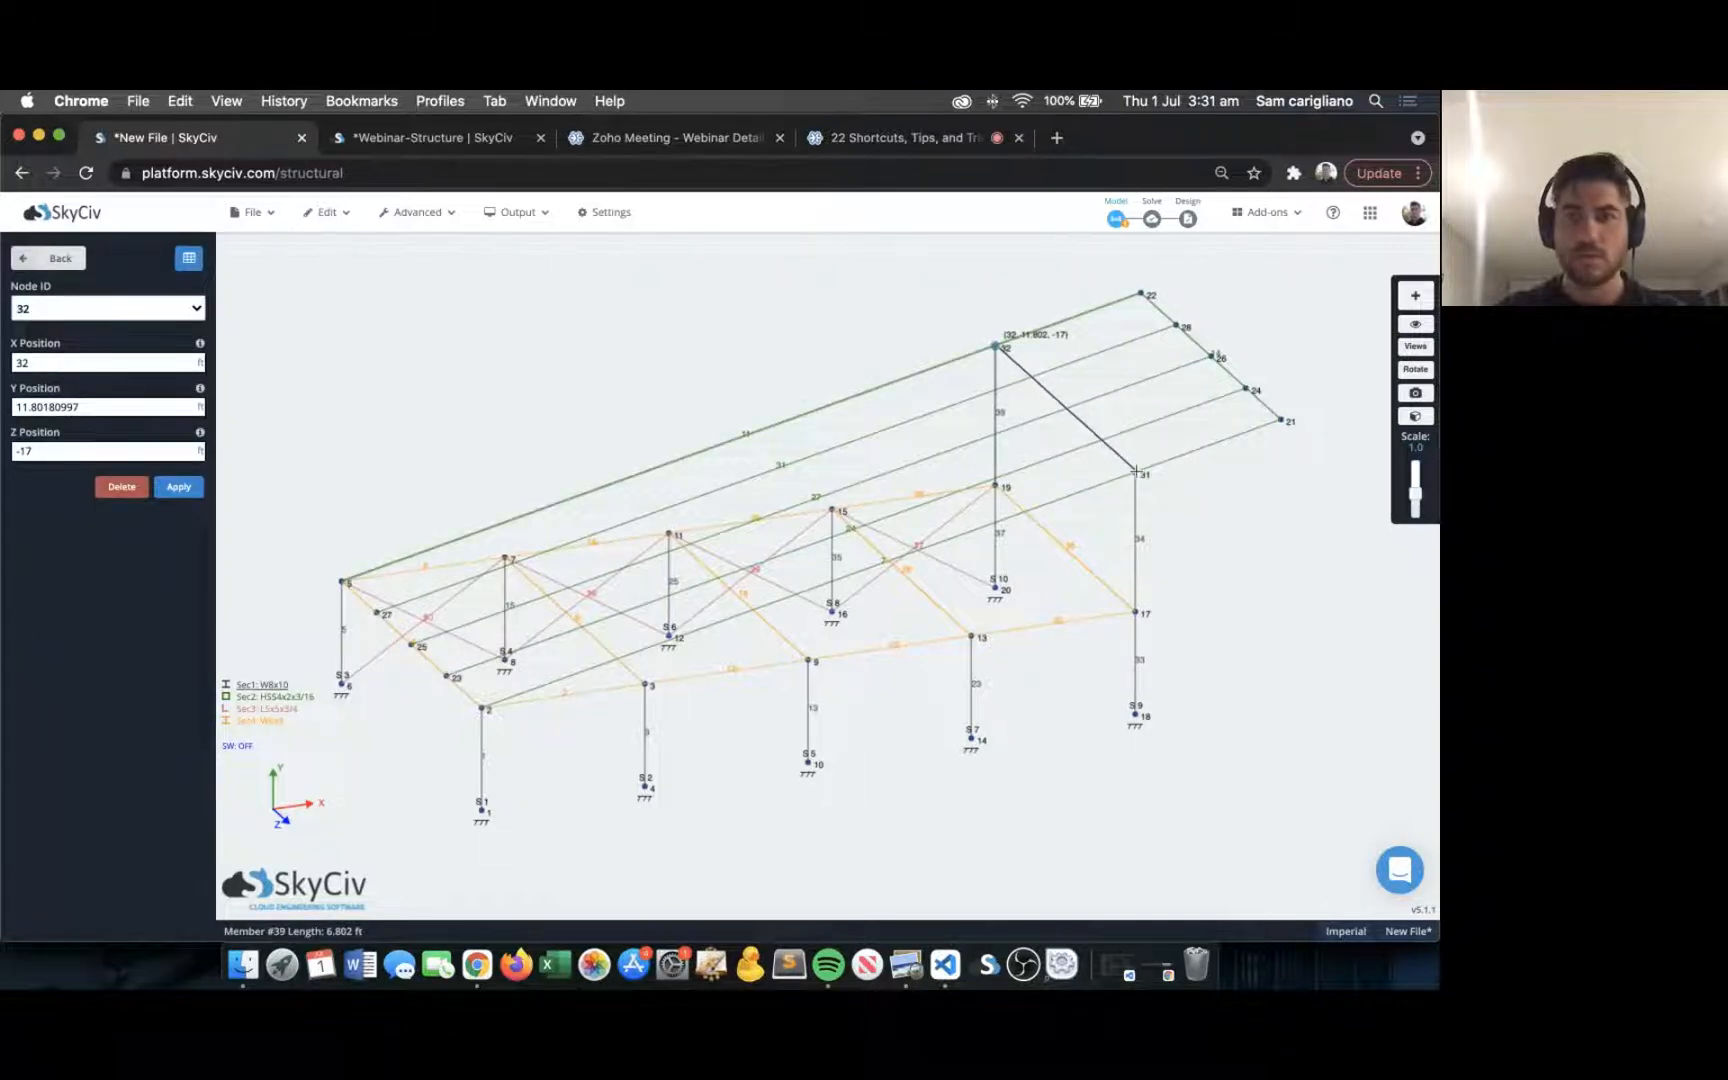
pyautogui.click(1136, 470)
# Shift the raised roof end nodes 21, 22, 24, 26 and 28 by 3 ft in the Y-axis, also moving other connected nodes.
pyautogui.moveTo(1261, 571); pyautogui.dragTo(1223, 551)
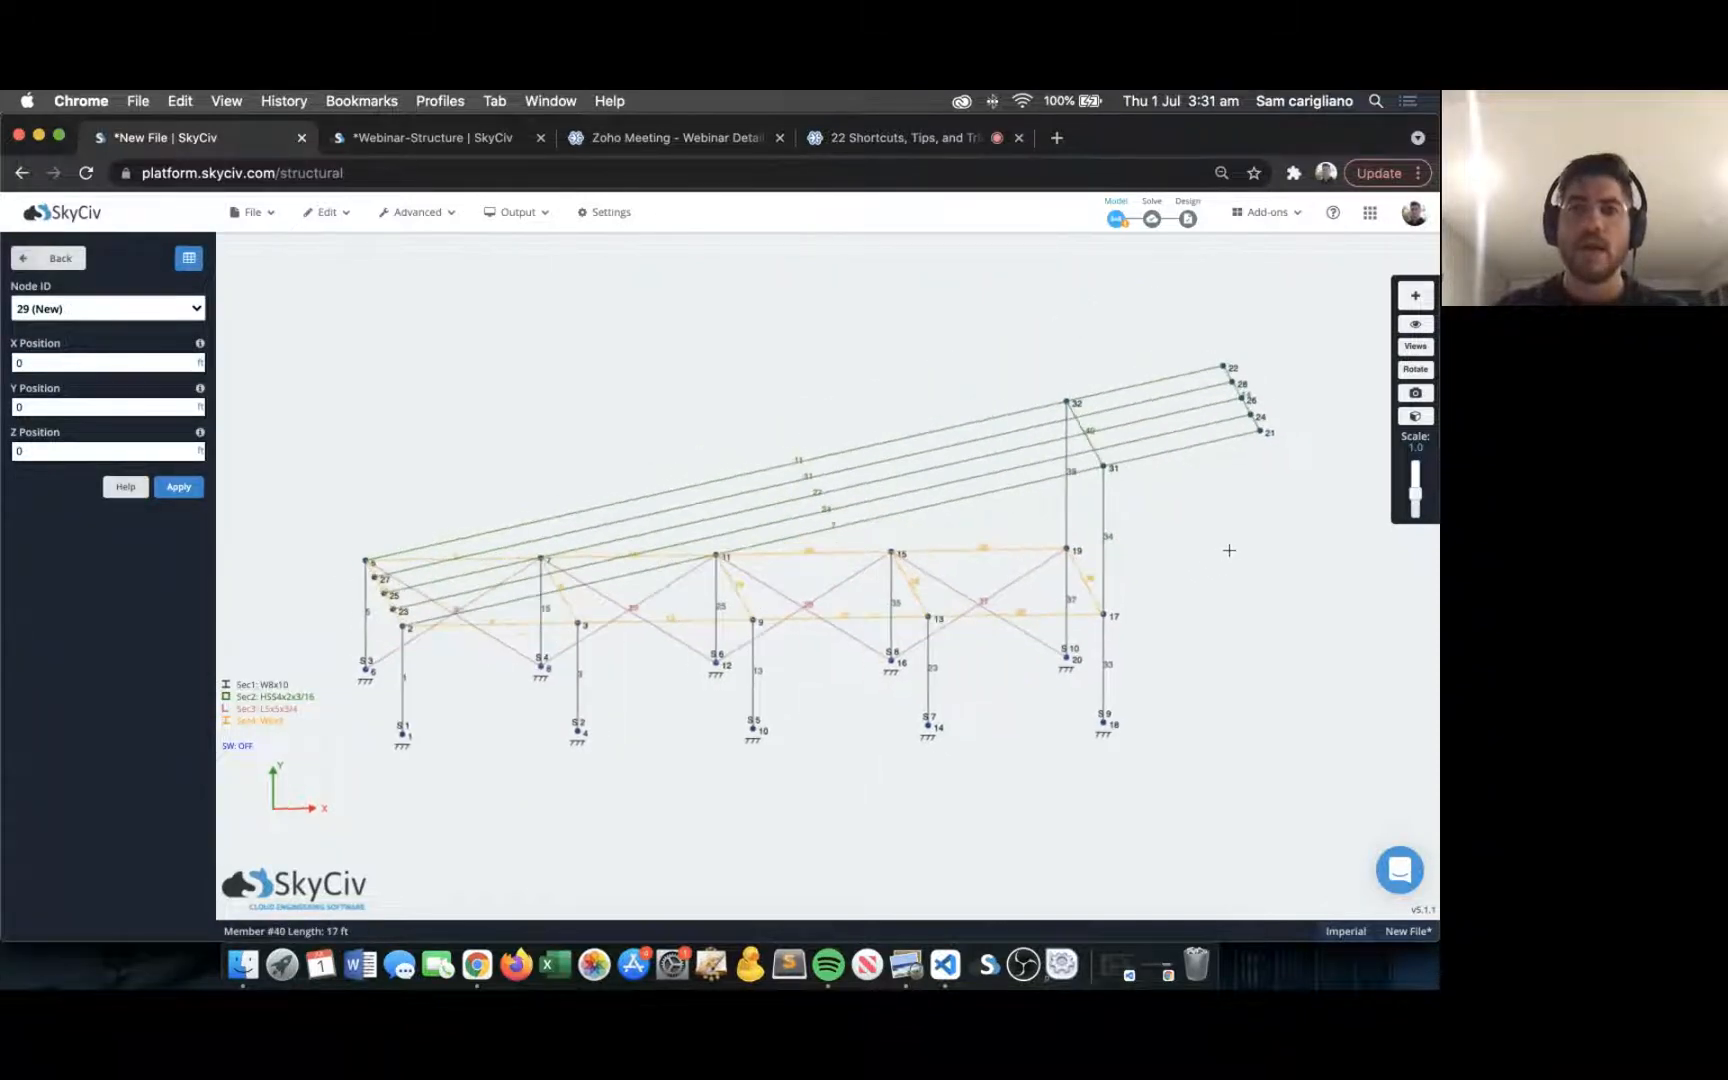
pyautogui.moveTo(1303, 477); pyautogui.dragTo(1204, 339)
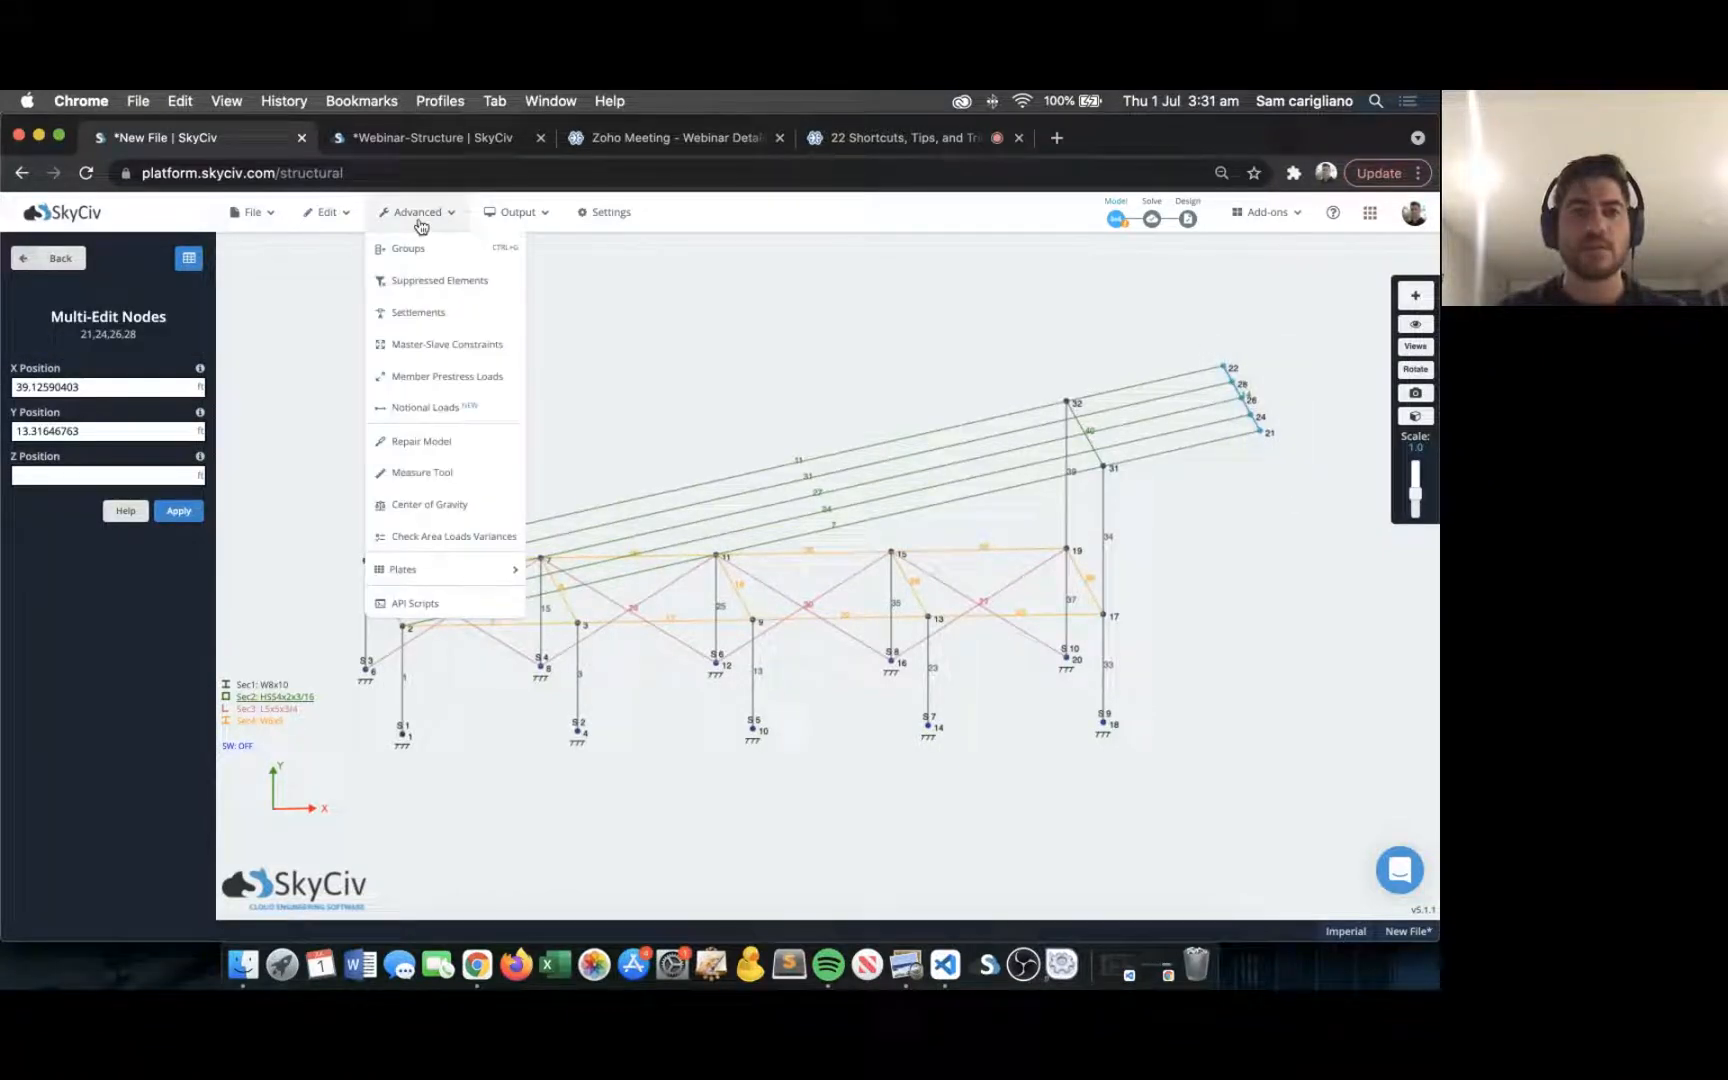
pyautogui.click(327, 212)
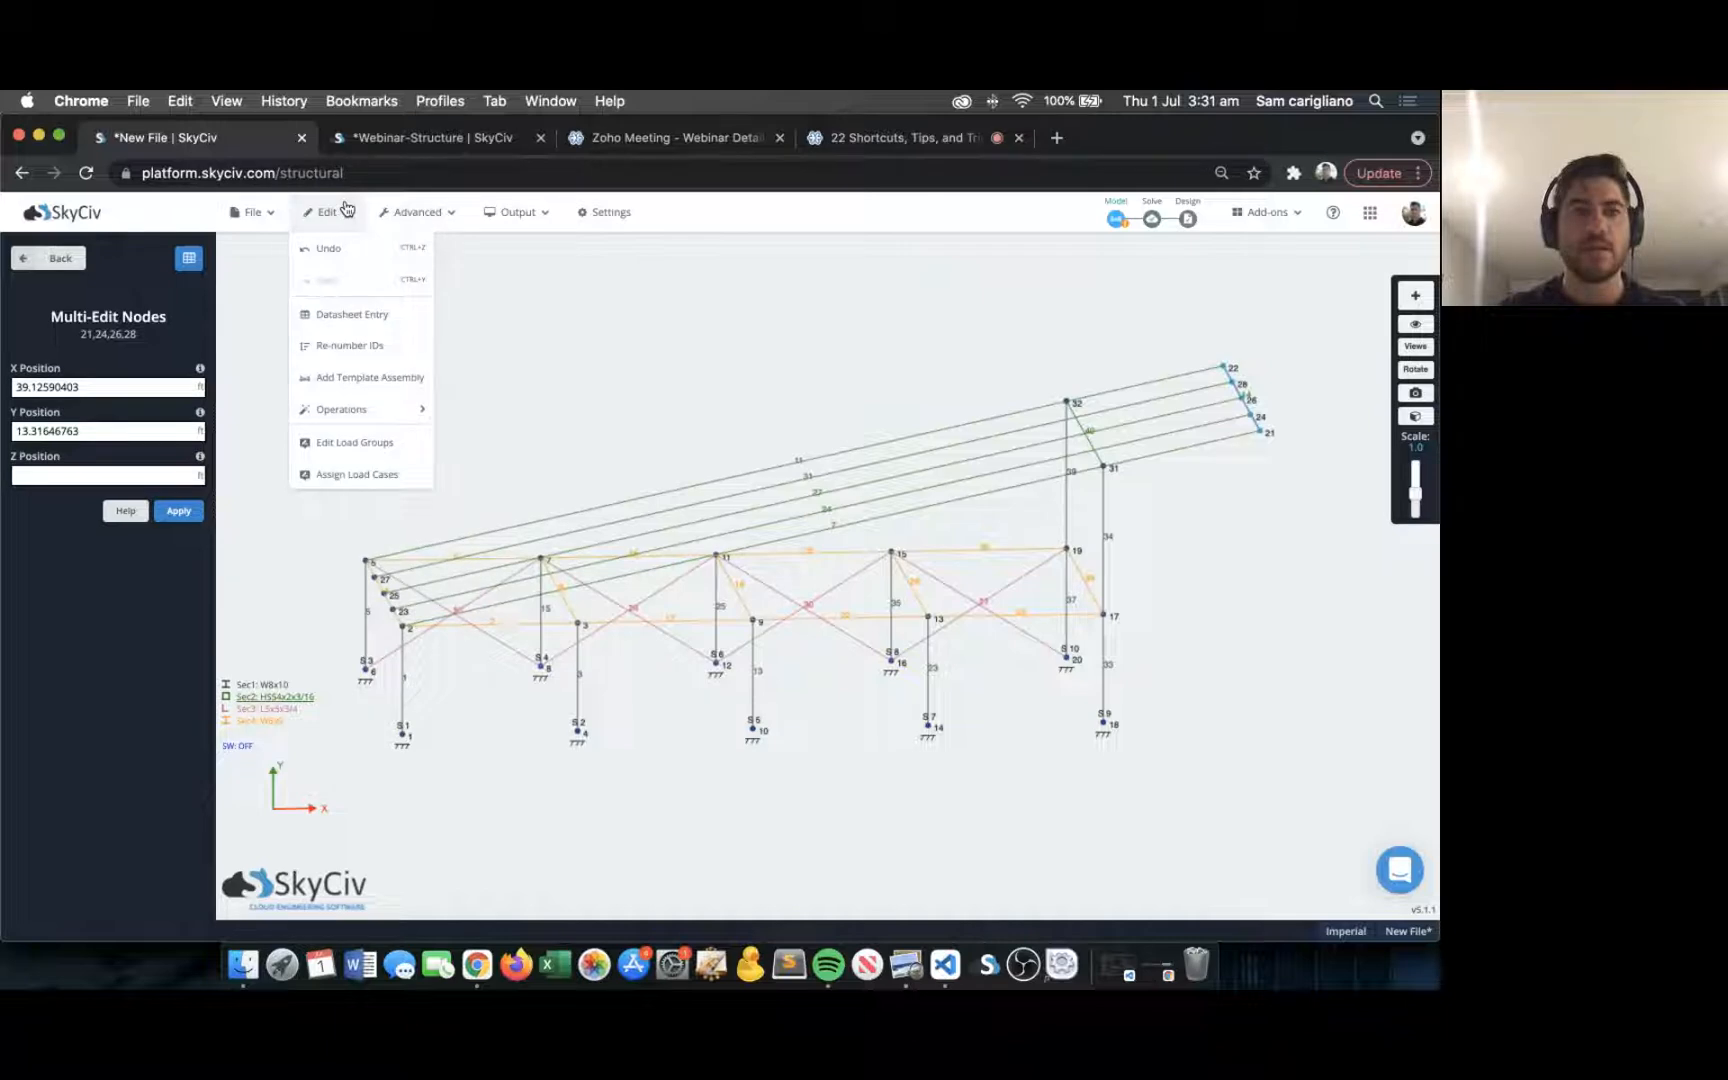
pyautogui.moveTo(362, 418)
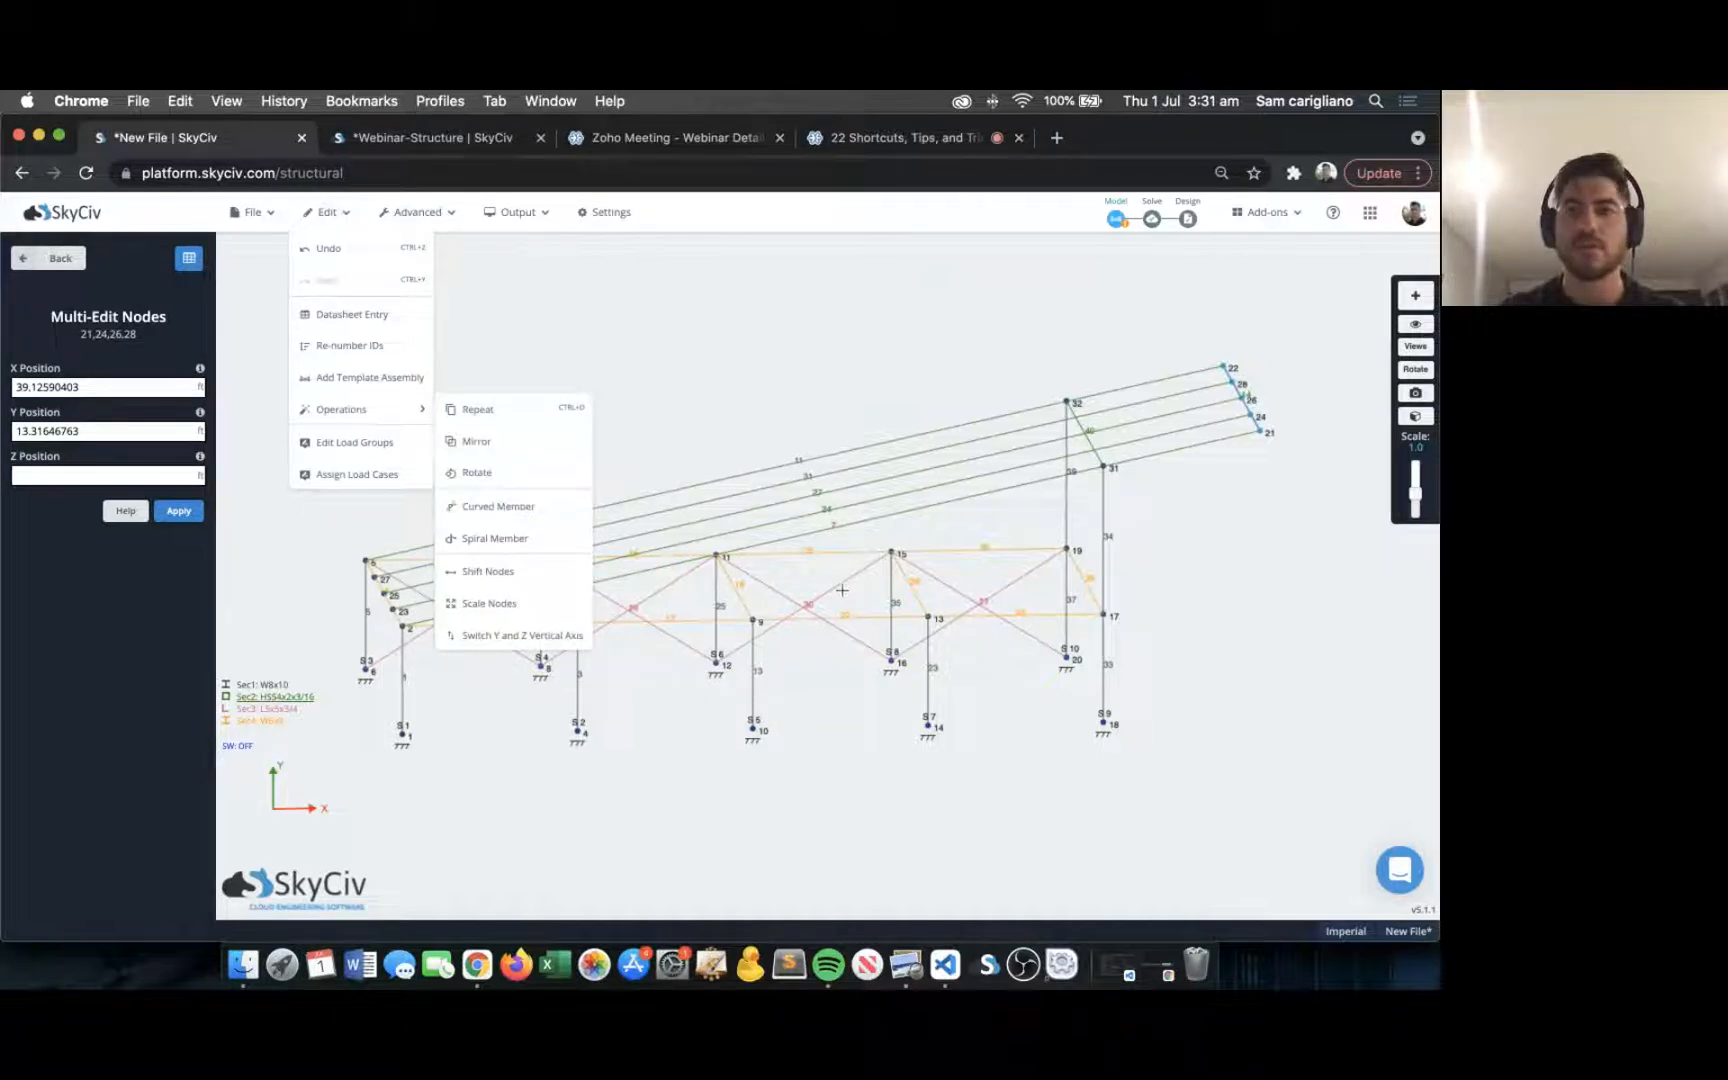
pyautogui.rightClick(1172, 541)
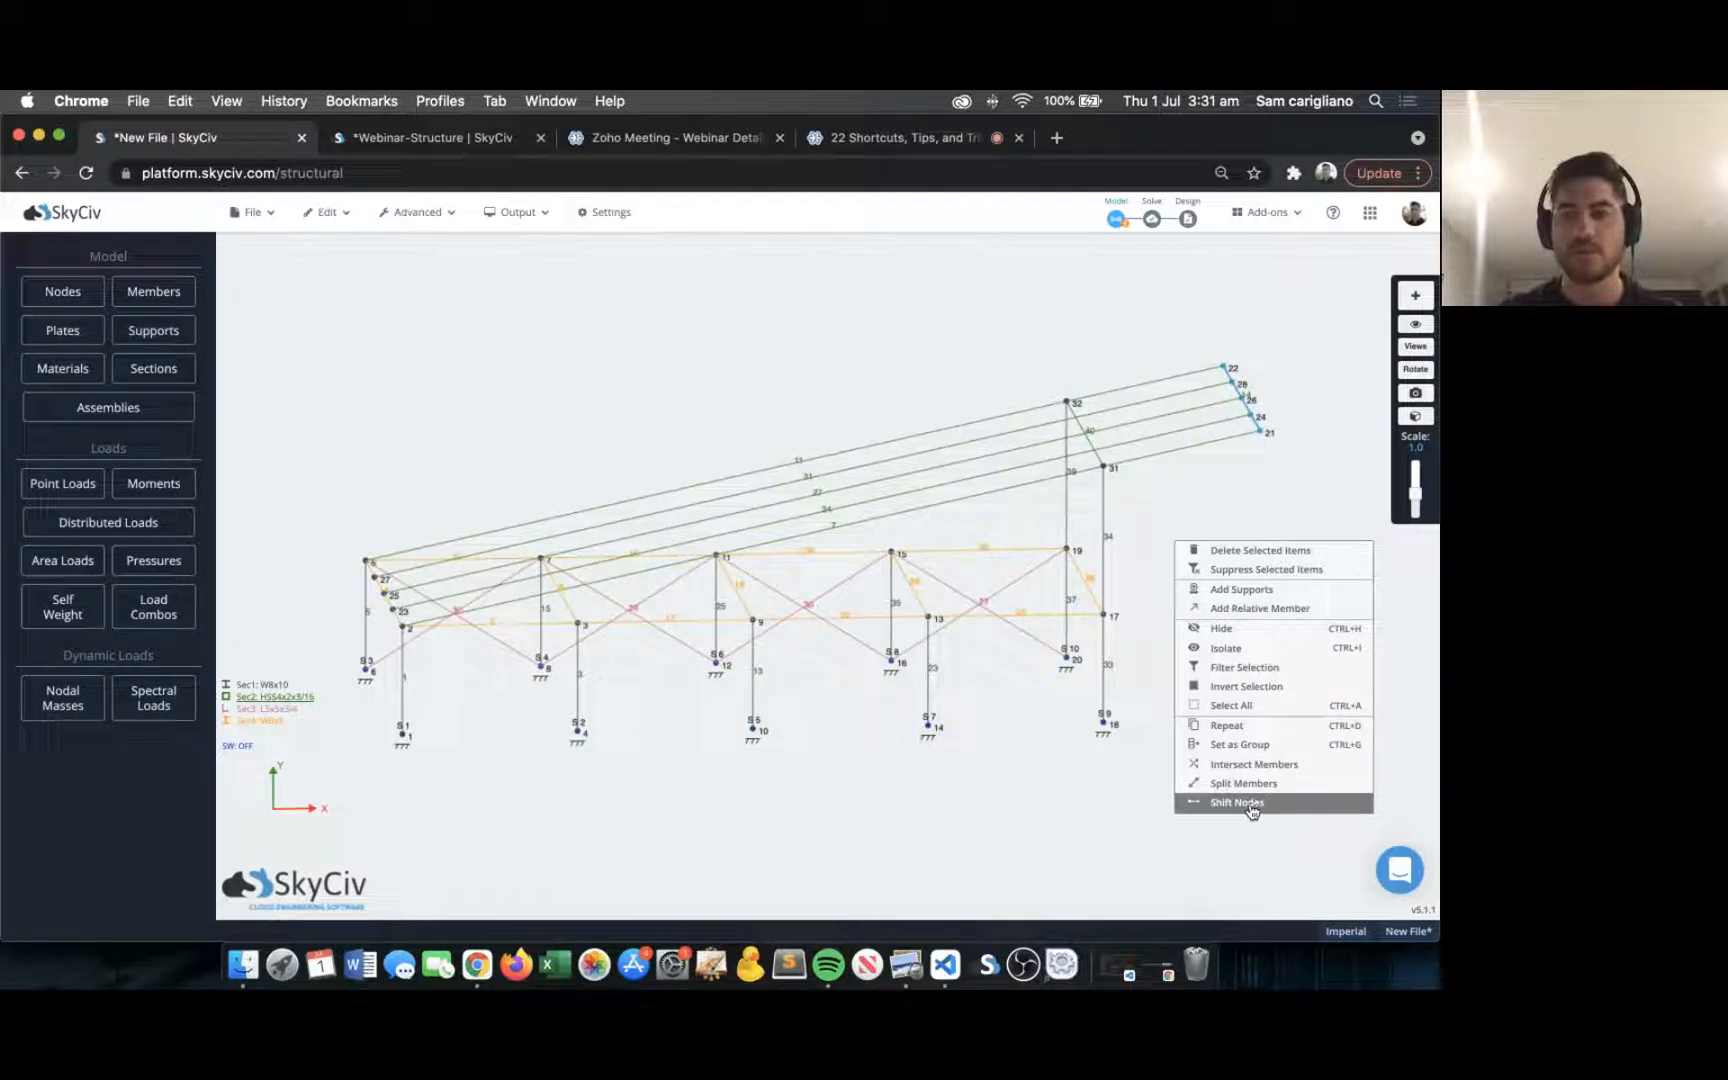
pyautogui.click(1252, 808)
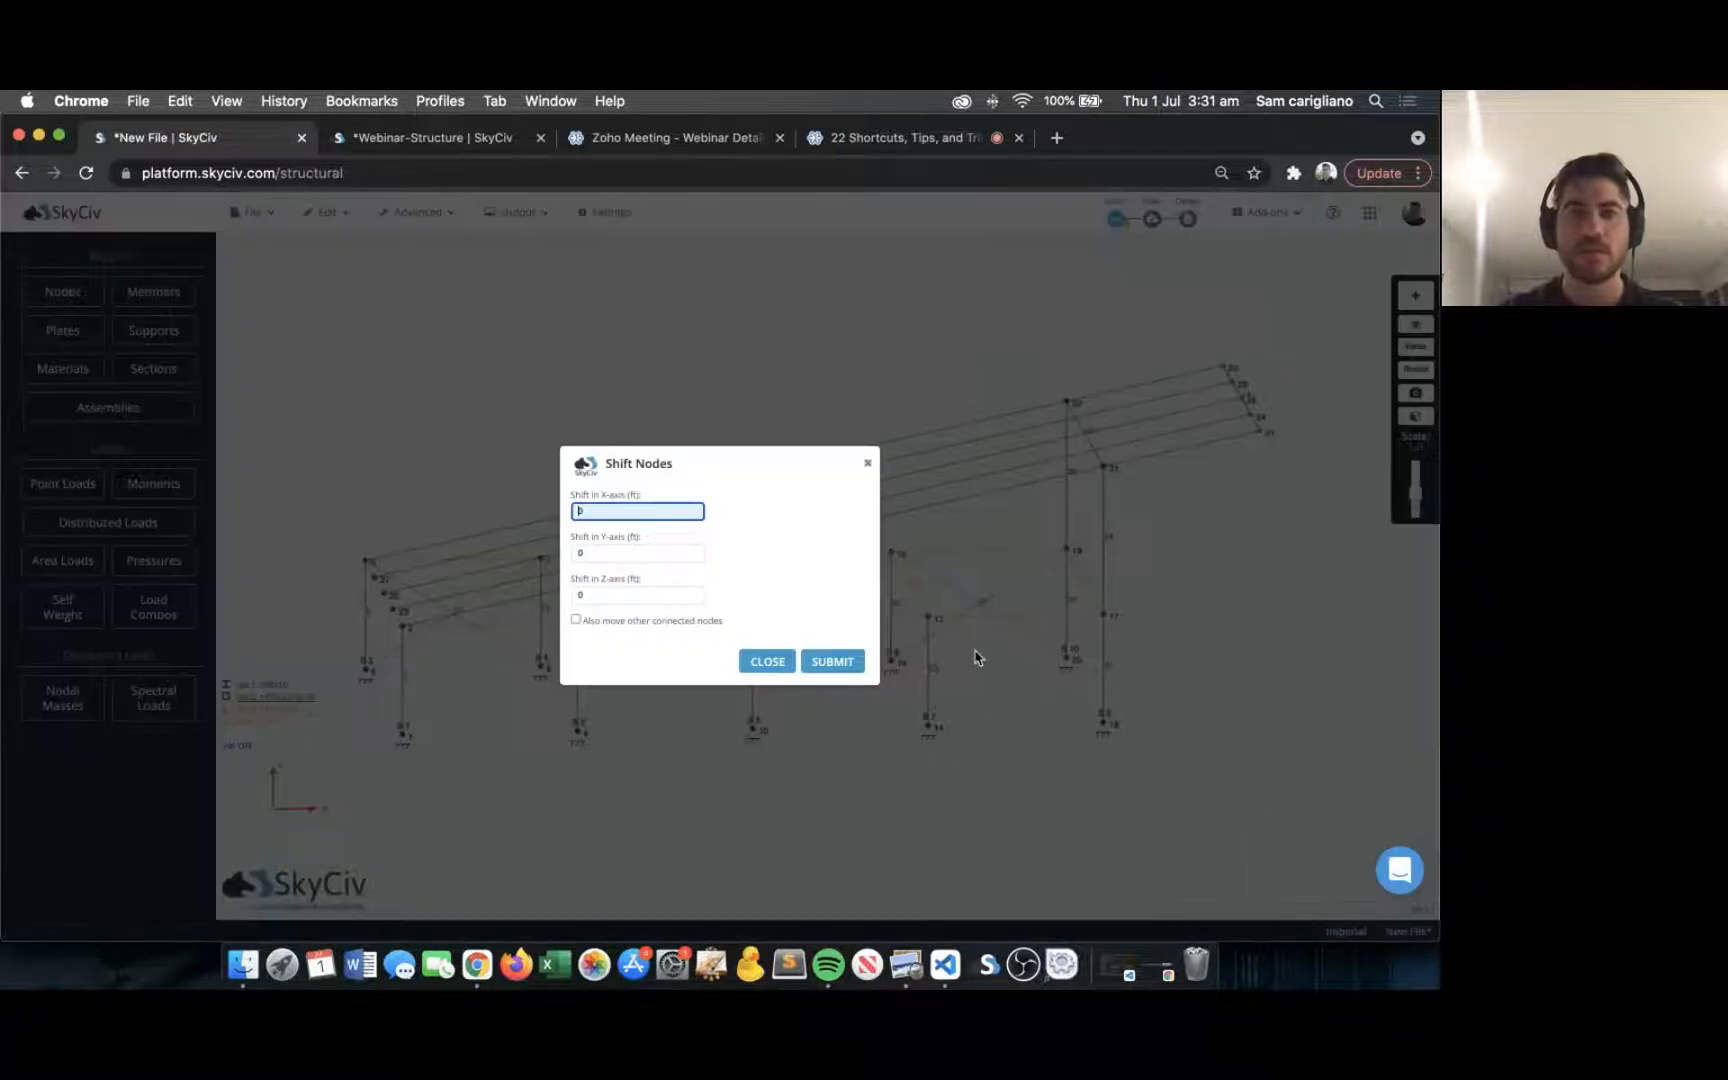
pyautogui.click(614, 556)
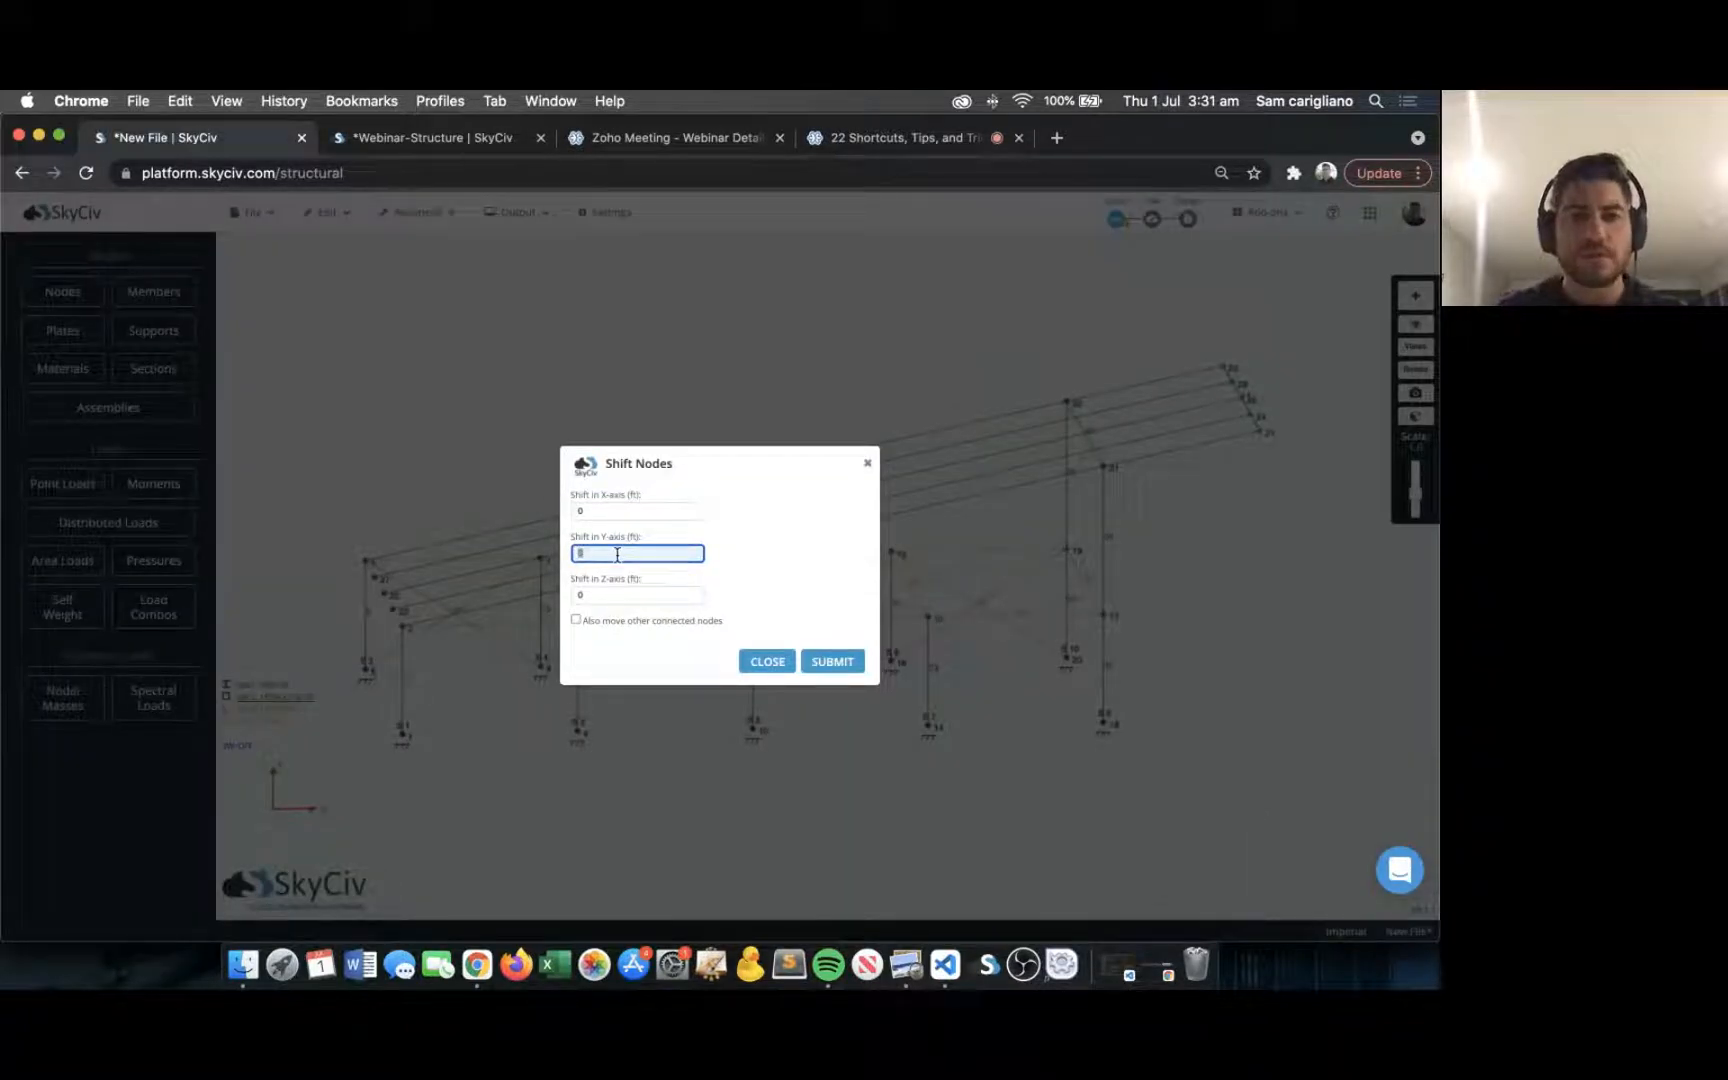
pyautogui.write('3')
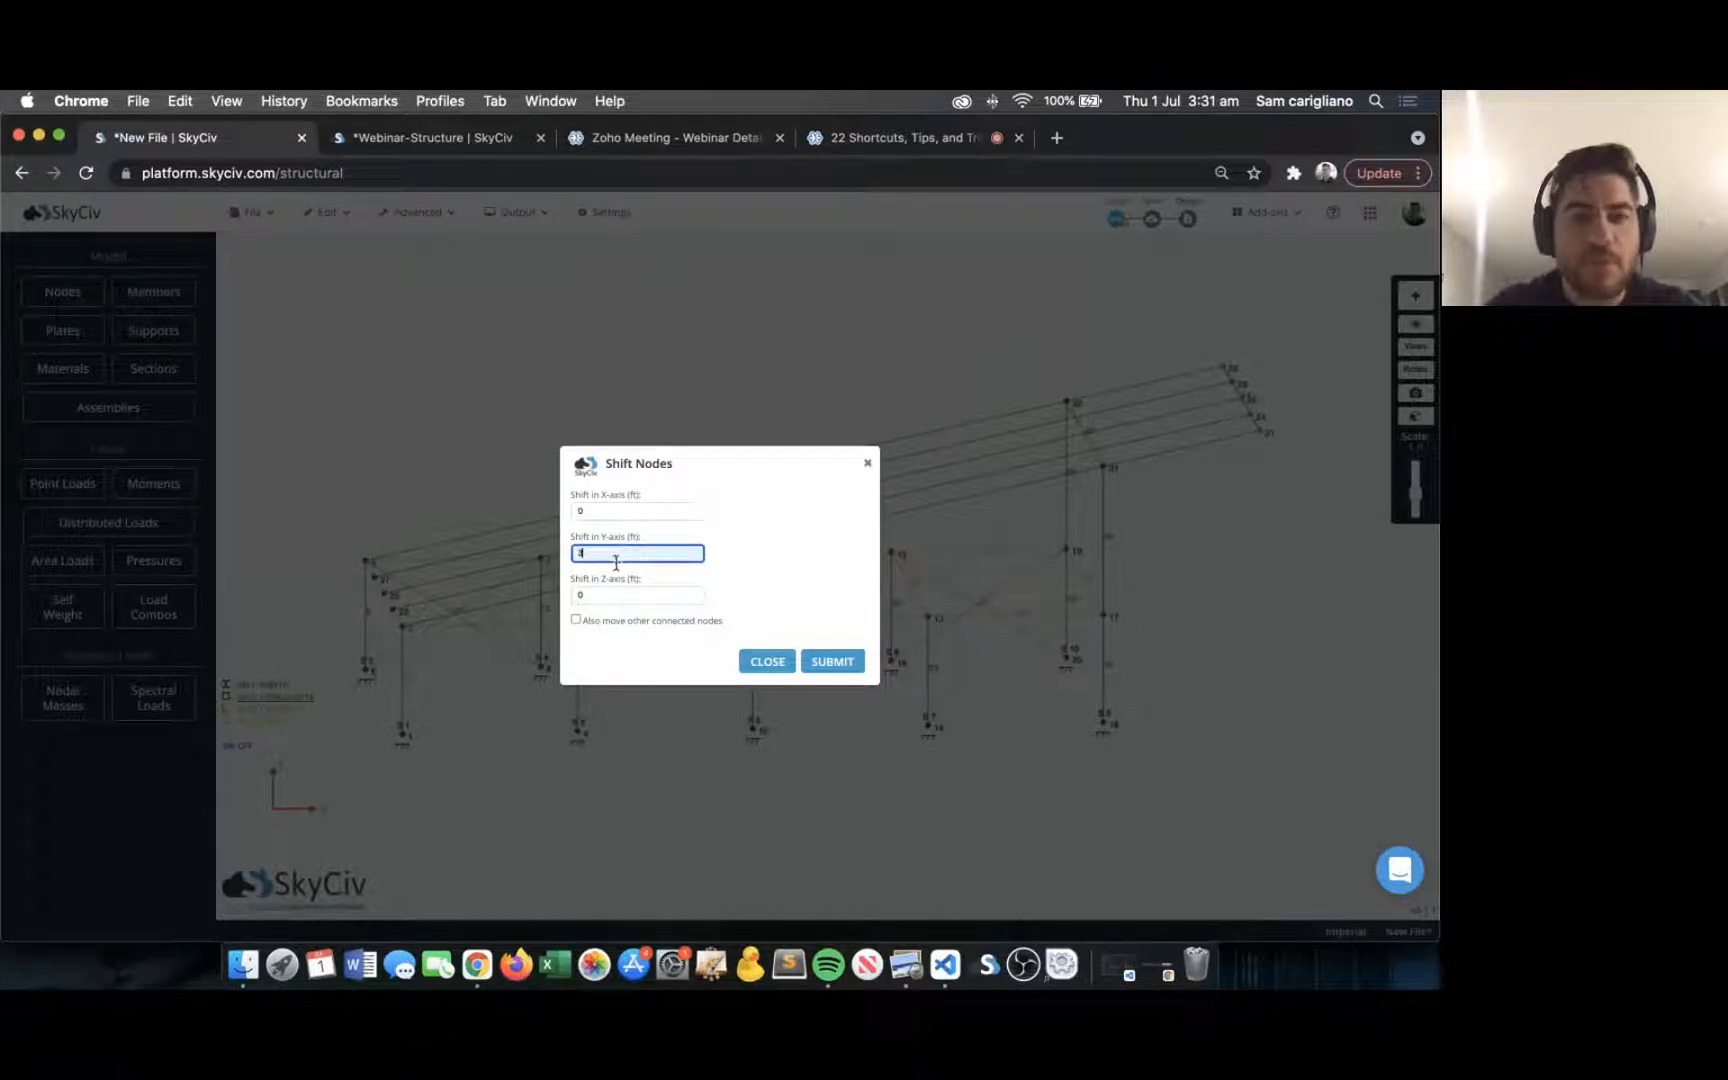
pyautogui.click(620, 621)
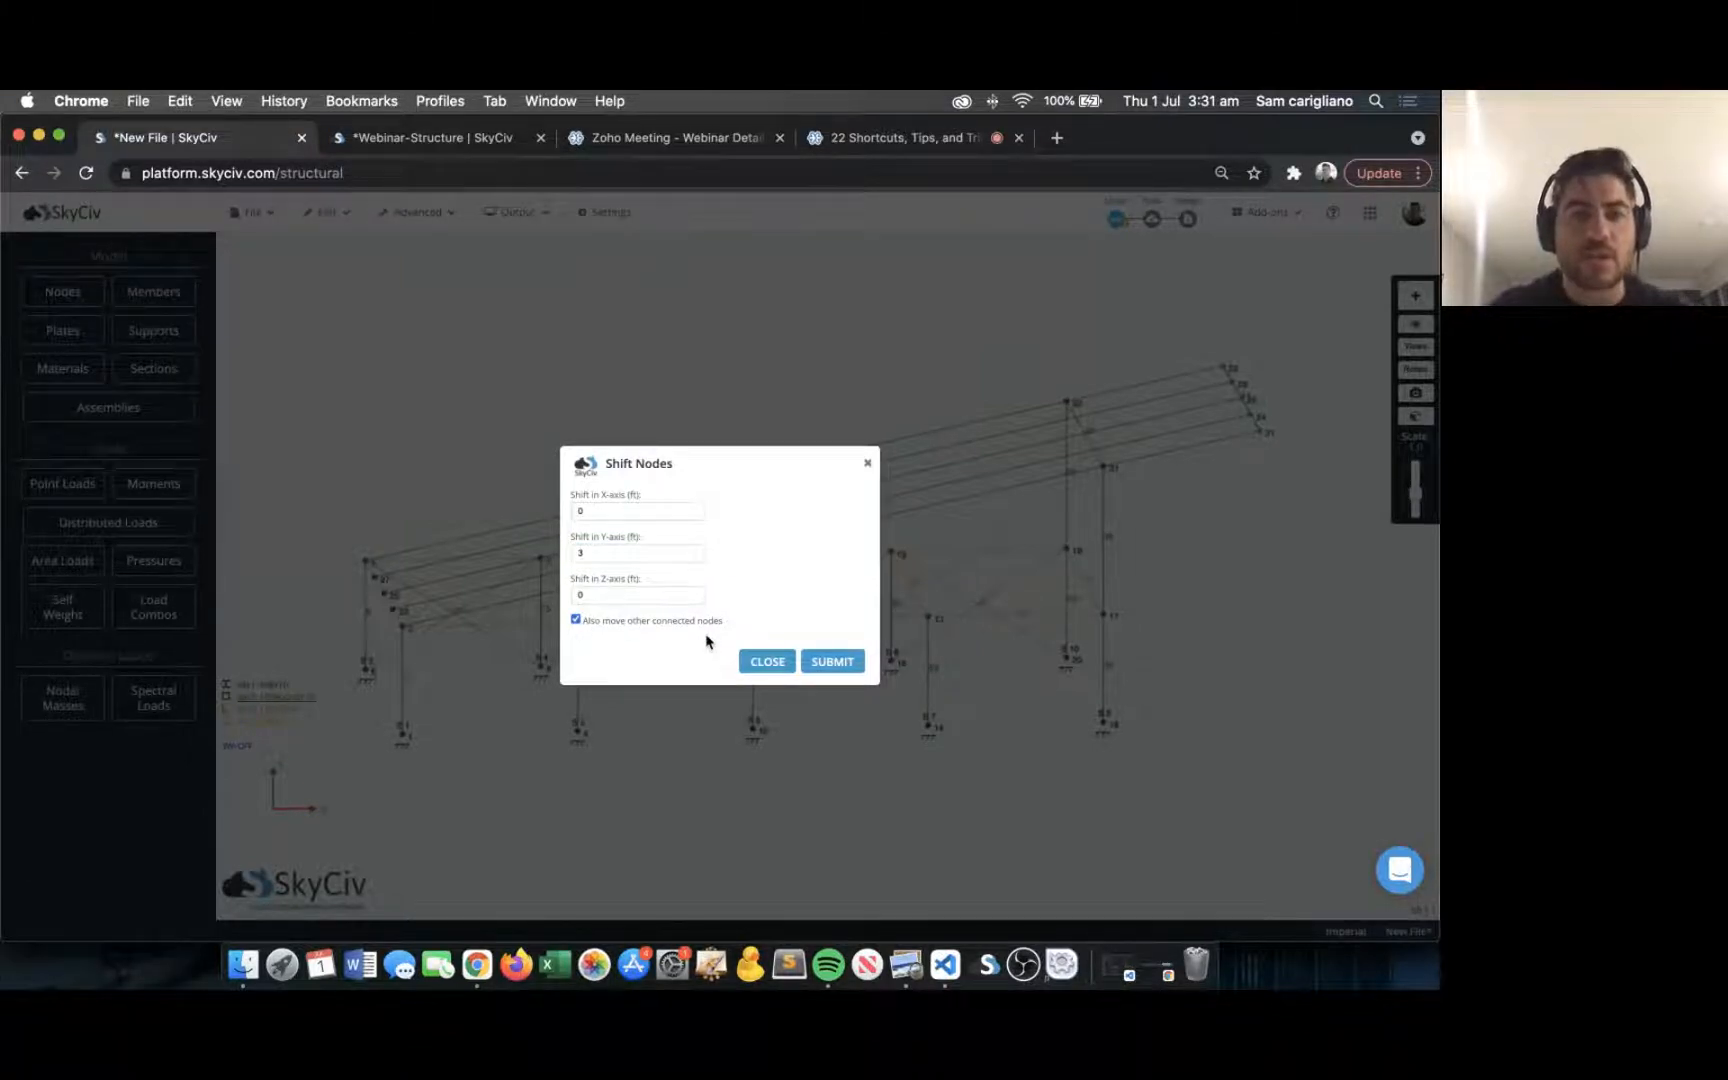
pyautogui.click(834, 662)
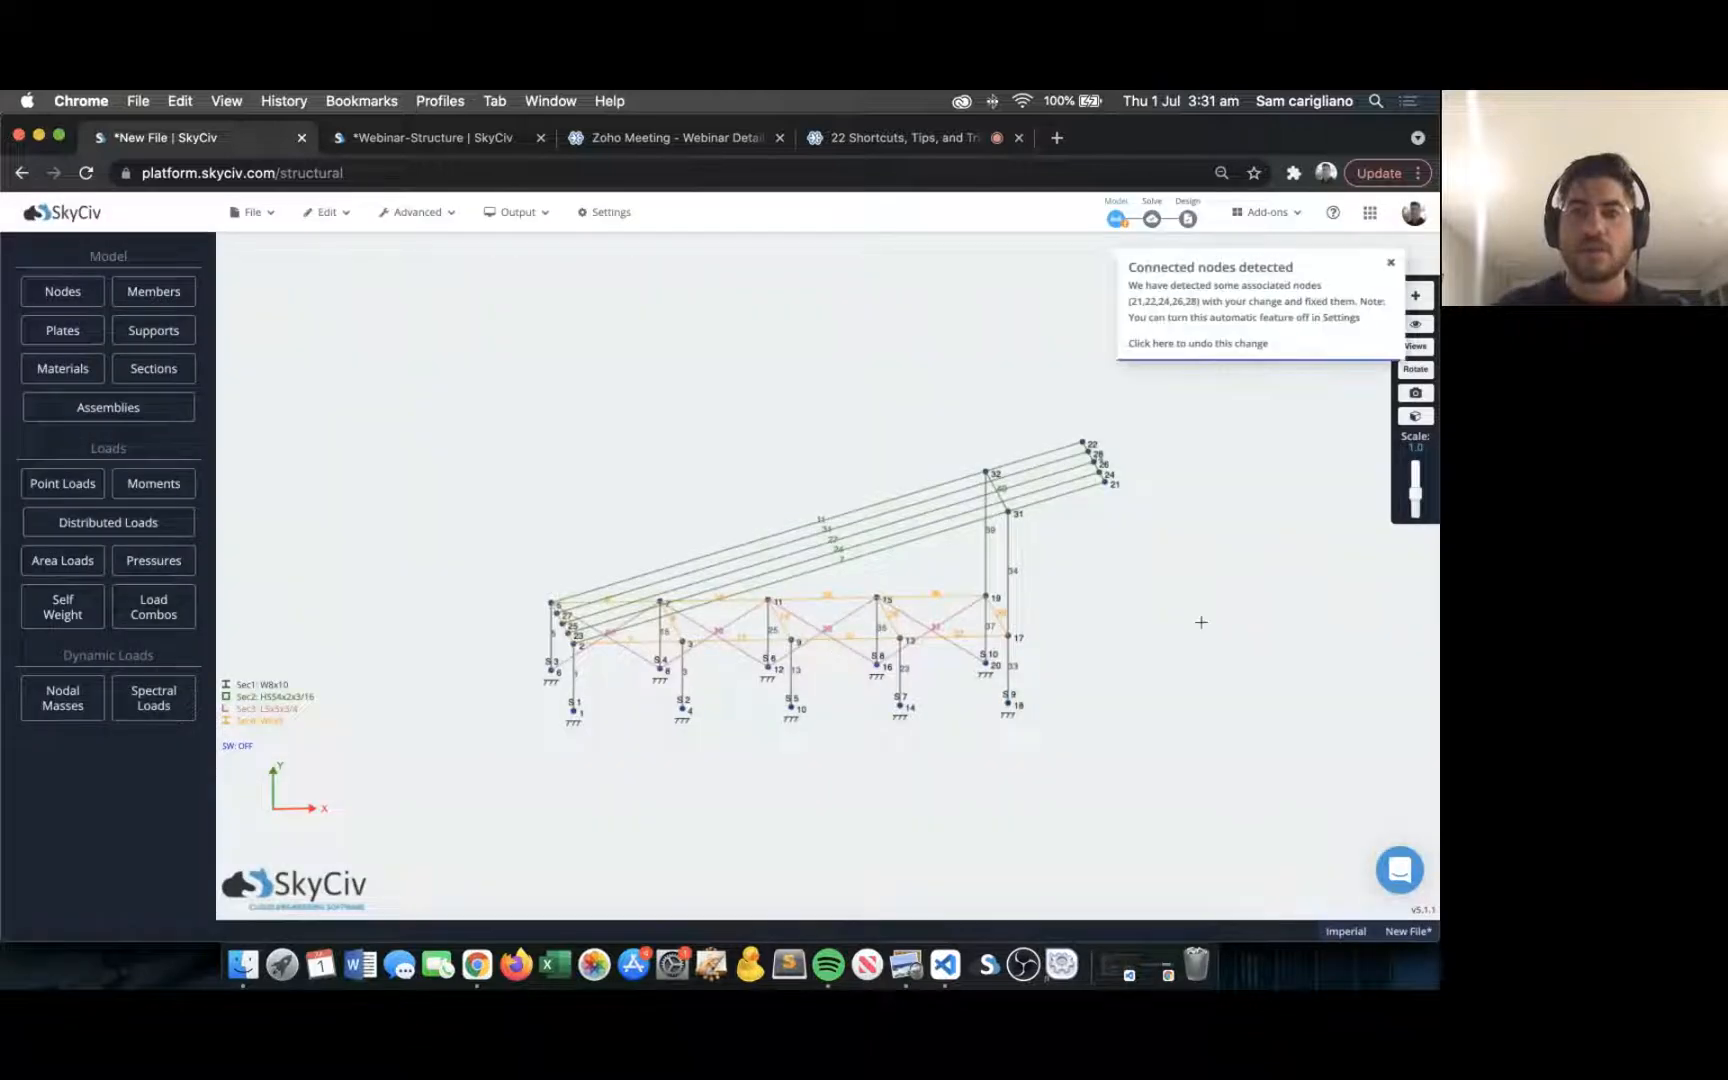
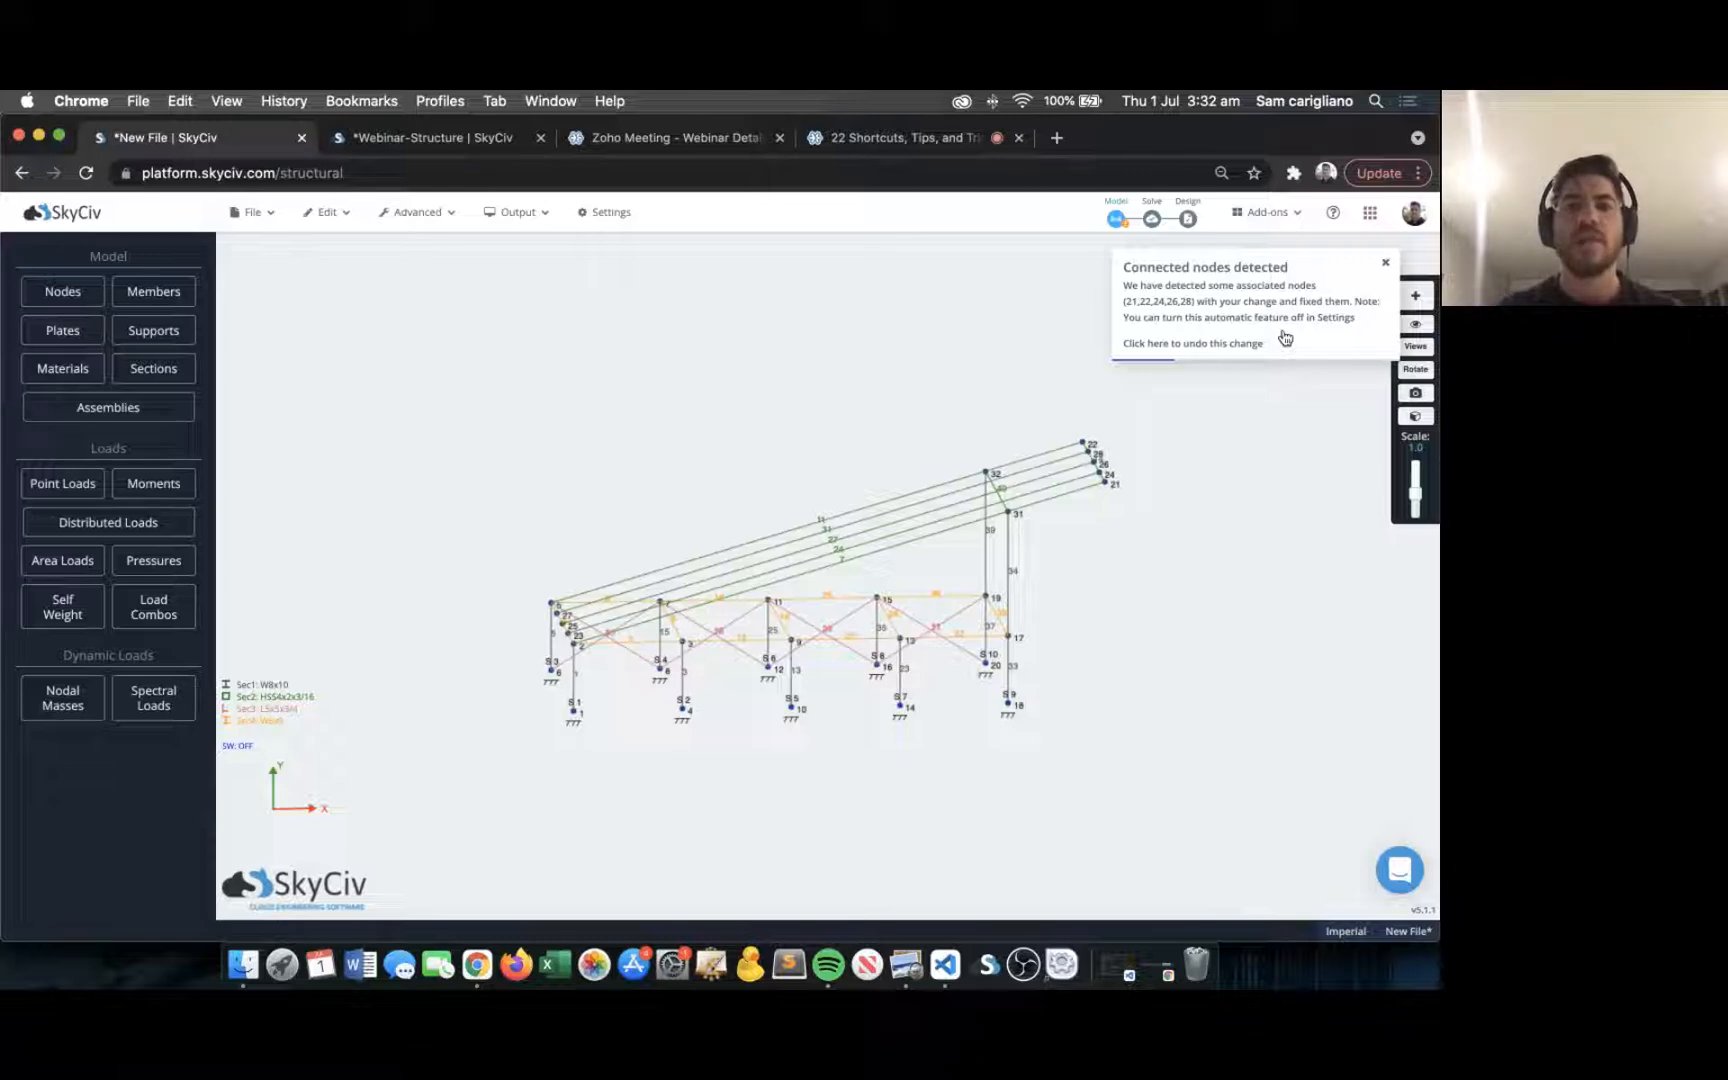
# Undo the automatic connected-node correction at nodes 31 and 32, along with the Y-axis shift of the roof end nodes.
pyautogui.click(1219, 312)
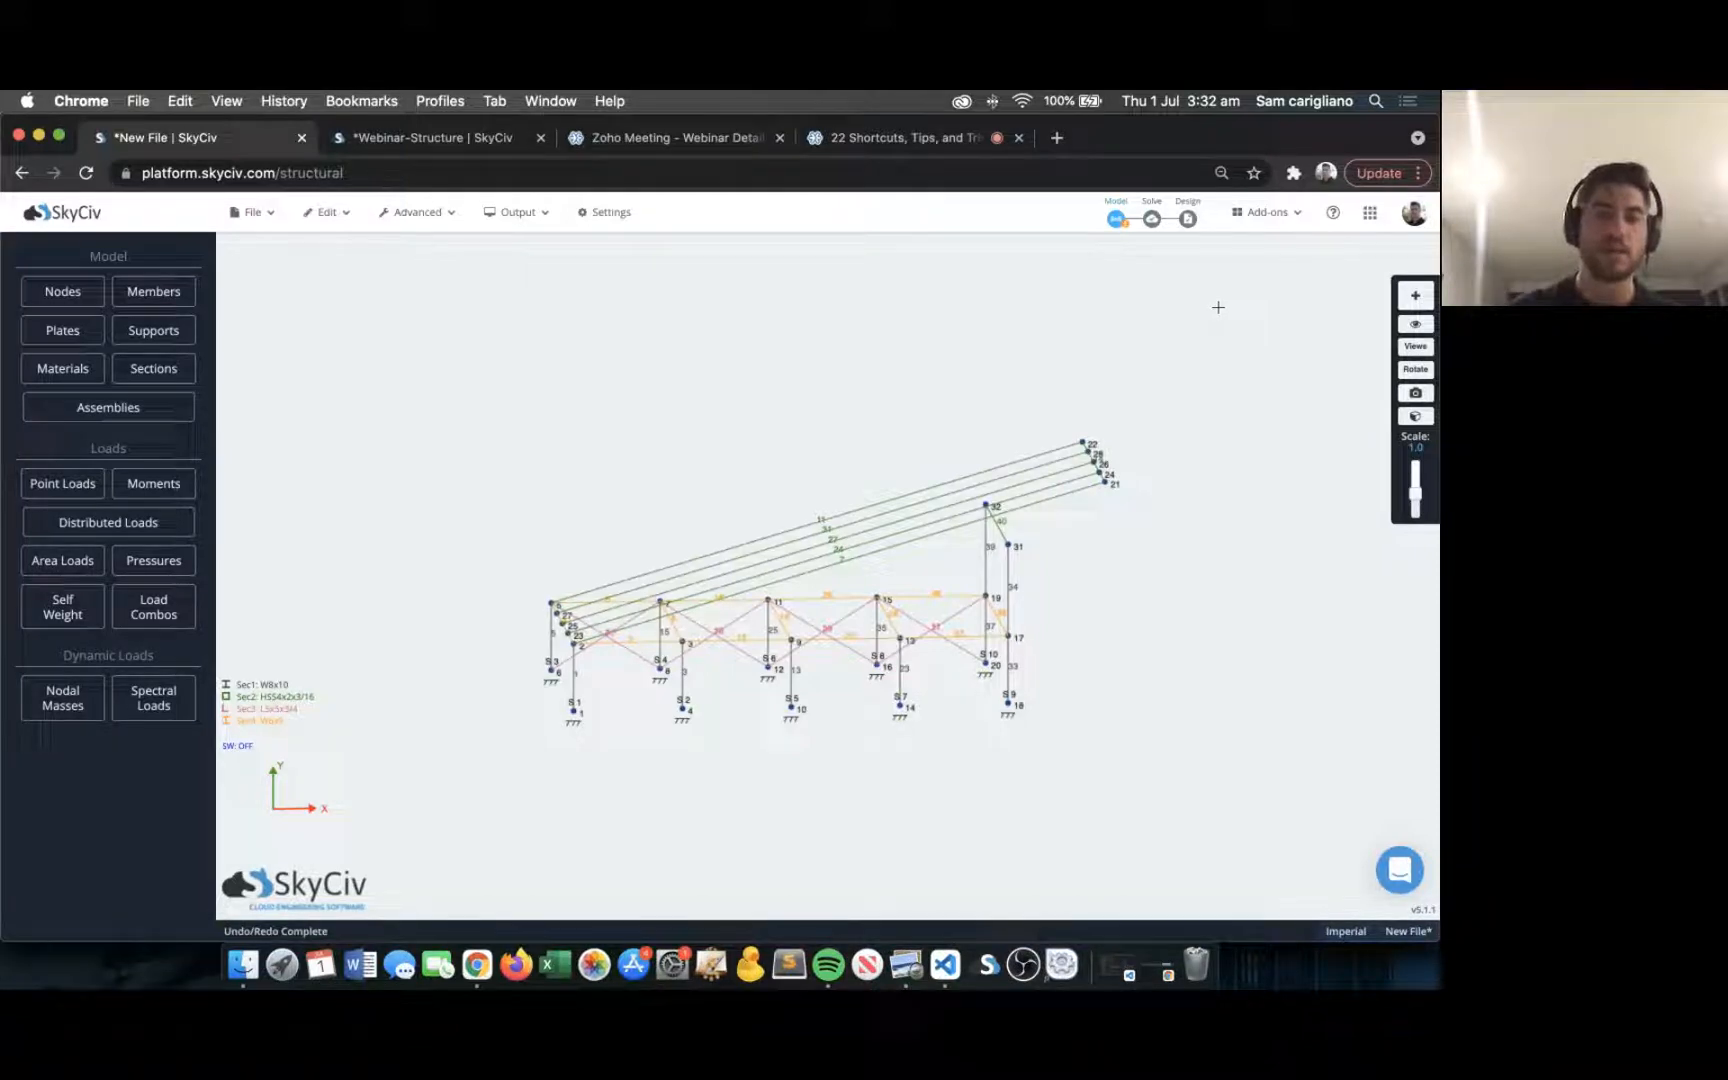
pyautogui.moveTo(1203, 363)
pyautogui.mouseDown()
pyautogui.moveTo(1161, 359)
pyautogui.moveTo(1208, 359)
pyautogui.mouseUp()
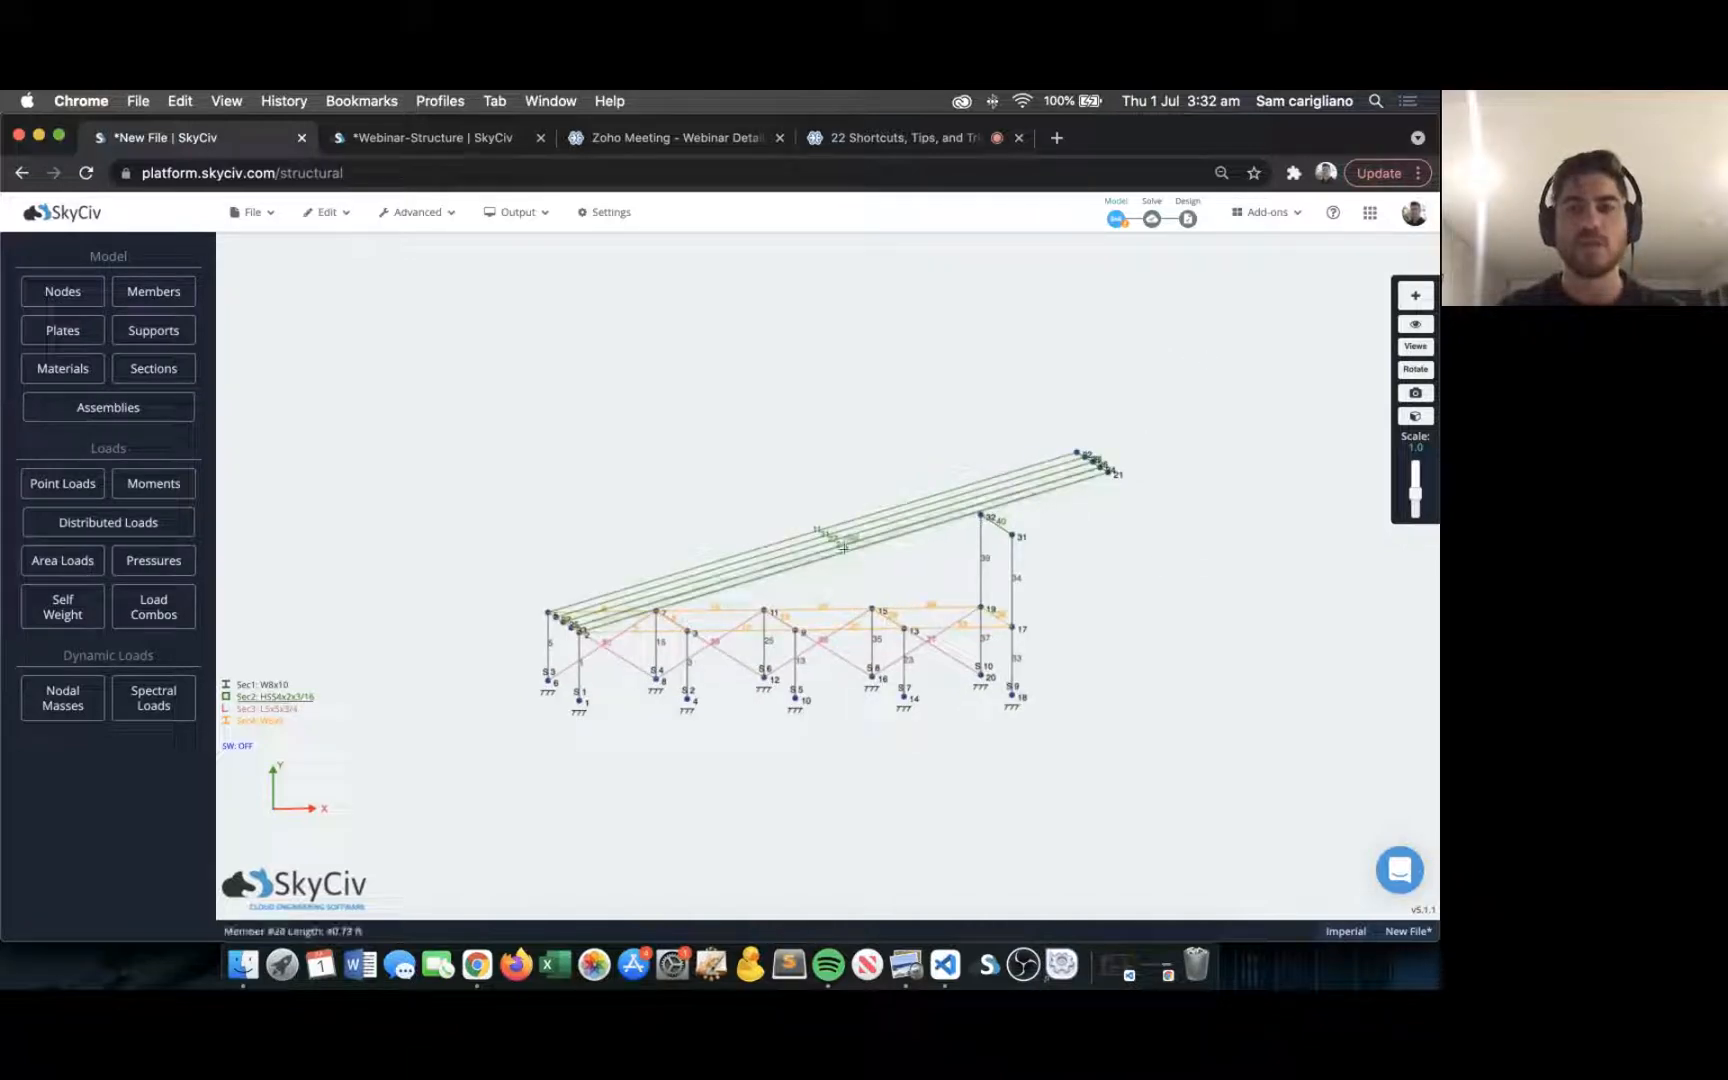
pyautogui.scroll(3, 890, 549)
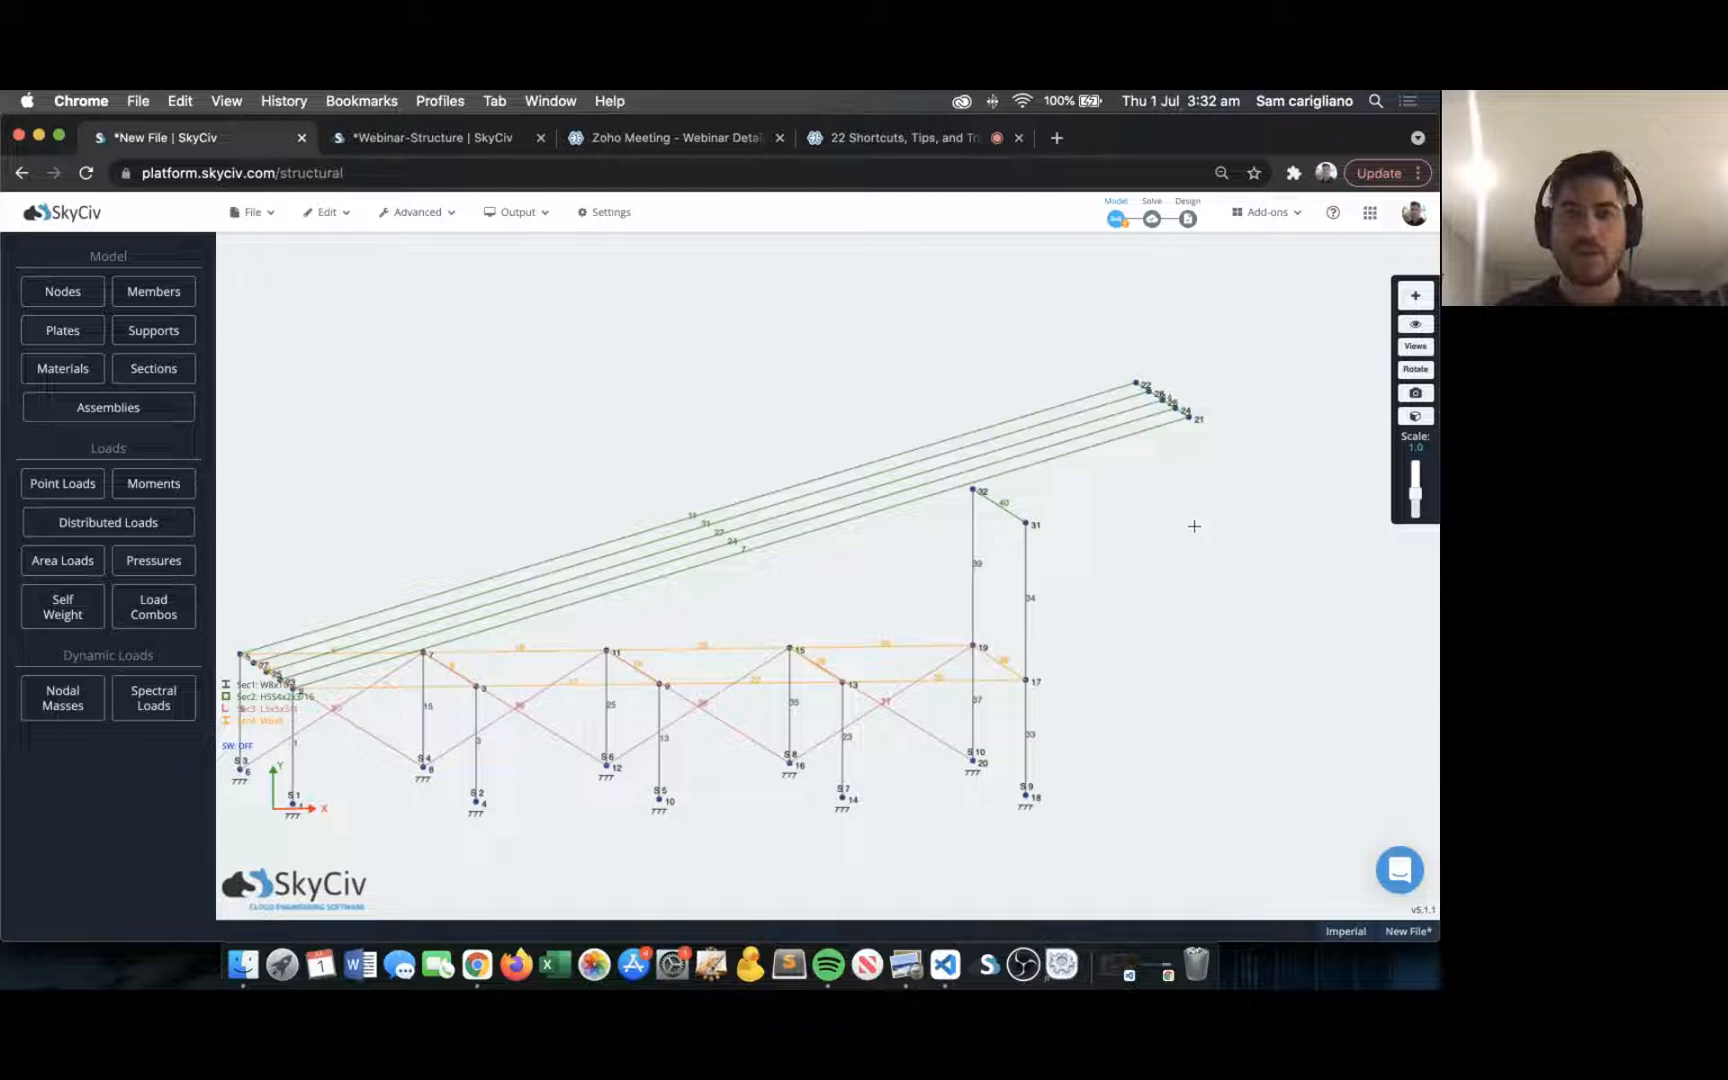
pyautogui.press('super+z')
pyautogui.press('super+z')
pyautogui.press('super+z')
# Multi-edit the raised roof end nodes 21, 22, 24, 26 and 28 to a Y position of 15 ft.
pyautogui.moveTo(1209, 526); pyautogui.dragTo(1150, 437)
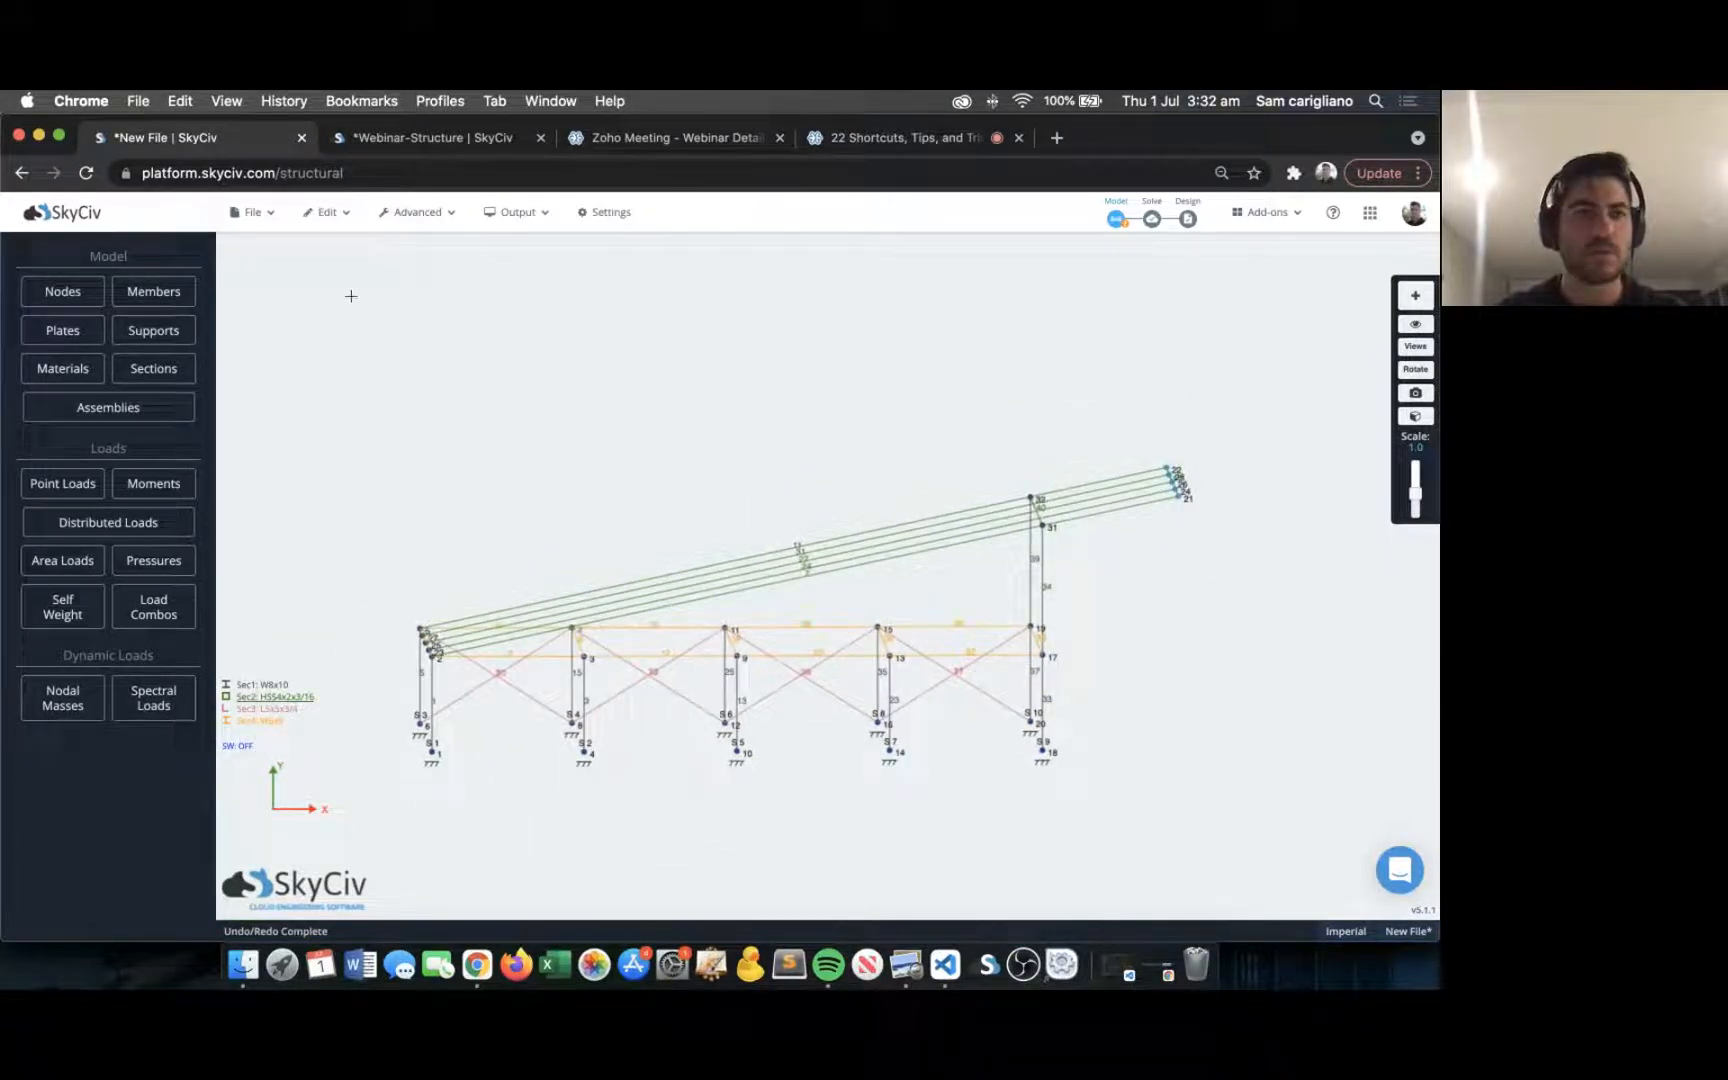
pyautogui.click(71, 291)
pyautogui.click(96, 433)
pyautogui.press('super+a')
pyautogui.write('15')
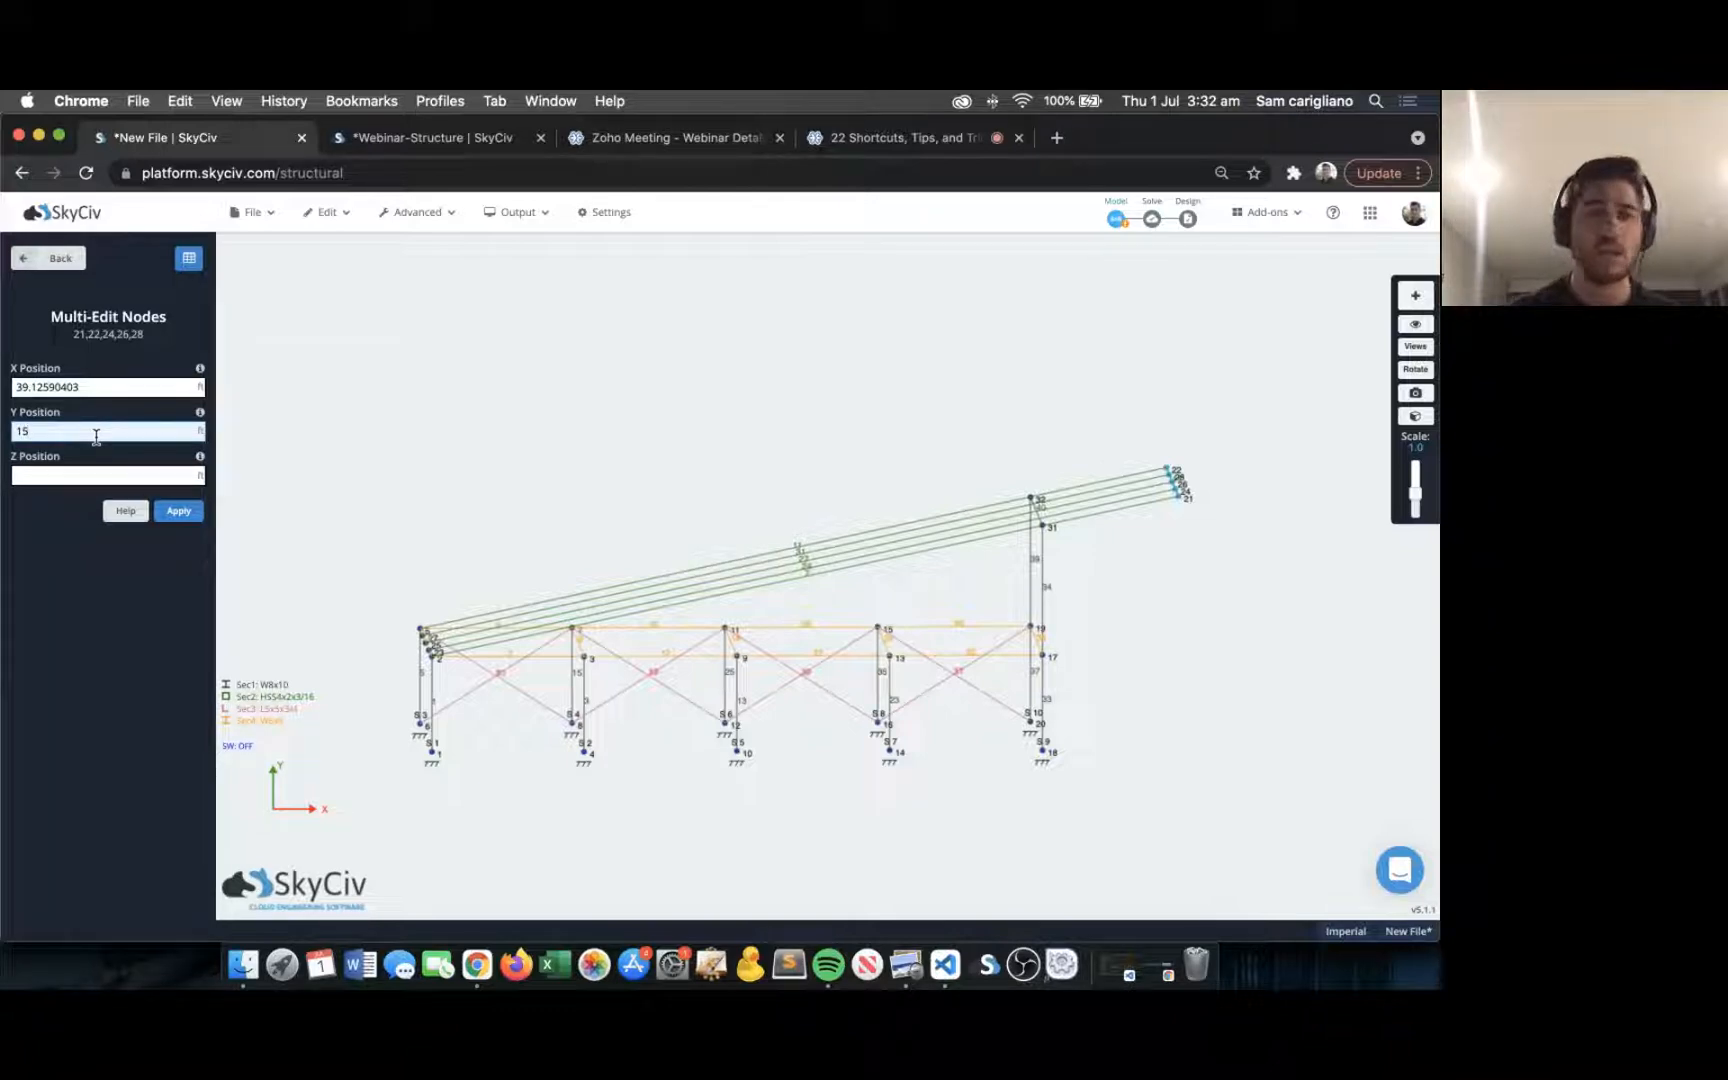
pyautogui.press('Return')
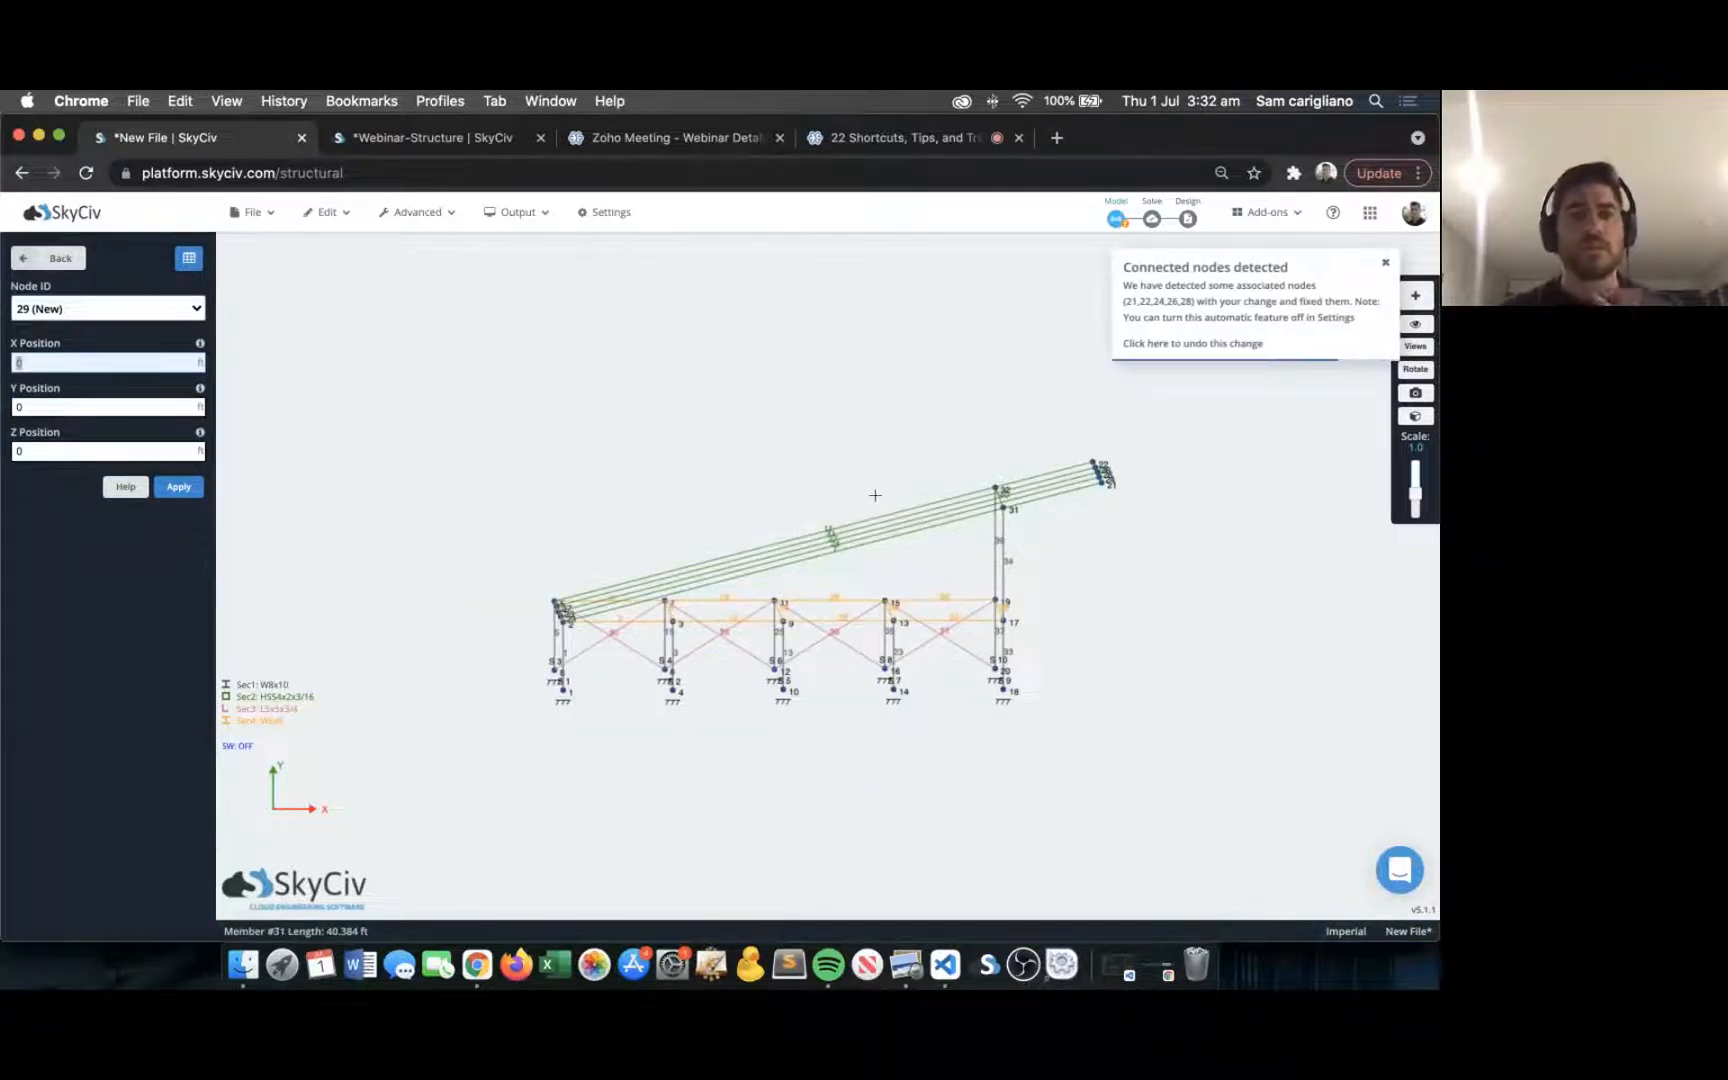
pyautogui.moveTo(810, 455); pyautogui.dragTo(853, 462)
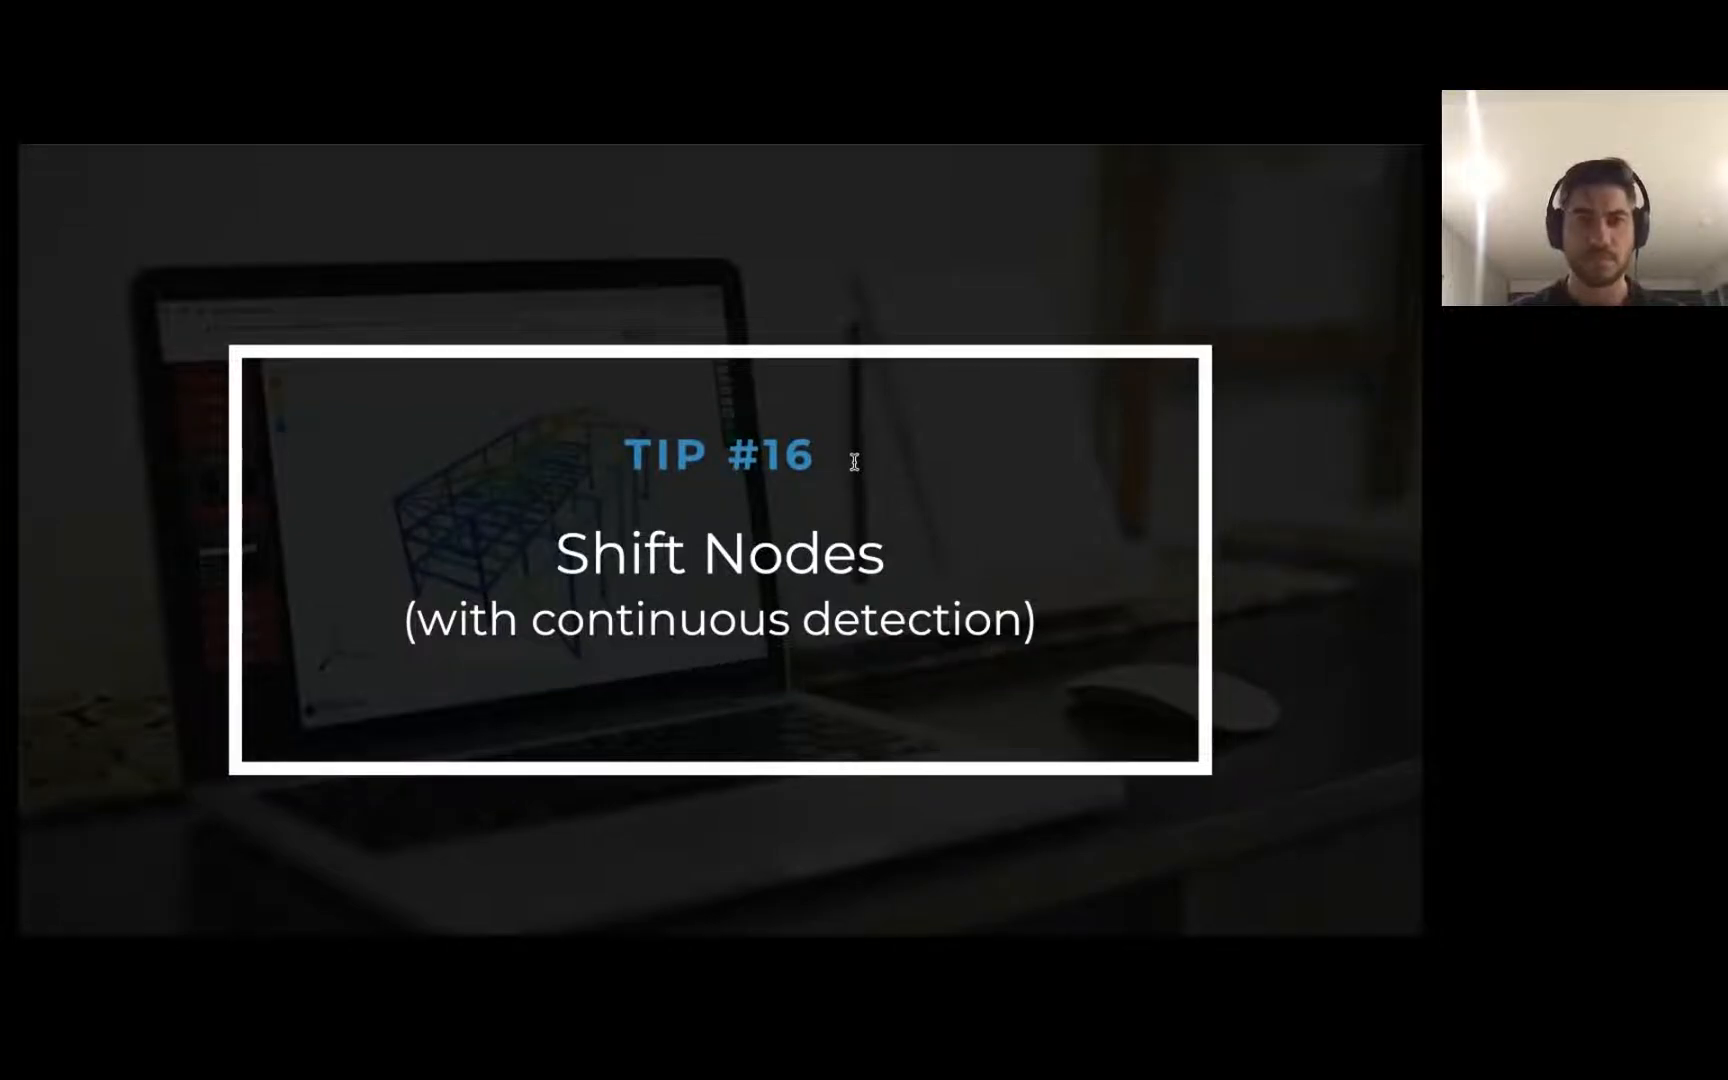
pyautogui.press('Right')
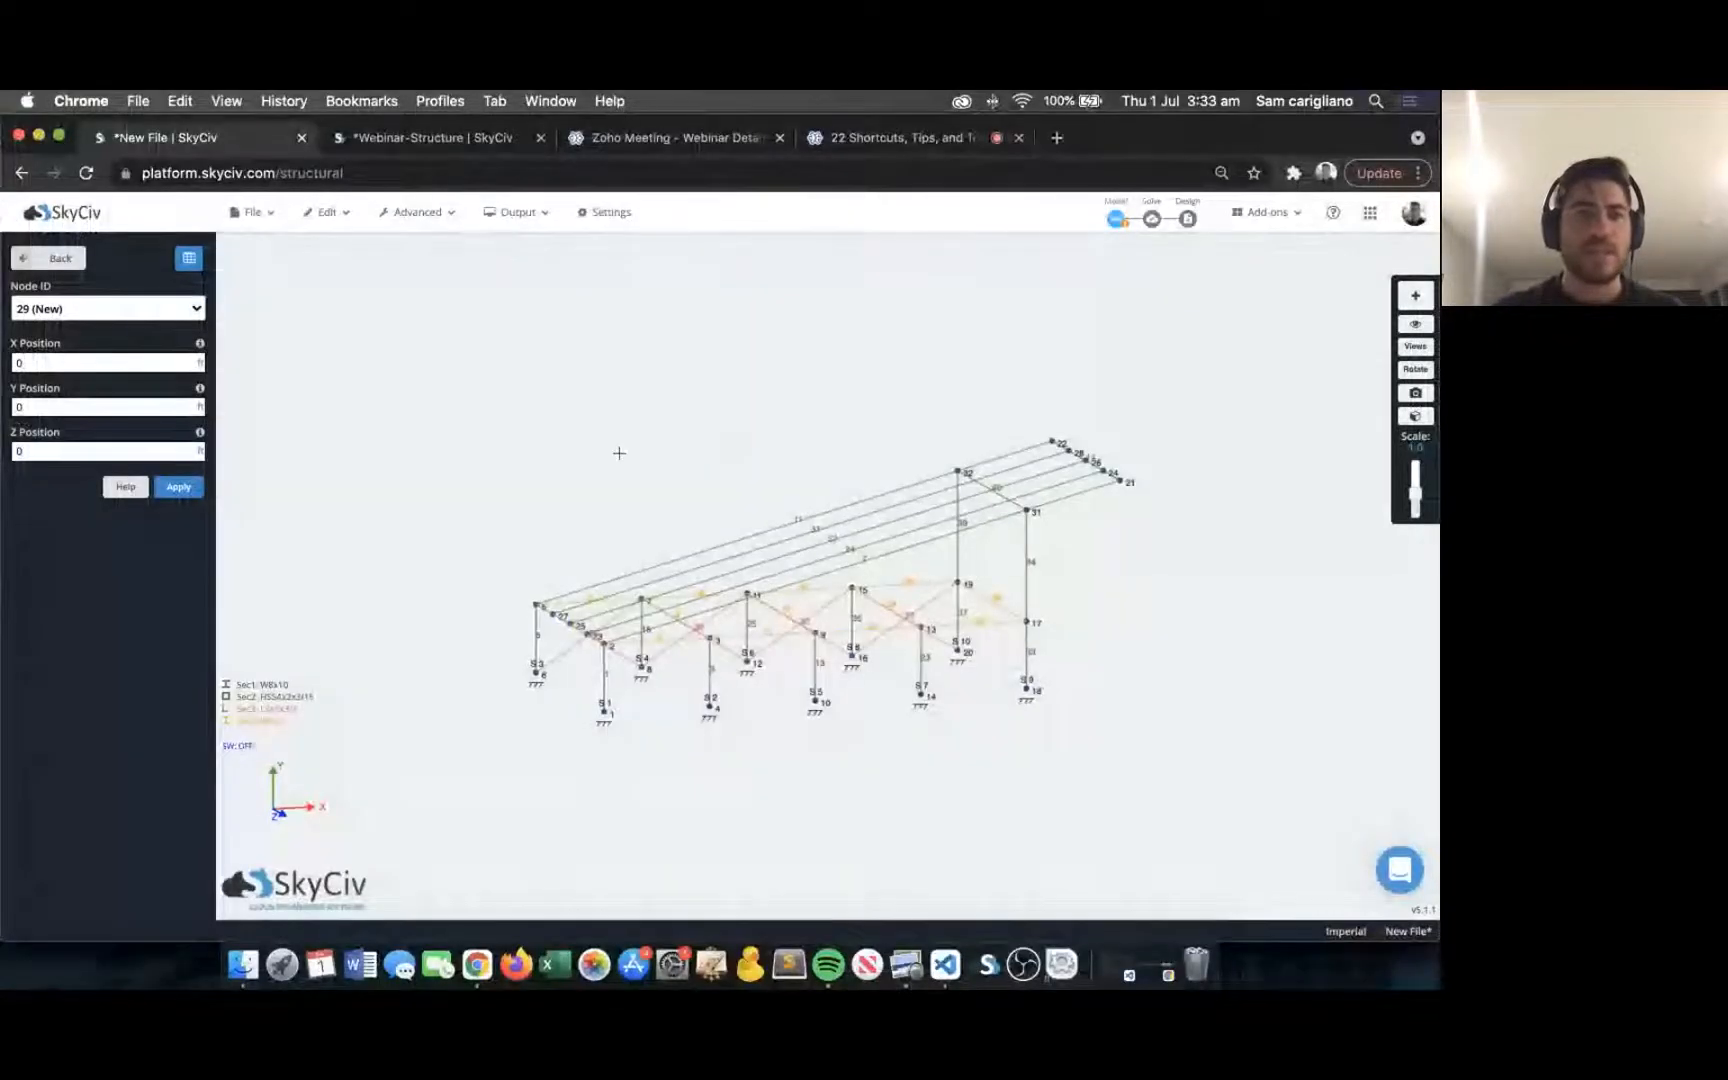
pyautogui.click(48, 261)
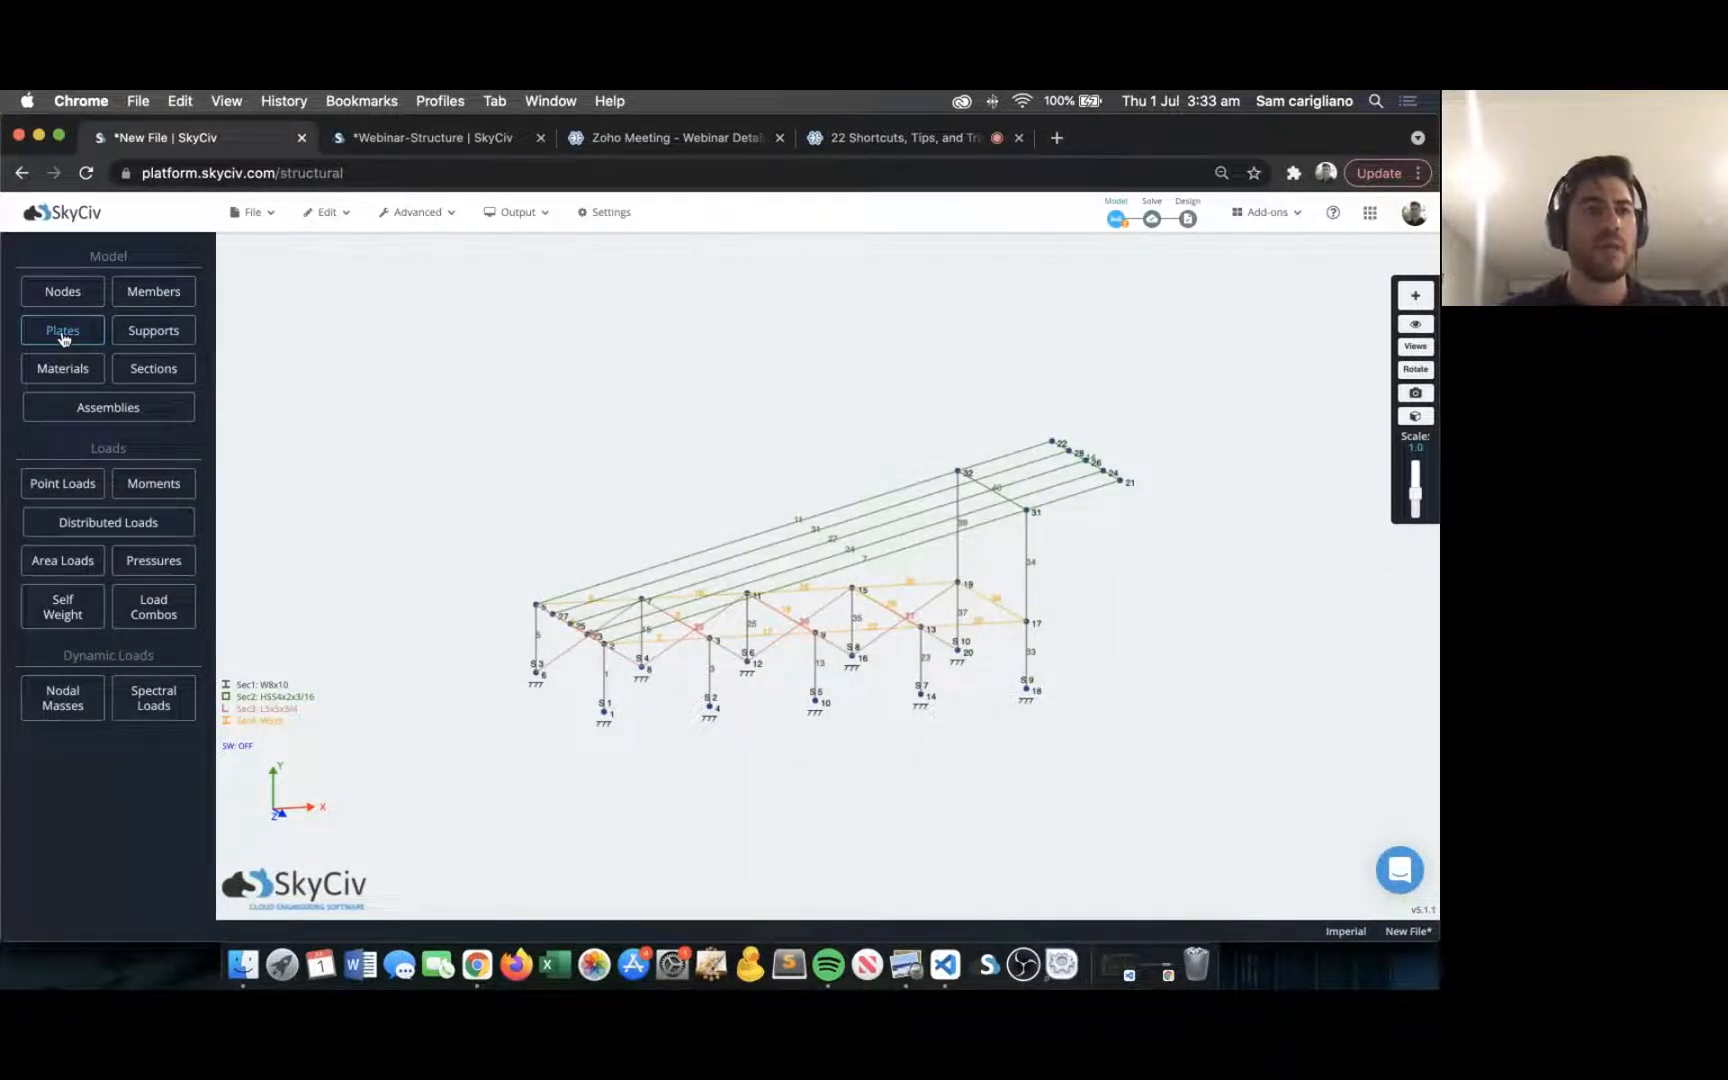
# Start a one-way area load over the sloping roof using corner nodes 5, 22, 21 and 2.
pyautogui.click(44, 568)
pyautogui.scroll(3, 467, 549)
pyautogui.moveTo(687, 490); pyautogui.dragTo(528, 498)
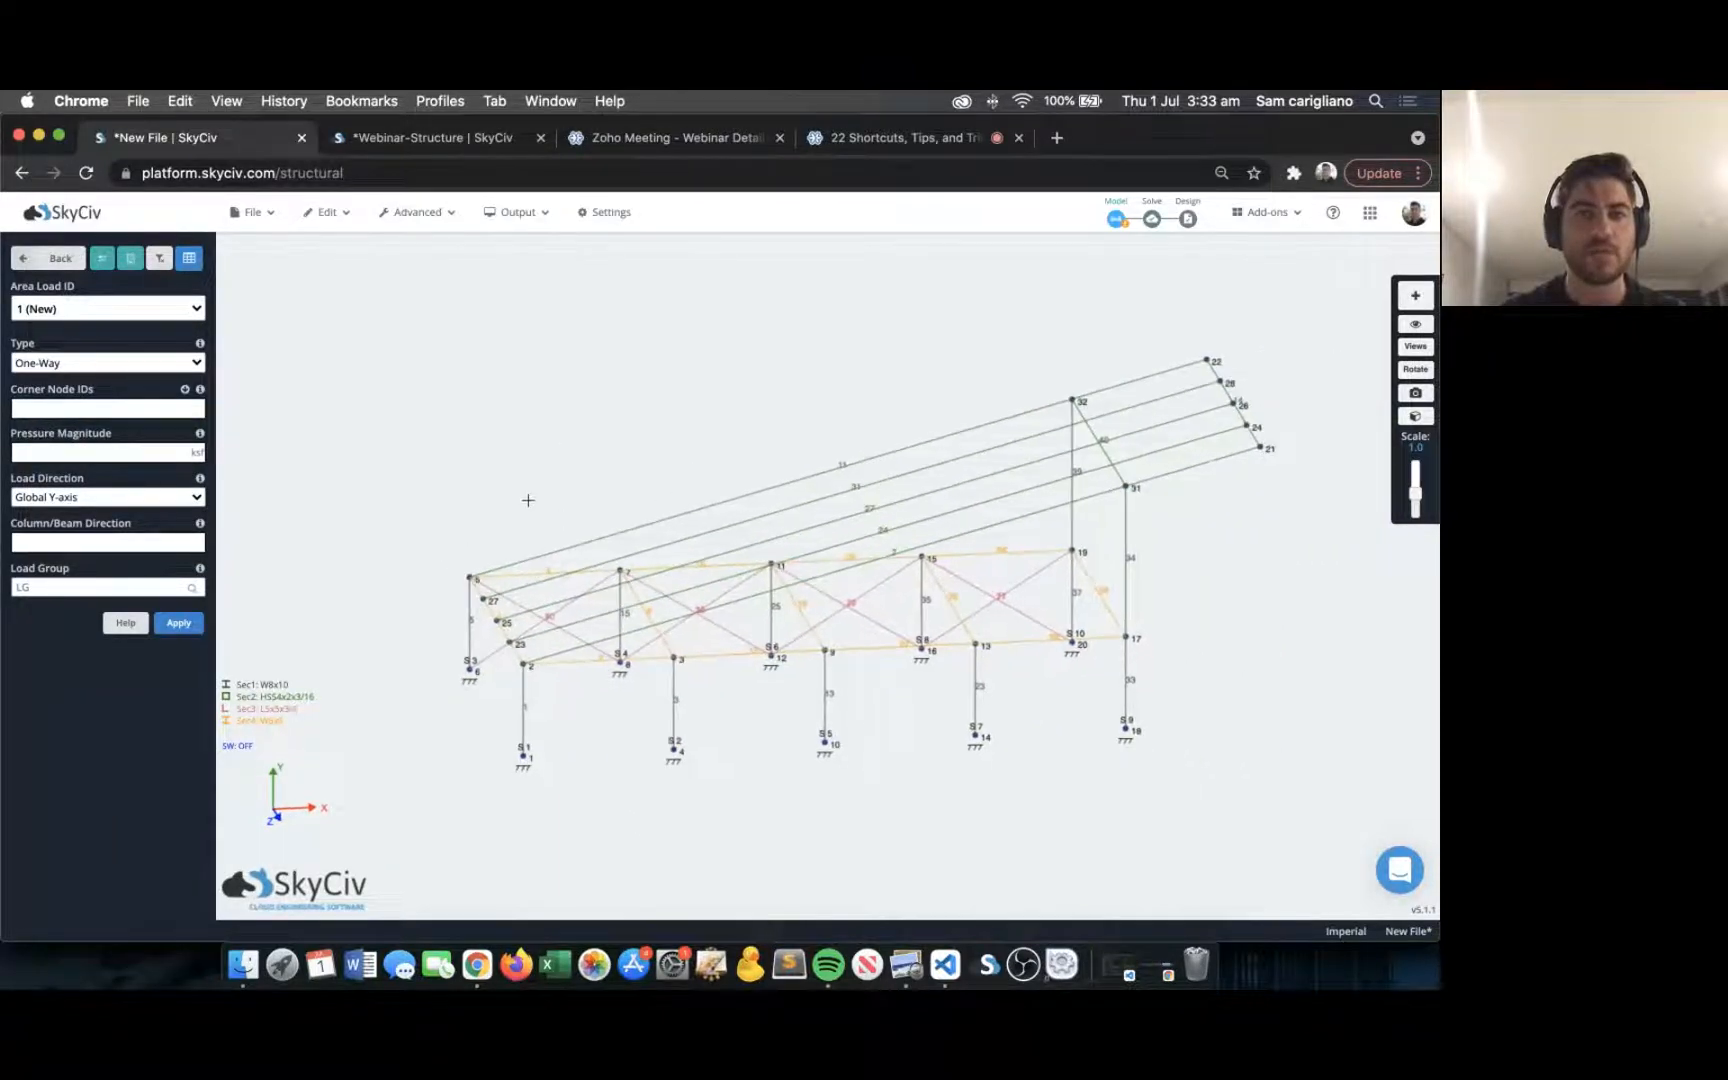
pyautogui.click(472, 577)
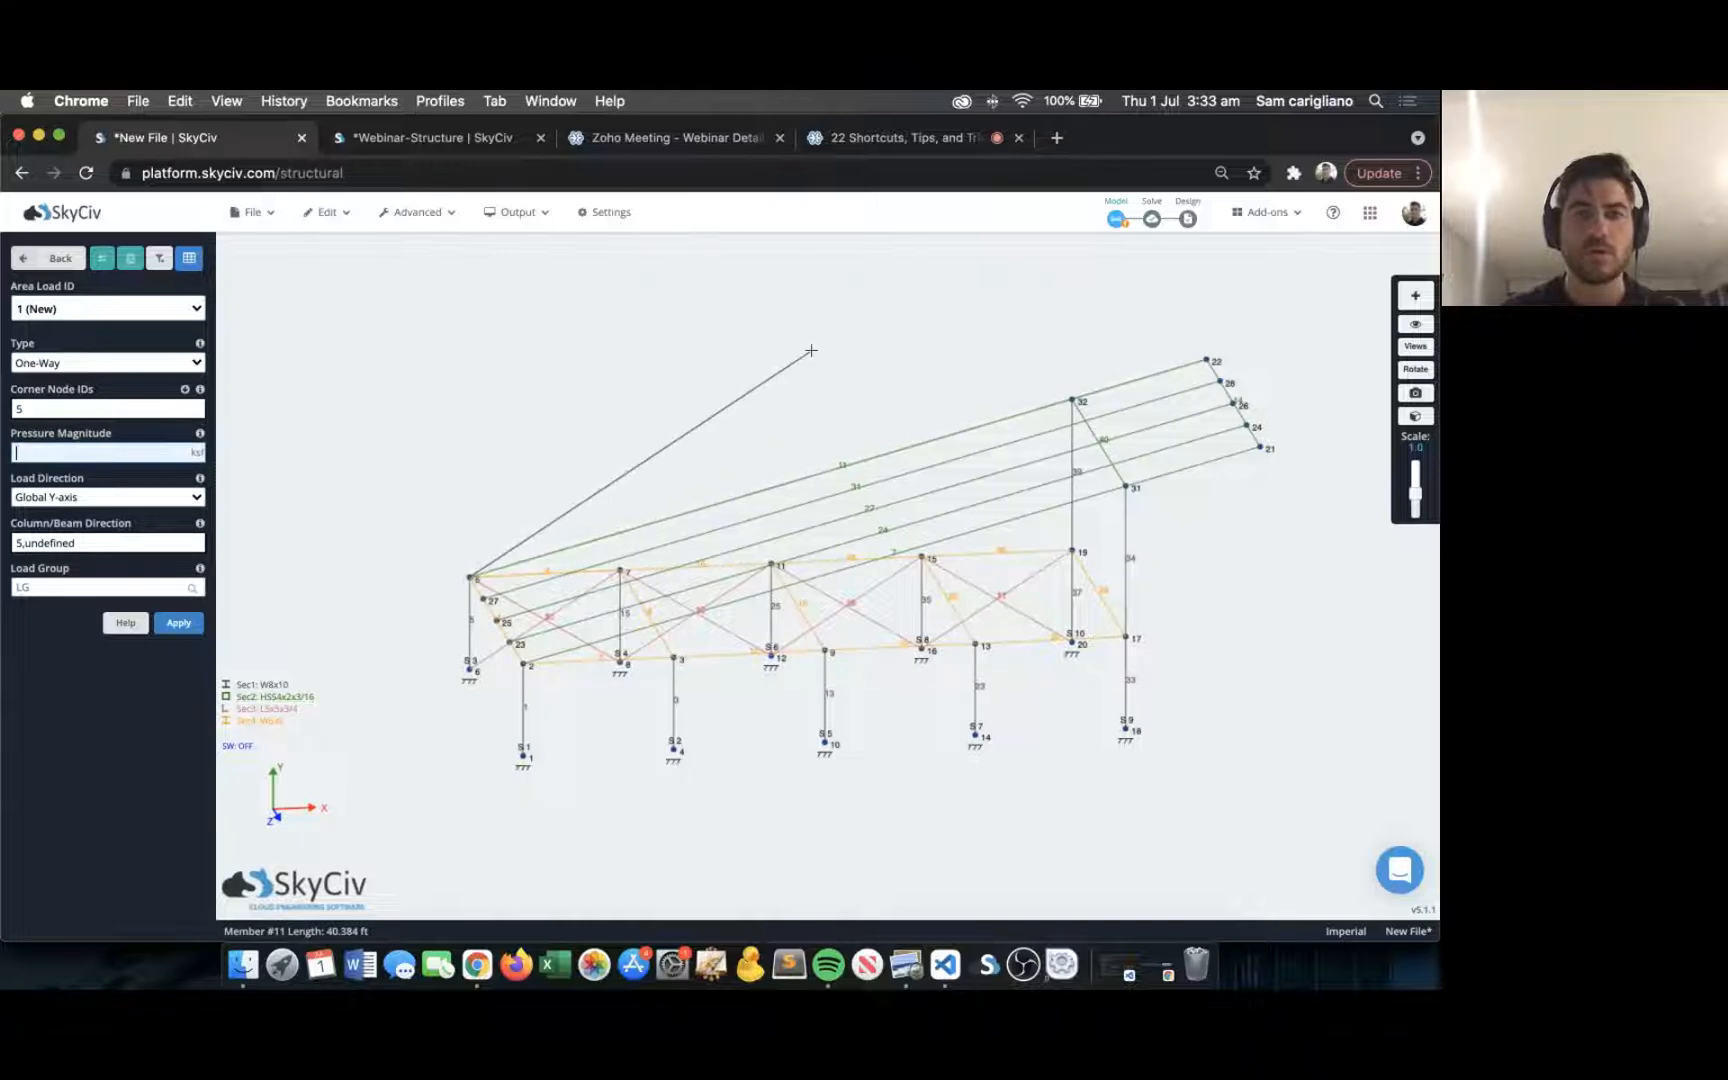
pyautogui.click(1208, 356)
pyautogui.click(1262, 448)
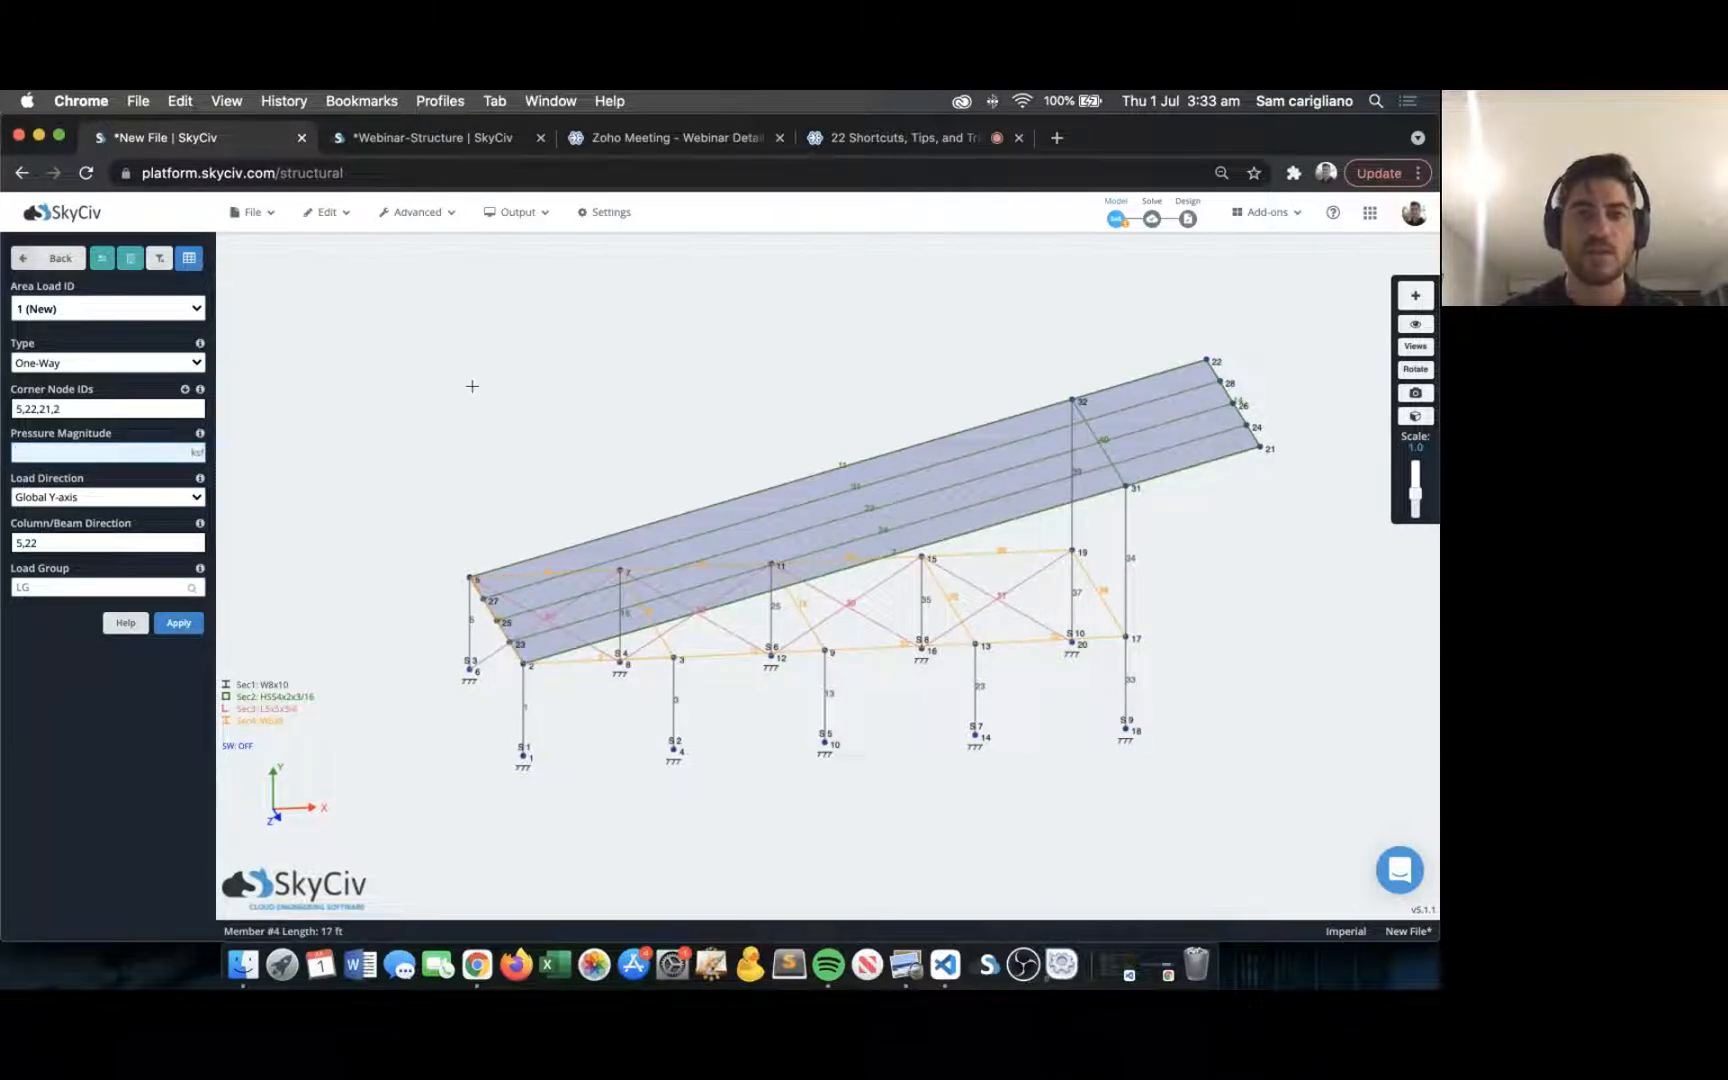
pyautogui.moveTo(472, 386); pyautogui.dragTo(509, 374)
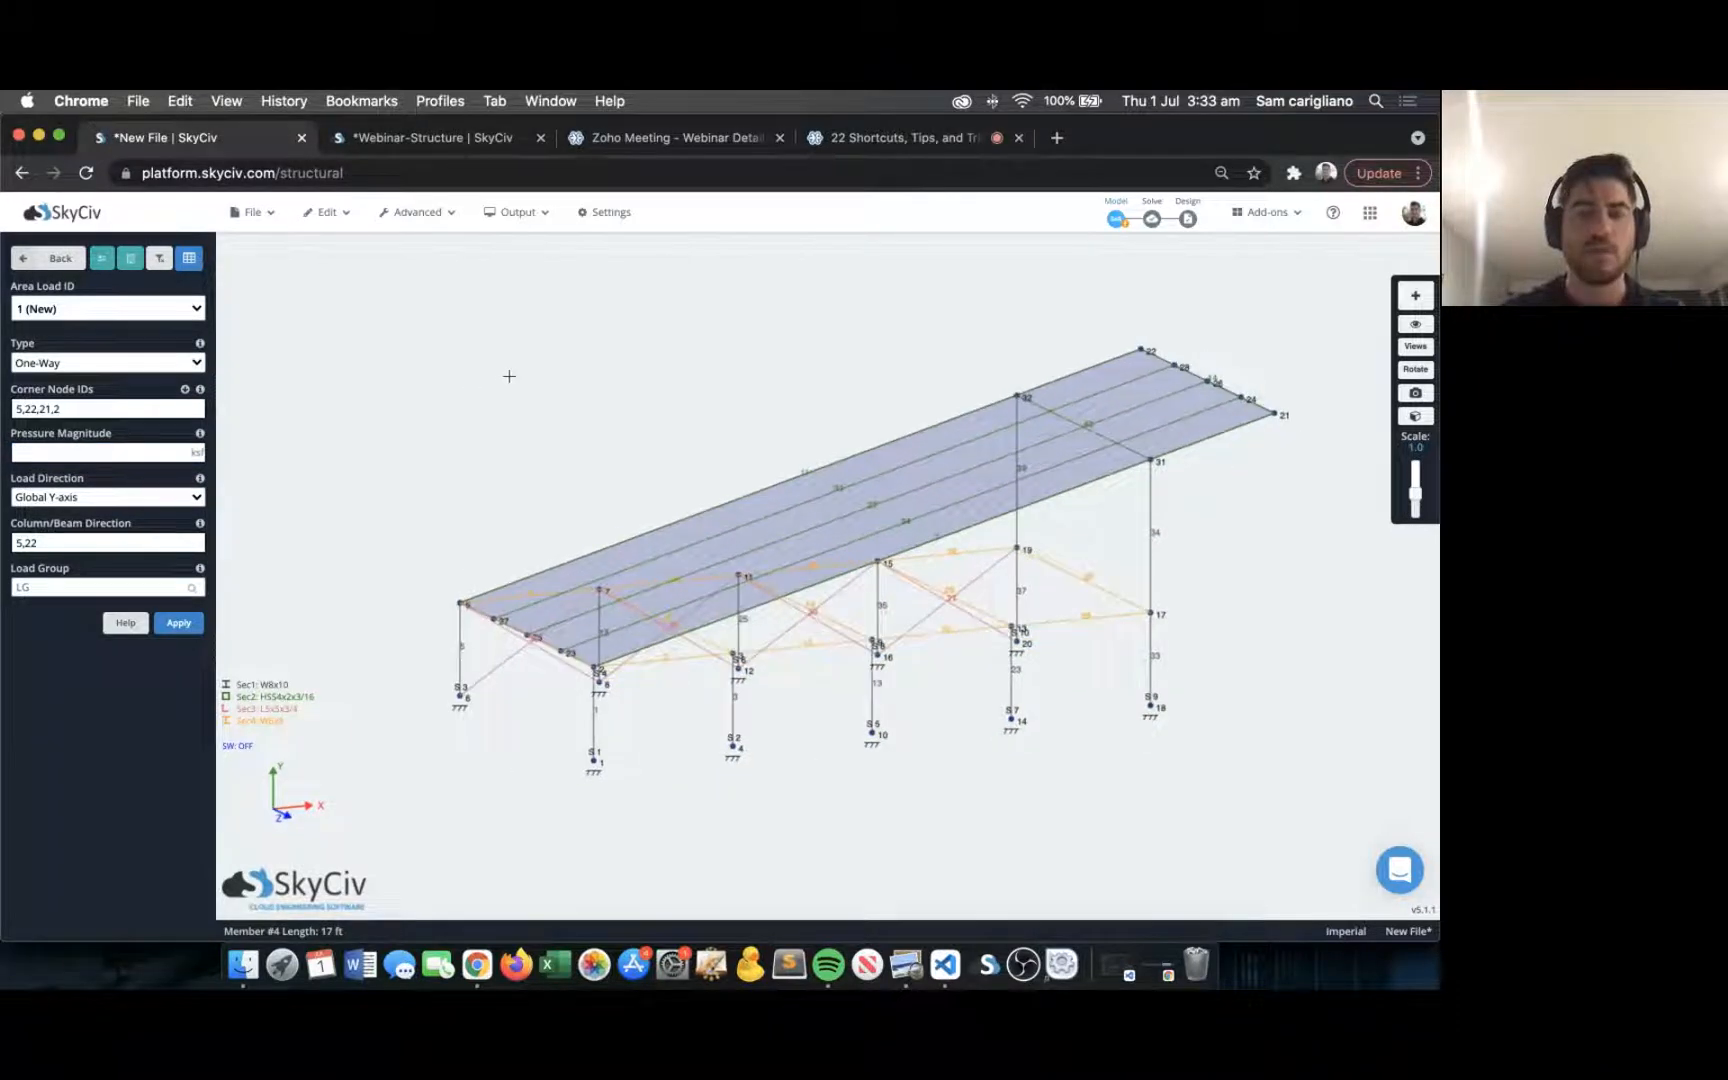
# Set the roof area load's pressure magnitude to -0.5 ksf in the Global Y-axis and apply it.
pyautogui.click(72, 450)
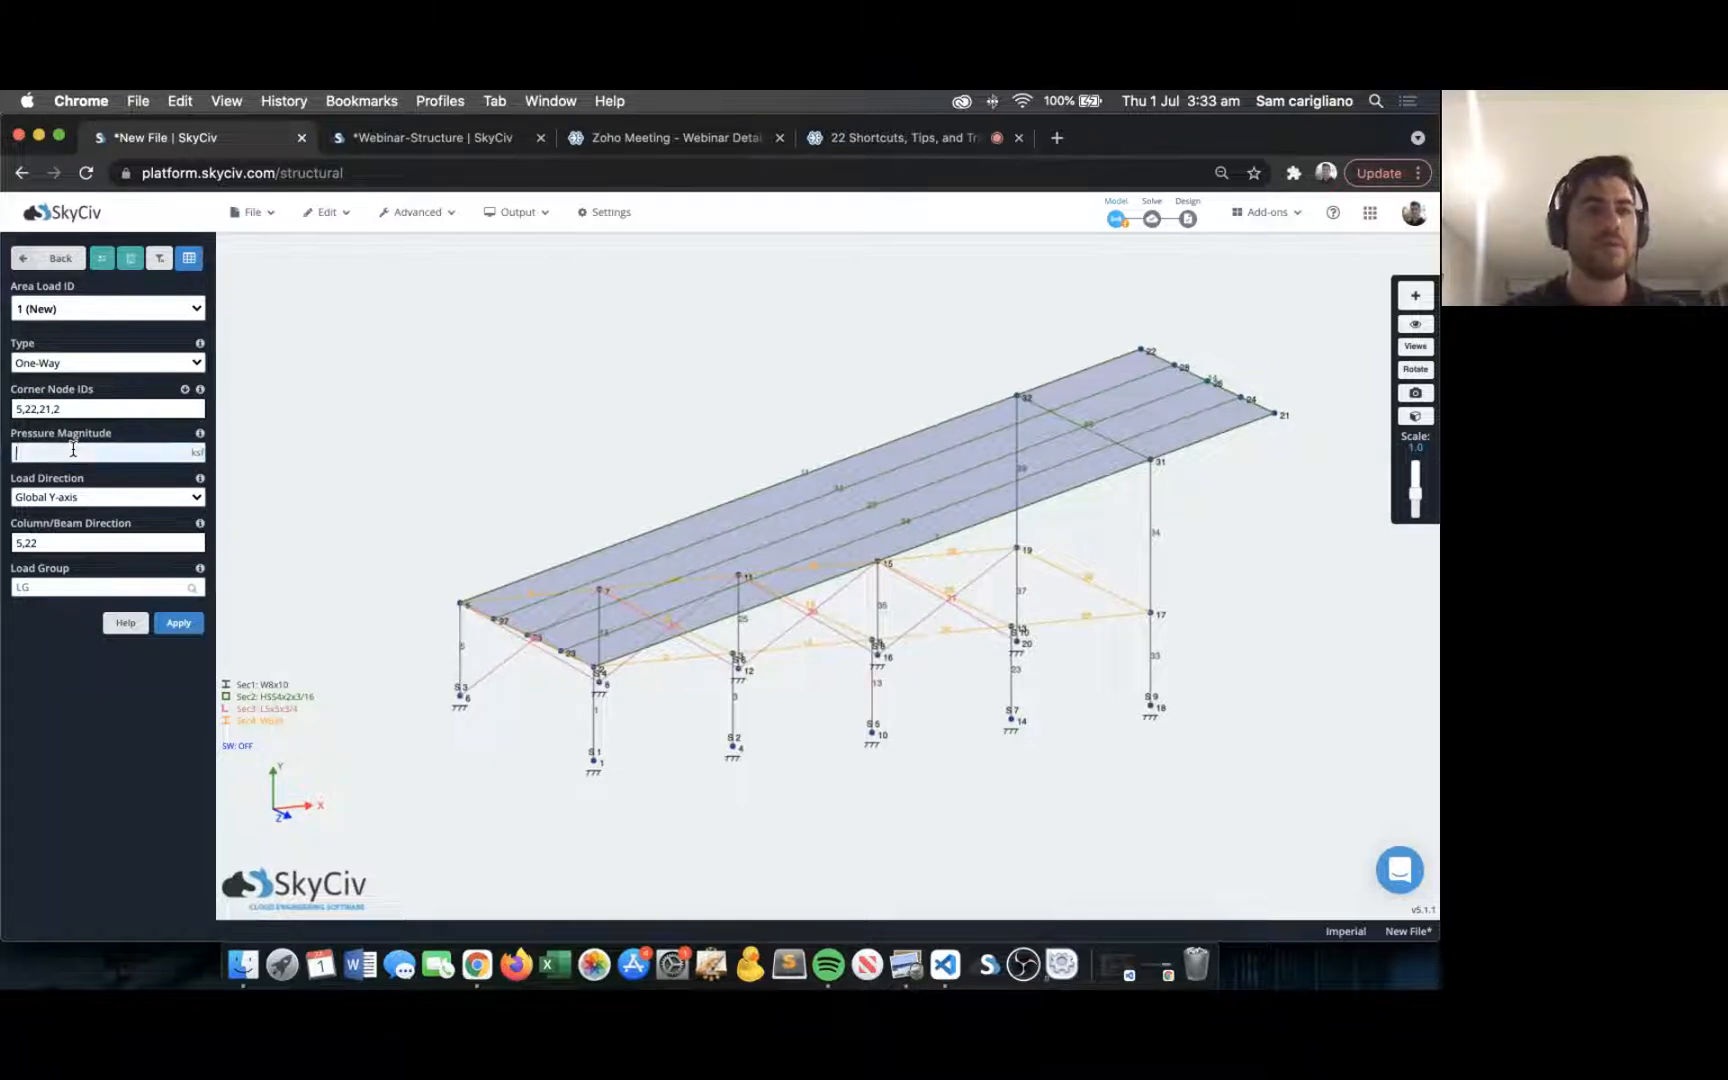
pyautogui.write('-0.5')
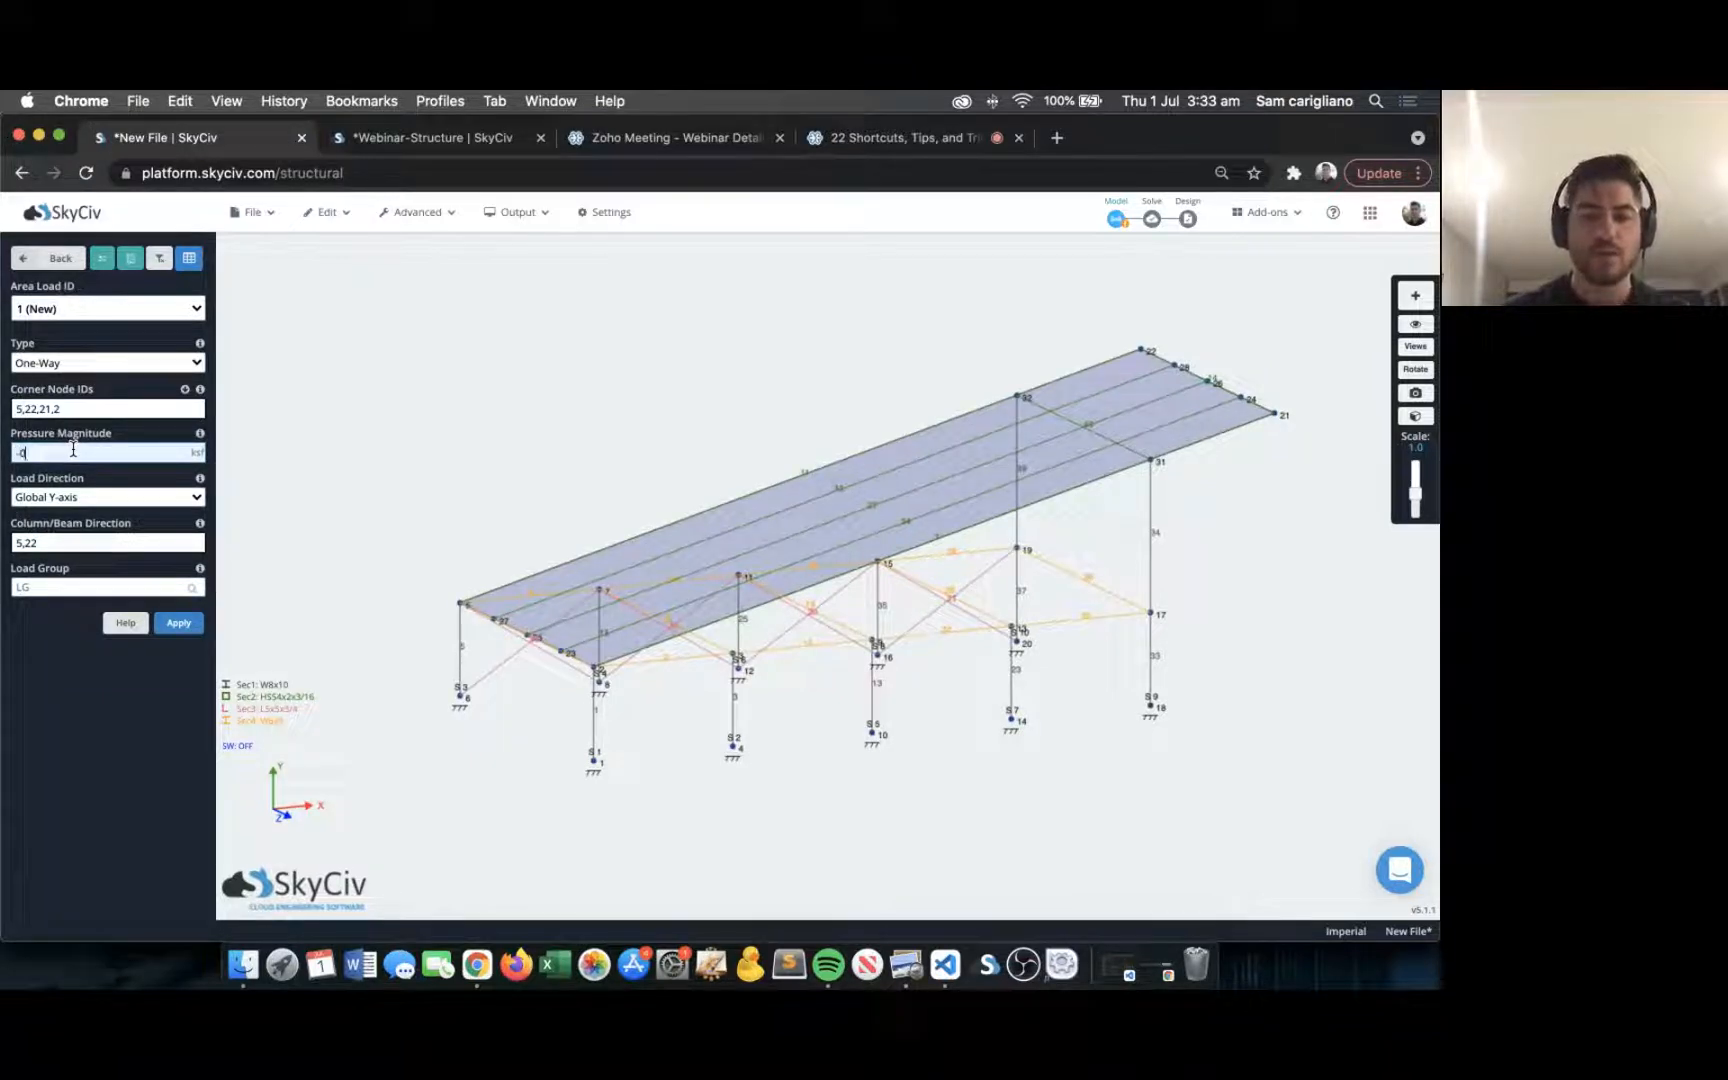
pyautogui.click(178, 623)
pyautogui.moveTo(533, 366); pyautogui.dragTo(551, 344)
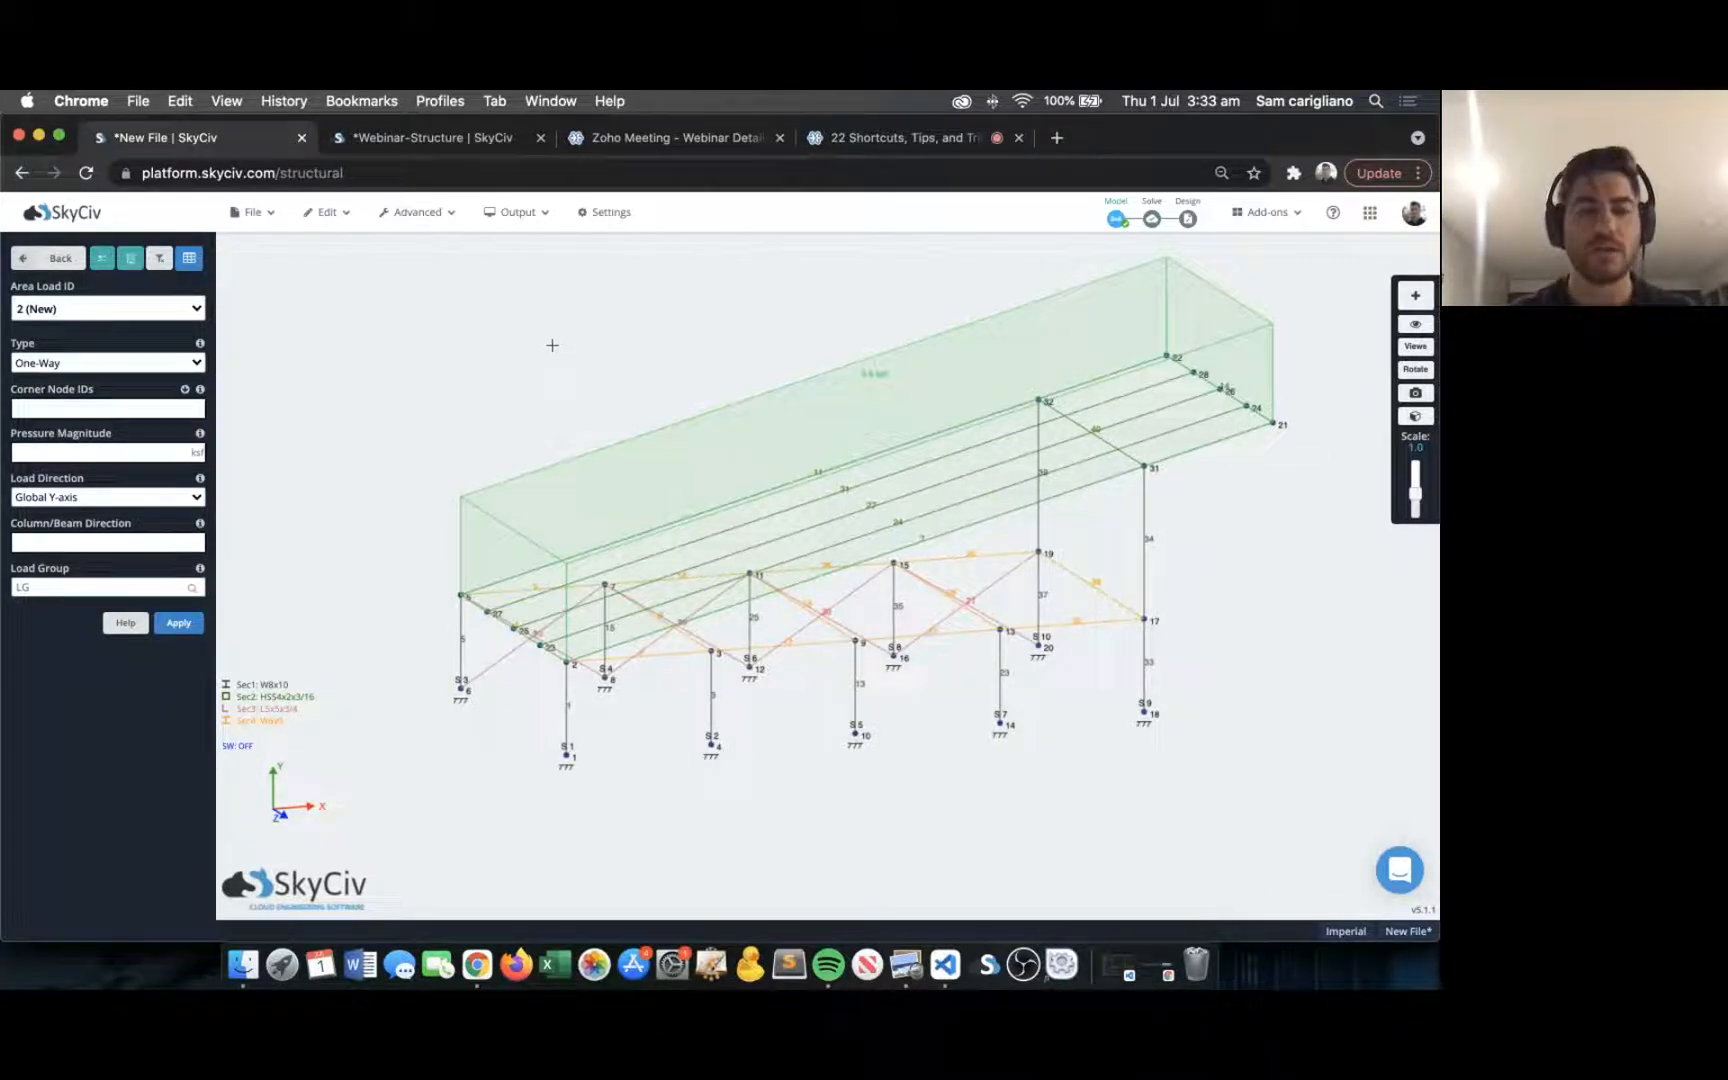
# Switch to the presentation, advance it to the Tip #18 slide, and return to the SkyCiv model.
pyautogui.hotkey('ctrl', 'Right')
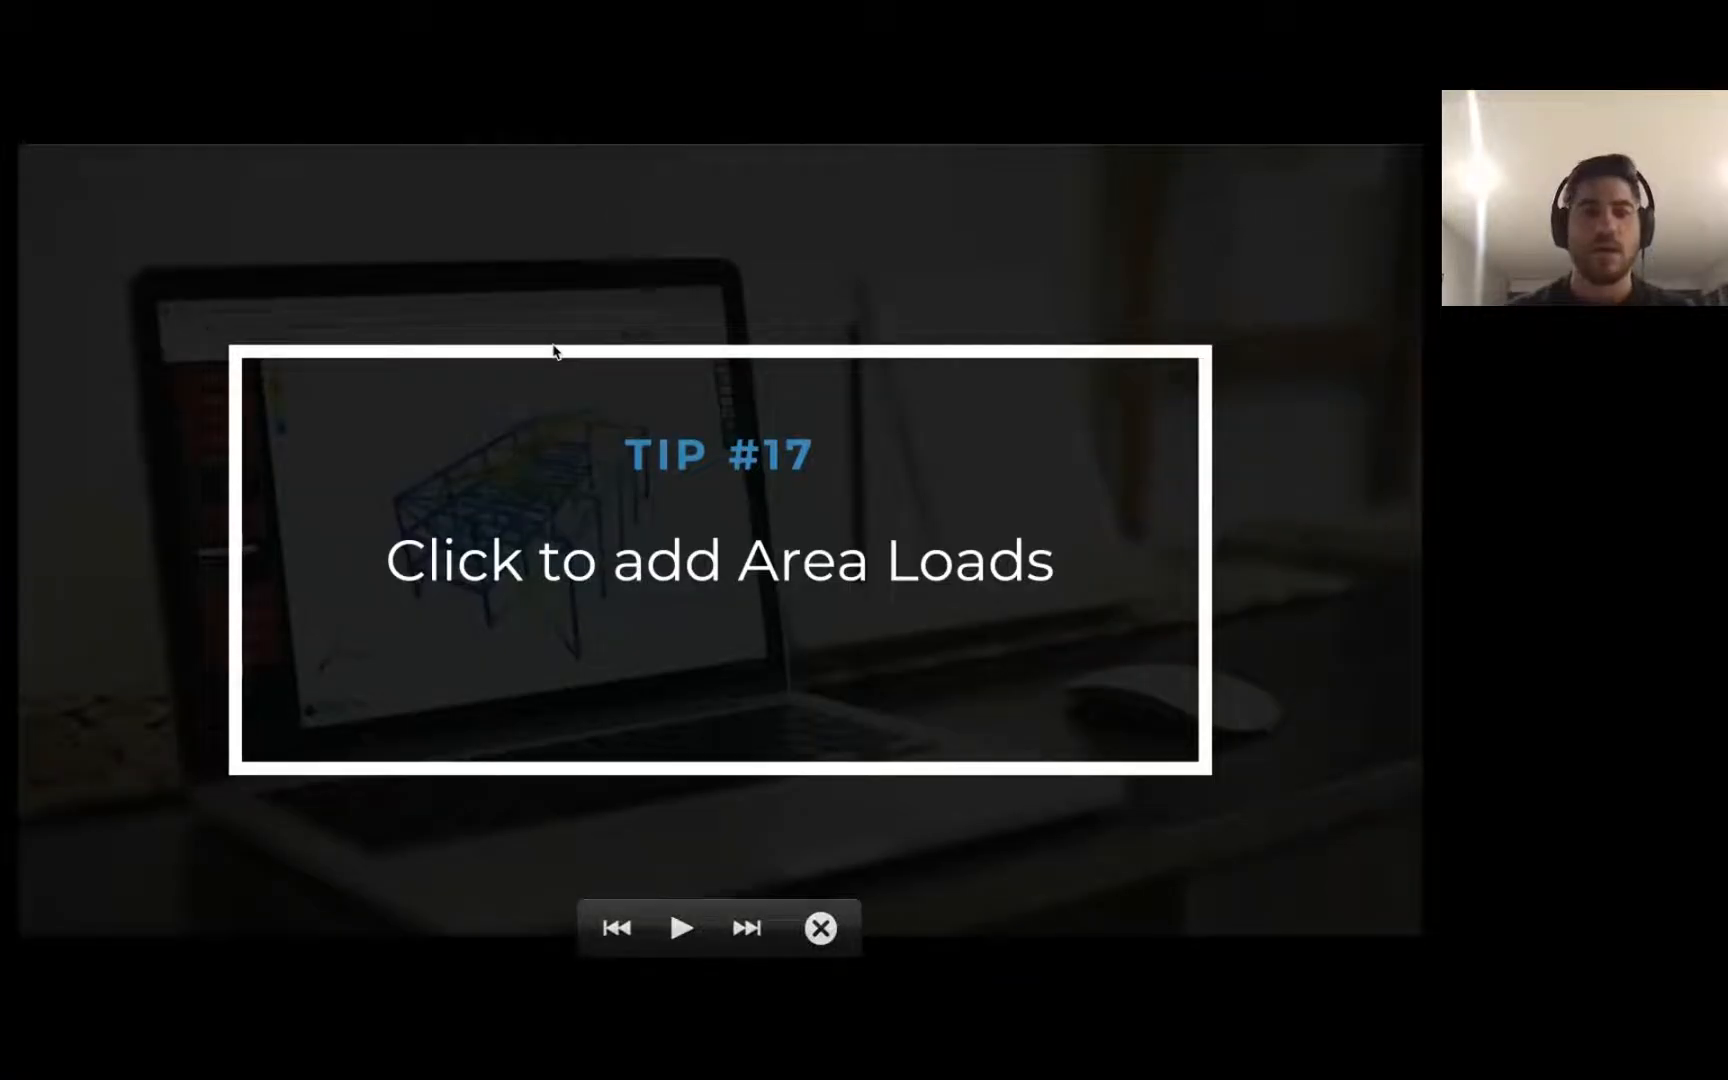
pyautogui.press('Right')
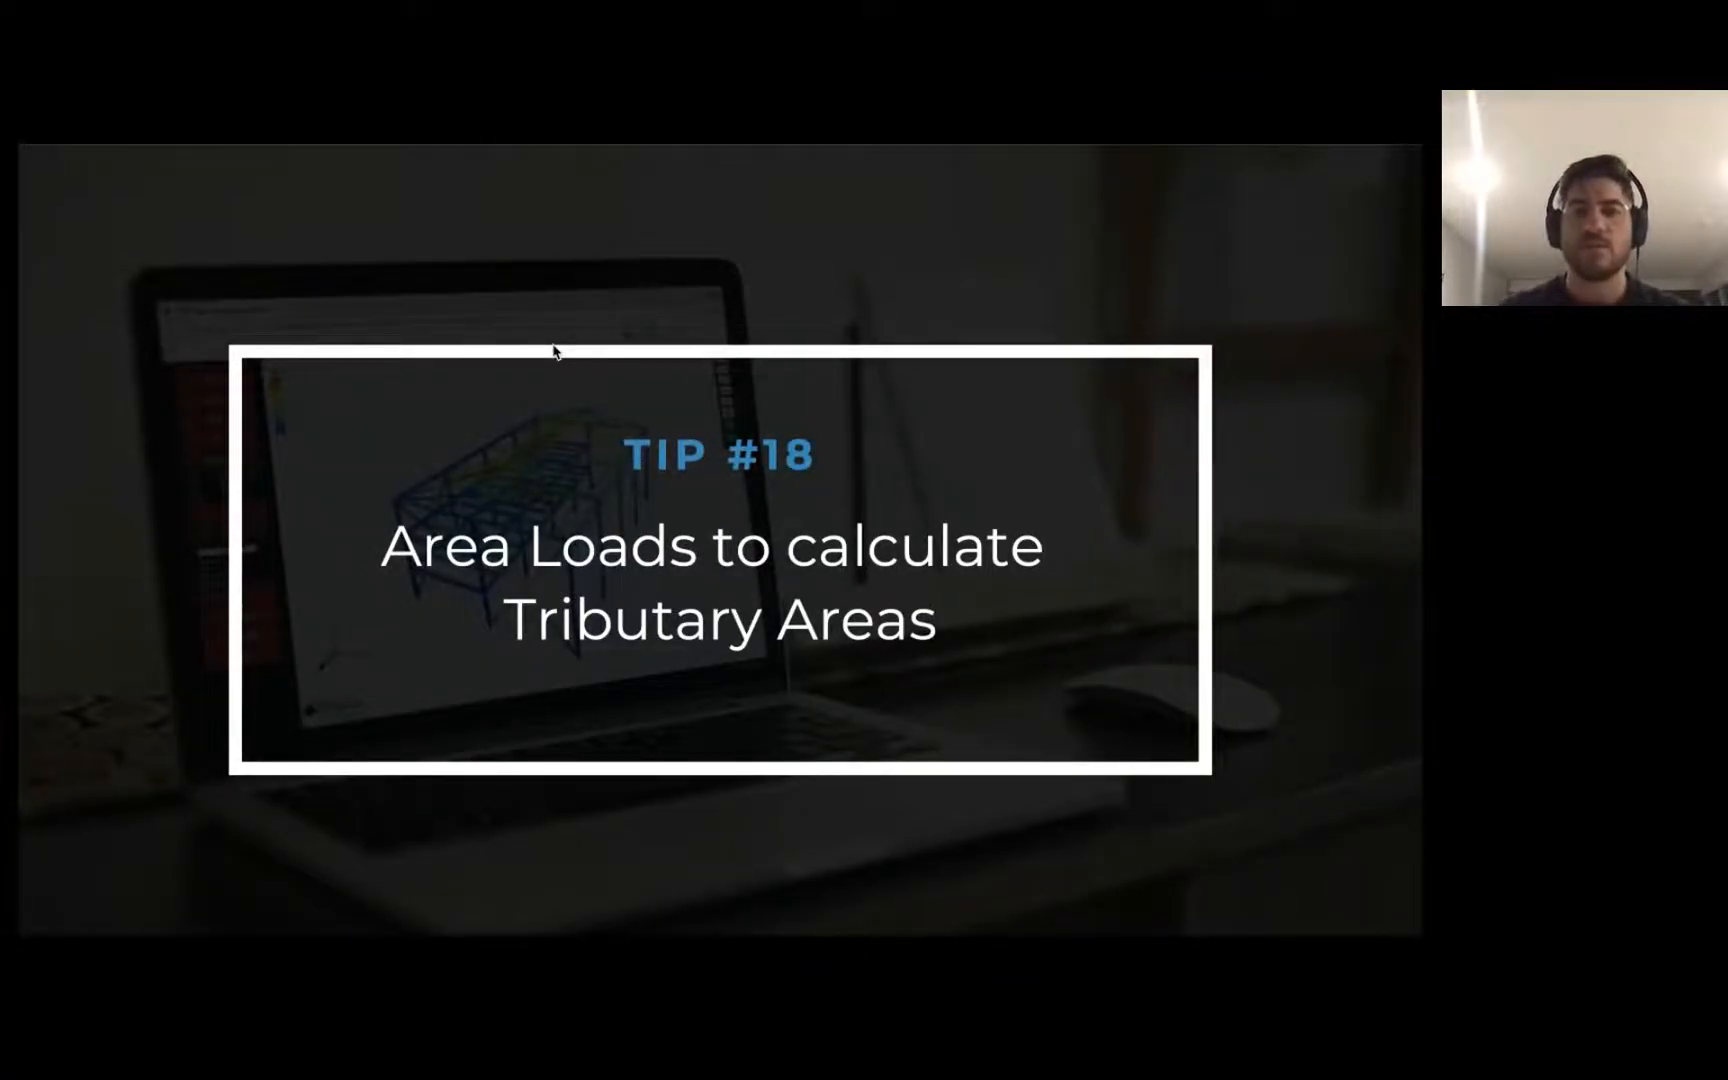
pyautogui.hotkey('ctrl', 'Left')
# Turn on the display of equivalent area loads so the roof load is shown as distributed loads on the members.
pyautogui.moveTo(478, 343); pyautogui.dragTo(723, 335)
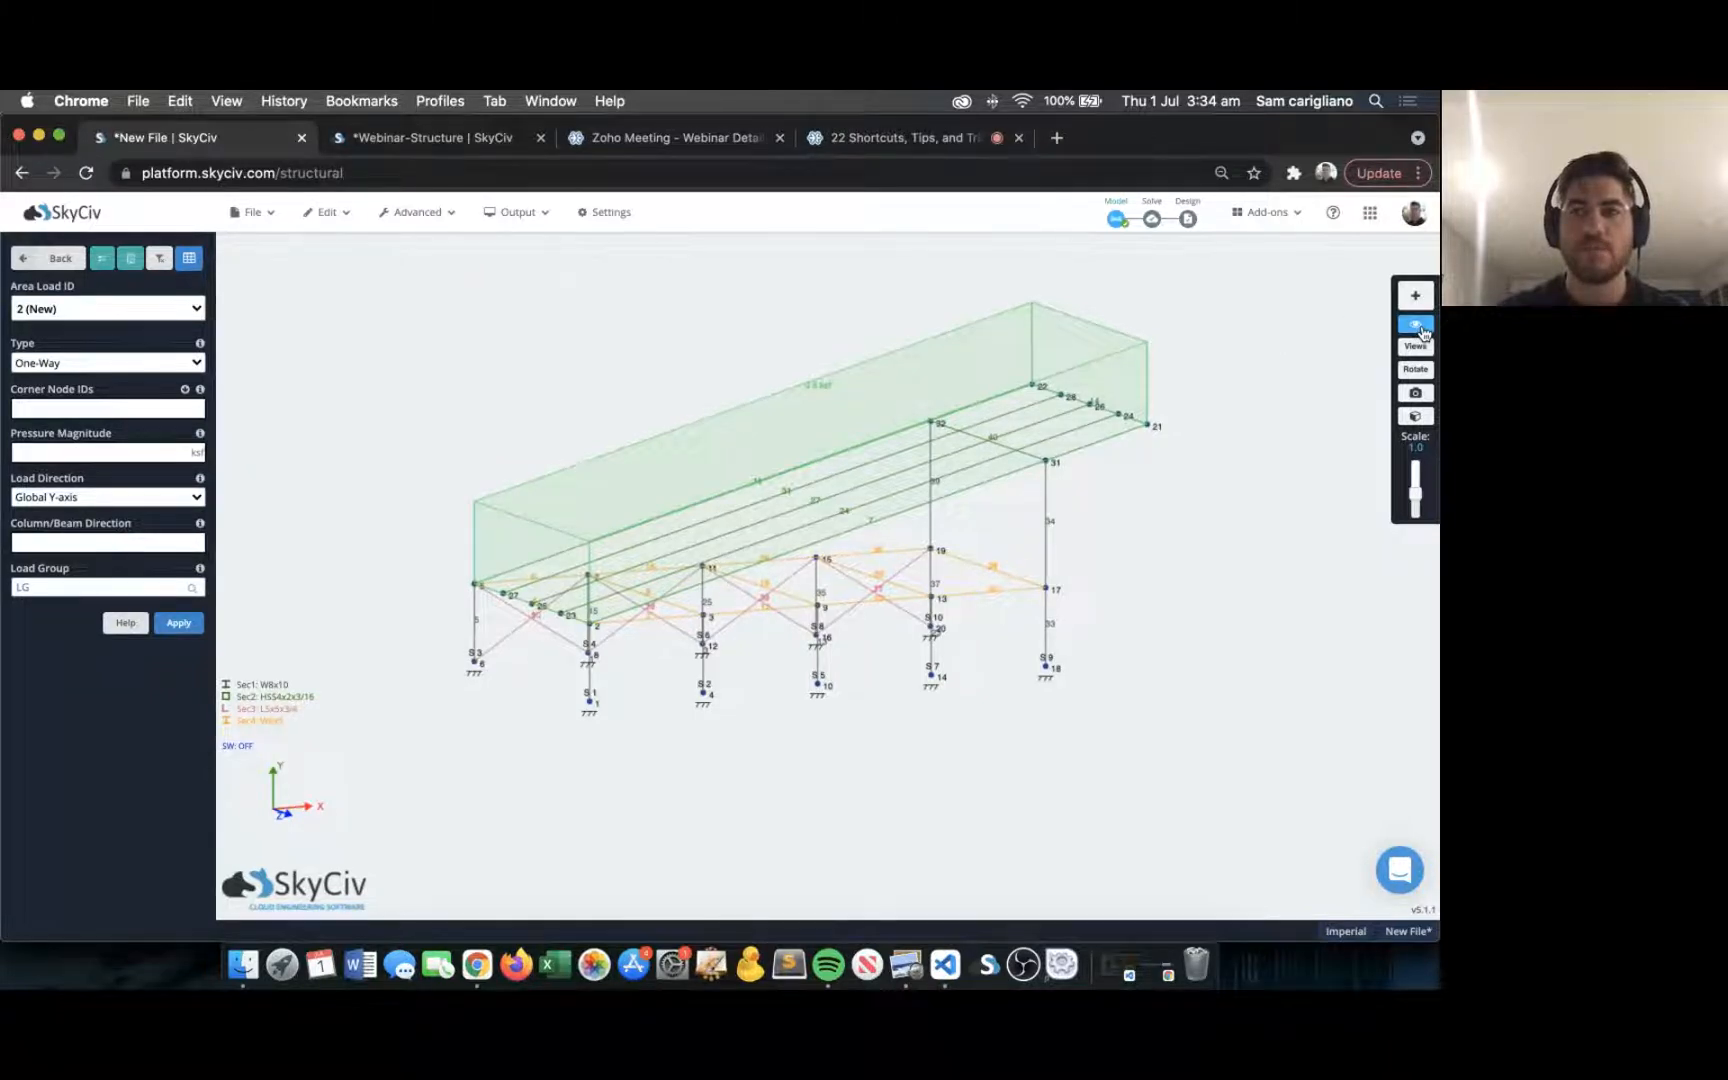
pyautogui.click(1421, 330)
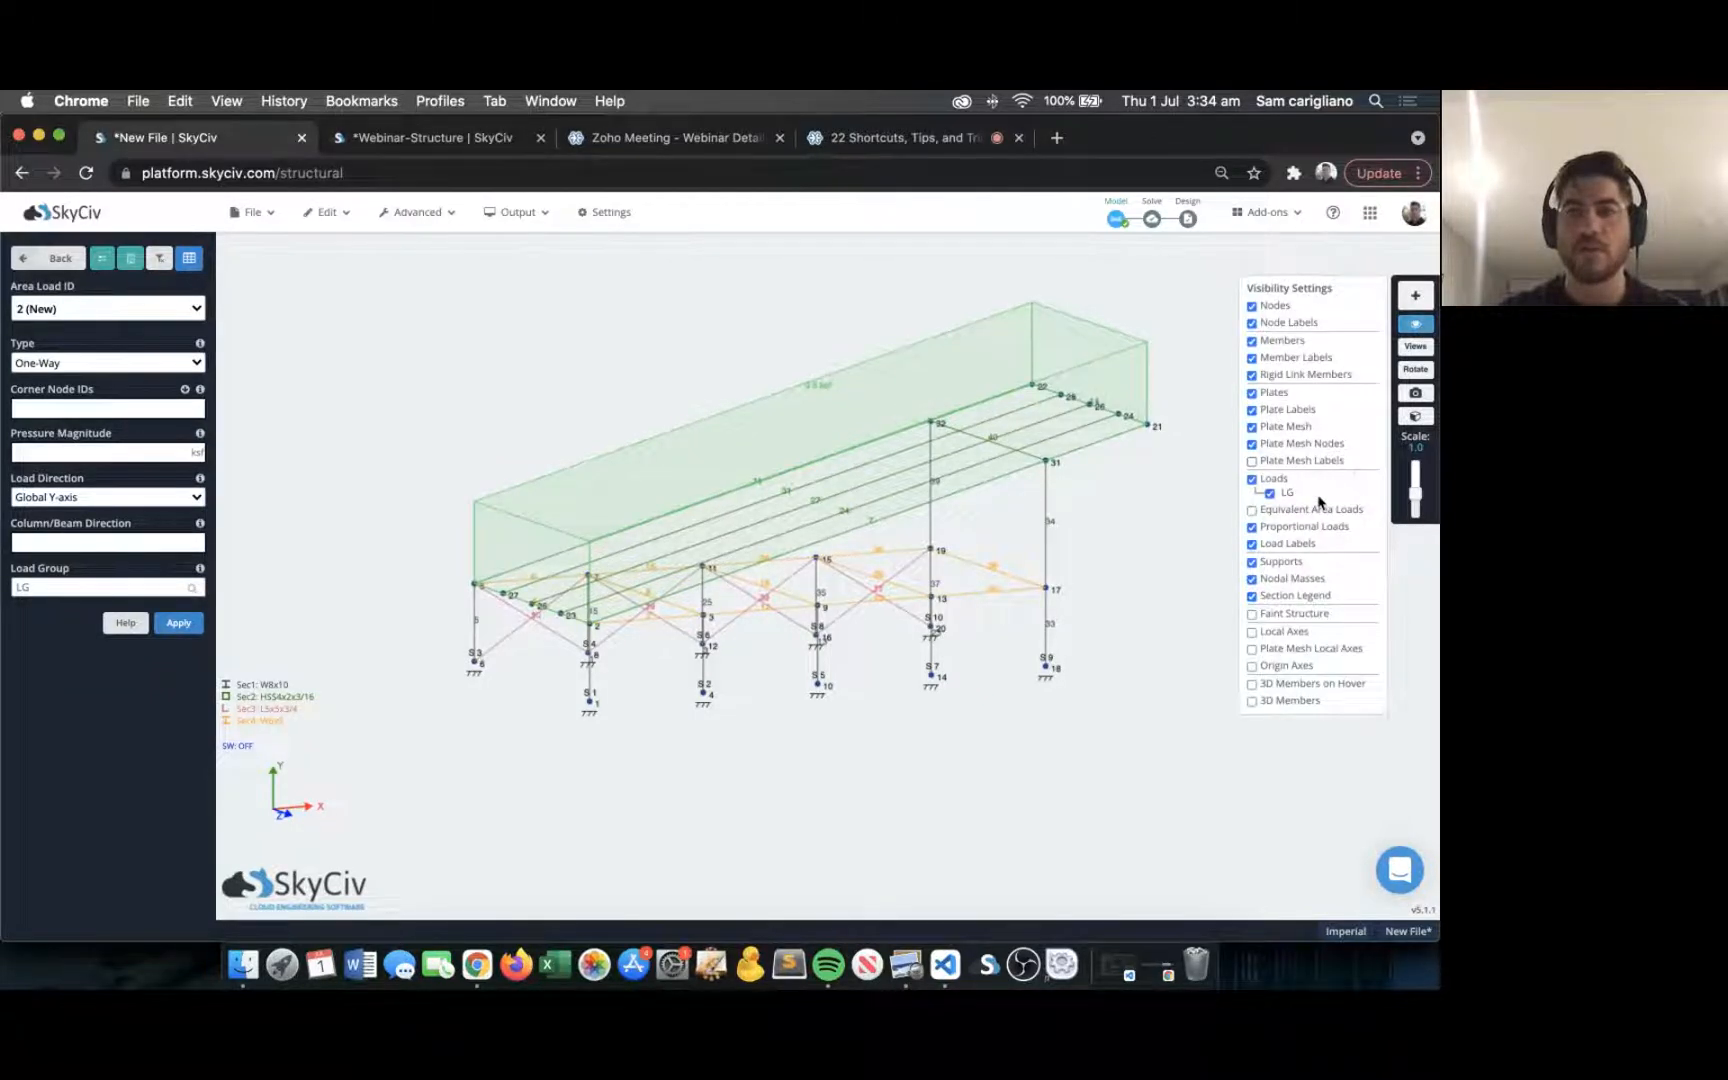
pyautogui.click(1296, 511)
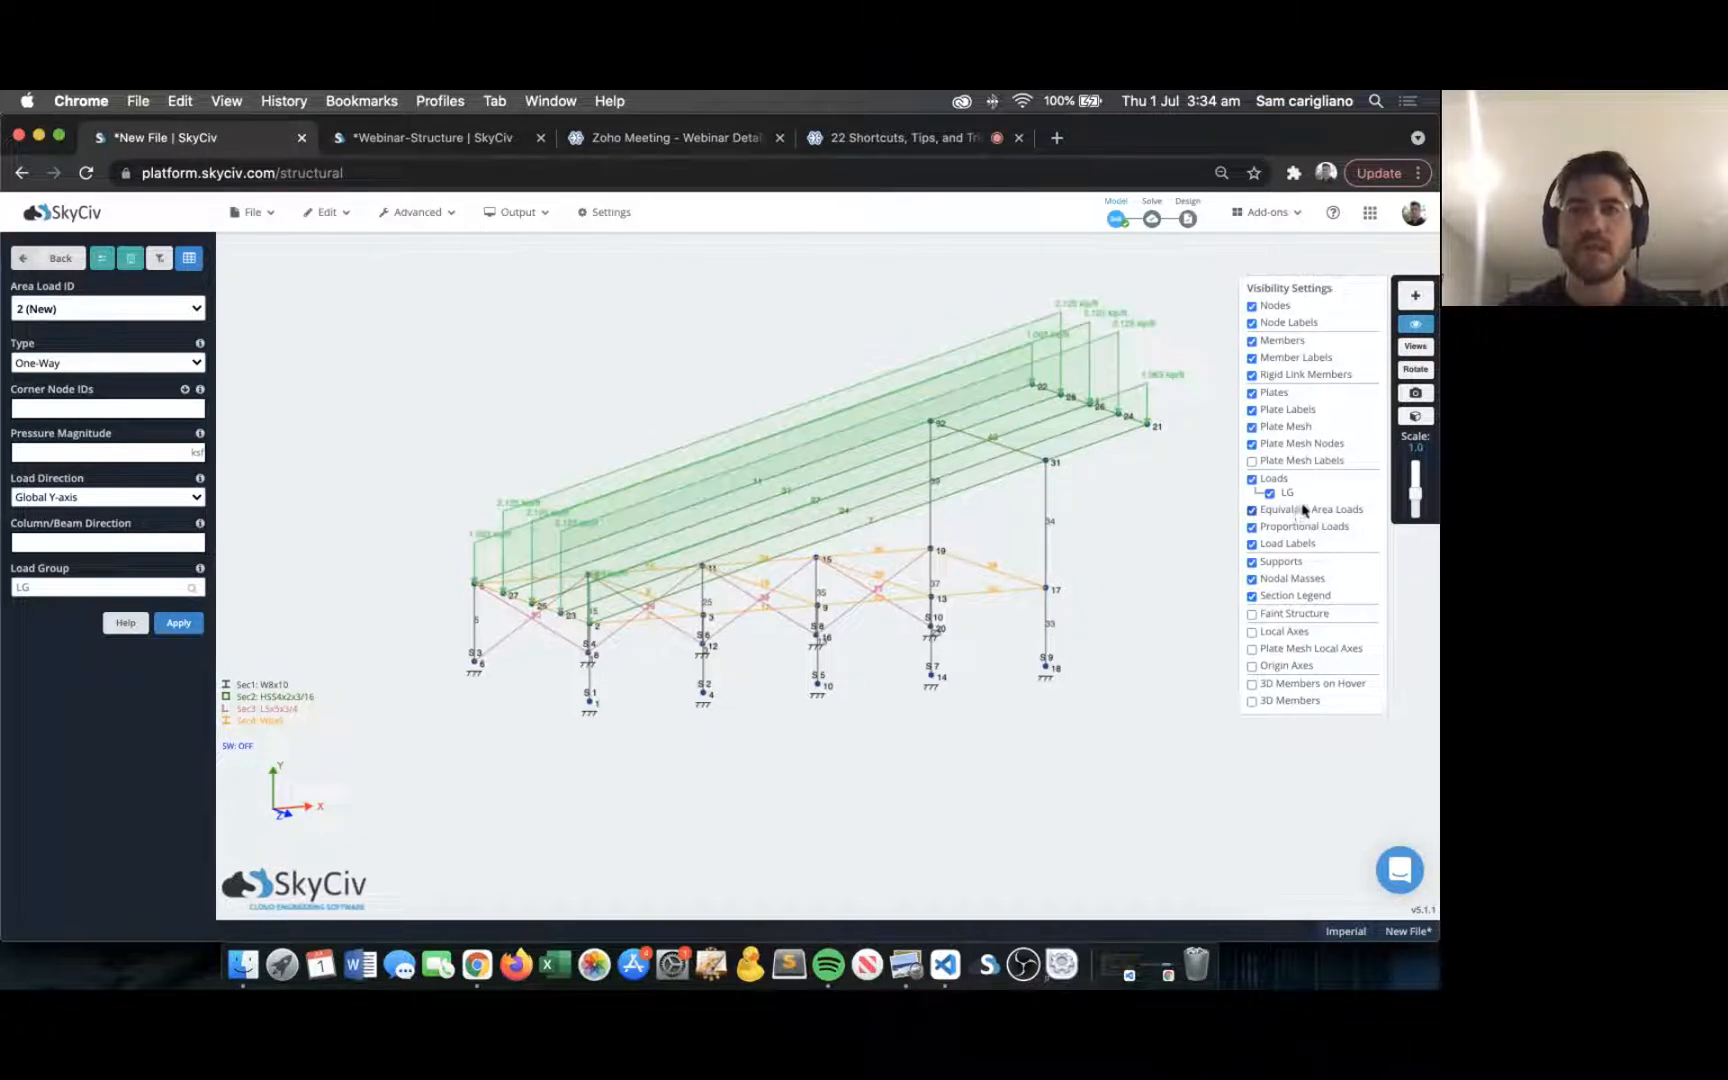
pyautogui.click(1412, 326)
pyautogui.moveTo(748, 324)
pyautogui.mouseDown()
pyautogui.moveTo(801, 316)
pyautogui.moveTo(756, 320)
pyautogui.mouseUp()
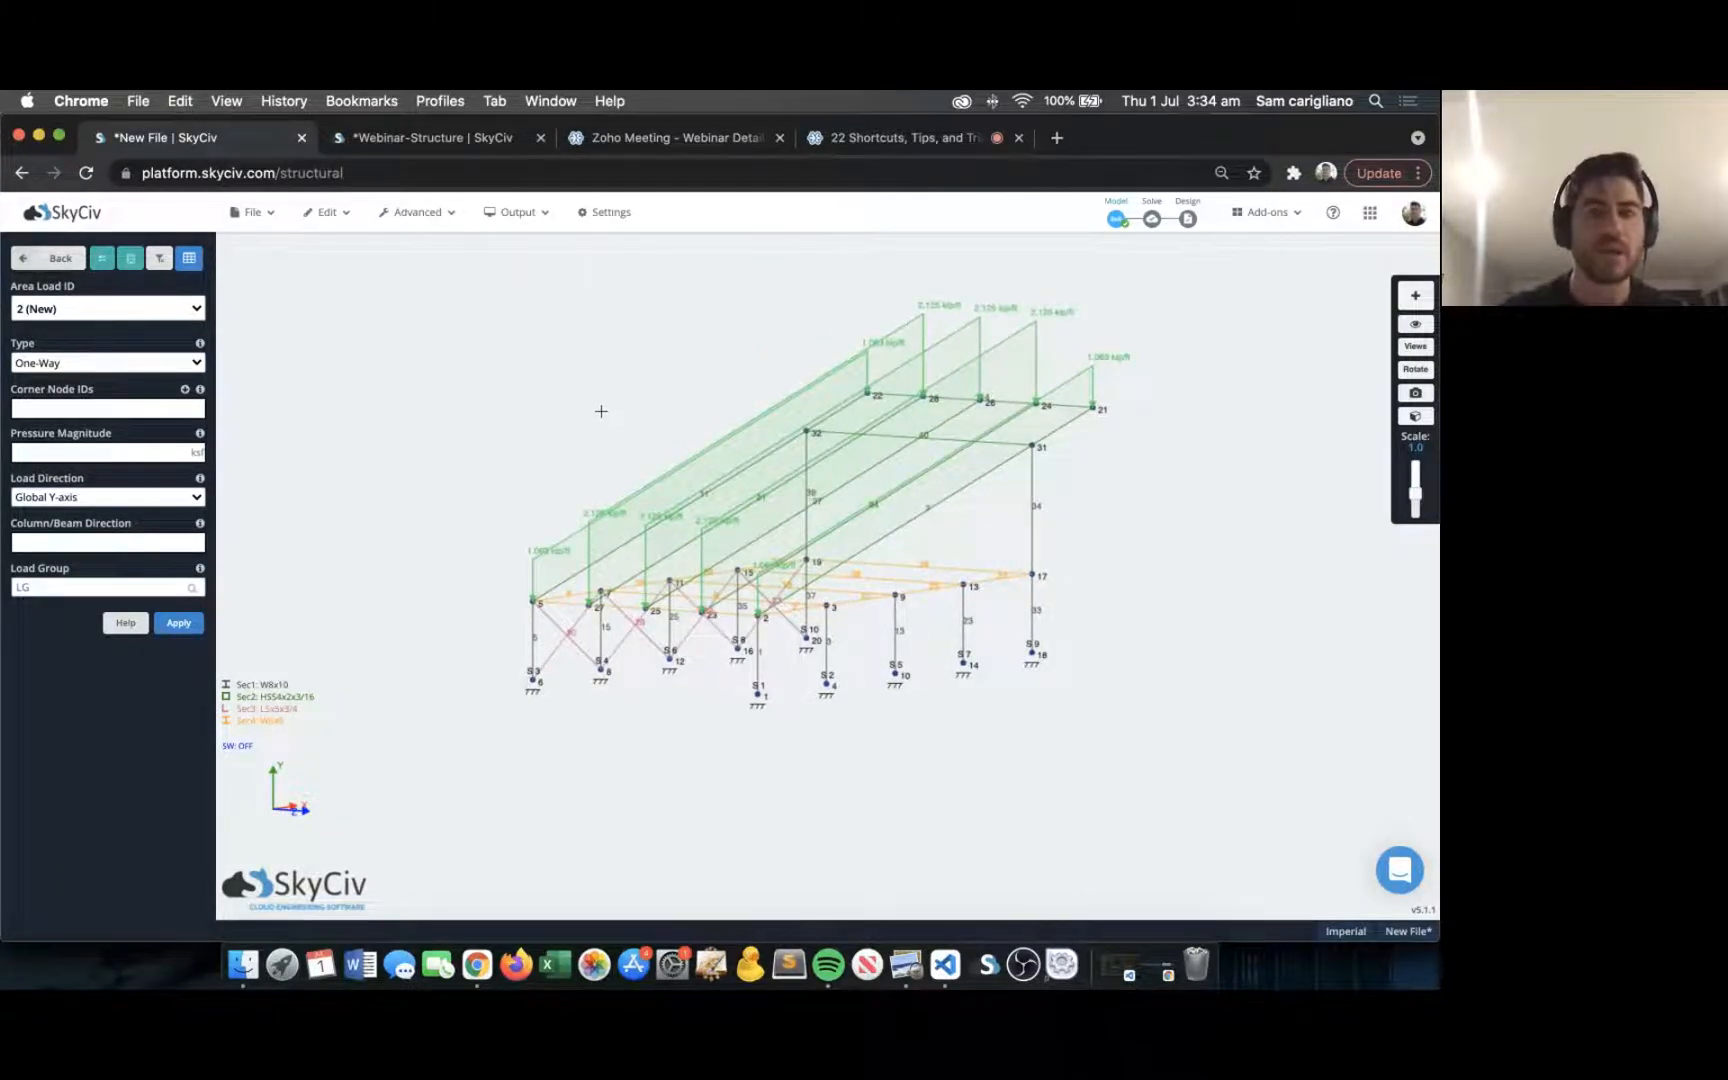
# Select the roof area load and review its area-times-pressure comparison against the sum of equivalent distributed loads.
pyautogui.scroll(2, 601, 411)
pyautogui.moveTo(641, 393); pyautogui.dragTo(627, 393)
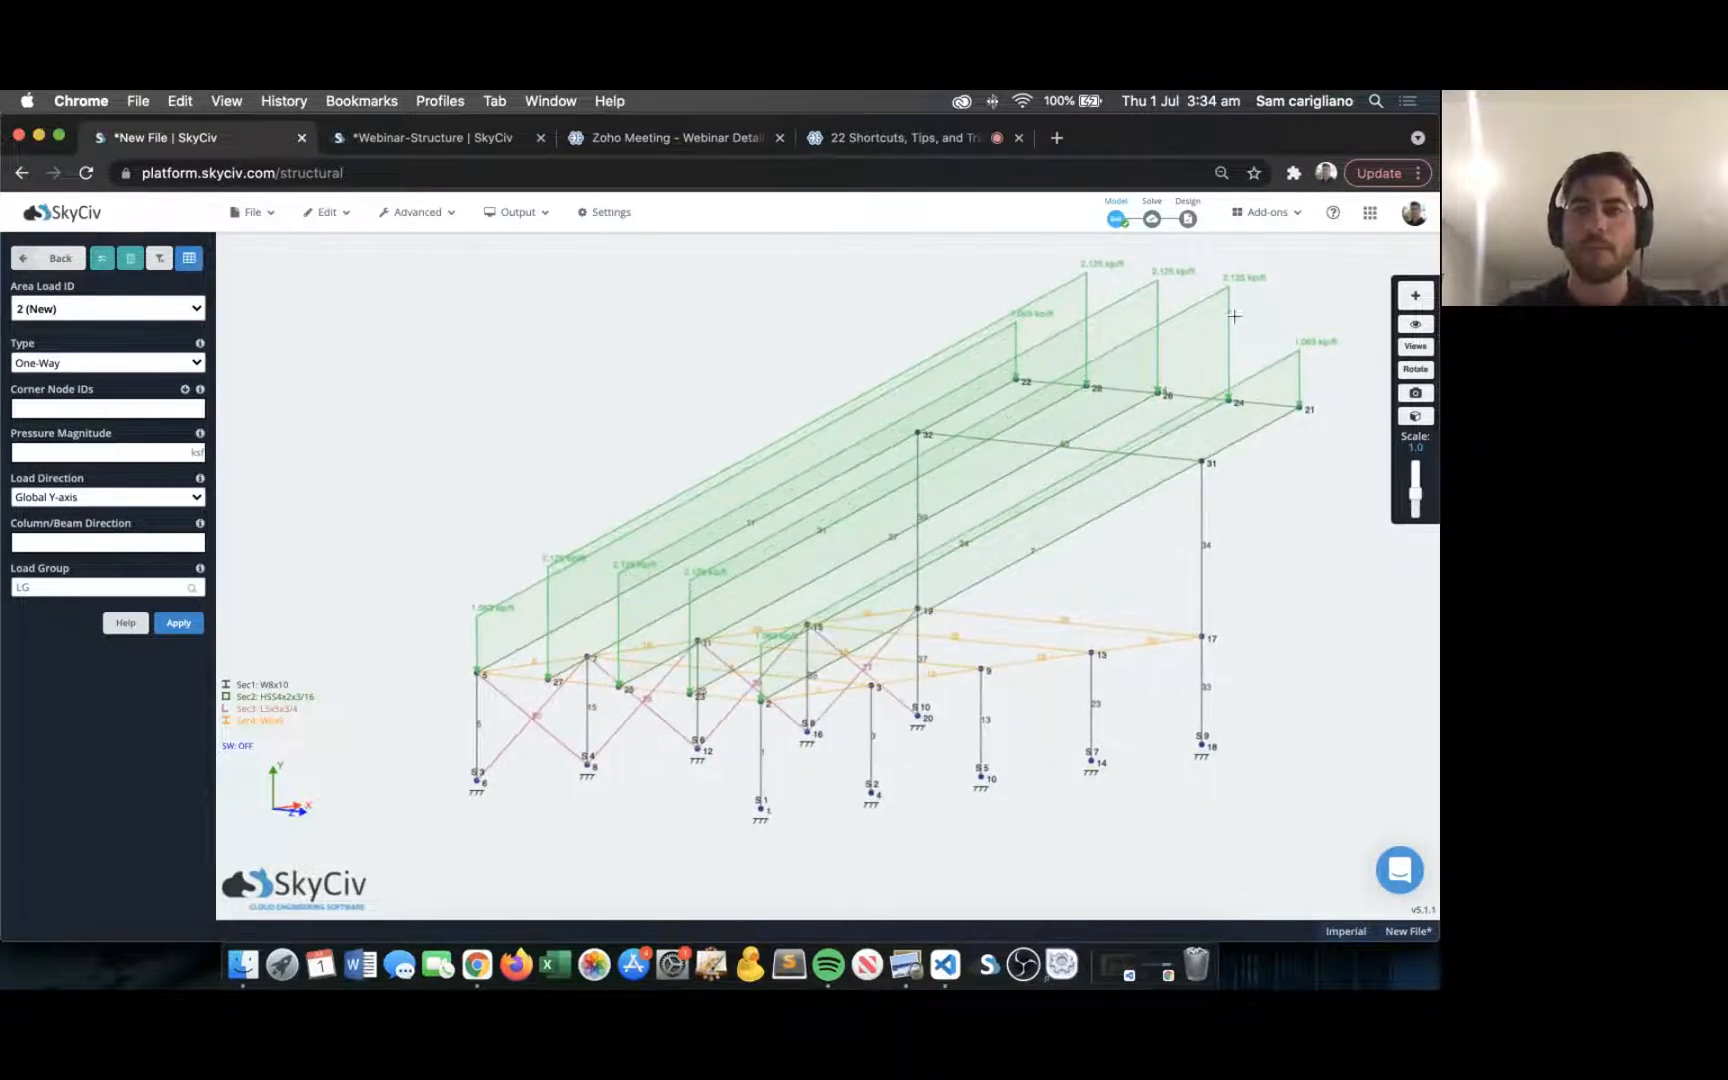
pyautogui.click(1060, 315)
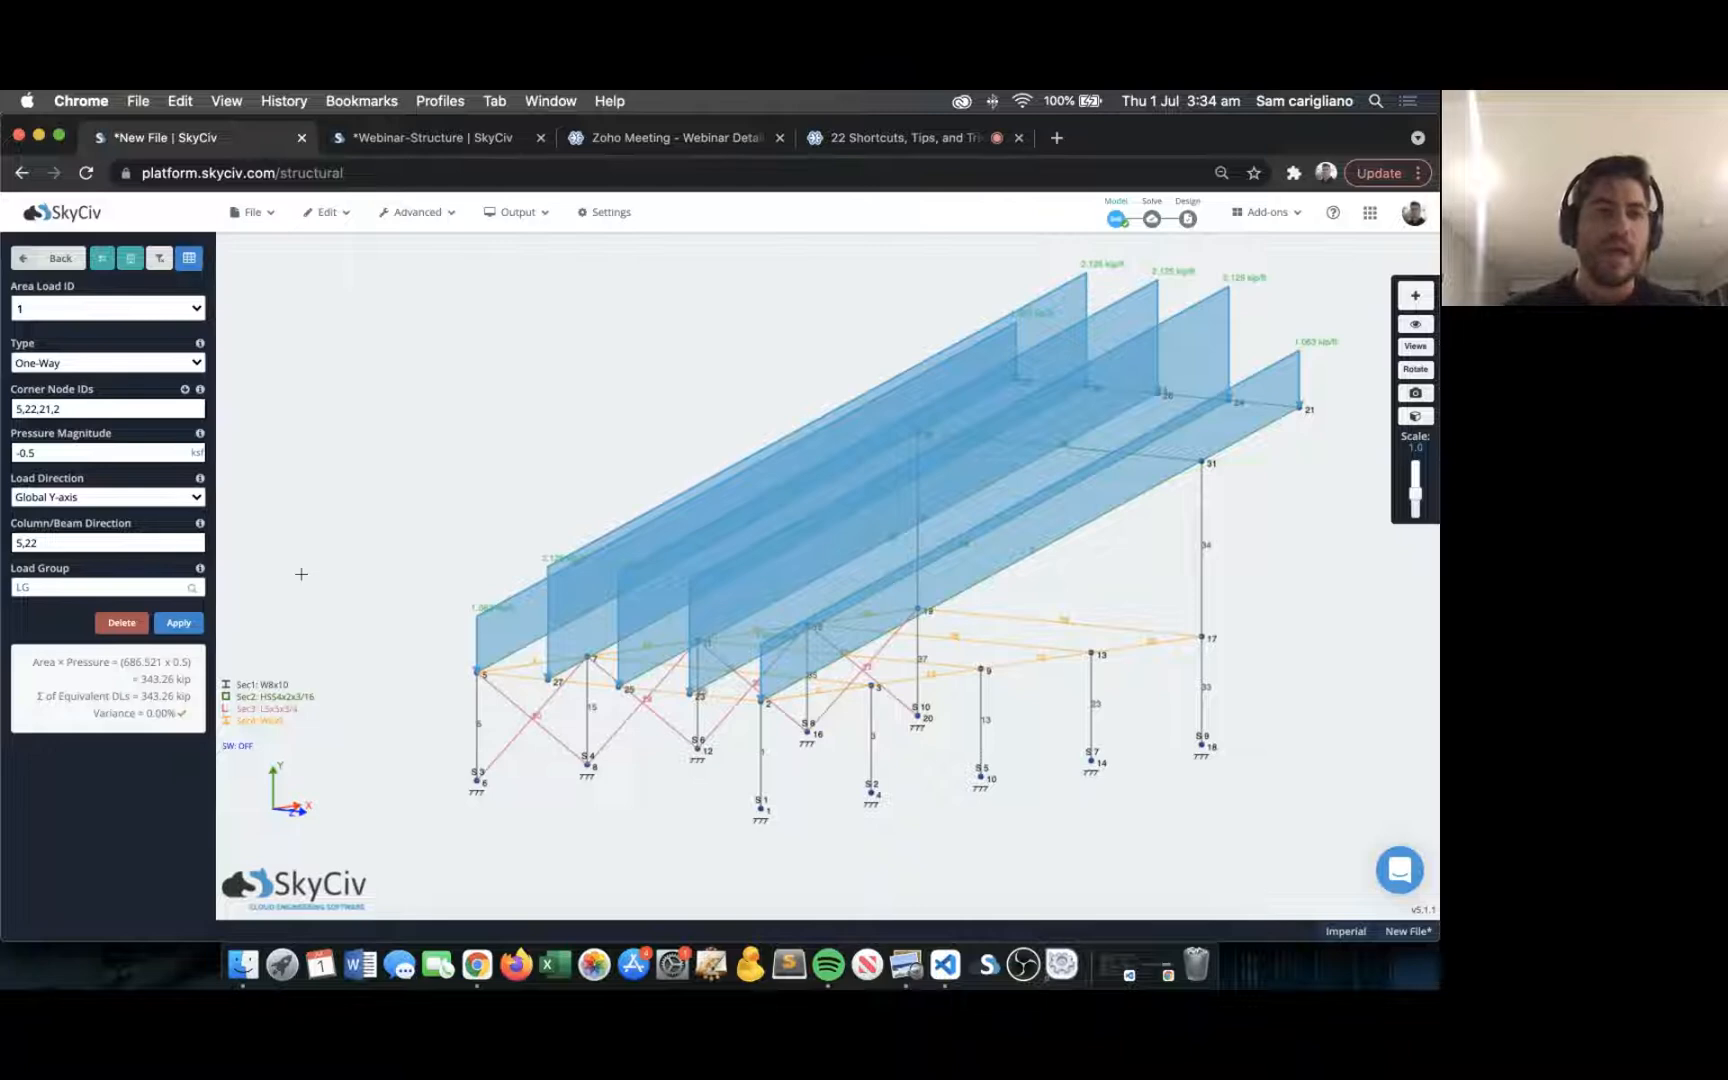
pyautogui.moveTo(120, 712)
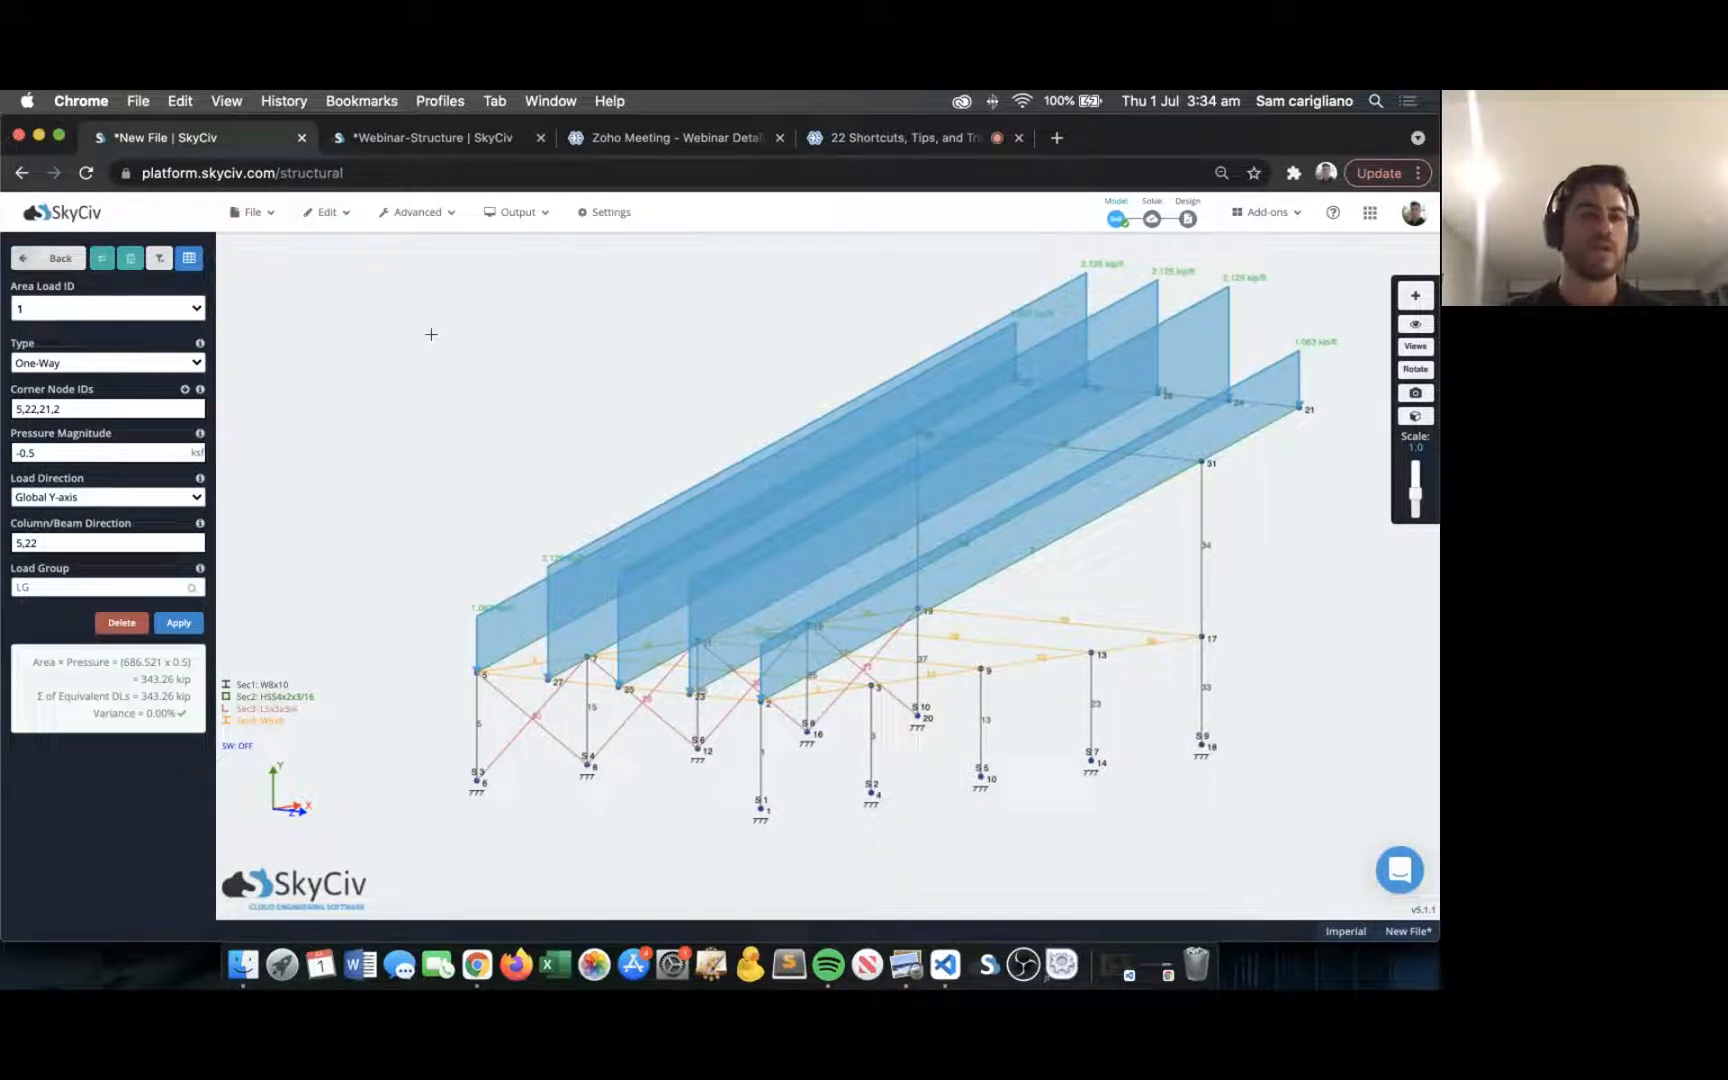
pyautogui.moveTo(155, 717)
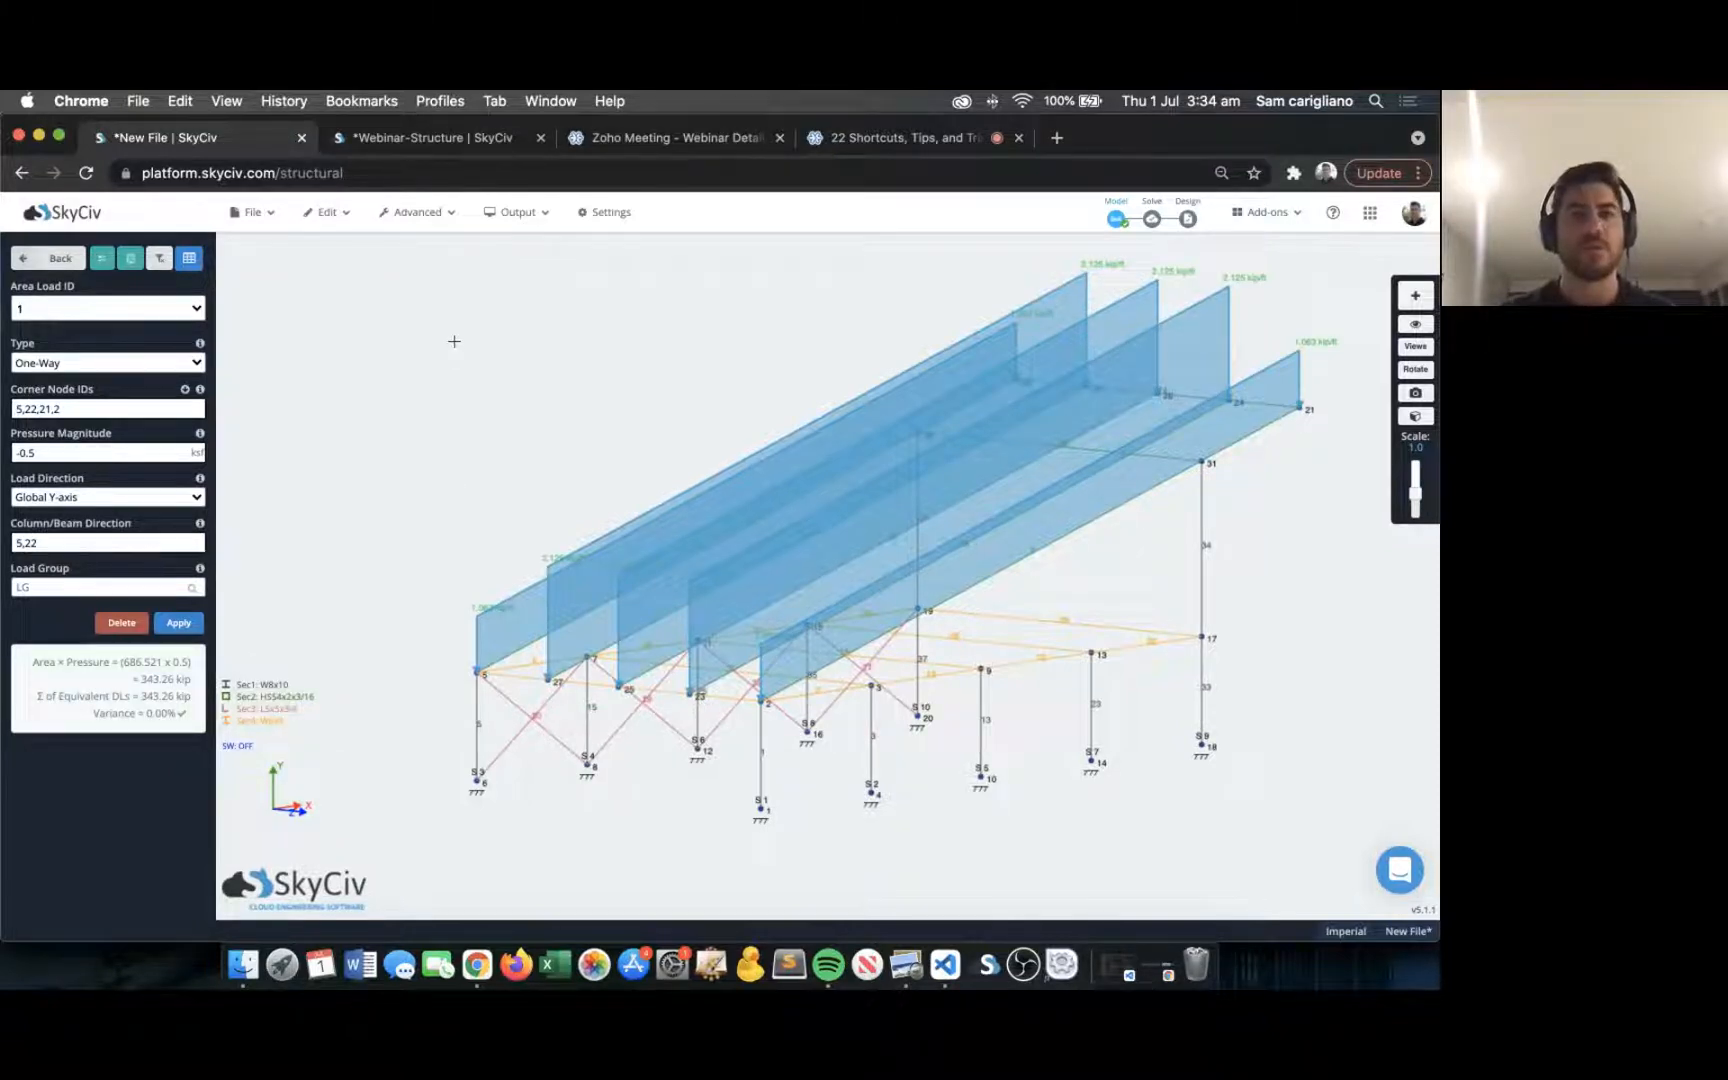
# Check the area load variances for the whole model and close the check.
pyautogui.click(418, 212)
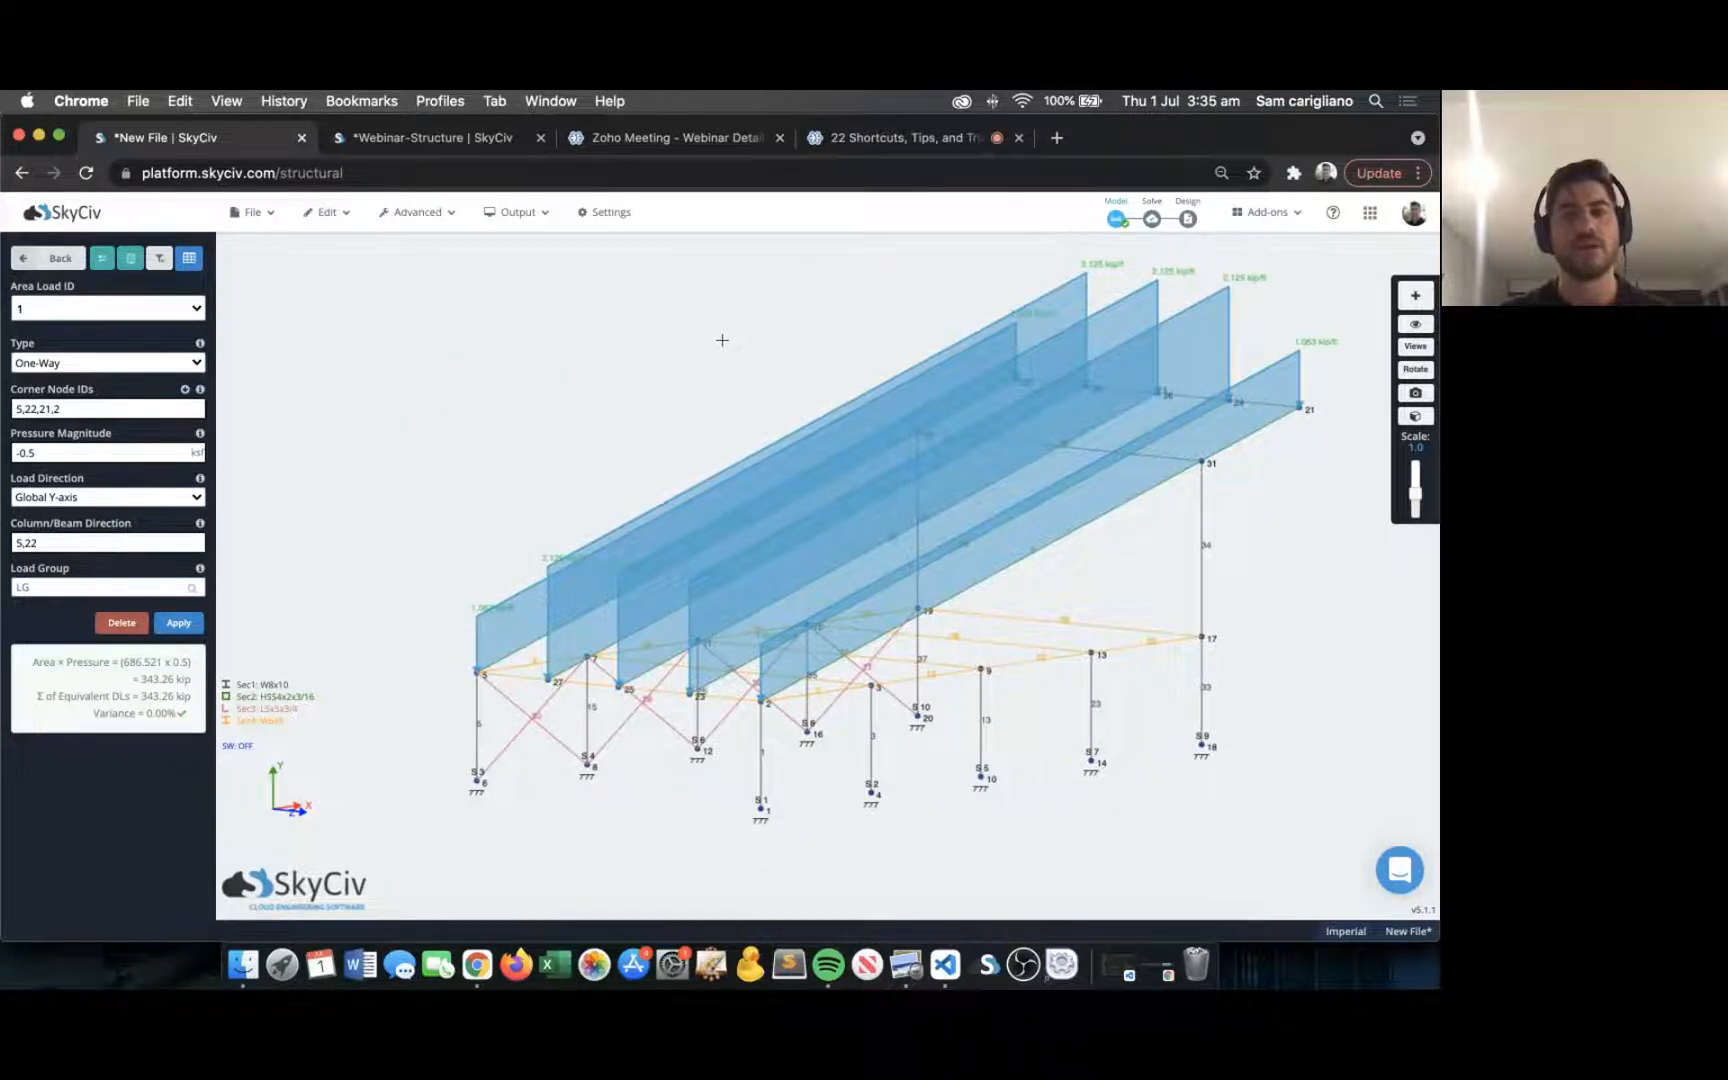
pyautogui.moveTo(416, 228)
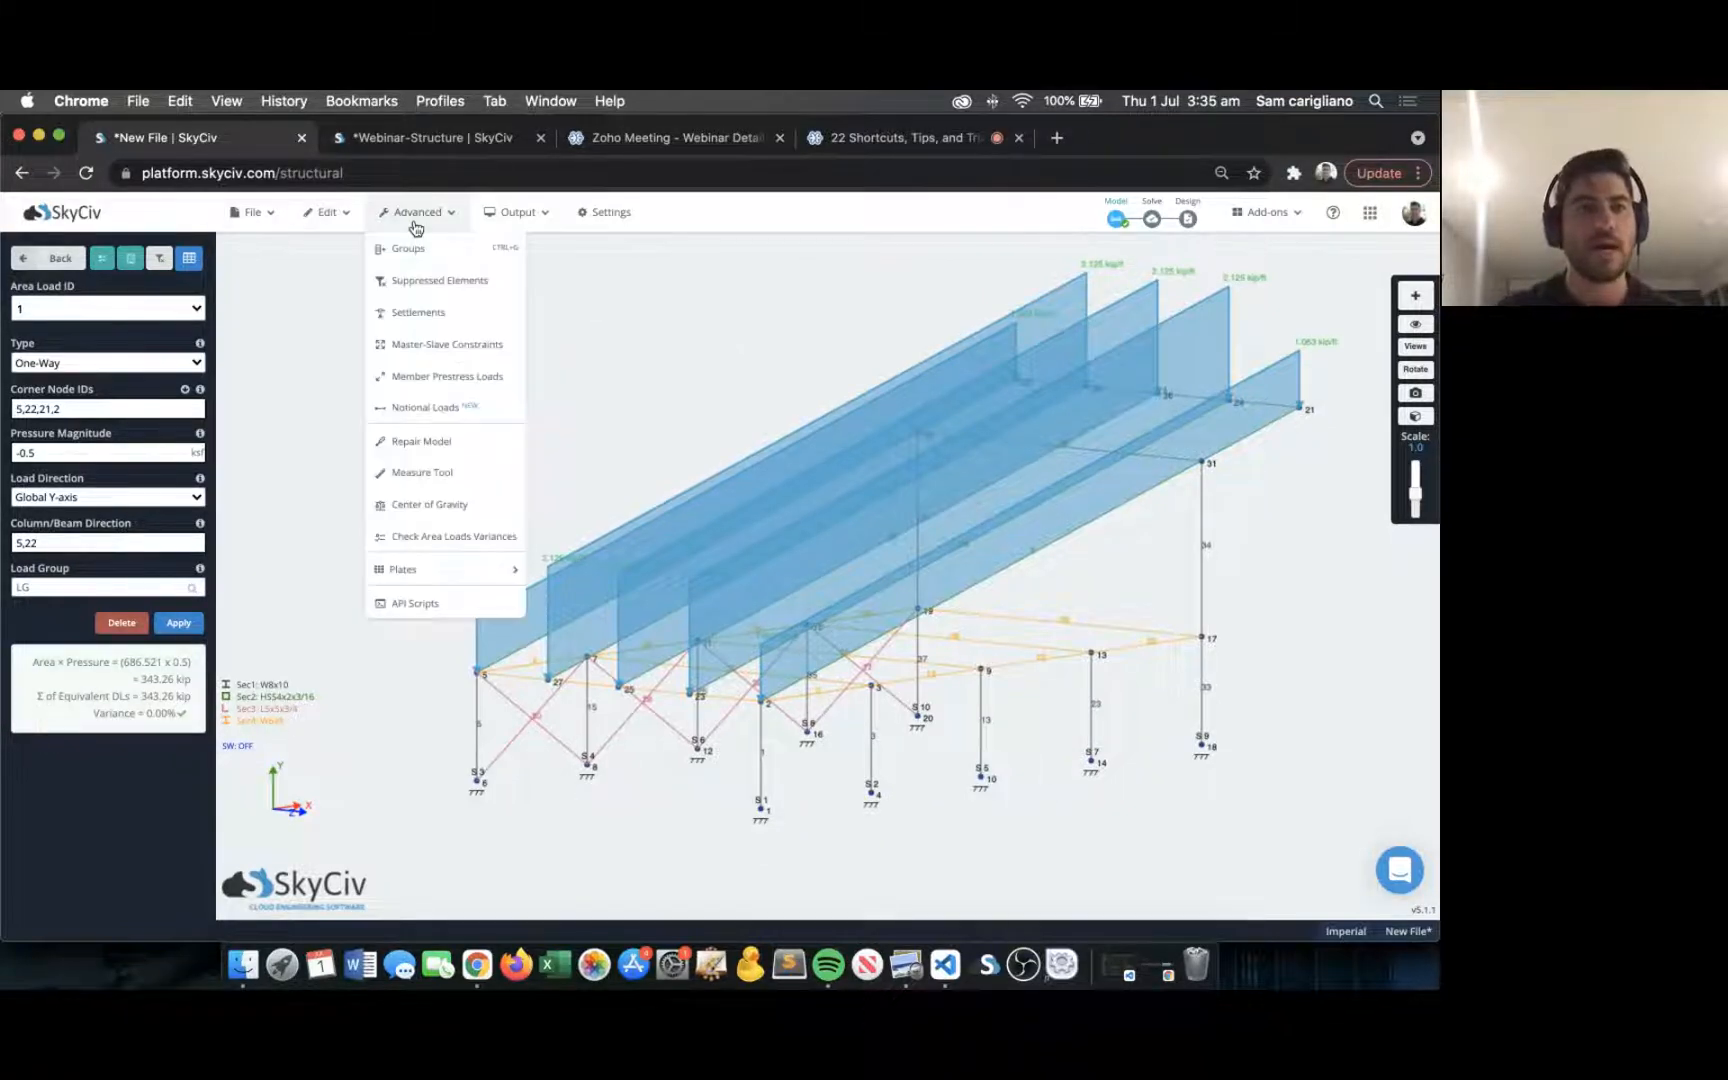
pyautogui.click(413, 532)
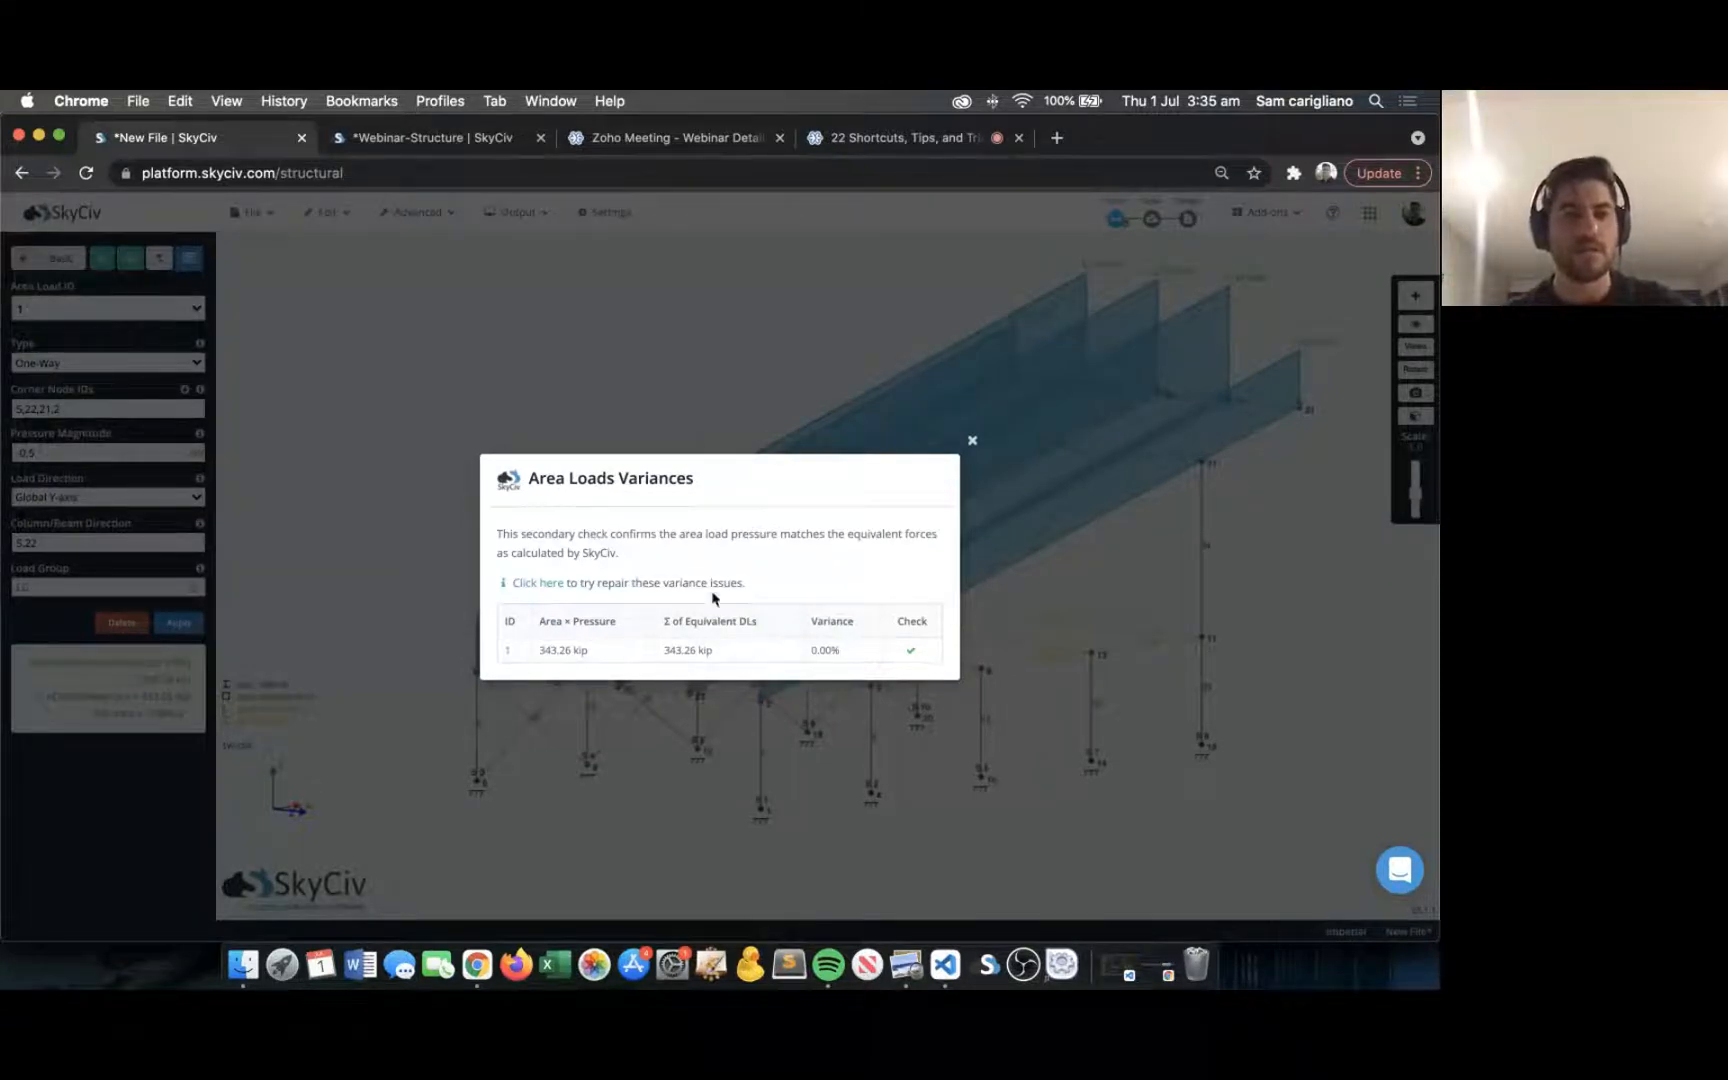
pyautogui.click(970, 442)
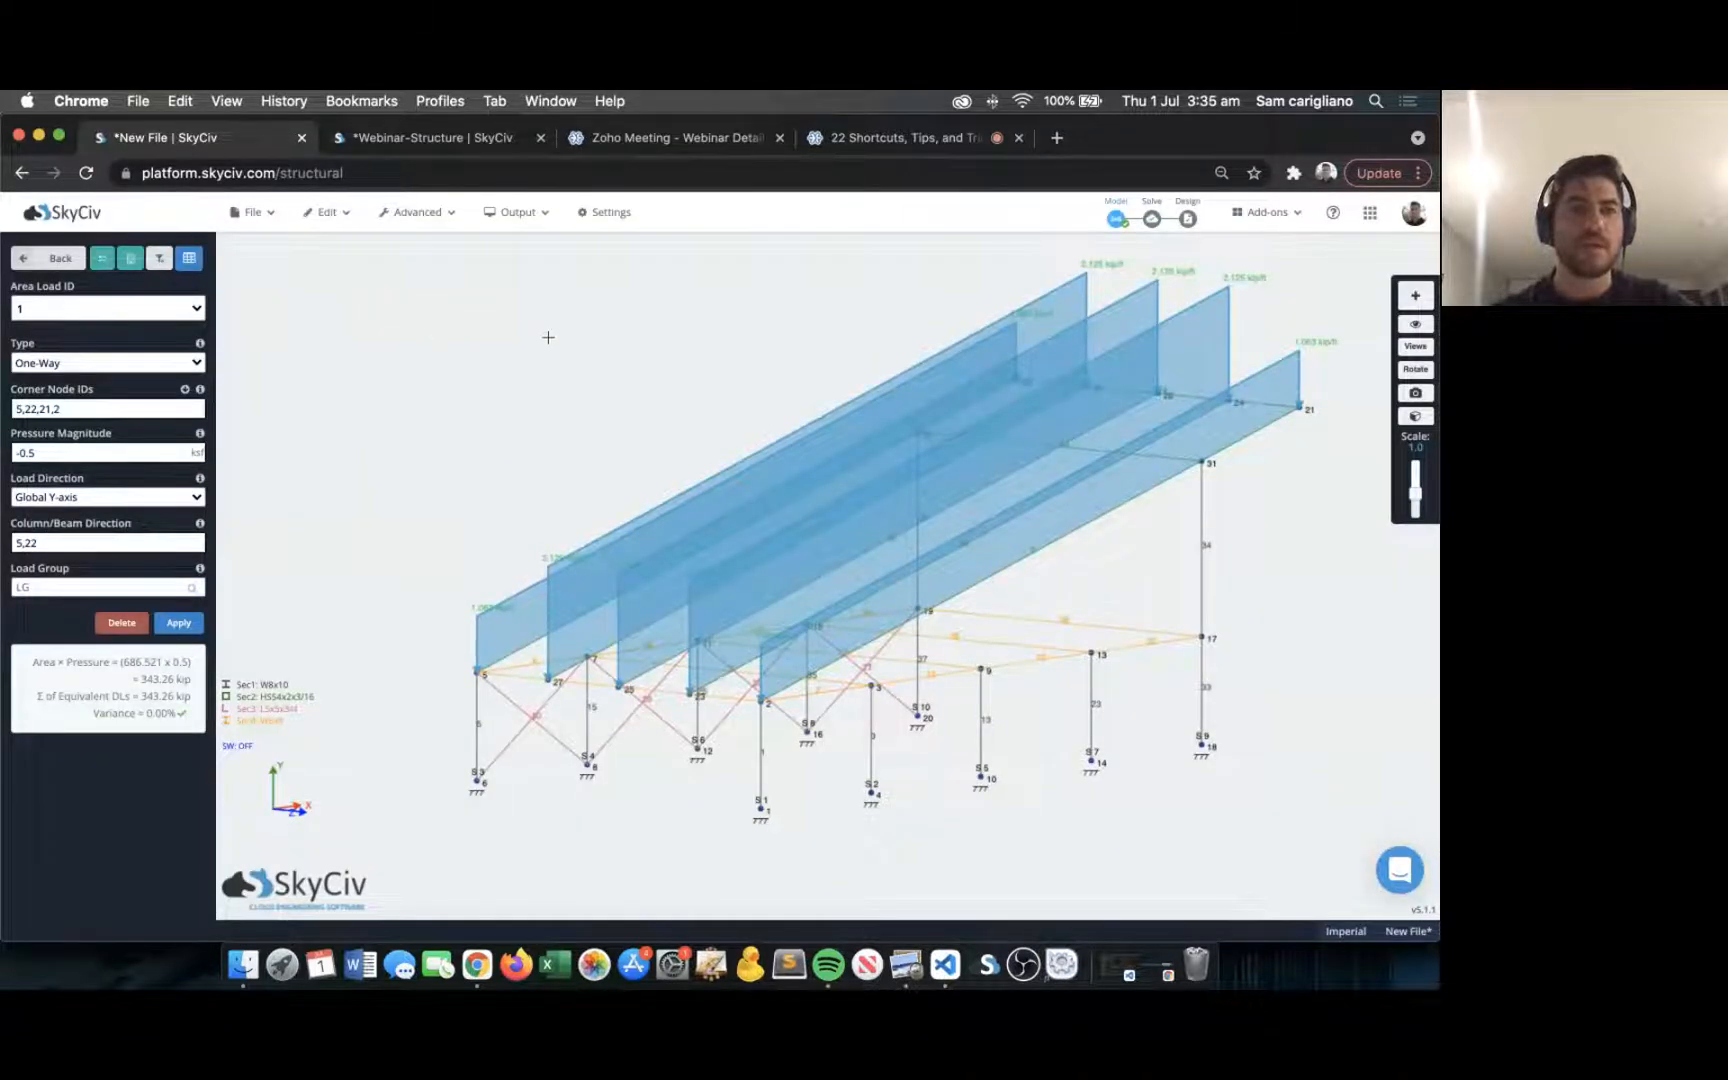
# Leave the area load form and vary the scale of the displayed loads, ending at 0.0.
pyautogui.click(48, 259)
pyautogui.moveTo(1165, 505); pyautogui.dragTo(1243, 511)
pyautogui.scroll(-3, 737, 370)
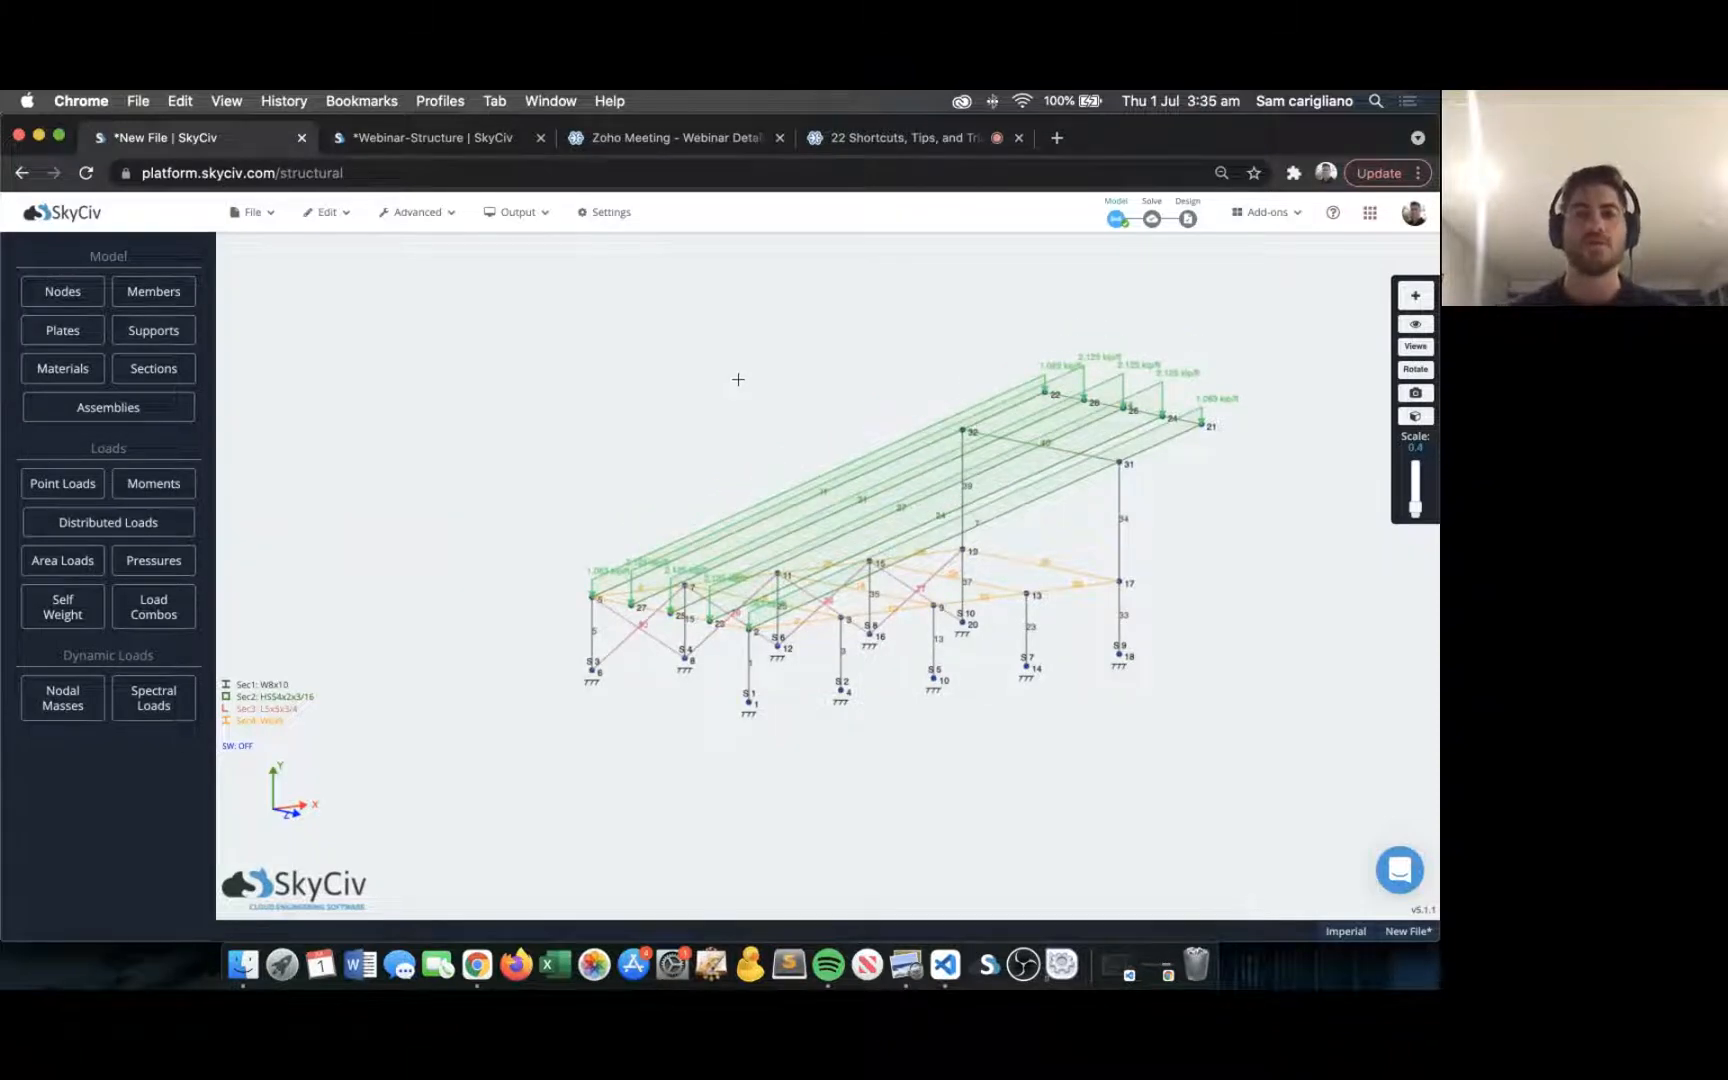
pyautogui.scroll(2, 668, 376)
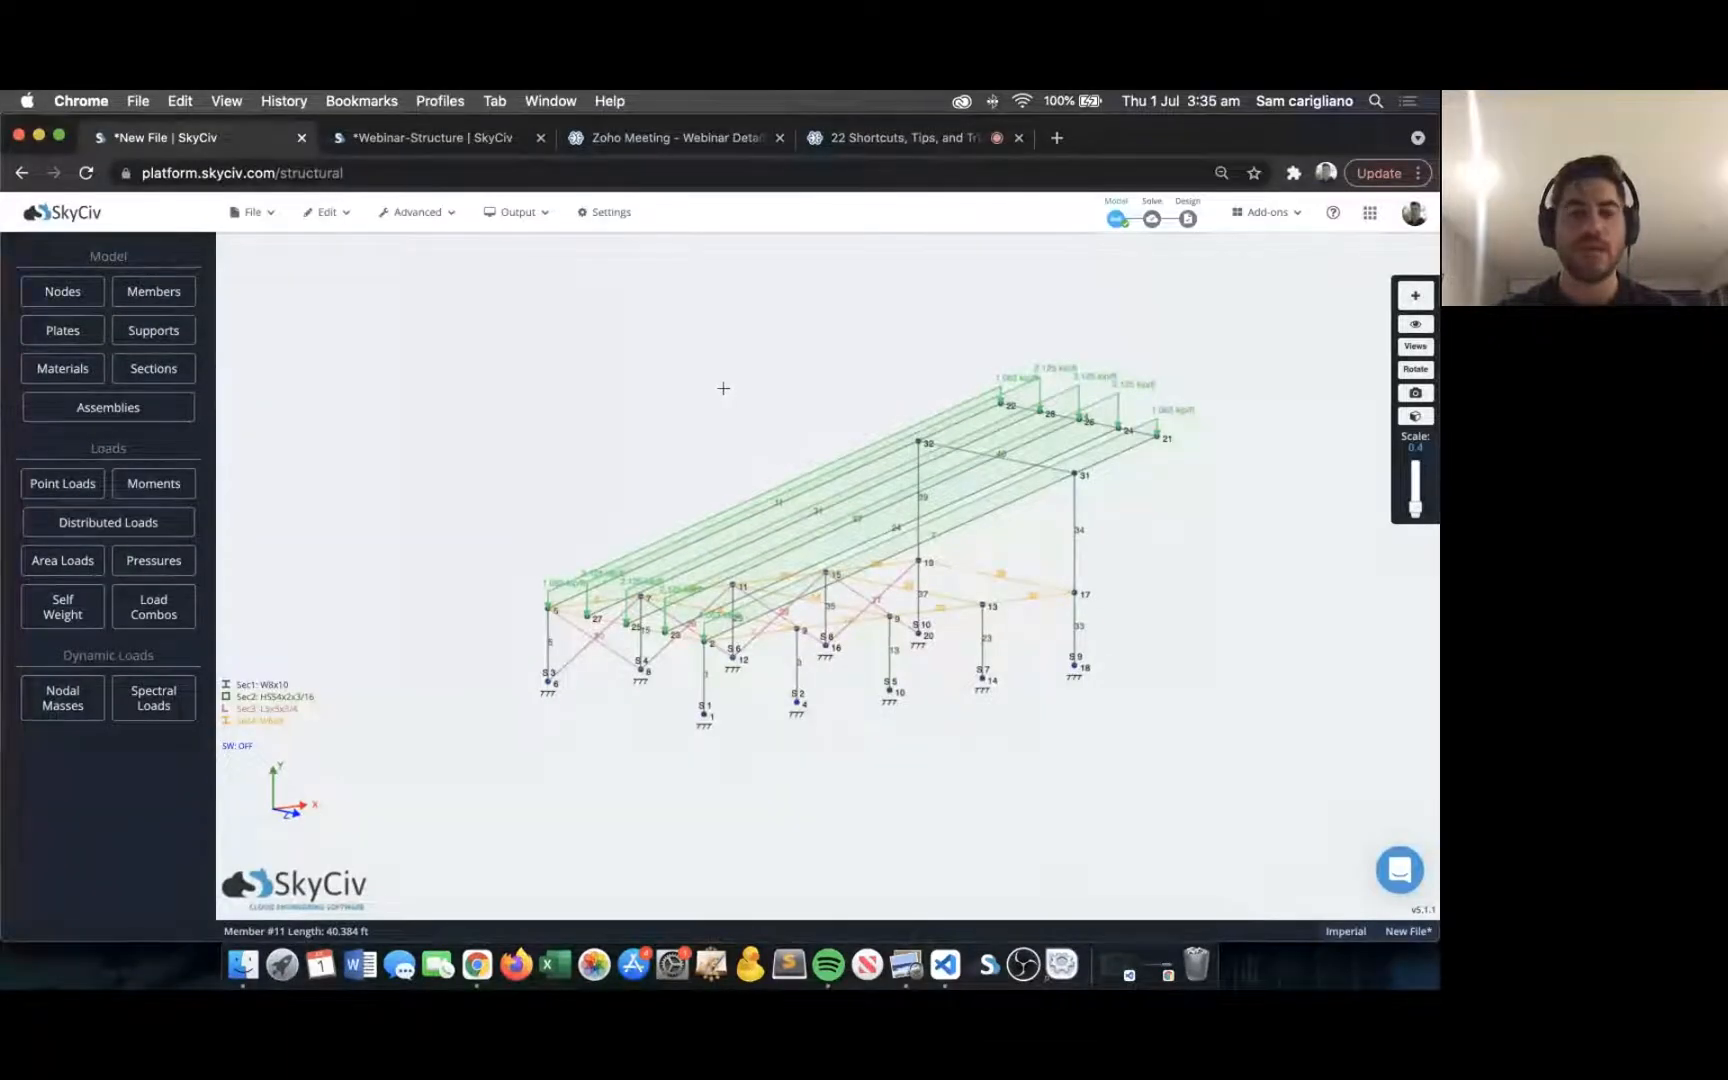
pyautogui.keyDown('shift'); pyautogui.scroll(4, 728, 374); pyautogui.keyUp('shift')
pyautogui.keyDown('shift'); pyautogui.scroll(-4, 728, 374); pyautogui.keyUp('shift')
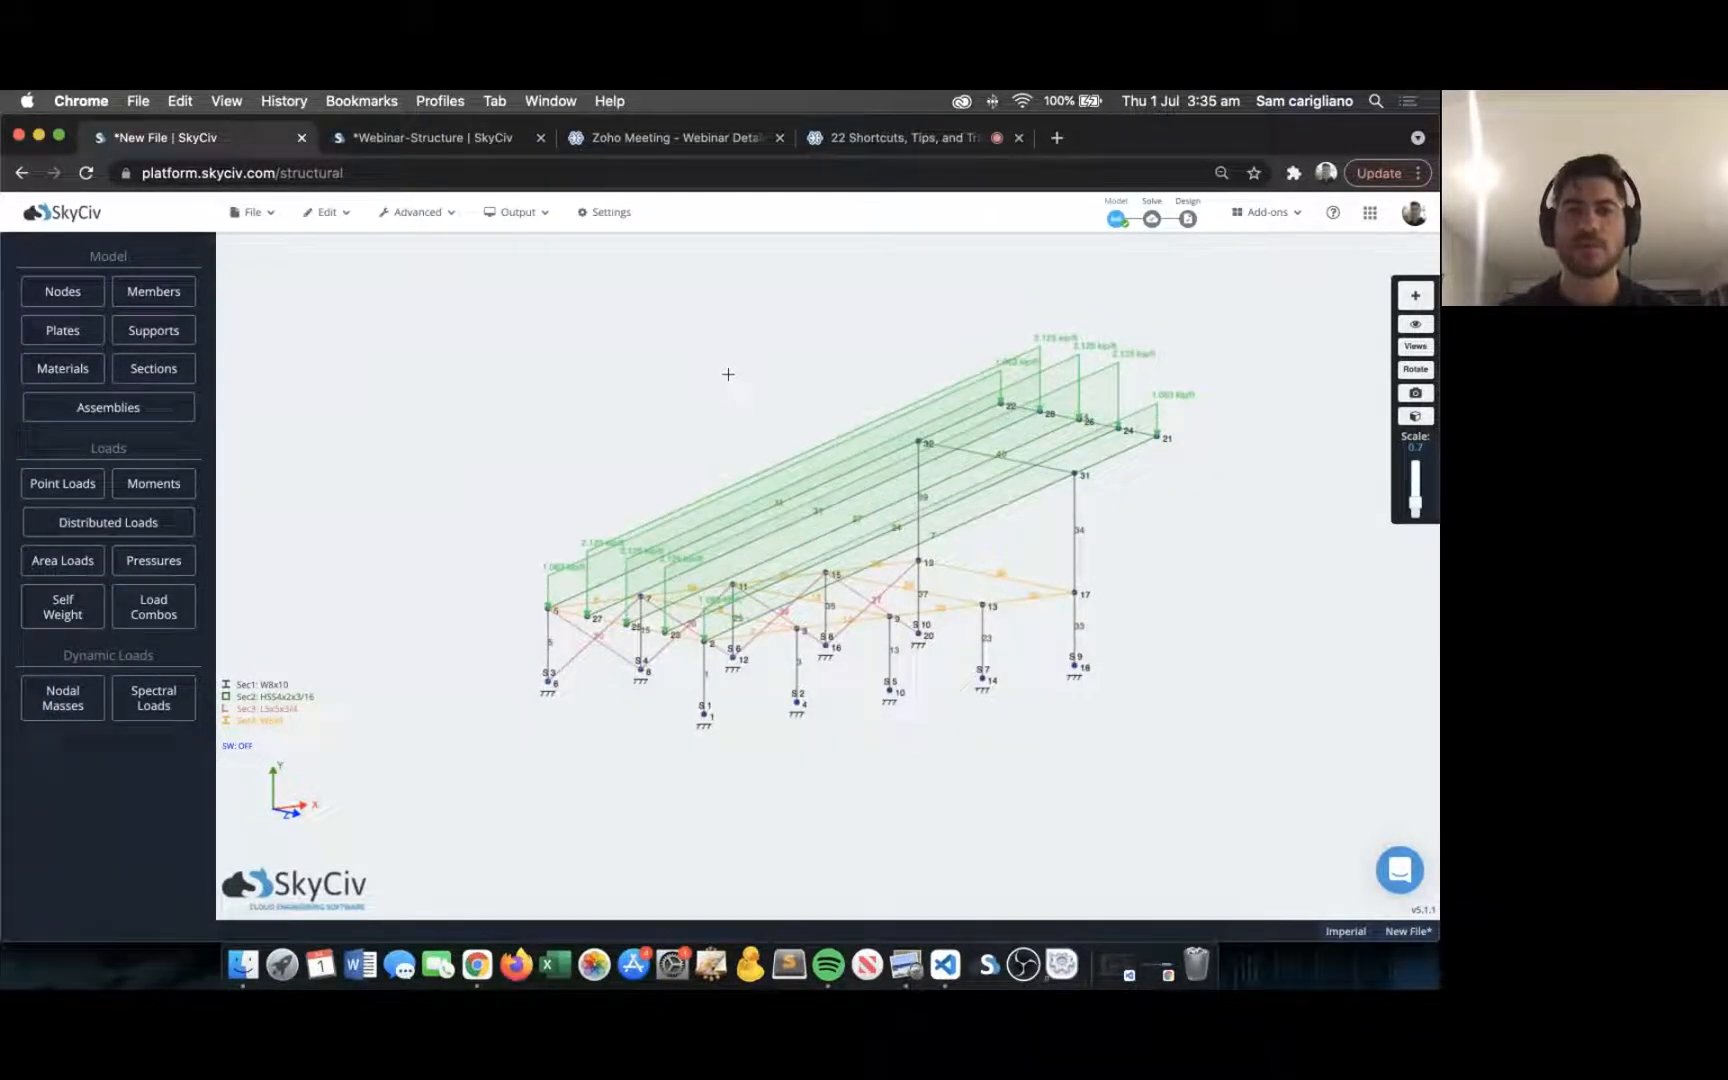
pyautogui.keyDown('shift'); pyautogui.scroll(4, 728, 374); pyautogui.keyUp('shift')
pyautogui.keyDown('shift'); pyautogui.scroll(-4, 728, 374); pyautogui.keyUp('shift')
pyautogui.keyDown('shift'); pyautogui.scroll(4, 728, 374); pyautogui.keyUp('shift')
pyautogui.keyDown('shift'); pyautogui.scroll(-8, 728, 373); pyautogui.keyUp('shift')
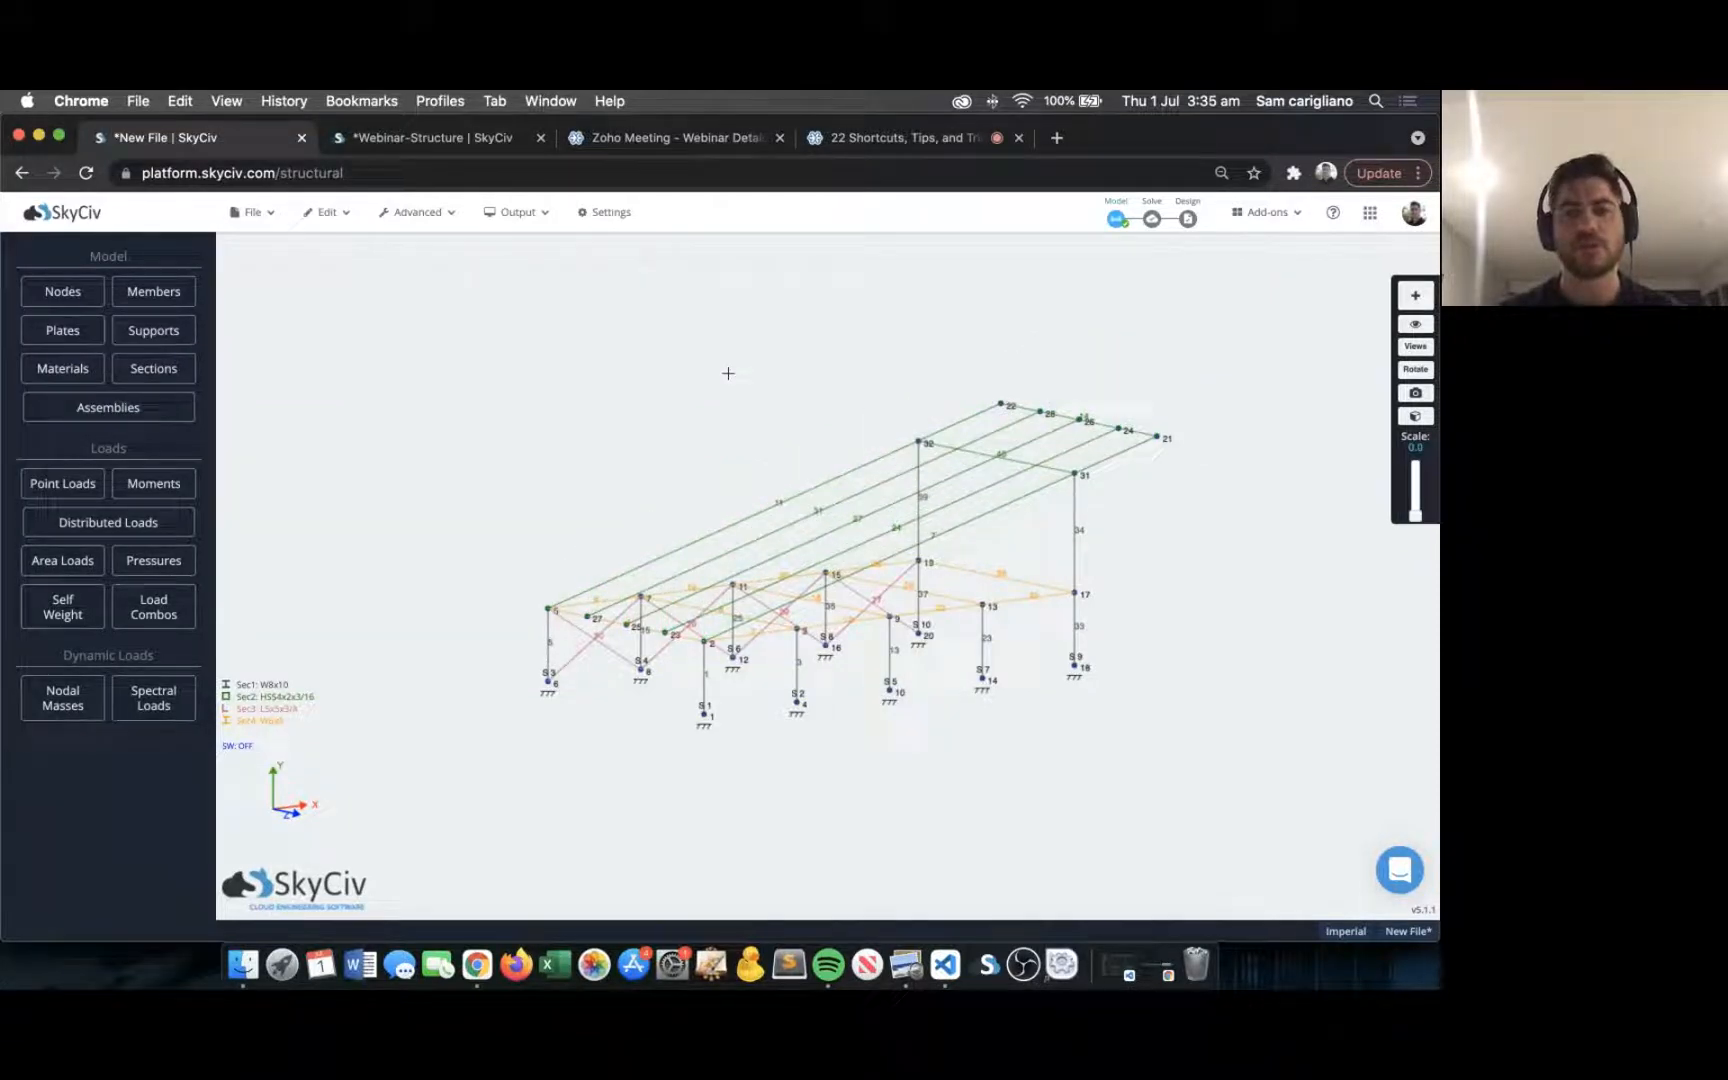
# Raise the scale of the displayed loads to 0.8.
pyautogui.moveTo(728, 373); pyautogui.dragTo(671, 378)
pyautogui.scroll(5, 591, 391)
pyautogui.keyDown('shift'); pyautogui.scroll(8, 664, 409); pyautogui.keyUp('shift')
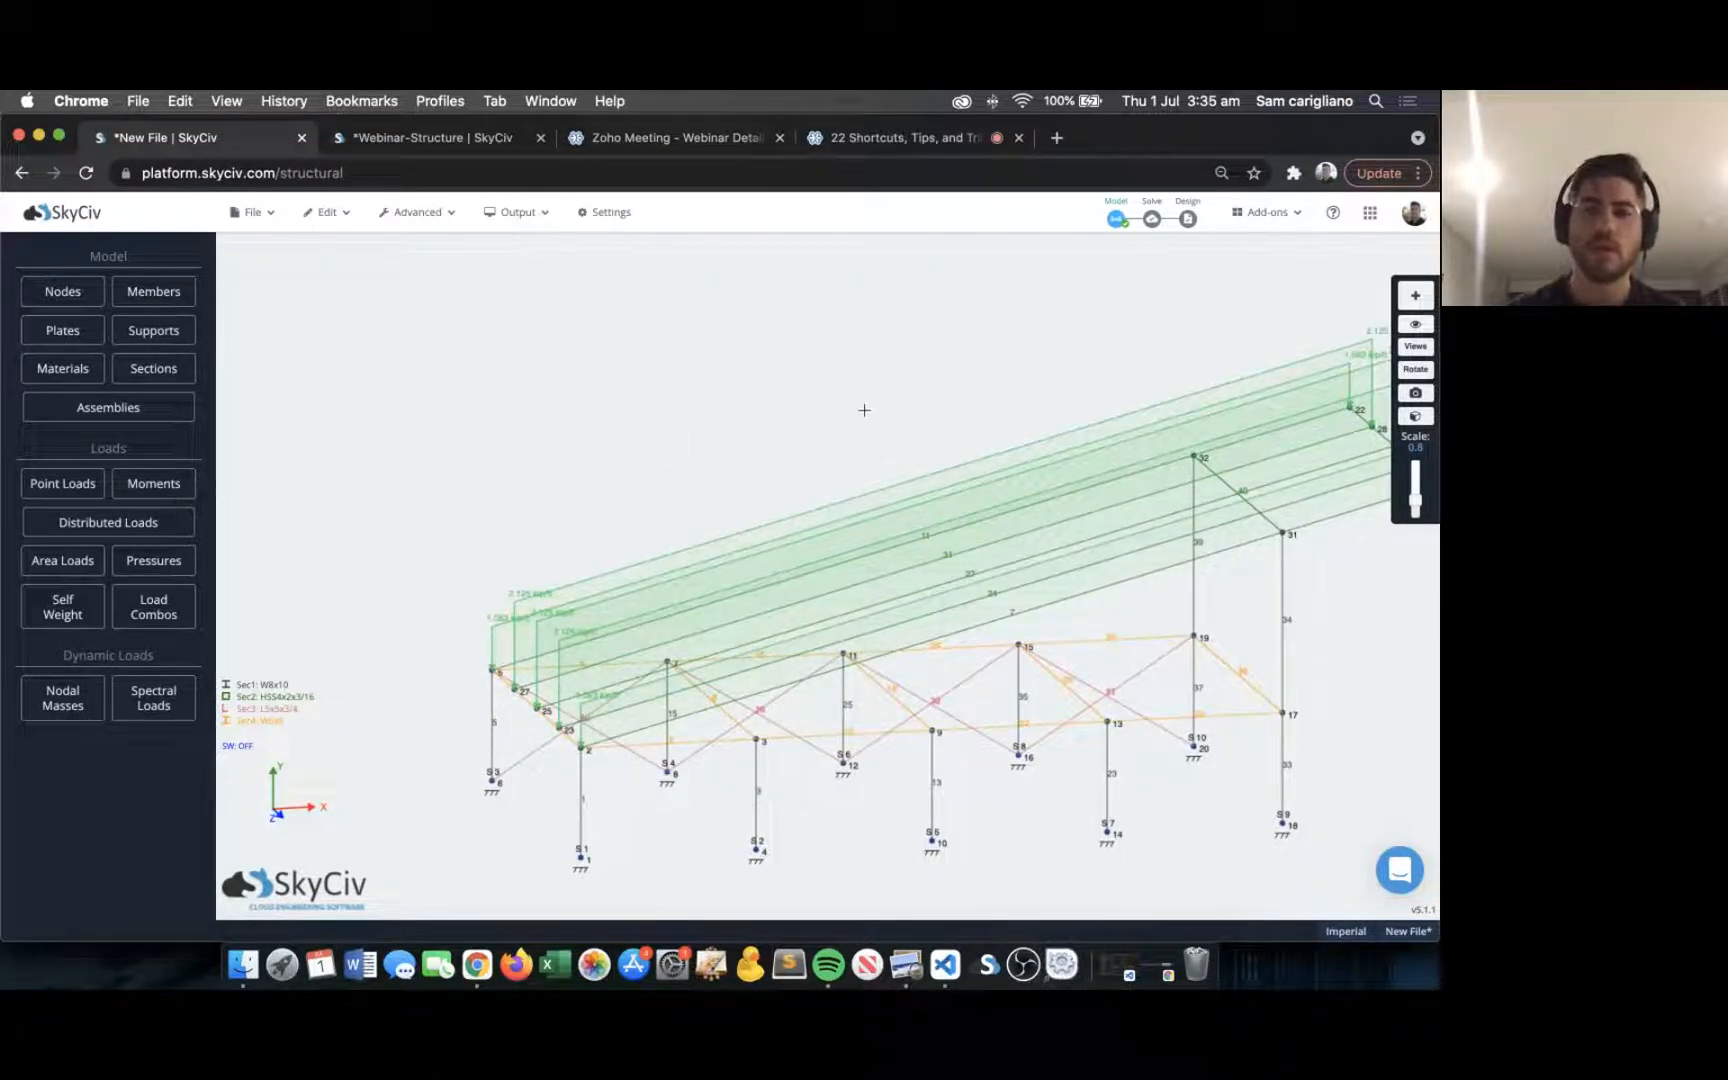
pyautogui.scroll(-3, 864, 406)
pyautogui.moveTo(861, 391); pyautogui.dragTo(806, 378, button='right')
pyautogui.moveTo(806, 377); pyautogui.dragTo(835, 369)
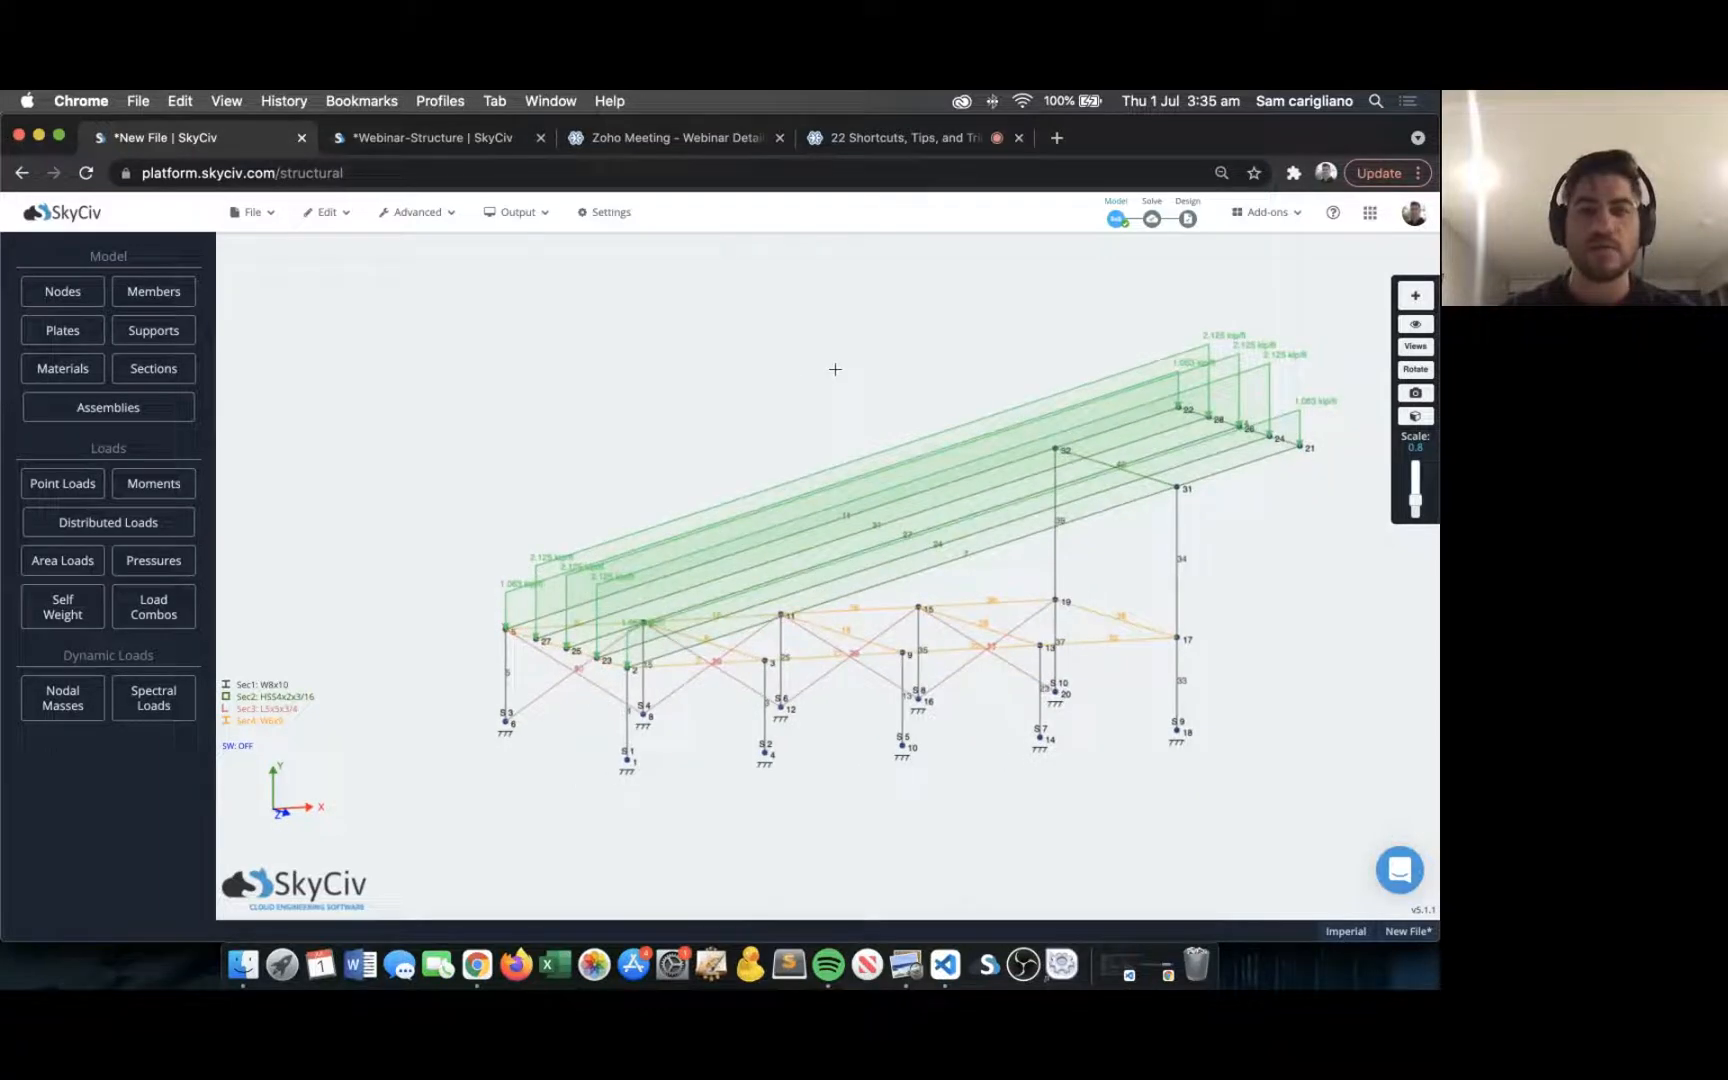
# Solve the model and show its X and Y displacement results, reducing the diagram scale to 0.0.
pyautogui.click(1152, 219)
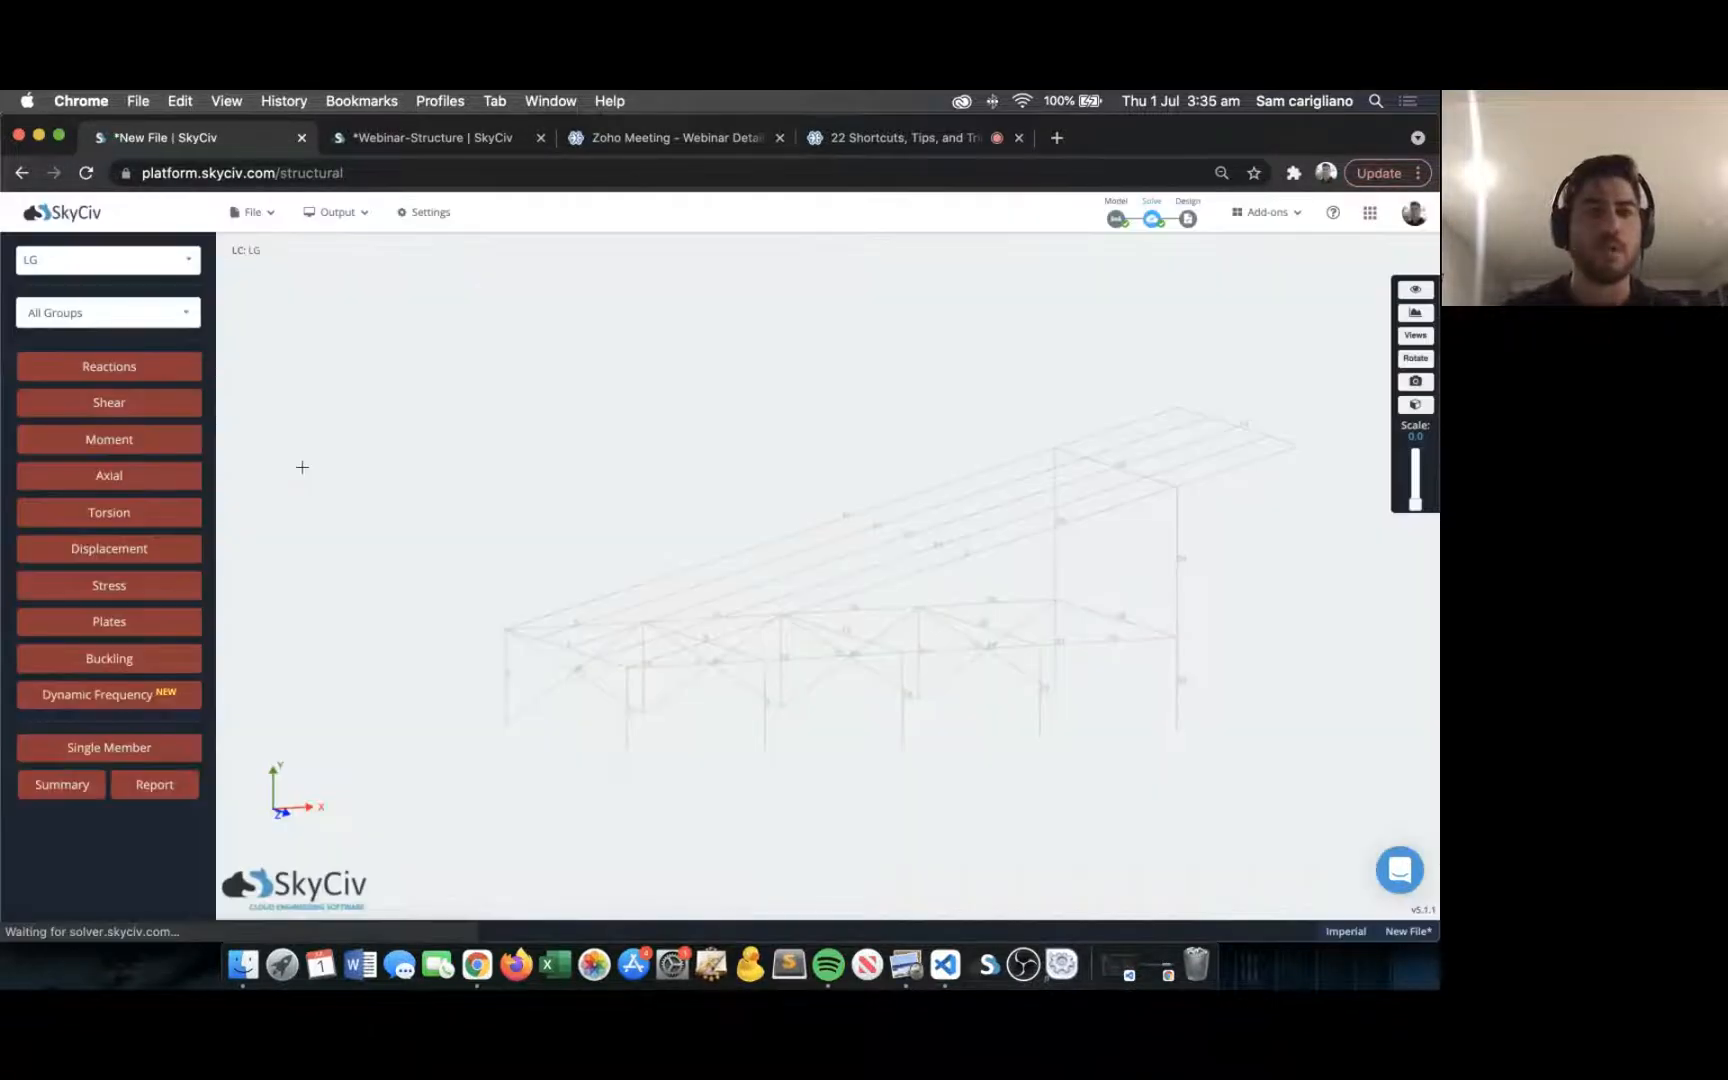
pyautogui.click(151, 560)
pyautogui.moveTo(514, 467); pyautogui.dragTo(535, 467)
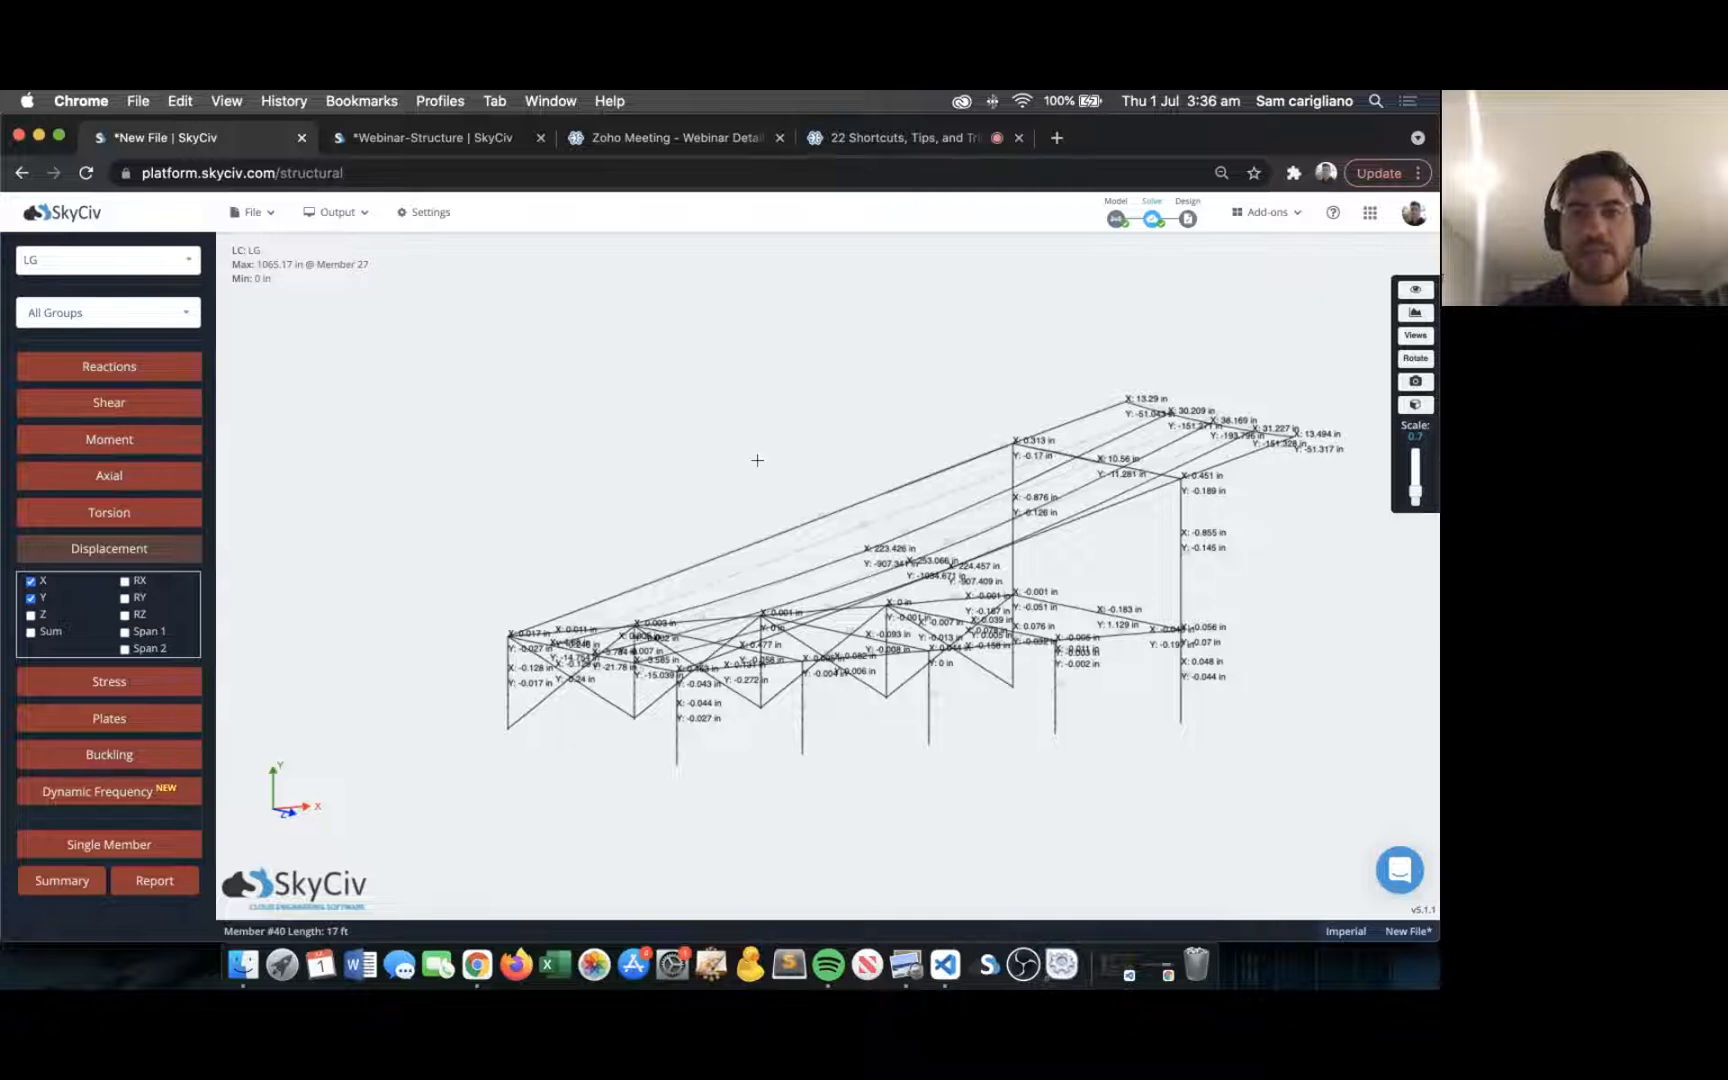
pyautogui.scroll(5, 1060, 430)
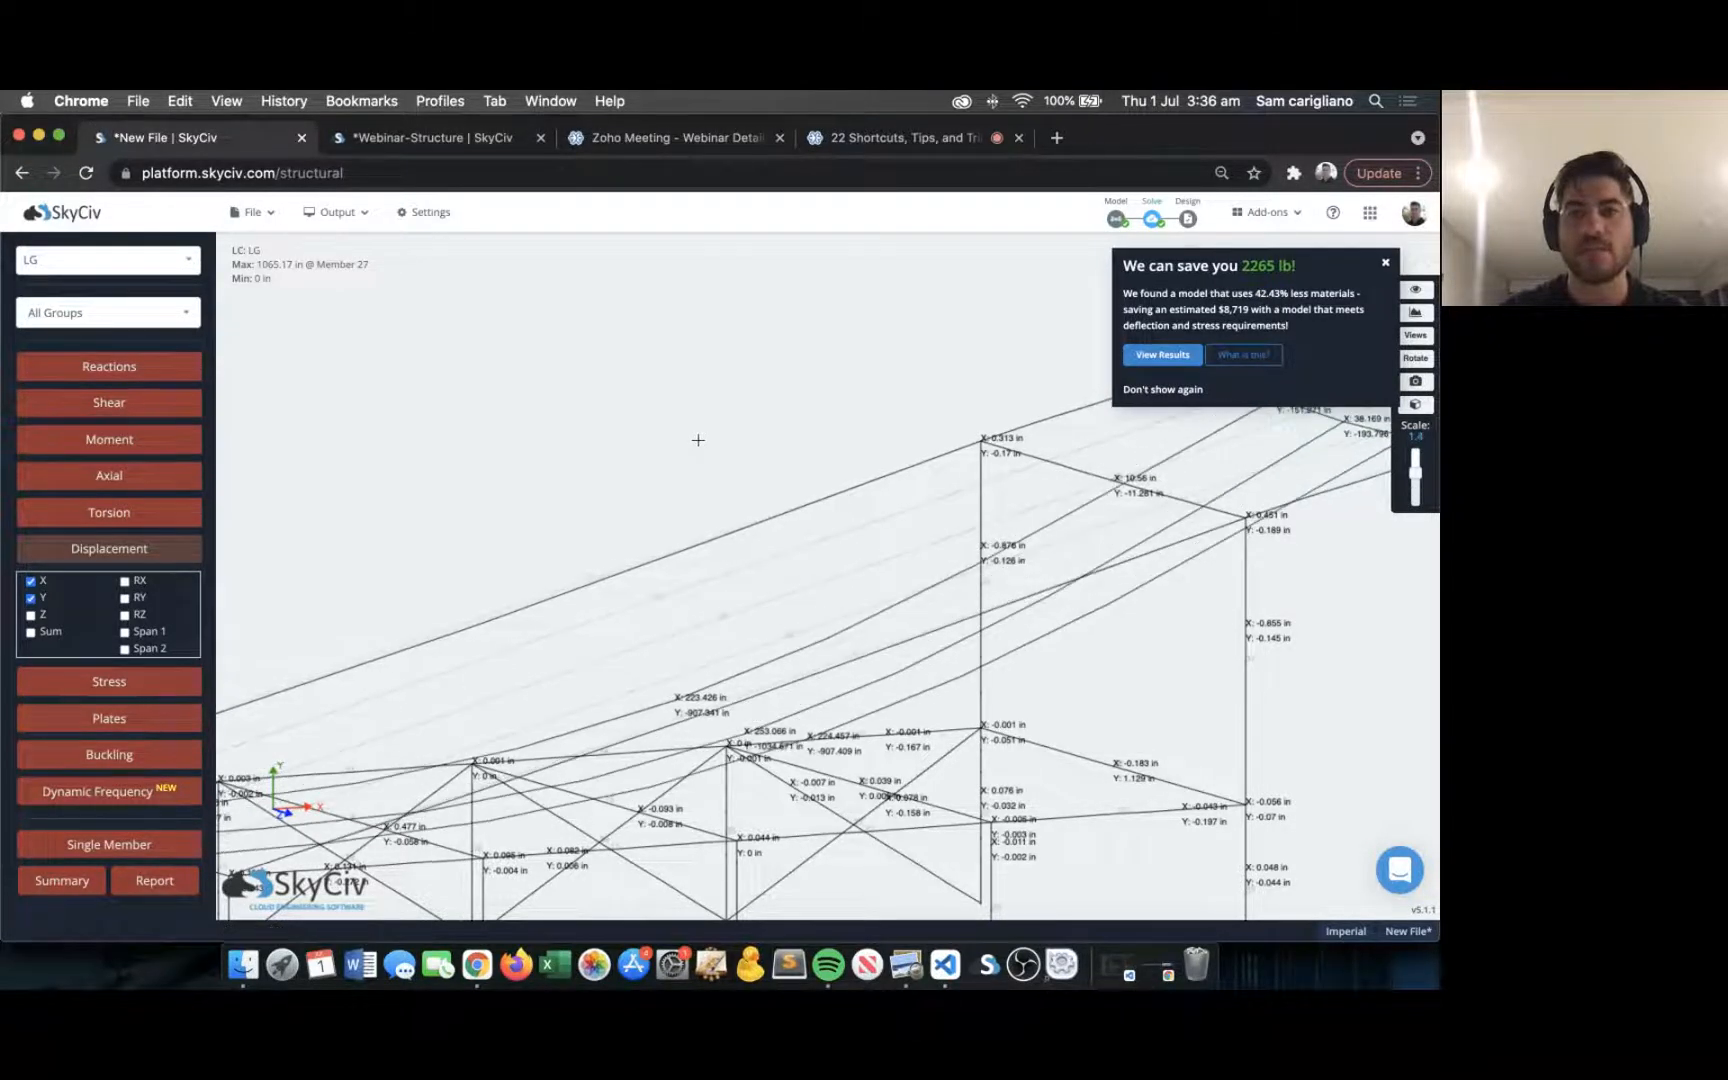
pyautogui.moveTo(696, 438)
pyautogui.mouseDown()
pyautogui.moveTo(603, 432)
pyautogui.moveTo(702, 432)
pyautogui.mouseUp()
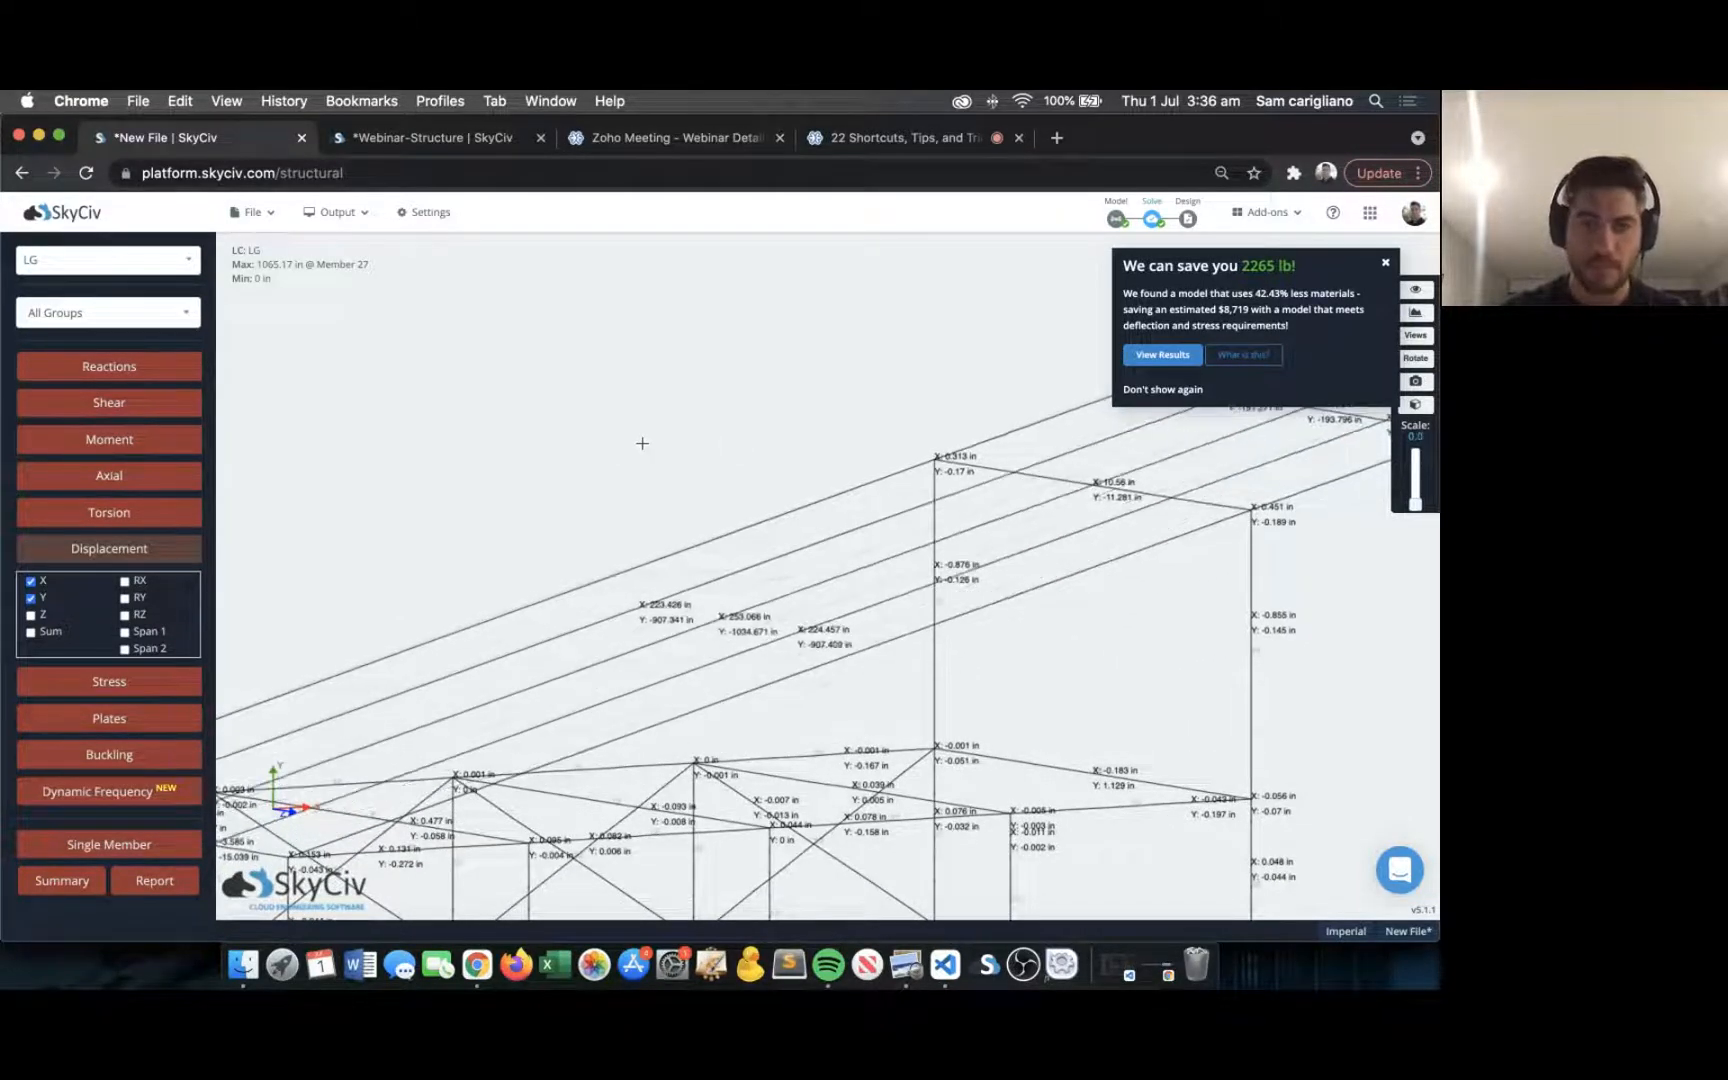
pyautogui.scroll(-5, 636, 440)
pyautogui.scroll(-2, 709, 397)
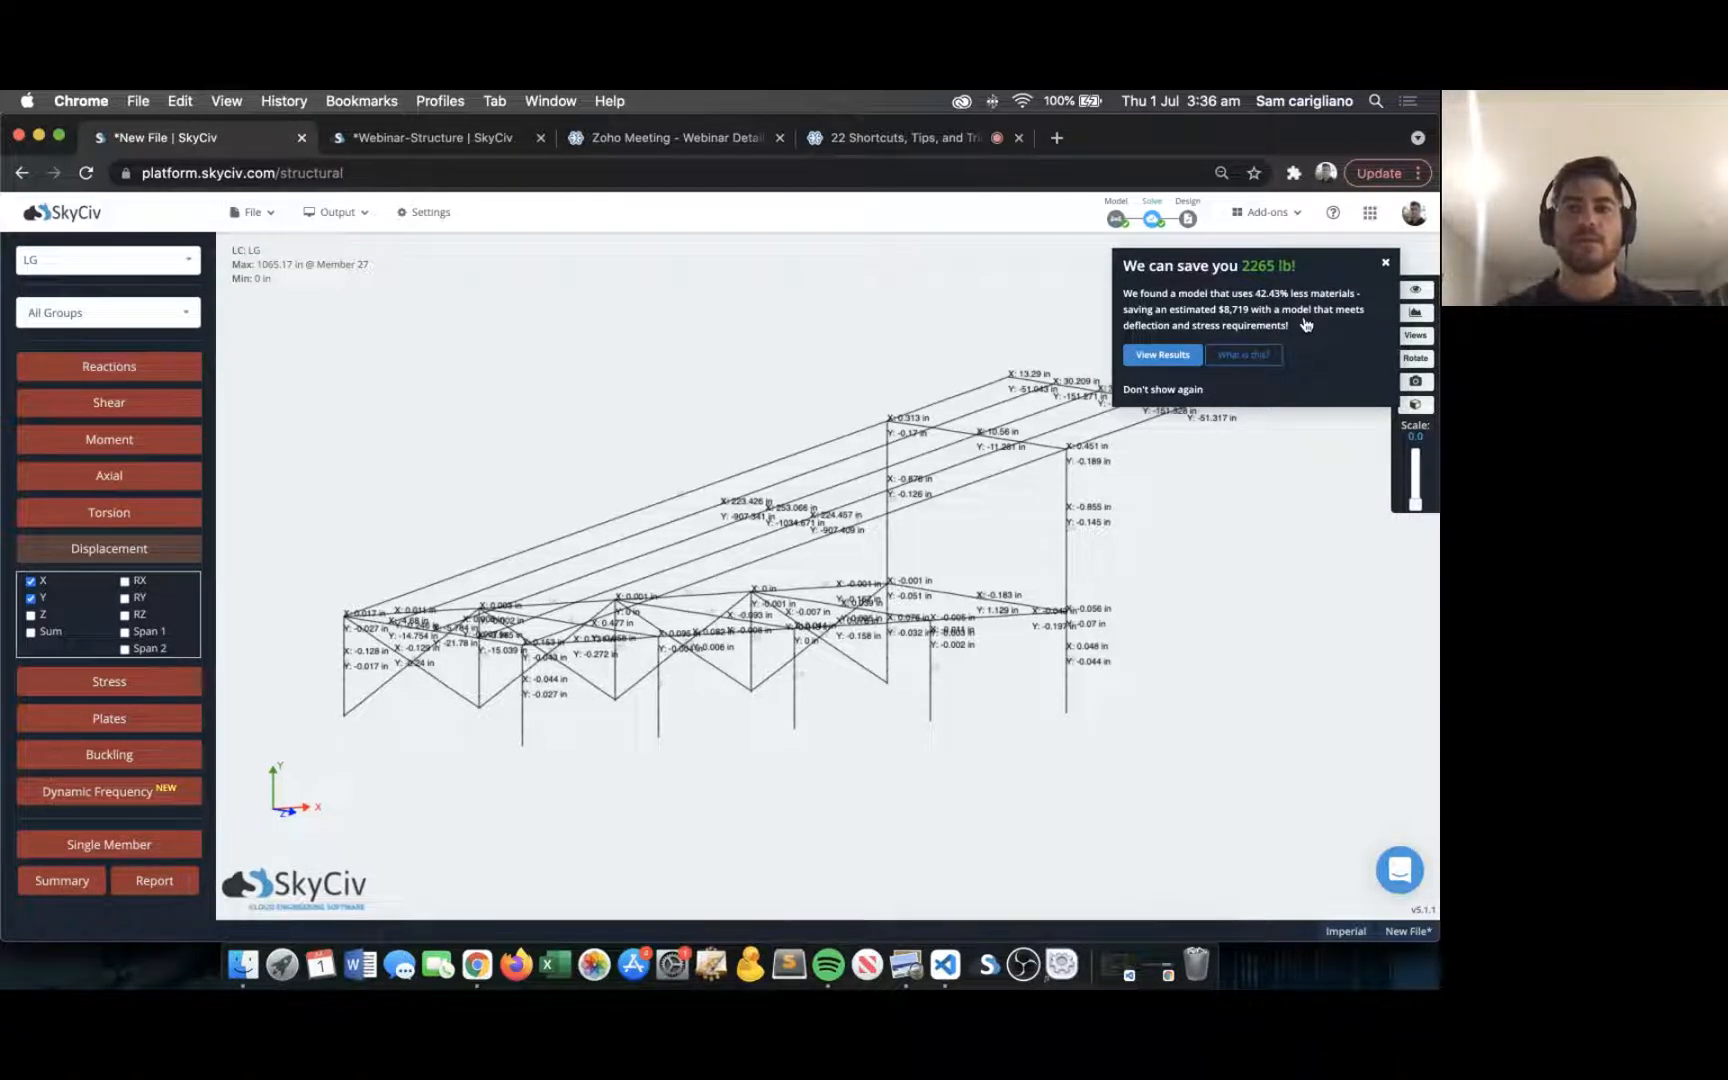
# View the Optimizer results for the material-saving model and close them without using the optimized model.
pyautogui.click(1163, 357)
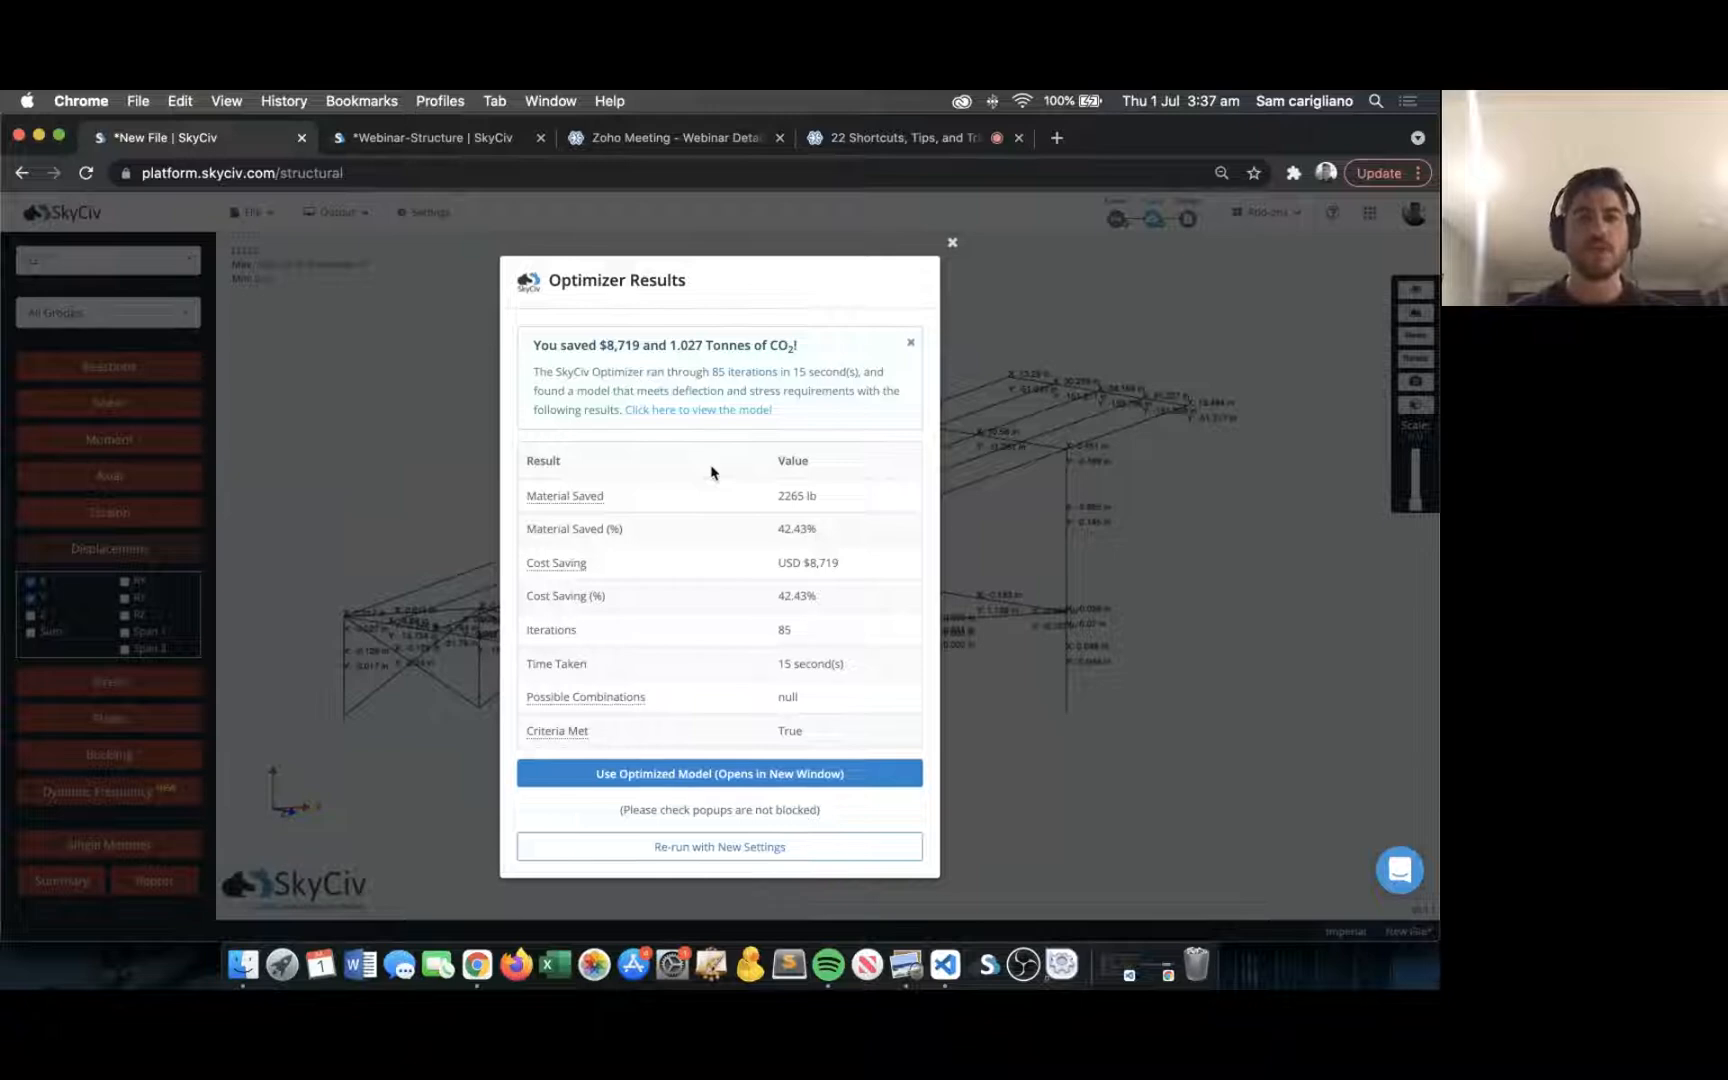
pyautogui.click(951, 245)
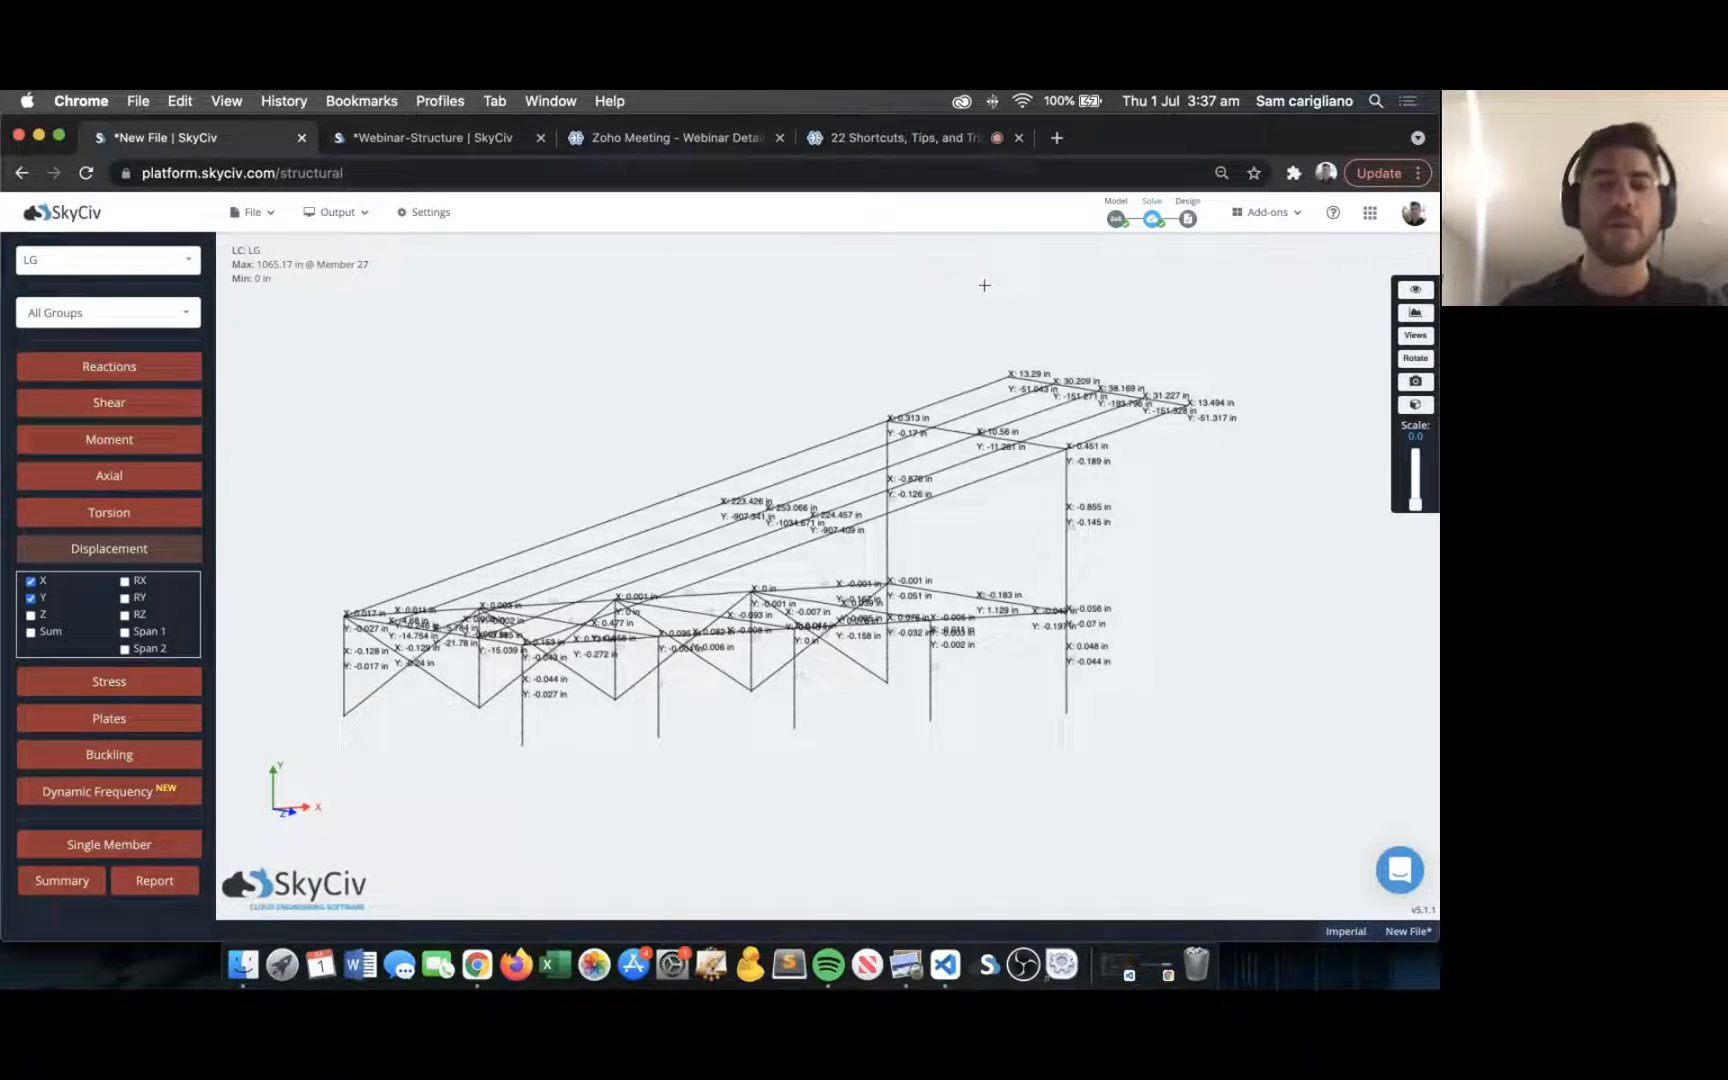
pyautogui.moveTo(963, 285); pyautogui.dragTo(775, 316)
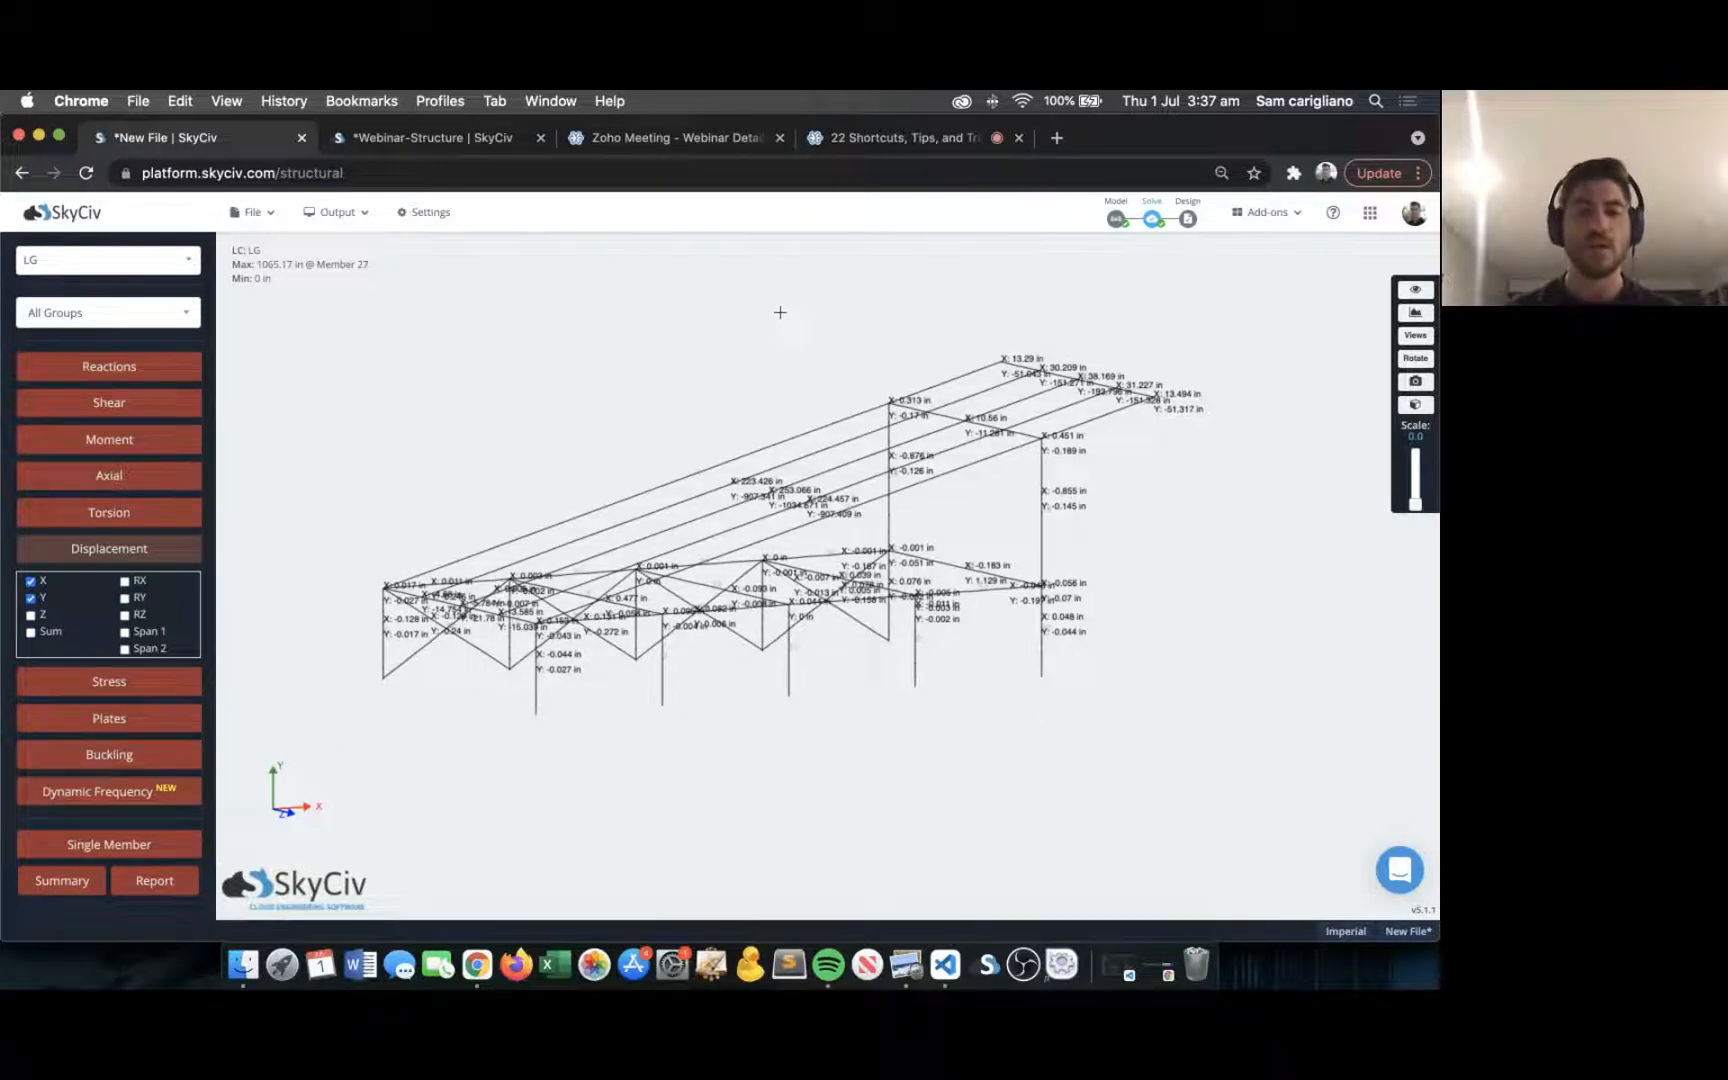
# Switch to the presentation, advance it to the Tip #20 Result Summary slide and return to the structural model.
pyautogui.moveTo(680, 381); pyautogui.dragTo(744, 378)
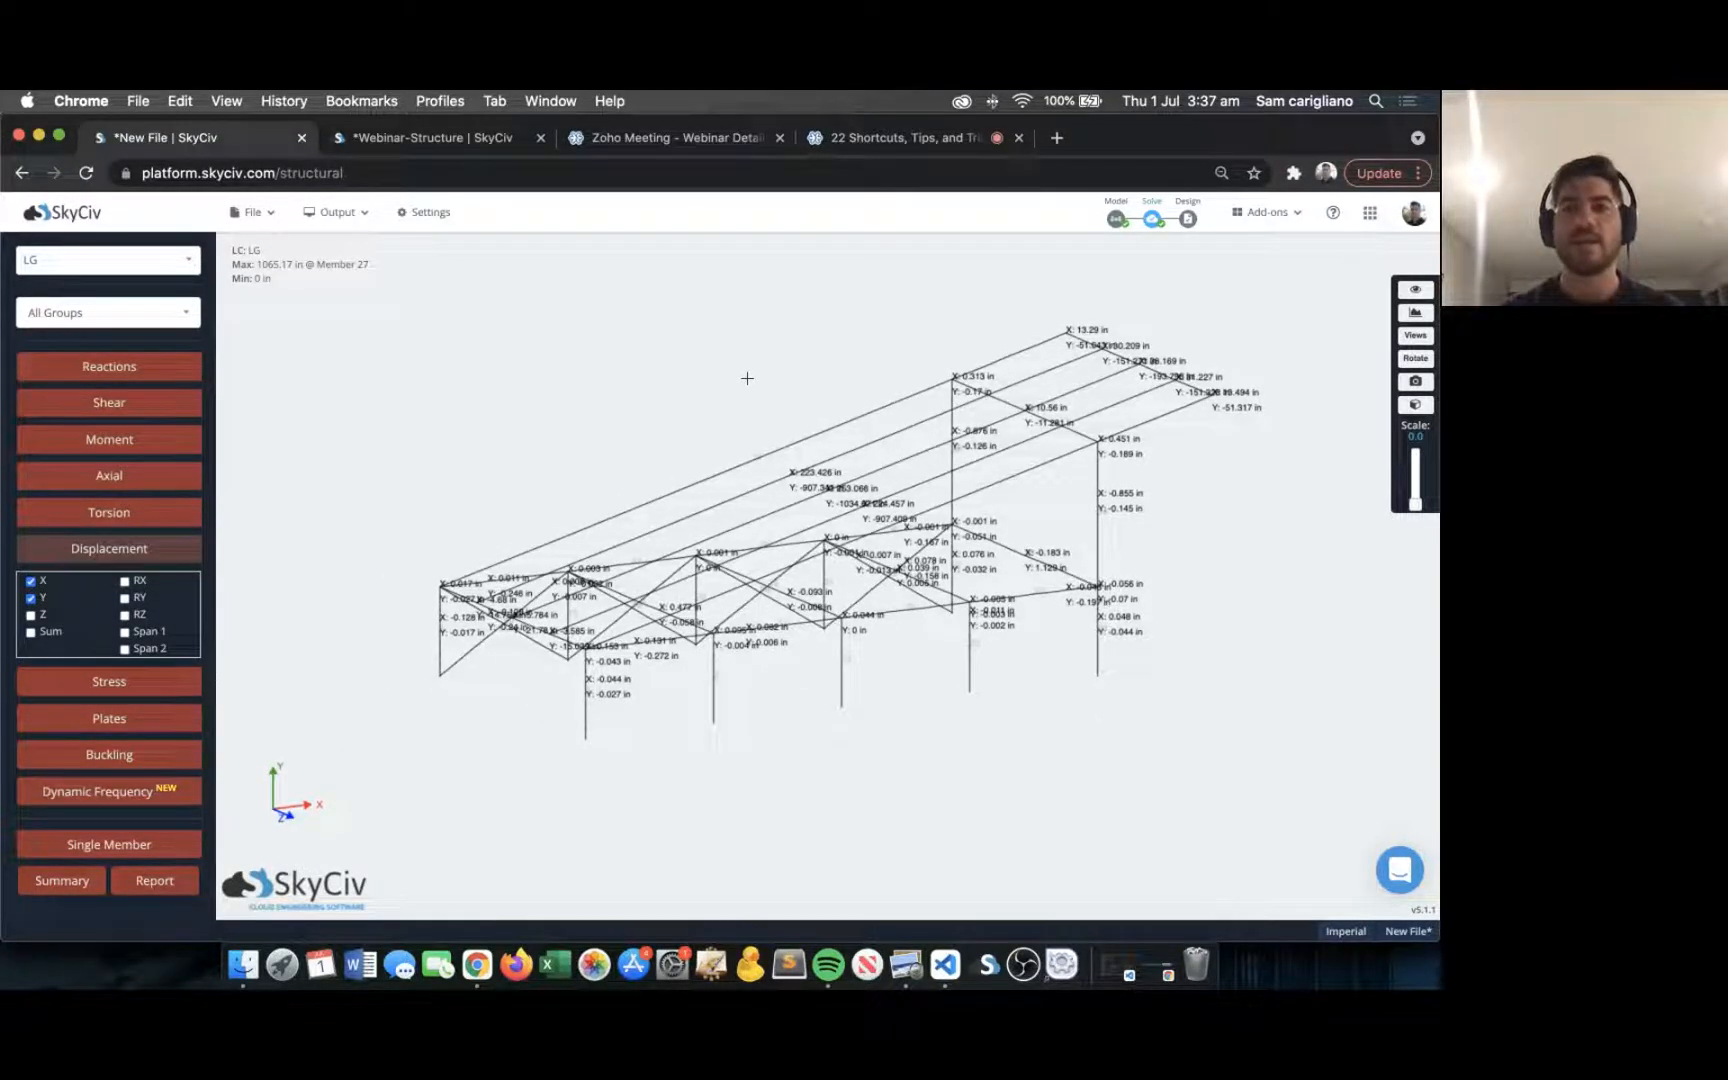
pyautogui.press('super+Tab')
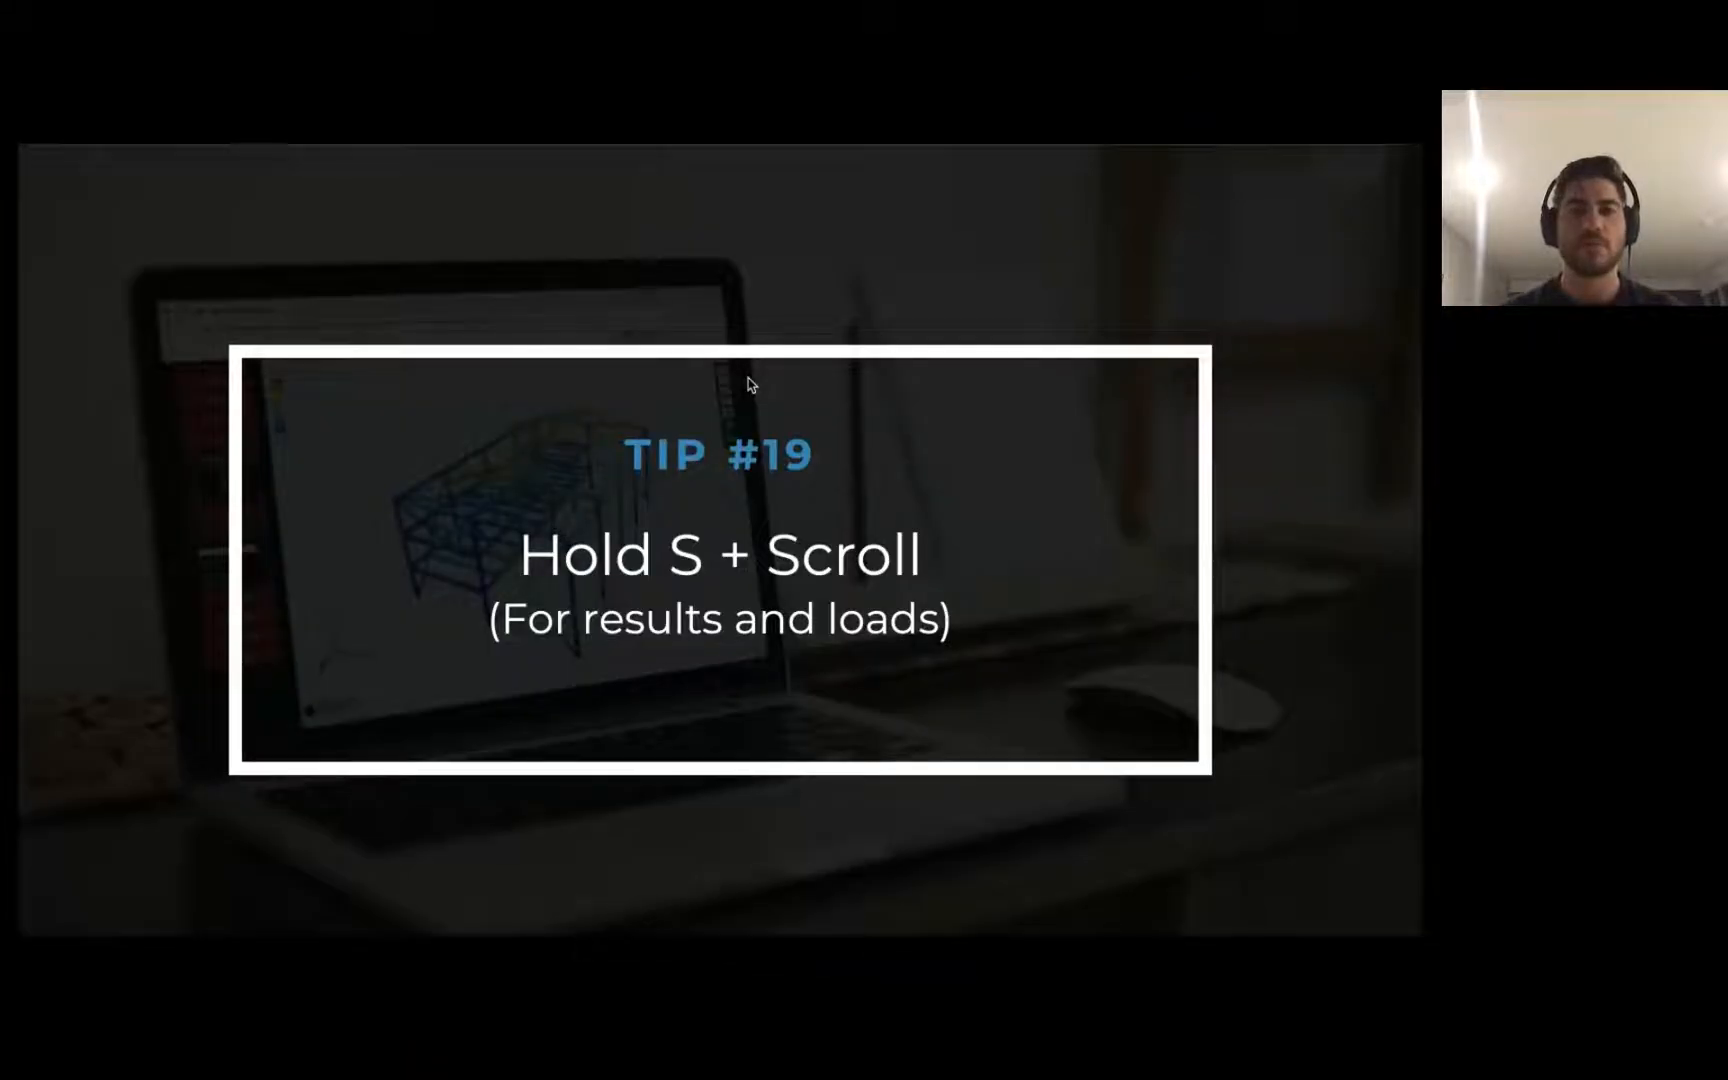
pyautogui.press('Right')
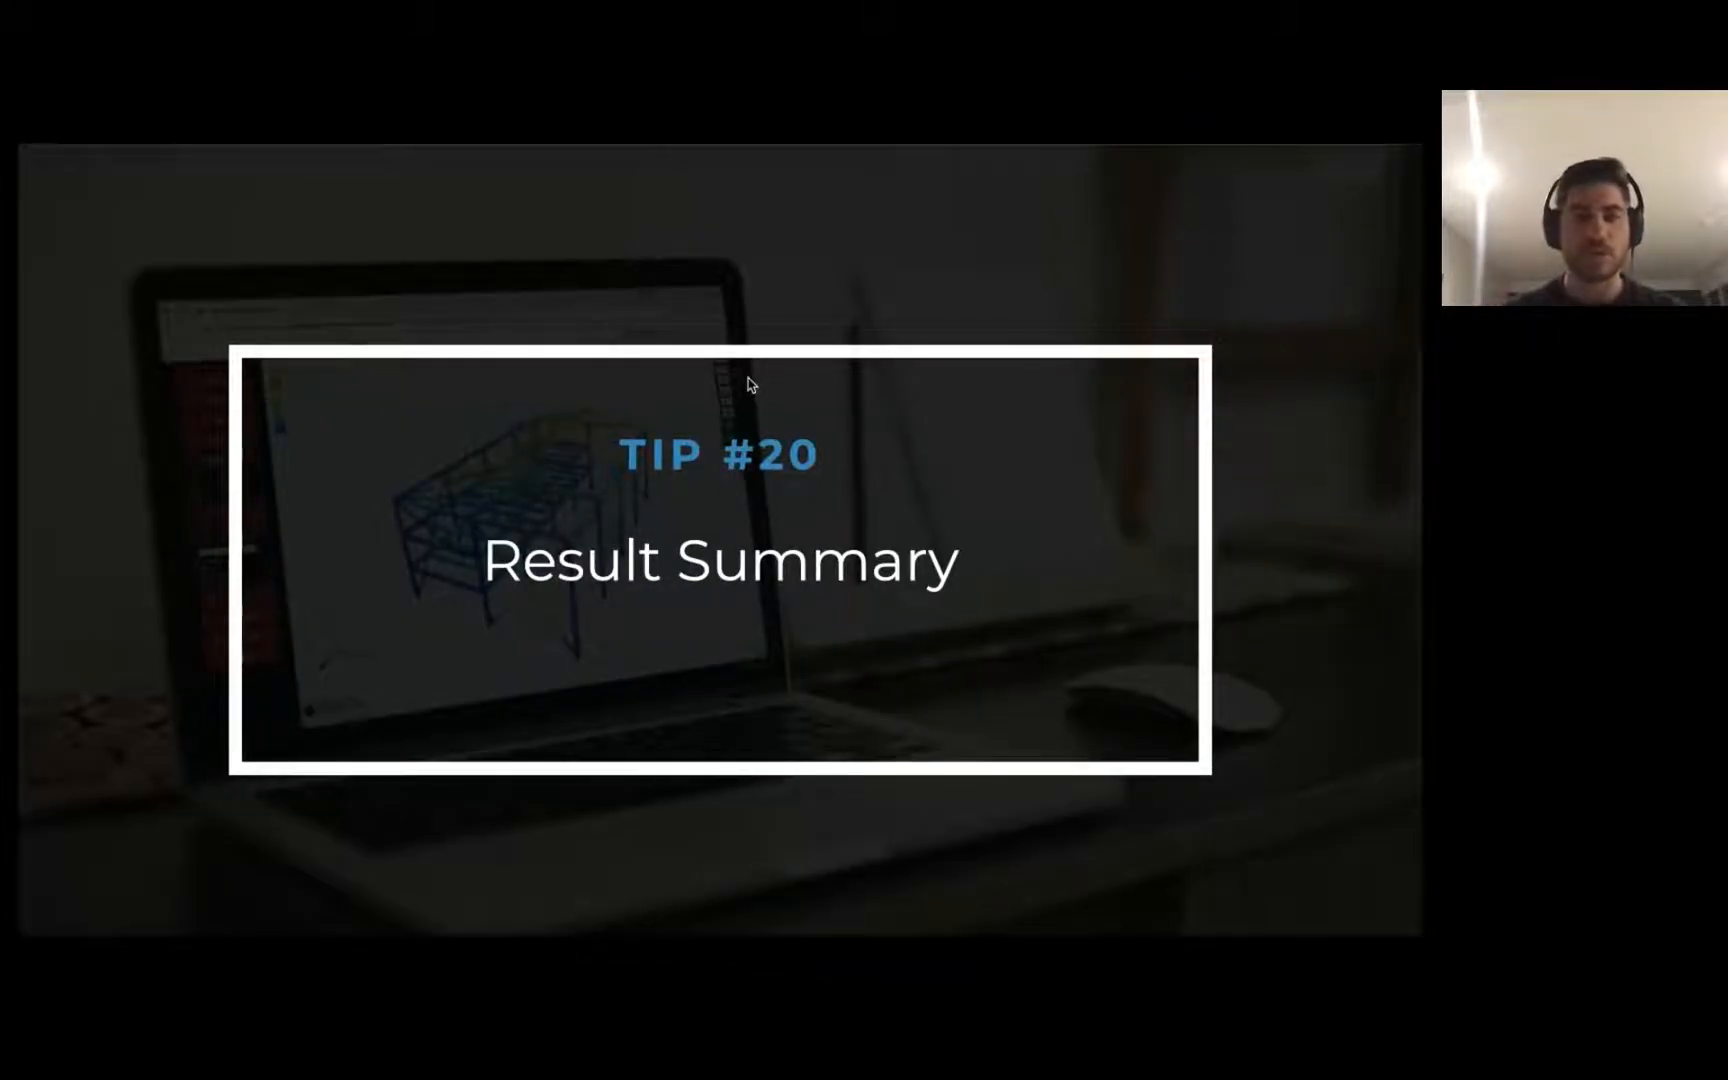
pyautogui.press('super+Tab')
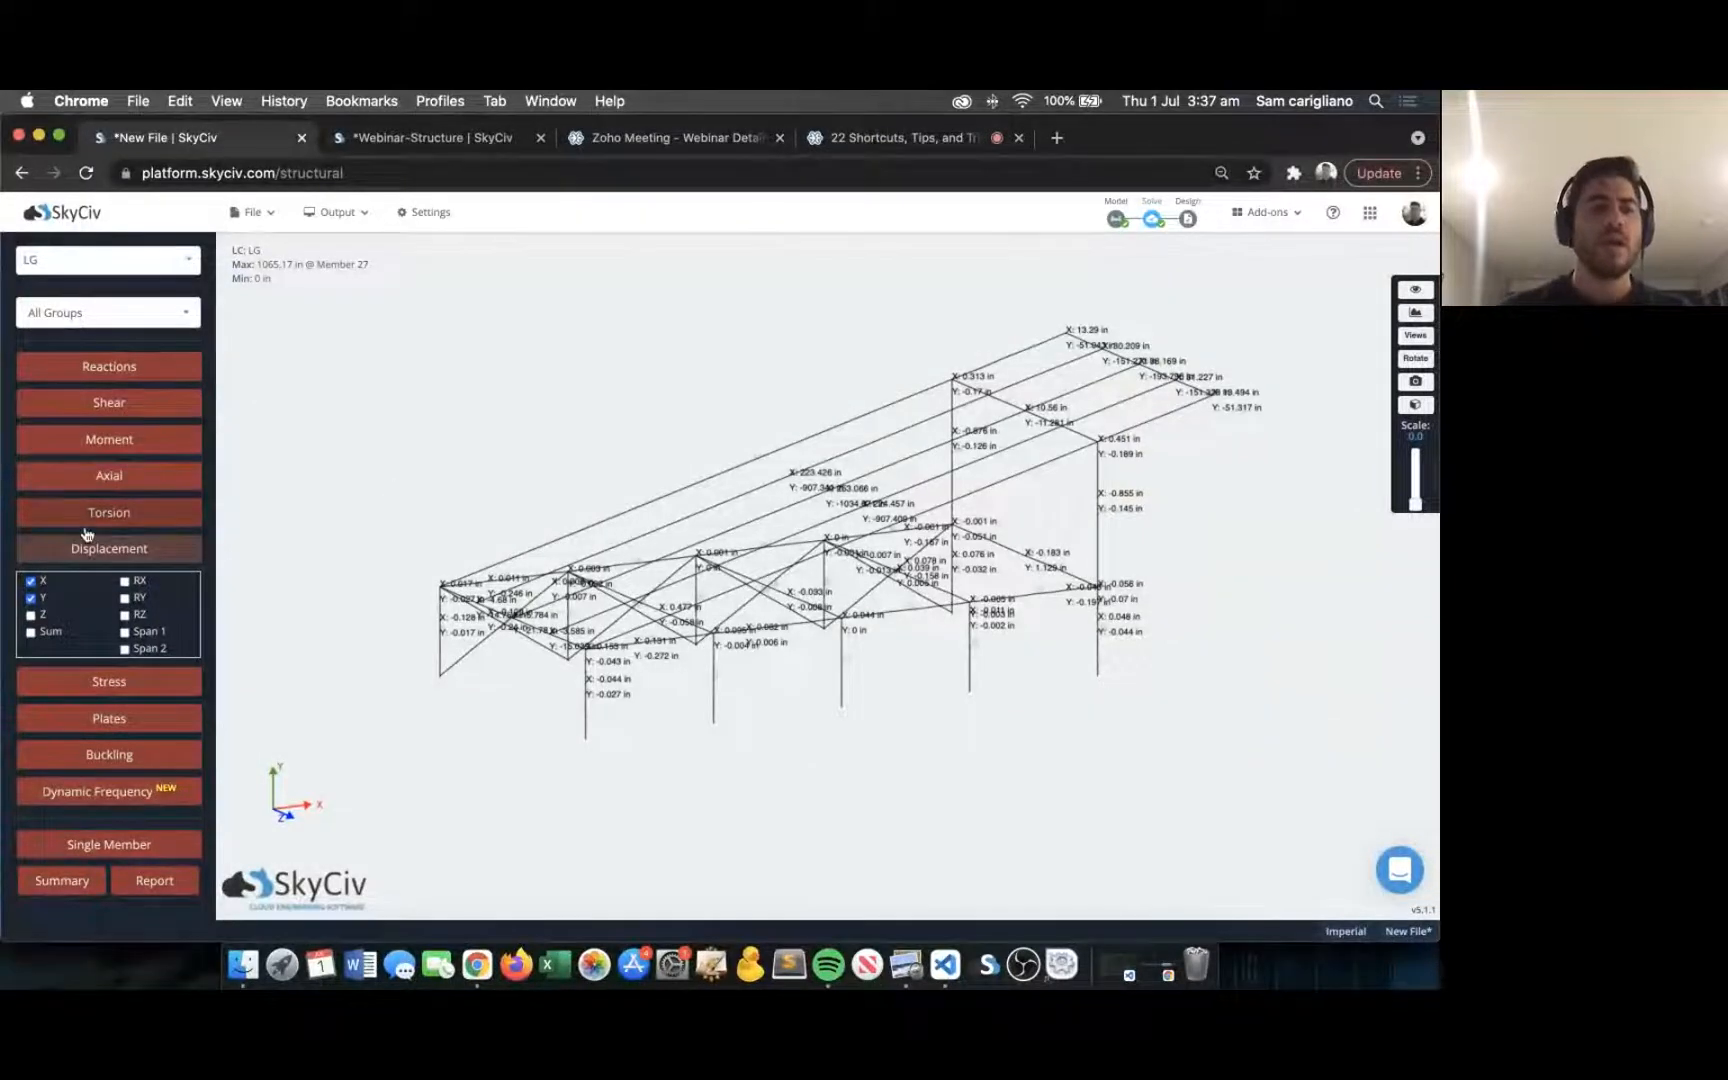
# Turn off the displacement results, view the Results Summary of governing checks and close it.
pyautogui.click(55, 555)
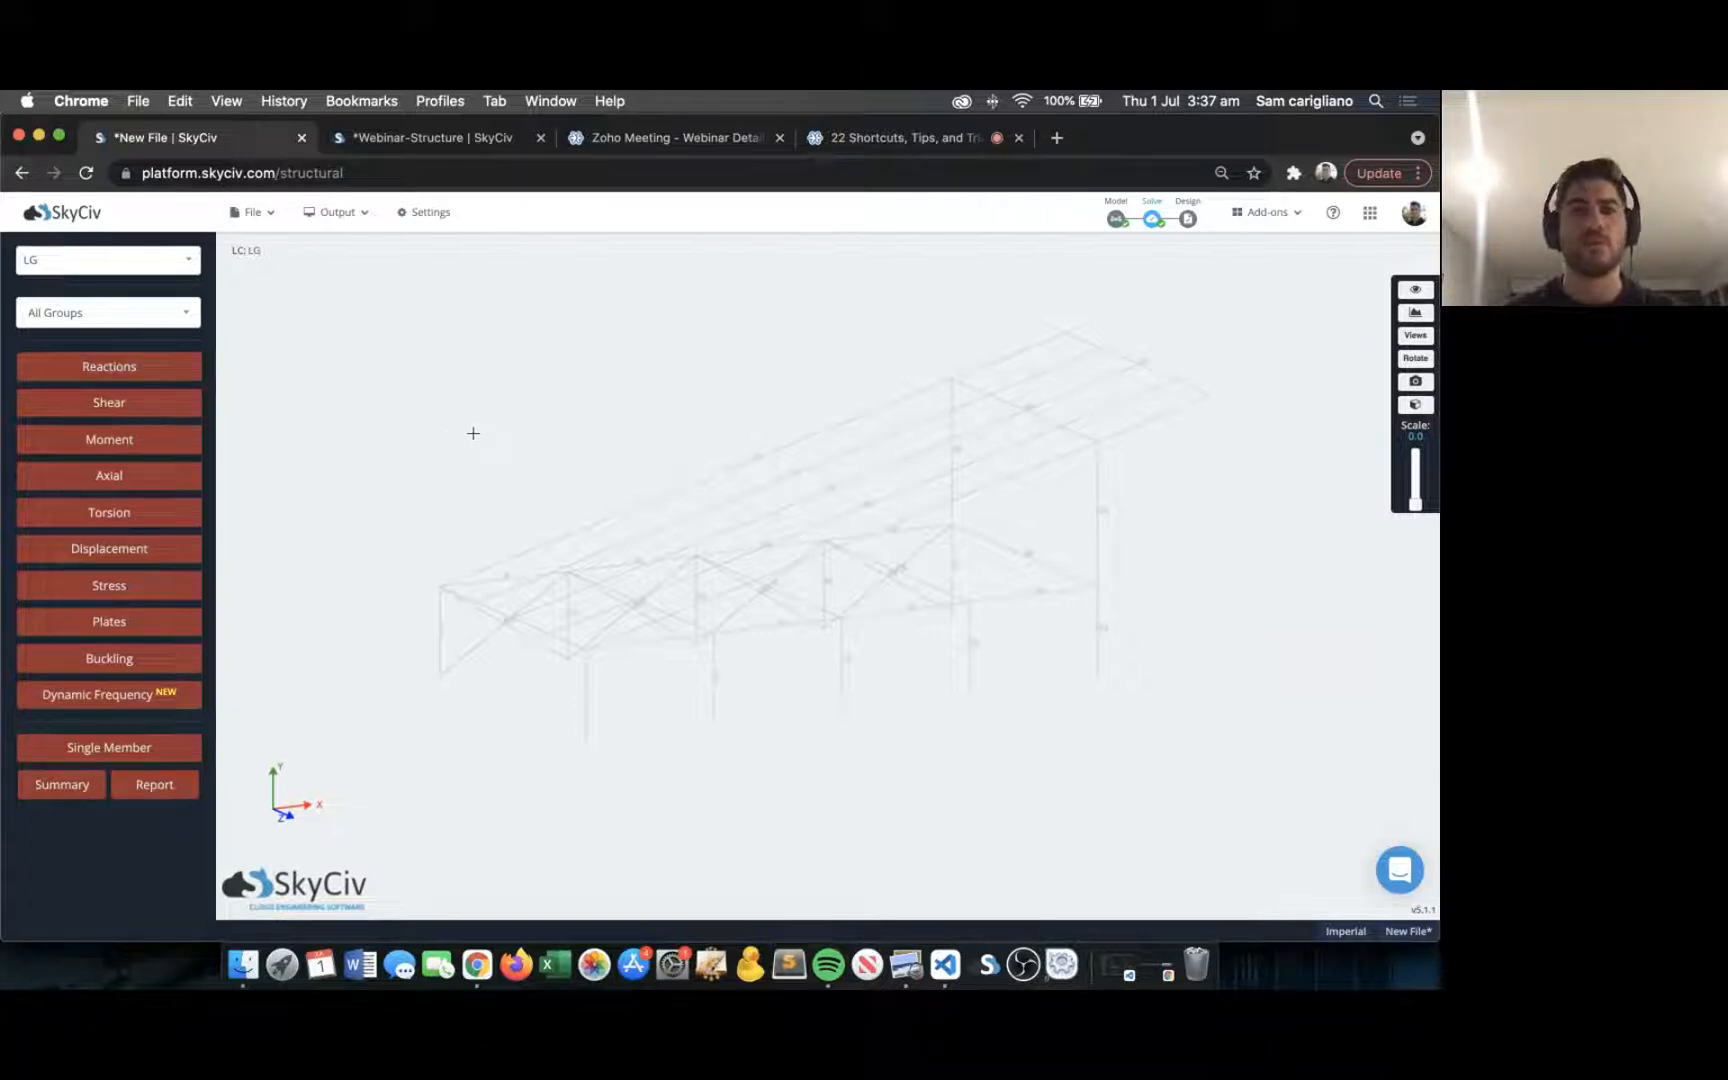
pyautogui.click(60, 786)
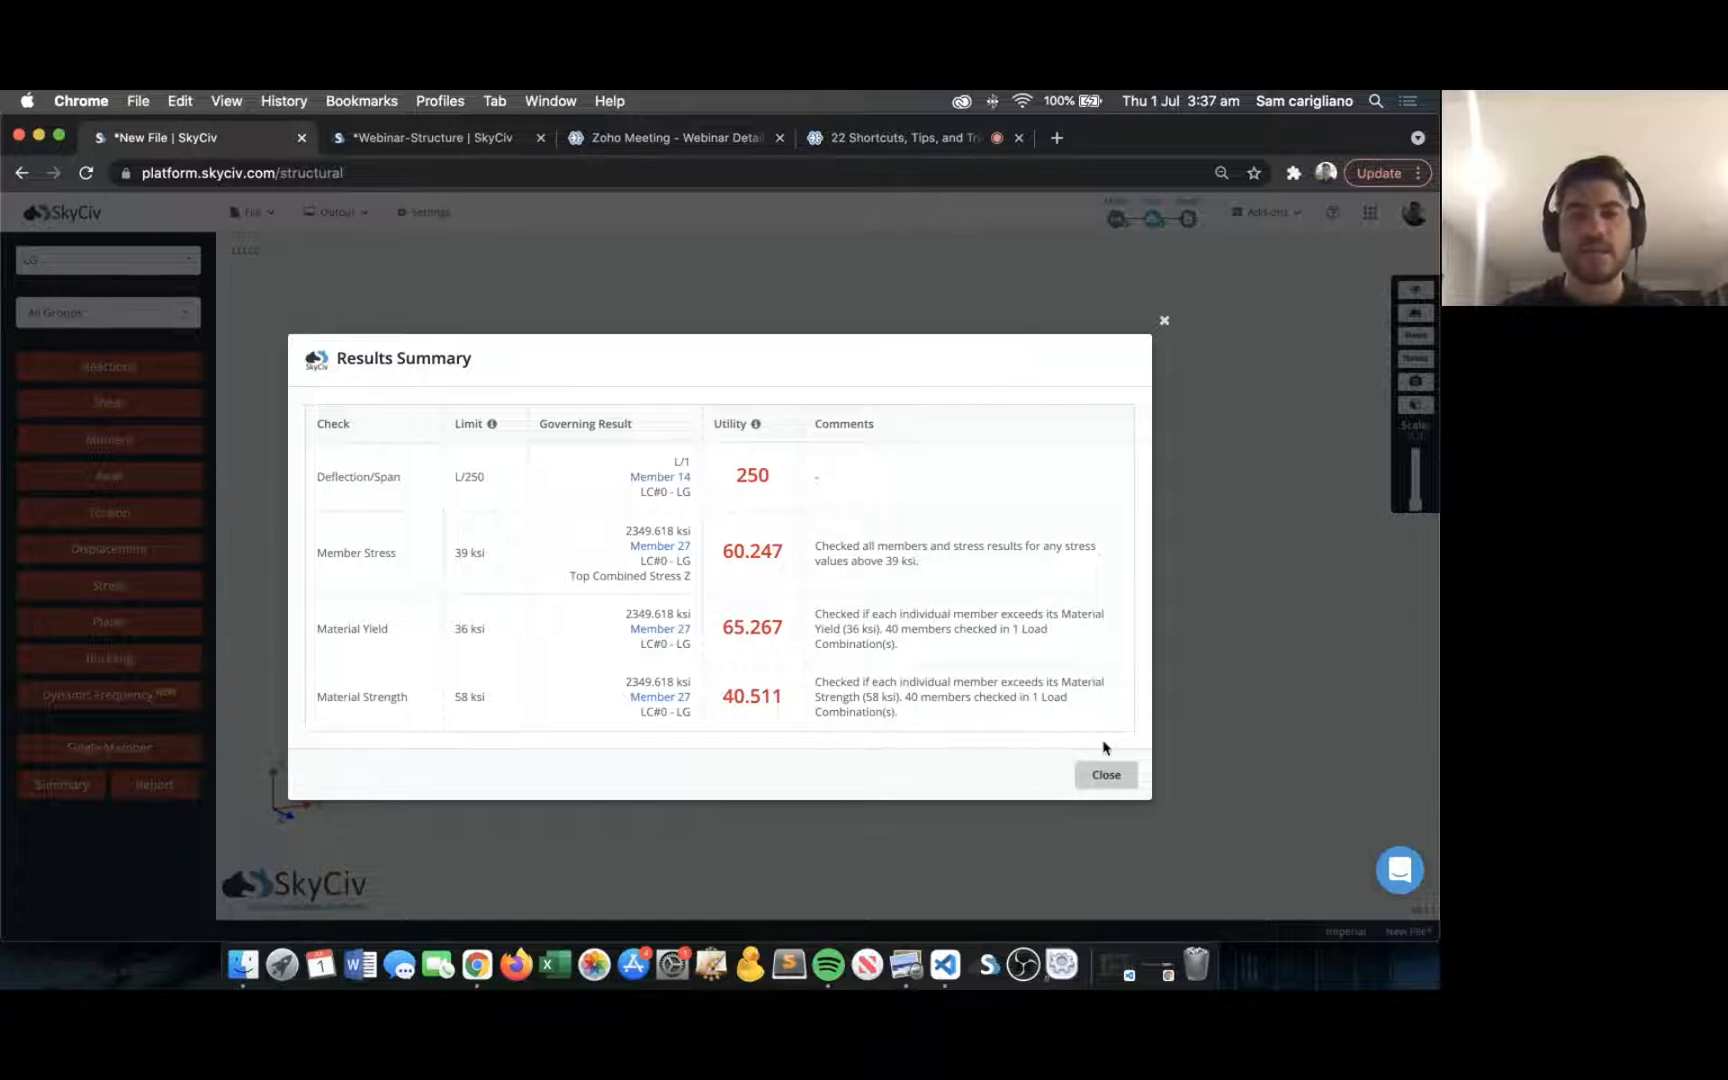
pyautogui.click(1112, 776)
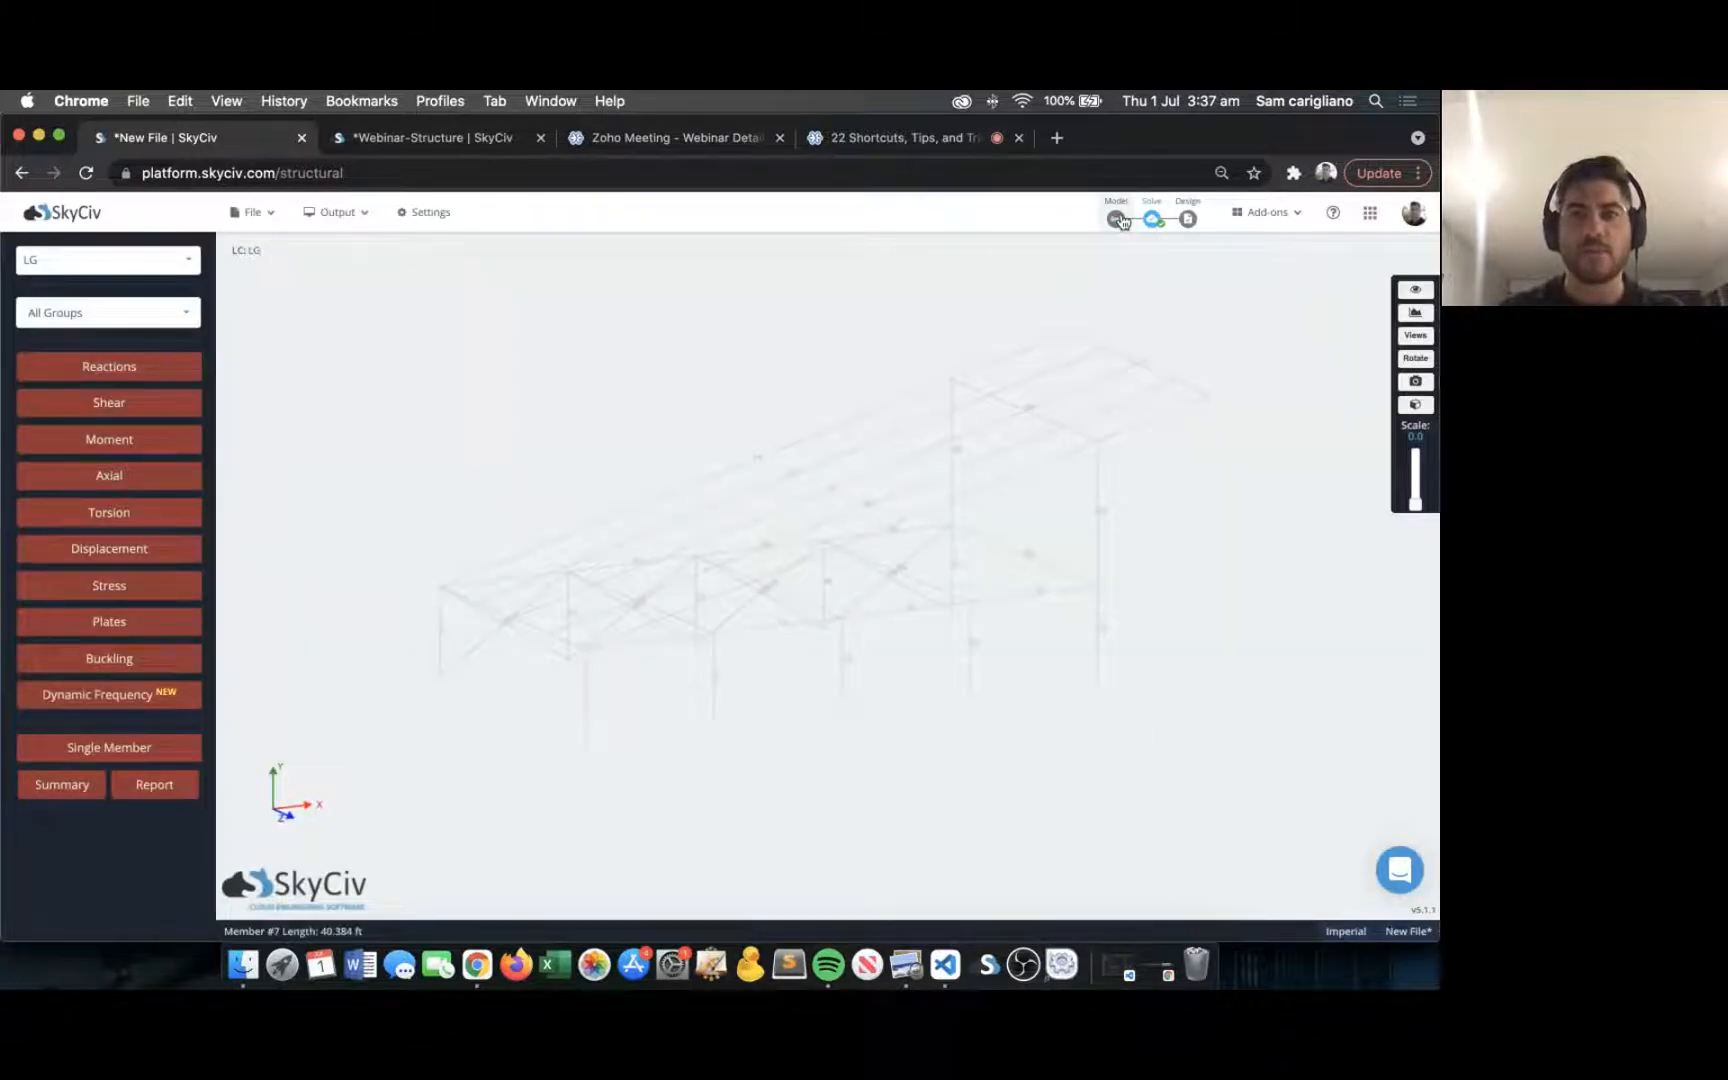
# Intersect the sloped roof's upper cross beam with the members it crosses and solve the model again.
pyautogui.rightClick(1003, 408)
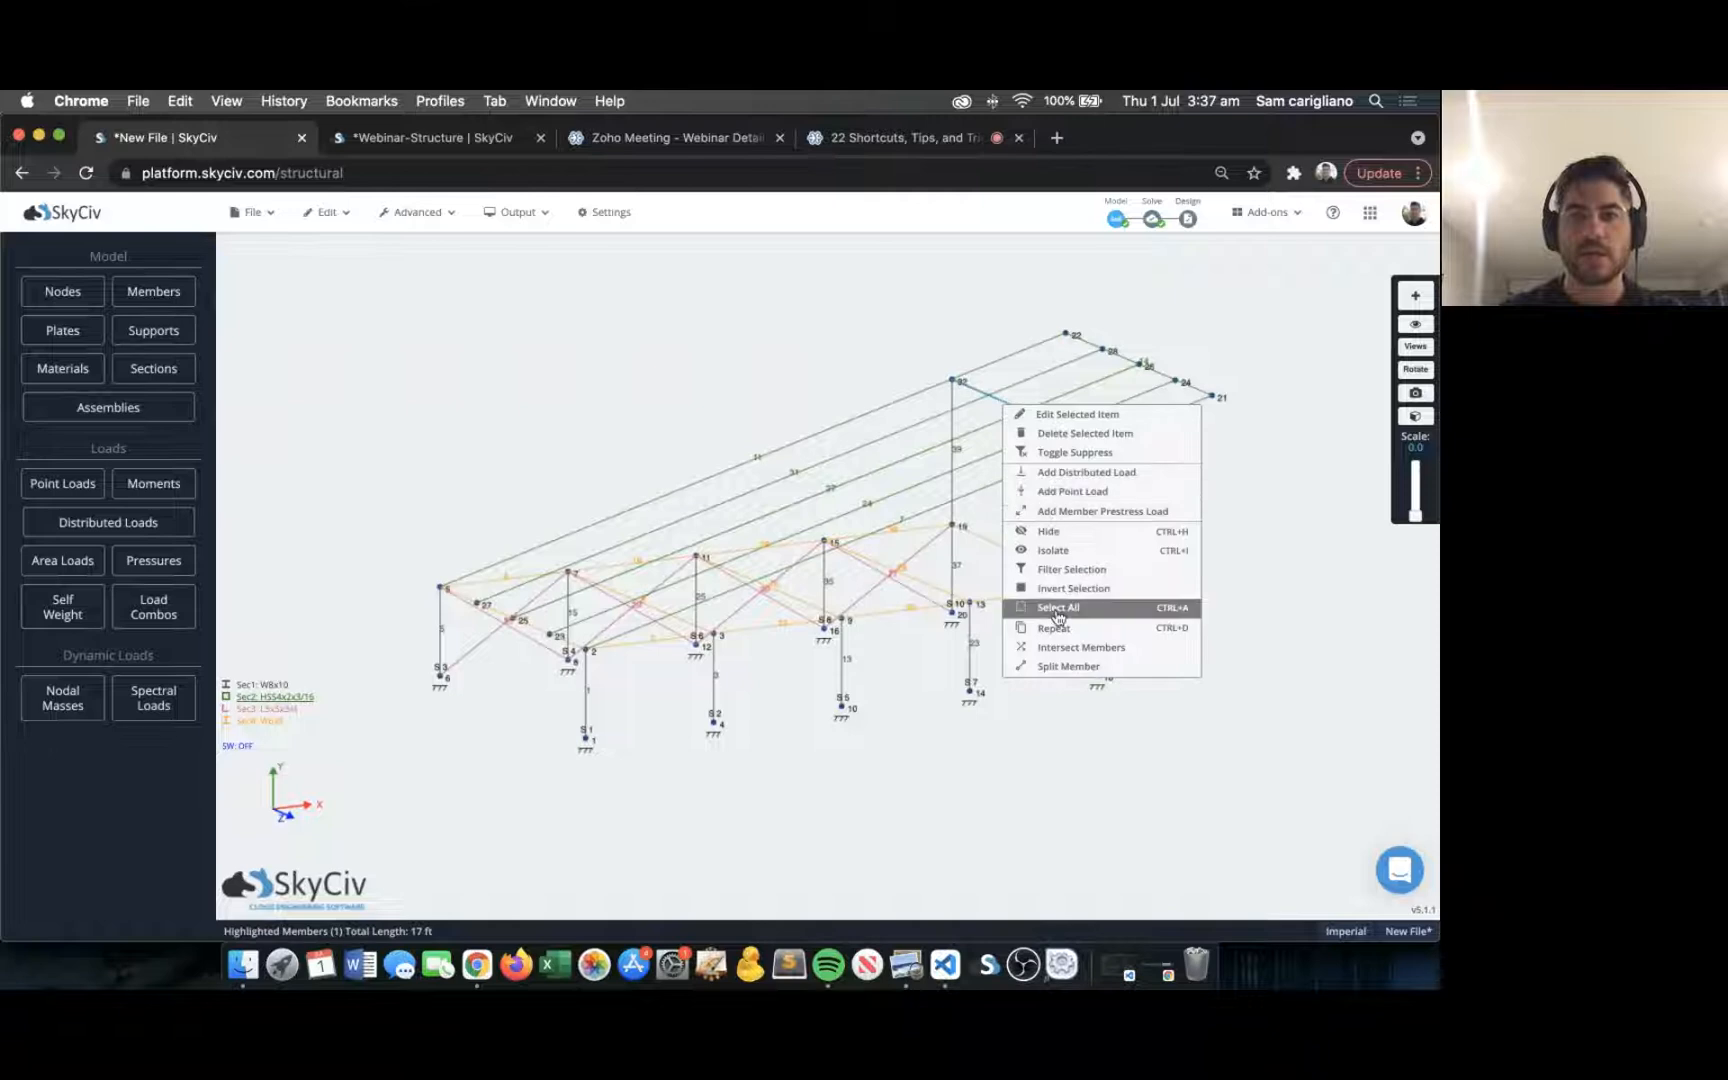
pyautogui.click(1062, 648)
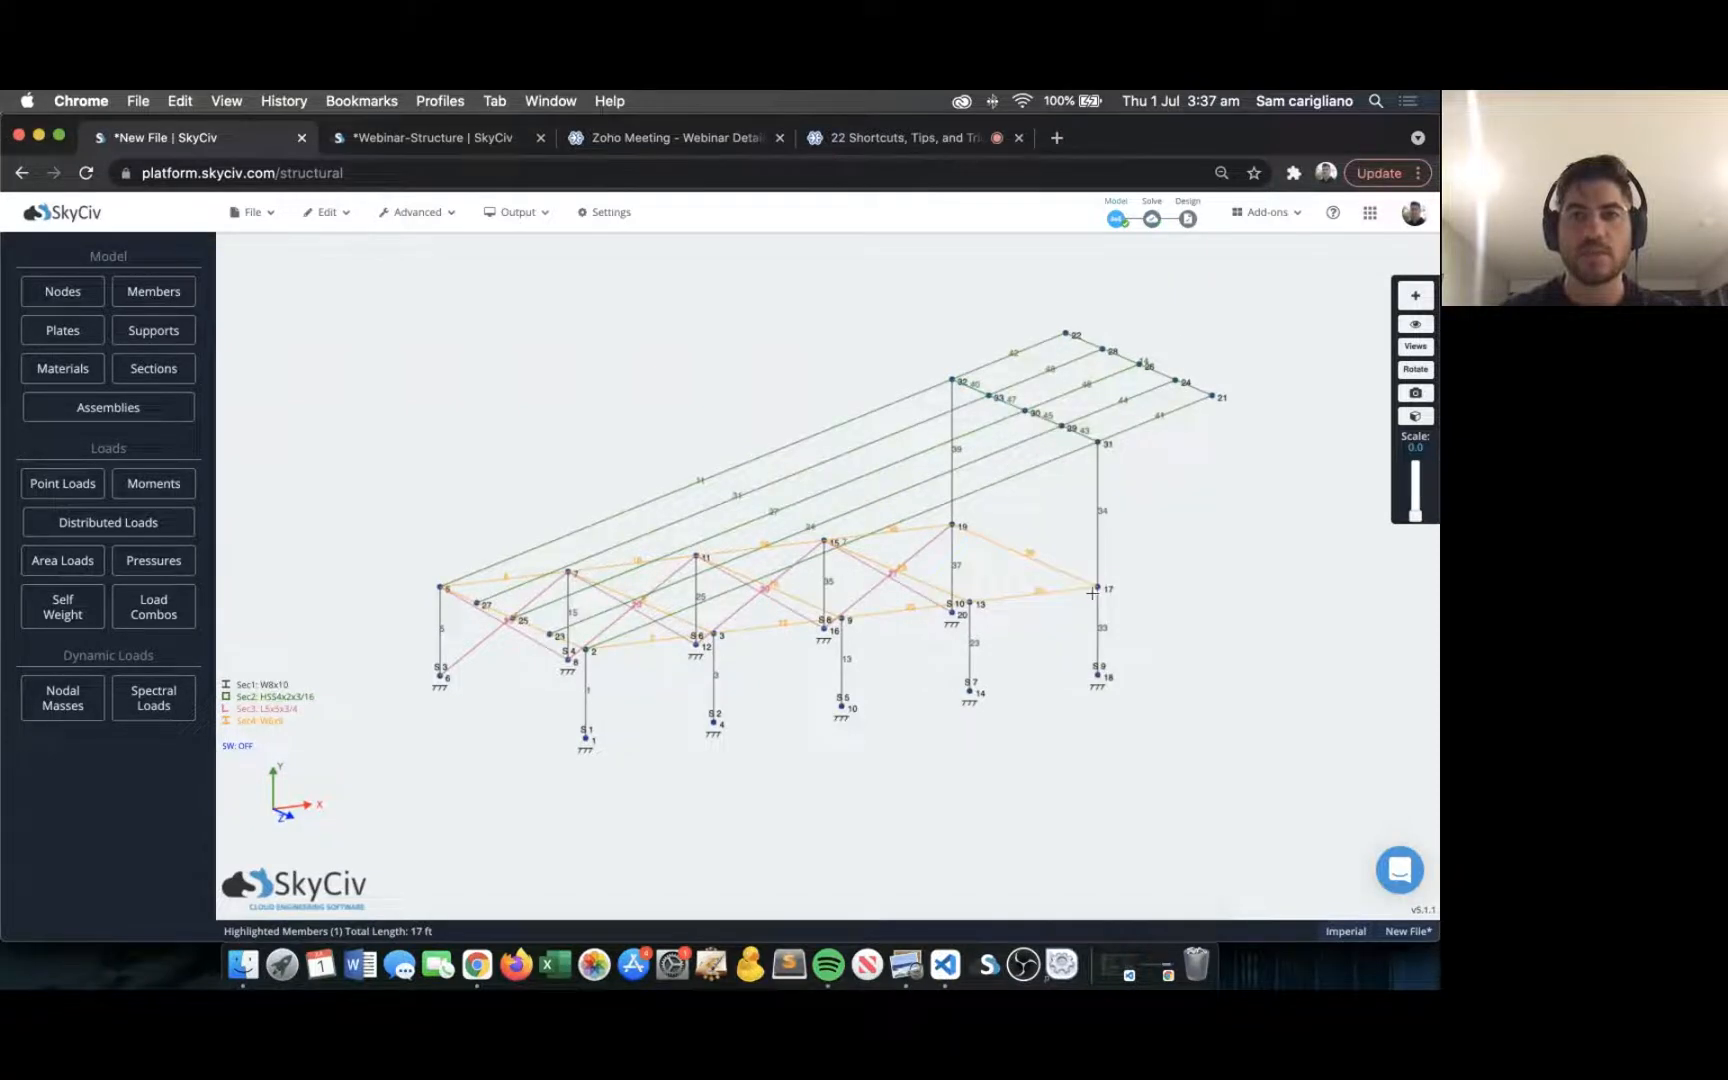
pyautogui.click(1164, 245)
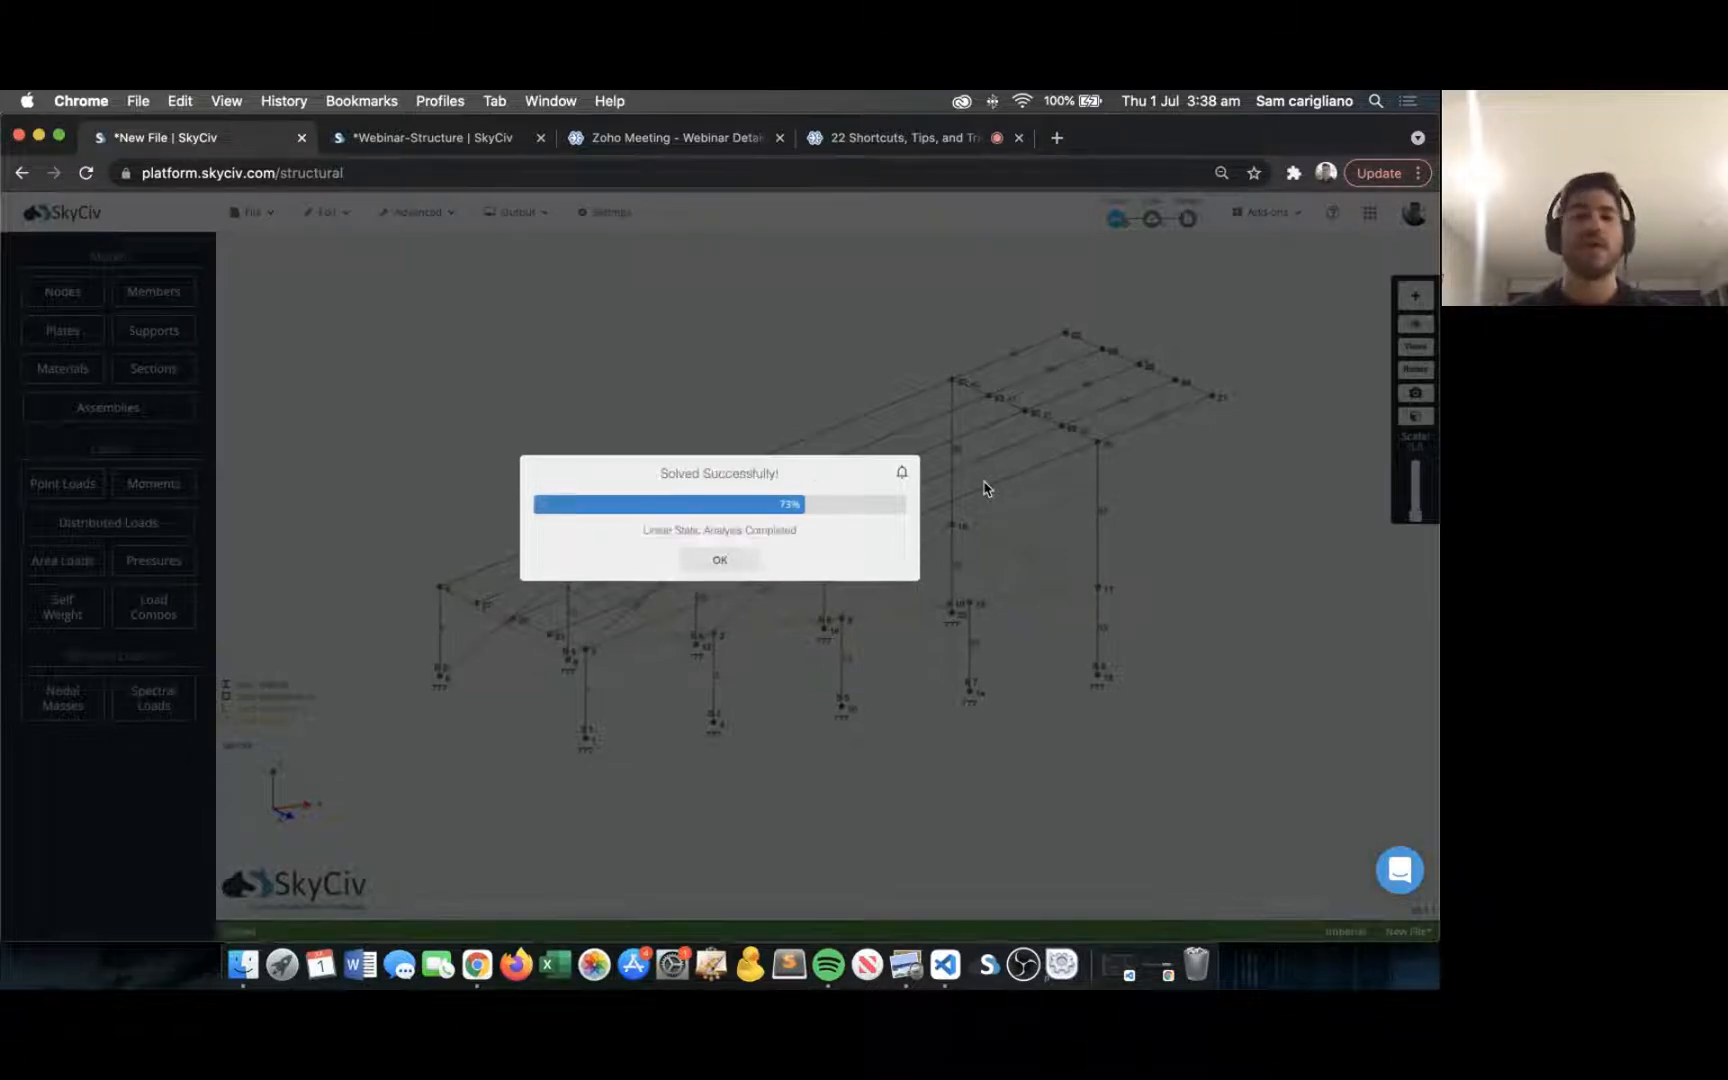
pyautogui.click(724, 562)
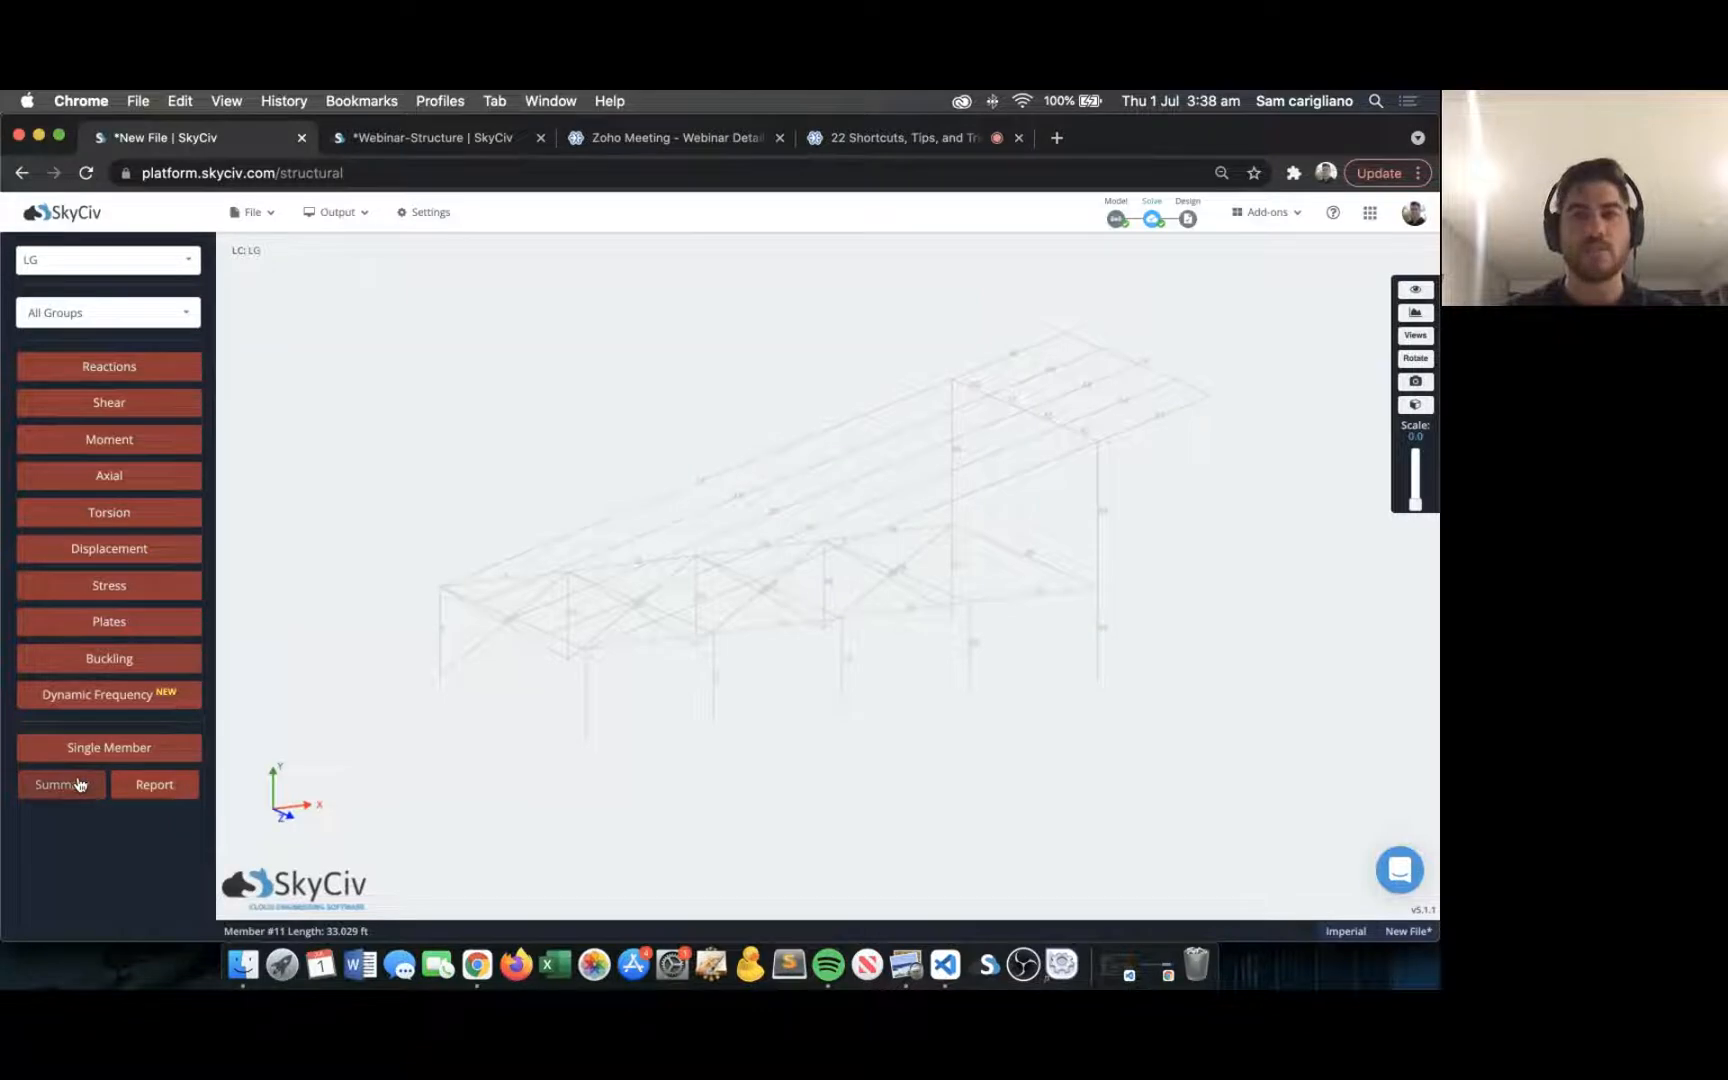
# Show the Top Bending Z stresses, suppress the savings notice, and isolate the governing Member Stress member from the Results Summary.
pyautogui.click(80, 785)
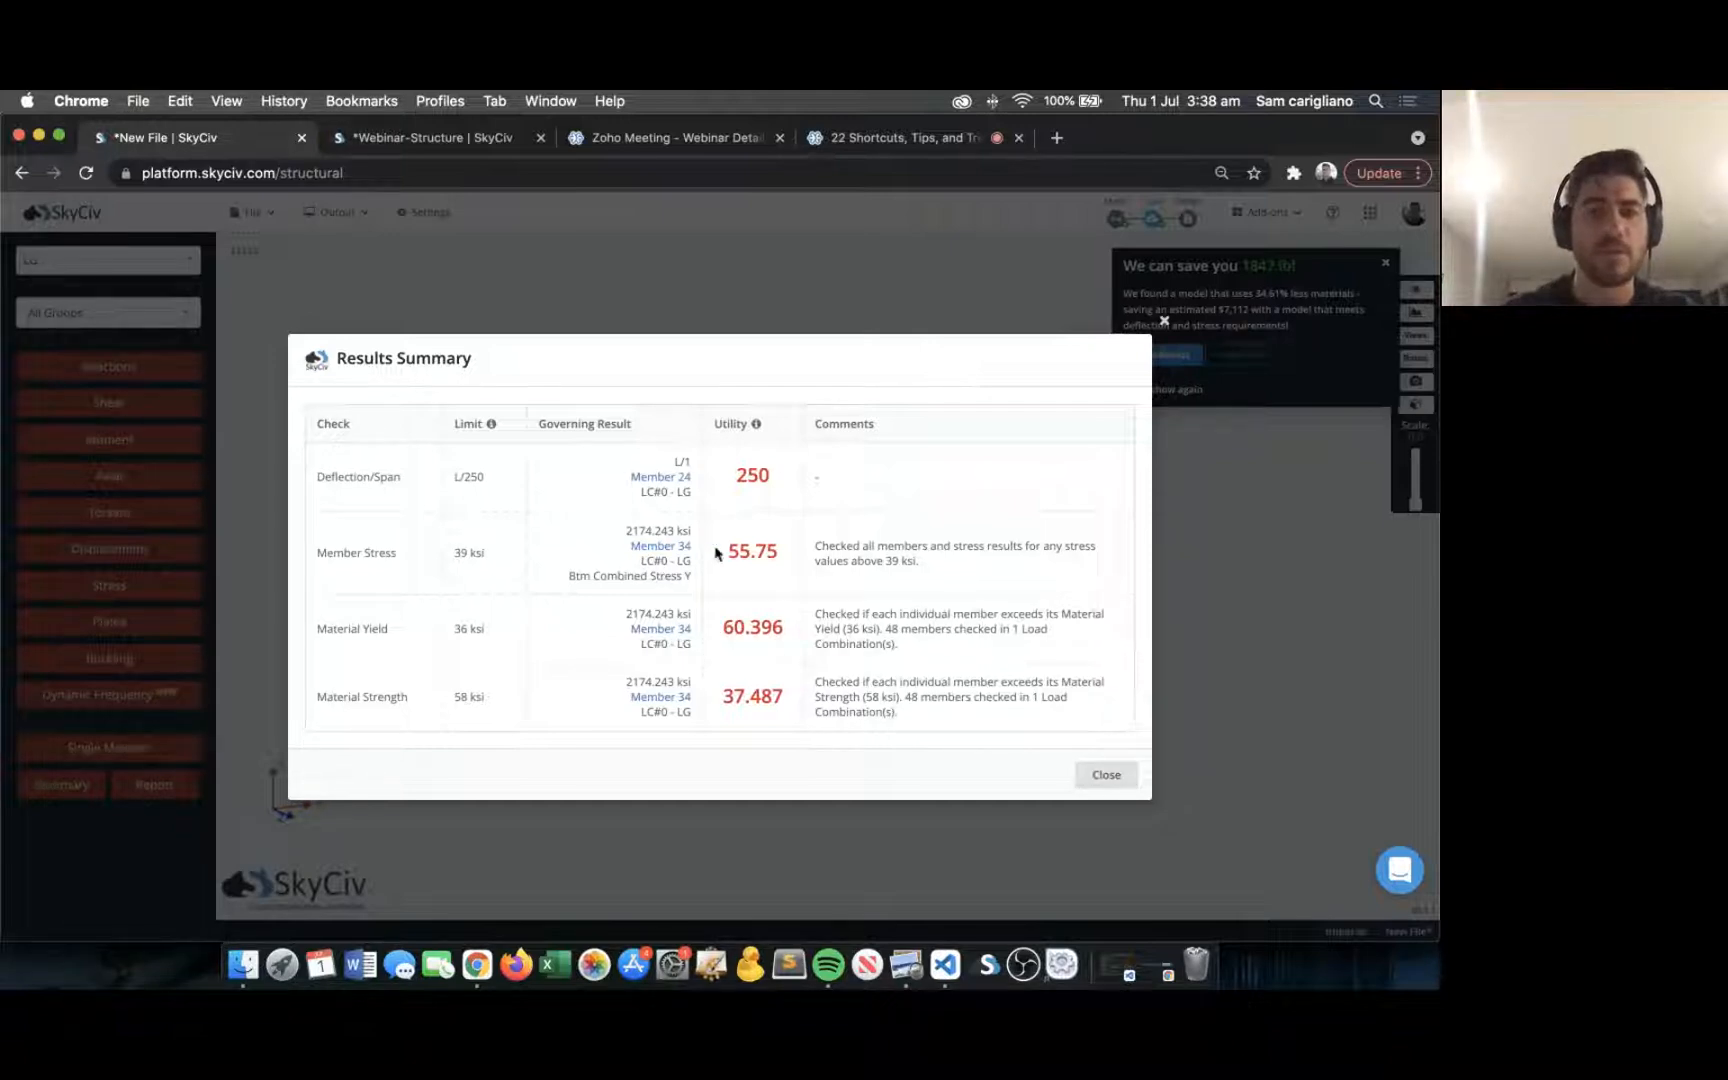
pyautogui.click(652, 555)
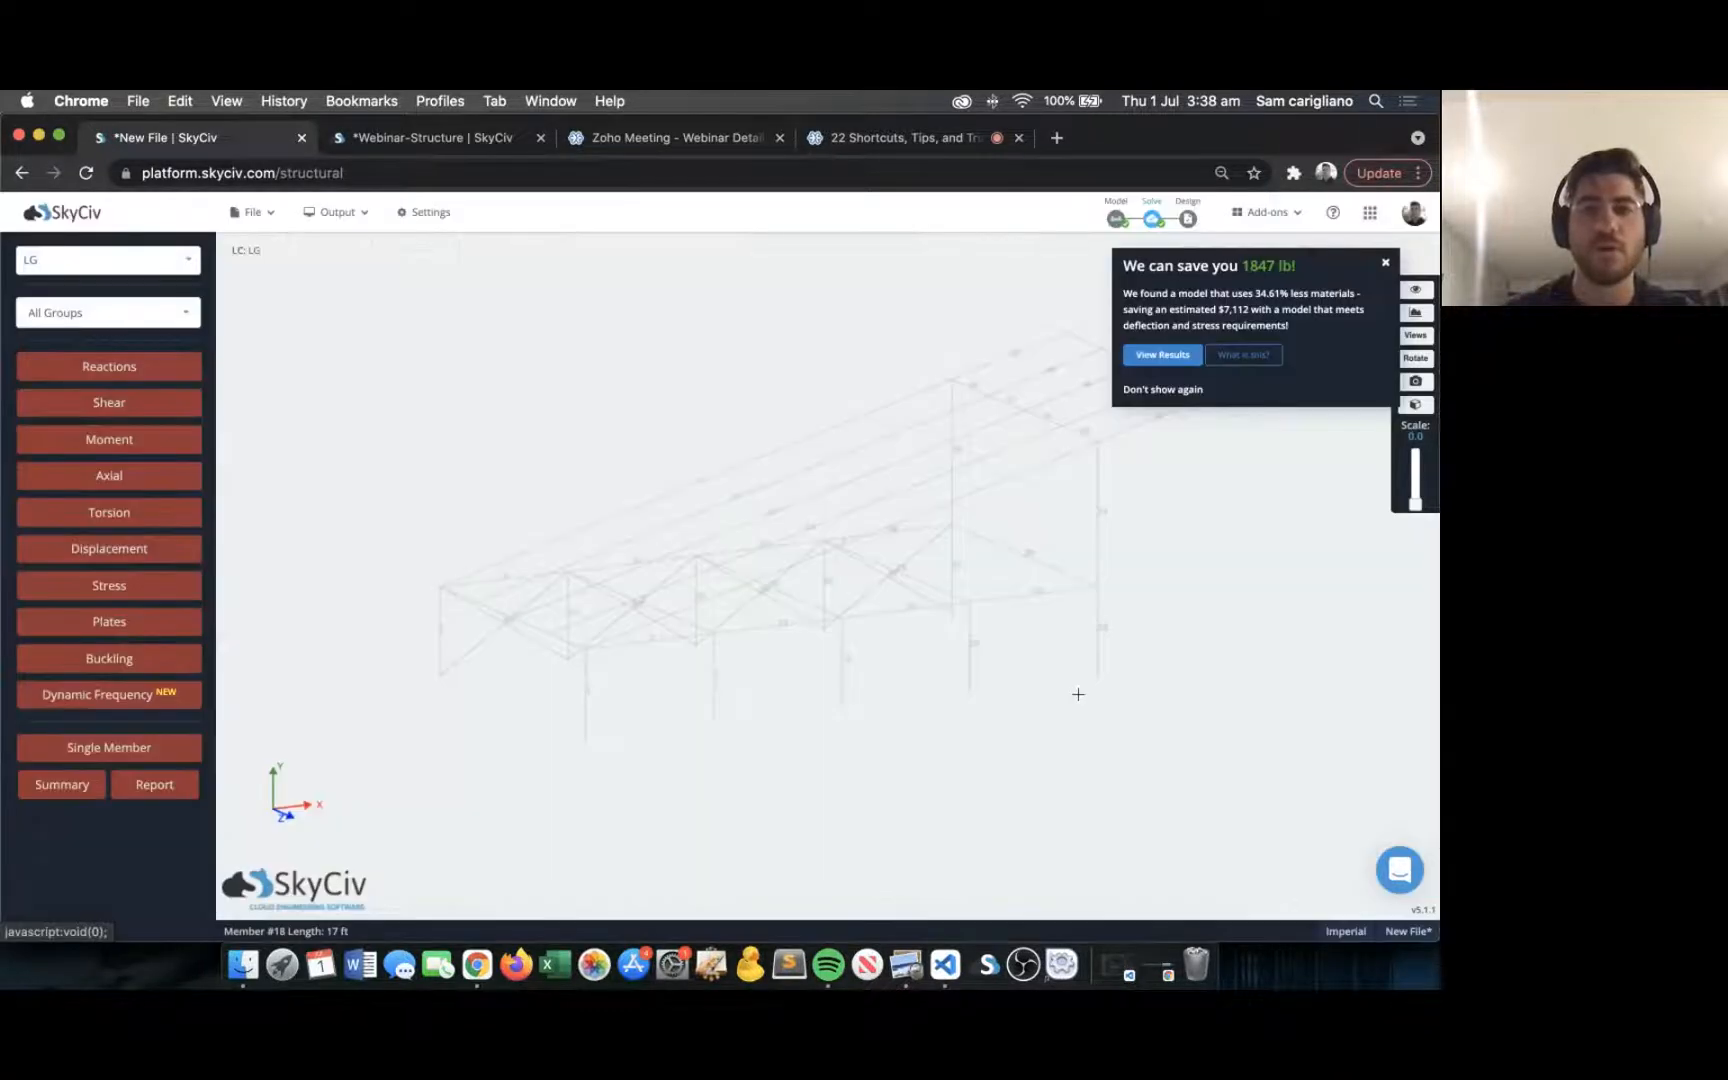
pyautogui.click(110, 586)
pyautogui.click(1145, 390)
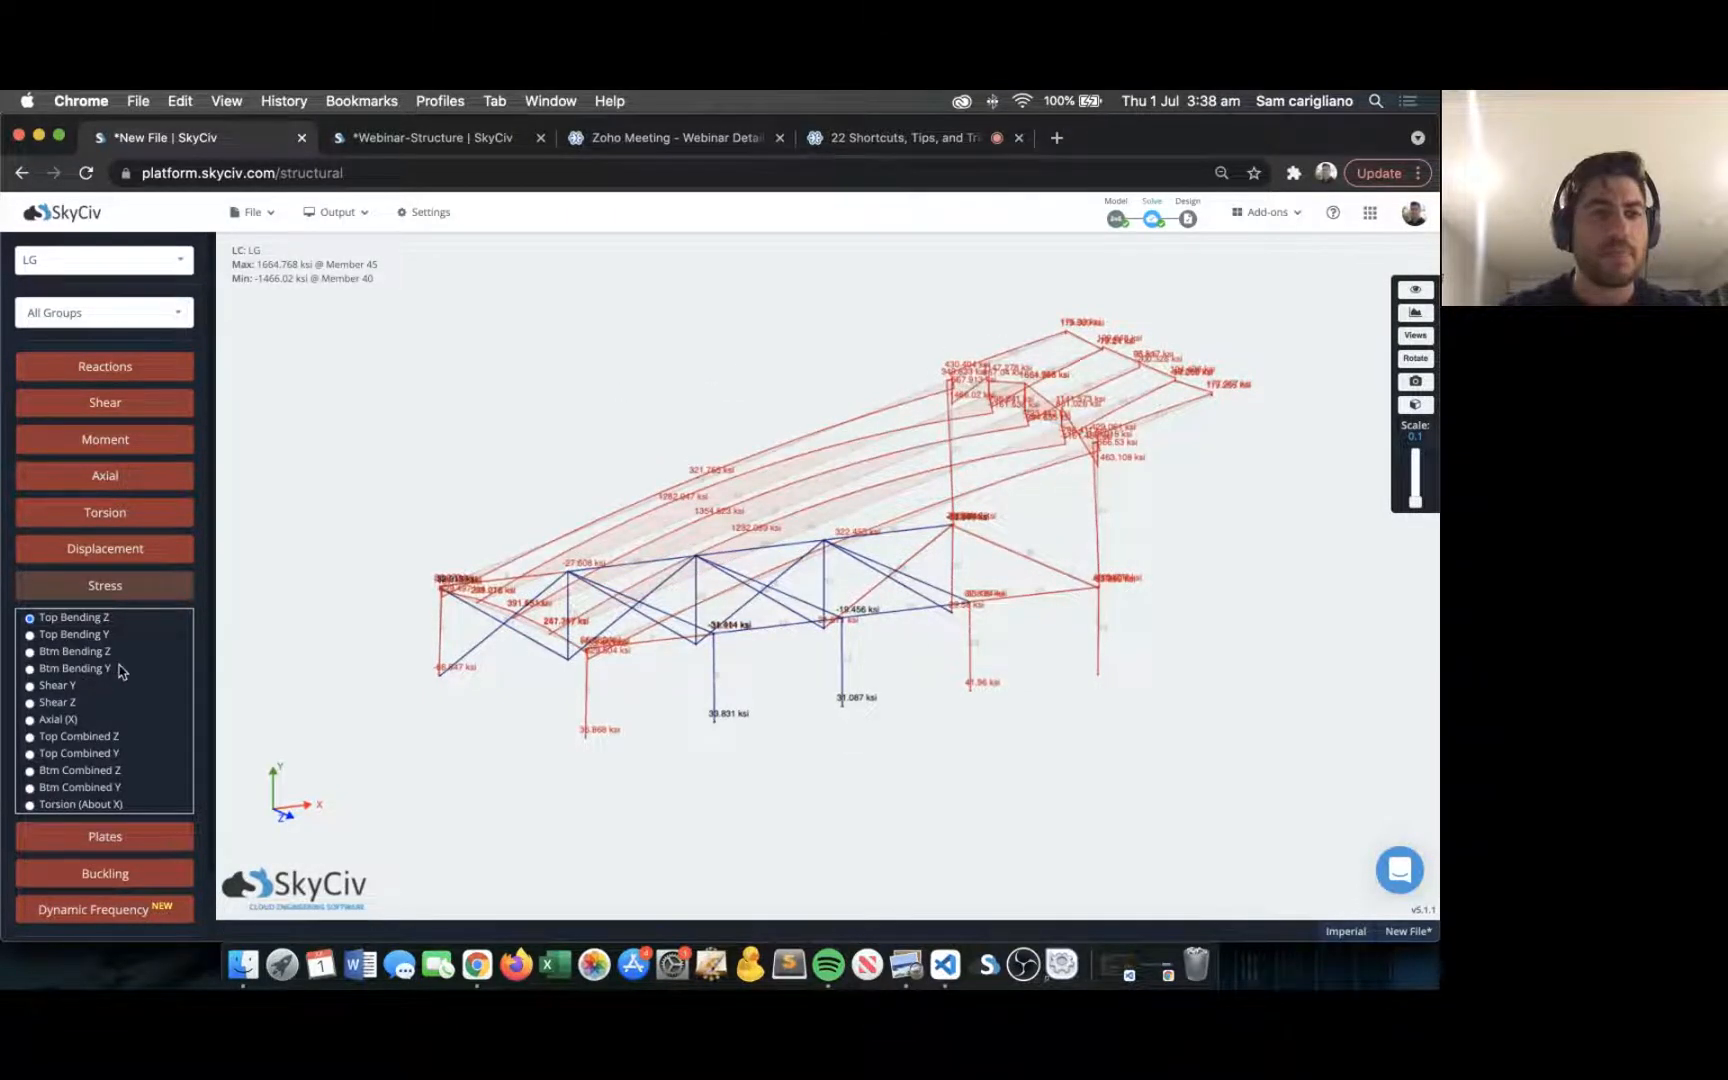
pyautogui.scroll(-2, 120, 690)
pyautogui.click(60, 922)
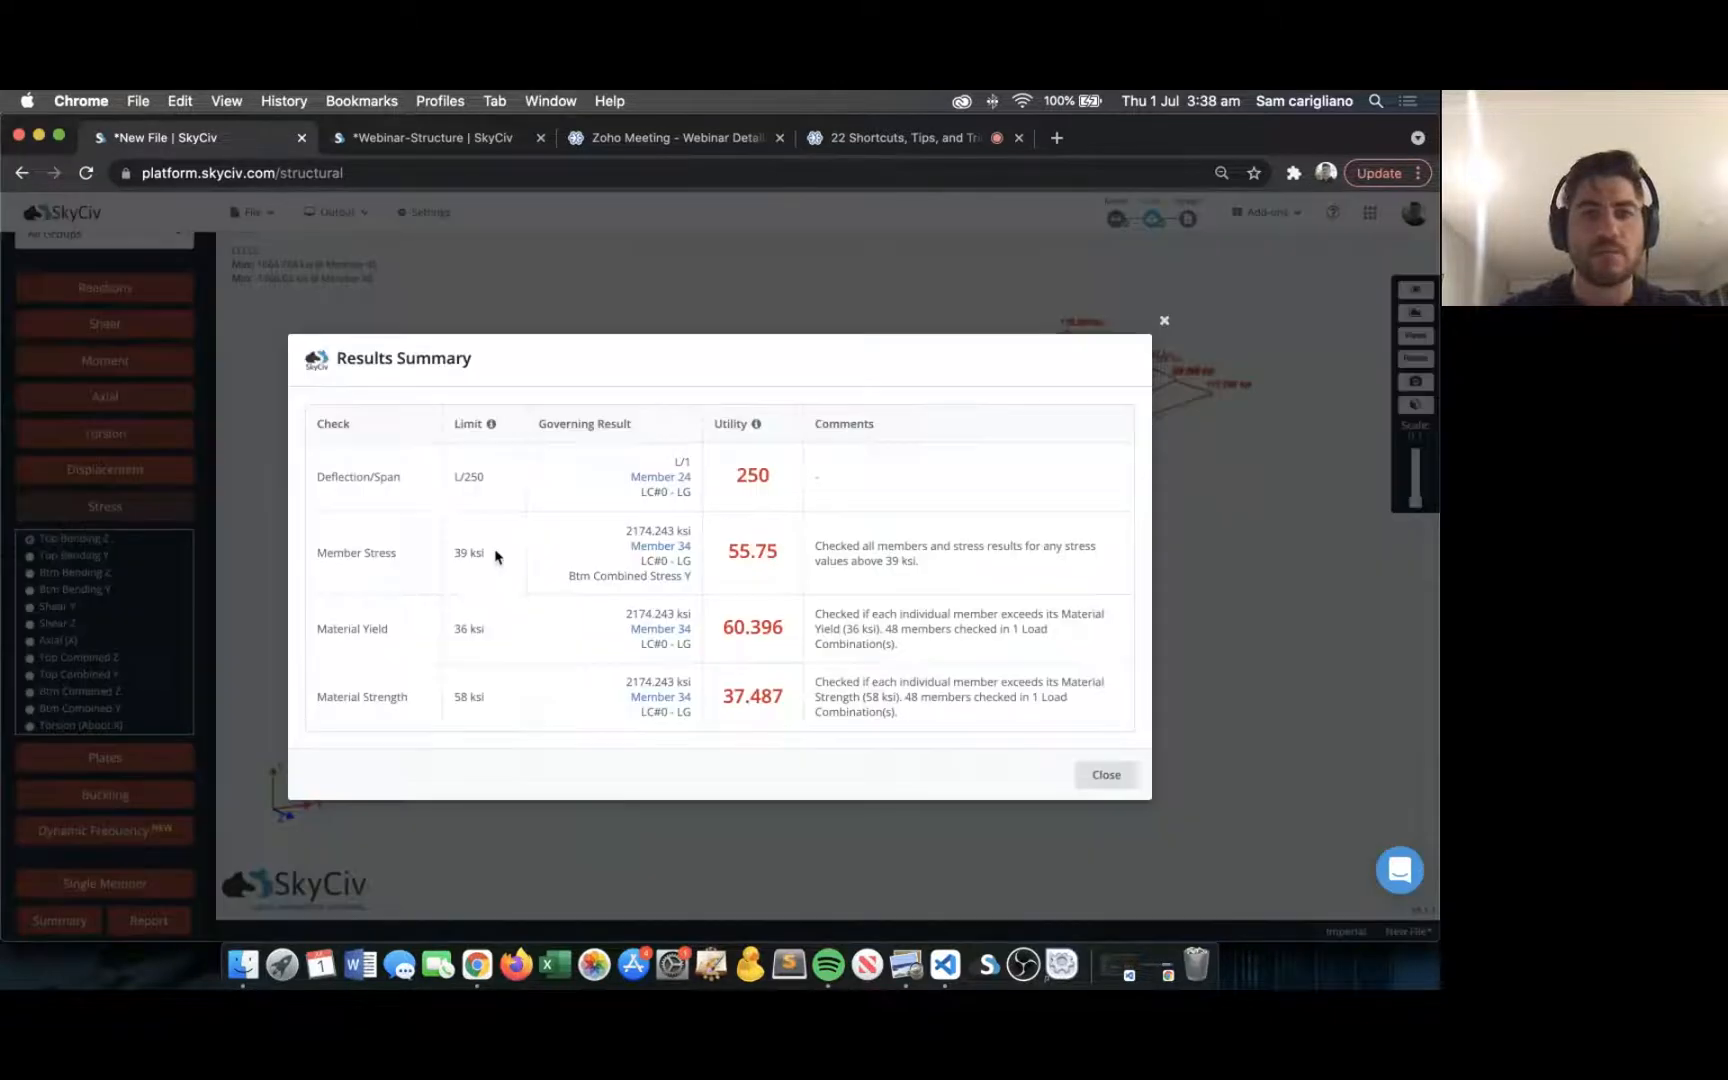
pyautogui.click(679, 550)
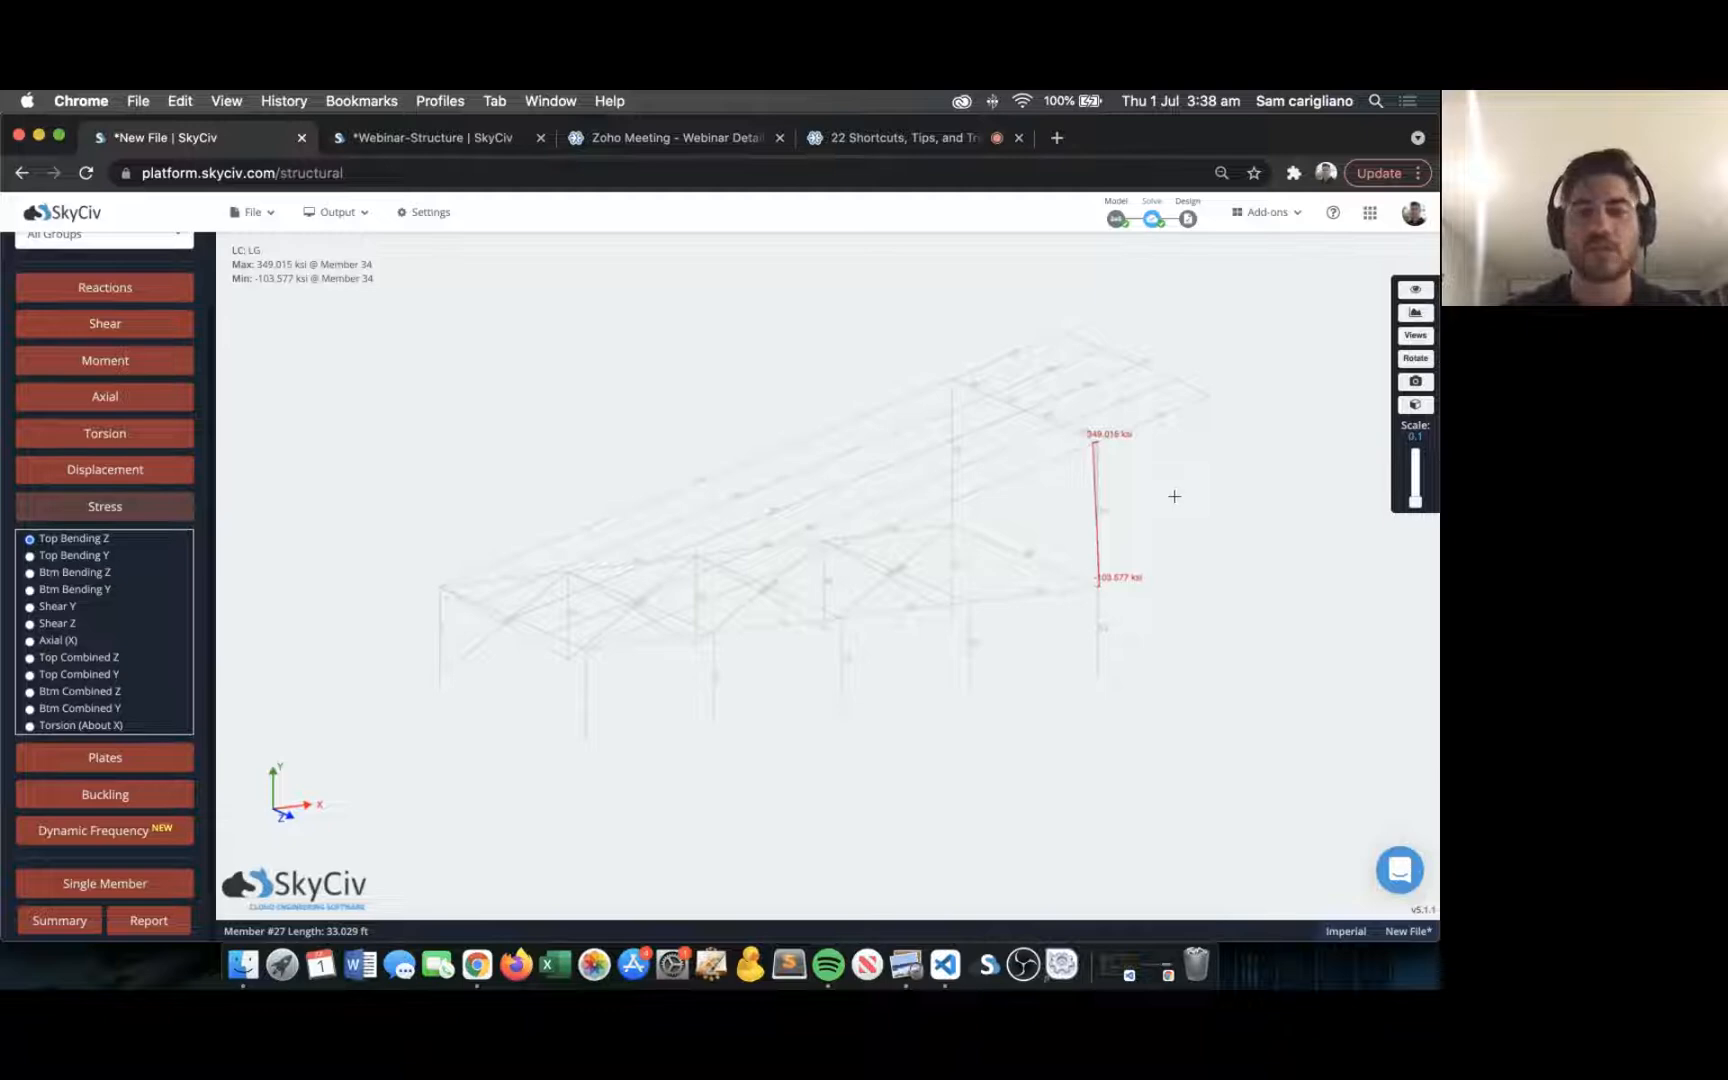
# Show the Tip #21 Limit State Results slide, return to the model and display Top Bending Z stresses with the result settings open.
pyautogui.click(137, 520)
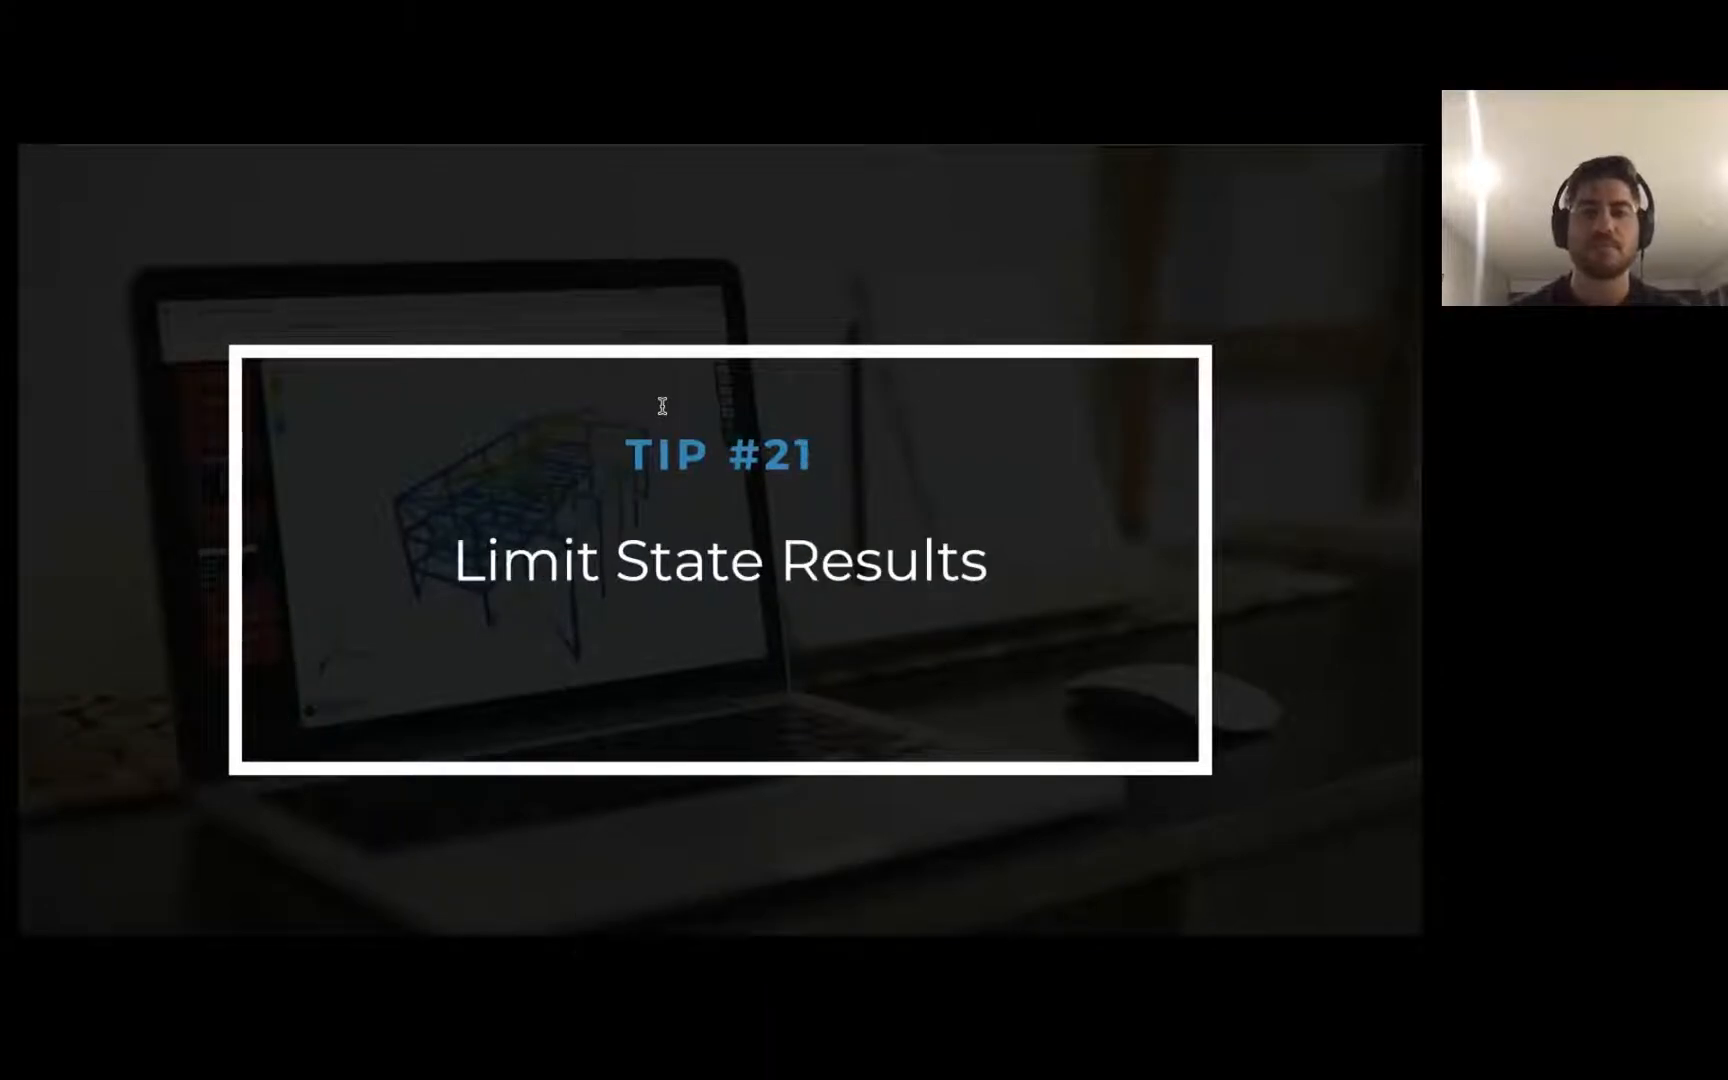
pyautogui.hotkey('ctrl', 'Left')
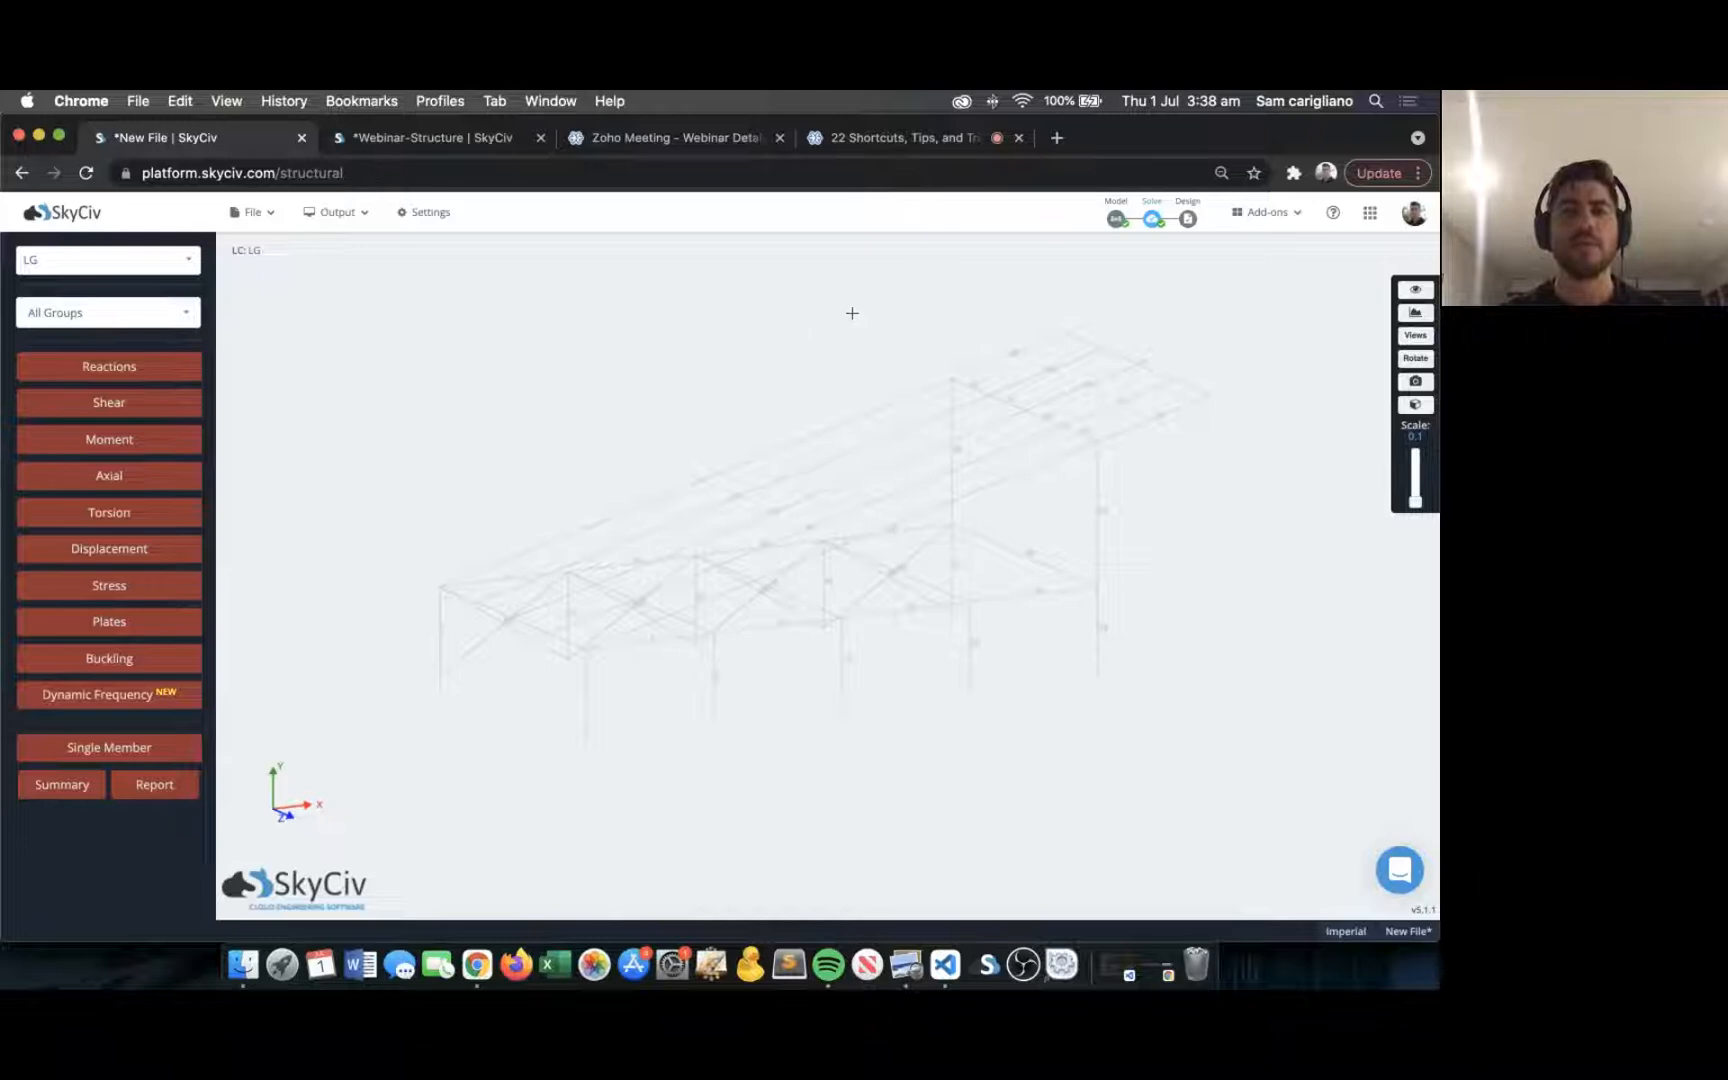
pyautogui.click(1428, 314)
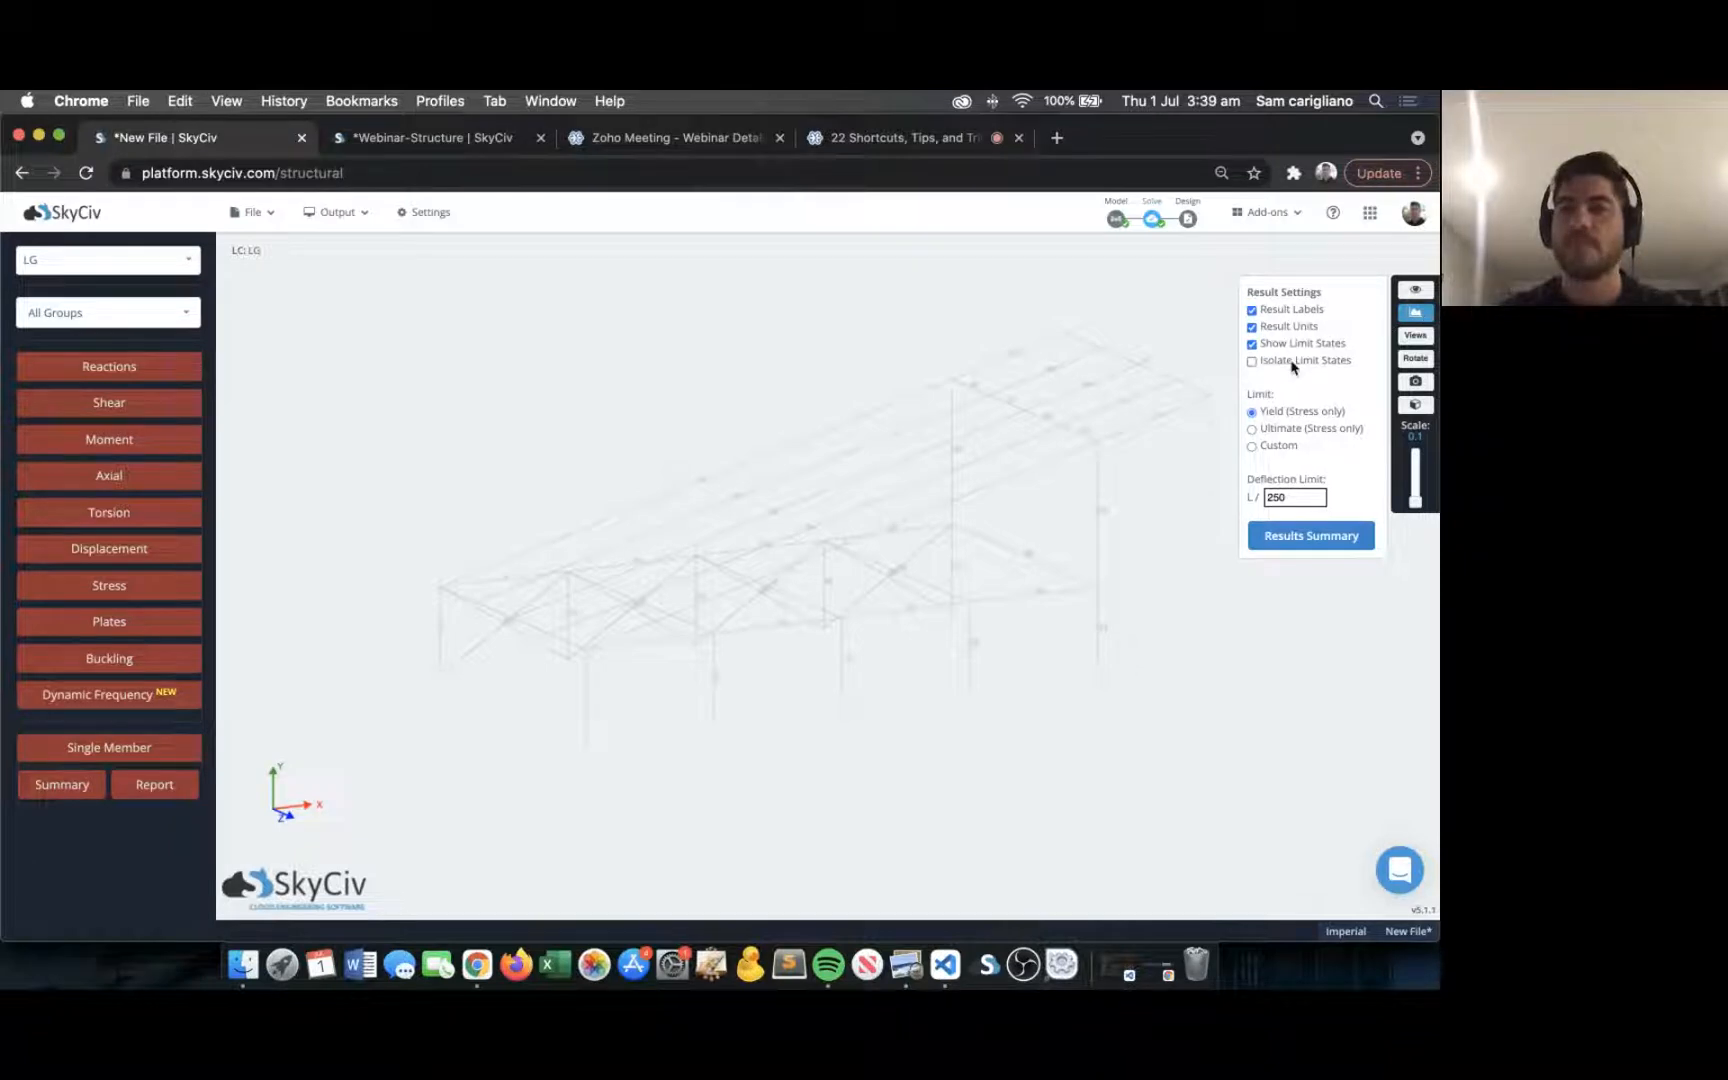
pyautogui.click(112, 586)
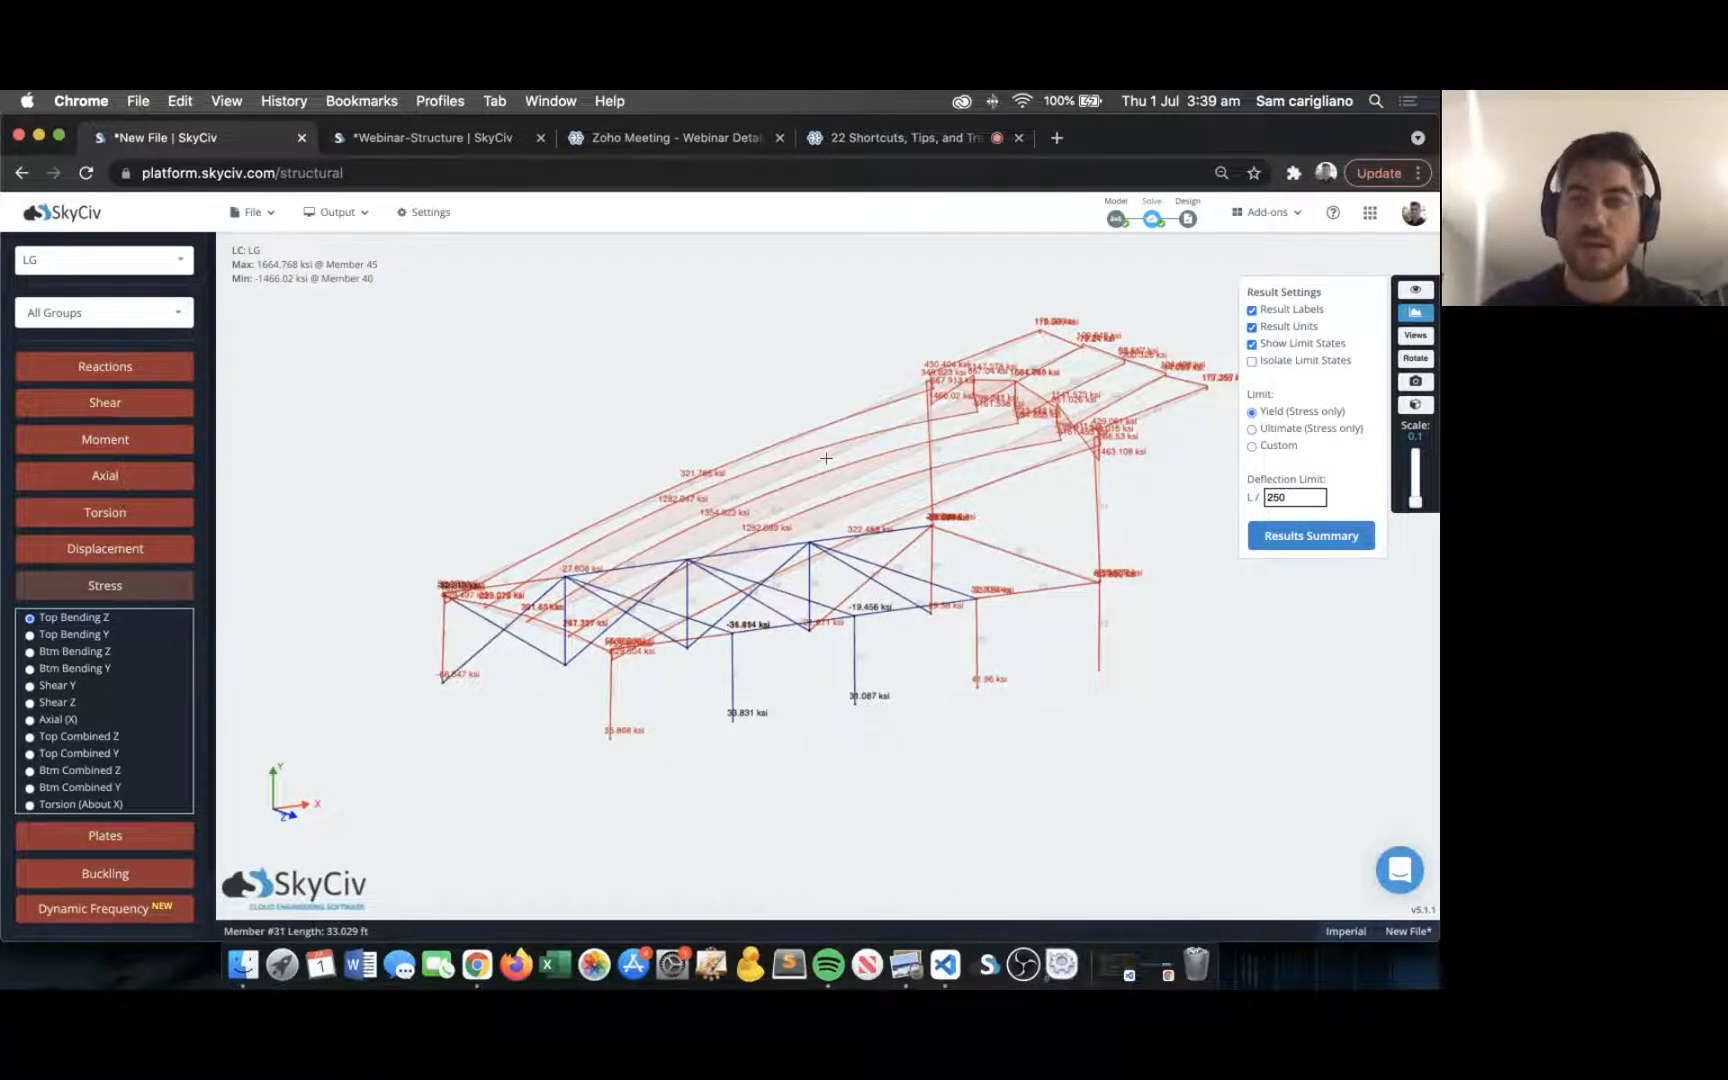
# Compare the stress diagrams with and without Isolate Limit States under the yield limit, leaving the option on.
pyautogui.click(1285, 364)
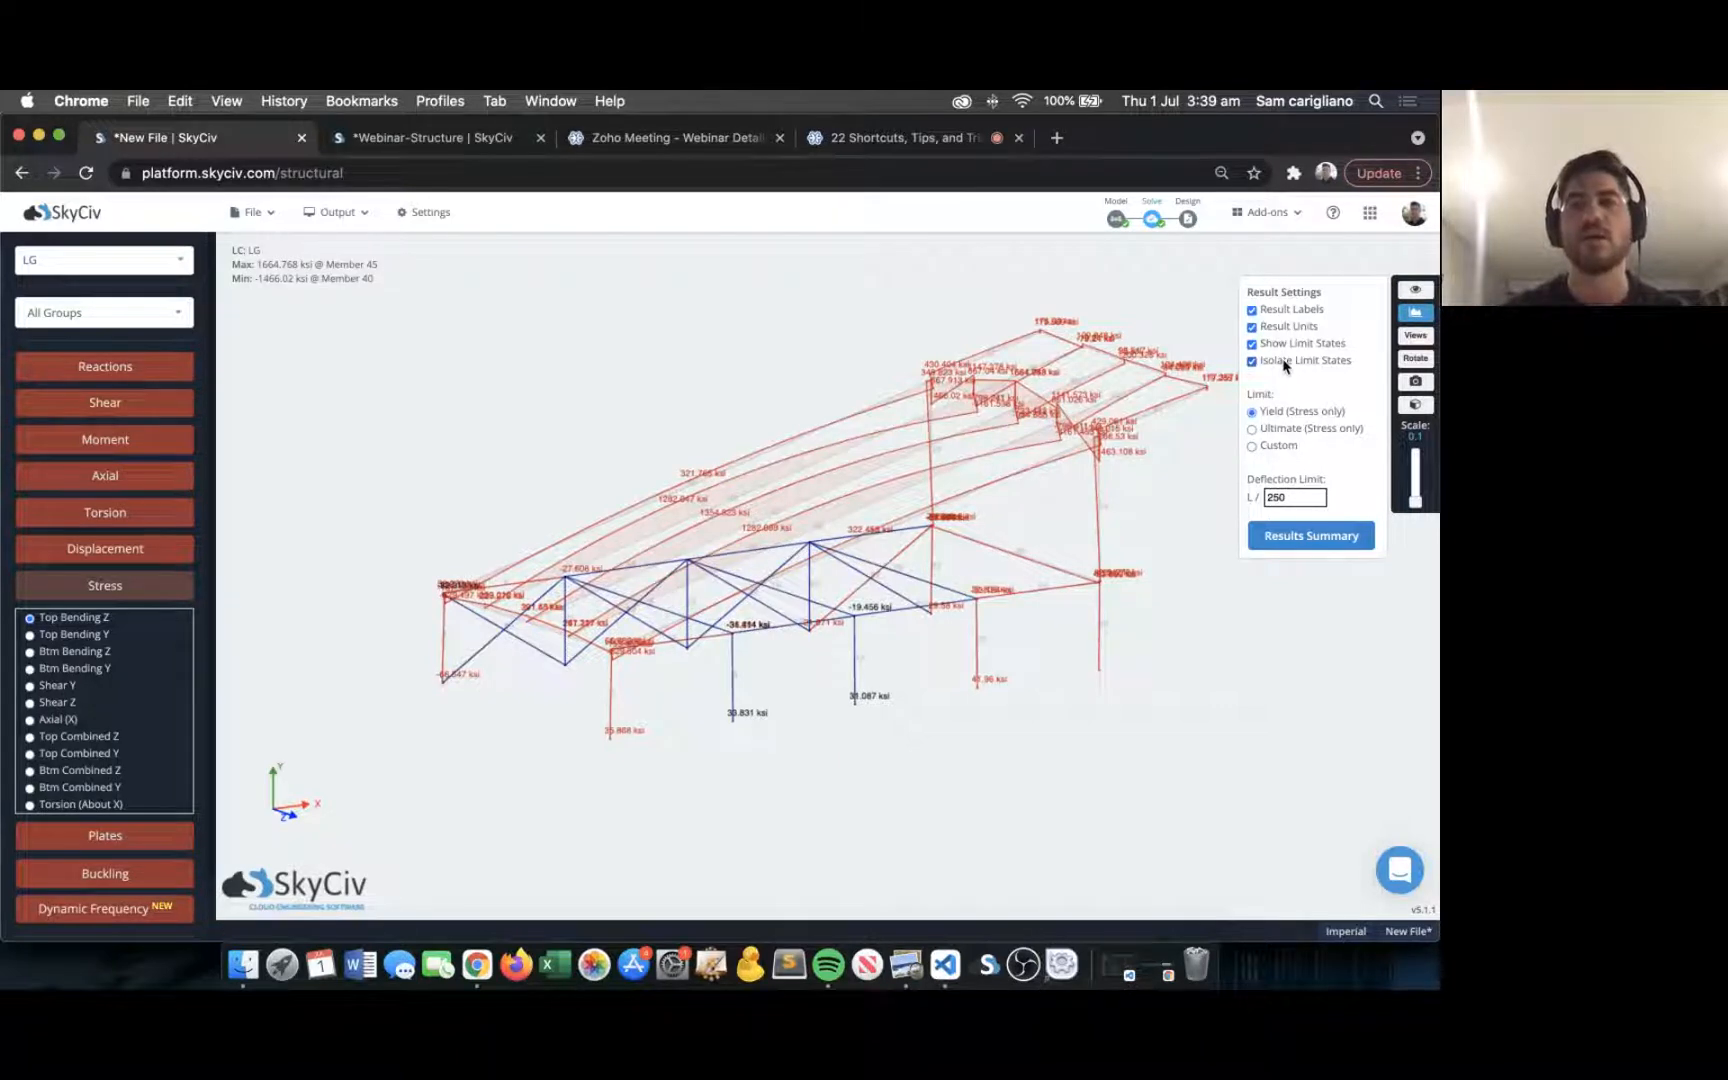
pyautogui.moveTo(980, 782)
pyautogui.mouseDown()
pyautogui.moveTo(1022, 787)
pyautogui.moveTo(956, 764)
pyautogui.mouseUp()
pyautogui.click(1290, 365)
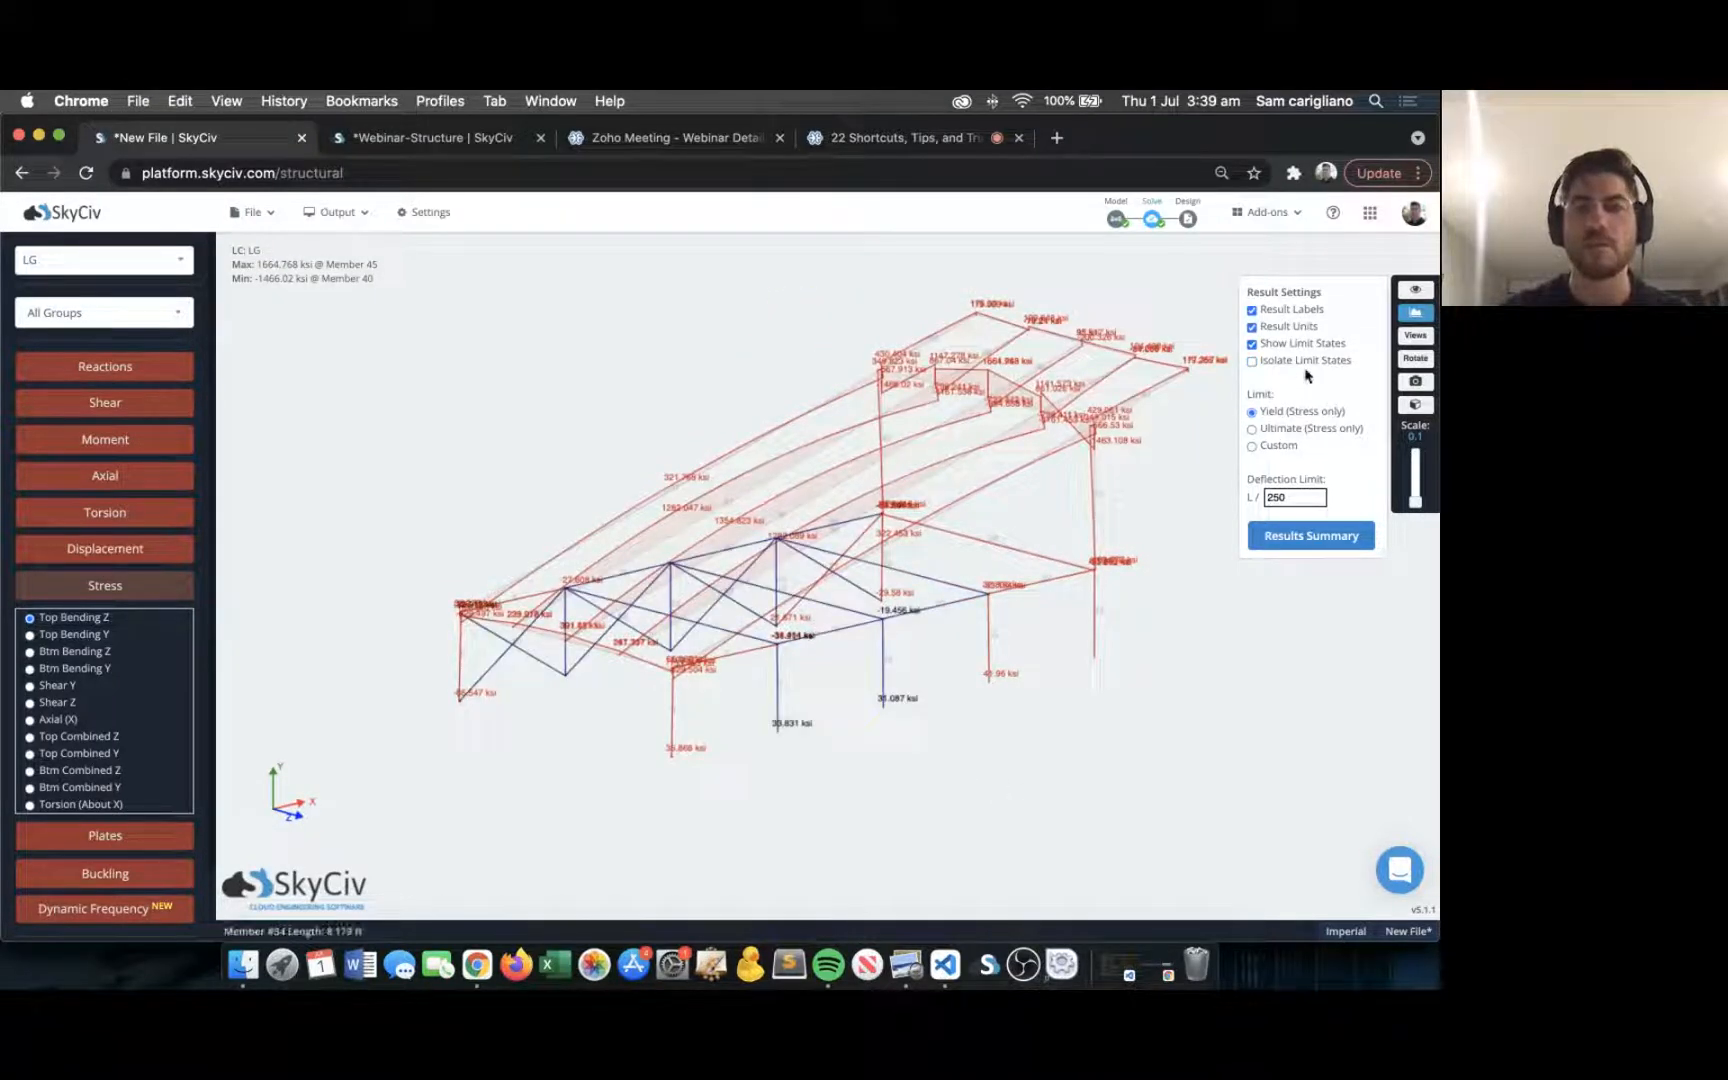
pyautogui.click(1304, 364)
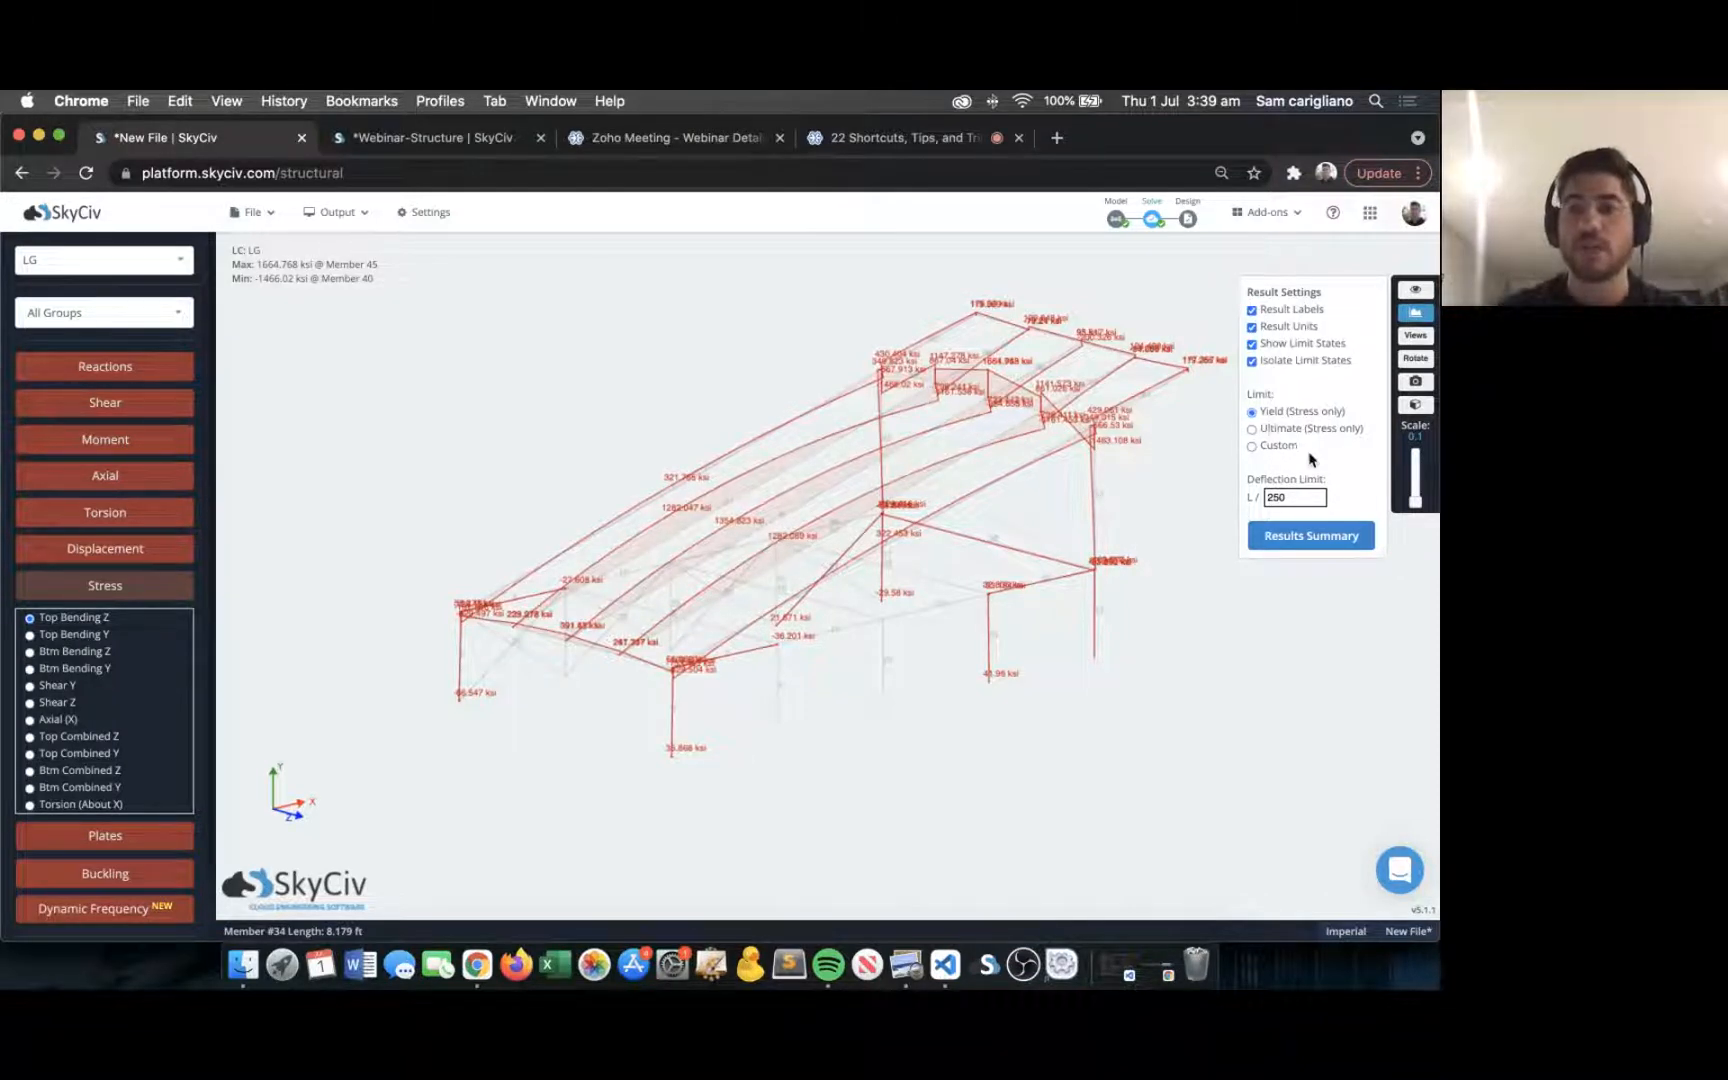
# Set a custom limit of 1000 and turn off Isolate Limit States to view the stresses on all members.
pyautogui.click(1279, 446)
pyautogui.click(1281, 465)
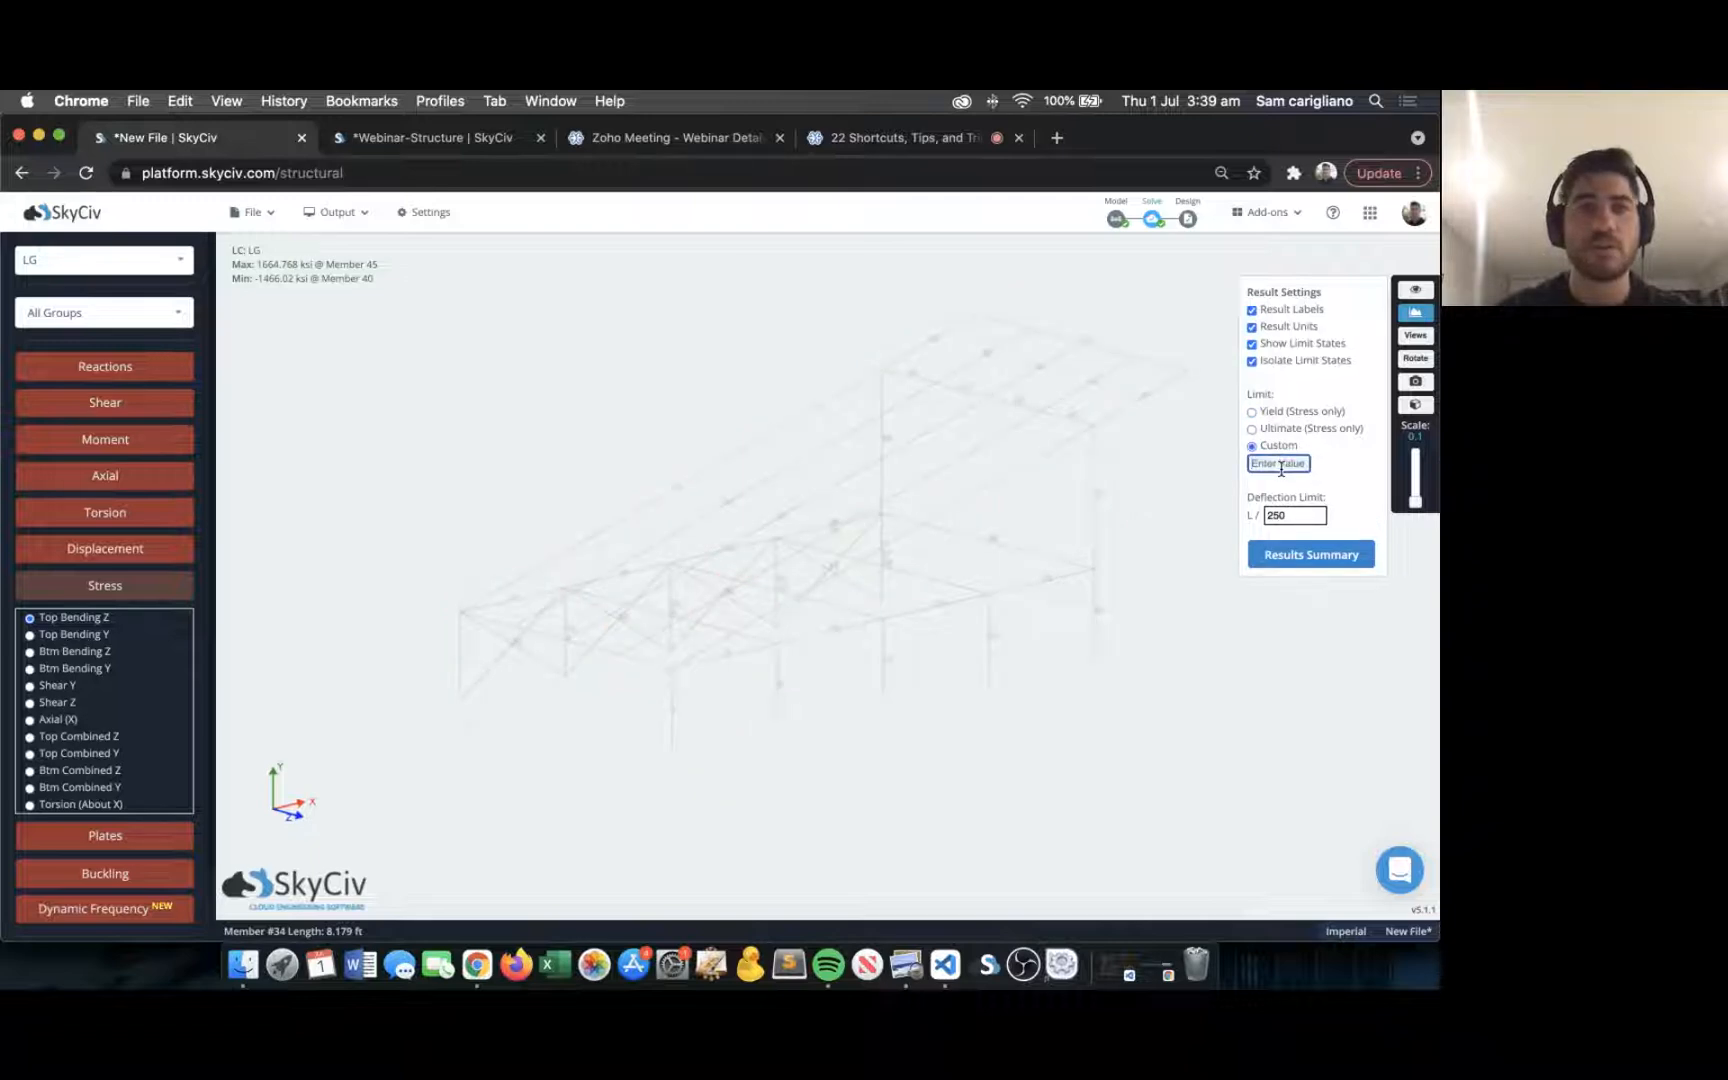
pyautogui.write('1000')
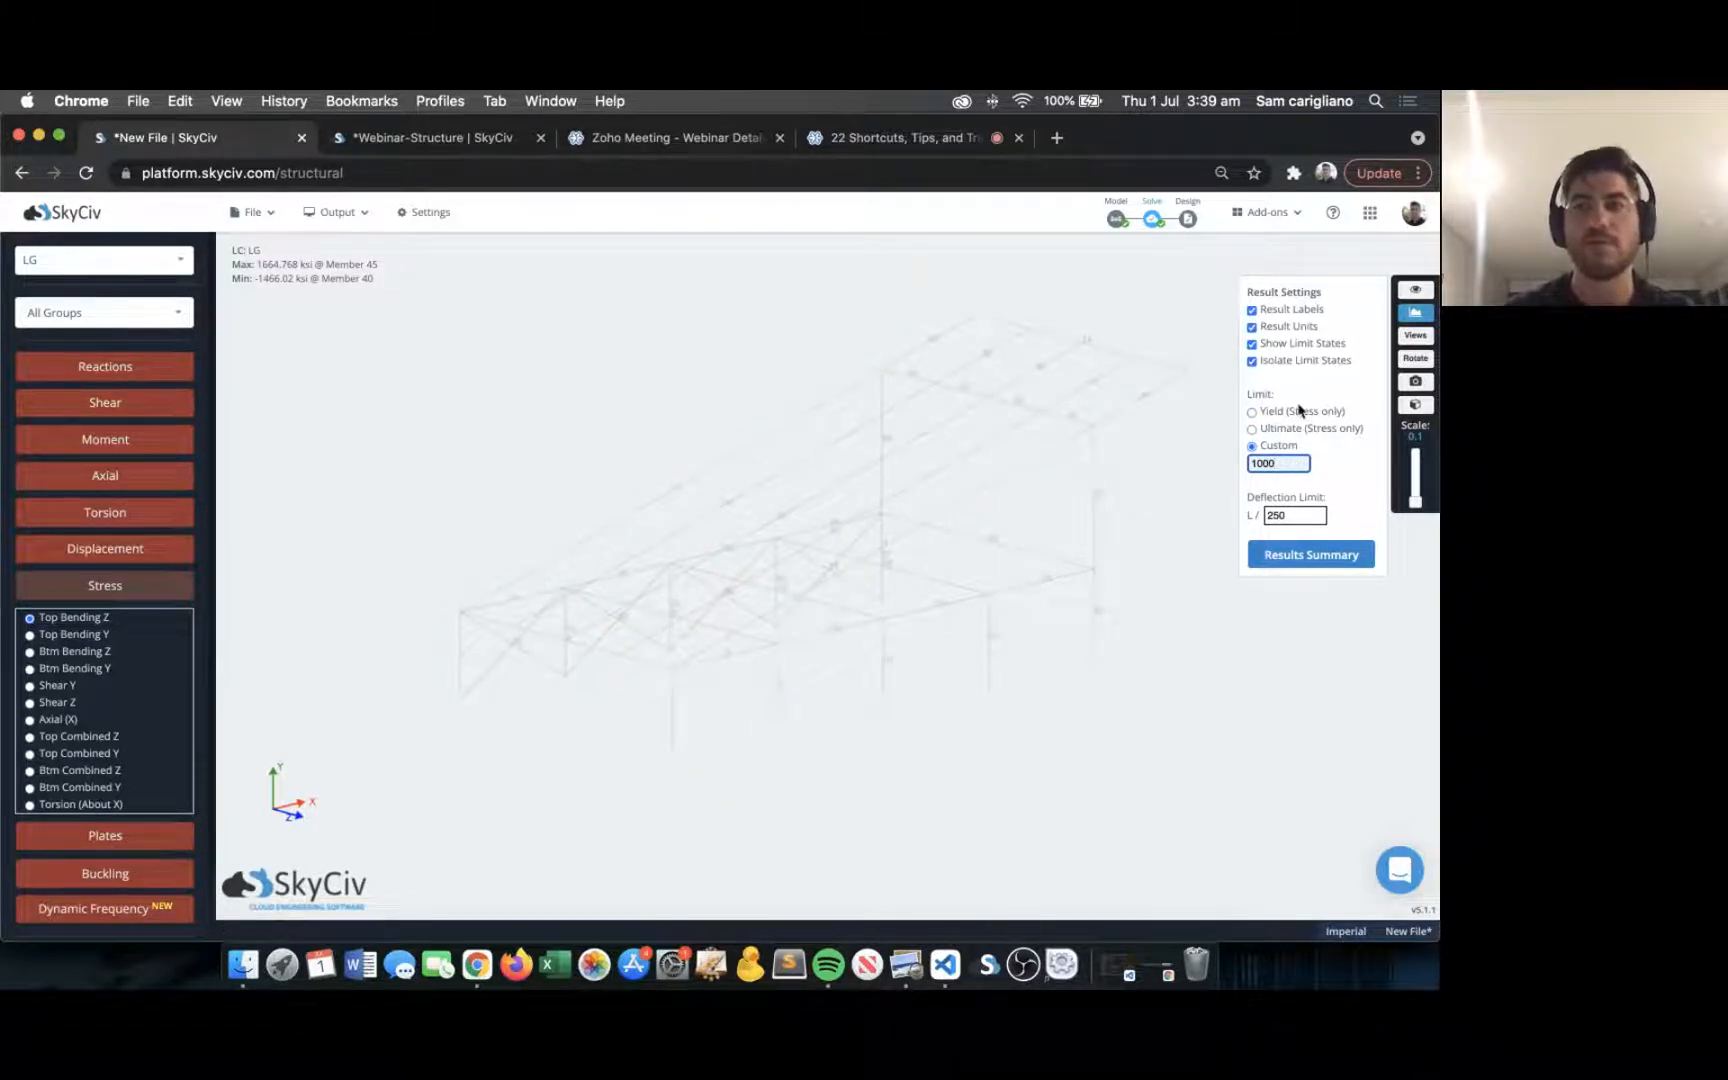
pyautogui.click(1268, 362)
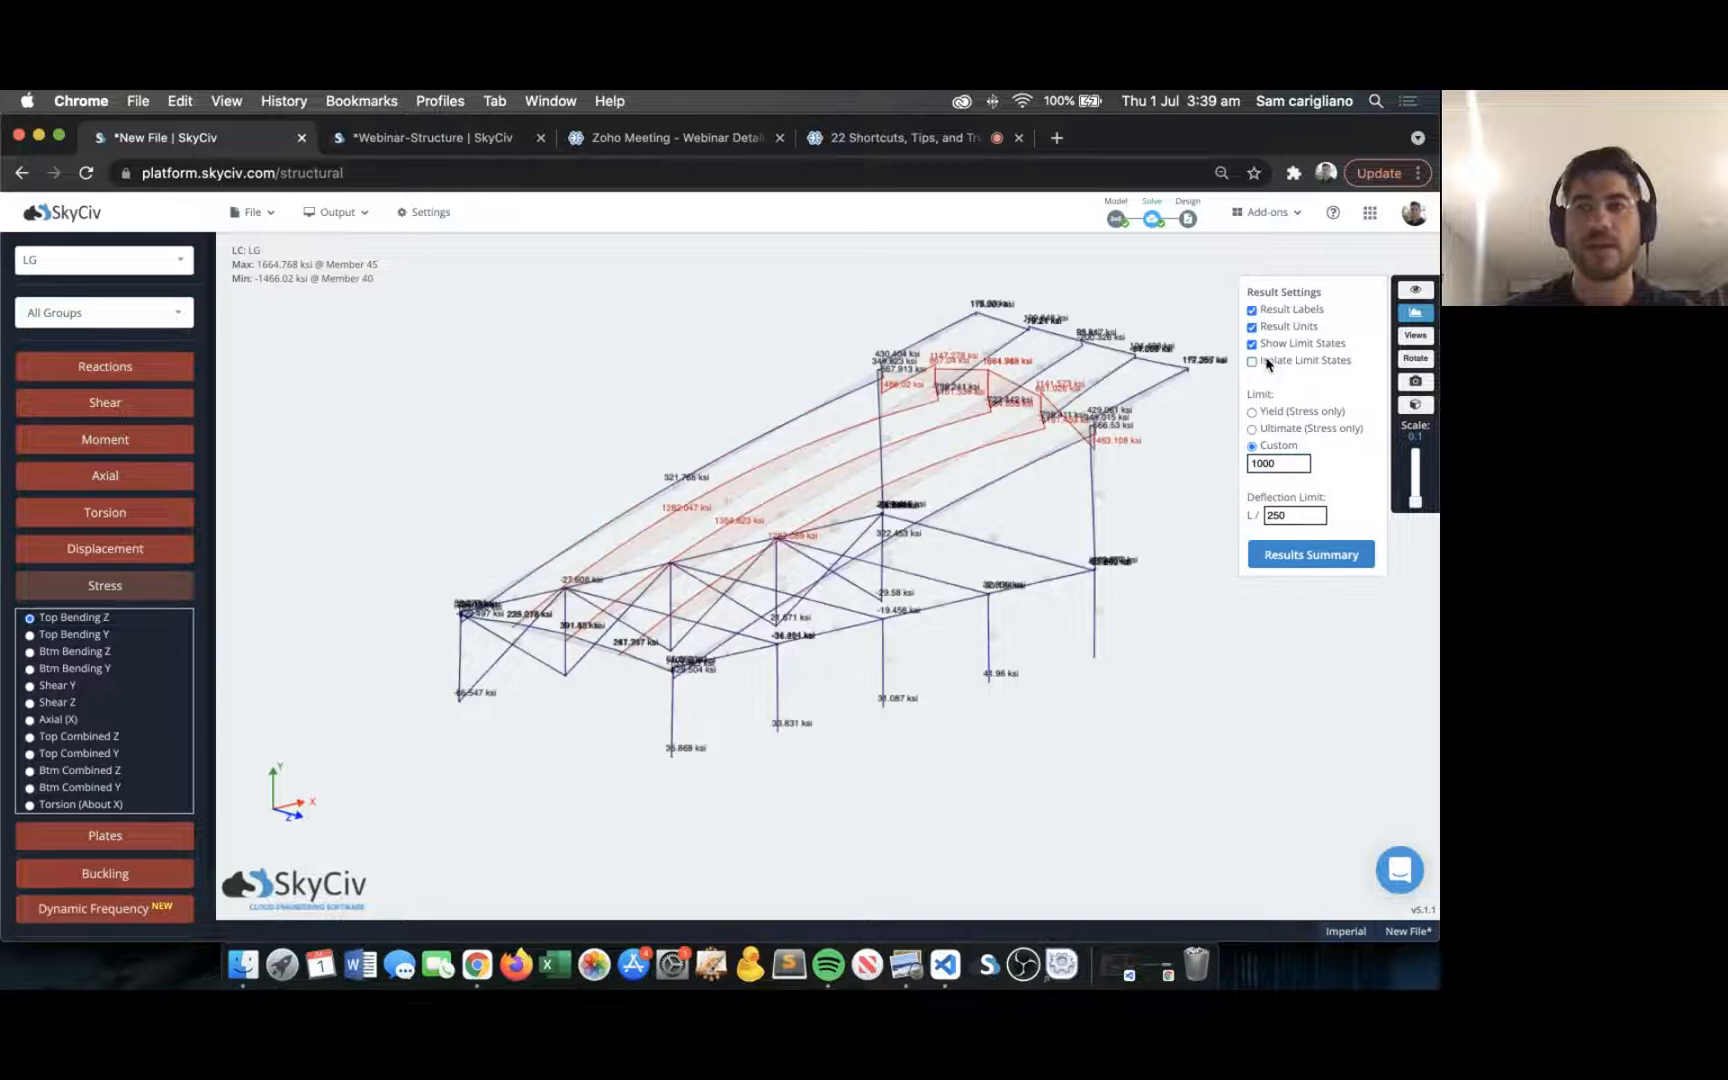
pyautogui.moveTo(1145, 451); pyautogui.dragTo(1148, 451)
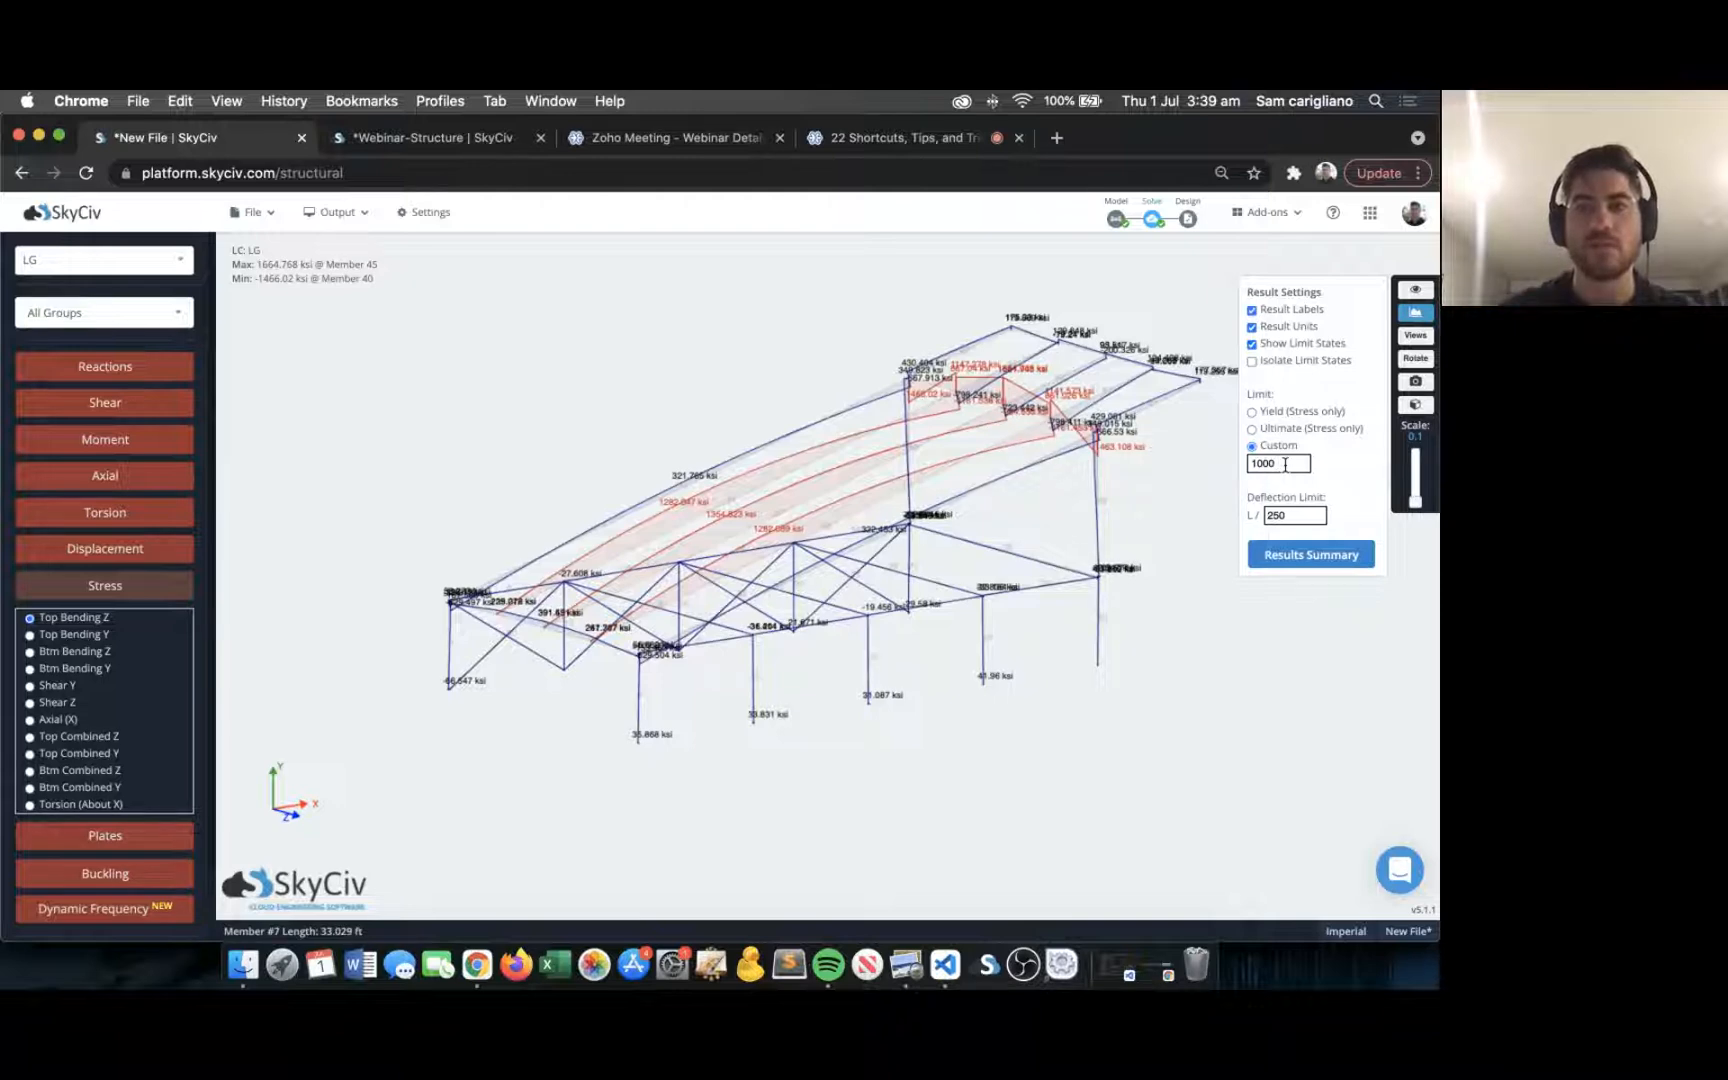
# Compare the stresses against the Ultimate limit, set the limit back to Yield and close the result settings.
pyautogui.click(1274, 429)
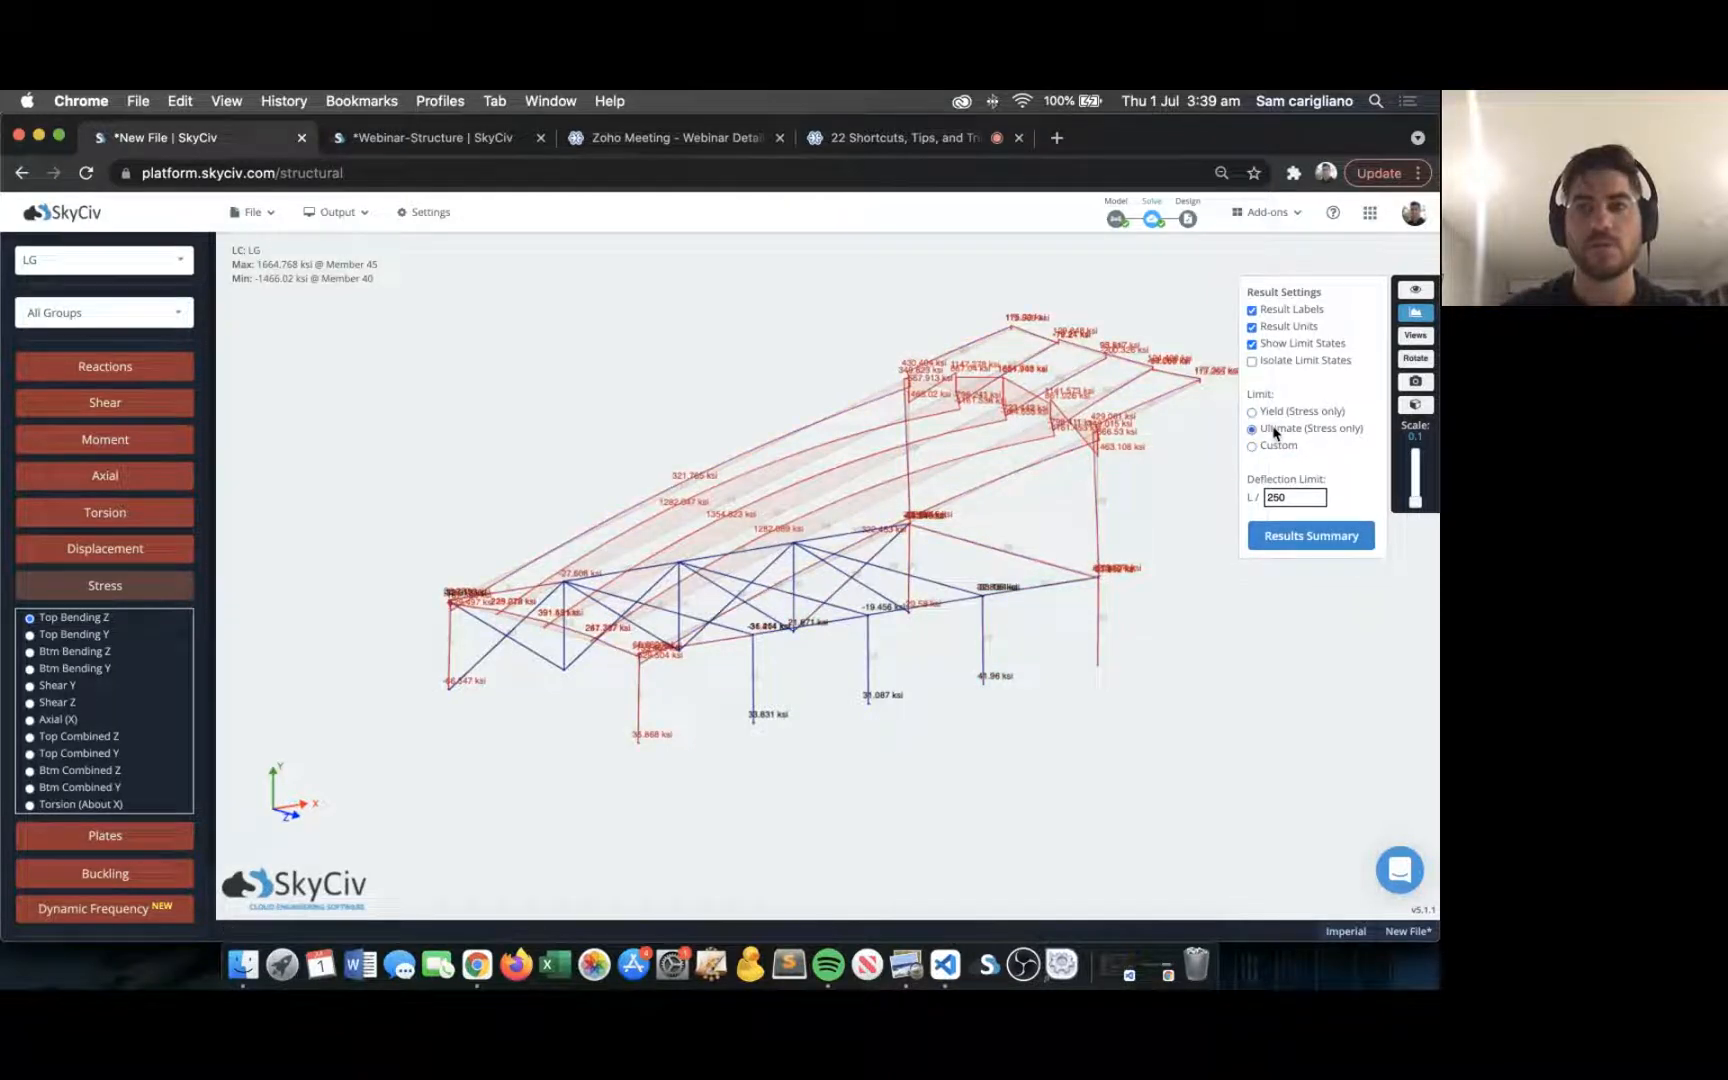
pyautogui.click(1275, 446)
pyautogui.click(1272, 418)
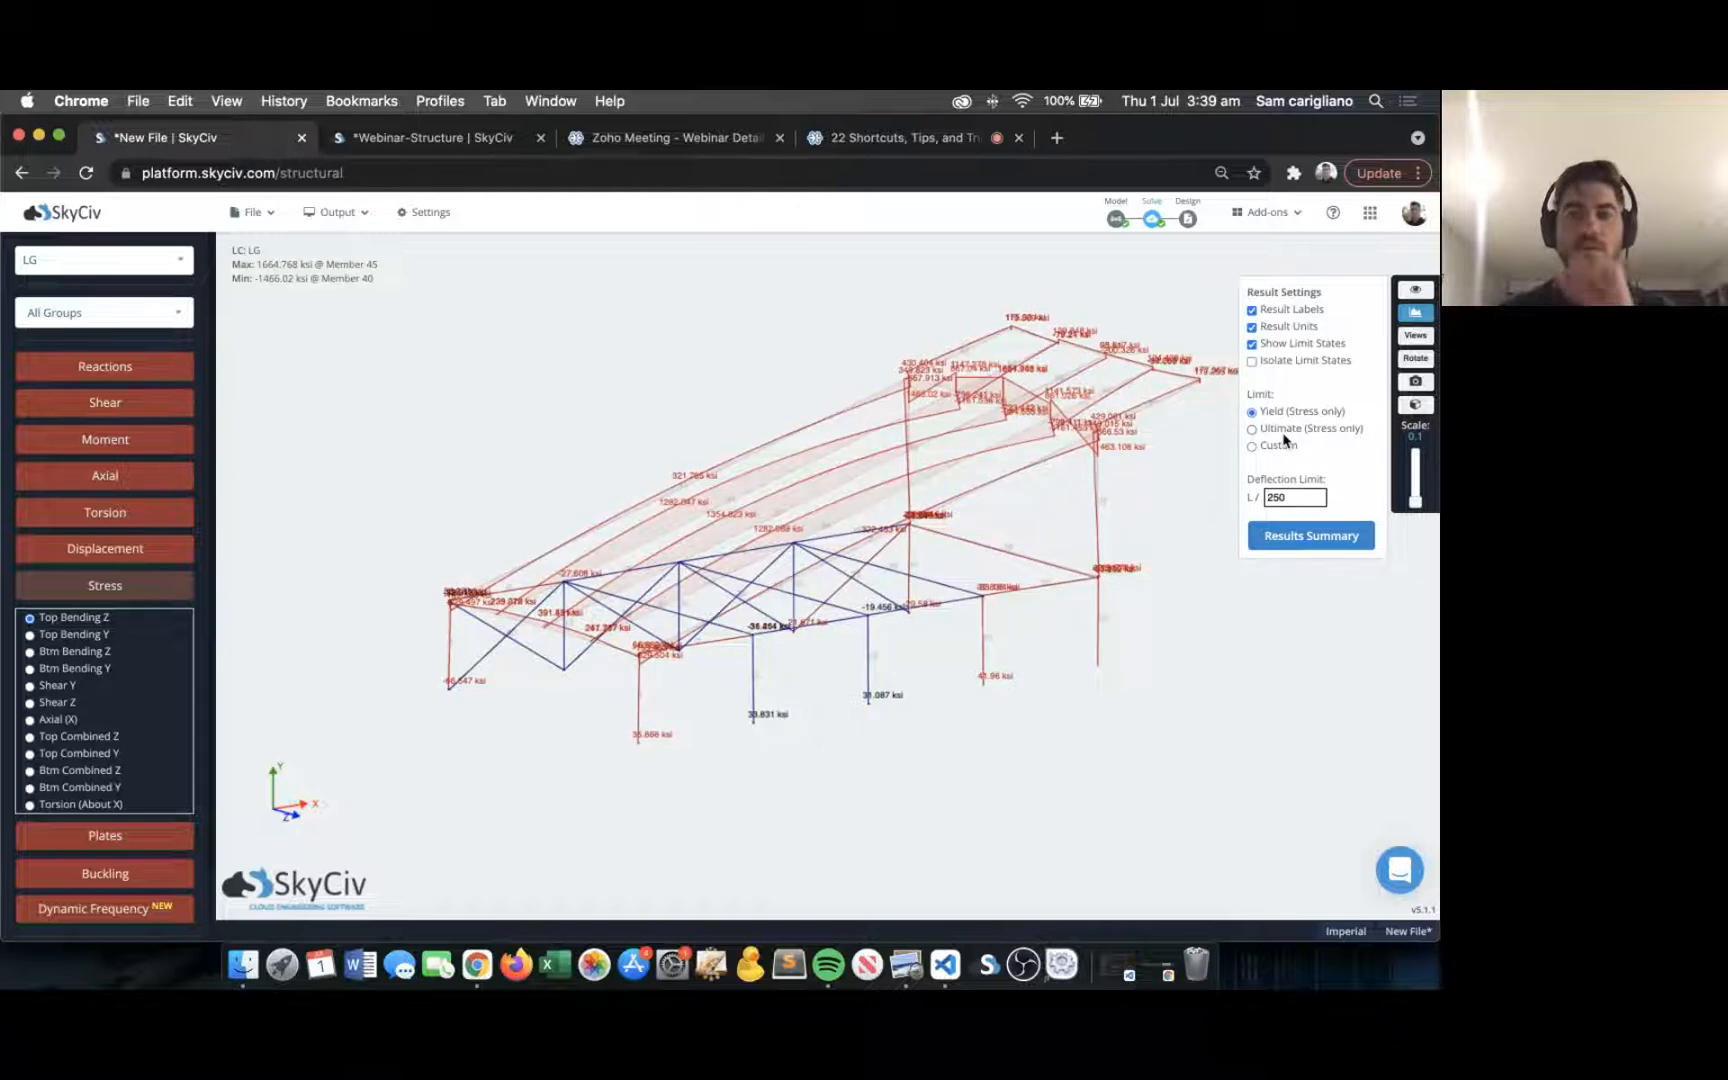
pyautogui.click(1416, 316)
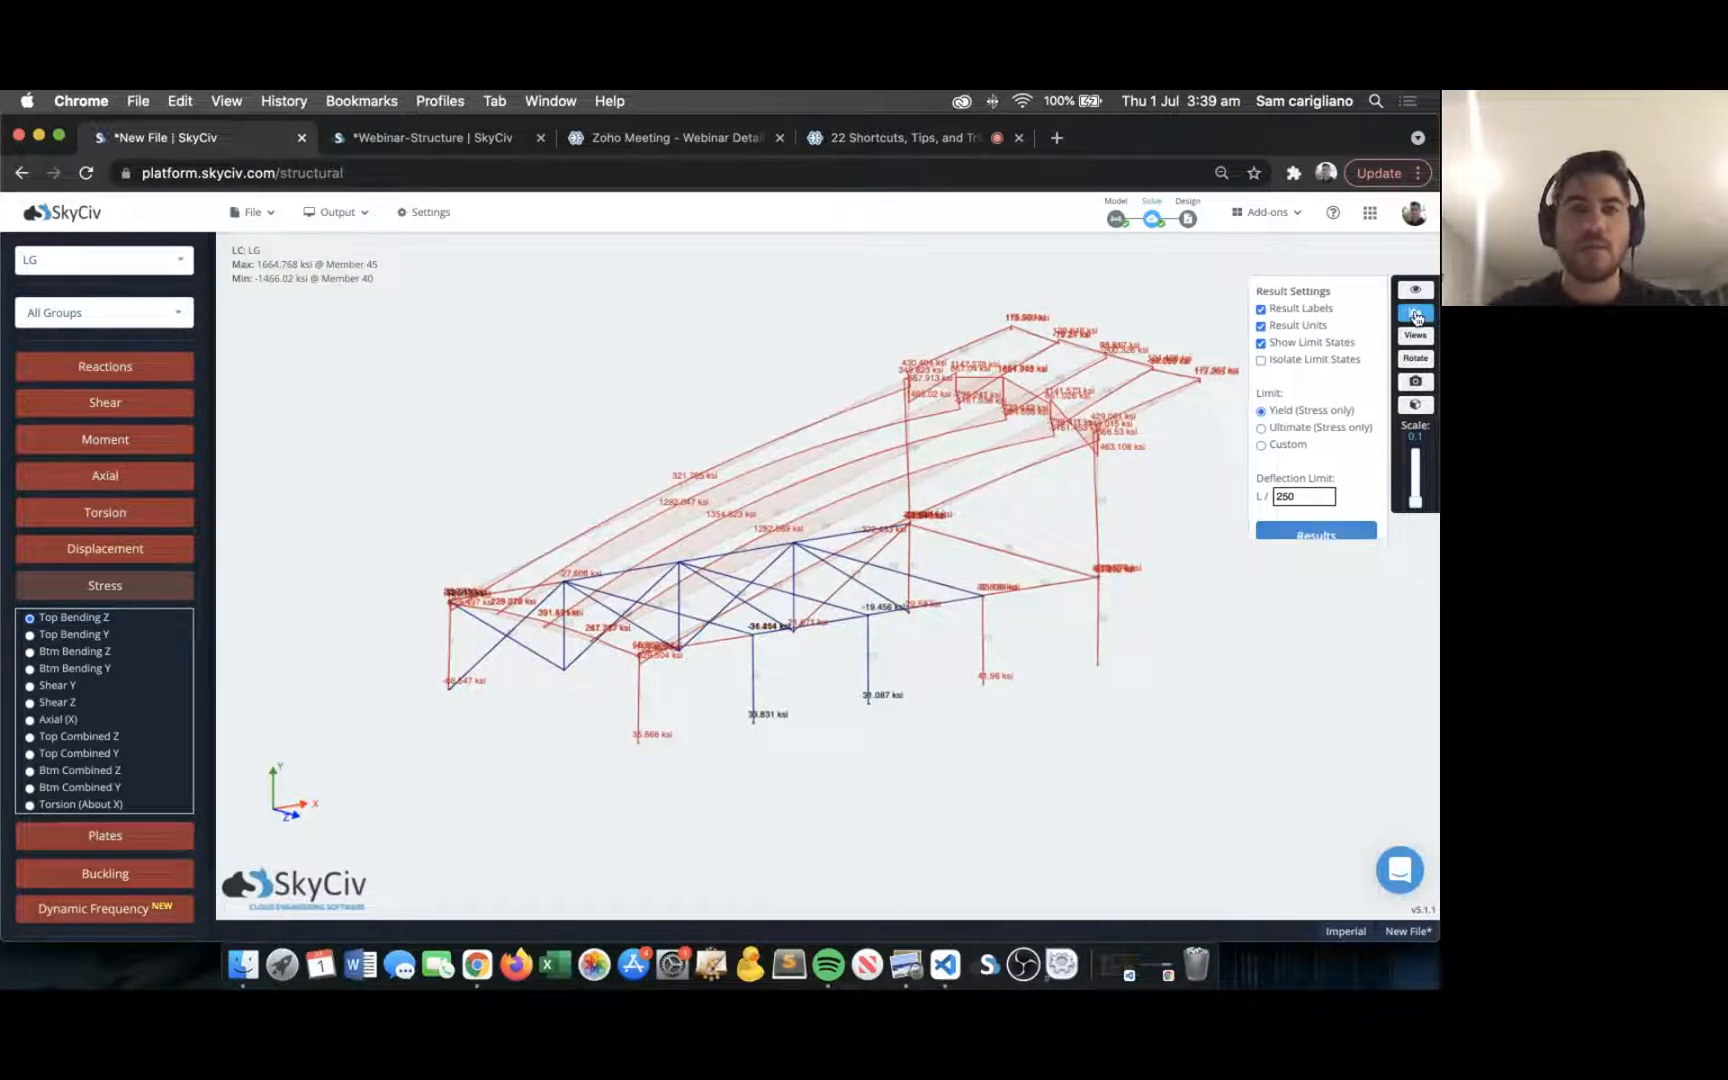
# Switch to the presentation, advance it to the Tip #22 Filter Design Results slide and return to the structural model.
pyautogui.press('super+Tab')
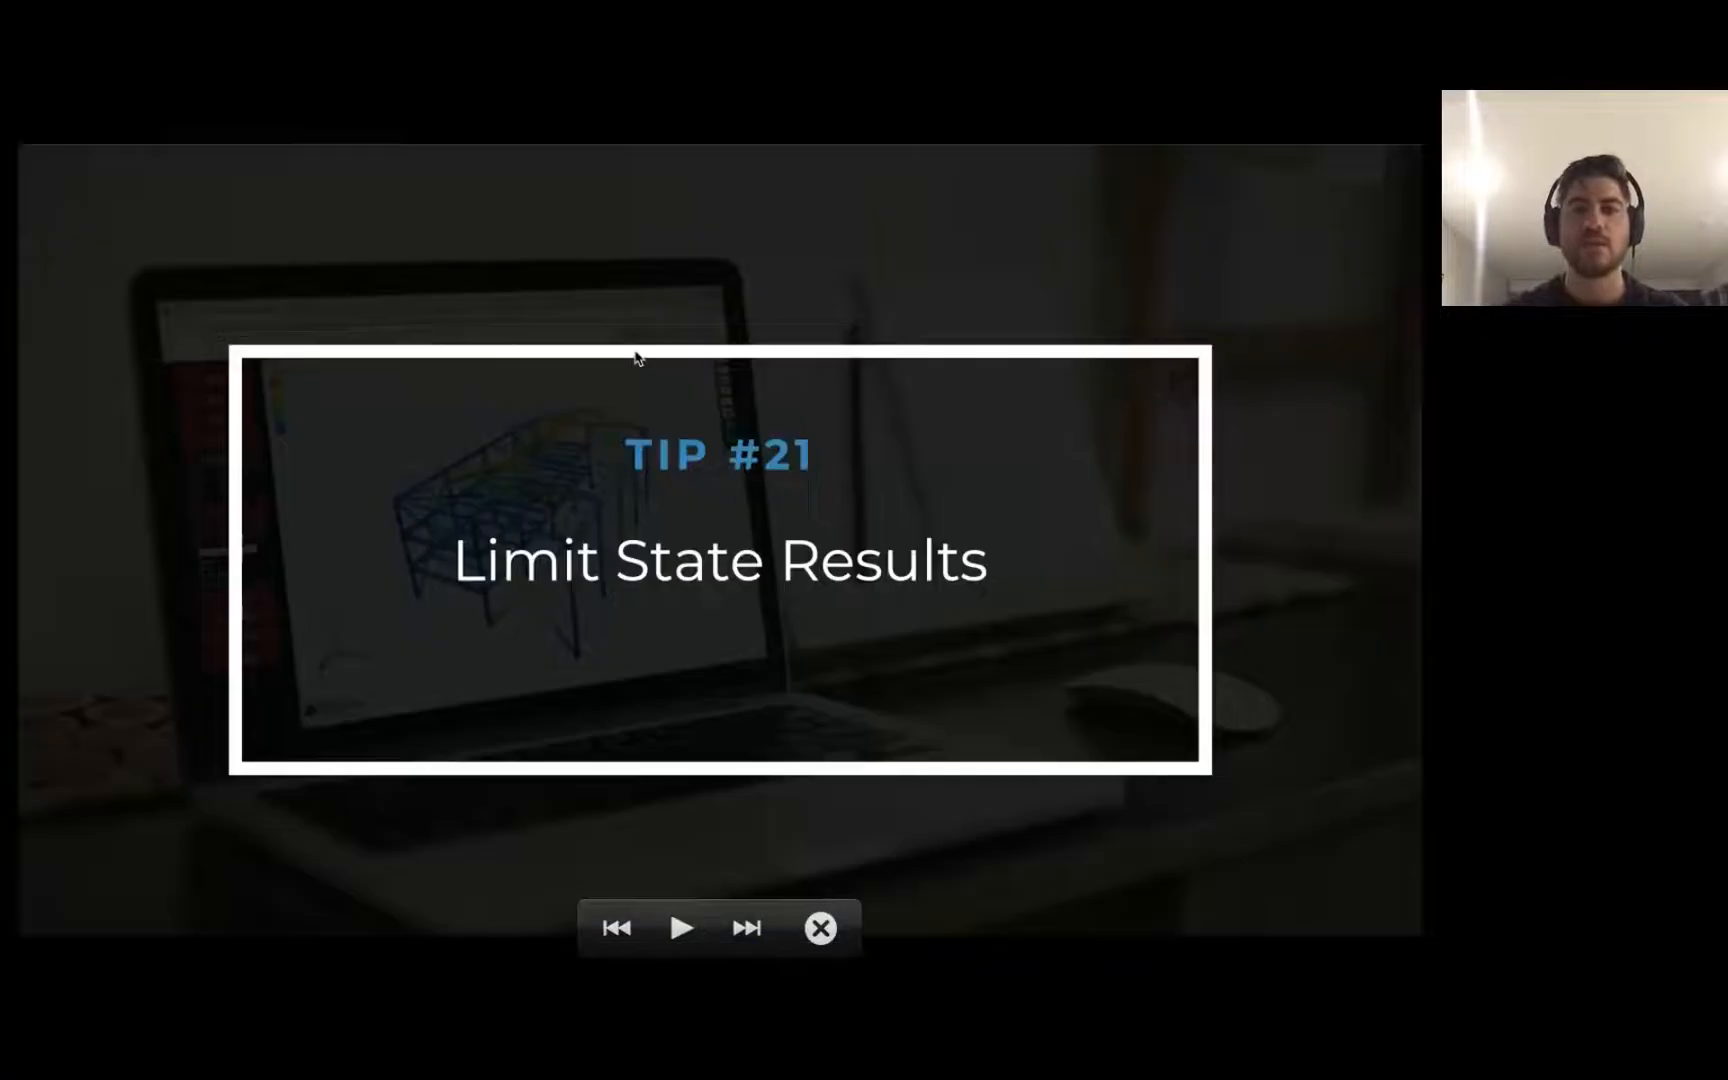
pyautogui.press('Right')
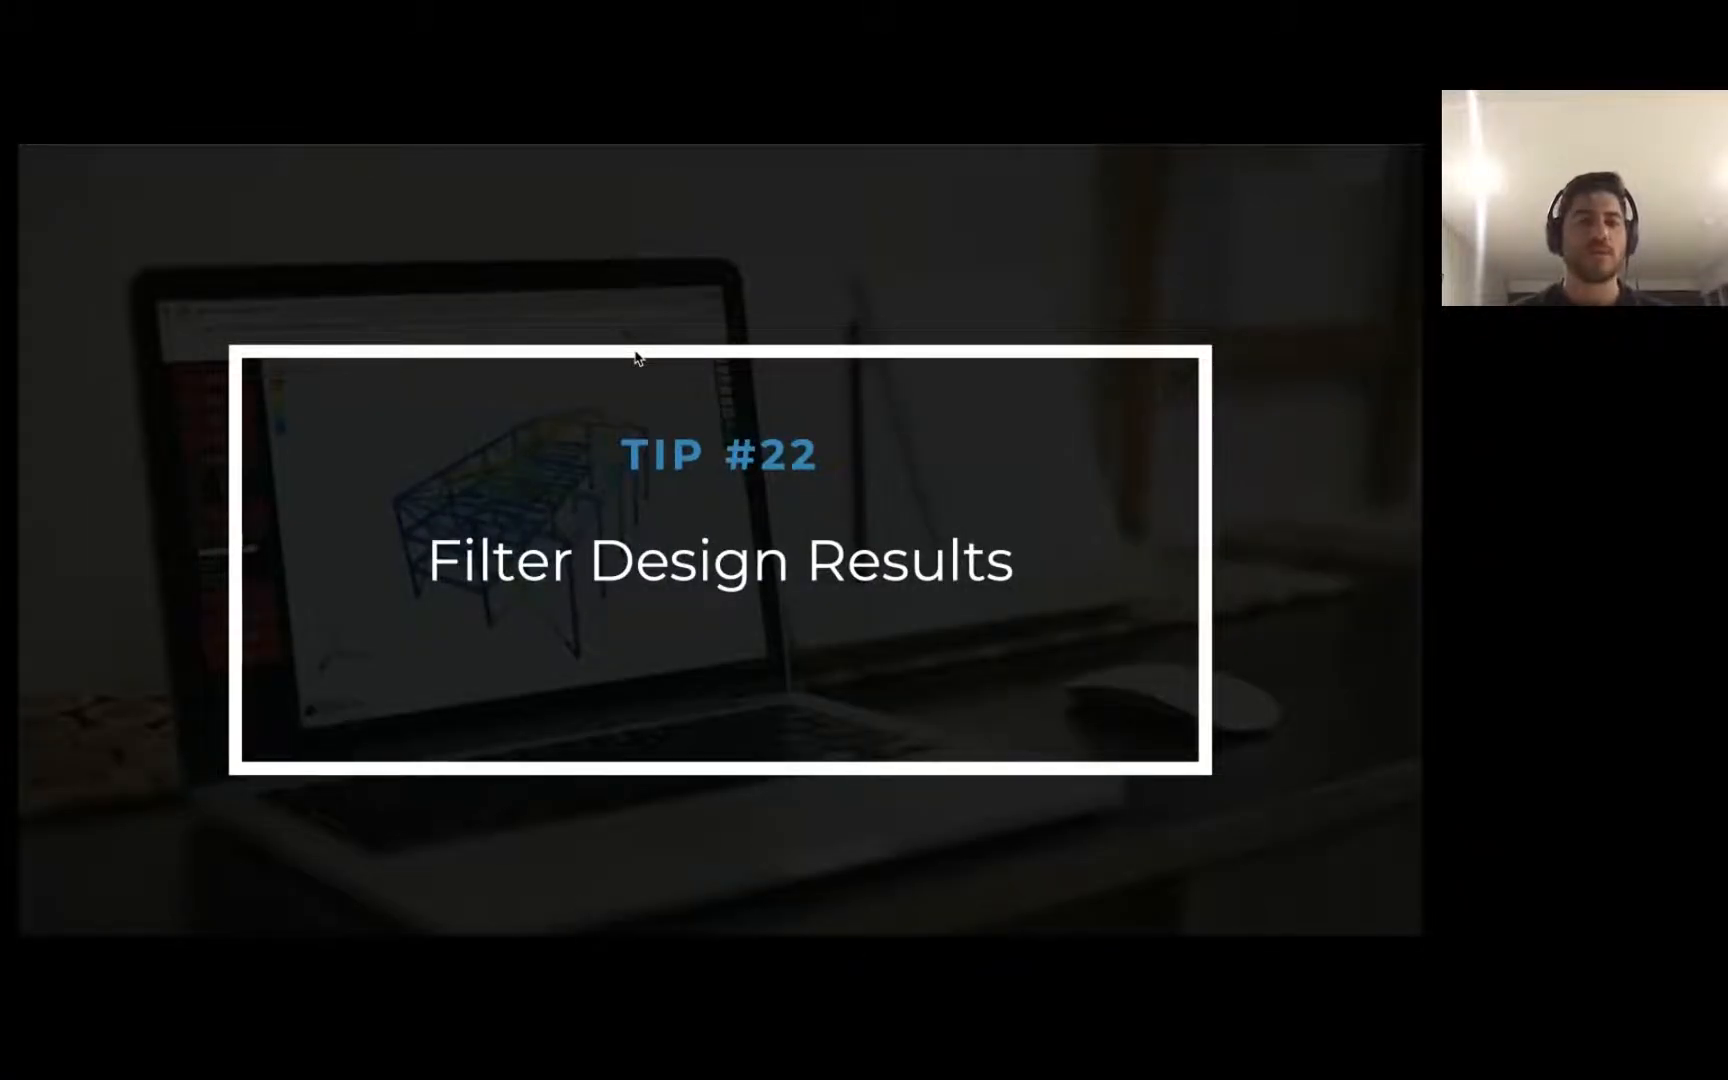
pyautogui.press('super+Tab')
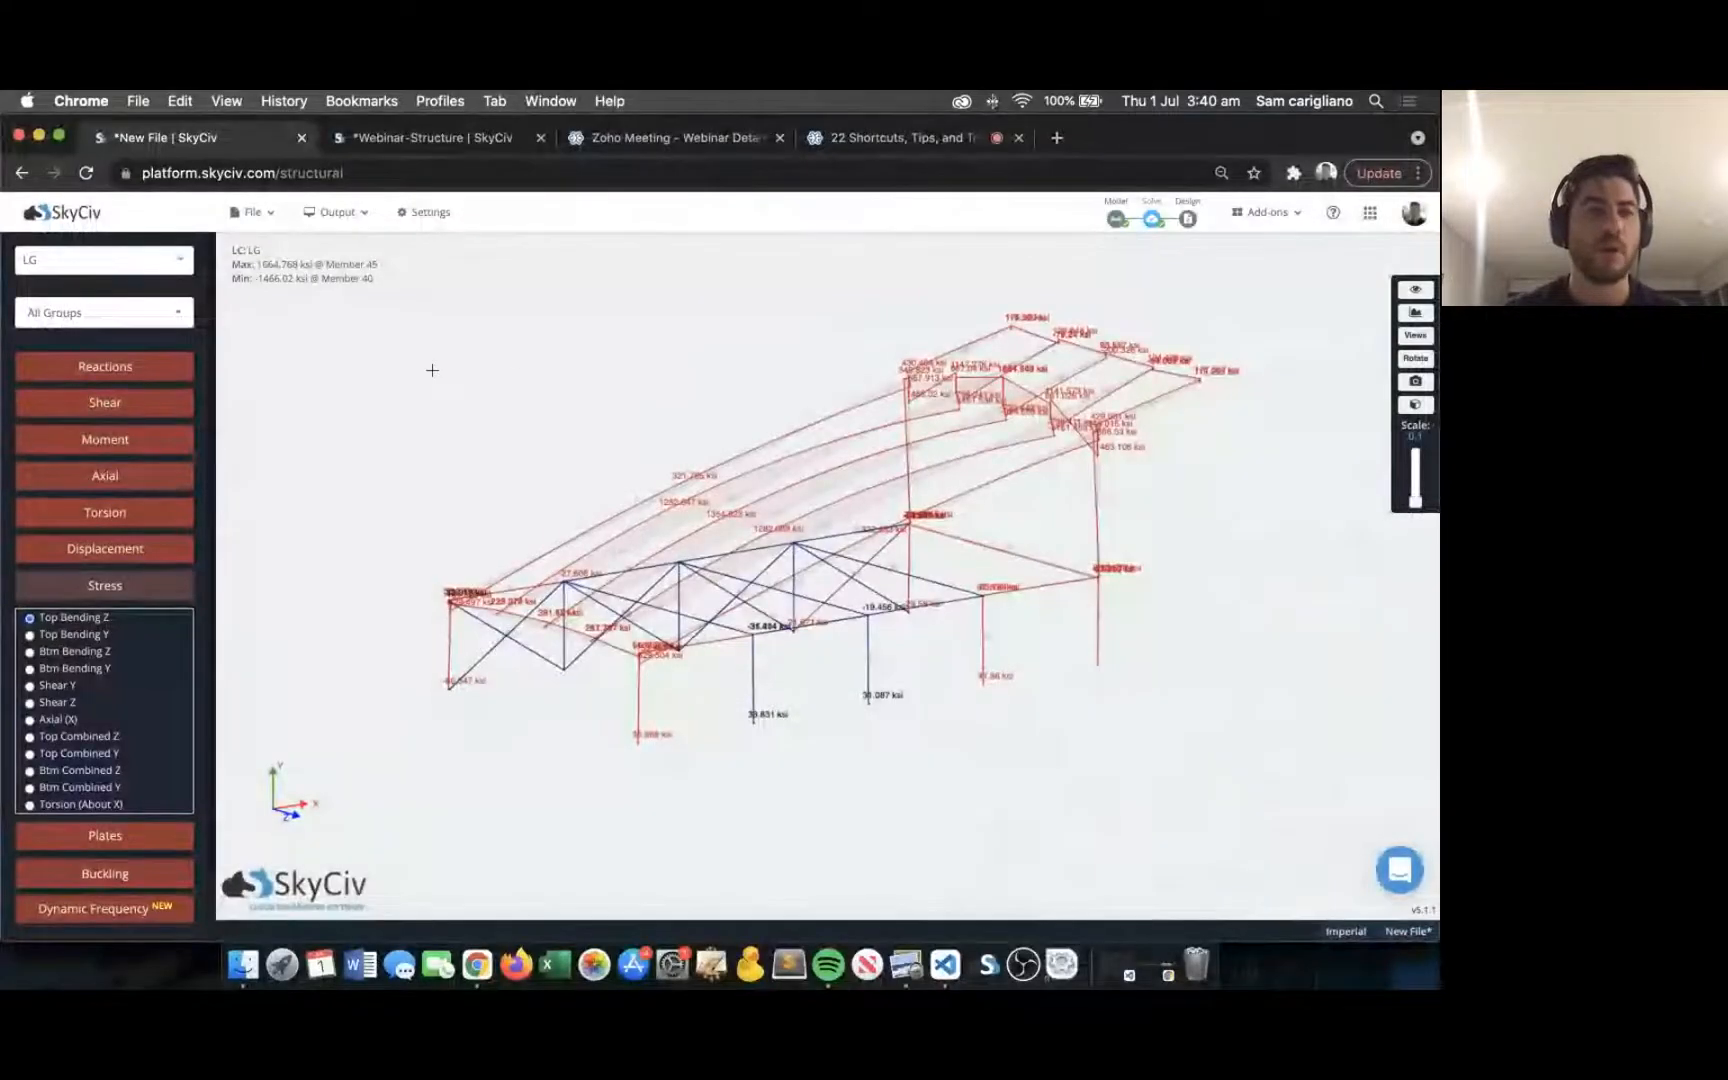
# Isolate the Top Bending Z stress diagram of a single sloped roof member.
pyautogui.moveTo(689, 364); pyautogui.dragTo(654, 356)
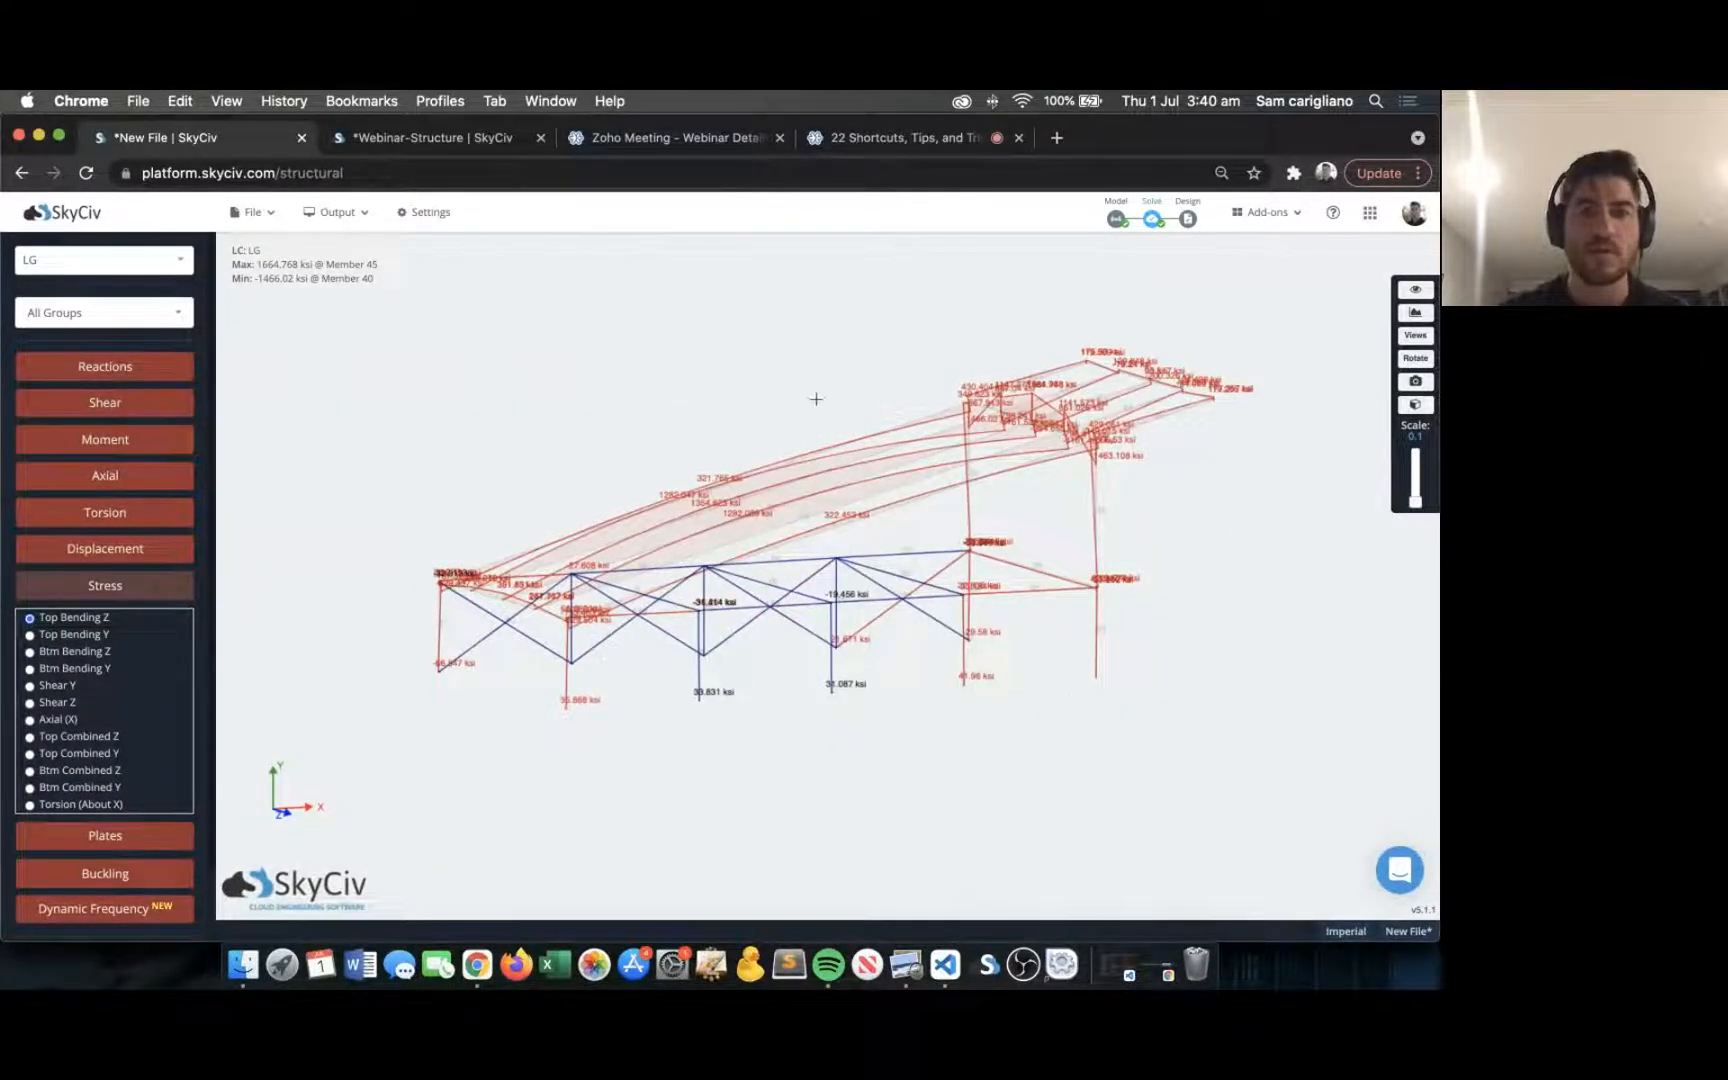
pyautogui.click(888, 488)
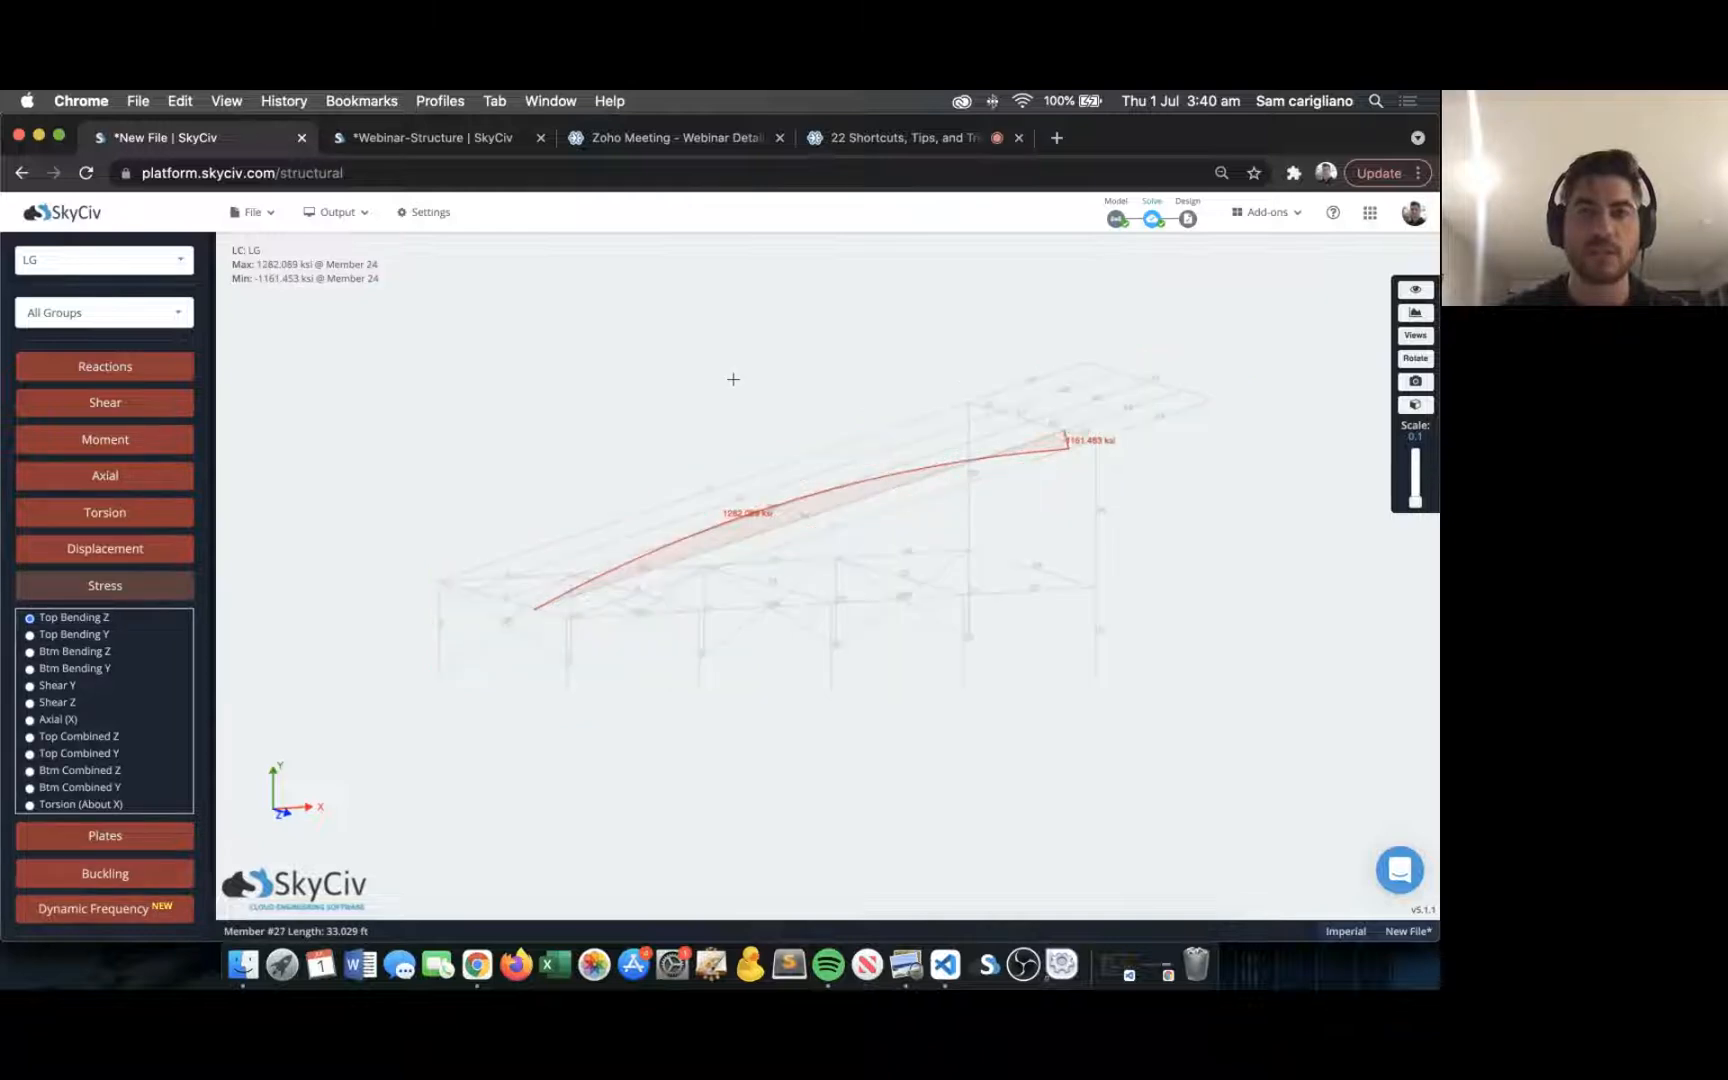
# Isolate the Top Bending Z stress diagrams of the long sloped roof members, singly and together, and restore the diagrams of all members.
pyautogui.moveTo(655, 352)
pyautogui.mouseDown()
pyautogui.moveTo(808, 444)
pyautogui.moveTo(625, 355)
pyautogui.moveTo(644, 365)
pyautogui.mouseUp()
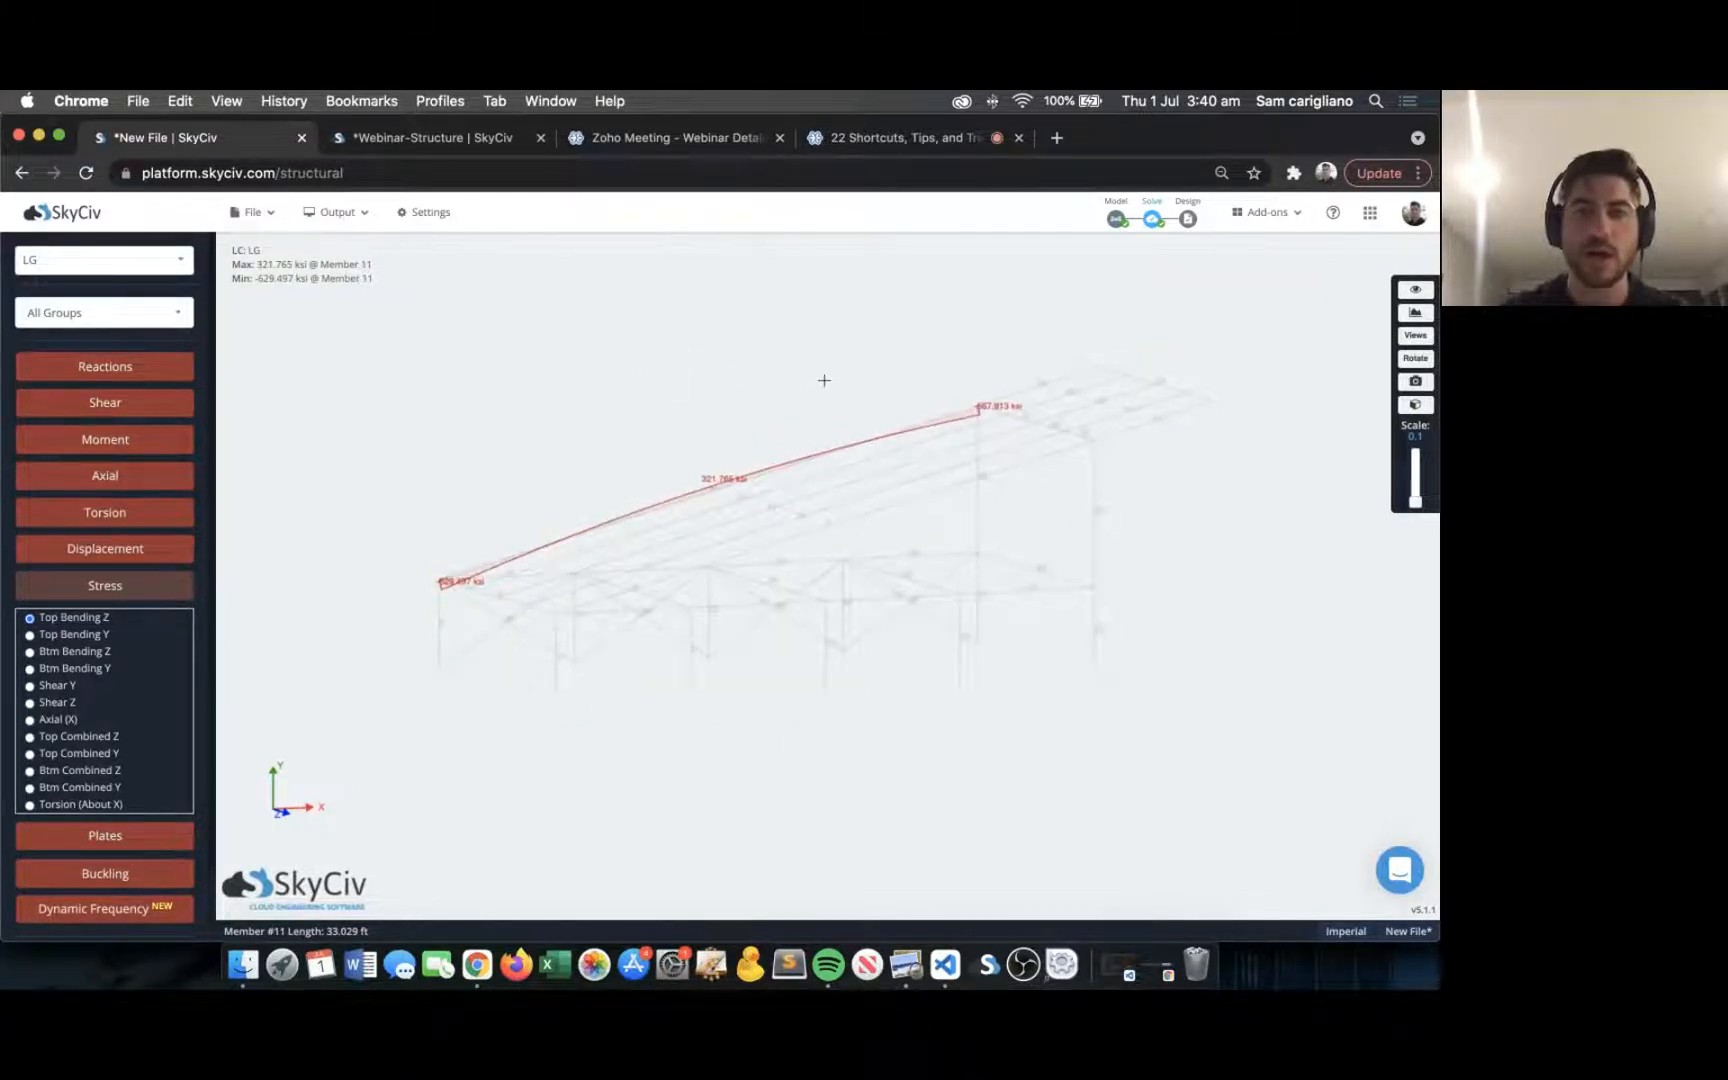
pyautogui.moveTo(824, 380); pyautogui.dragTo(902, 527)
pyautogui.moveTo(902, 528); pyautogui.dragTo(903, 529, button='right')
pyautogui.moveTo(633, 363)
pyautogui.mouseDown()
pyautogui.moveTo(736, 373)
pyautogui.moveTo(641, 372)
pyautogui.mouseUp()
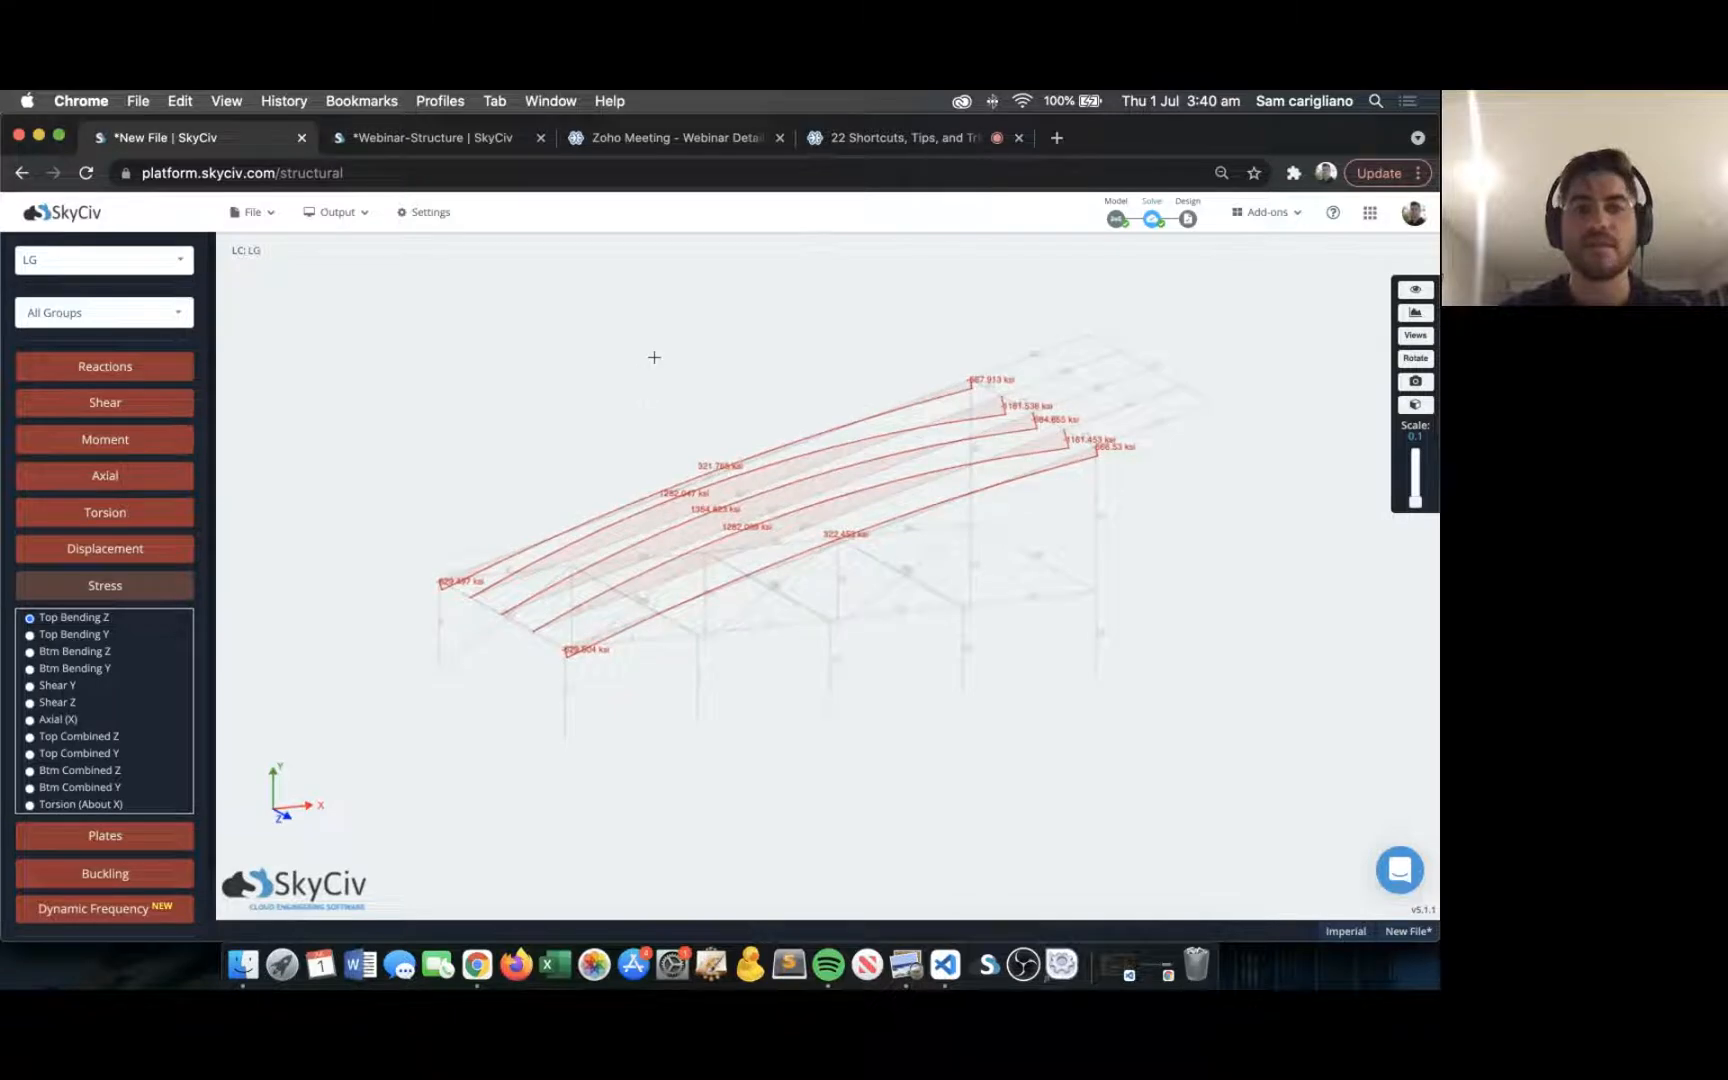
pyautogui.click(117, 583)
# Filter the Top Bending Z stress results by the Column, Beam and Rafters groups in turn.
pyautogui.click(95, 316)
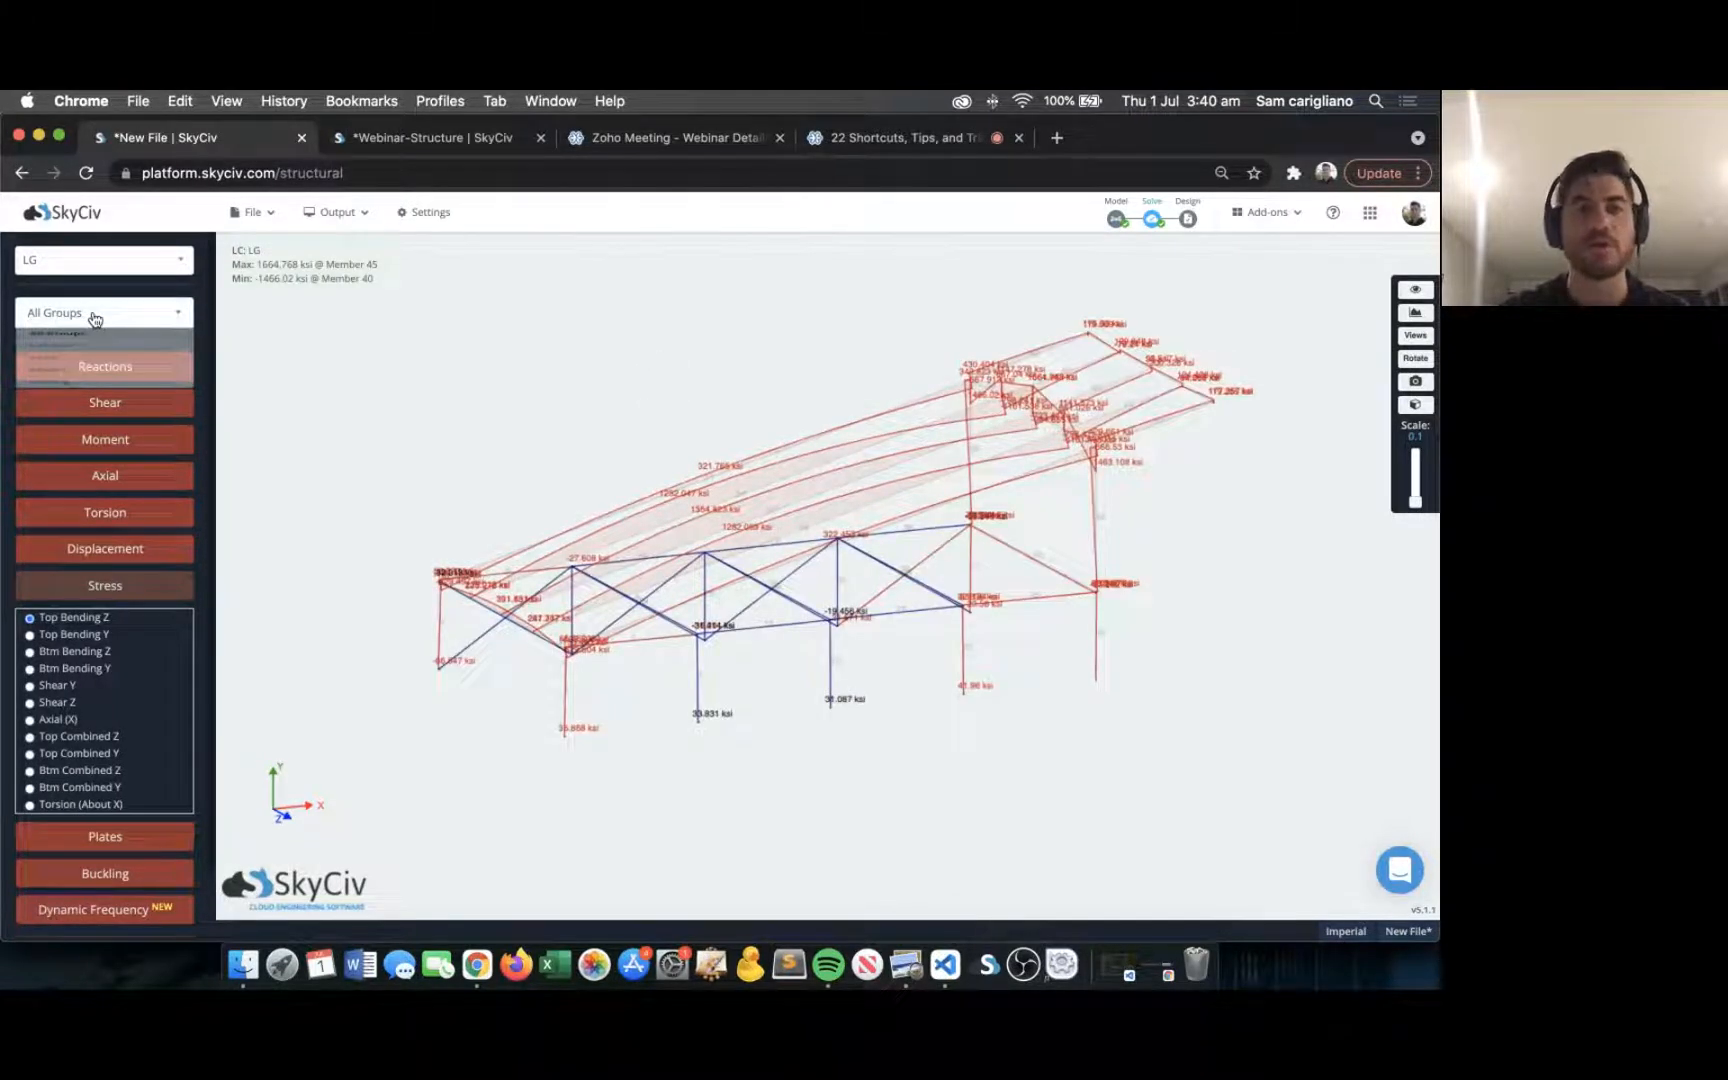
pyautogui.click(95, 355)
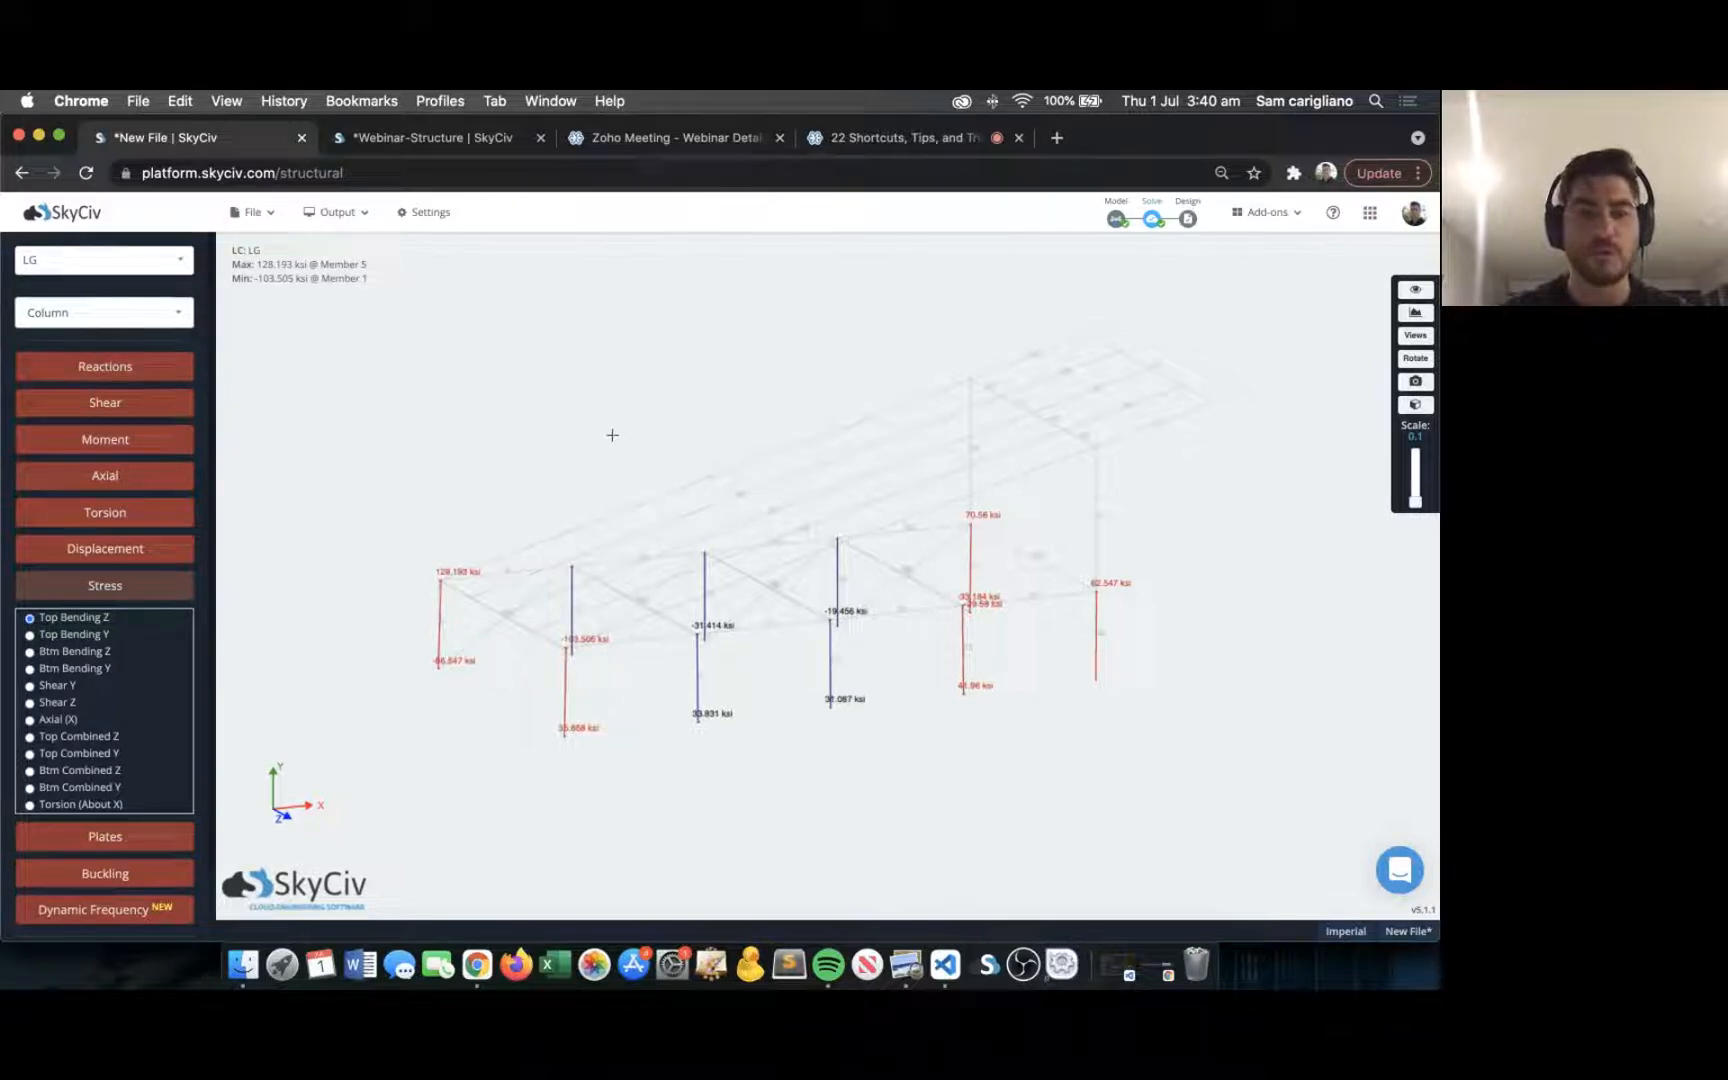
pyautogui.click(138, 311)
pyautogui.click(85, 397)
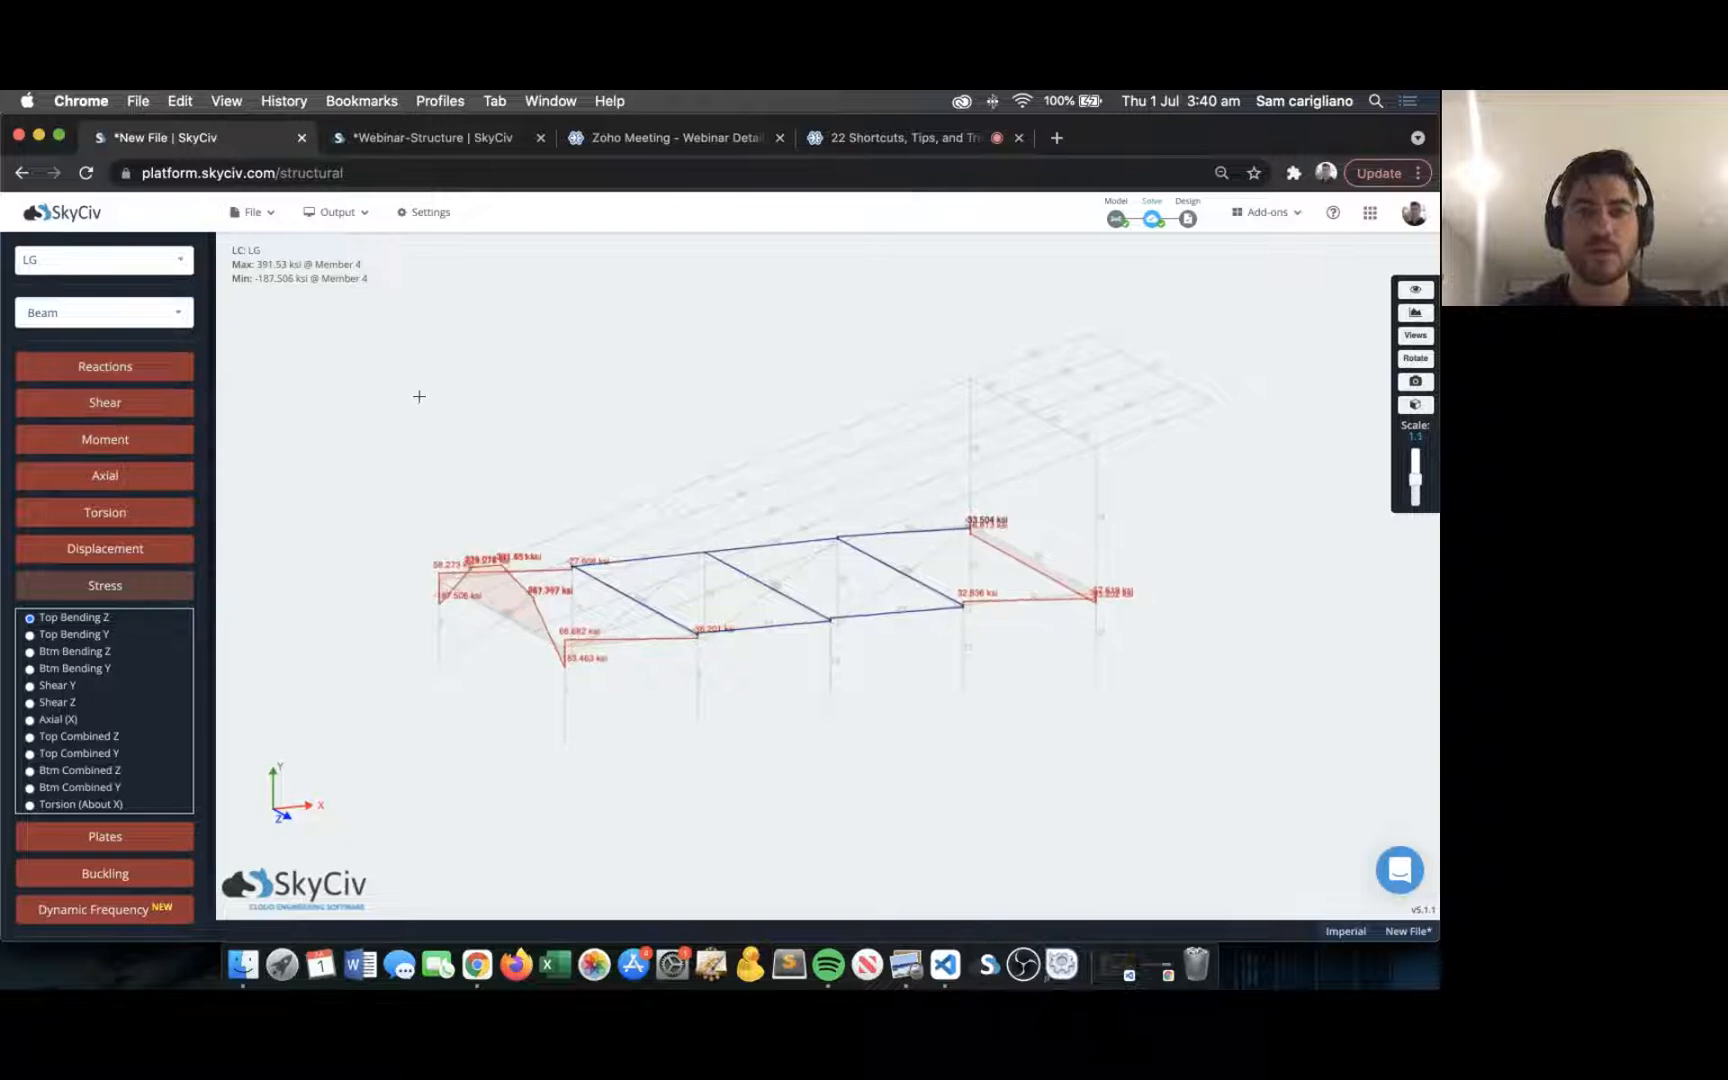
pyautogui.click(88, 313)
pyautogui.click(66, 432)
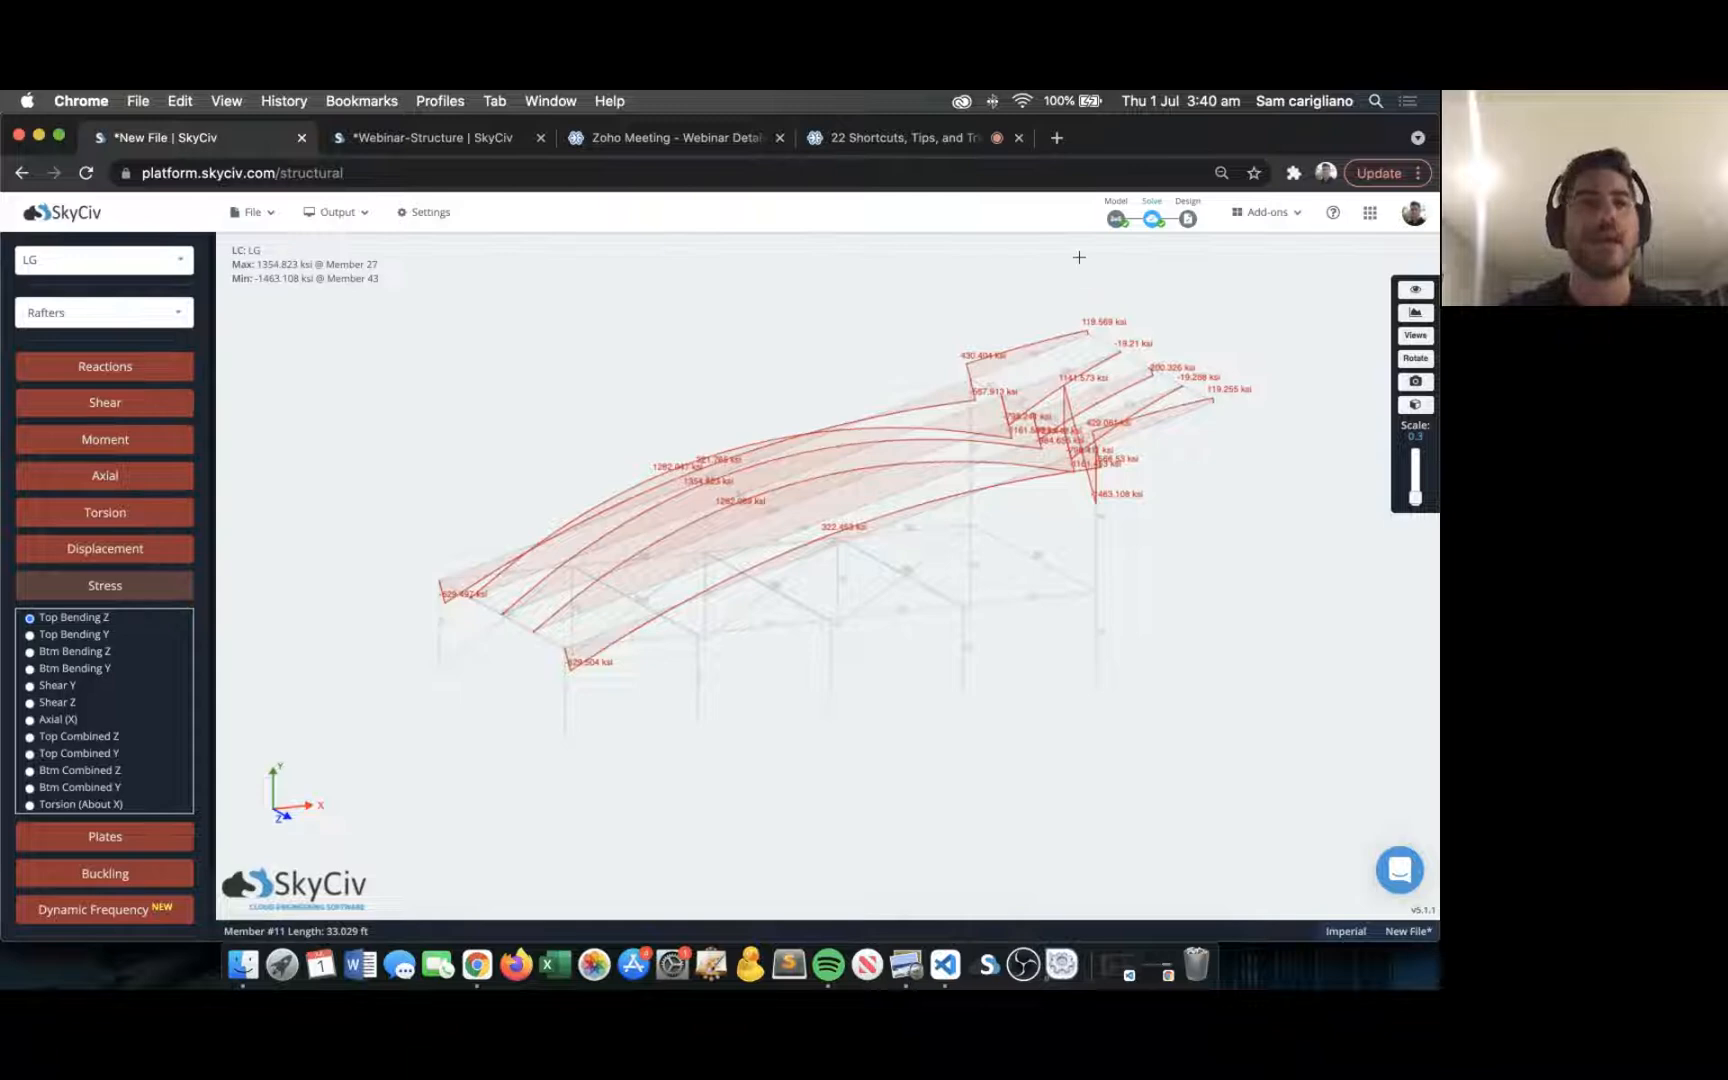
# Restore the stress results of All Groups and filter them to the Column group again.
pyautogui.click(100, 313)
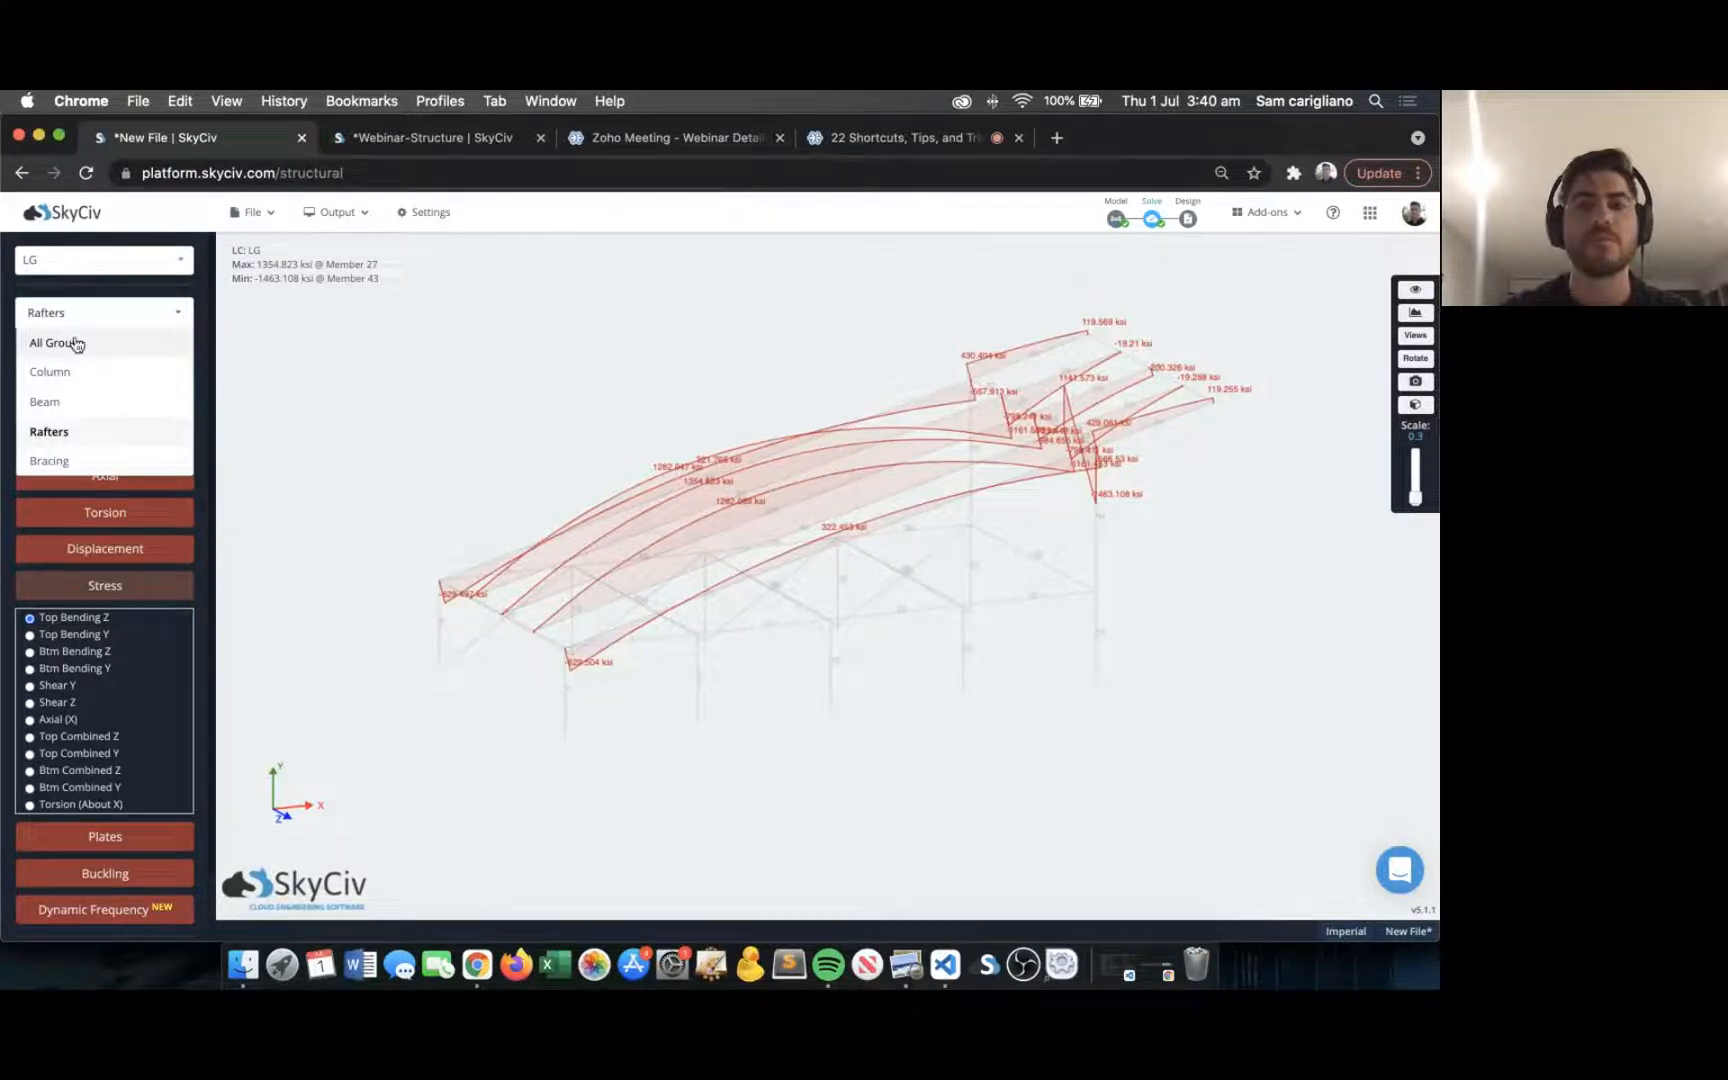
pyautogui.click(73, 342)
pyautogui.click(107, 313)
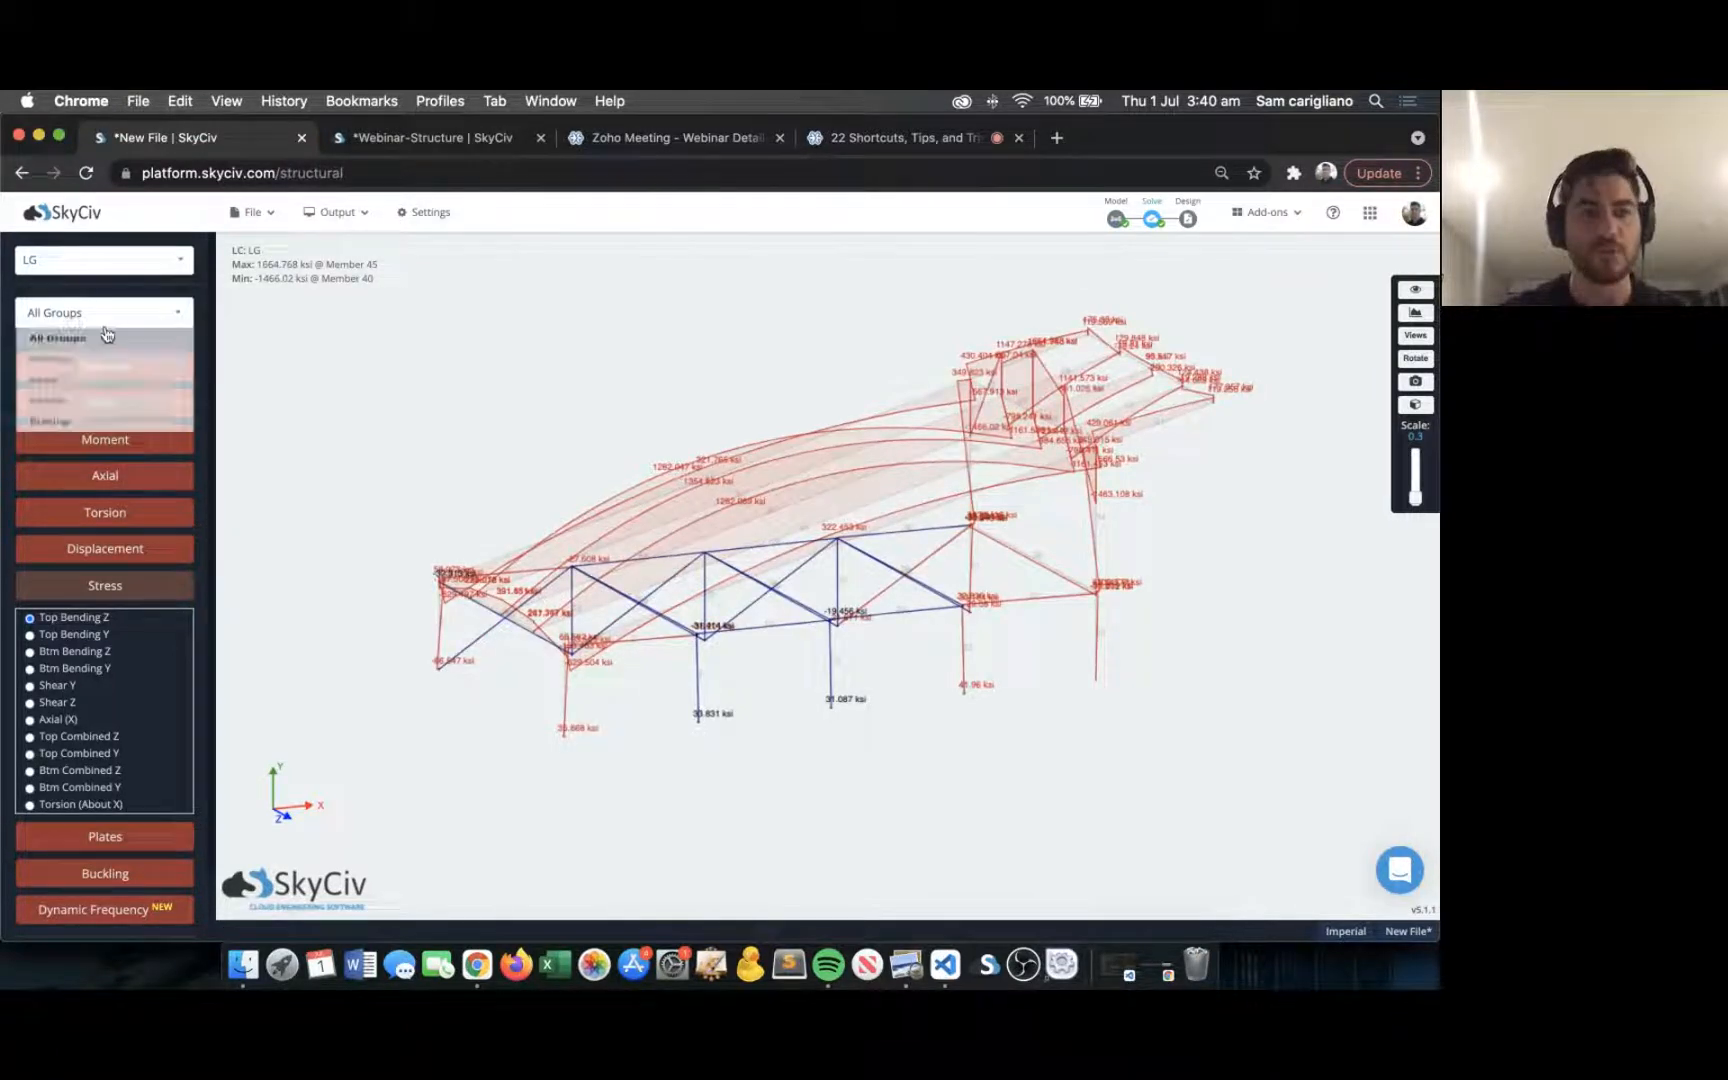
pyautogui.click(75, 388)
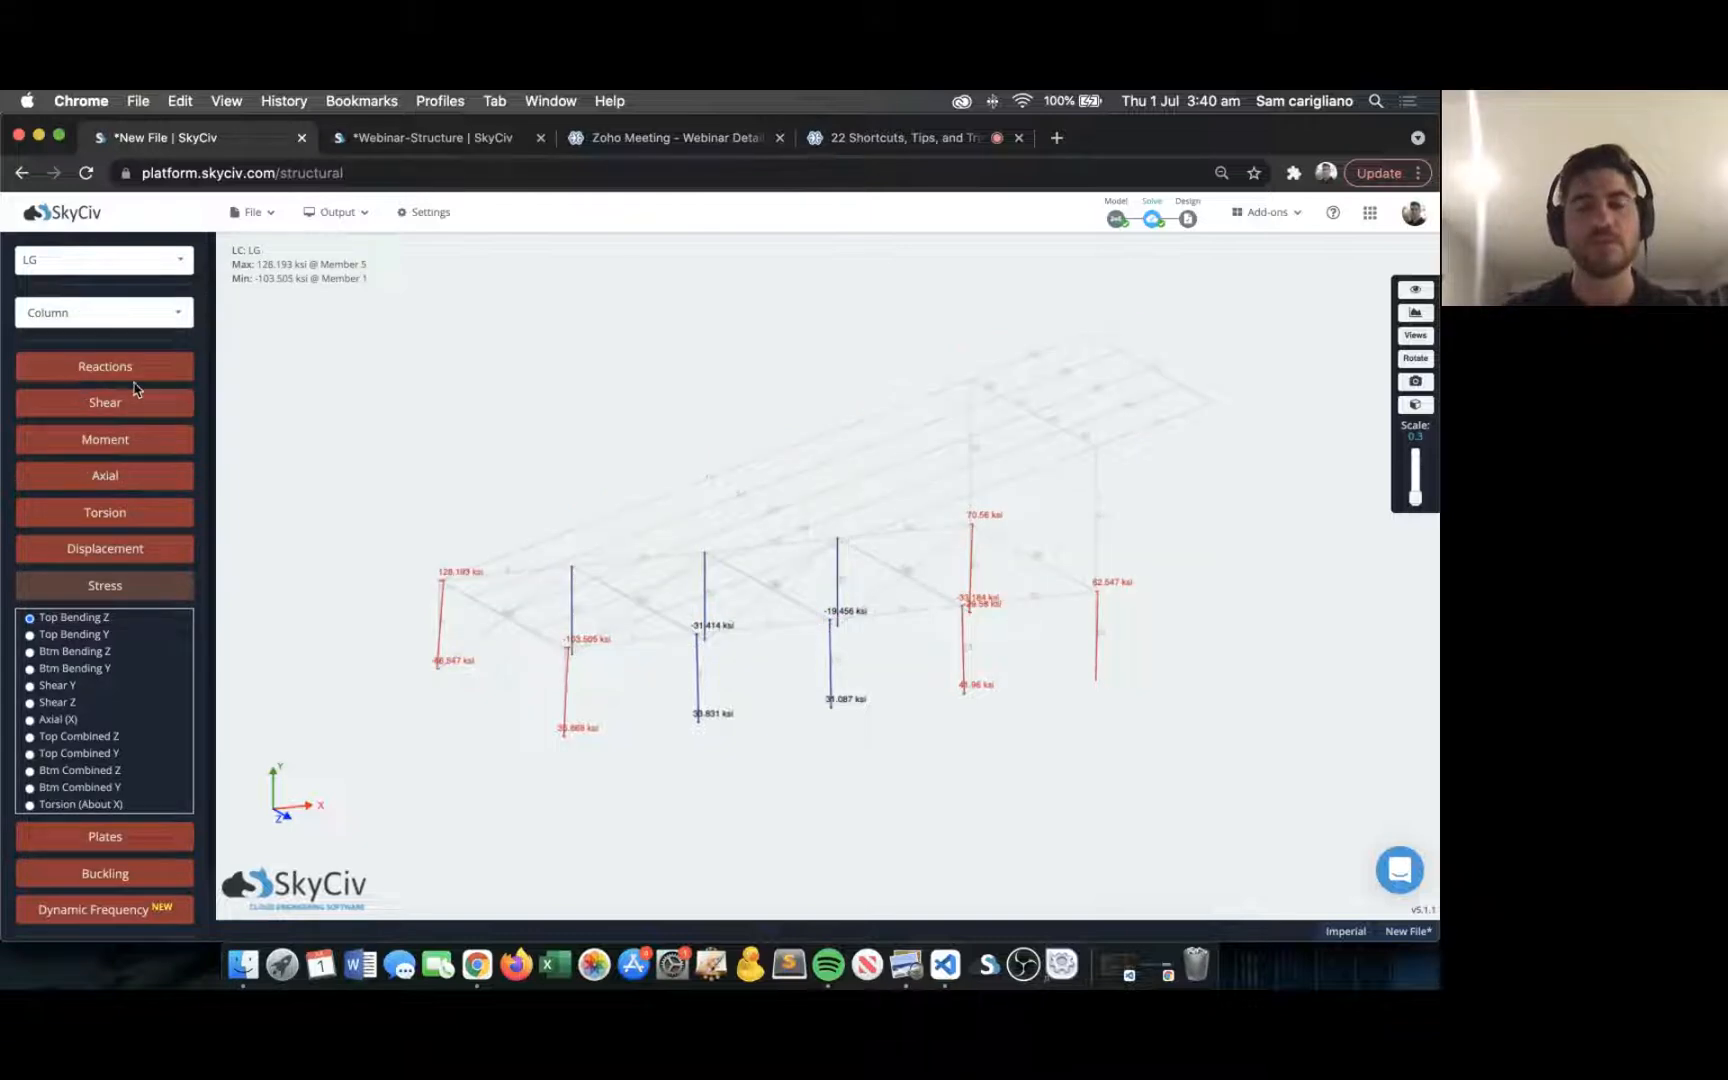
# Open the AISC 360-16 LRFD steel member design for the solved frame and run the design check.
pyautogui.click(1188, 218)
pyautogui.click(669, 587)
pyautogui.click(669, 587)
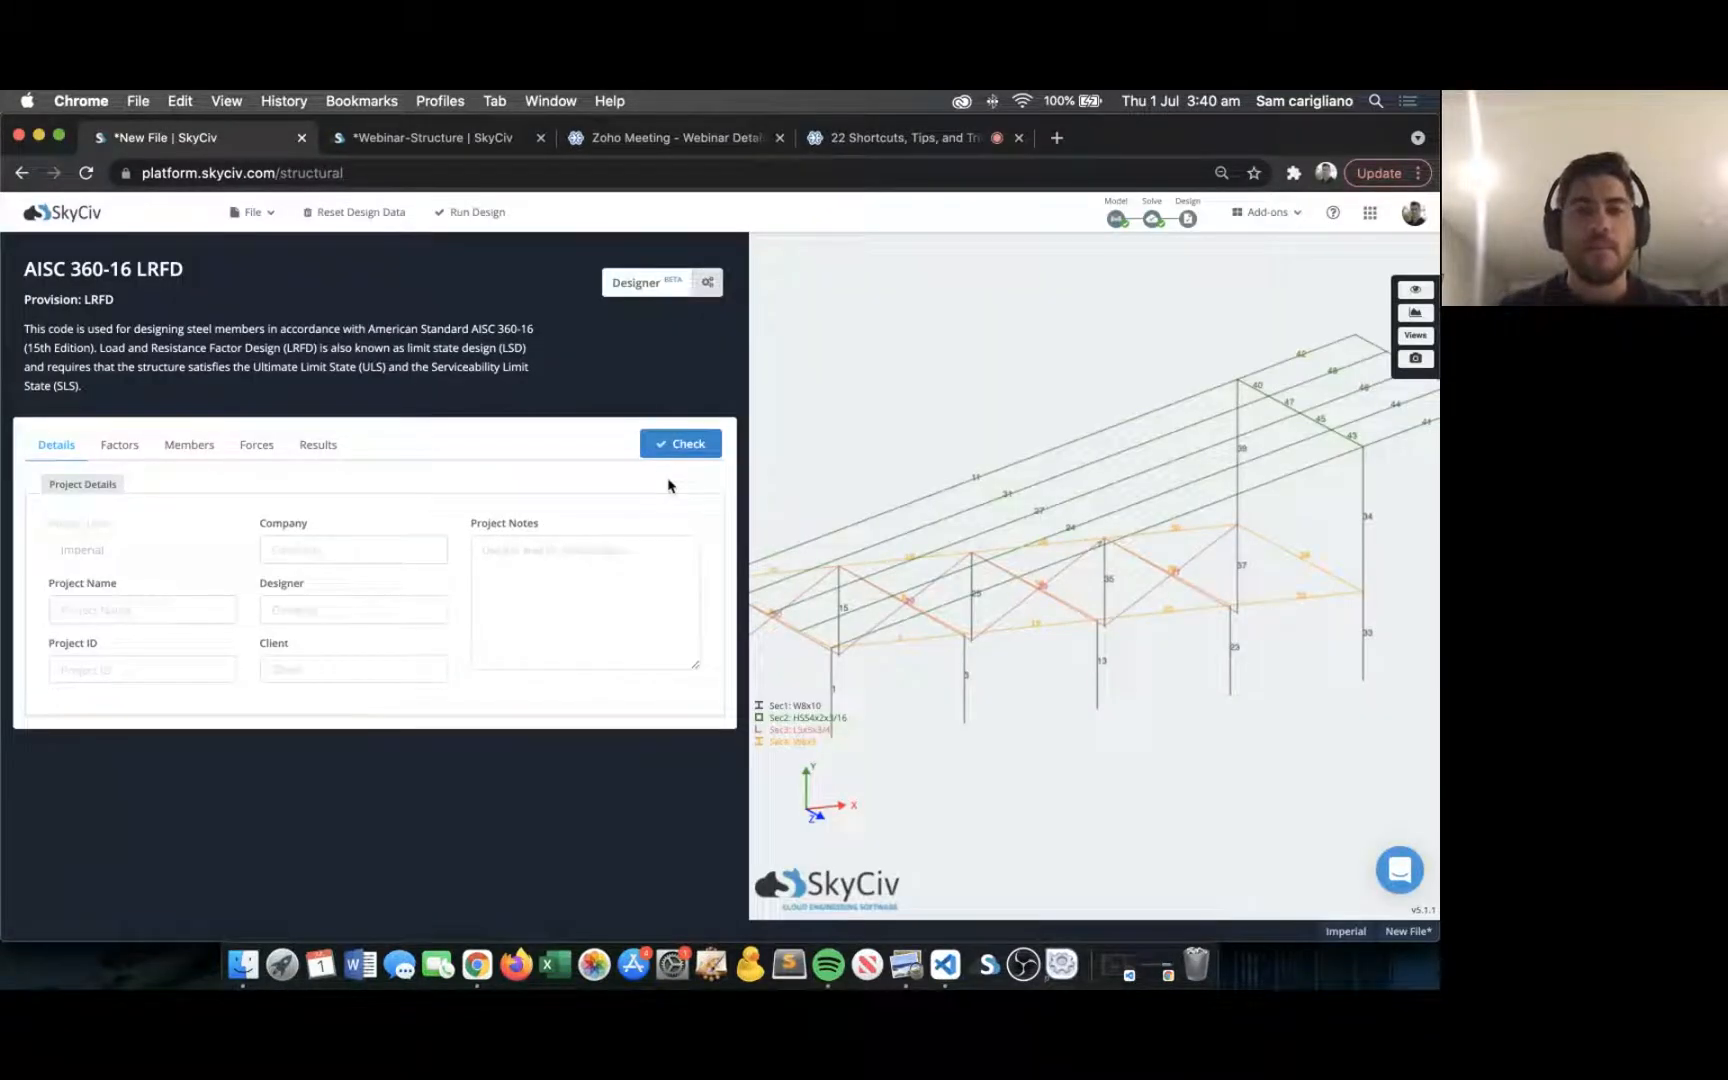
pyautogui.click(662, 452)
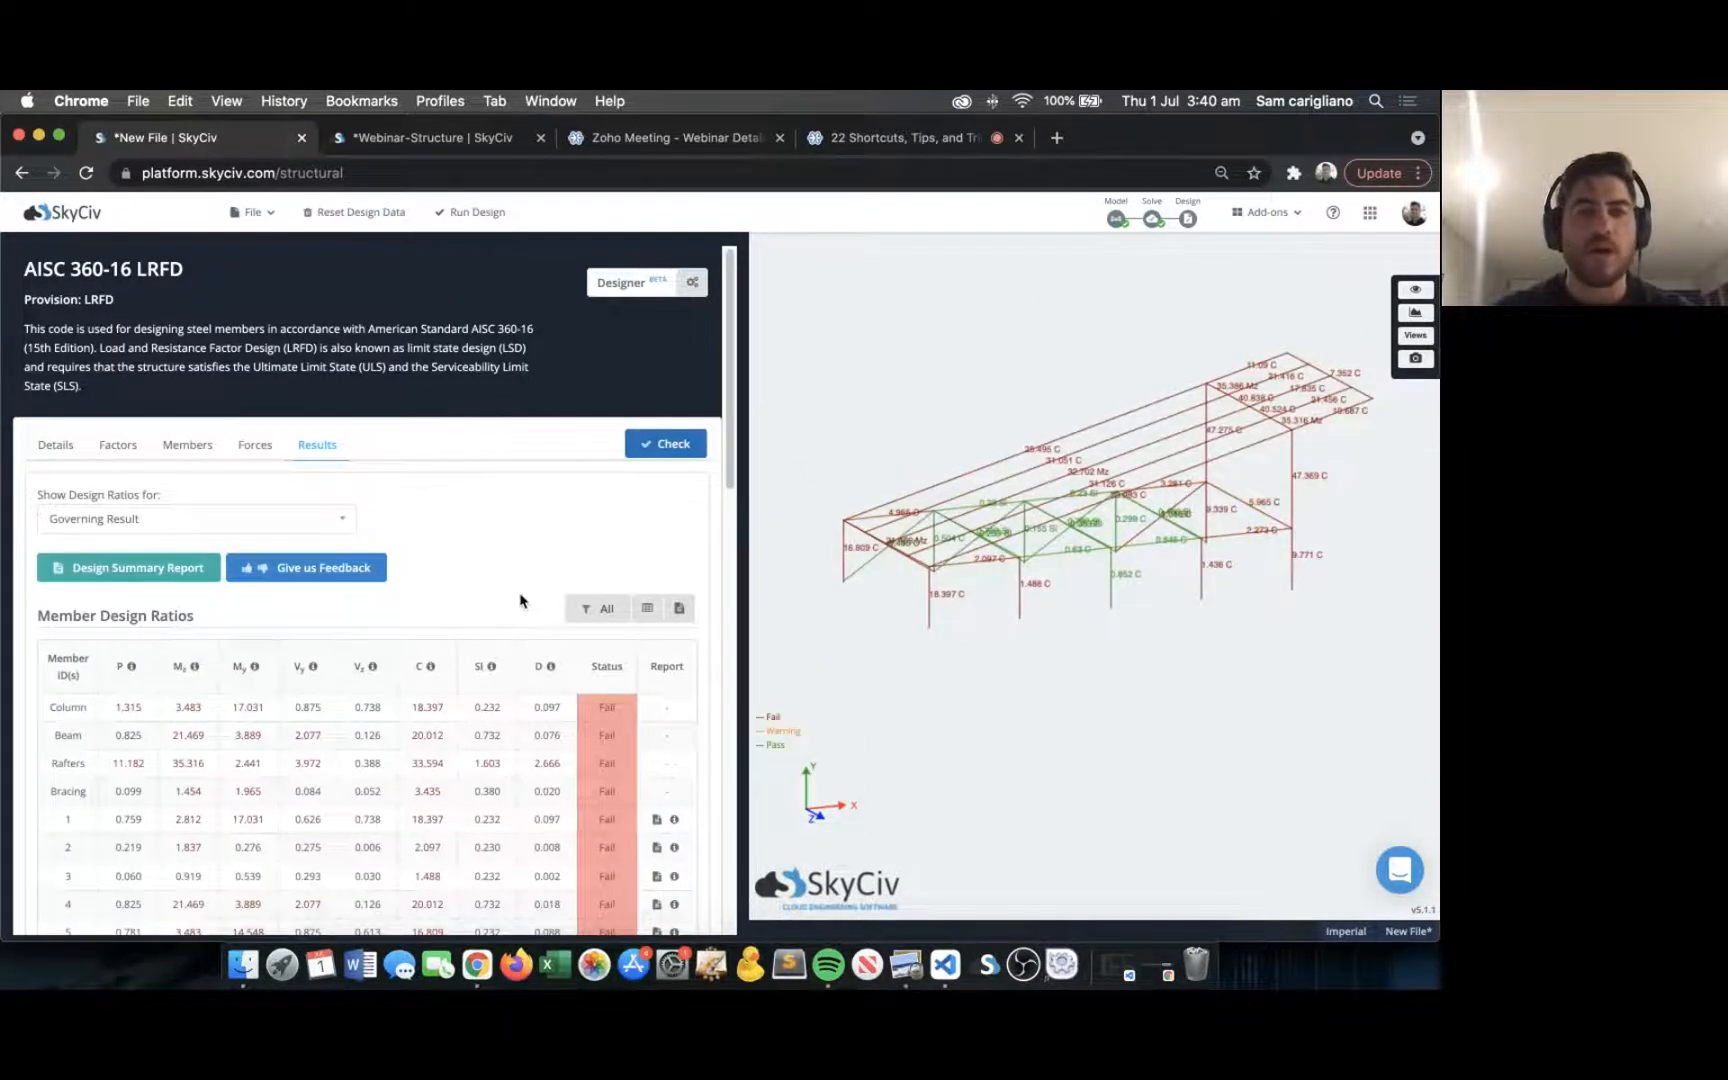
# Check the result filter options and isolate the Column group in the model from the Member Design Ratios table.
pyautogui.scroll(-3, 523, 603)
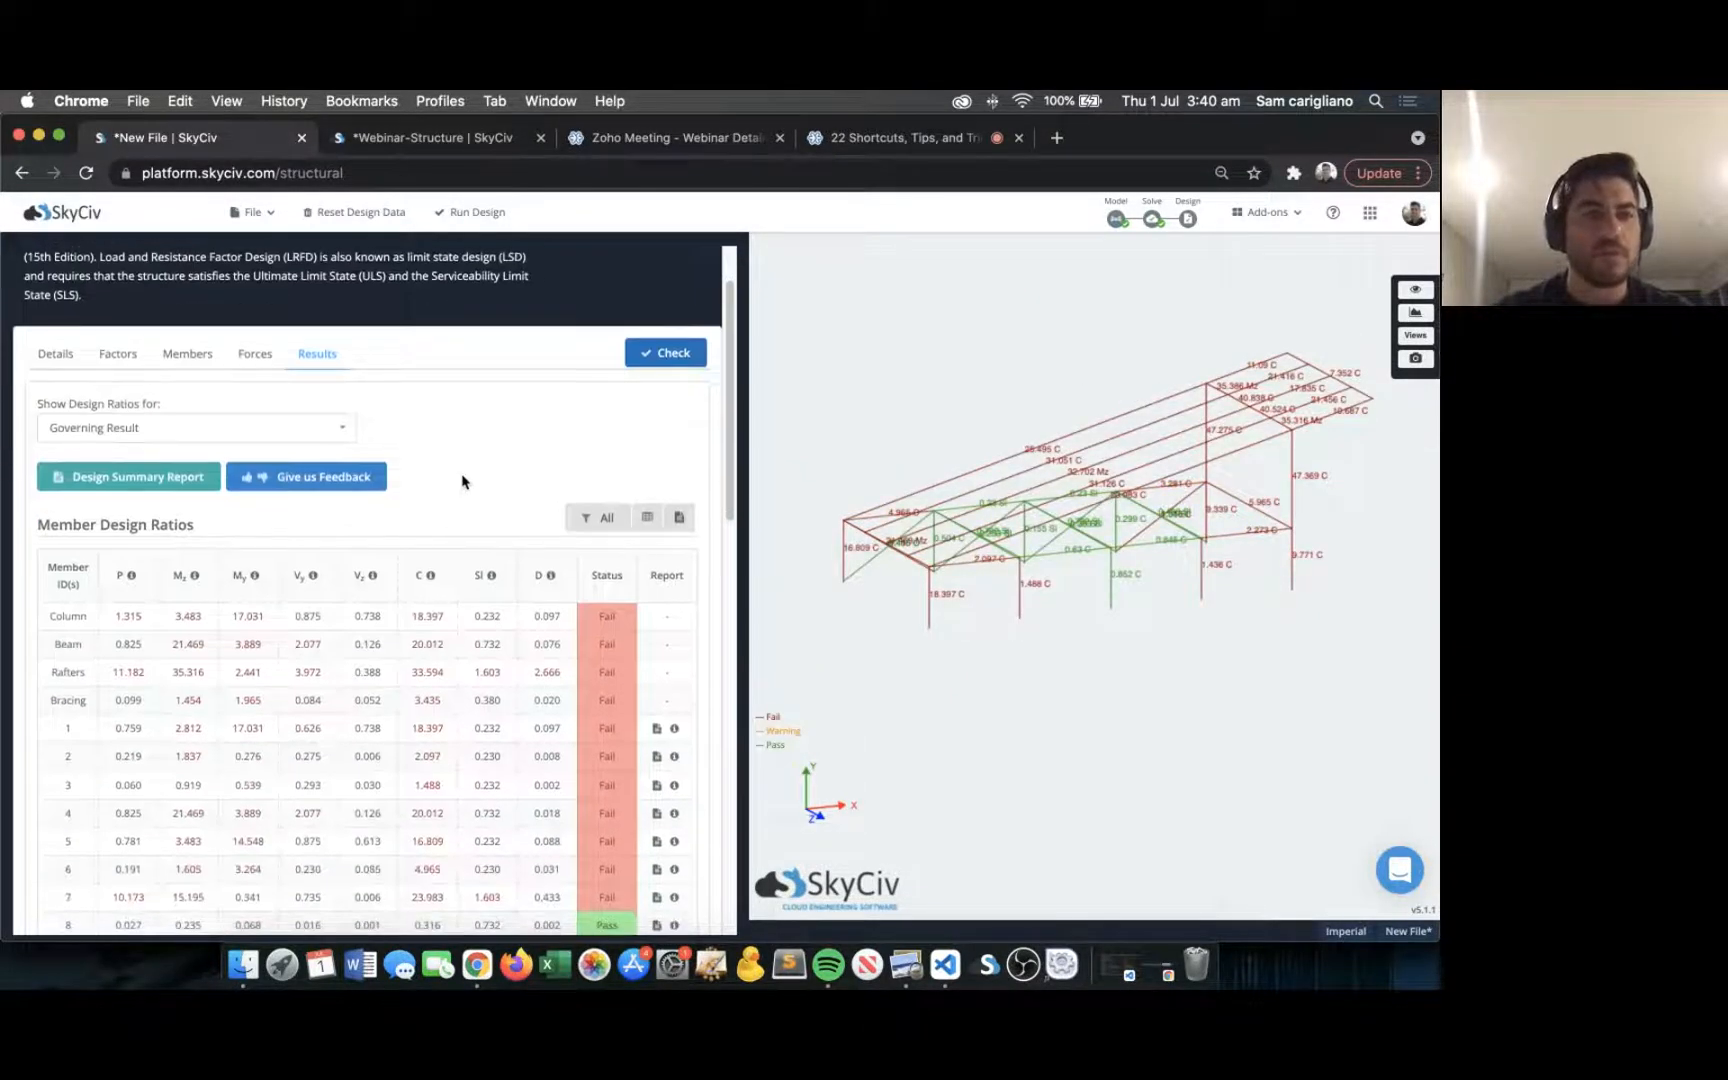
pyautogui.click(598, 516)
pyautogui.click(145, 623)
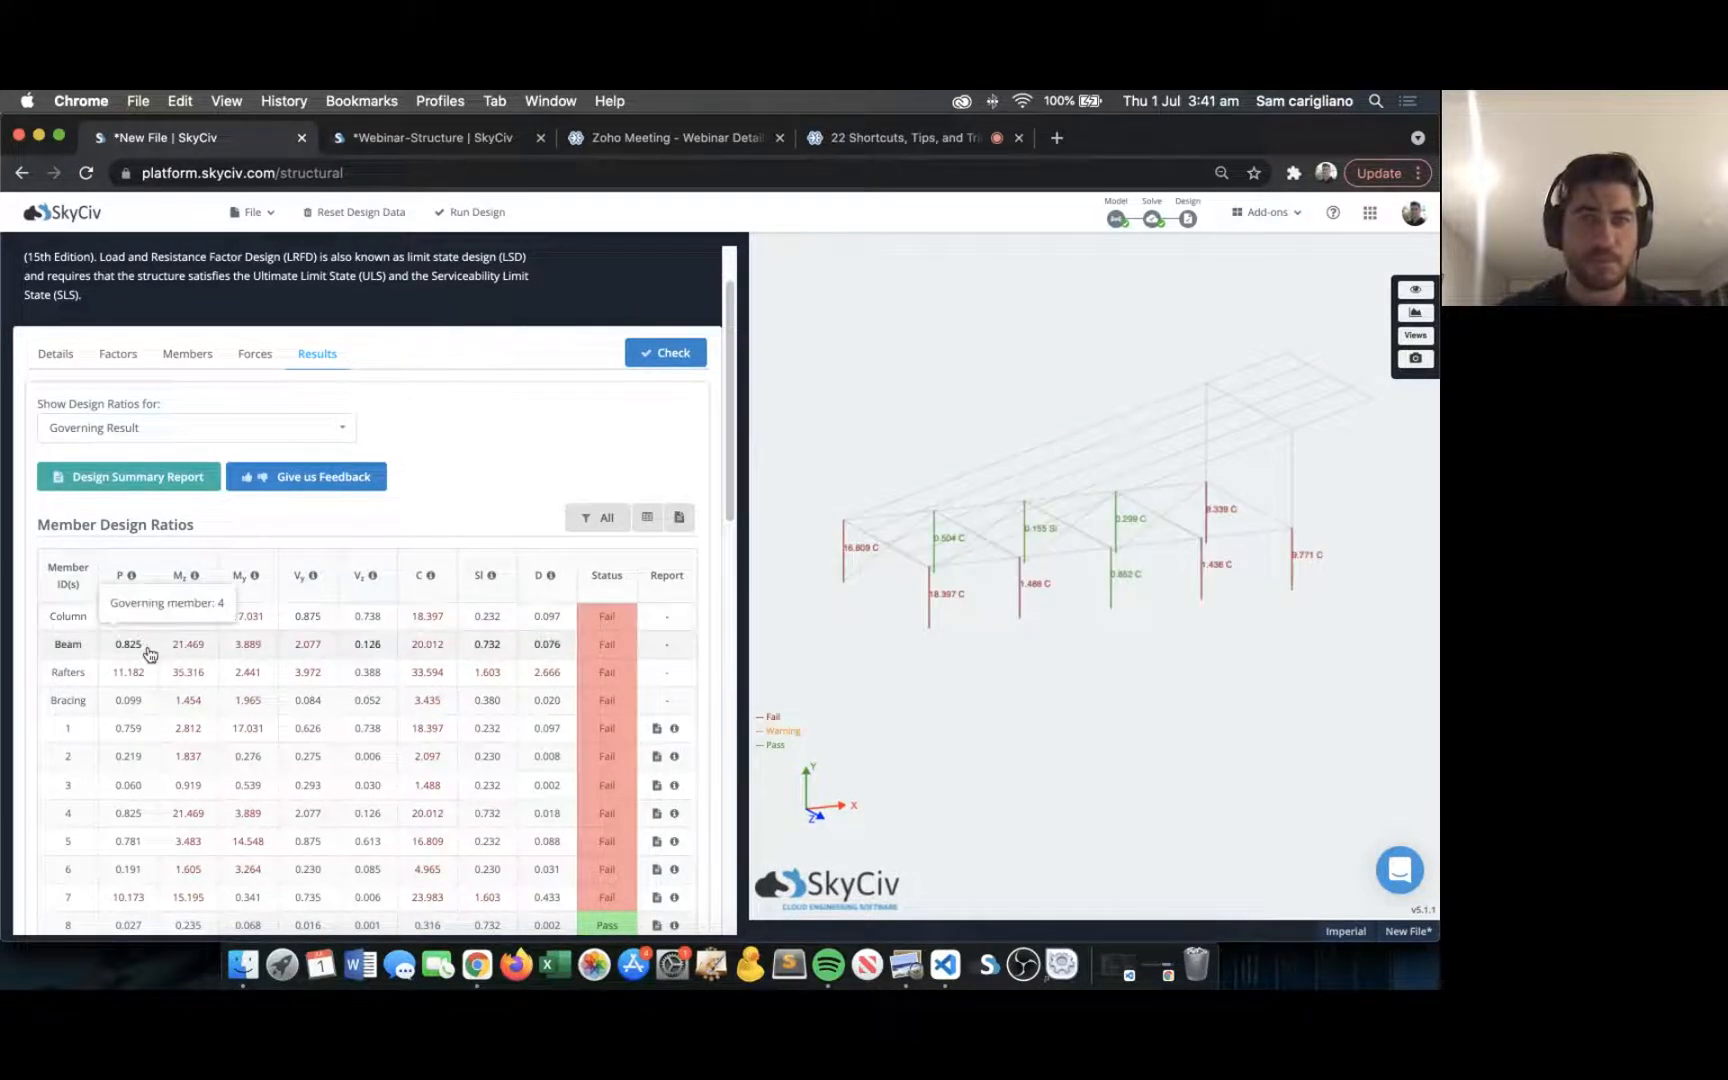
# Filter the member design ratios to Failed Members and to Passed Members, and look through the passed list.
pyautogui.click(609, 521)
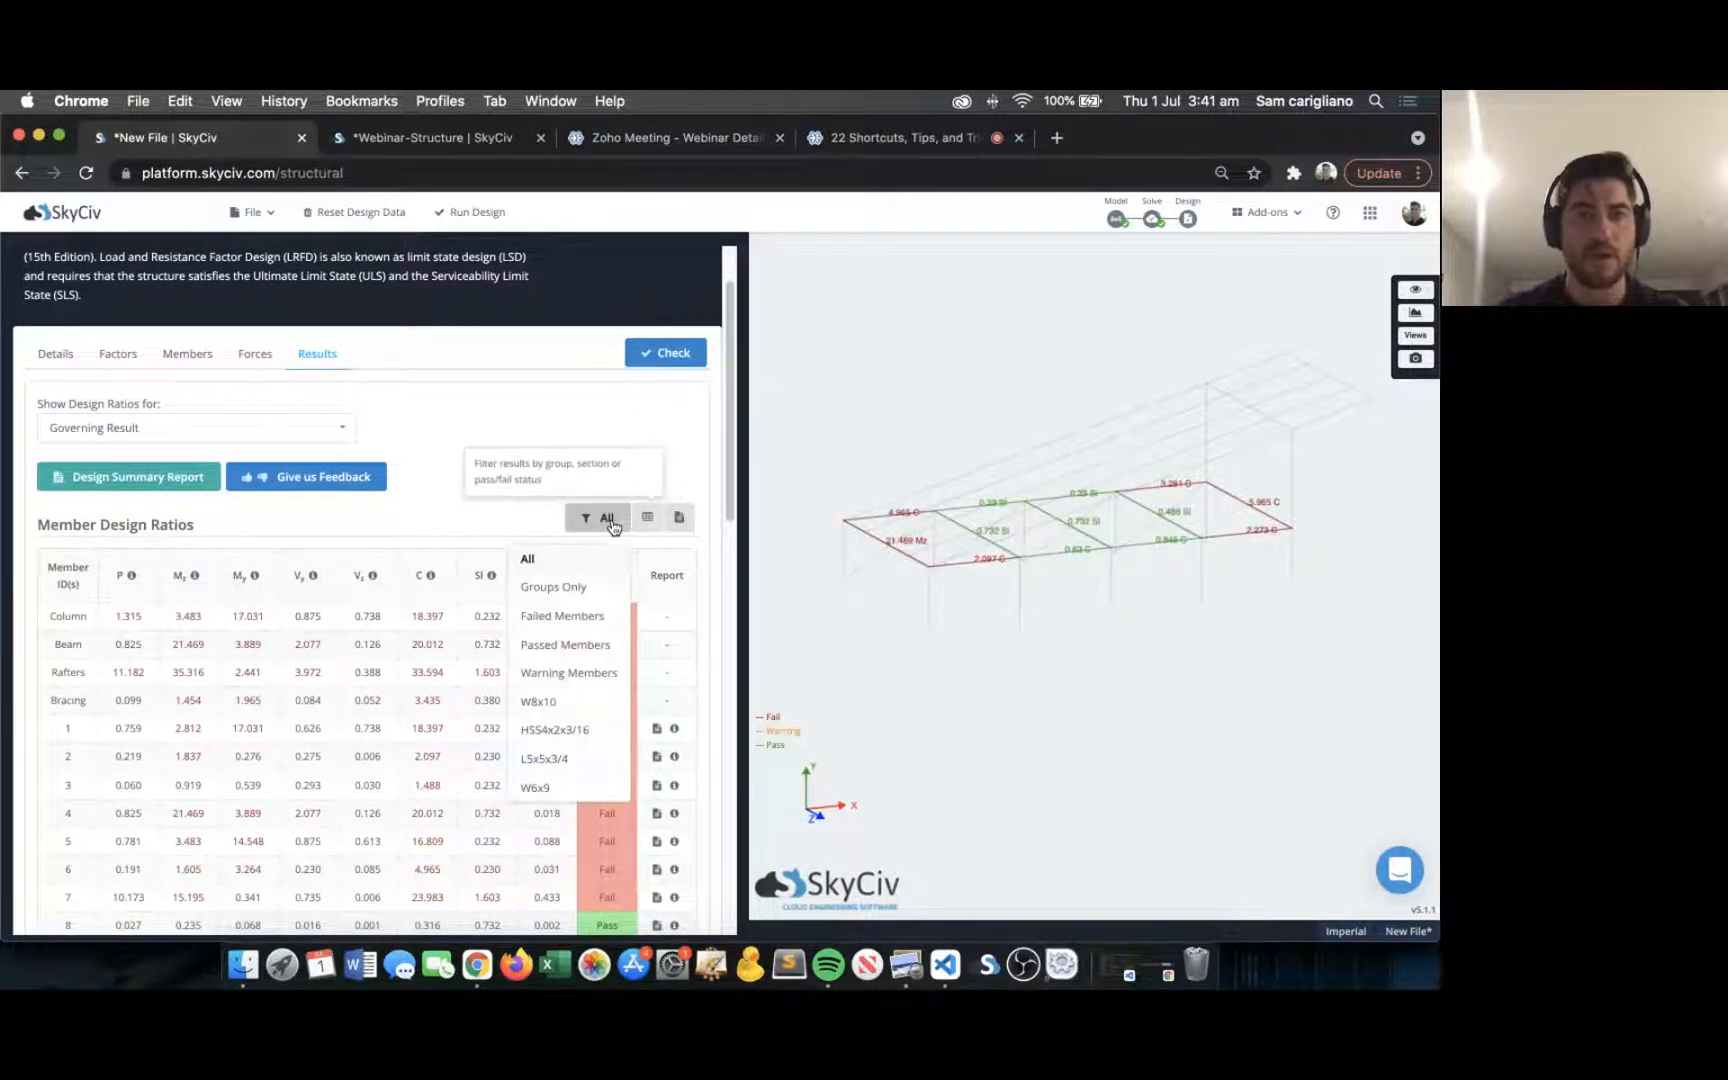
pyautogui.click(568, 616)
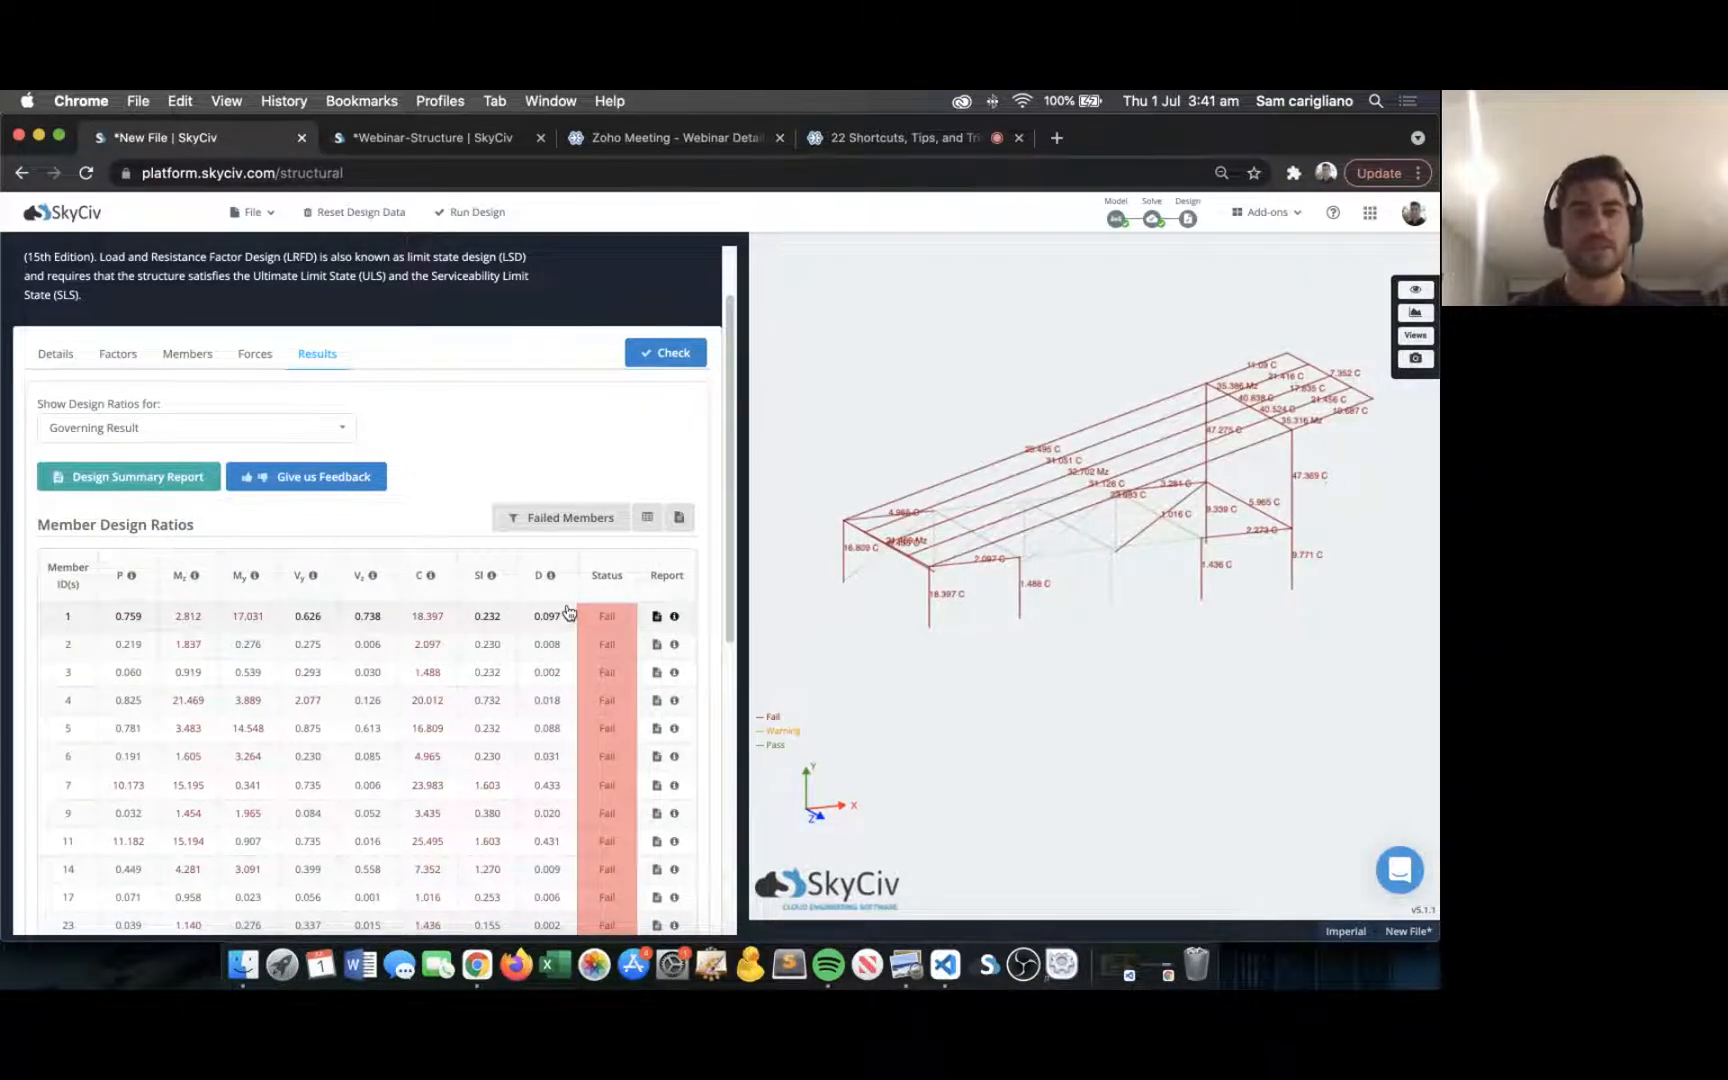
pyautogui.click(545, 517)
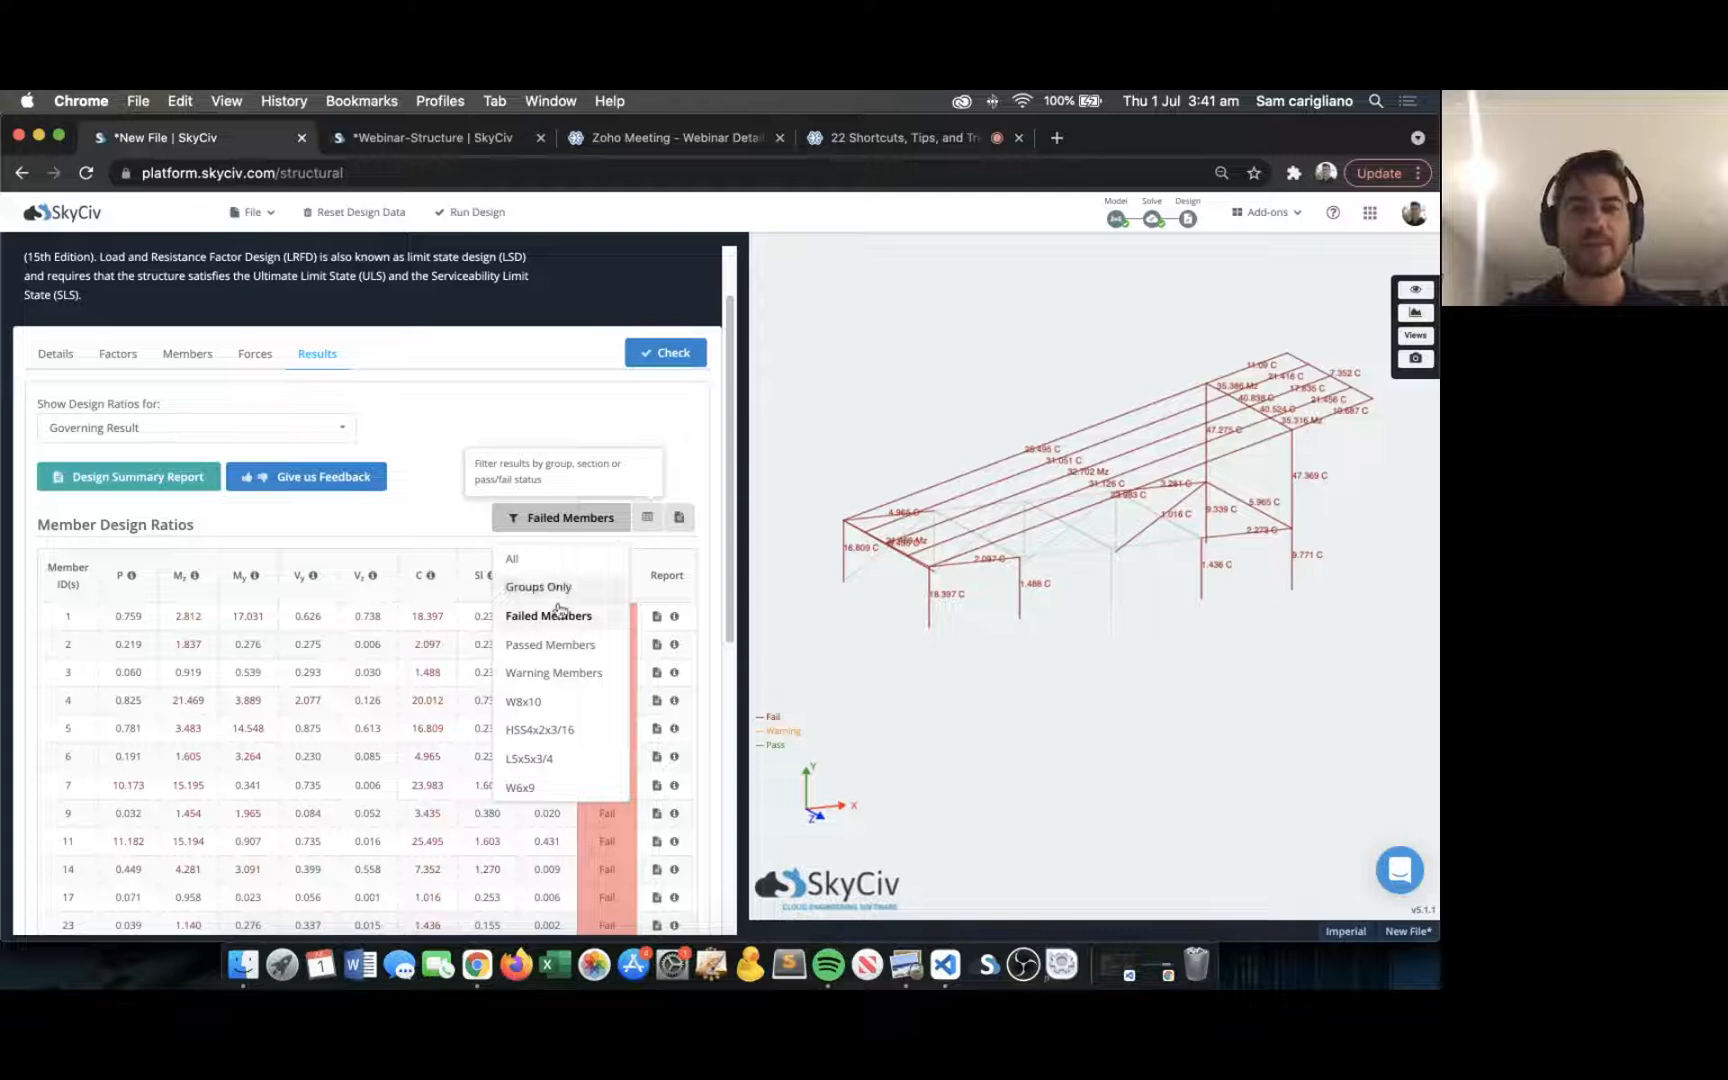
pyautogui.click(556, 645)
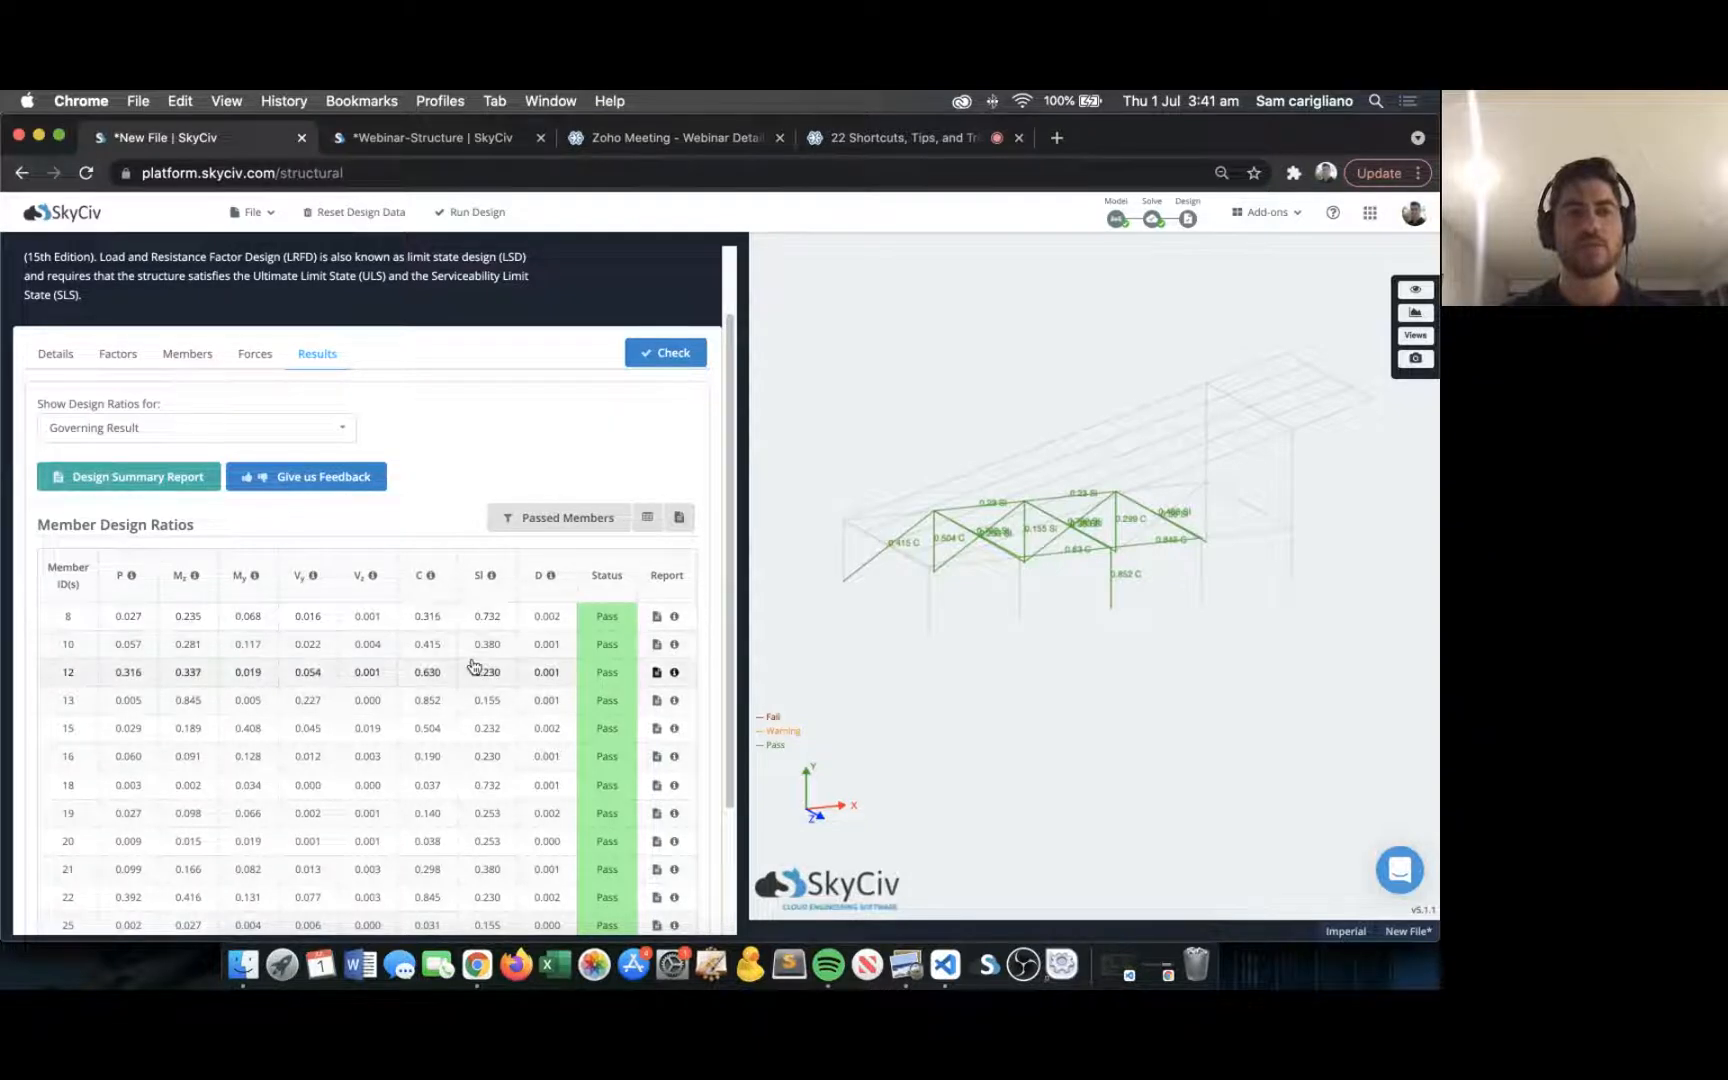
pyautogui.scroll(-3, 468, 609)
pyautogui.scroll(5, 474, 610)
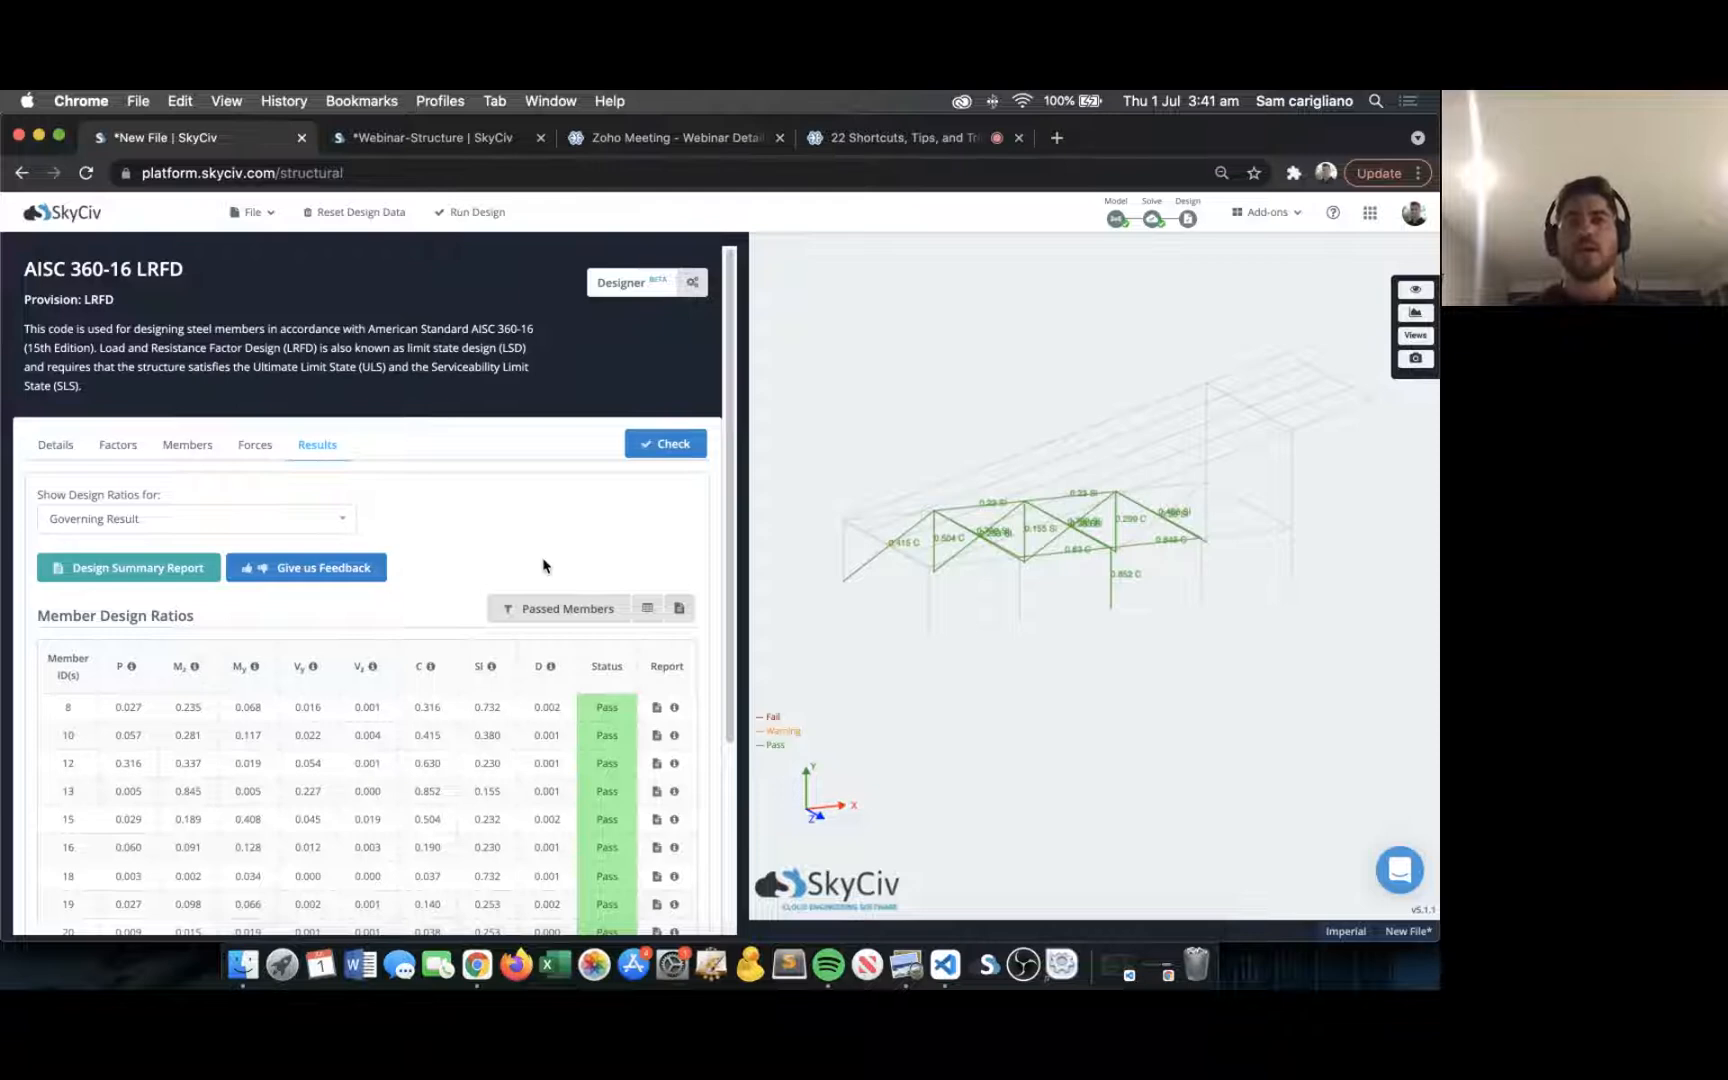
# Switch from the design results to the presentation.
pyautogui.press('super+Tab')
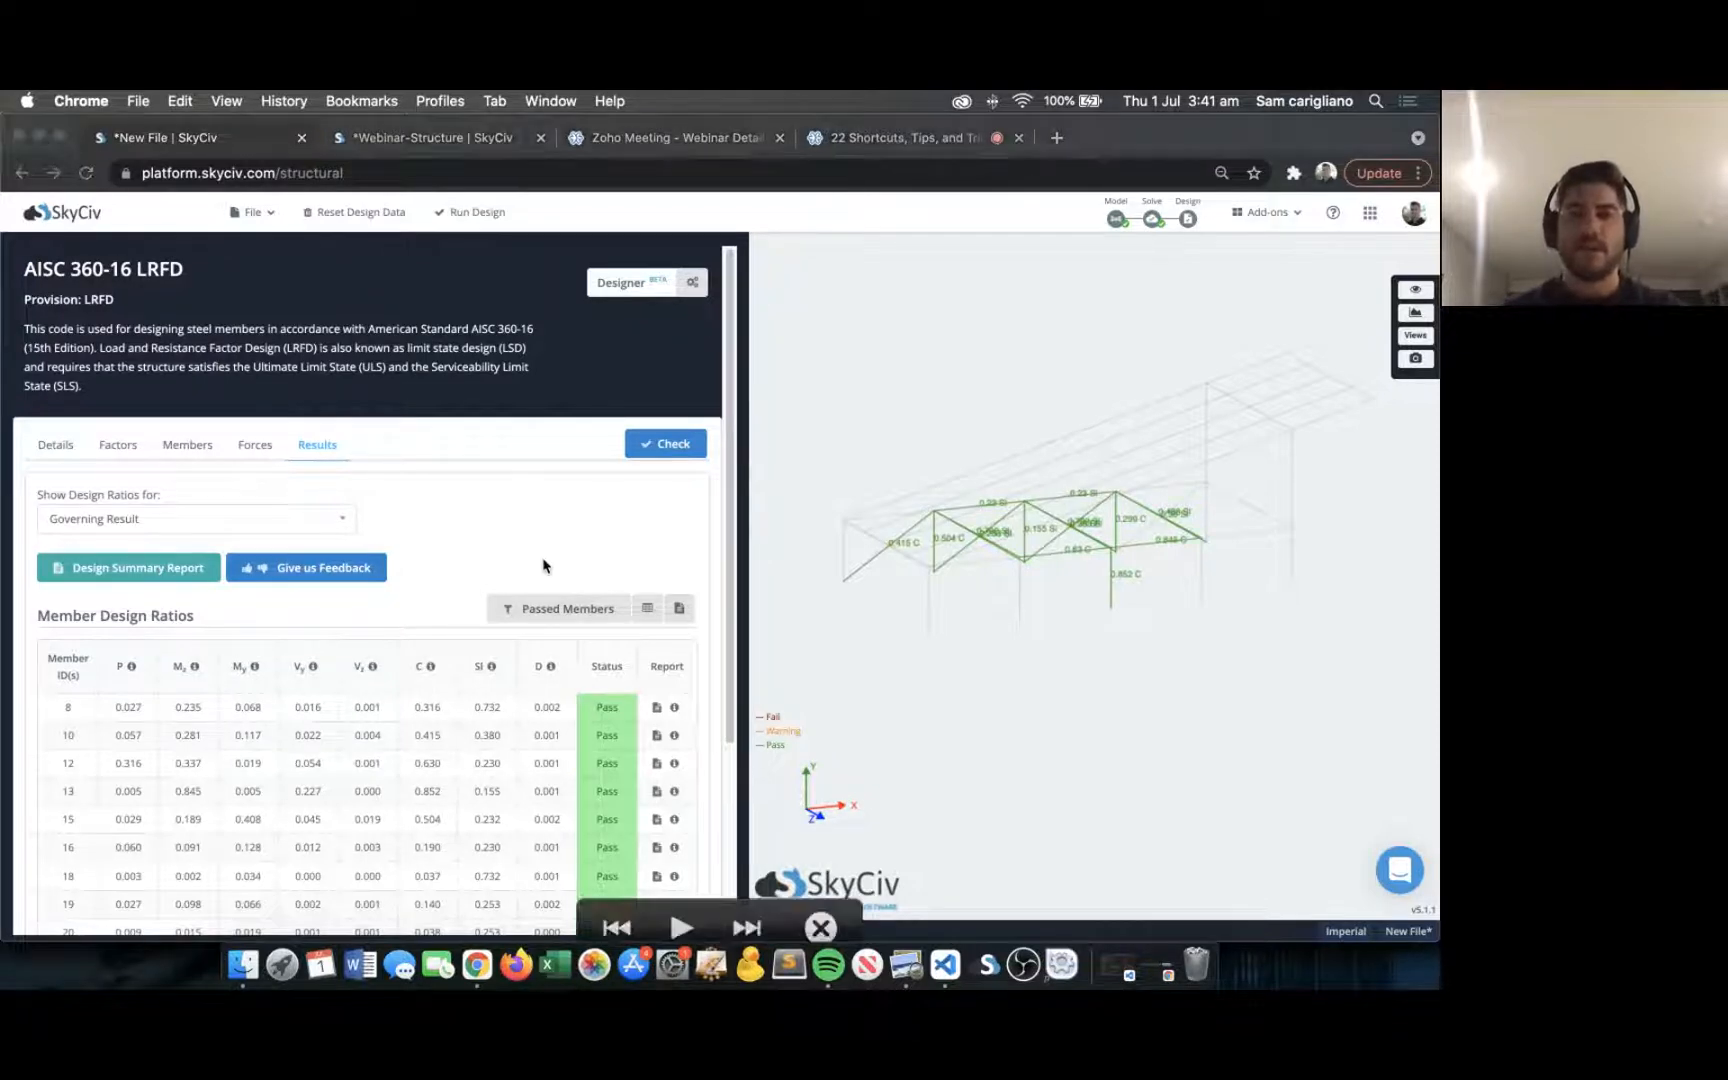